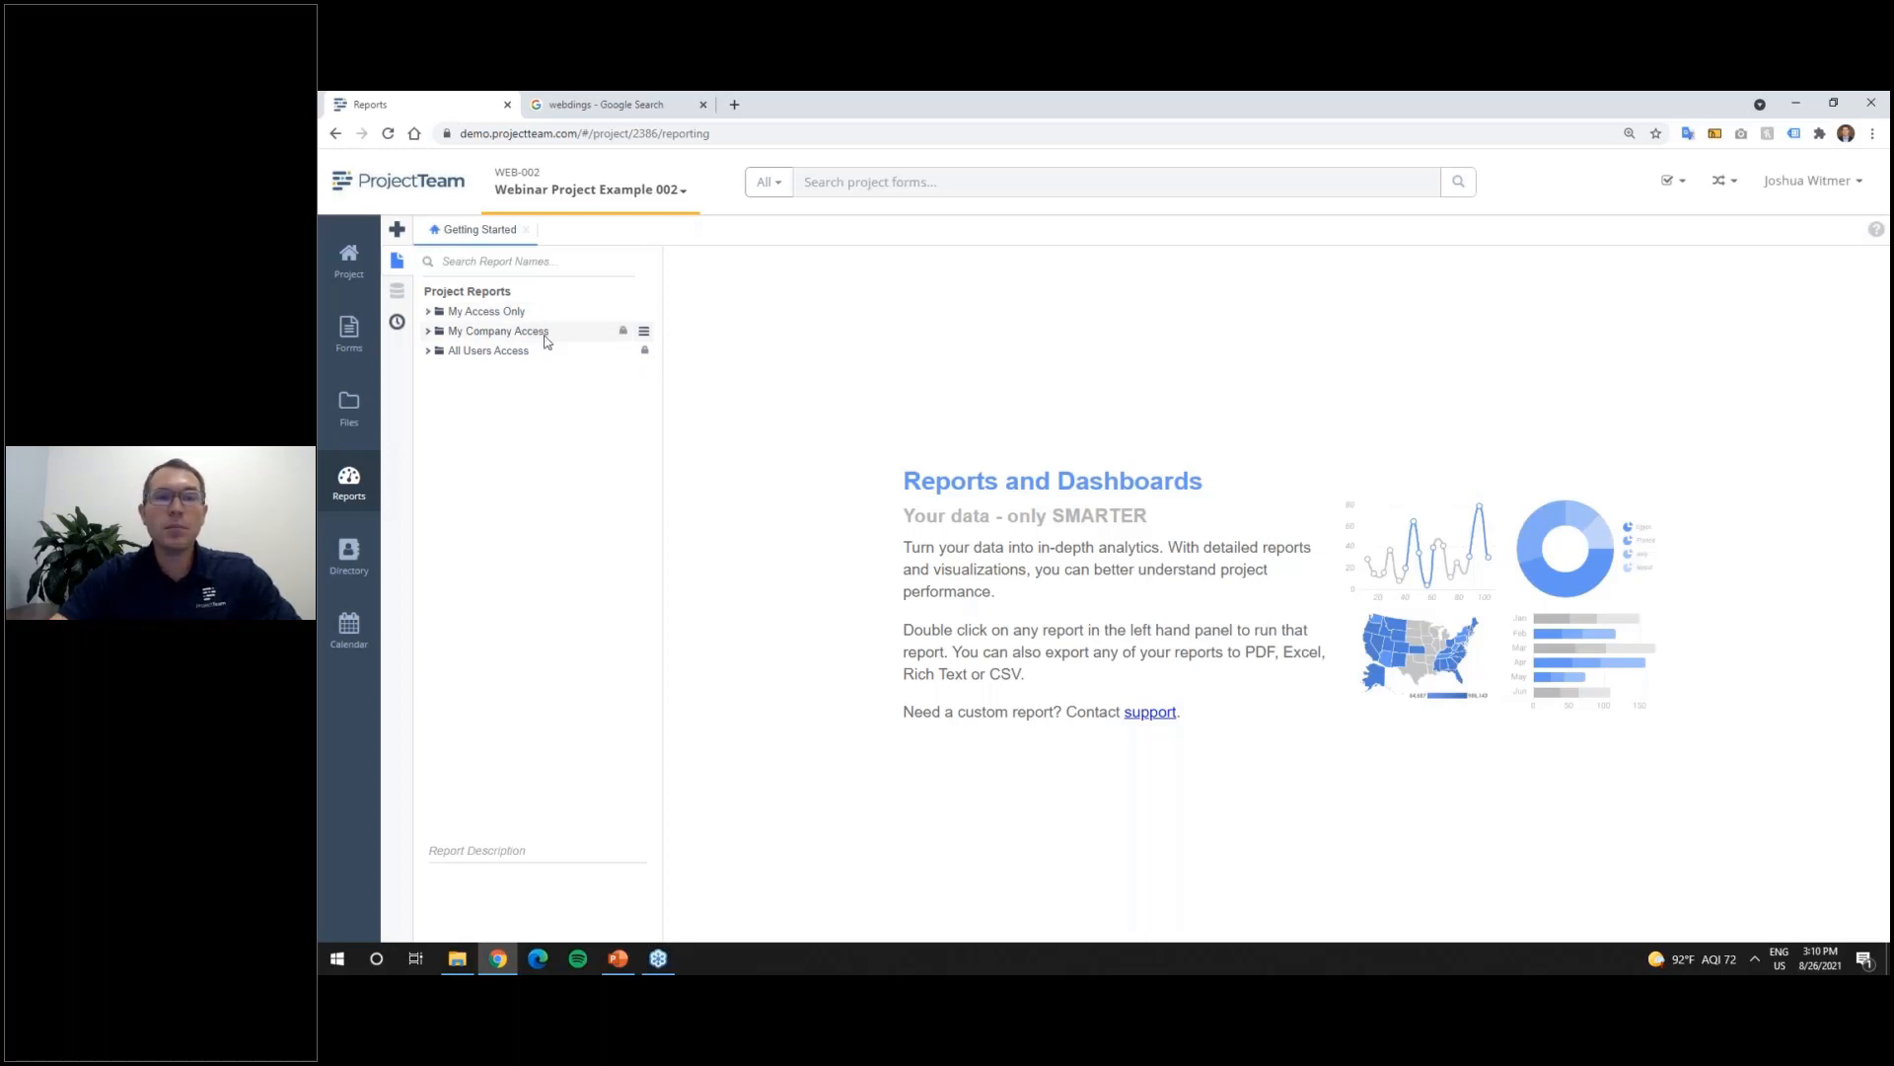
Step: Expand the My Company Access and All Users Access report folders and examine their Standard, System and Custom Reports subfolders
{"action": "left_click", "coordinate": [428, 331]}
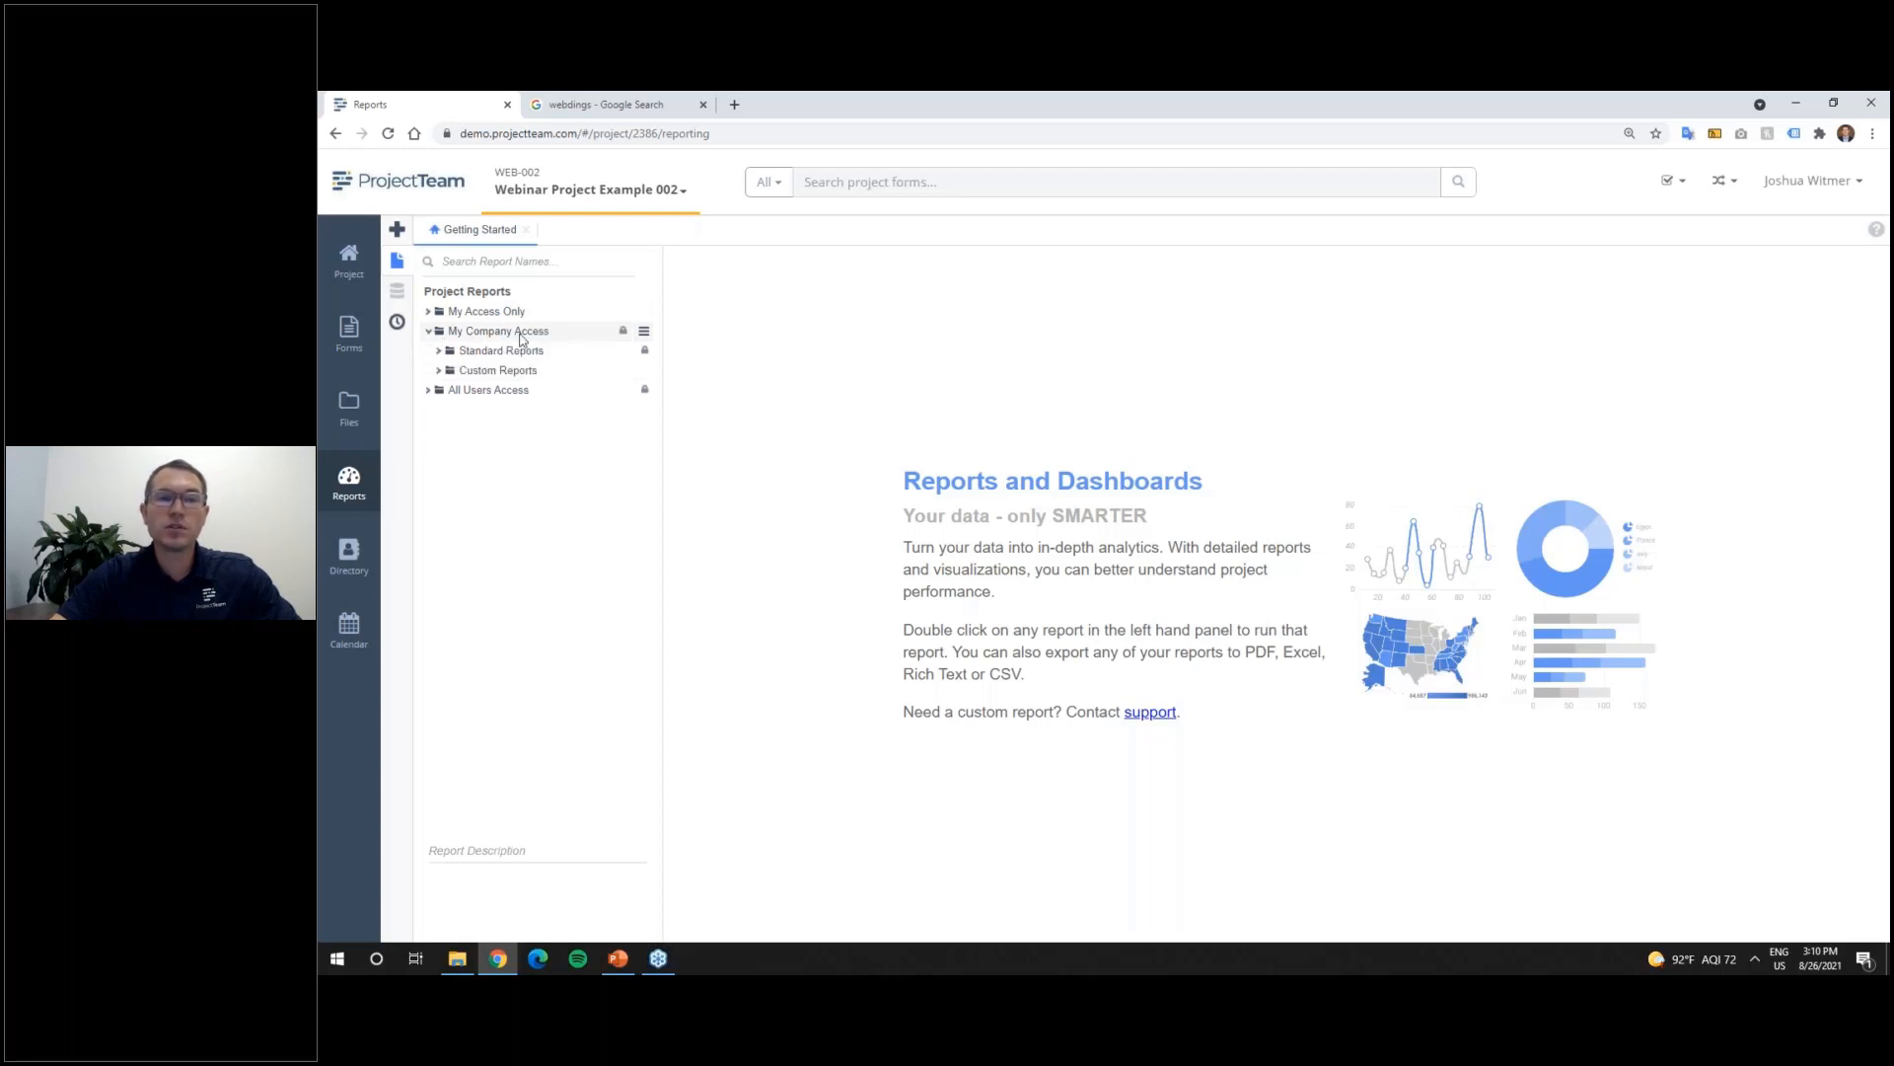
{"action": "left_click", "coordinate": [610, 370]}
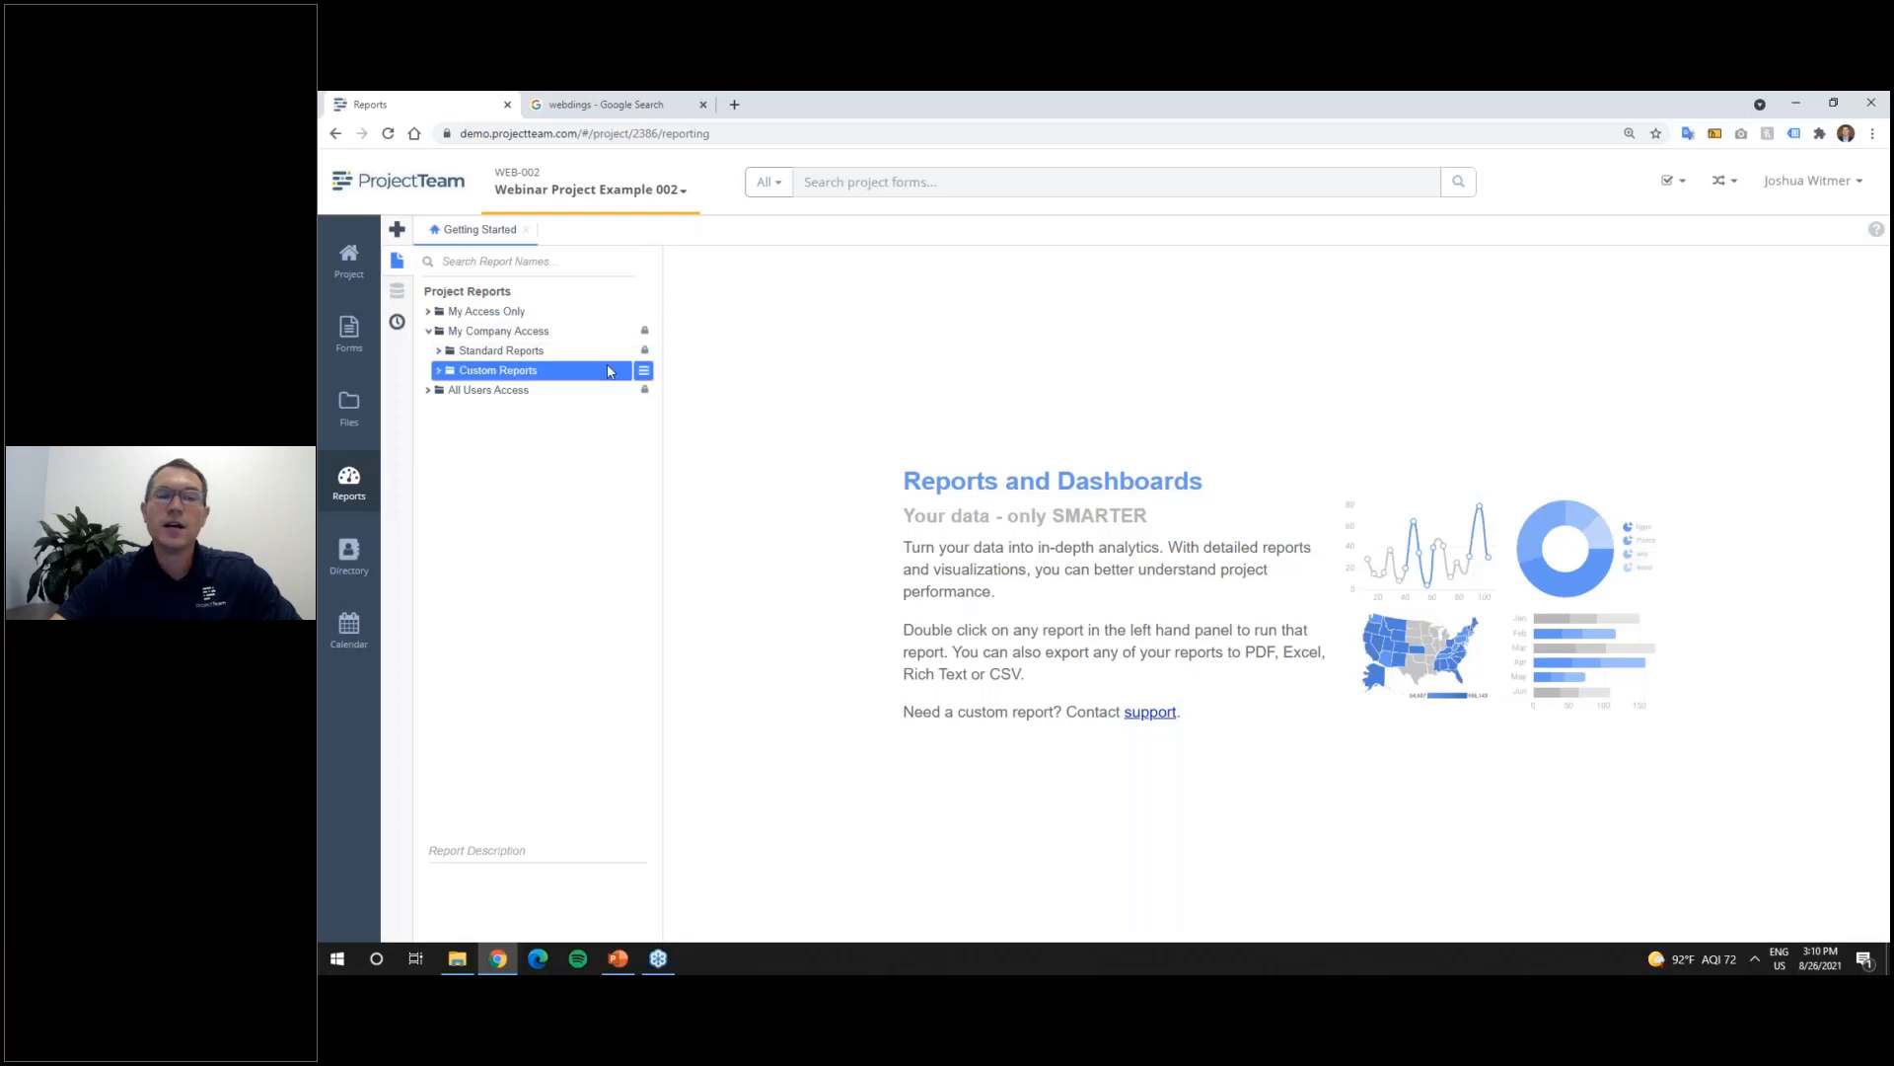
{"action": "left_click", "coordinate": [439, 372]}
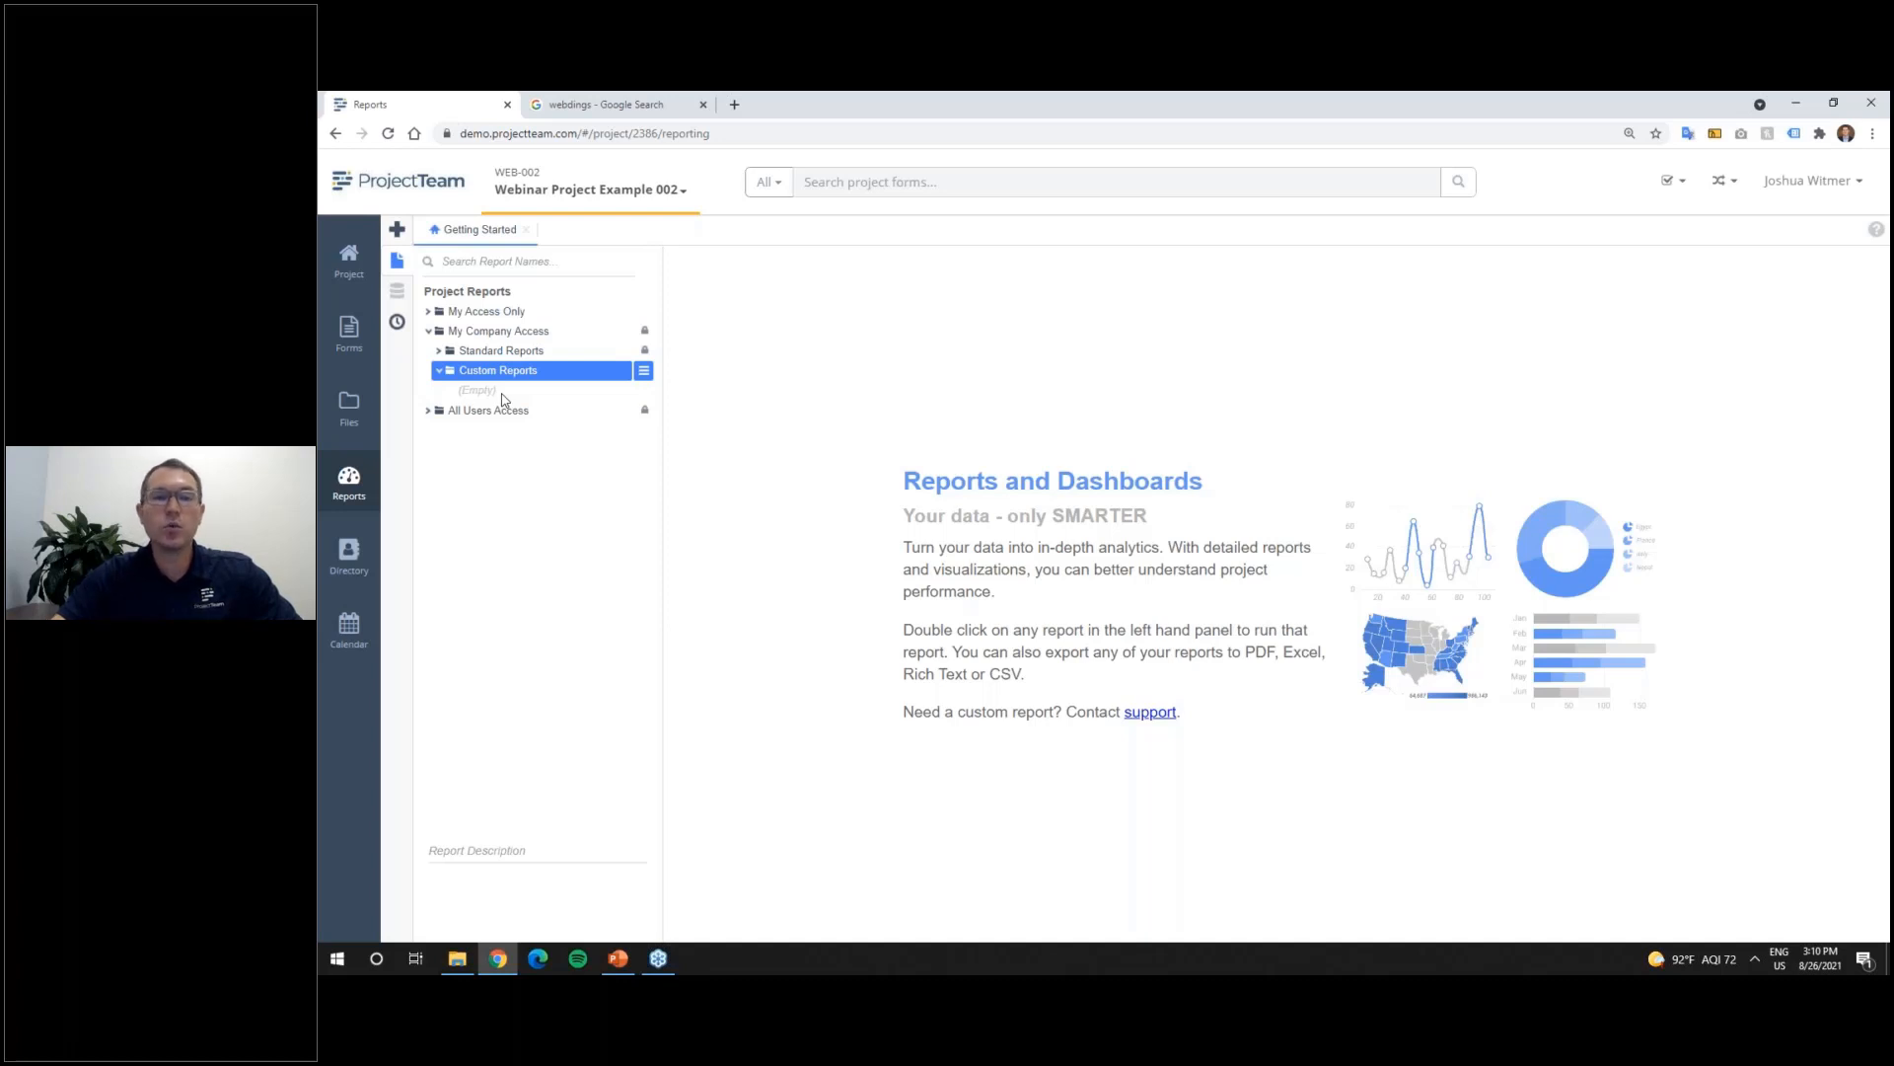
{"action": "left_click", "coordinate": [428, 411]}
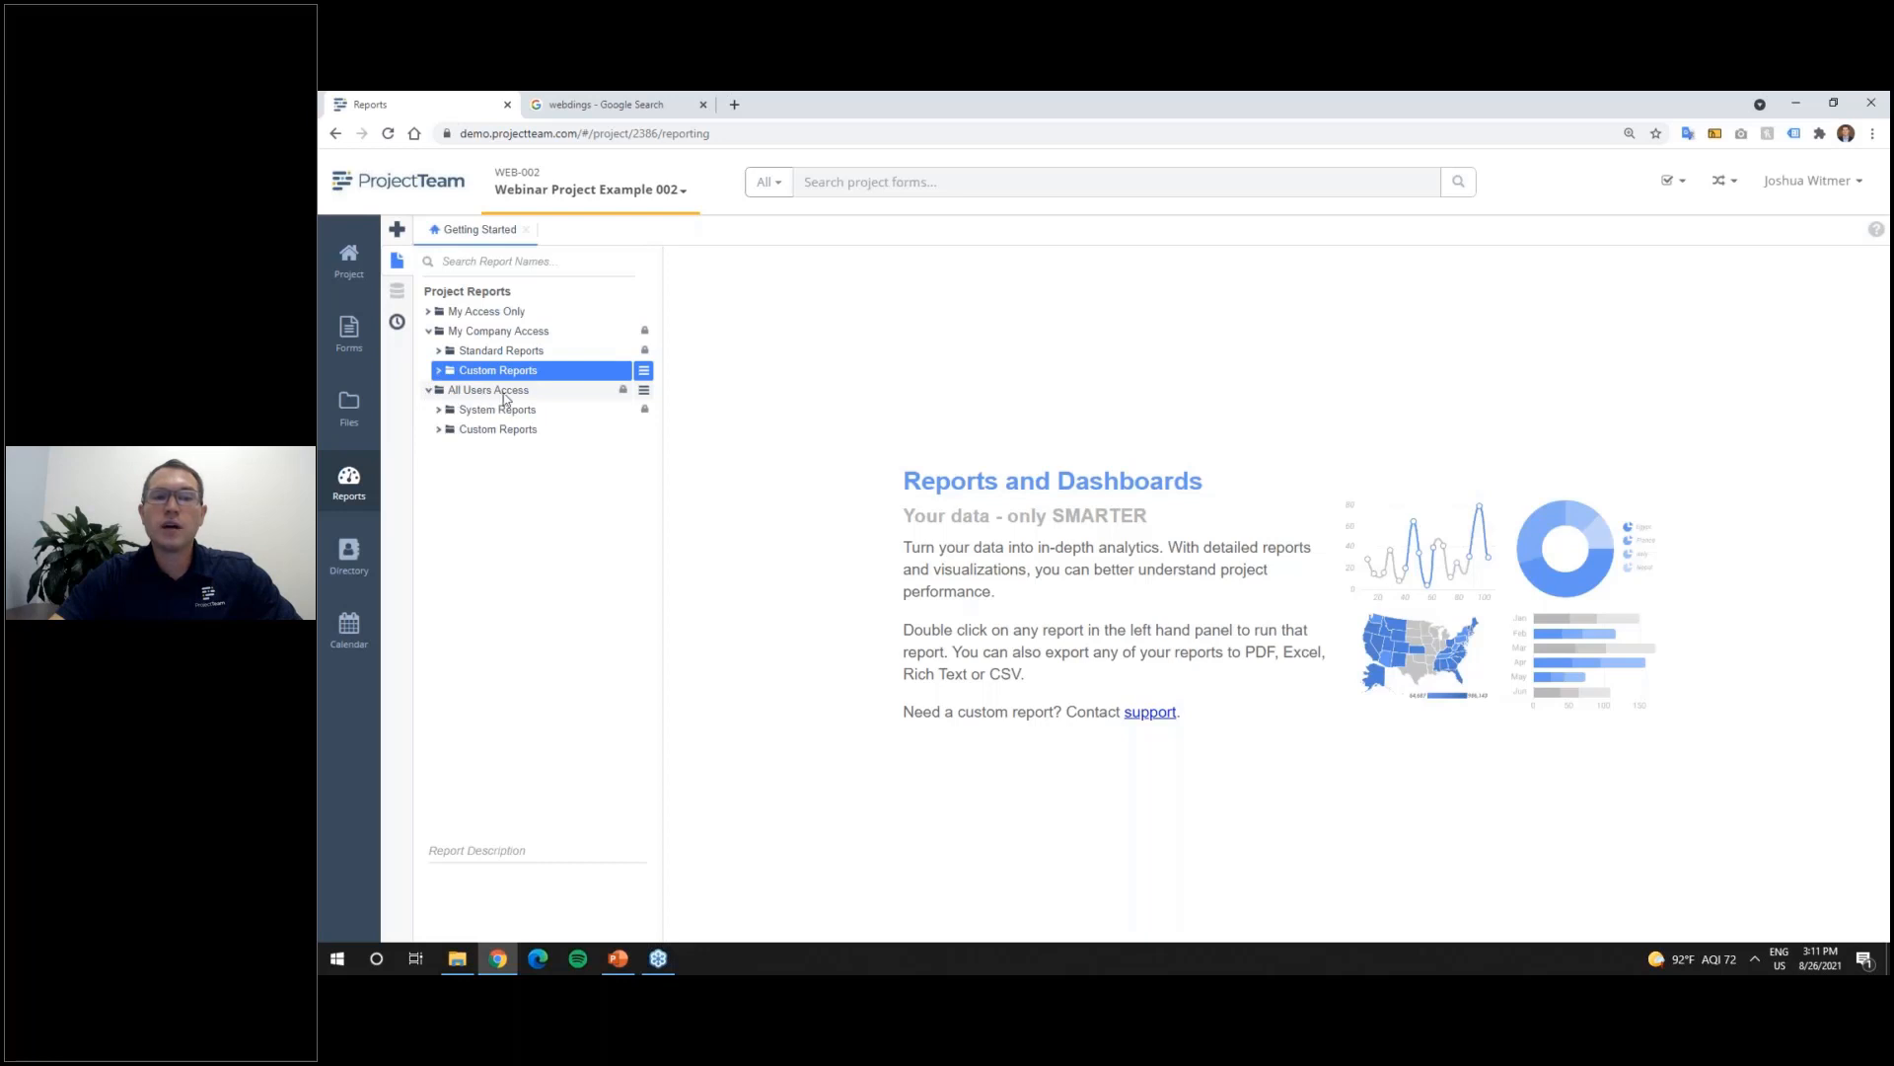
{"action": "left_click", "coordinate": [558, 395]}
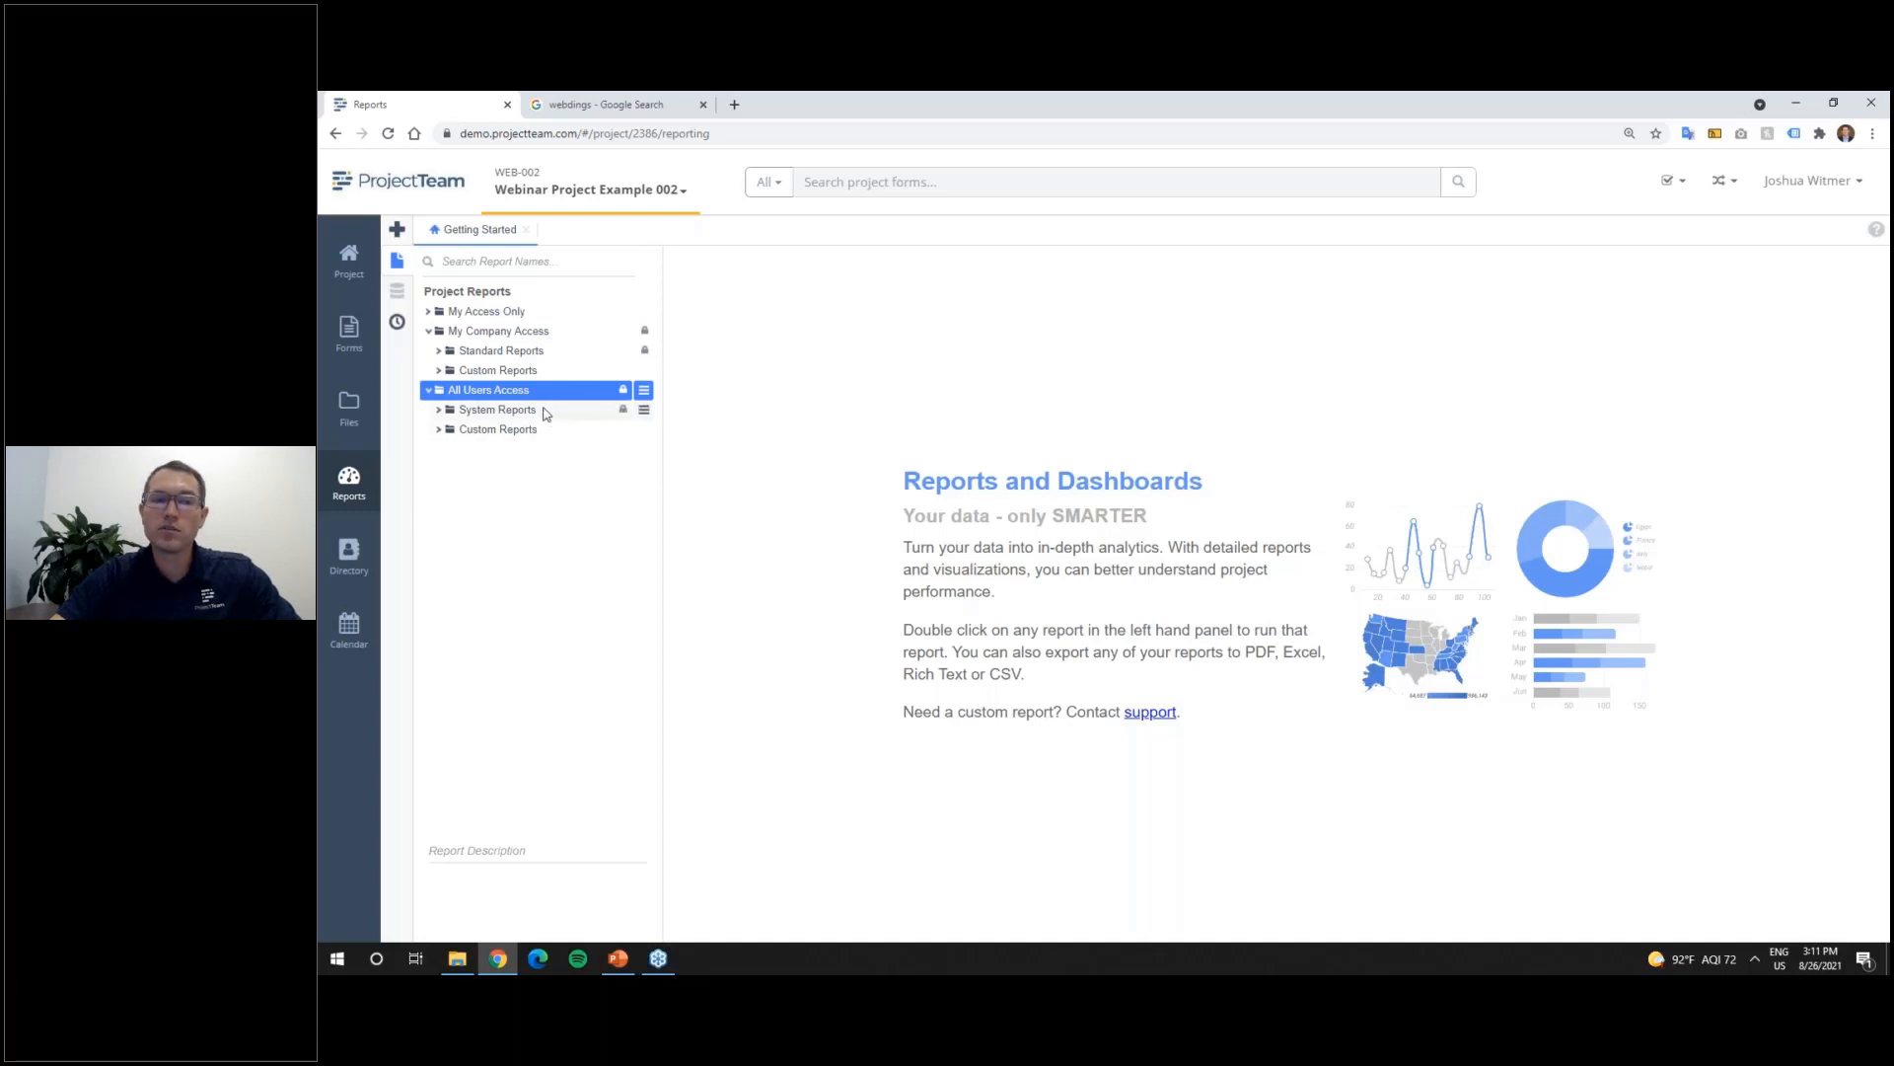
{"action": "left_click", "coordinate": [544, 409]}
{"action": "left_click", "coordinate": [548, 431]}
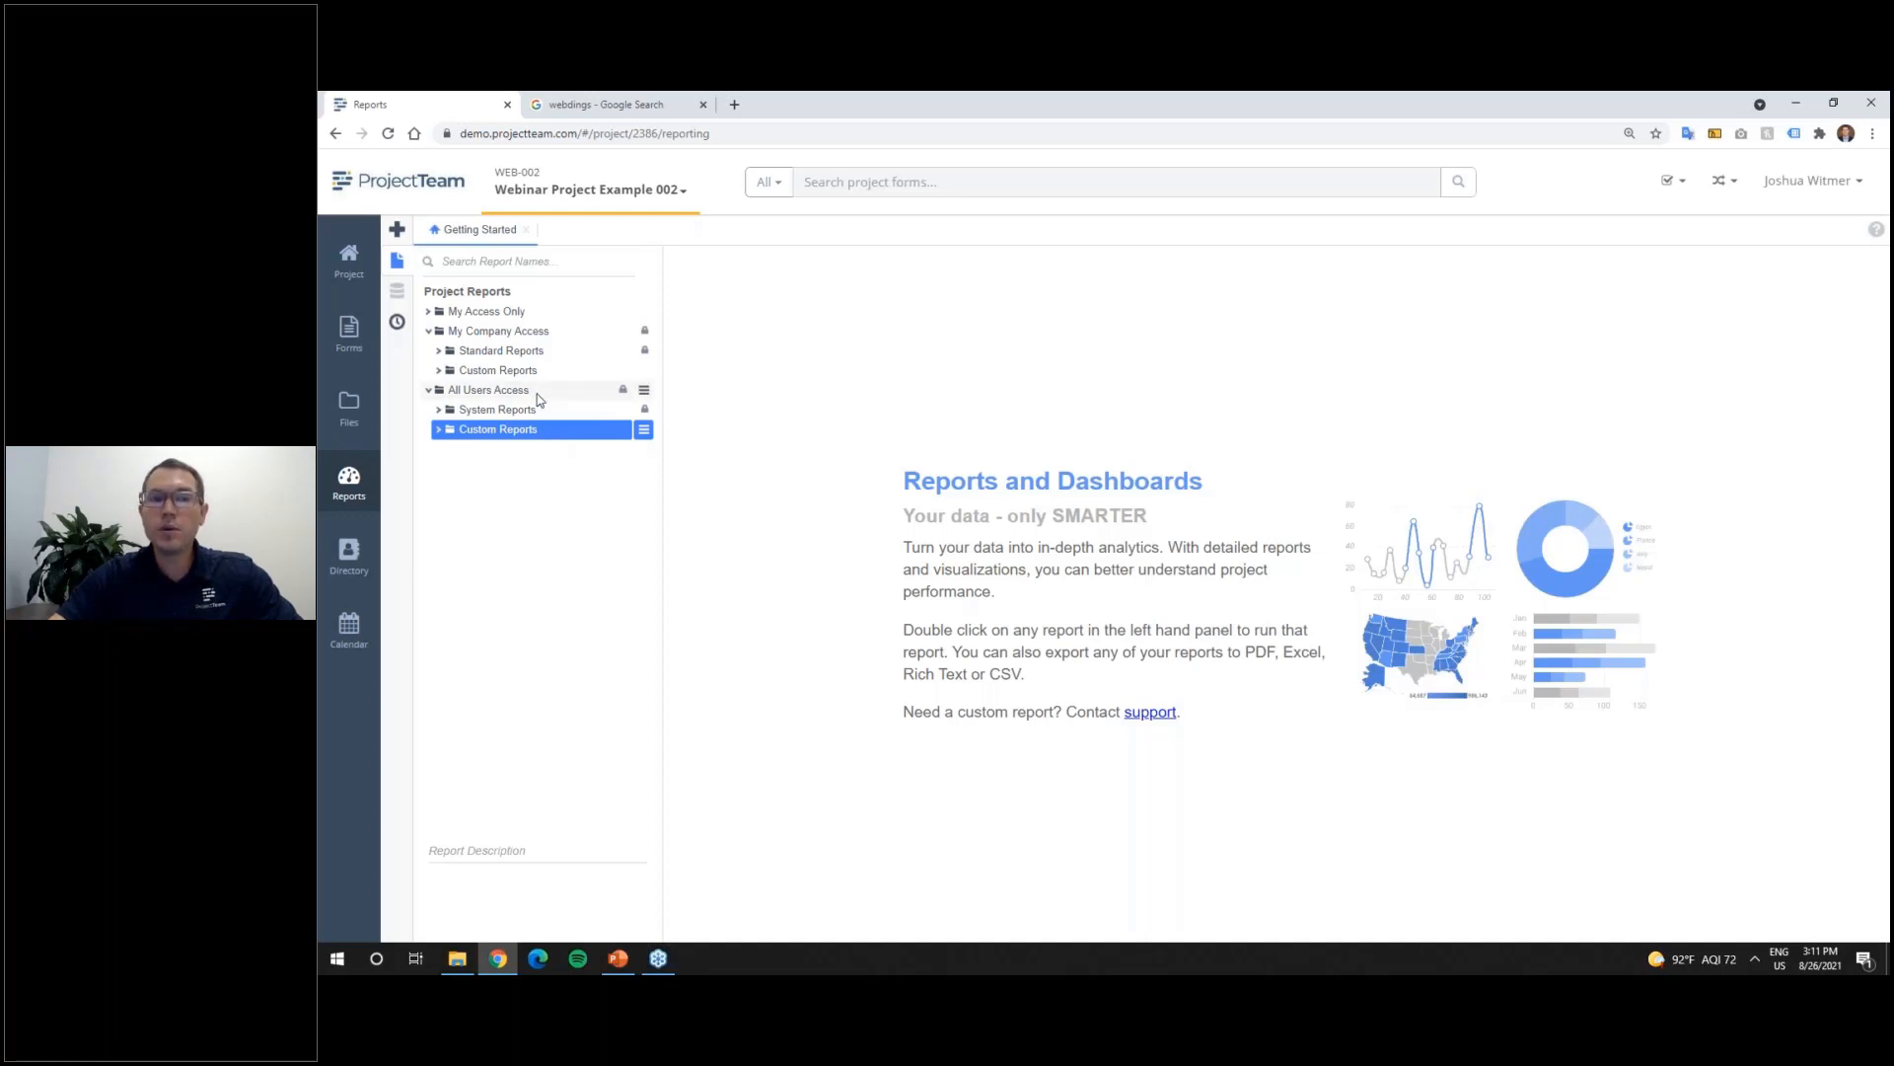
Step: Start a new Advanced Report from the full list of report types and hide the project reports list
{"action": "left_click", "coordinate": [397, 231]}
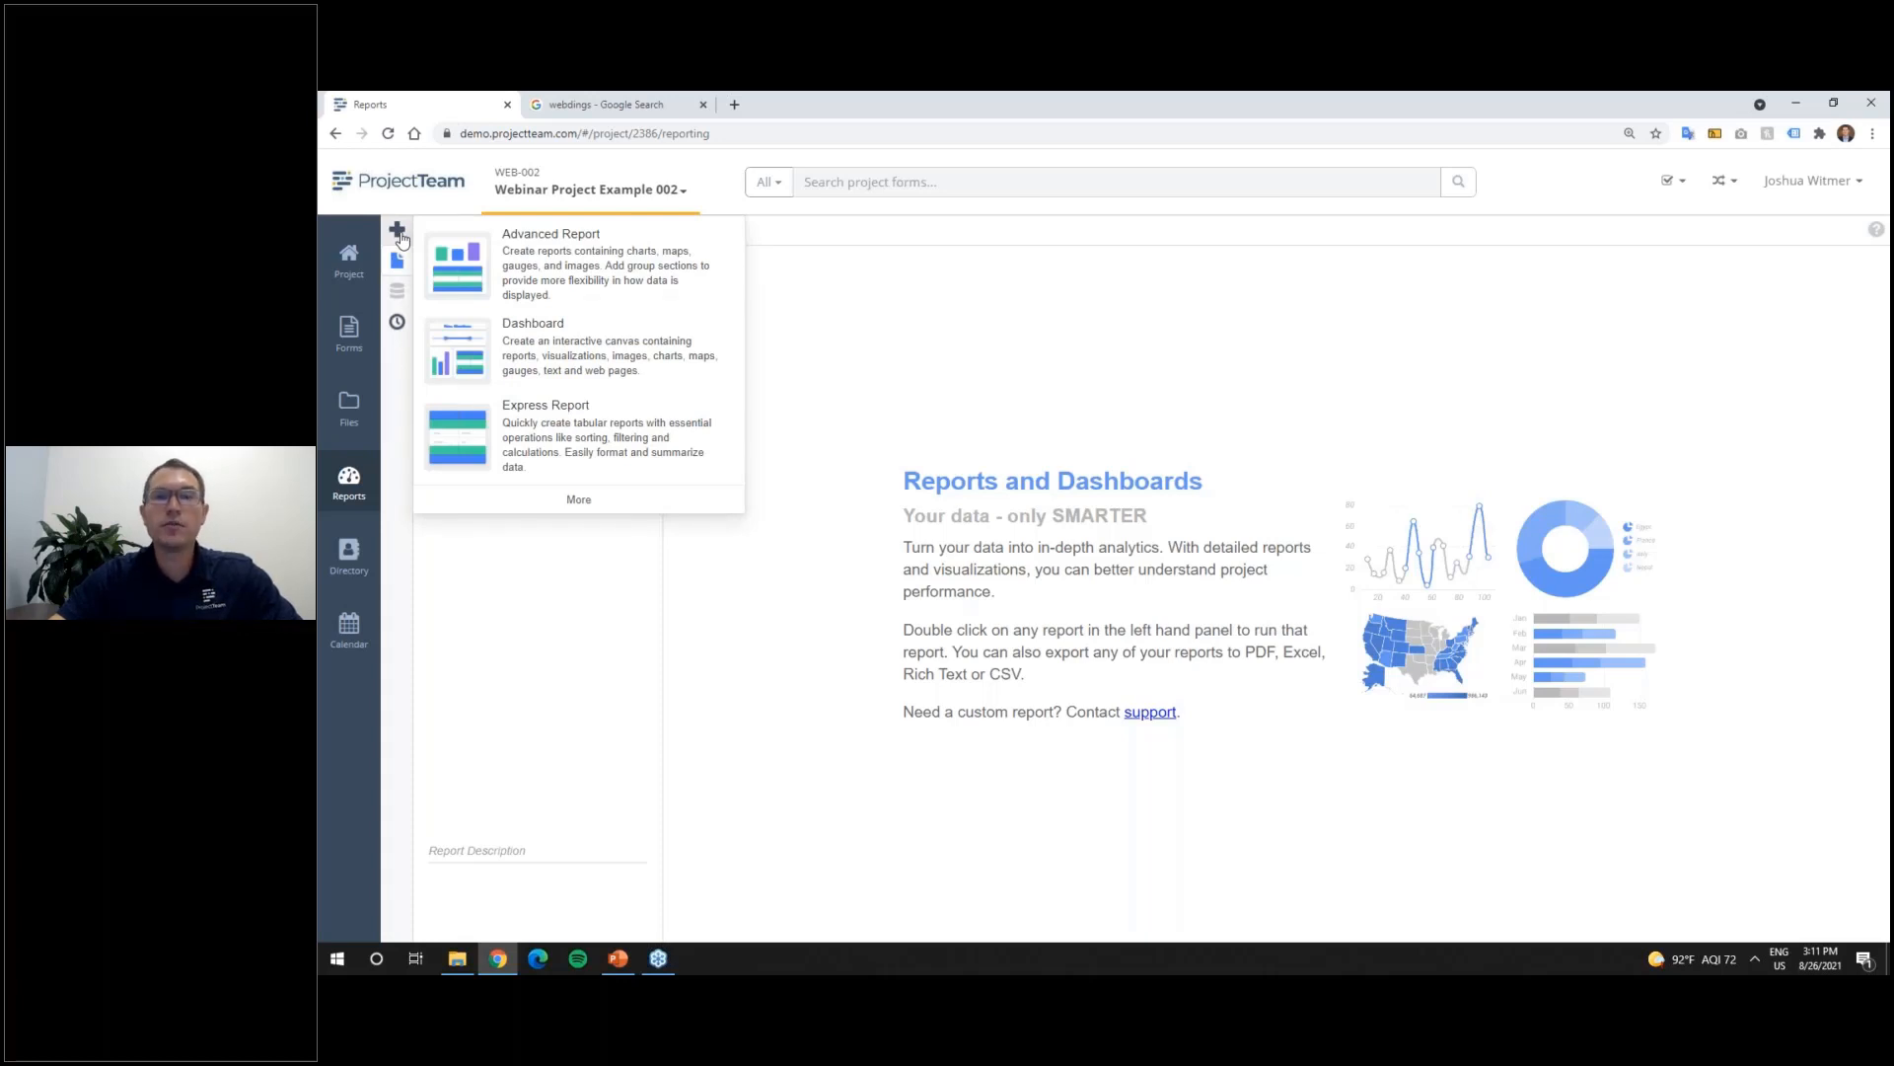
{"action": "left_click", "coordinate": [577, 503]}
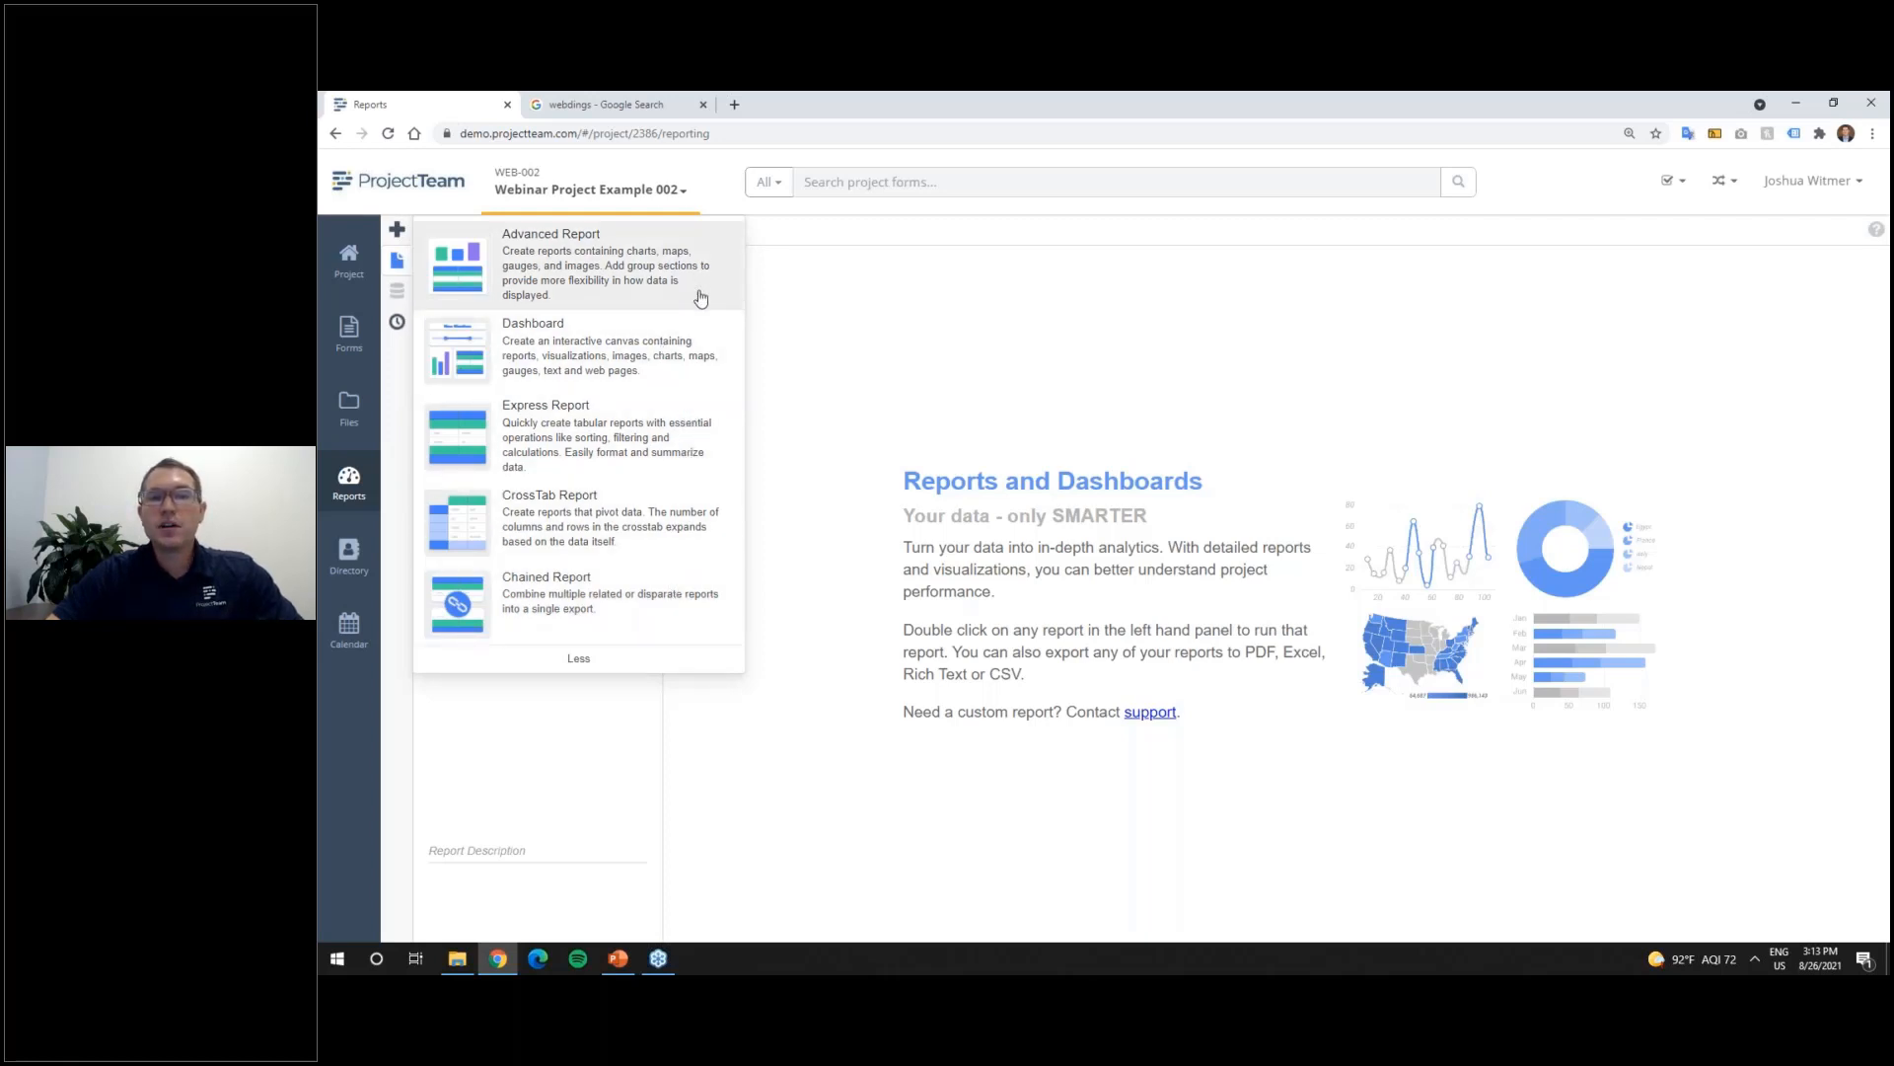
{"action": "left_click", "coordinate": [580, 265]}
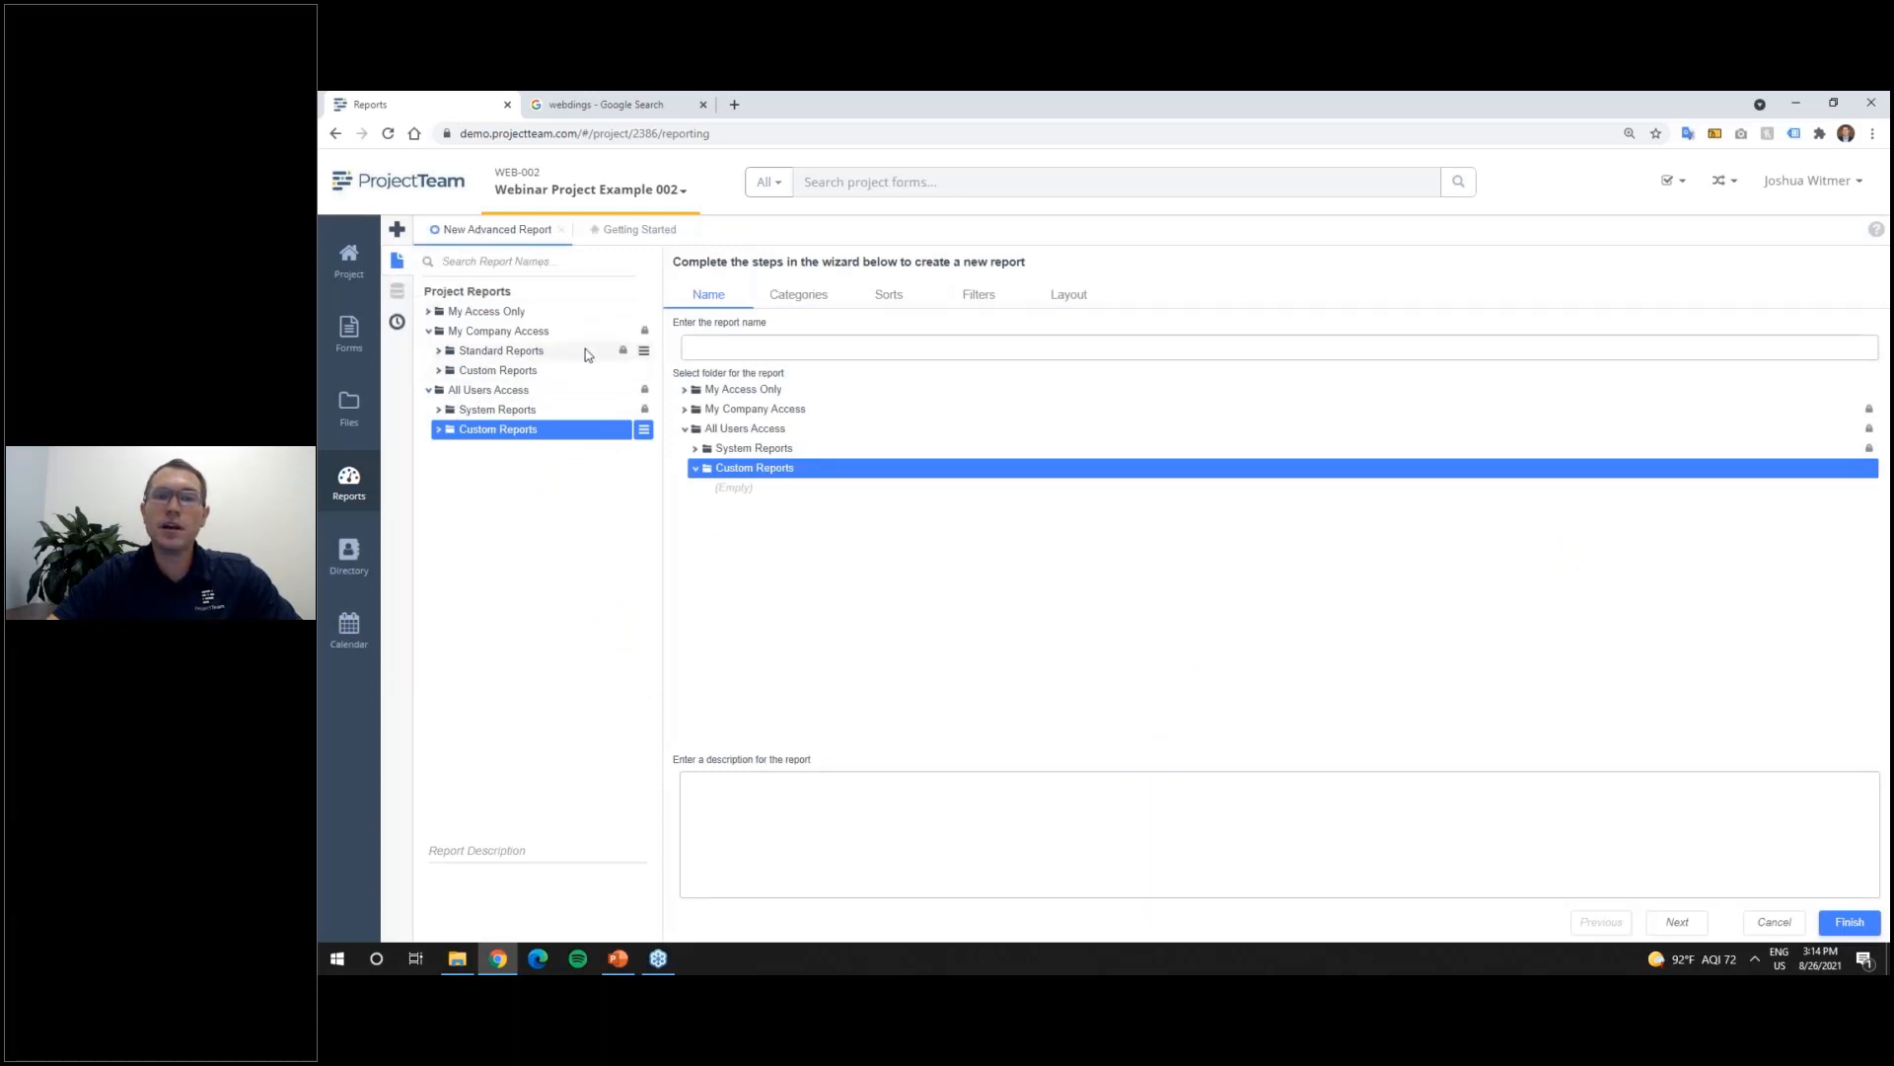
{"action": "left_click", "coordinate": [397, 259]}
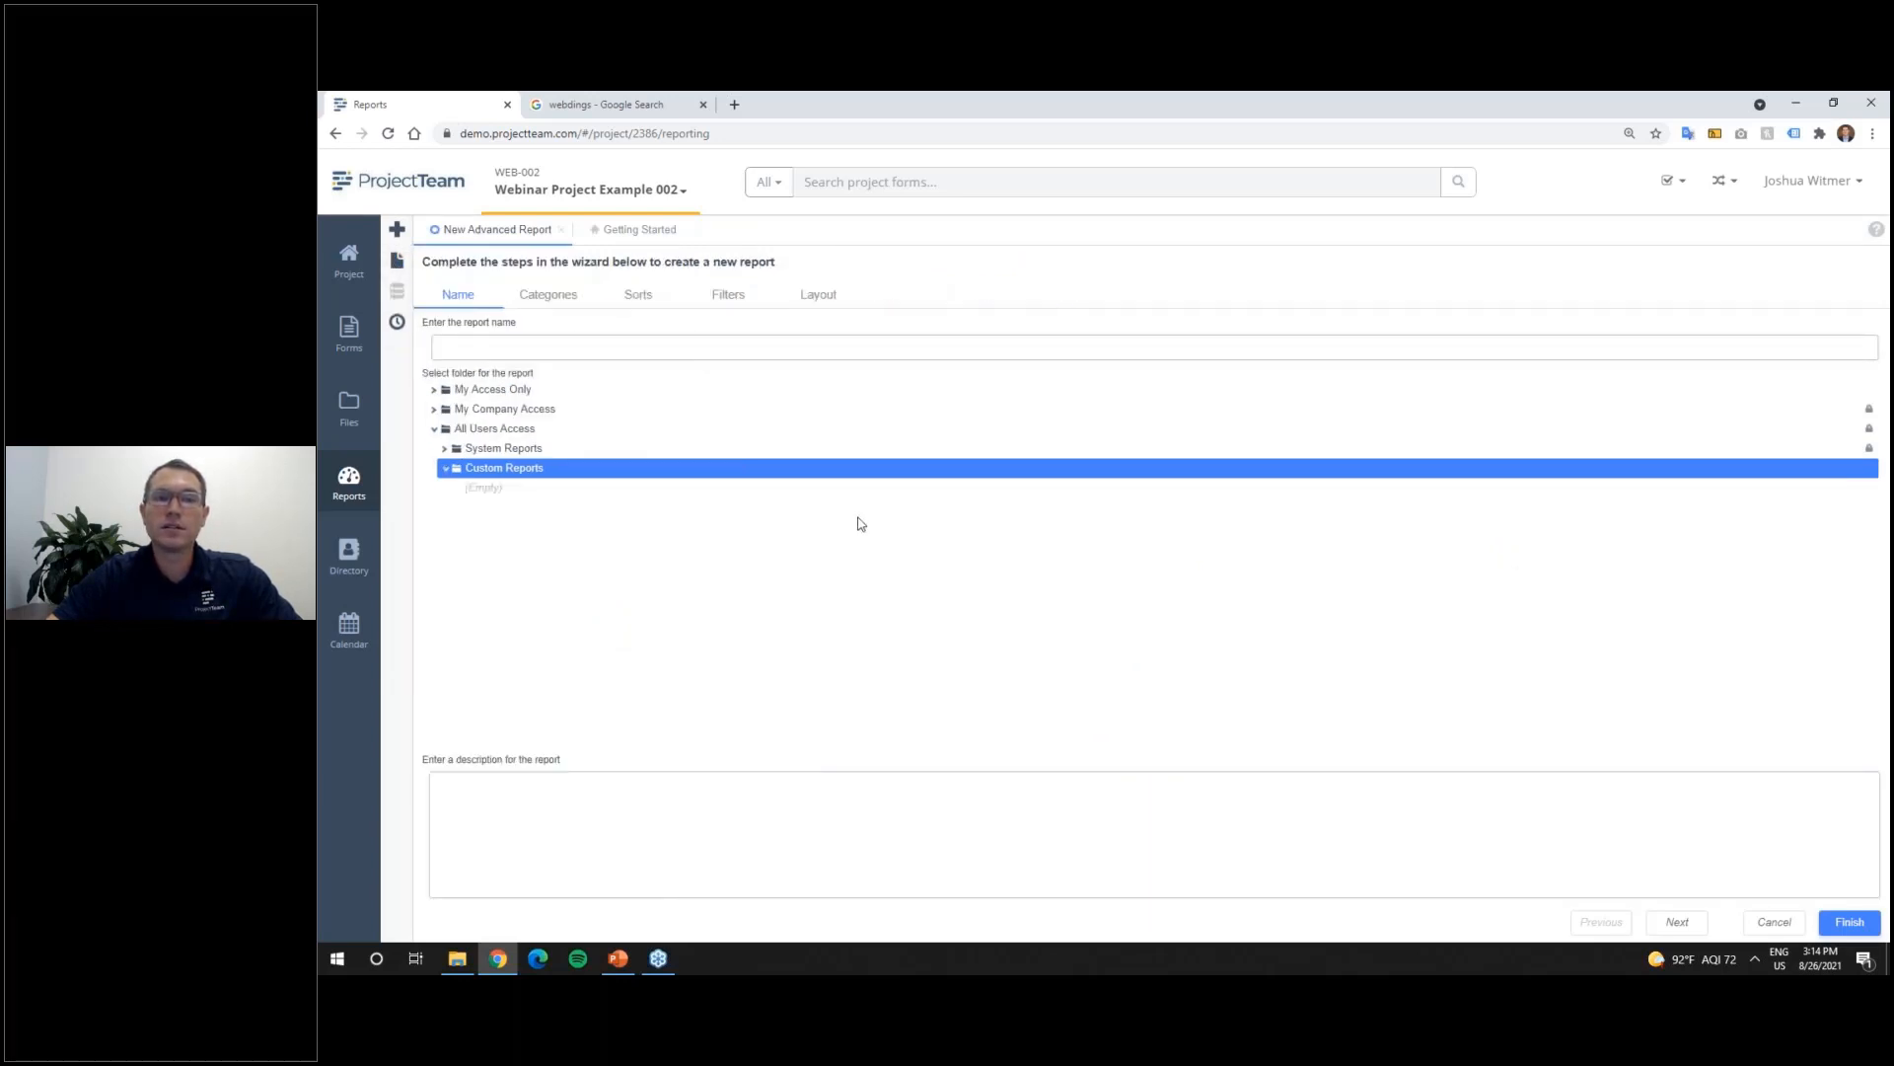
Step: Name the new report "Webinar RFI Report" and choose My Access Only as its folder
{"action": "left_click", "coordinate": [712, 351]}
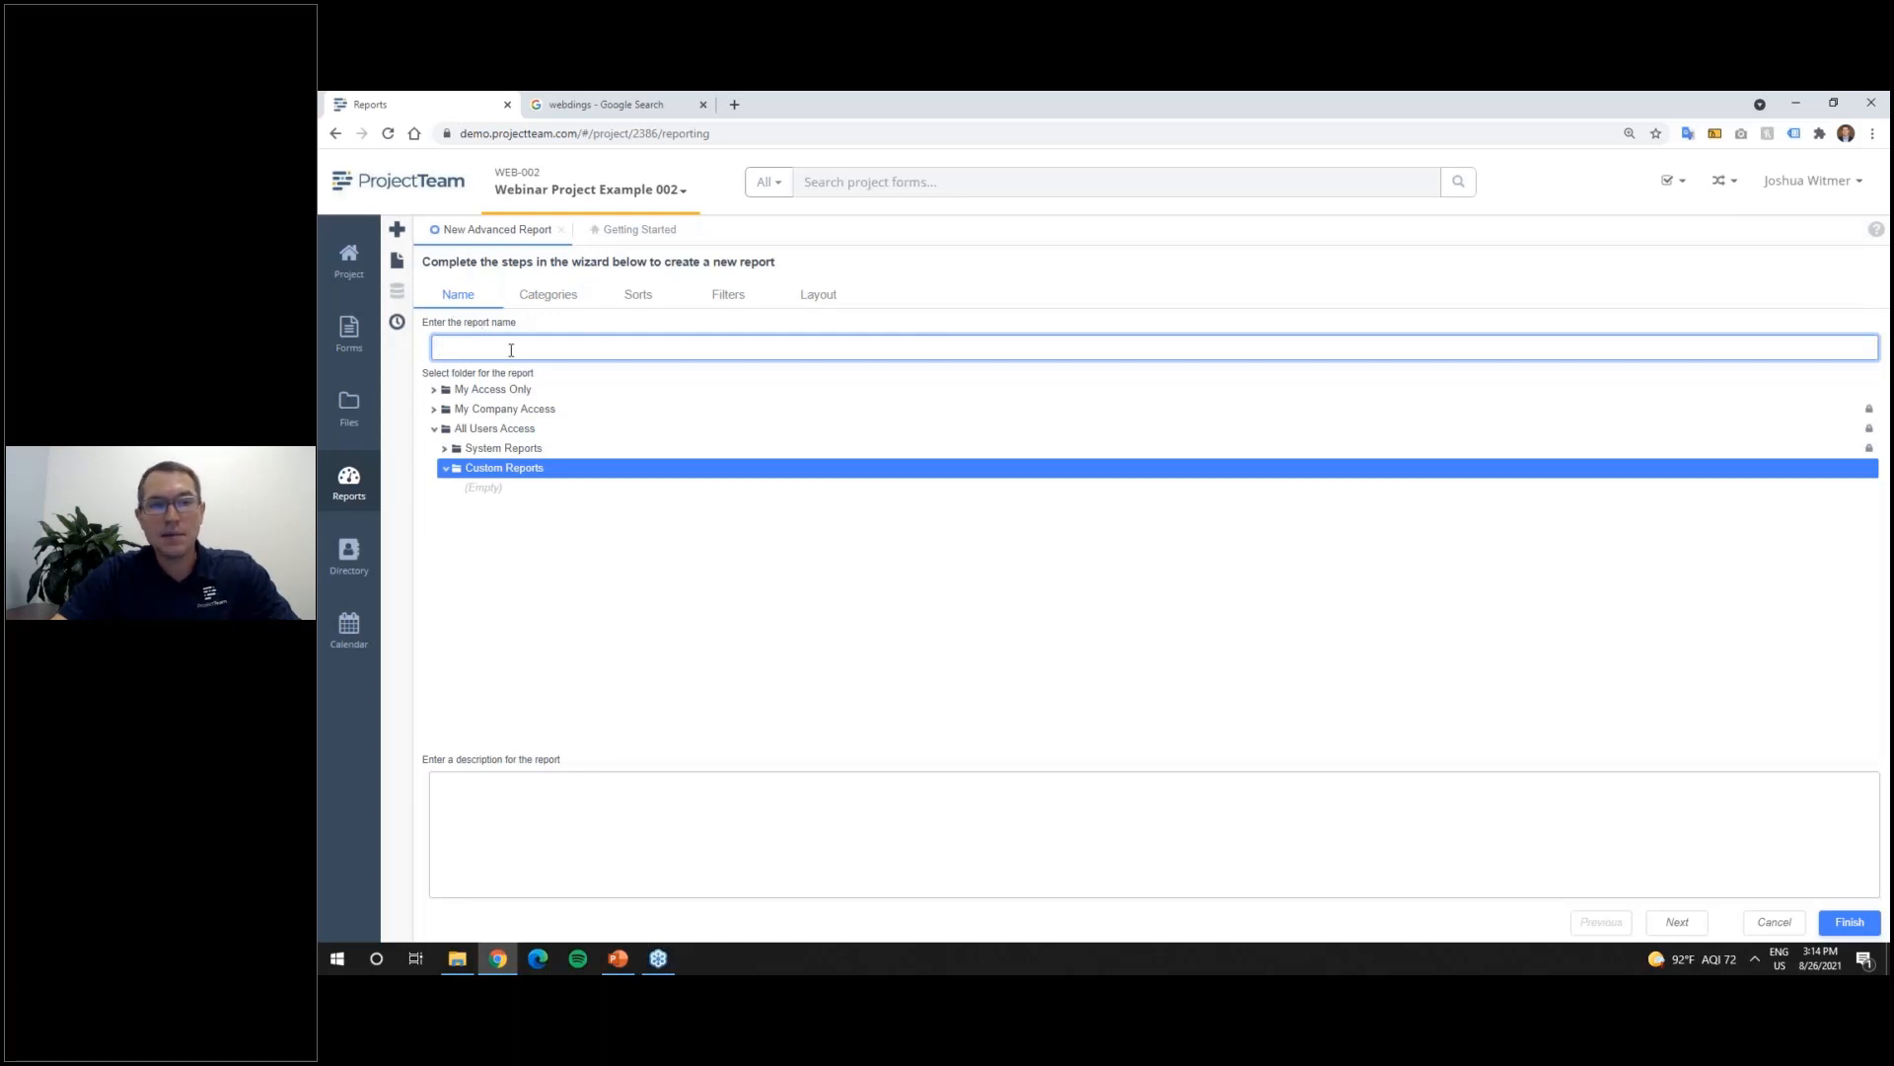
{"action": "type", "text": "Webinar RFI Repor"}
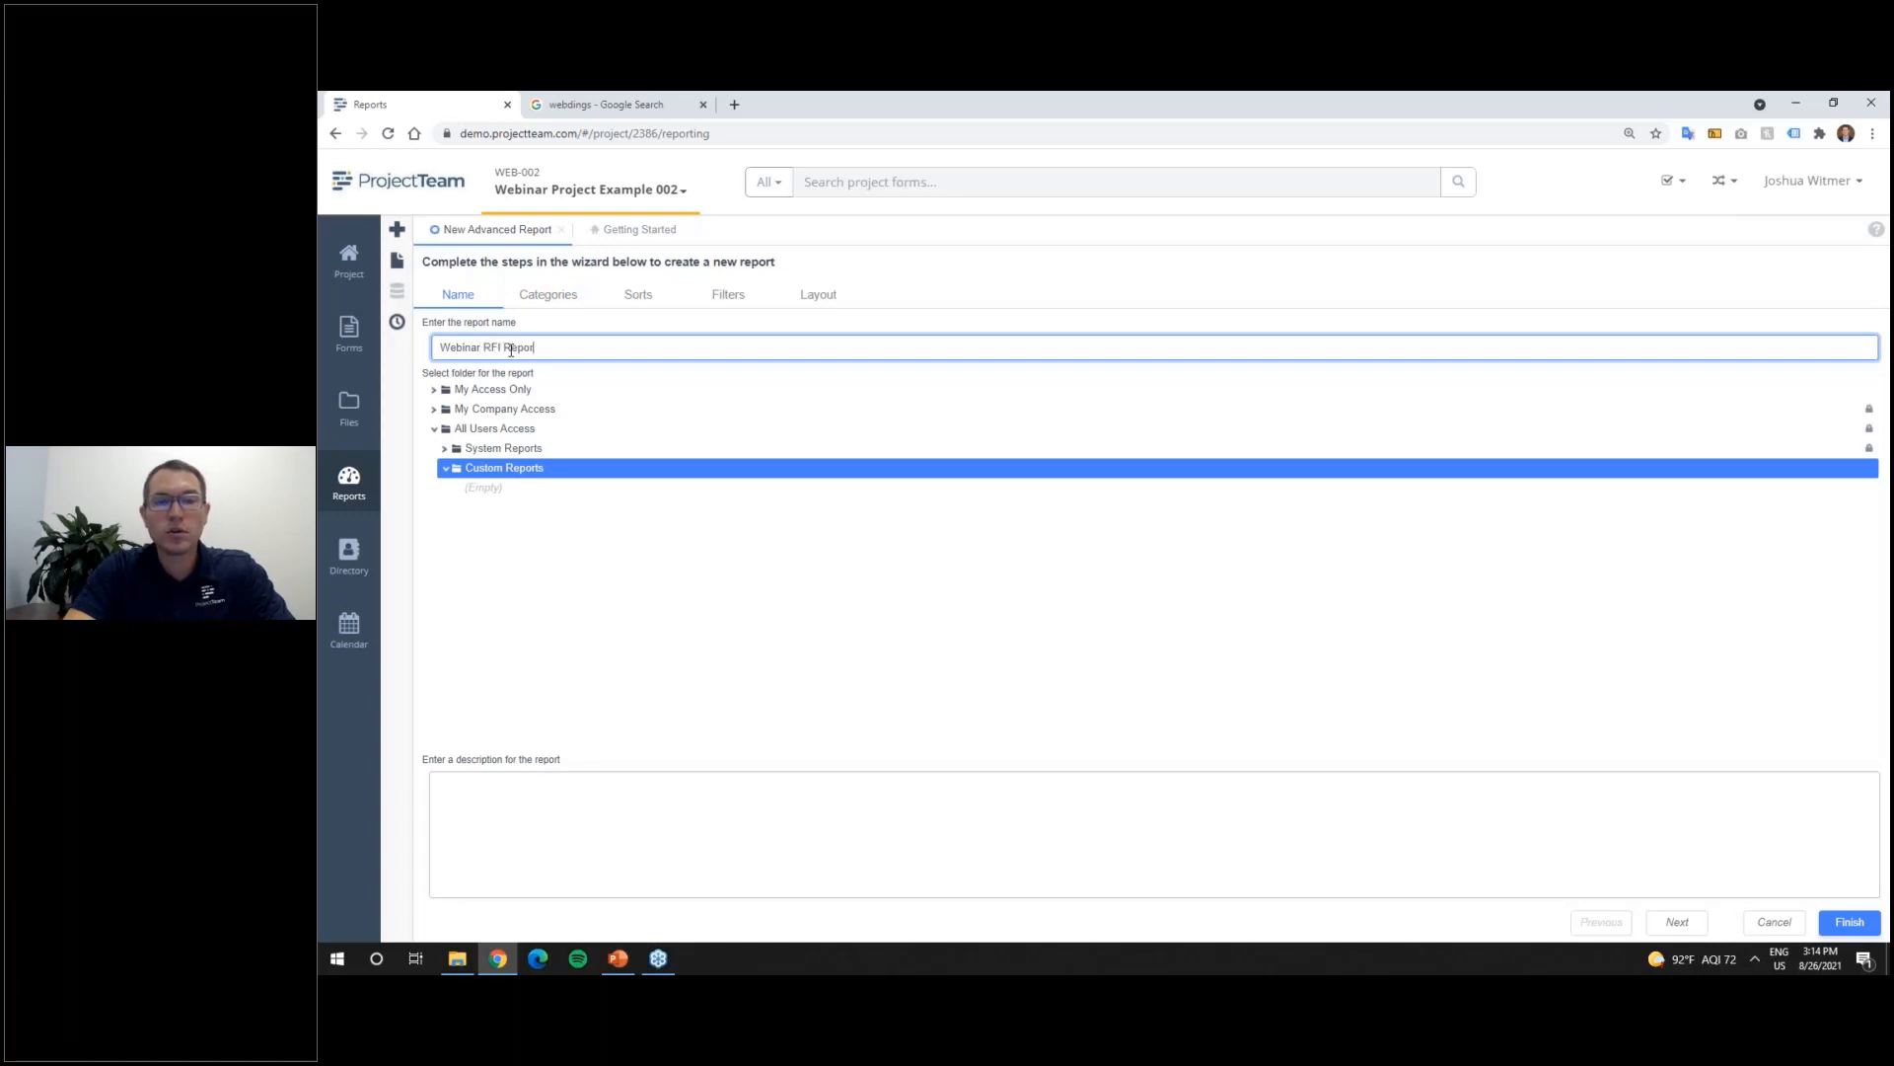
{"action": "type", "text": "t"}
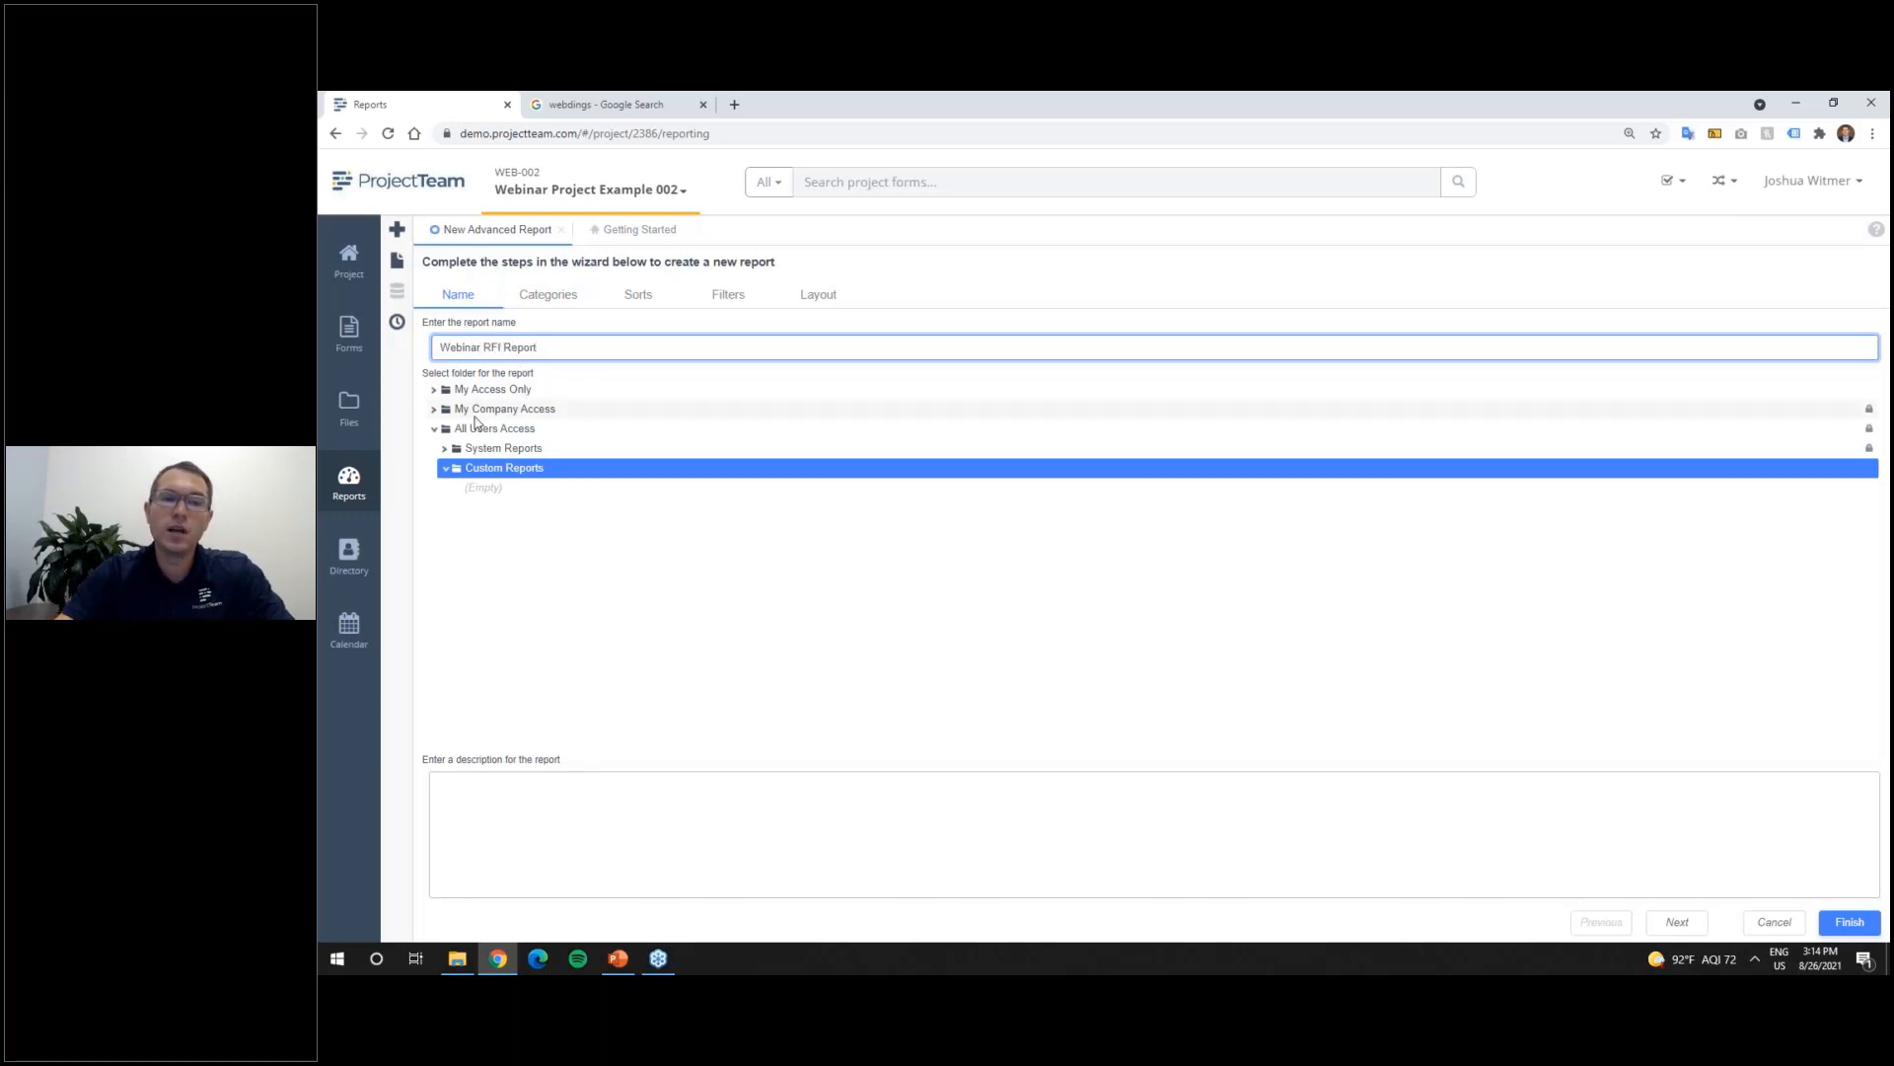
{"action": "left_click", "coordinate": [432, 431]}
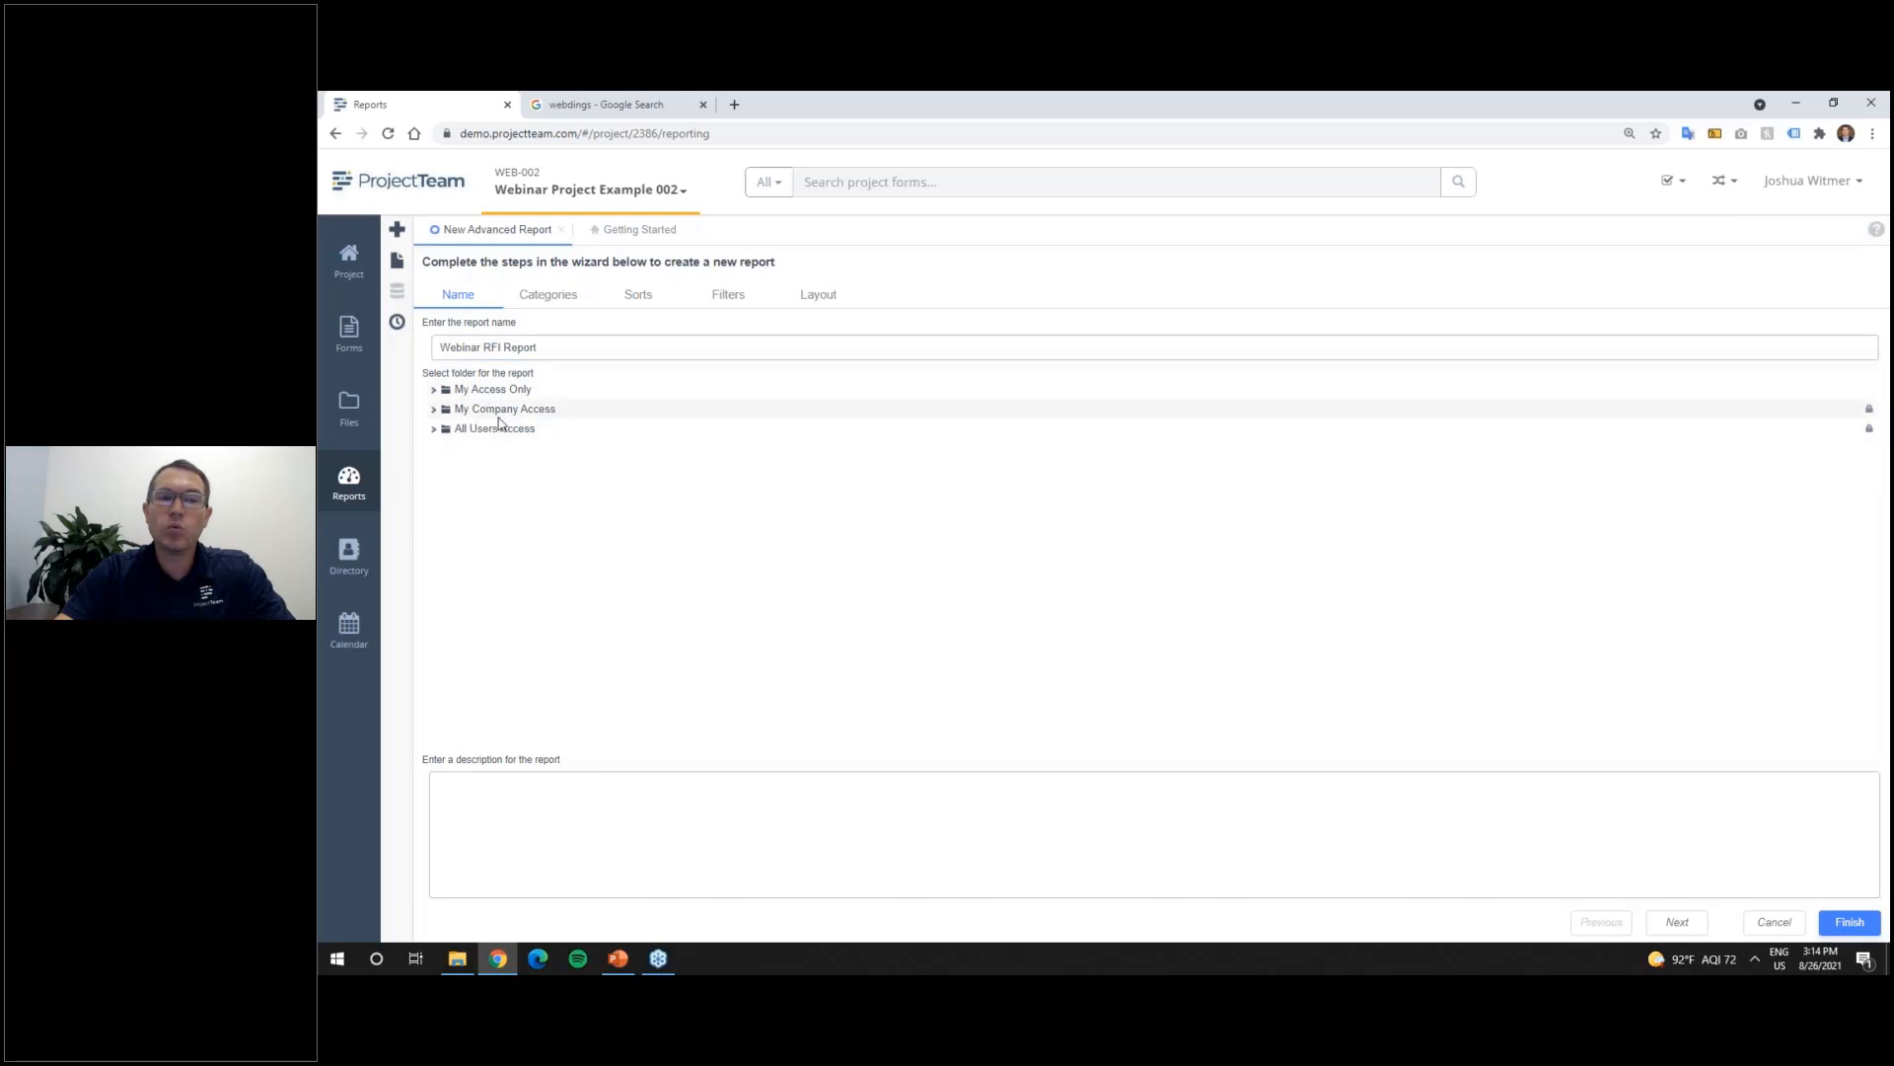
{"action": "left_click", "coordinate": [499, 391]}
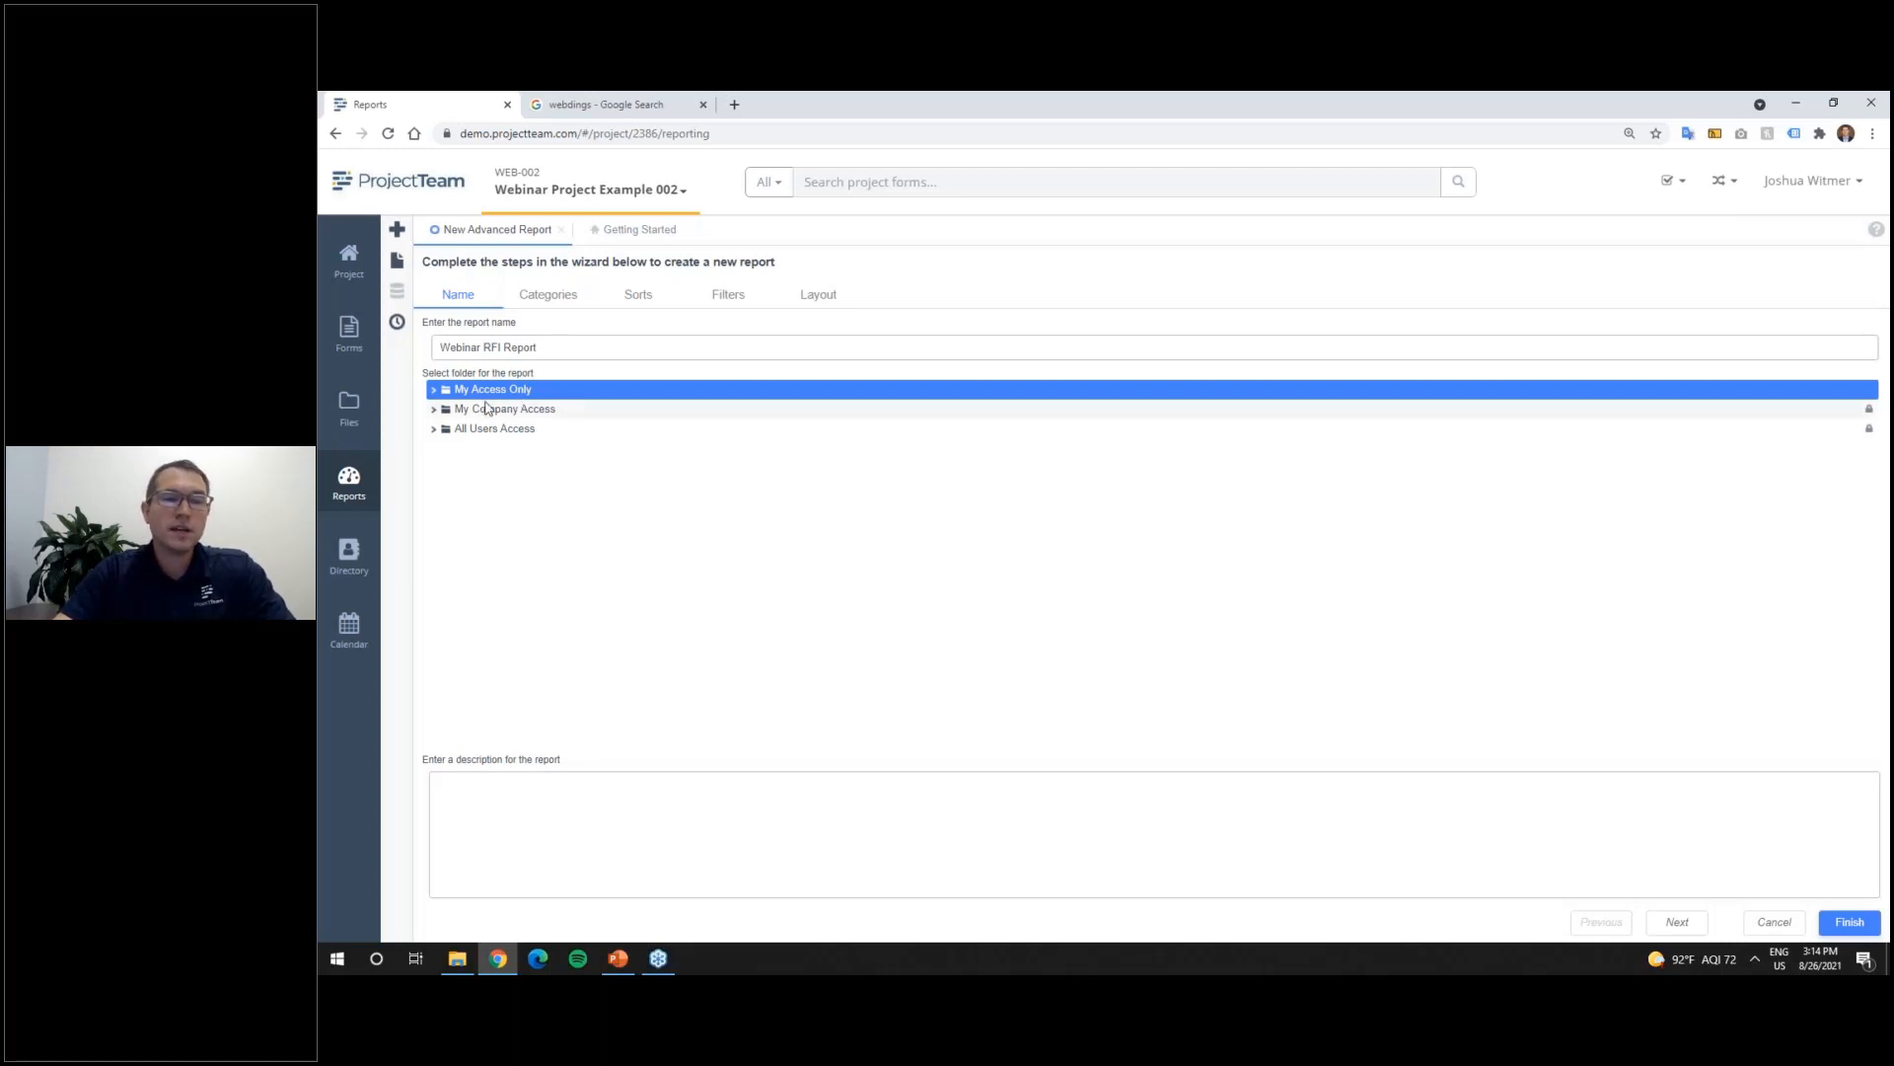
Step: Enter a report description giving the creator's first name and the creation date 8/26/2021
{"action": "left_click", "coordinate": [610, 820]}
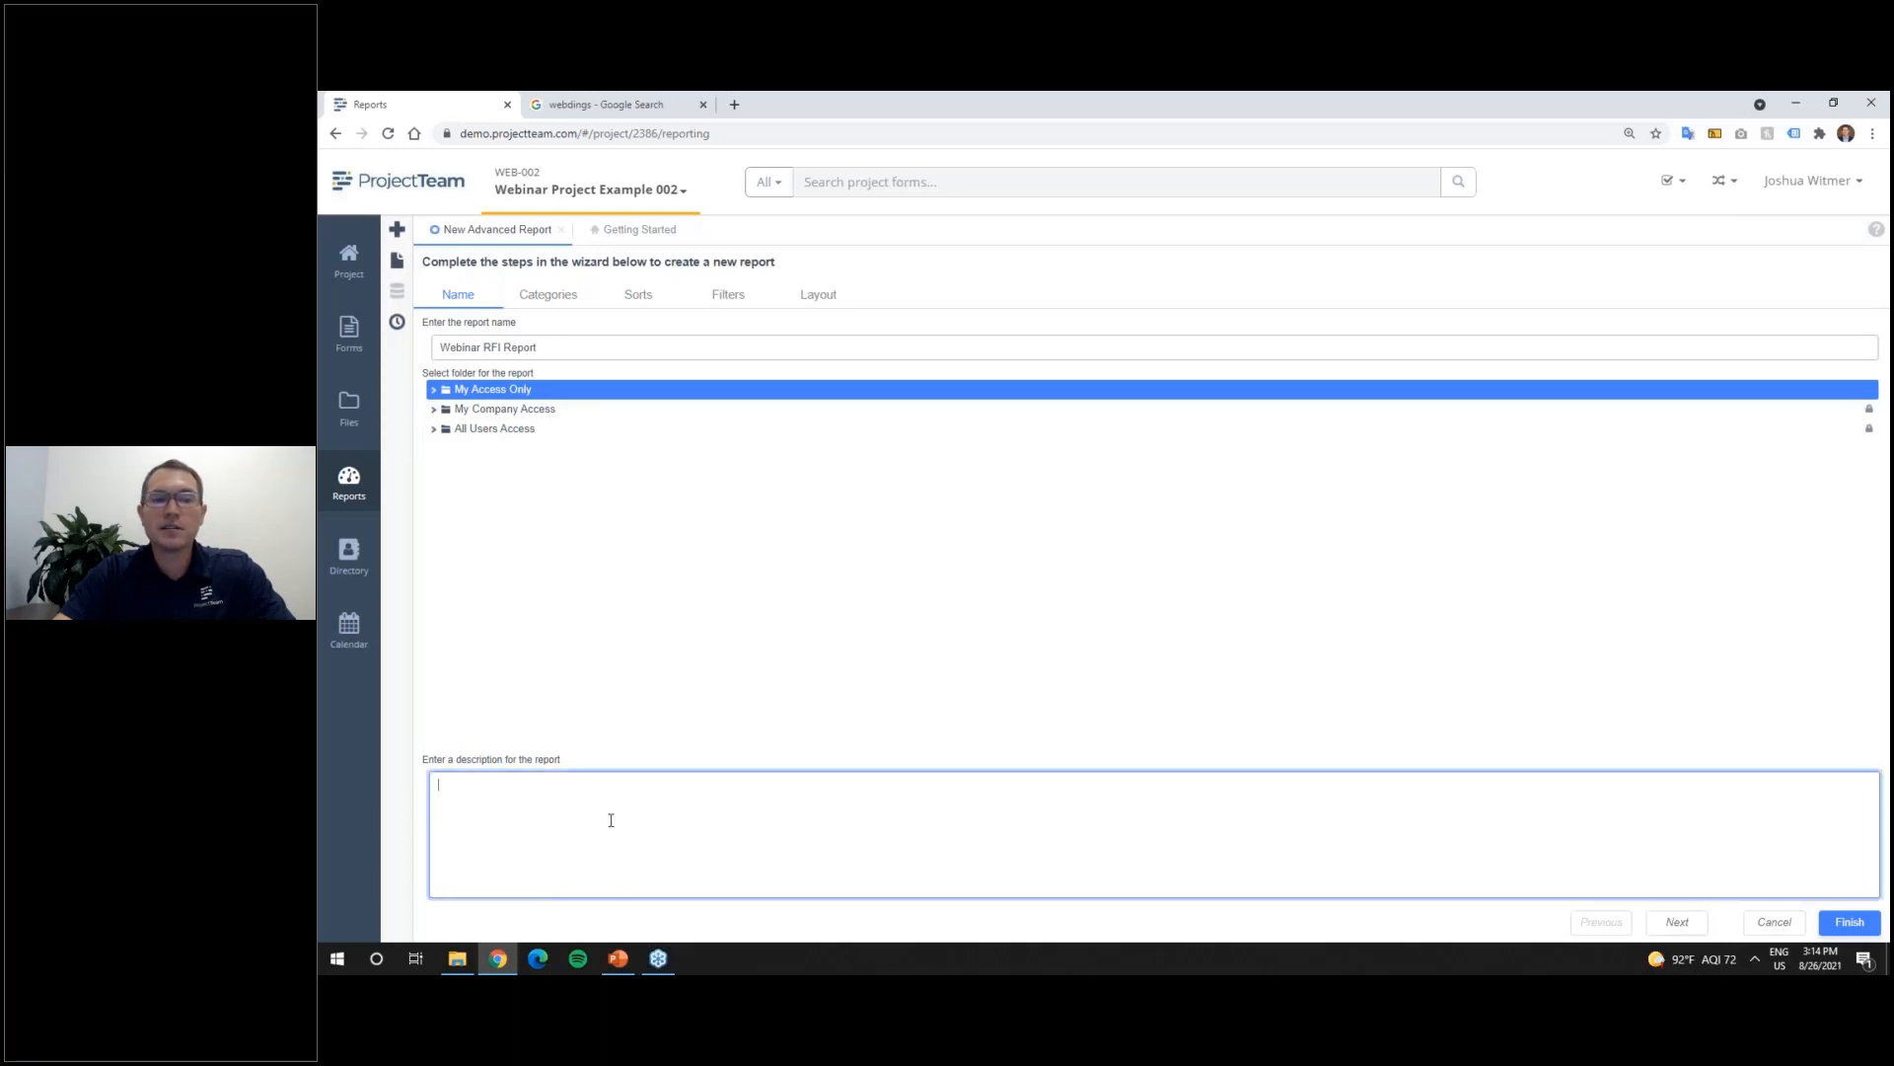
{"action": "type", "text": "Created by Josh on "}
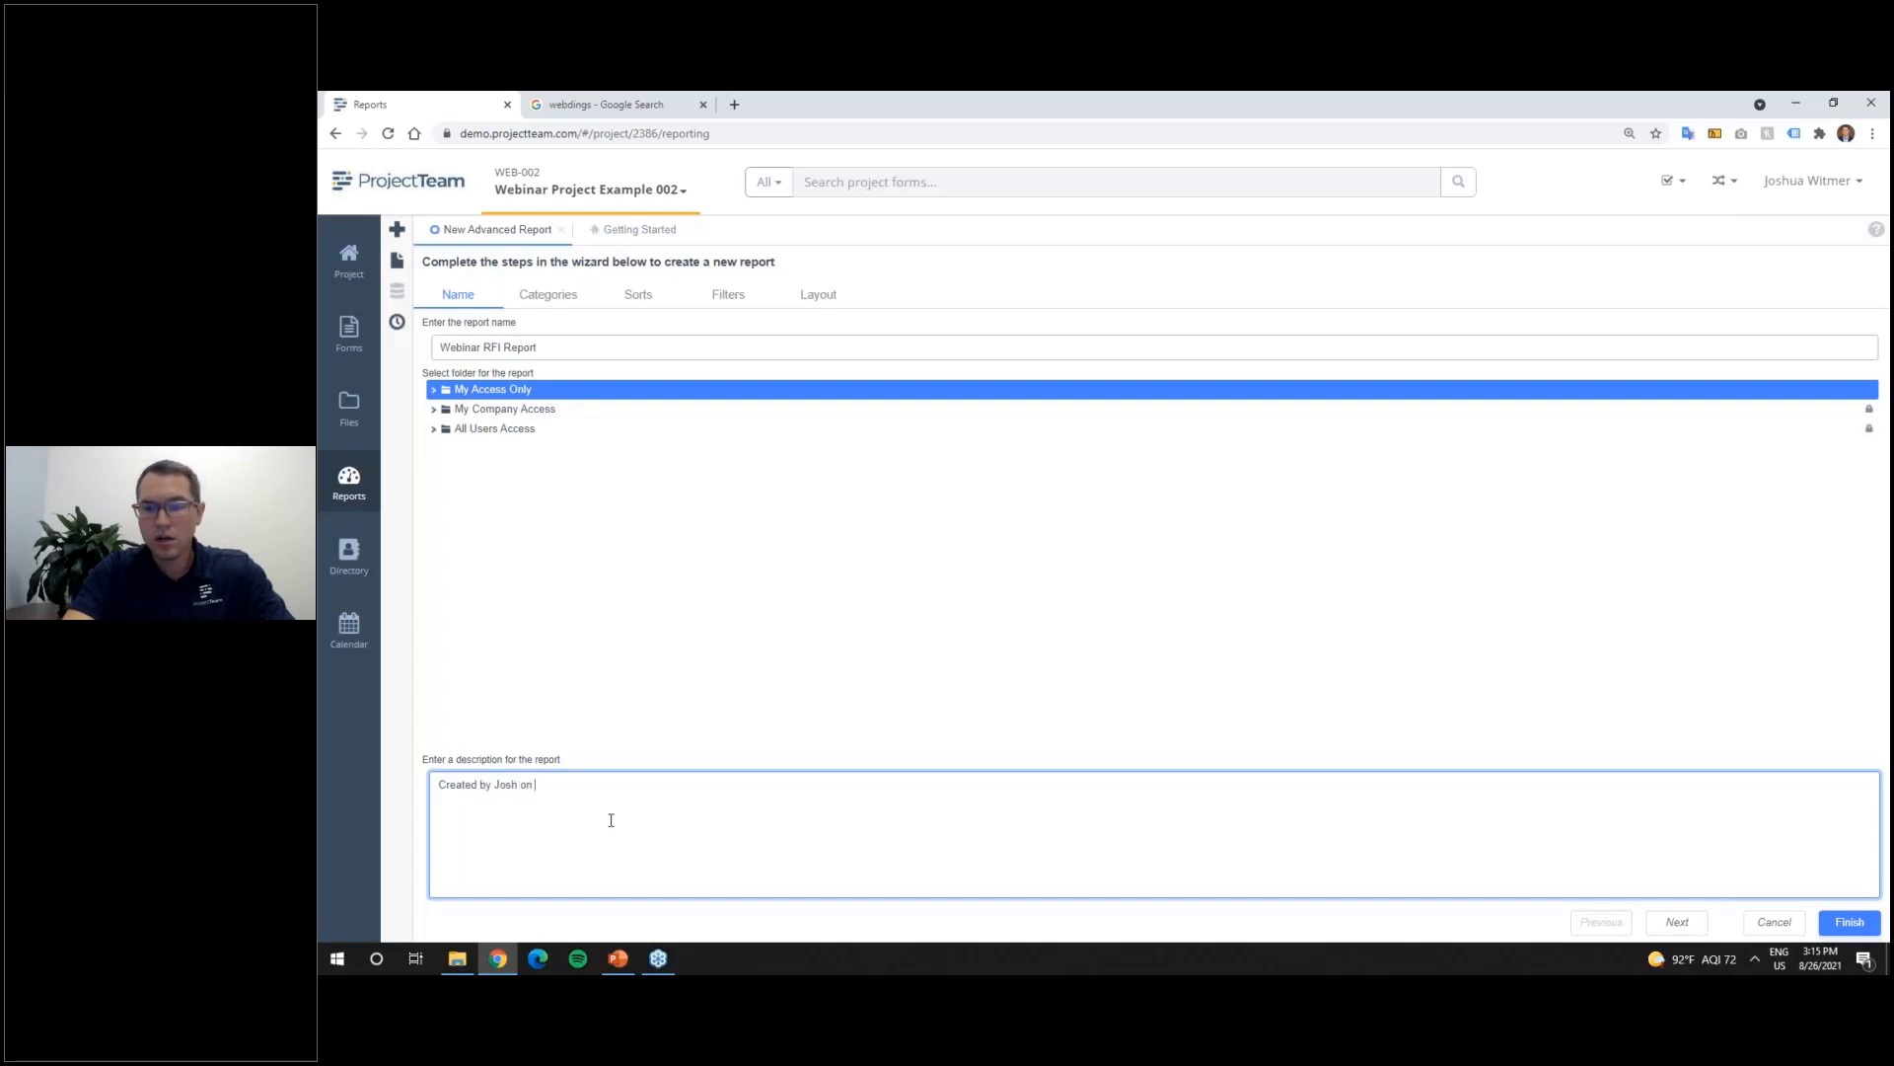
{"action": "type", "text": "8/26/2021"}
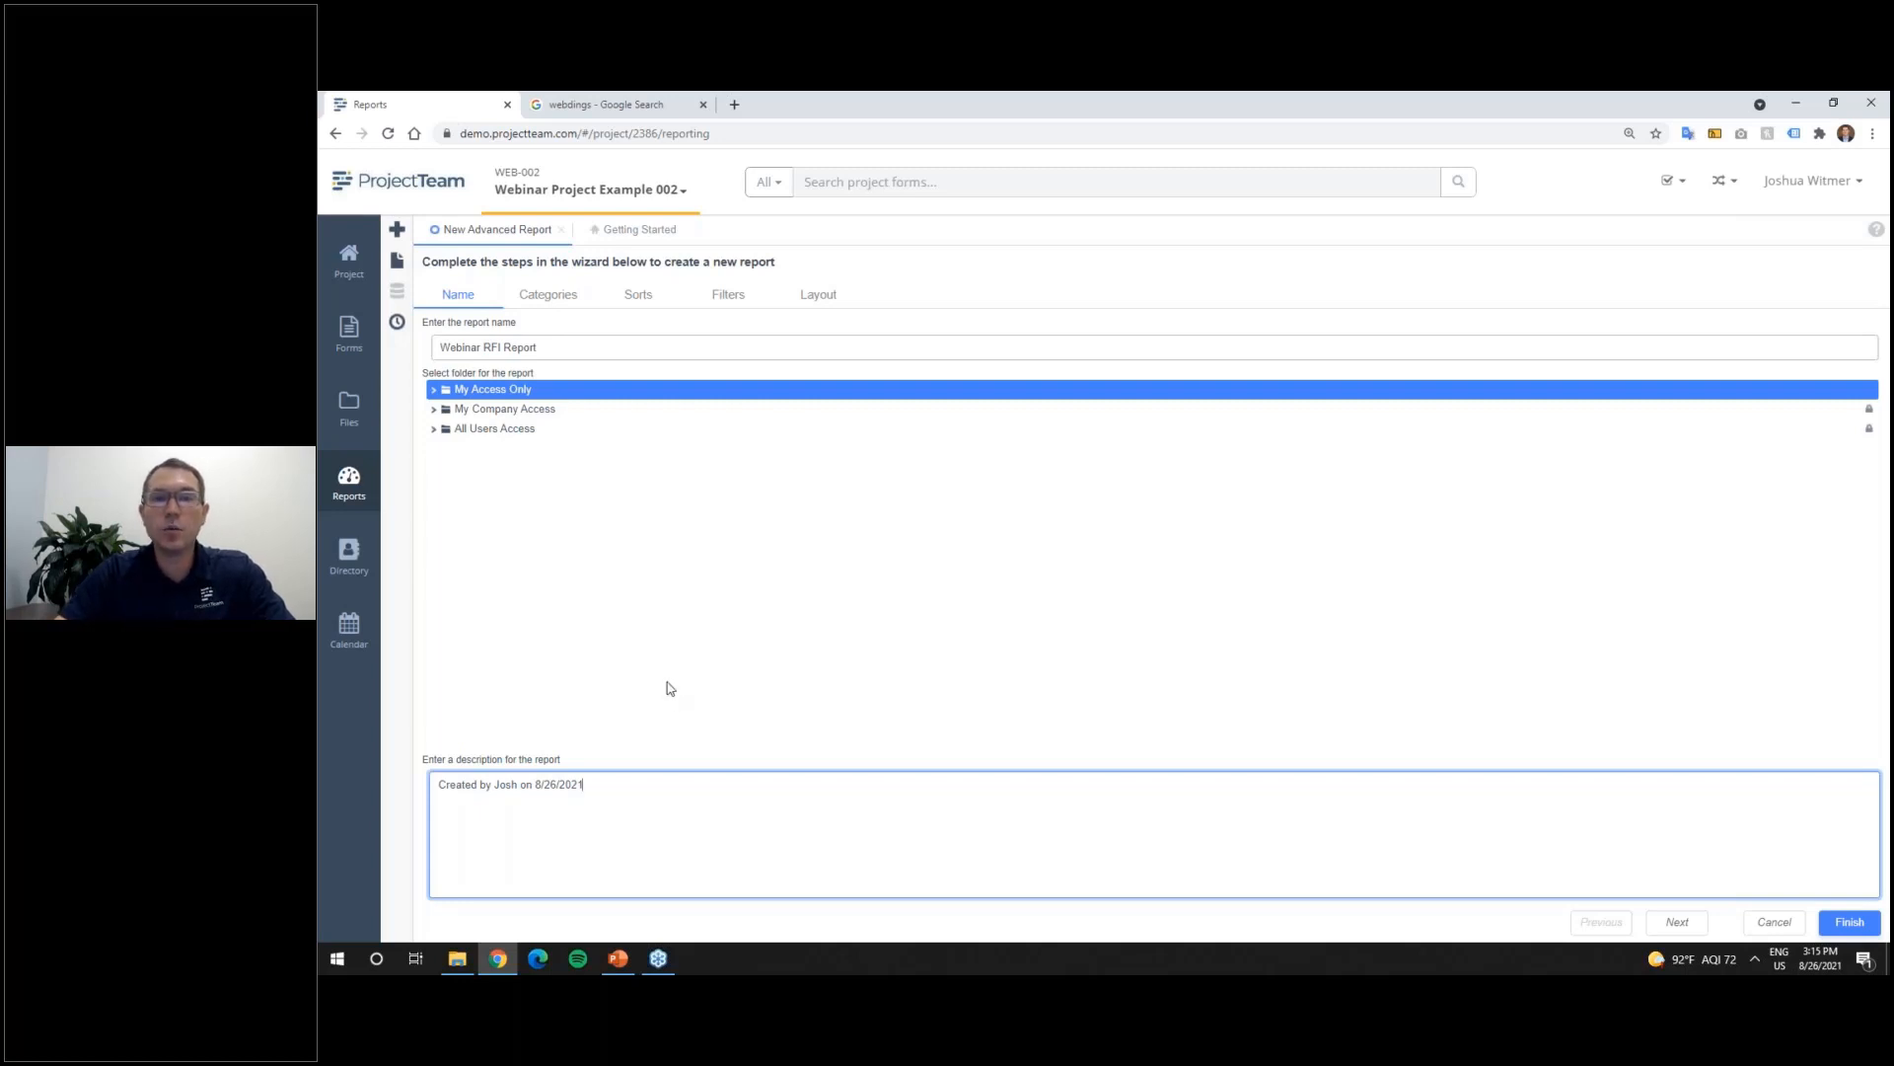
{"action": "left_click_drag", "start_coordinate": [562, 351], "coordinate": [431, 352]}
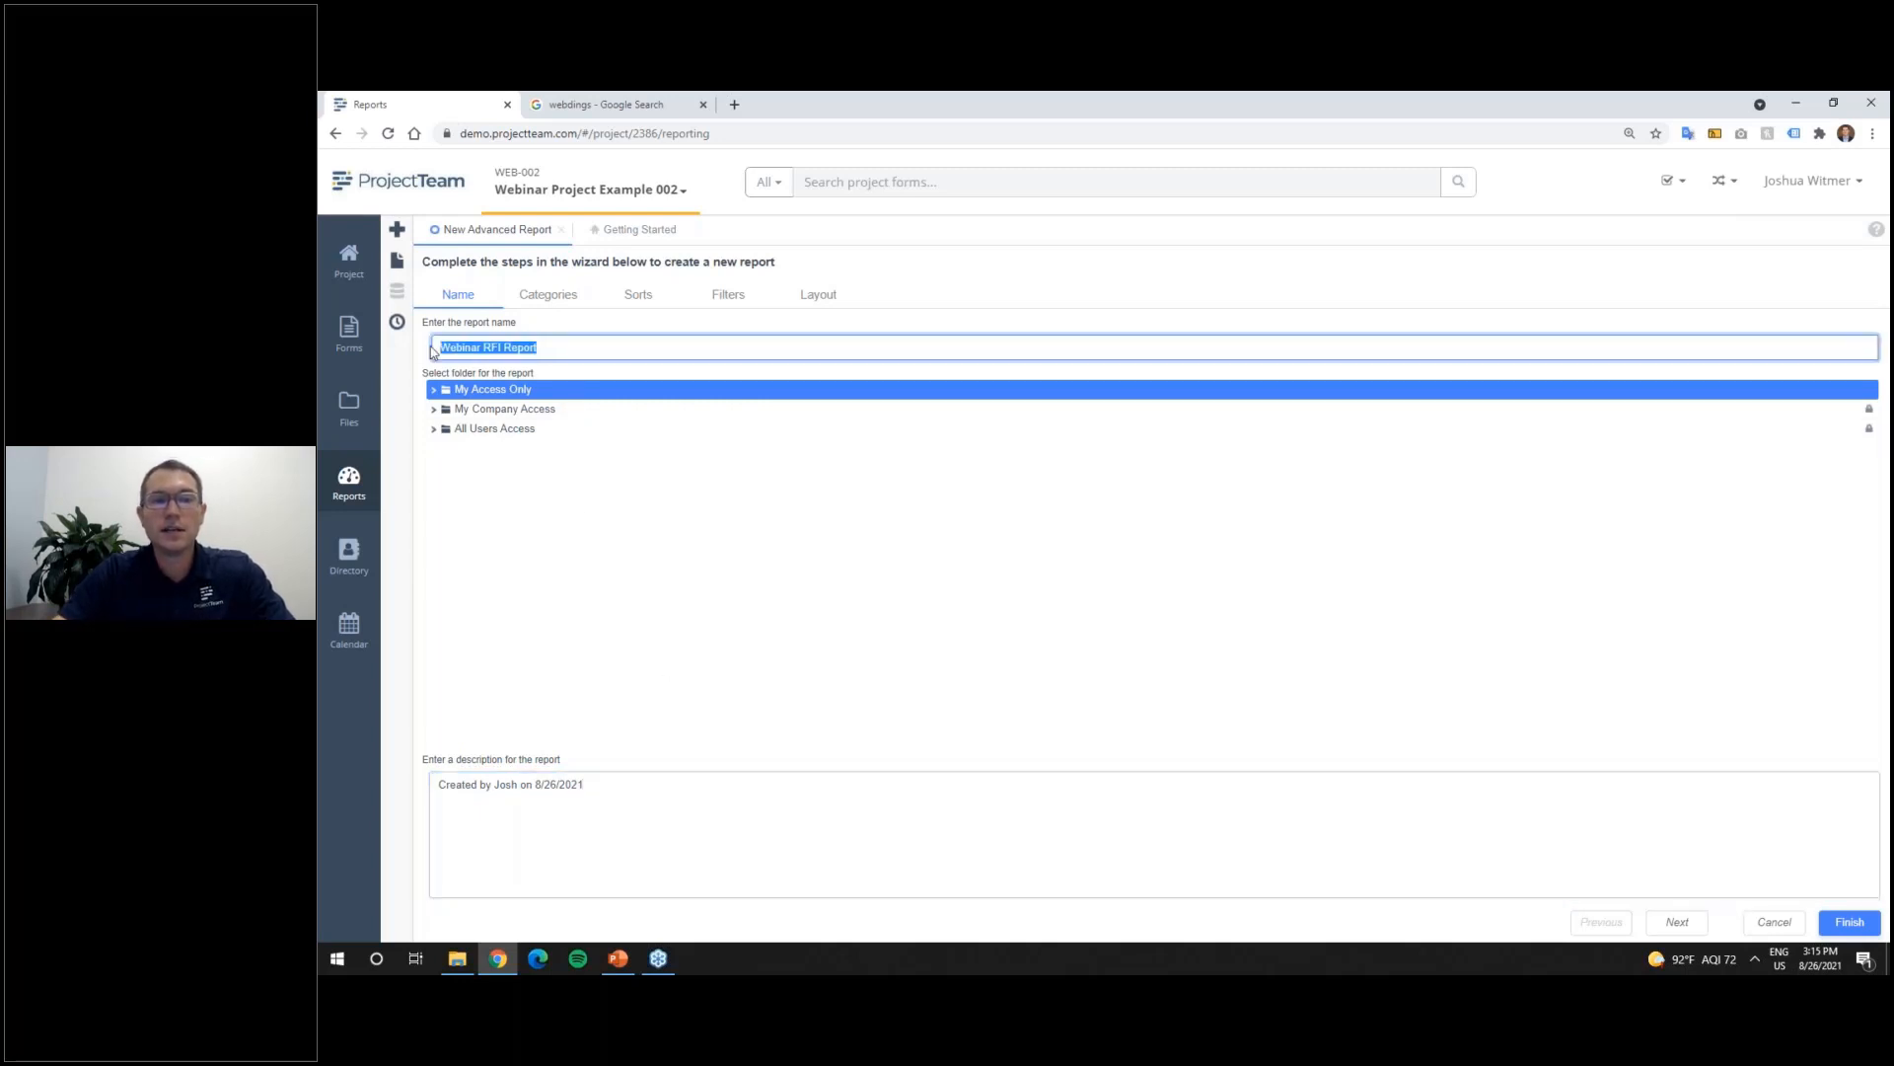
{"action": "left_click", "coordinate": [552, 347]}
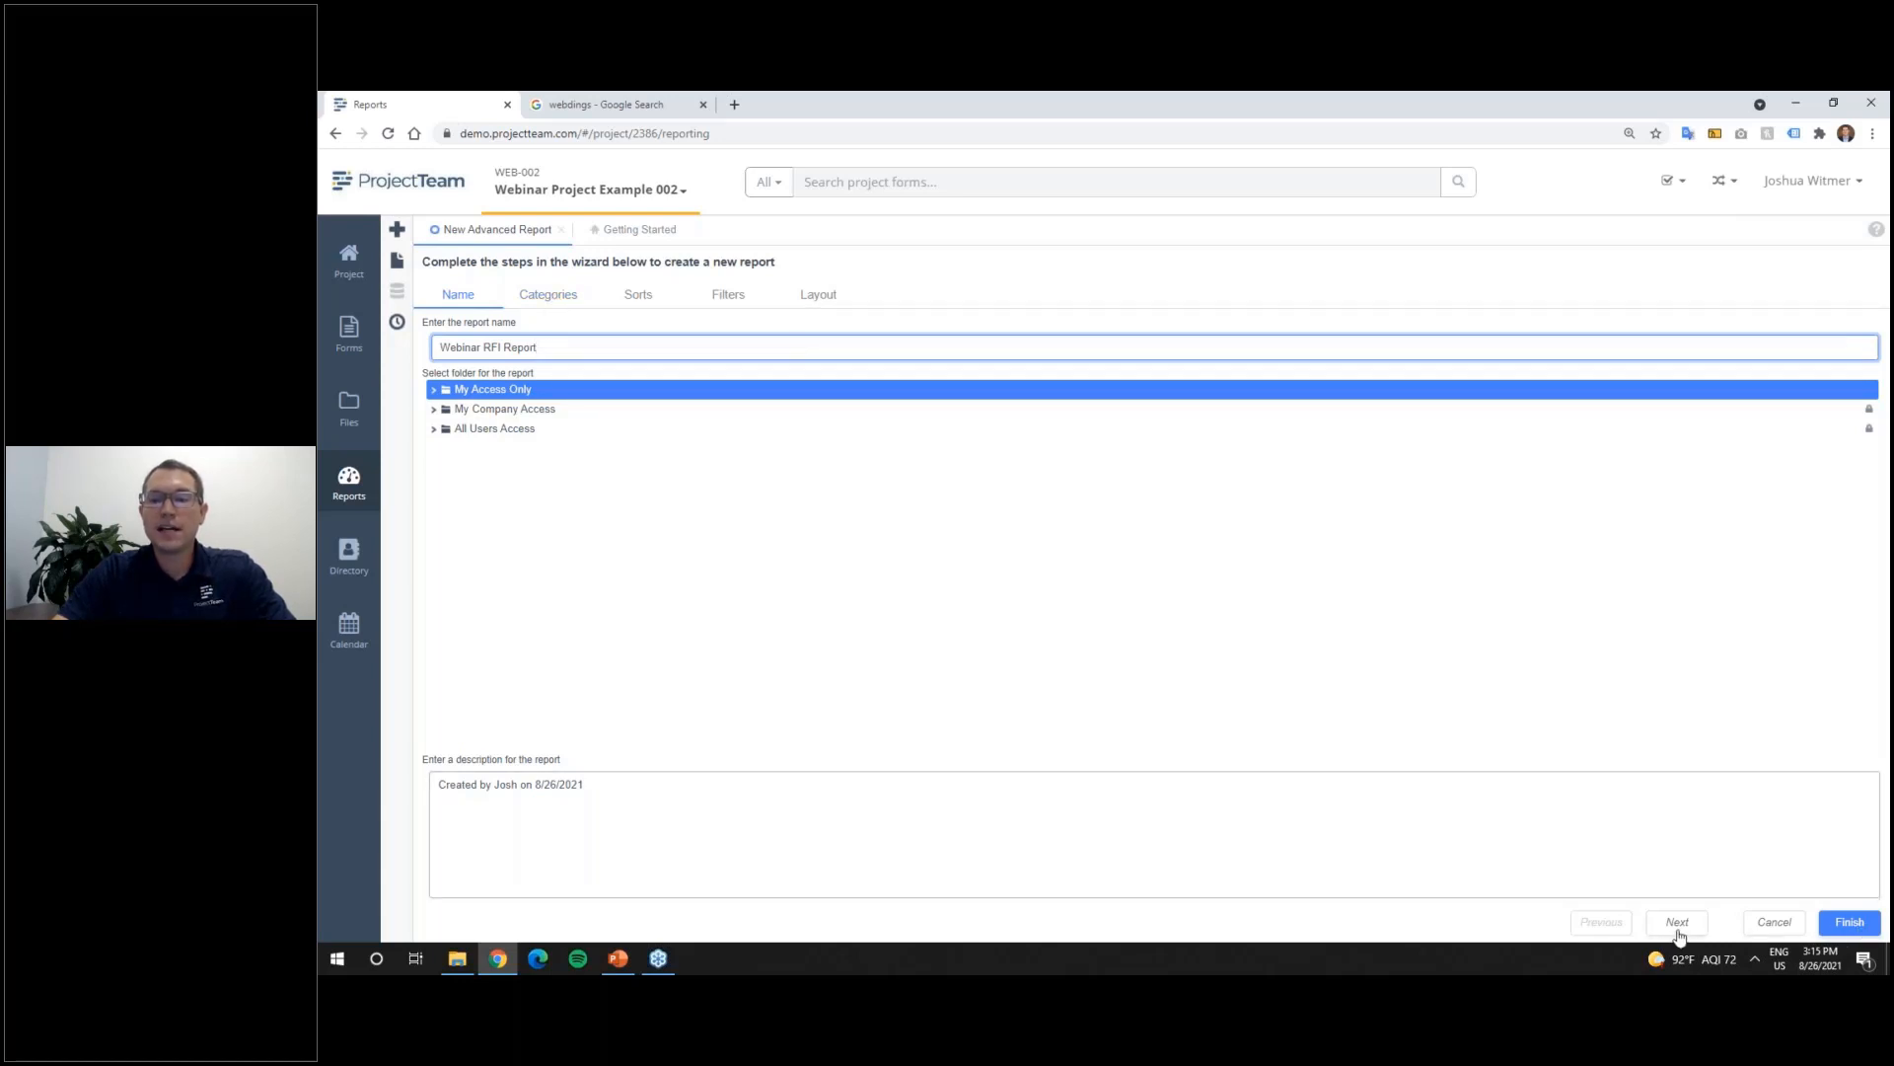
Step: Open the report's category selection and compare the available categories with the project's form types
{"action": "left_click", "coordinate": [556, 299]}
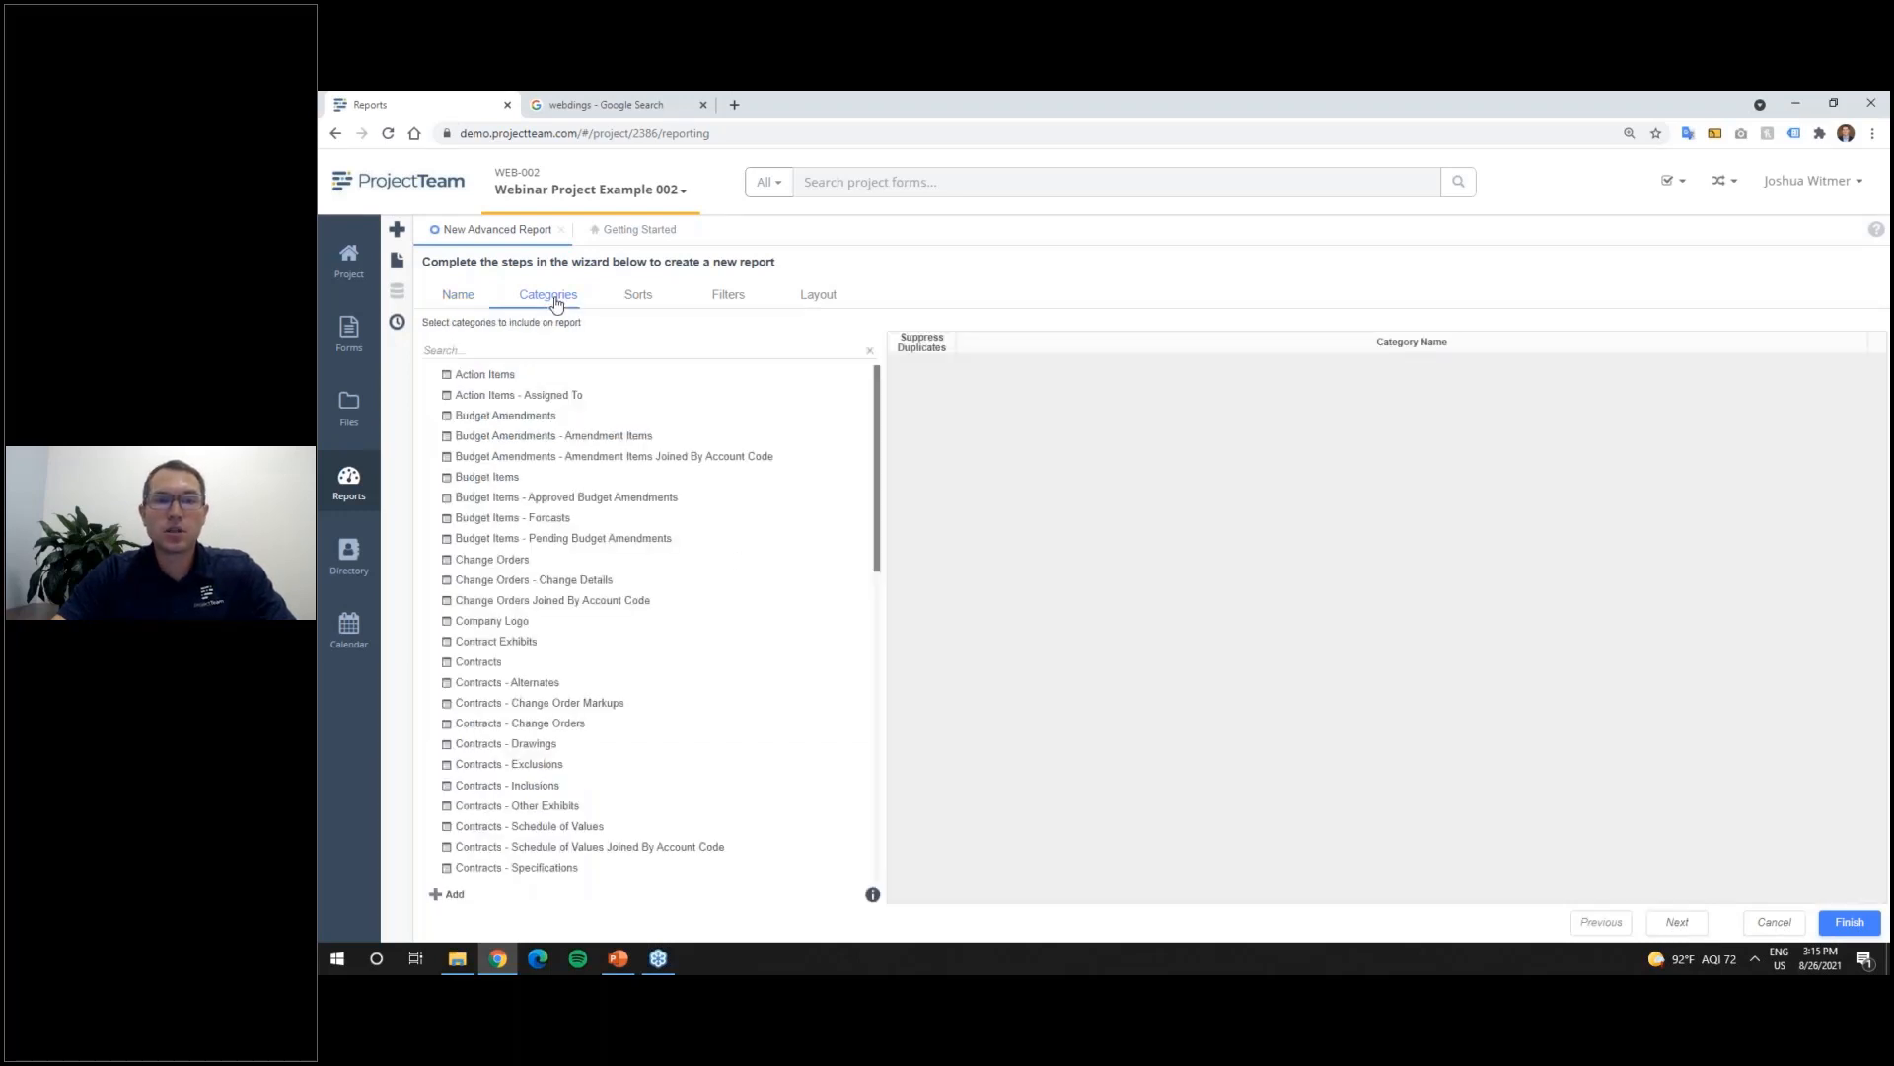
{"action": "left_click_drag", "start_coordinate": [877, 440], "coordinate": [928, 329]}
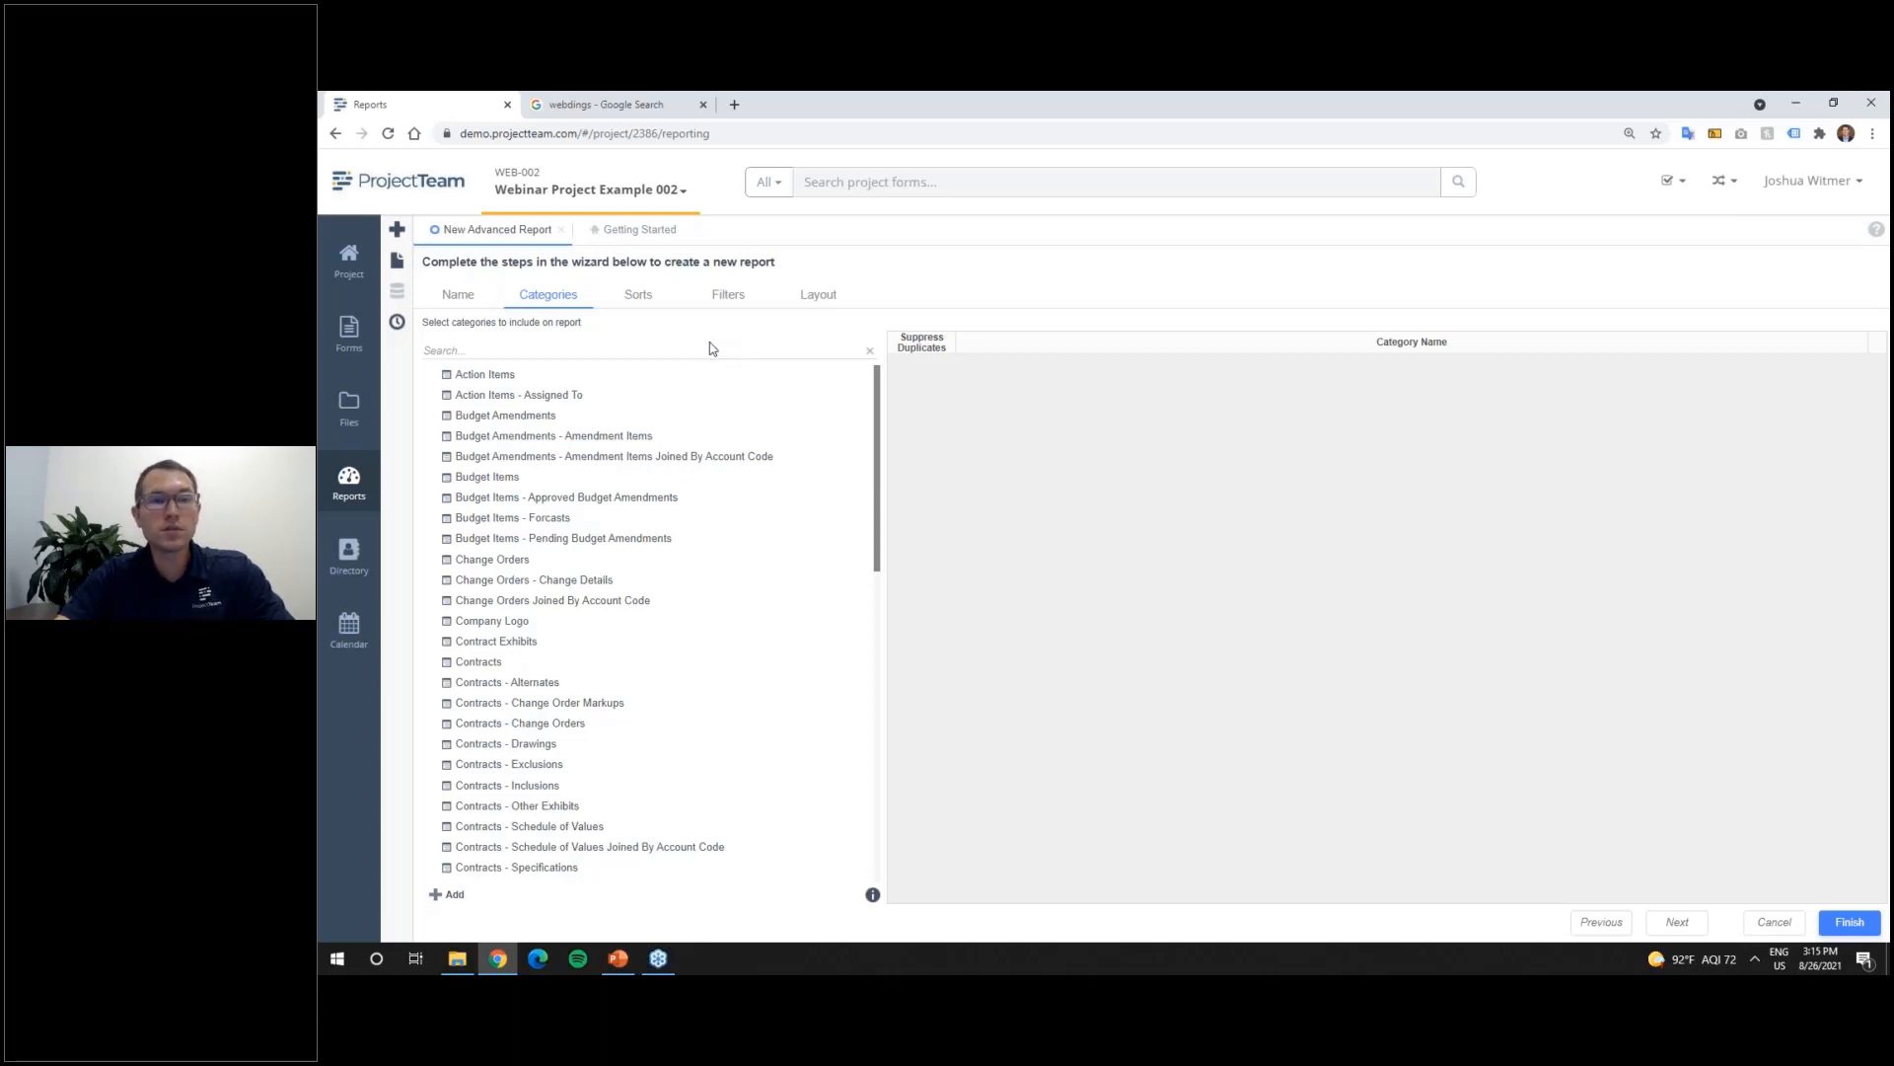
{"action": "left_click", "coordinate": [346, 333]}
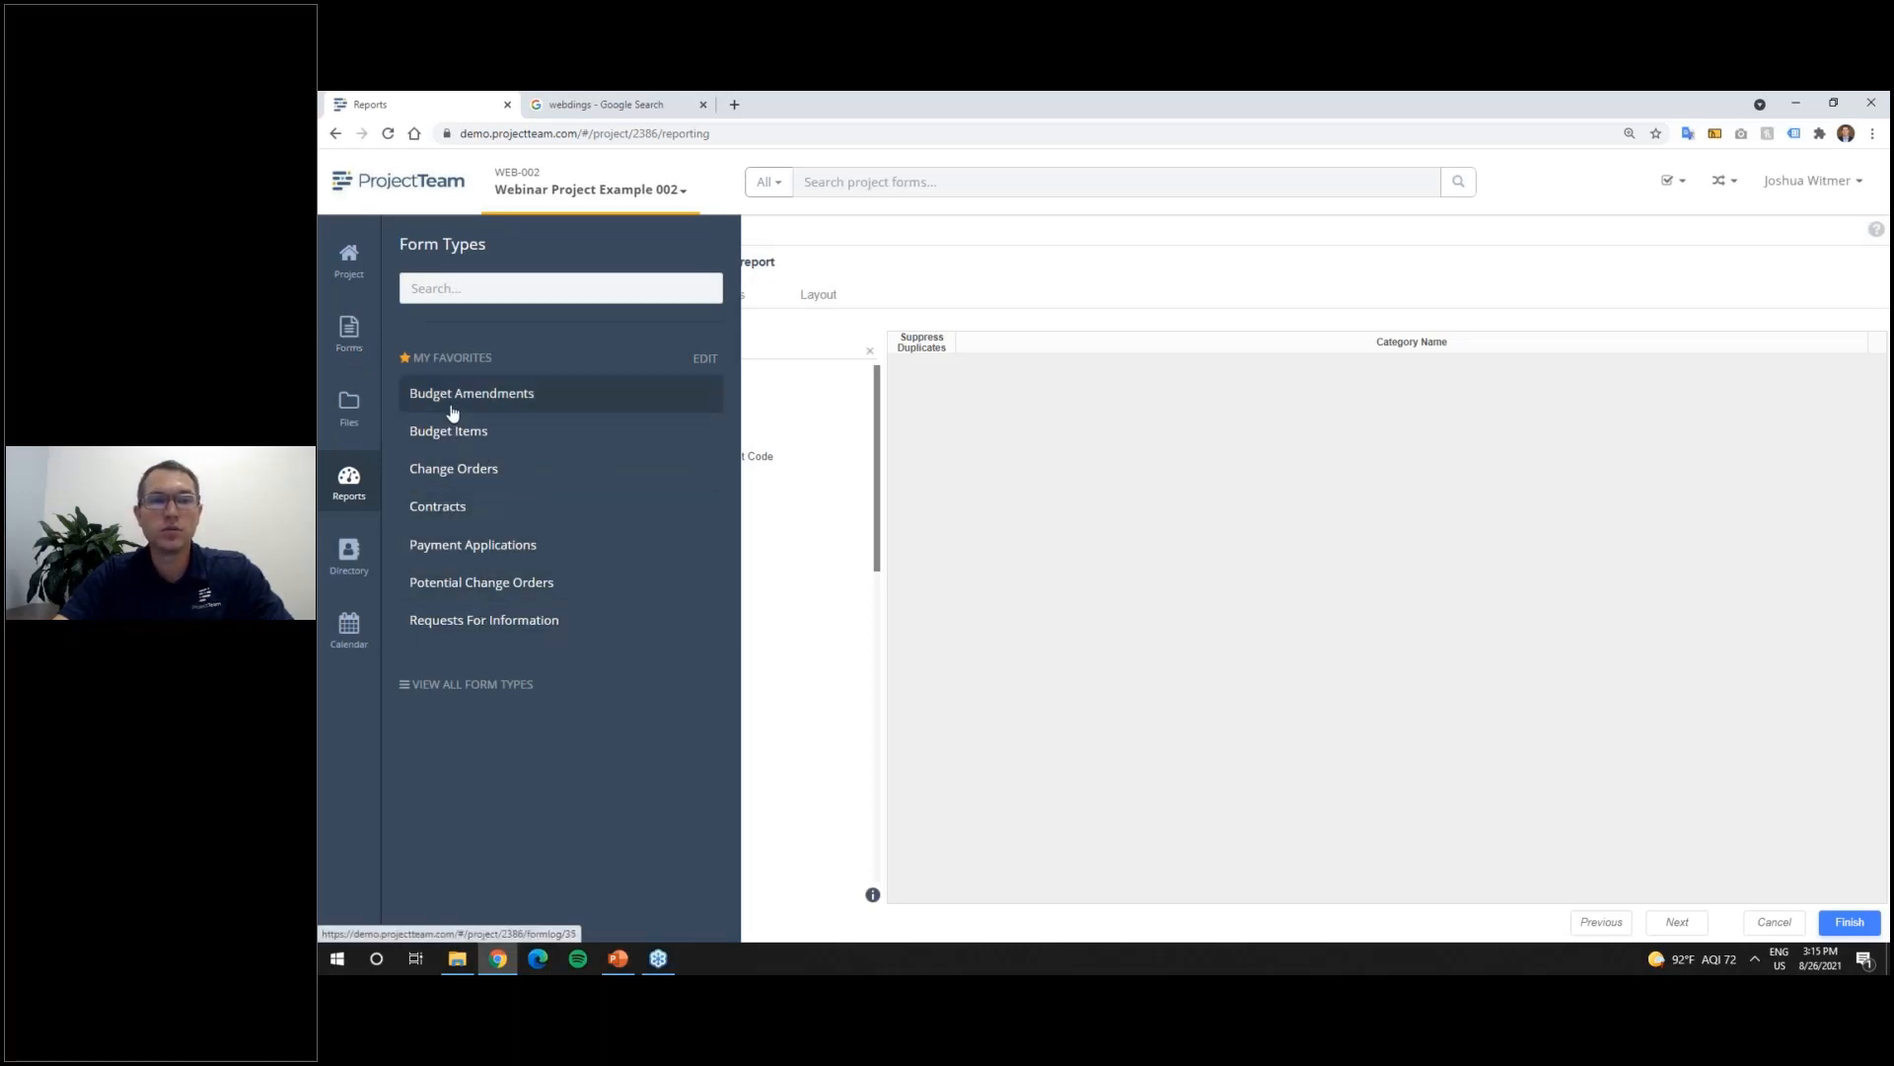
{"action": "left_click", "coordinate": [351, 341]}
Step: Search the categories for "budget" and "contract", examining Budget Amendments and Contracts - Schedule of Values
{"action": "left_click", "coordinate": [522, 351]}
{"action": "type", "text": "budget"}
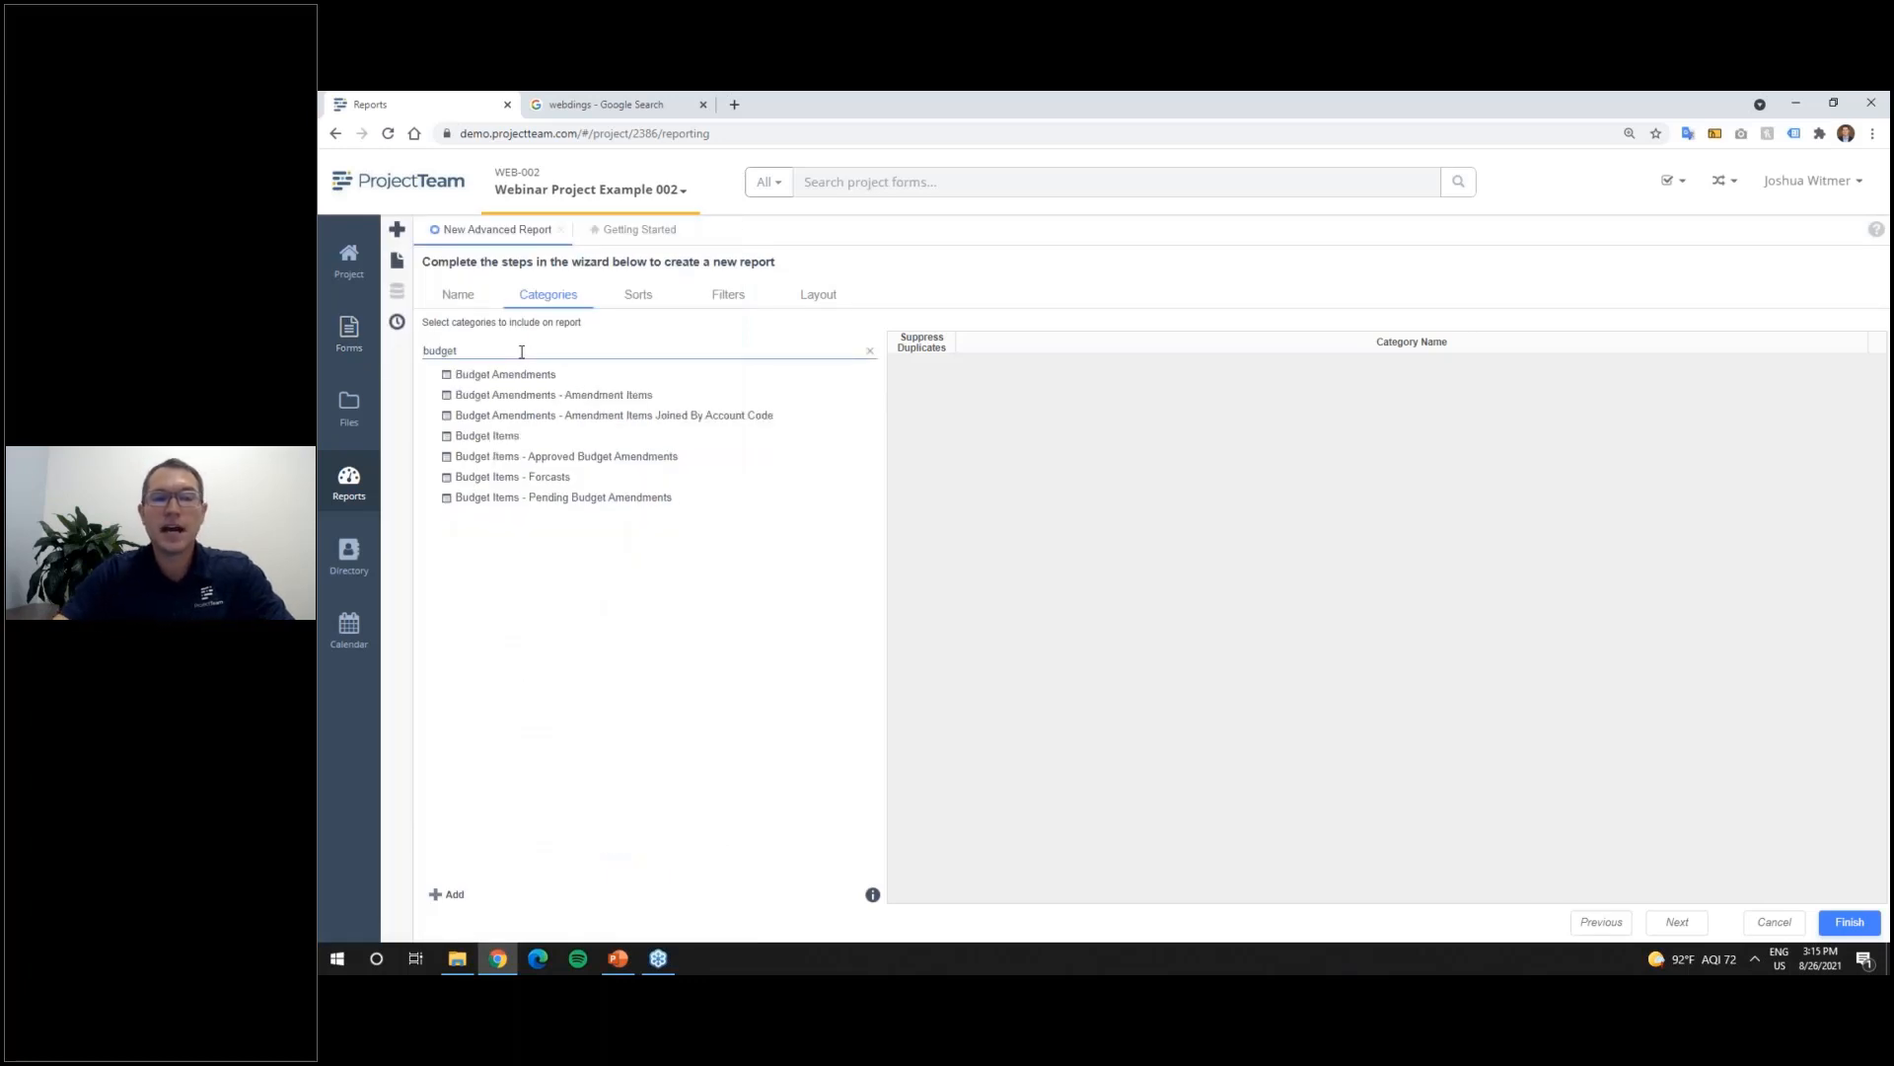
{"action": "left_click", "coordinate": [573, 379]}
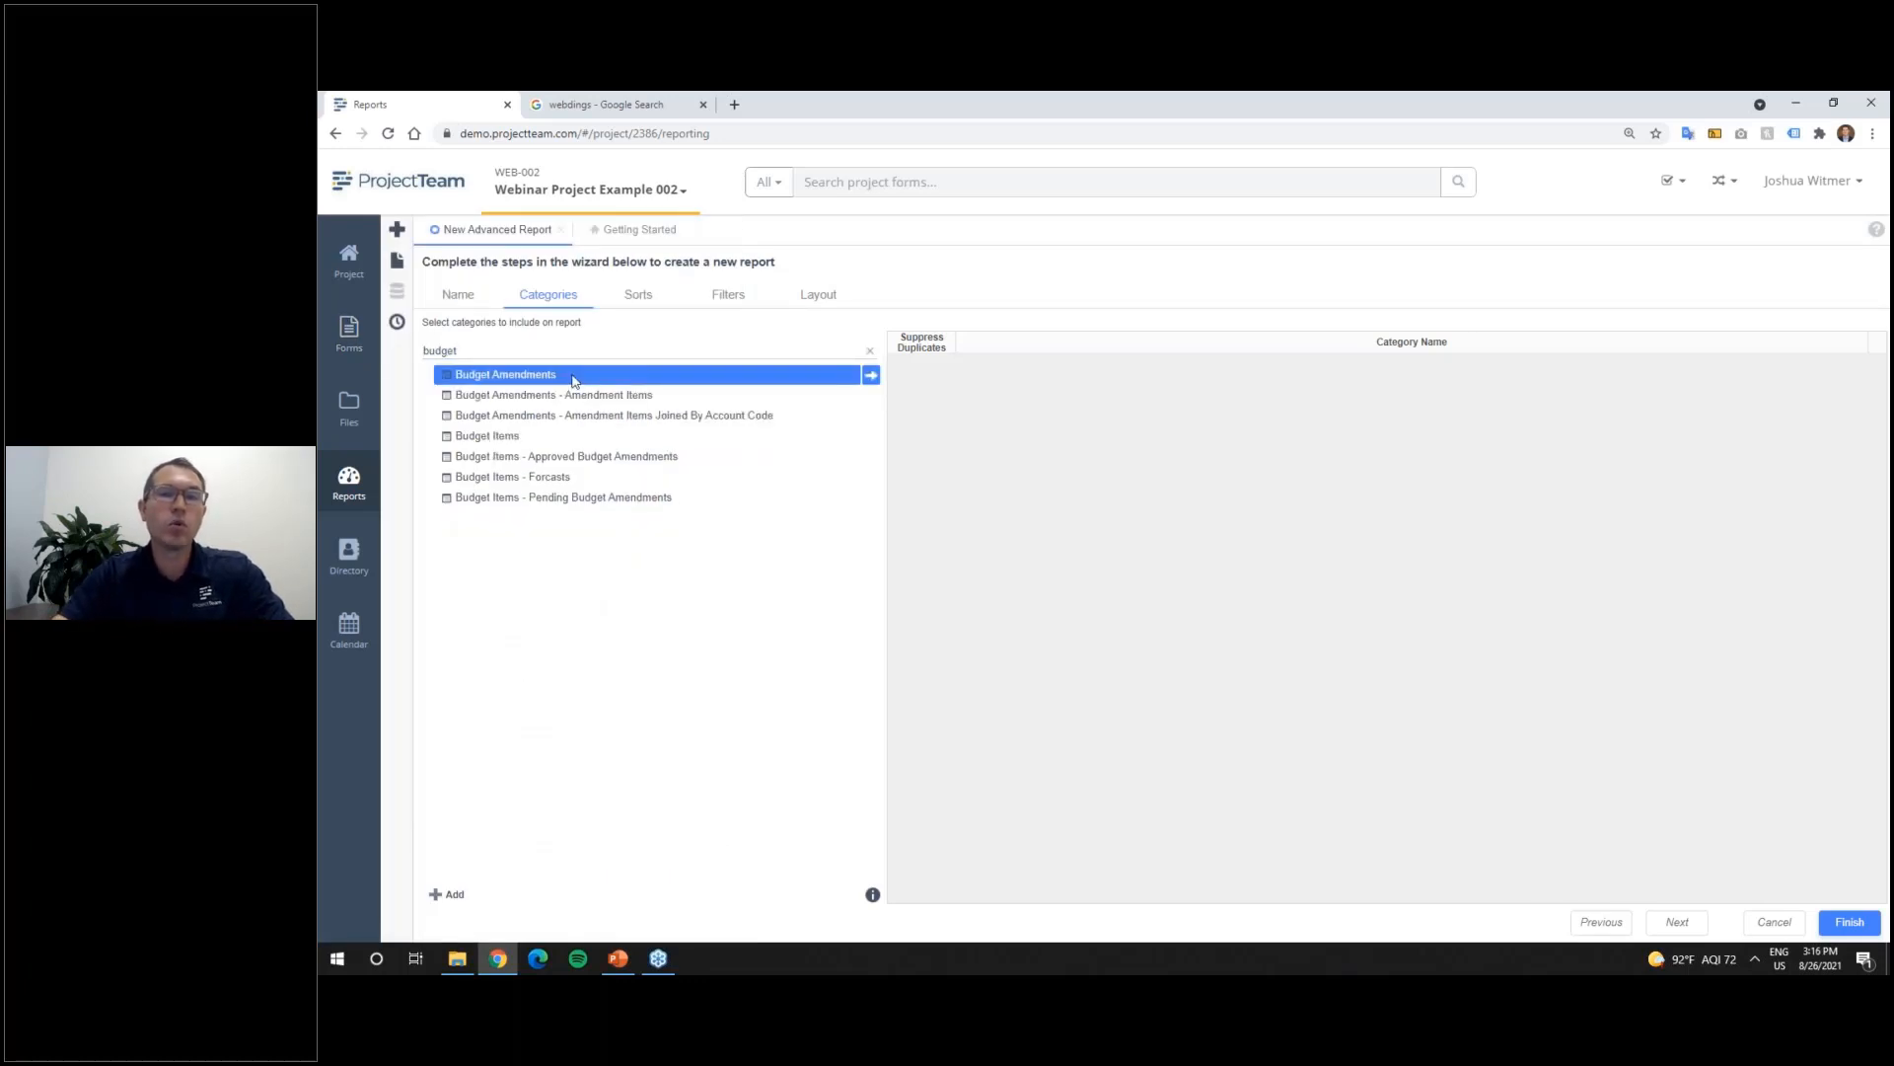
{"action": "double_click", "coordinate": [481, 350]}
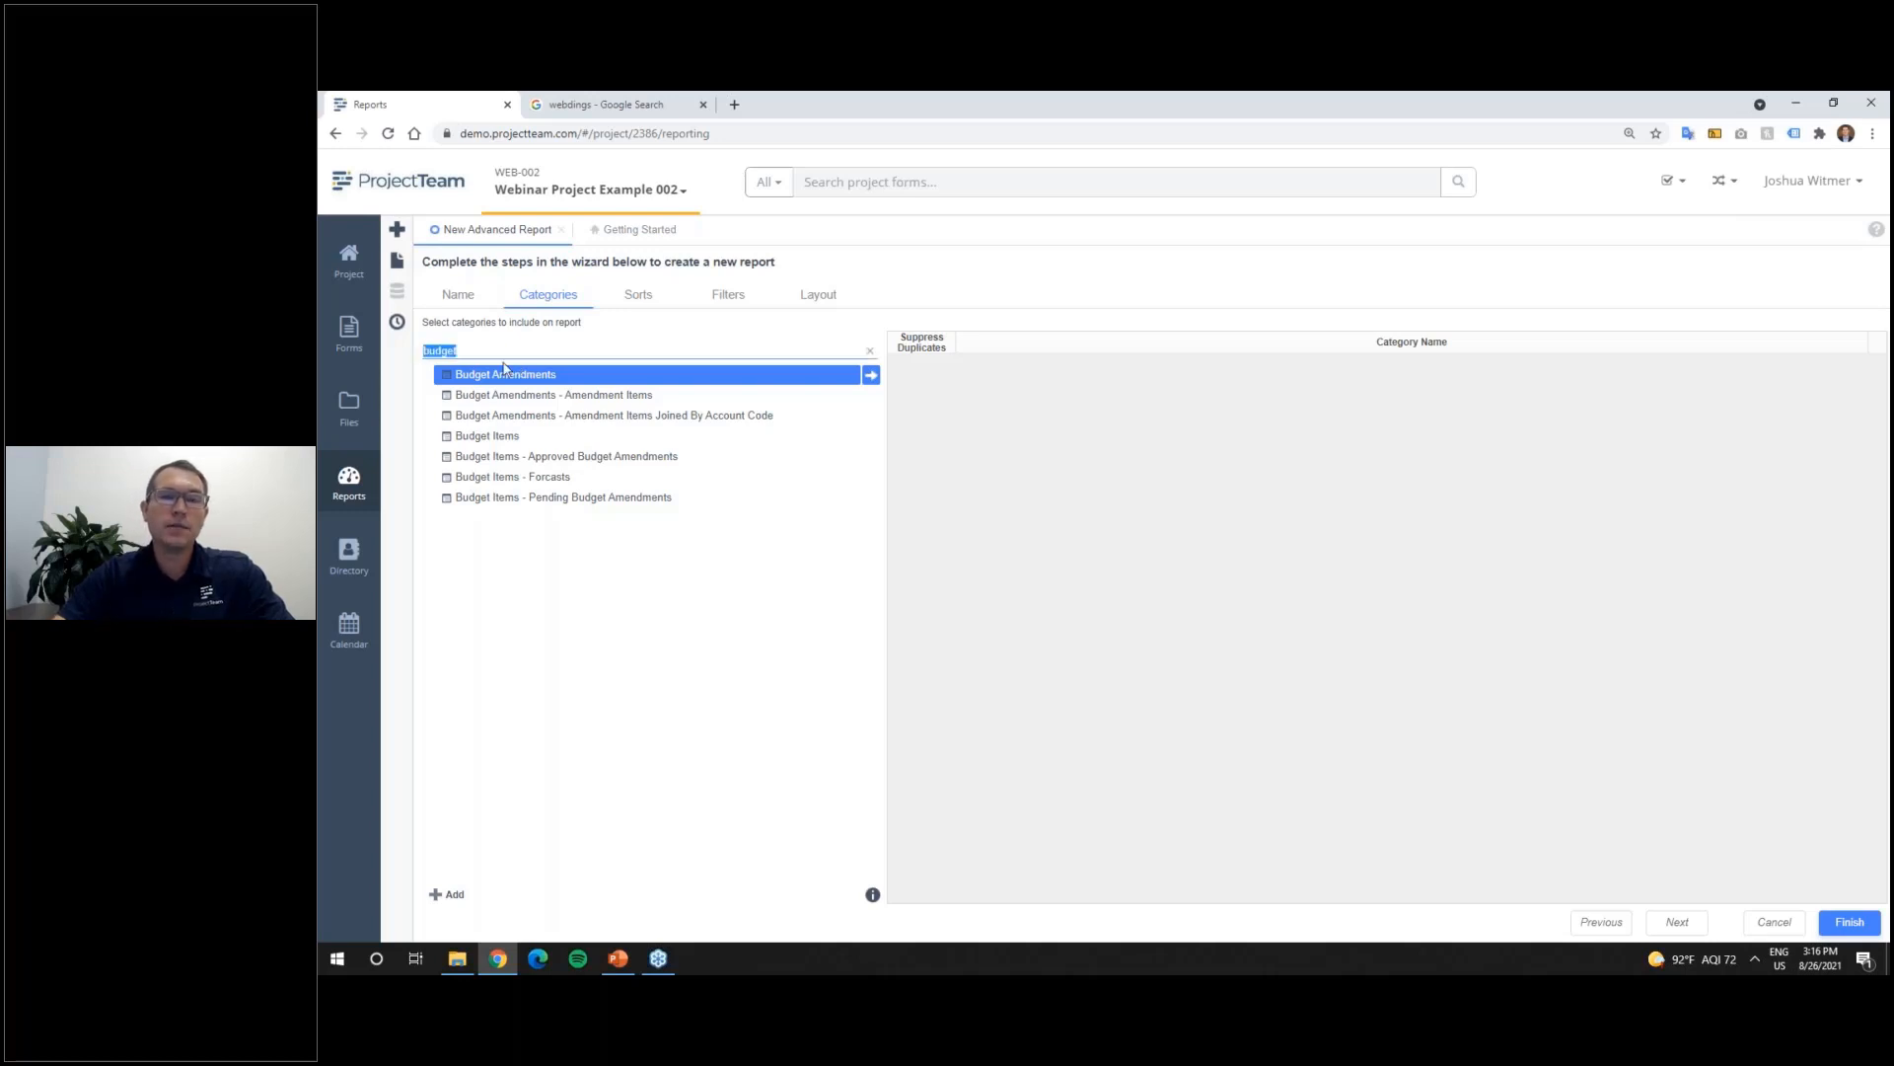
{"action": "type", "text": "contract"}
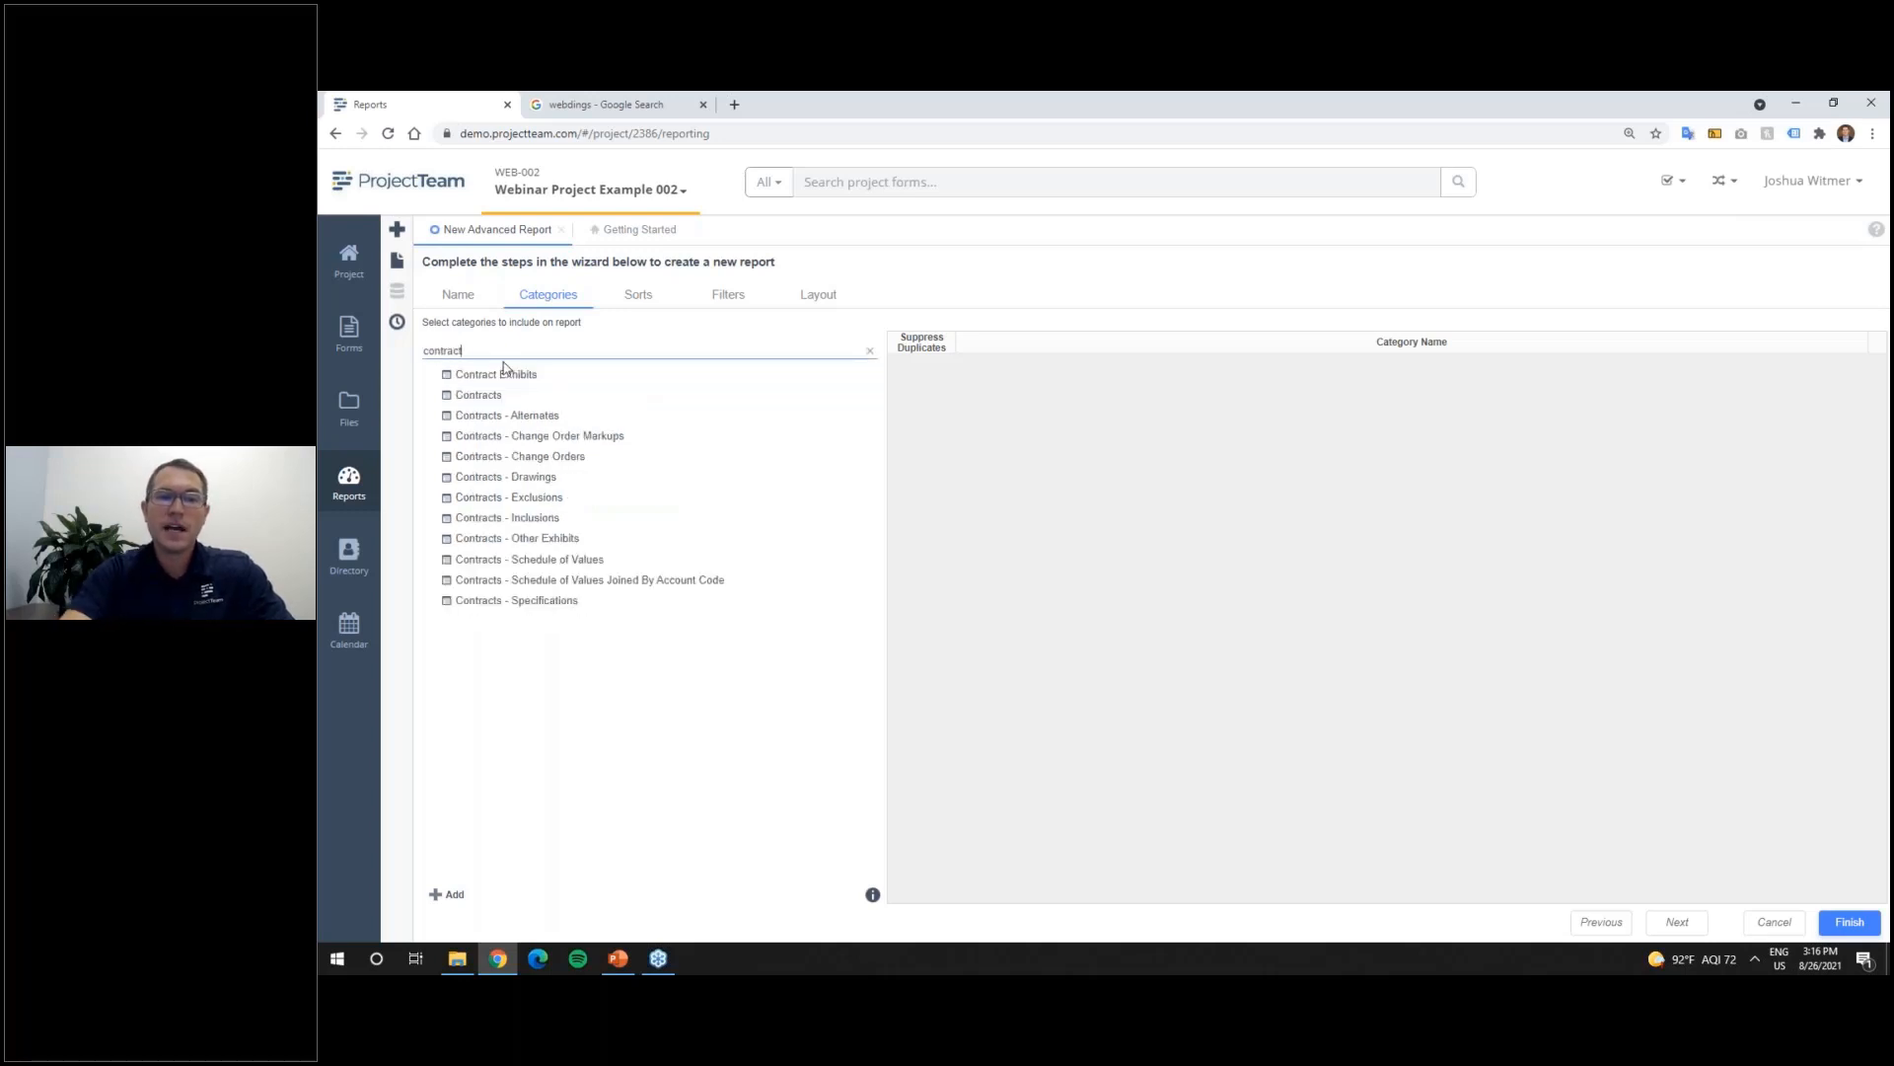
{"action": "left_click", "coordinate": [603, 562]}
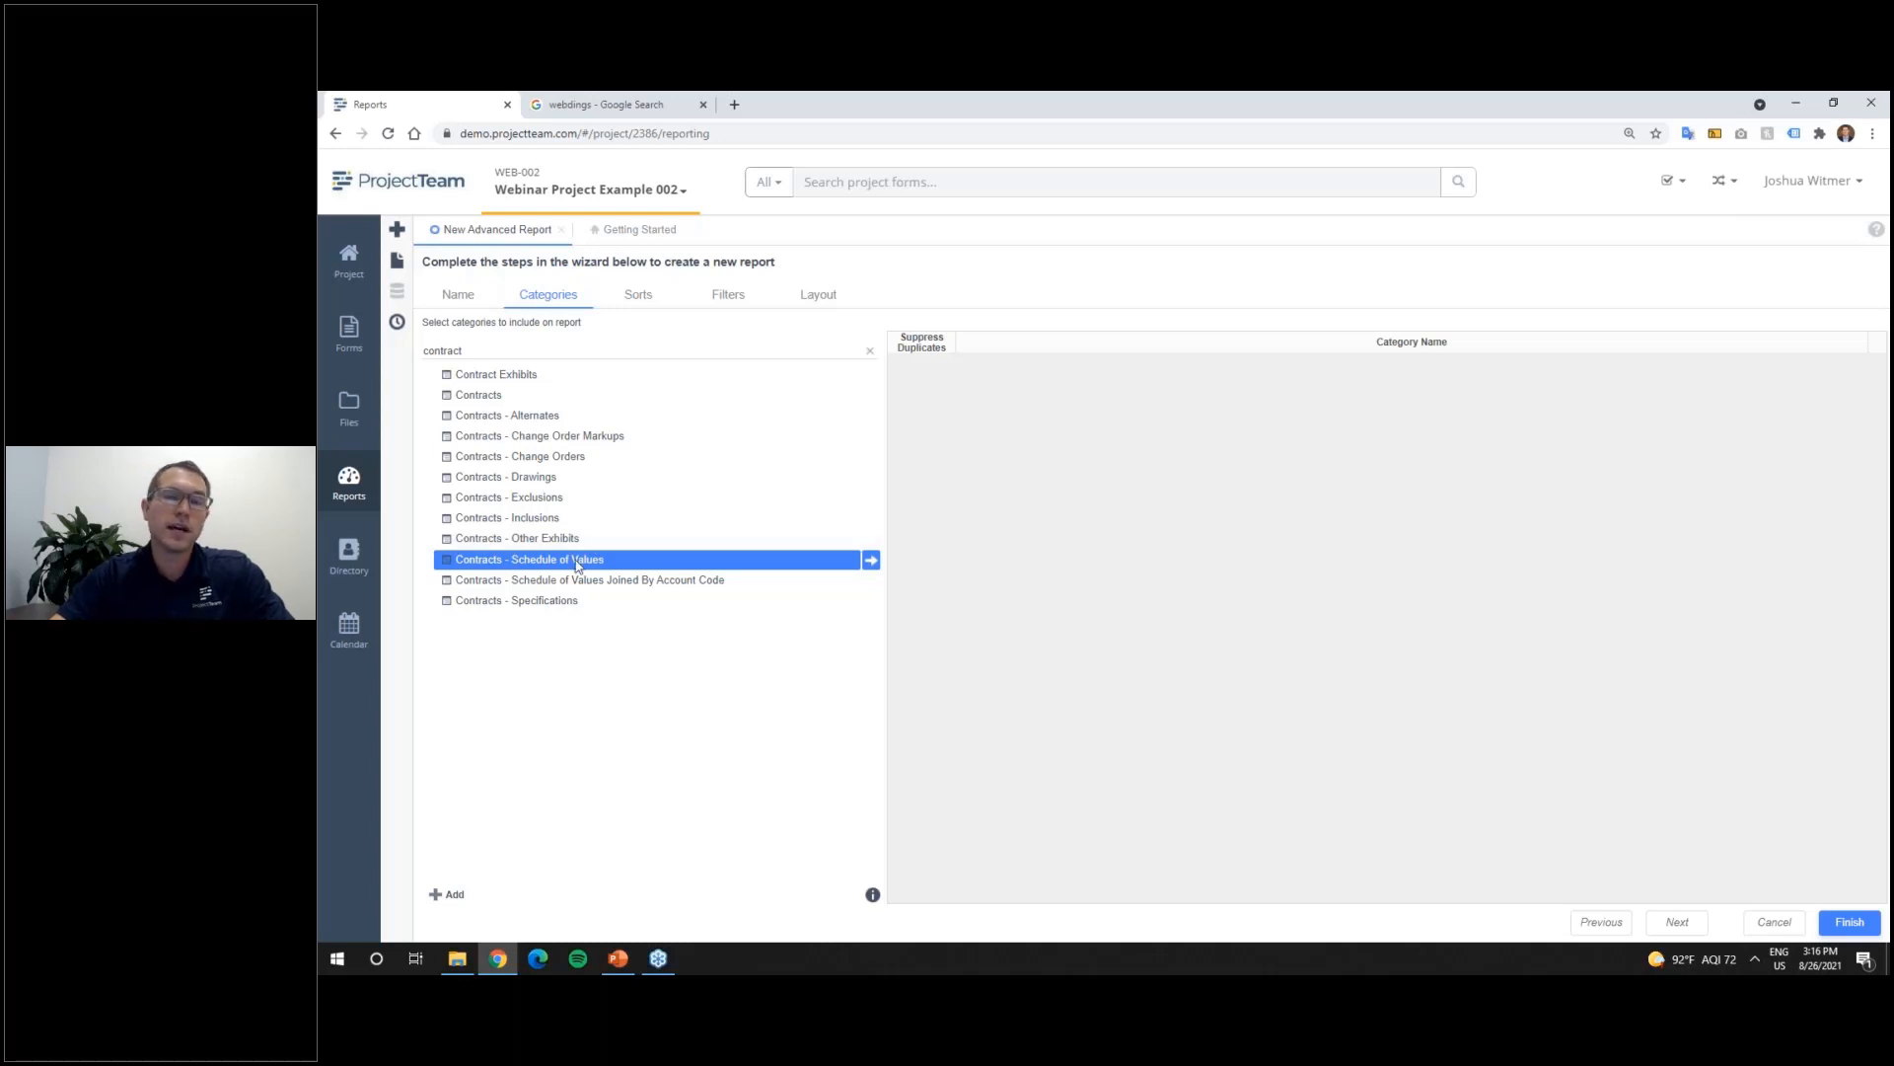
Step: Search the categories for "req" and add Requests For Information to the report
{"action": "left_click_drag", "start_coordinate": [465, 351], "coordinate": [430, 352]}
{"action": "key", "text": "BackSpace"}
{"action": "type", "text": "req"}
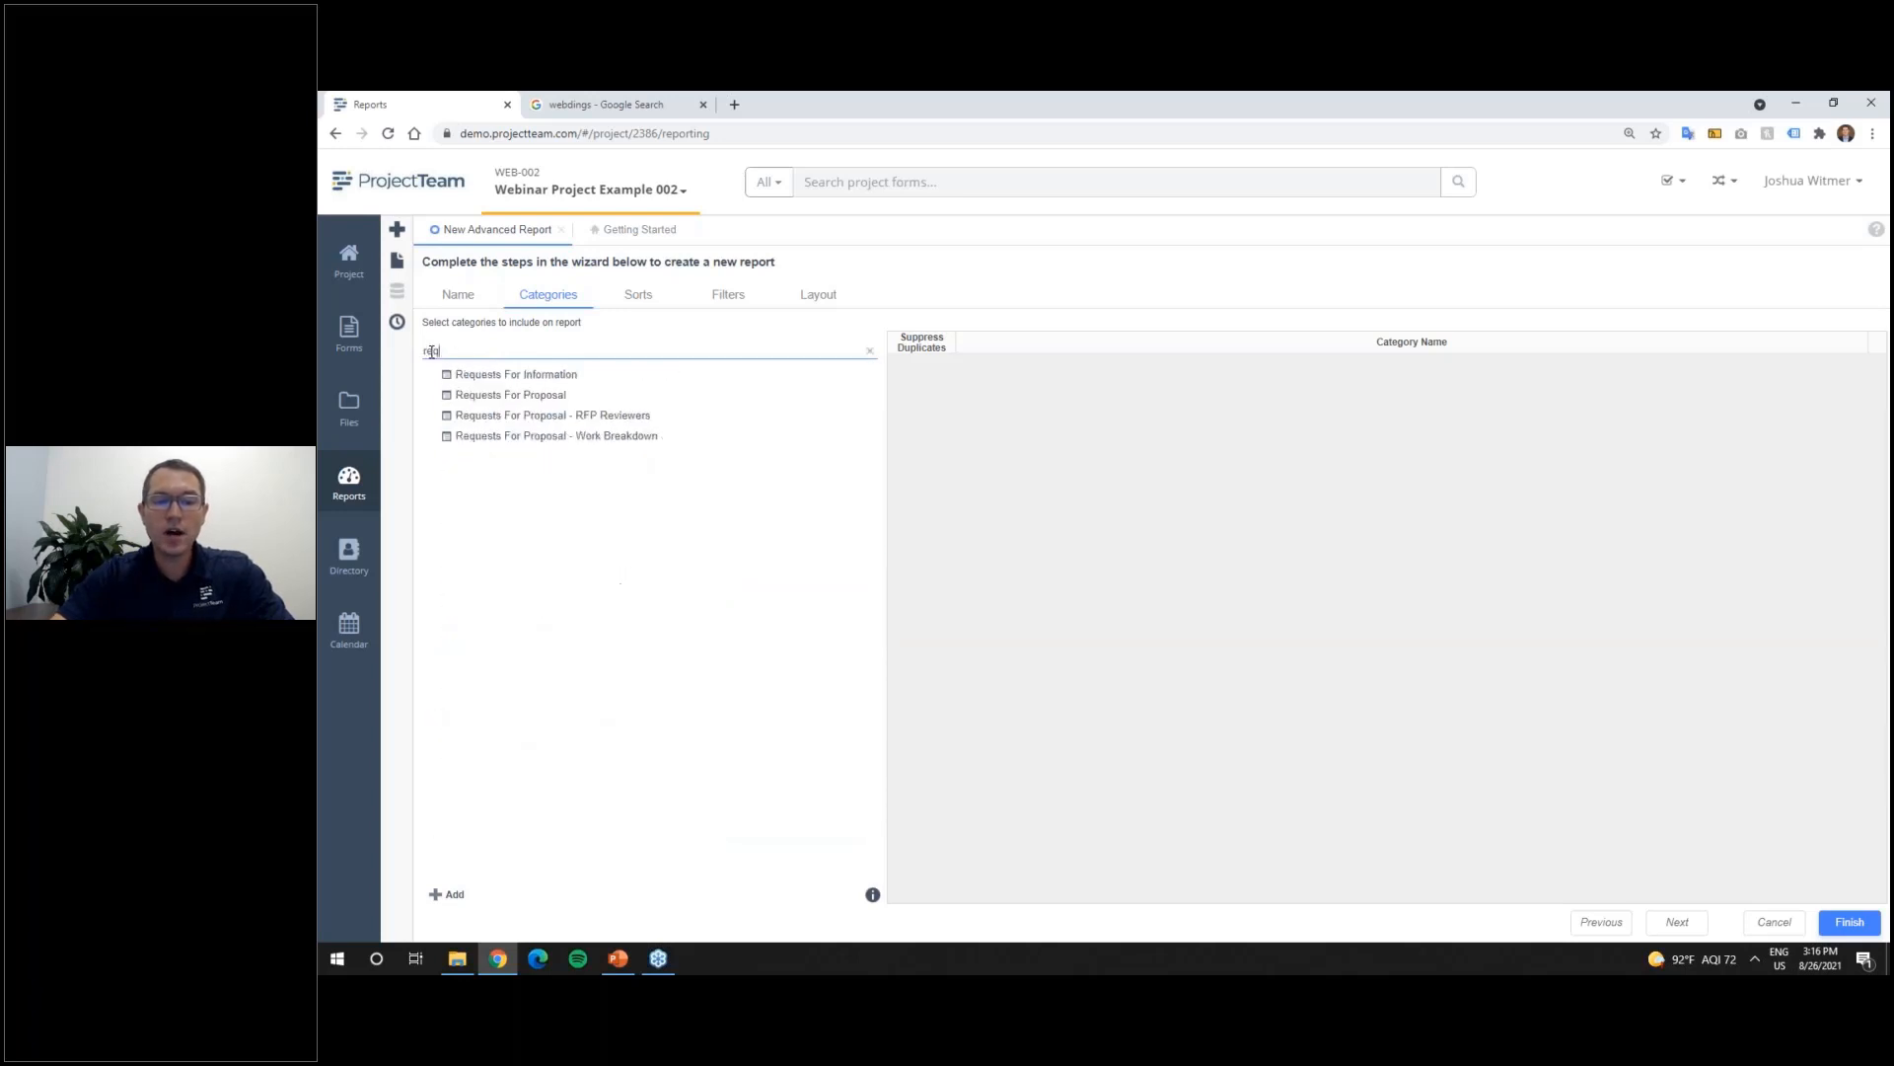
{"action": "left_click", "coordinate": [528, 376]}
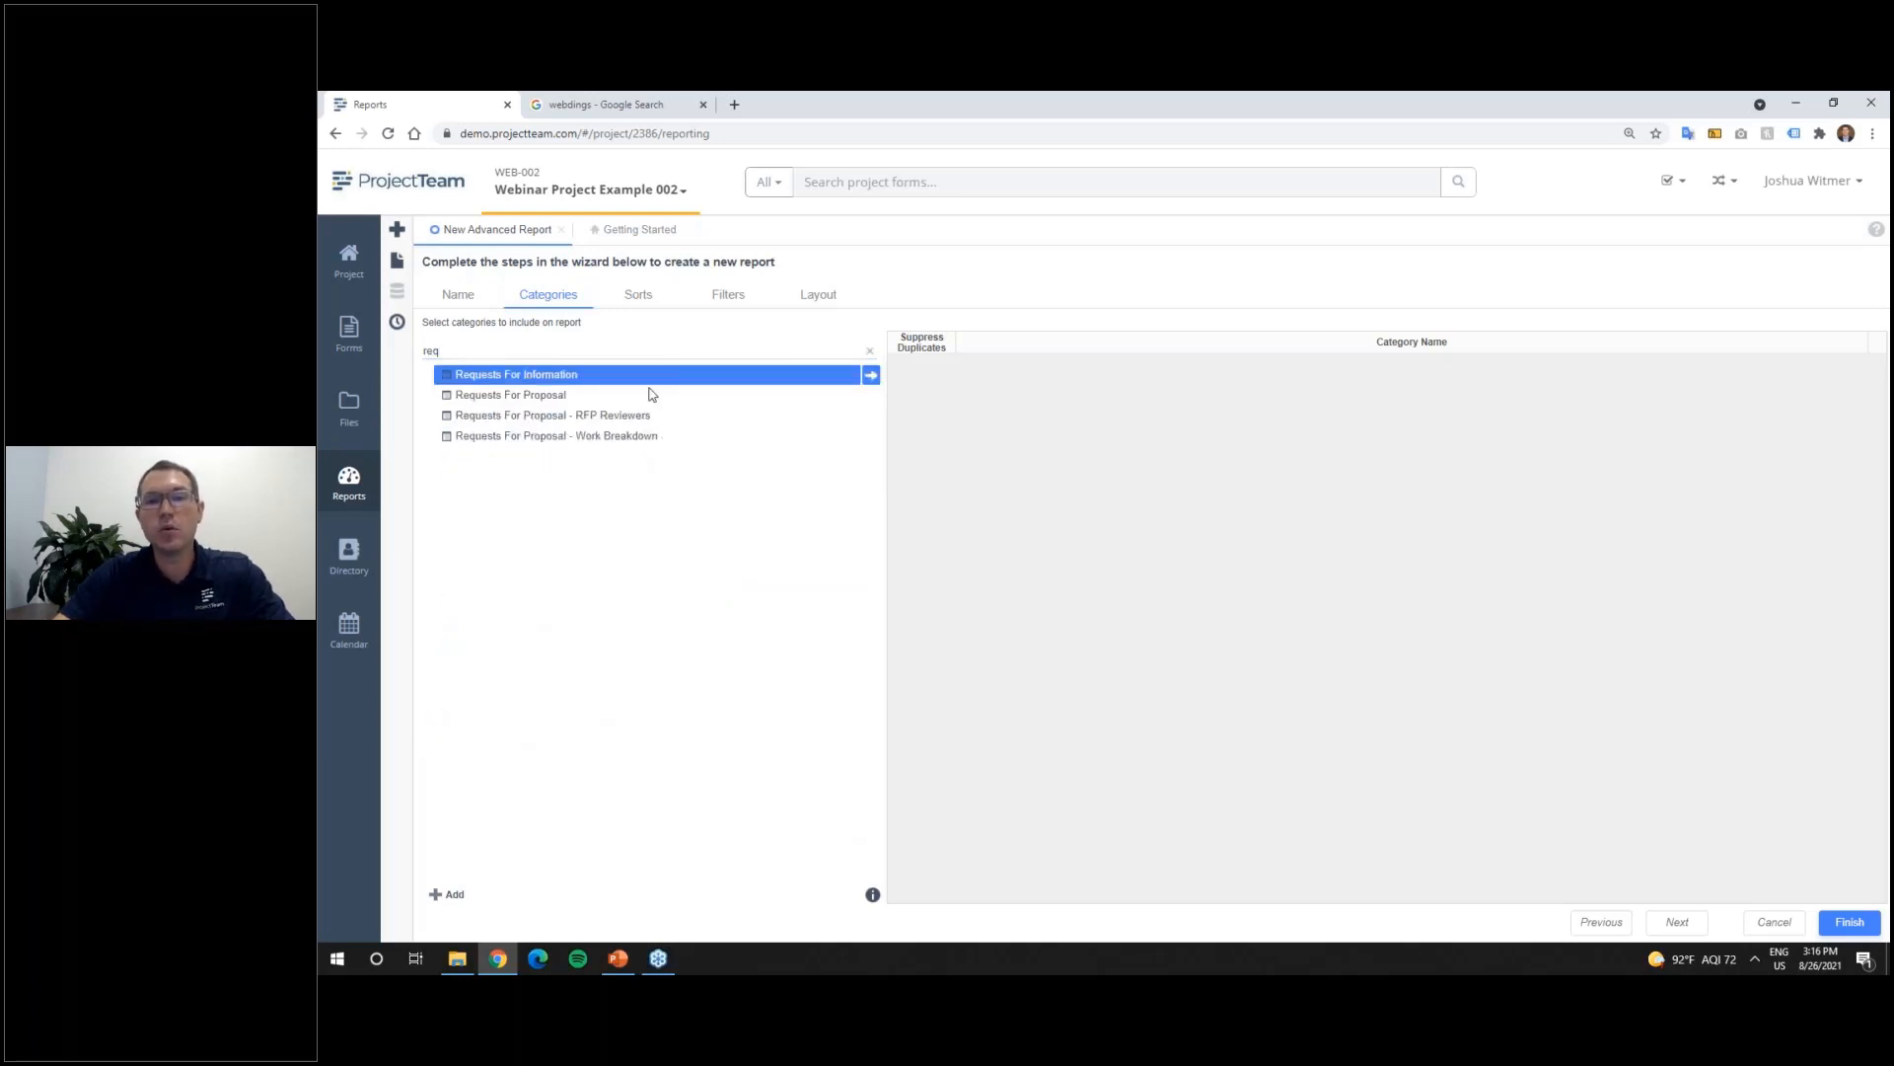
{"action": "left_click", "coordinate": [871, 375]}
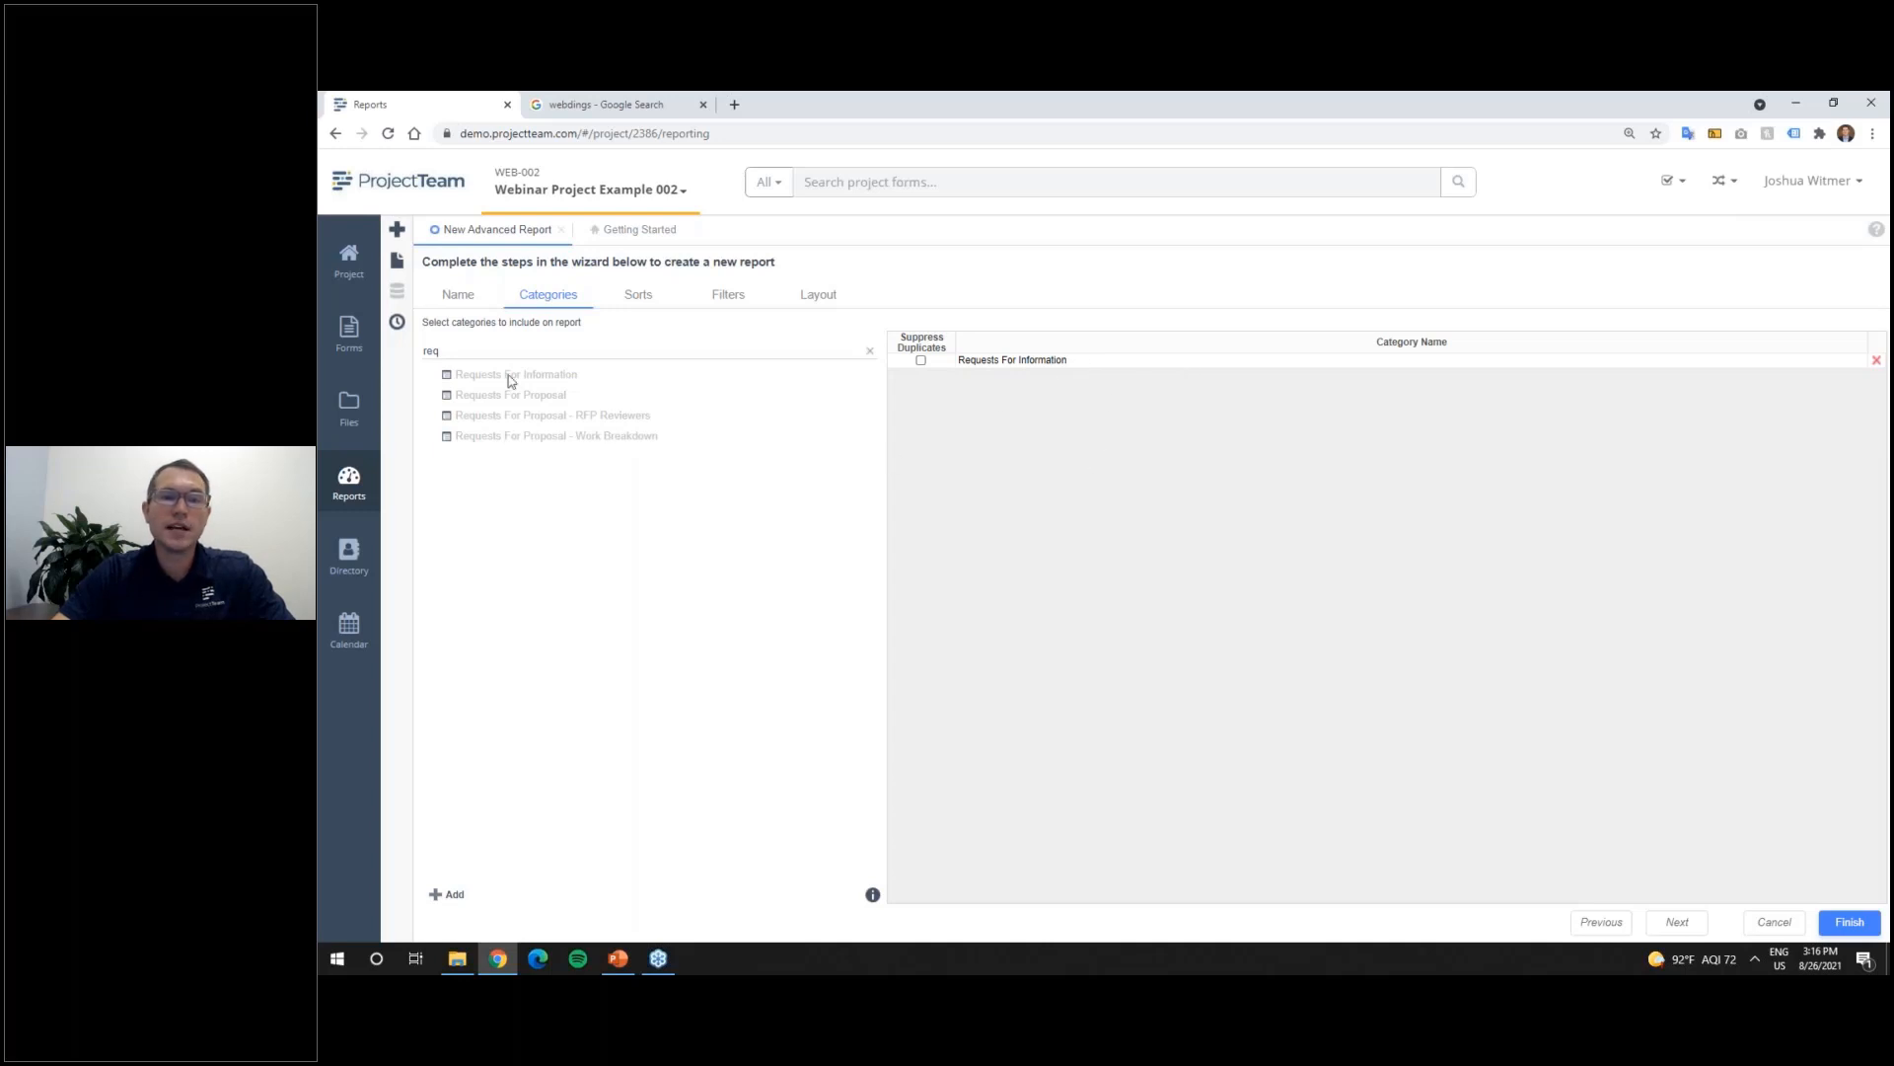
Step: Search the categories for "pro" and add Projects to the report
{"action": "double_click", "coordinate": [465, 351]}
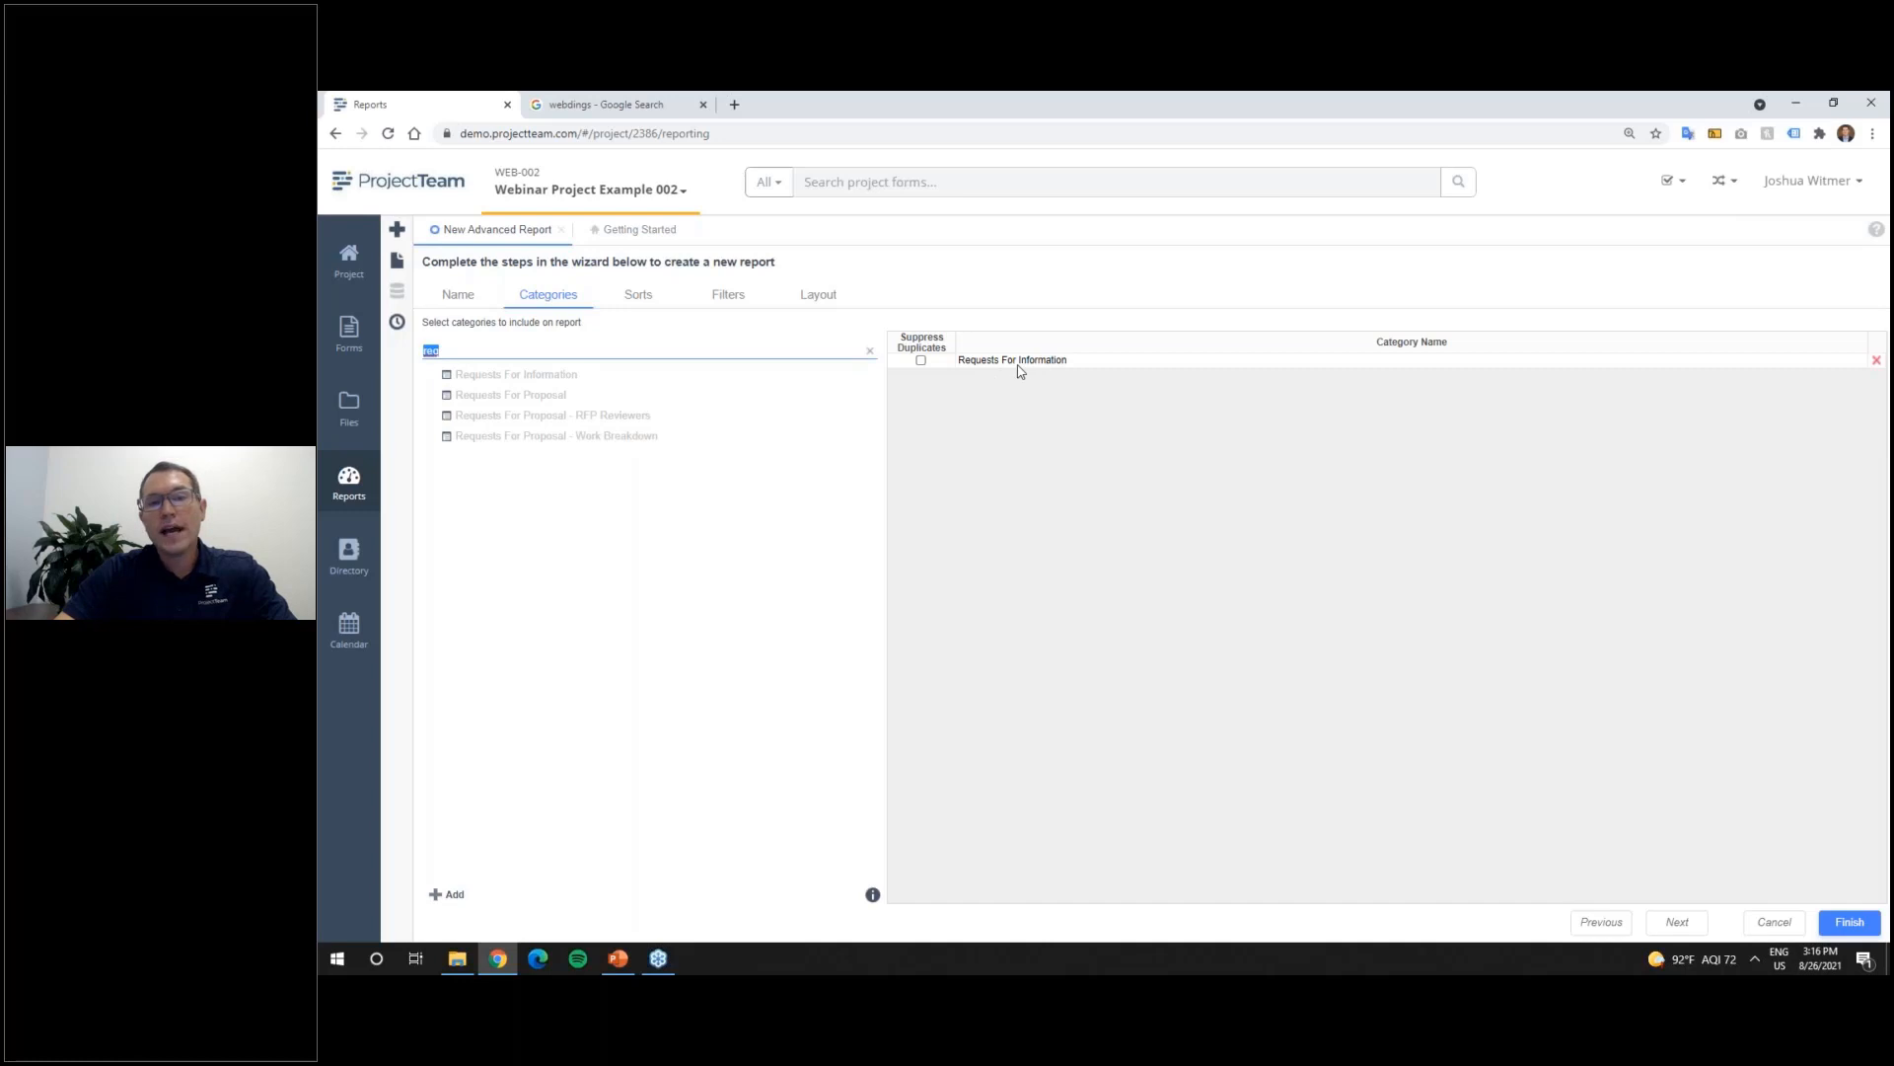
{"action": "key", "text": "BackSpace"}
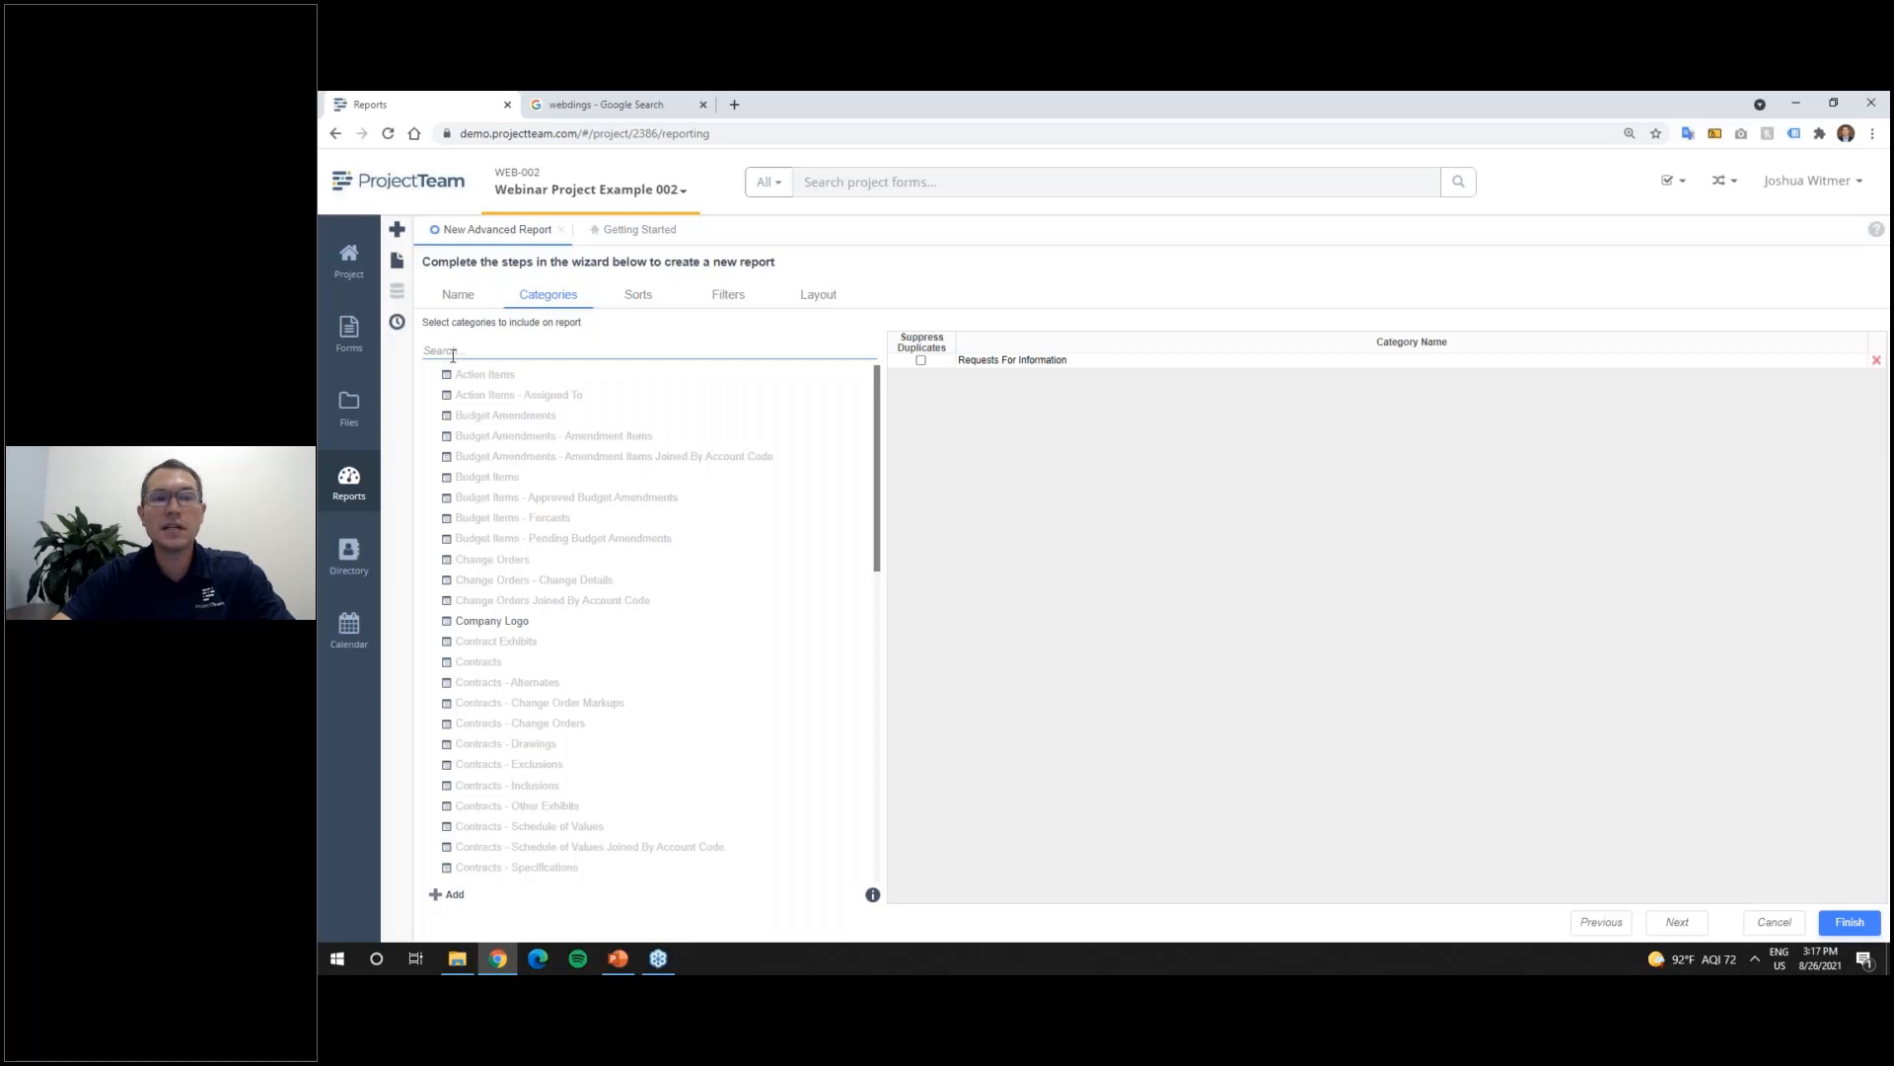
{"action": "type", "text": "pro"}
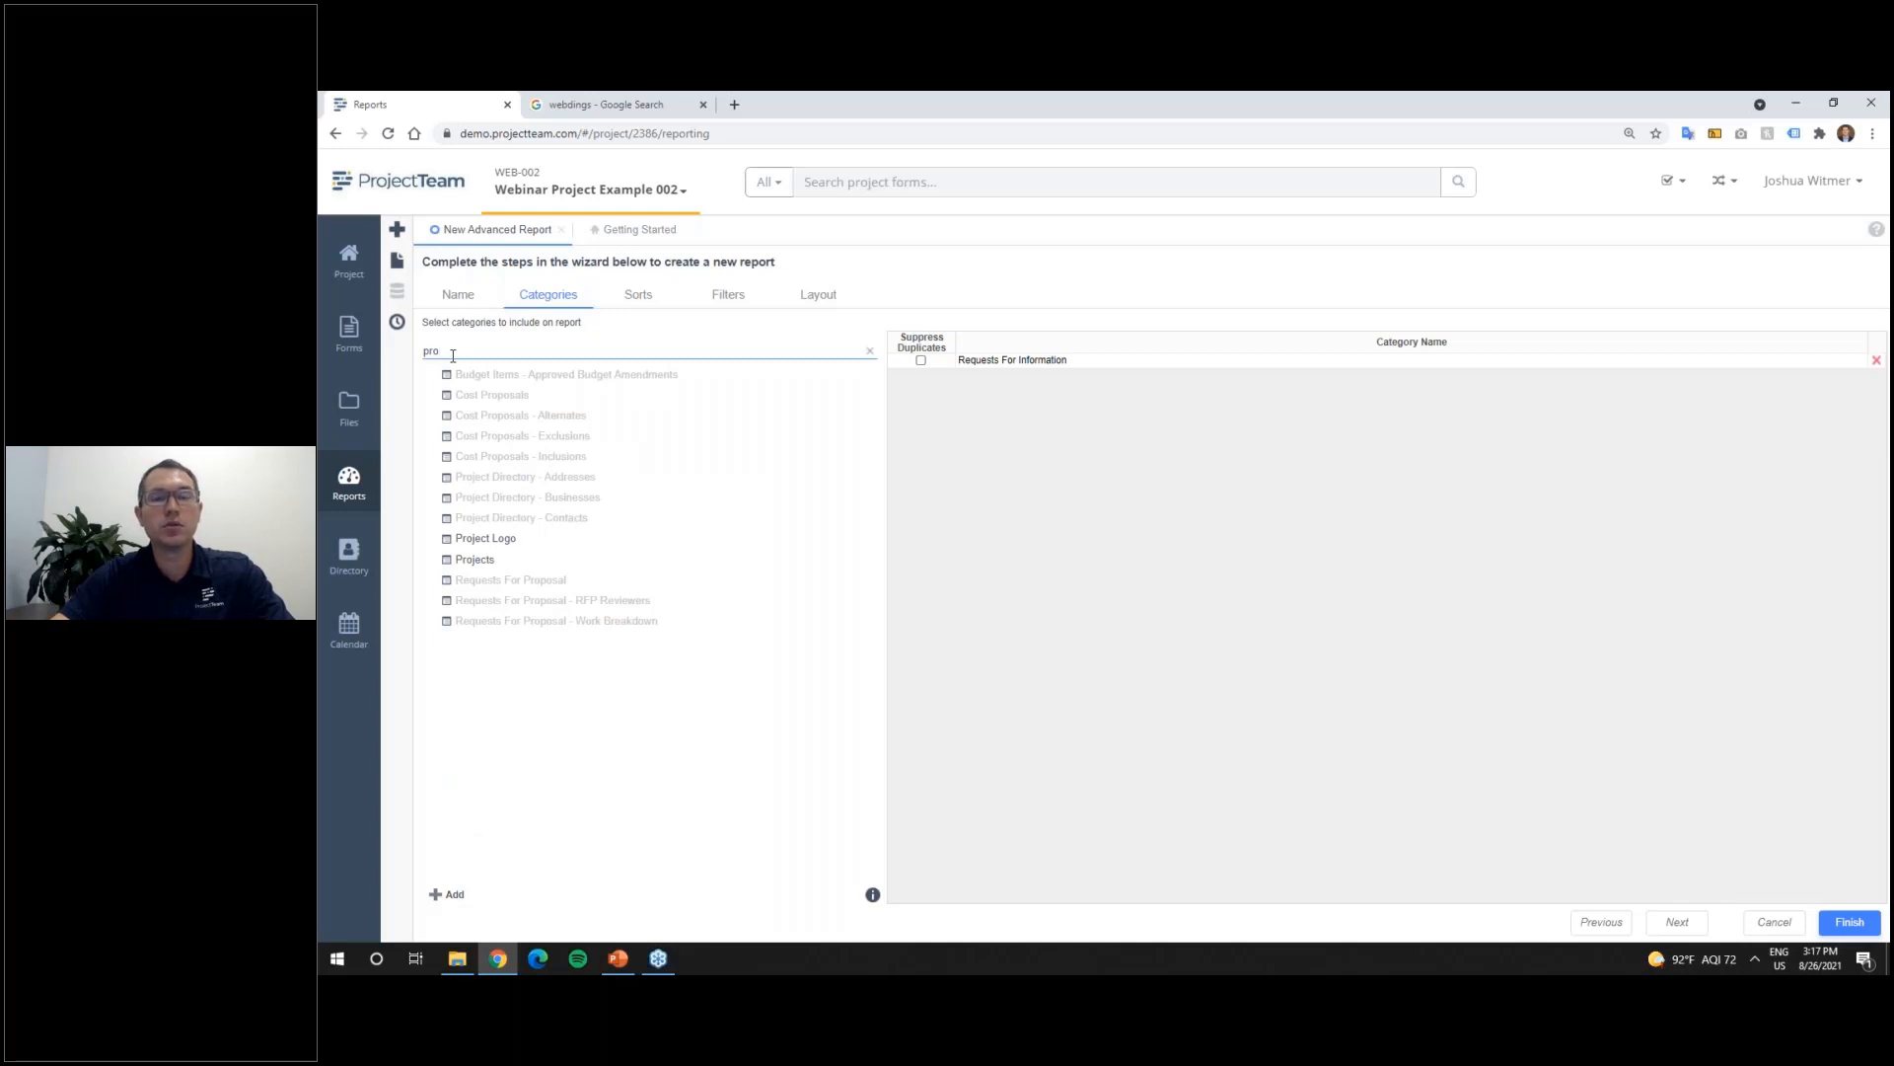
{"action": "left_click", "coordinate": [486, 563]}
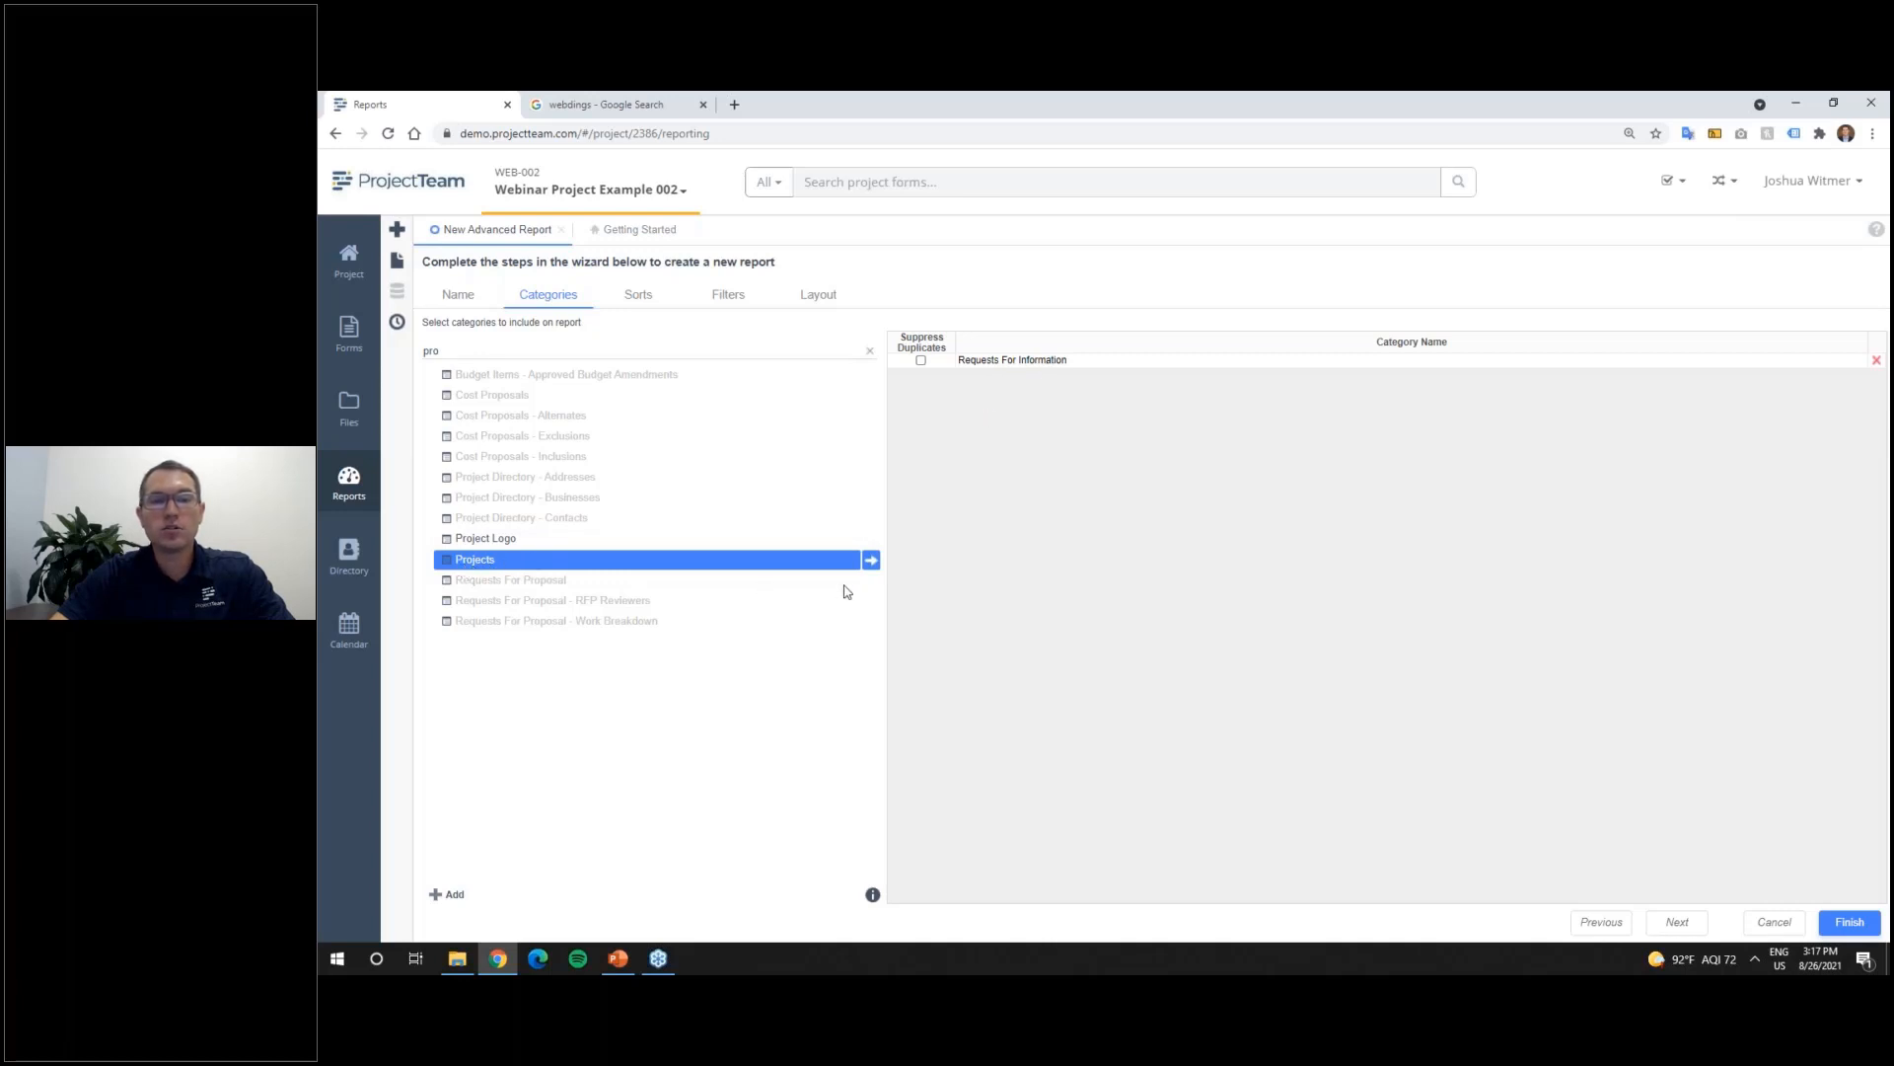
{"action": "left_click", "coordinate": [872, 560]}
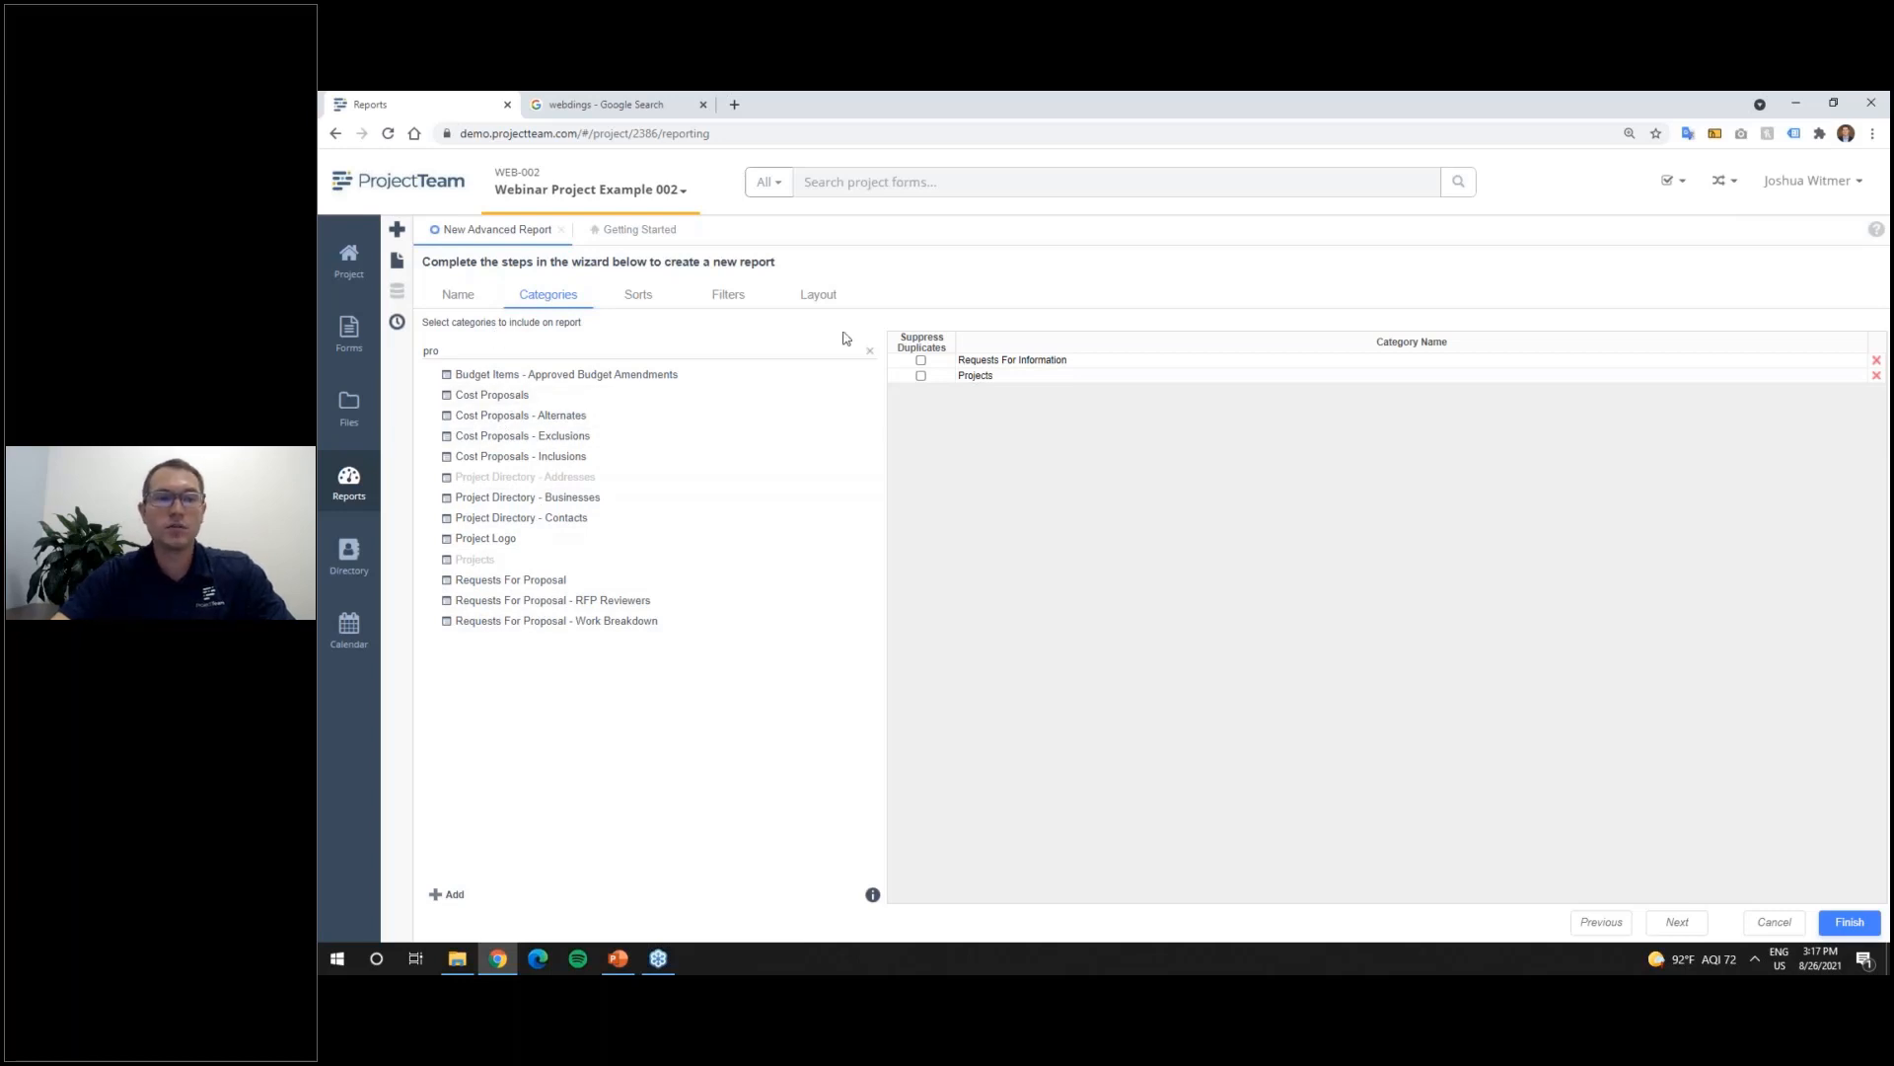
Step: Clear the category search, search for "pro" again and add Project Logo to the report
{"action": "left_click", "coordinate": [869, 351]}
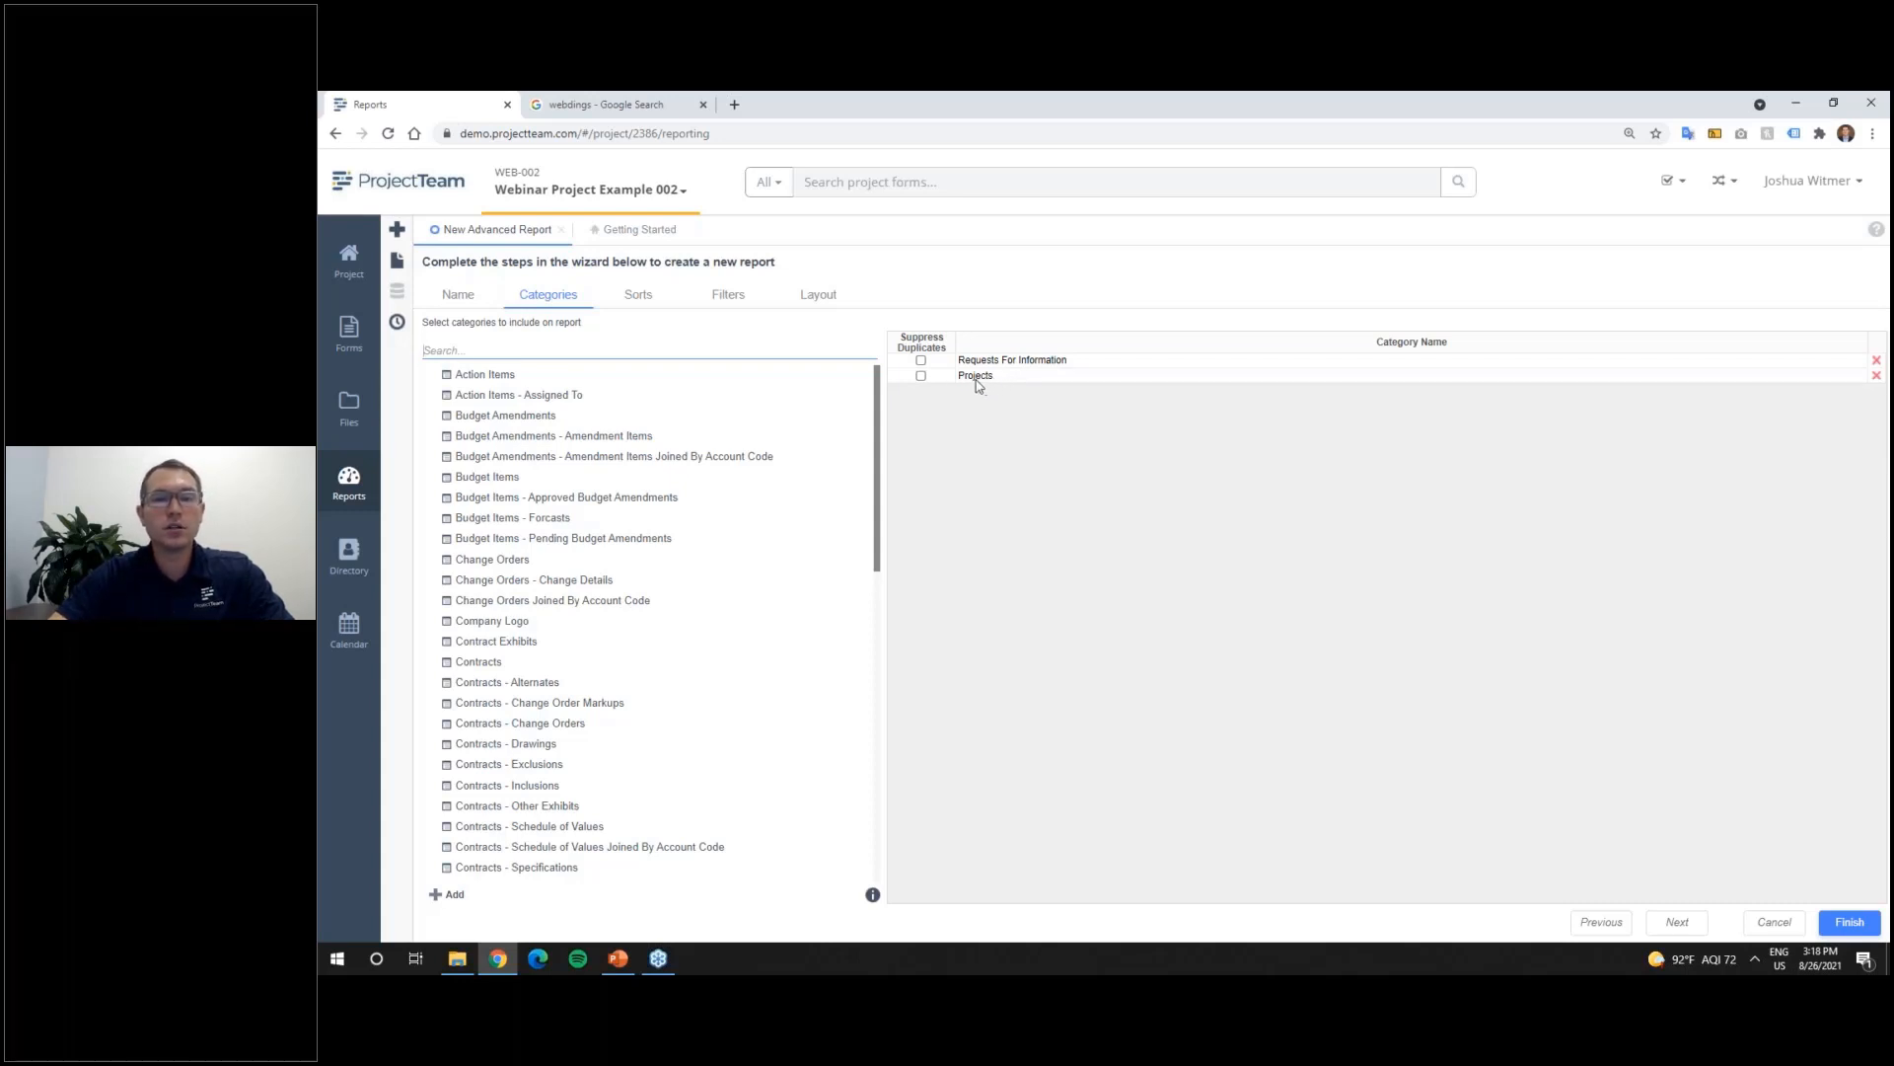
{"action": "left_click", "coordinate": [565, 349]}
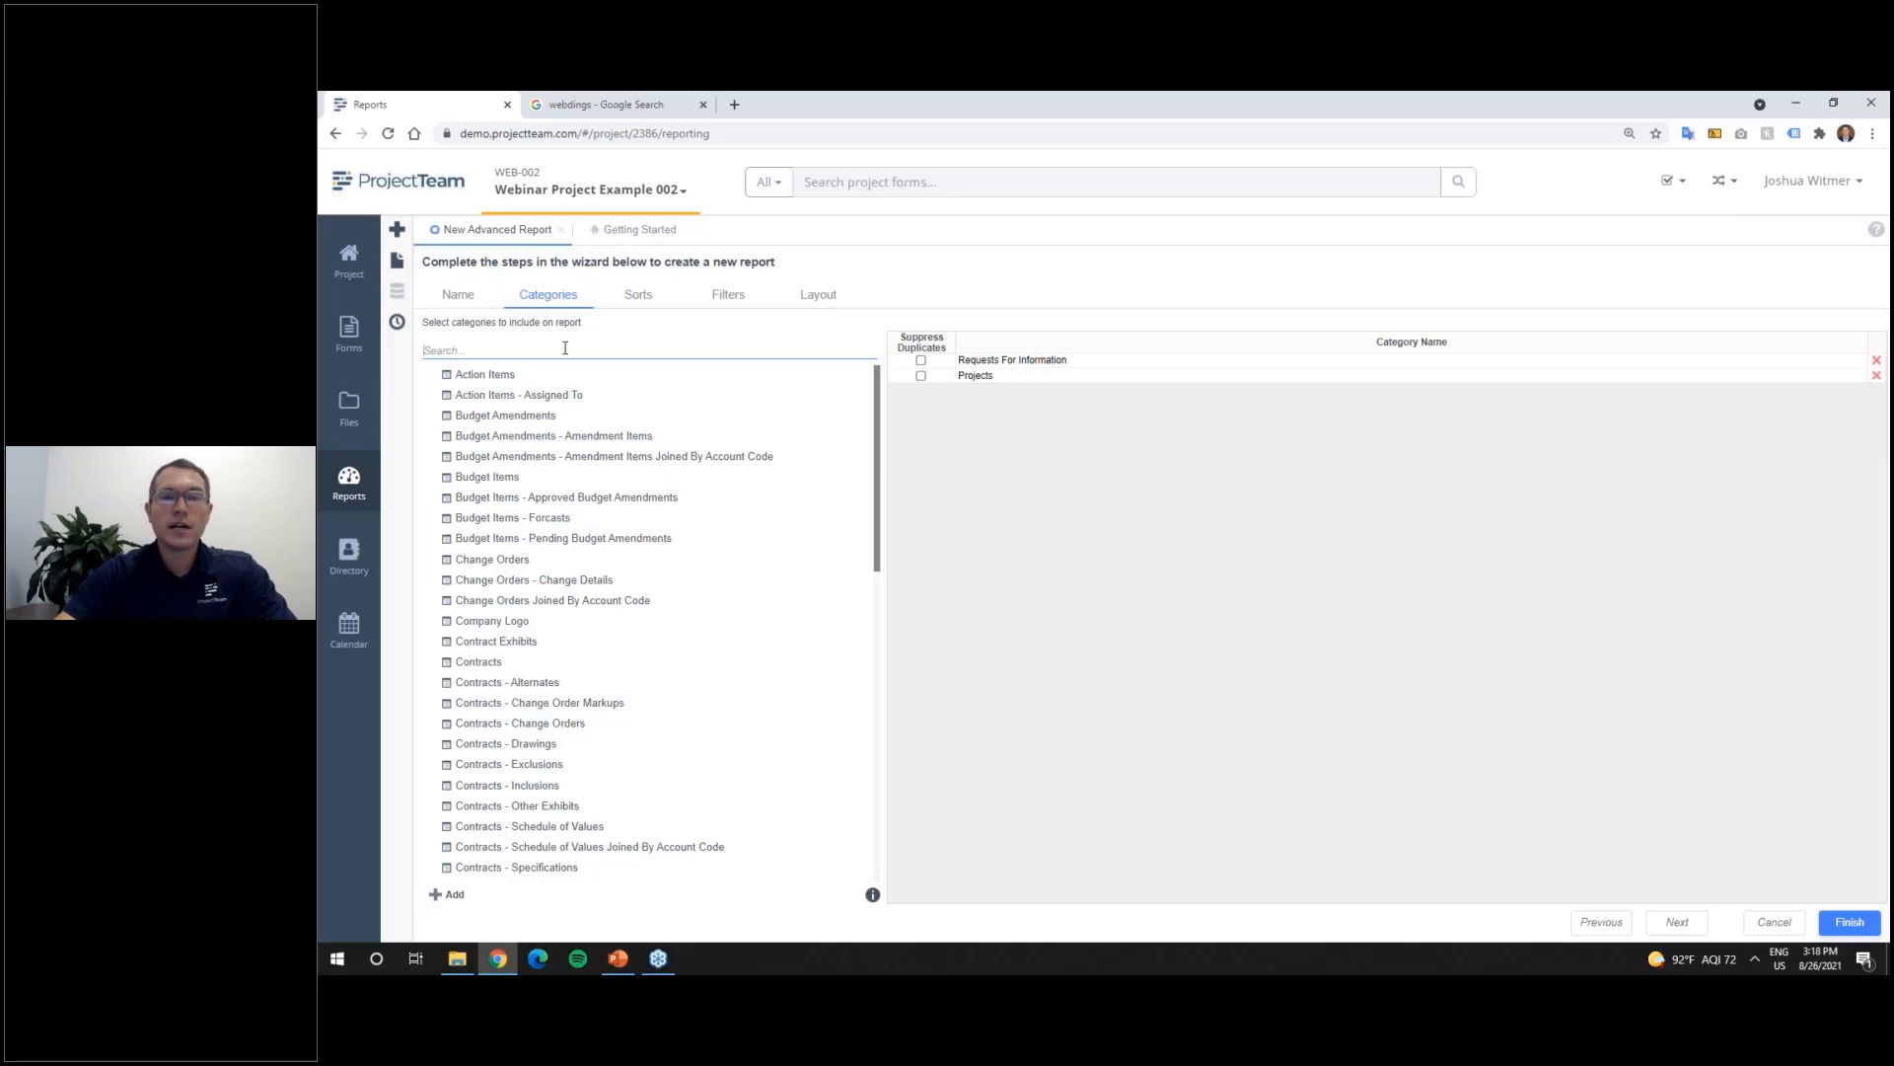
{"action": "type", "text": "pro"}
{"action": "left_click_drag", "start_coordinate": [552, 541], "coordinate": [1017, 441]}
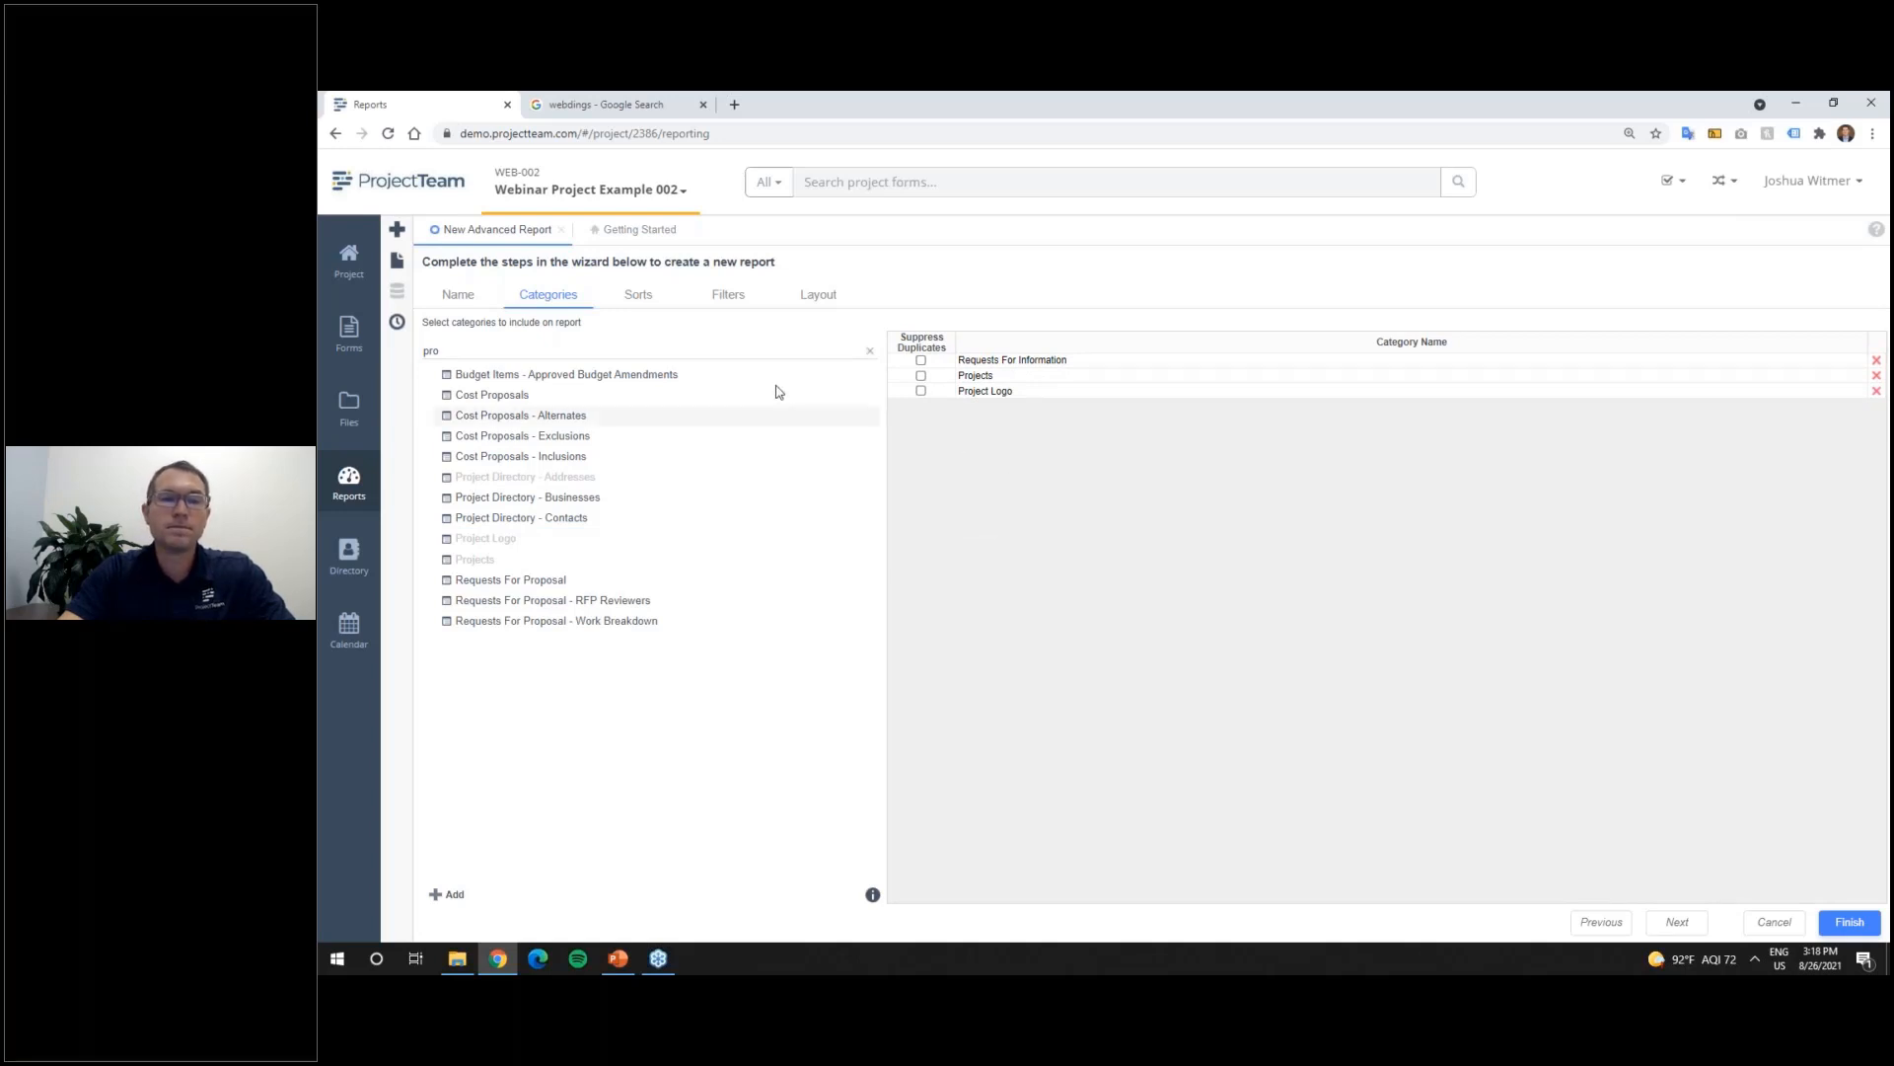
Step: Sort the report by the Requests For Information field Official RFI # in descending order
{"action": "left_click", "coordinate": [639, 299]}
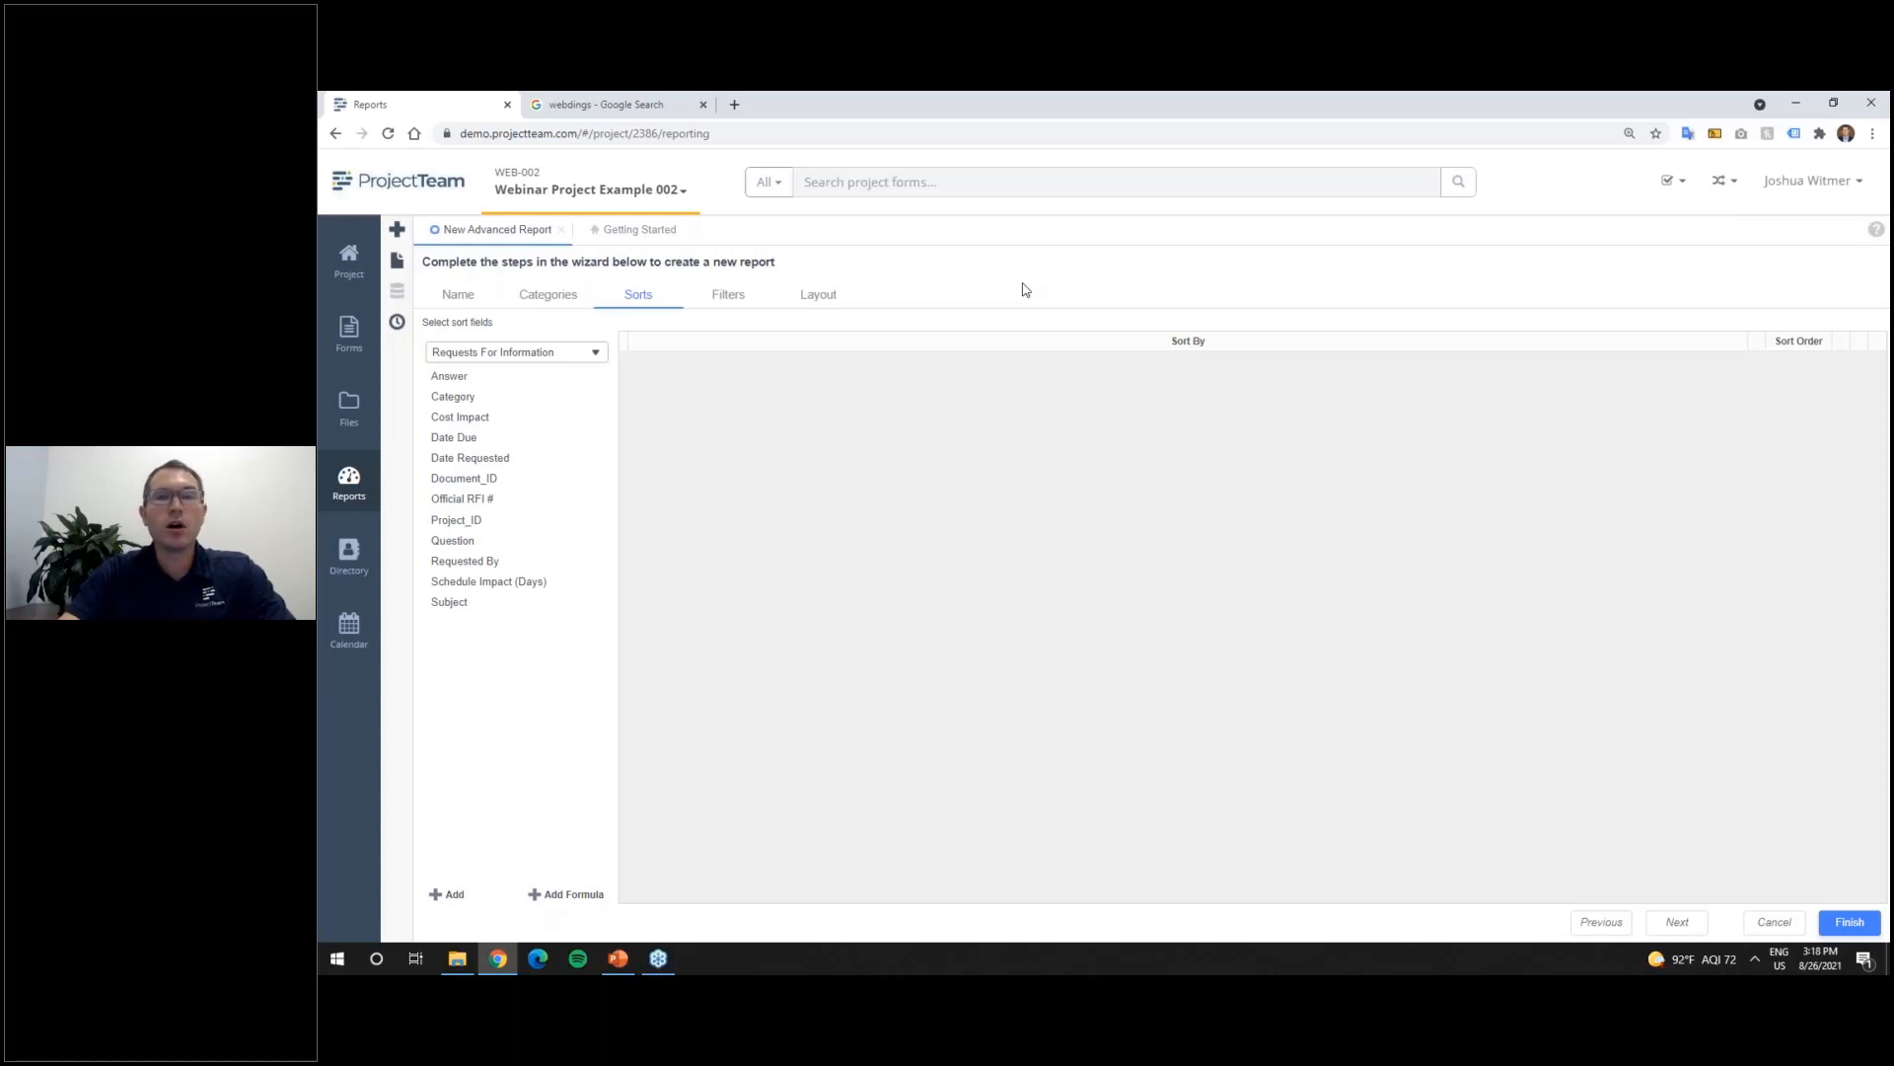
{"action": "left_click_drag", "start_coordinate": [537, 501], "coordinate": [710, 468]}
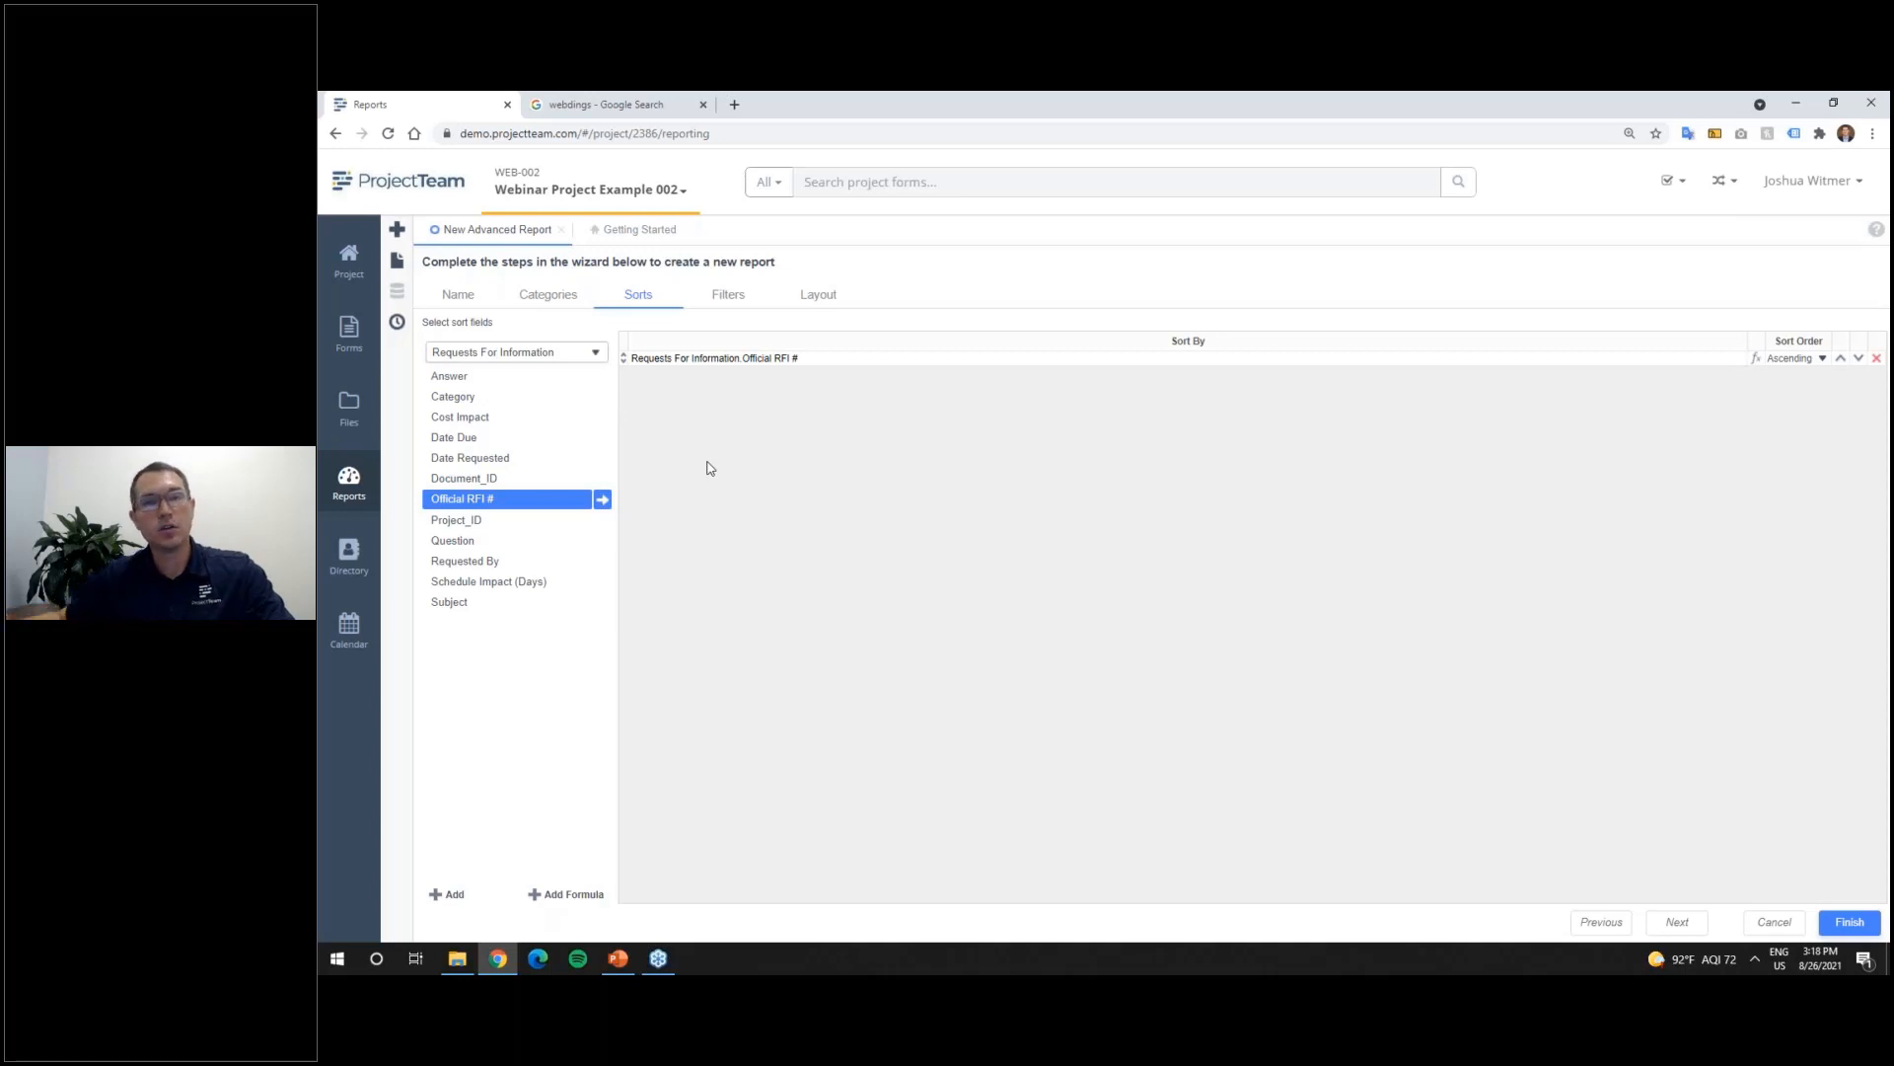
{"action": "left_click", "coordinate": [1820, 359]}
{"action": "left_click", "coordinate": [1794, 384]}
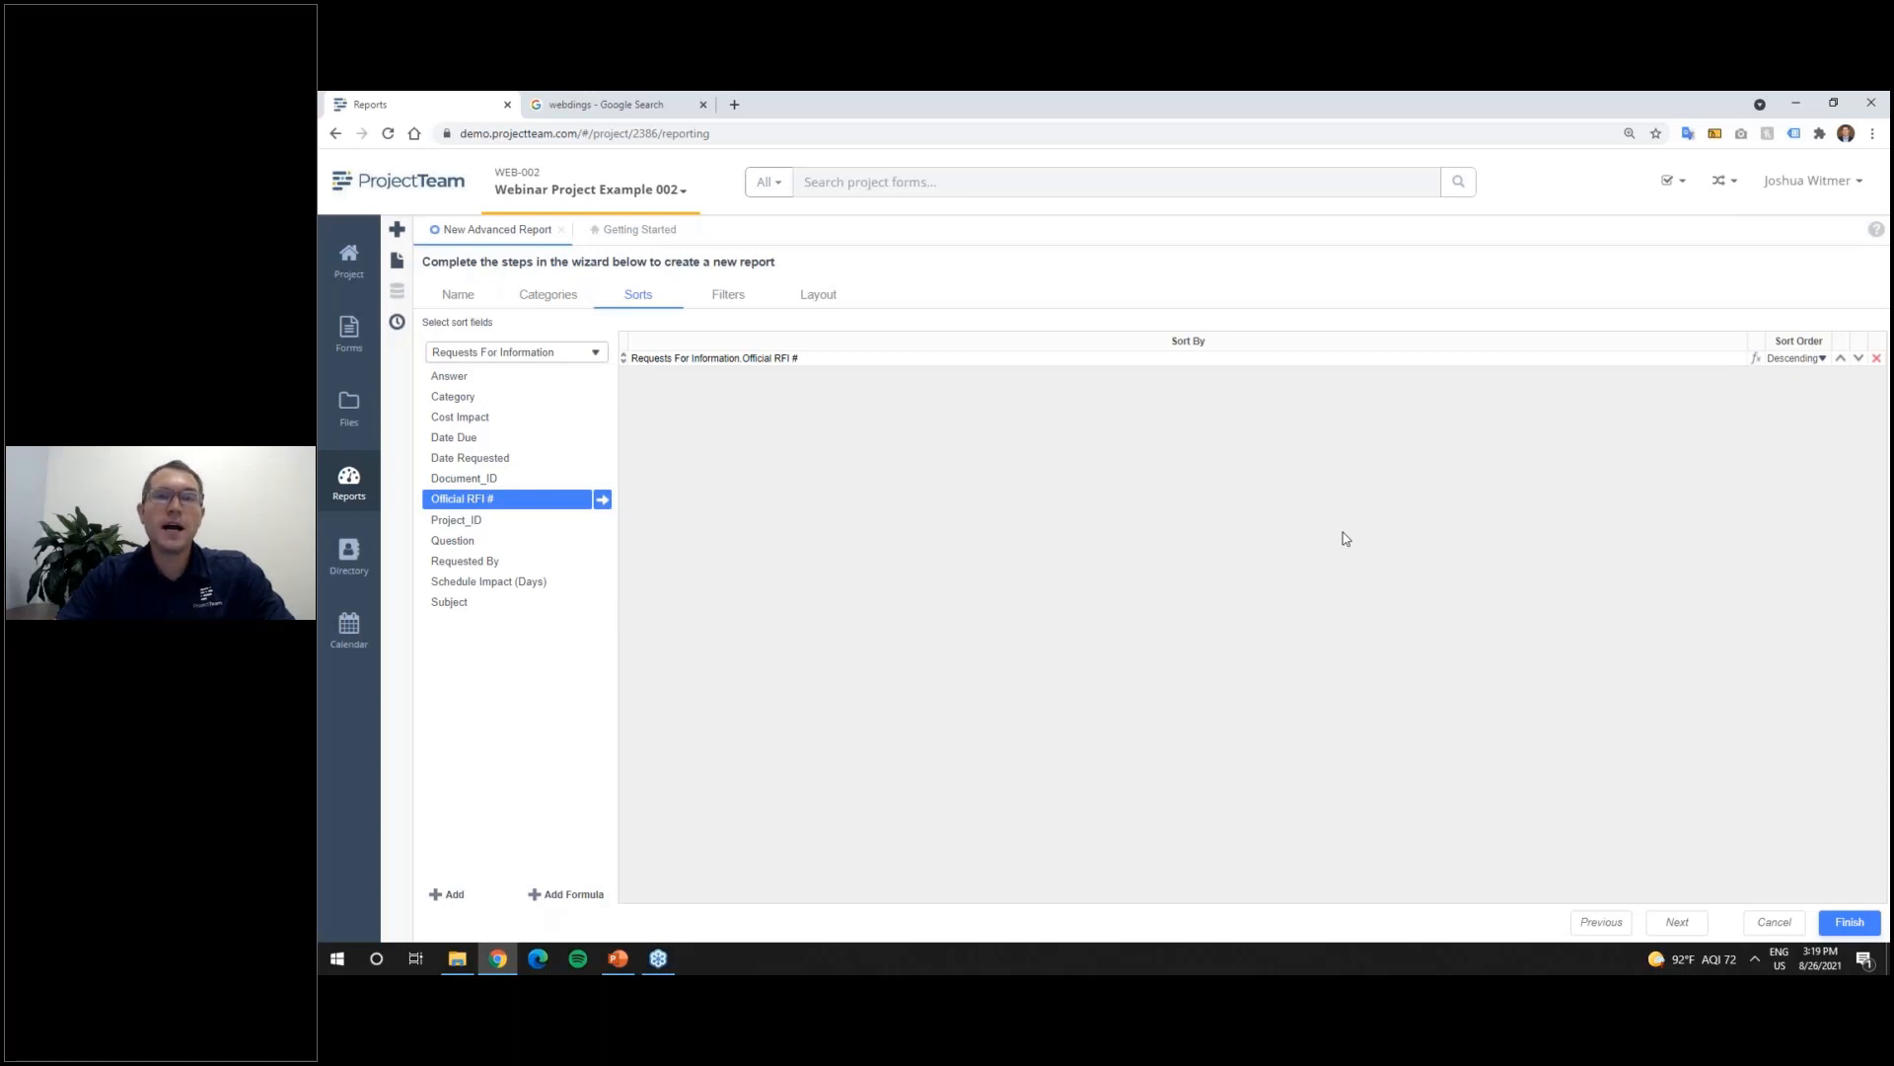
Step: Switch to PowerPoint, examine the sketch and sample RFI report on the "What Are We Building Today?" slide, and return to the report wizard in Chrome
{"action": "left_click", "coordinate": [618, 958]}
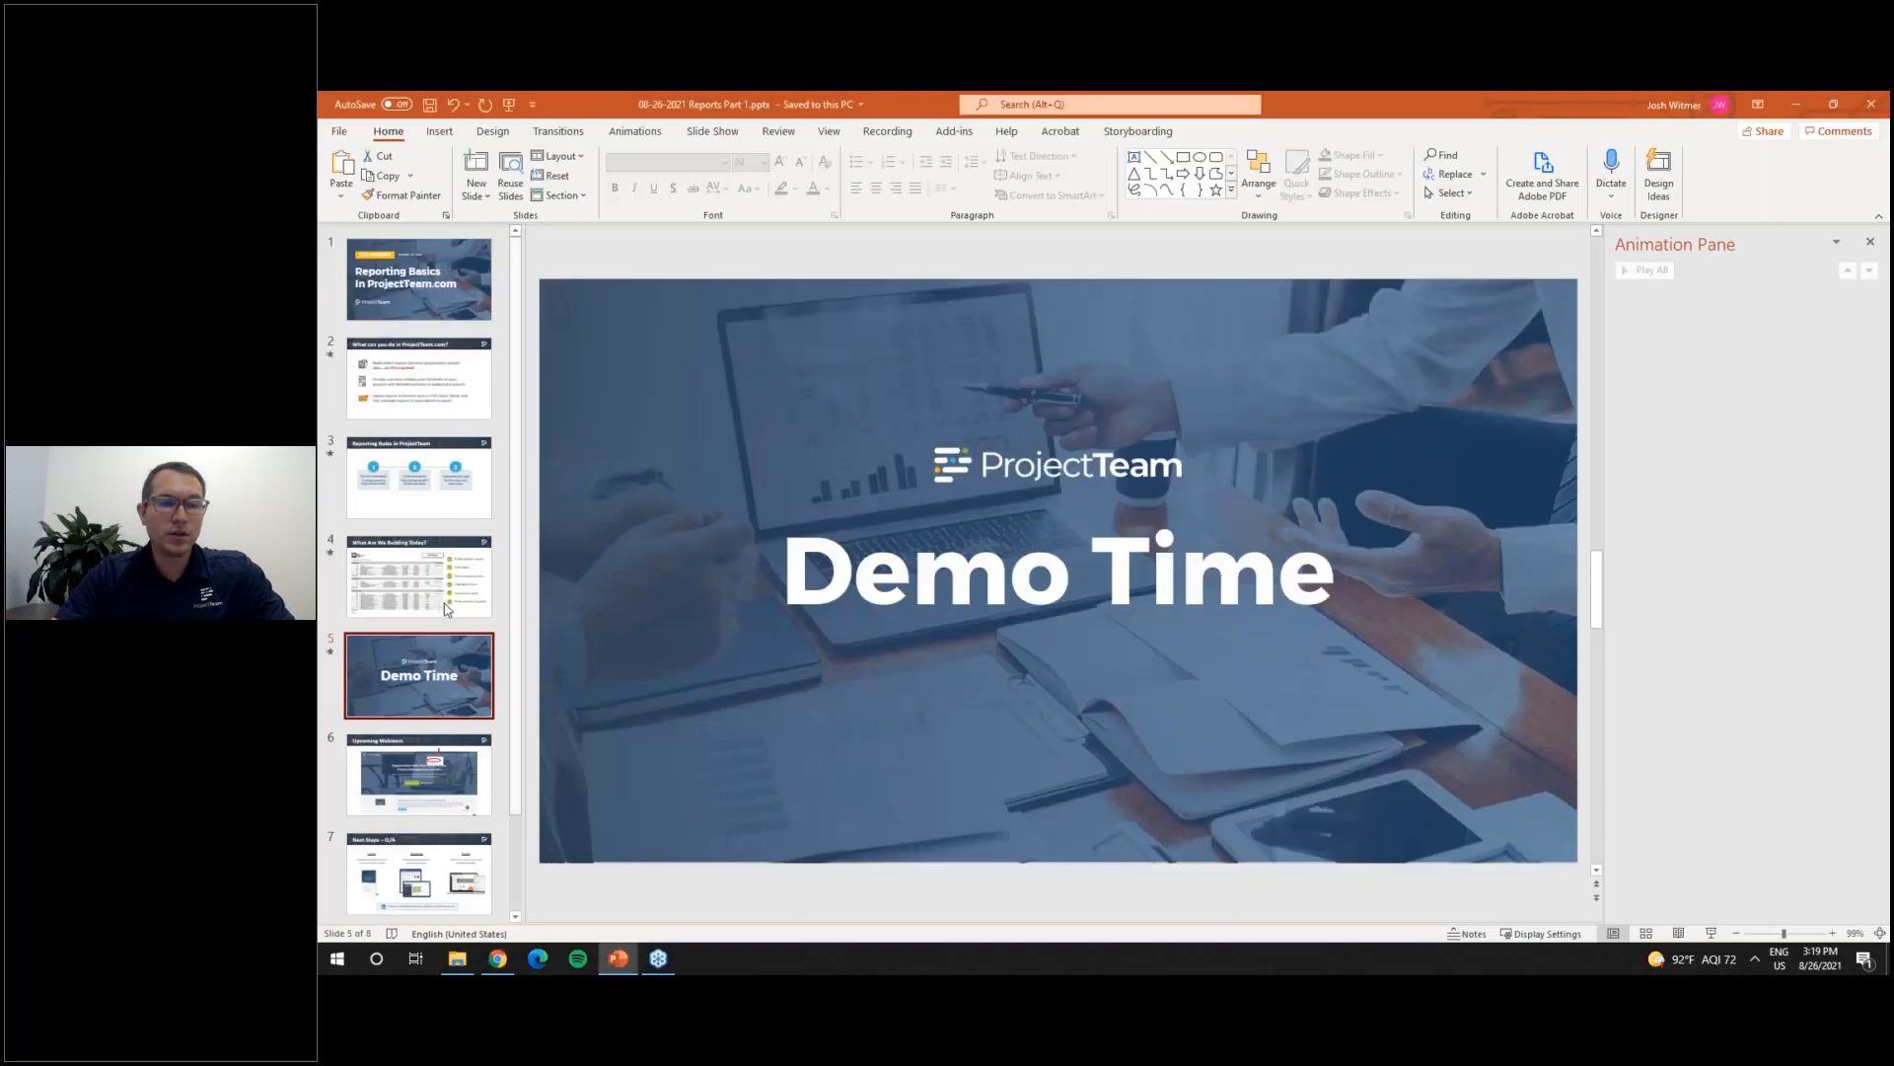
{"action": "left_click", "coordinate": [449, 611]}
{"action": "key", "text": "shift+F5"}
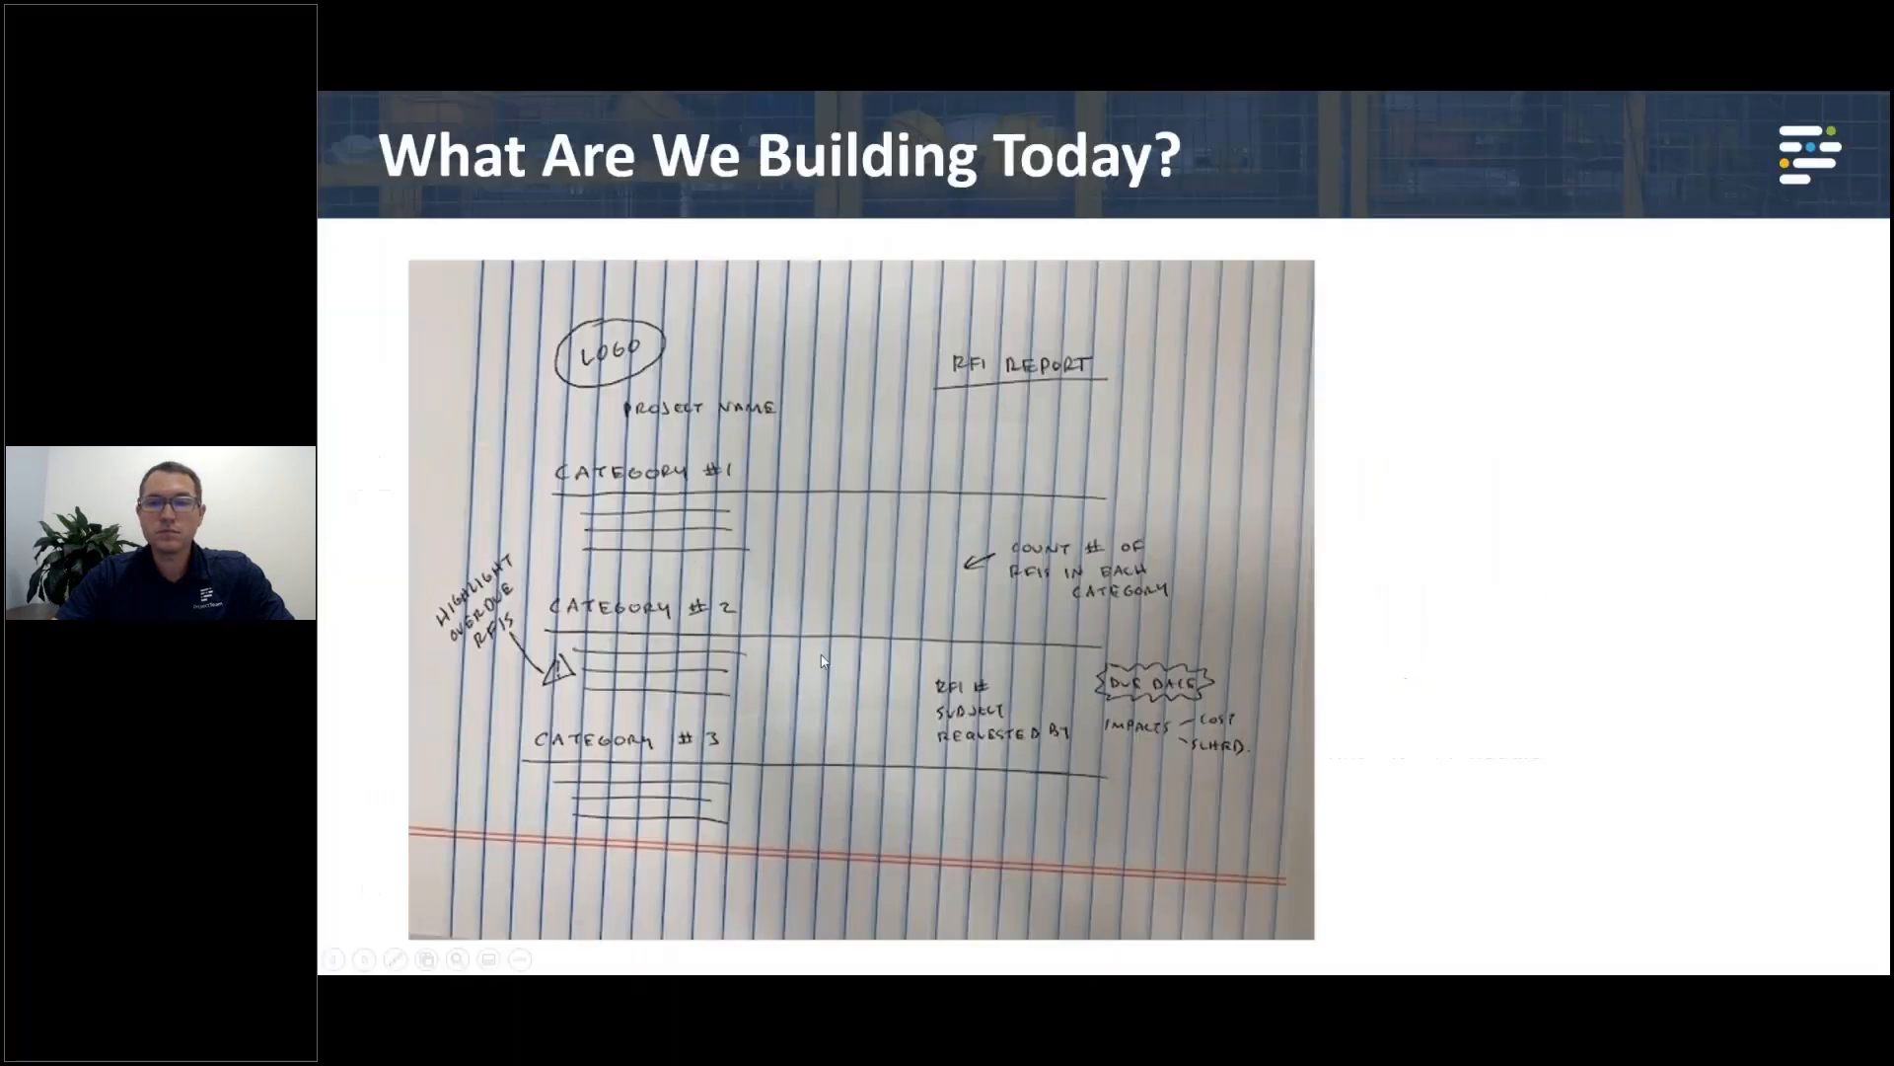
{"action": "left_click", "coordinate": [916, 627]}
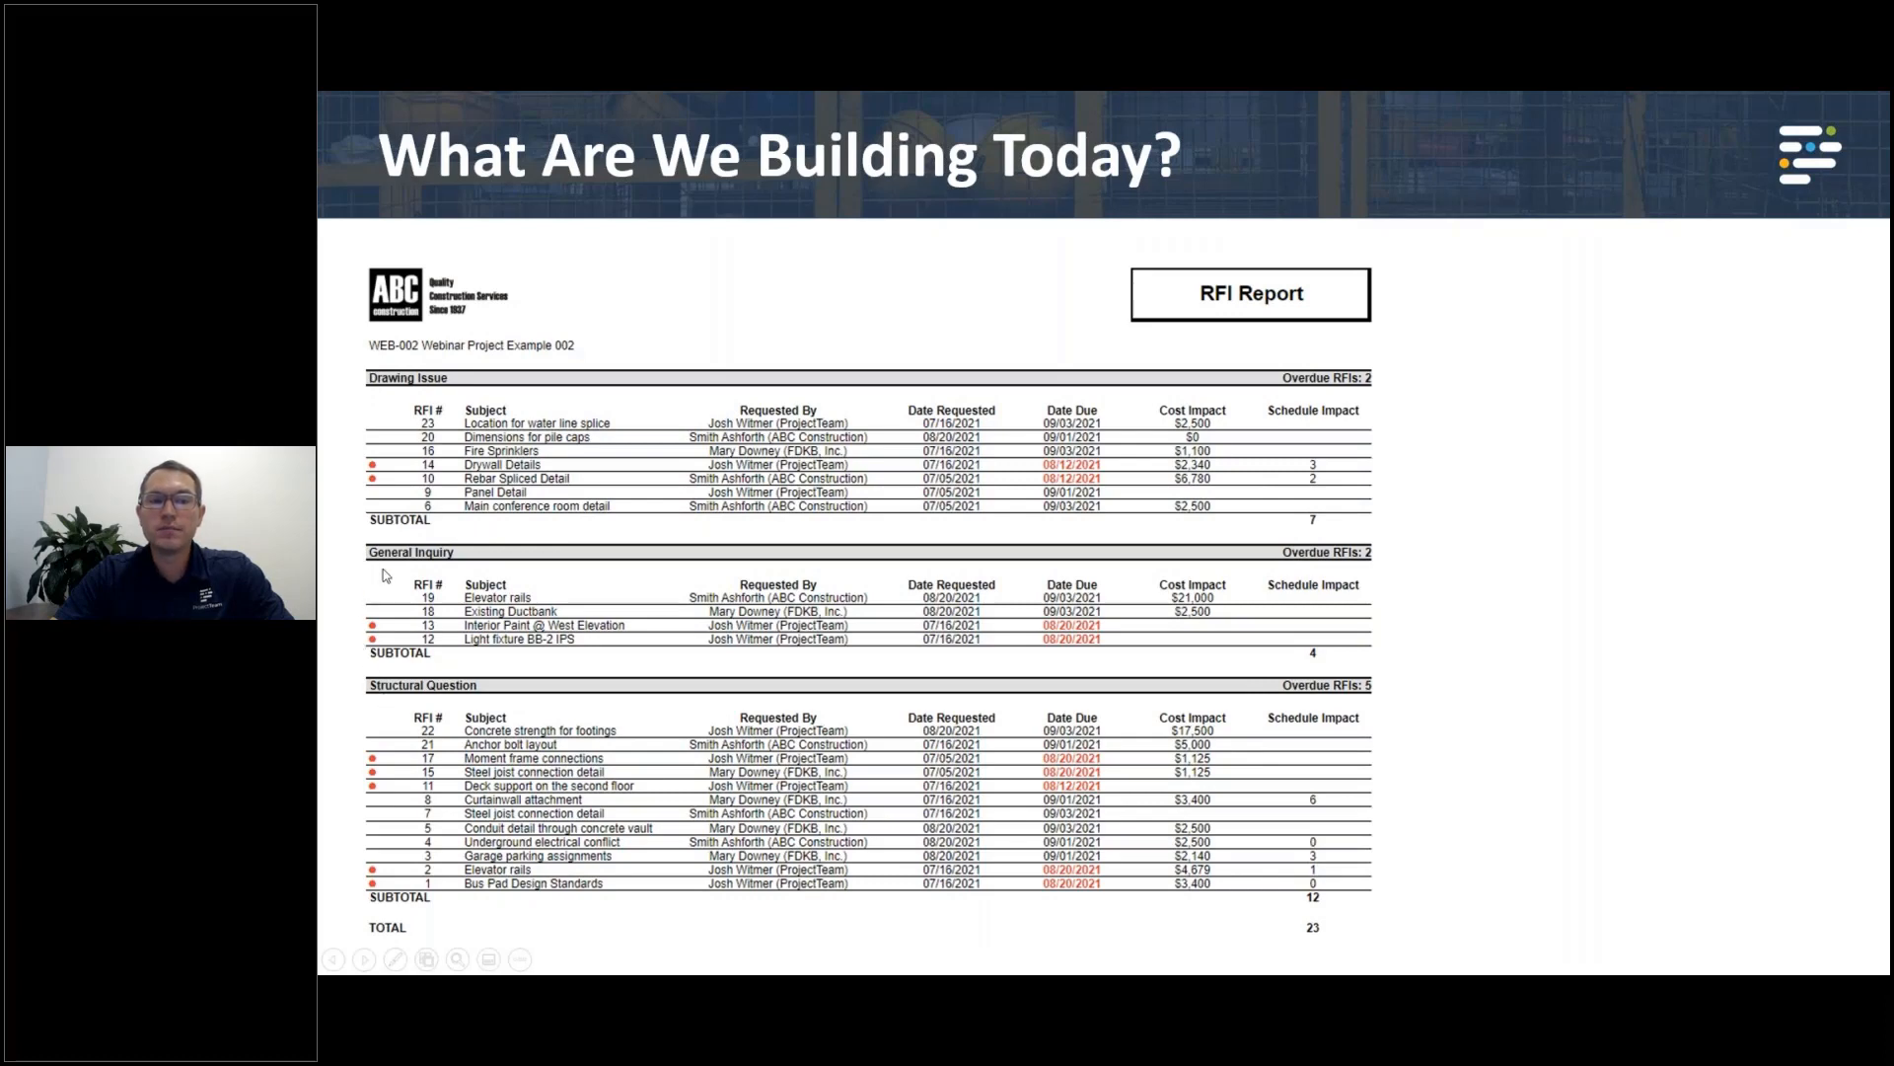
{"action": "key", "text": "Escape"}
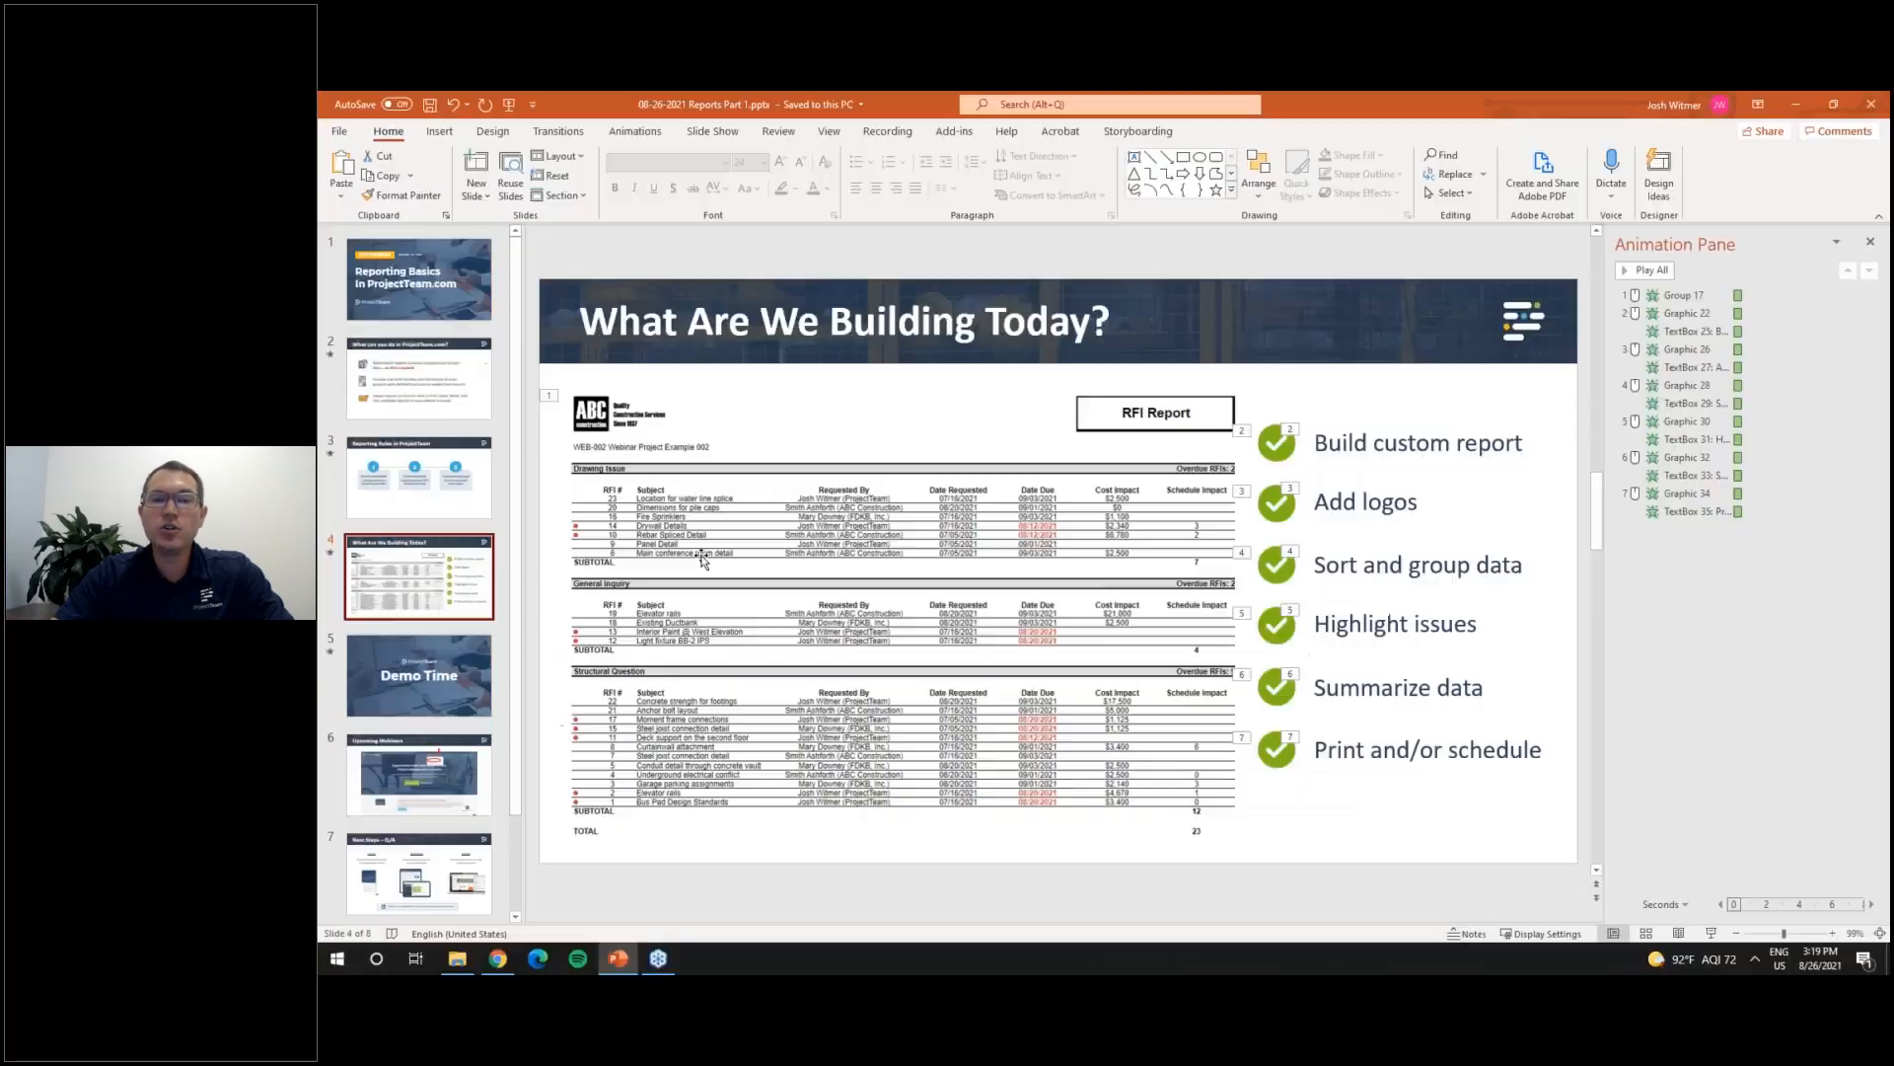
{"action": "left_click", "coordinate": [498, 958]}
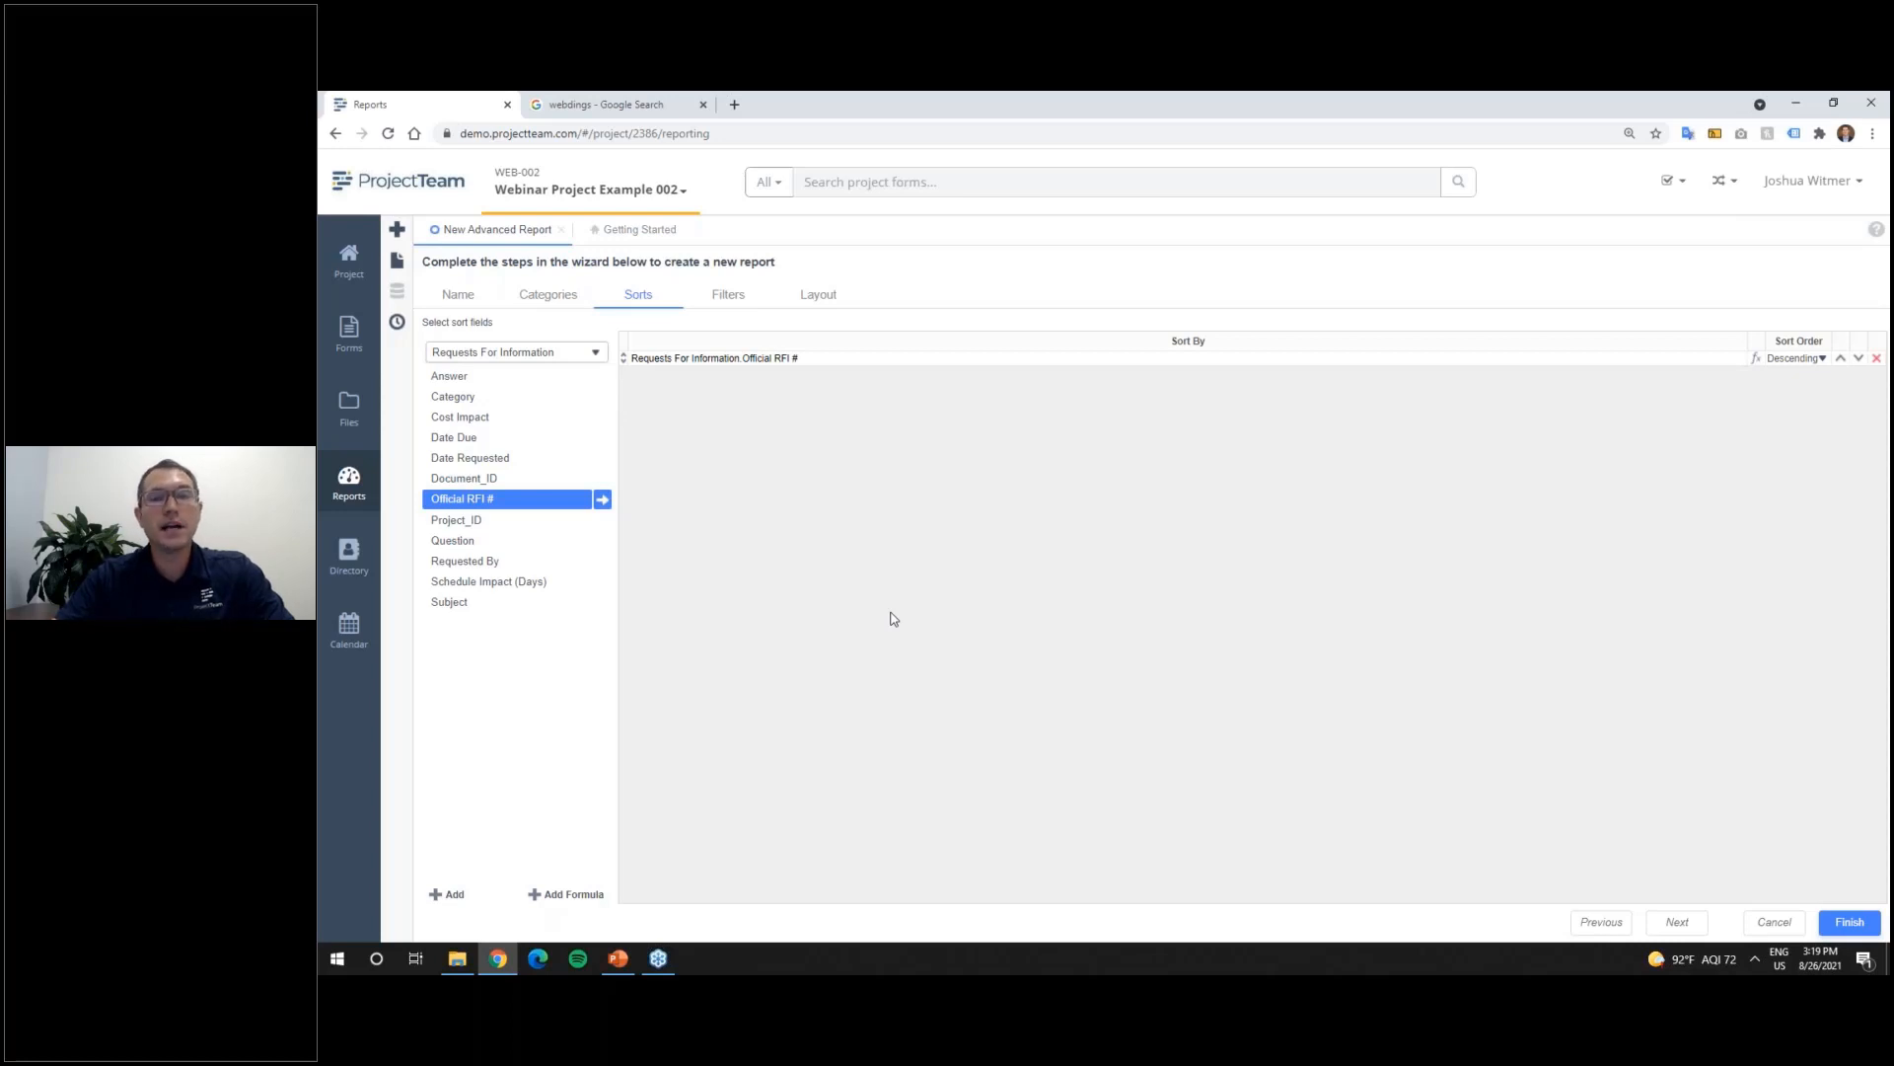
Step: Skip the filters and add Official RFI #, Subject, Requested By, Date Requested and Date Due to the report layout
{"action": "left_click", "coordinate": [727, 295]}
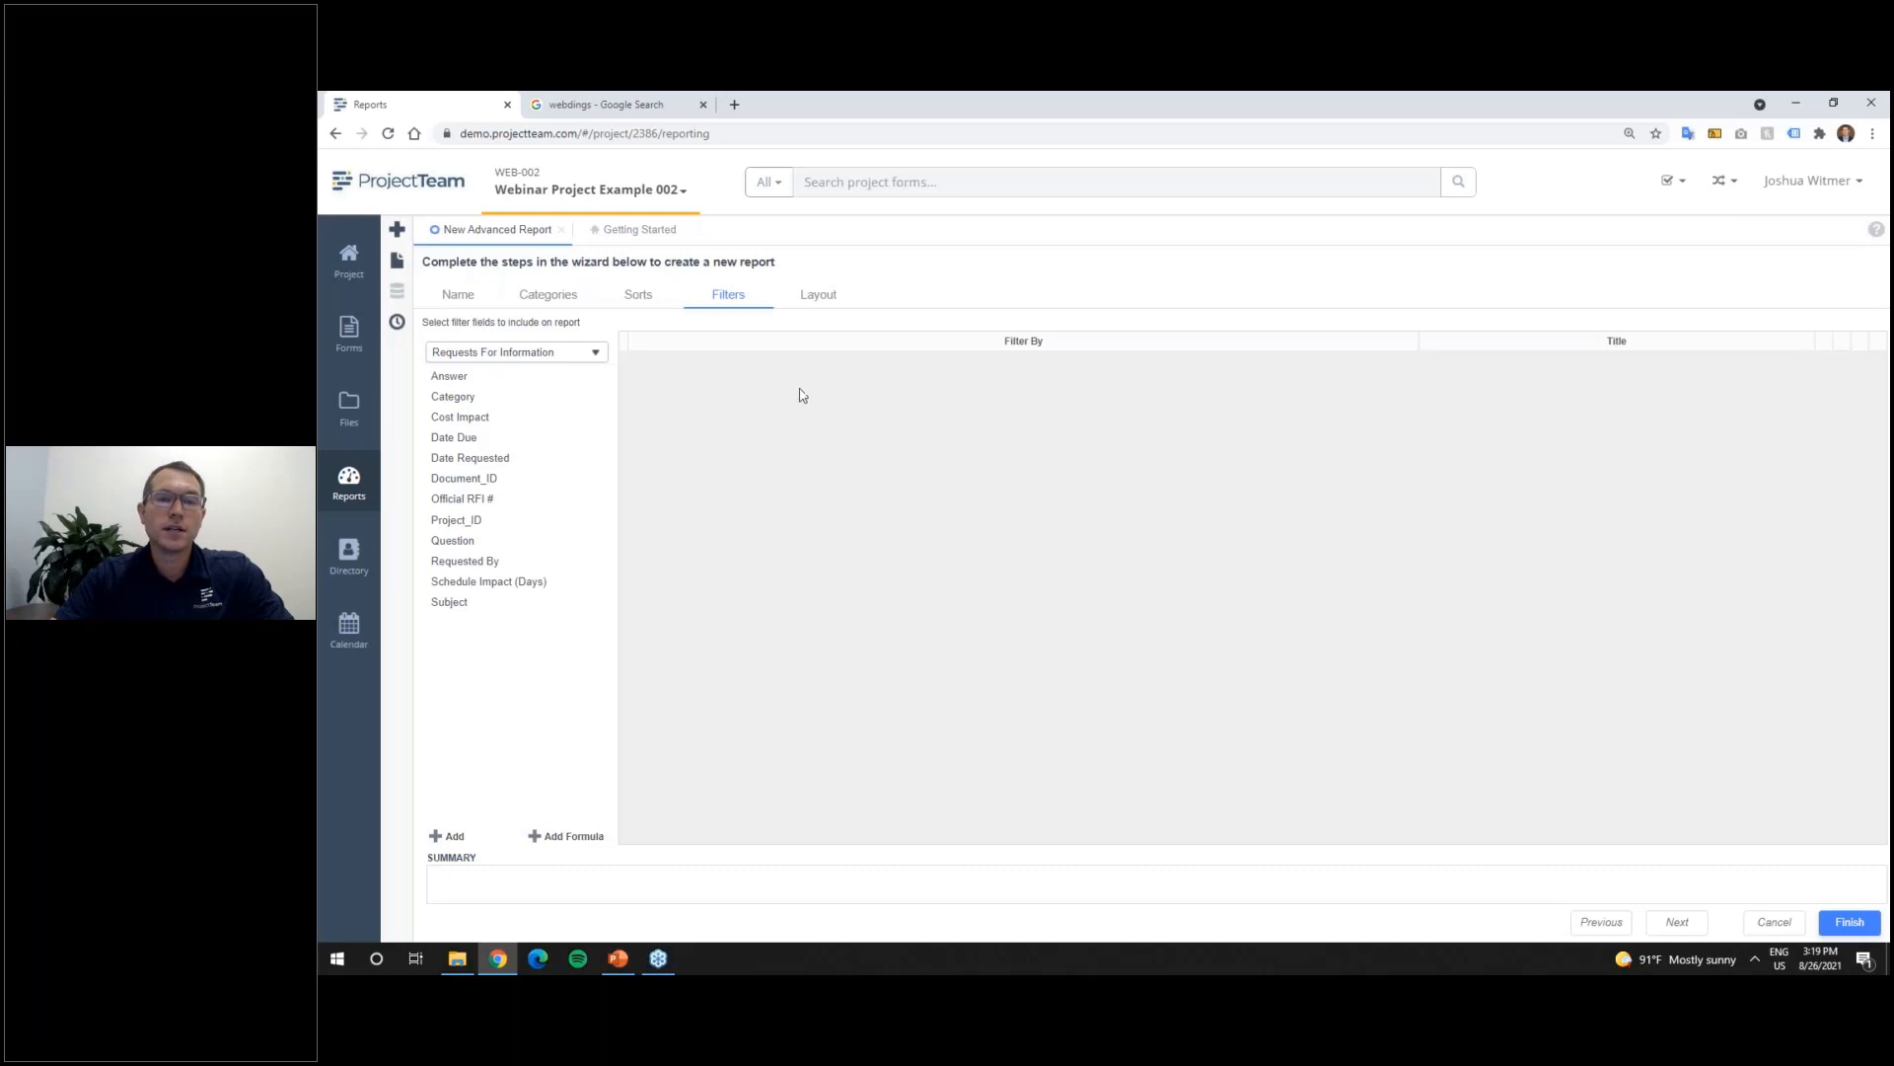
{"action": "left_click", "coordinate": [843, 299]}
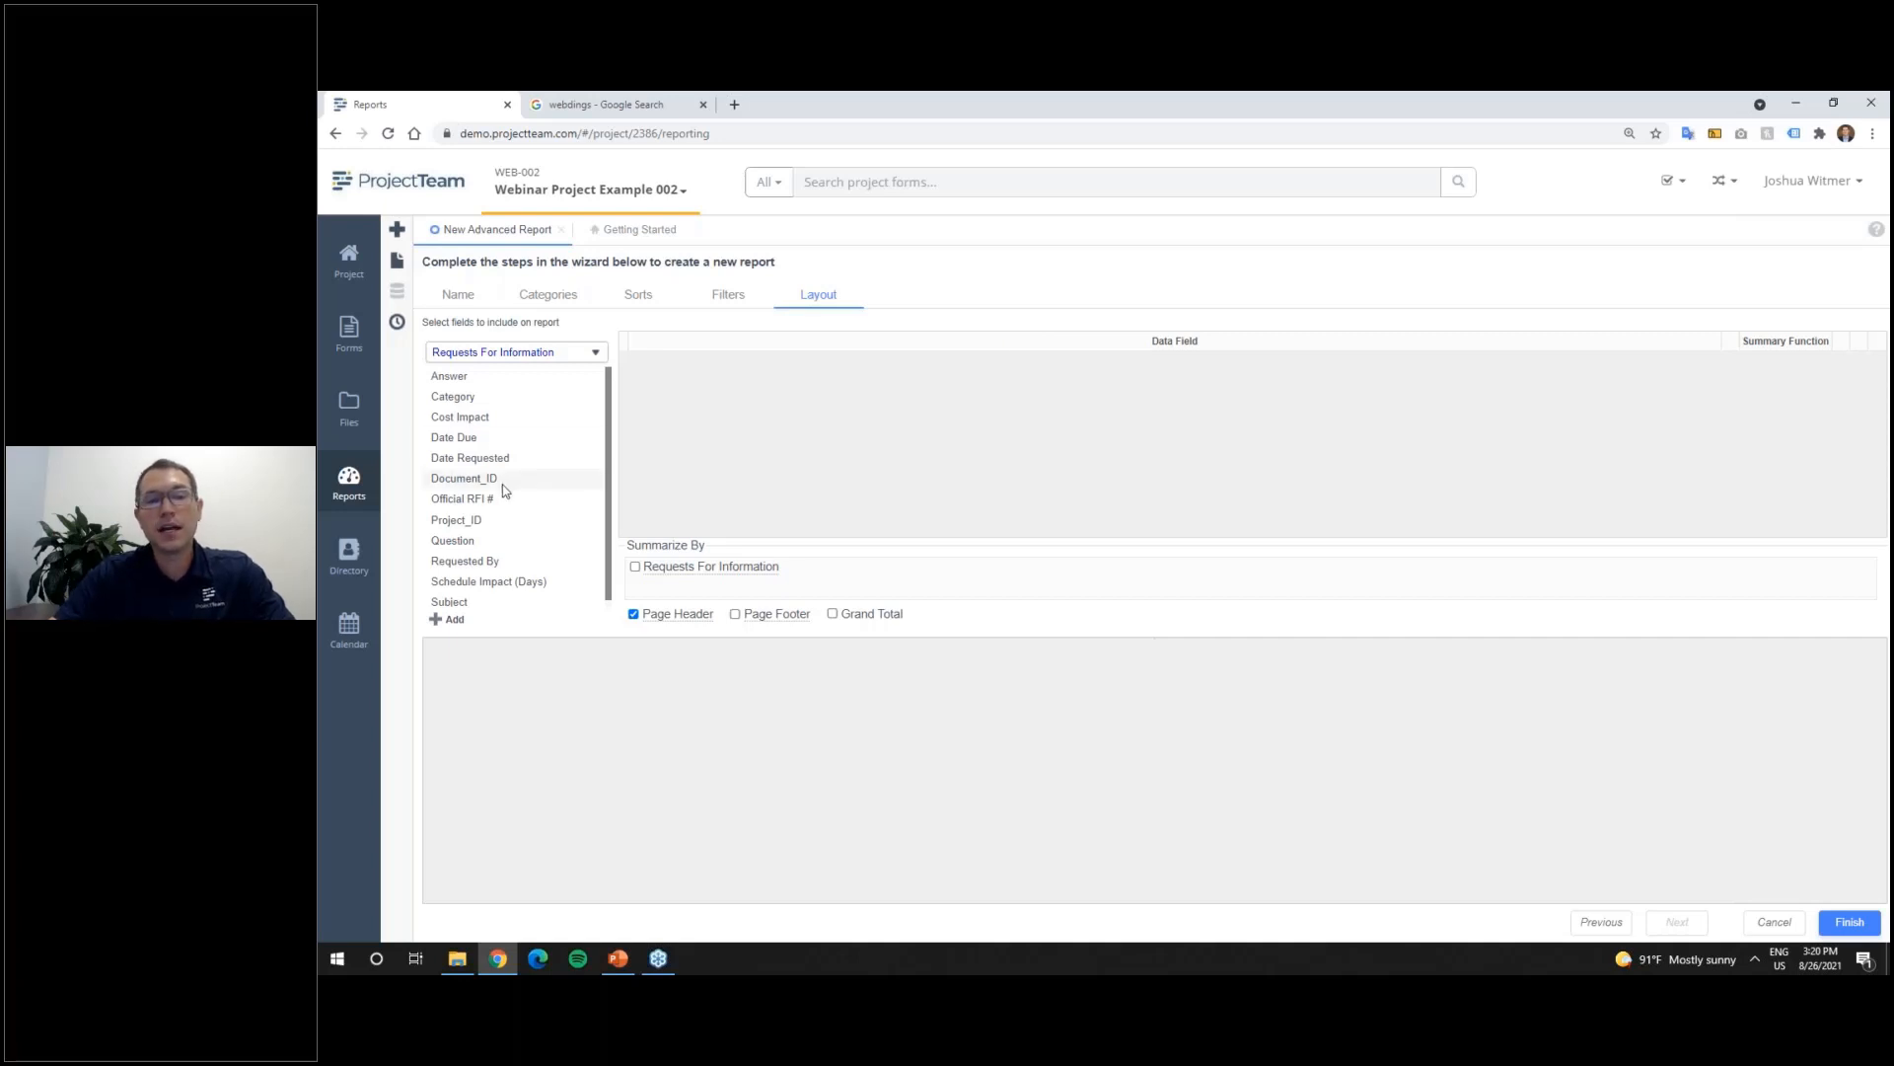
{"action": "scroll", "coordinate": [505, 490], "scroll_direction": "down", "scroll_amount": 1}
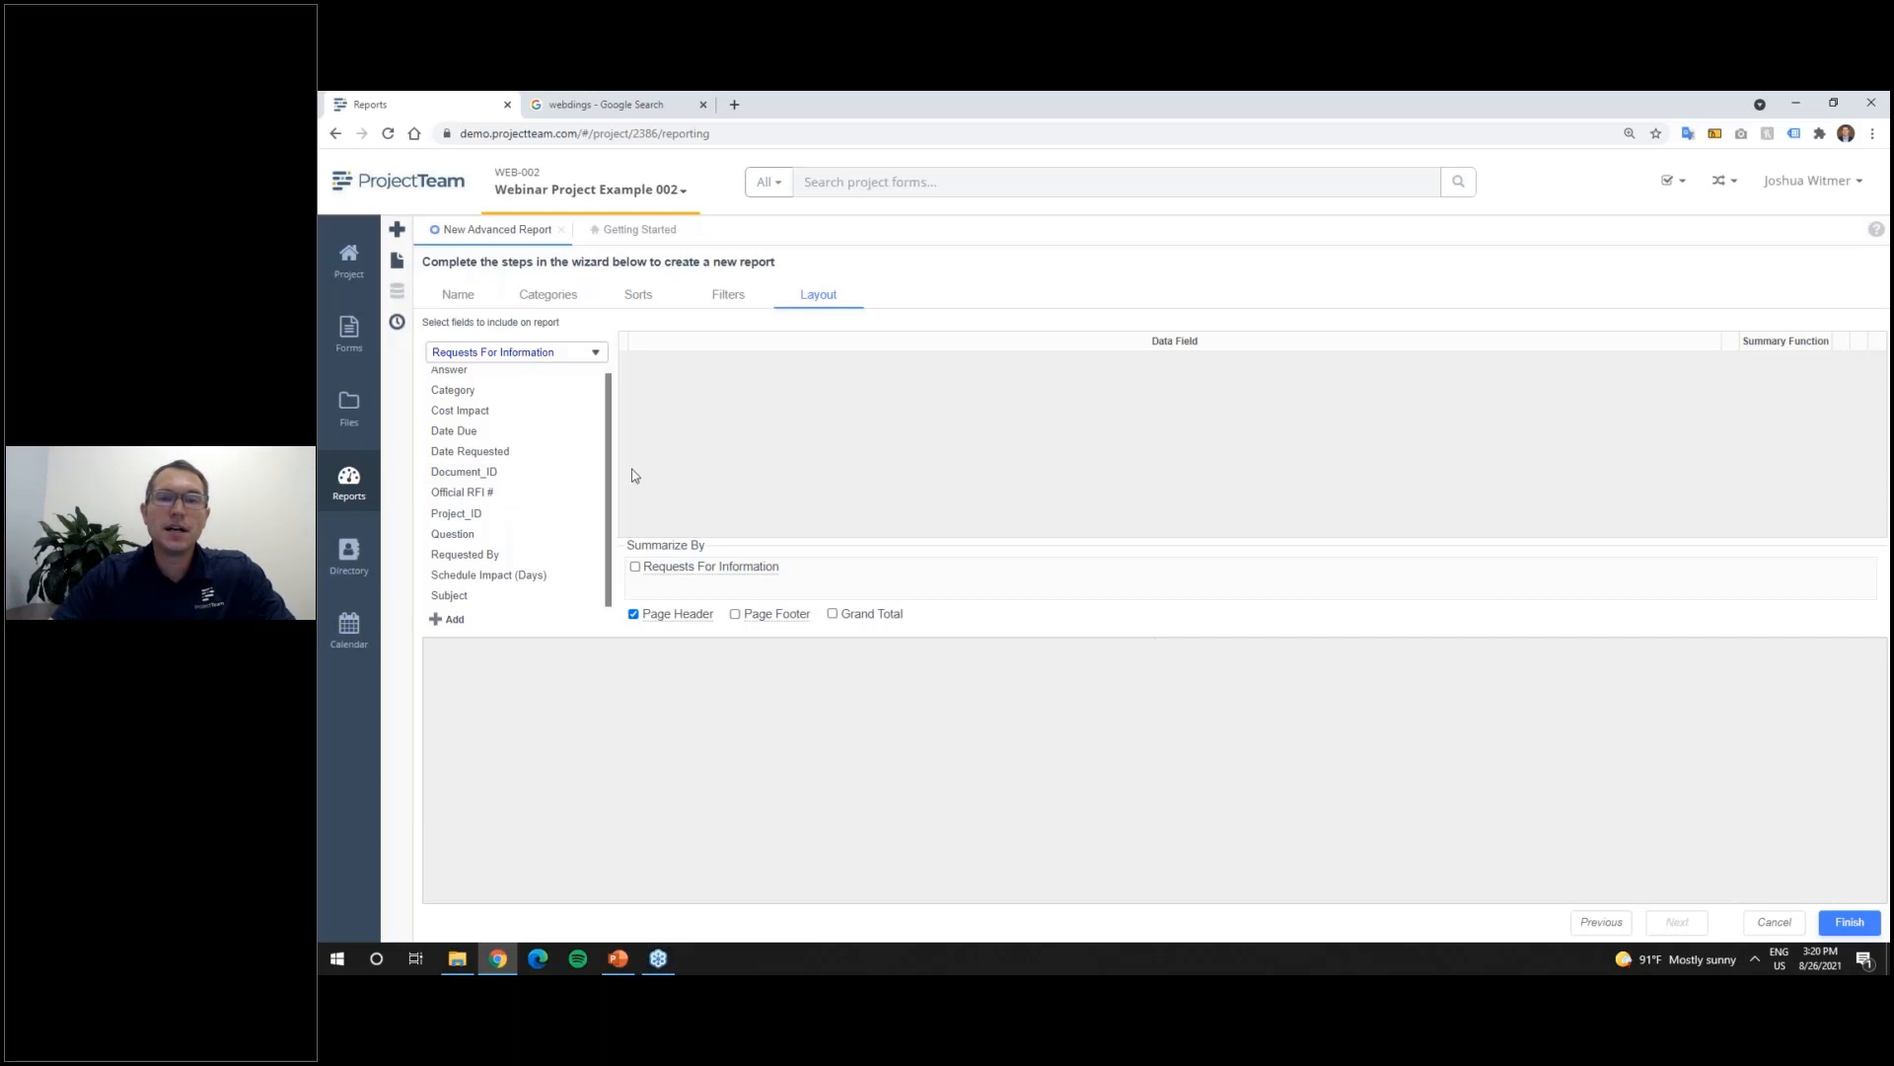
{"action": "left_click_drag", "start_coordinate": [533, 496], "coordinate": [721, 467]}
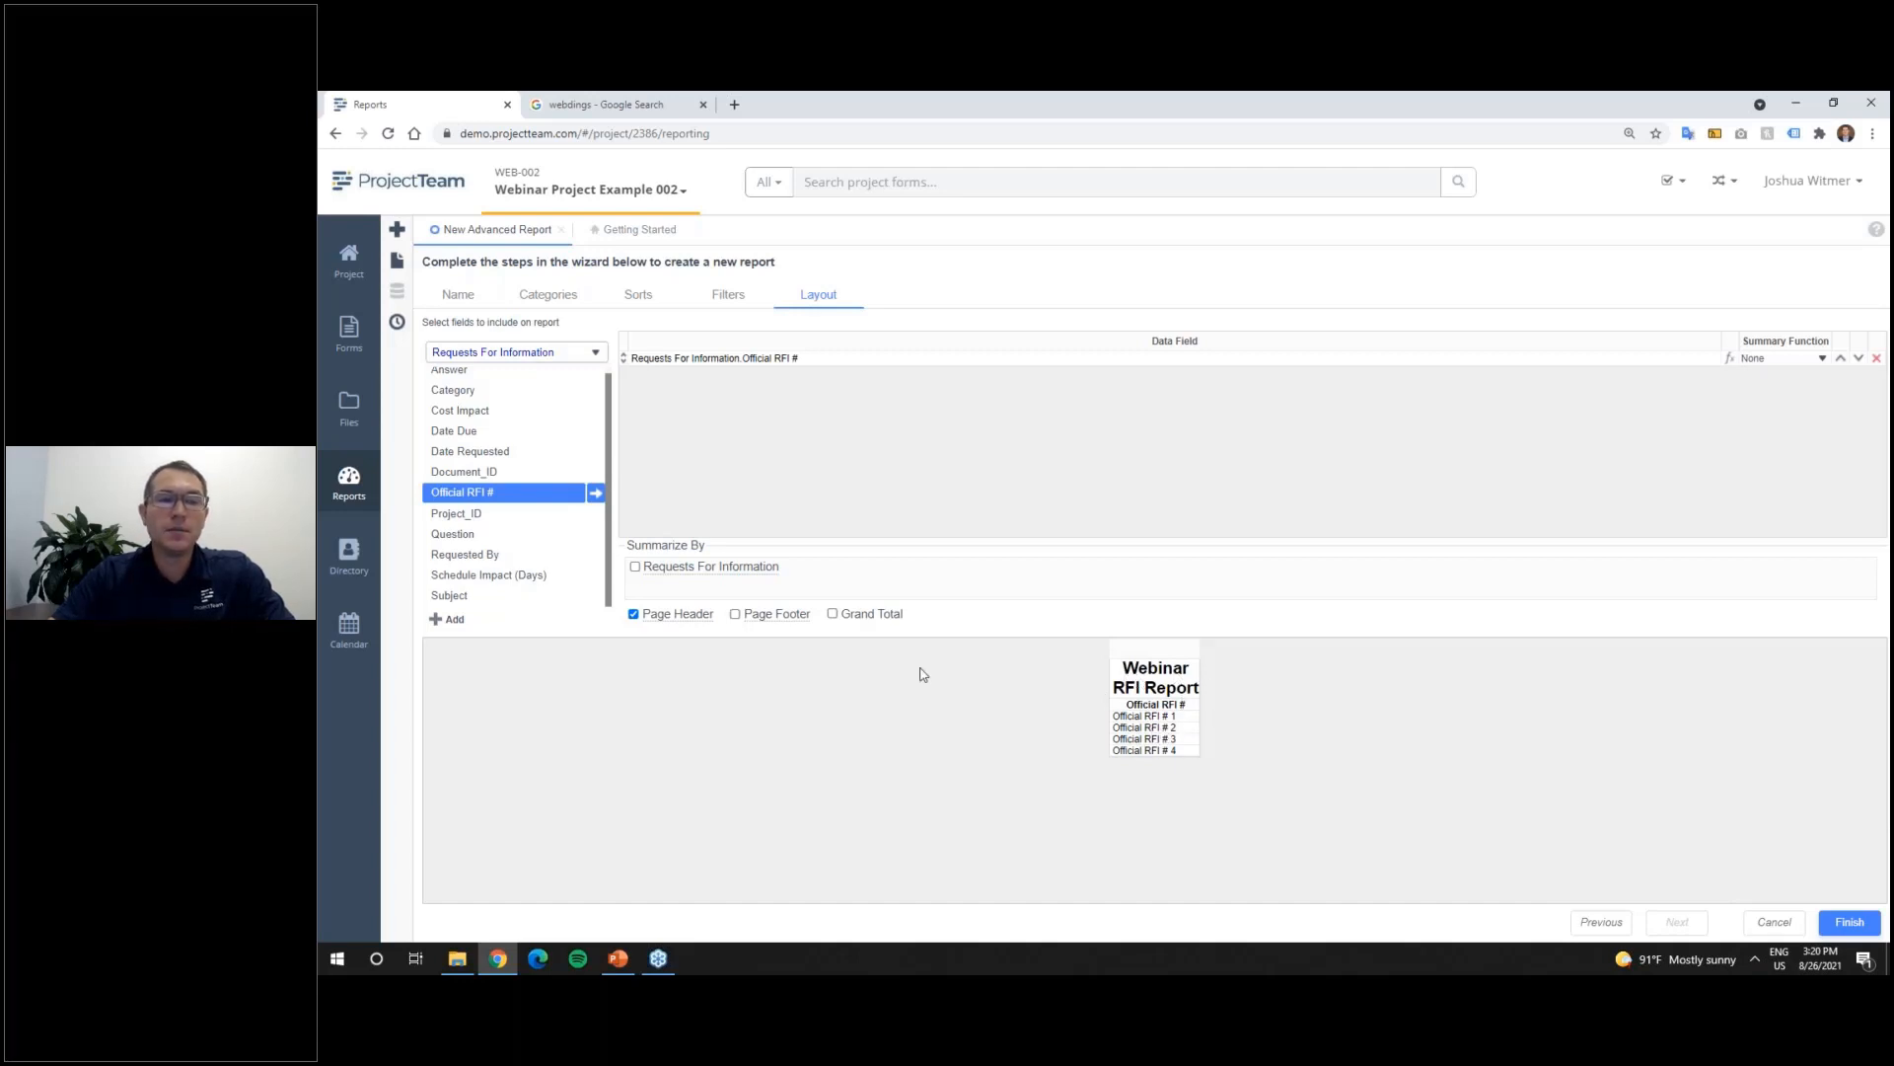
{"action": "scroll", "coordinate": [532, 515], "scroll_direction": "up", "scroll_amount": 1}
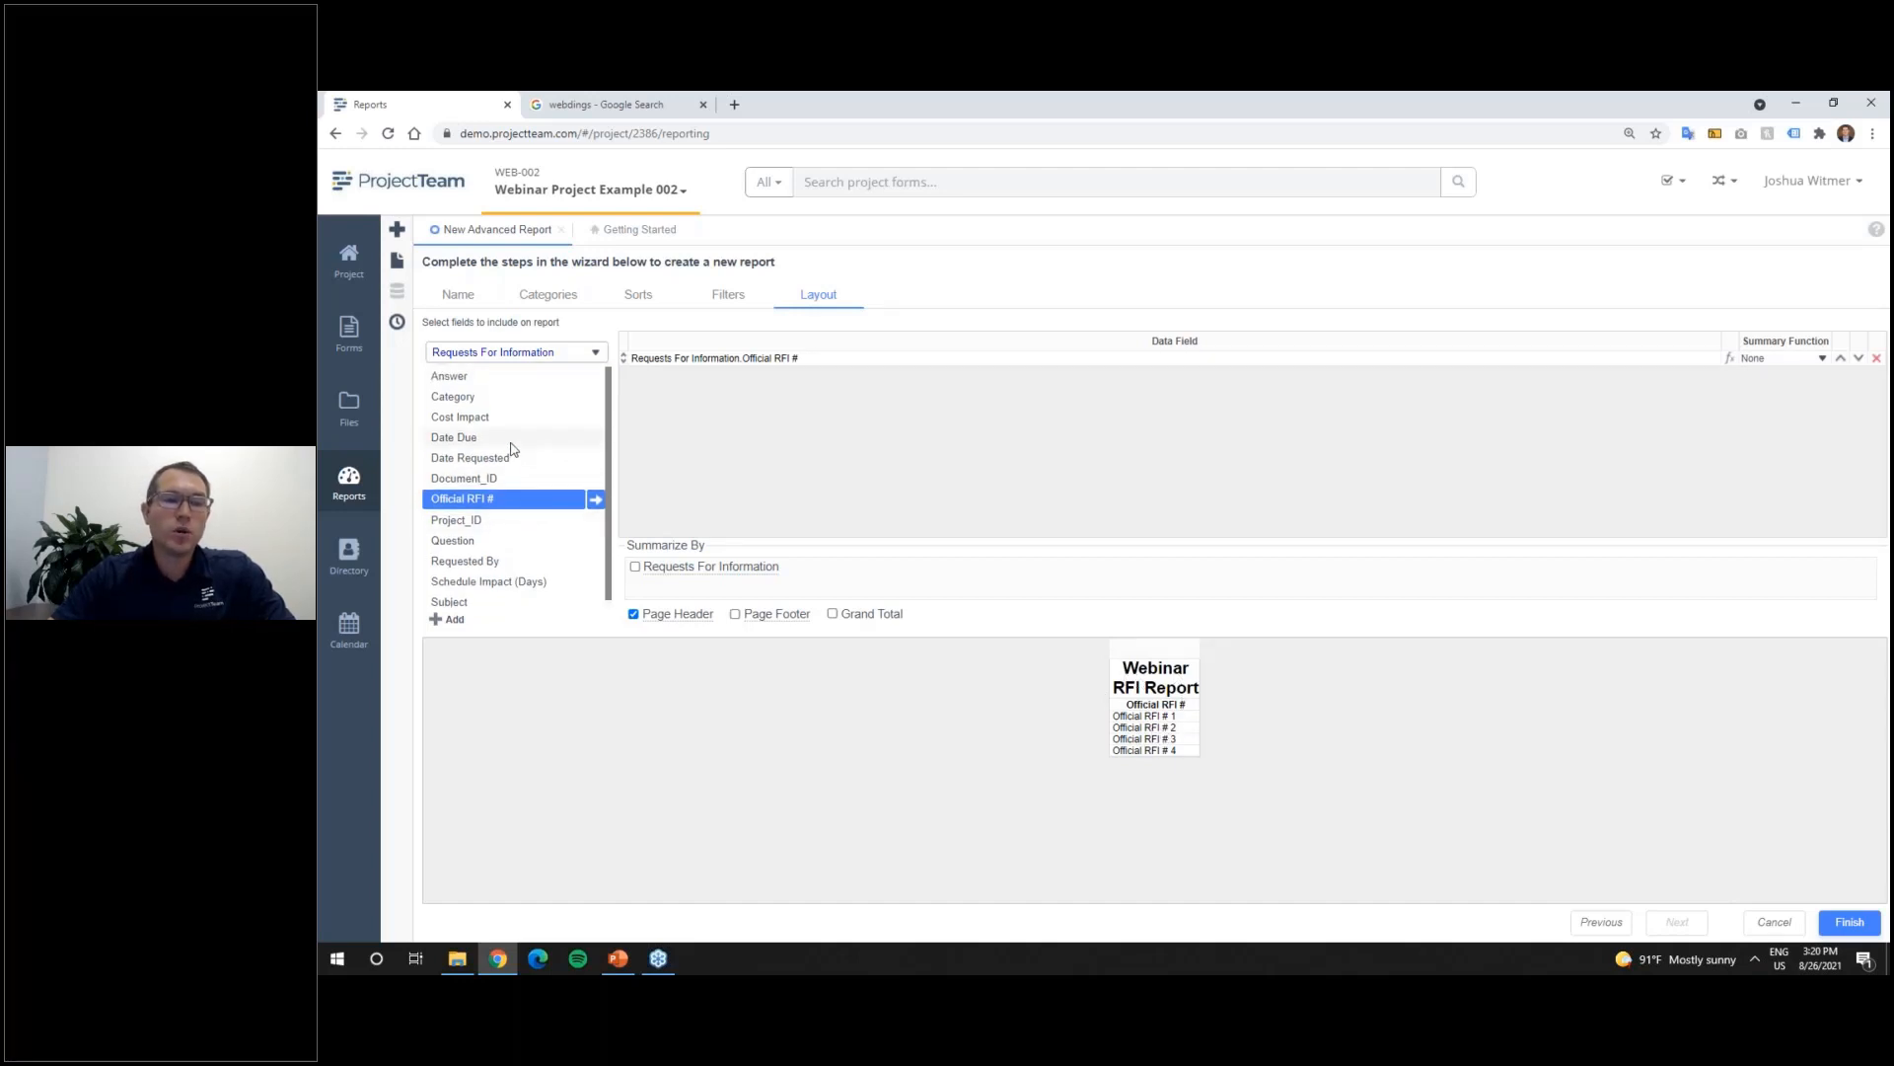
{"action": "left_click_drag", "start_coordinate": [464, 598], "coordinate": [762, 481]}
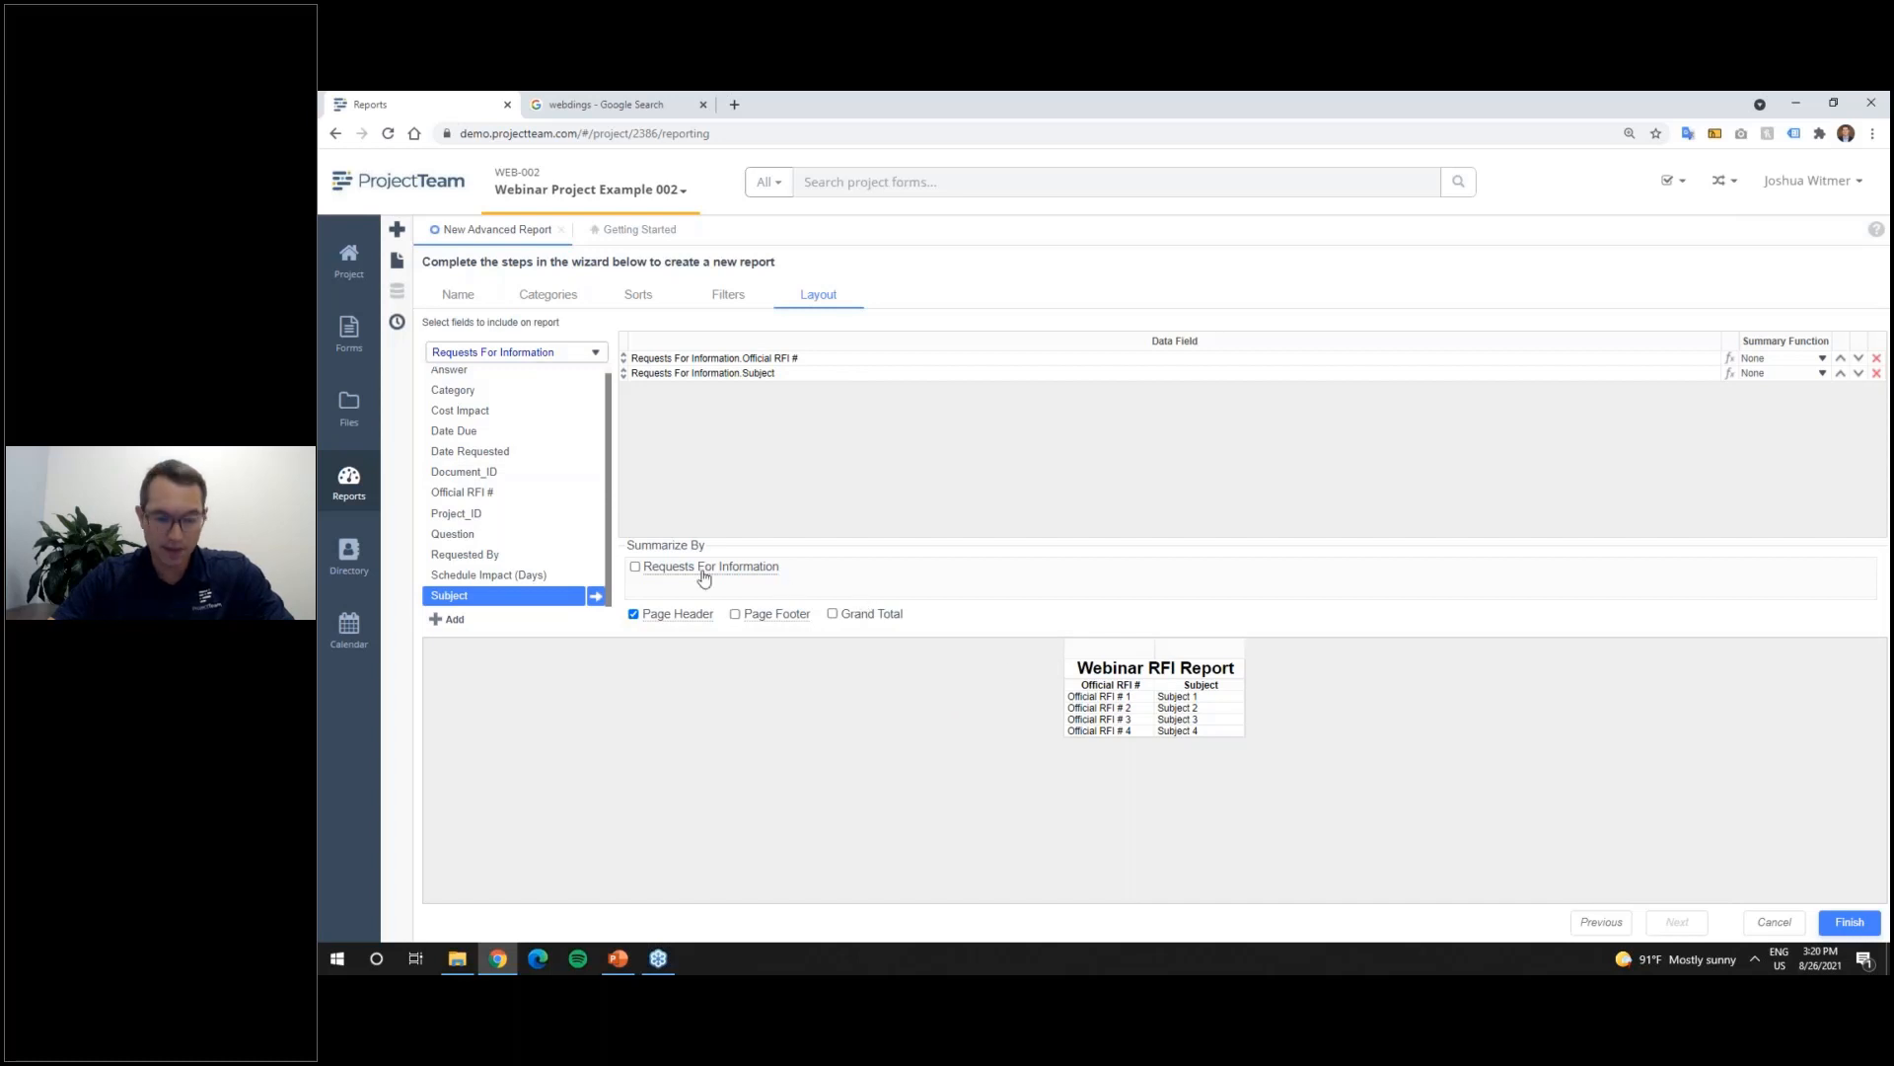
{"action": "double_click", "coordinate": [493, 554]}
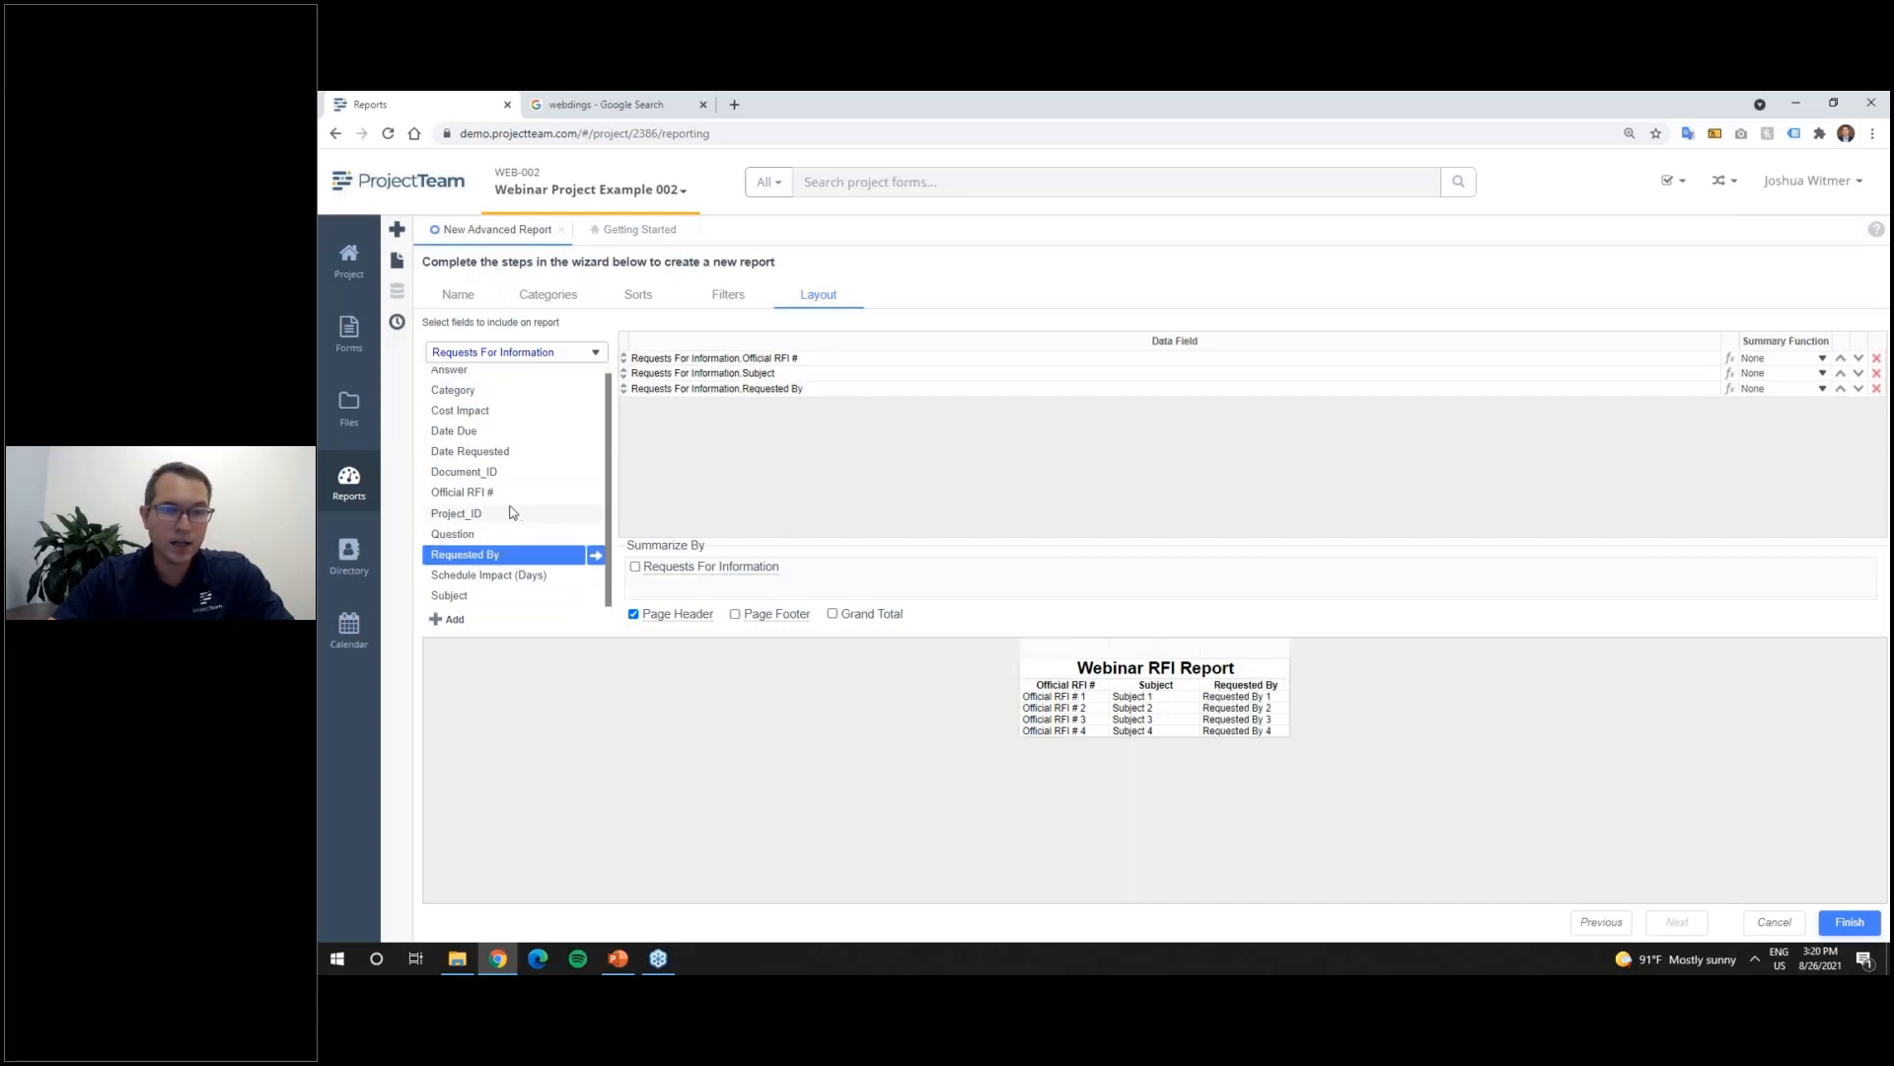
{"action": "double_click", "coordinate": [498, 451]}
{"action": "double_click", "coordinate": [483, 432]}
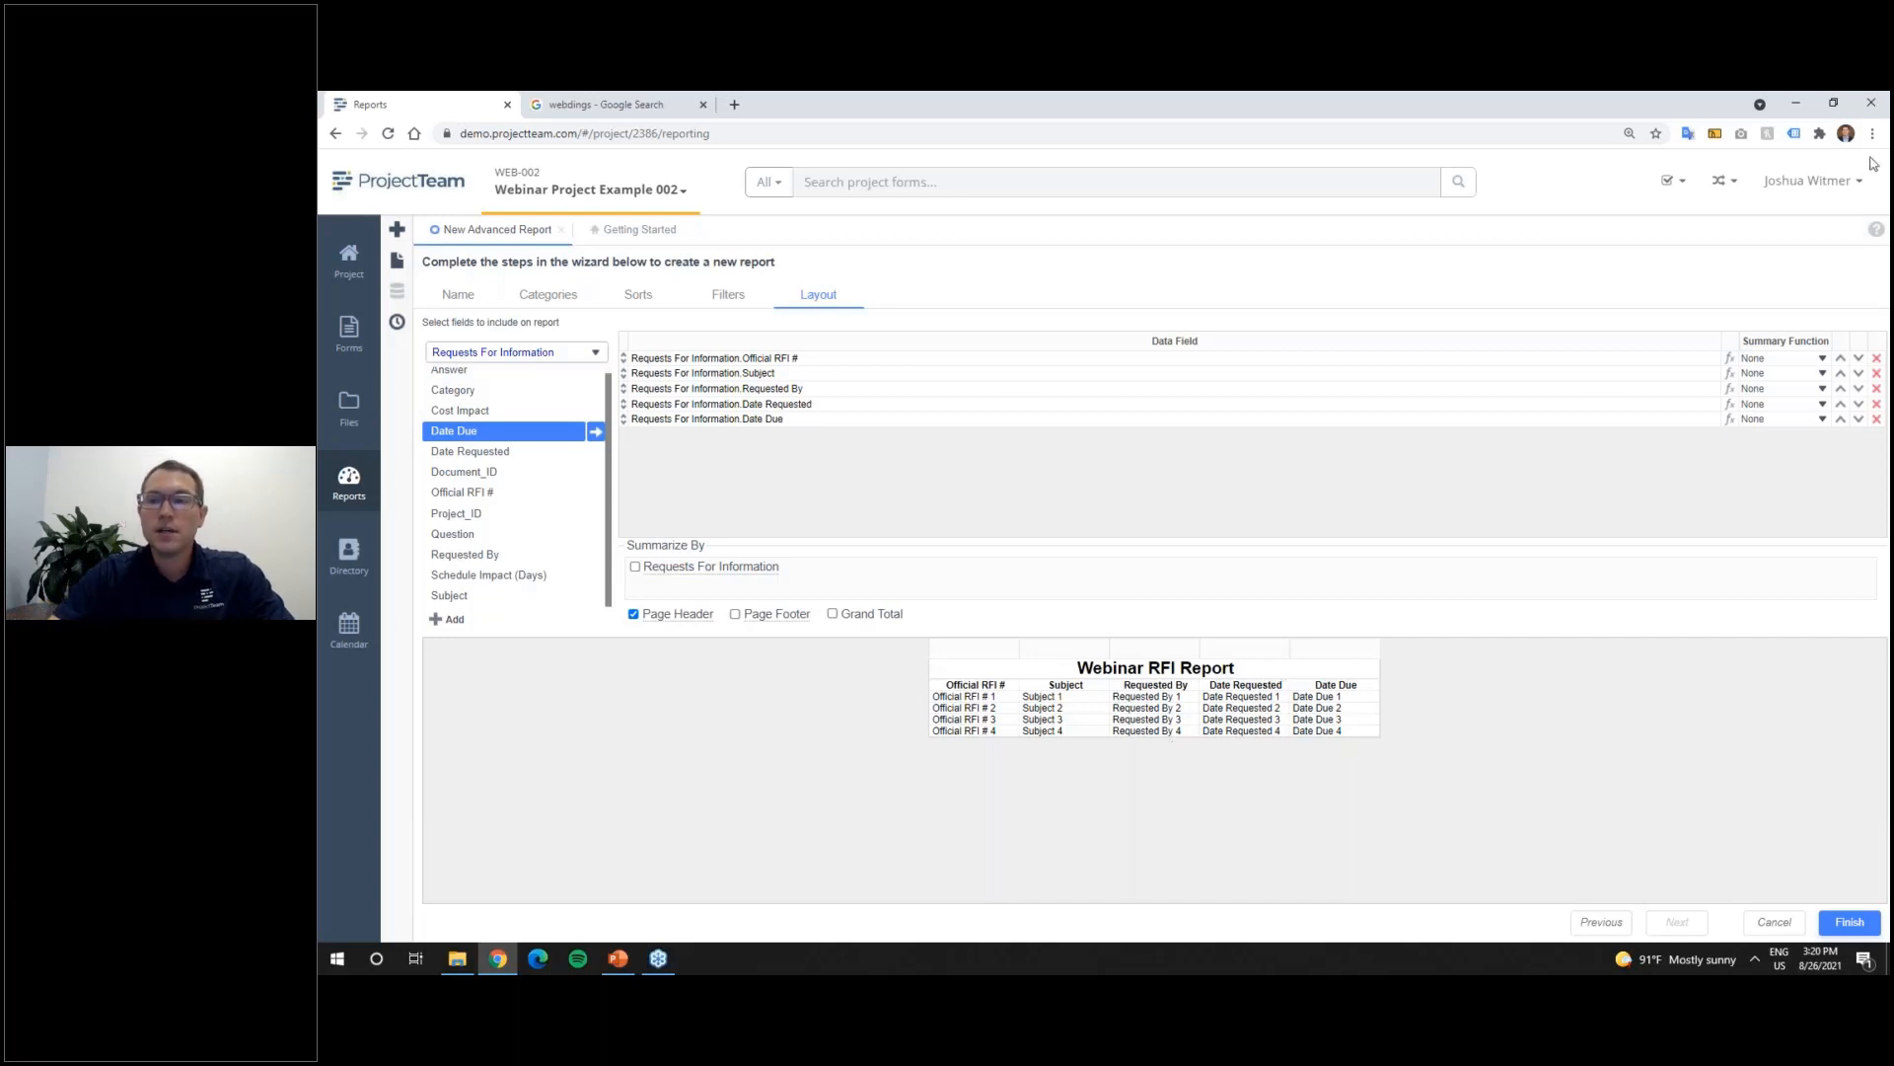
Step: Remove all five data fields from the report layout
{"action": "left_click", "coordinate": [1448, 116]}
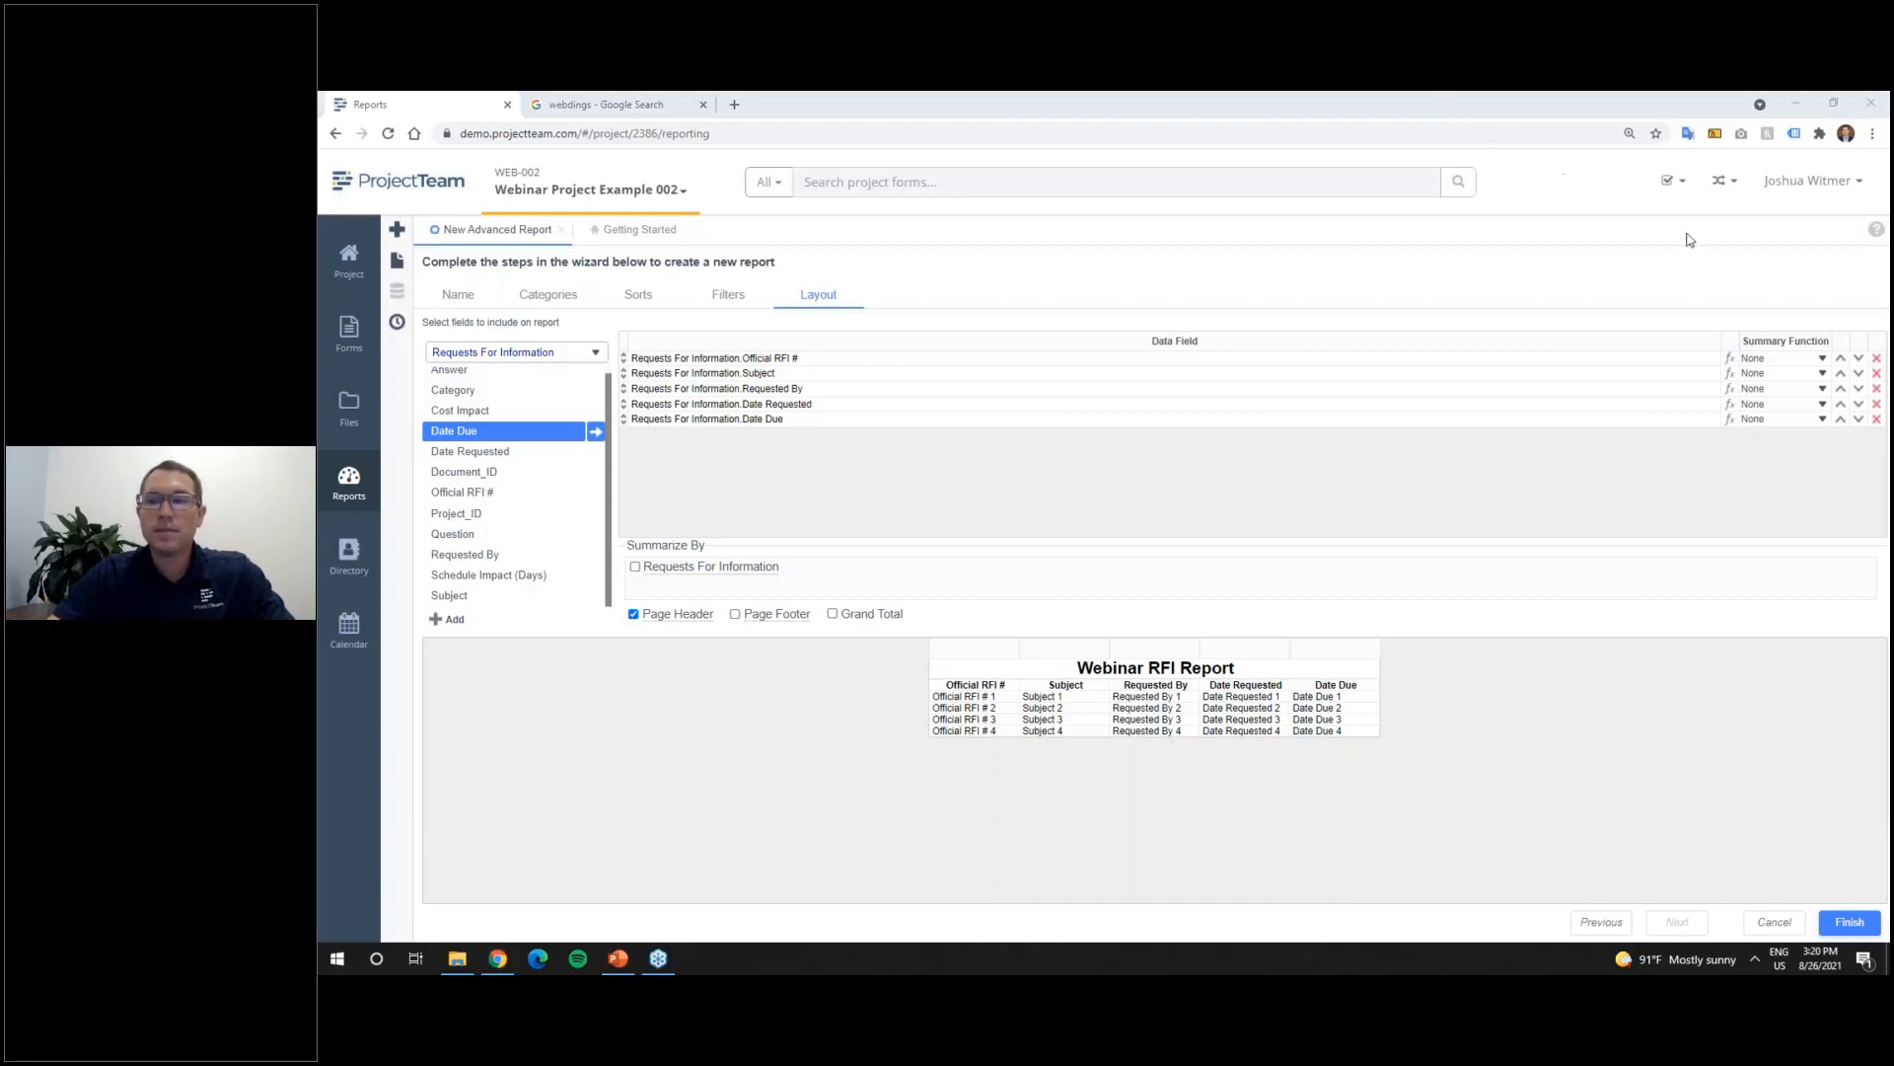
{"action": "left_click", "coordinate": [1877, 358]}
{"action": "left_click", "coordinate": [1876, 358]}
{"action": "left_click", "coordinate": [1876, 359]}
{"action": "left_click", "coordinate": [1877, 359]}
{"action": "left_click", "coordinate": [1877, 358]}
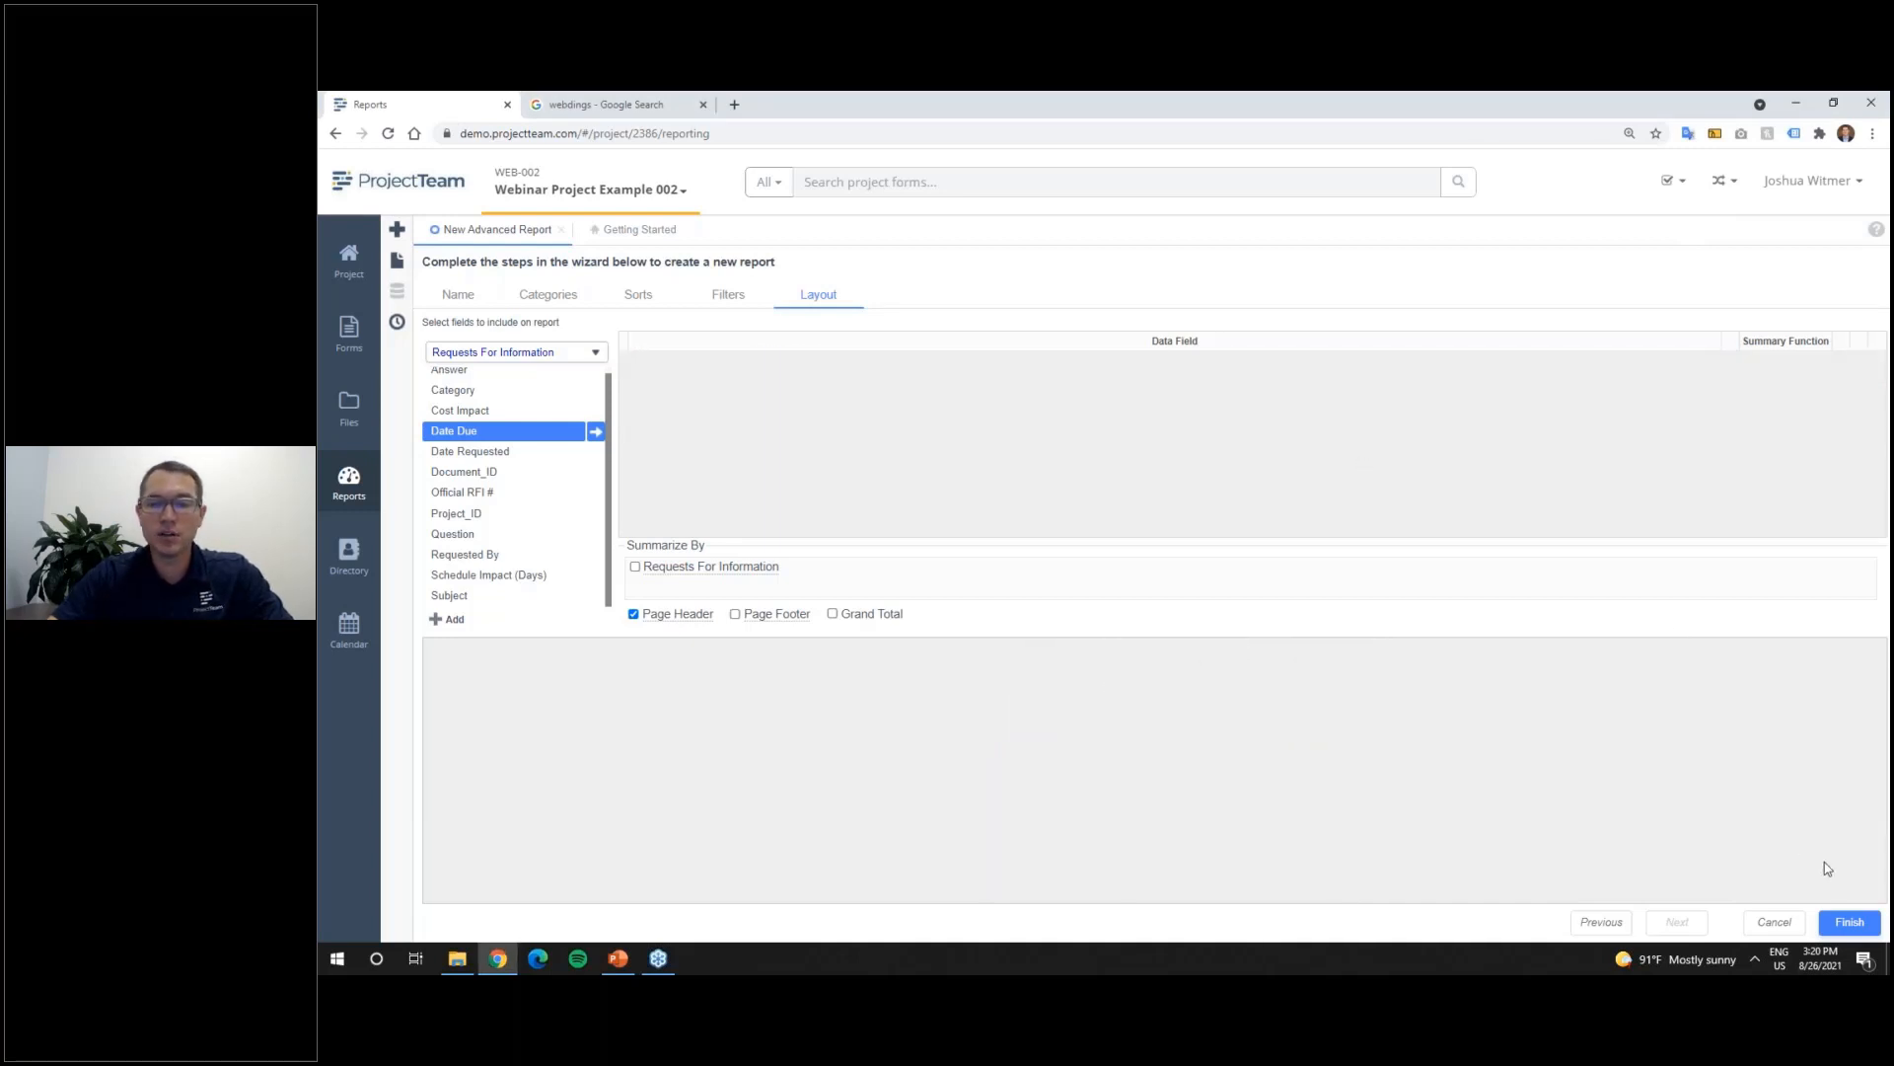
Step: Finish the report wizard and hide the field list in the report designer
{"action": "left_click", "coordinate": [1849, 922]}
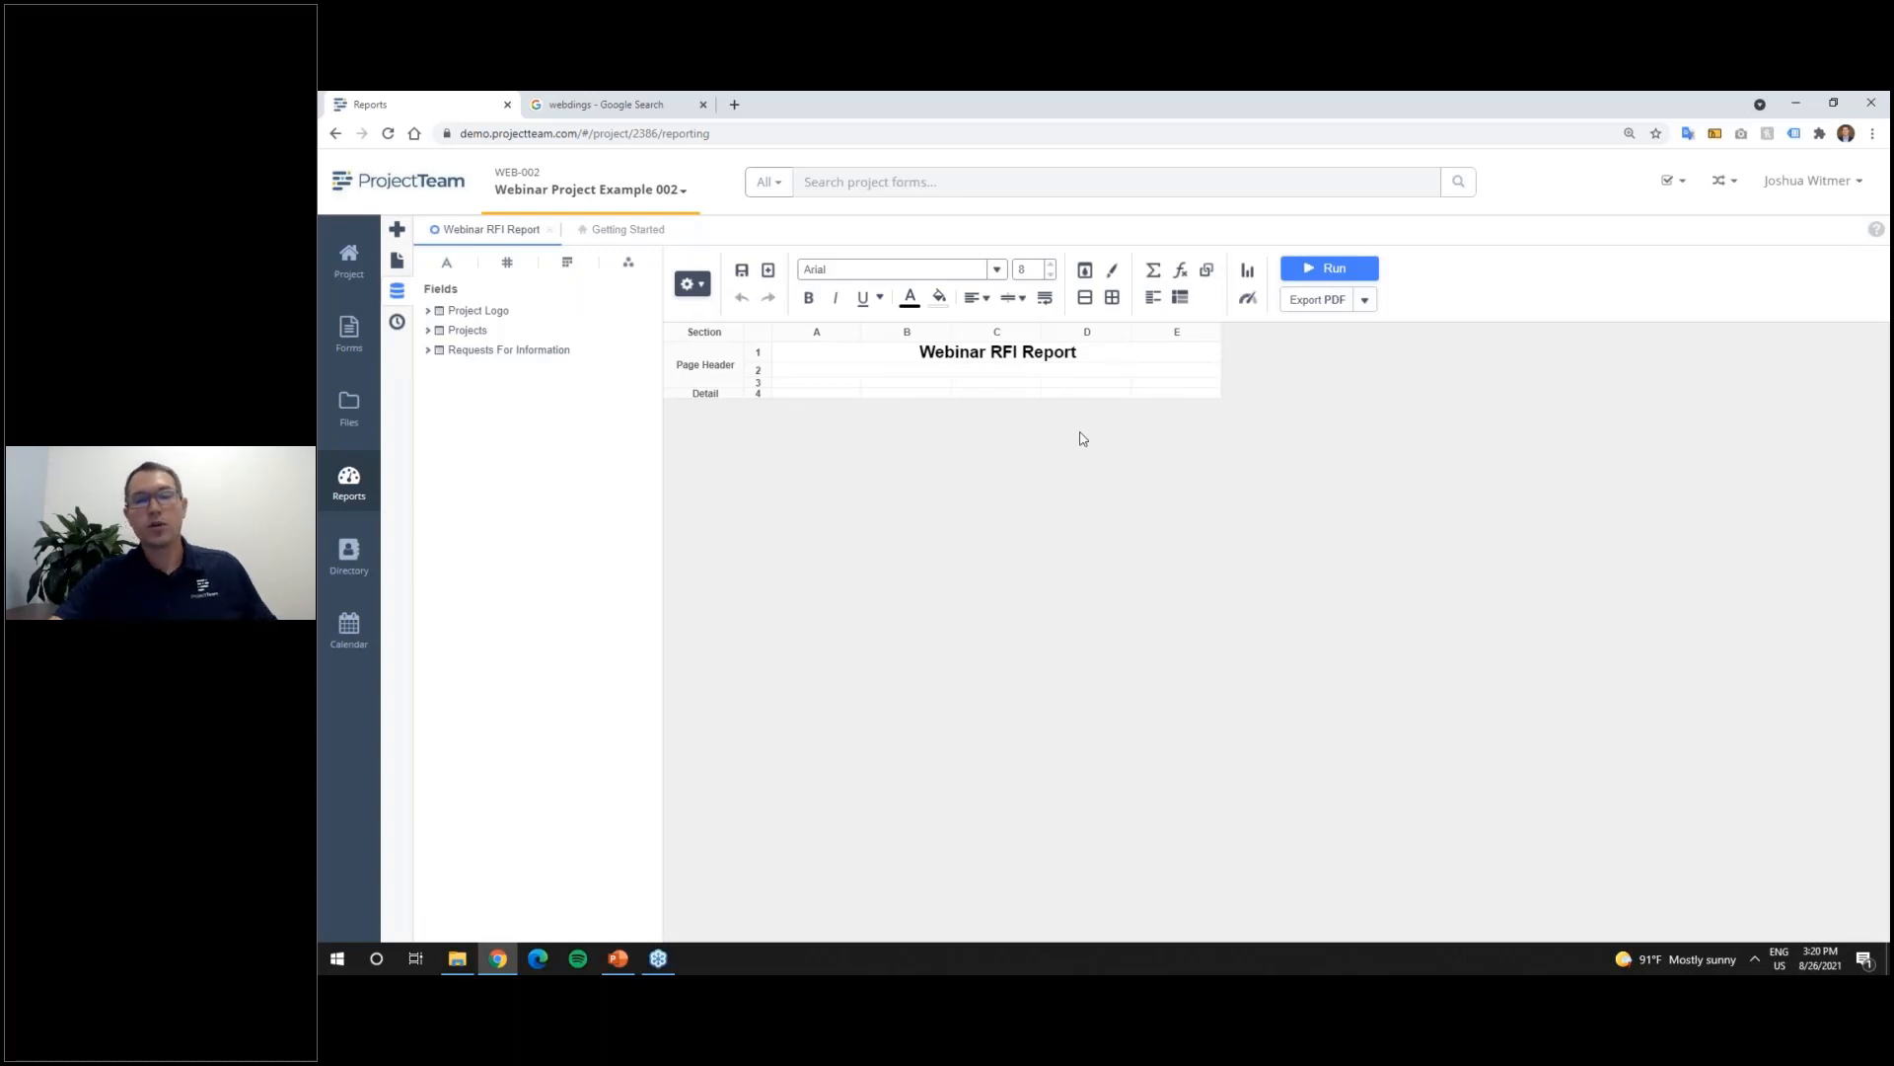
{"action": "mouse_move", "coordinate": [1194, 345]}
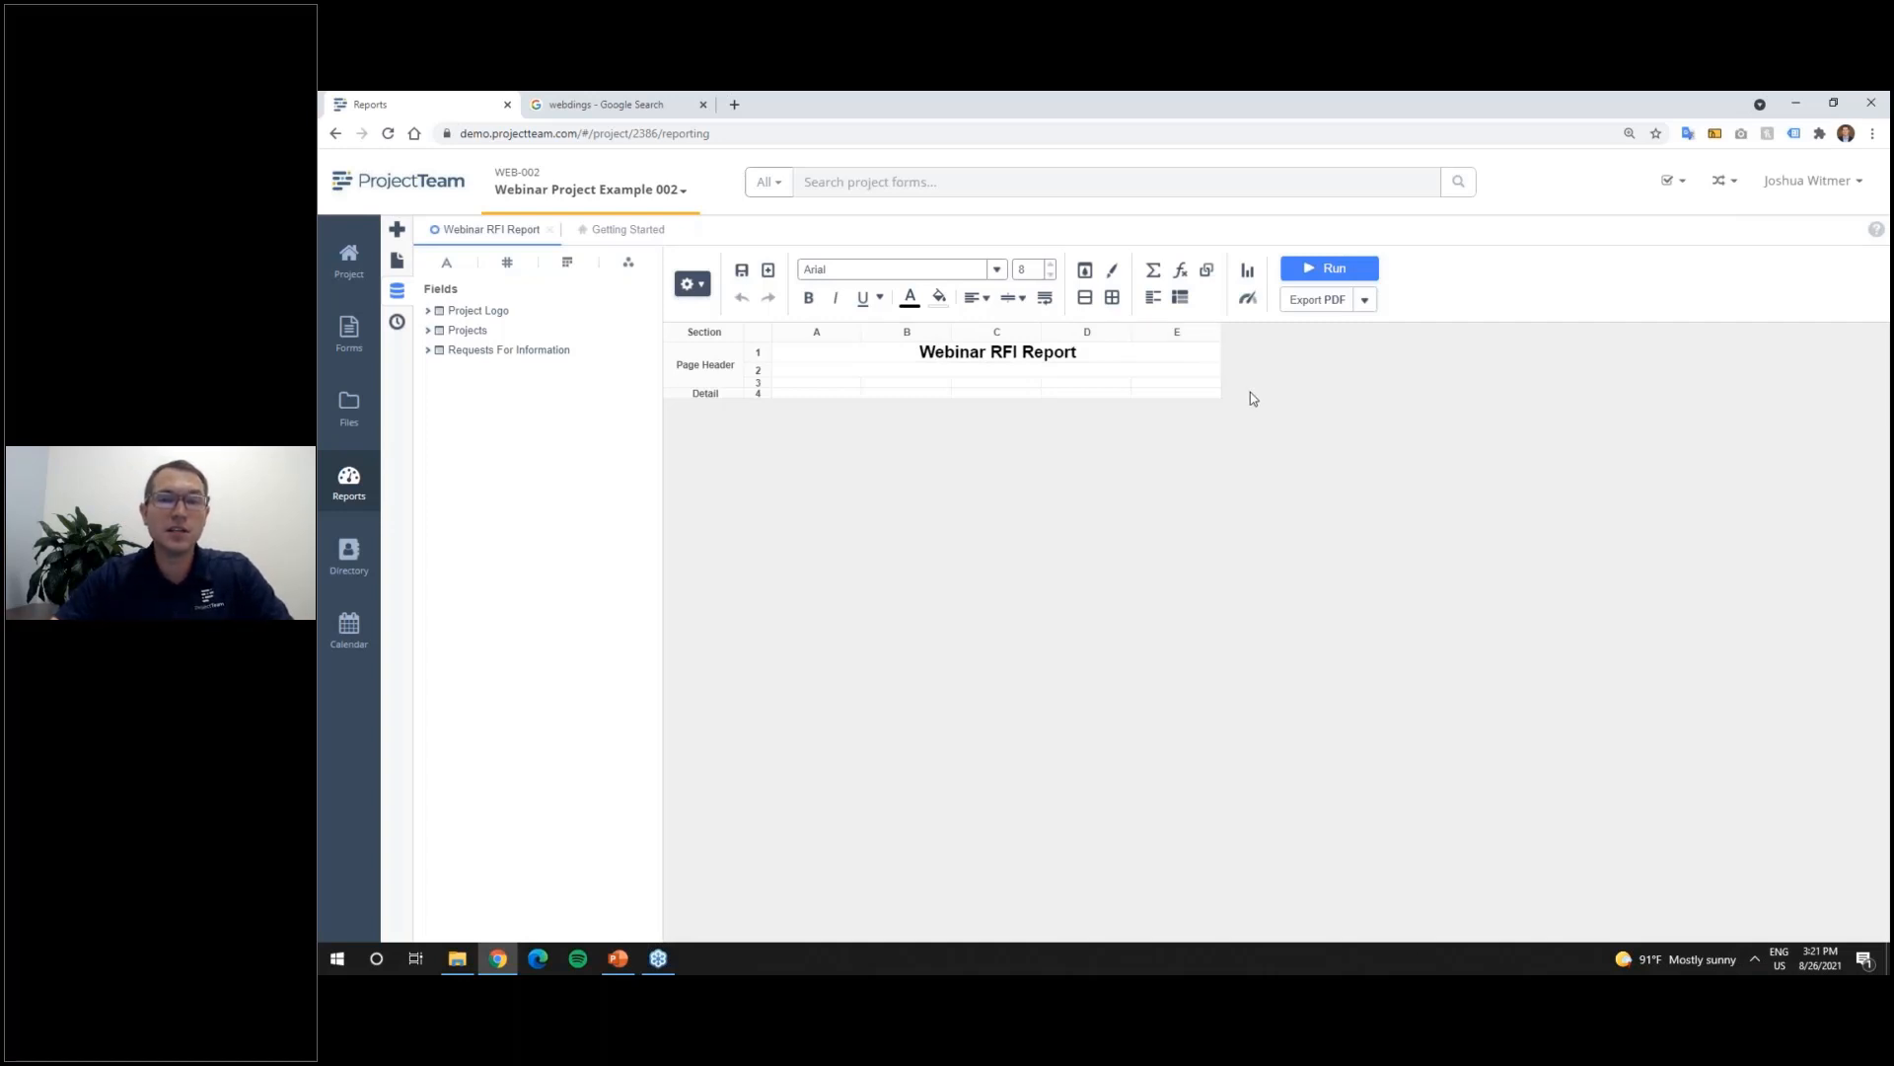
{"action": "left_click", "coordinate": [1117, 359]}
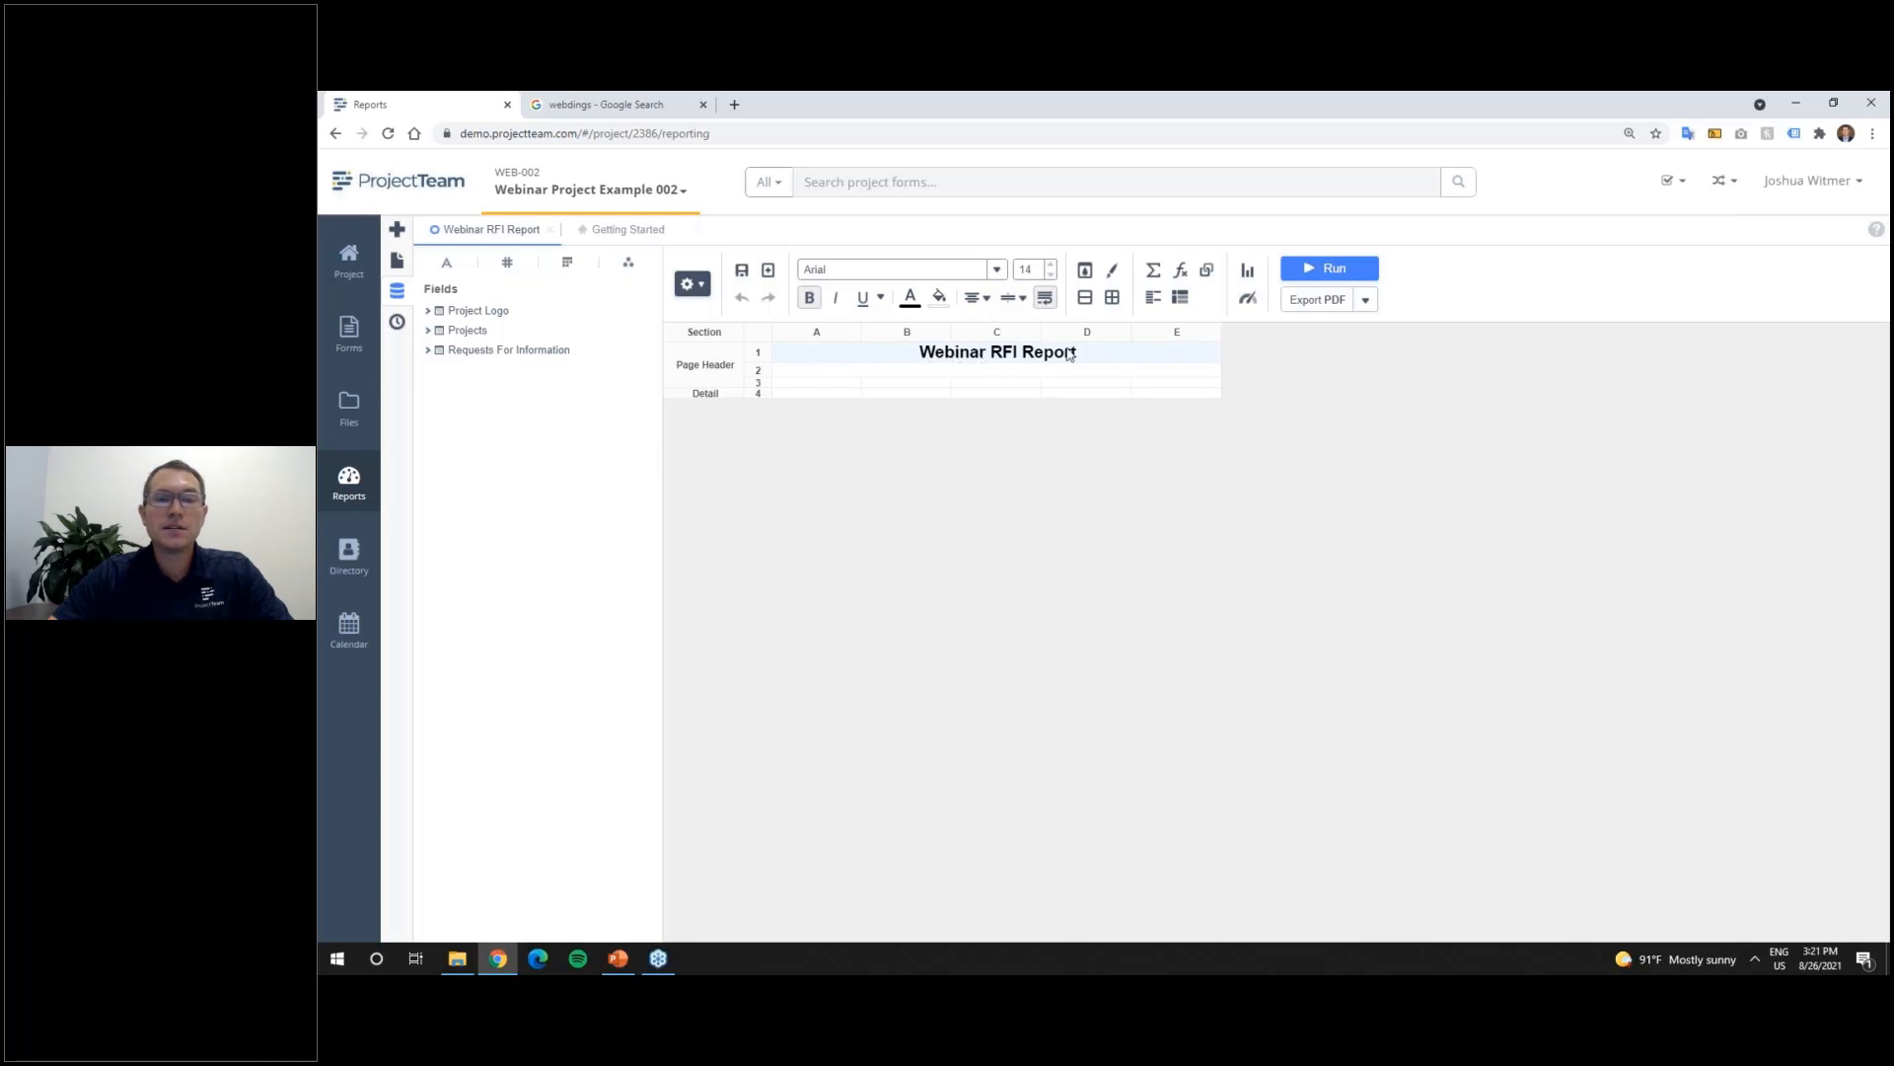
{"action": "key", "text": "ctrl+plus"}
{"action": "key", "text": "ctrl+plus"}
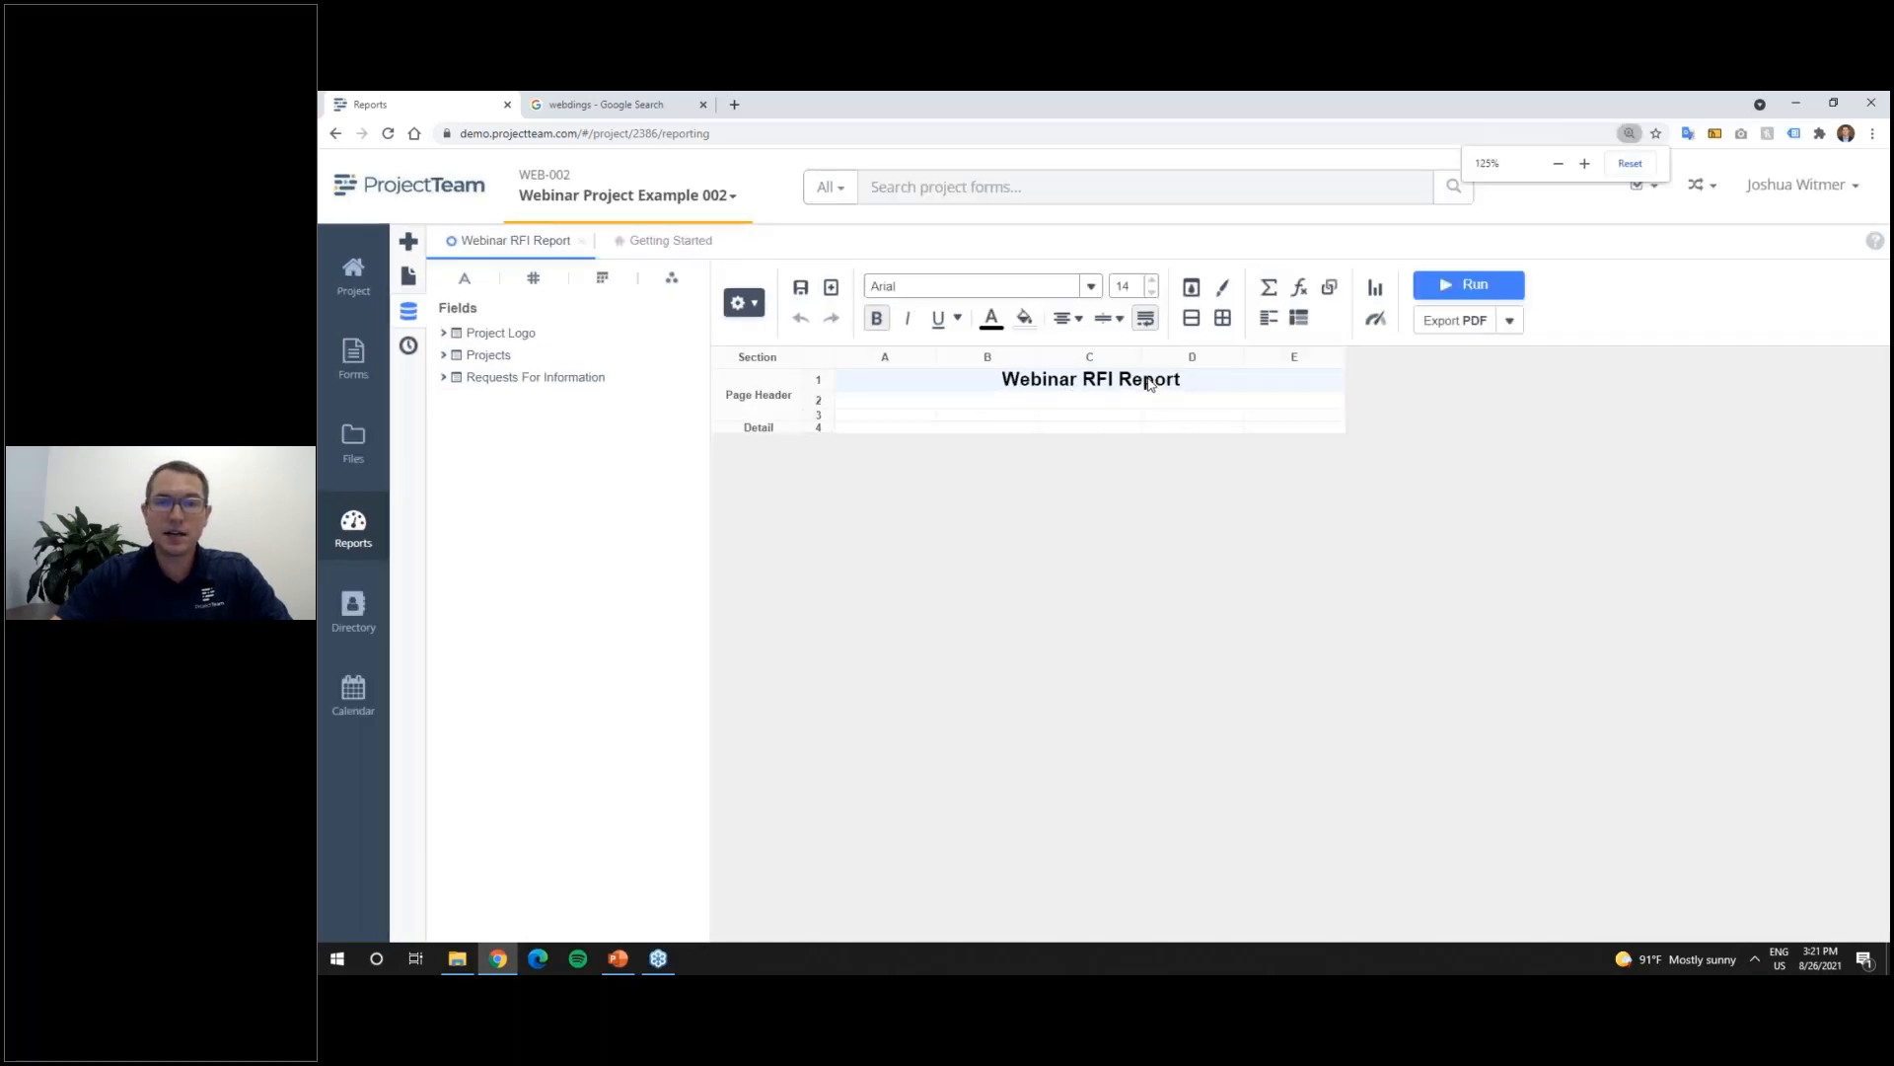
{"action": "left_click", "coordinate": [409, 312]}
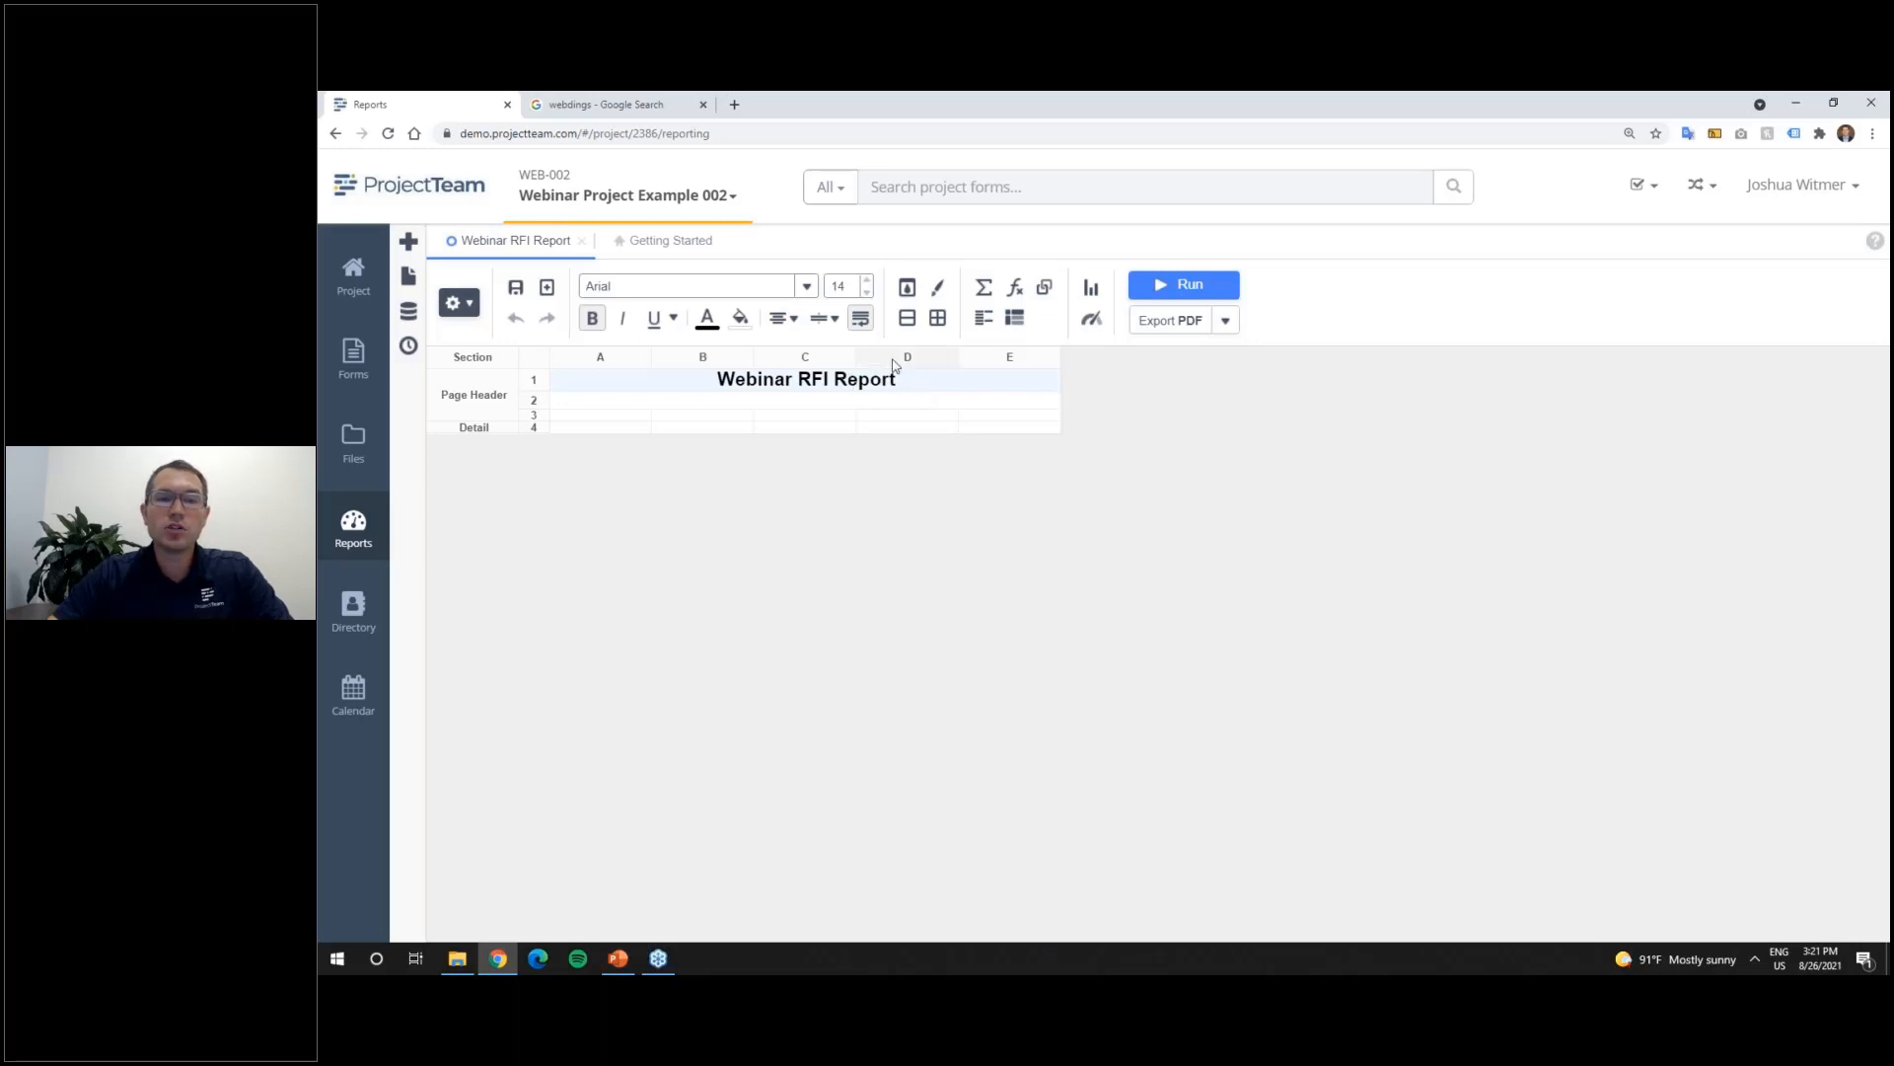
Step: Delete the default title from the page header and split the merged cells in rows 1 and 2
{"action": "left_click", "coordinate": [938, 316]}
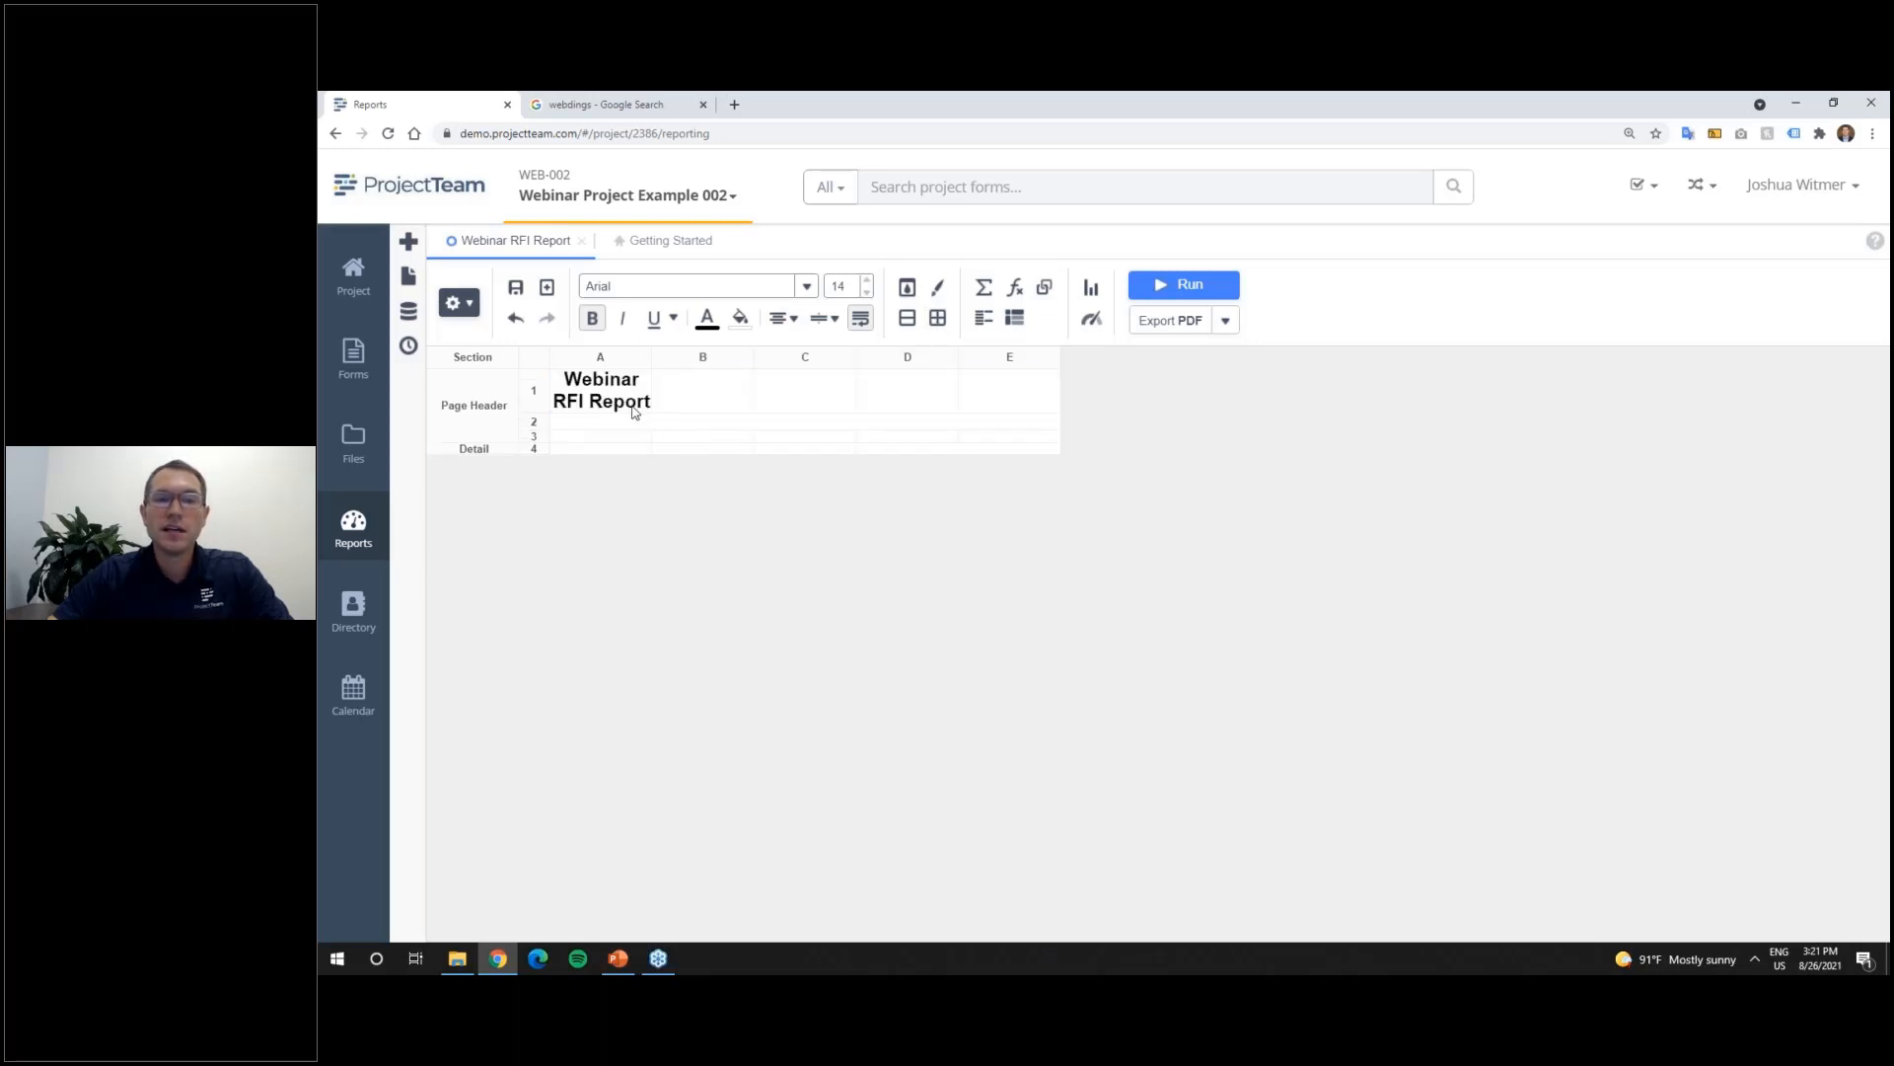
{"action": "key", "text": "Delete"}
{"action": "left_click", "coordinate": [960, 387]}
{"action": "left_click", "coordinate": [937, 317]}
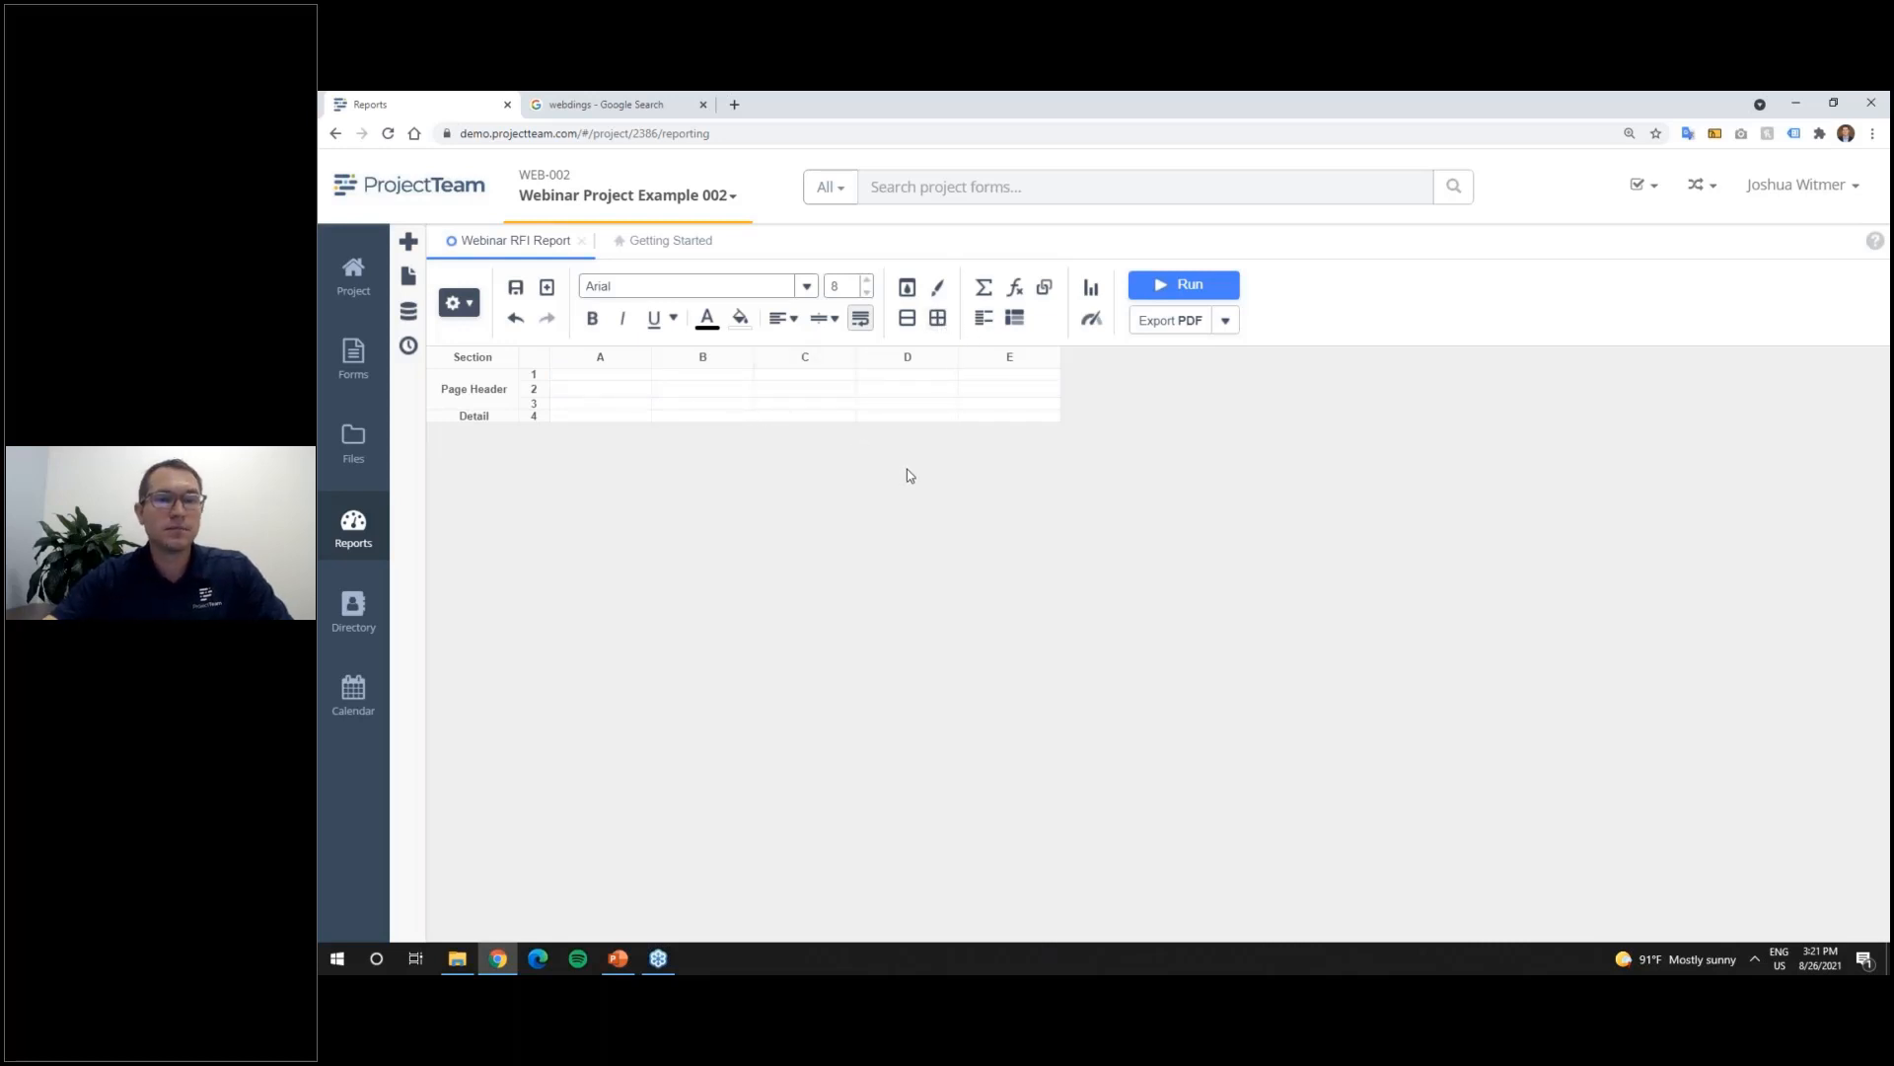
Step: Review the report's sort settings without changing them and look through the available report options
{"action": "left_click", "coordinate": [463, 308]}
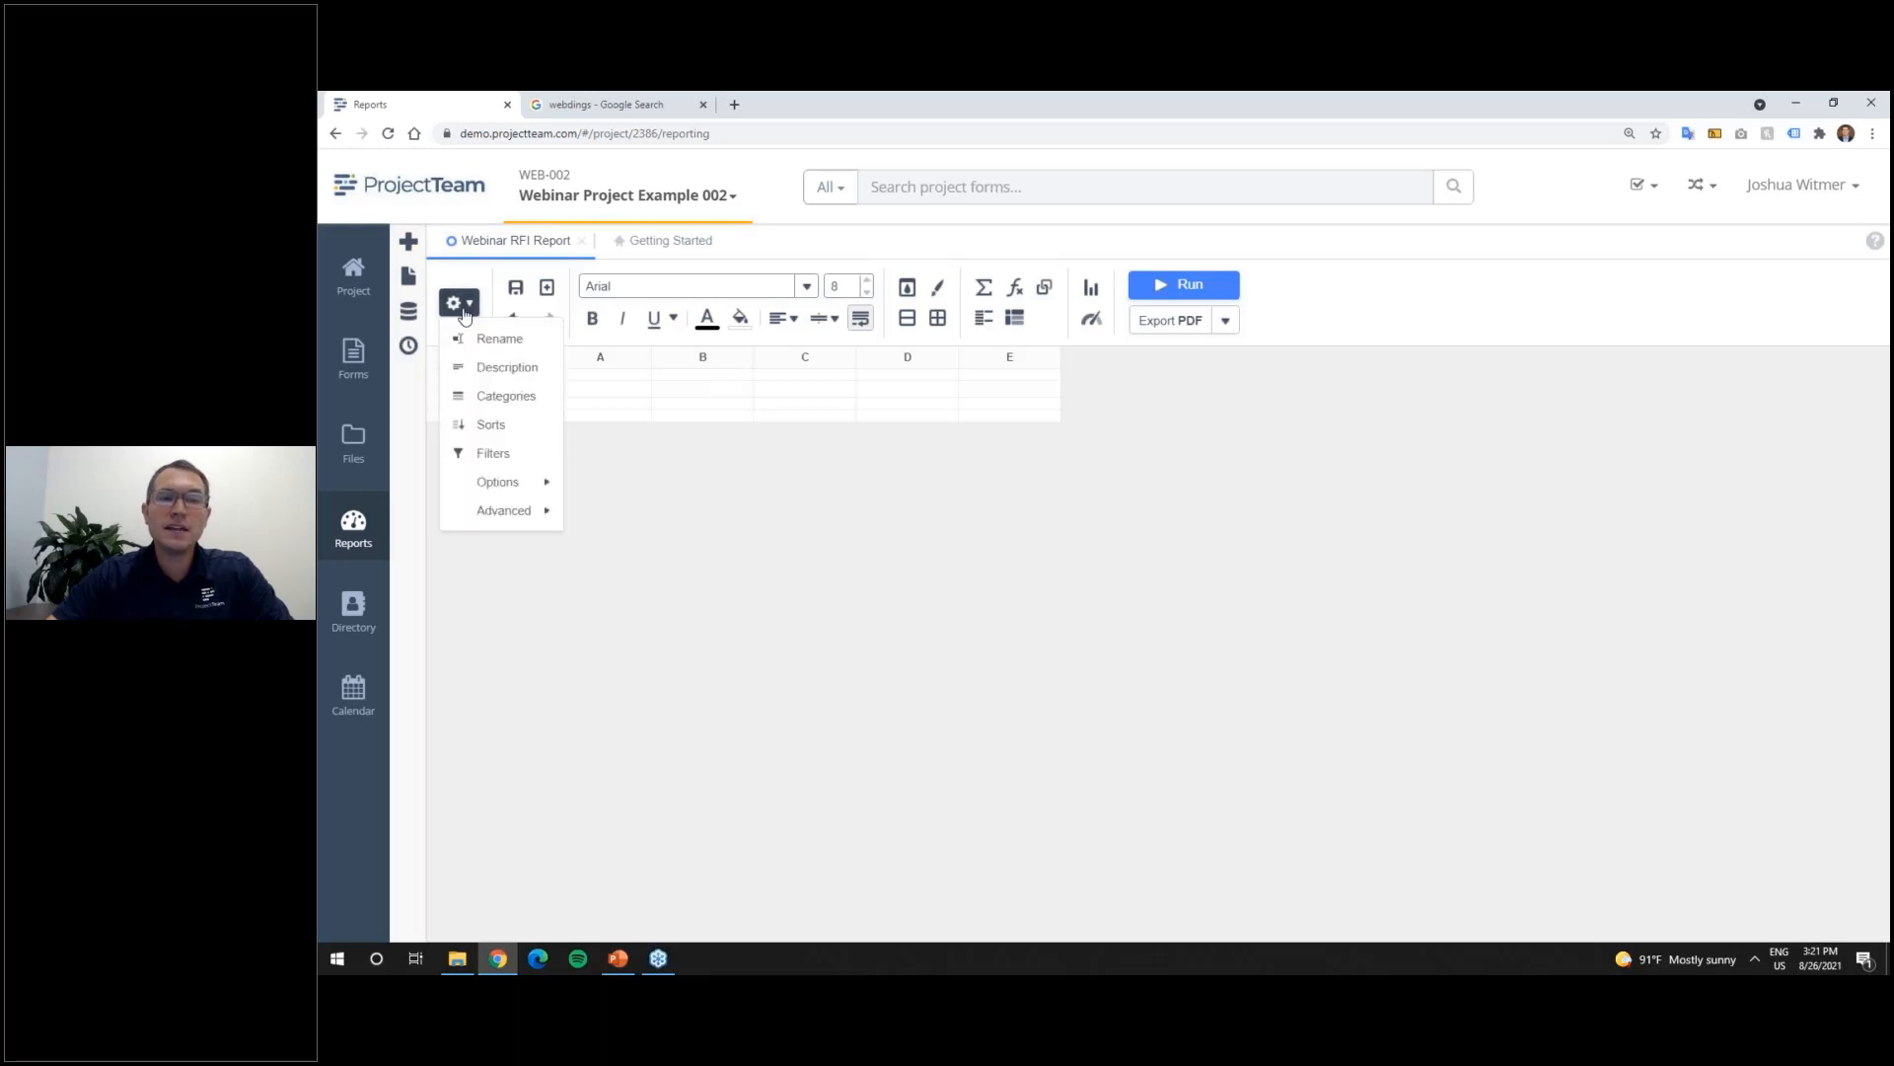
{"action": "left_click", "coordinate": [539, 424]}
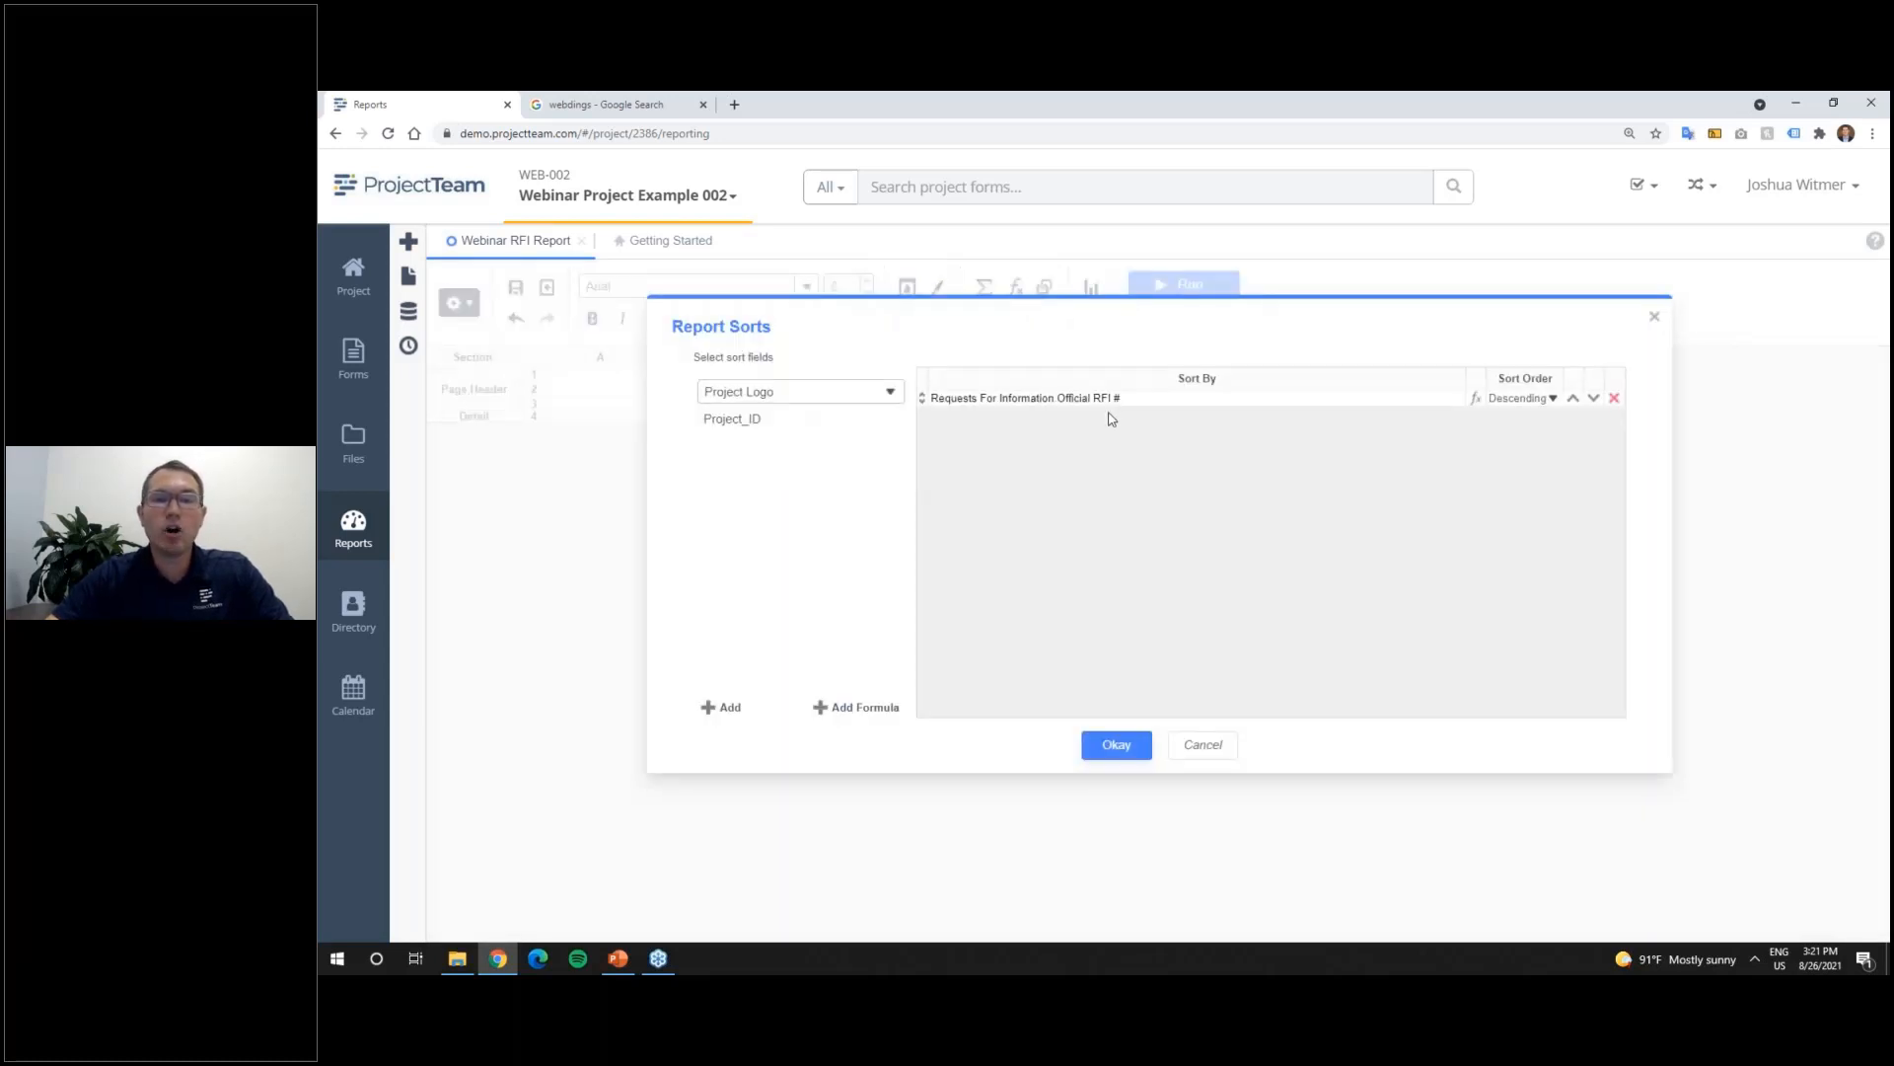
{"action": "left_click", "coordinate": [1655, 316]}
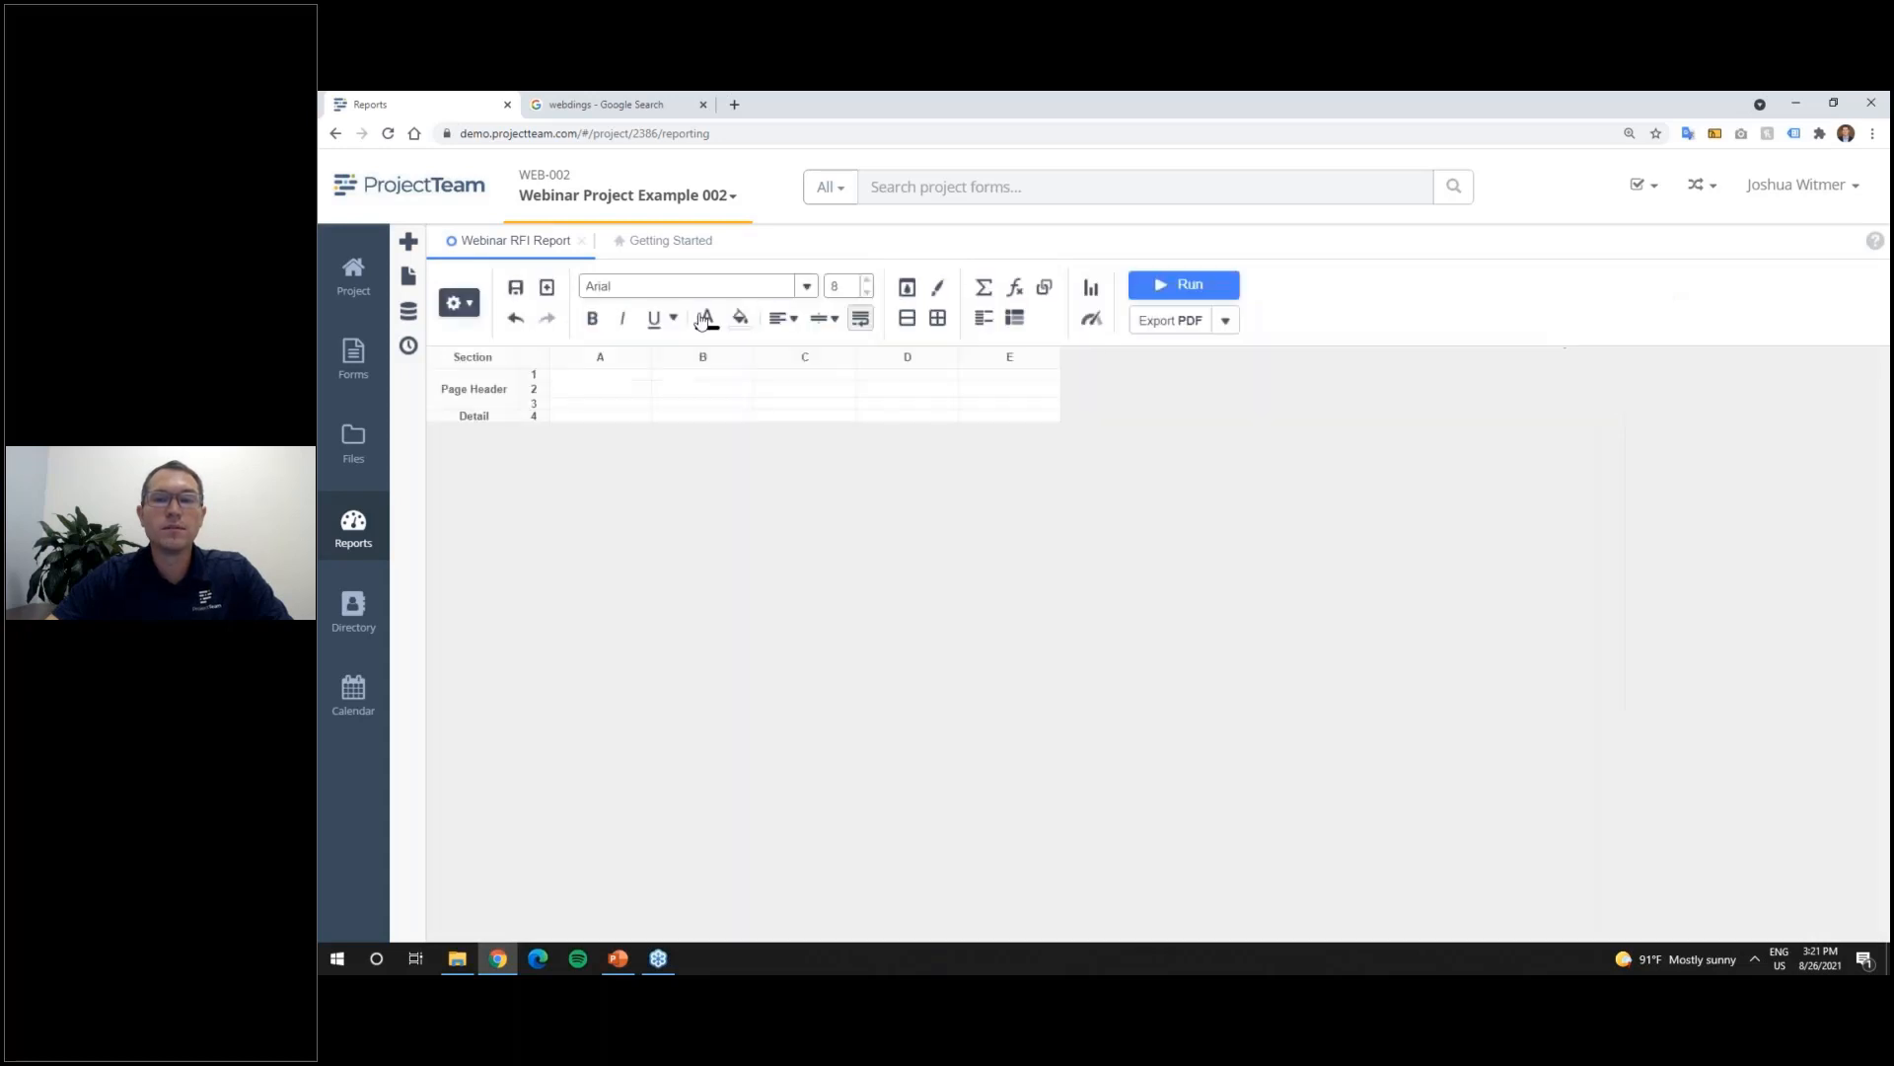
{"action": "left_click", "coordinate": [457, 303]}
{"action": "mouse_move", "coordinate": [518, 485]}
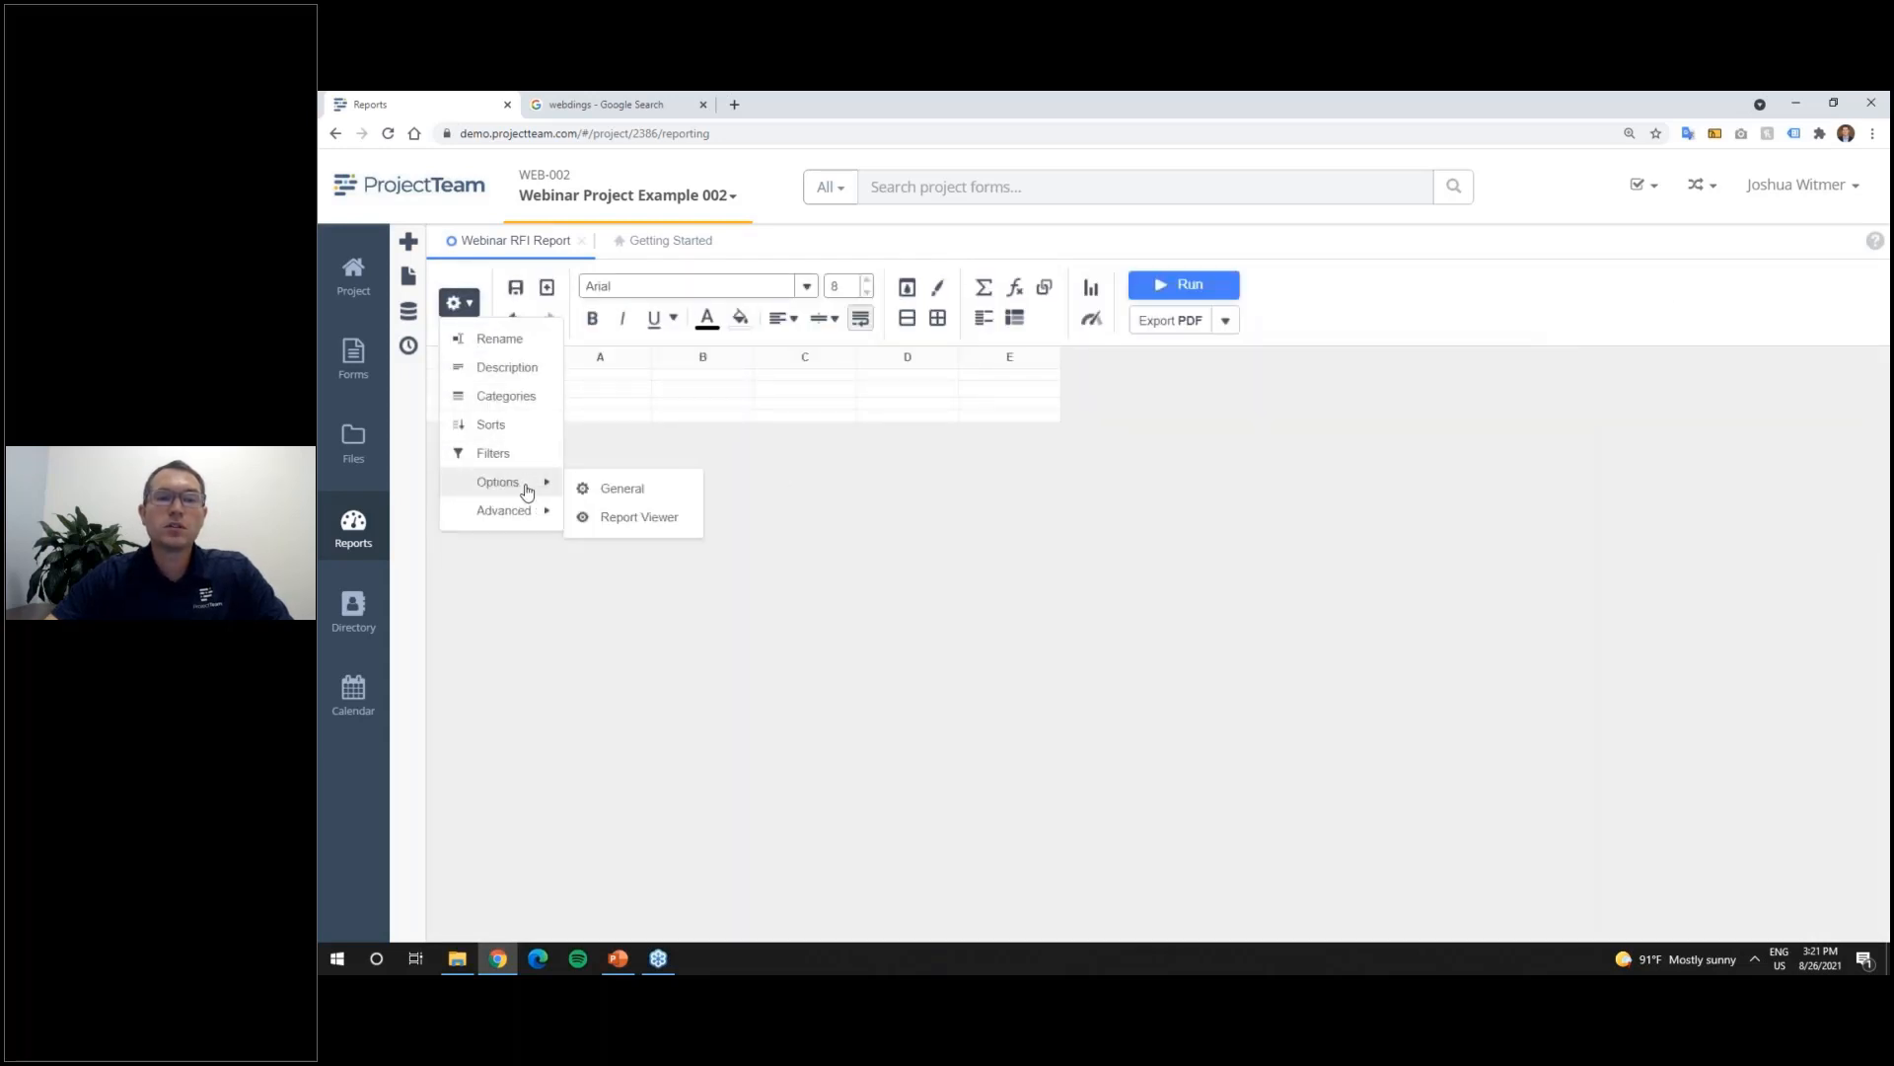
{"action": "left_click", "coordinate": [855, 473]}
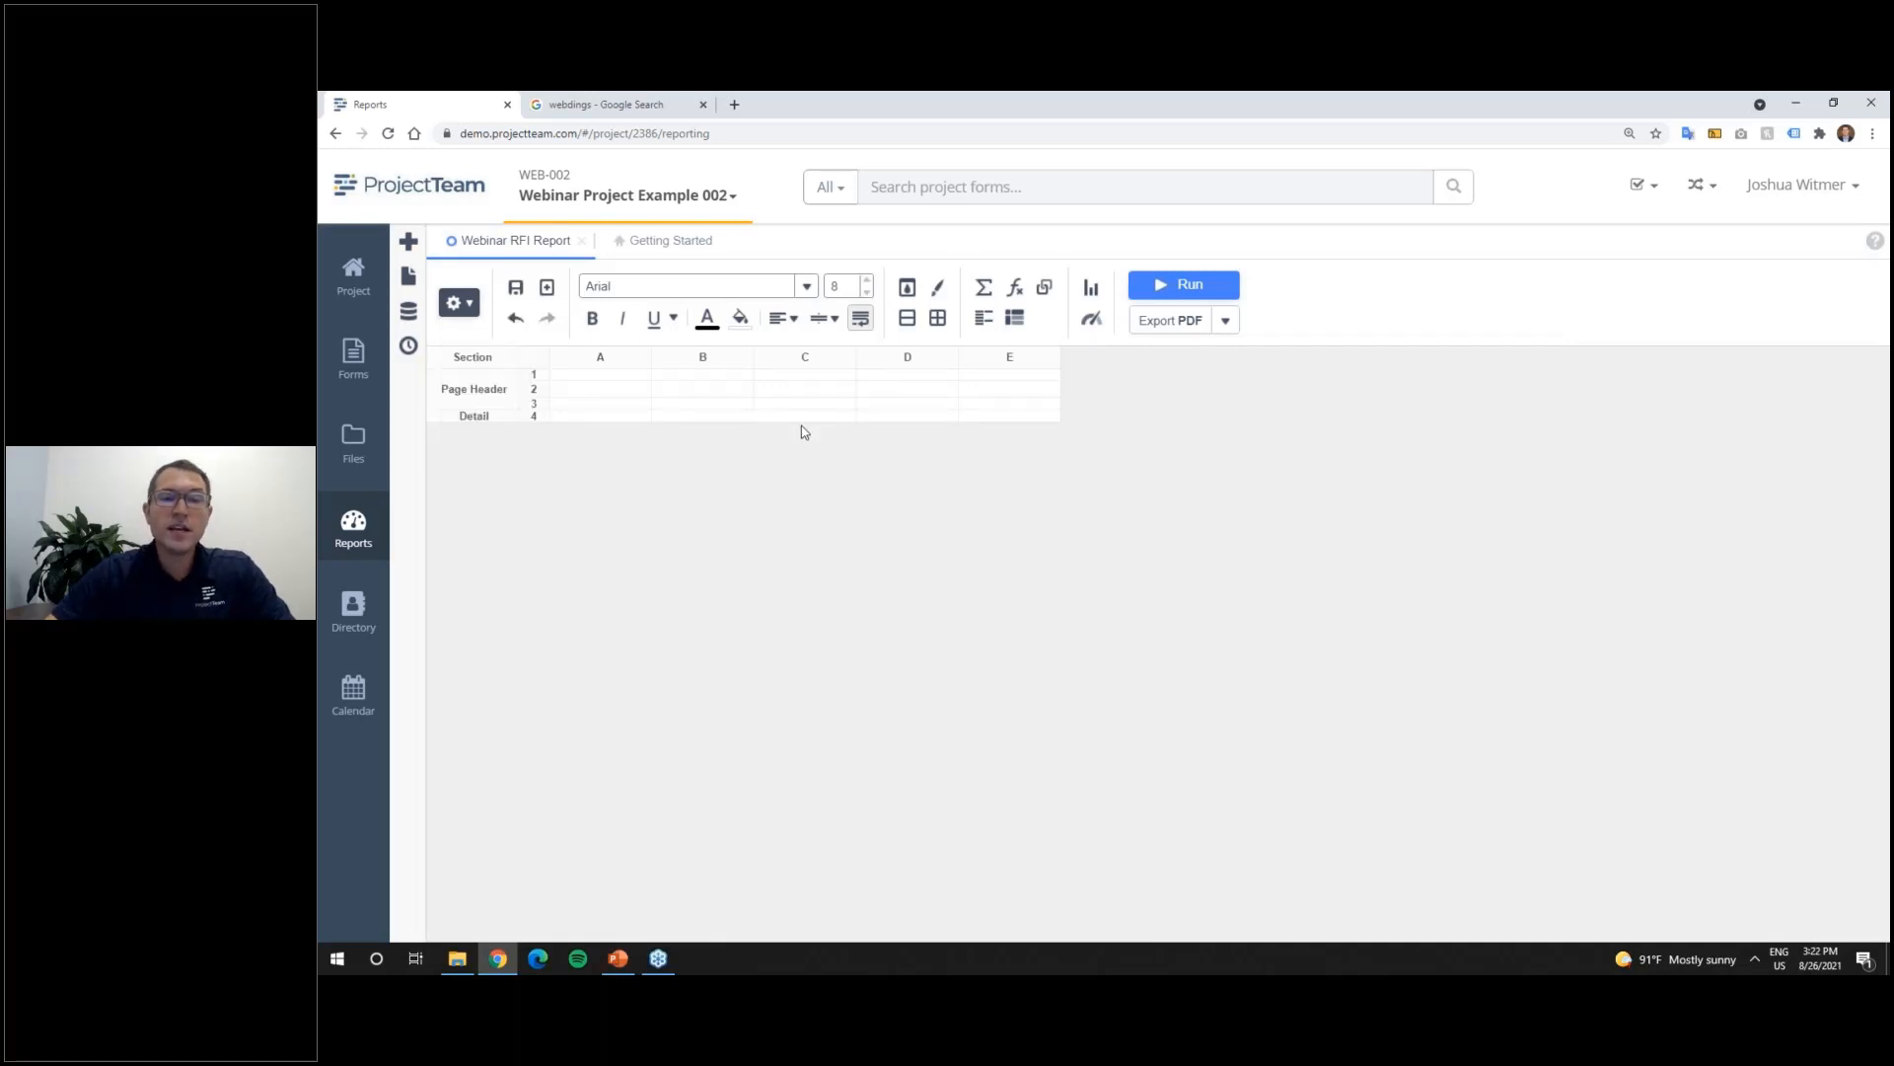
Step: Show the data fields and place the Requests For Information field Official RFI # in column A of the Detail row
{"action": "left_click", "coordinate": [412, 314]}
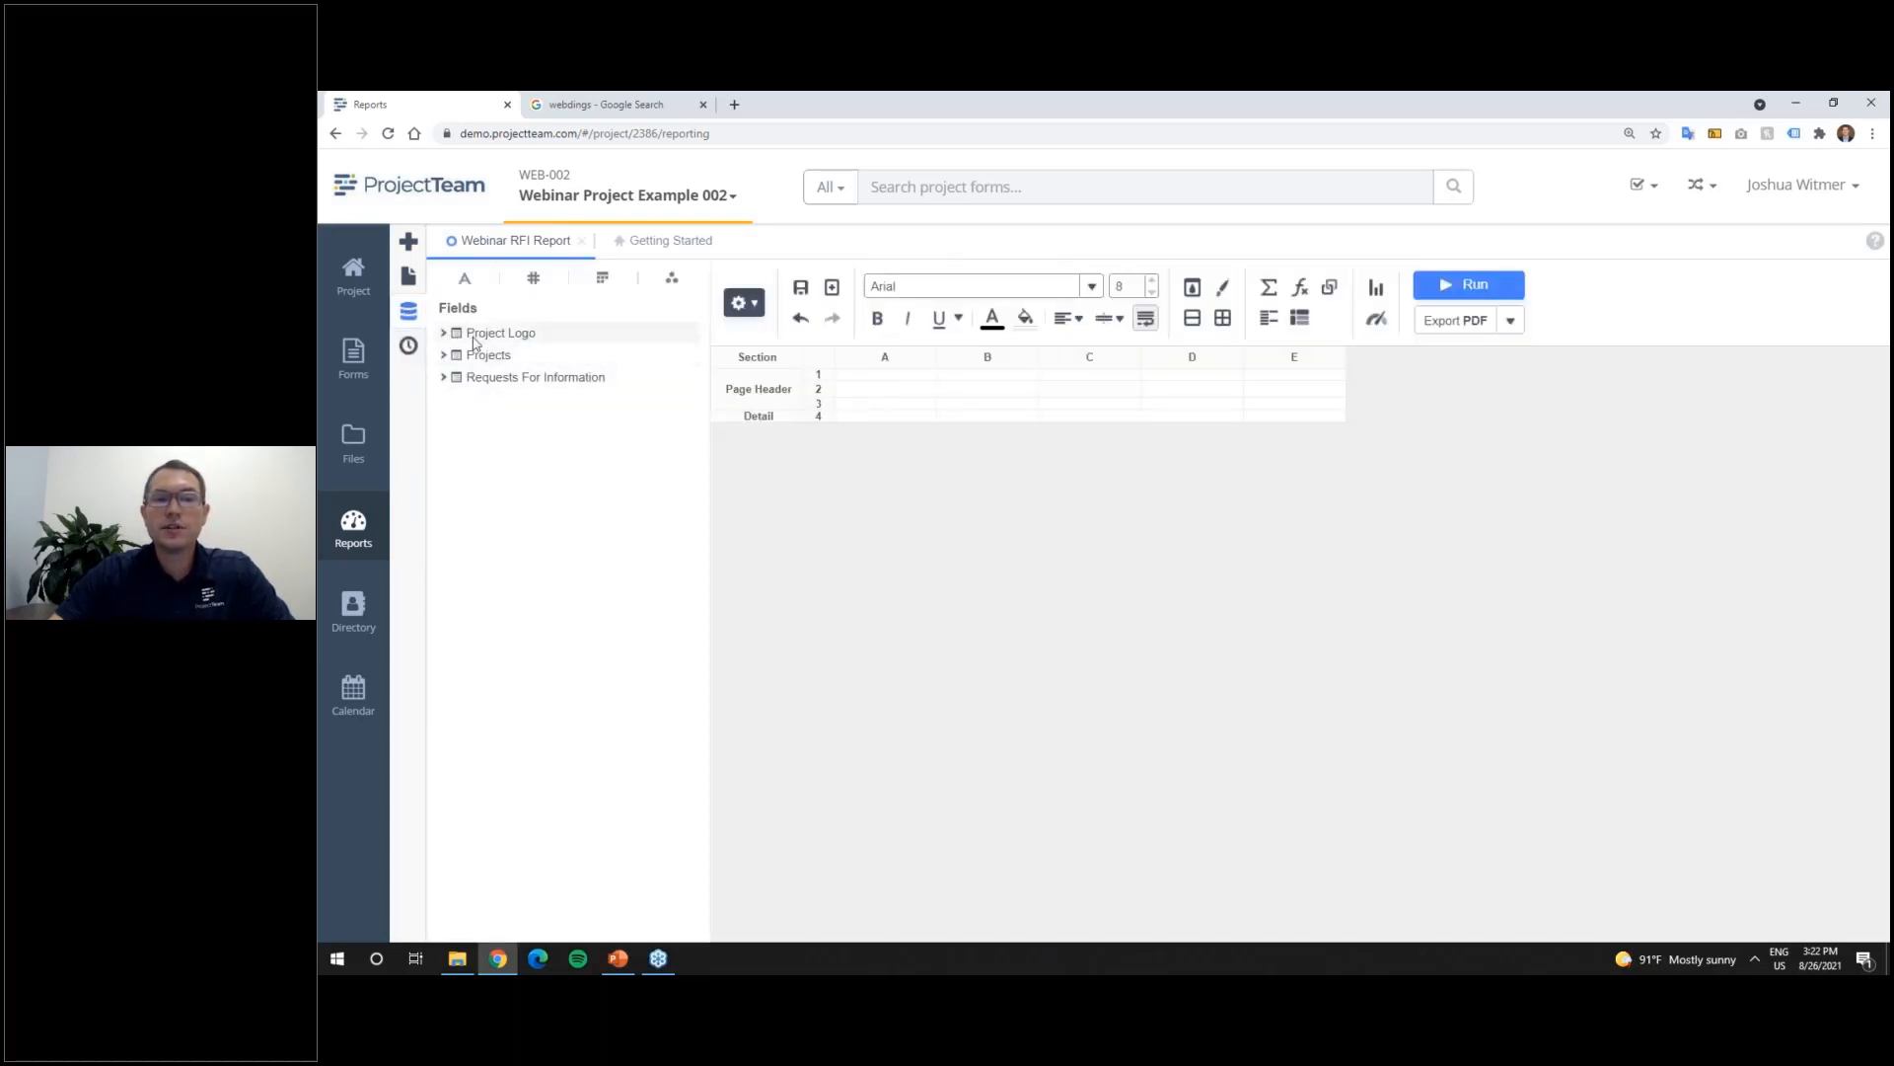
{"action": "left_click", "coordinate": [443, 379]}
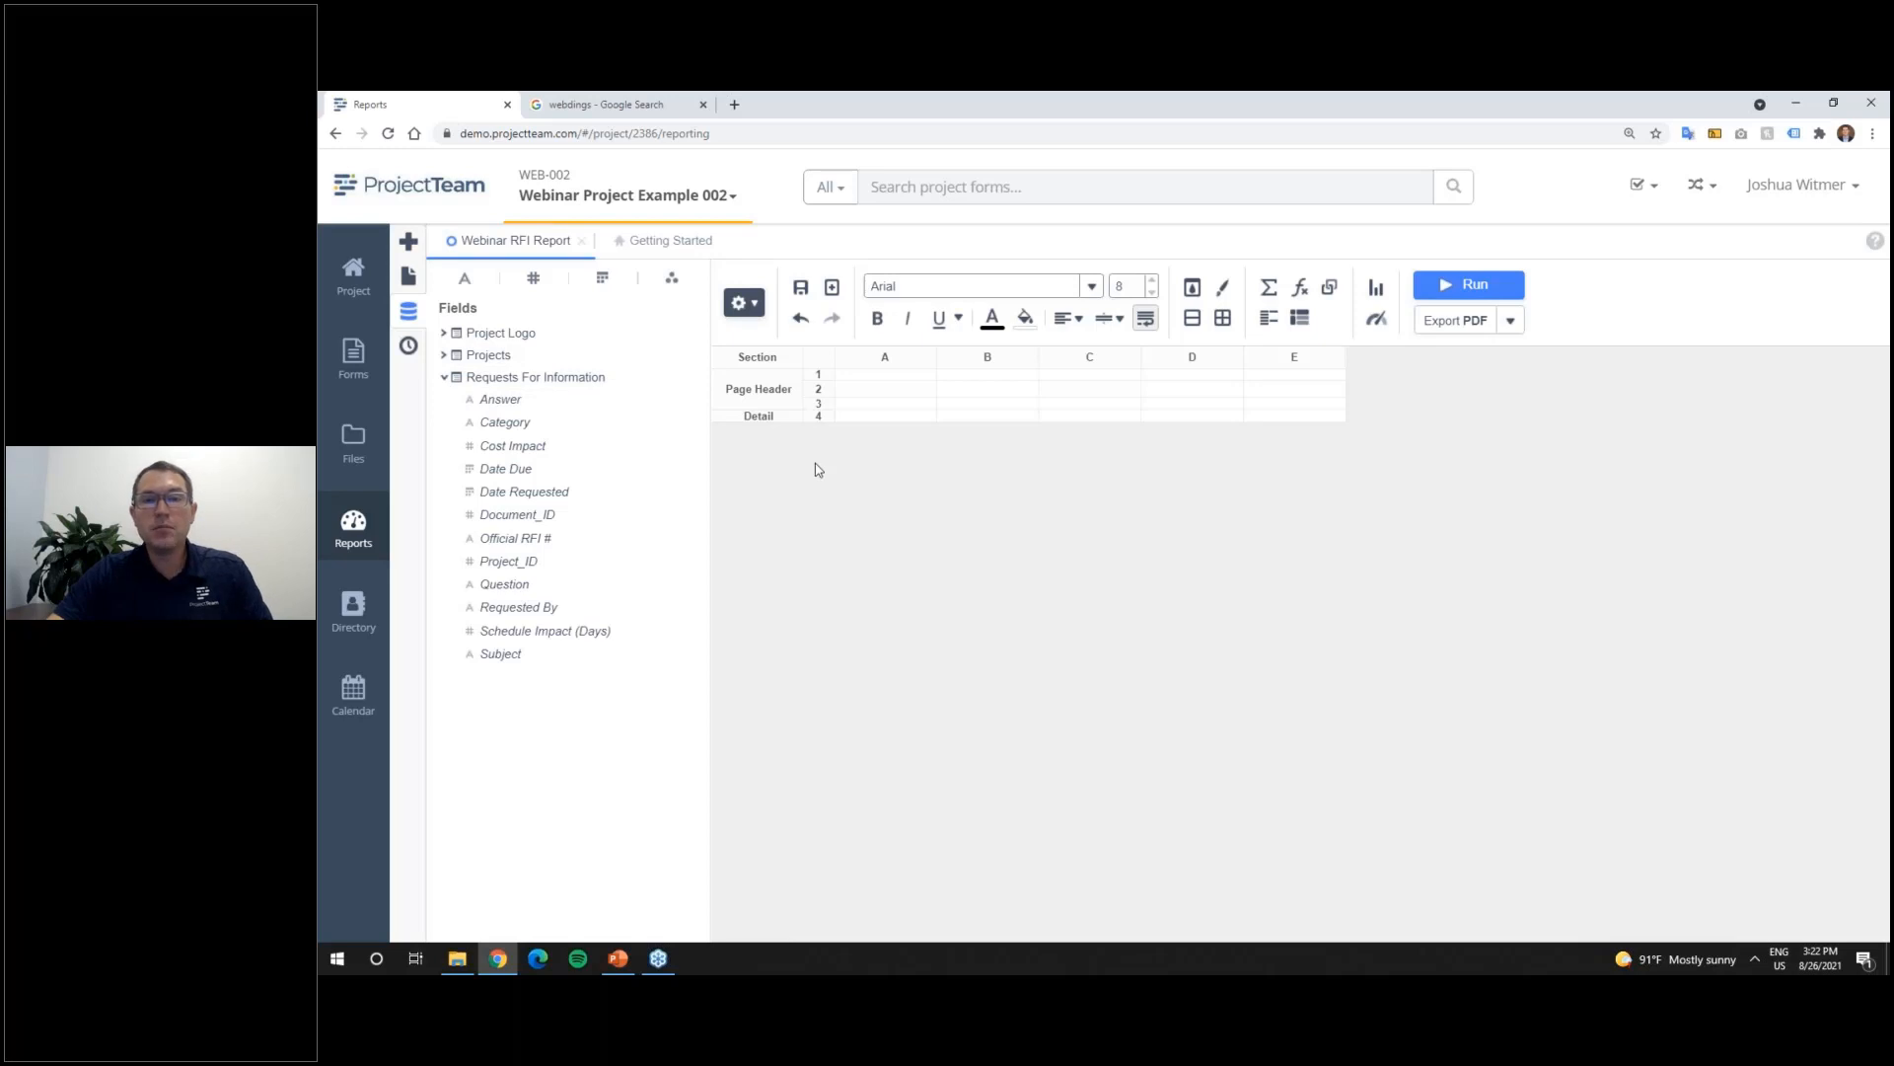
{"action": "left_click", "coordinate": [900, 418]}
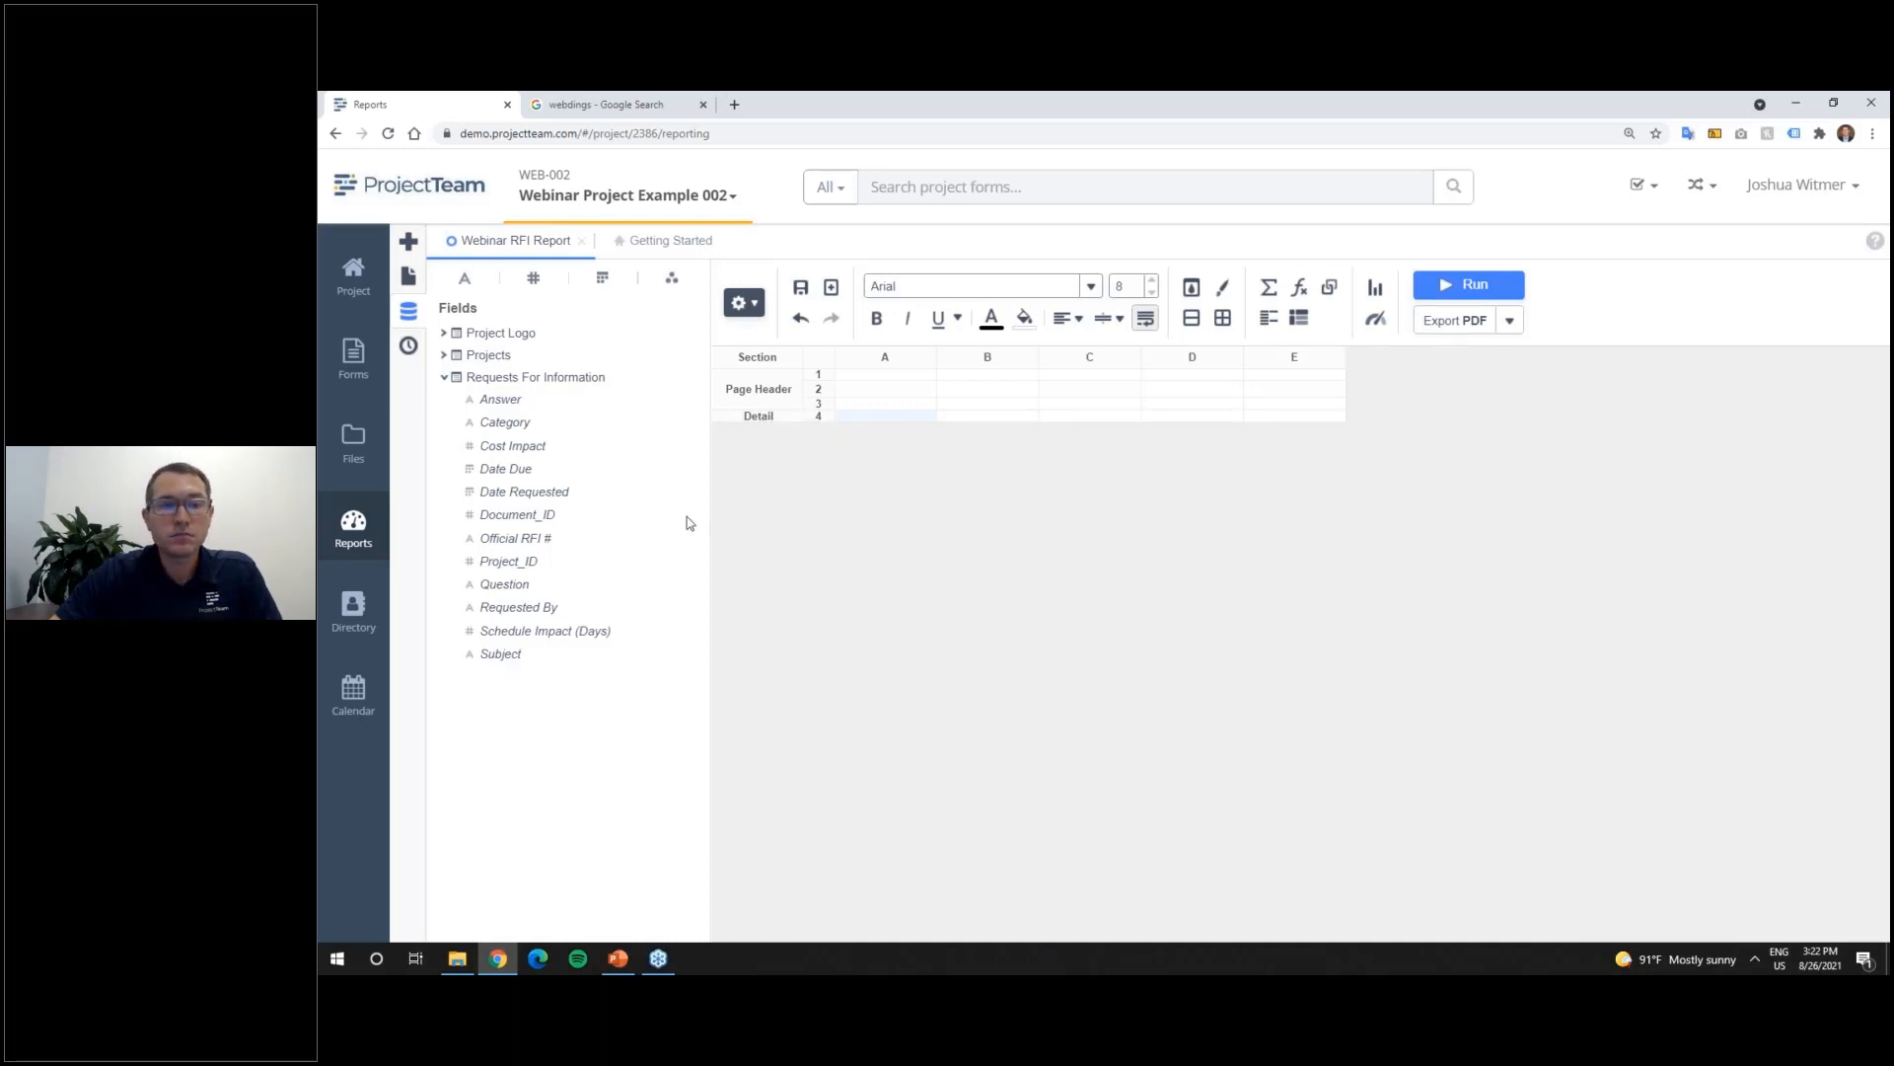
{"action": "left_click_drag", "start_coordinate": [558, 545], "coordinate": [857, 426]}
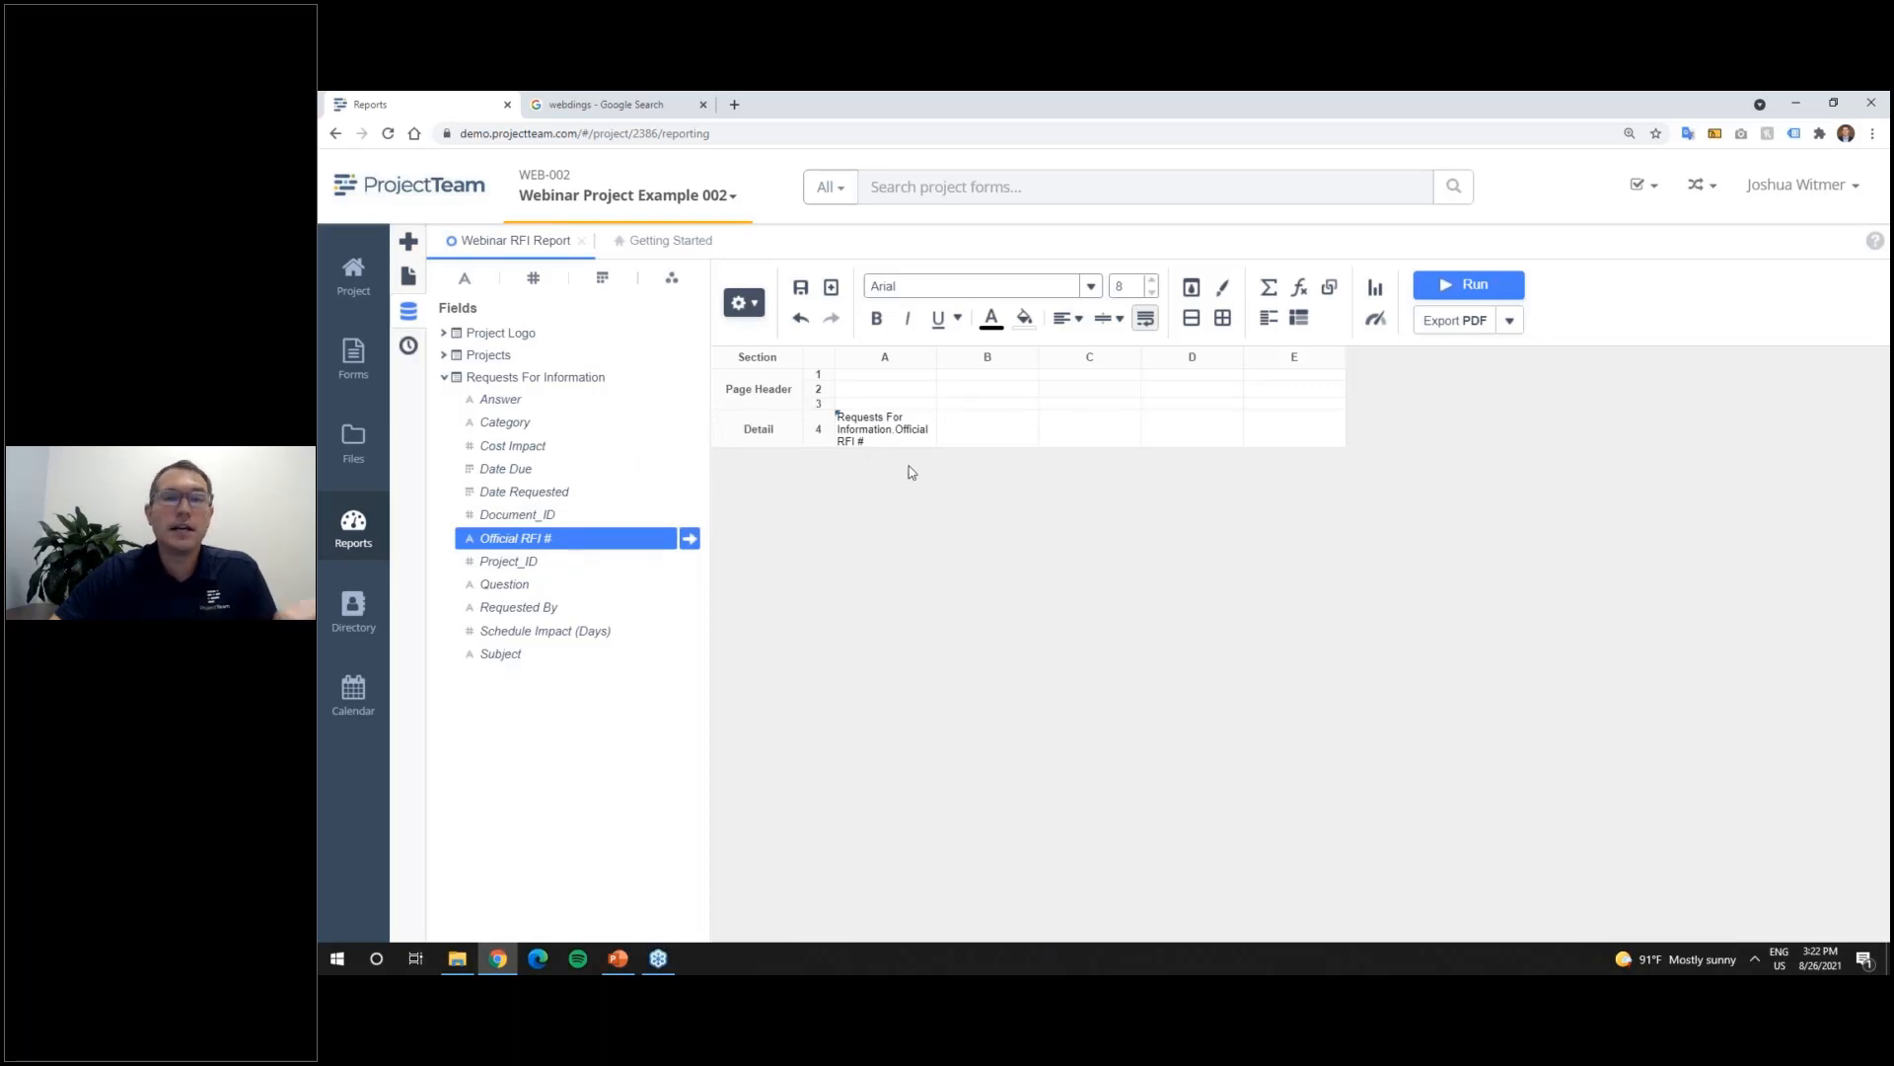
Step: Run the report to preview its output, compare it with the design, and return to the report designer
{"action": "left_click", "coordinate": [1480, 288]}
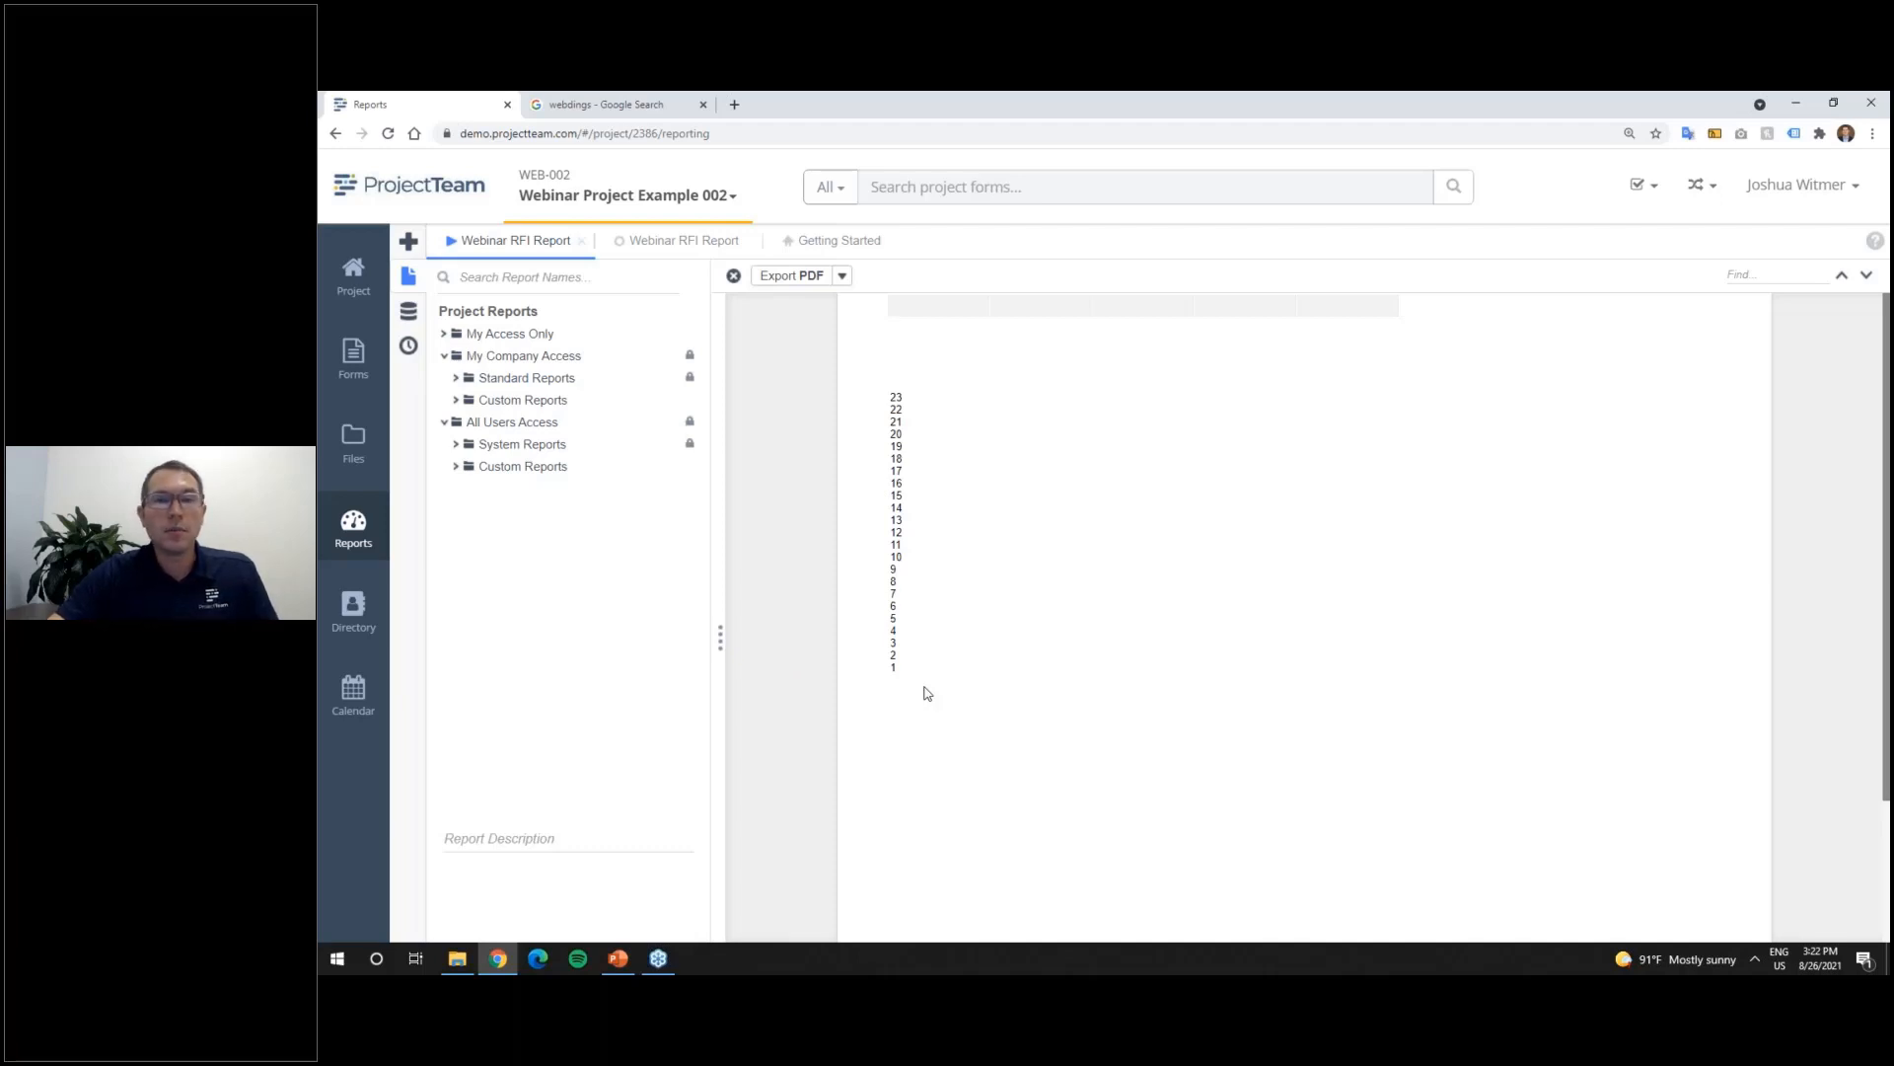
{"action": "left_click", "coordinate": [719, 242]}
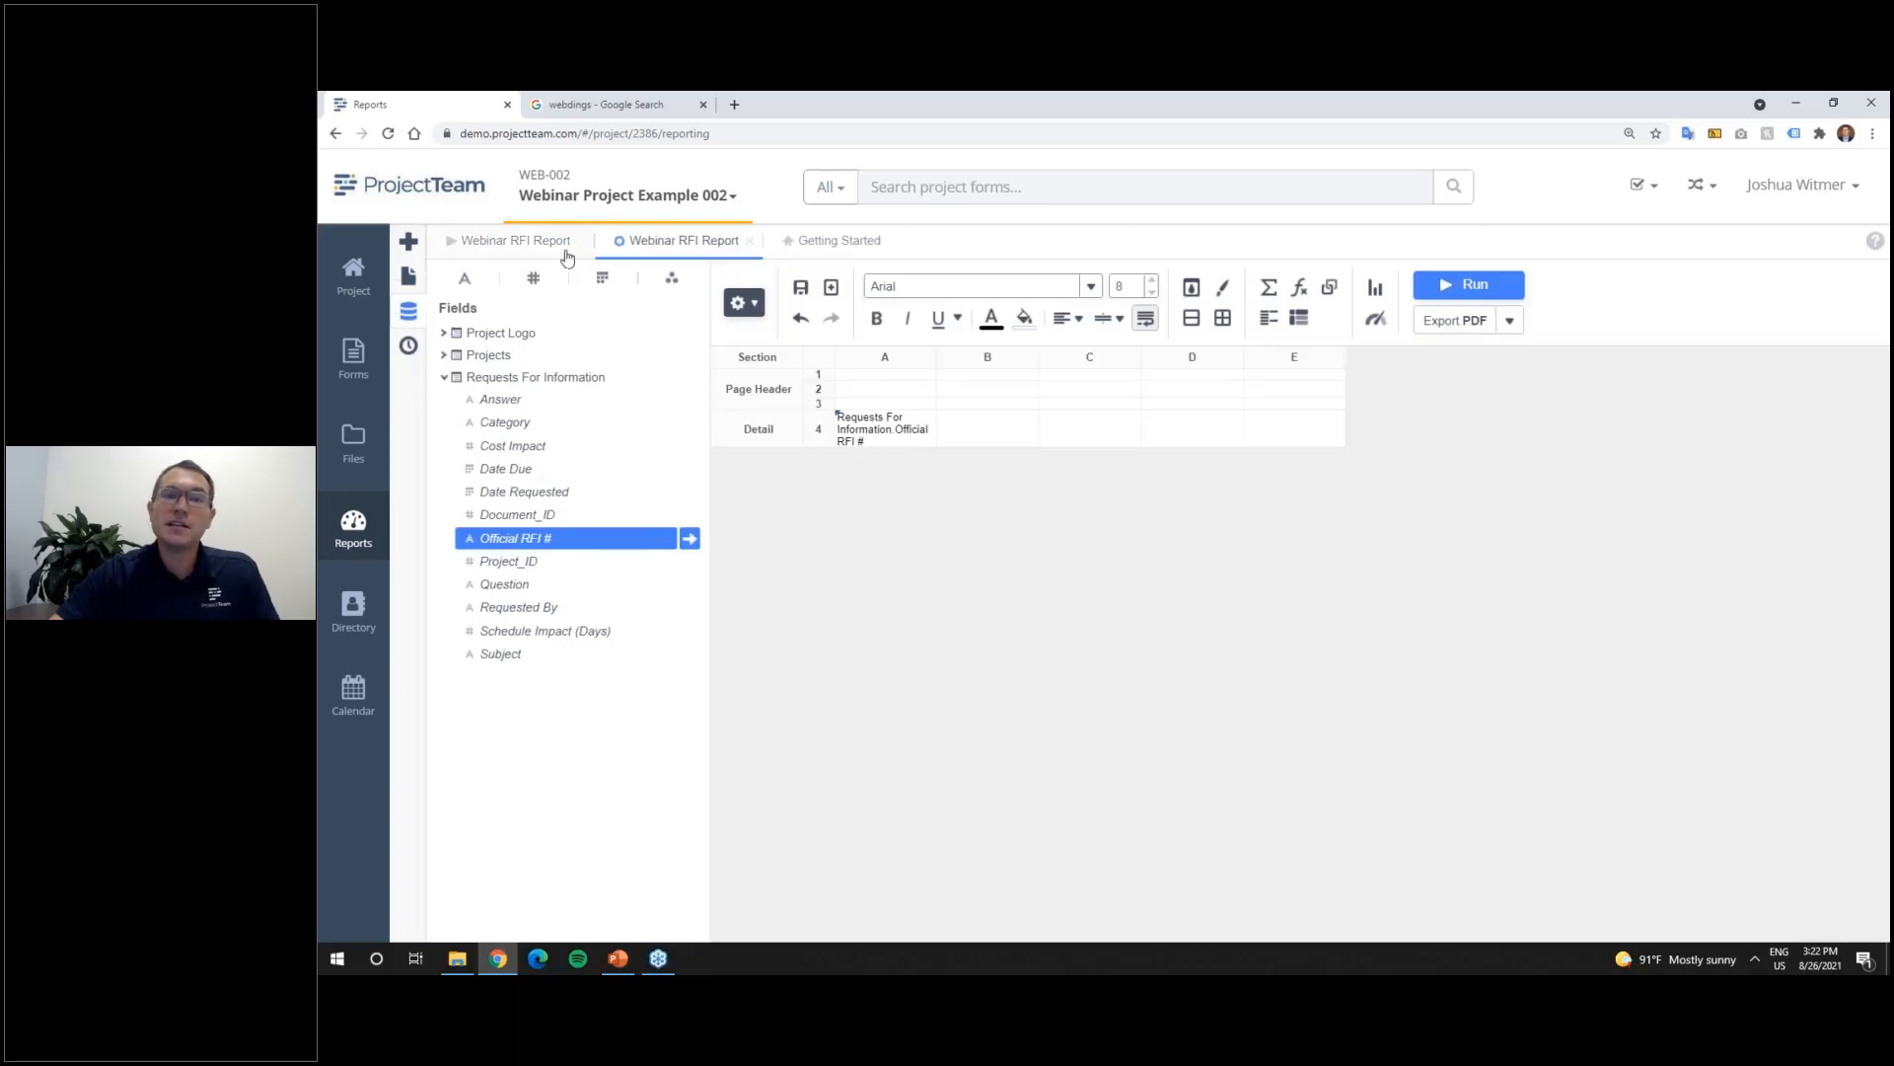
{"action": "left_click", "coordinate": [516, 241]}
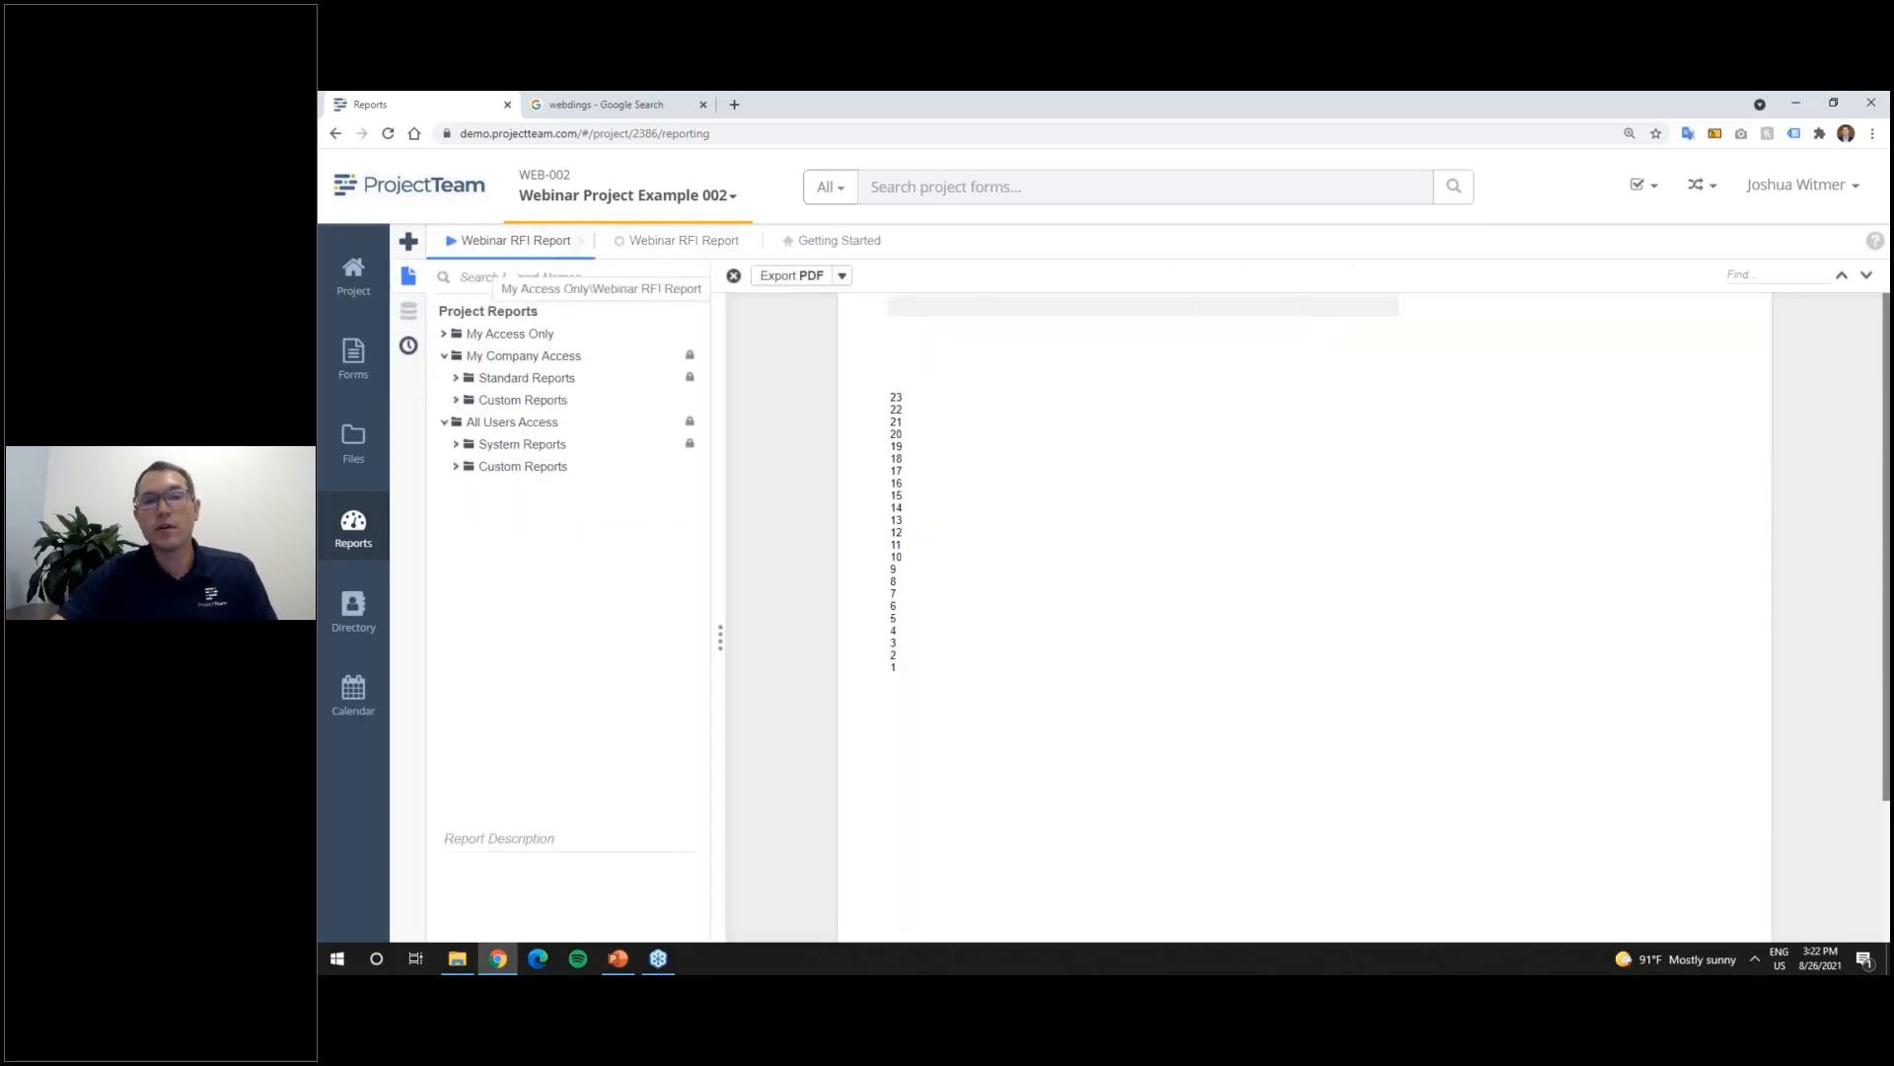
{"action": "left_click", "coordinate": [669, 248]}
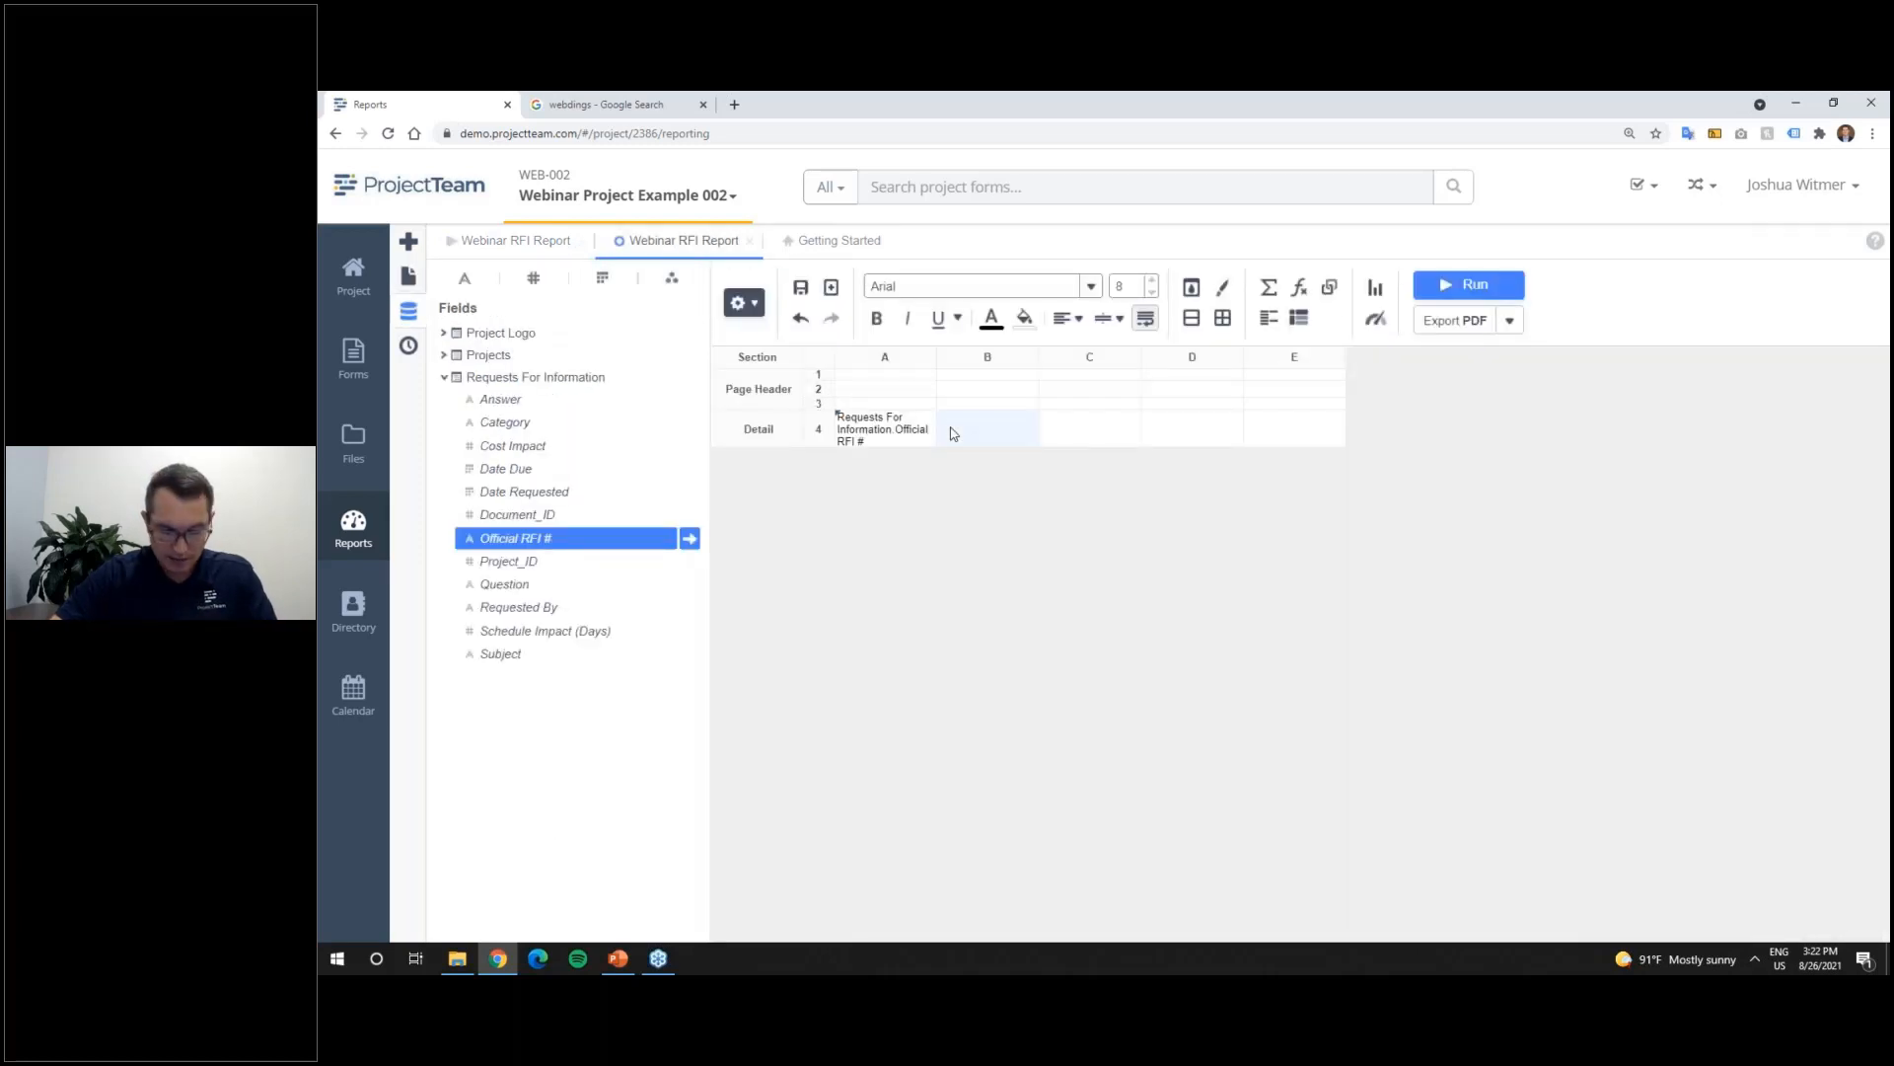
Step: Place Subject, Requested By, Date Requested and Date Due in columns B to E of the Detail row
{"action": "left_click_drag", "start_coordinate": [617, 653], "coordinate": [980, 441]}
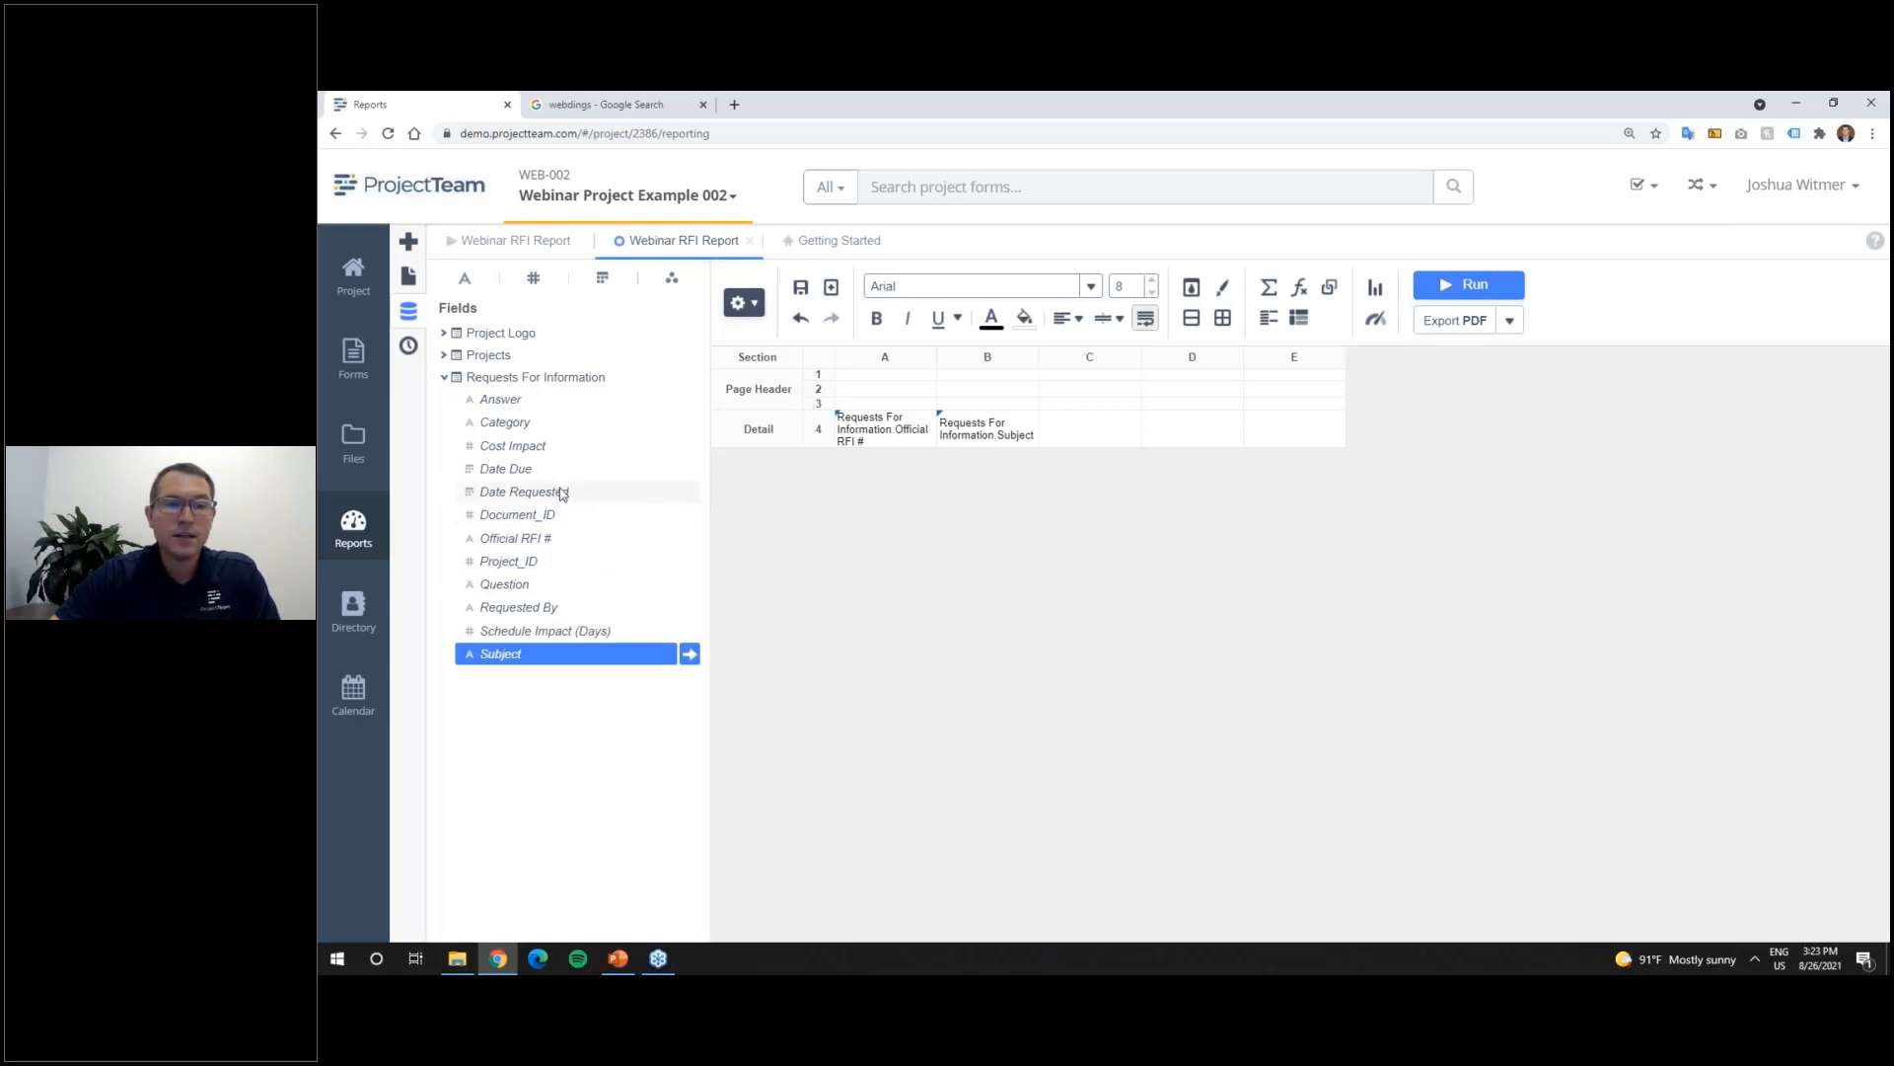
{"action": "left_click_drag", "start_coordinate": [565, 608], "coordinate": [1088, 435]}
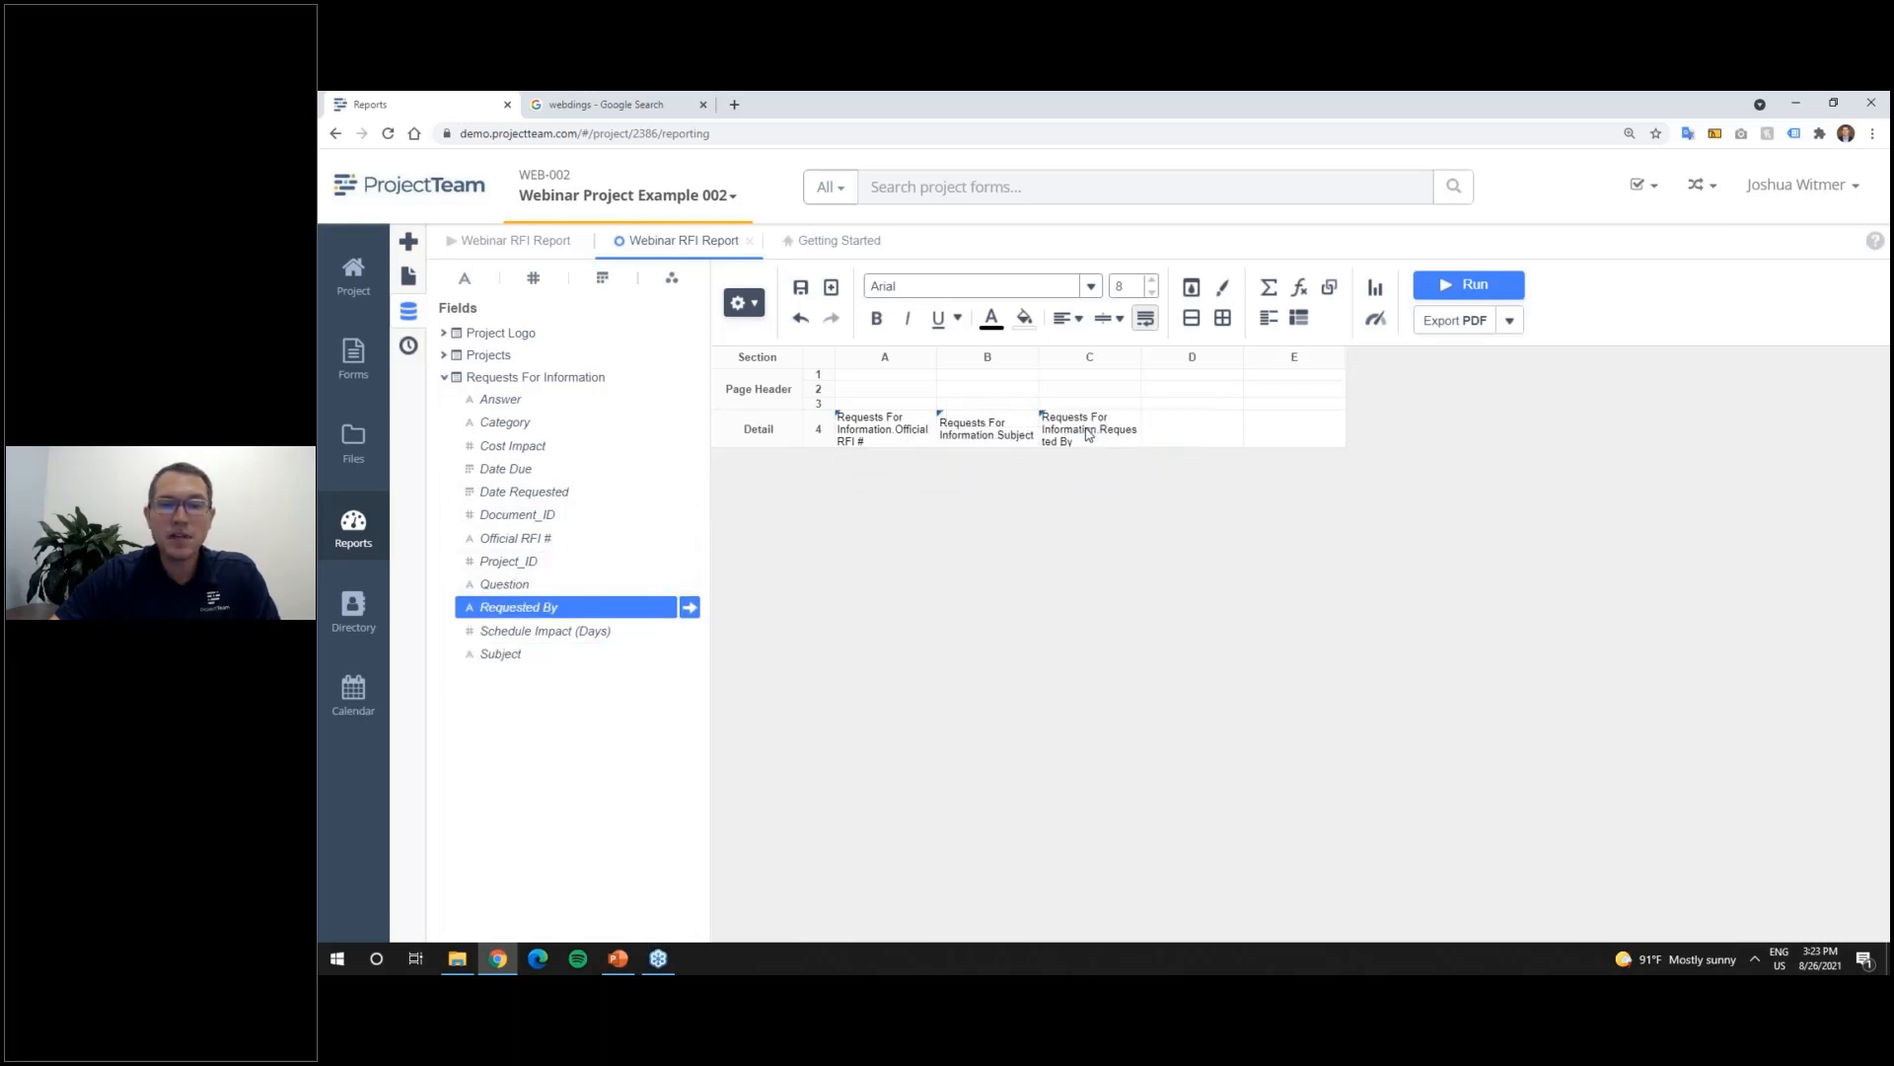
{"action": "left_click_drag", "start_coordinate": [524, 491], "coordinate": [1170, 435]}
{"action": "left_click_drag", "start_coordinate": [590, 467], "coordinate": [1288, 439]}
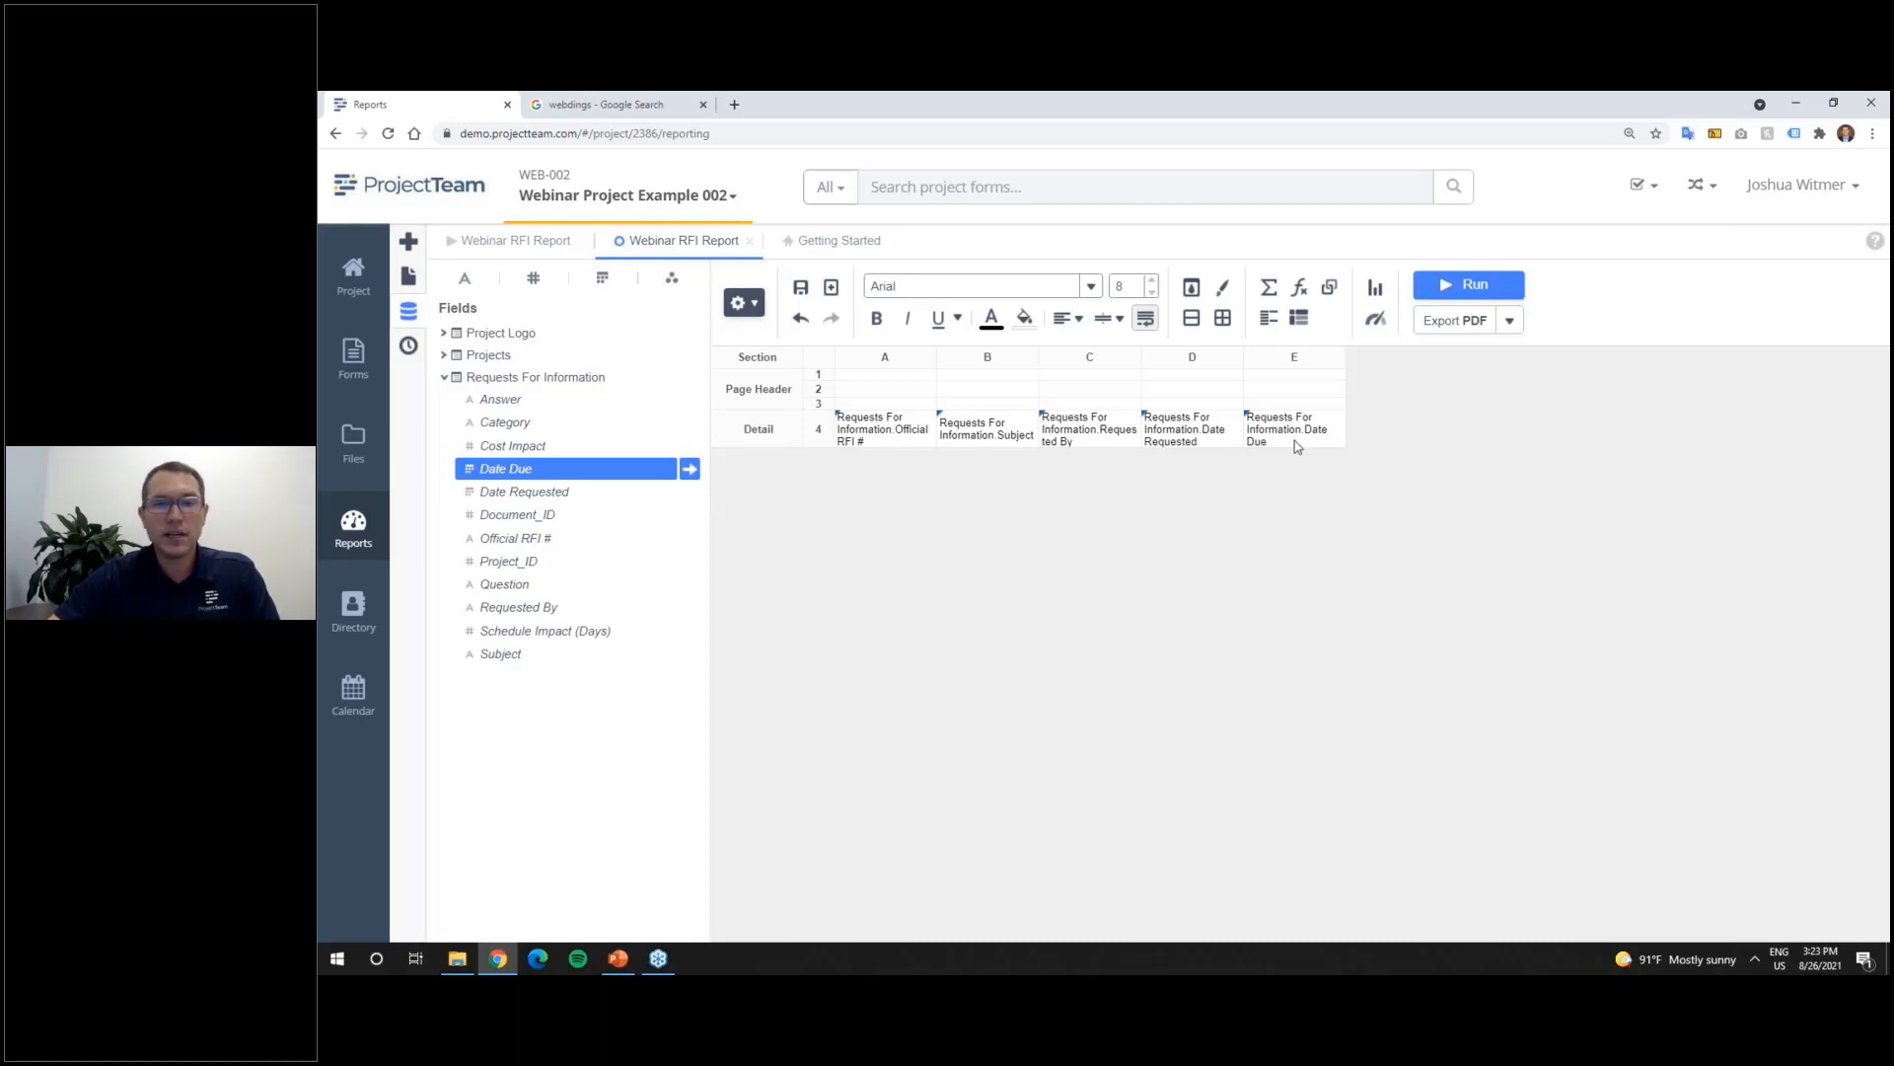
Step: Insert a blank column after column E and delete that new column
{"action": "right_click", "coordinate": [1330, 365]}
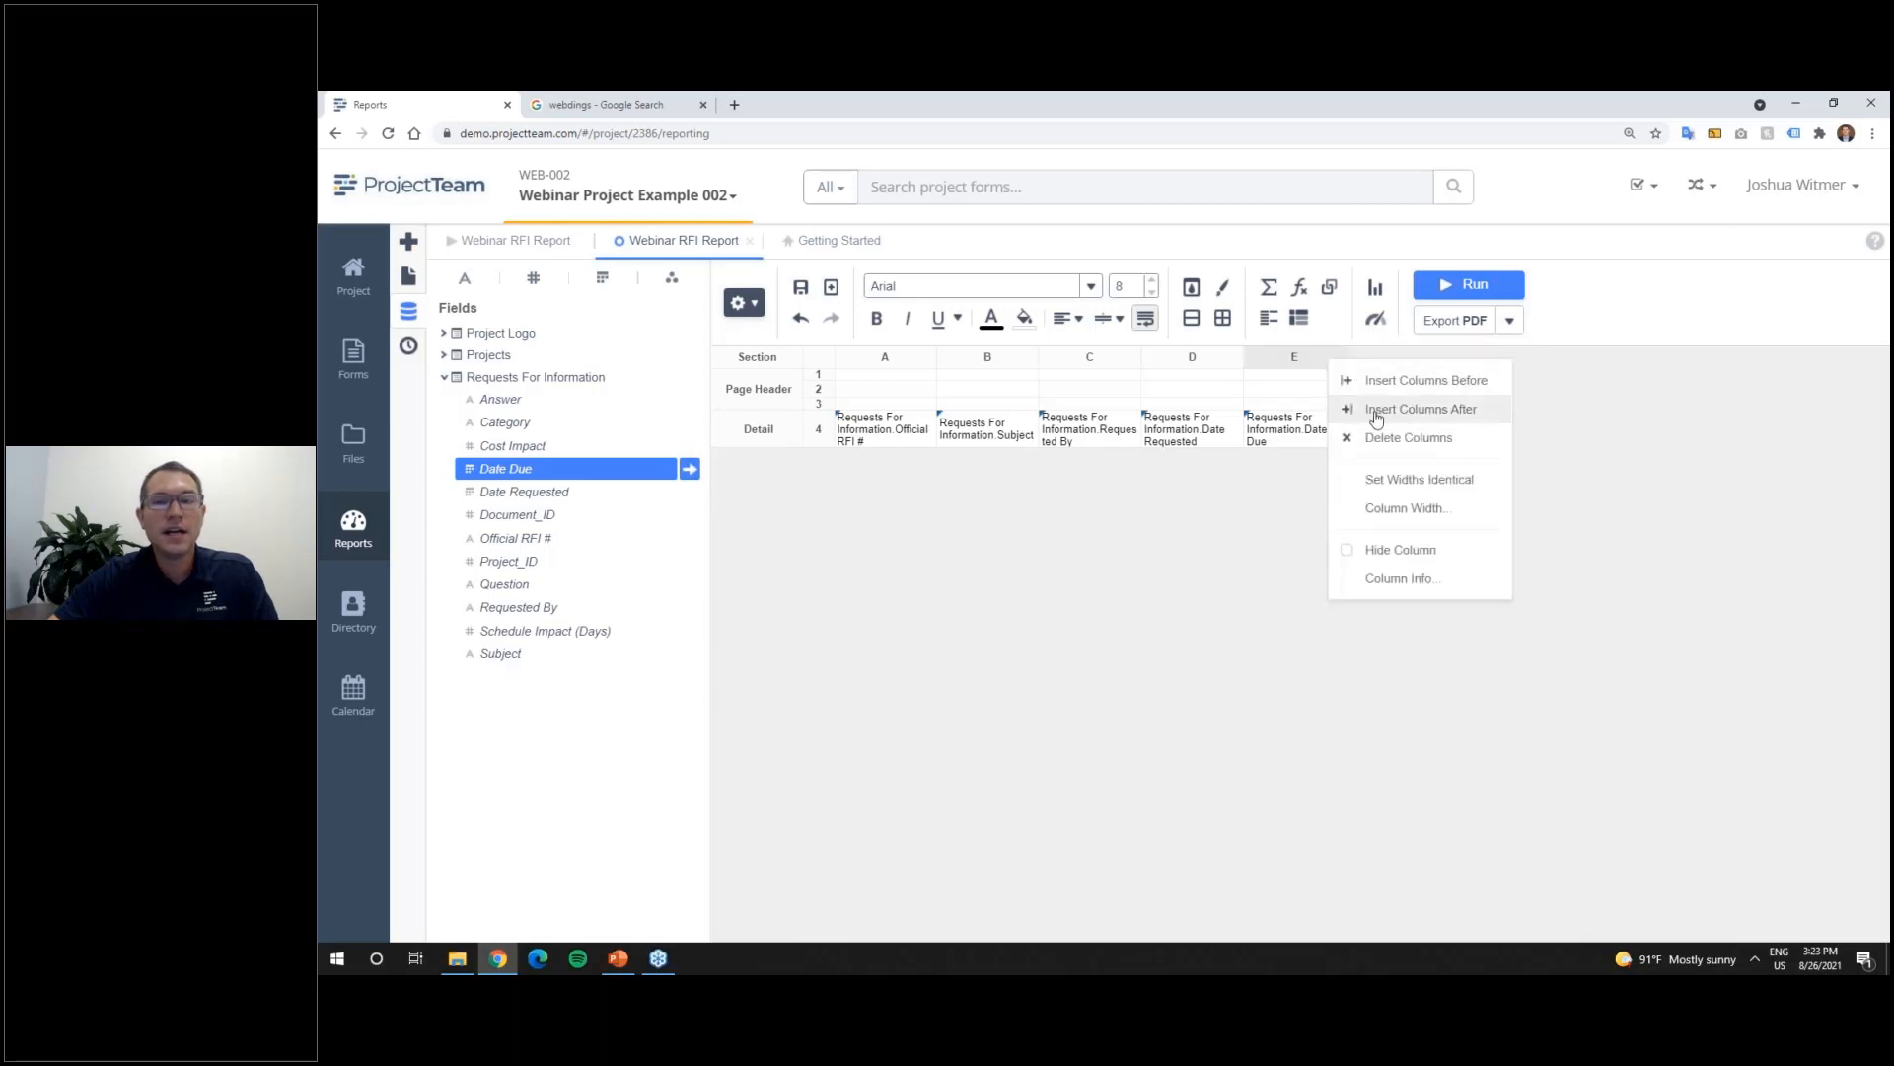
{"action": "left_click", "coordinate": [1430, 422]}
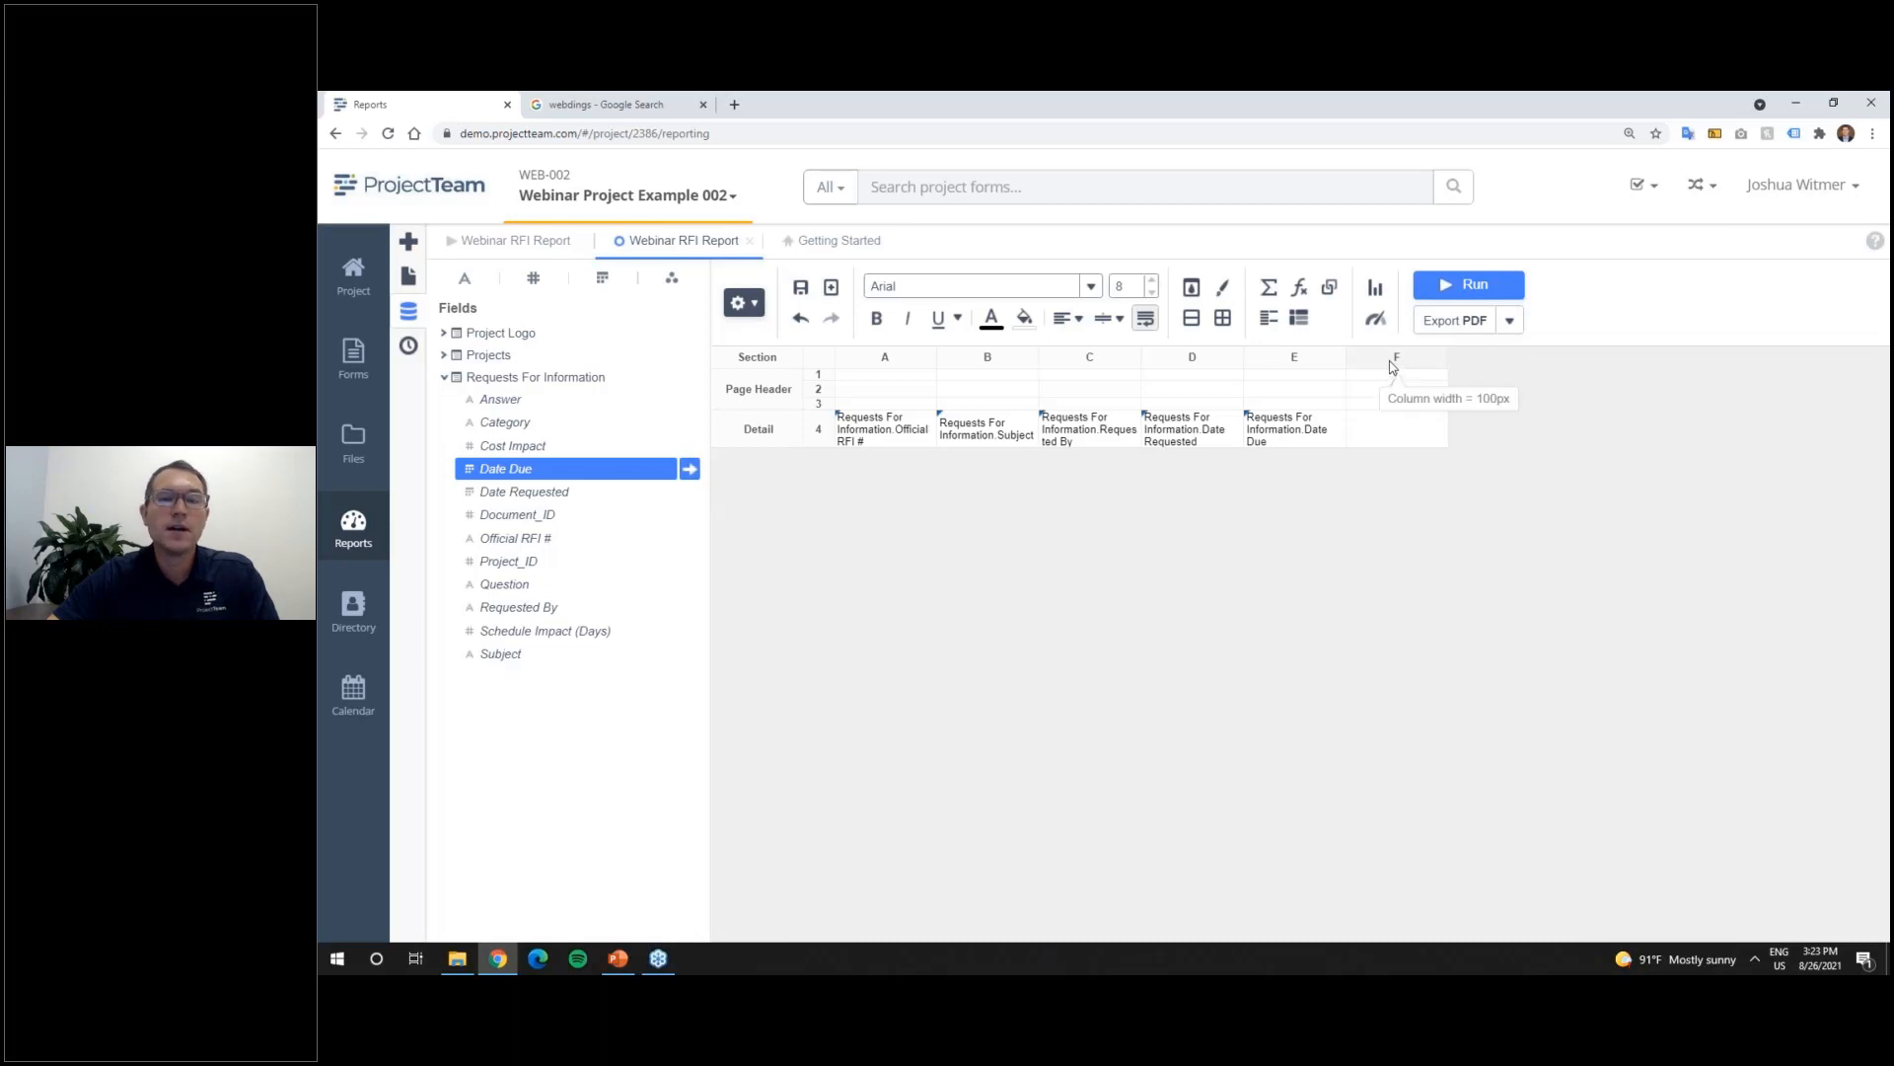
{"action": "right_click", "coordinate": [1391, 363]}
{"action": "left_click", "coordinate": [1421, 439]}
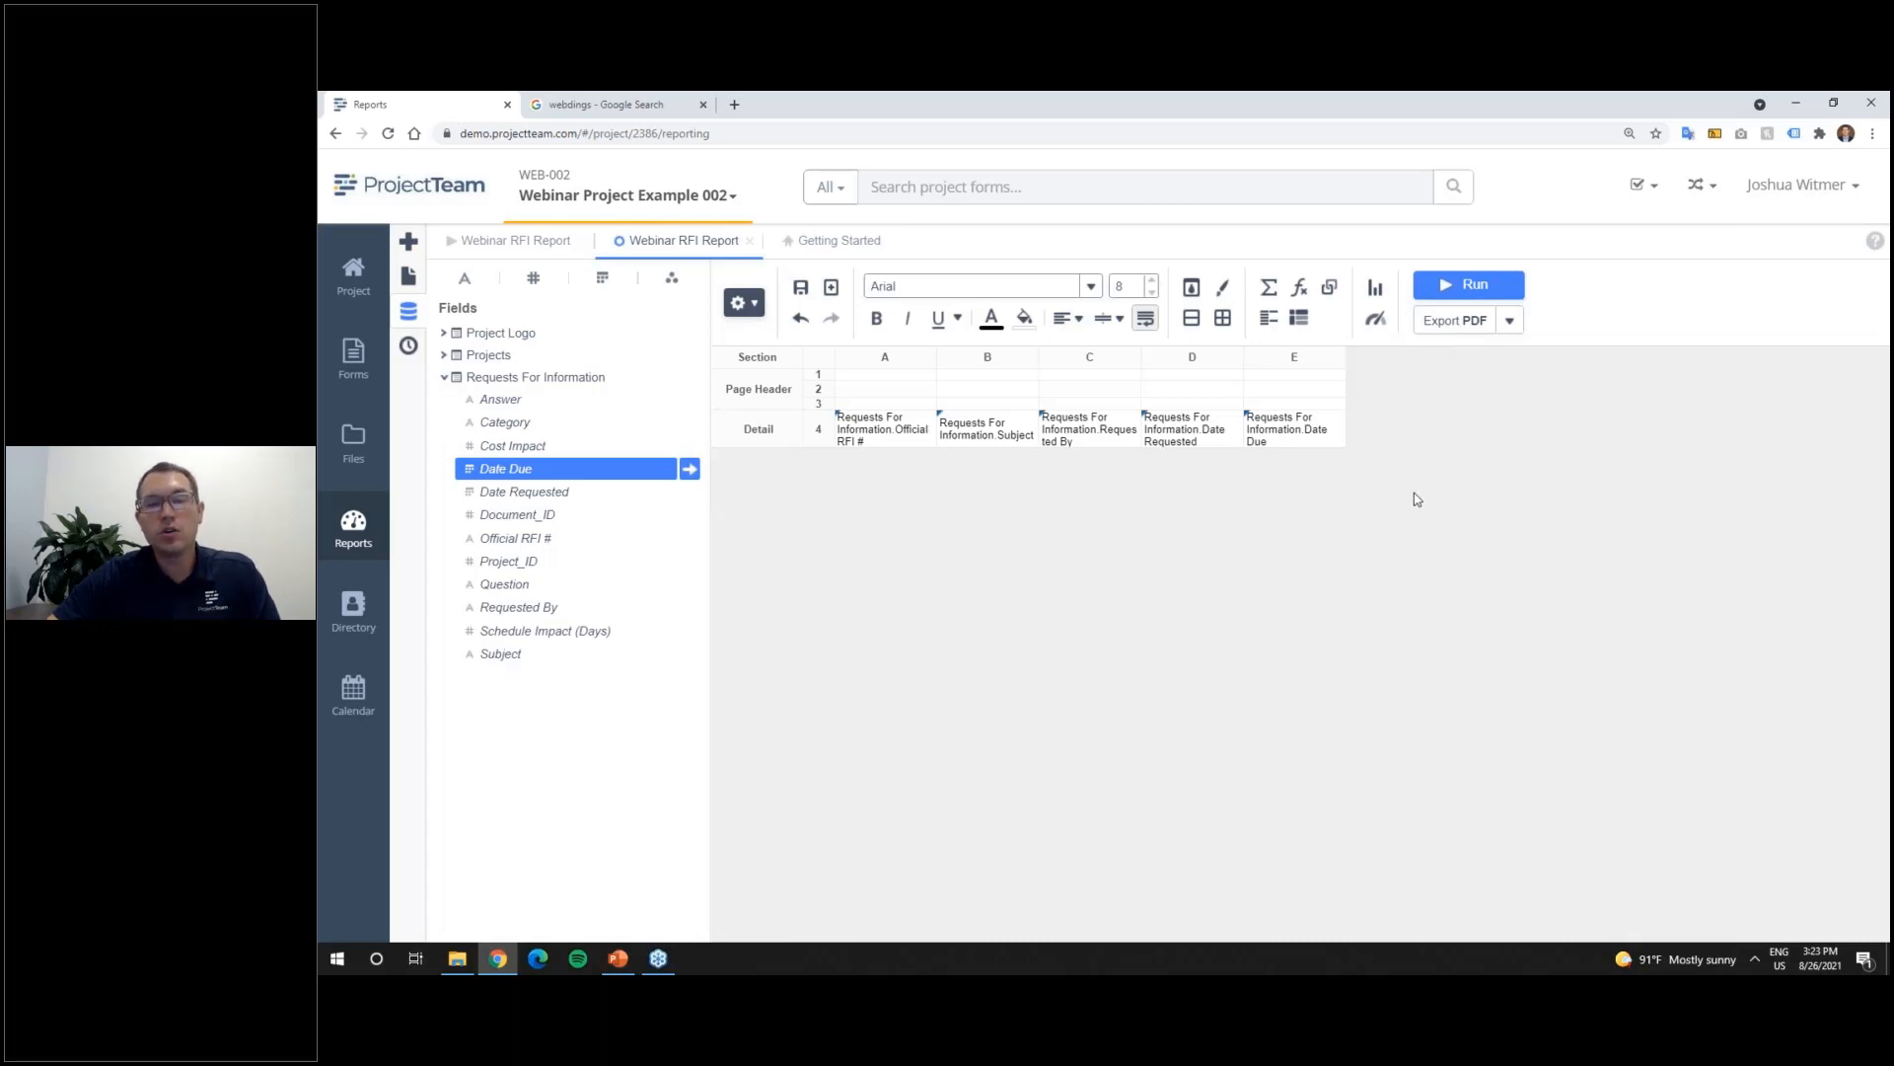
Step: Insert two blank columns after column E of the report layout
{"action": "right_click", "coordinate": [1309, 364]}
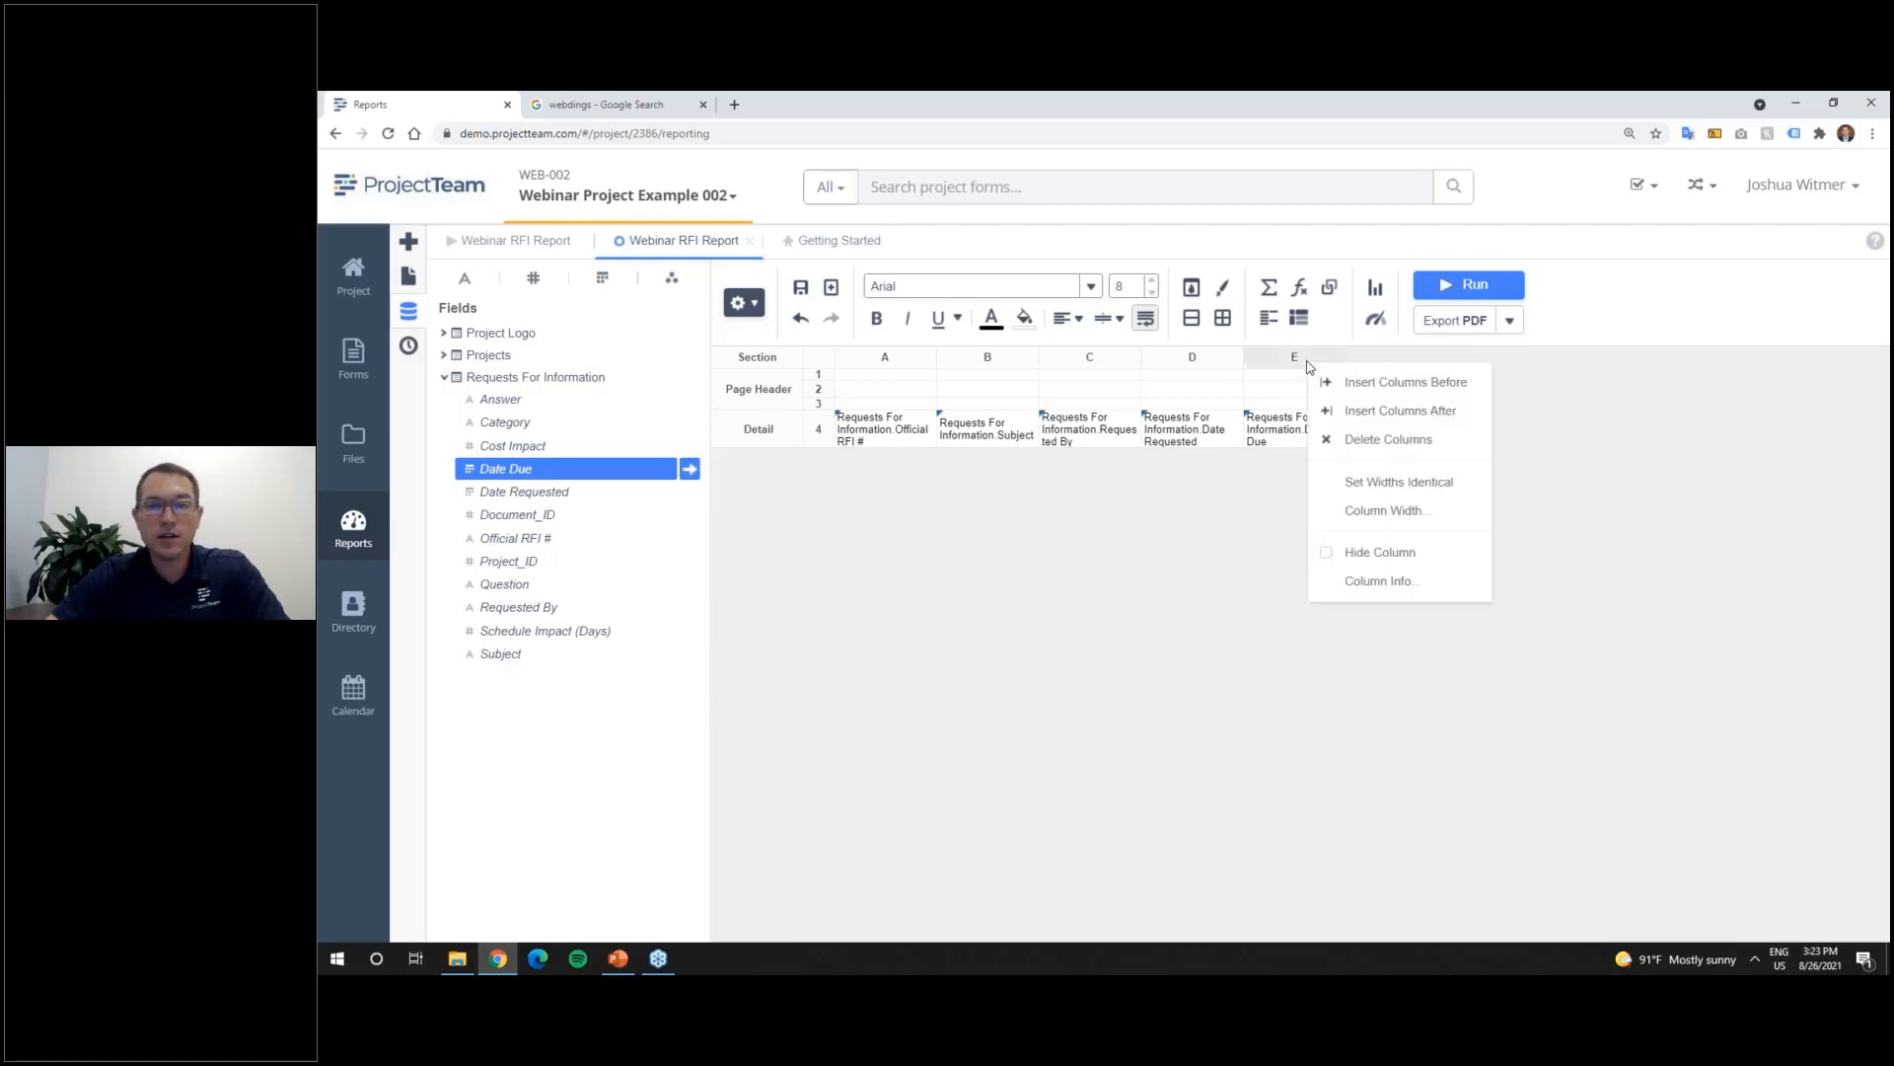
{"action": "left_click_drag", "start_coordinate": [1245, 370], "coordinate": [1202, 363]}
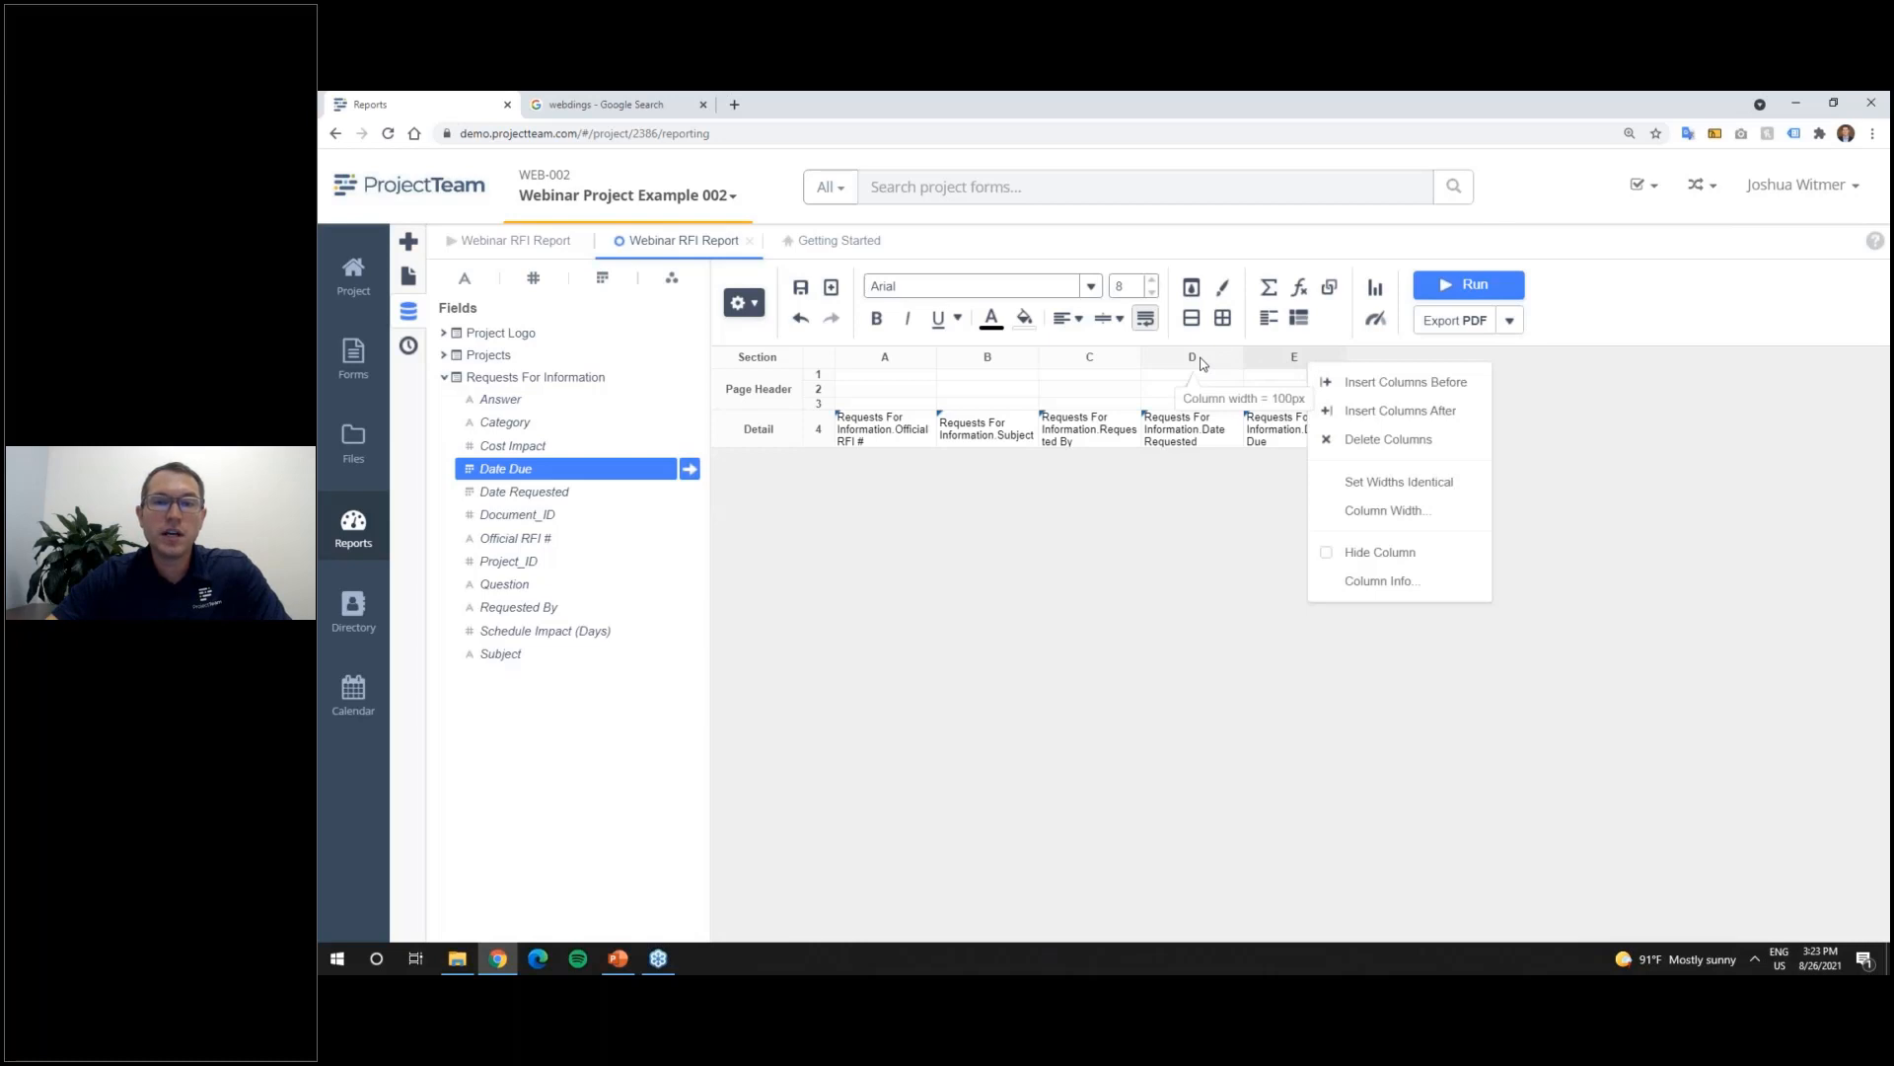
{"action": "right_click", "coordinate": [1203, 363]}
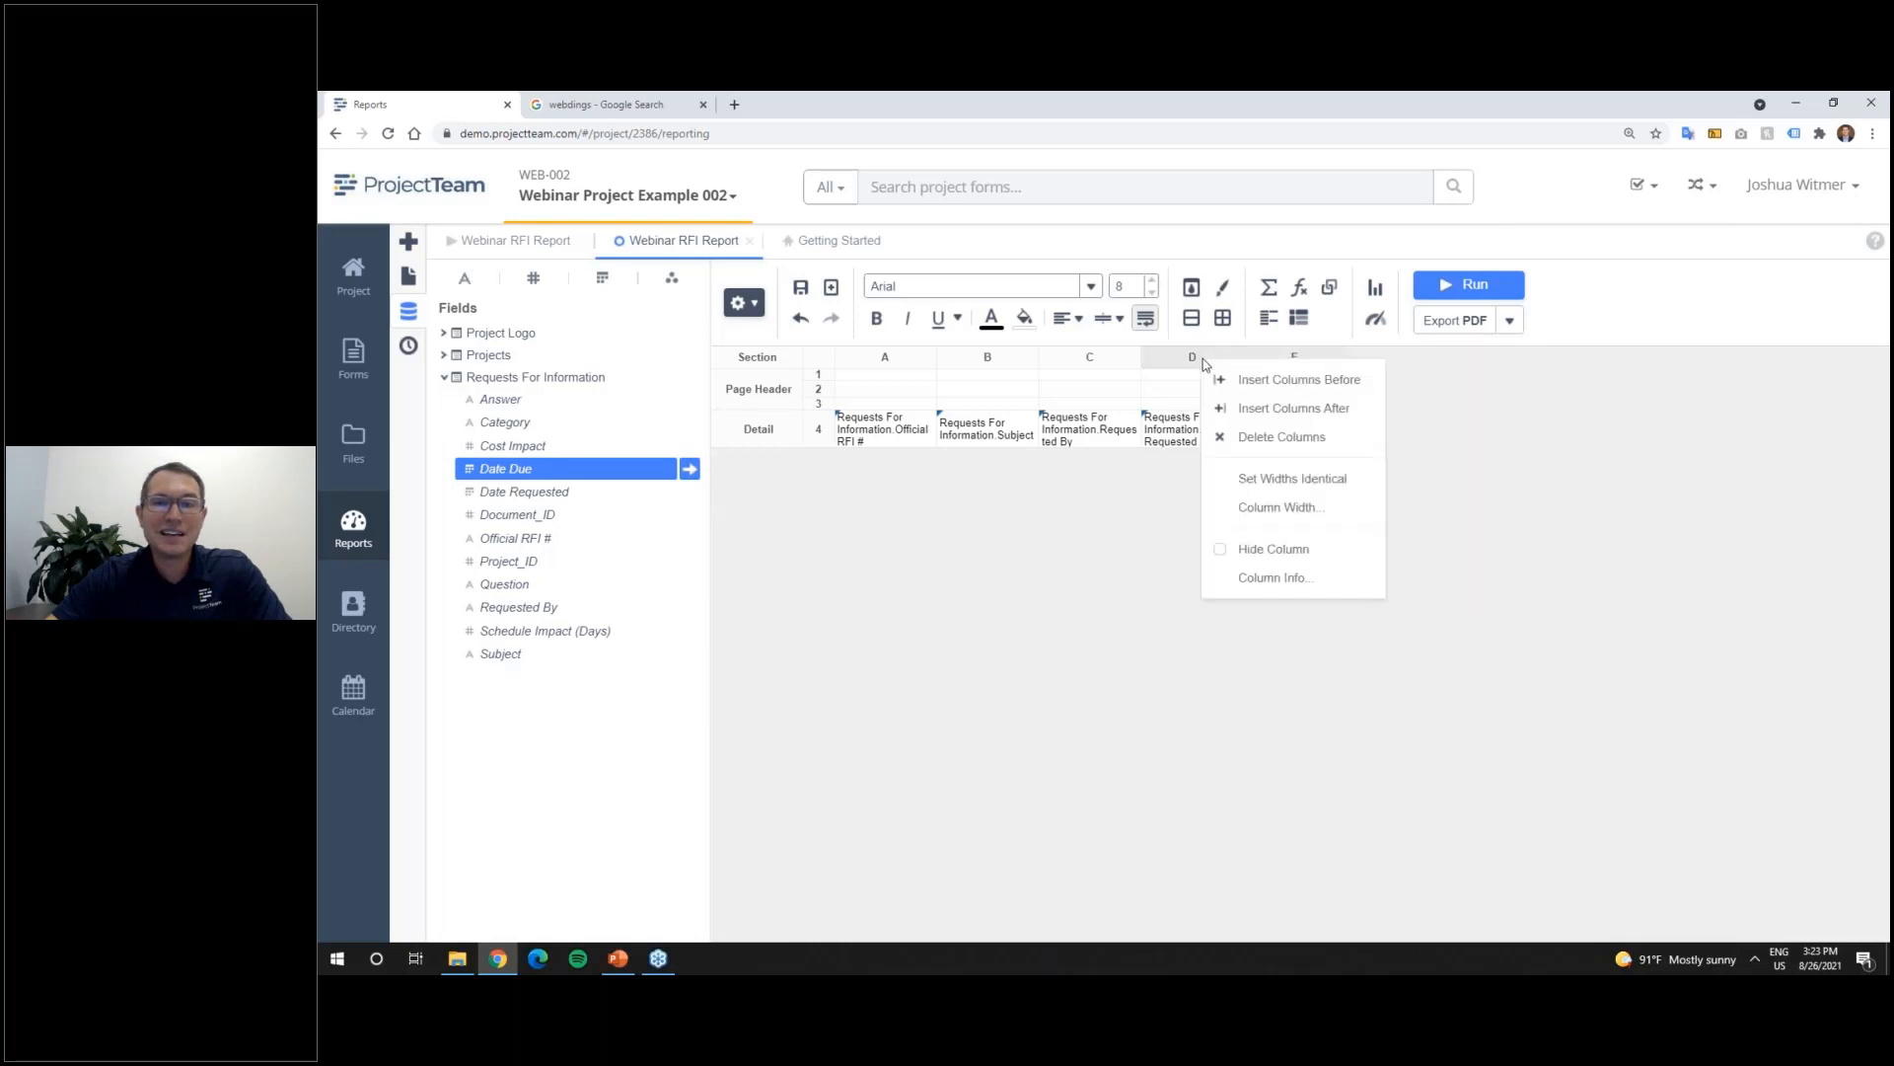
{"action": "left_click", "coordinate": [1257, 412]}
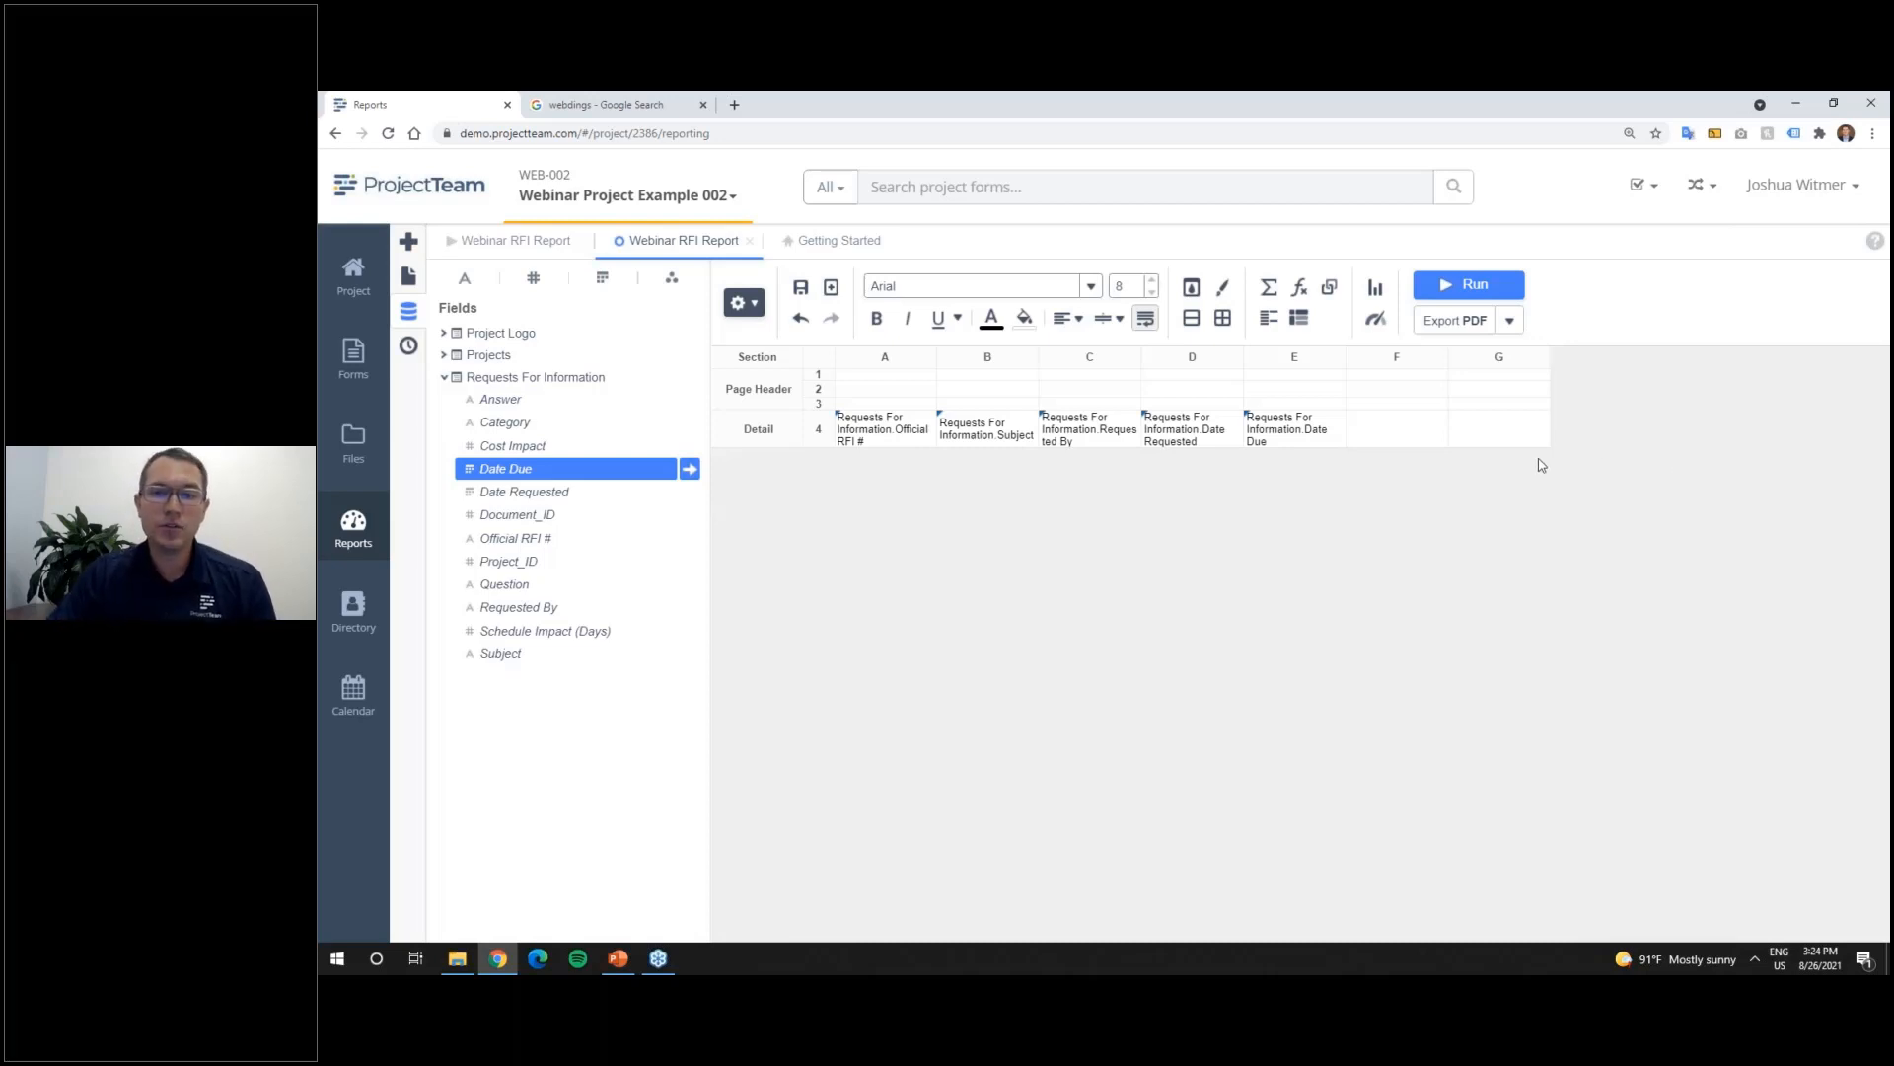
Step: Place Cost Impact and Schedule Impact (Days) in columns F and G of the Detail row
{"action": "left_click", "coordinate": [1399, 430]}
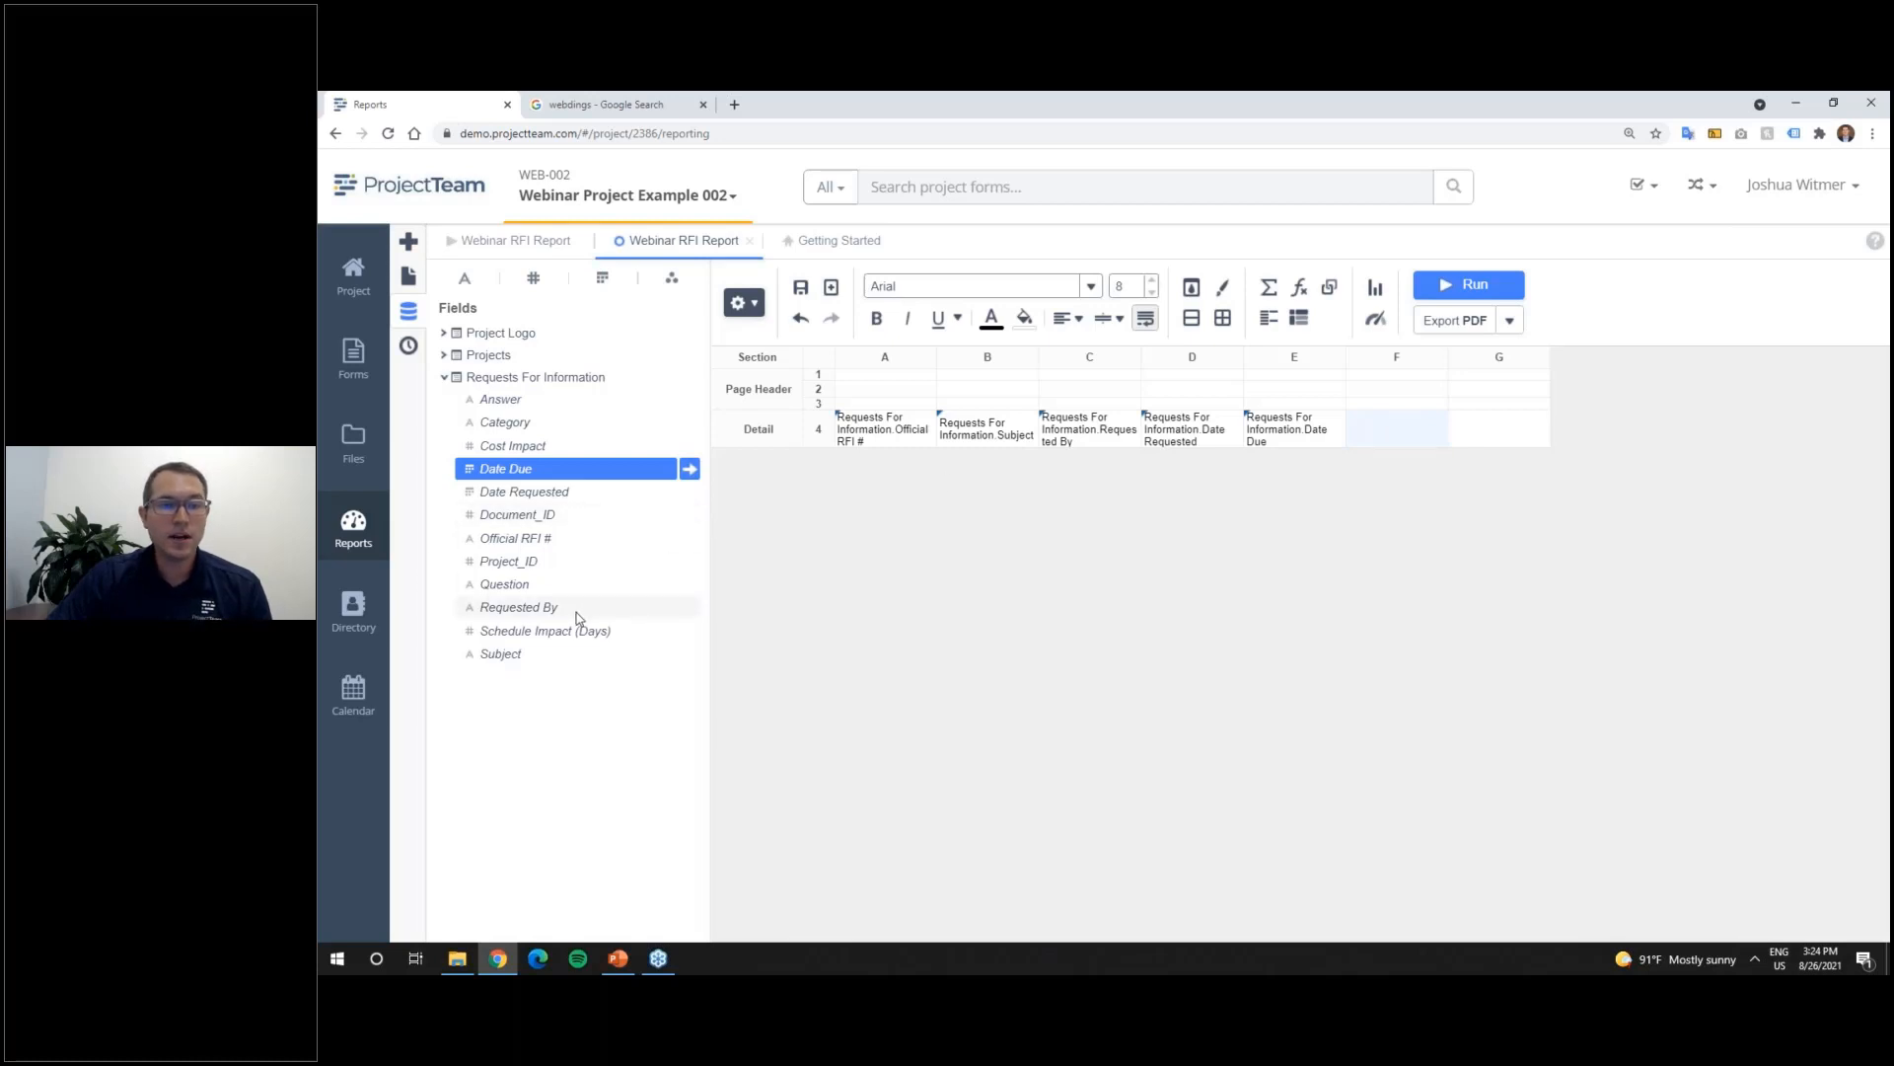
{"action": "left_click", "coordinate": [568, 446]}
{"action": "left_click_drag", "start_coordinate": [569, 446], "coordinate": [1397, 432]}
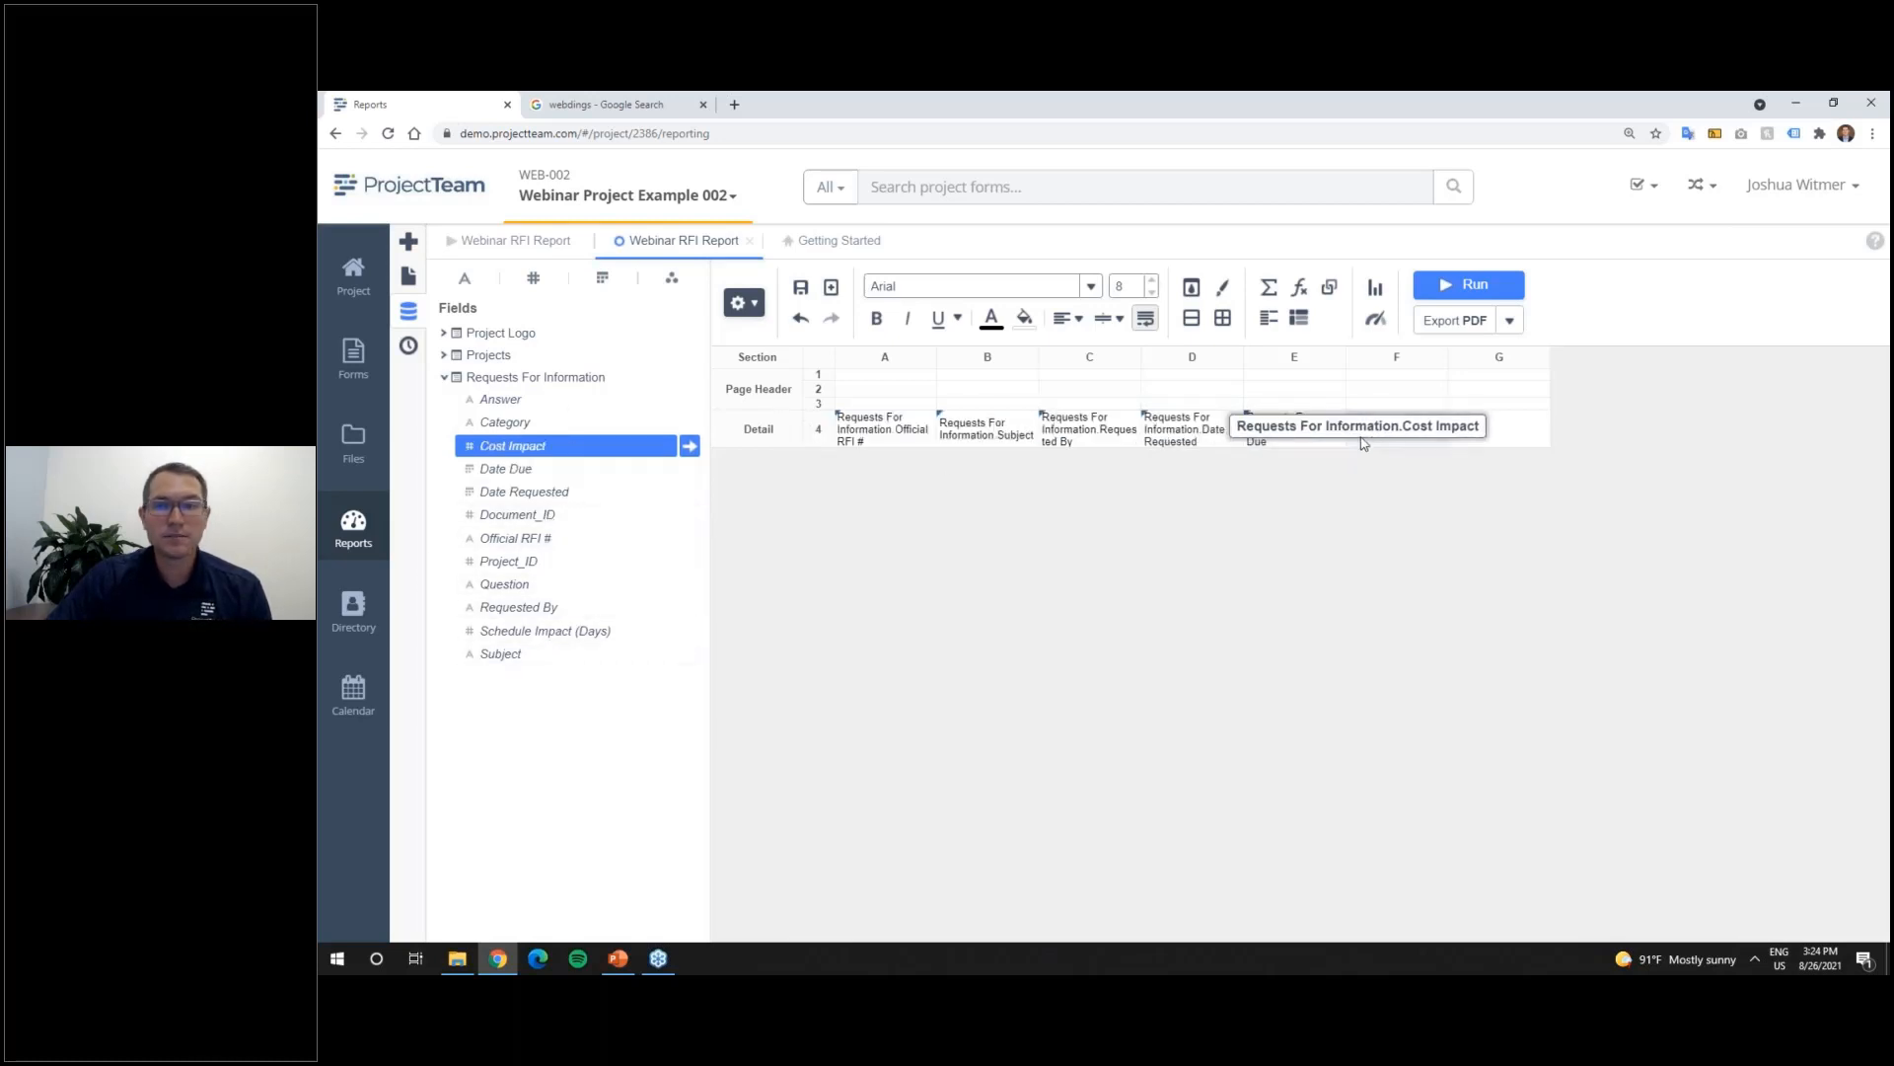
{"action": "left_click_drag", "start_coordinate": [631, 631], "coordinate": [1514, 446]}
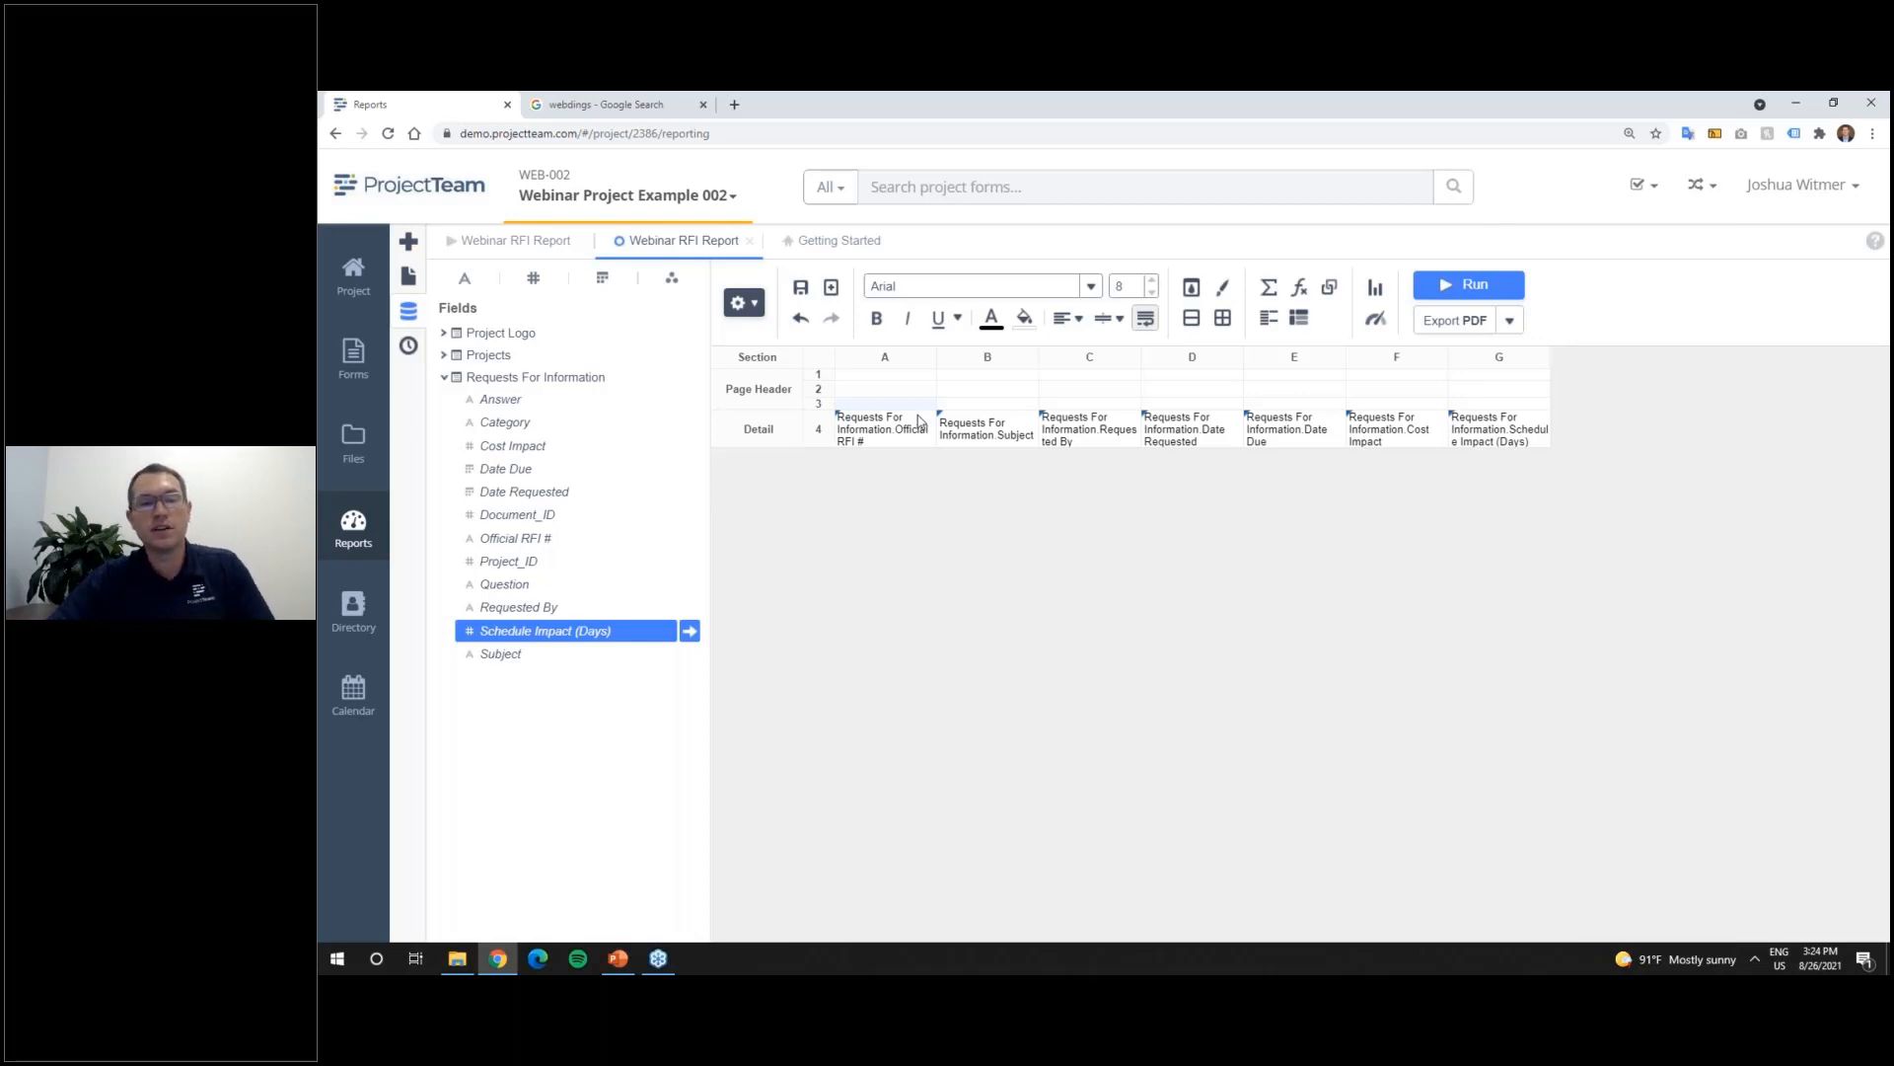
Step: Enter the column headings RFI #, Subject and Requested By in columns A to C of page header row 3
{"action": "type", "text": "RFI "}
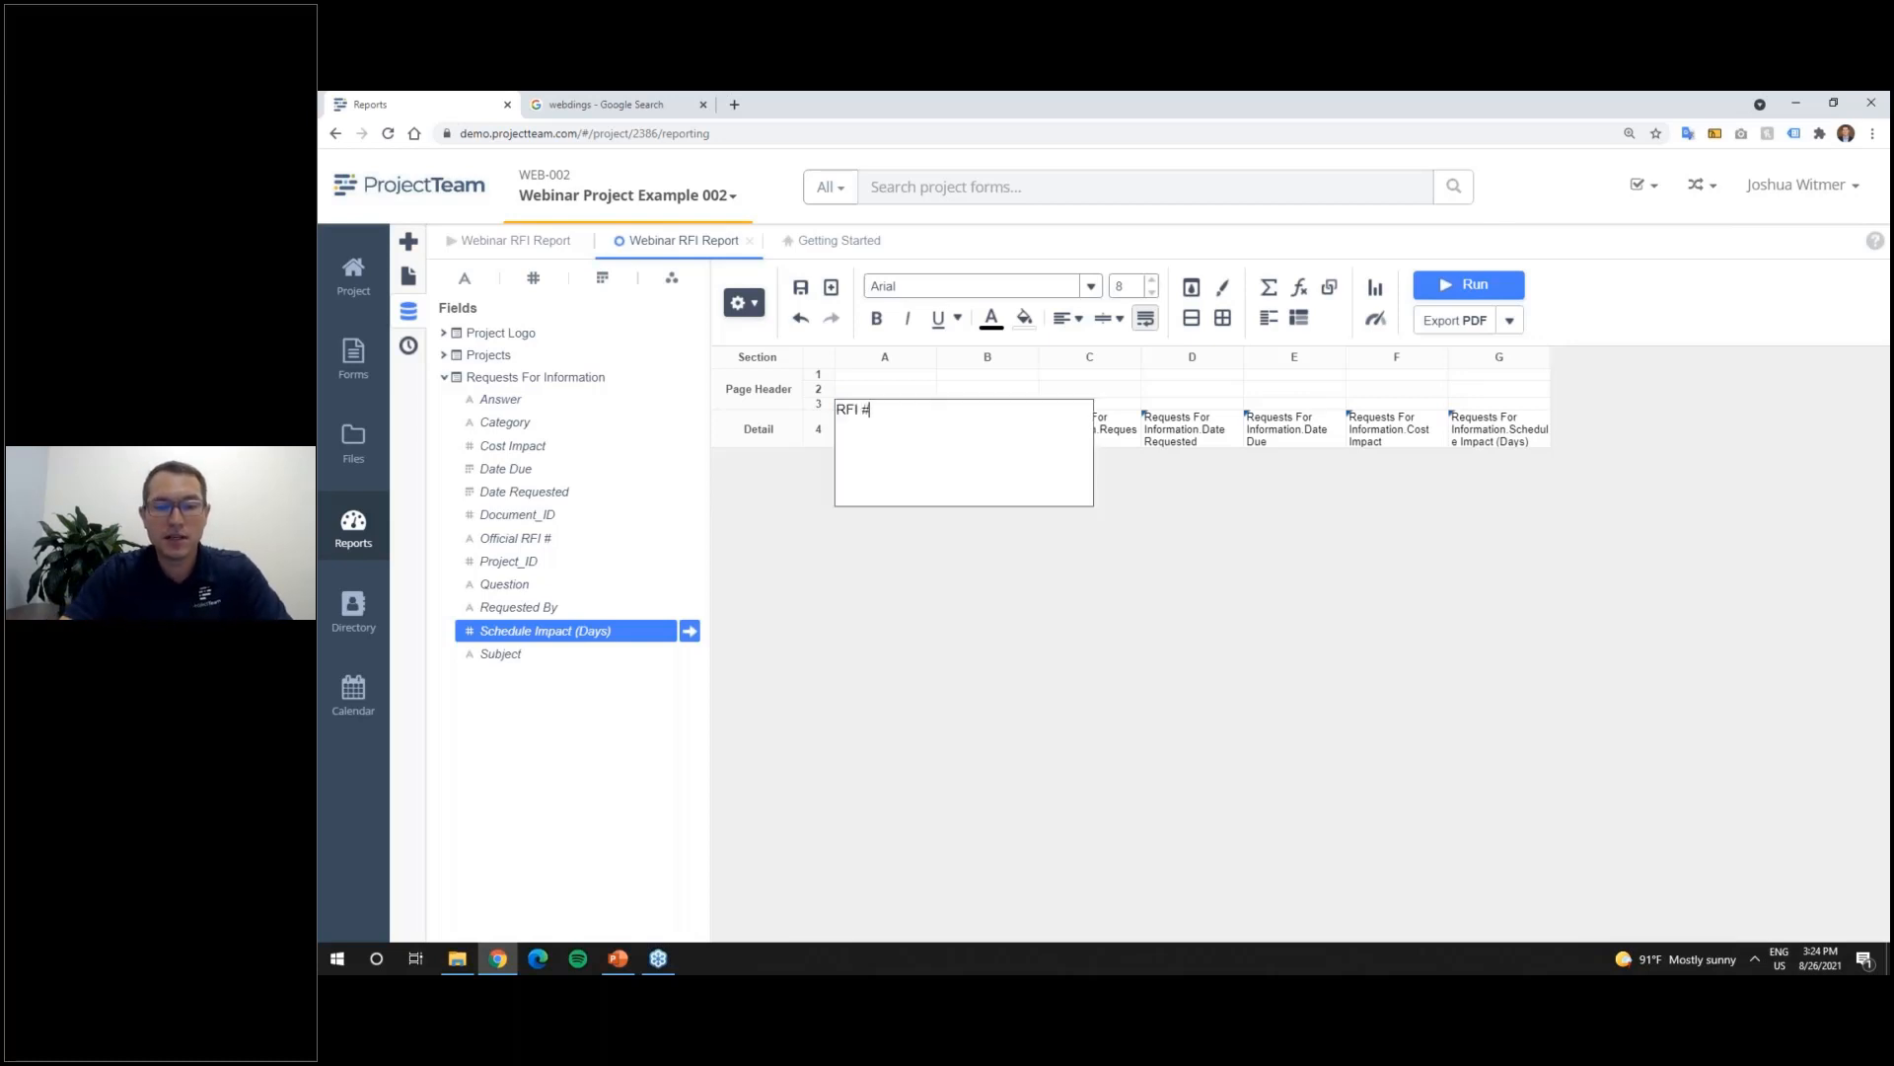
{"action": "type", "text": "#"}
{"action": "key", "text": "Tab"}
{"action": "type", "text": "Subject"}
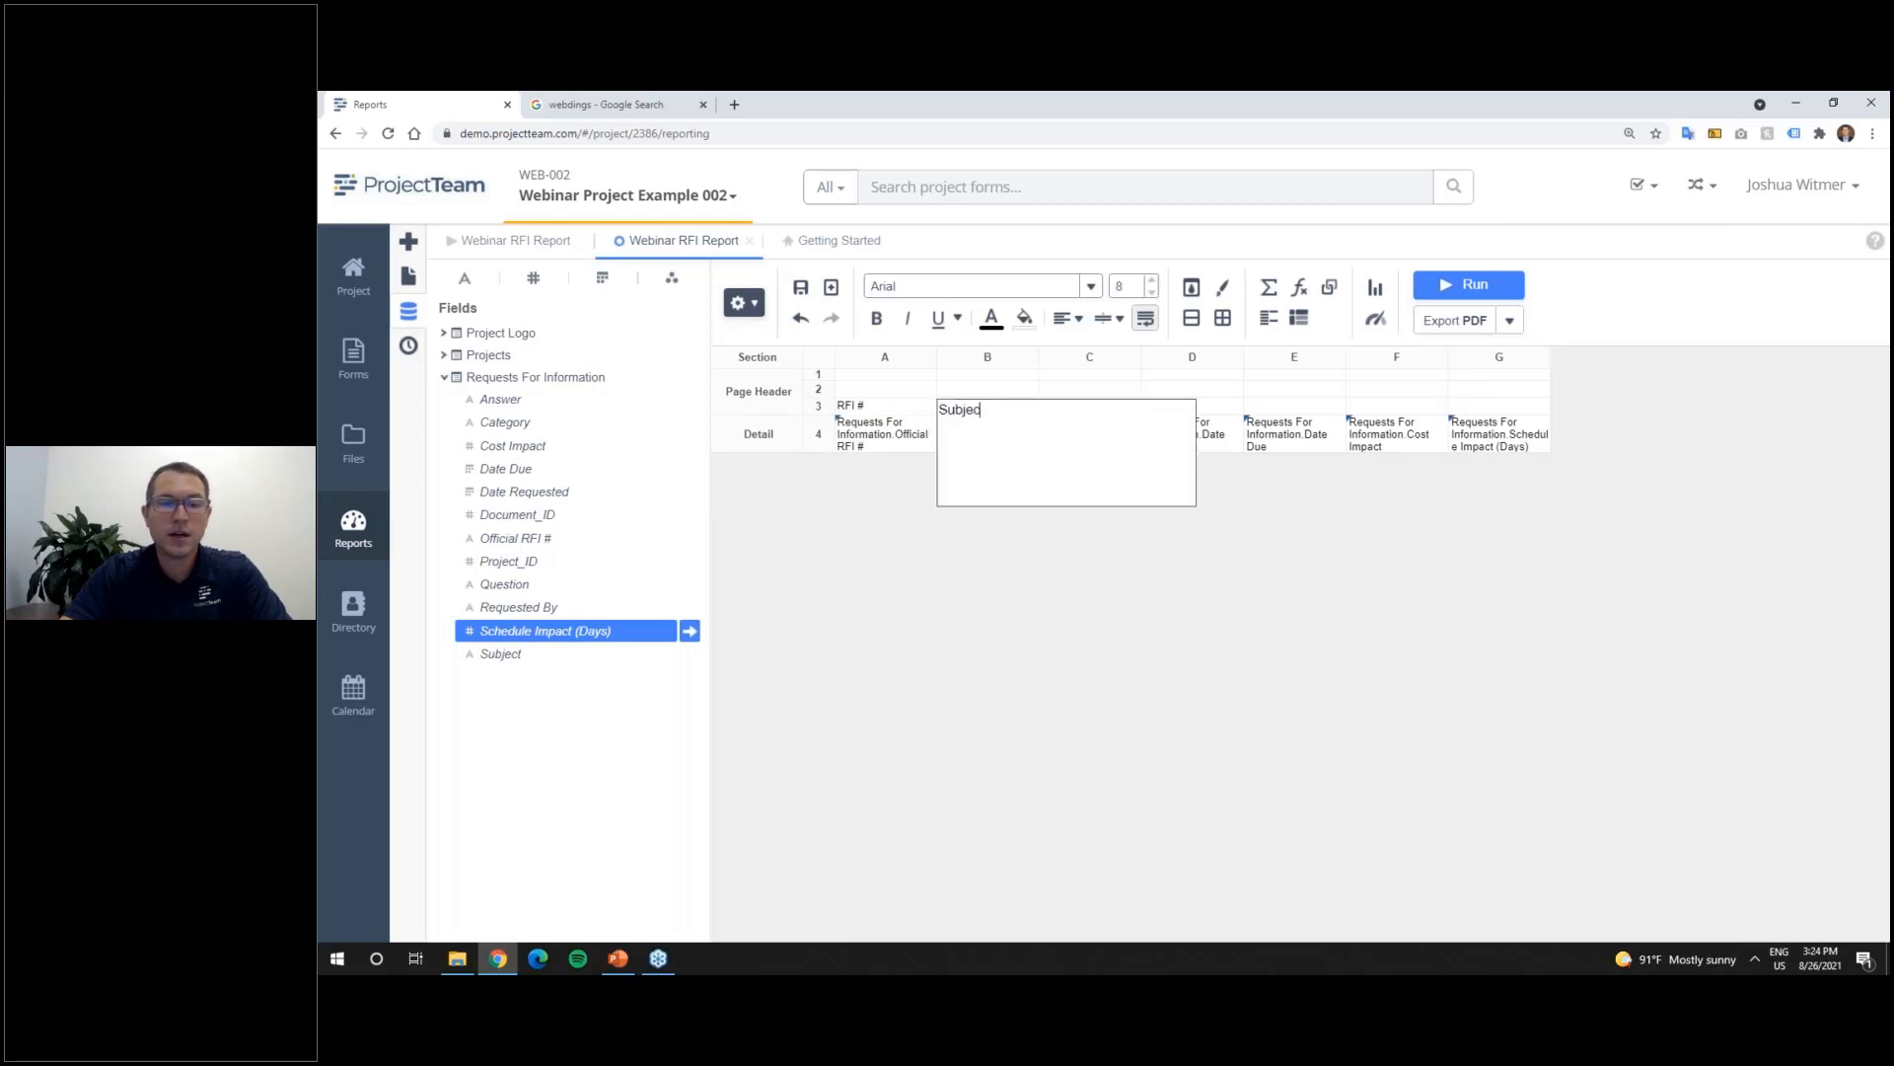
{"action": "key", "text": "Tab"}
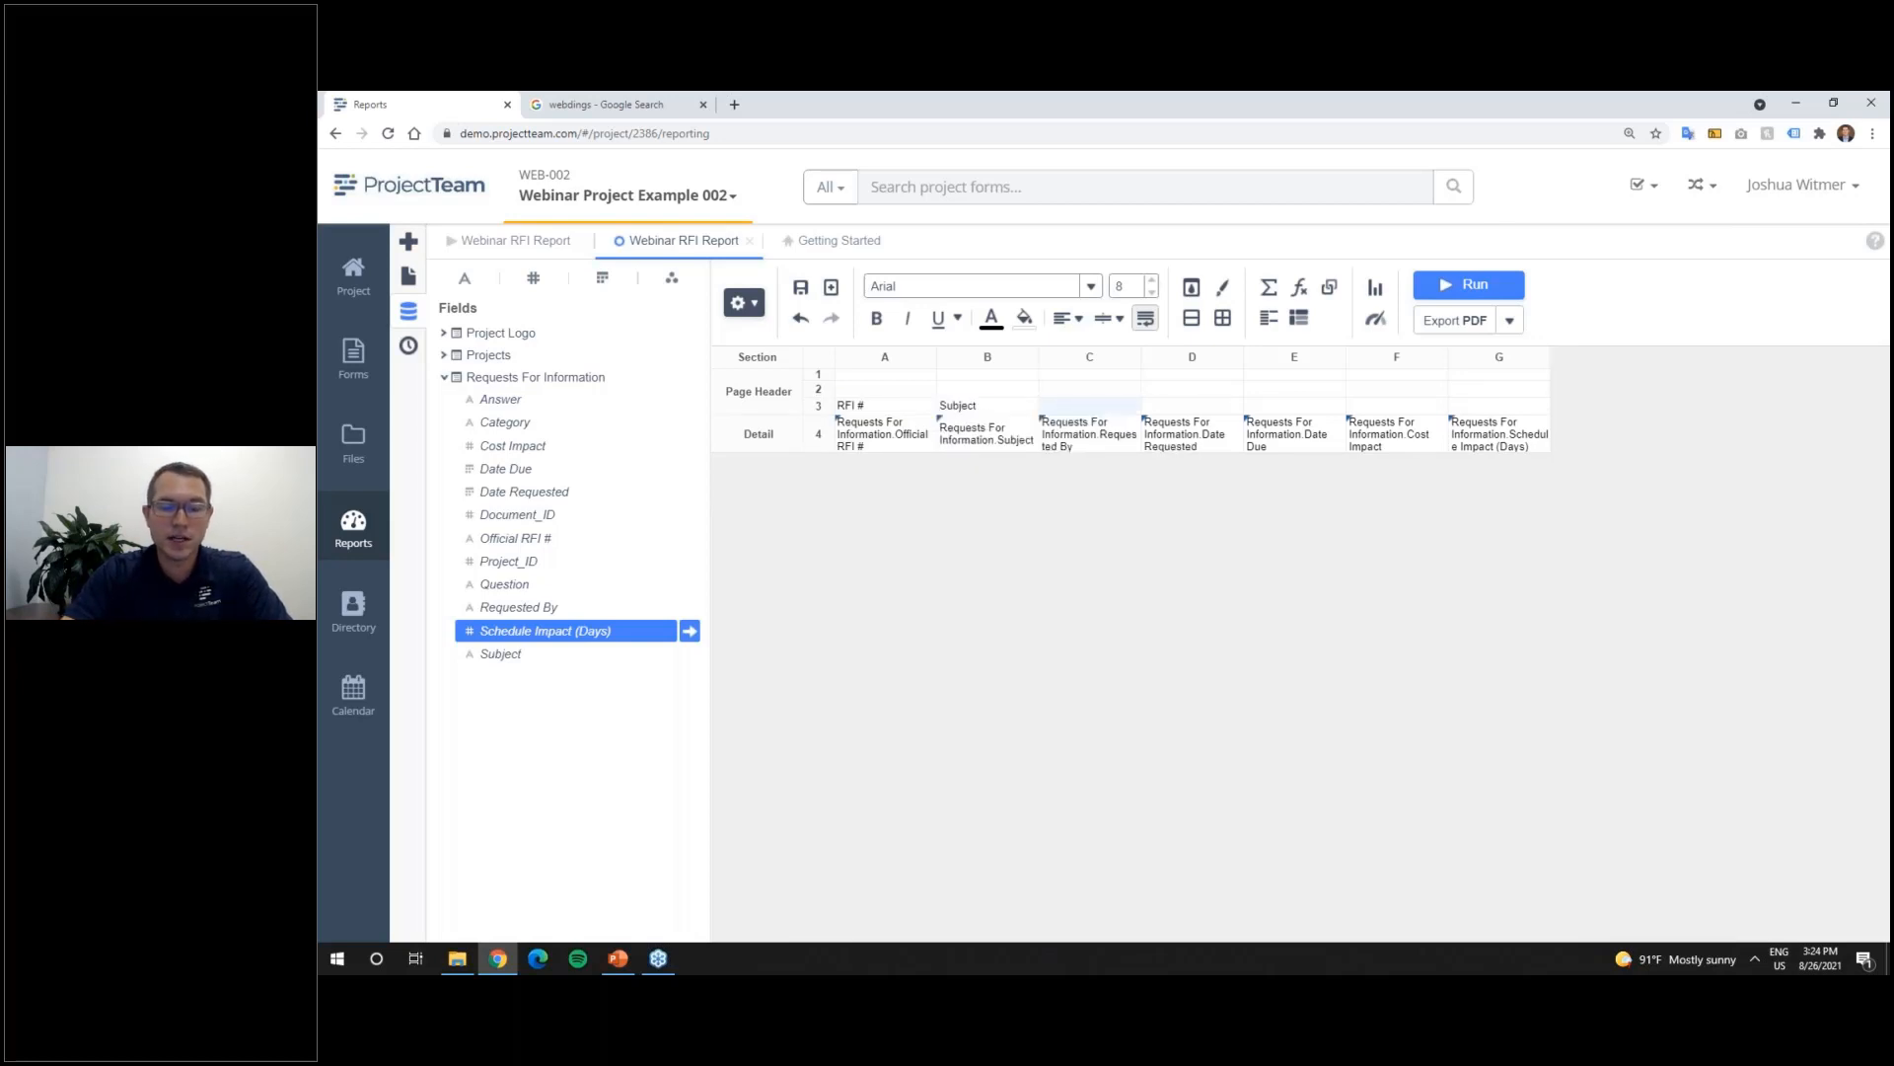
{"action": "type", "text": "Requested By"}
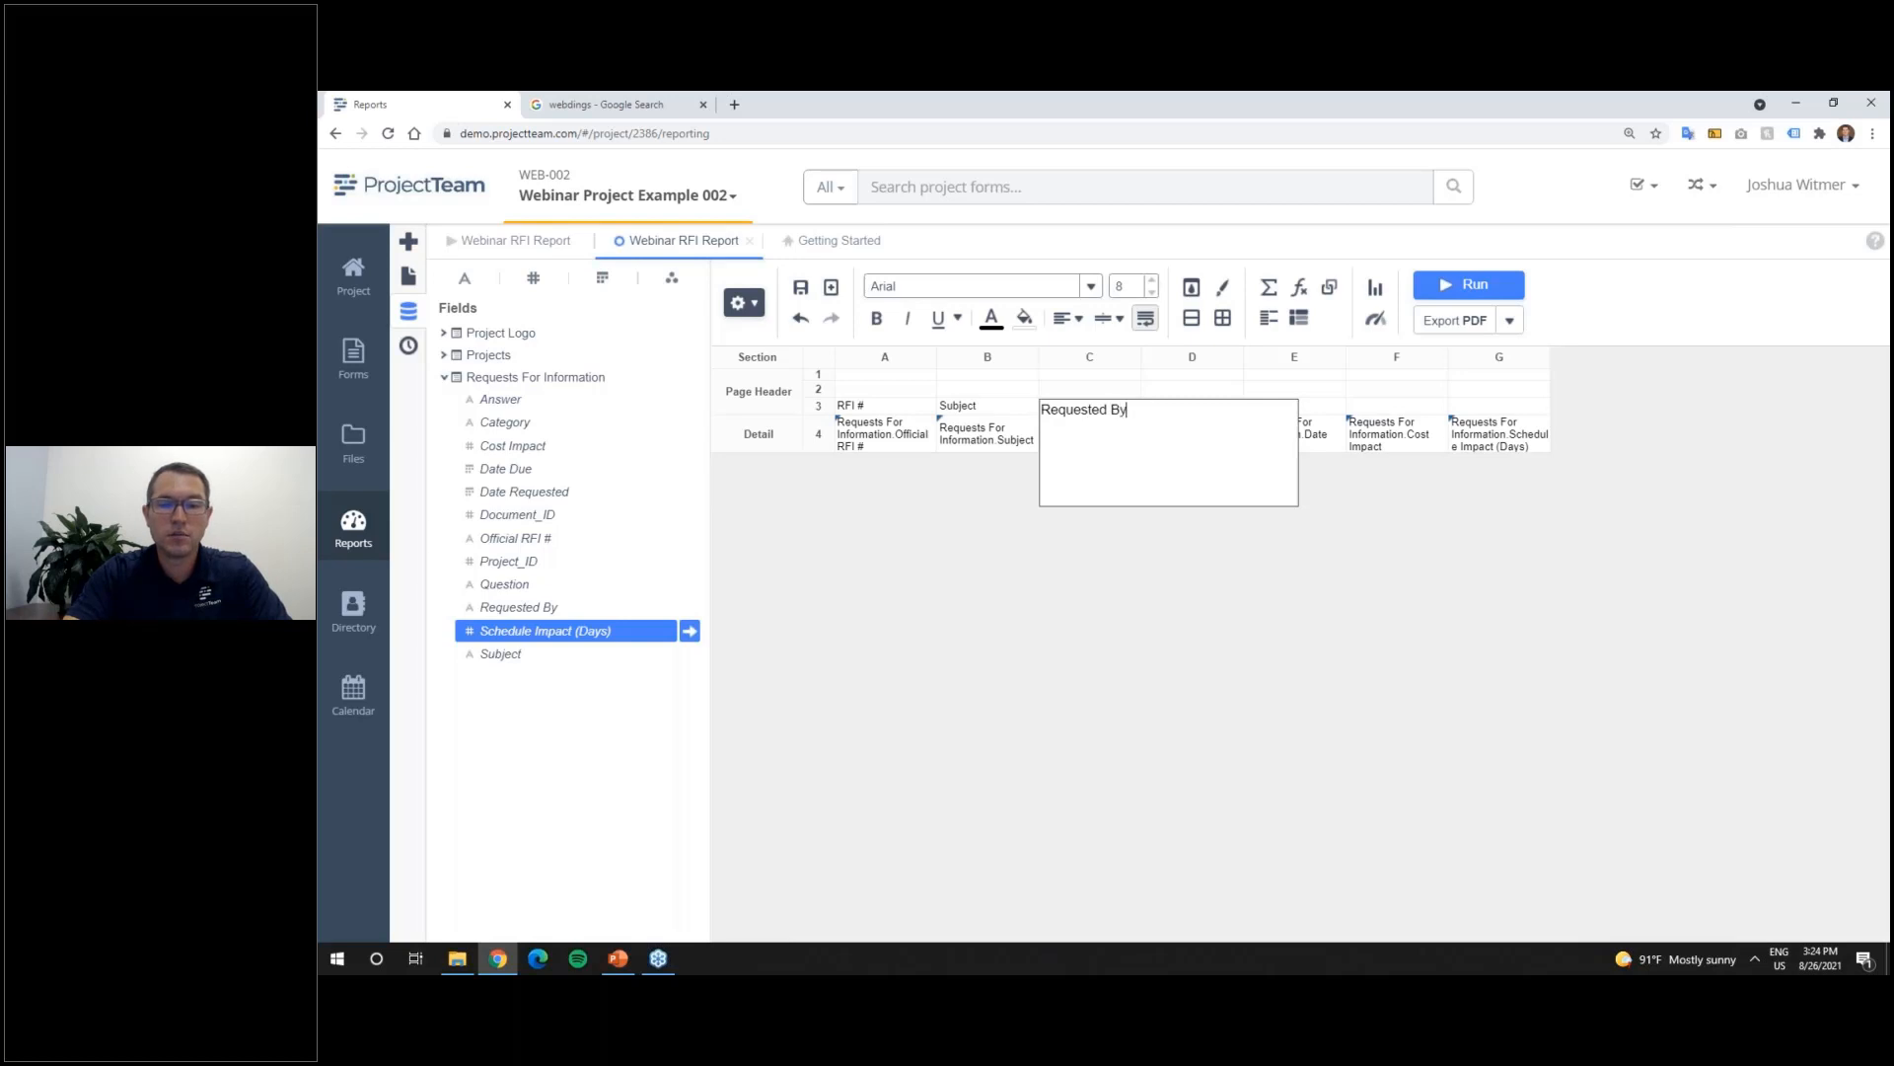
{"action": "key", "text": "Tab"}
Step: Enter the headings Date Requested, Date Due, Cost Impact and Schedule Impact (Days) in columns D to G of page header row 3
{"action": "type", "text": "Date Rw"}
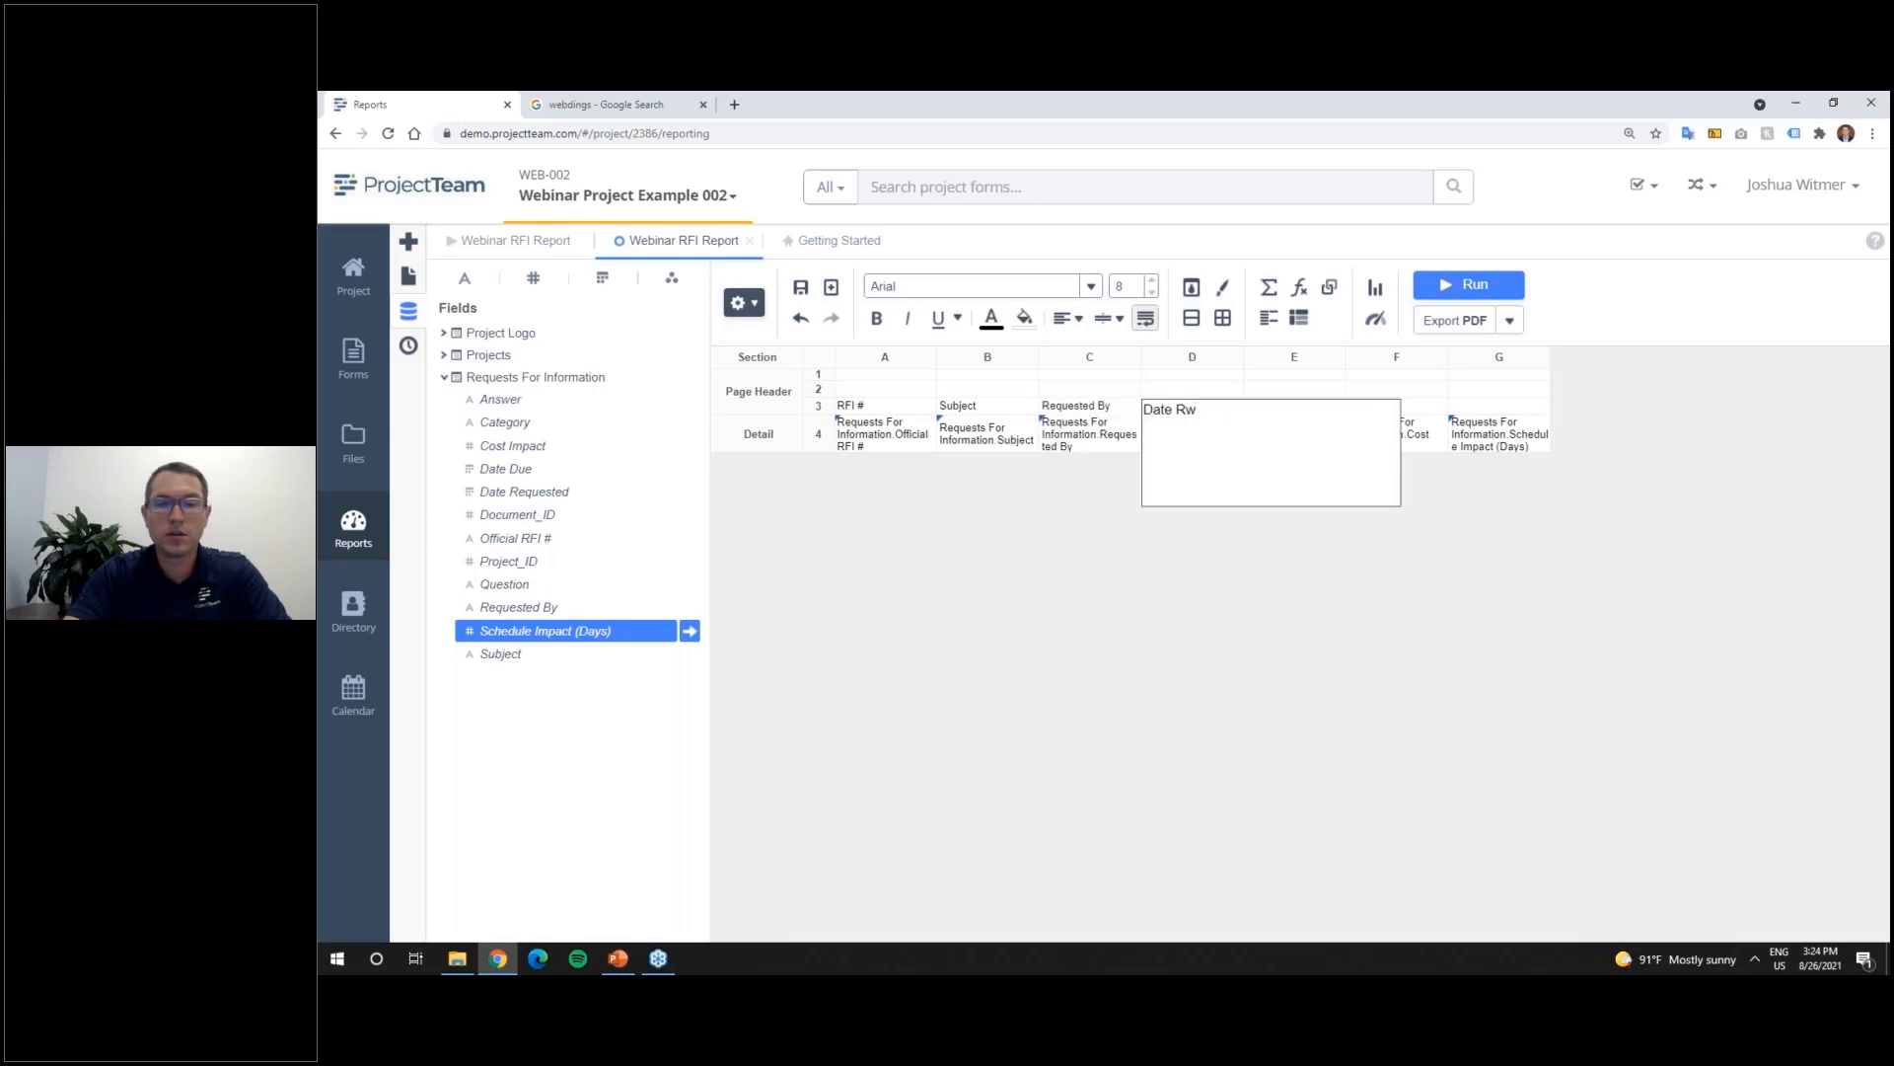
{"action": "type", "text": "equested"}
{"action": "key", "text": "Tab"}
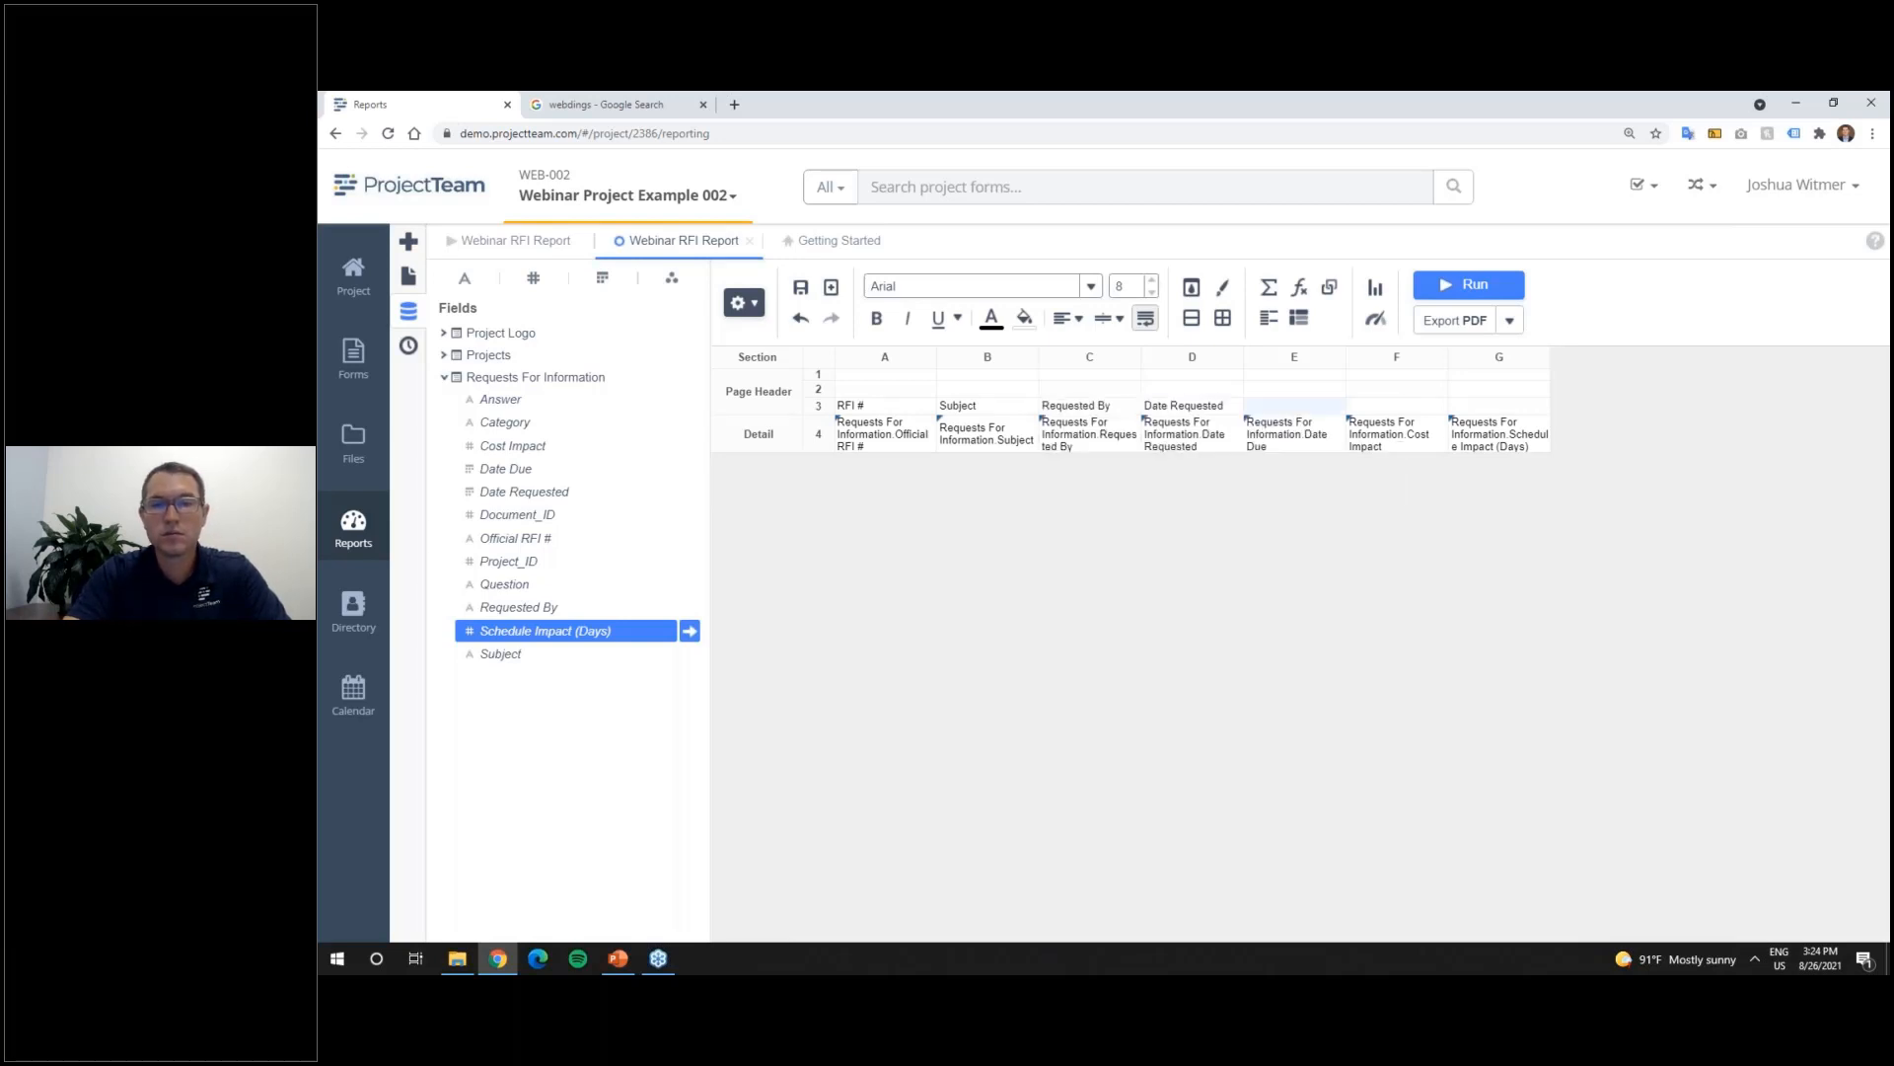
{"action": "type", "text": "Date Due"}
{"action": "key", "text": "Tab"}
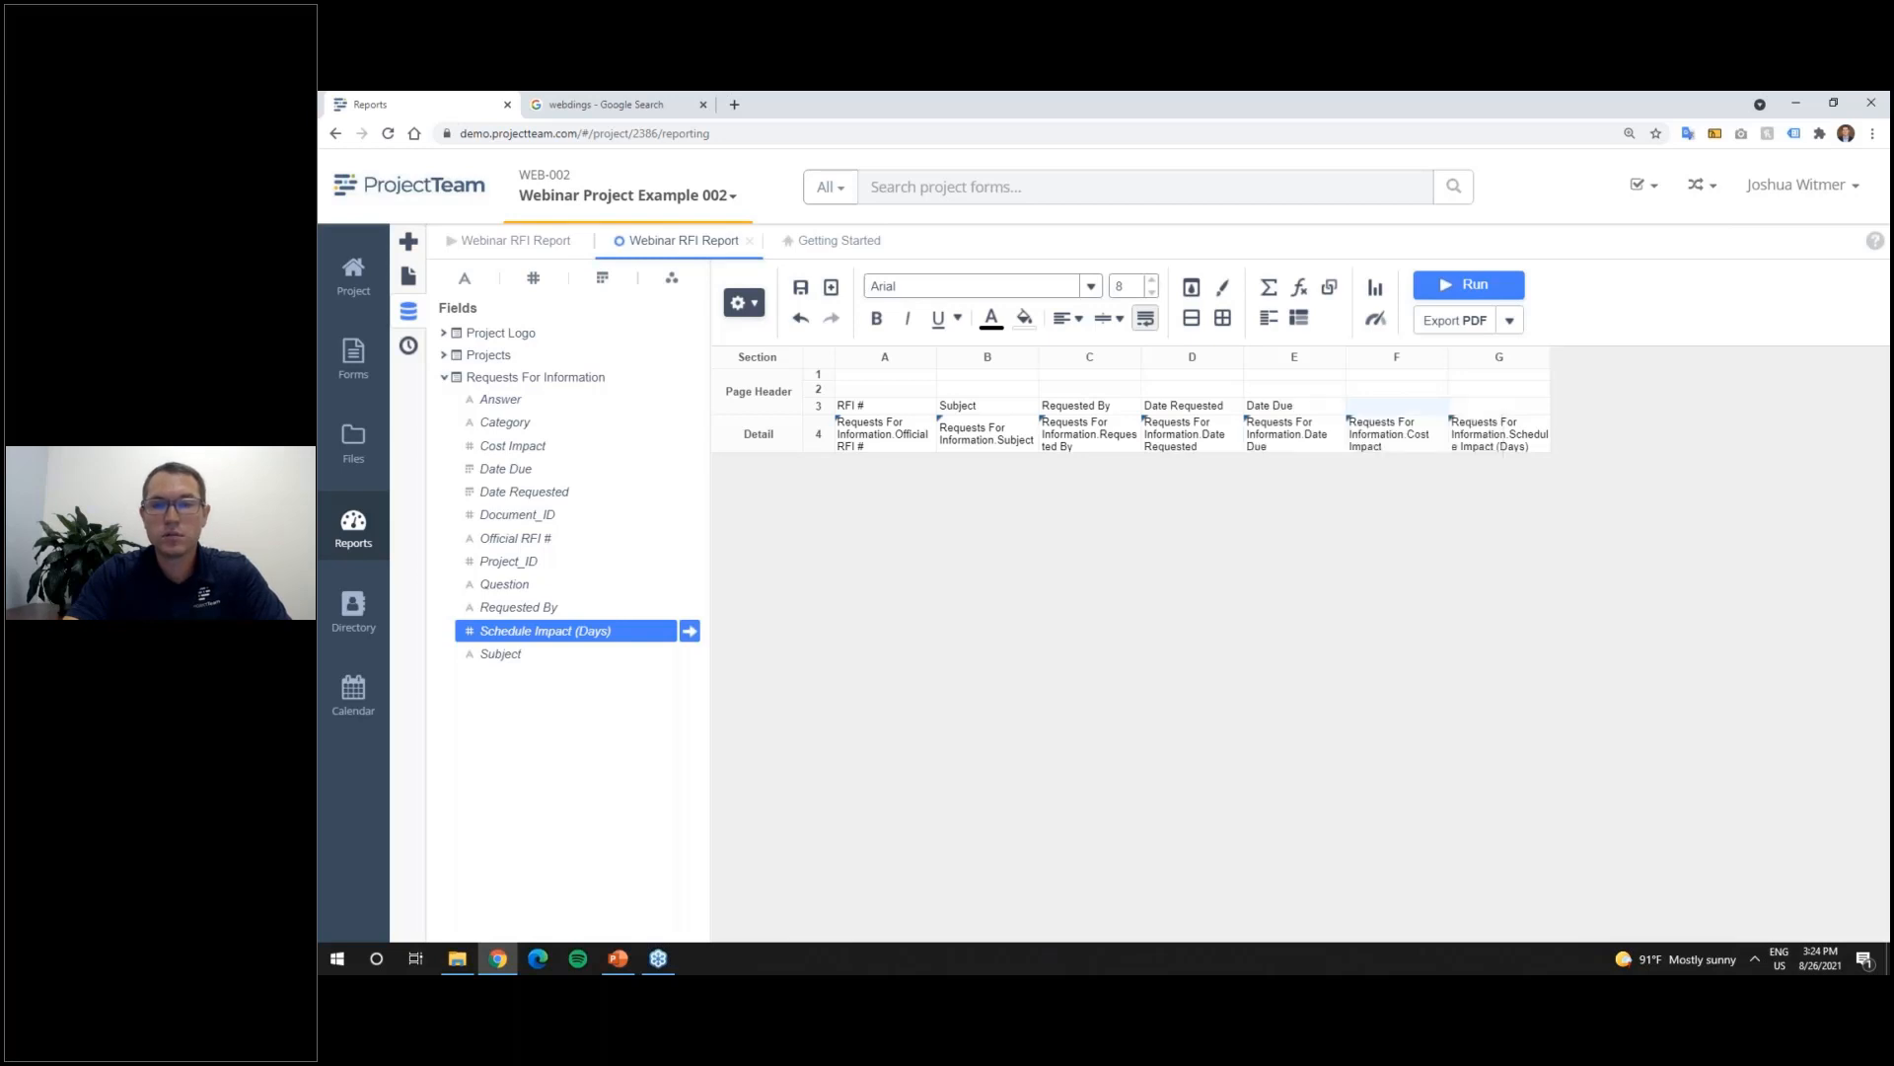
{"action": "type", "text": "Cost Impact"}
{"action": "key", "text": "Tab"}
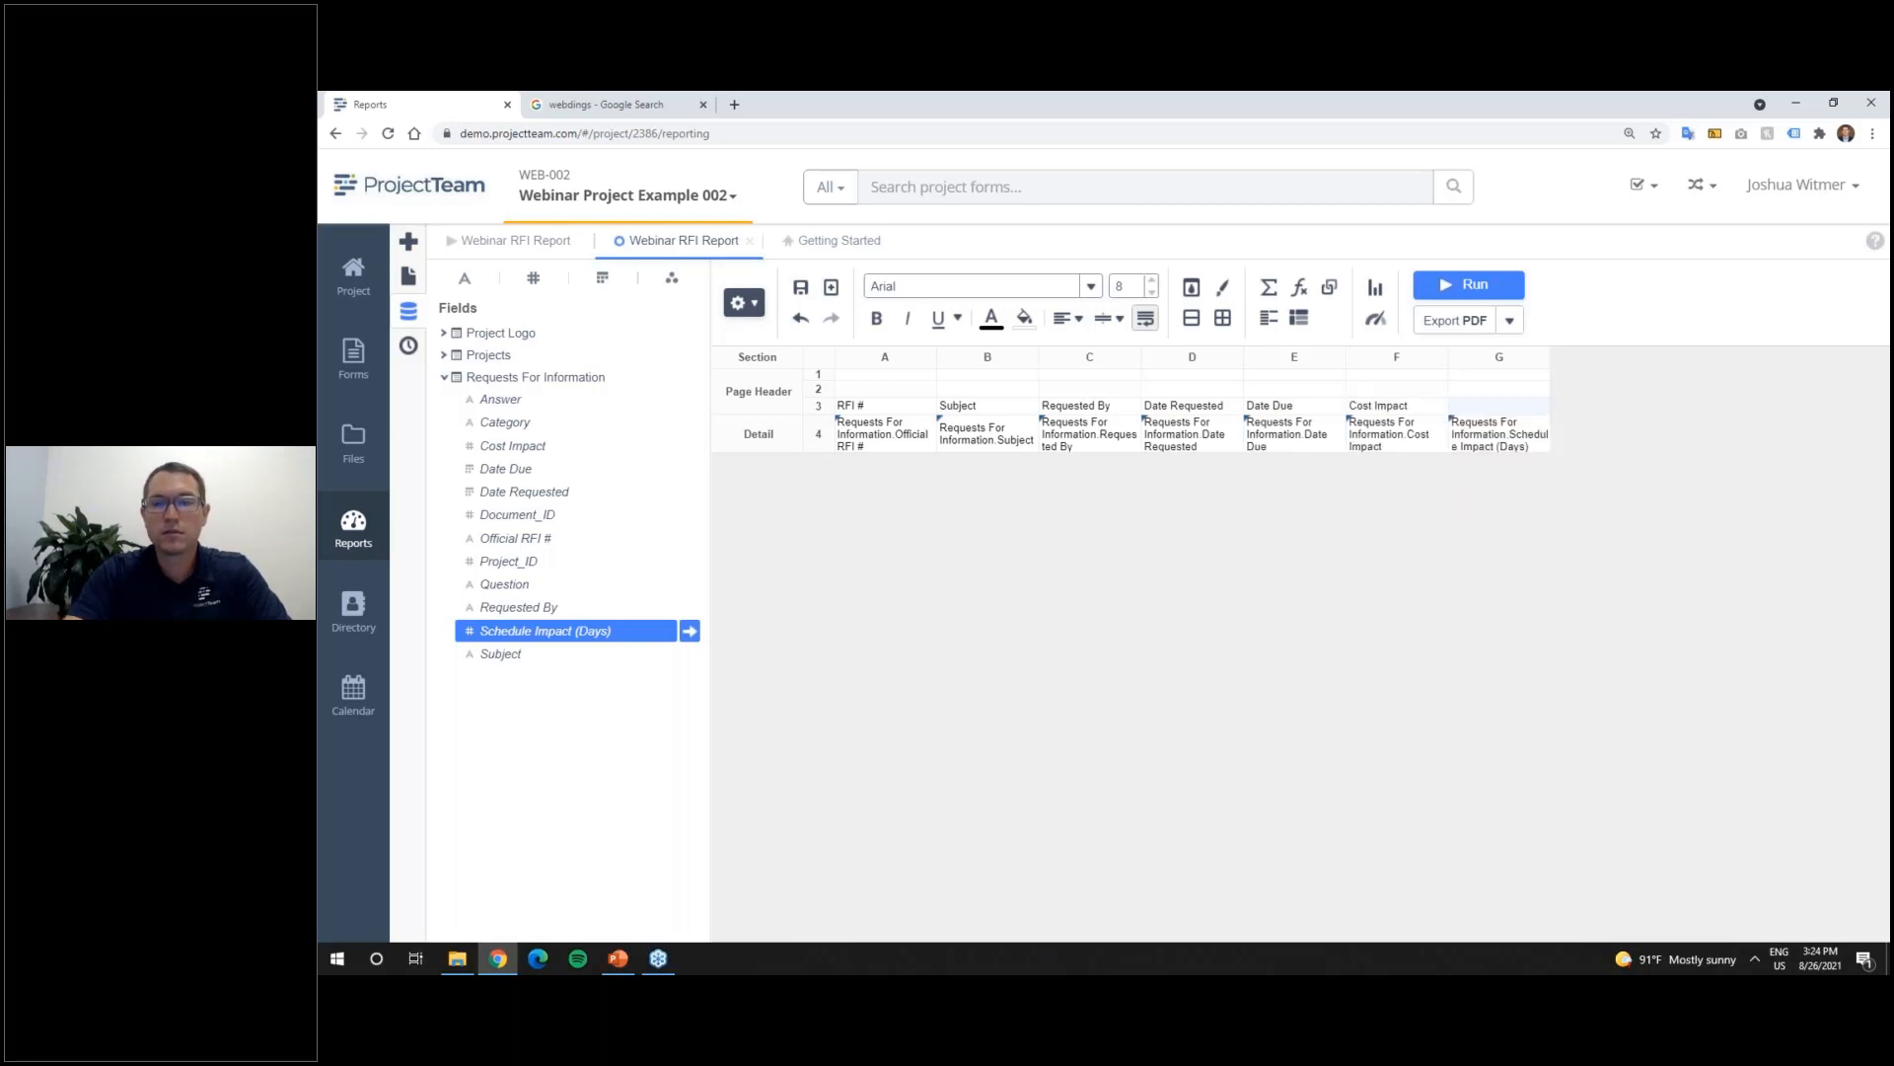
{"action": "type", "text": "Schedule"}
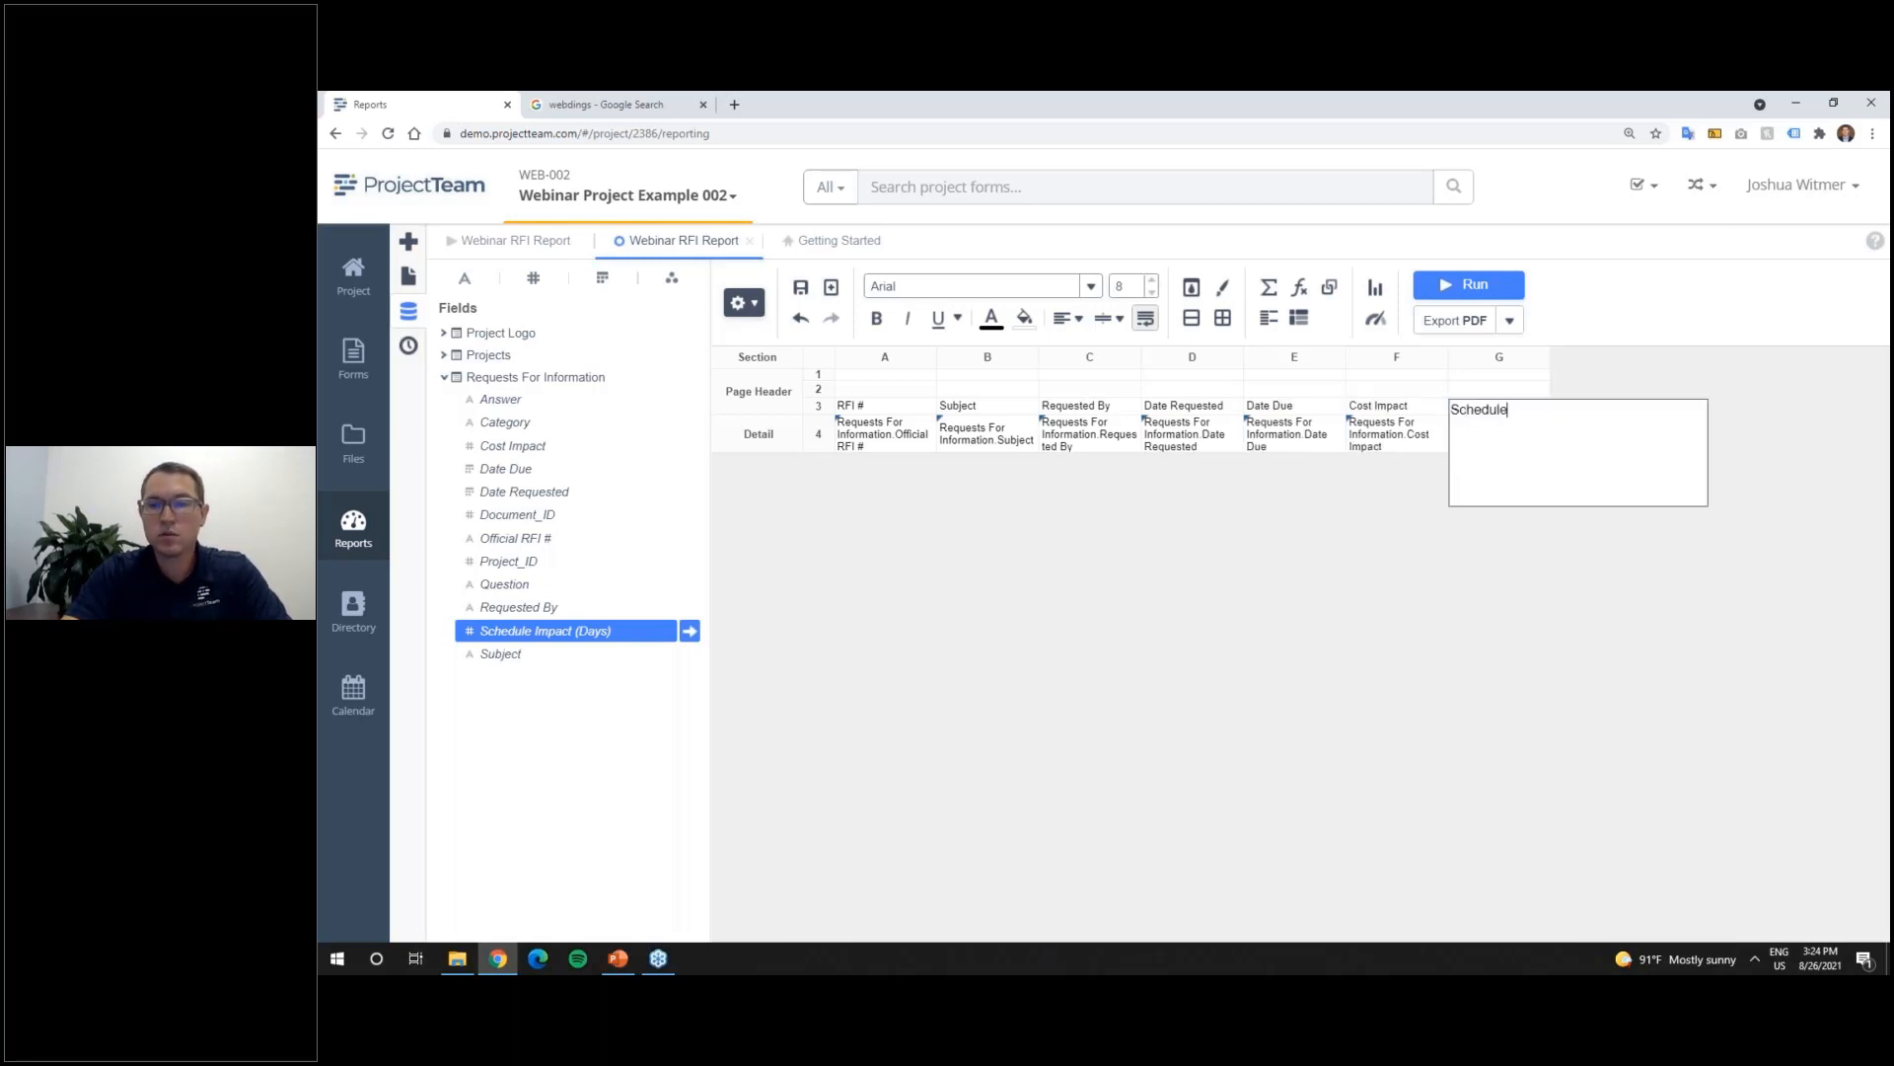
{"action": "type", "text": " Impact (Days)"}
{"action": "key", "text": "Return"}
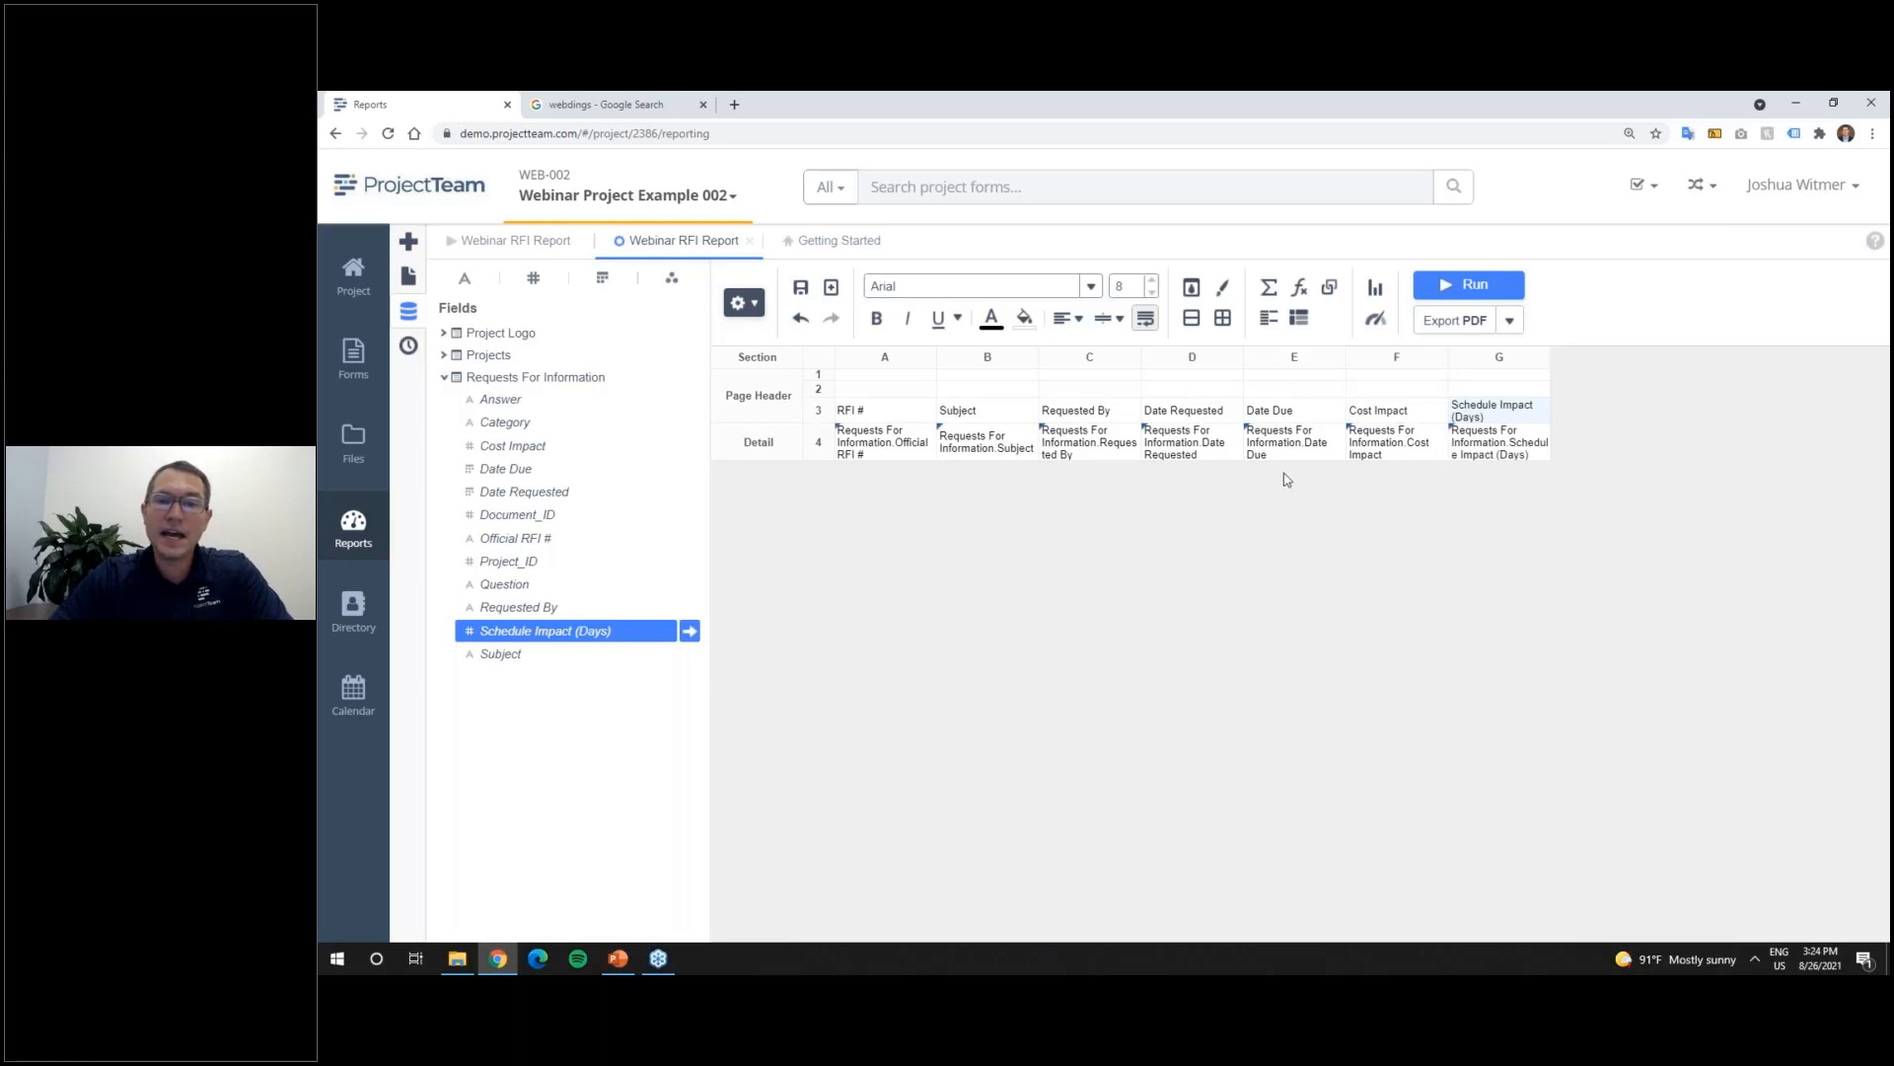
Step: Add column H after column G, with the heading Category in row 3 and the Category field in the Detail row
{"action": "right_click", "coordinate": [1500, 373]}
{"action": "left_click", "coordinate": [1569, 410]}
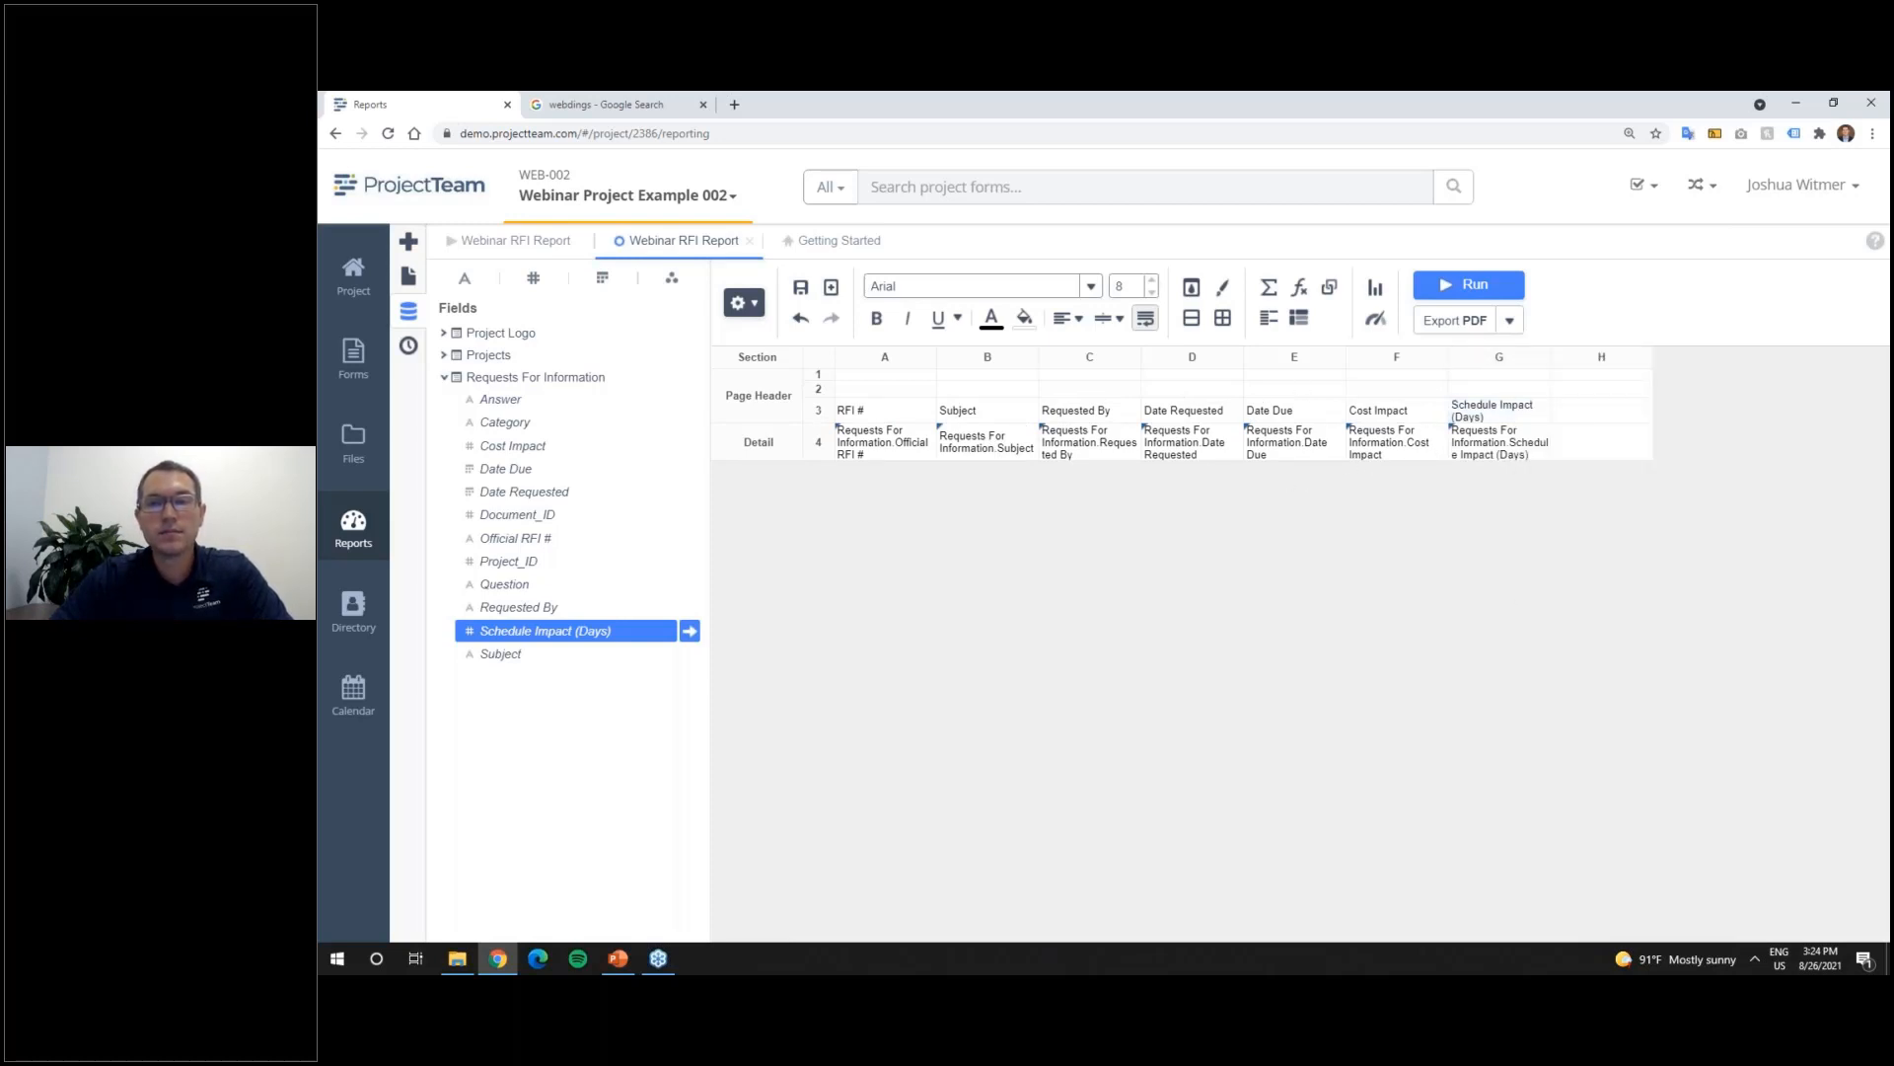
{"action": "double_click", "coordinate": [1573, 410]}
{"action": "type", "text": "Category"}
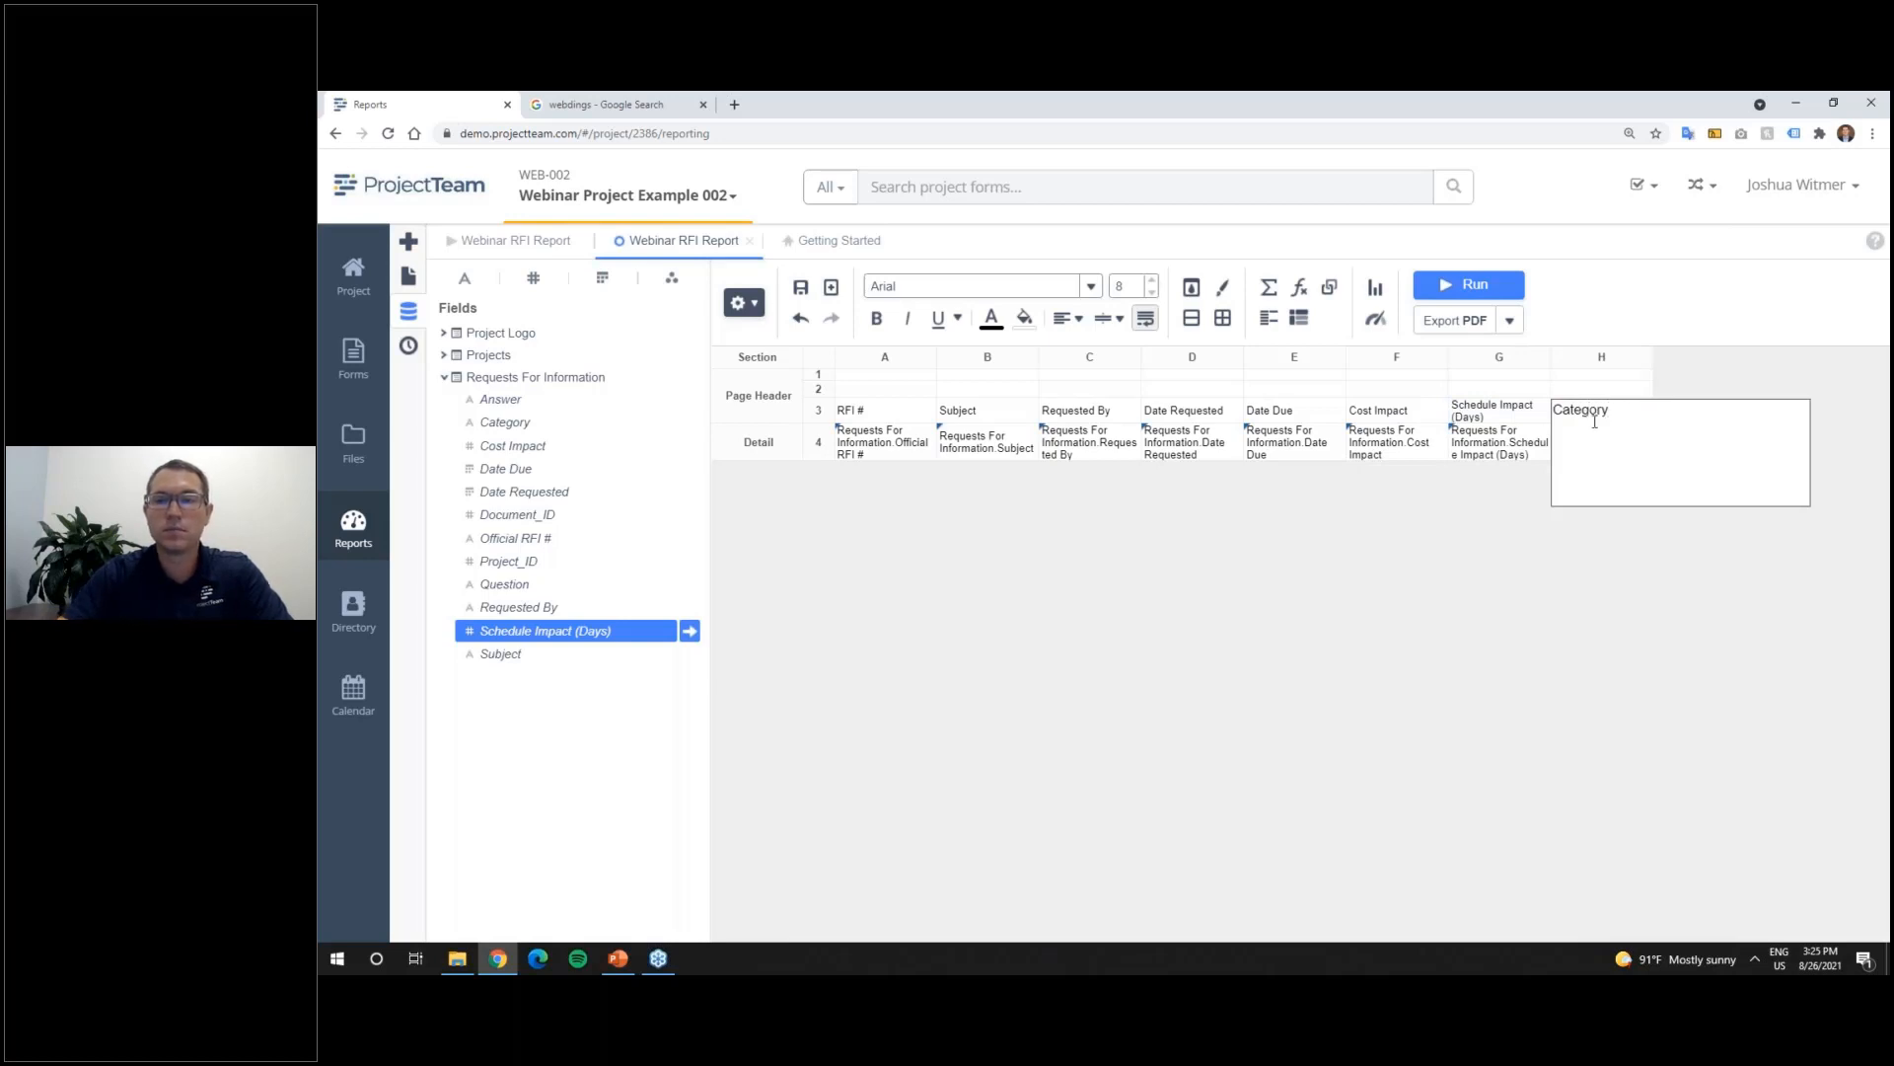
{"action": "left_click", "coordinate": [1632, 582]}
{"action": "left_click", "coordinate": [1602, 446]}
{"action": "left_click_drag", "start_coordinate": [533, 424], "coordinate": [1579, 449]}
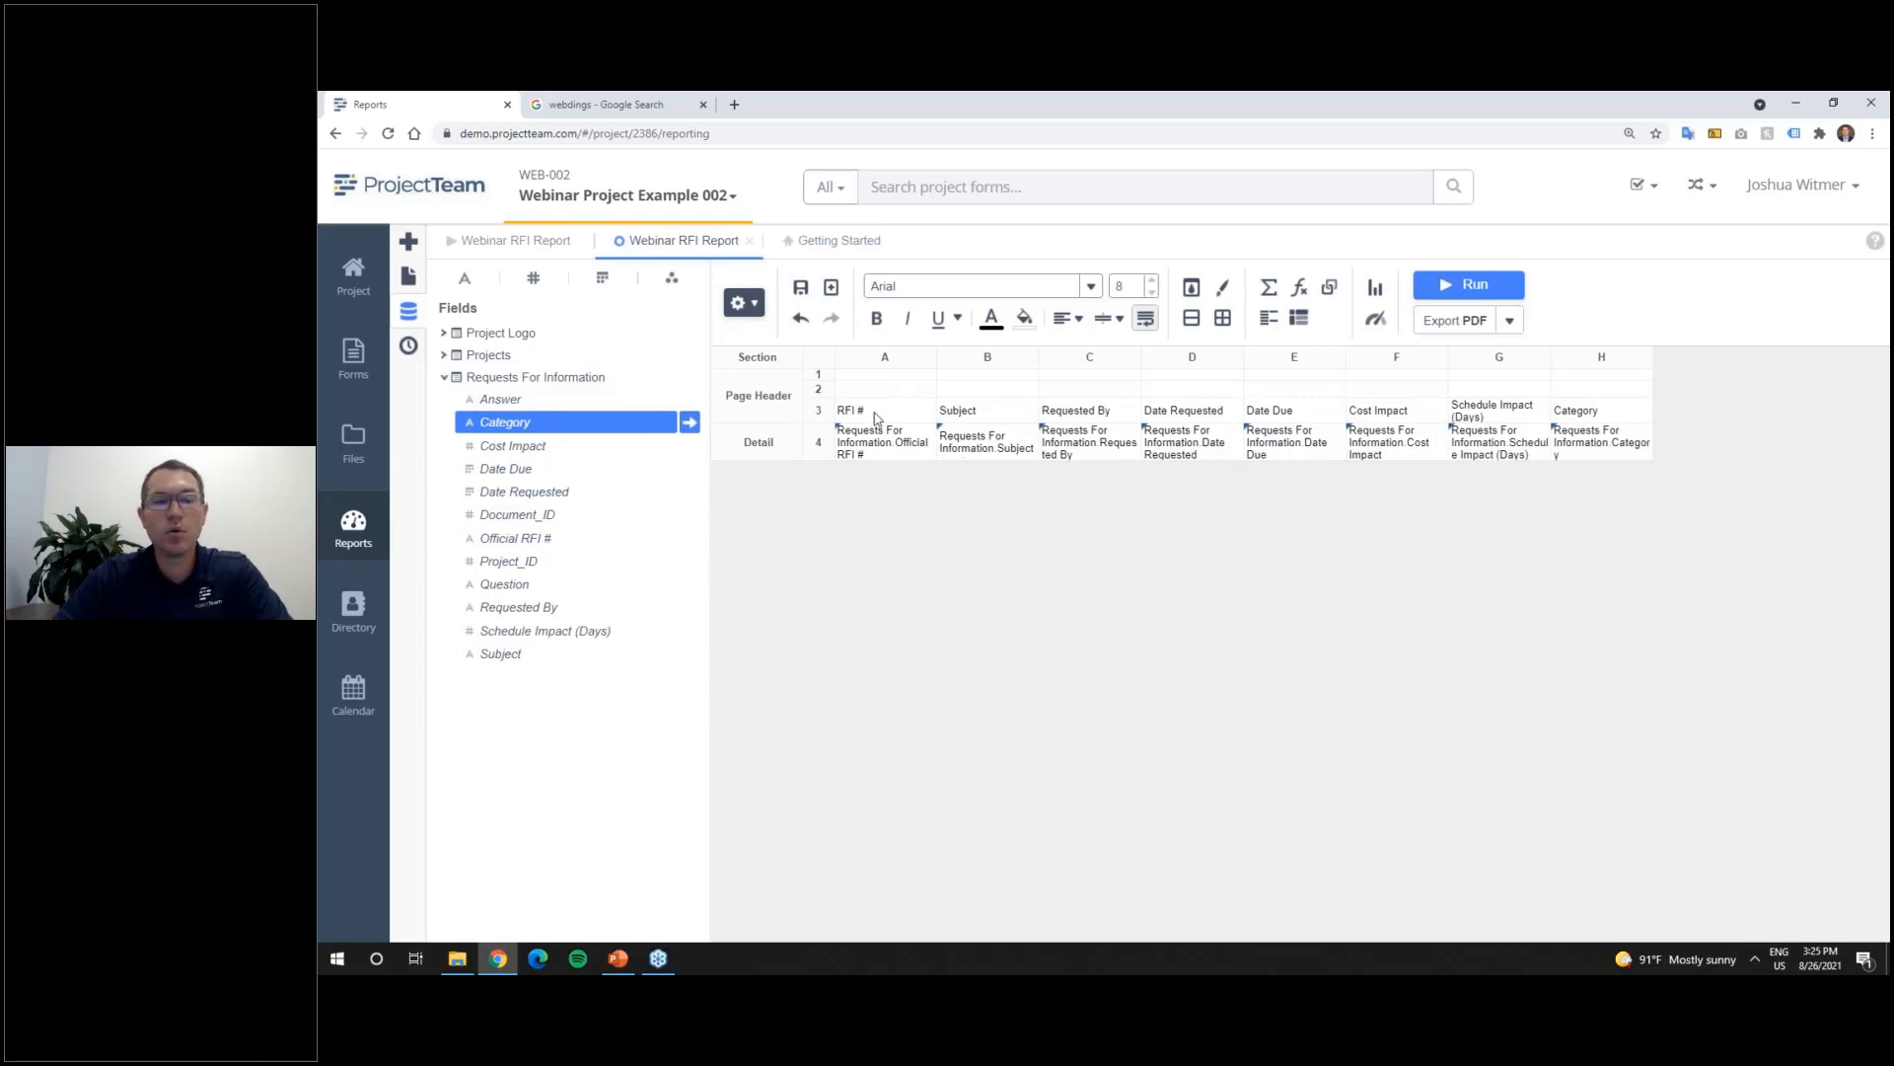
Step: Run the report to preview all eight columns with their headings
{"action": "left_click", "coordinate": [1566, 414]}
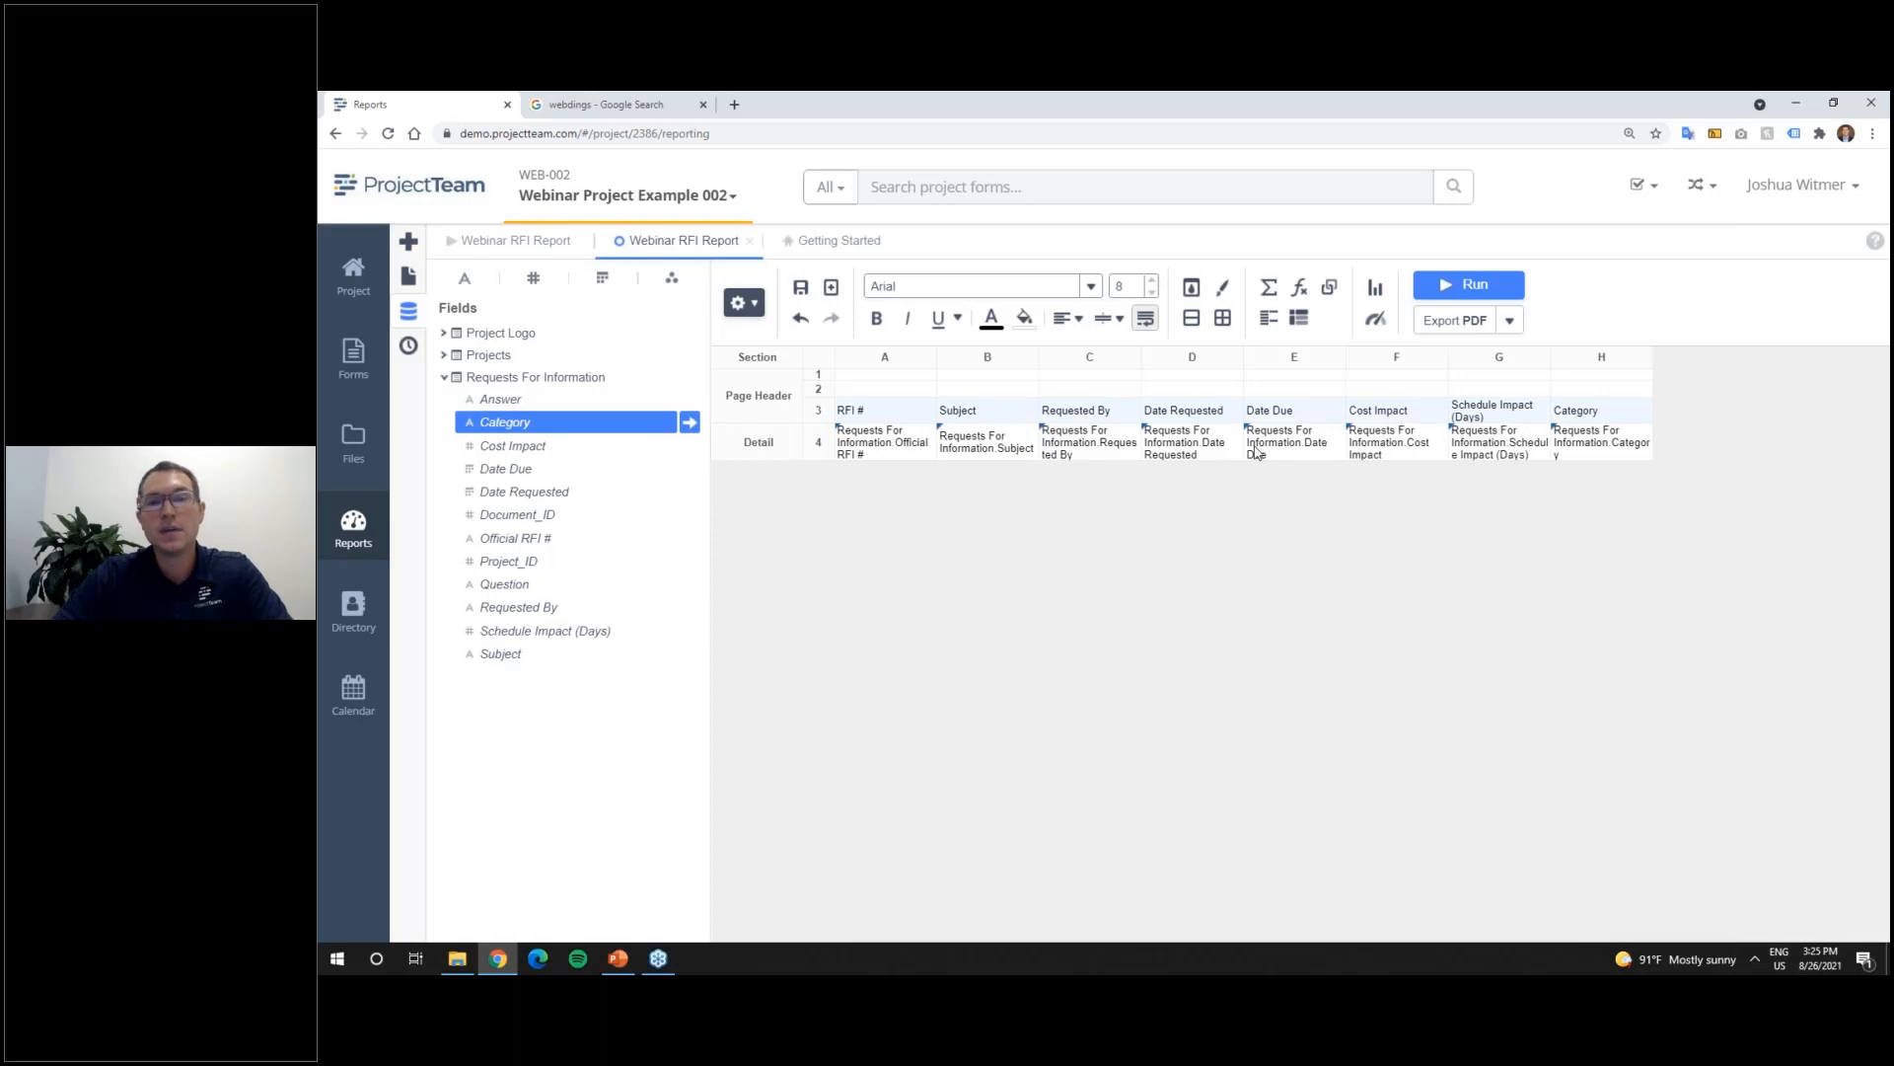
{"action": "left_click", "coordinate": [1472, 284]}
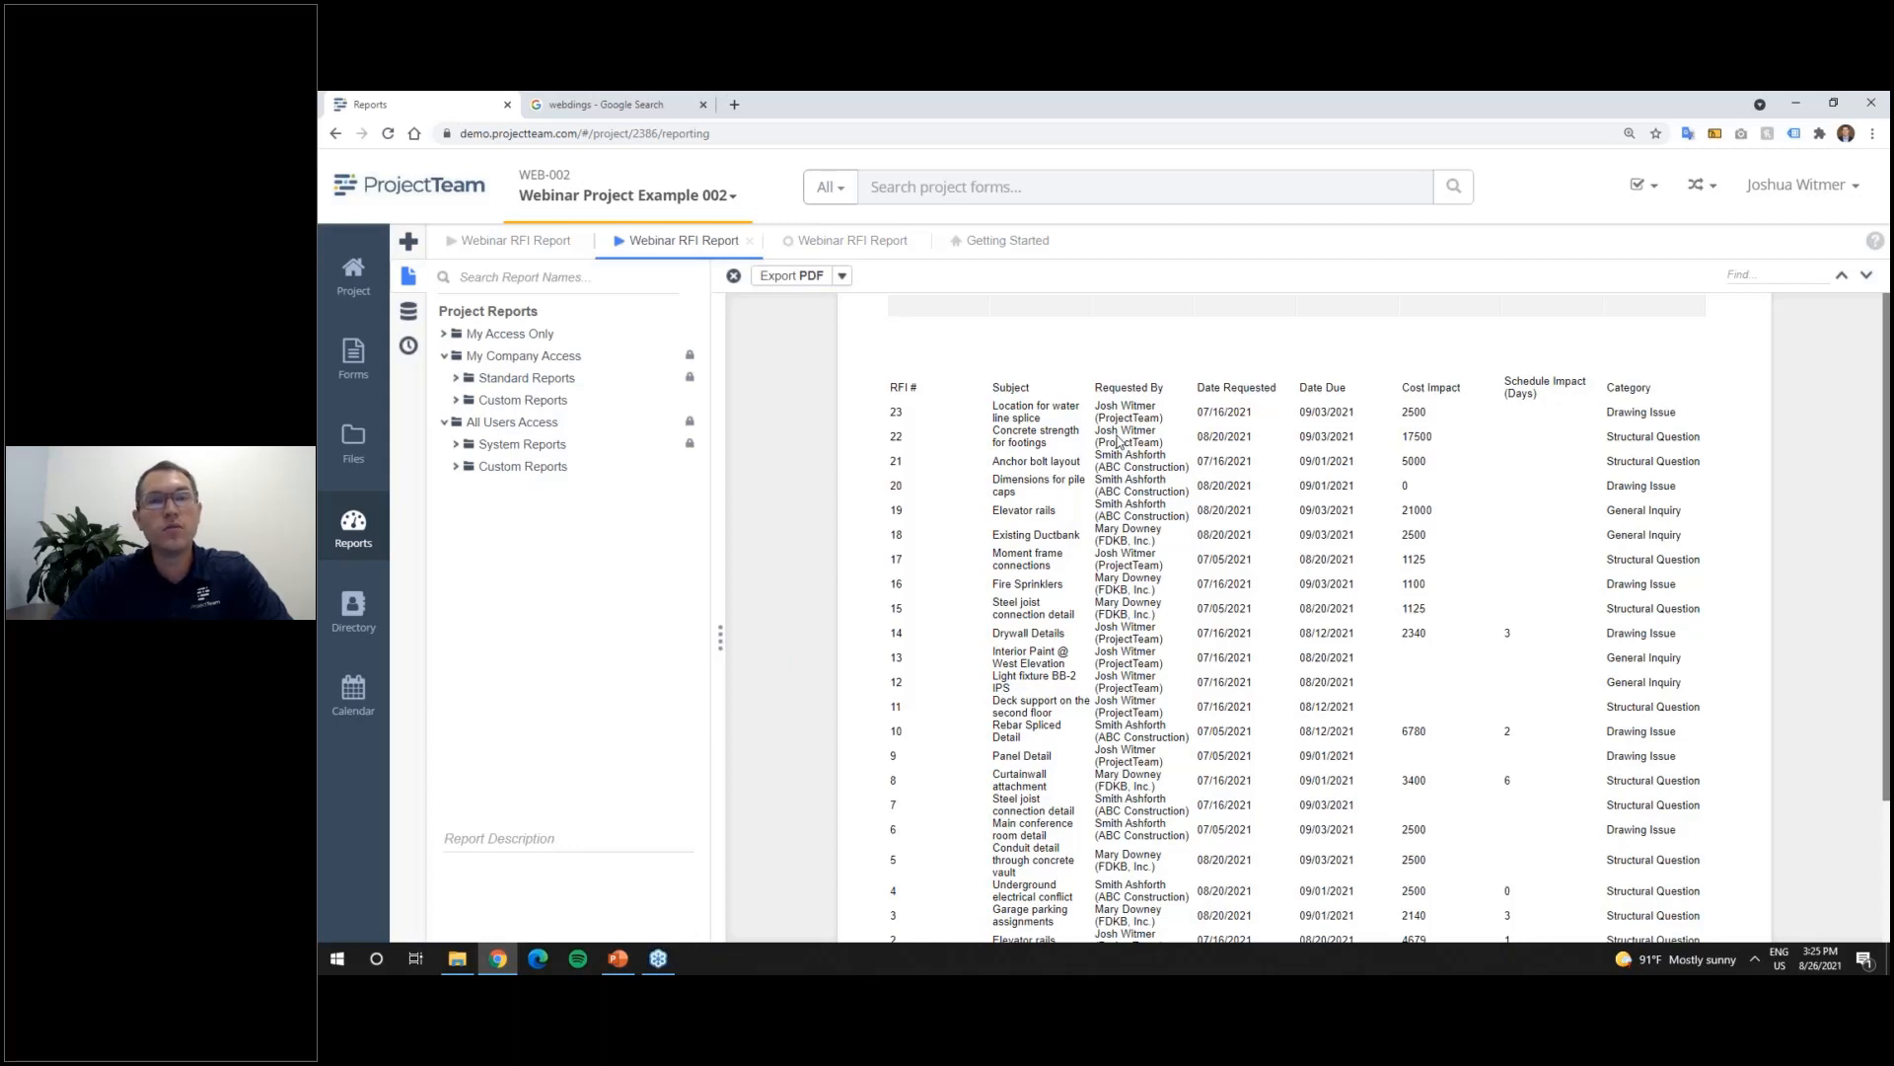
Step: Return to the report designer and make the row 3 column headings in A to H bold
{"action": "left_click", "coordinate": [860, 246]}
{"action": "left_click", "coordinate": [1576, 419]}
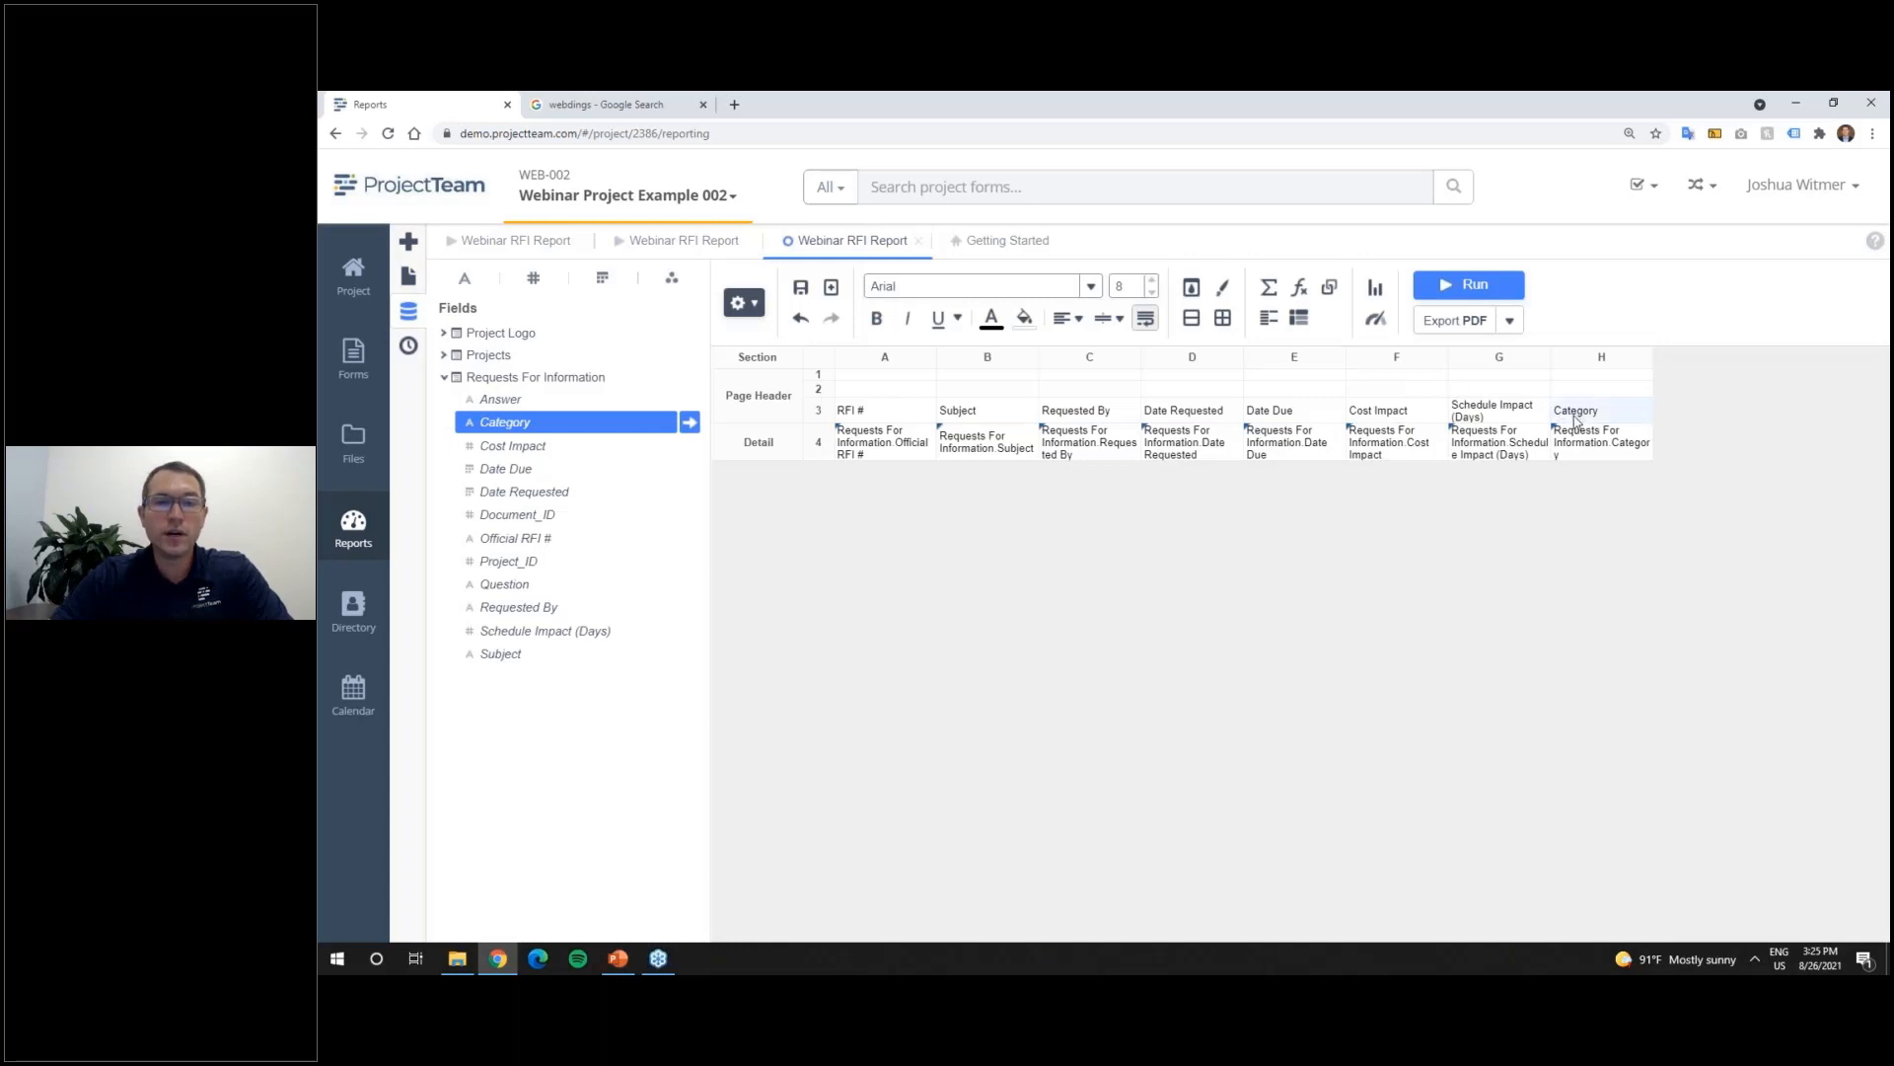
{"action": "left_click", "coordinate": [875, 416], "text": "shift"}
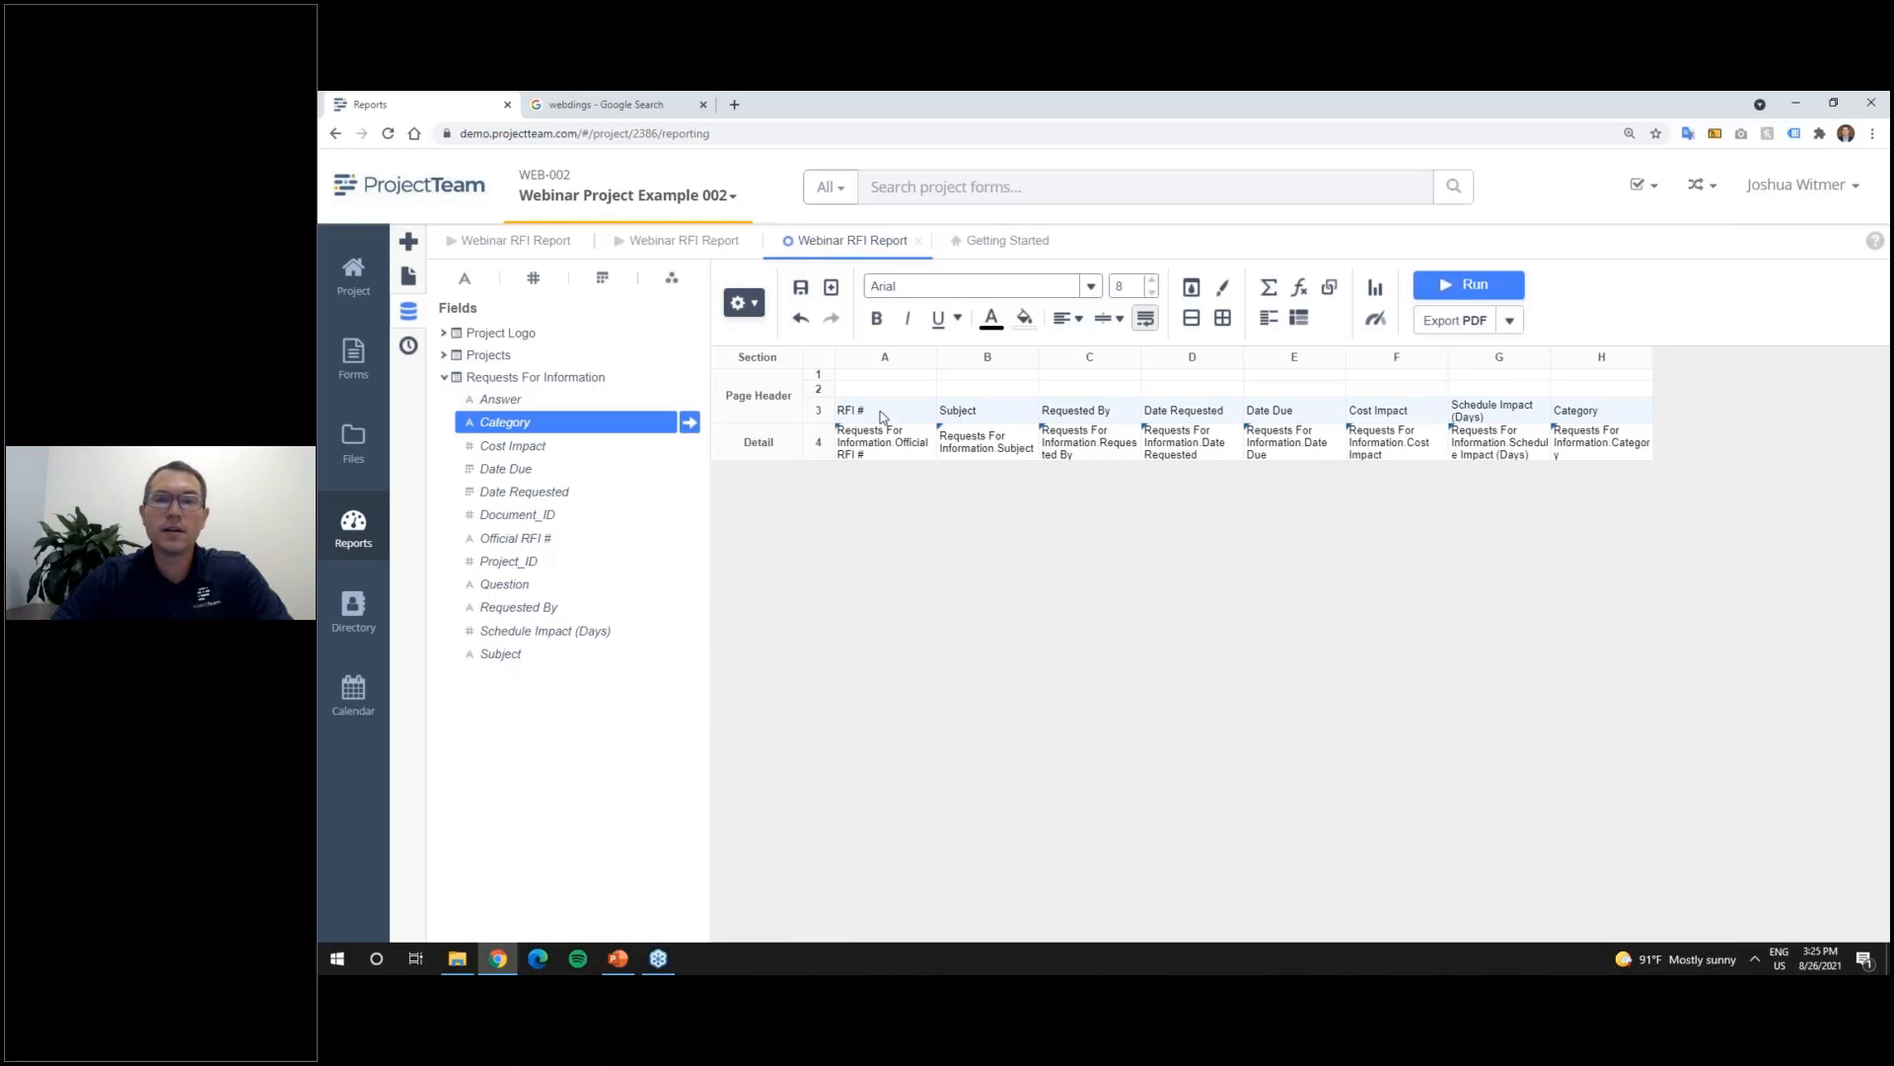
{"action": "left_click", "coordinate": [876, 318]}
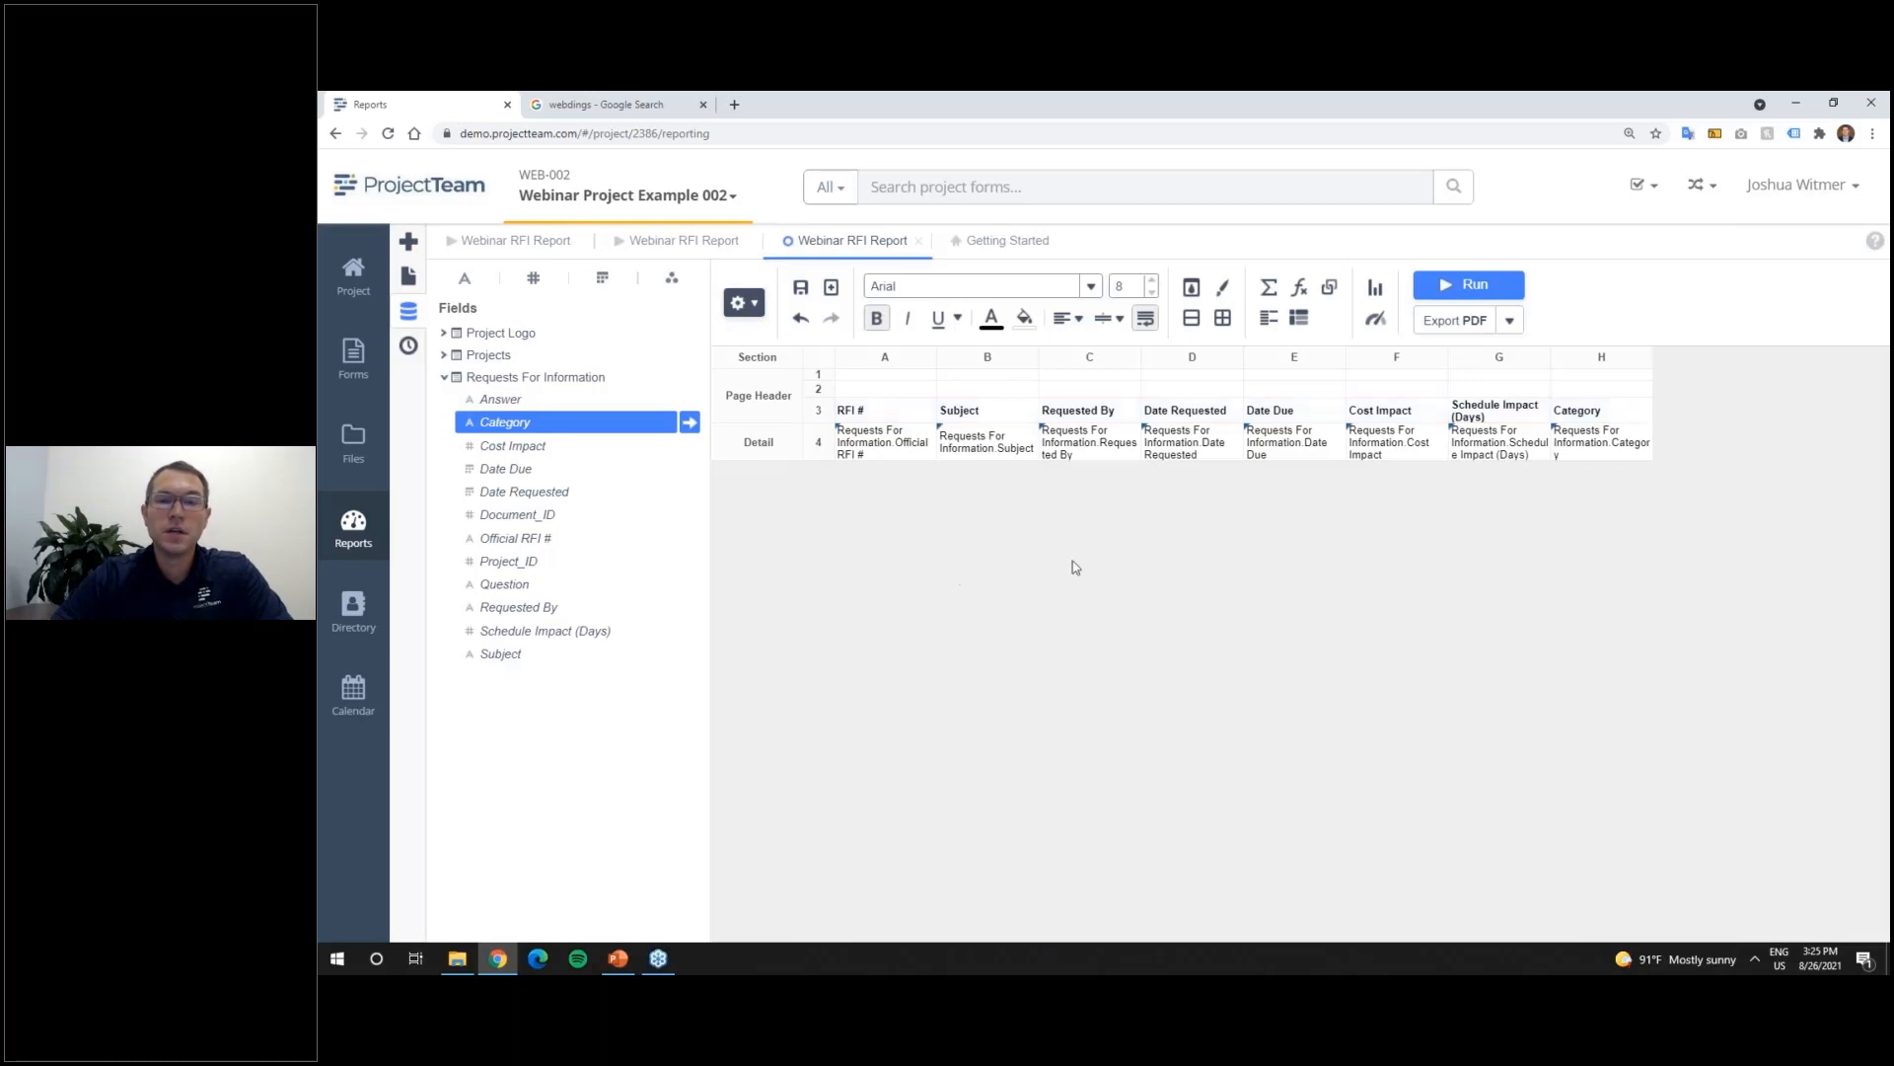
Step: Run the report again and look through the output with the bold headings
{"action": "left_click", "coordinate": [1468, 284]}
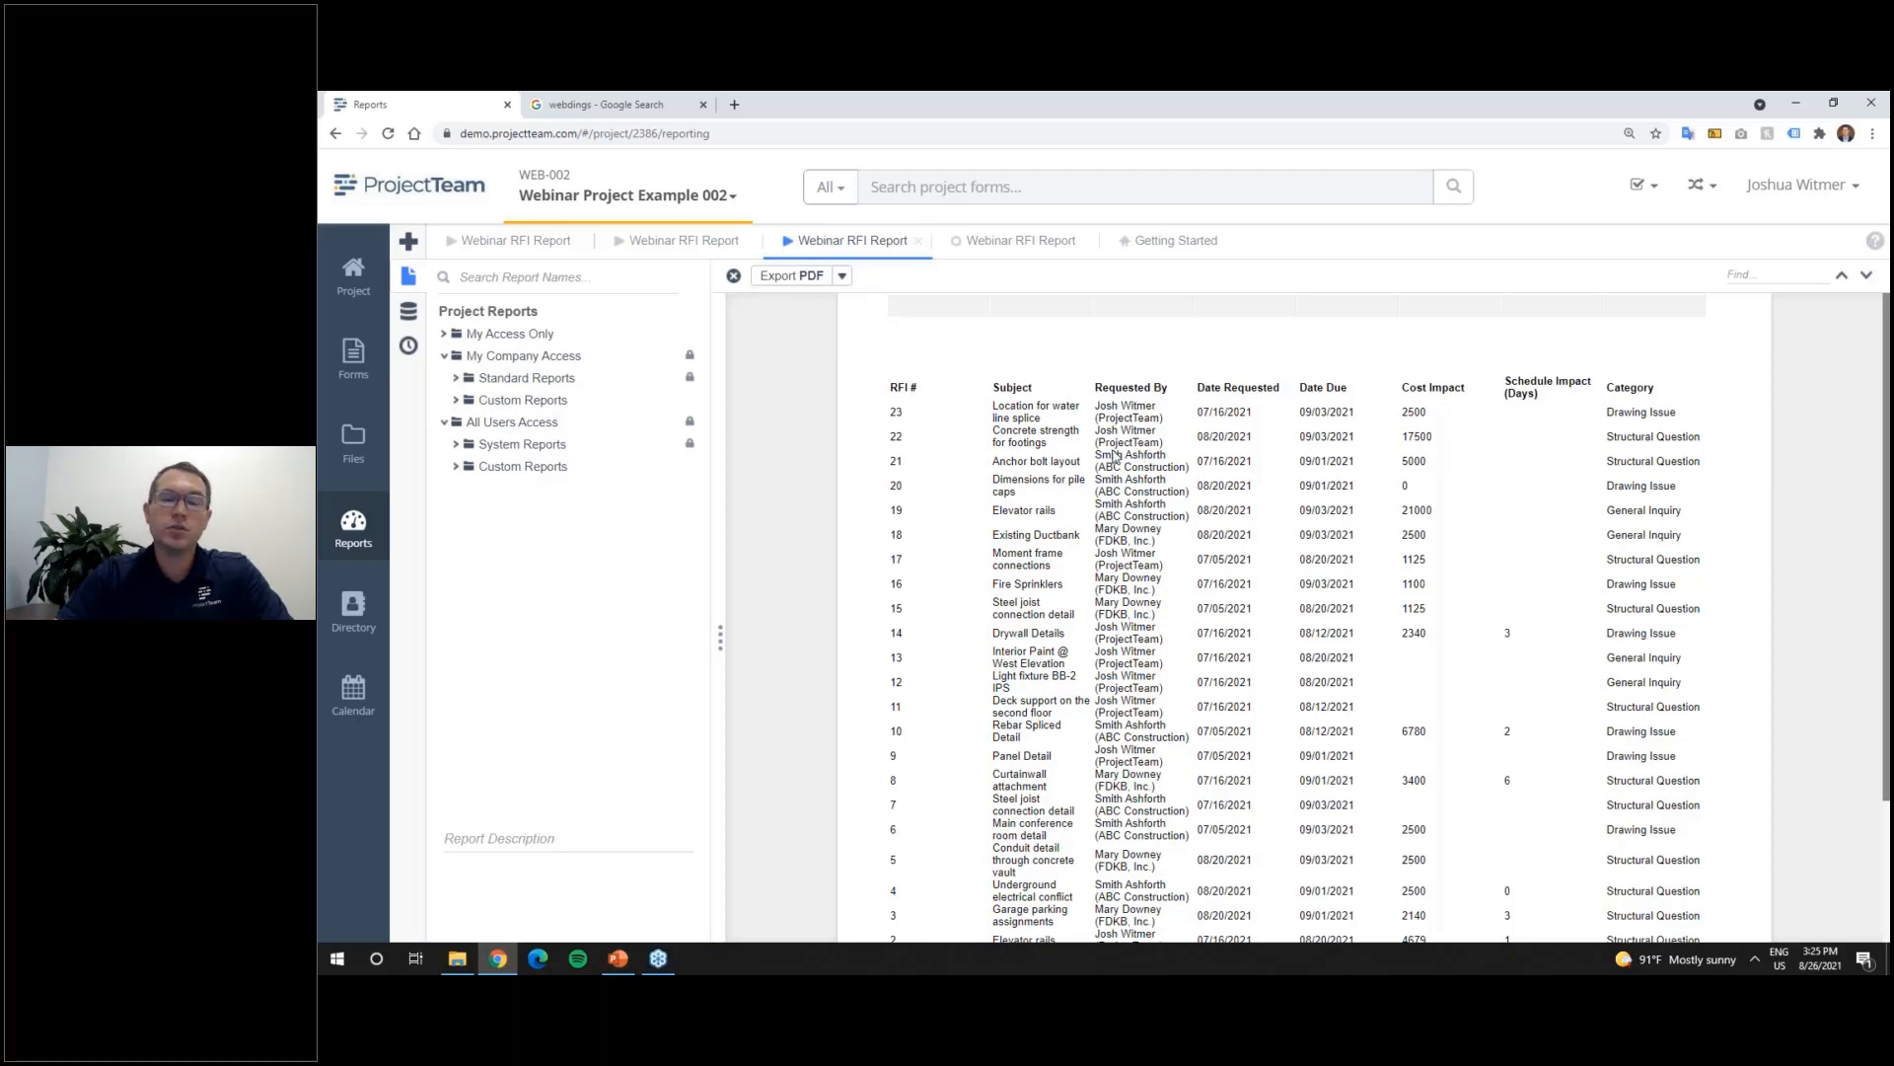
{"action": "scroll", "coordinate": [1111, 479], "scroll_direction": "down", "scroll_amount": 3}
{"action": "scroll", "coordinate": [1110, 494], "scroll_direction": "up", "scroll_amount": 3}
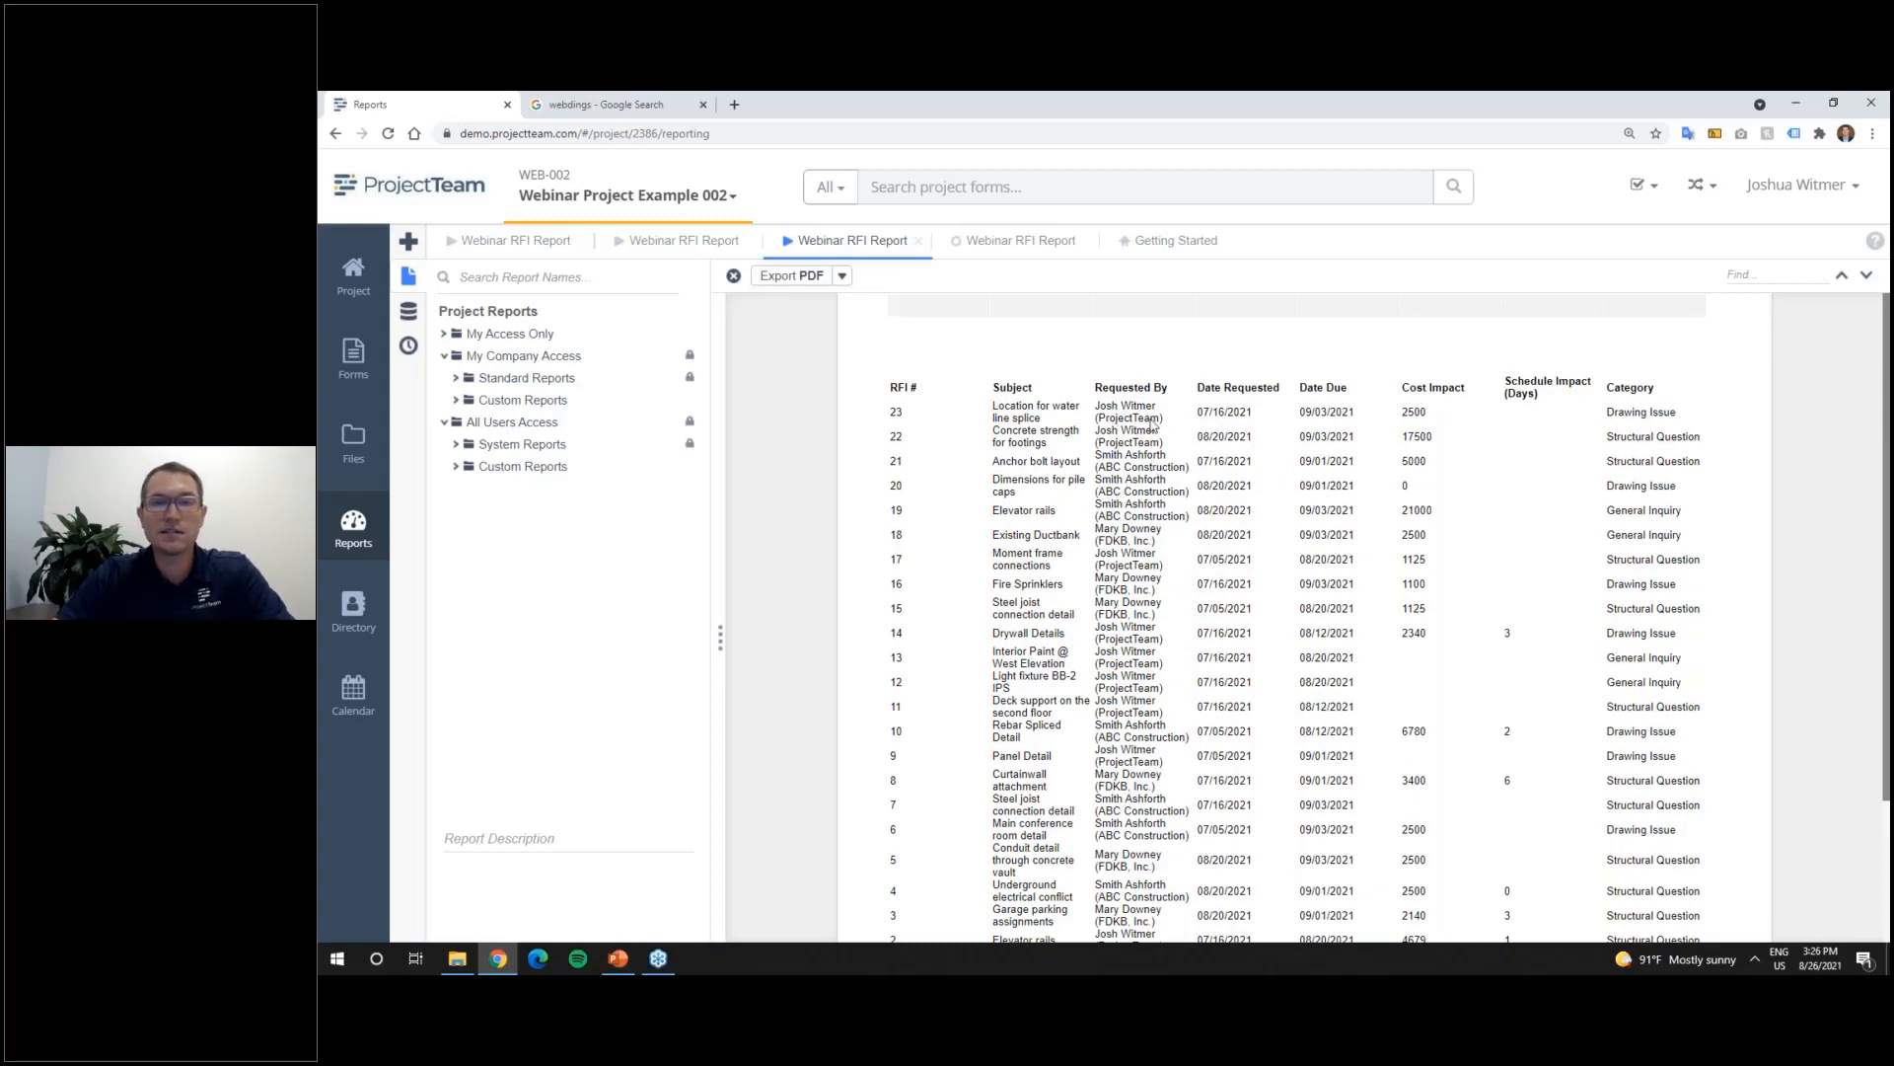
Step: Set the report's general page options to Fit to Page Width and Landscape orientation in the designer
{"action": "left_click", "coordinate": [1026, 241]}
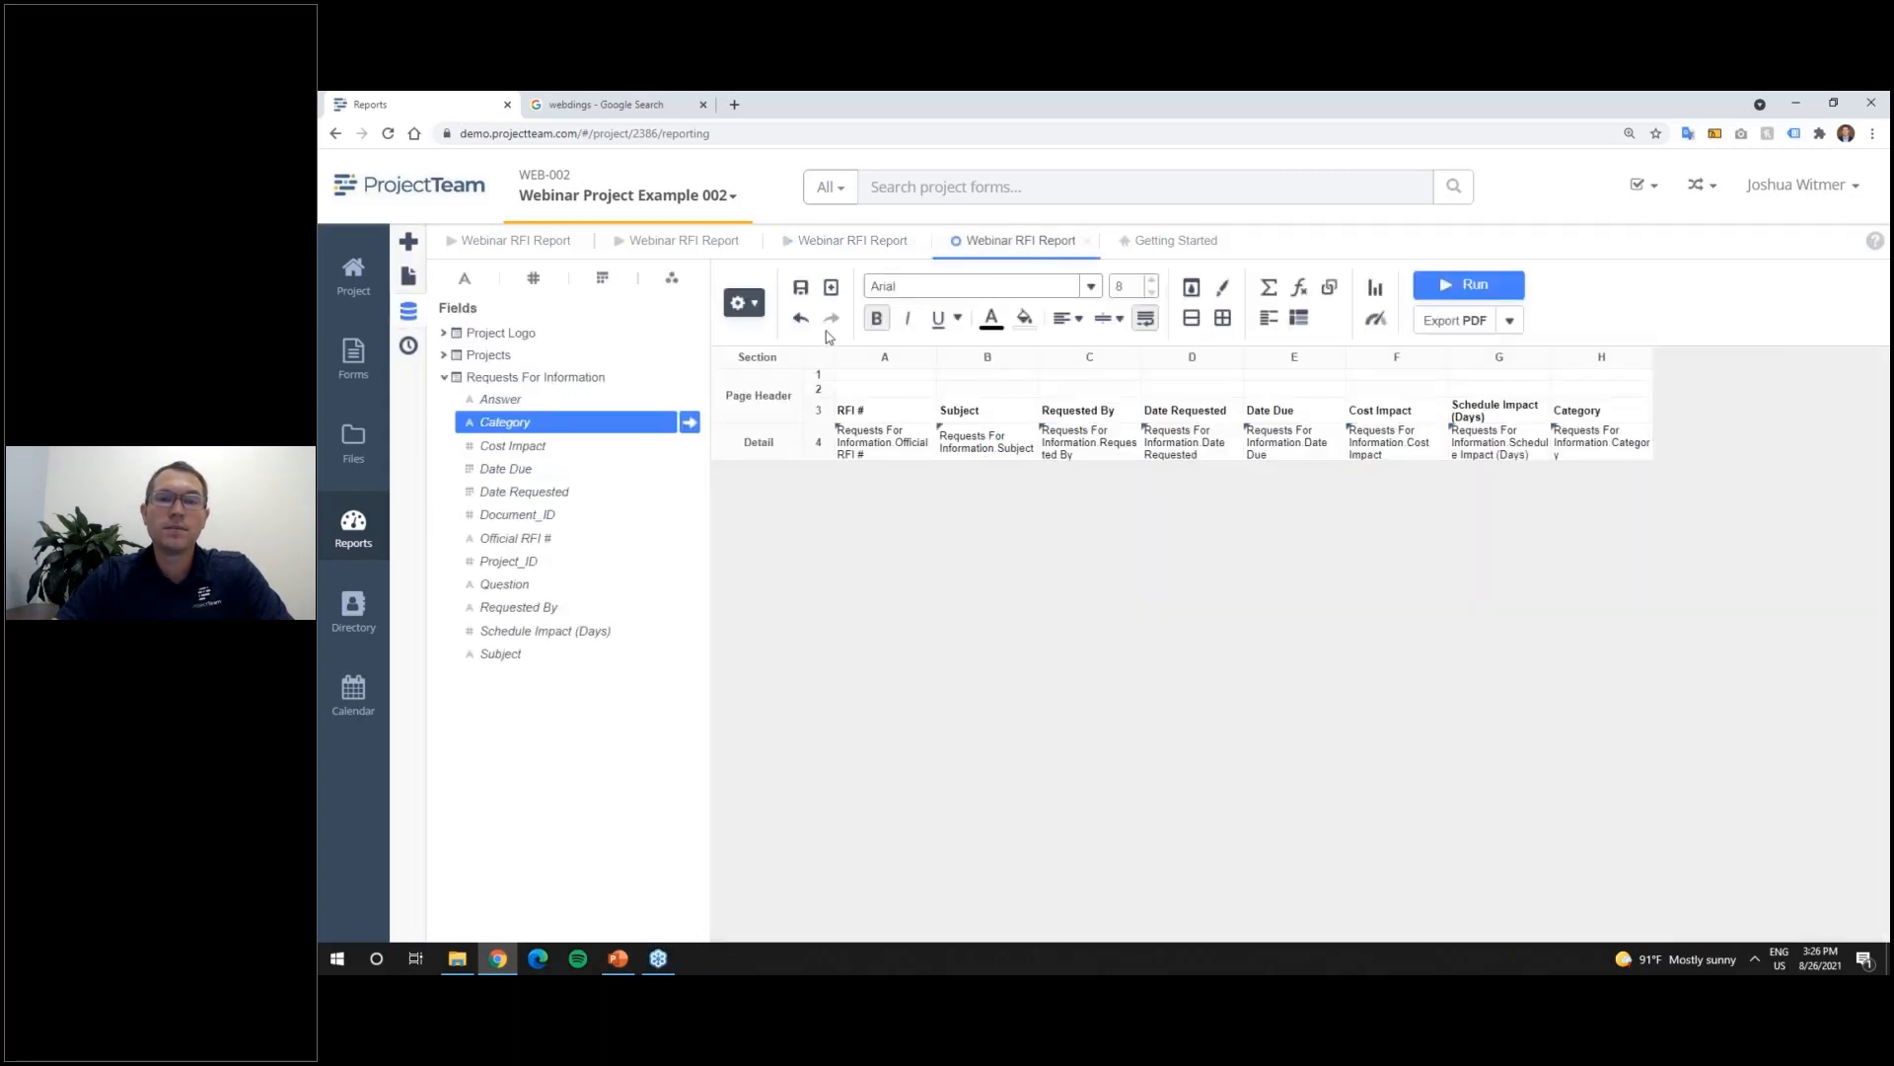
{"action": "left_click", "coordinate": [749, 306]}
{"action": "mouse_move", "coordinate": [797, 484]}
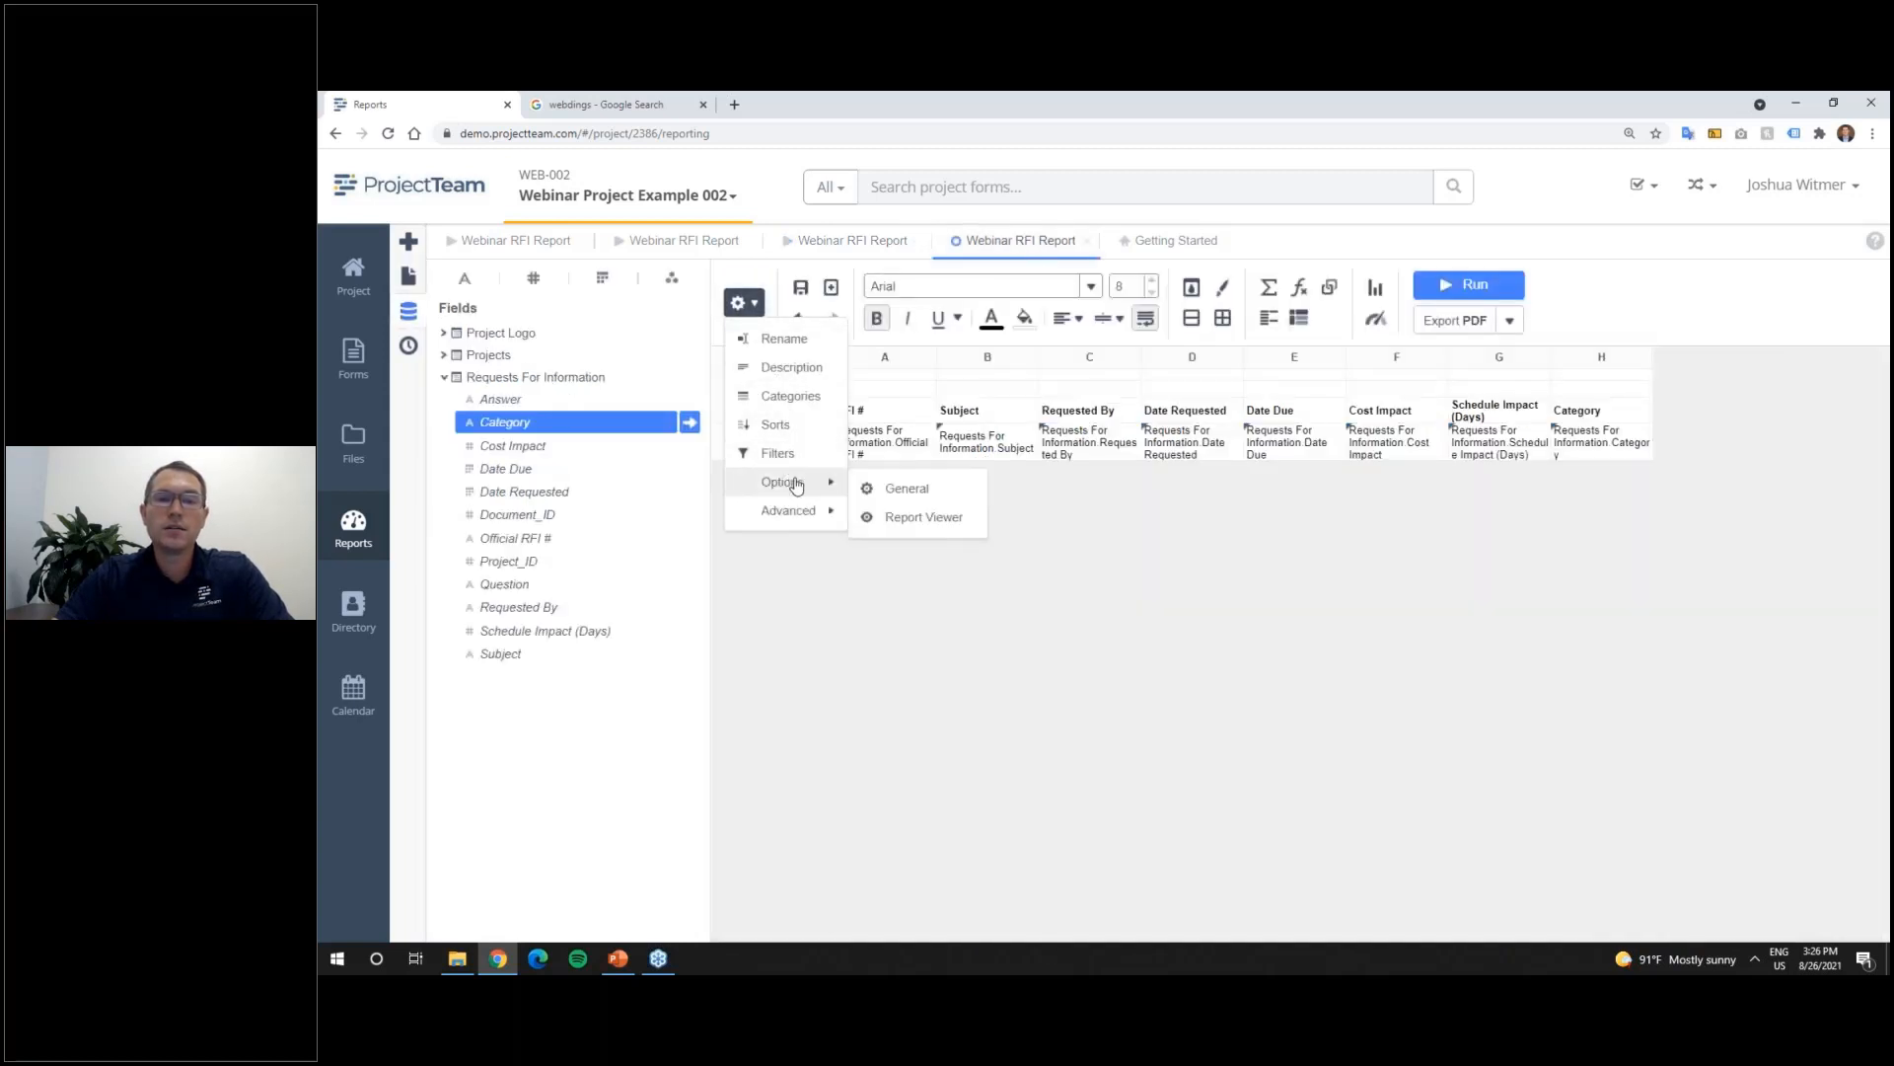
{"action": "left_click", "coordinate": [905, 489]}
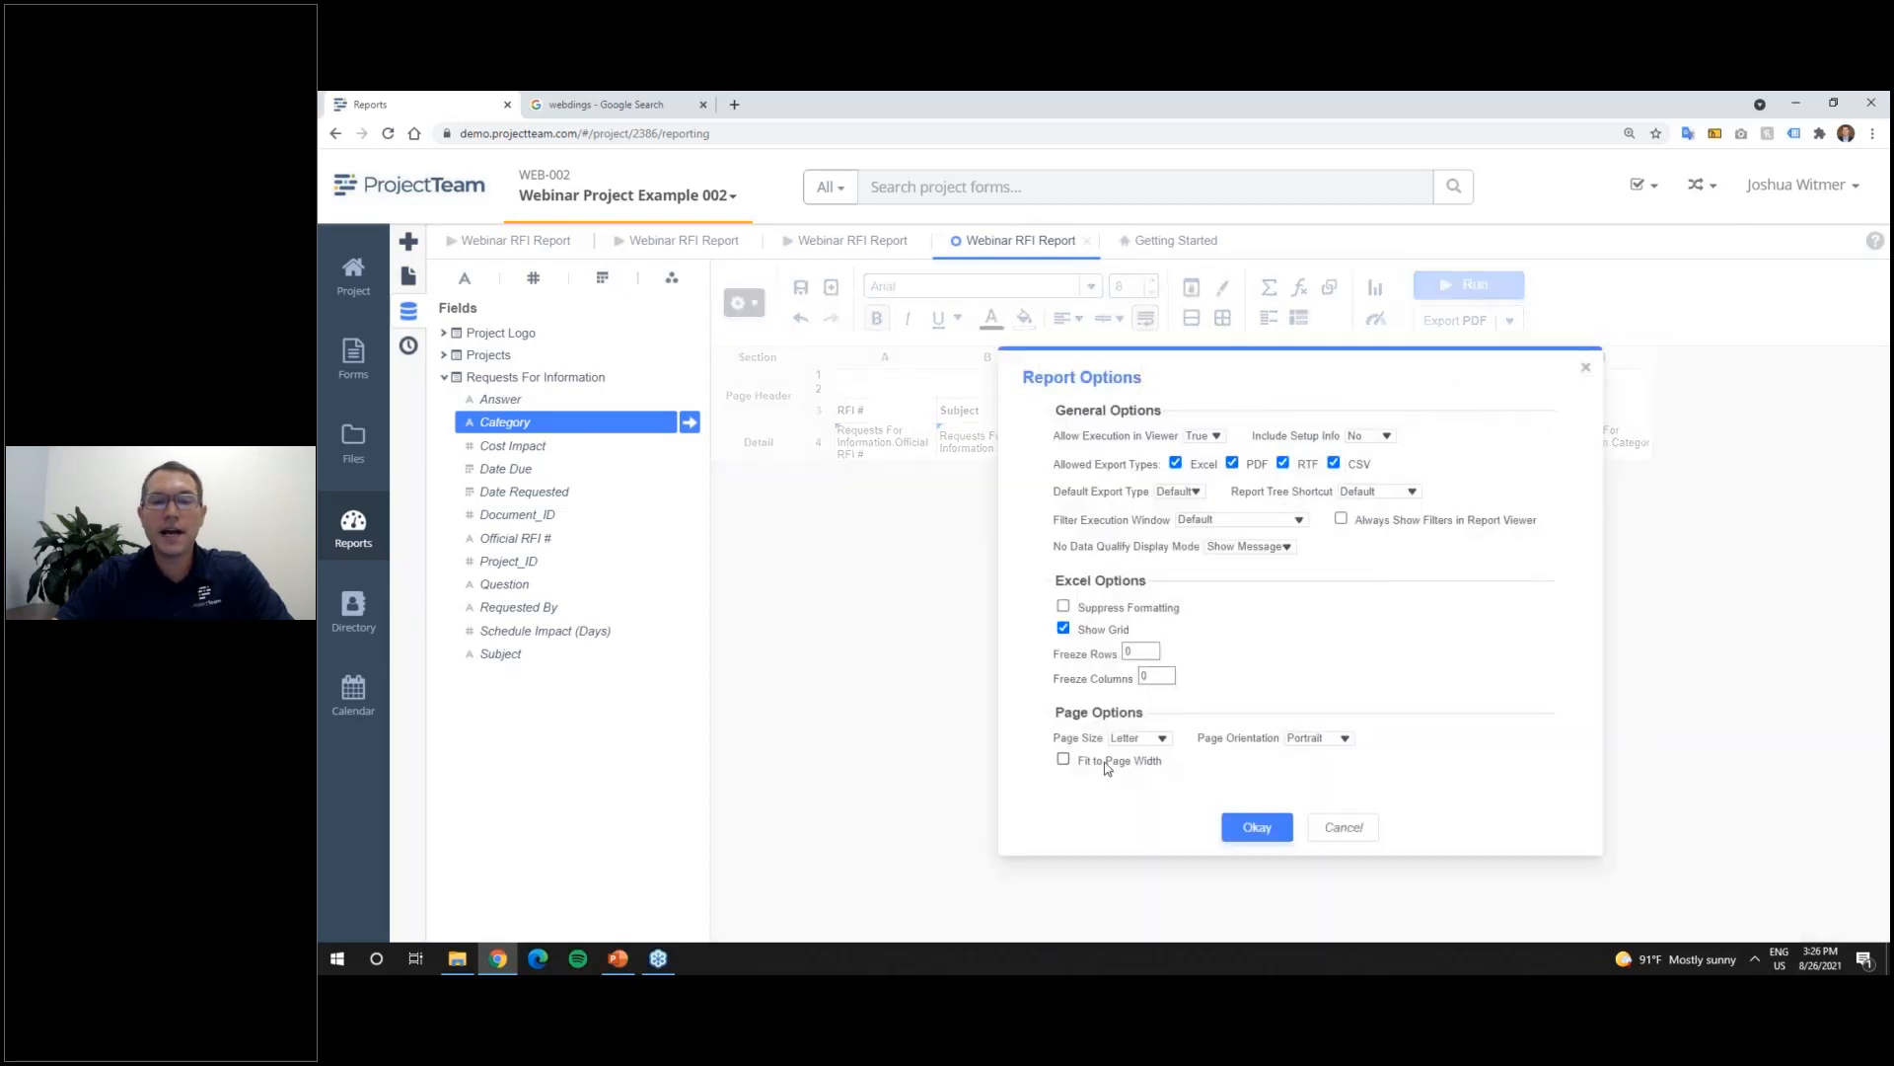
{"action": "left_click", "coordinate": [1107, 766]}
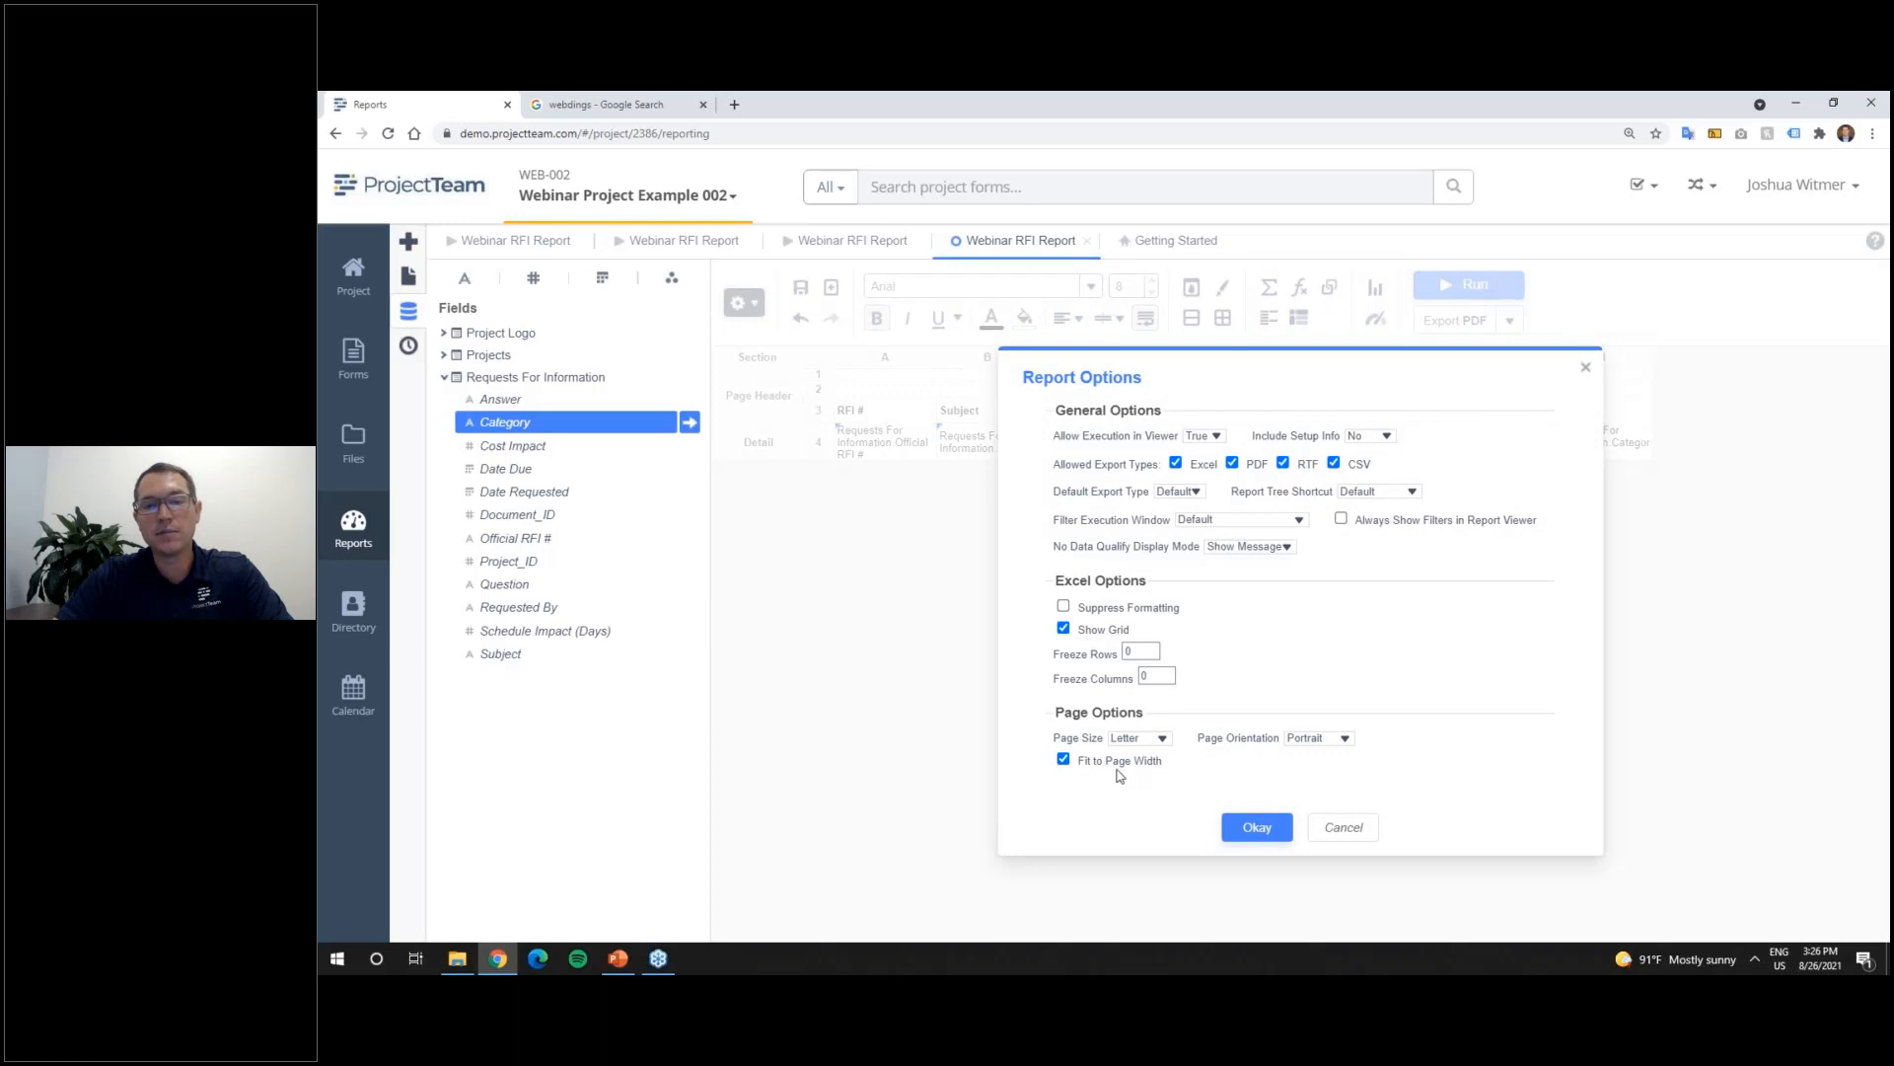
{"action": "left_click", "coordinate": [1343, 740]}
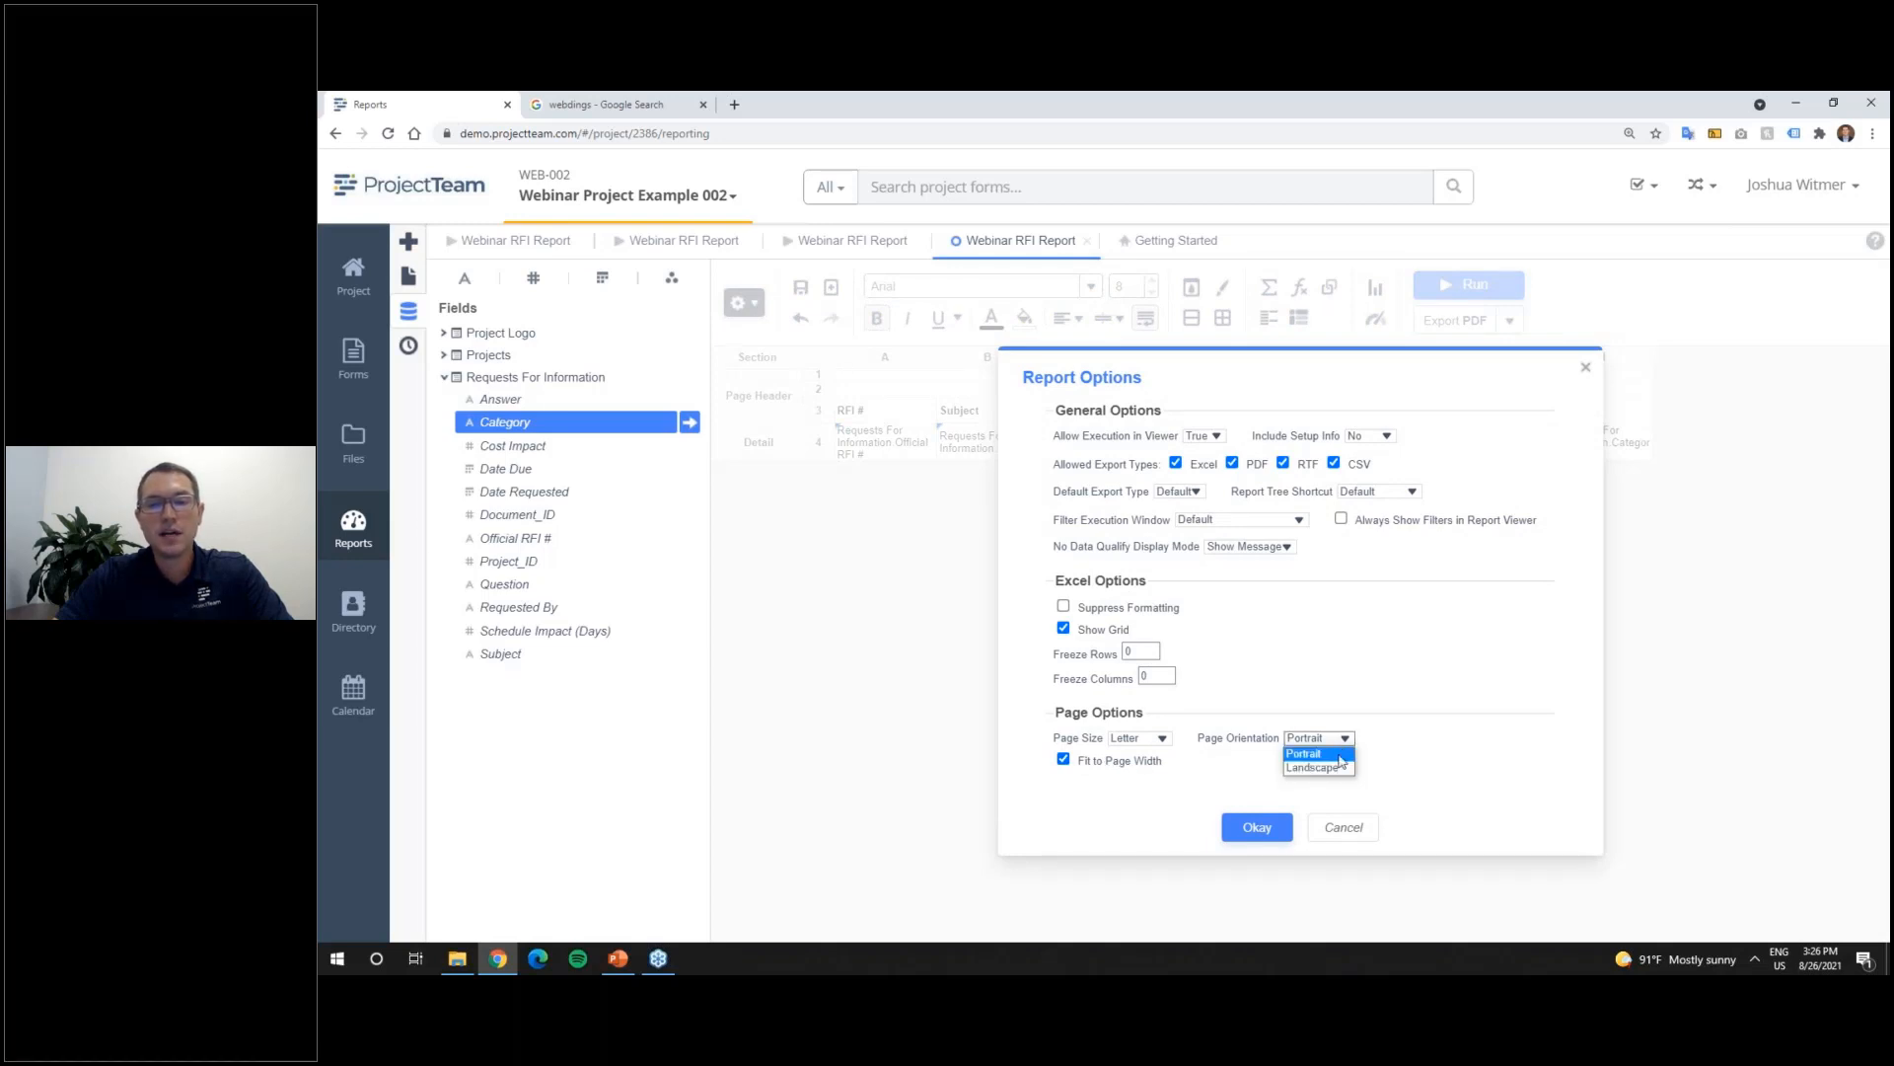
{"action": "left_click", "coordinate": [1312, 767]}
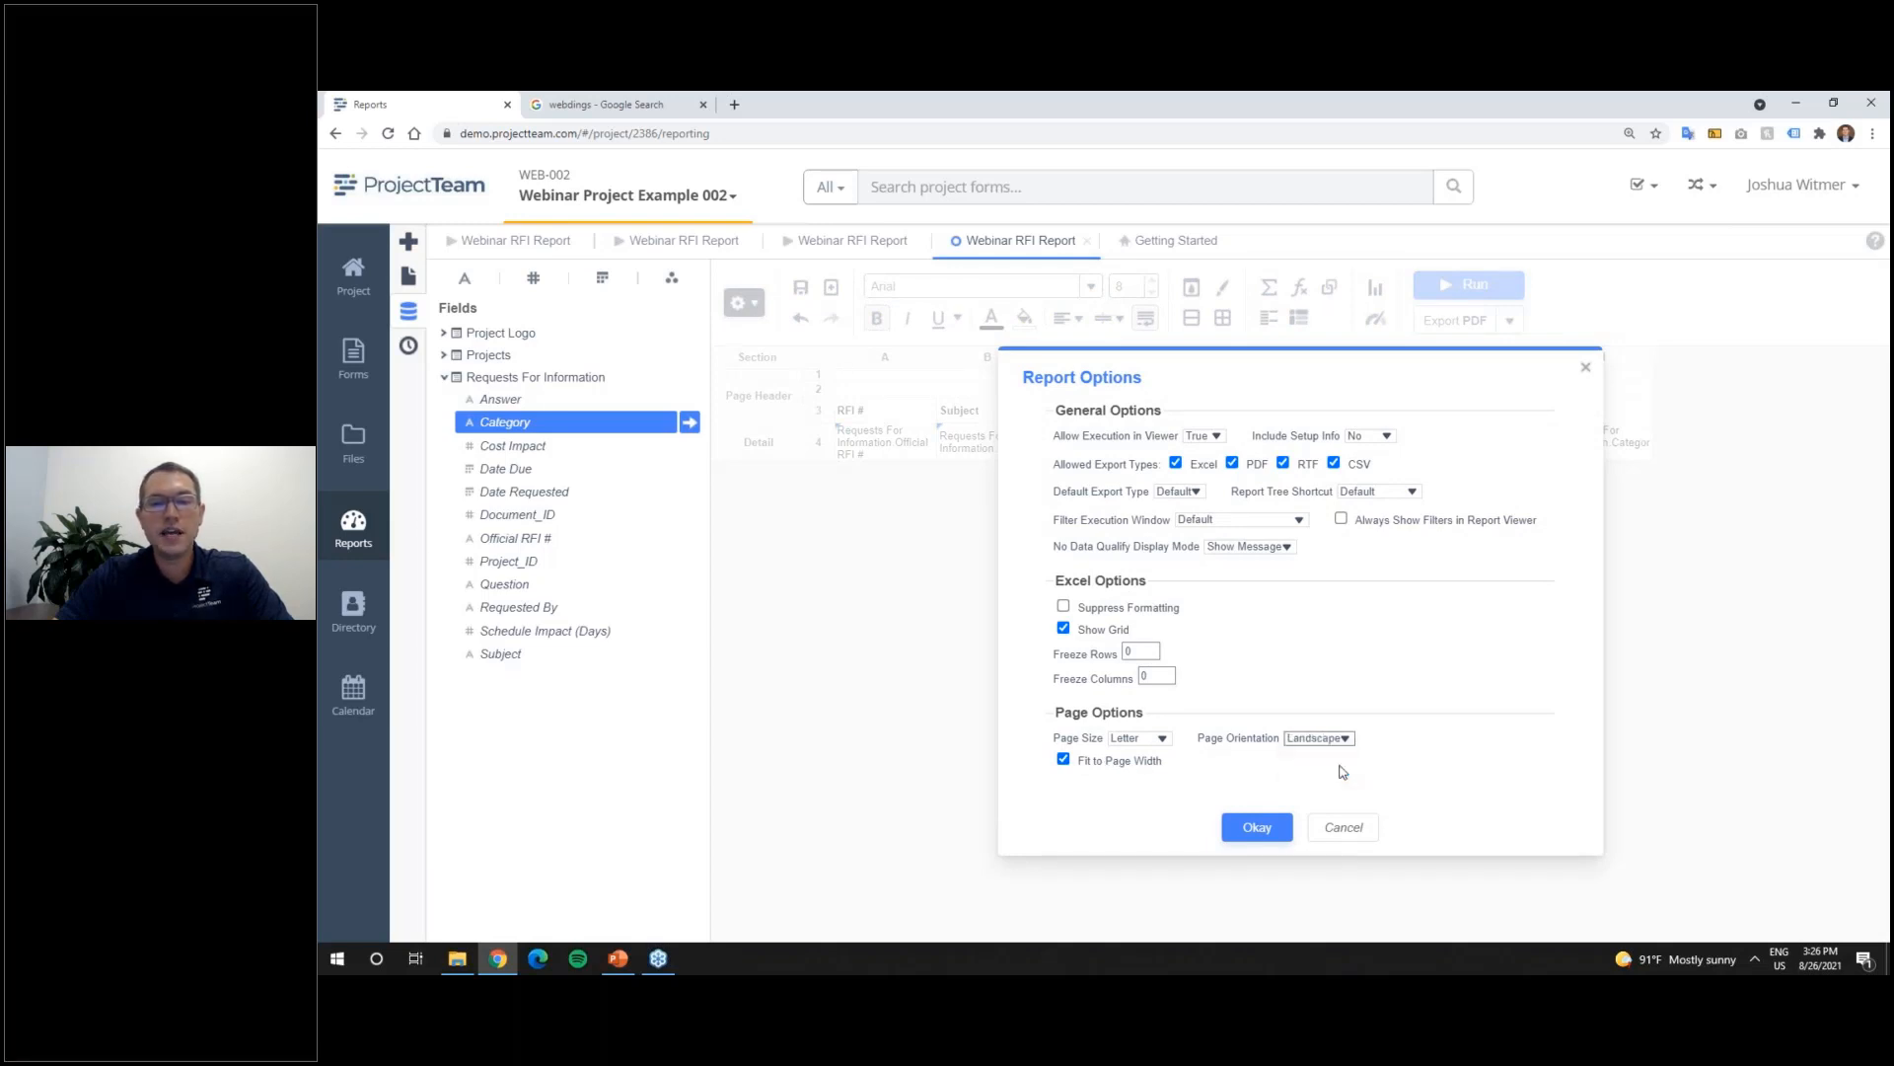
{"action": "left_click", "coordinate": [1257, 827]}
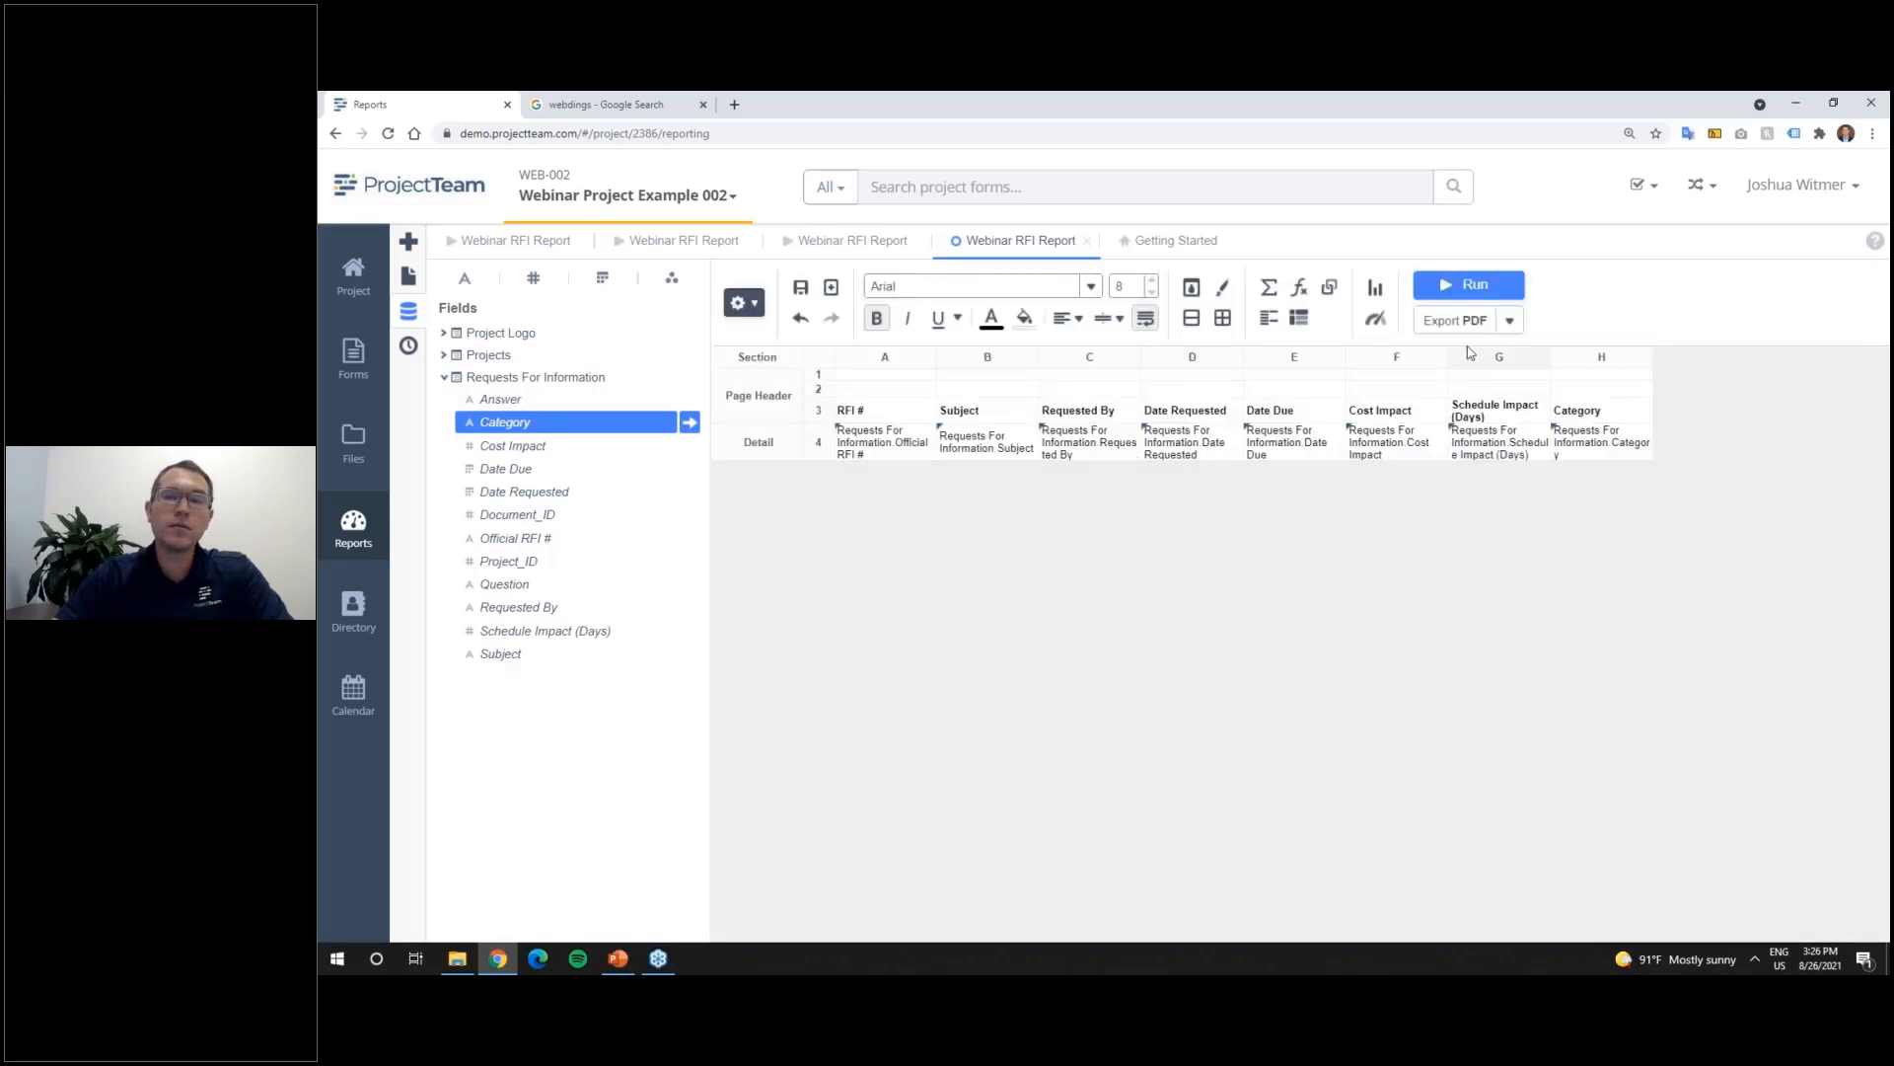
Step: Run the report in landscape and slightly widen the Requested By column in the preview
{"action": "left_click", "coordinate": [1470, 287]}
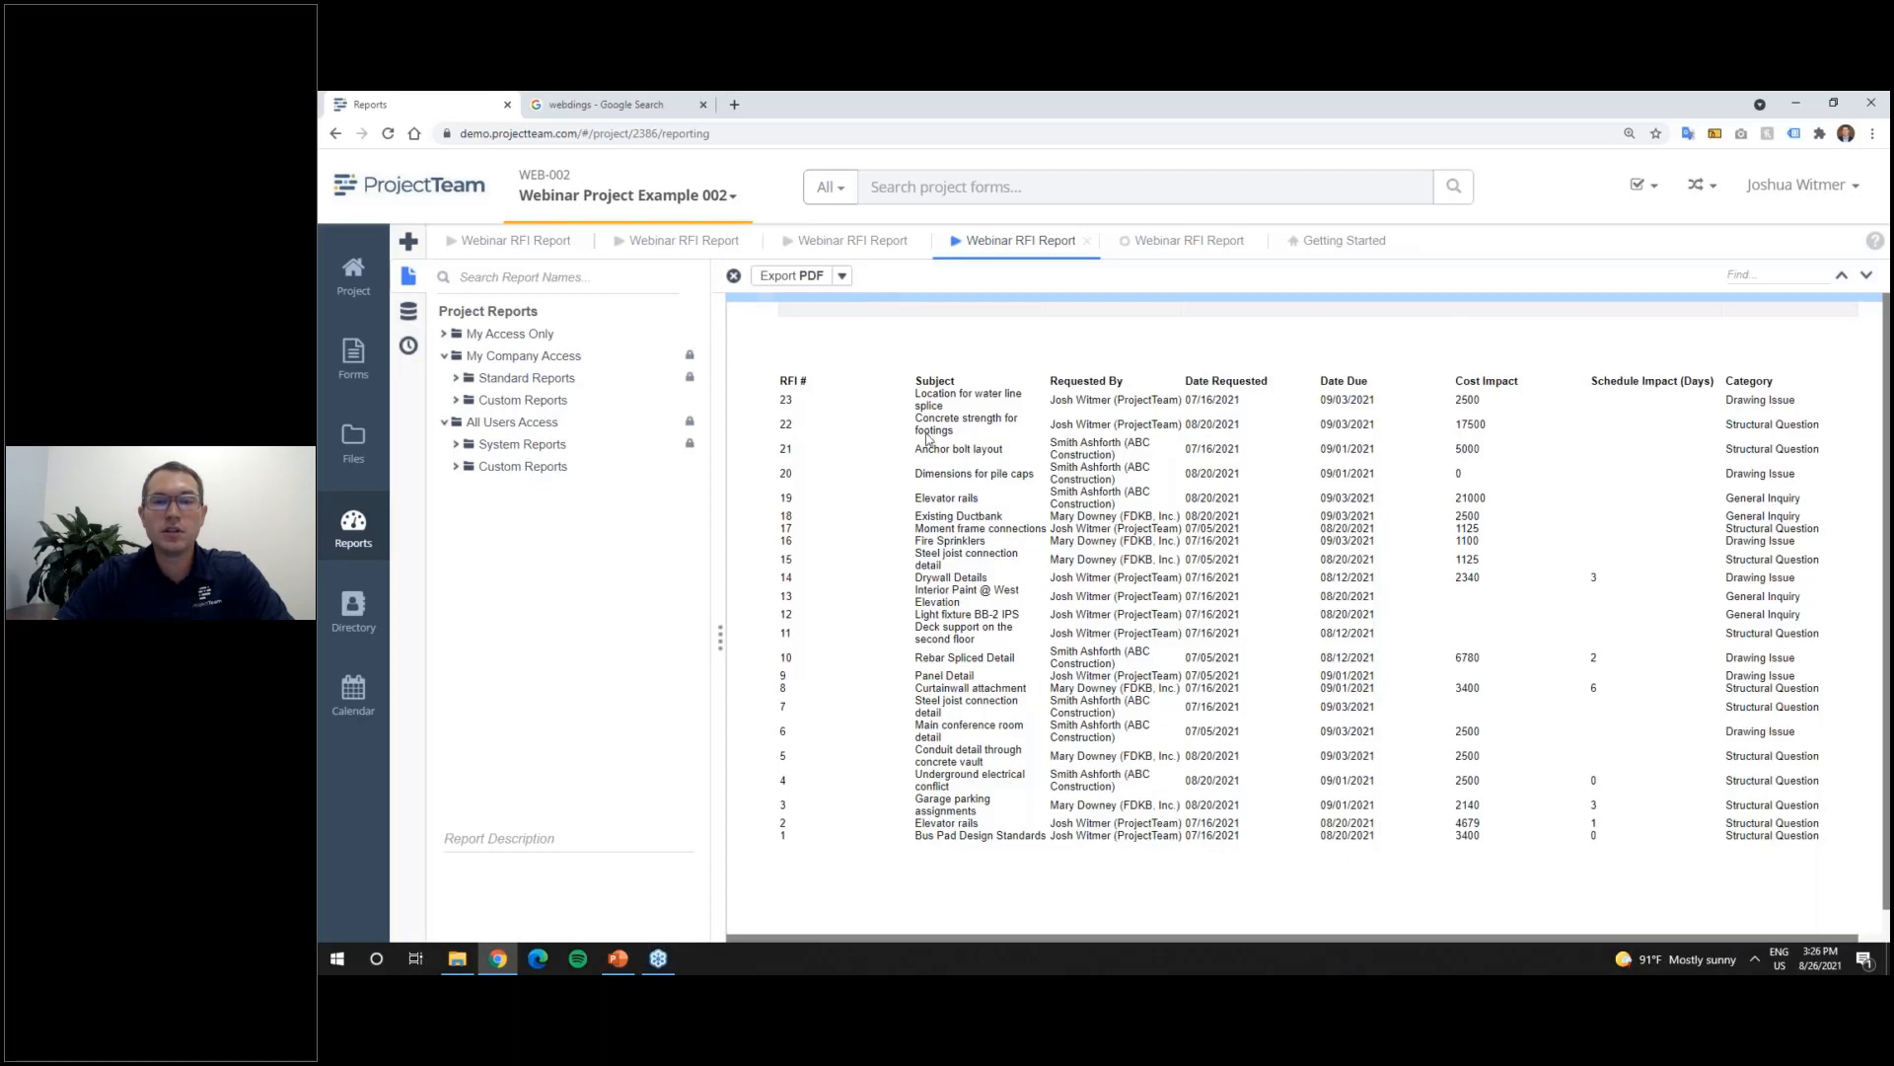
{"action": "left_click", "coordinate": [892, 244]}
{"action": "left_click", "coordinate": [1003, 246]}
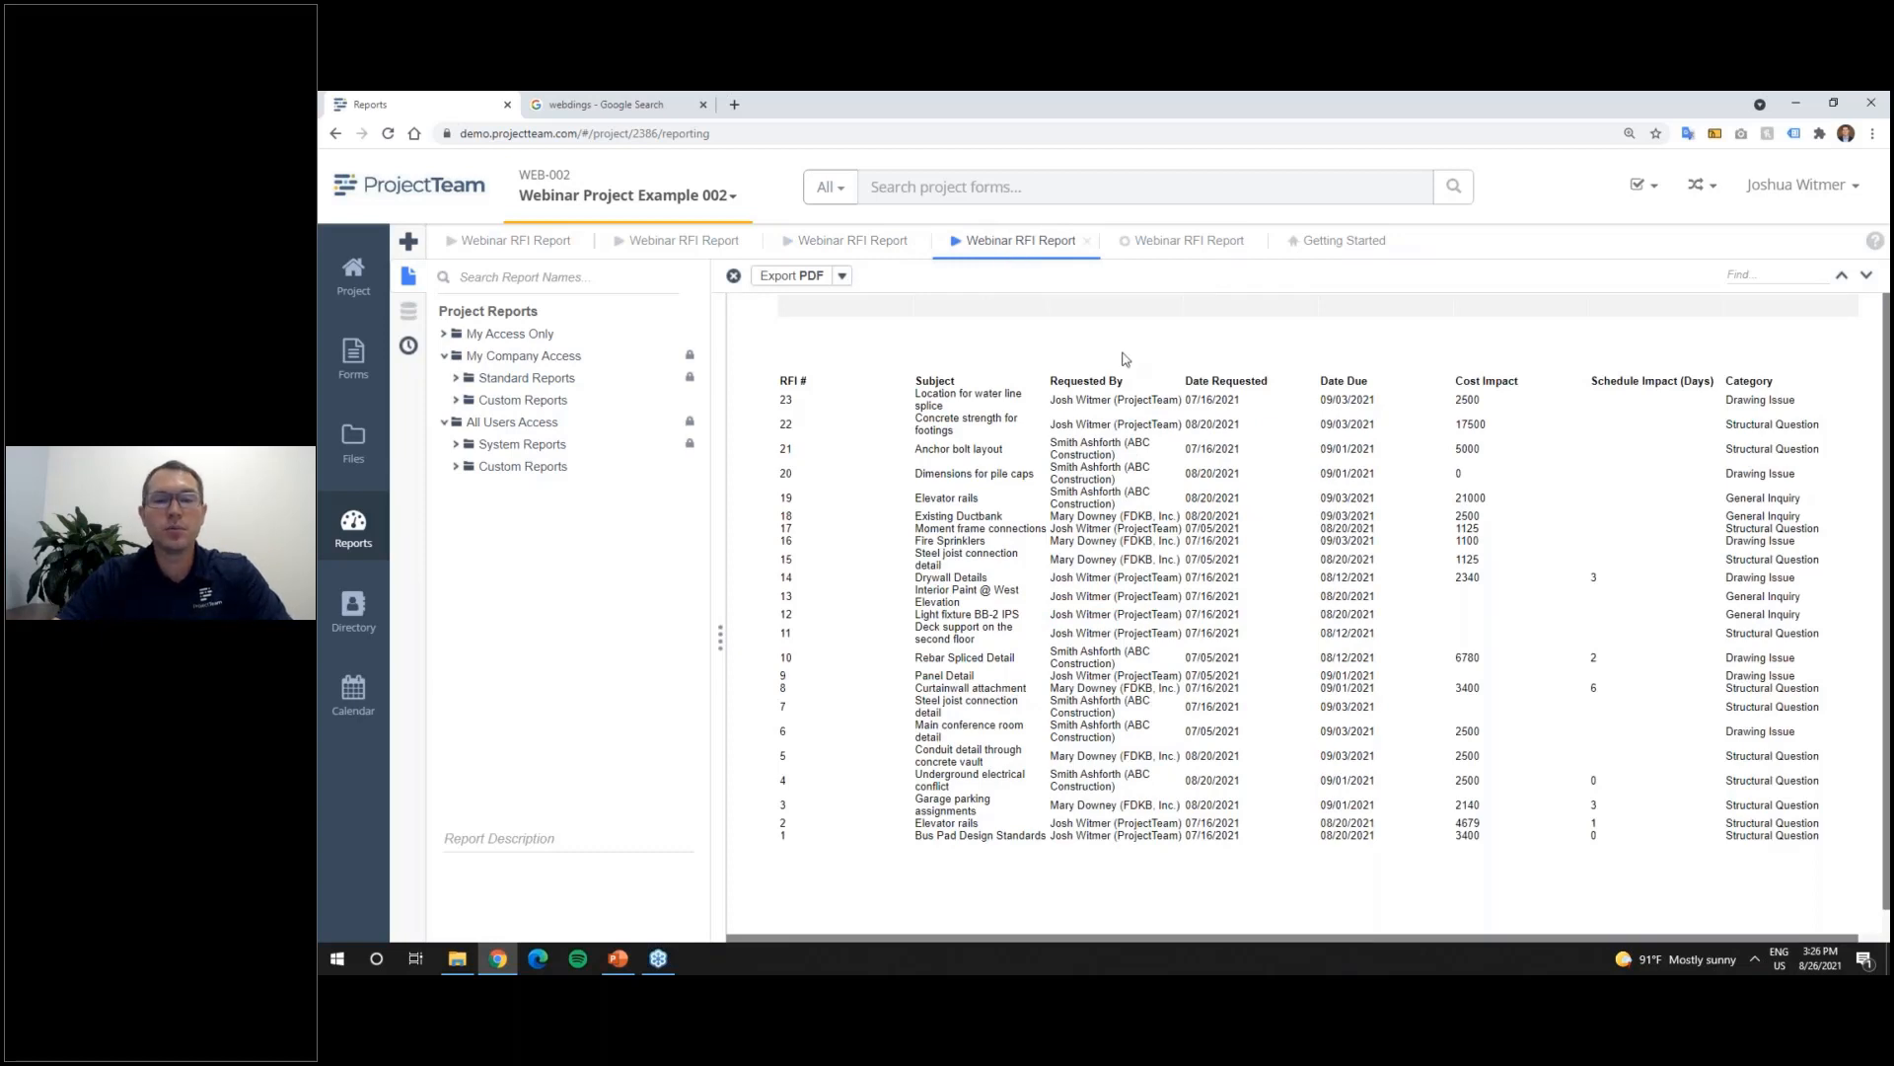
{"action": "left_click_drag", "start_coordinate": [1182, 309], "coordinate": [1203, 309]}
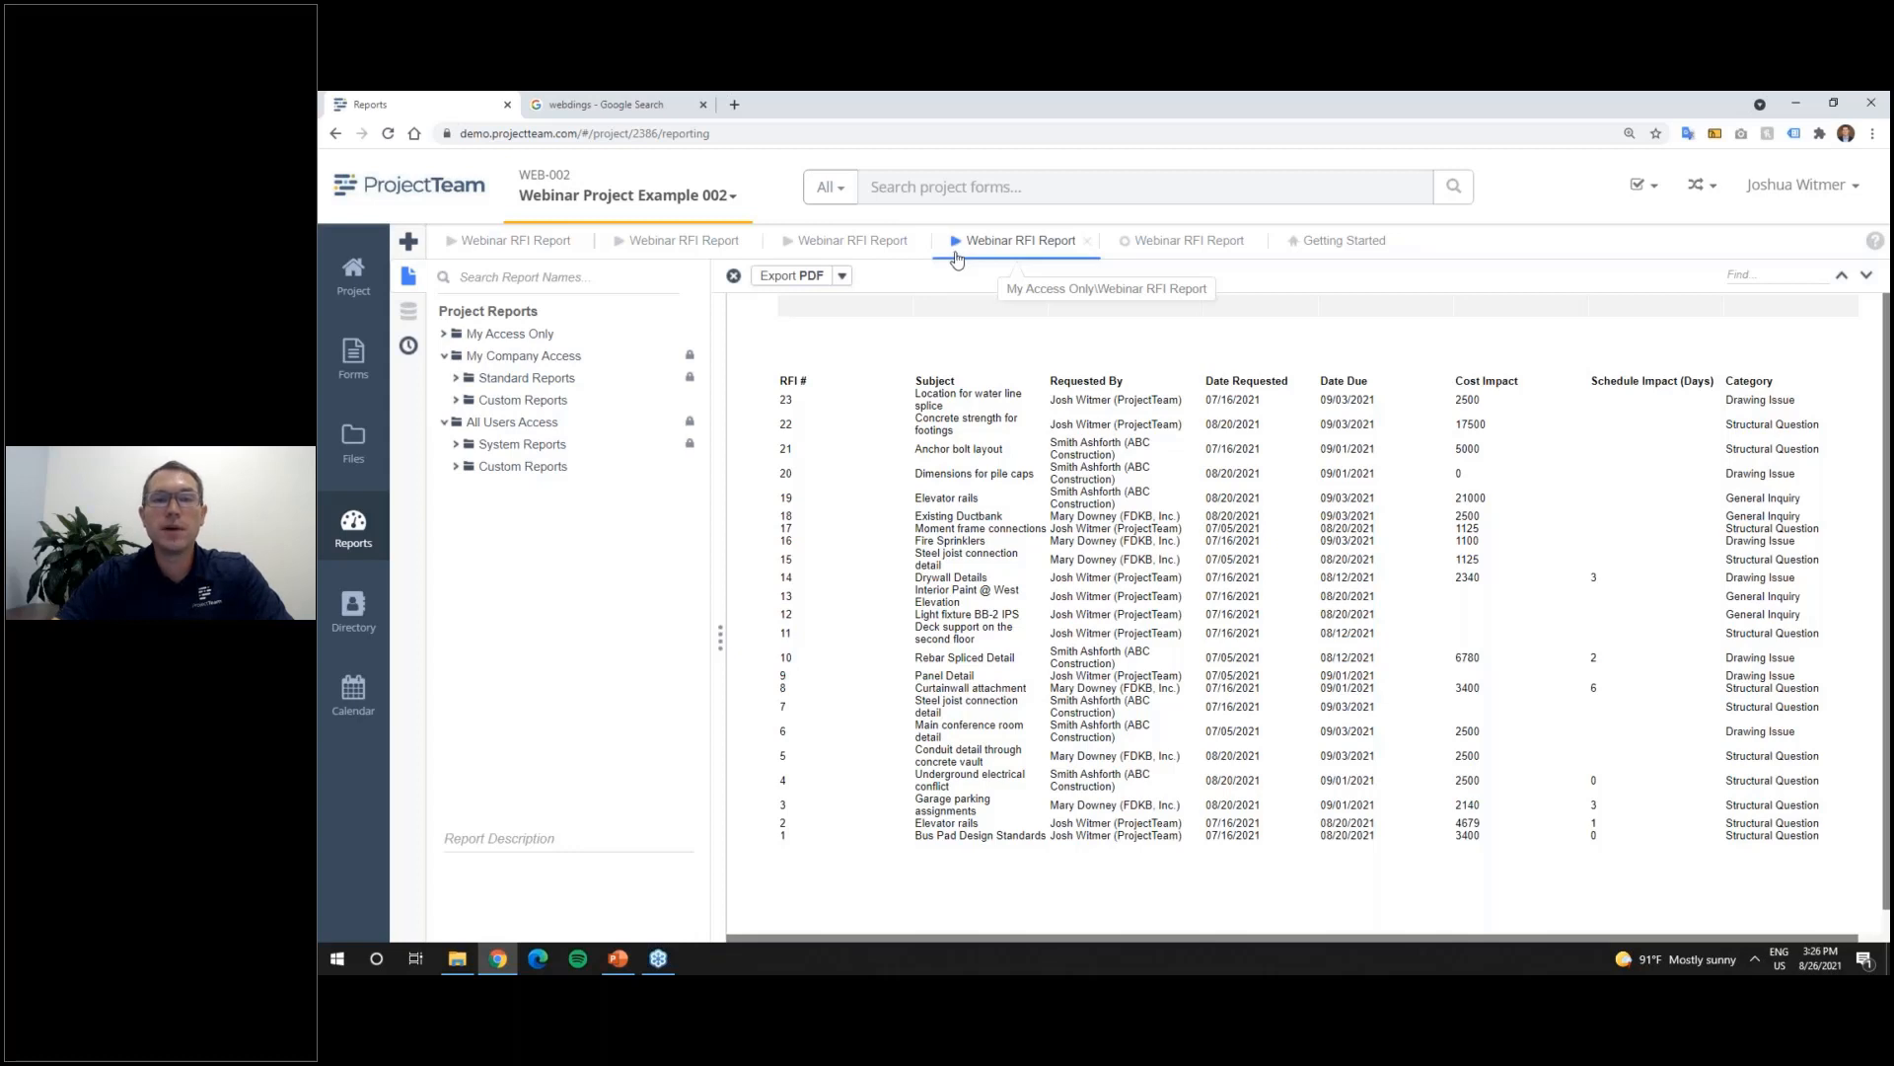
Step: Close all other open report tabs, keeping only the Webinar RFI Report designer tab
{"action": "right_click", "coordinate": [1173, 245]}
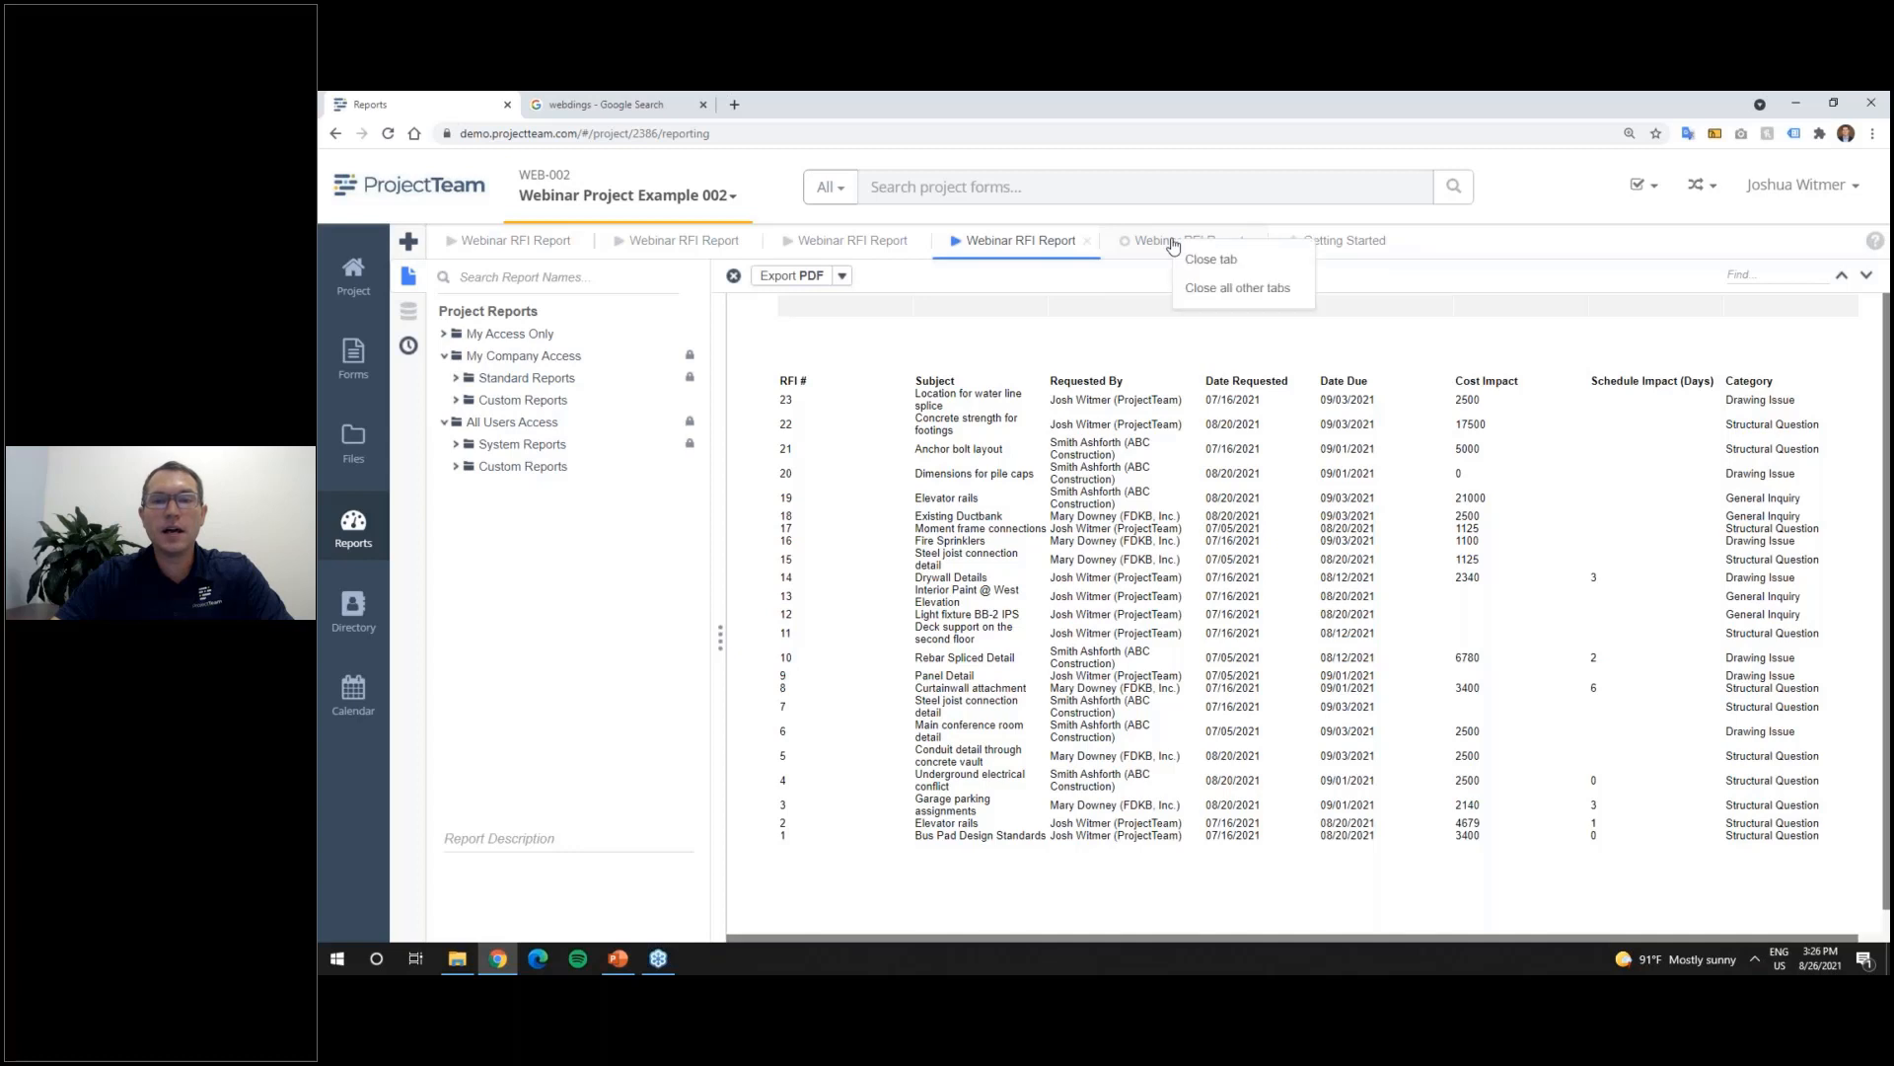
{"action": "left_click", "coordinate": [1255, 296]}
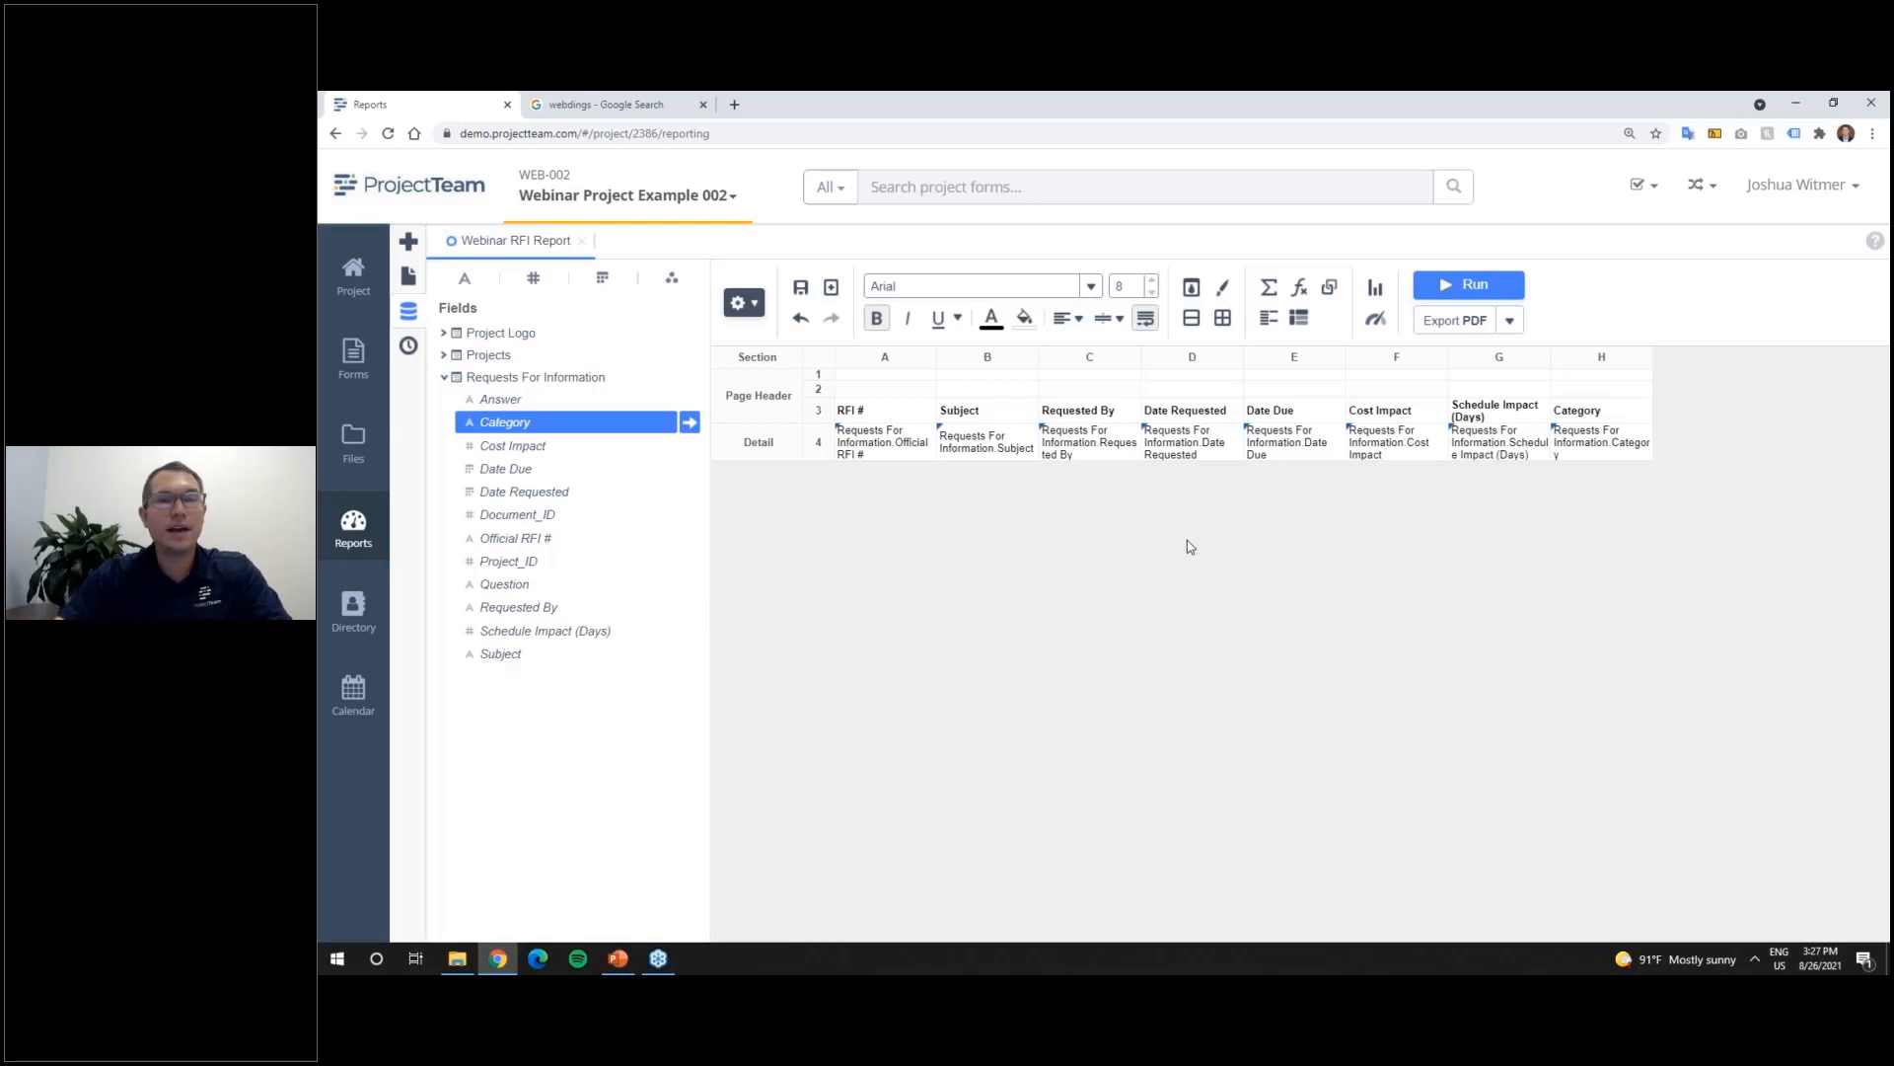
Step: Enter the title RFI Report in column H of page header row 1
{"action": "left_click", "coordinate": [1578, 380]}
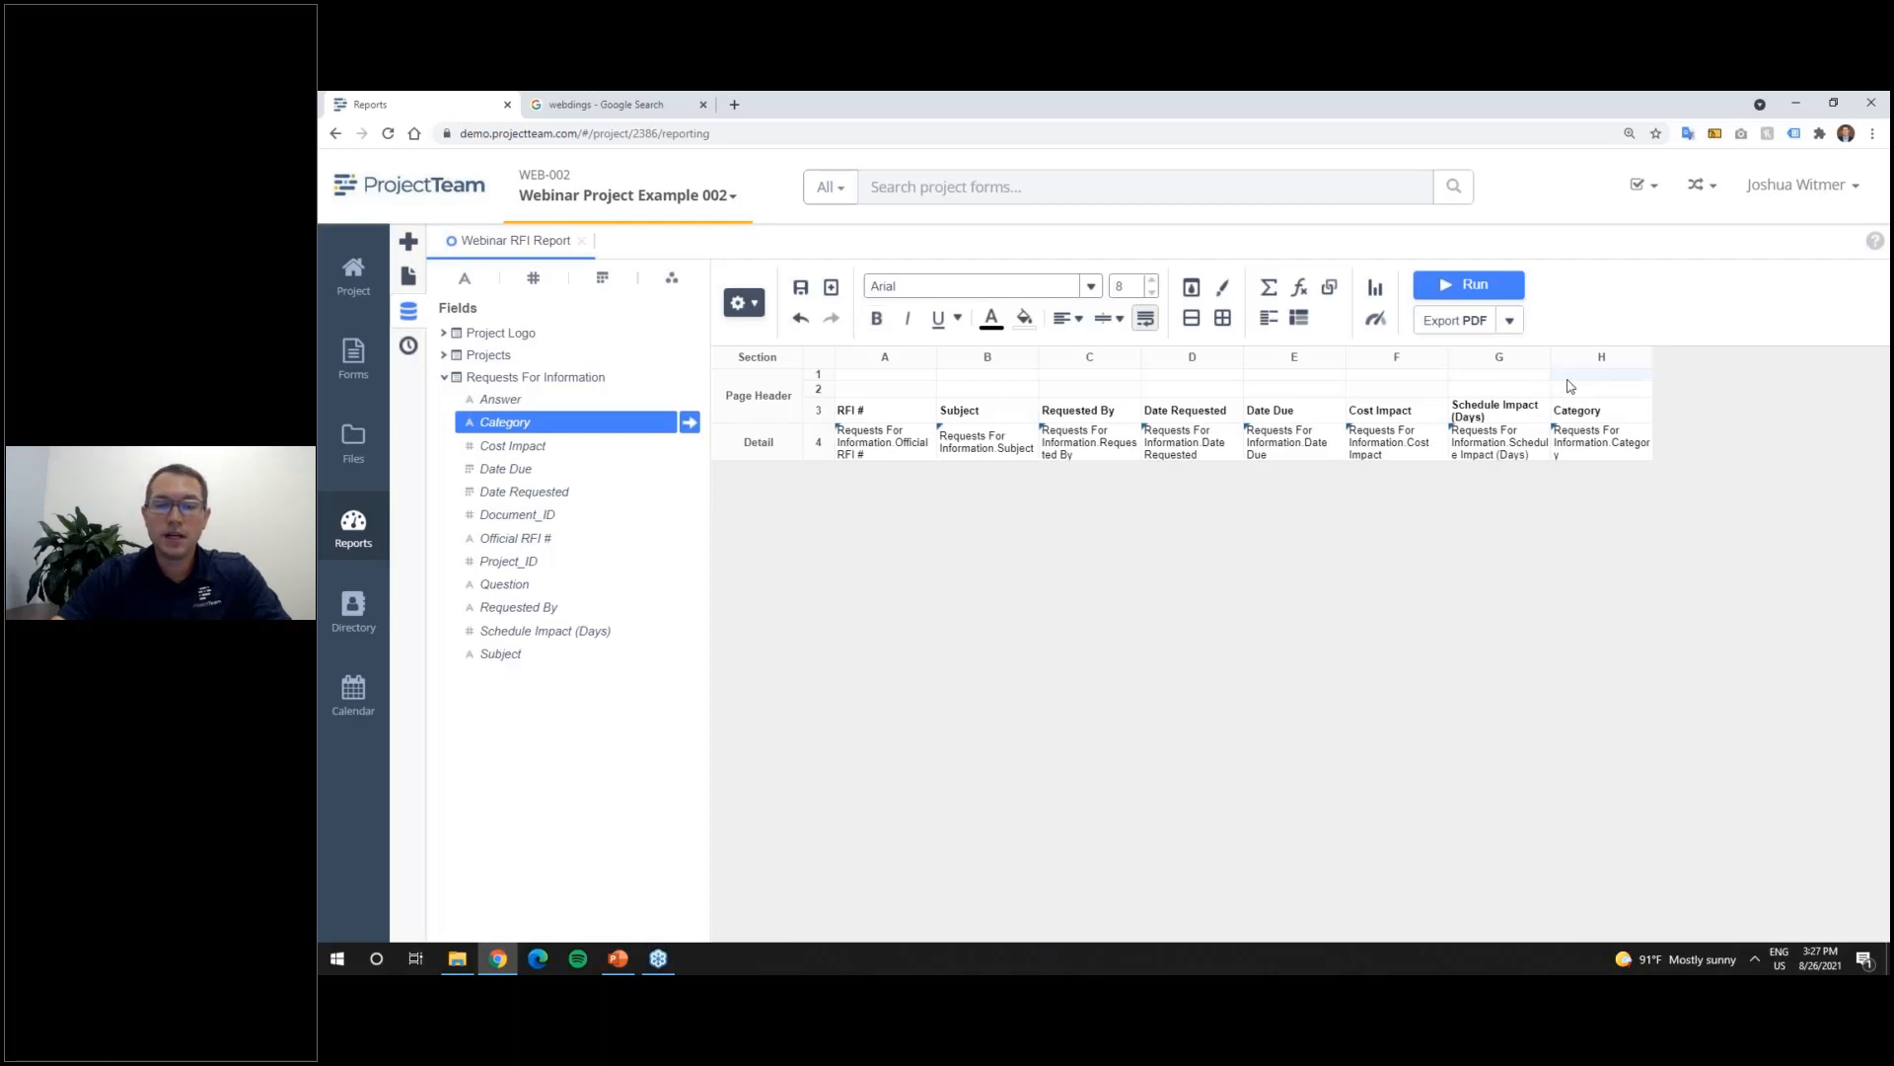
{"action": "type", "text": "RFI Report"}
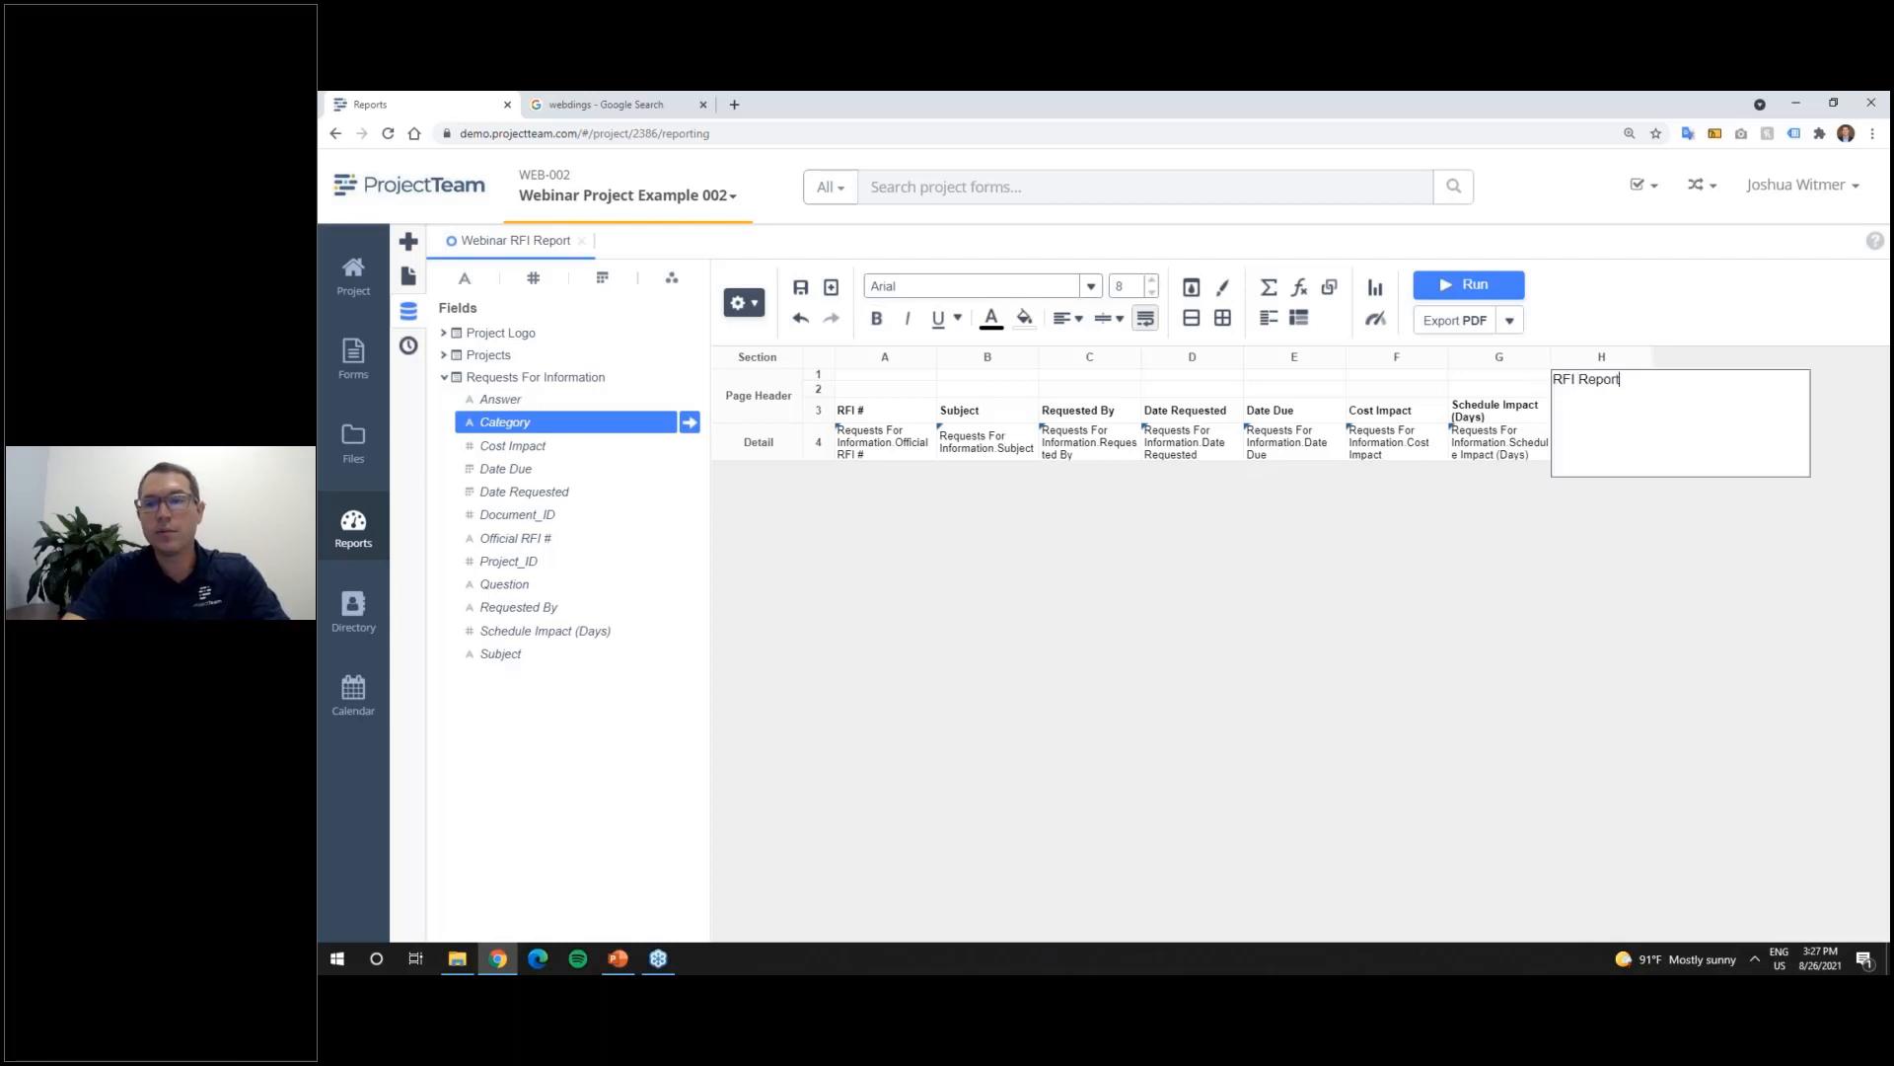
{"action": "key", "text": "Return"}
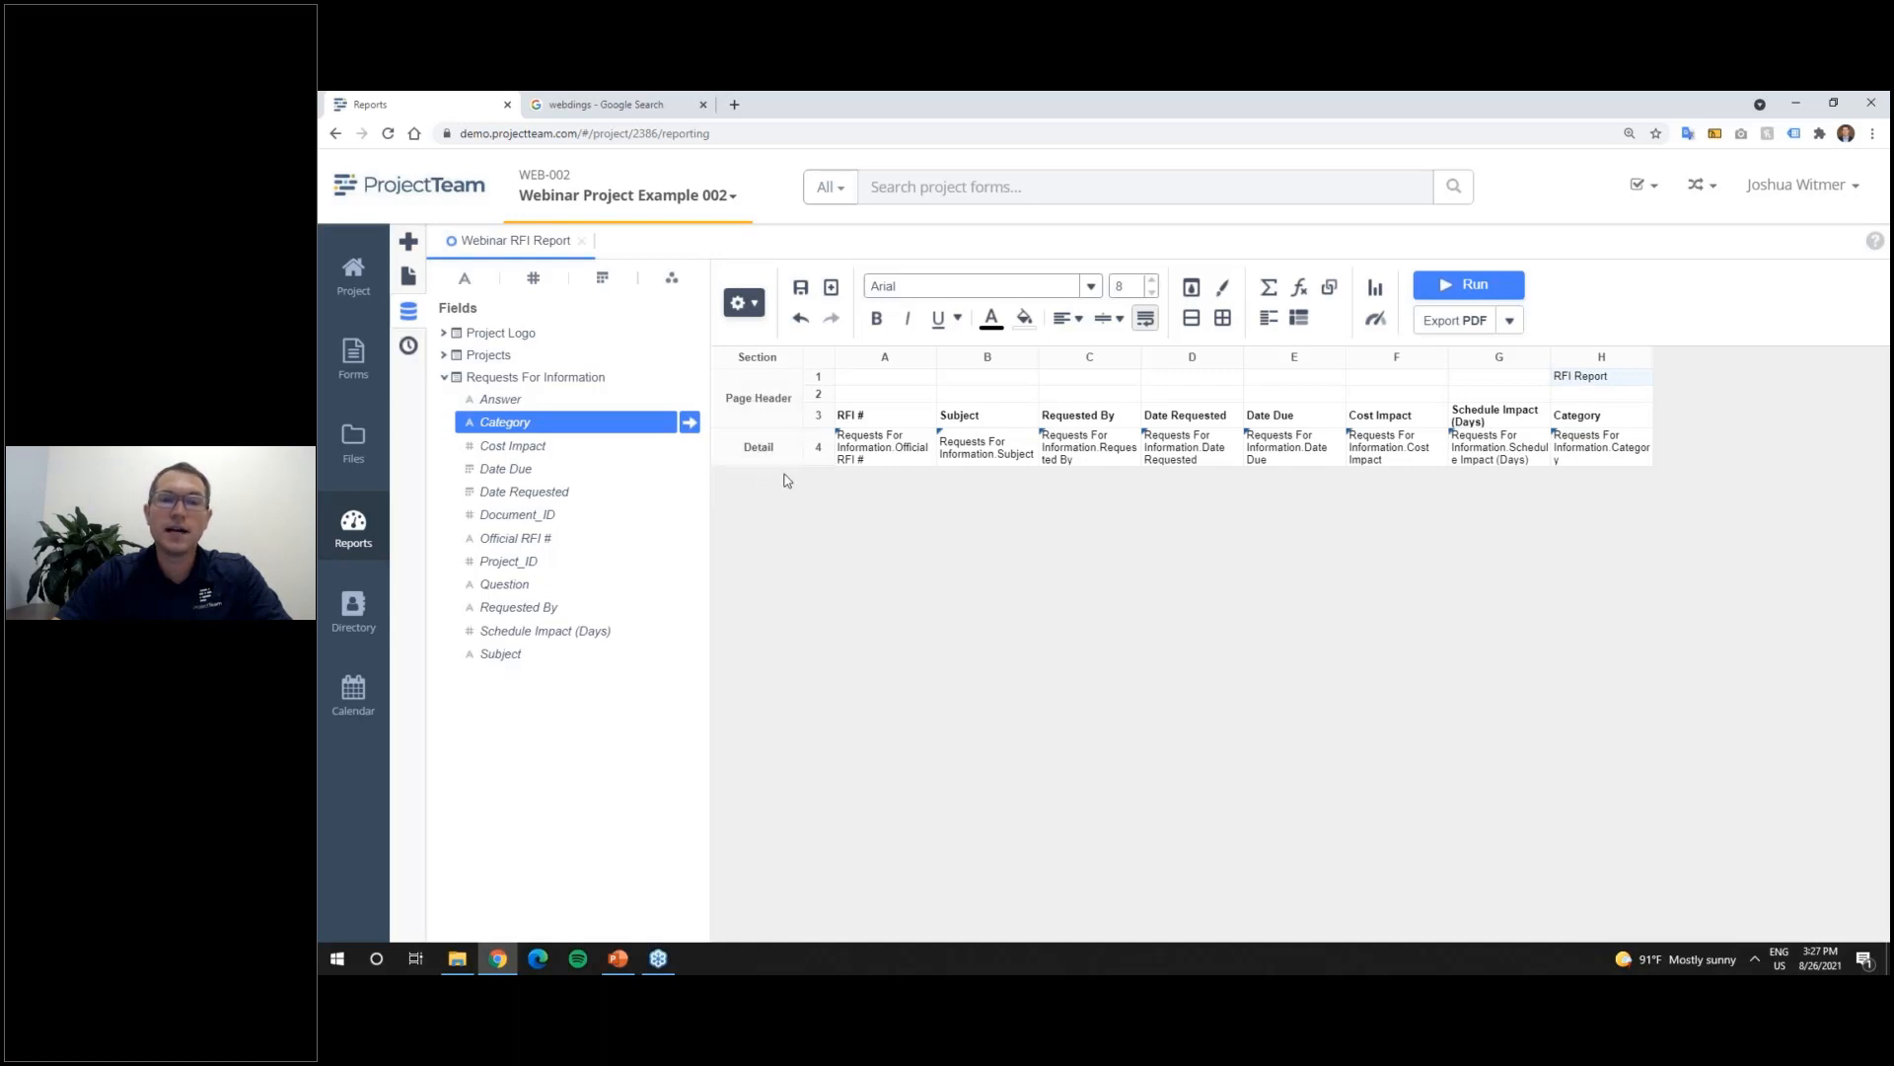
Step: Examine the section types that can be added to the report layout from the Page Header section
{"action": "right_click", "coordinate": [774, 414]}
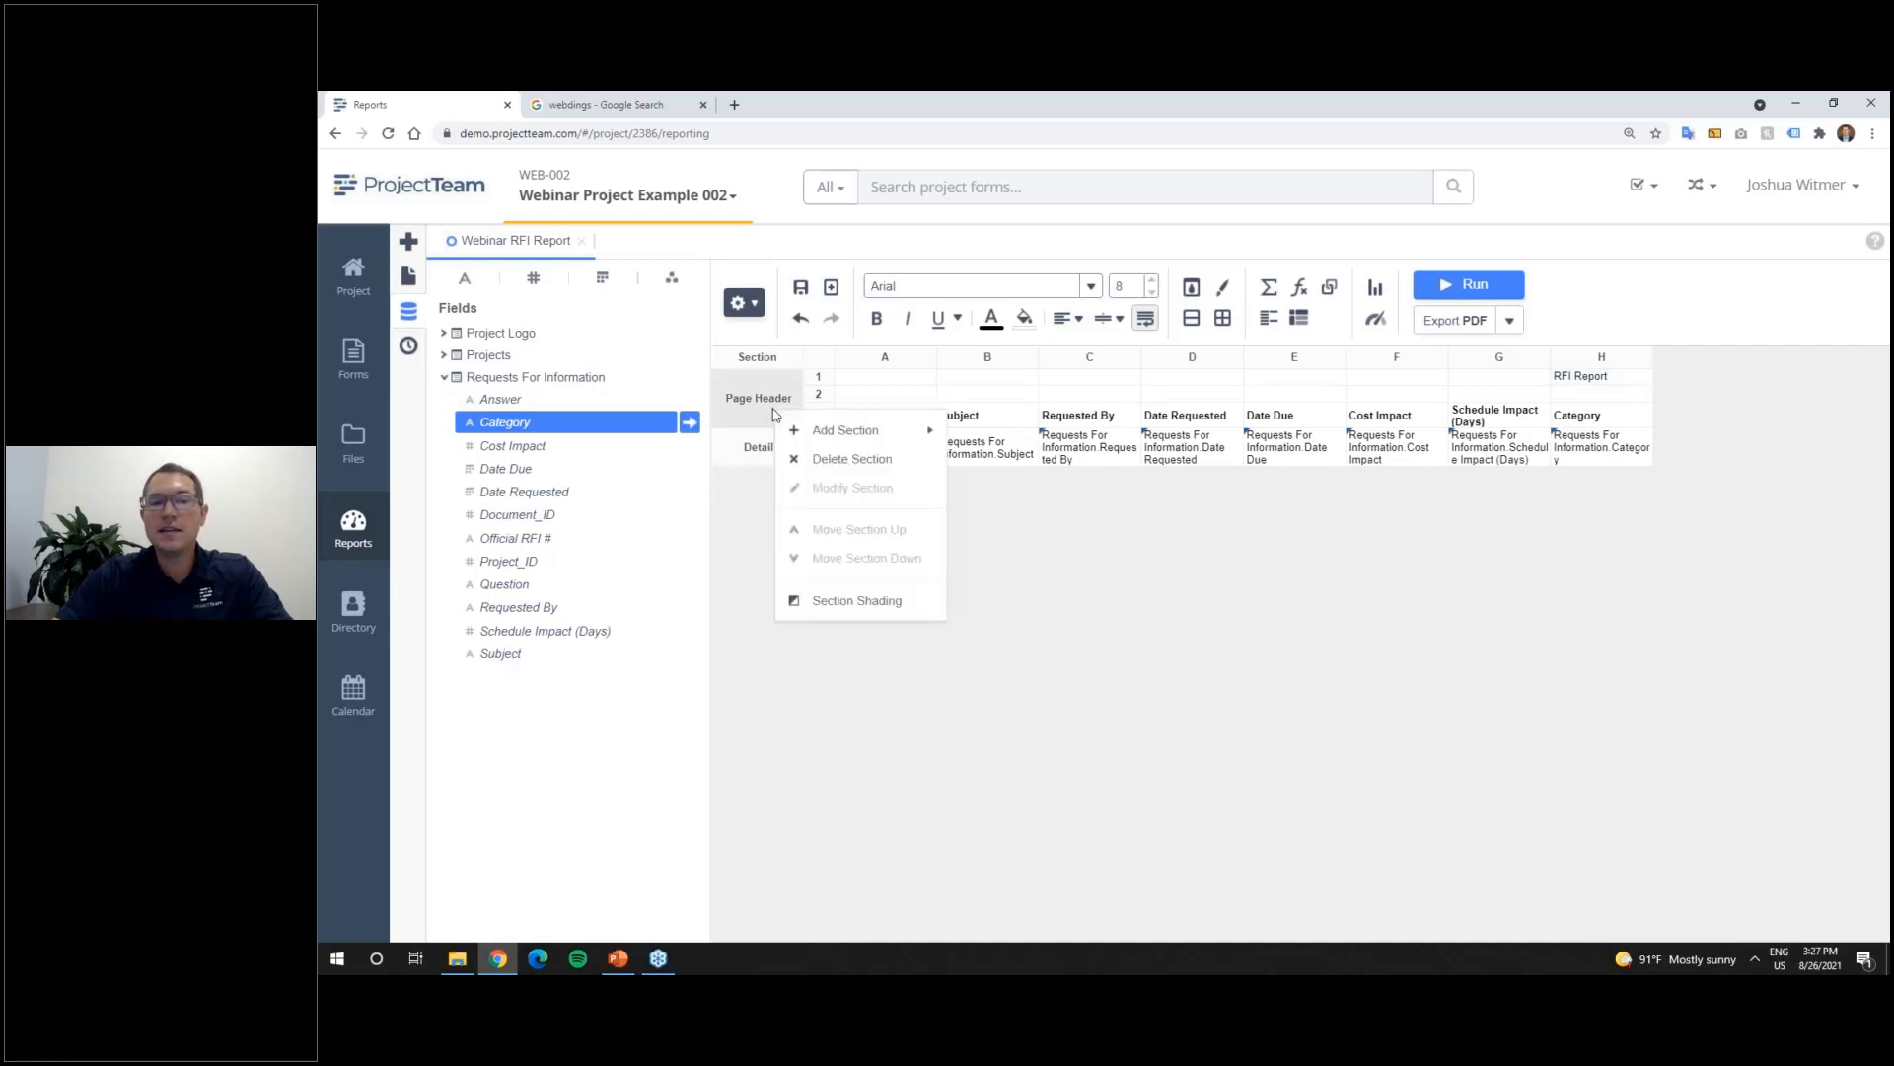
{"action": "mouse_move", "coordinate": [881, 434]}
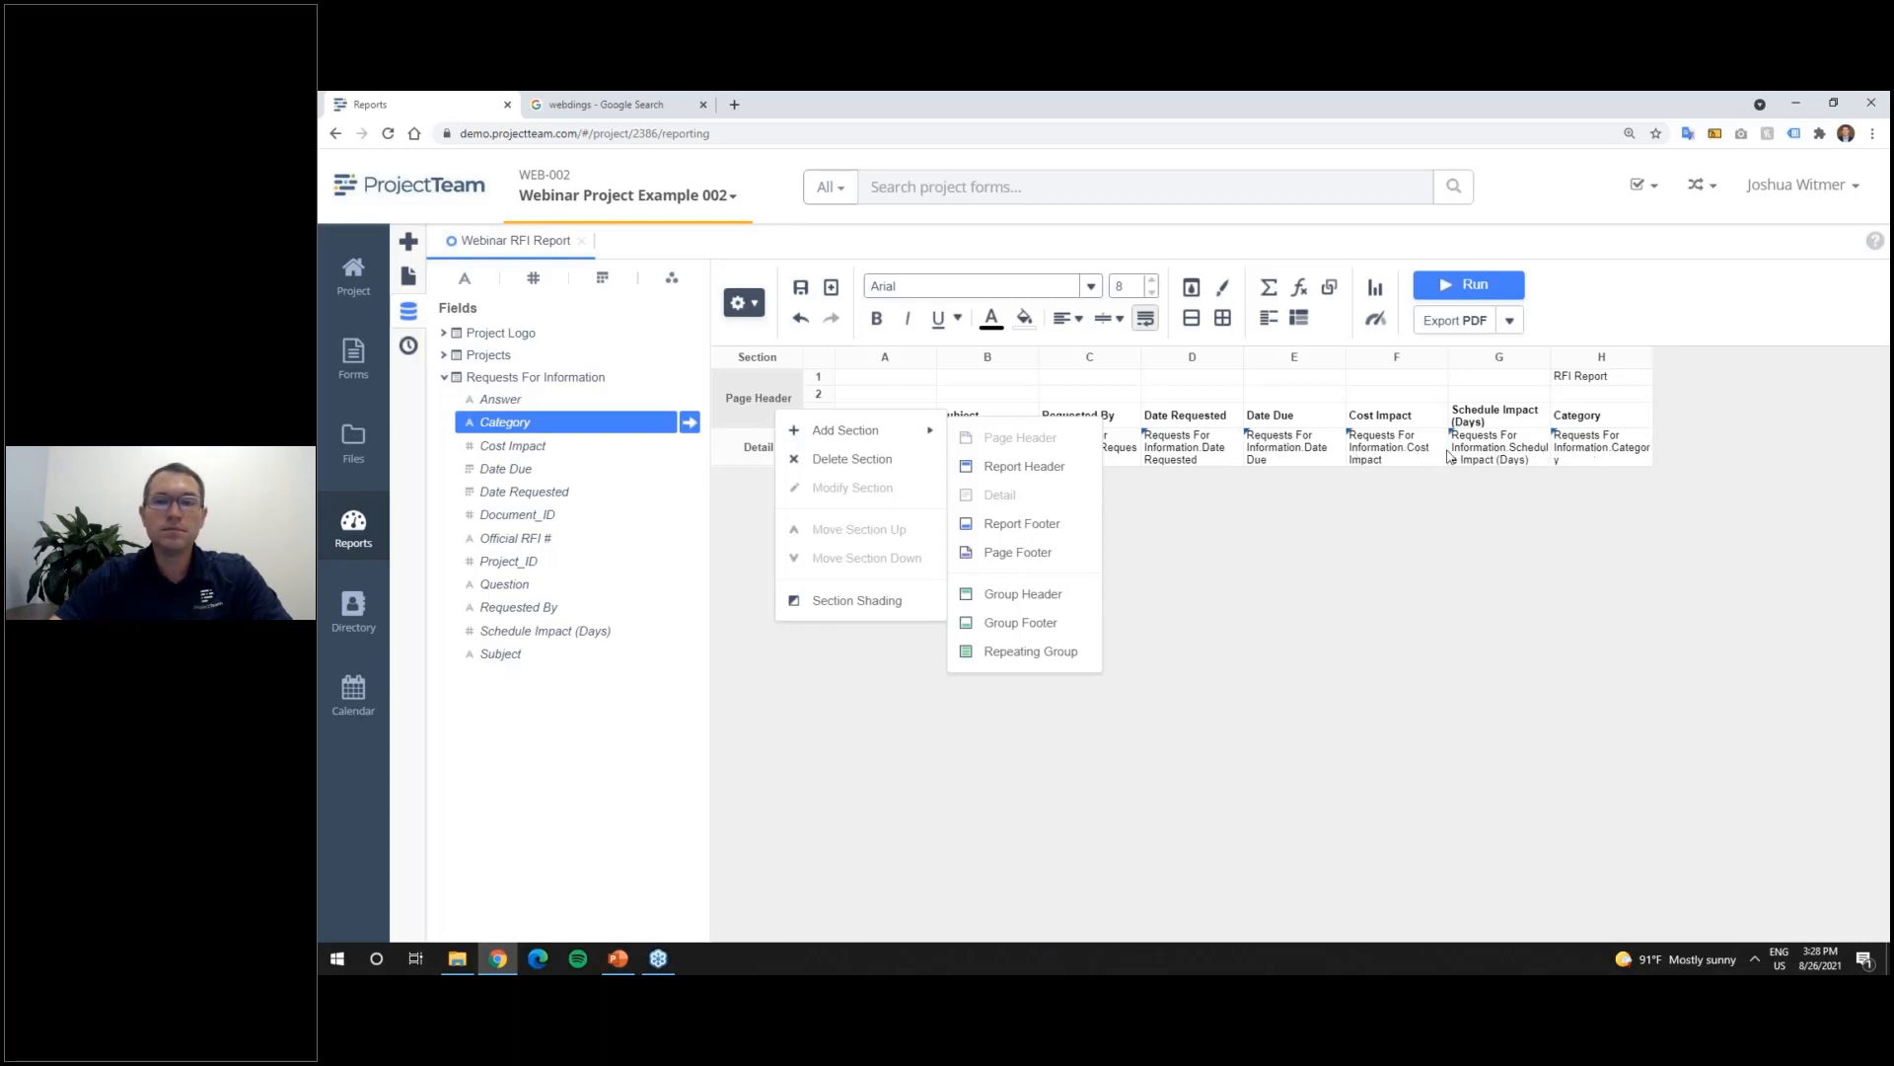
{"action": "left_click", "coordinate": [1026, 474]}
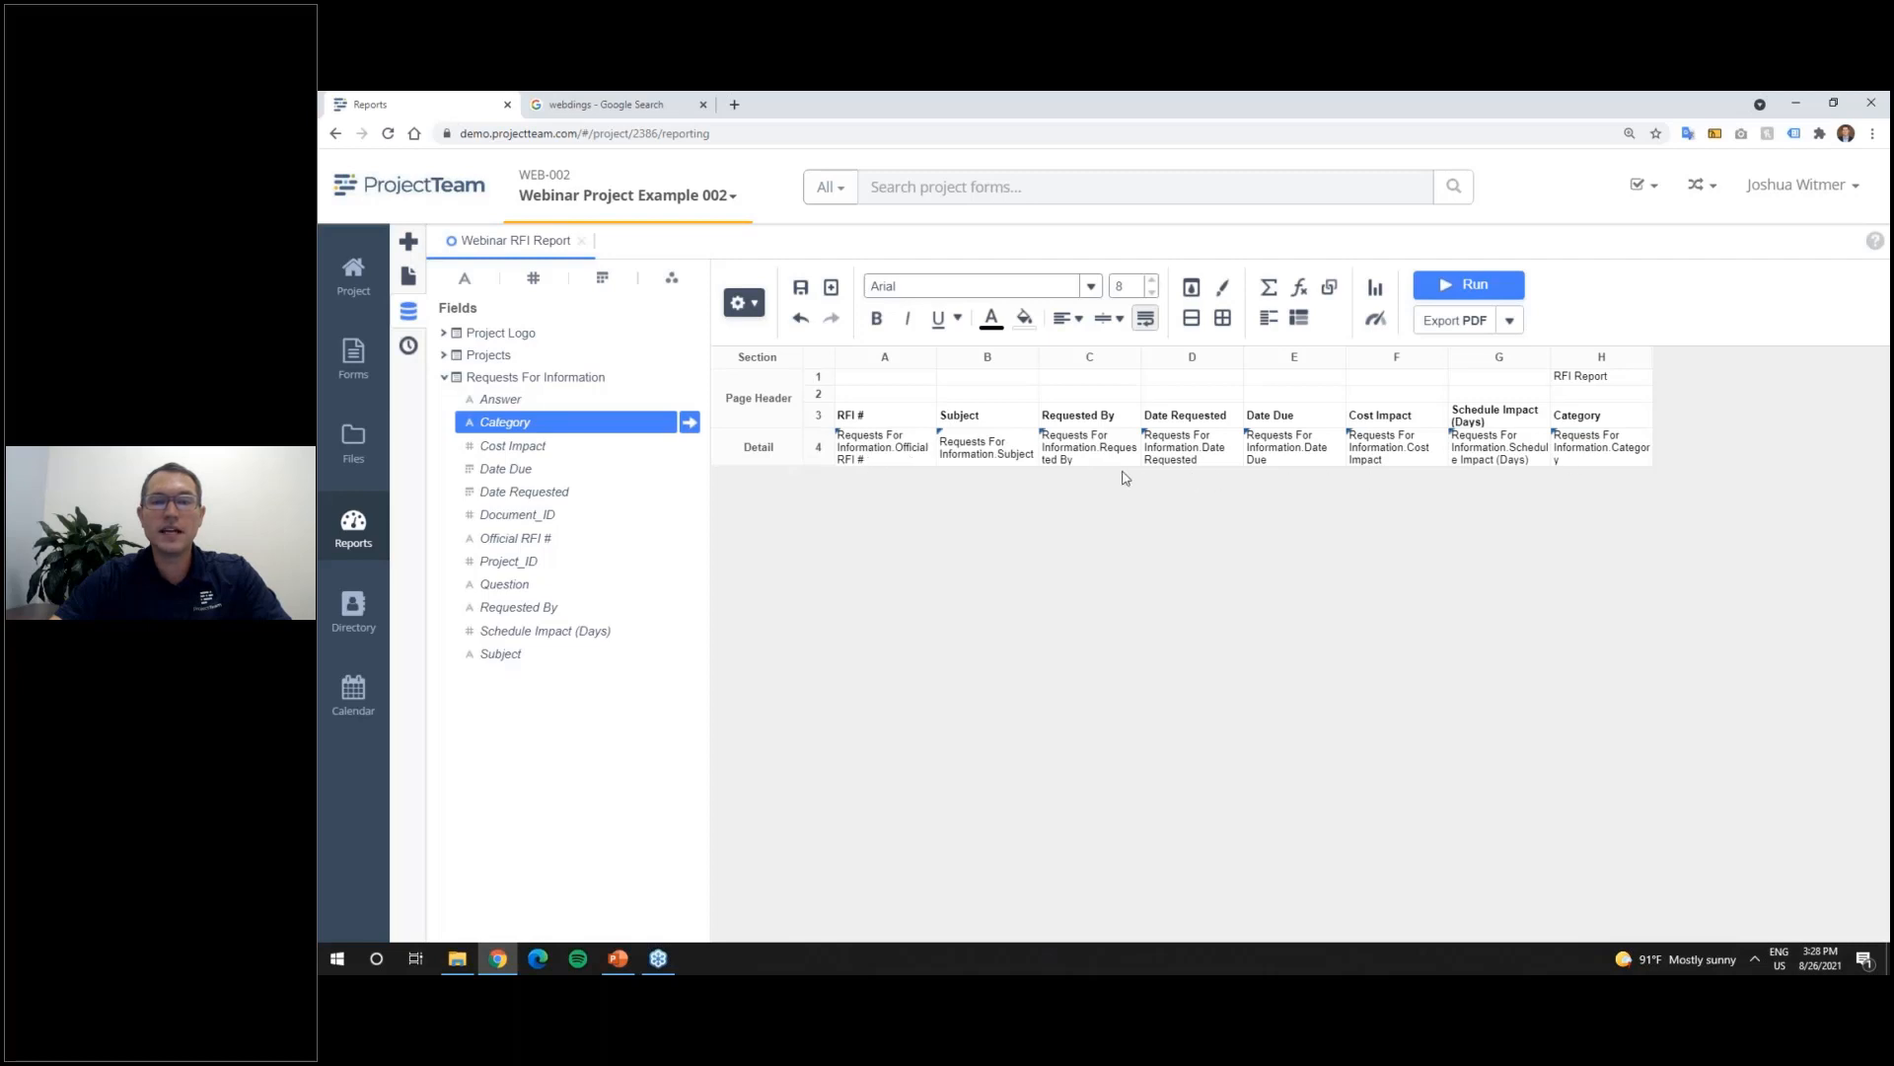
Step: Run the report to preview the title above the column headings
{"action": "left_click", "coordinate": [1462, 292]}
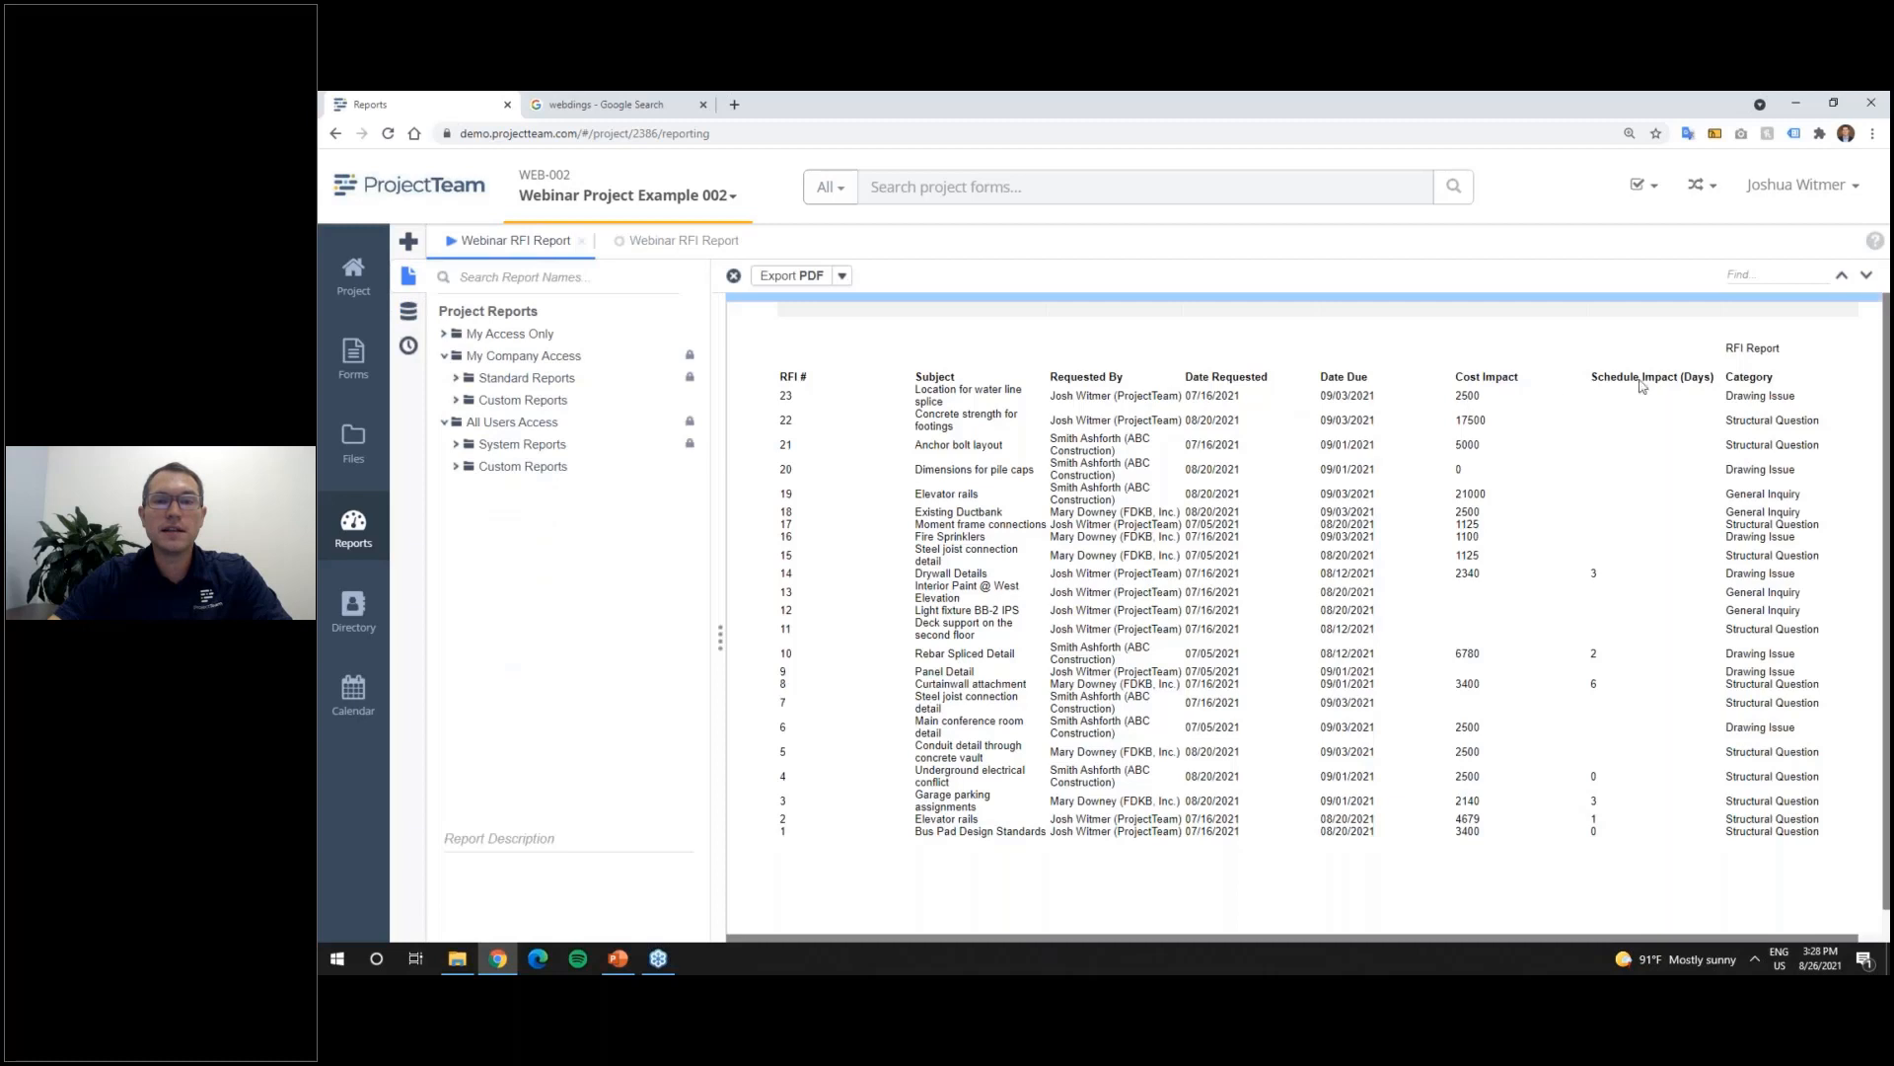
Step: Return from the report preview to the Webinar RFI Report designer
{"action": "left_click_drag", "start_coordinate": [1776, 380], "coordinate": [785, 373]}
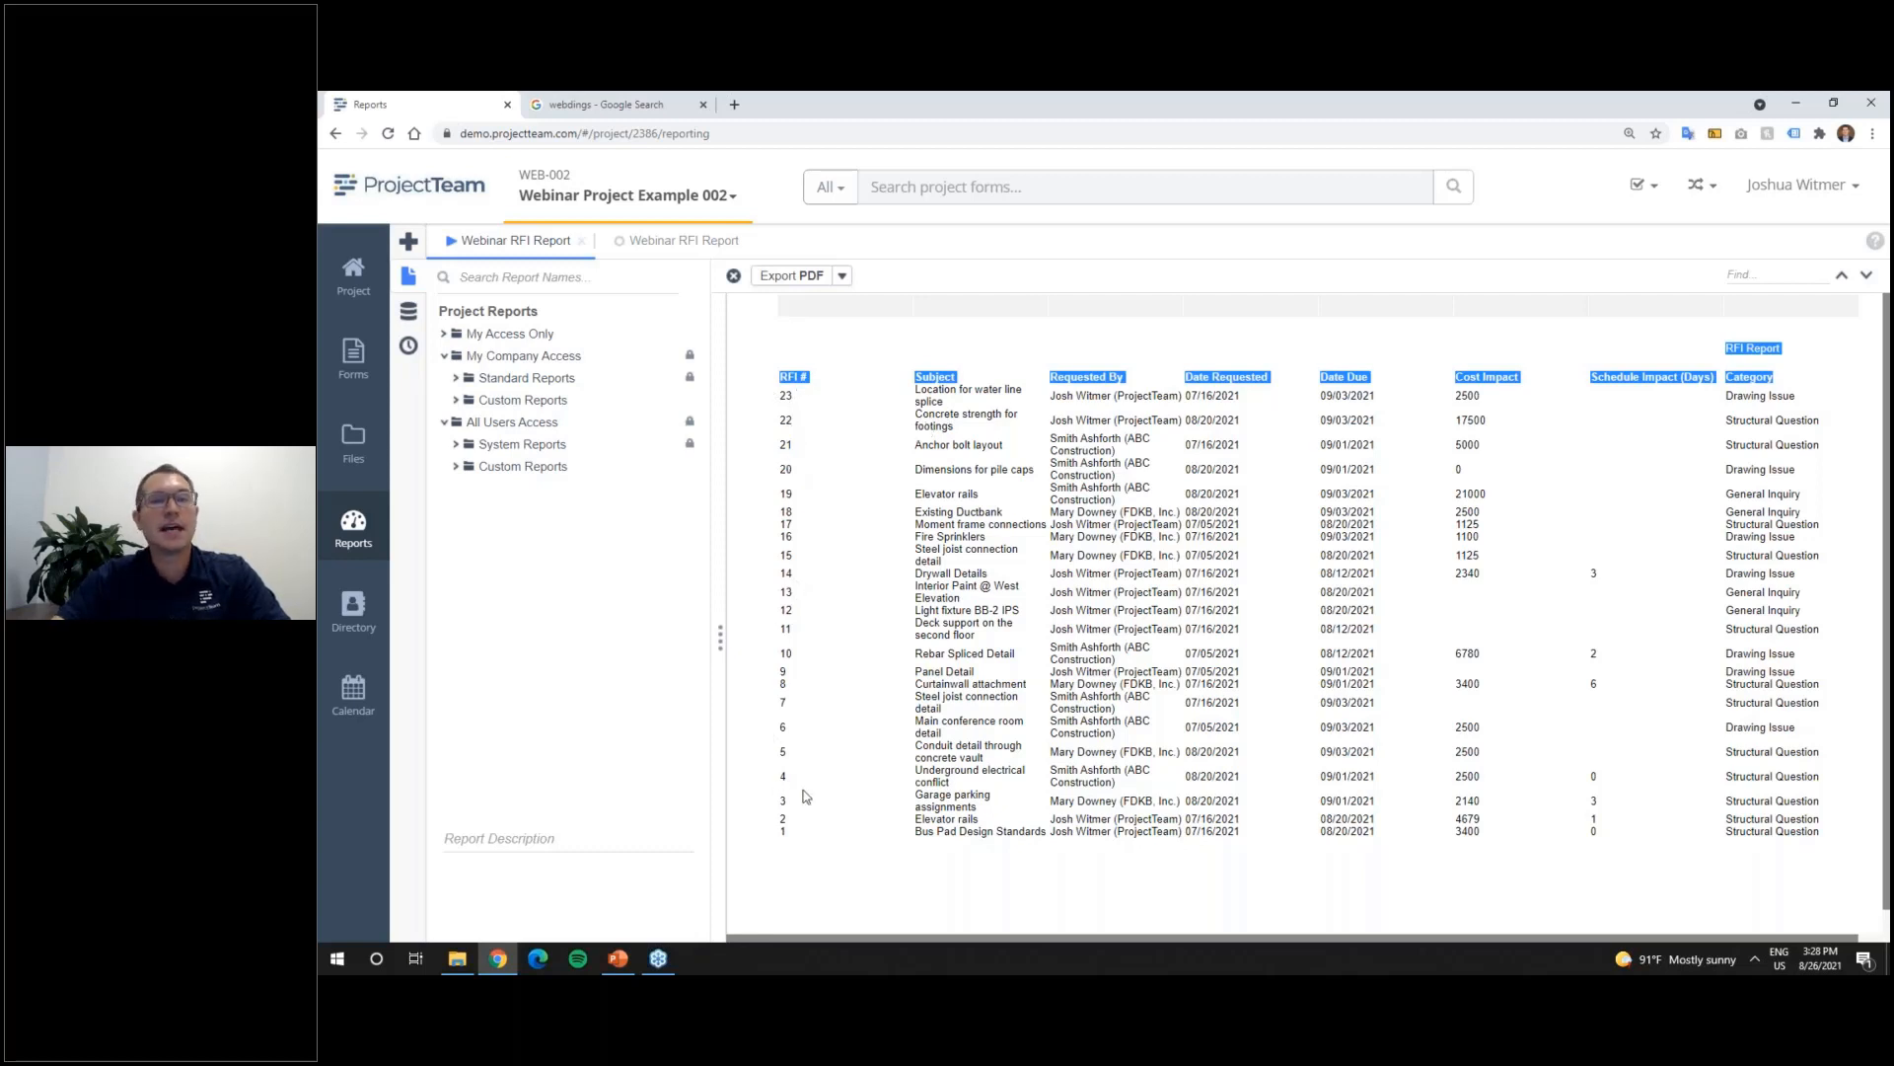
{"action": "left_click", "coordinate": [676, 241]}
{"action": "right_click", "coordinate": [786, 449]}
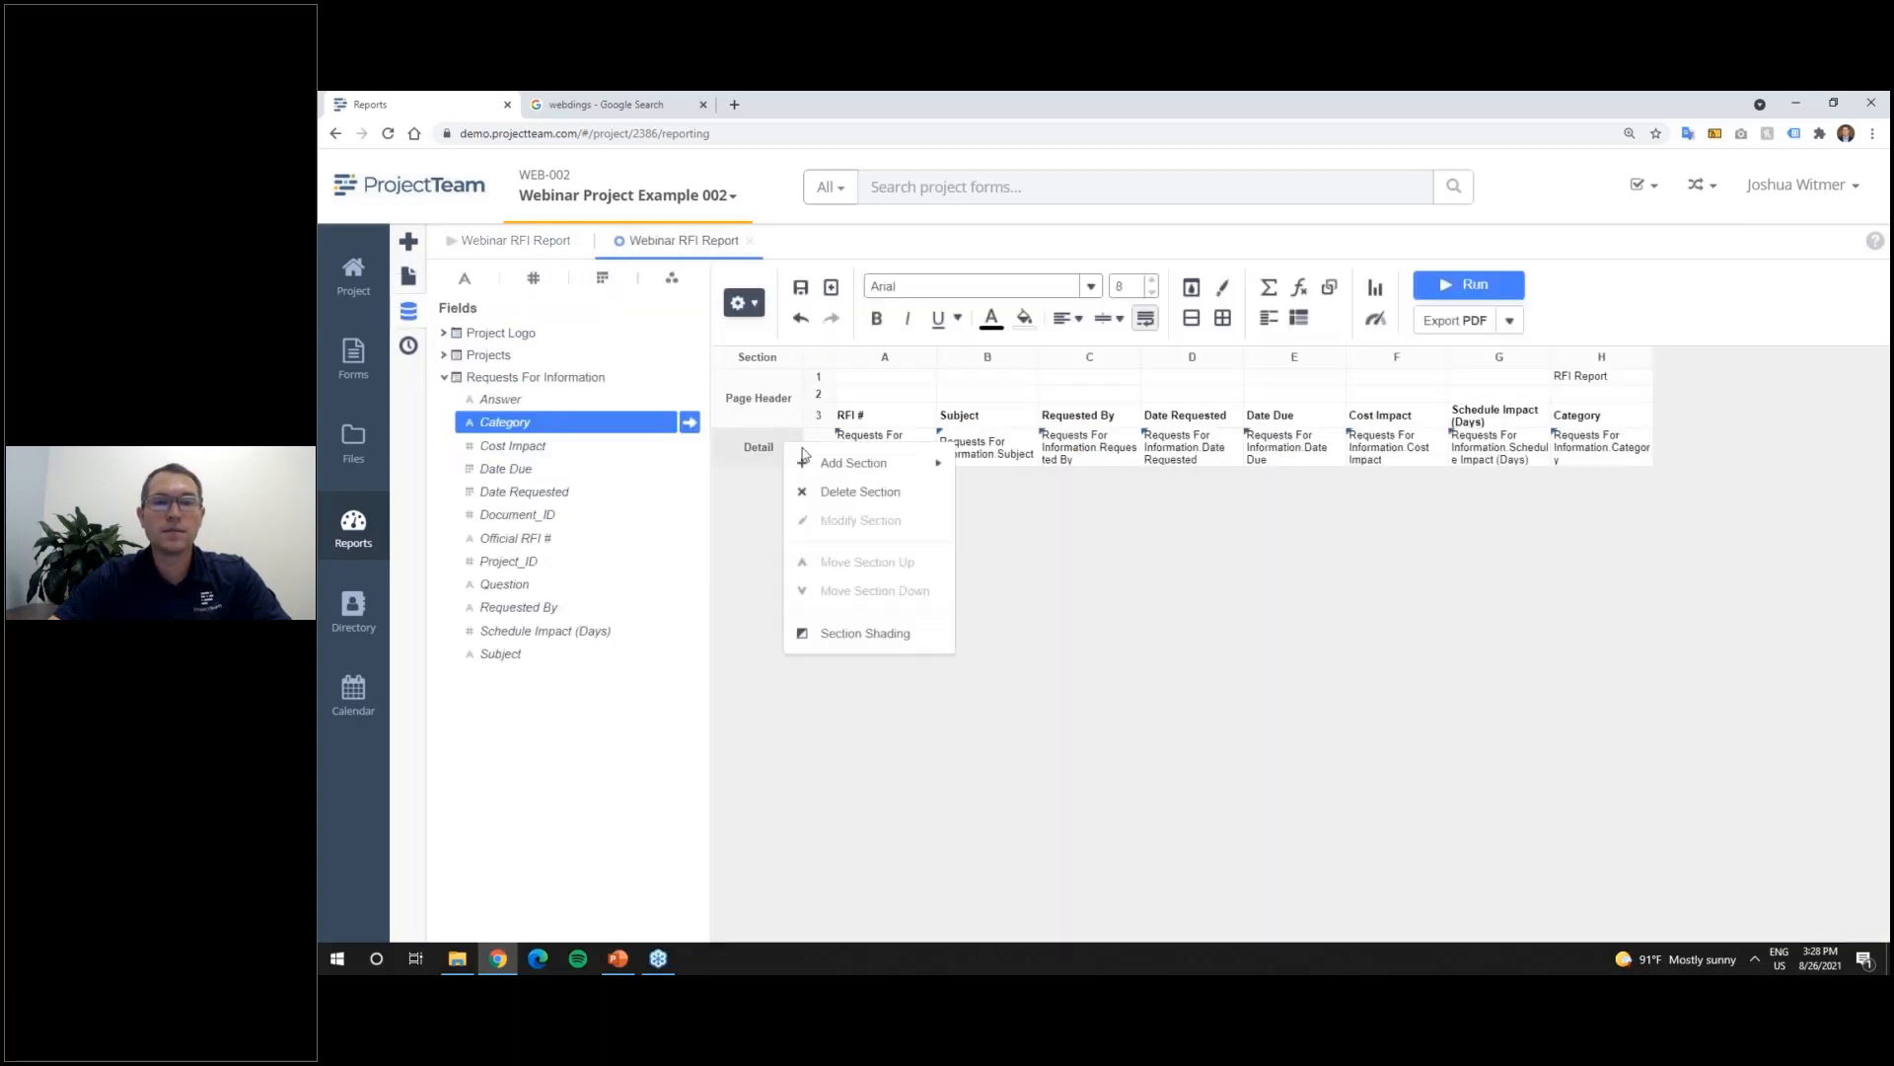
{"action": "mouse_move", "coordinate": [869, 463]}
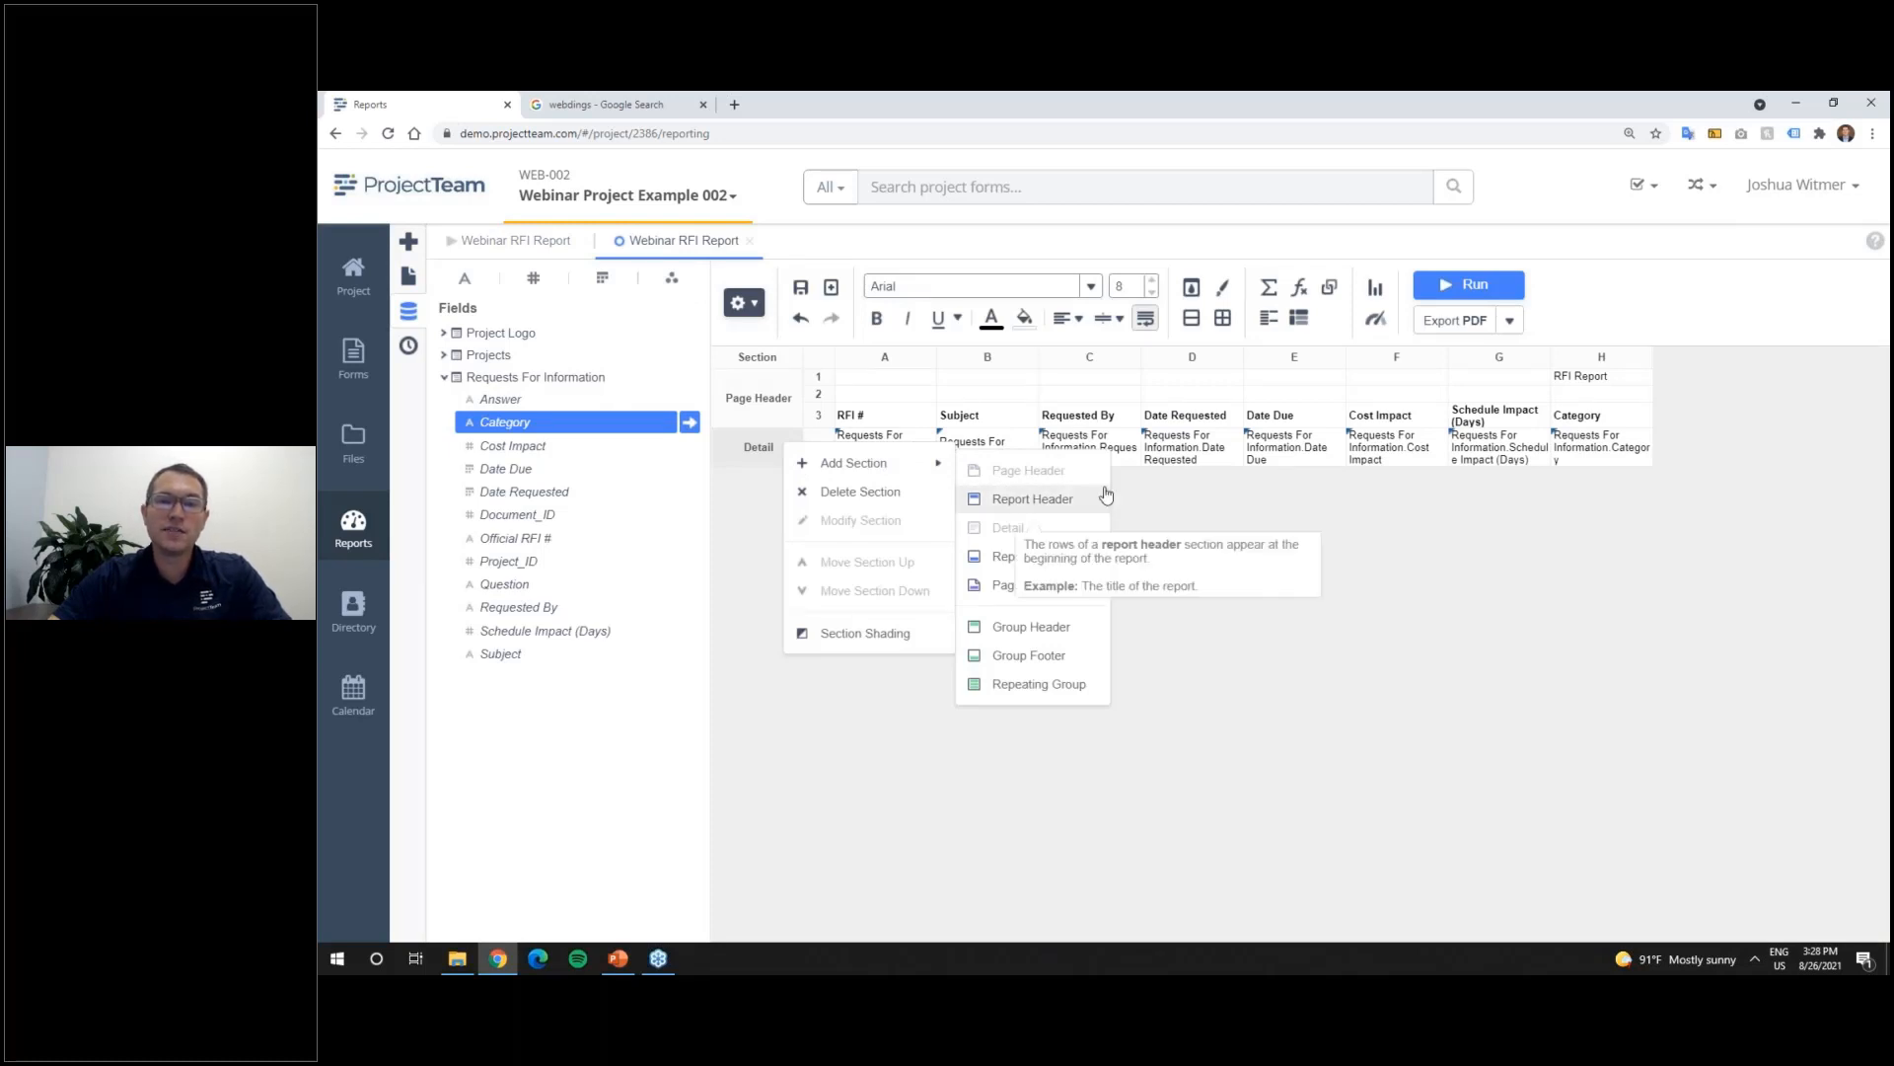
{"action": "left_click", "coordinate": [1105, 632]}
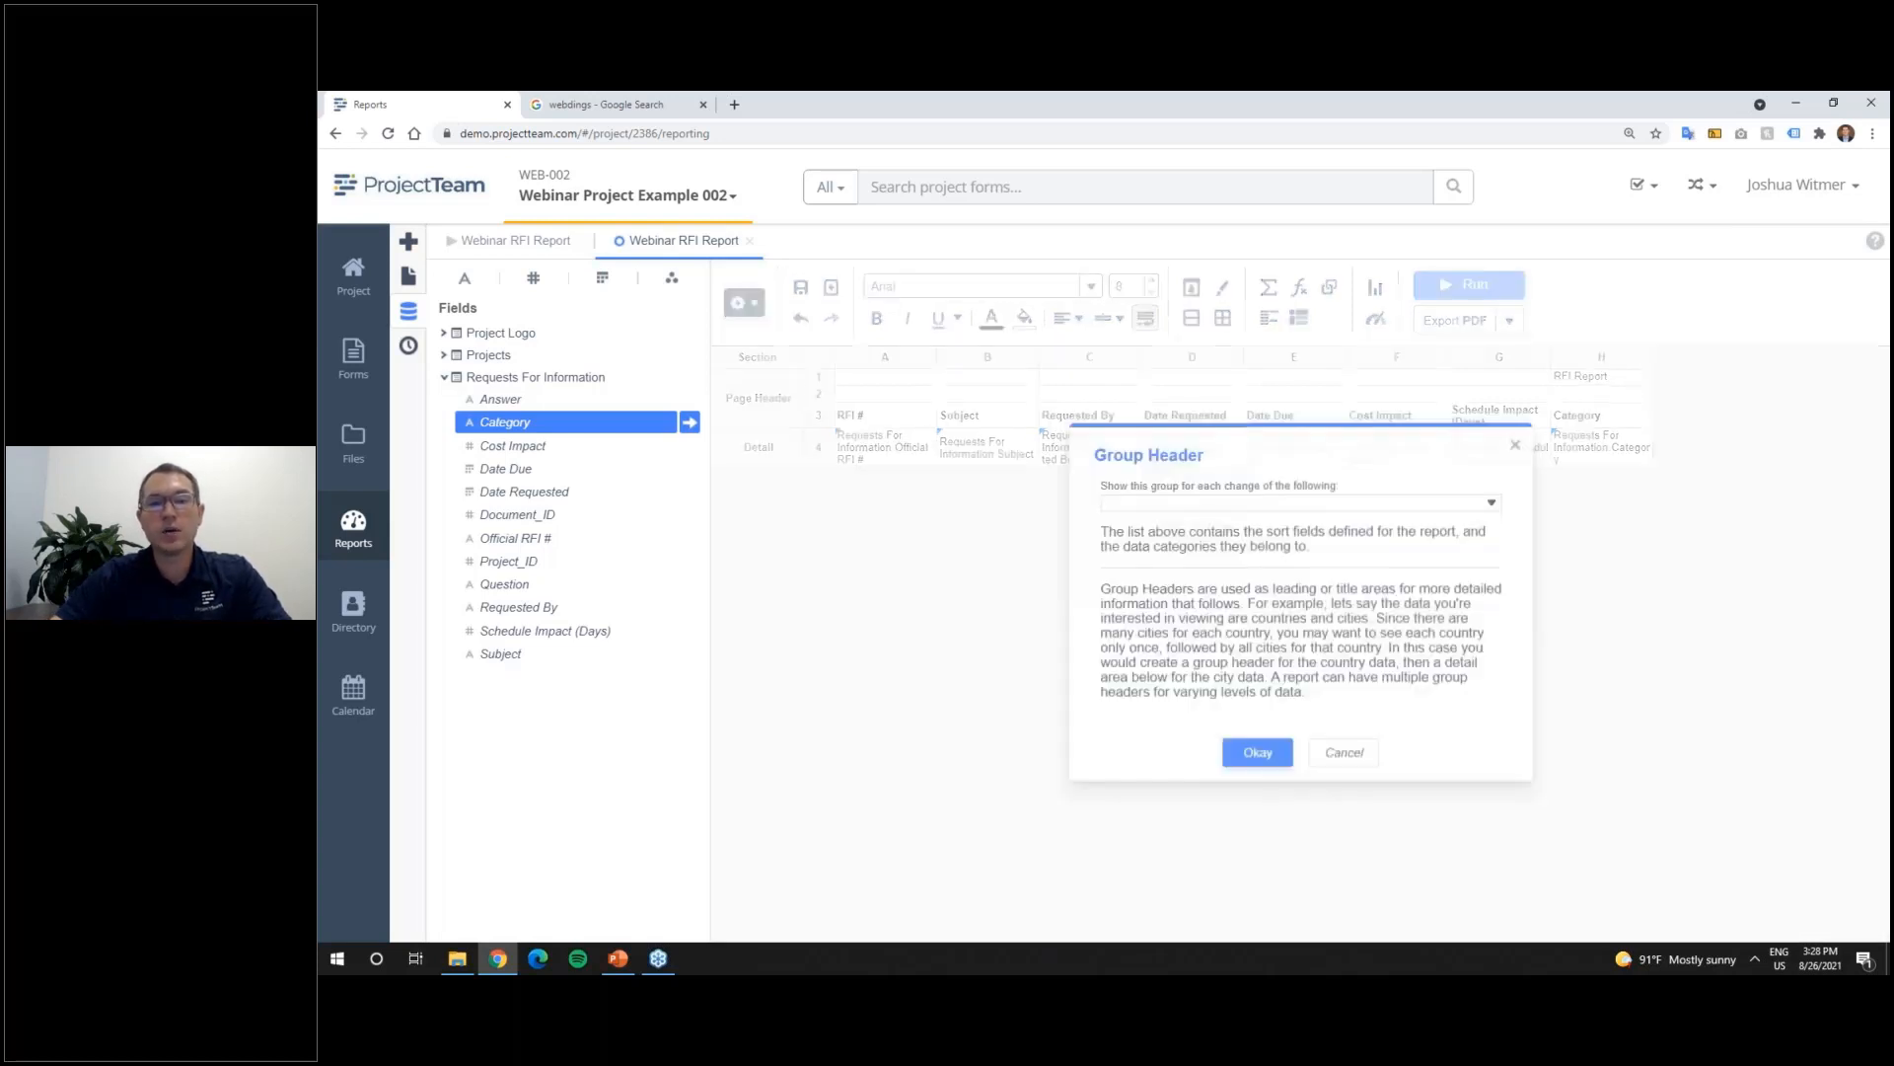
{"action": "left_click", "coordinate": [1178, 503]}
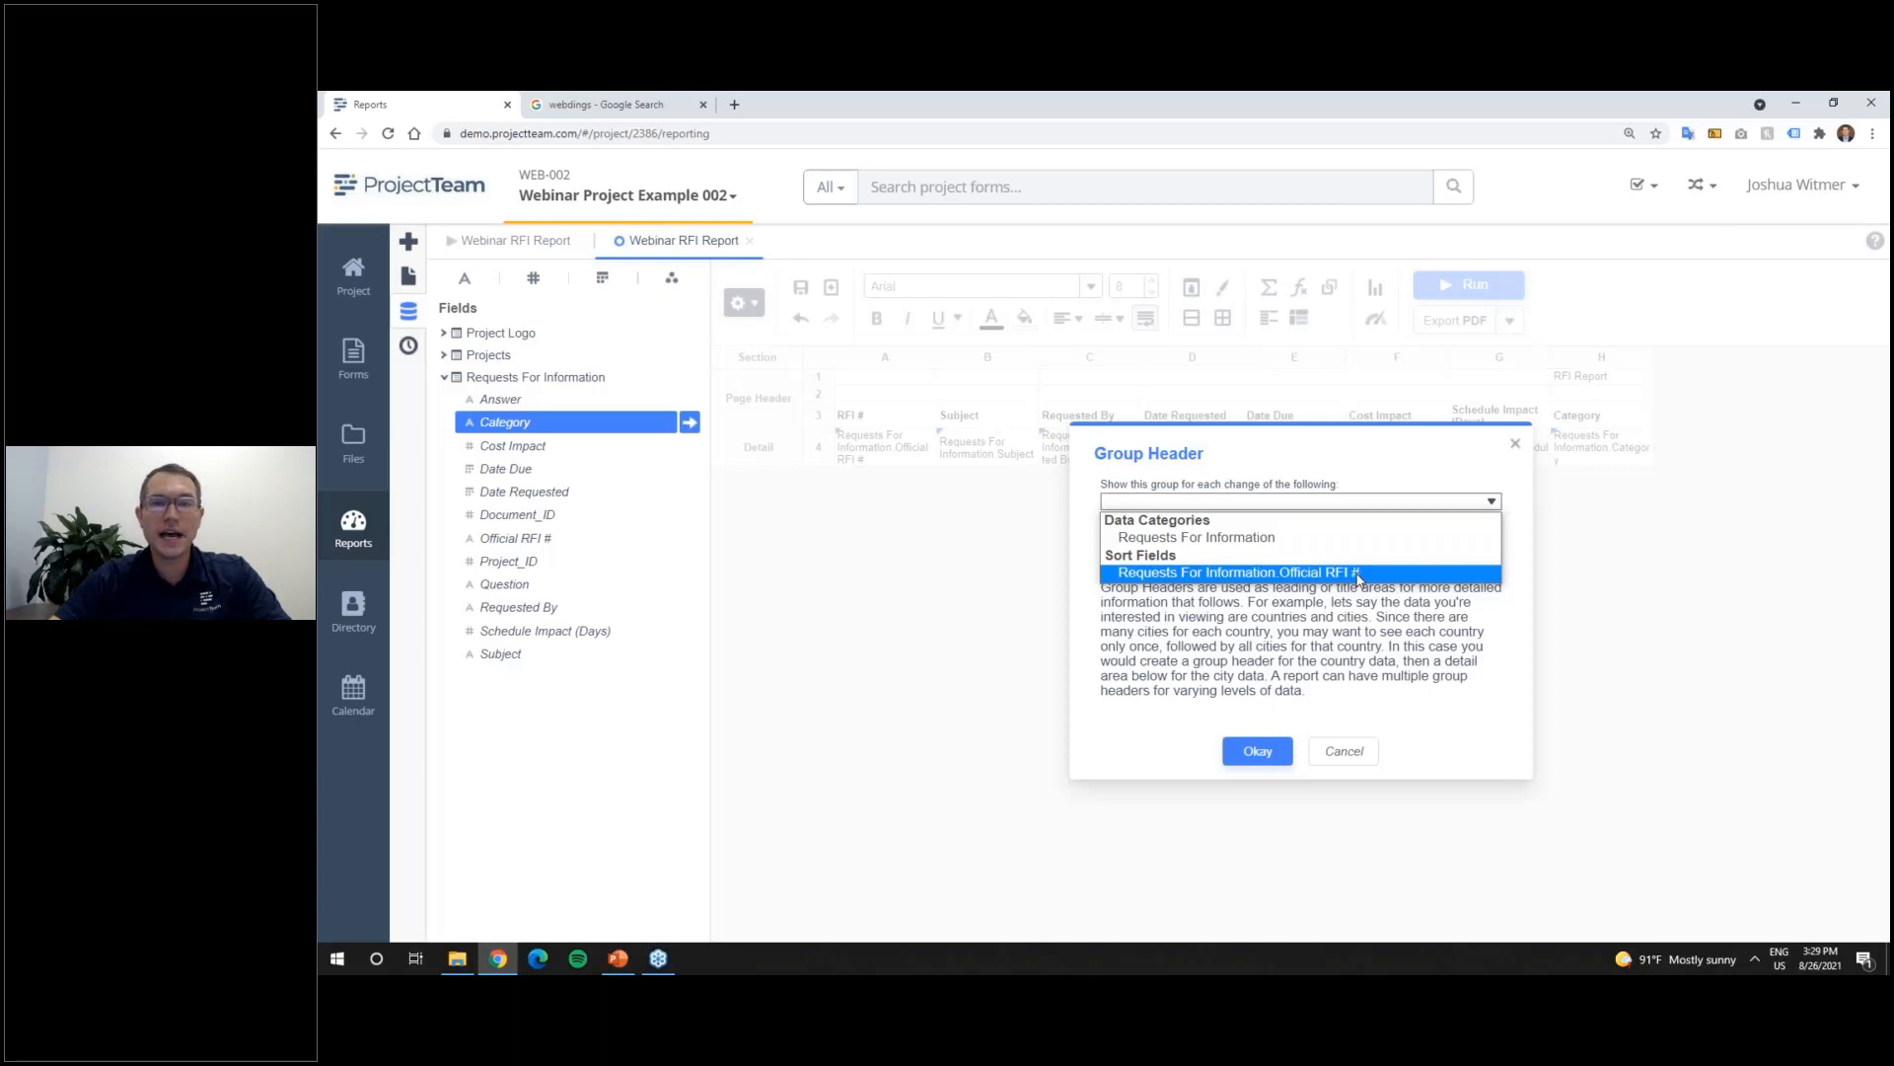
{"action": "left_click", "coordinate": [1343, 752]}
{"action": "left_click", "coordinate": [1344, 752]}
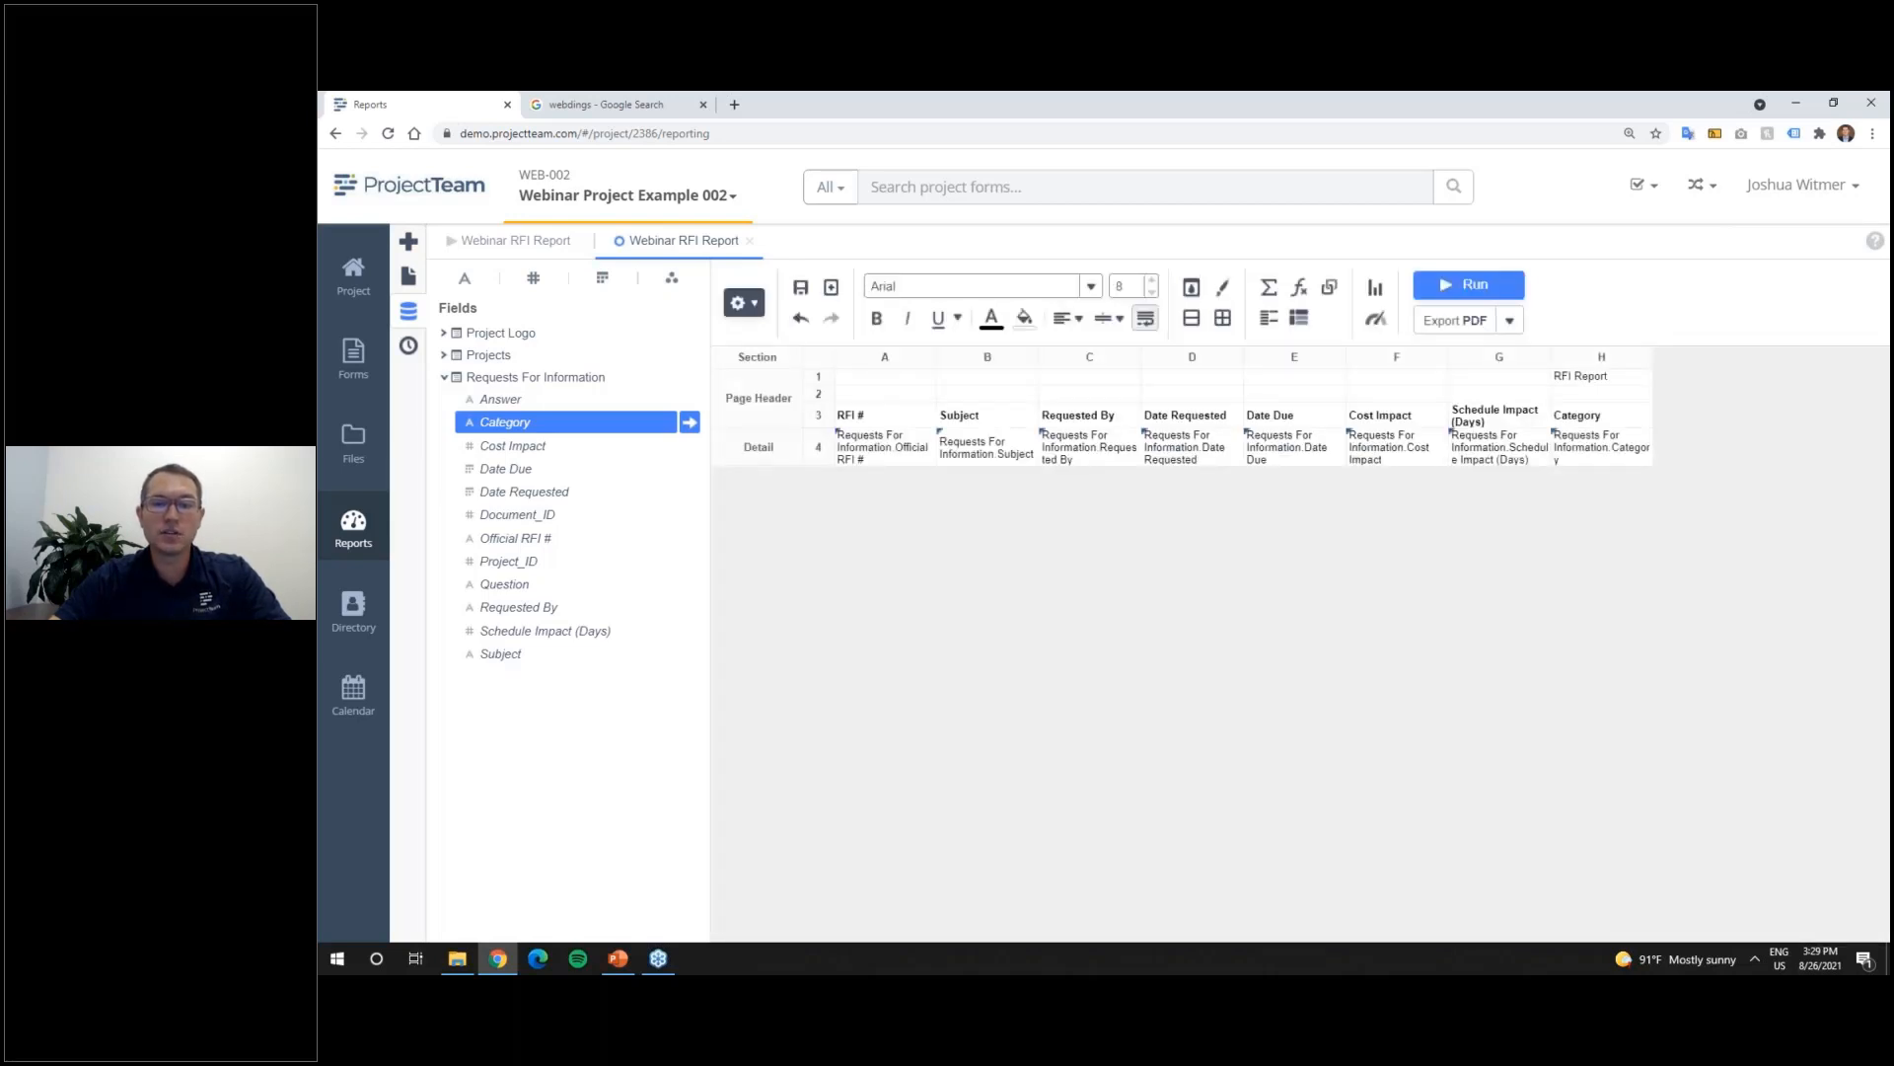
Step: Add the Requests For Information Category field to the report sorts and place it above the Official RFI # sort
{"action": "left_click", "coordinate": [745, 302]}
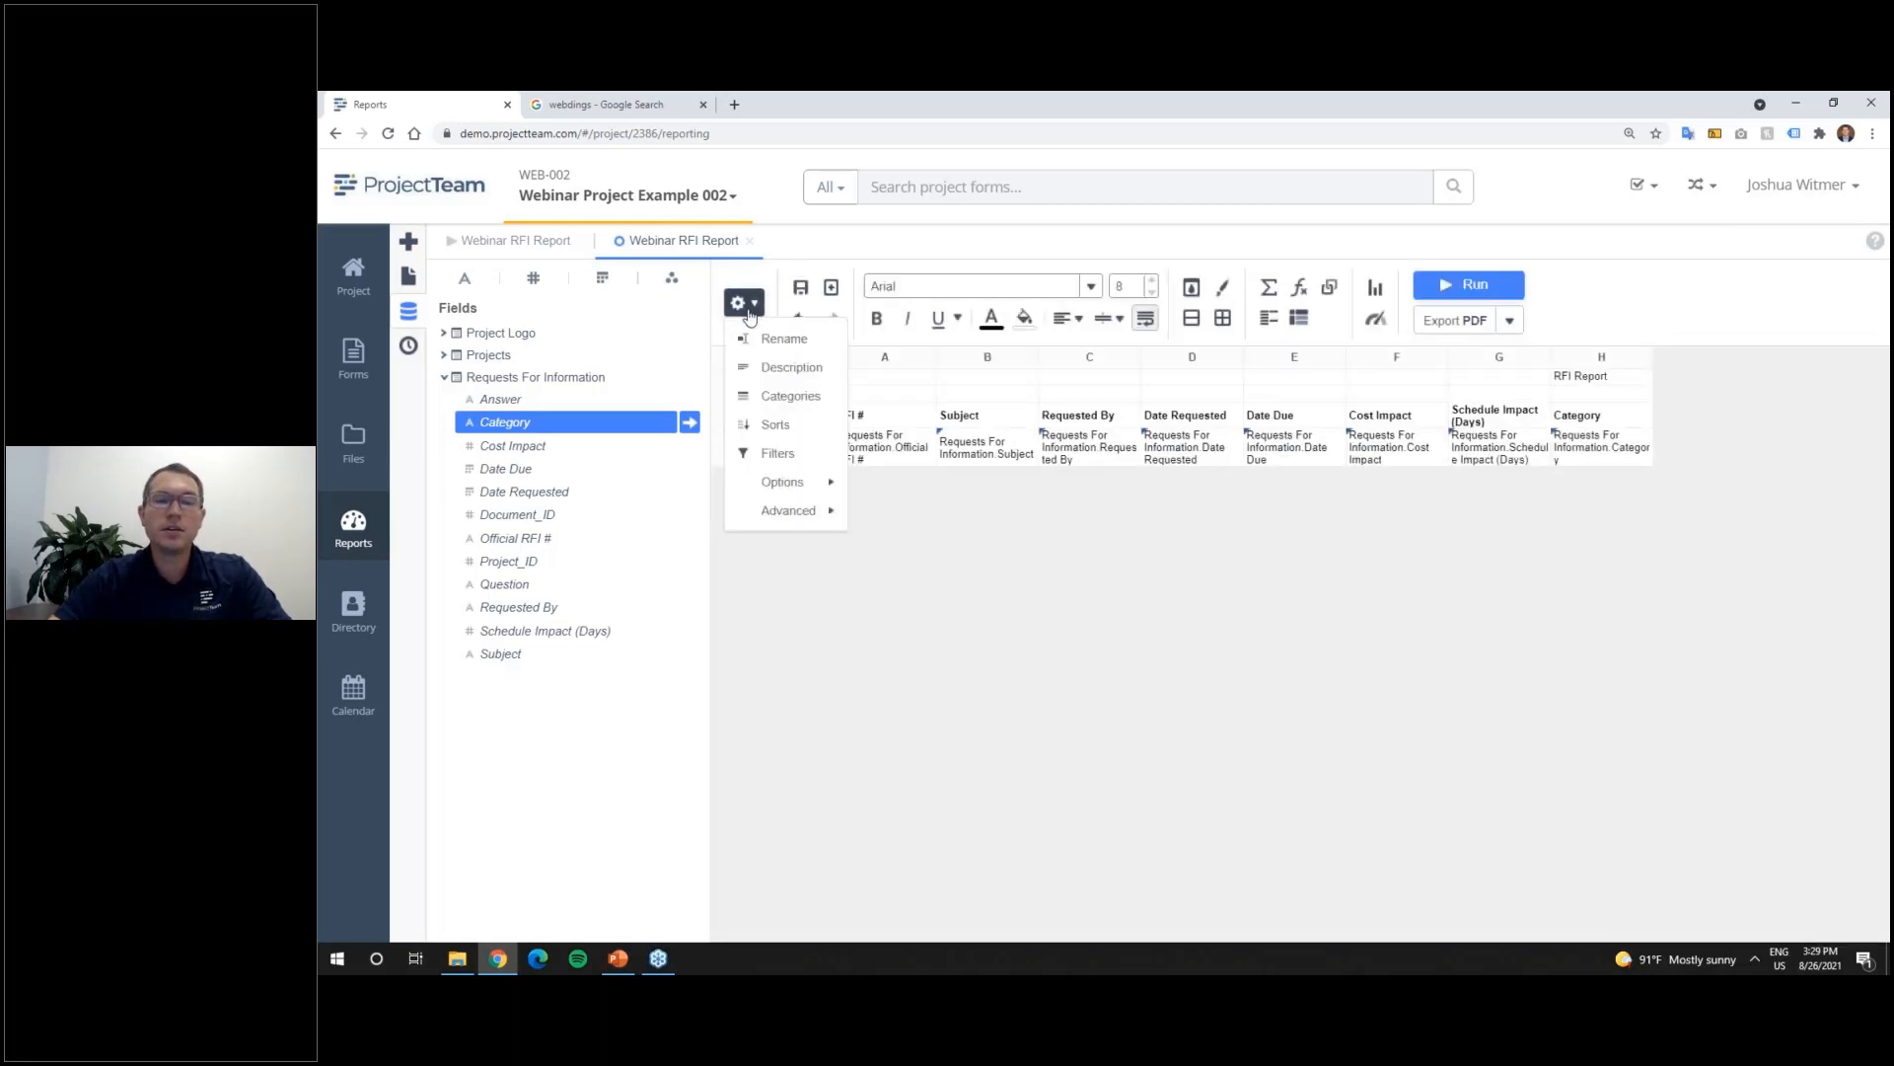
{"action": "left_click", "coordinate": [775, 426]}
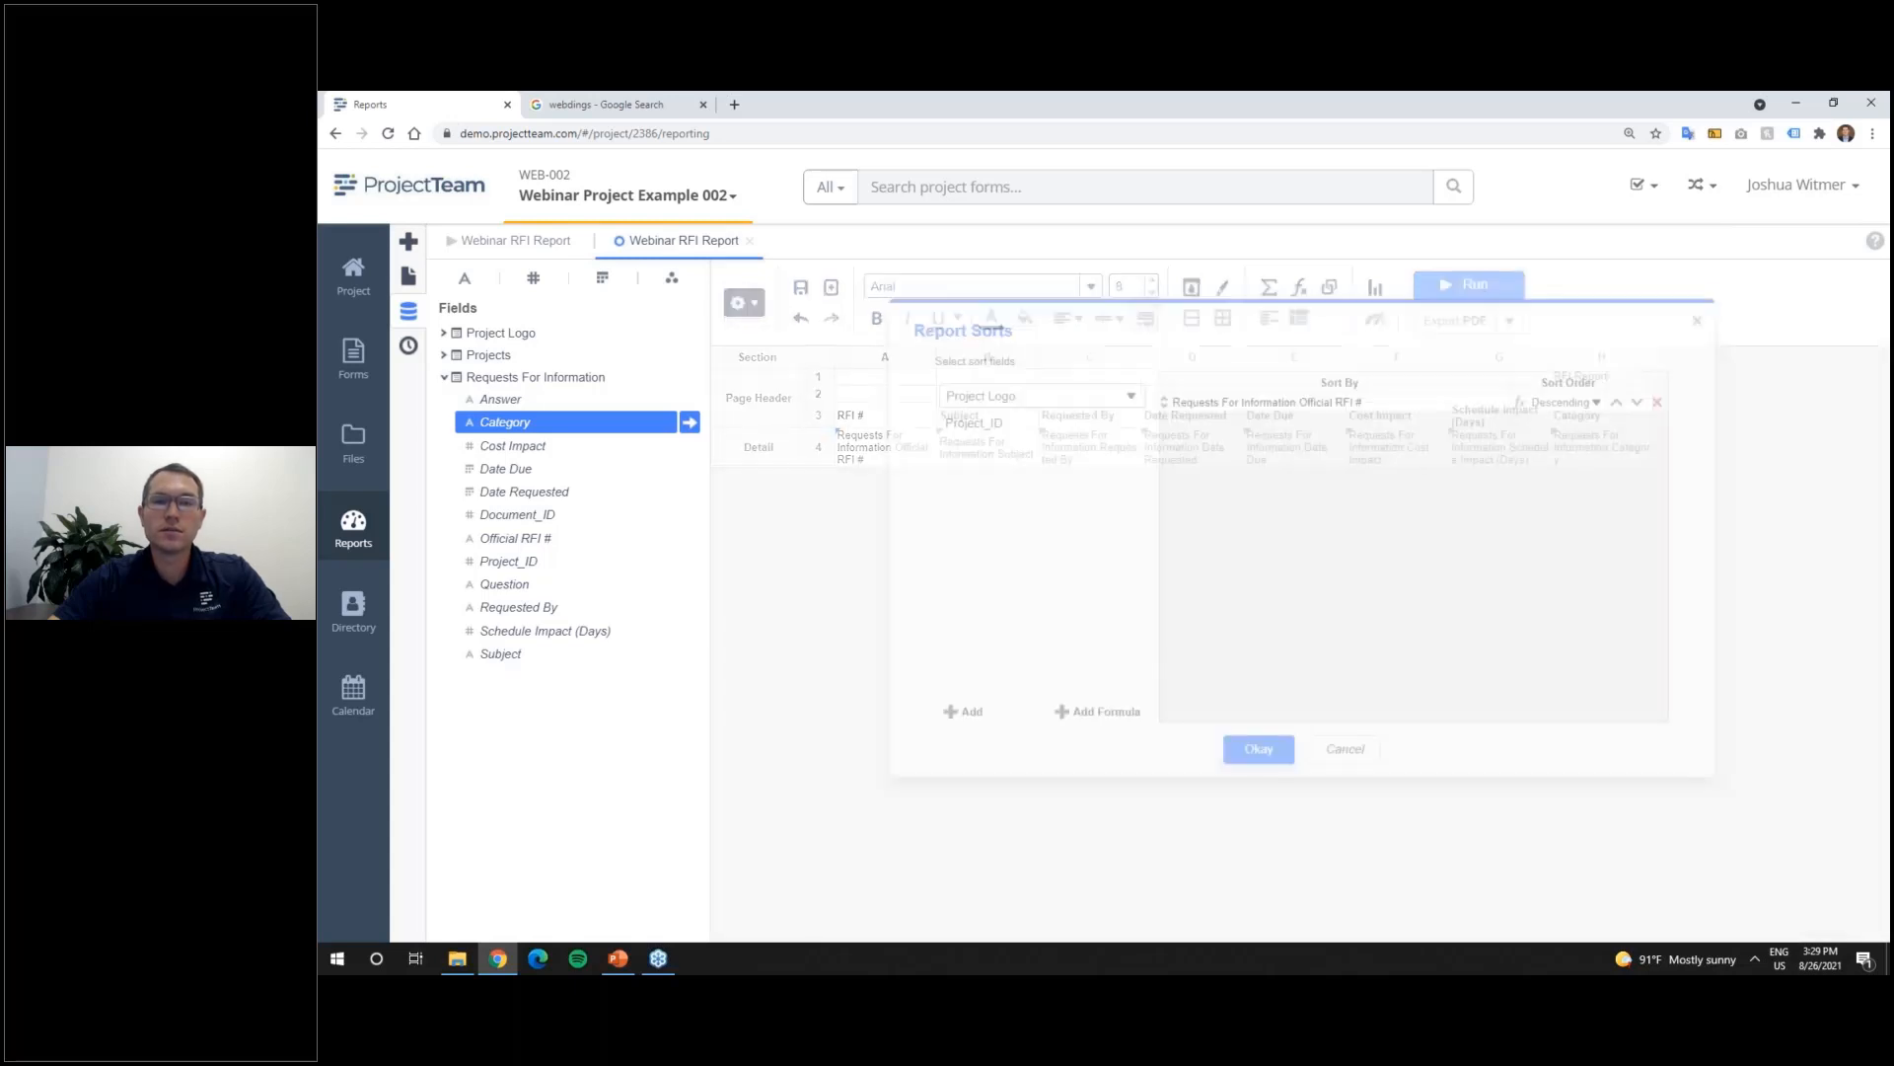
{"action": "left_click", "coordinate": [1093, 392]}
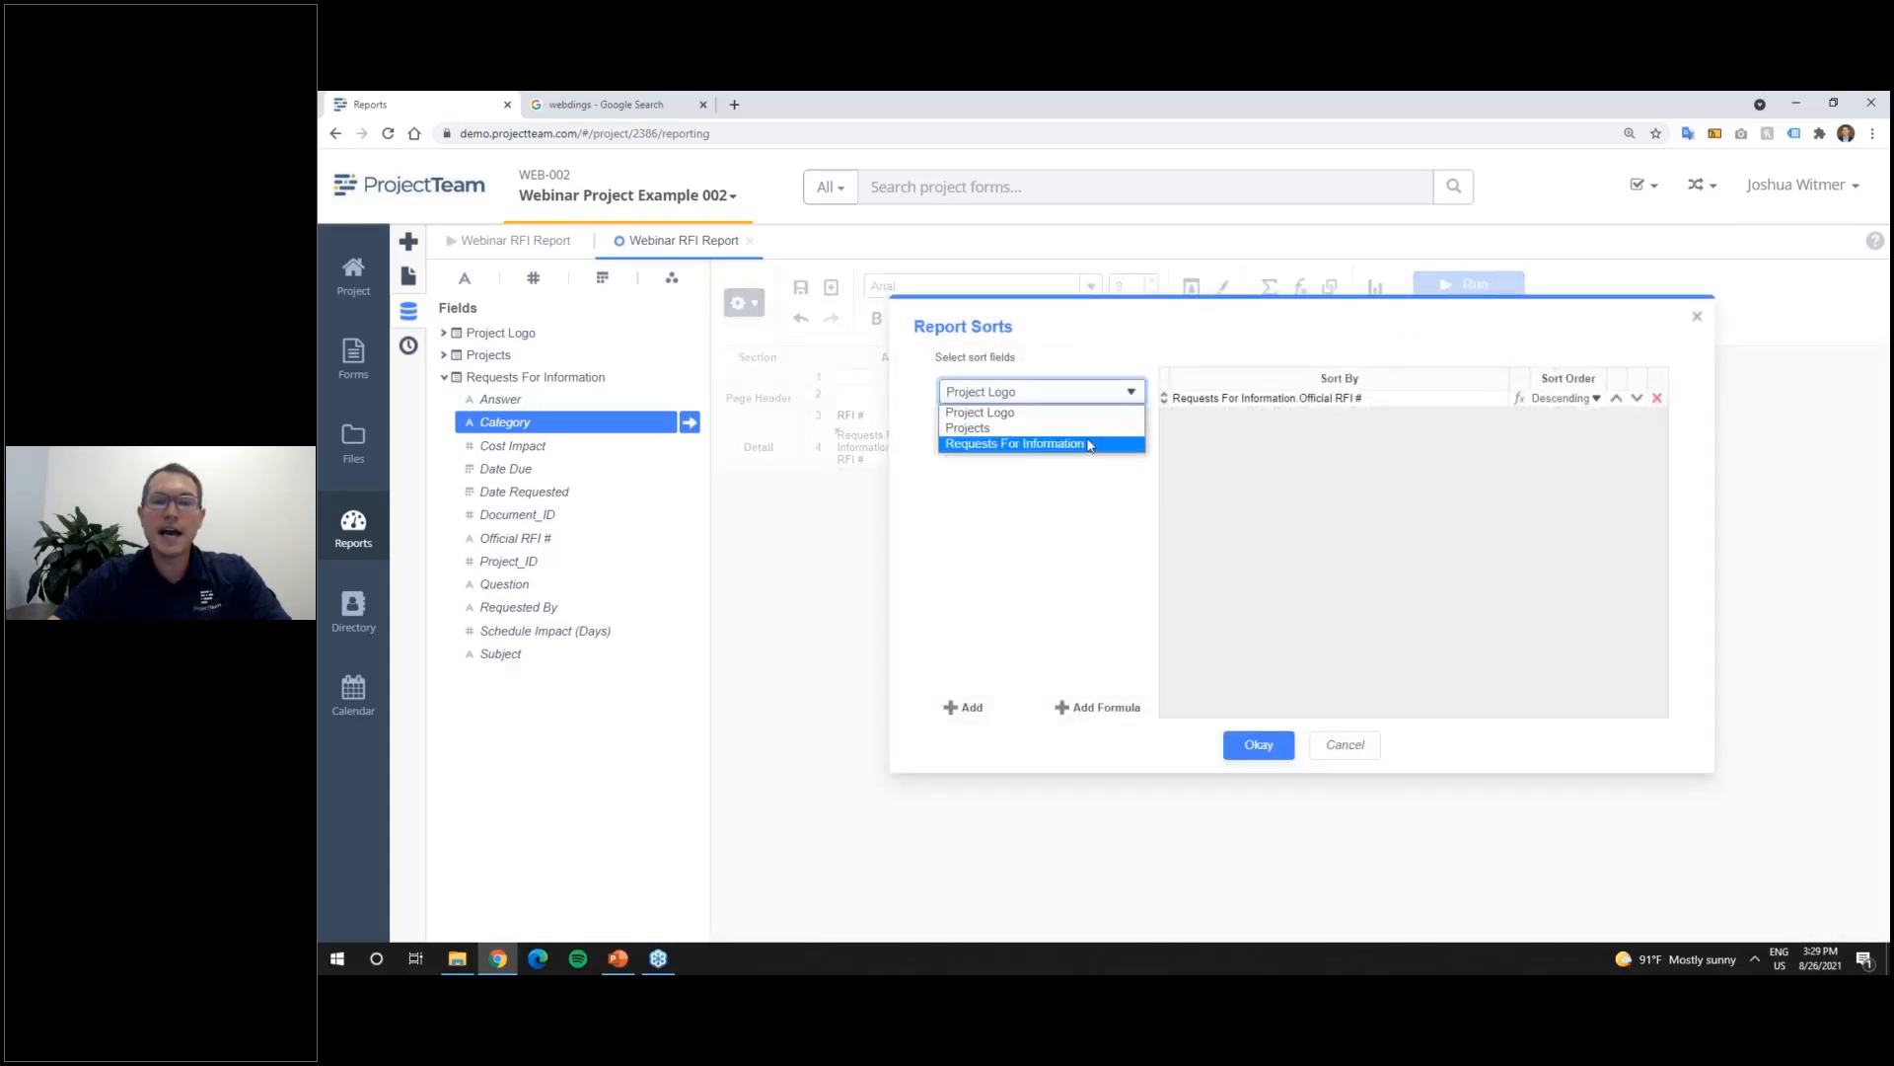
{"action": "left_click", "coordinate": [1089, 440]}
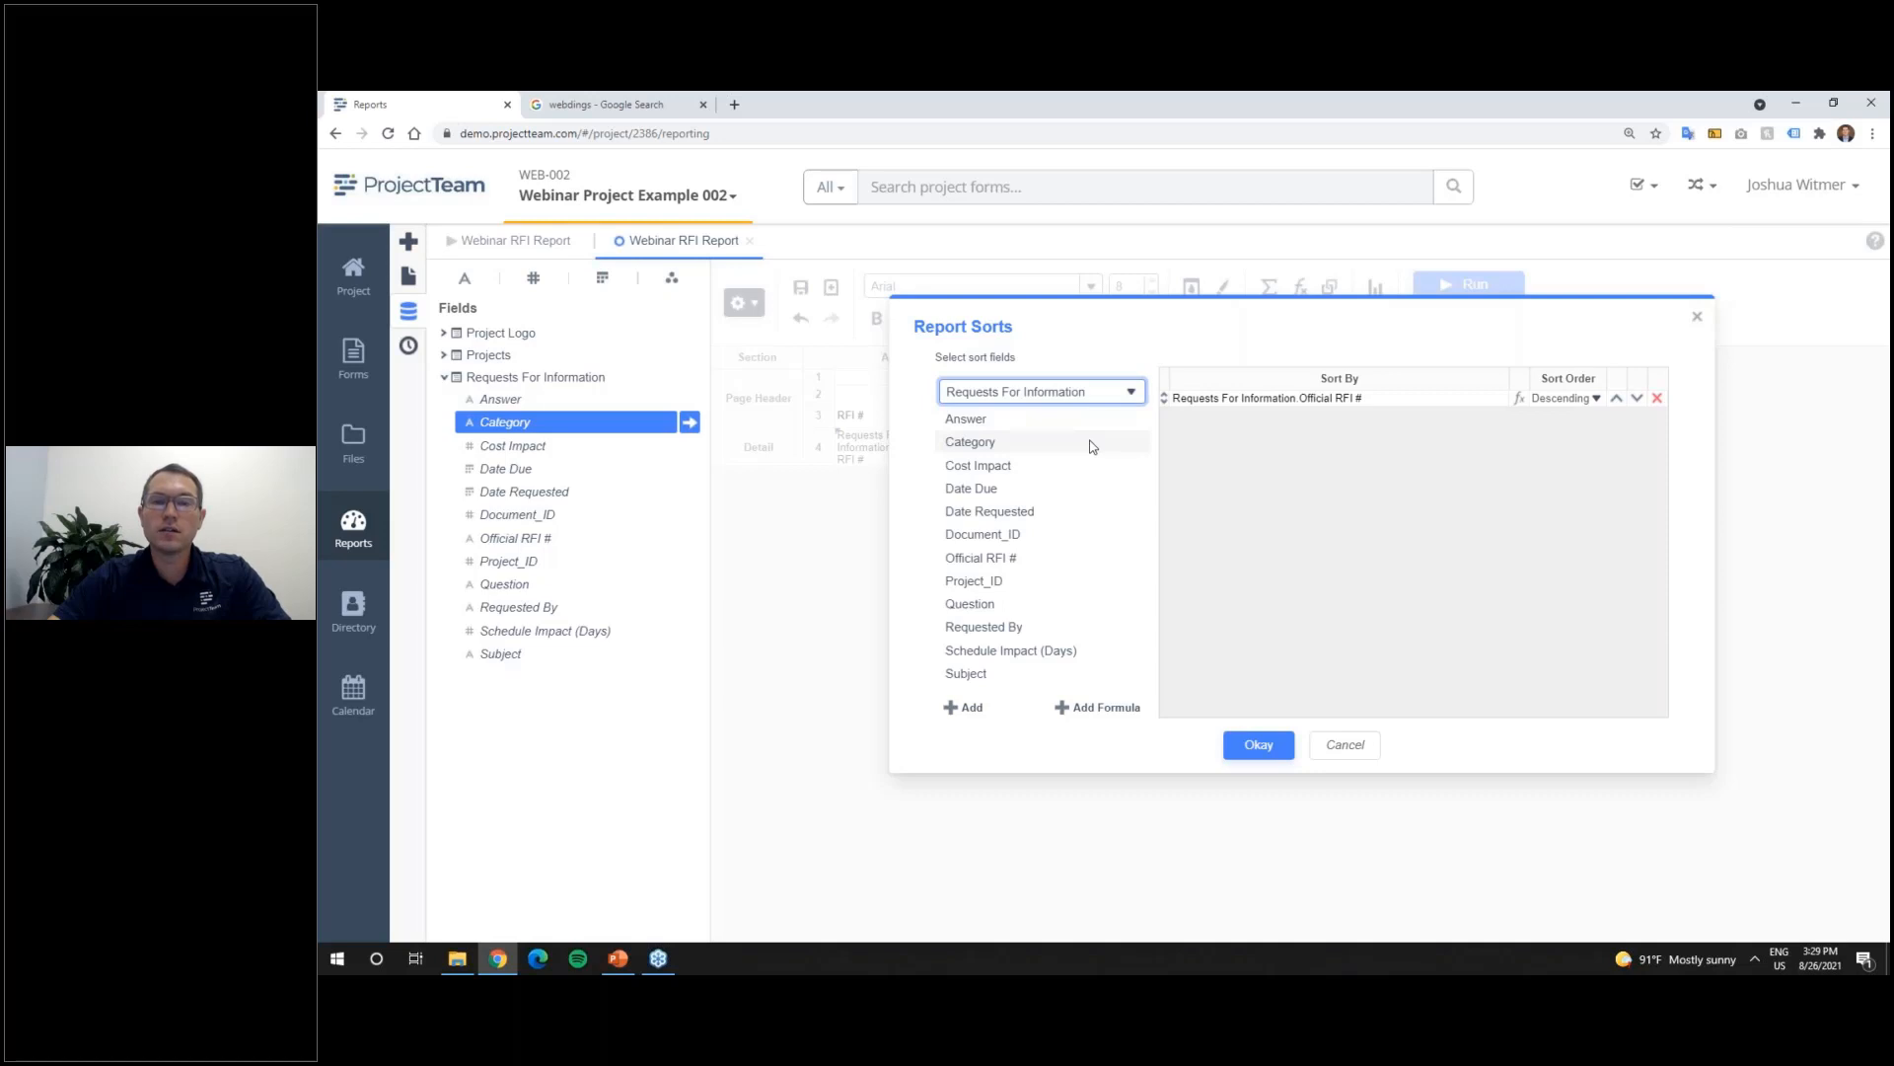
{"action": "left_click_drag", "start_coordinate": [1001, 446], "coordinate": [1382, 467]}
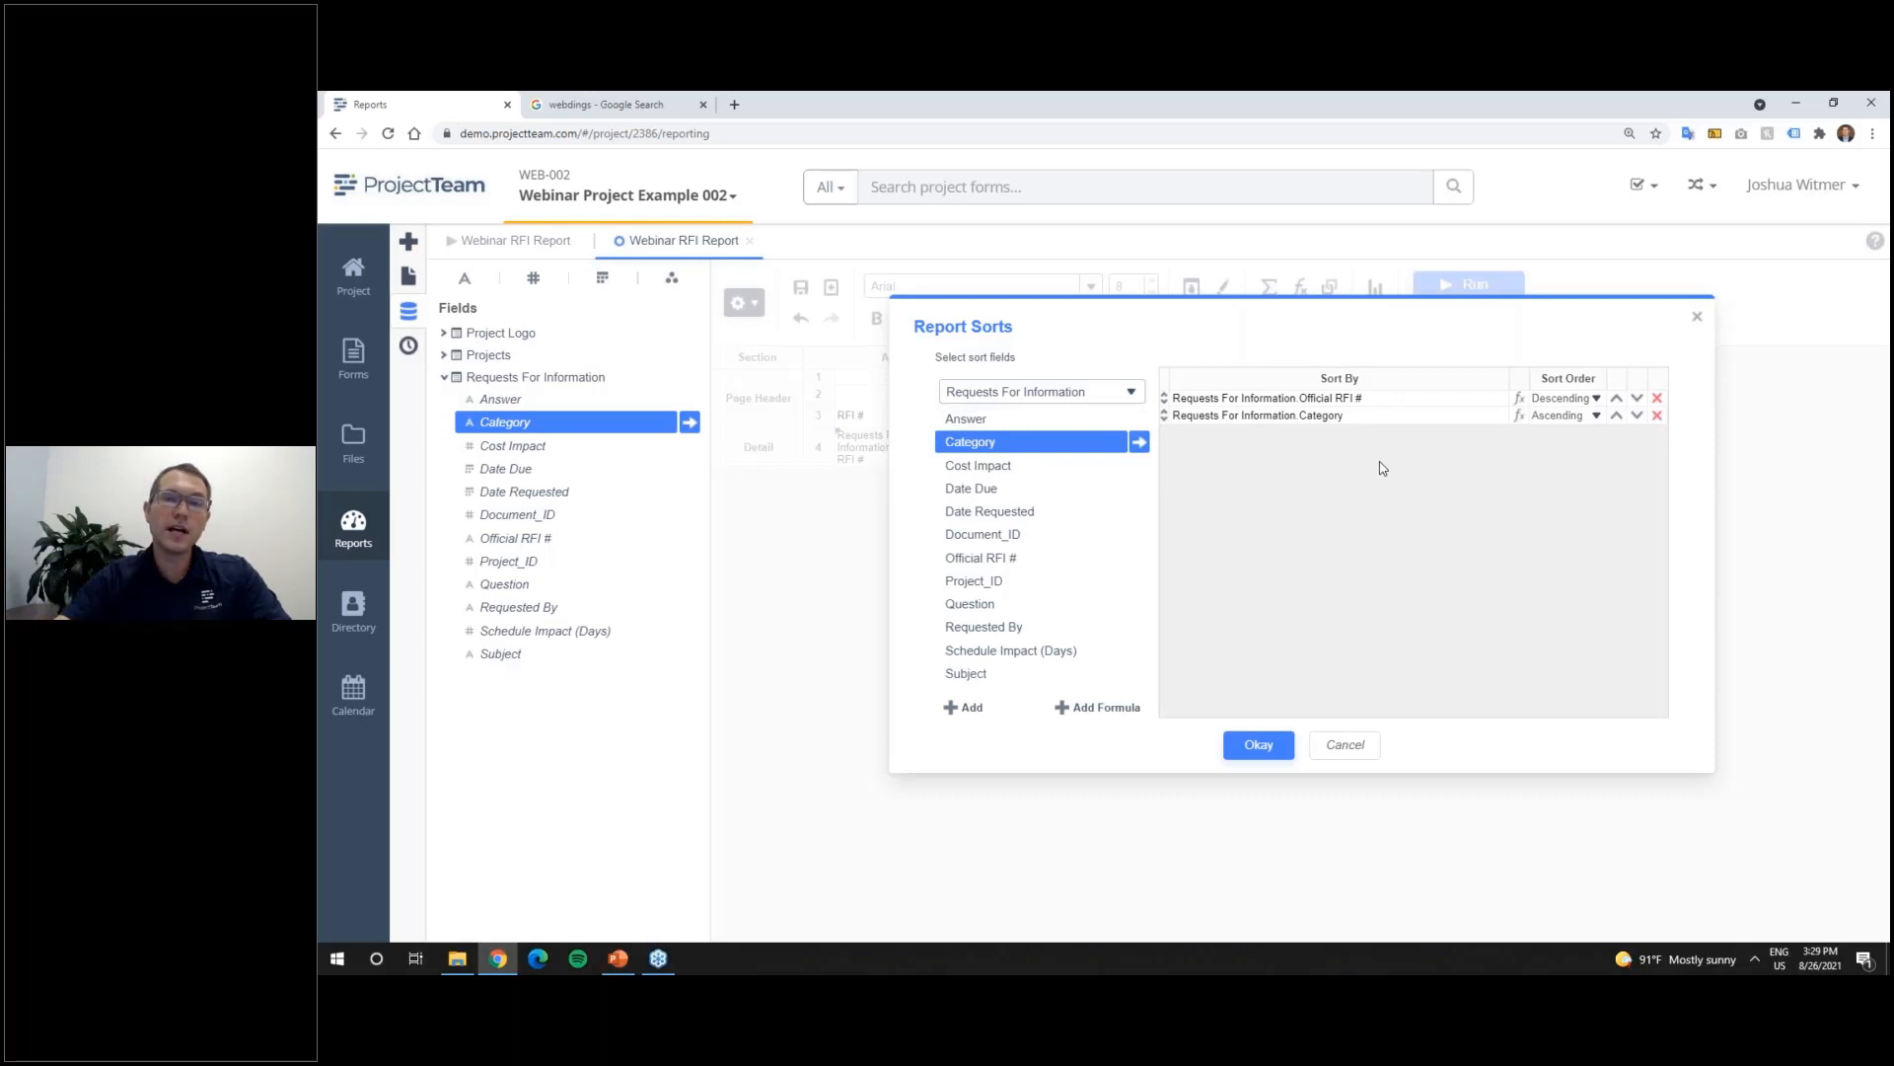
{"action": "left_click", "coordinate": [1617, 416]}
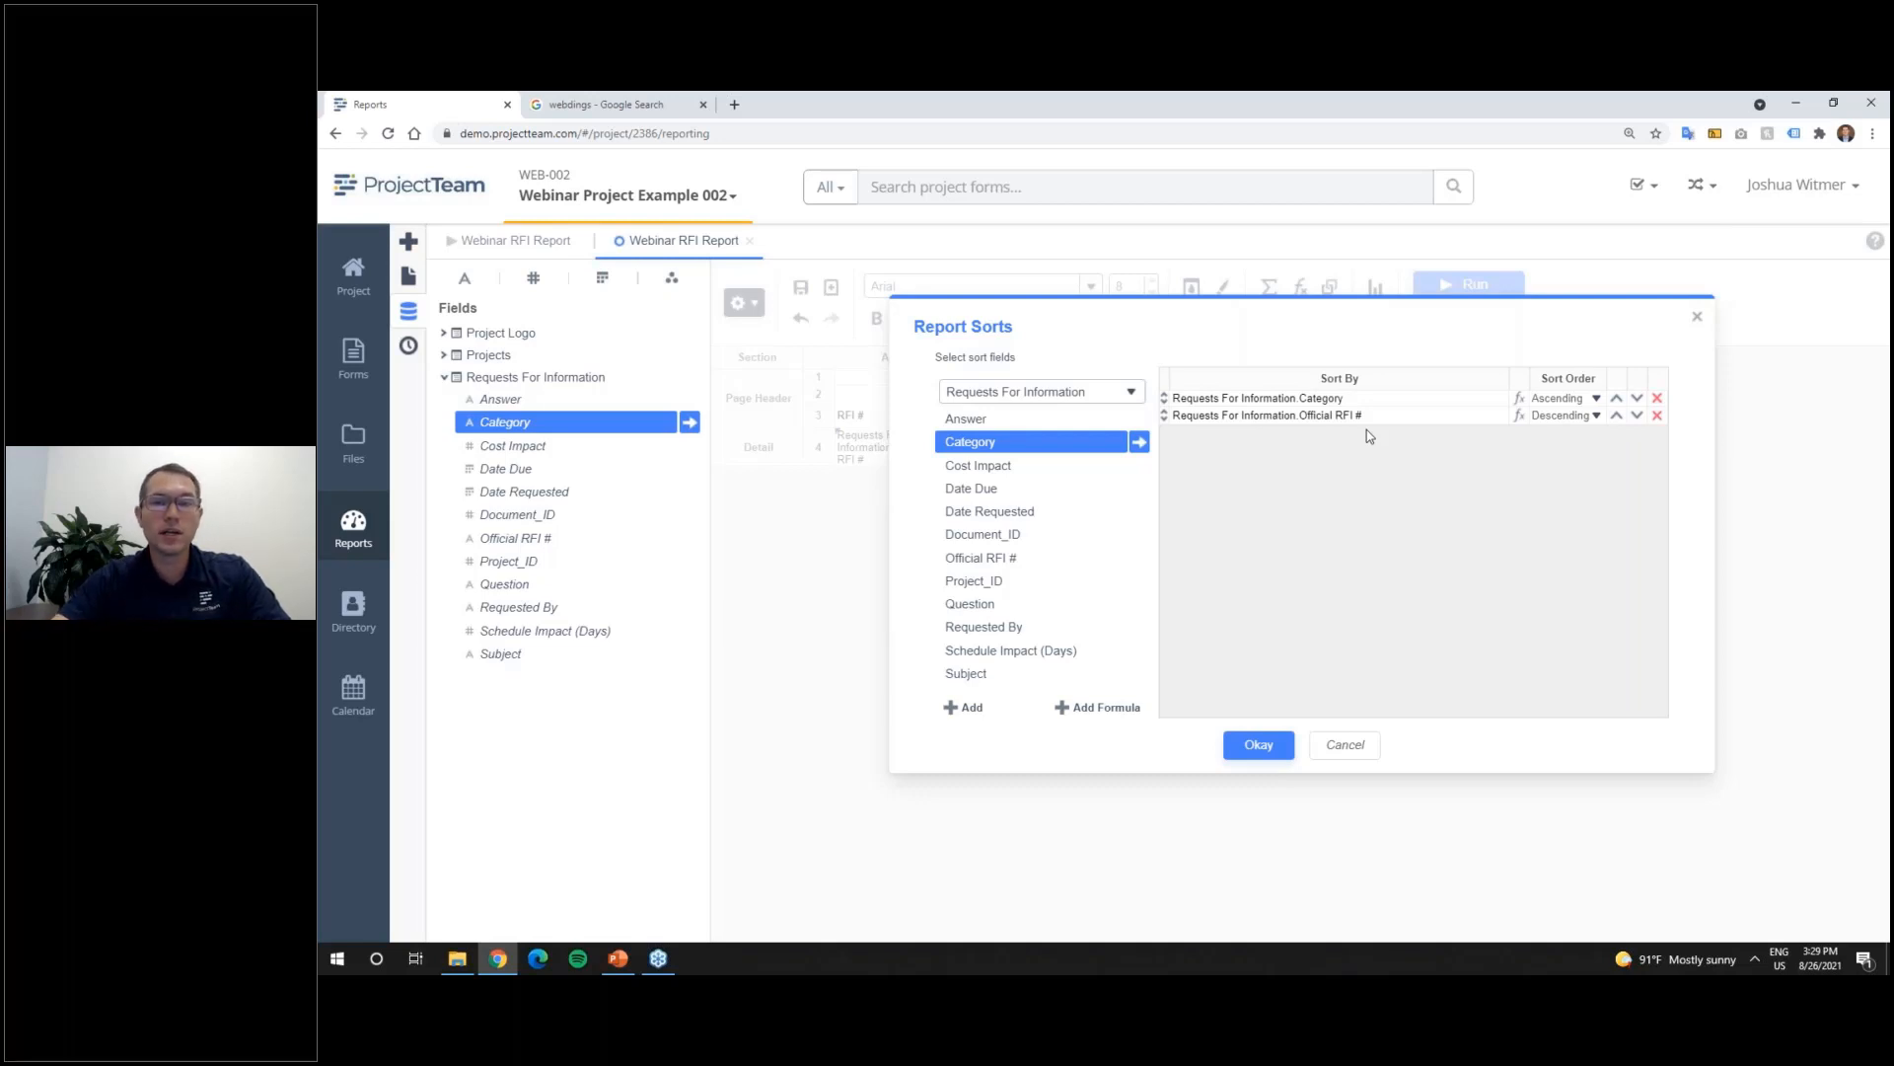
{"action": "left_click", "coordinate": [1260, 747]}
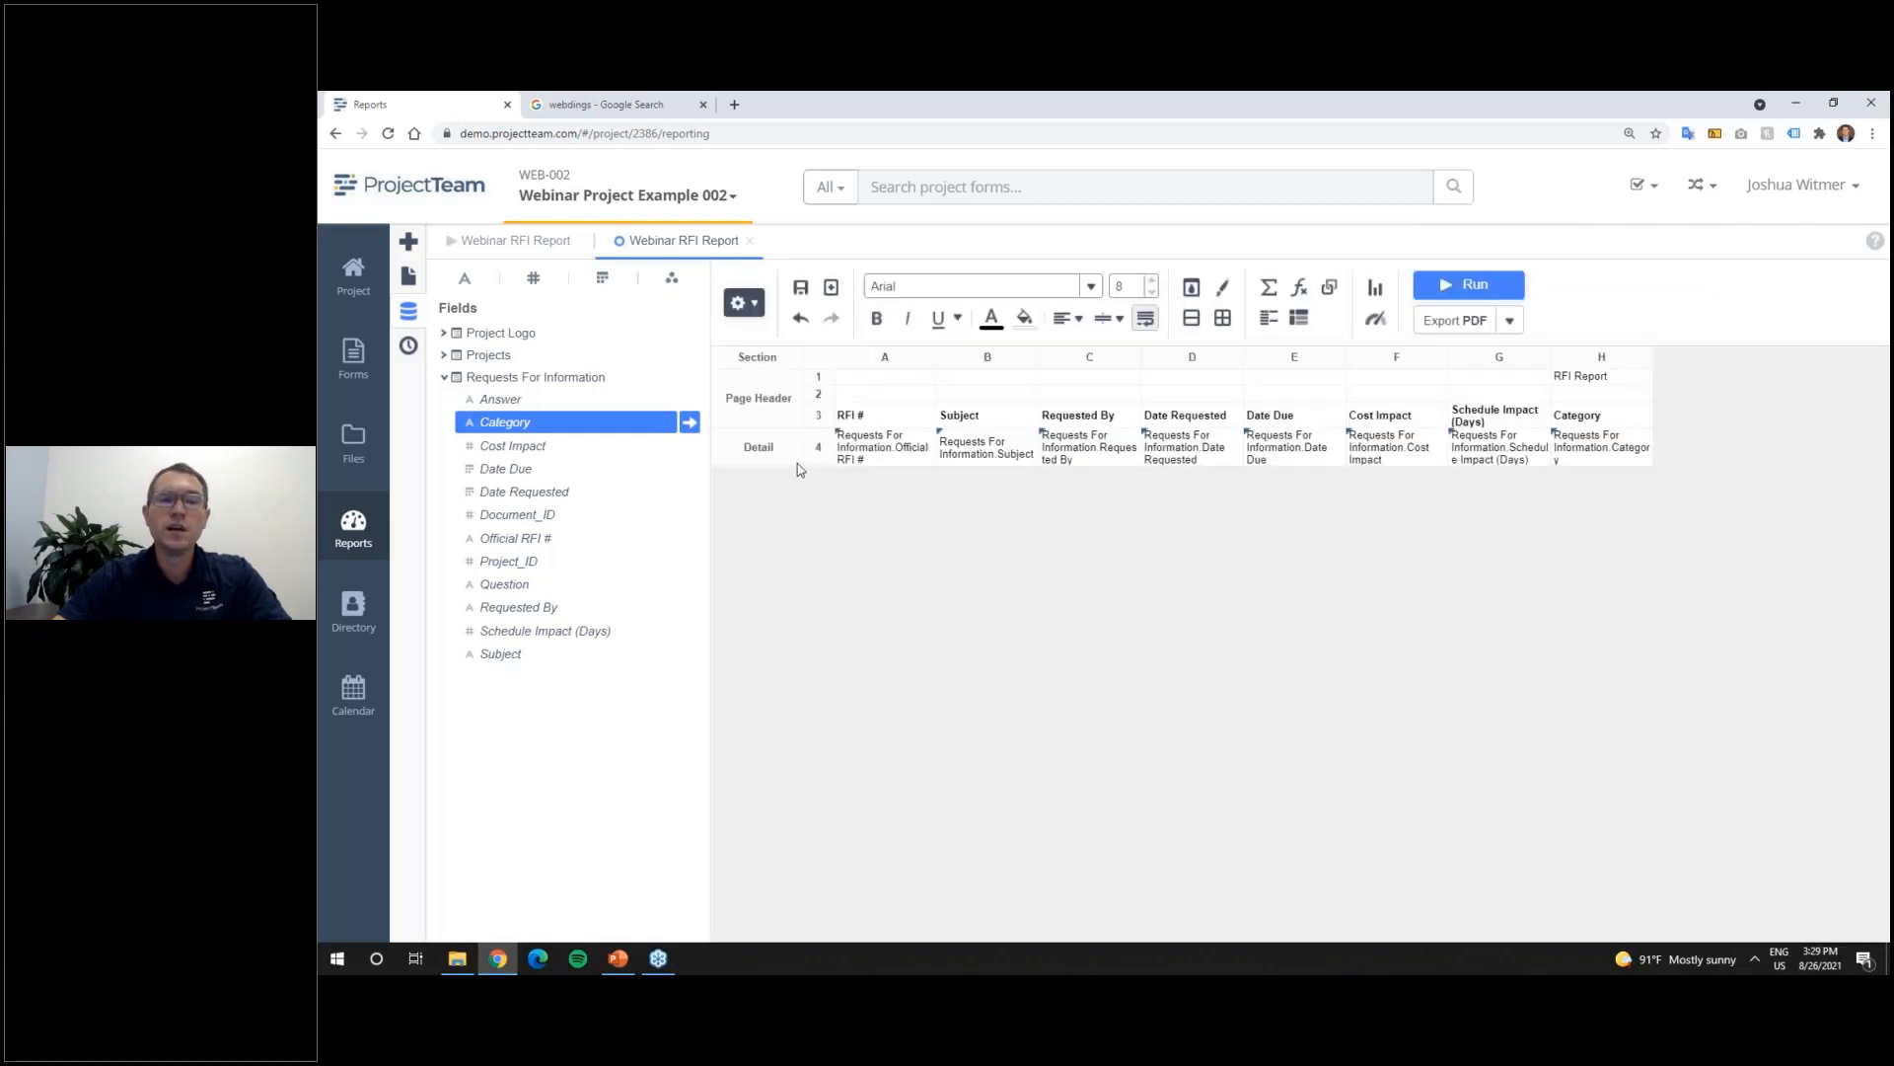
Step: Add a group header section that repeats for each change of Requests For Information.Category
{"action": "right_click", "coordinate": [790, 459]}
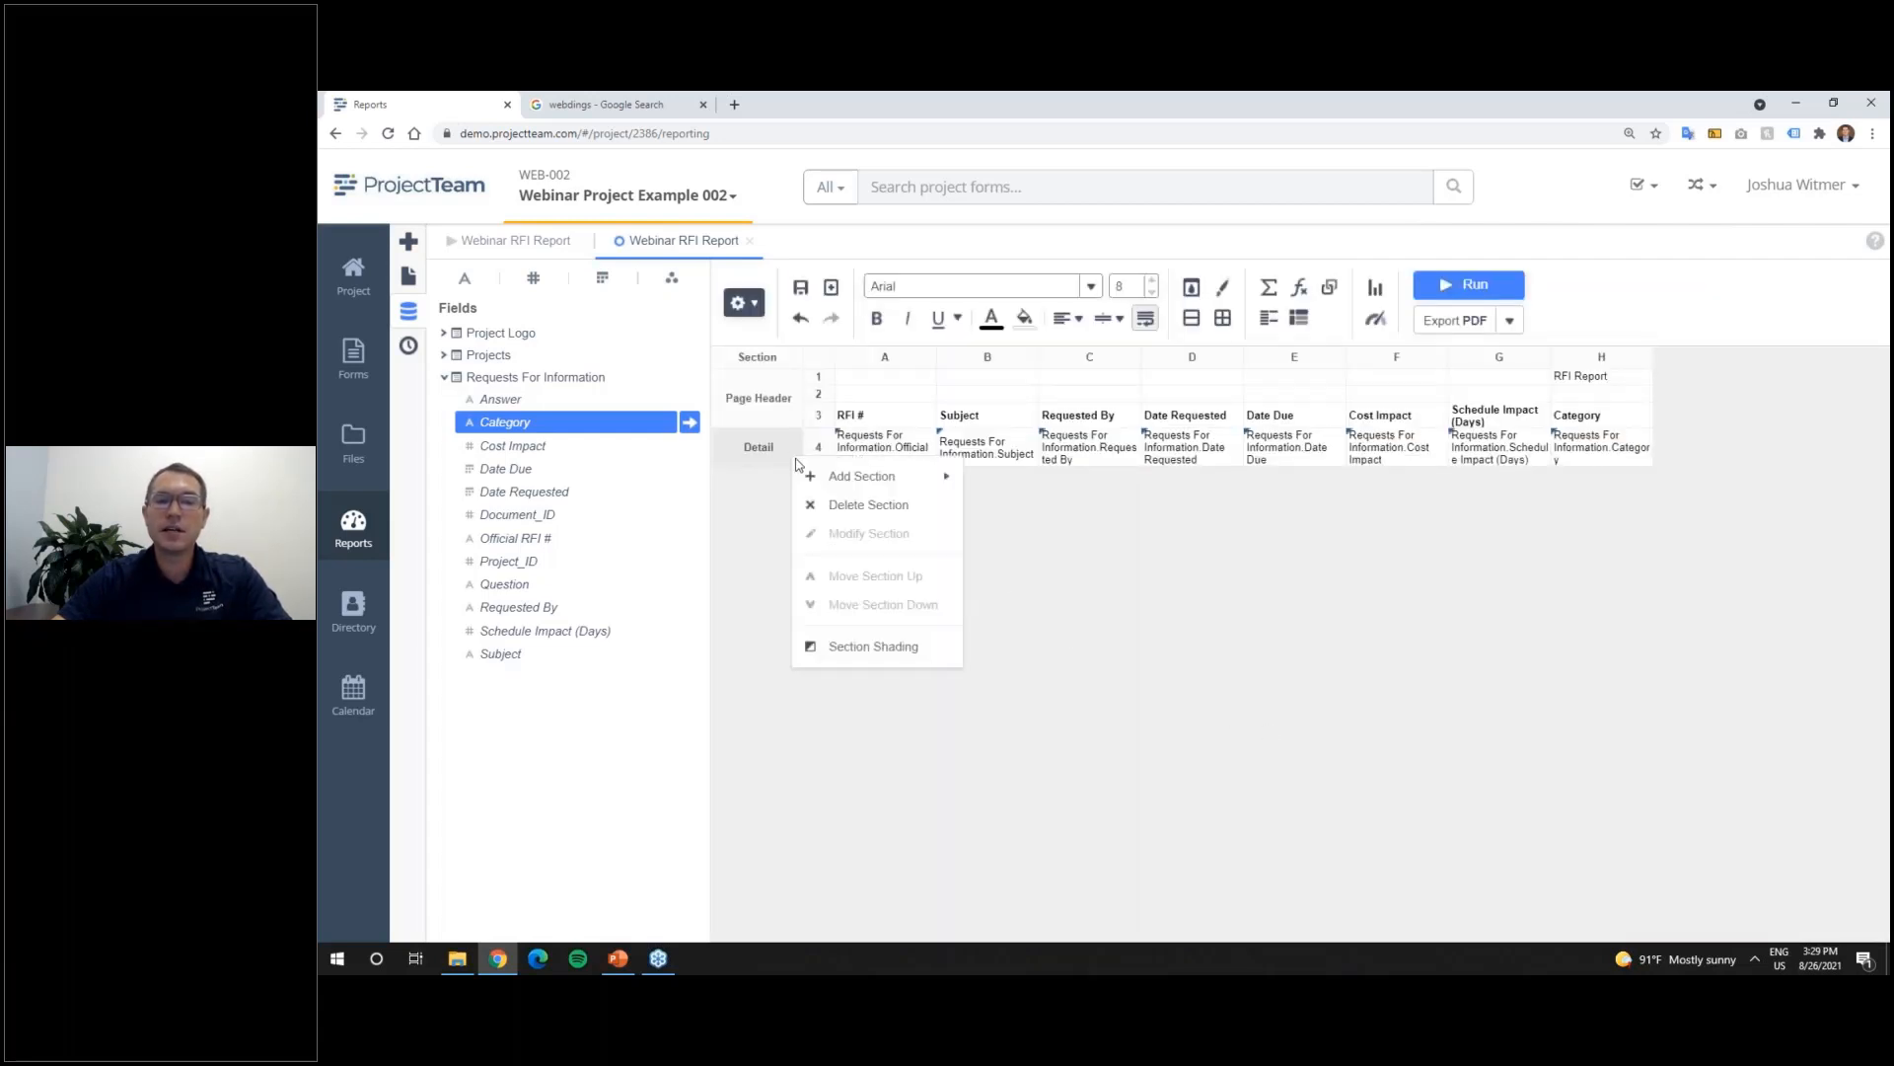
{"action": "mouse_move", "coordinate": [868, 477]}
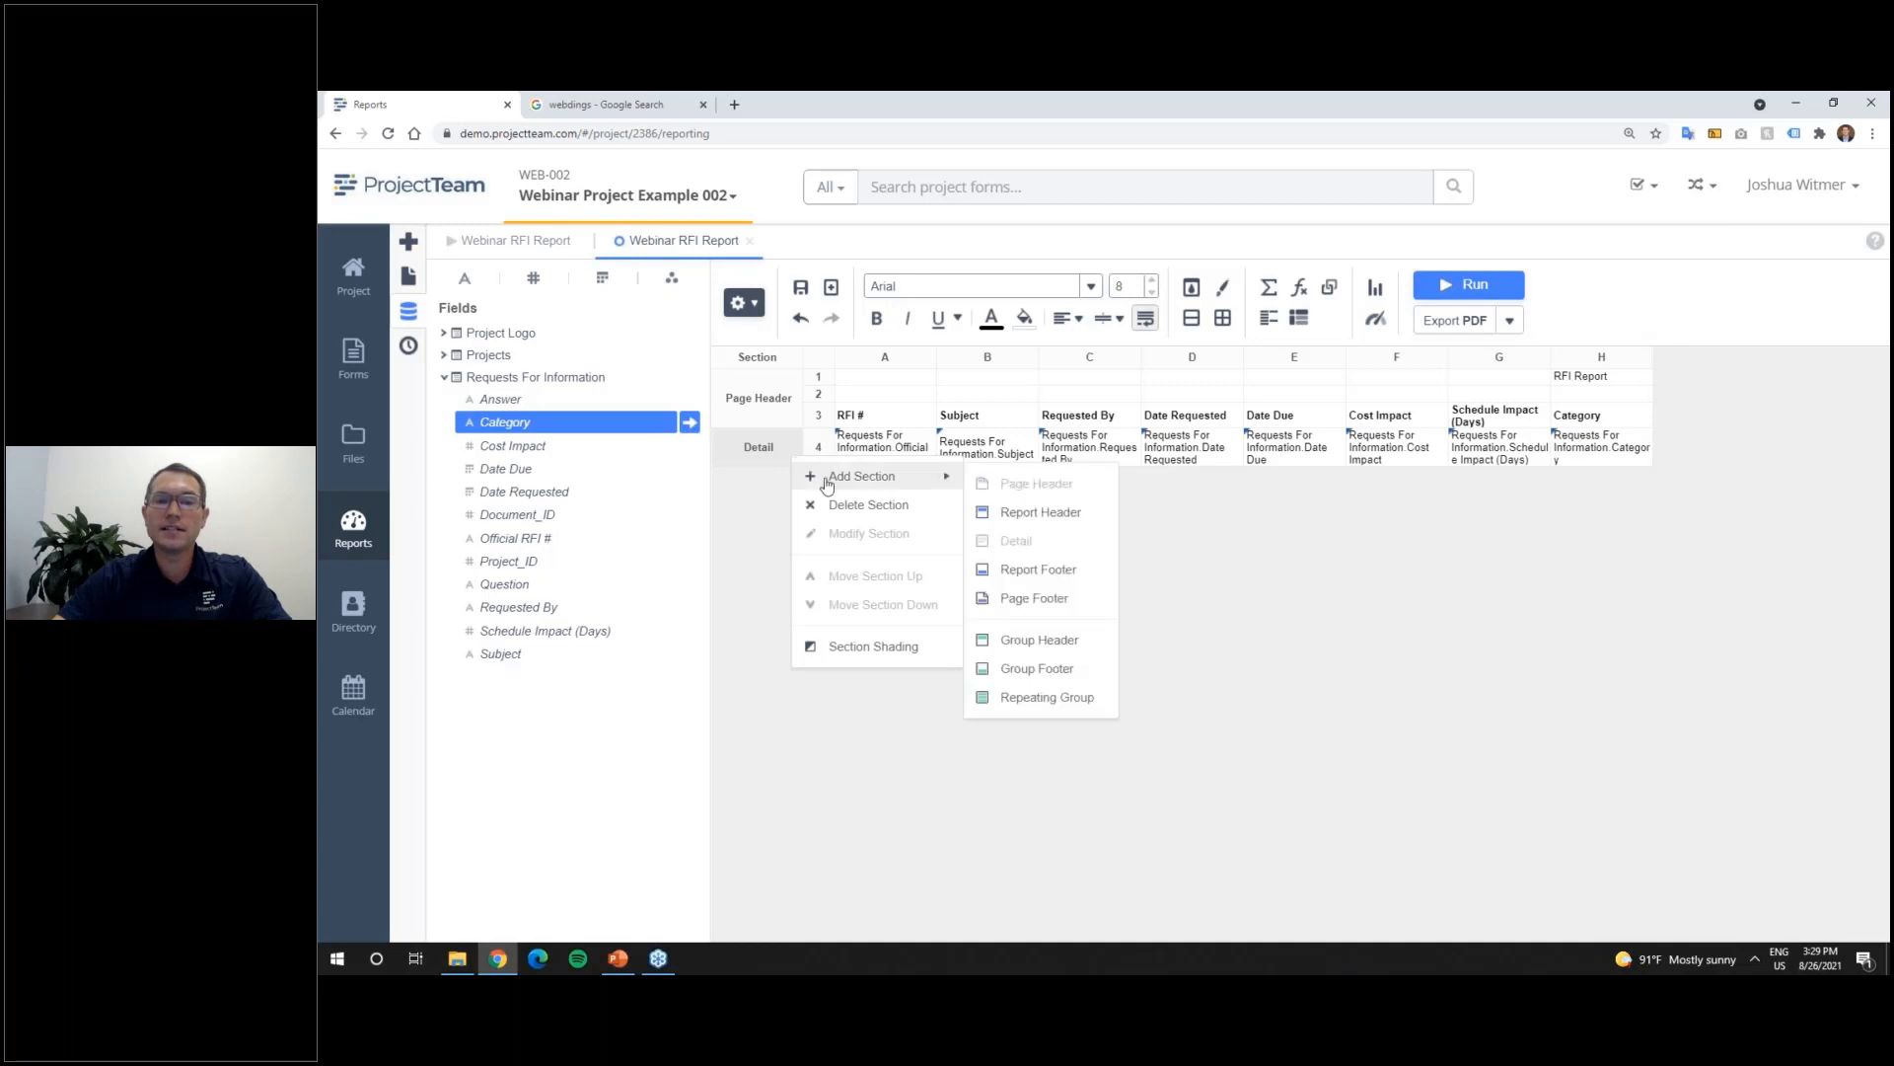
{"action": "left_click", "coordinate": [1101, 653]}
{"action": "left_click", "coordinate": [1245, 502]}
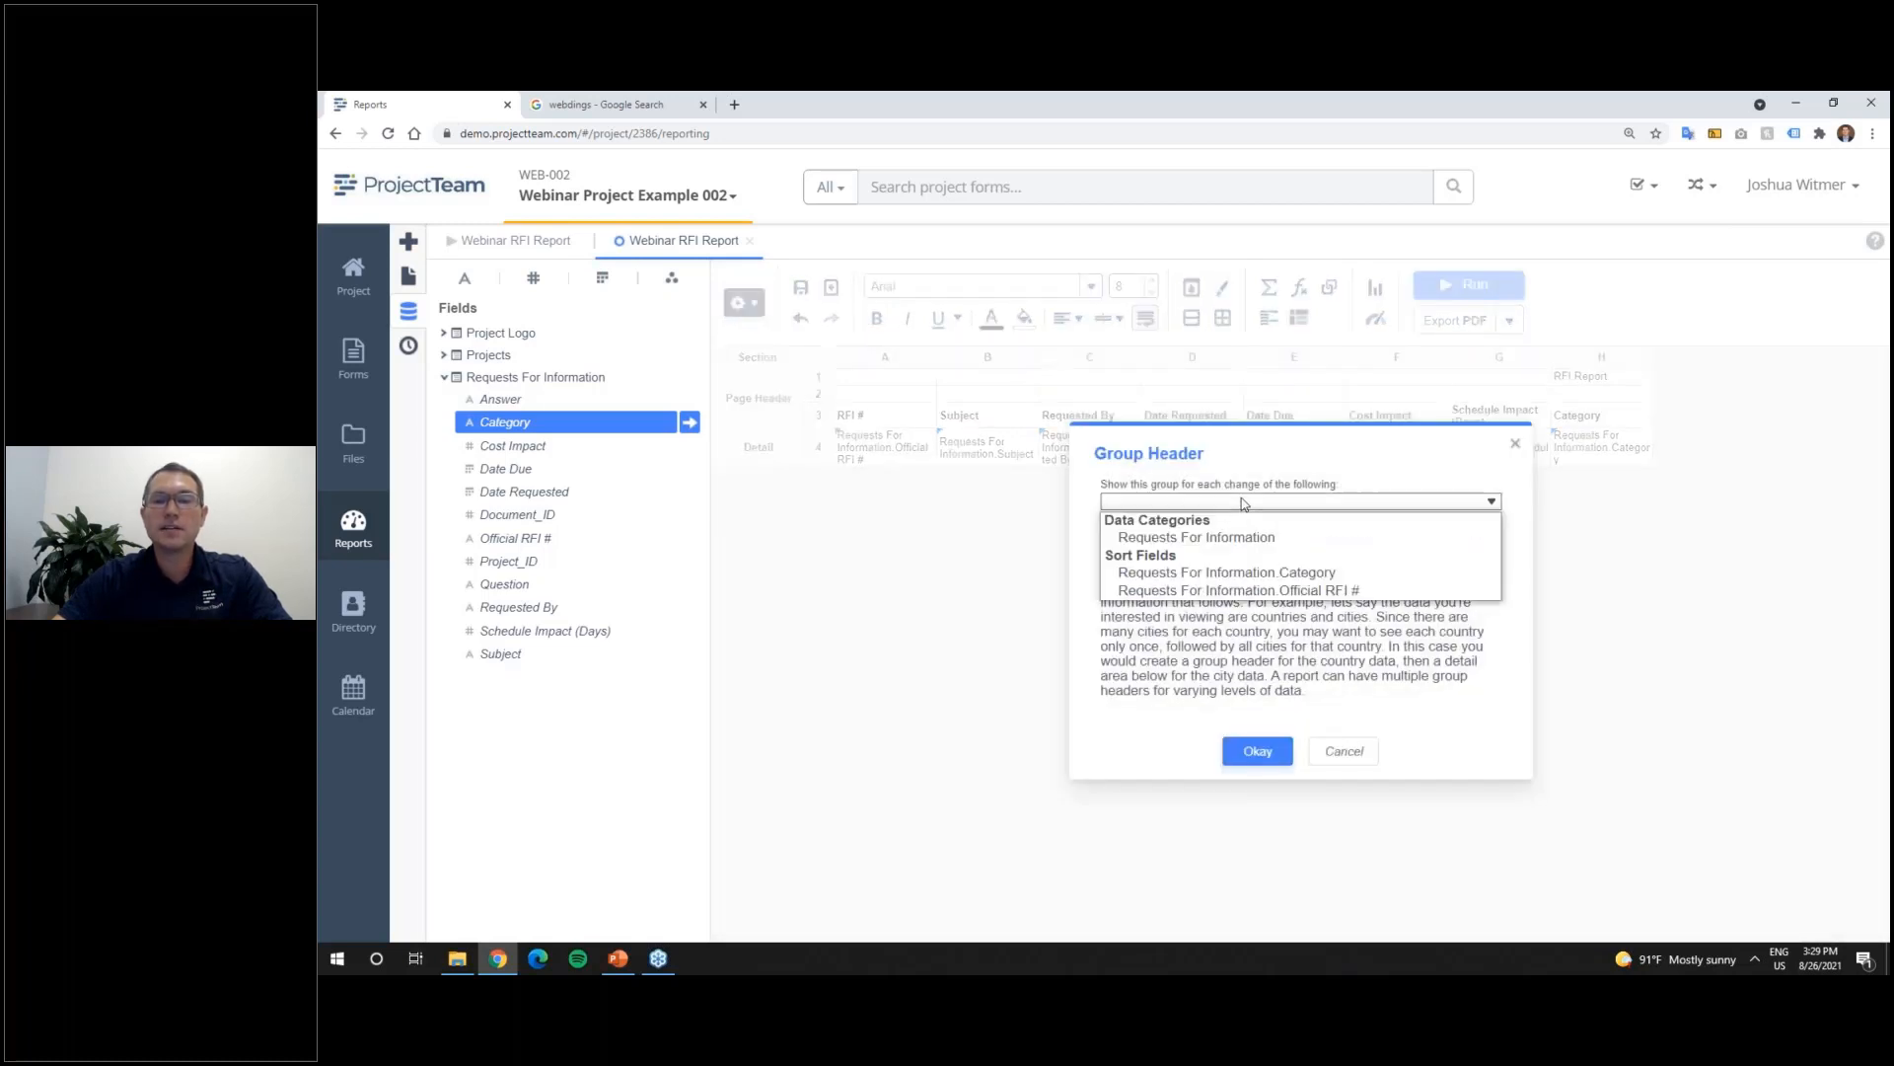
{"action": "left_click", "coordinate": [1305, 574]}
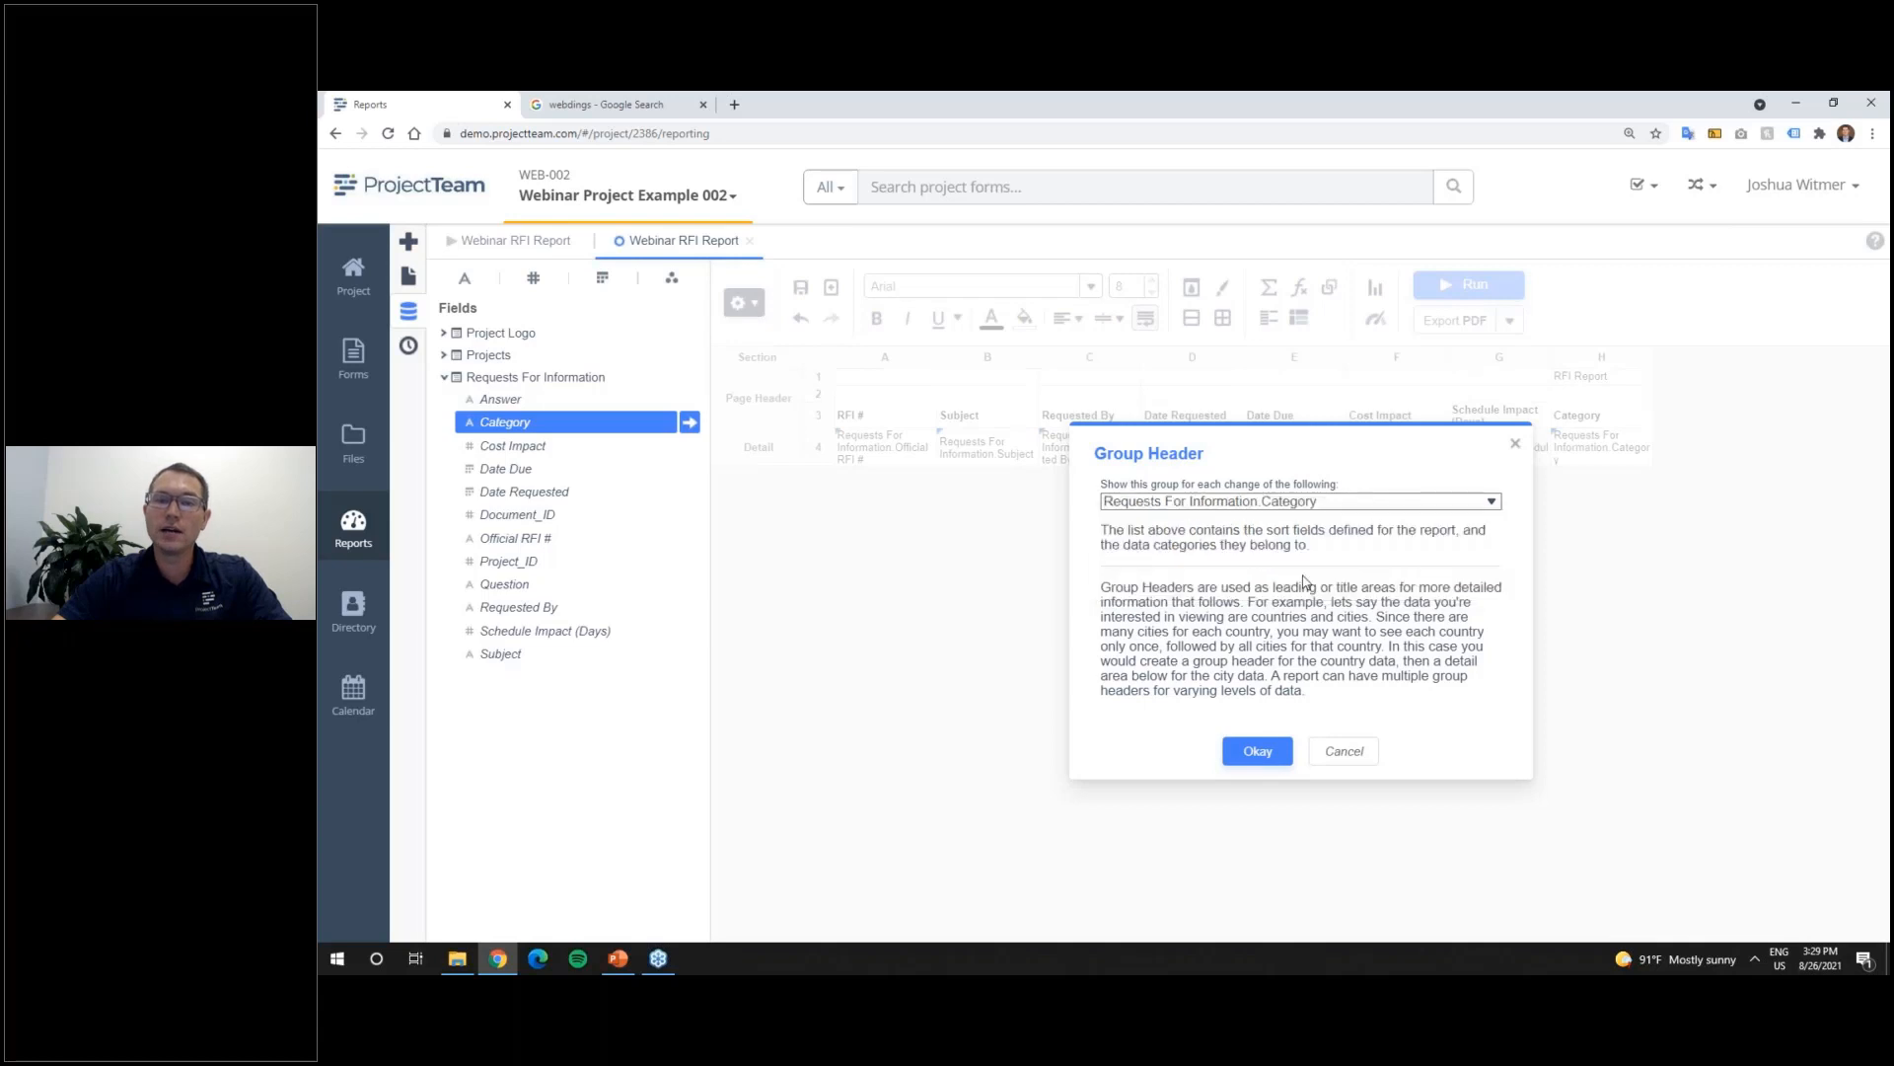
{"action": "left_click", "coordinate": [1256, 751]}
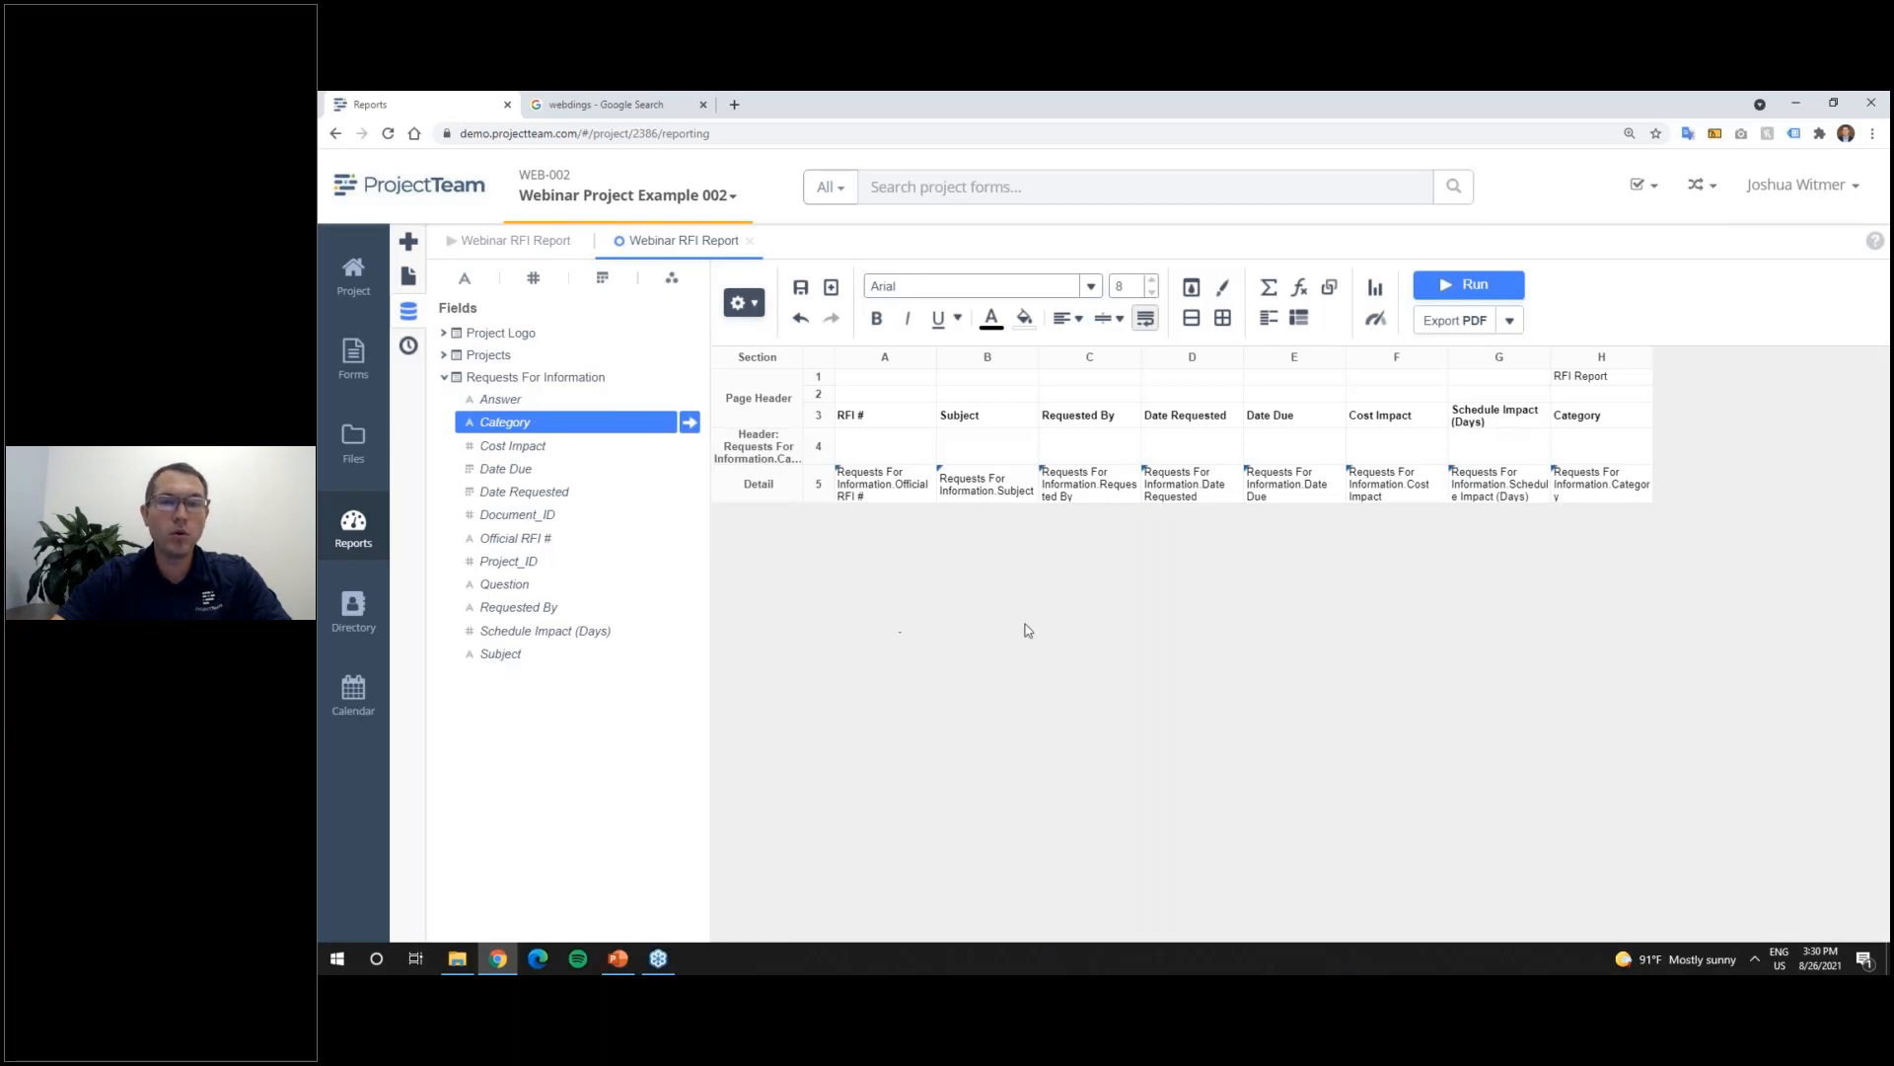
Step: Run the report to preview the category grouping, and return to its designer
{"action": "left_click", "coordinate": [1475, 285]}
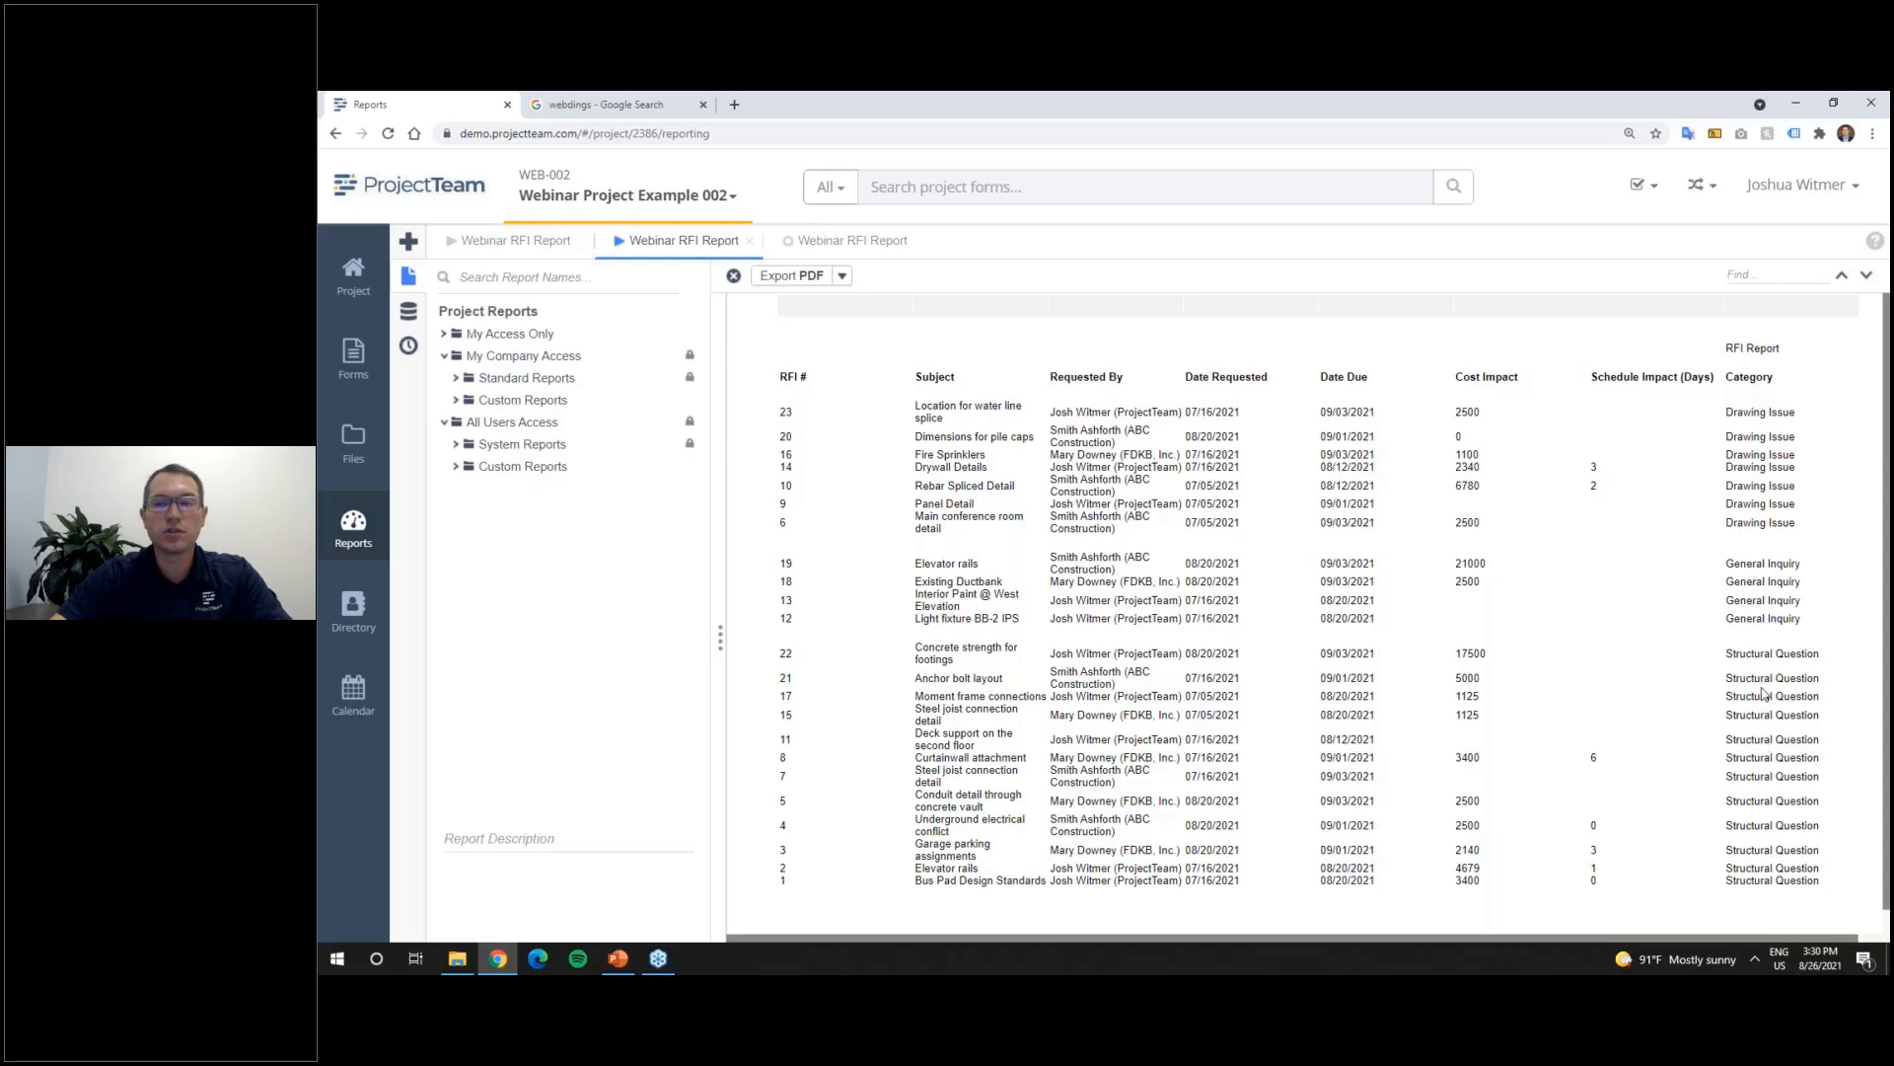
{"action": "left_click", "coordinate": [856, 248]}
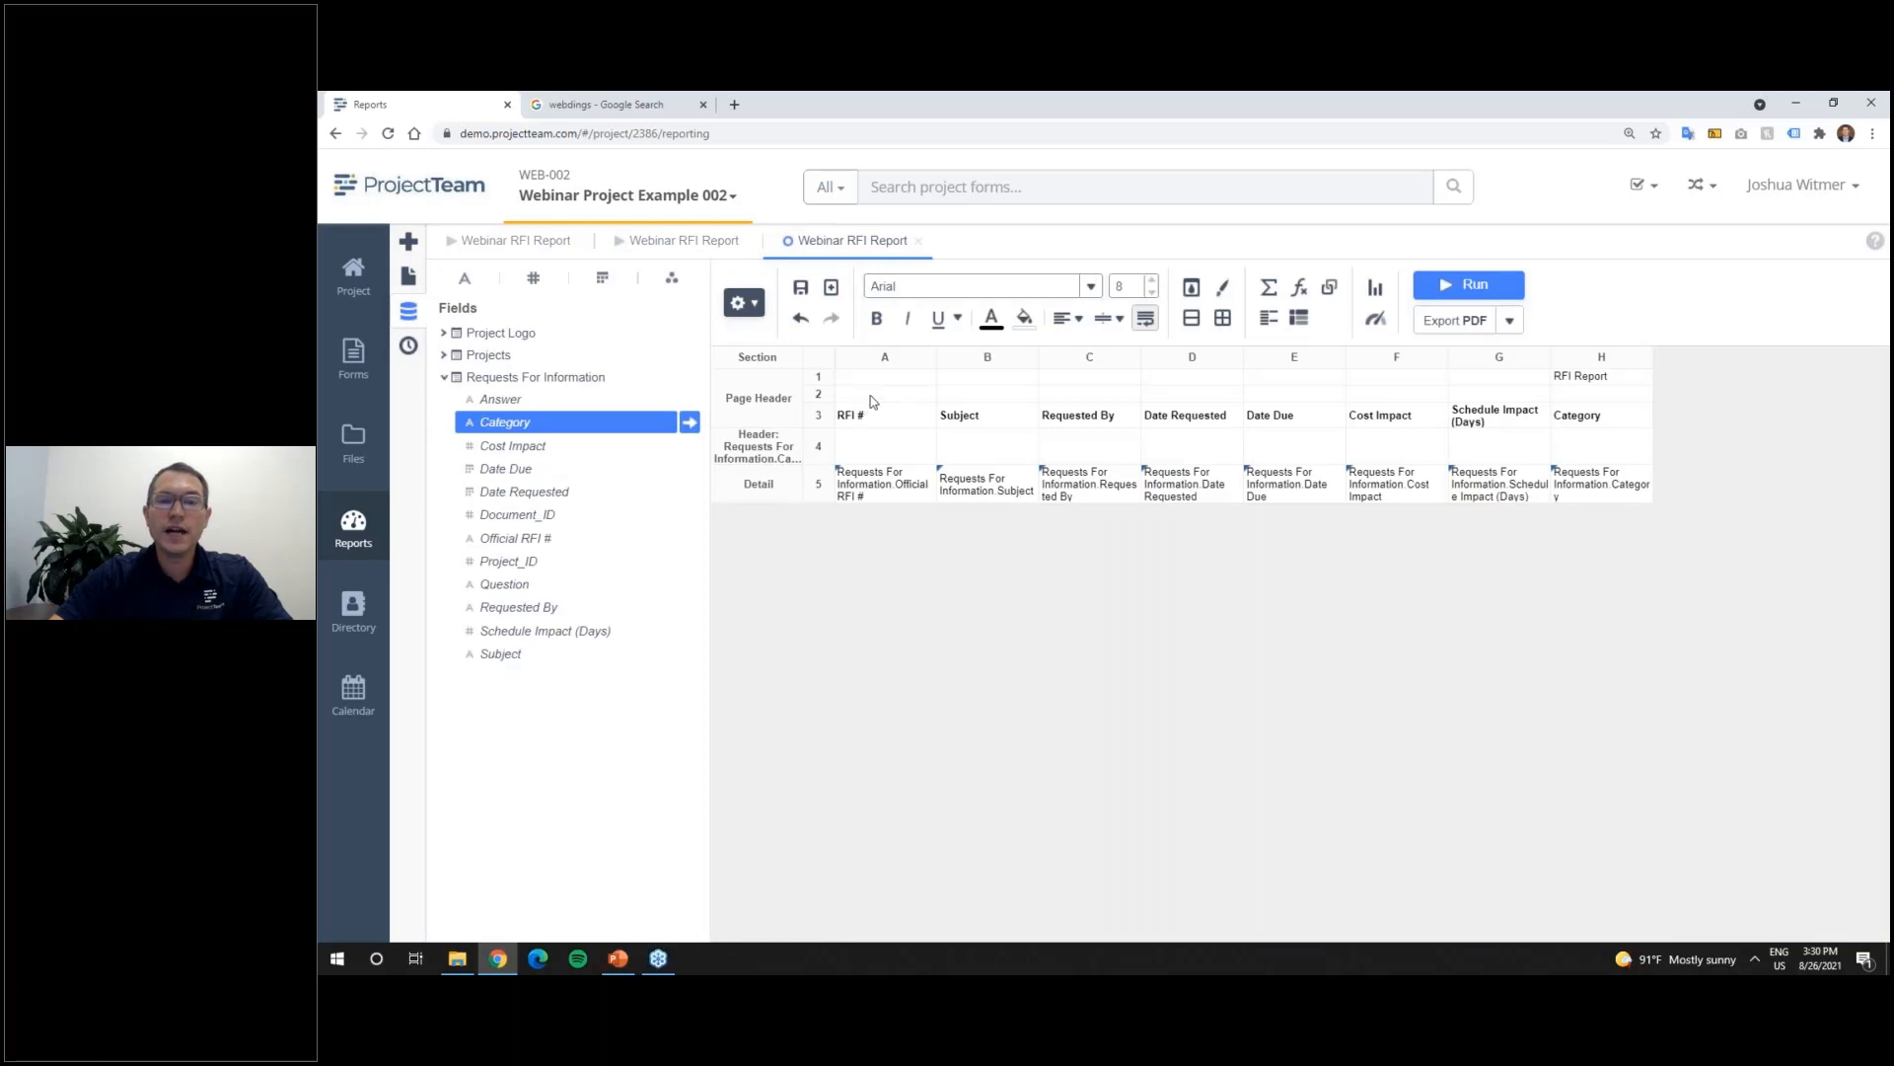
Step: Insert a second row in the Category group header and move all column headings from page header row 3 into row 5
{"action": "right_click", "coordinate": [825, 449]}
{"action": "left_click", "coordinate": [884, 498]}
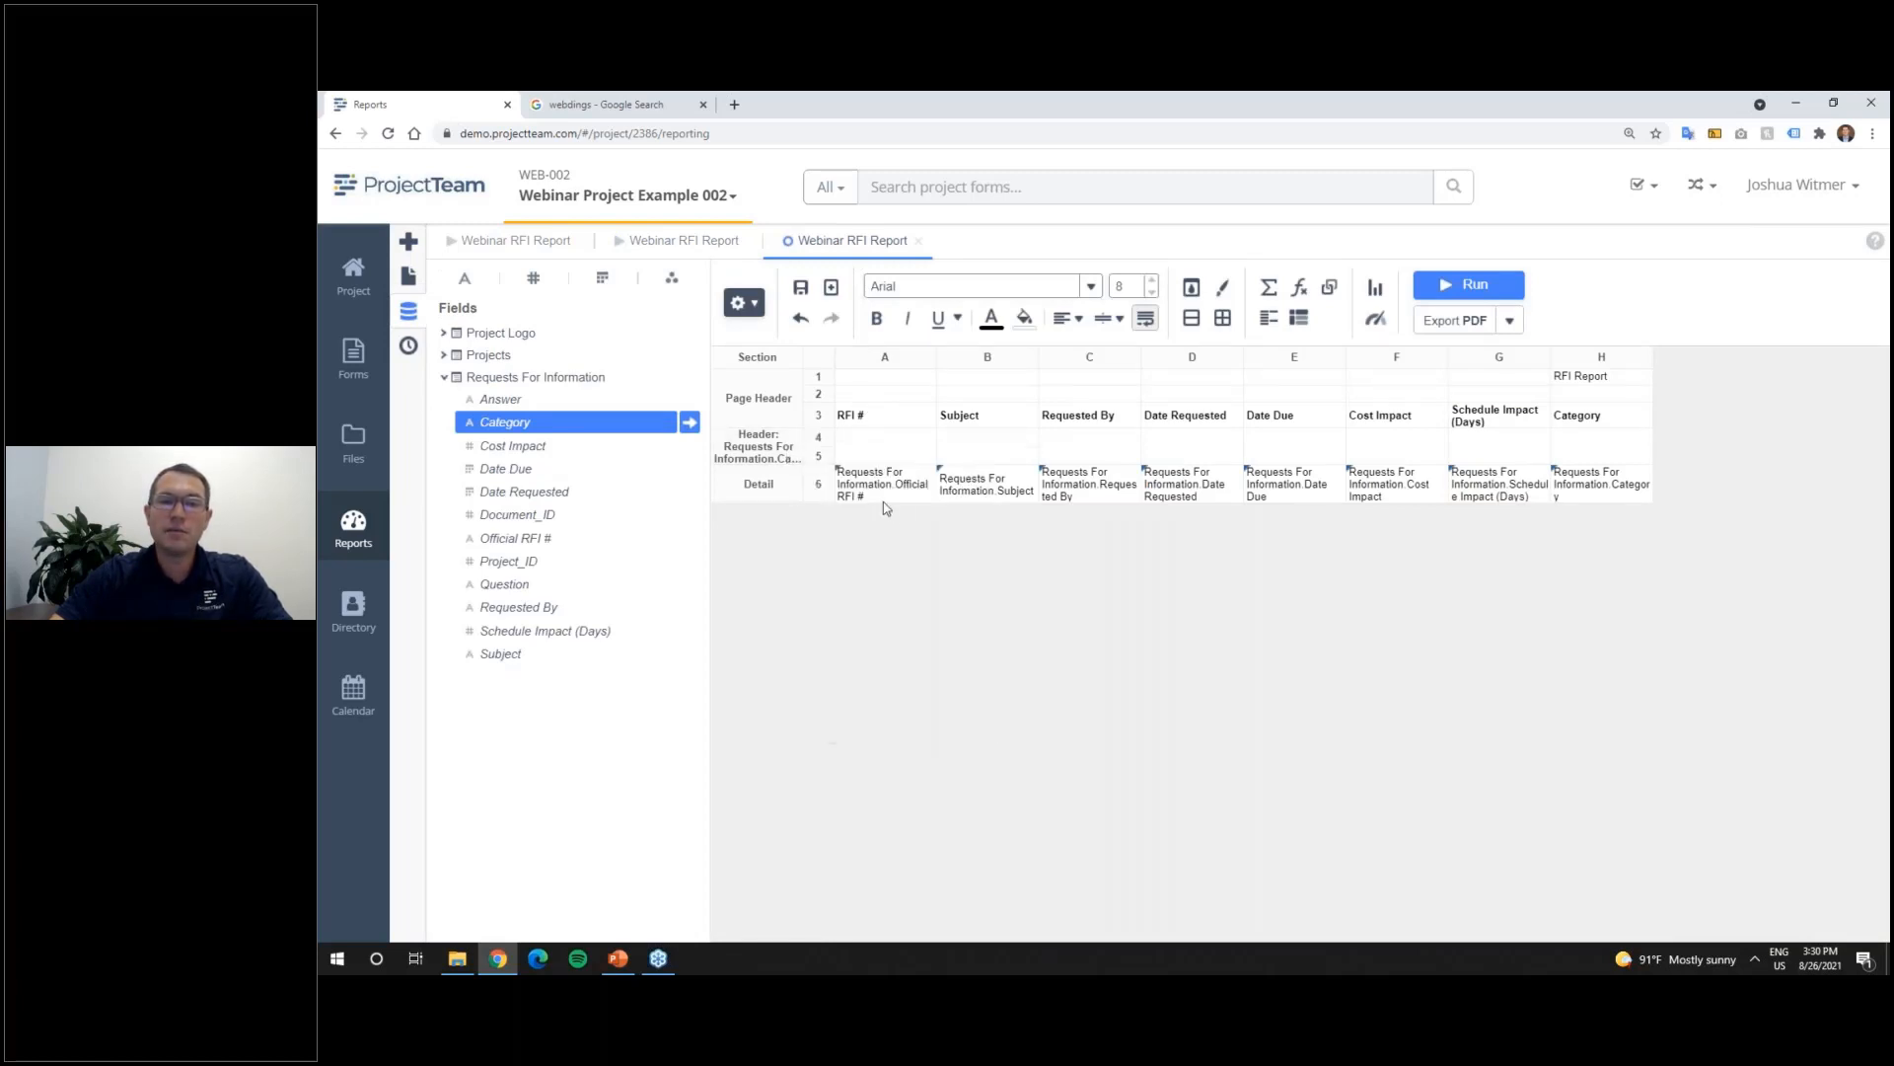
{"action": "left_click", "coordinate": [888, 422]}
{"action": "left_click", "coordinate": [1572, 420], "text": "shift"}
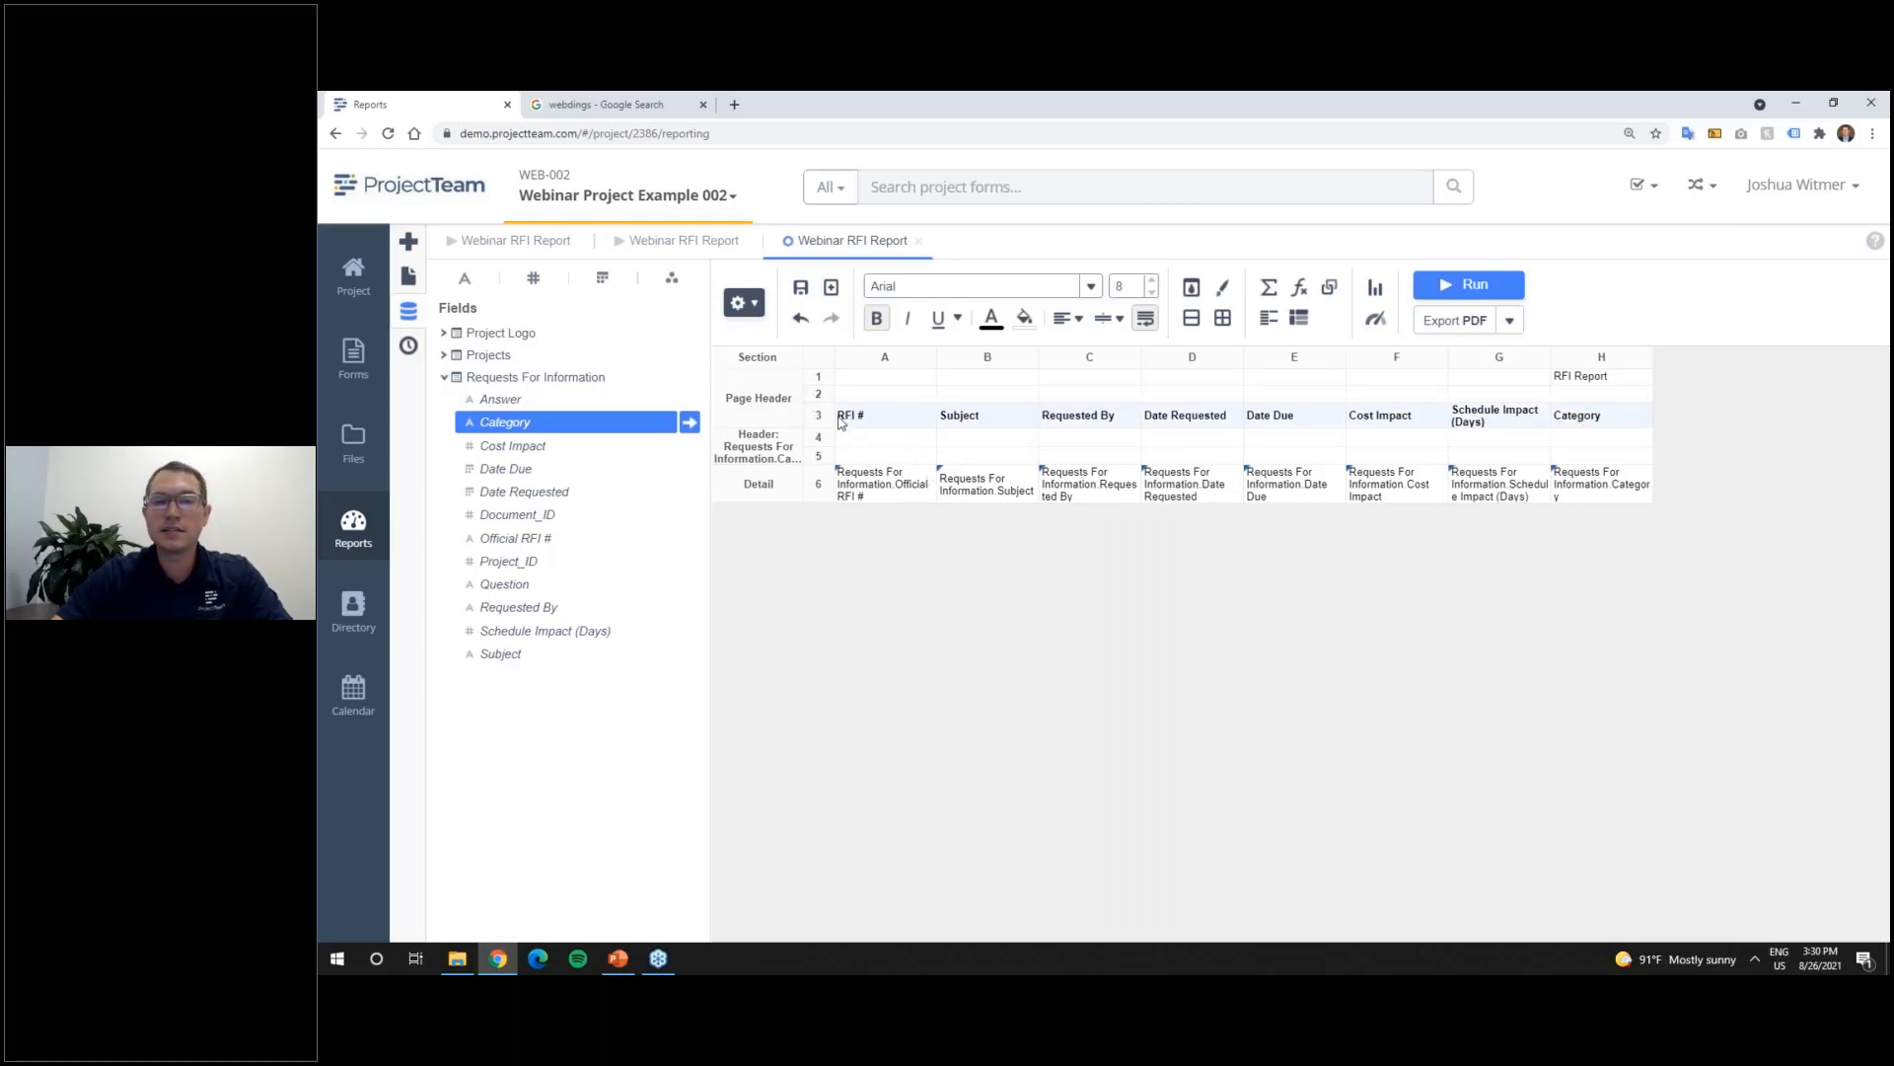
{"action": "left_click_drag", "start_coordinate": [855, 422], "coordinate": [860, 445]}
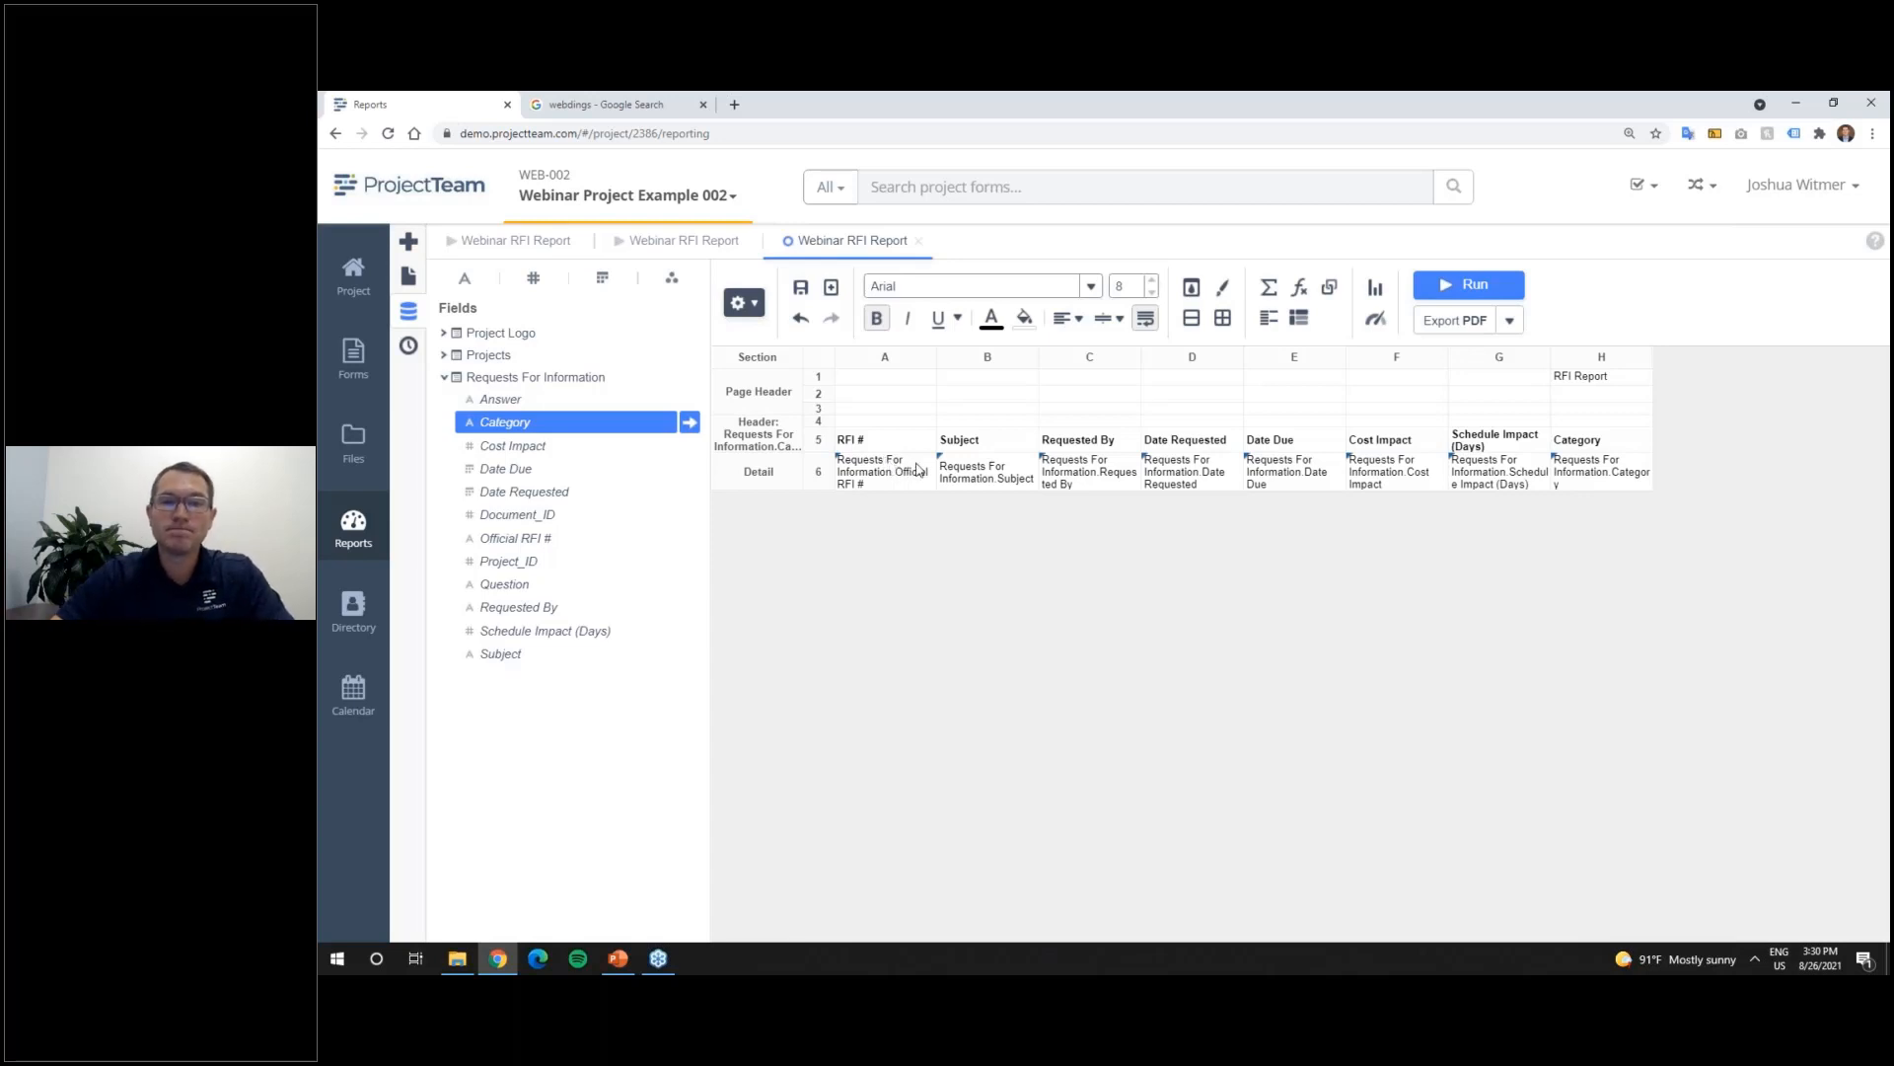
Step: Merge group header row 4 across columns A to H and move the Category detail field into the merged cell
{"action": "left_click", "coordinate": [860, 422]}
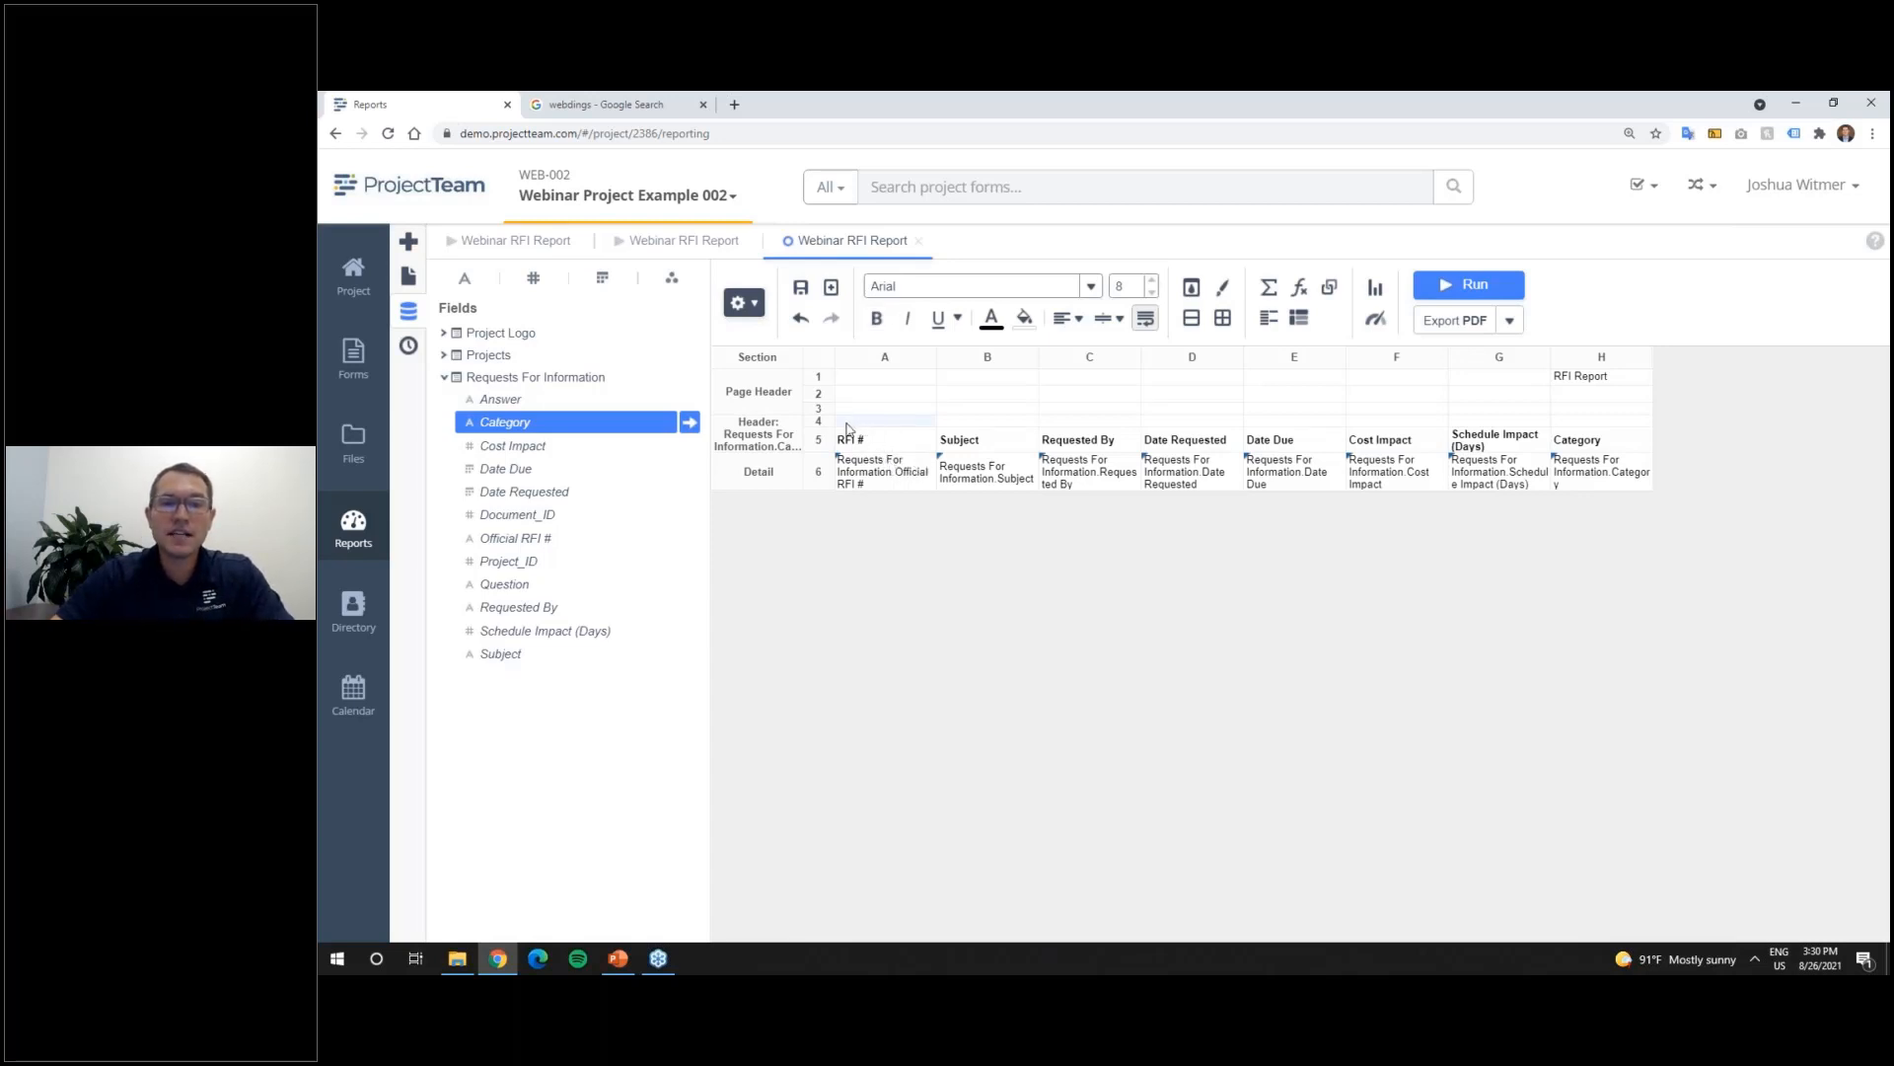
{"action": "left_click", "coordinate": [1573, 423], "text": "shift"}
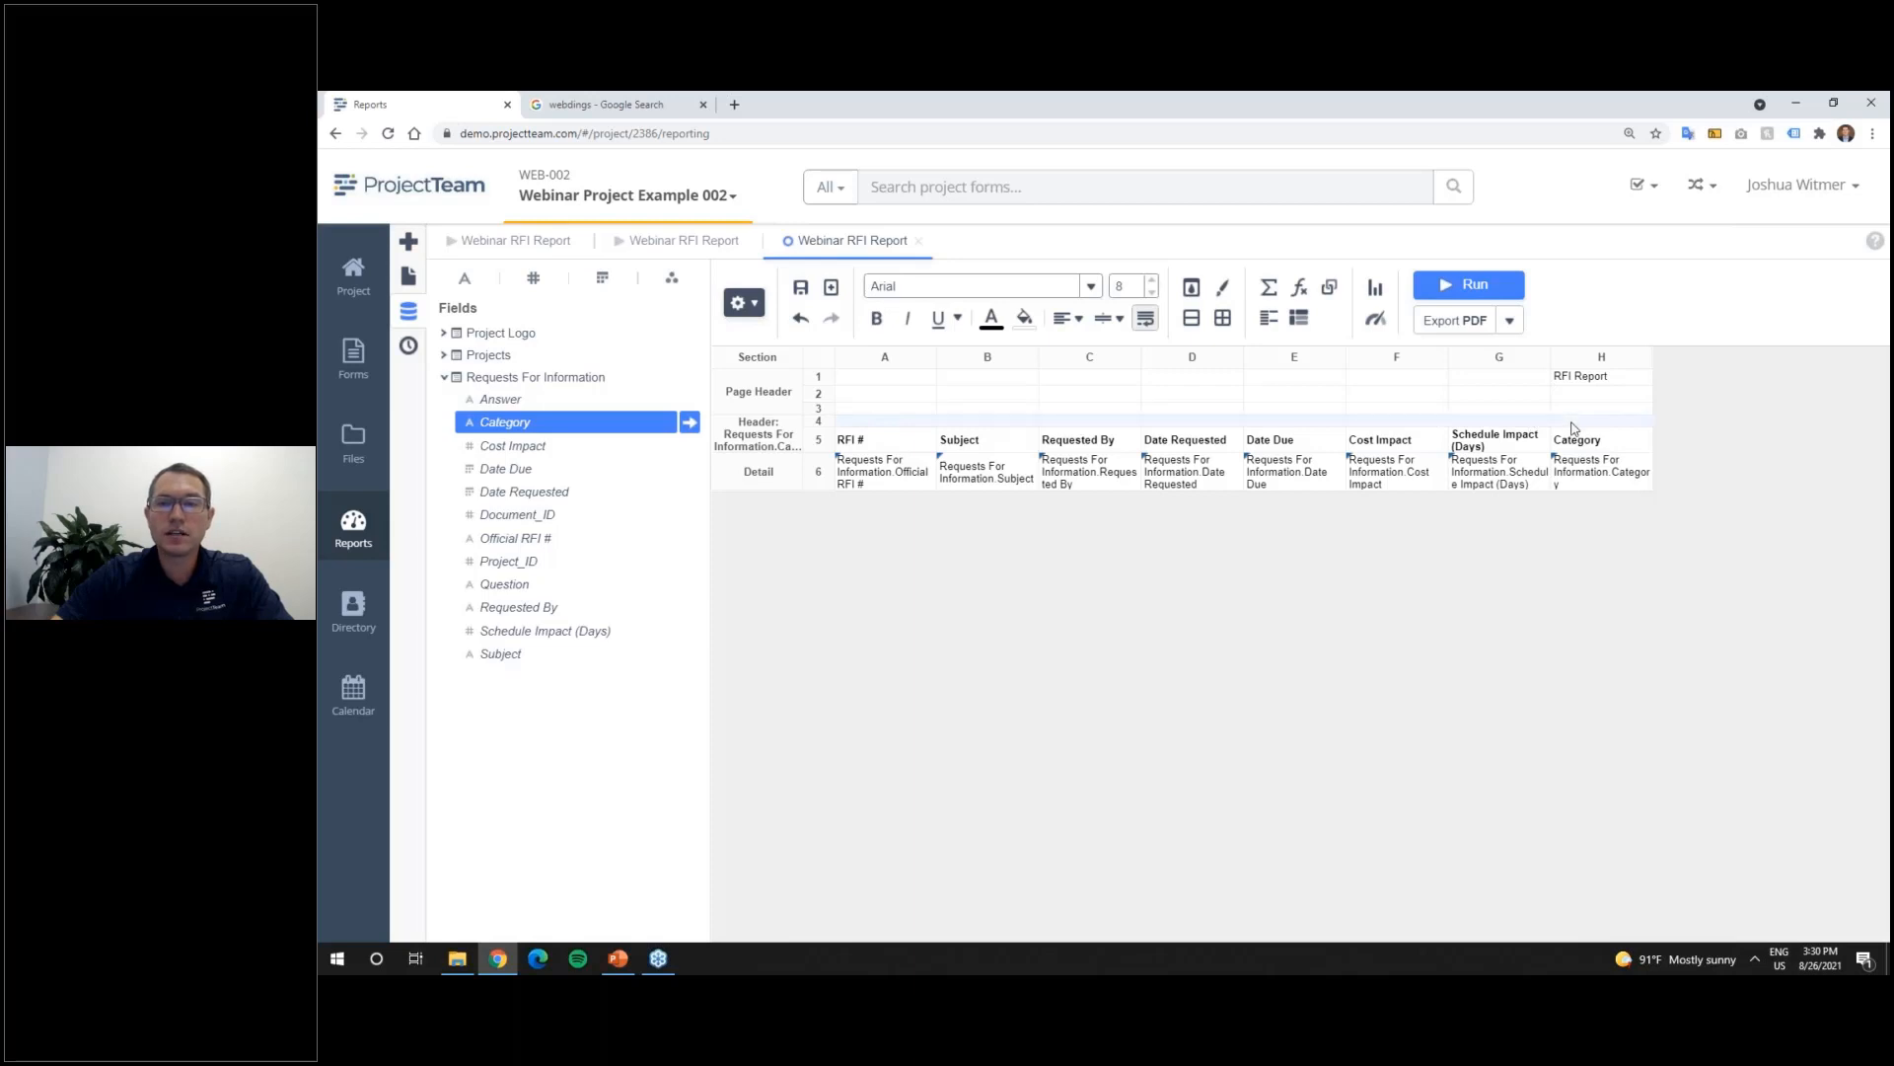
{"action": "left_click", "coordinate": [1193, 321]}
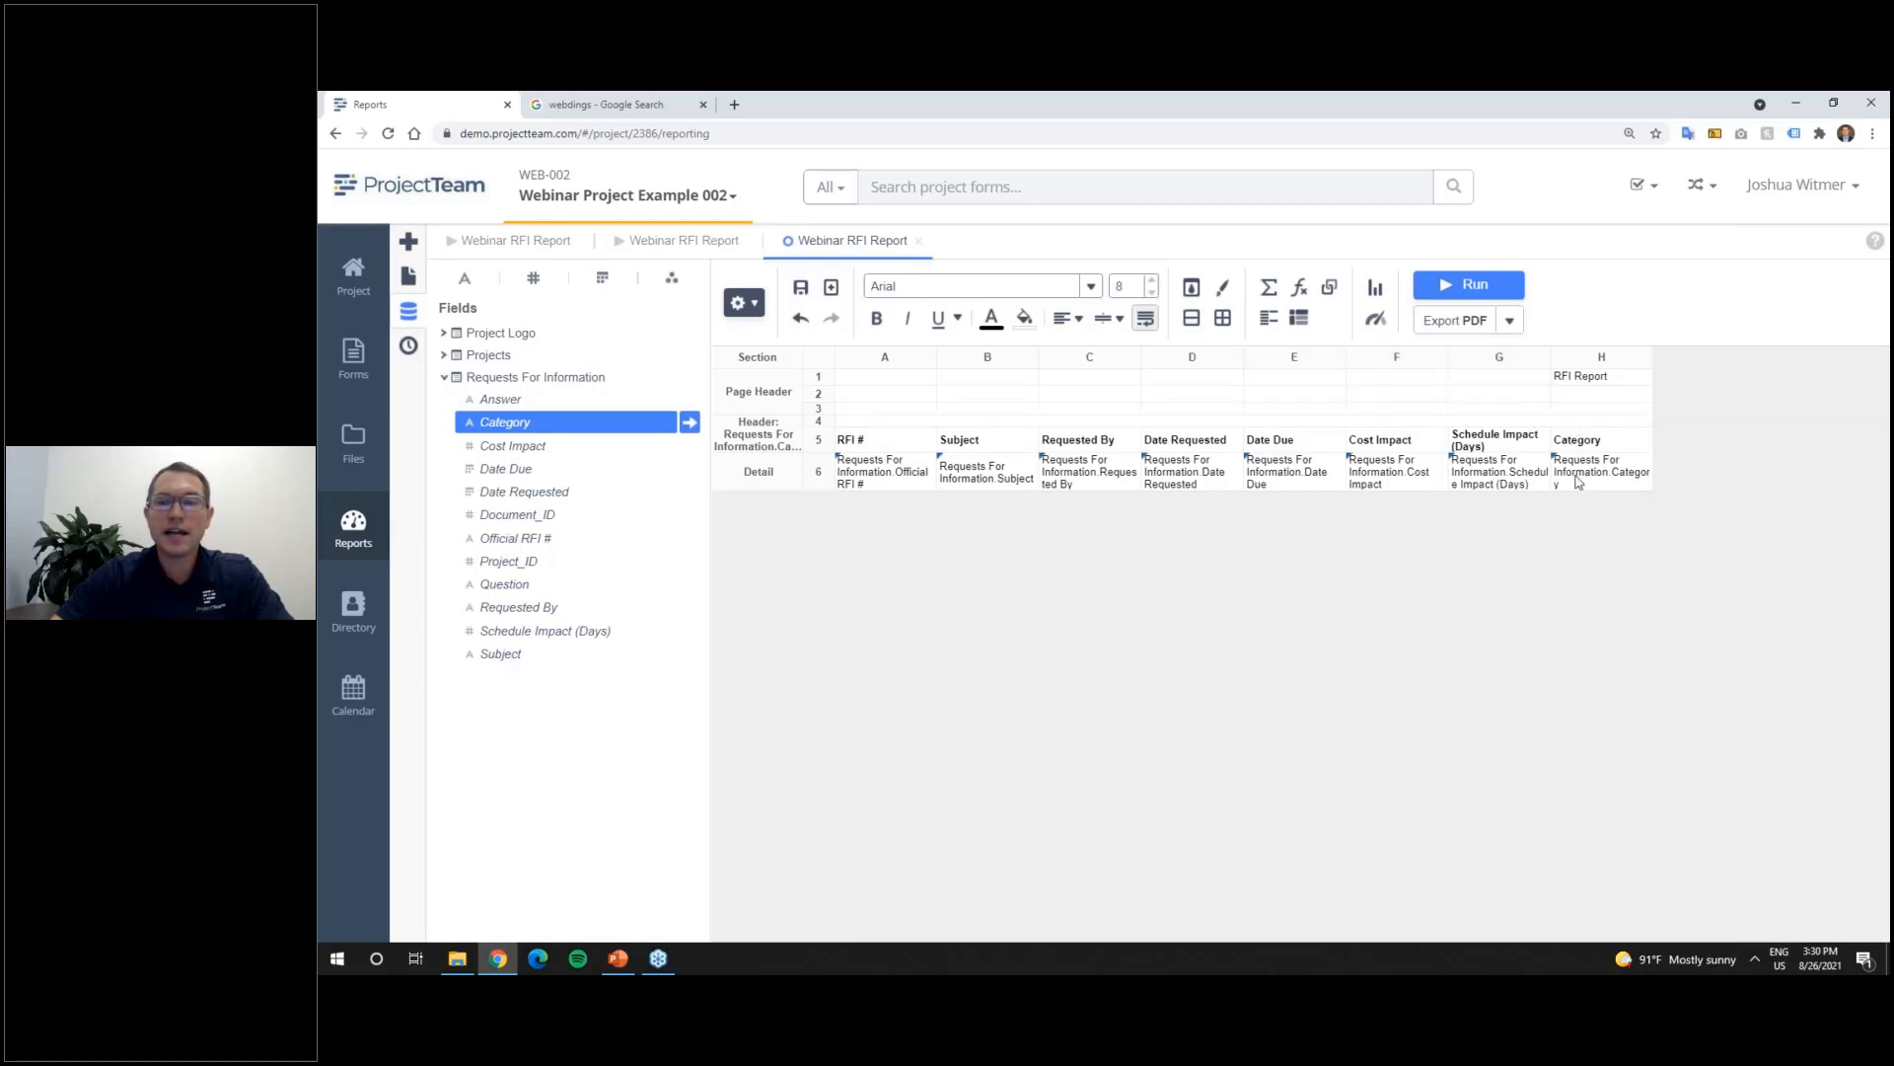
{"action": "left_click_drag", "start_coordinate": [1581, 477], "coordinate": [883, 424]}
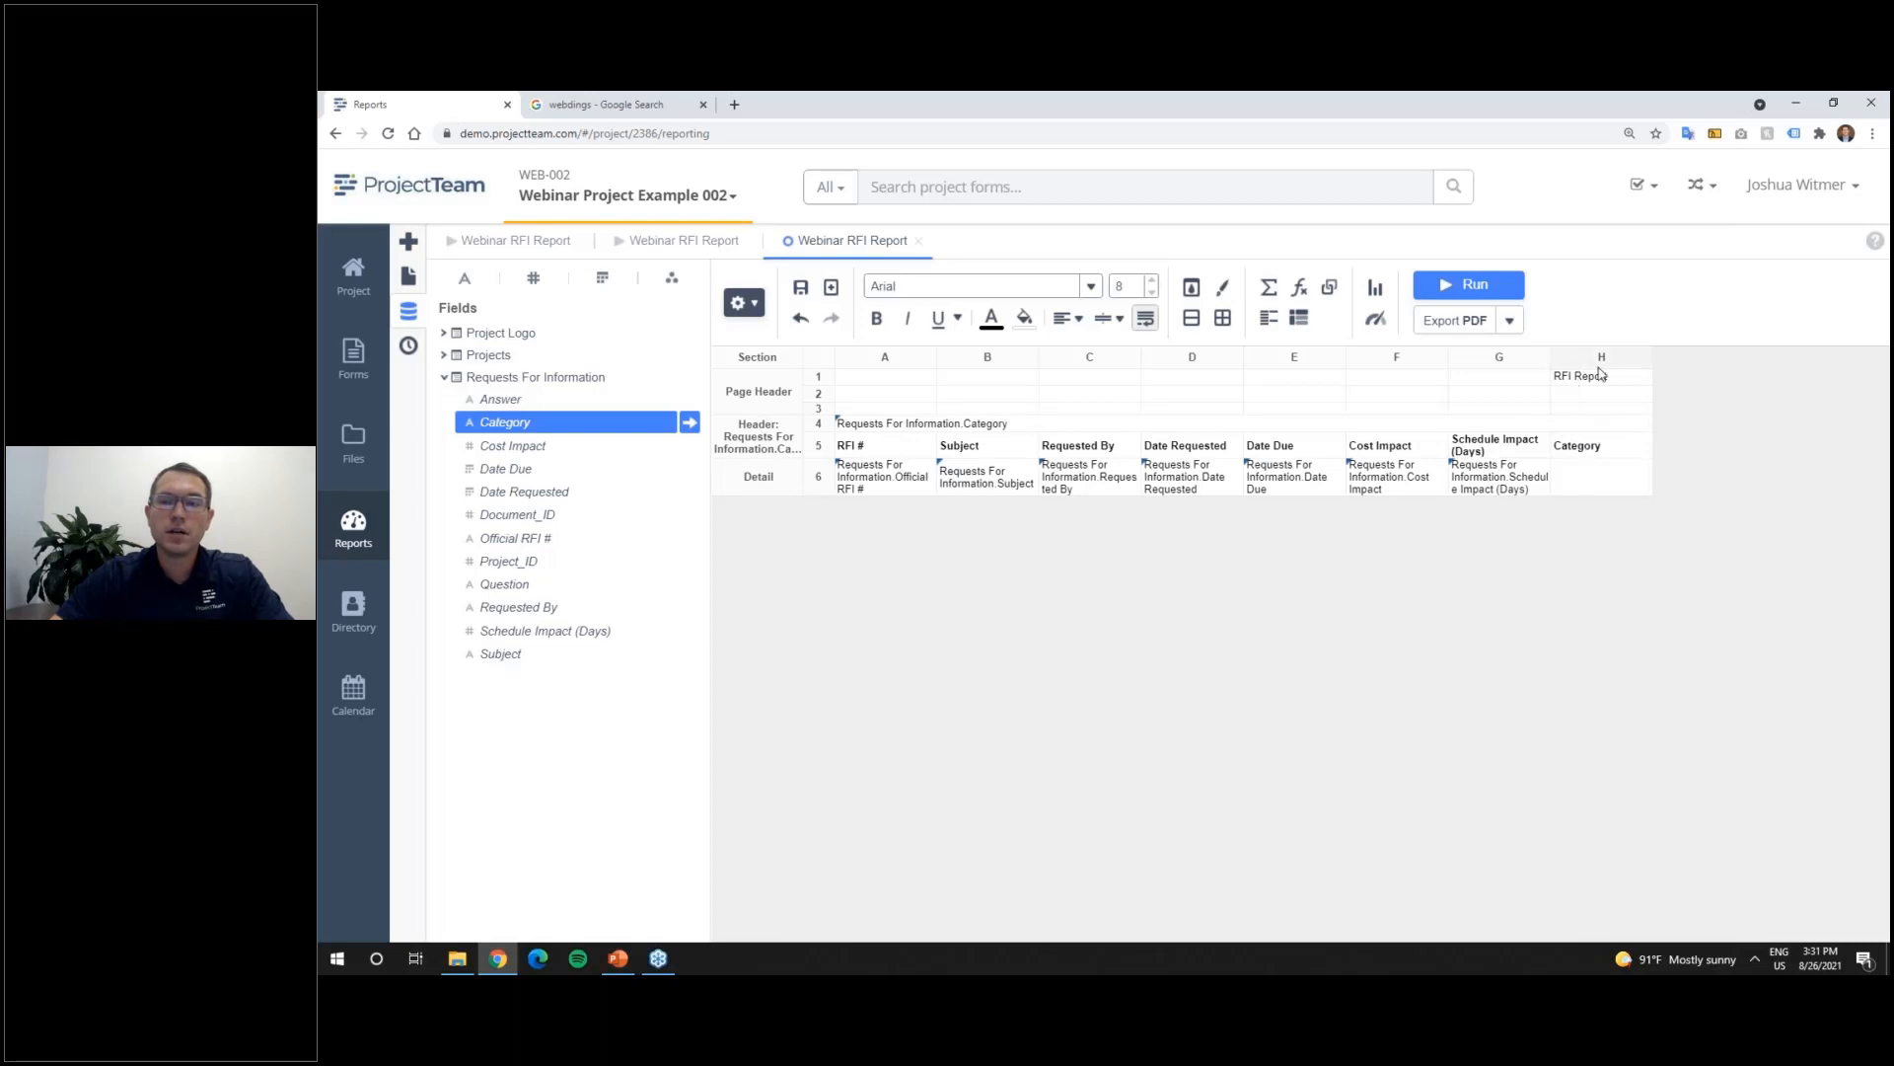
Step: Move the RFI Report title from column H to column G, and delete column H with its Category heading
{"action": "left_click_drag", "start_coordinate": [1581, 376], "coordinate": [1480, 376]}
{"action": "right_click", "coordinate": [1589, 361]}
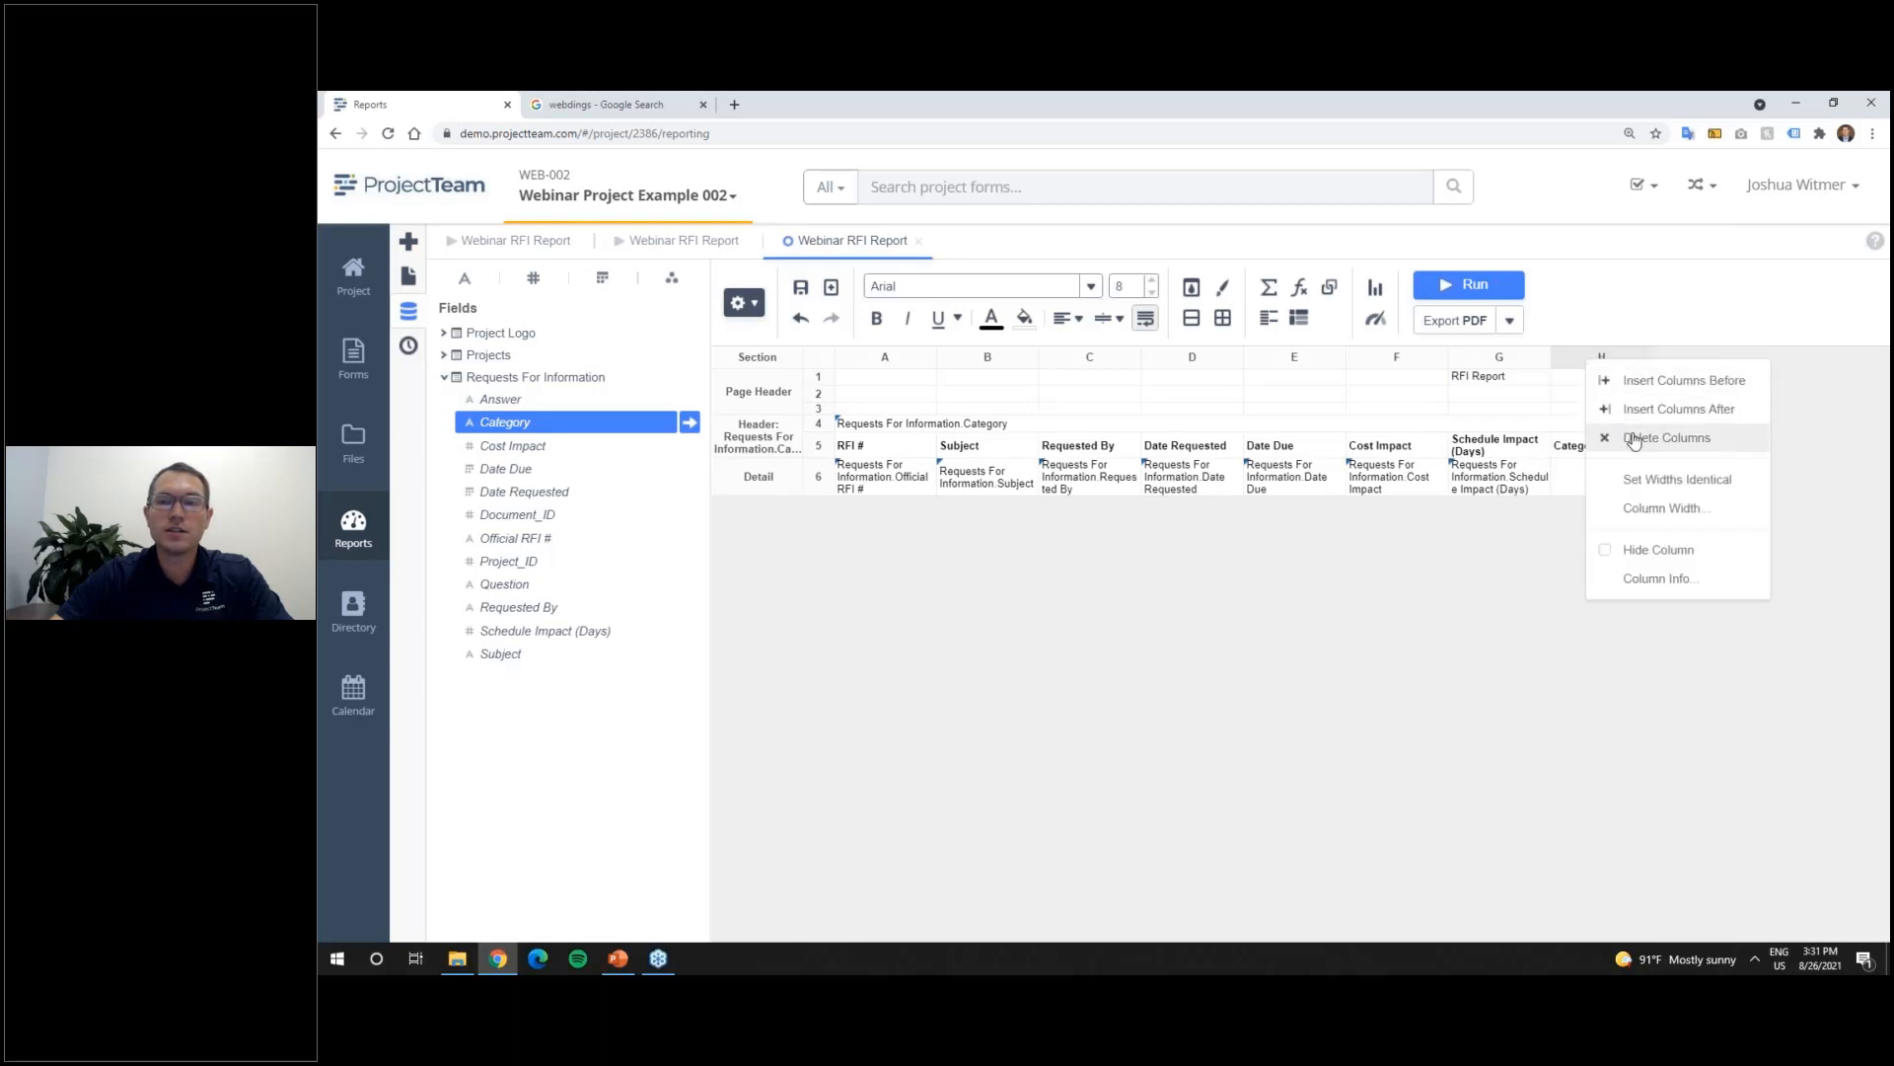
{"action": "left_click", "coordinate": [1634, 439]}
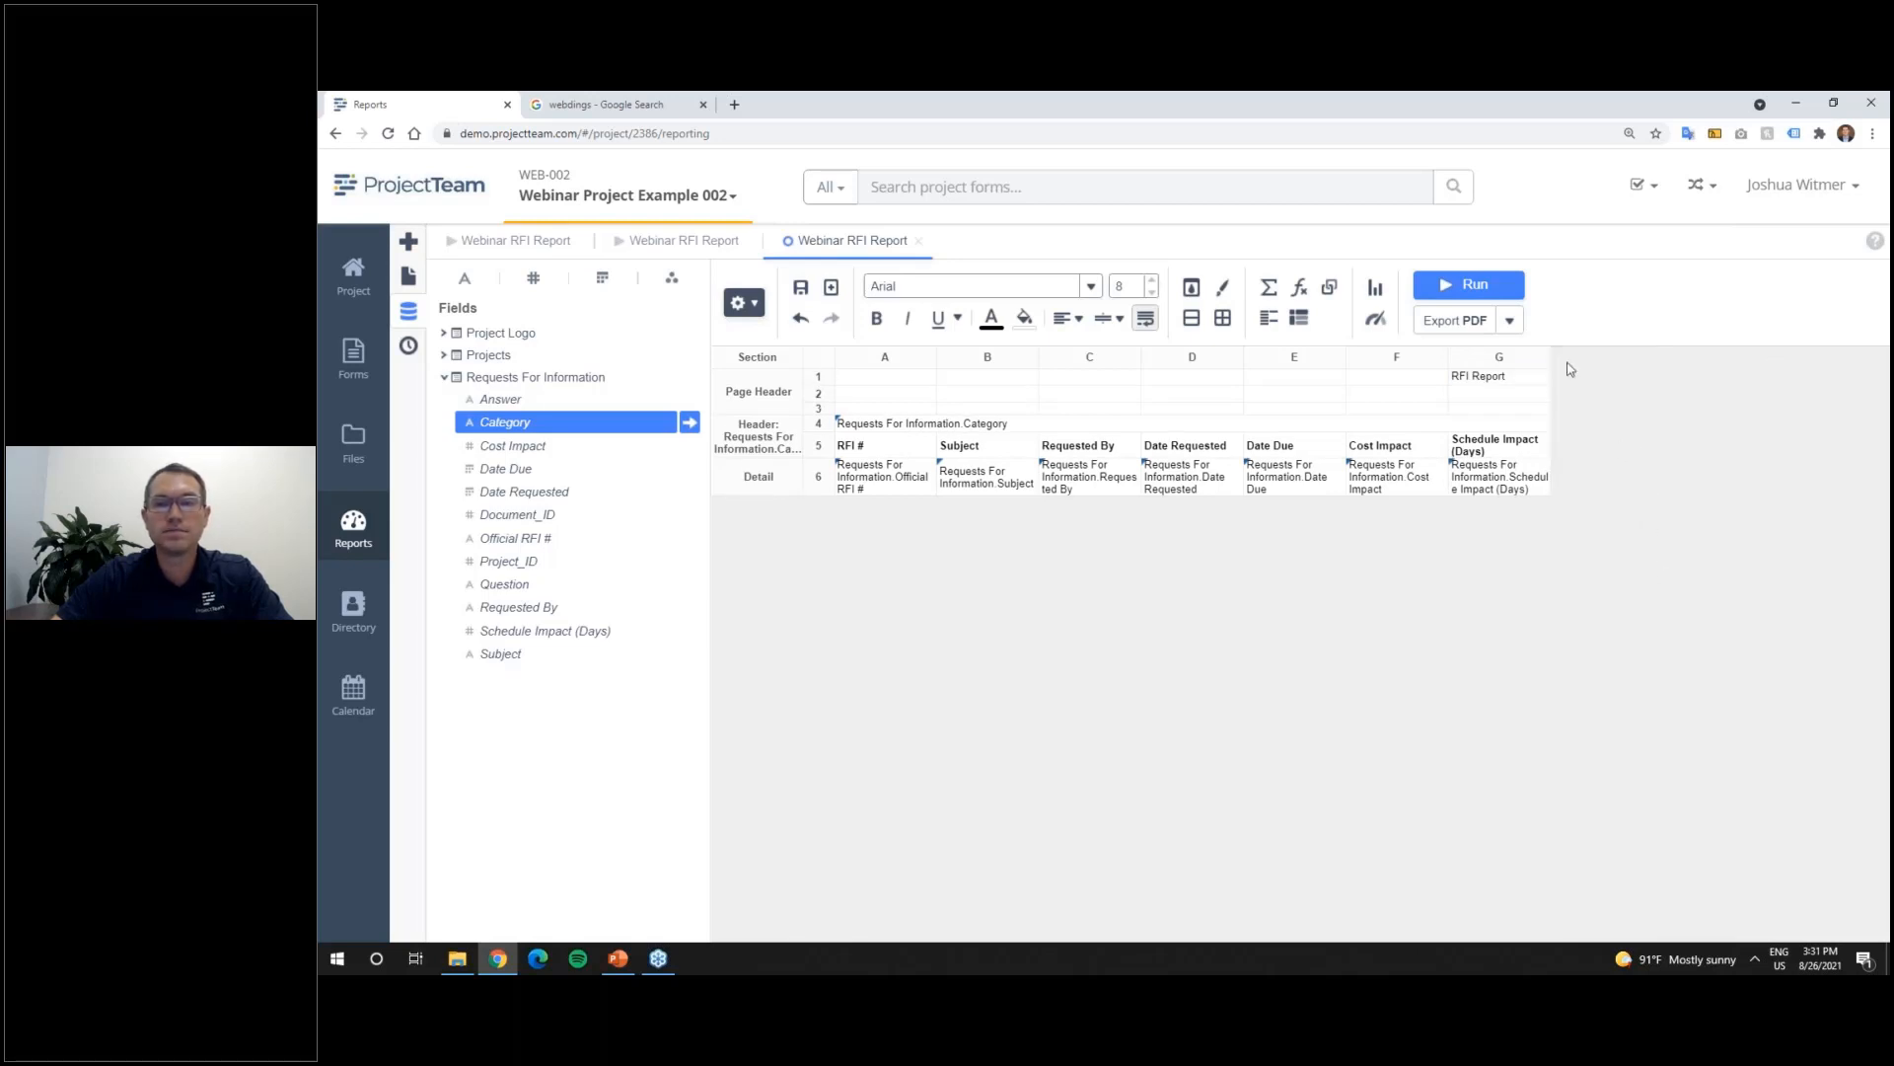
Step: Run the report to preview the category headings above each RFI group, and return to its designer
{"action": "left_click", "coordinate": [1473, 285]}
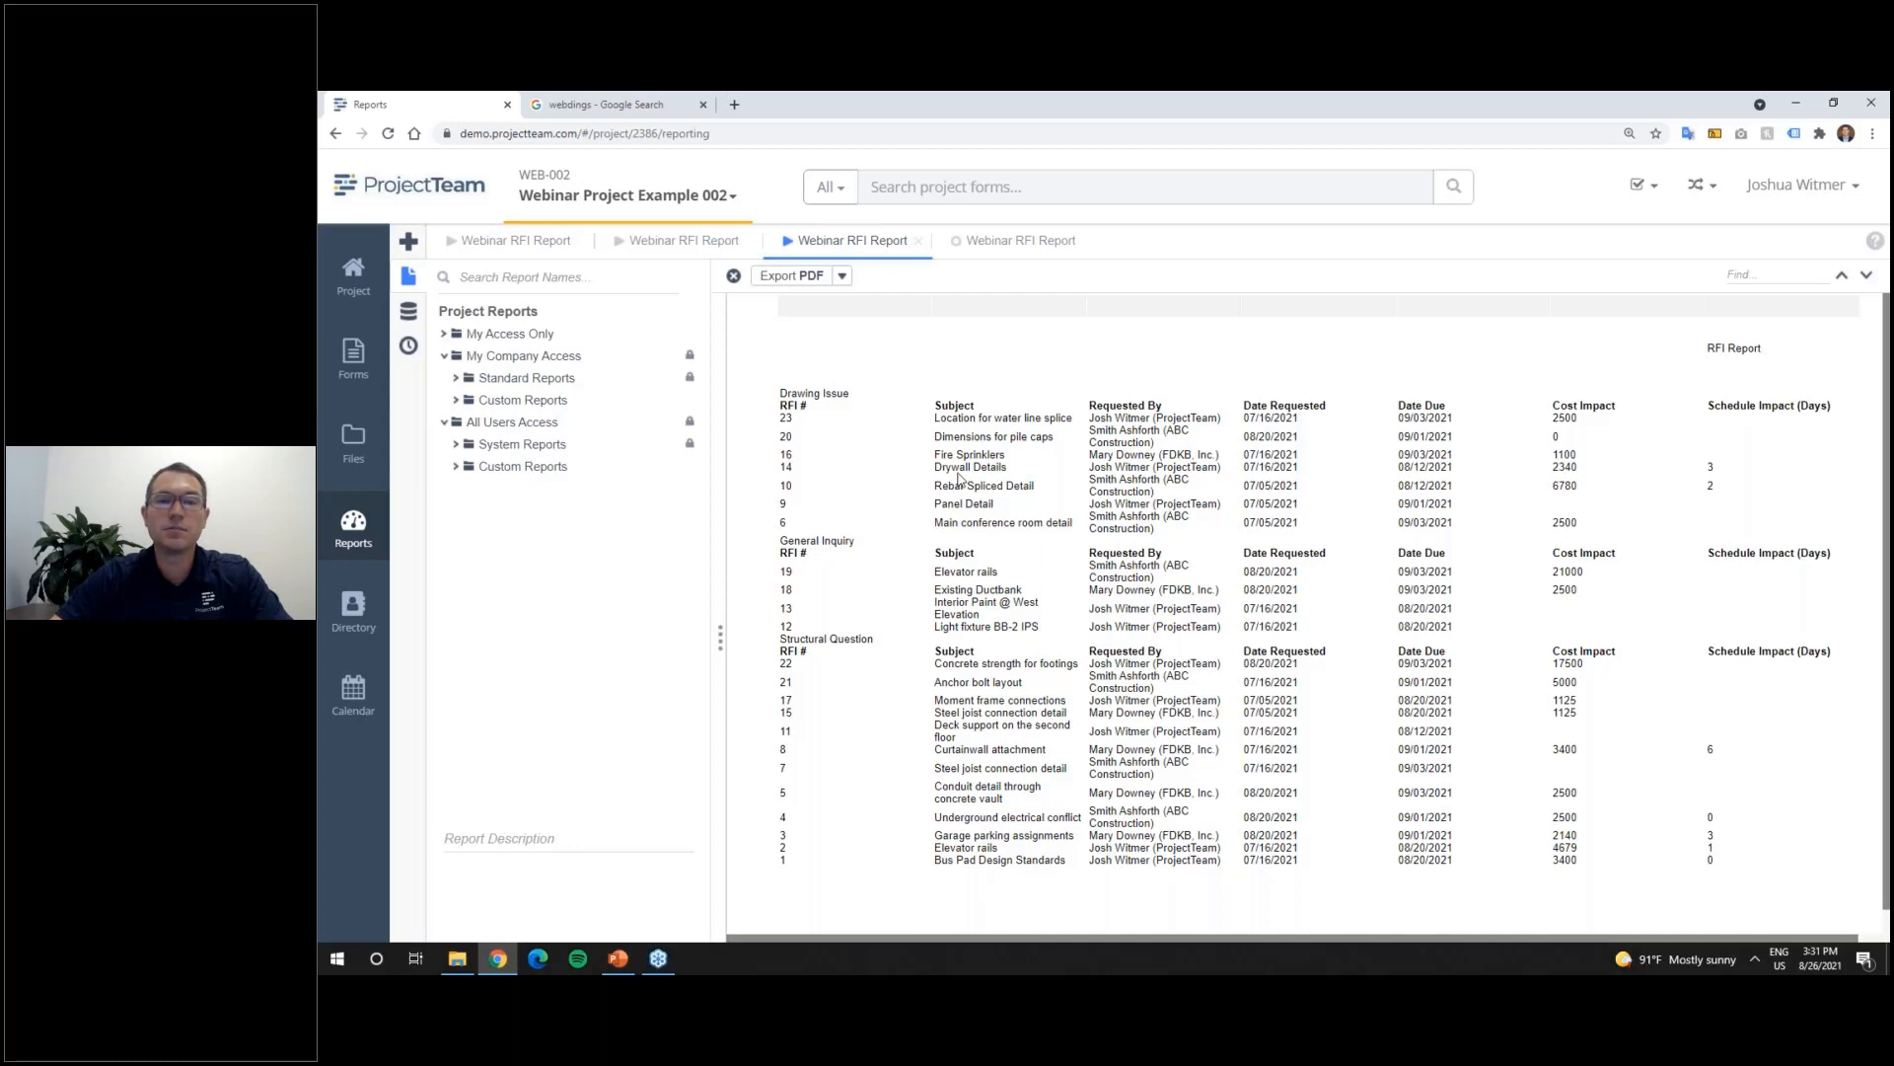
{"action": "left_click", "coordinate": [1013, 252]}
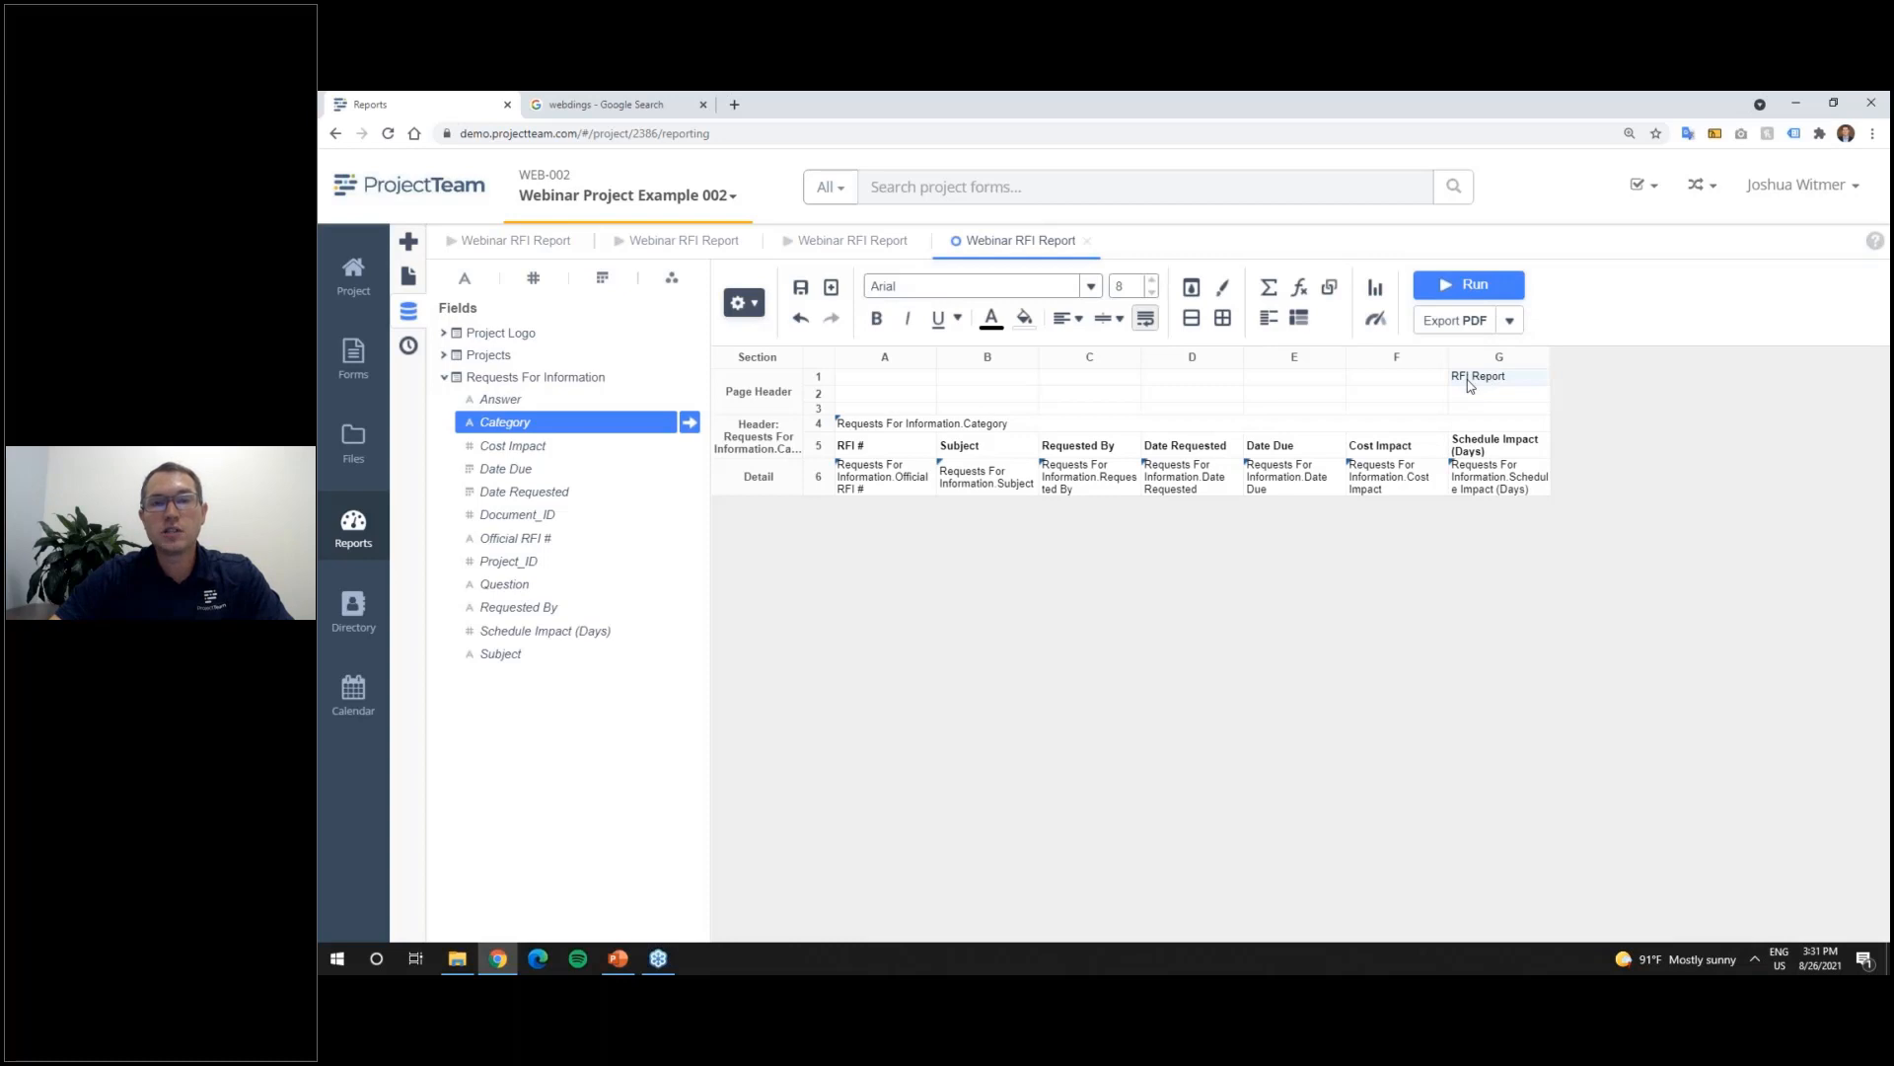
Step: Merge the RFI Report title cell with the adjacent cell in column F of page header row 1
{"action": "left_click", "coordinate": [1418, 377], "text": "shift"}
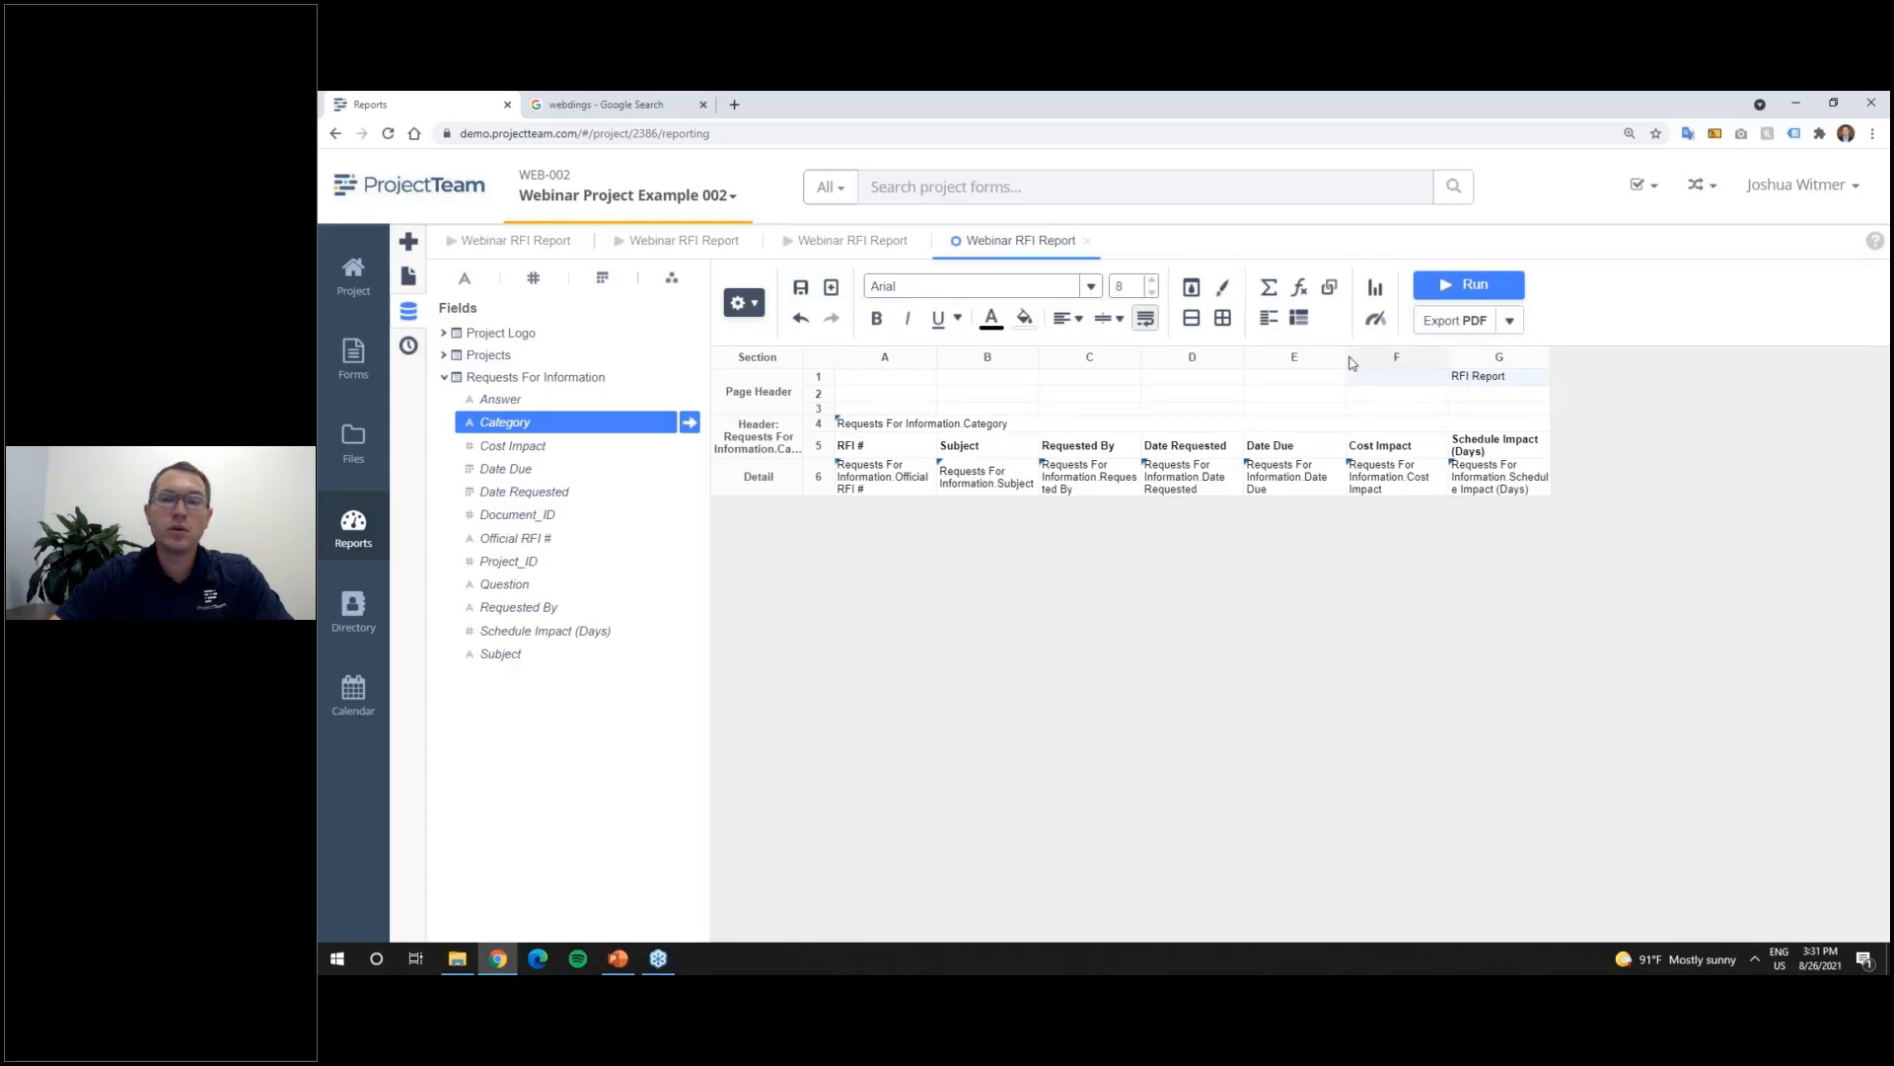
{"action": "left_click", "coordinate": [1191, 317]}
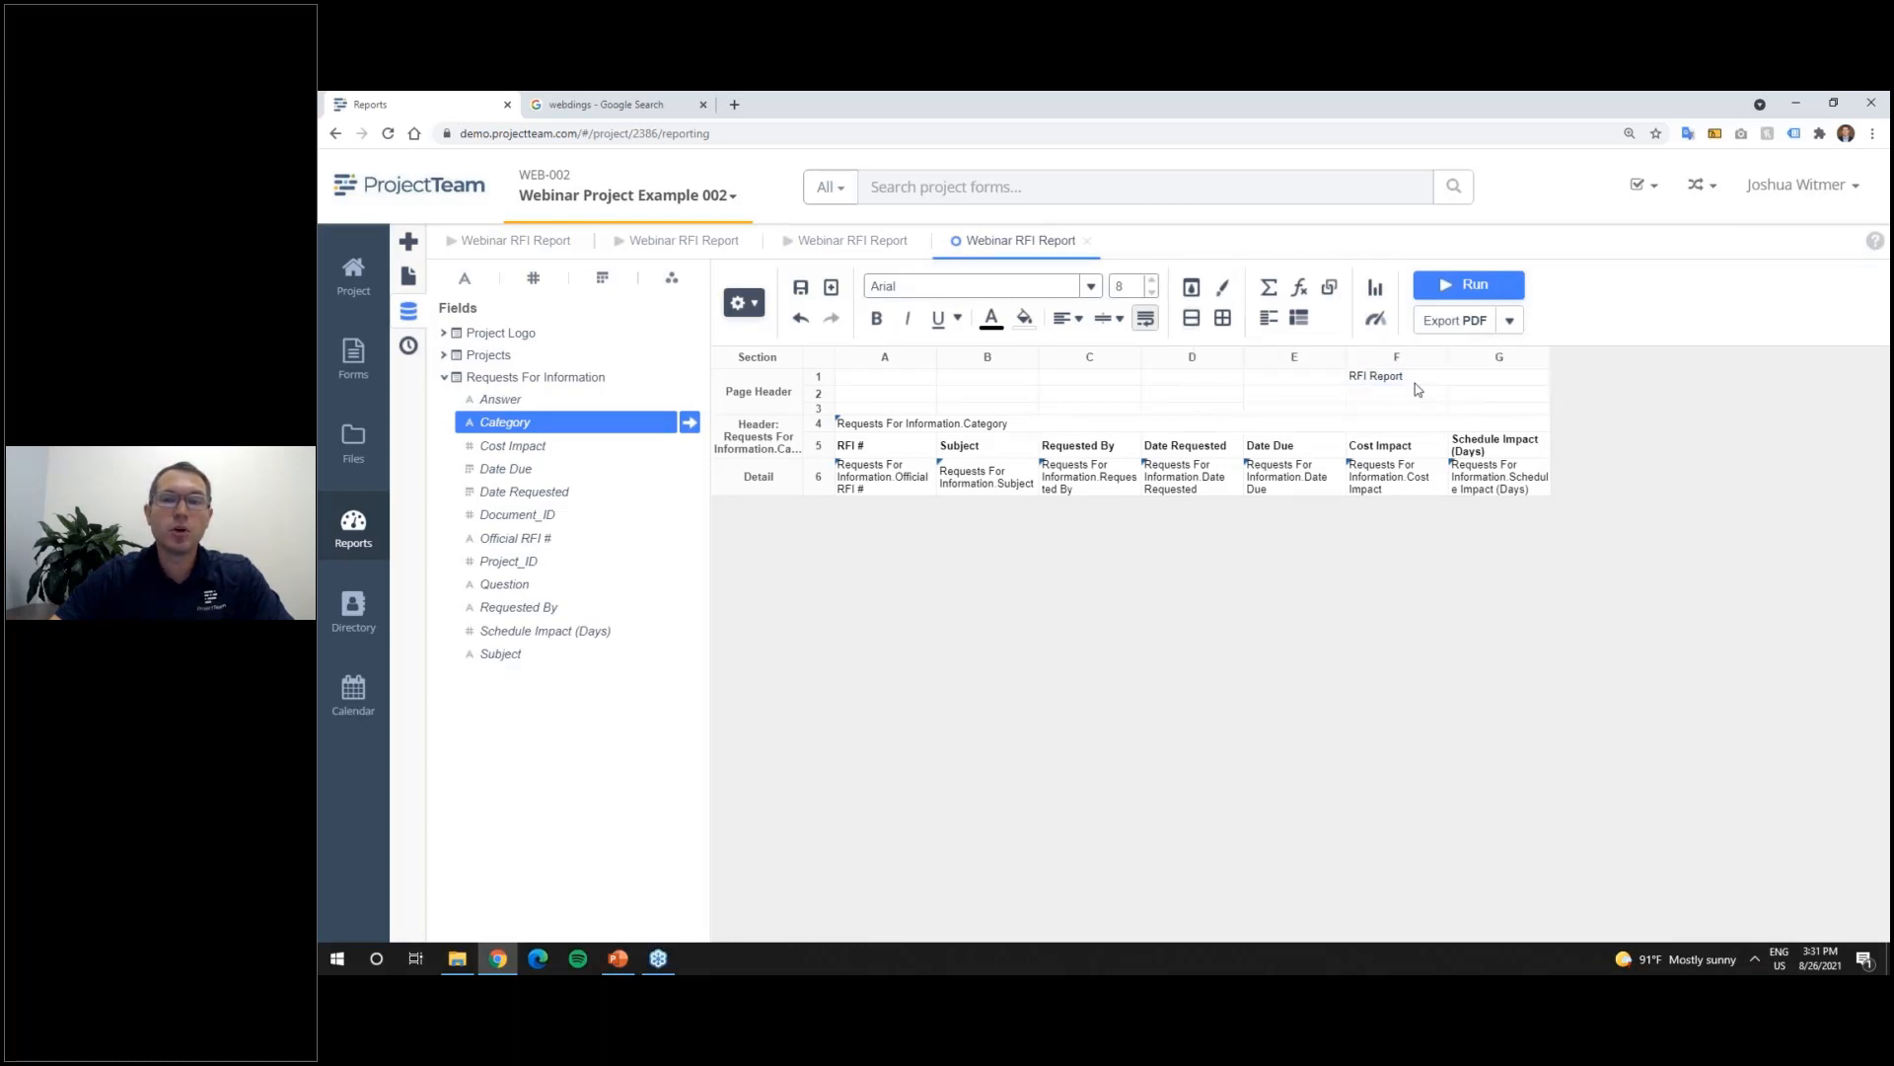
Step: Format the RFI Report title cell as bold, size 11 and centre-aligned
{"action": "left_click", "coordinate": [1489, 385]}
{"action": "left_click", "coordinate": [876, 318]}
{"action": "left_click", "coordinate": [1153, 281]}
{"action": "left_click", "coordinate": [1152, 281]}
{"action": "left_click", "coordinate": [1152, 281]}
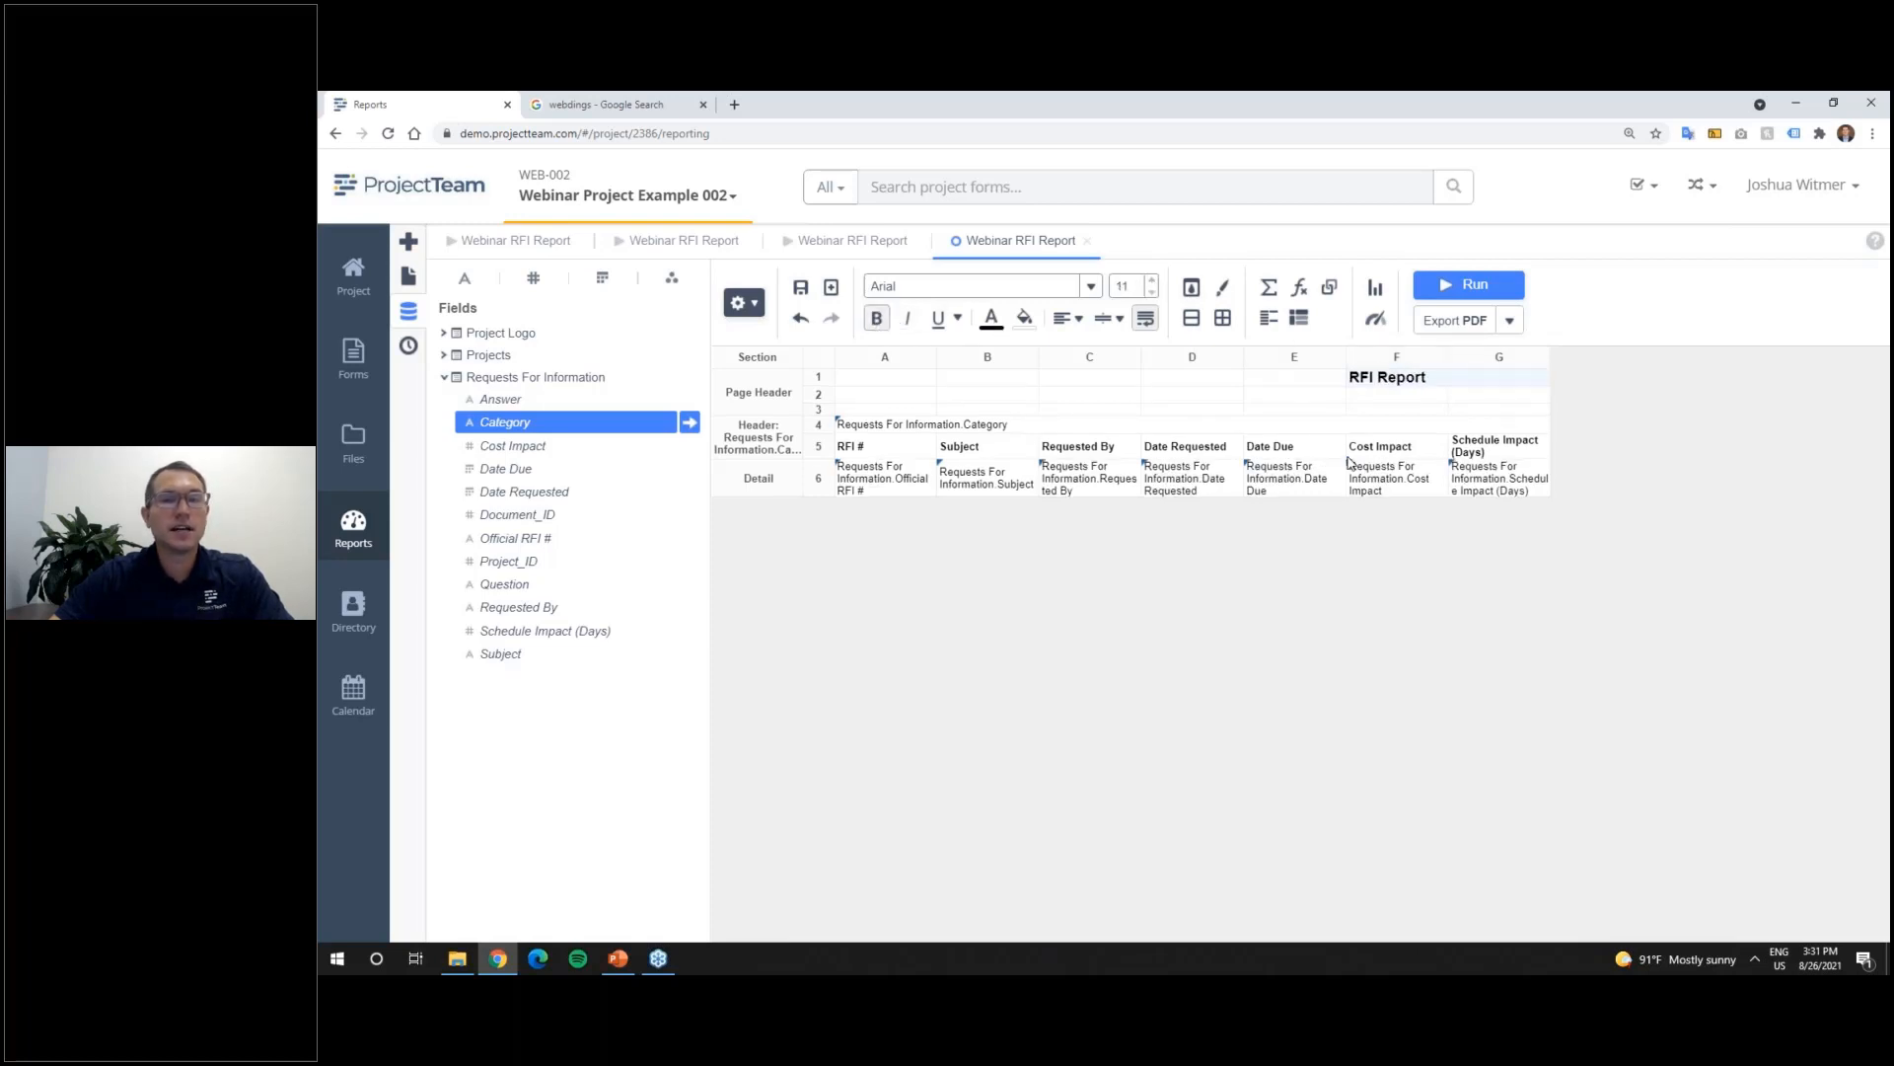
{"action": "left_click", "coordinate": [1069, 317]}
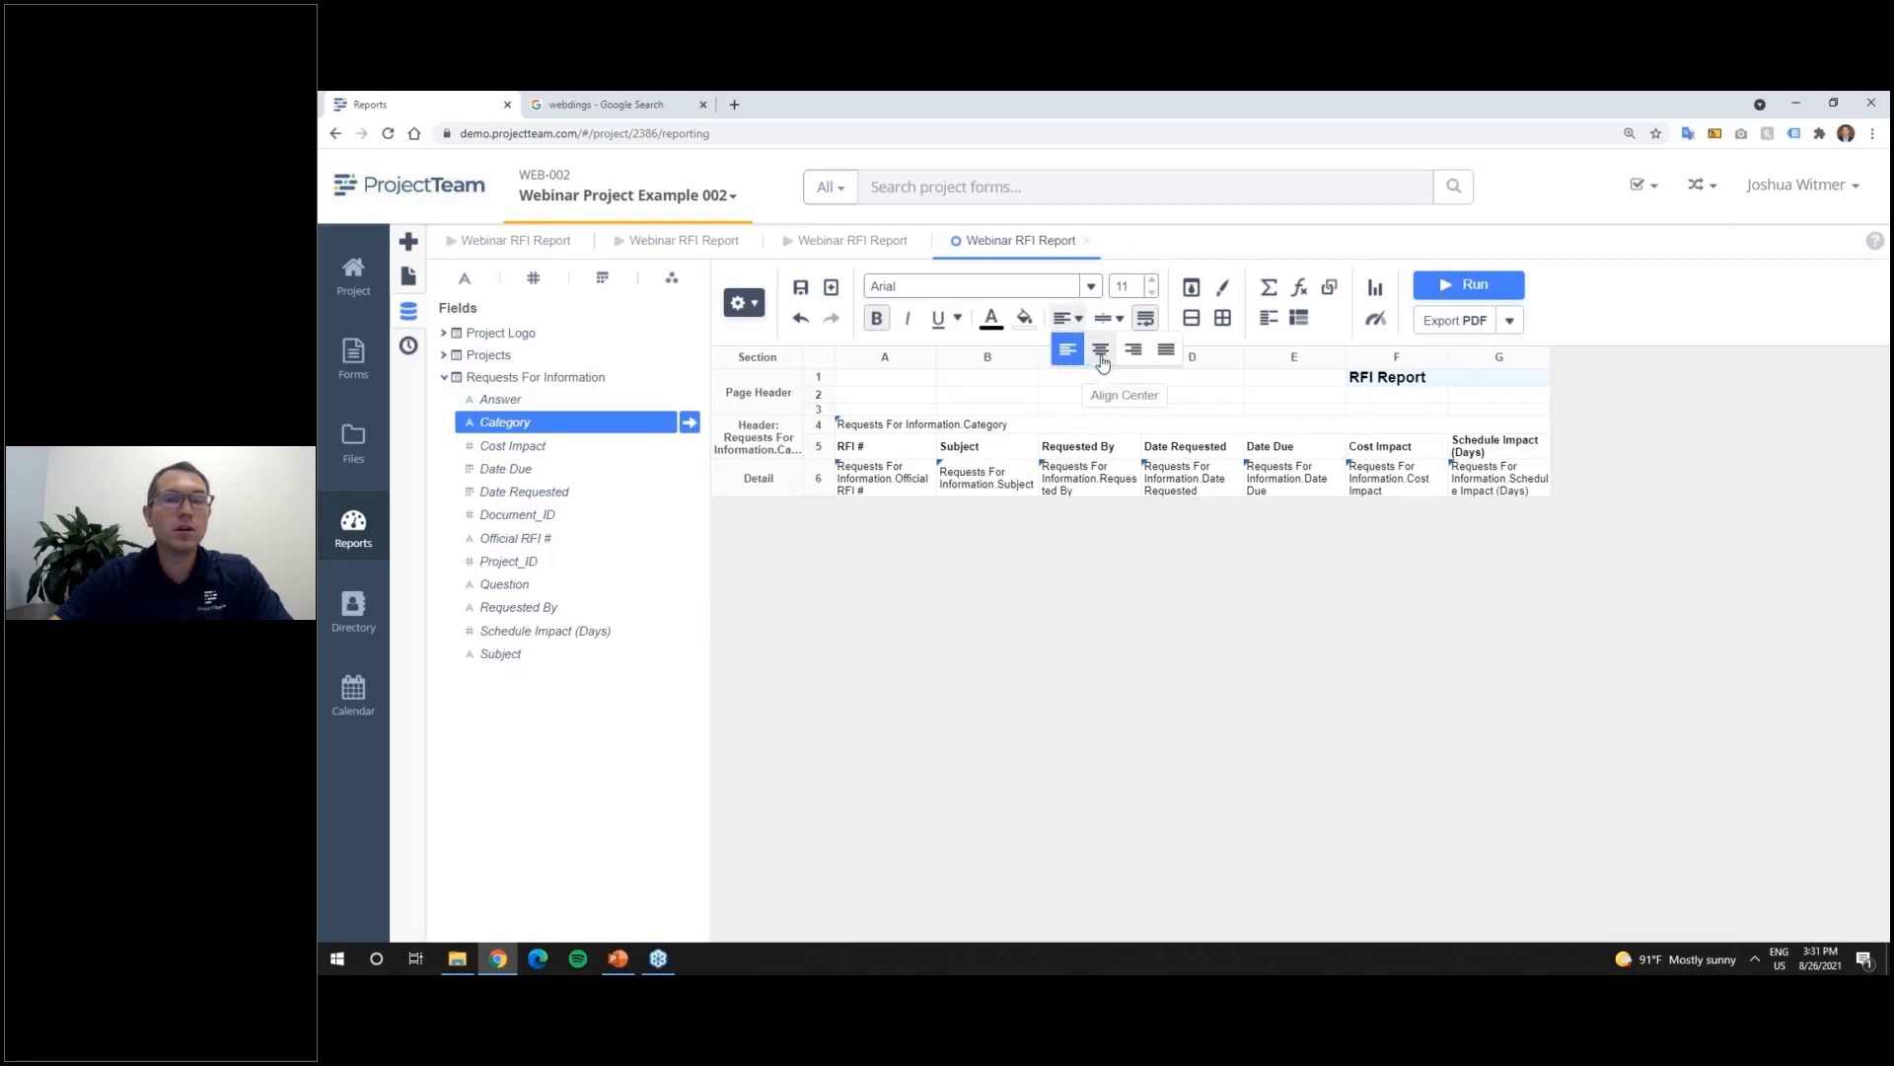
{"action": "left_click", "coordinate": [1101, 350]}
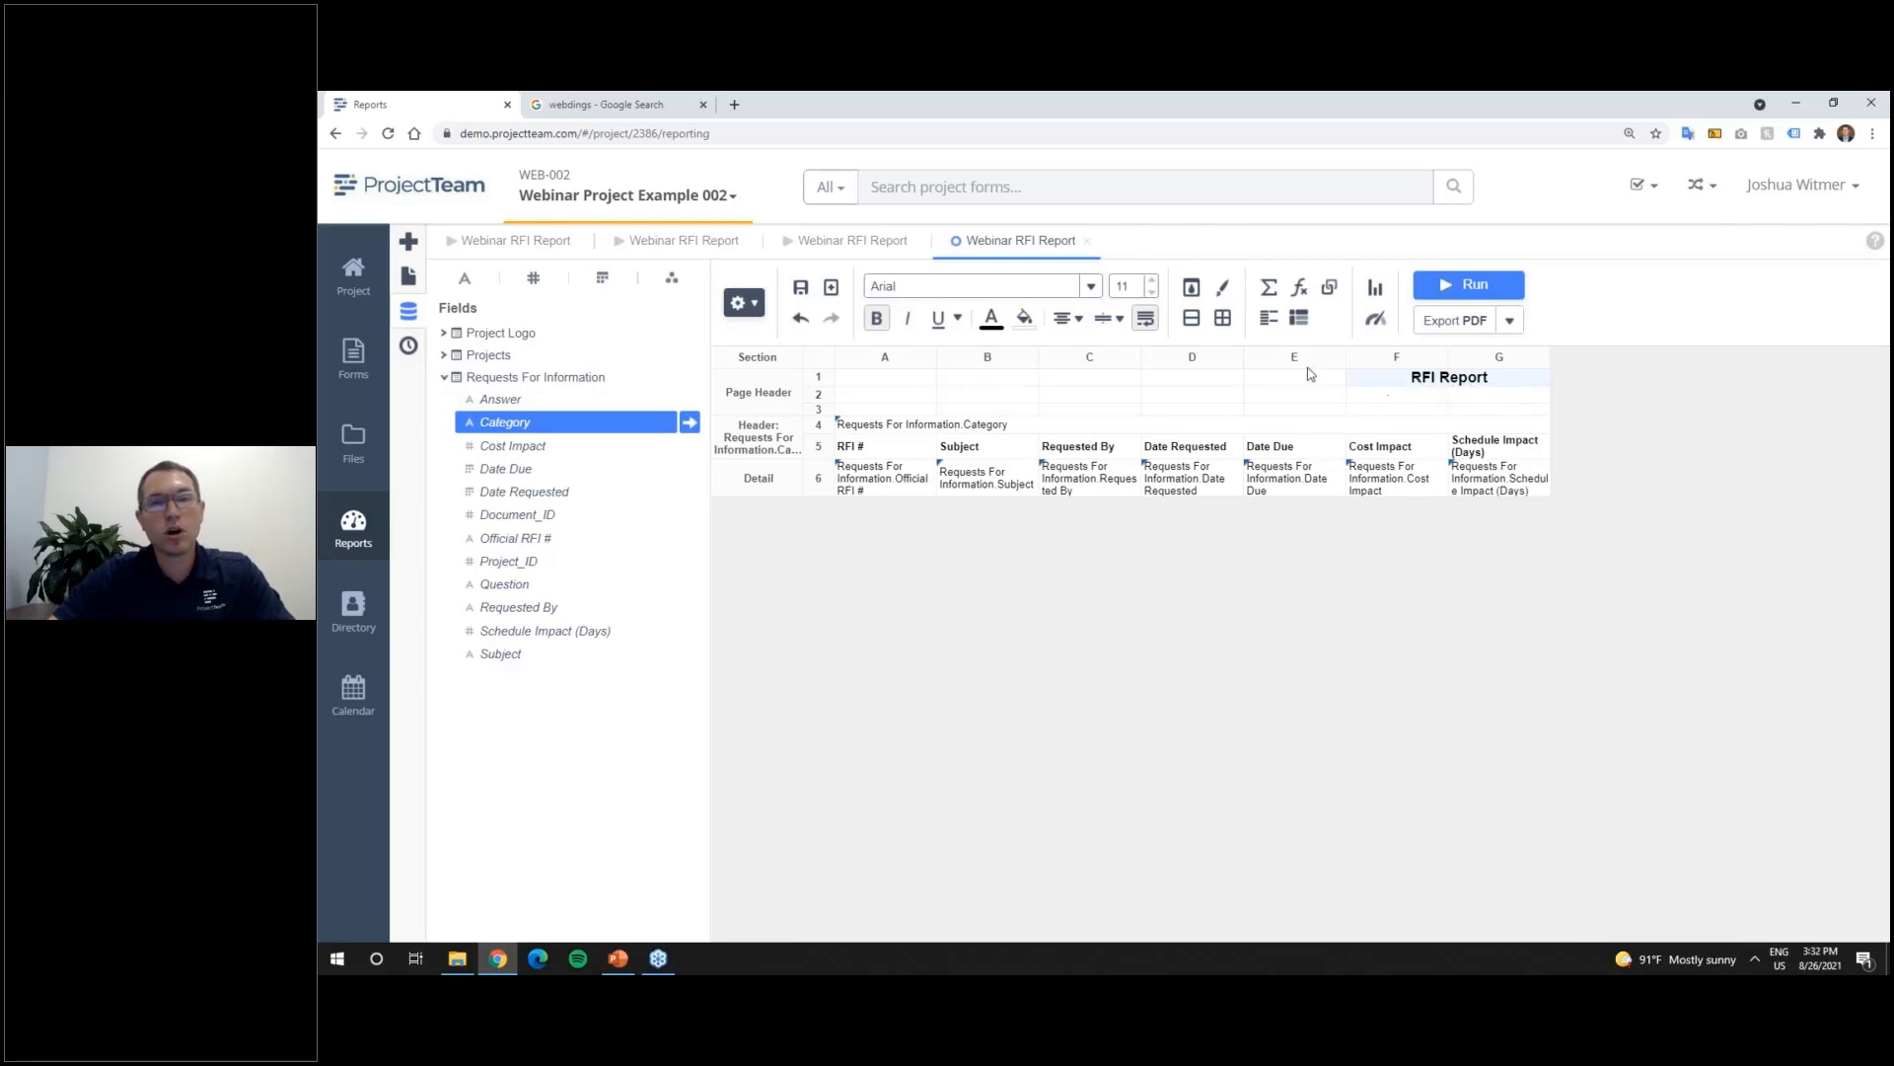
Step: Give the RFI Report title cell black borders with width 2 on its top and left edges and 4 on its bottom and right edges
{"action": "left_click", "coordinate": [1192, 291]}
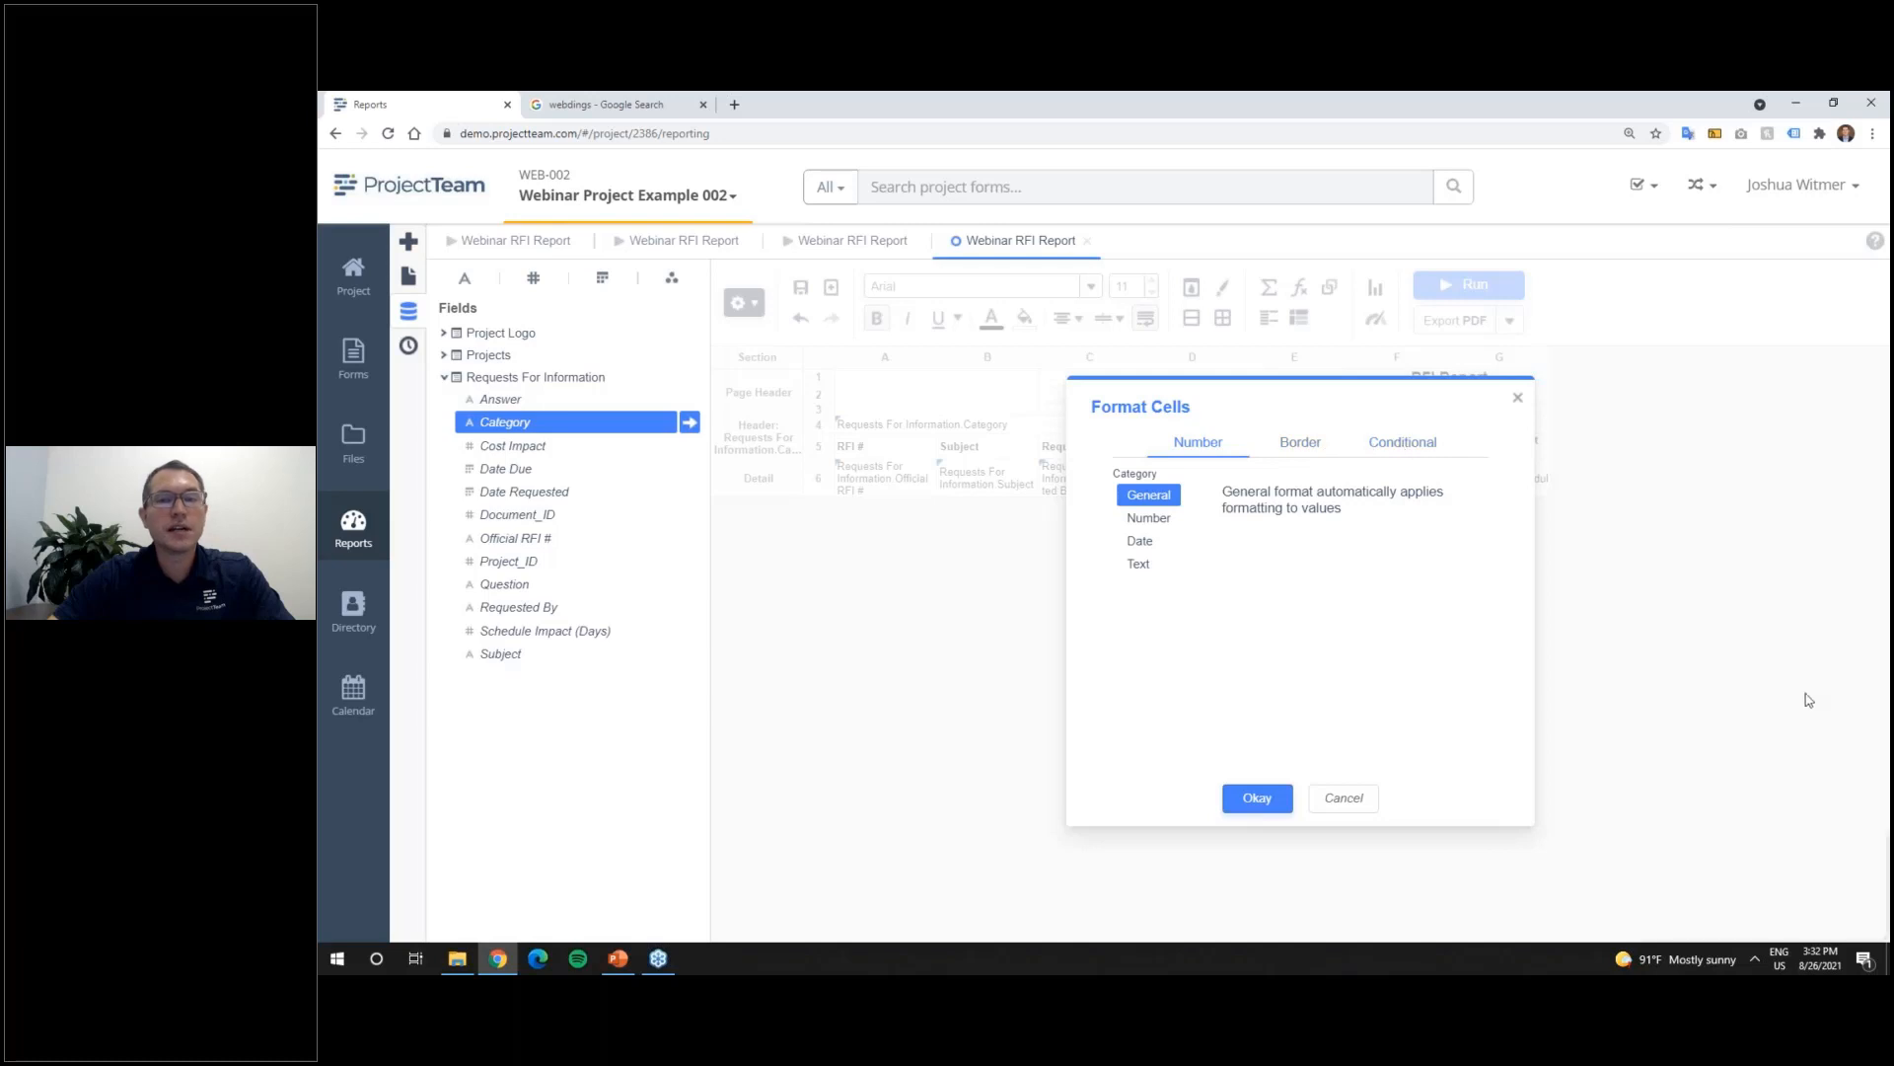
{"action": "left_click", "coordinate": [1301, 443]}
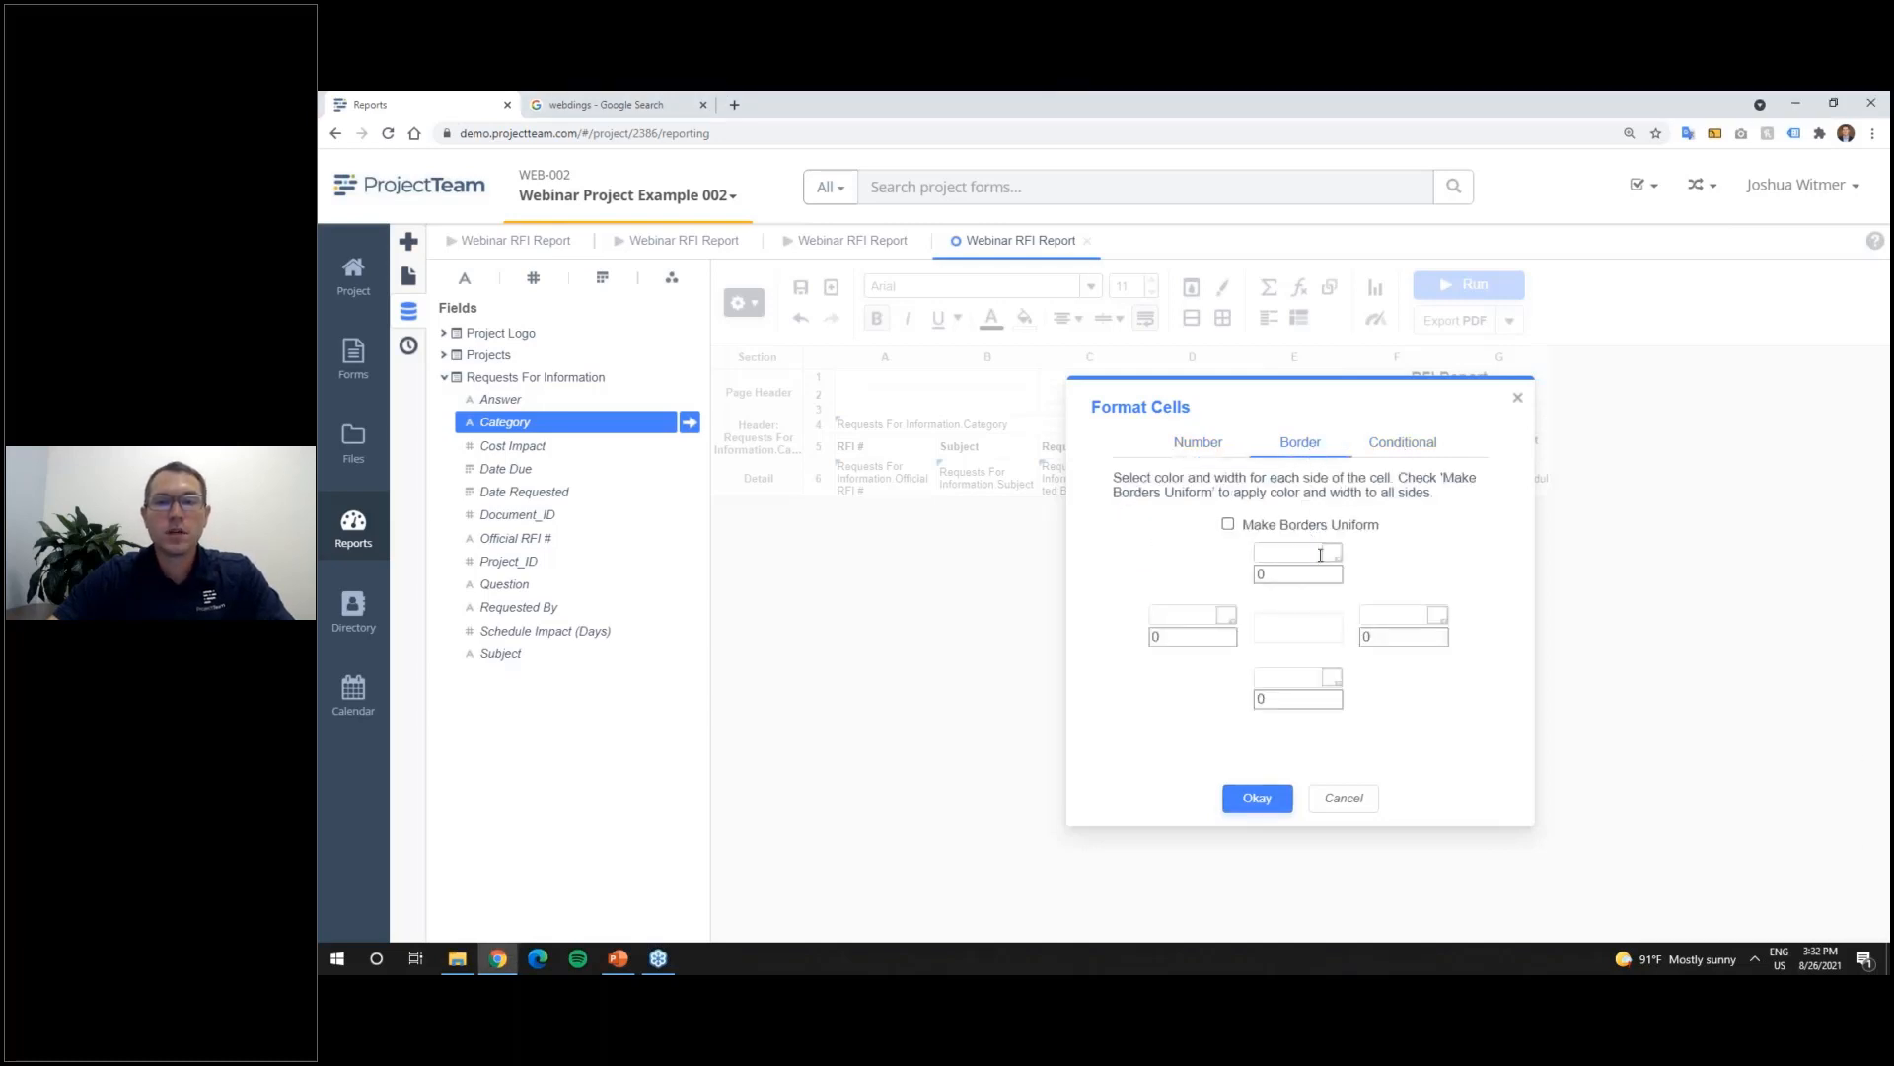
{"action": "left_click", "coordinate": [1338, 573]}
{"action": "left_click", "coordinate": [1338, 573]}
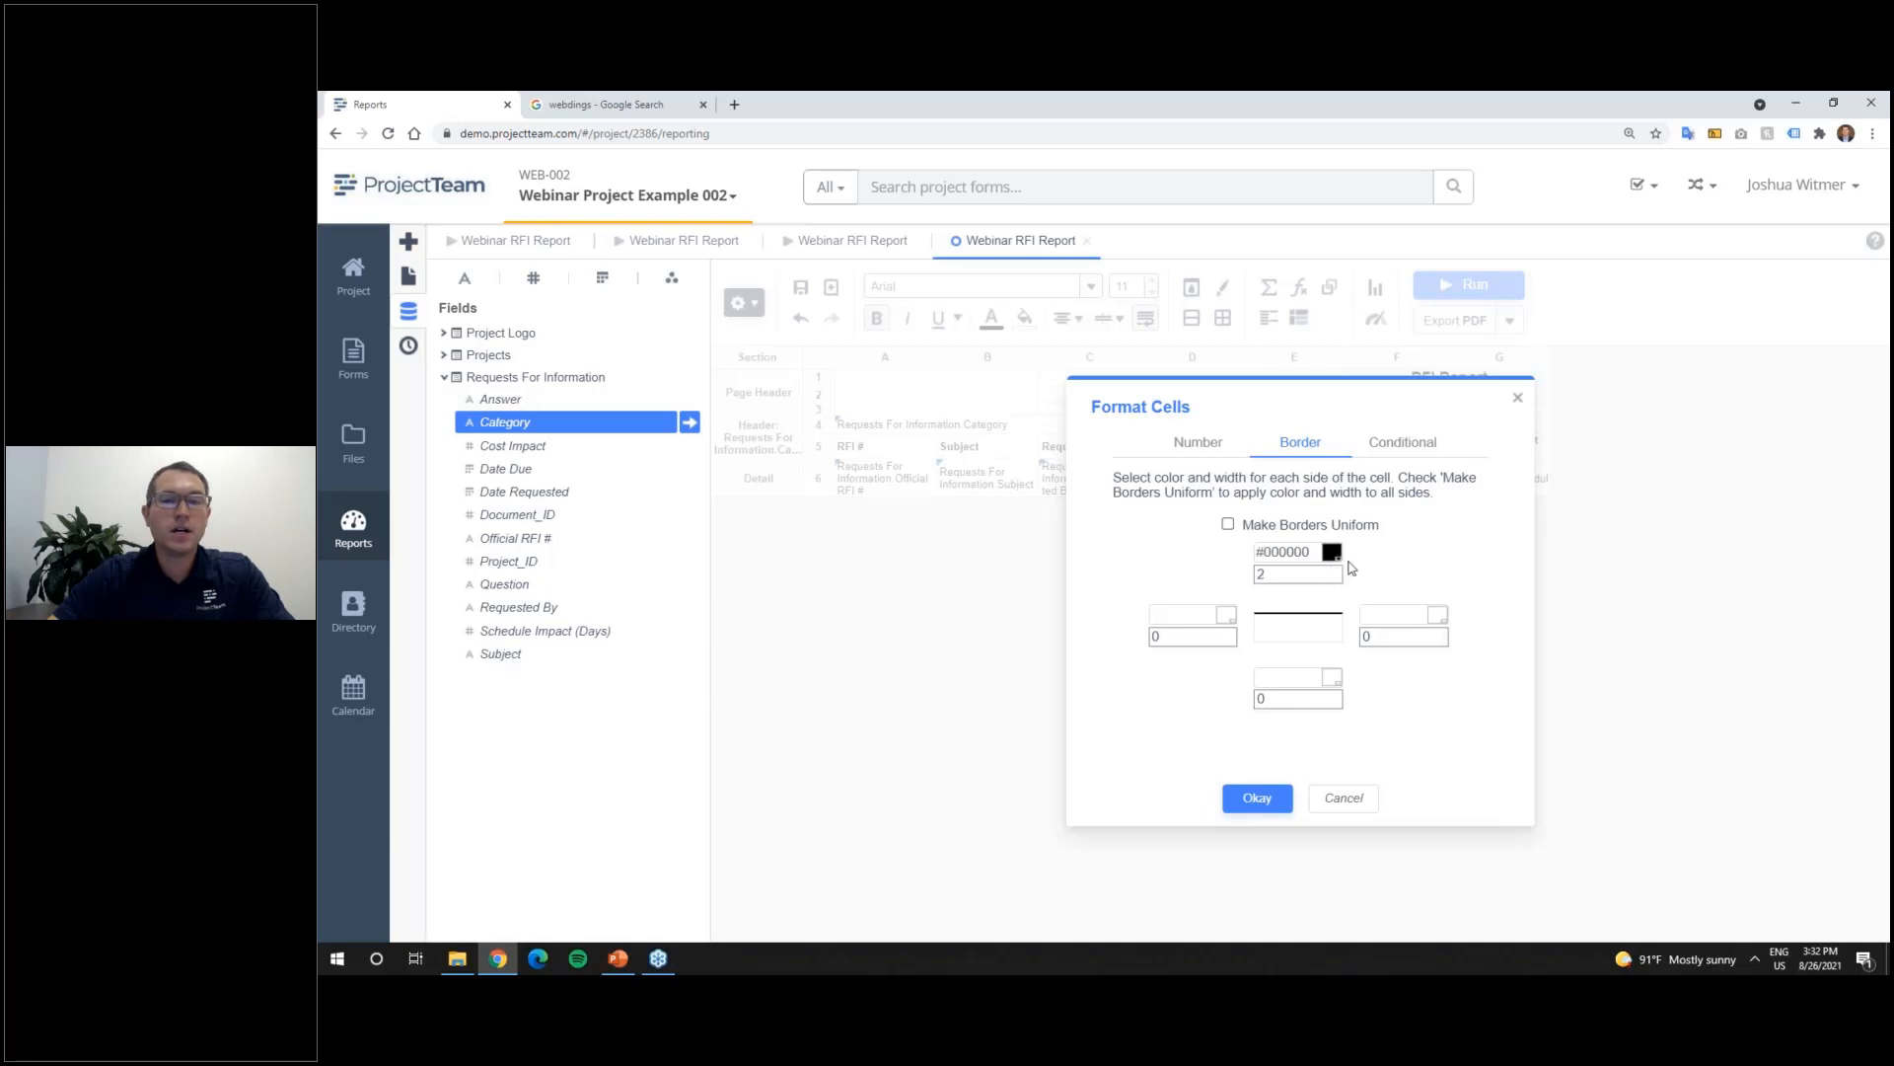
{"action": "left_click", "coordinate": [1232, 631]}
{"action": "left_click", "coordinate": [1233, 632]}
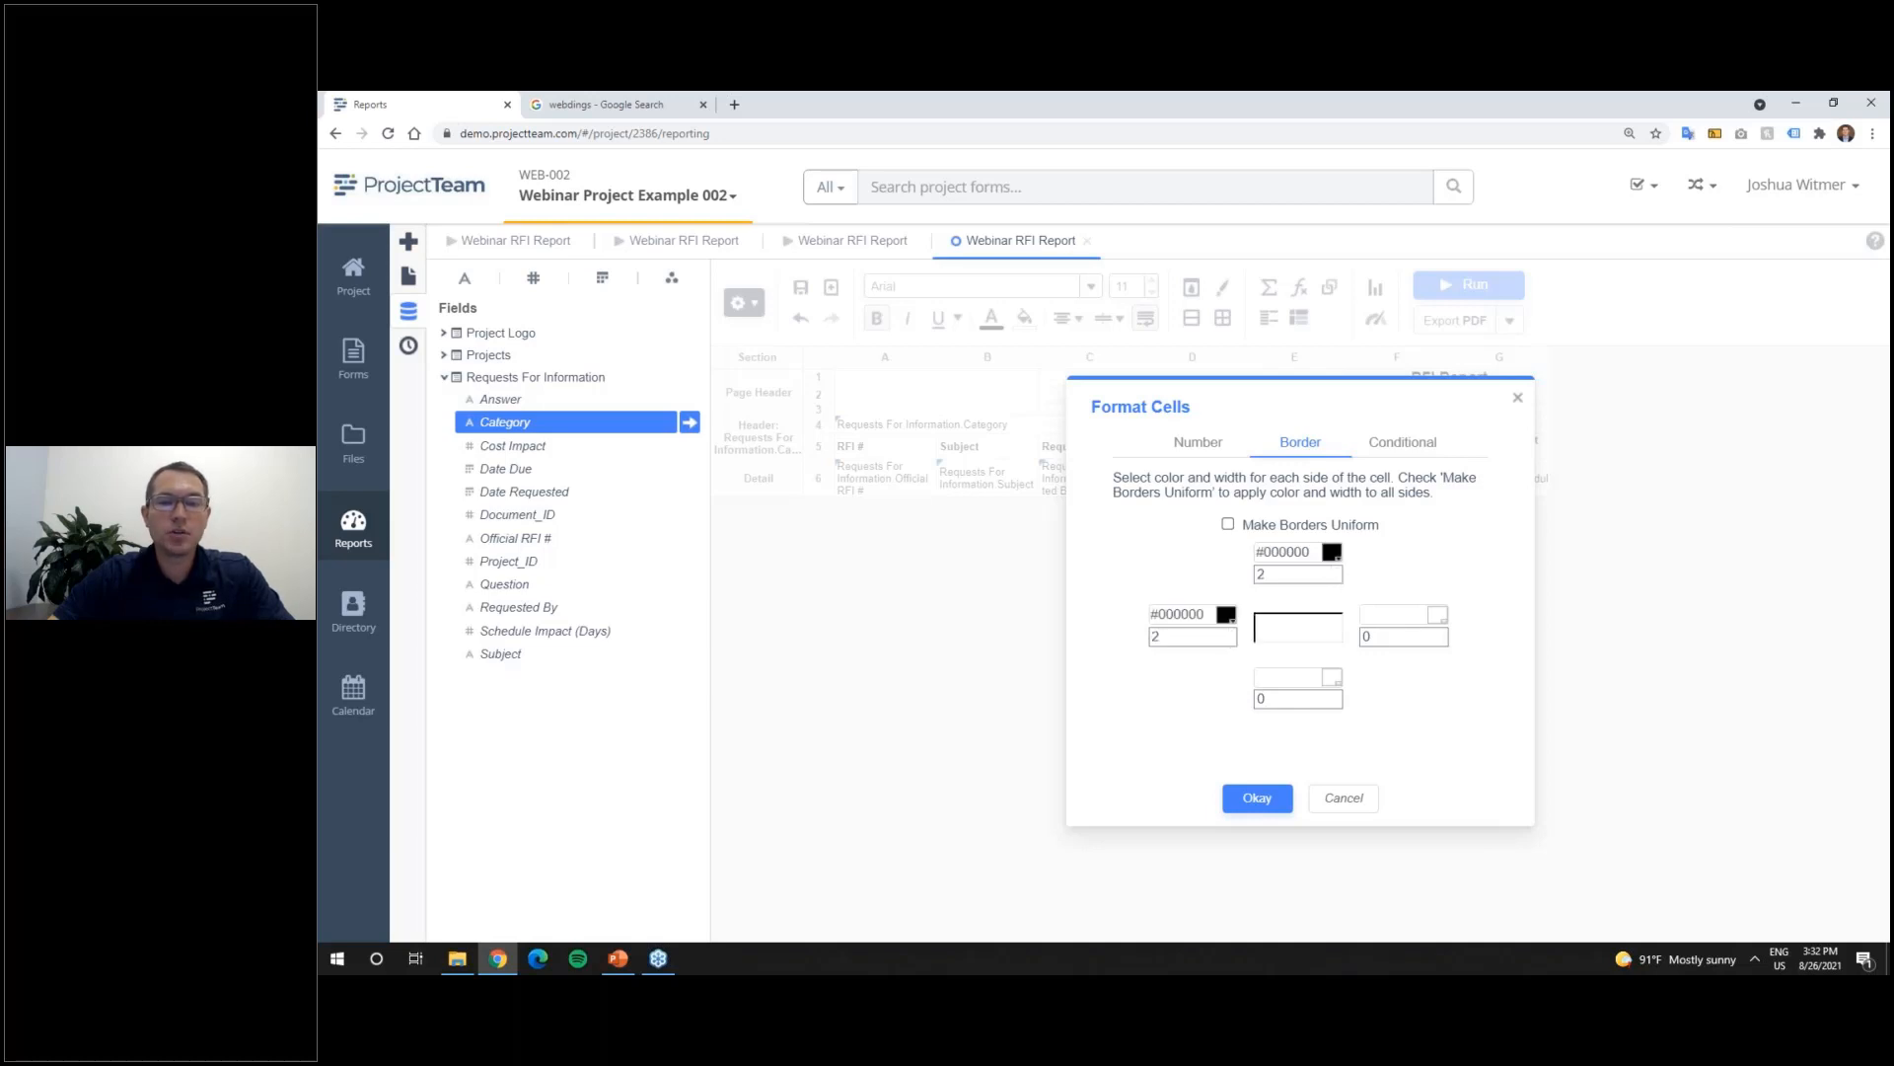
{"action": "left_click", "coordinate": [1338, 696]}
{"action": "left_click", "coordinate": [1338, 696]}
{"action": "left_click", "coordinate": [1337, 695]}
{"action": "left_click", "coordinate": [1338, 696]}
{"action": "left_click", "coordinate": [1442, 634]}
{"action": "left_click", "coordinate": [1443, 634]}
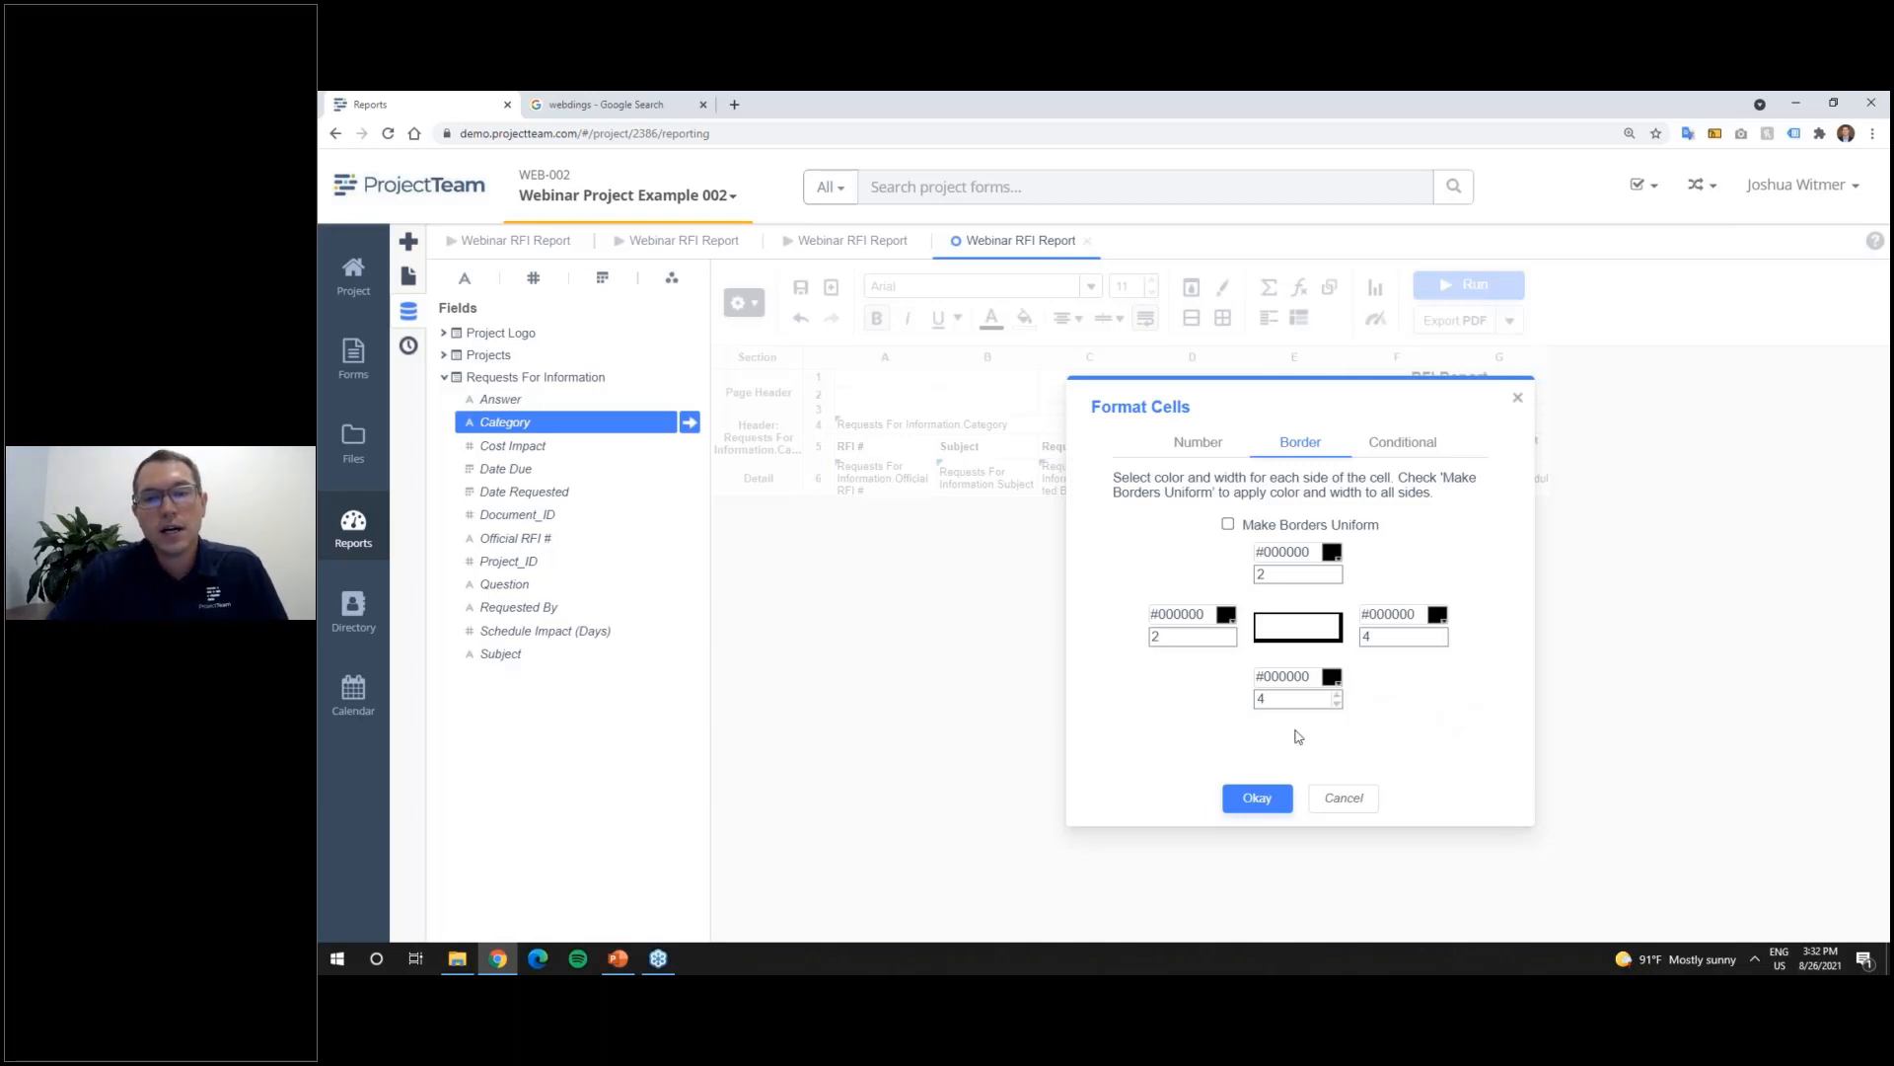
{"action": "left_click", "coordinate": [1258, 798]}
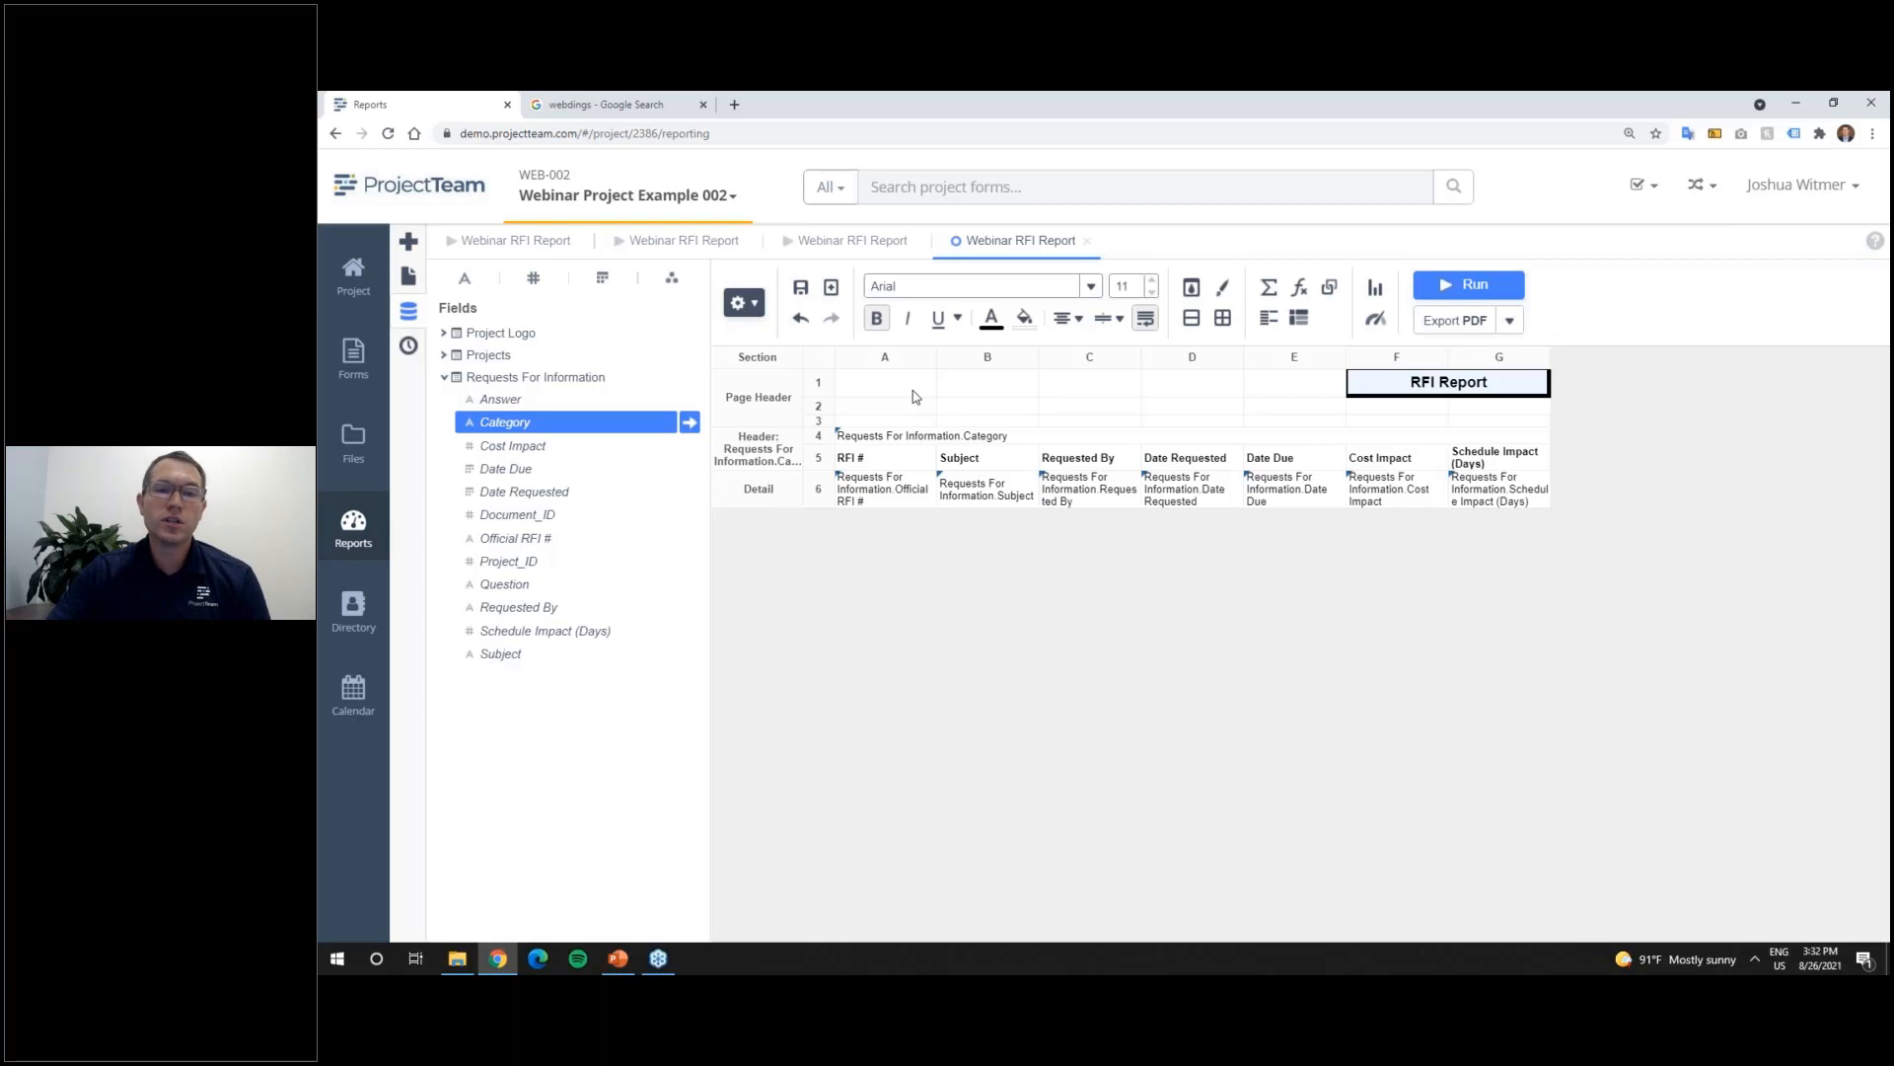
Step: Merge cells A and B in page header row 1 and place the Project Logo's Logo field in the merged cell
{"action": "left_click_drag", "start_coordinate": [915, 396], "coordinate": [957, 396]}
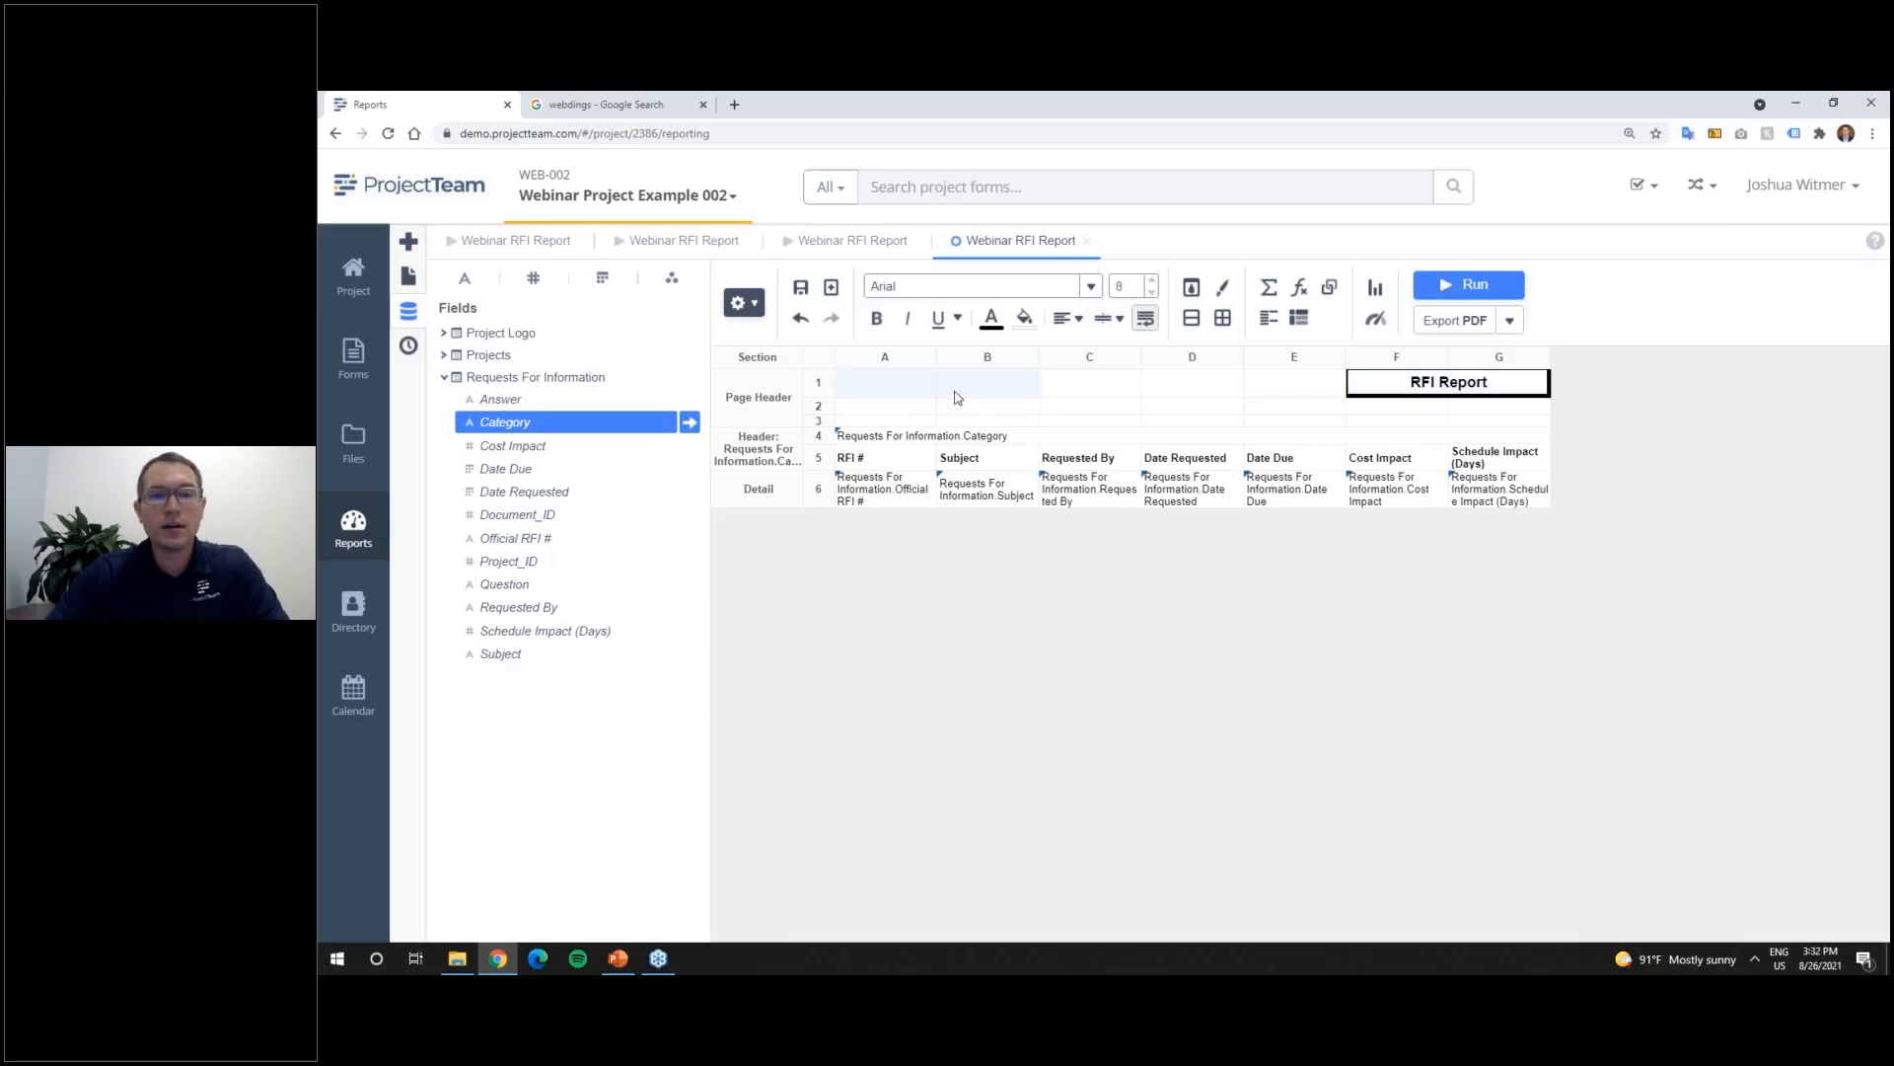
{"action": "left_click", "coordinate": [1191, 319]}
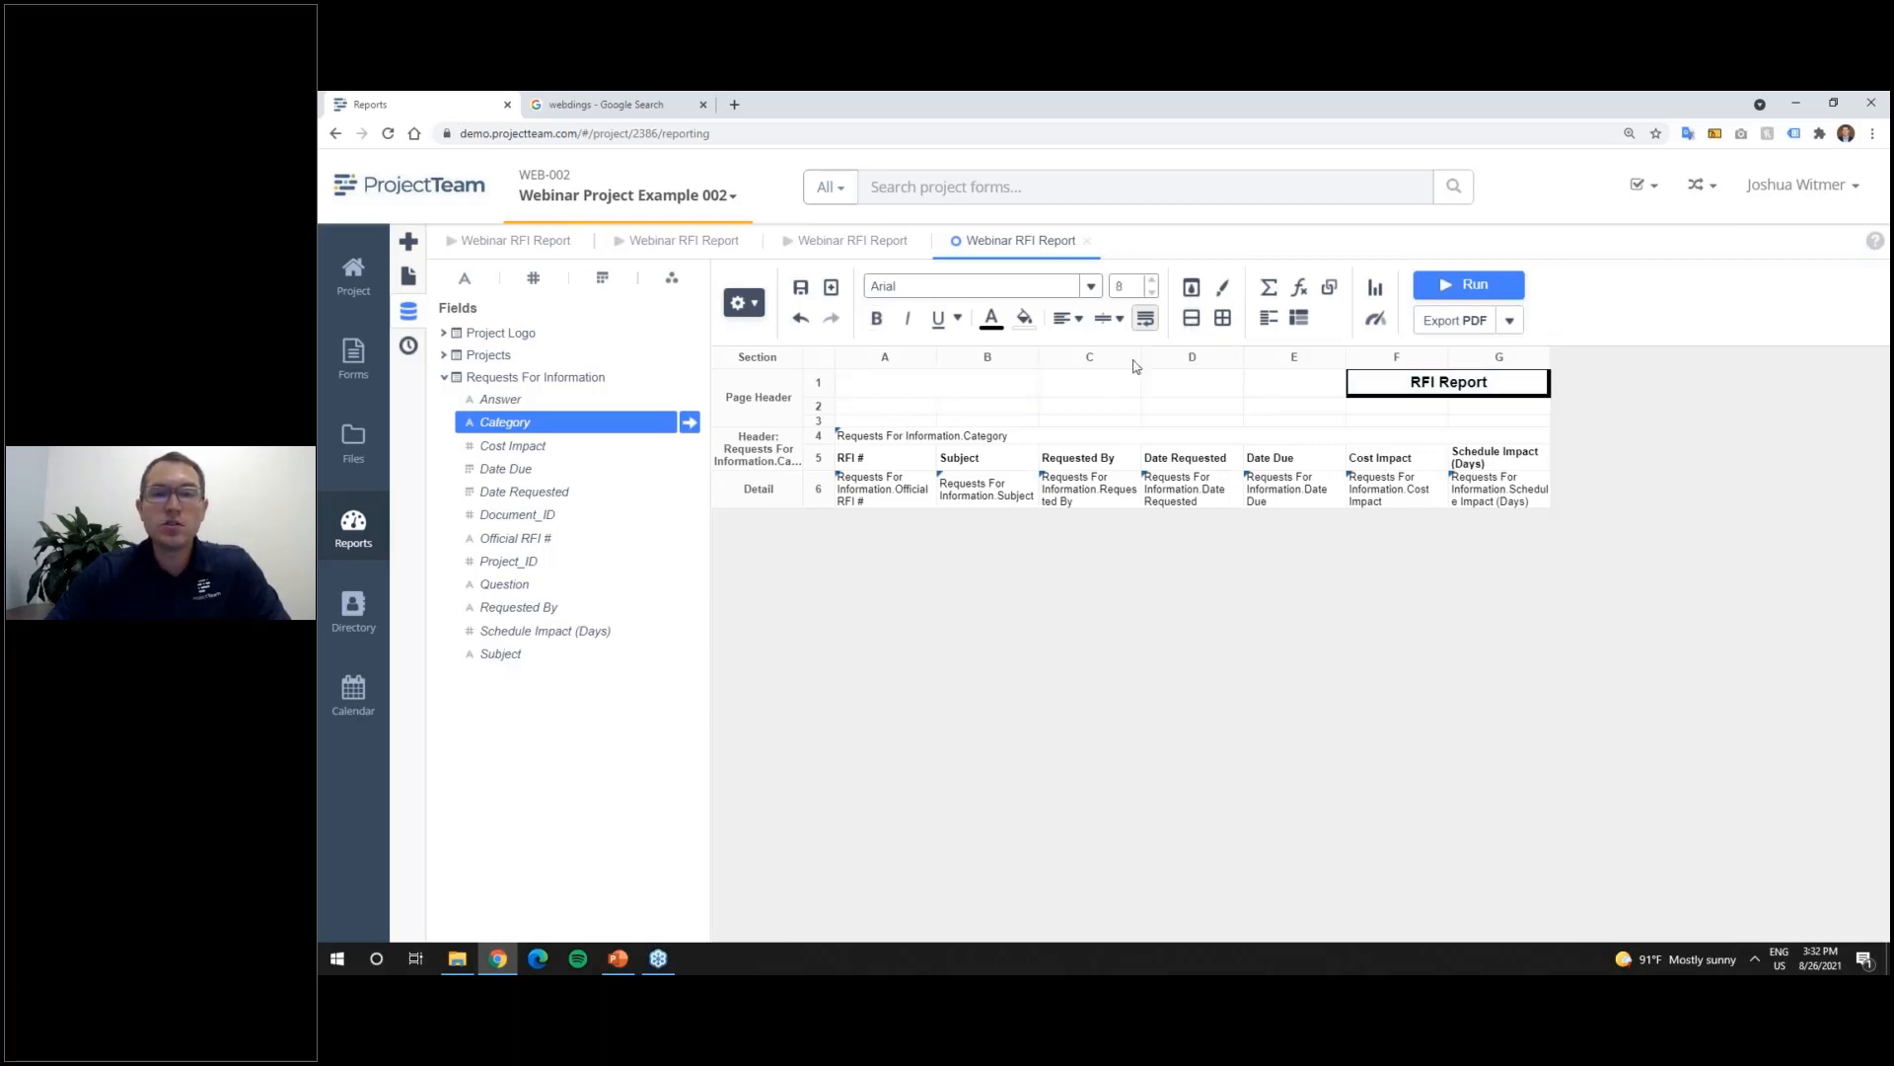
{"action": "left_click", "coordinate": [1003, 387]}
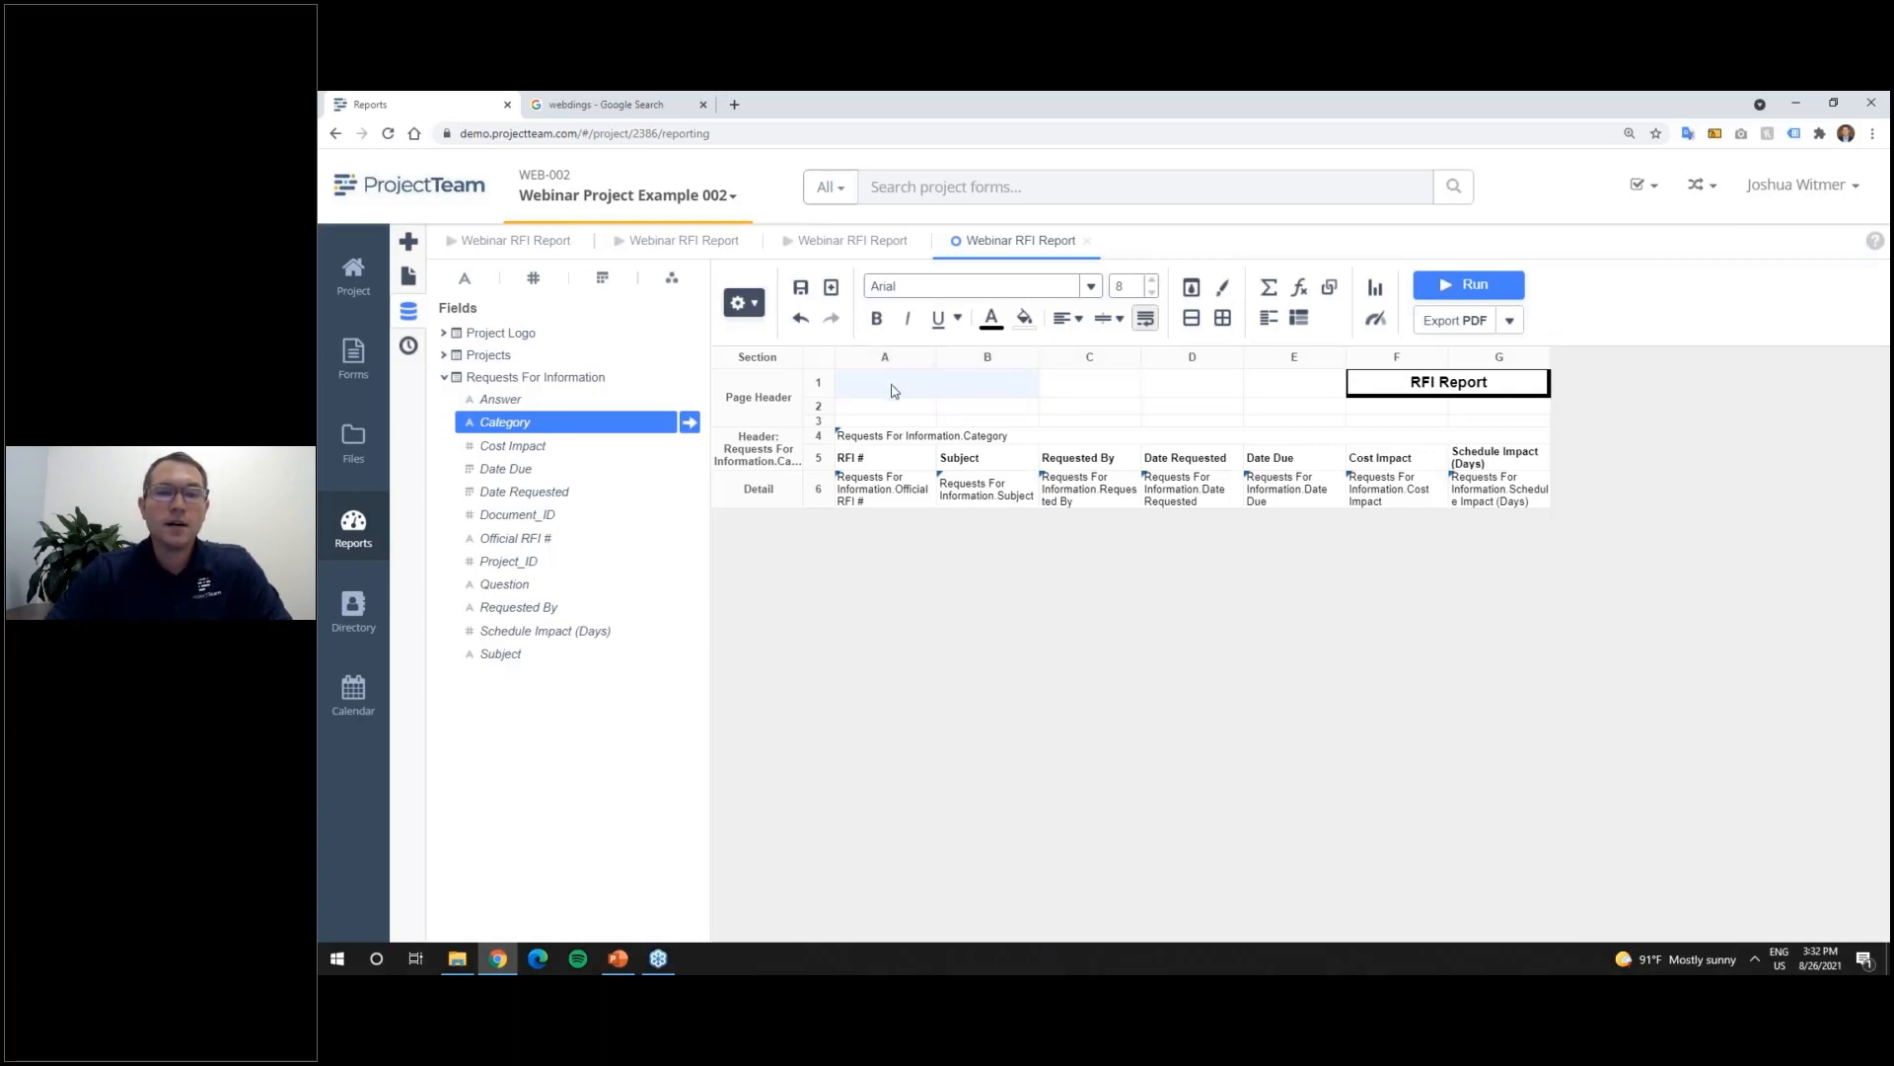
{"action": "left_click", "coordinate": [444, 336]}
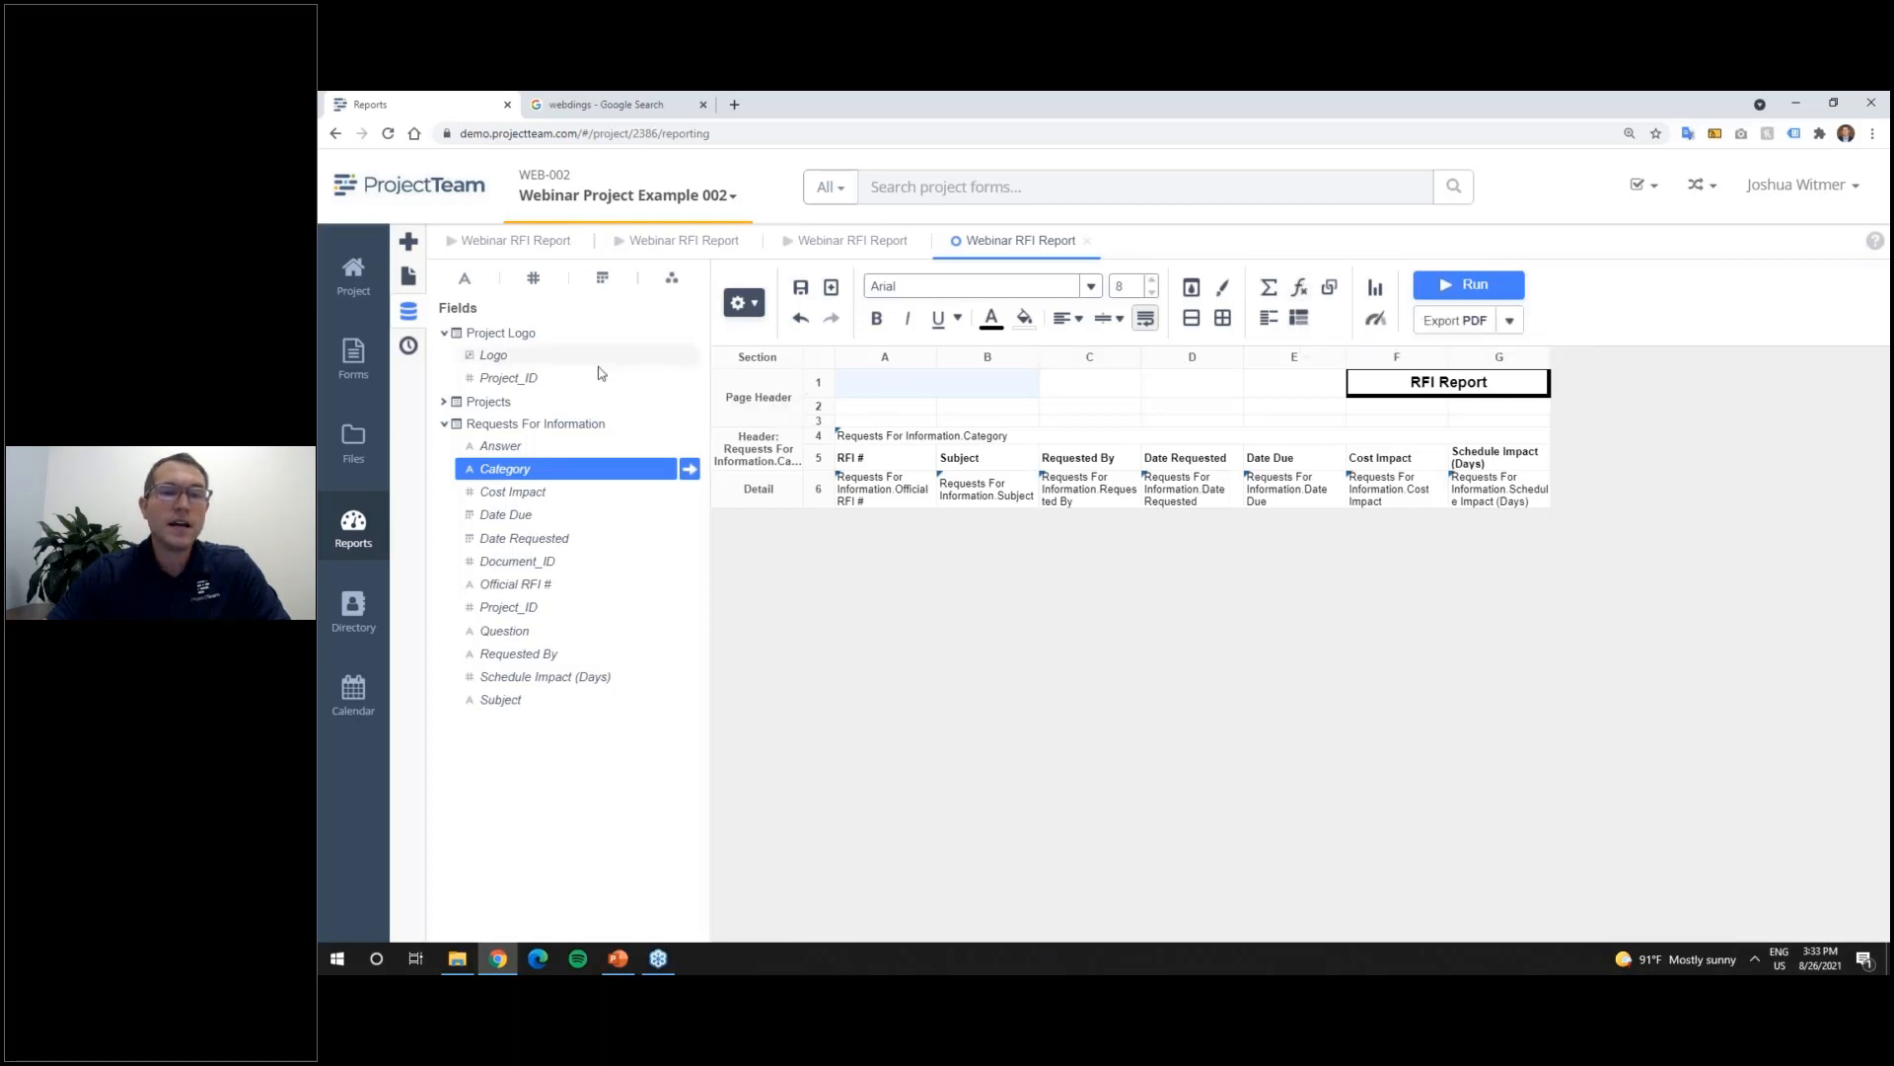
{"action": "left_click_drag", "start_coordinate": [531, 358], "coordinate": [895, 395]}
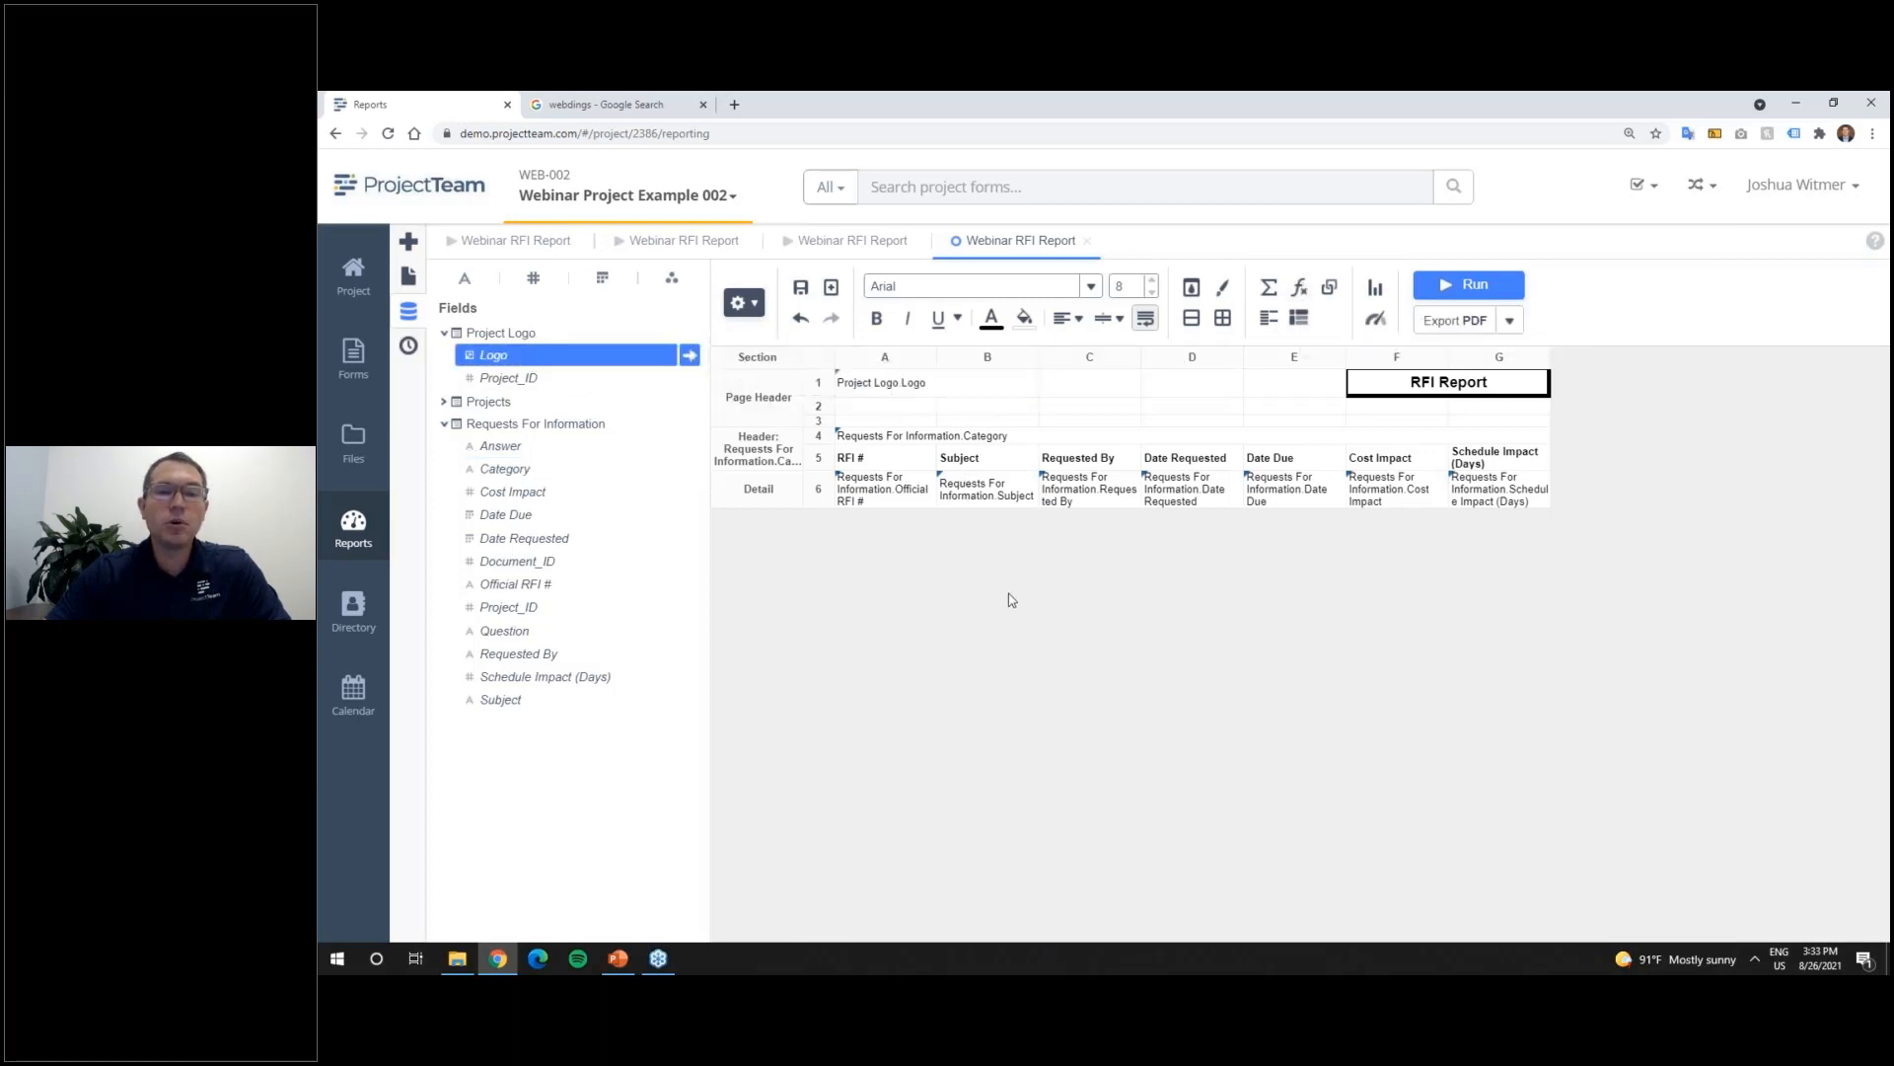
Step: Clear the logo cell's existing expression in the Formula Editor and search the functions for "ima"
{"action": "left_click", "coordinate": [933, 389]}
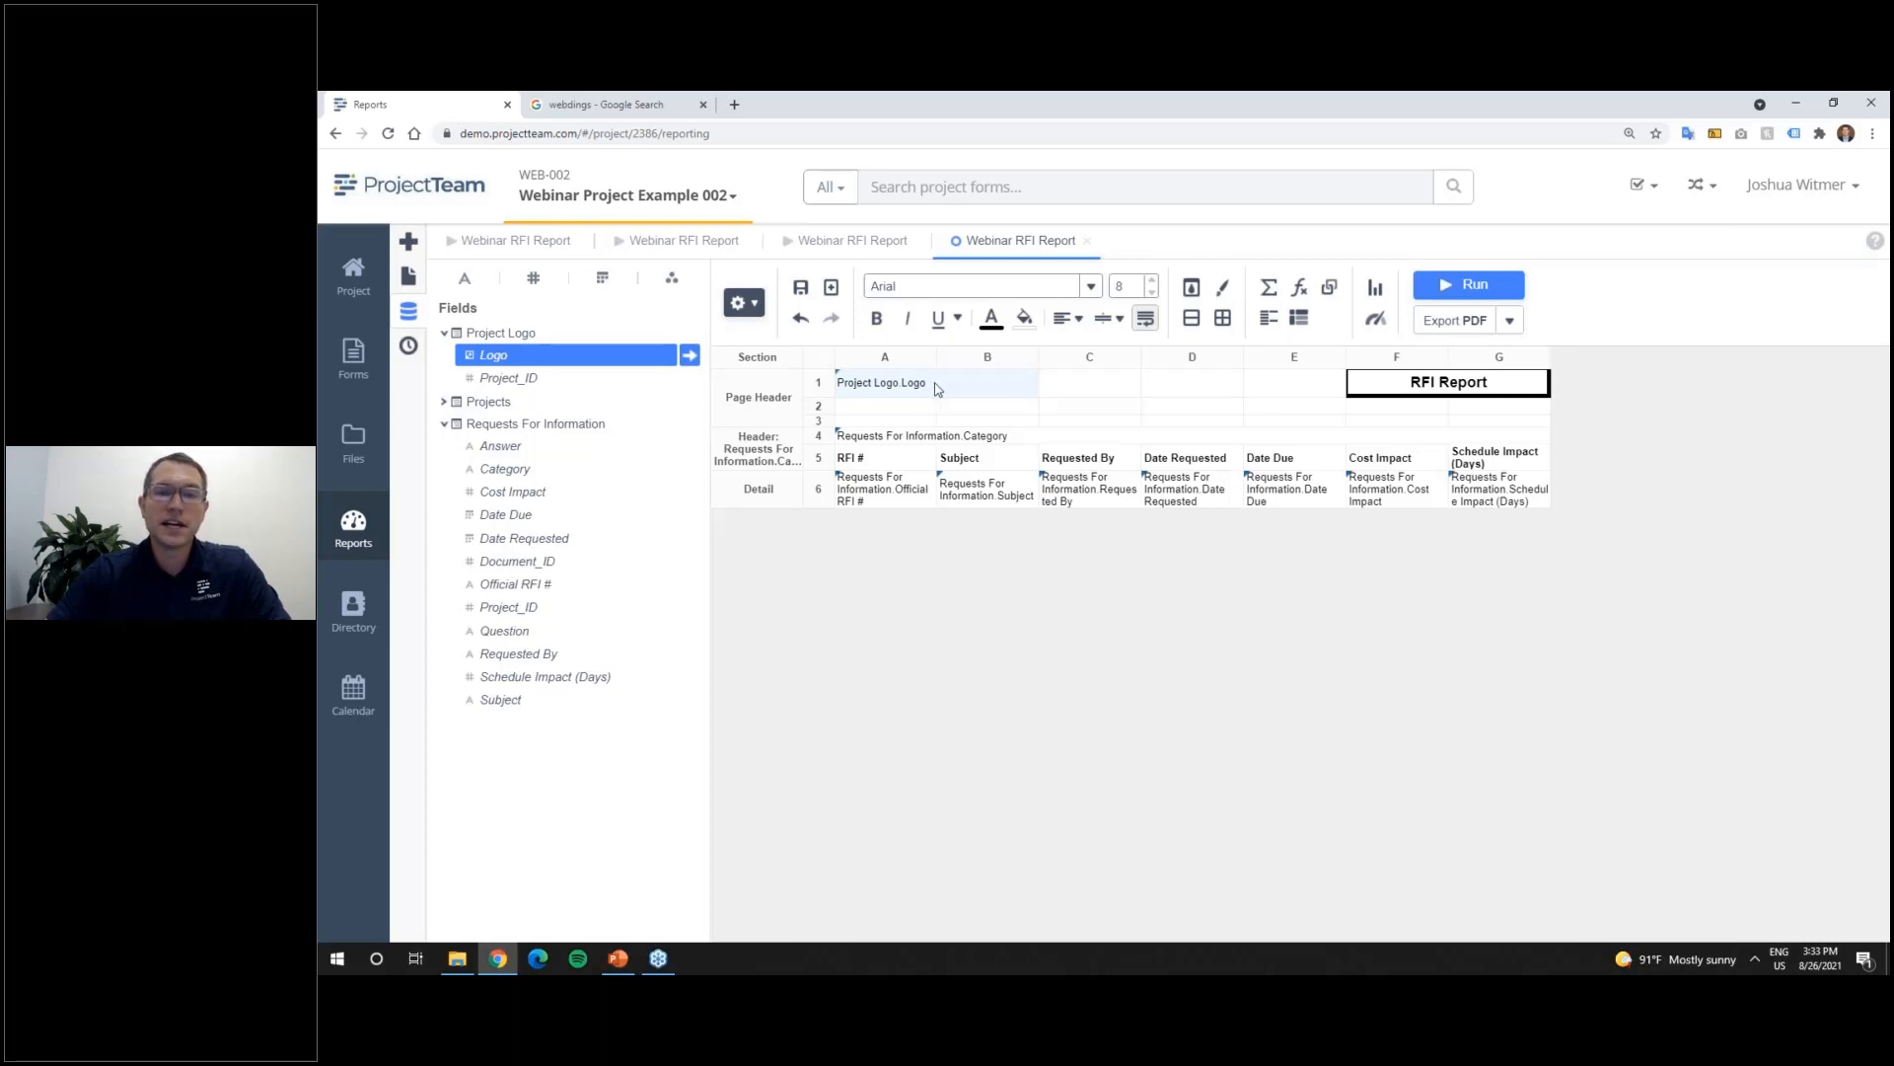
{"action": "left_click", "coordinate": [1302, 292]}
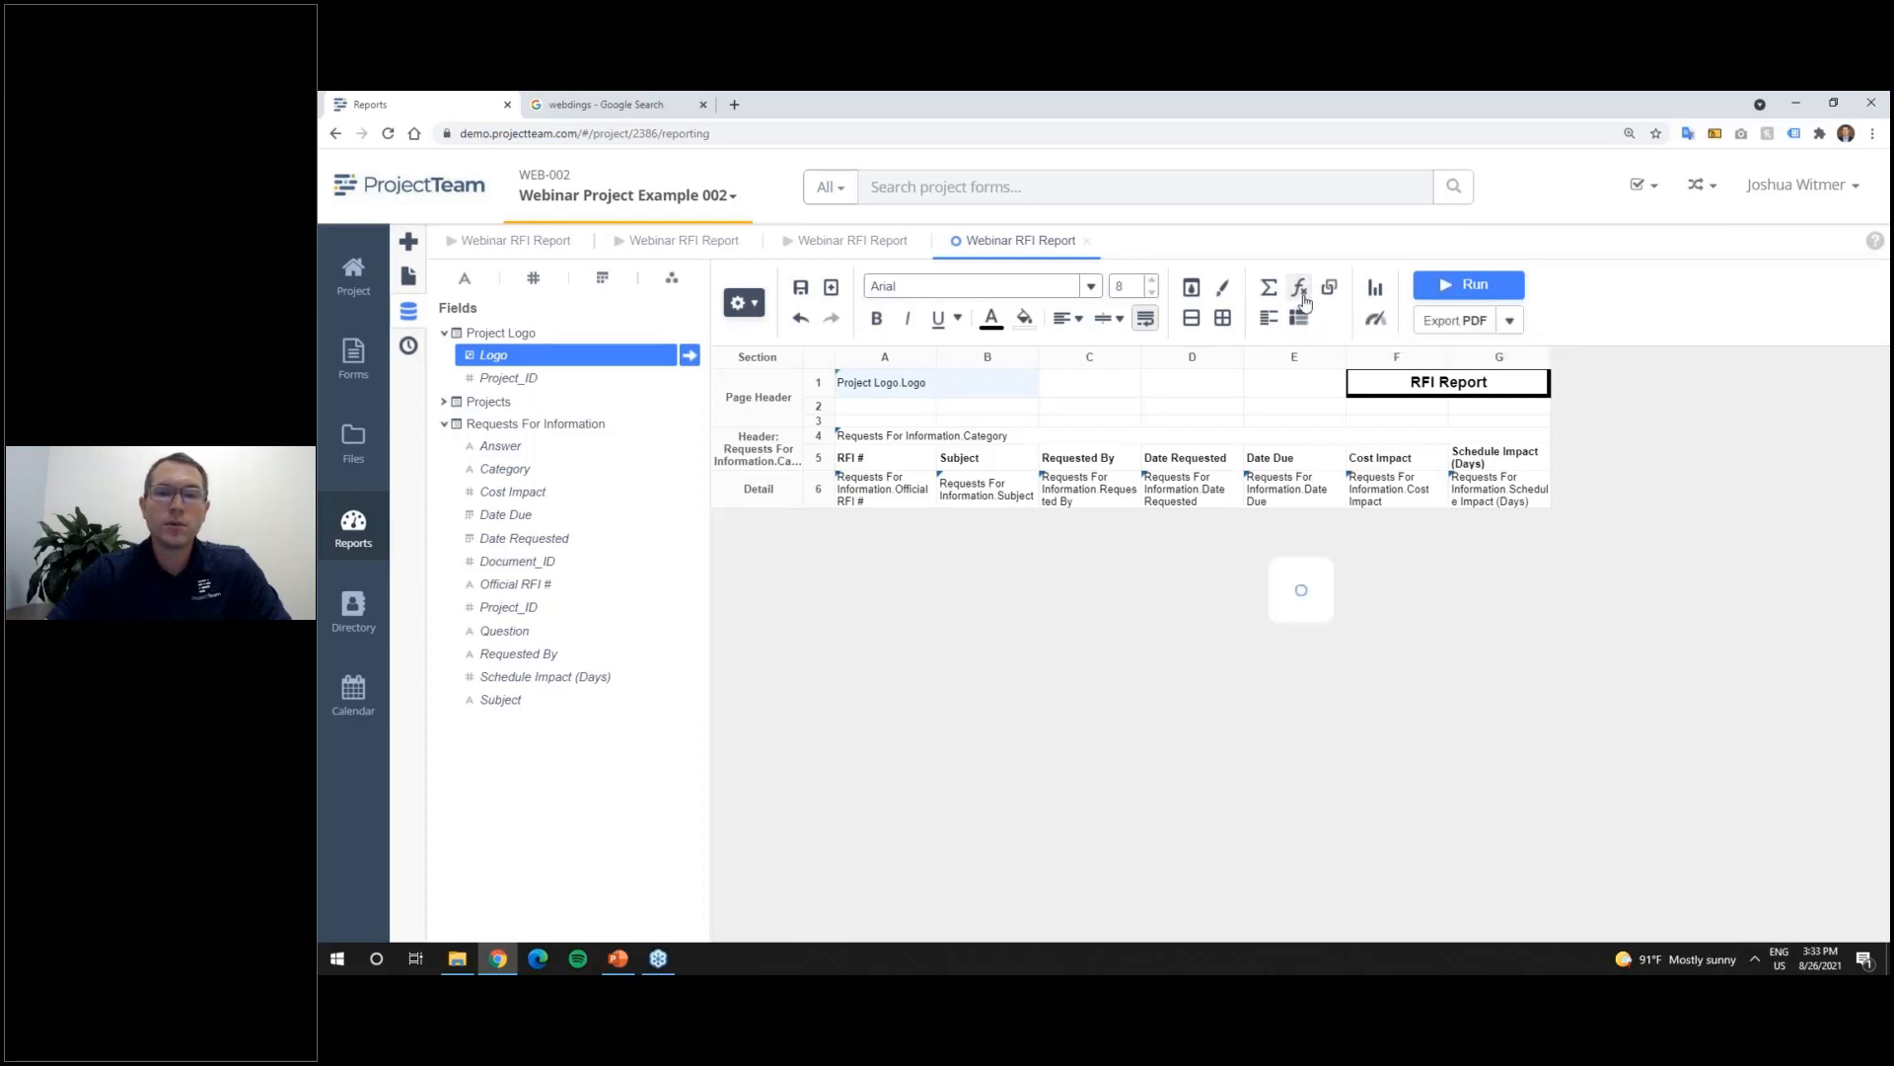
{"action": "left_click_drag", "start_coordinate": [1085, 629], "coordinate": [858, 623]}
{"action": "key", "text": "BackSpace"}
{"action": "left_click", "coordinate": [1226, 363]}
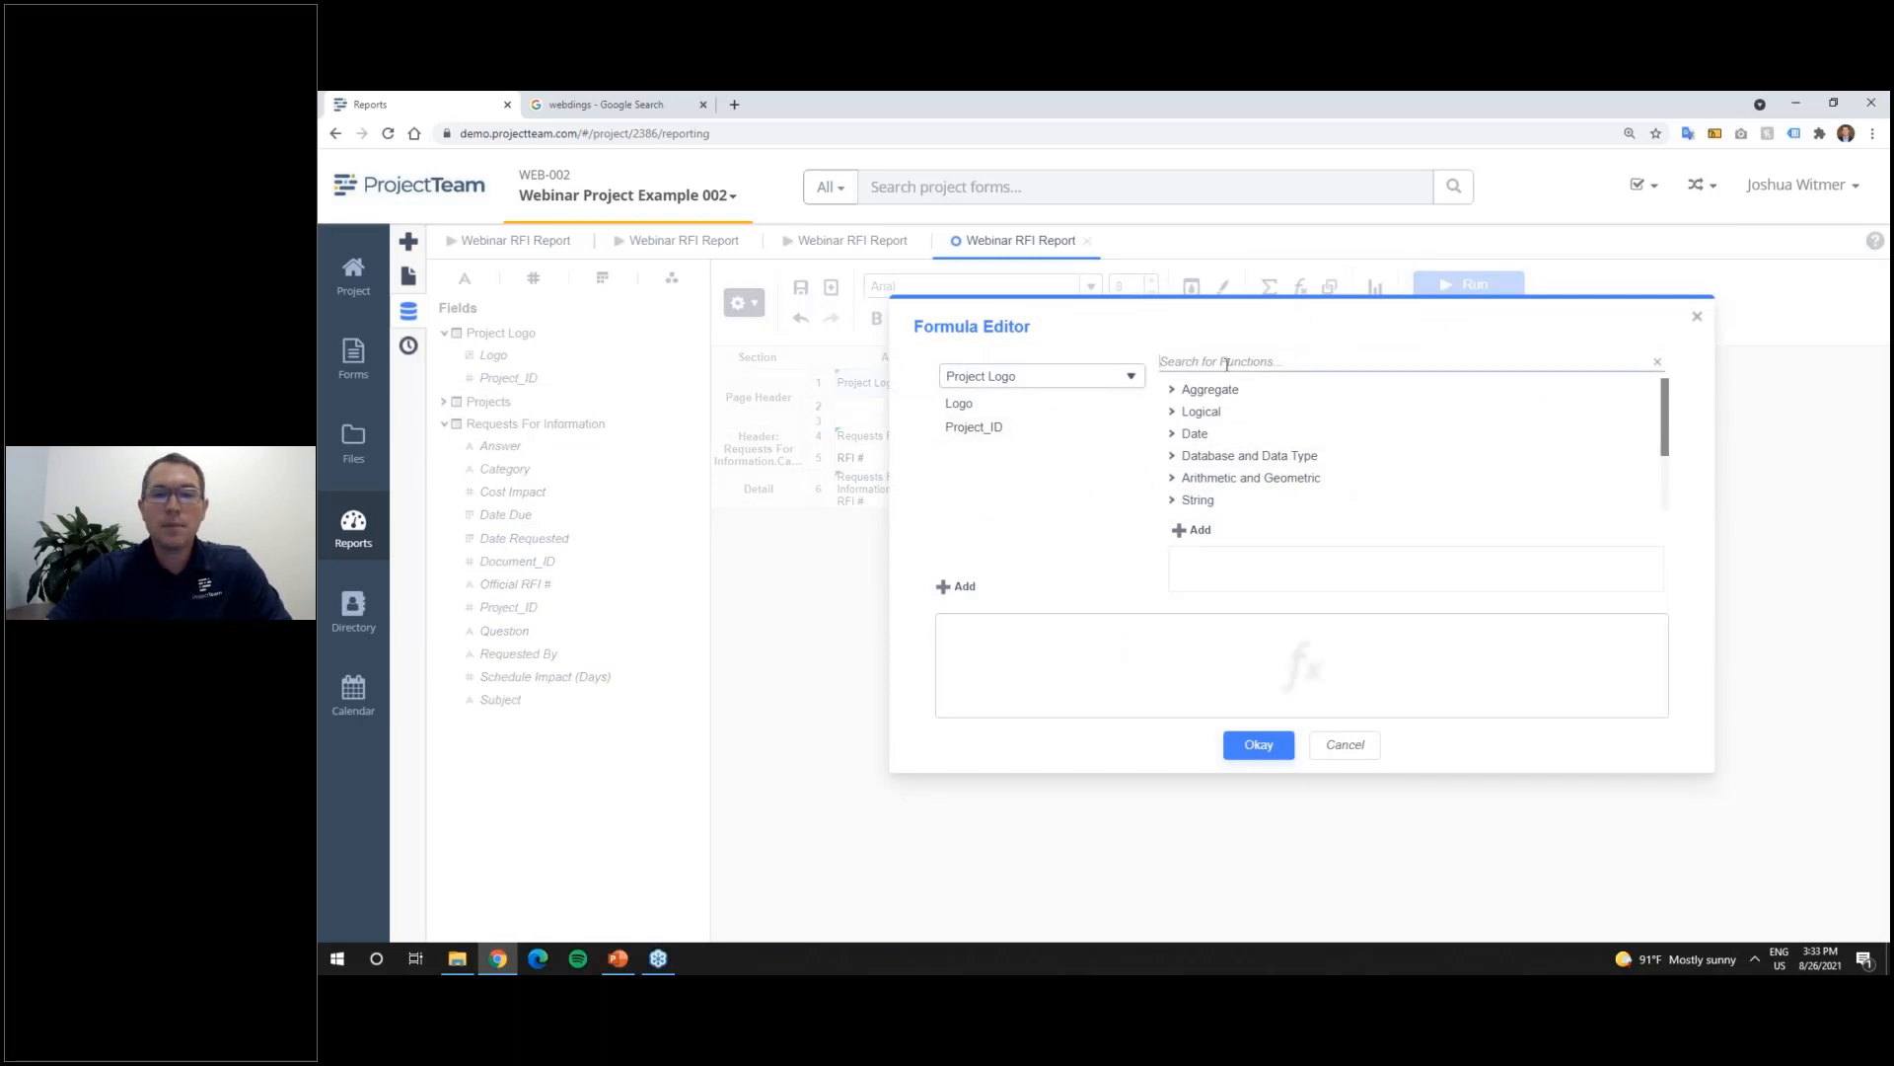
{"action": "type", "text": "ima"}
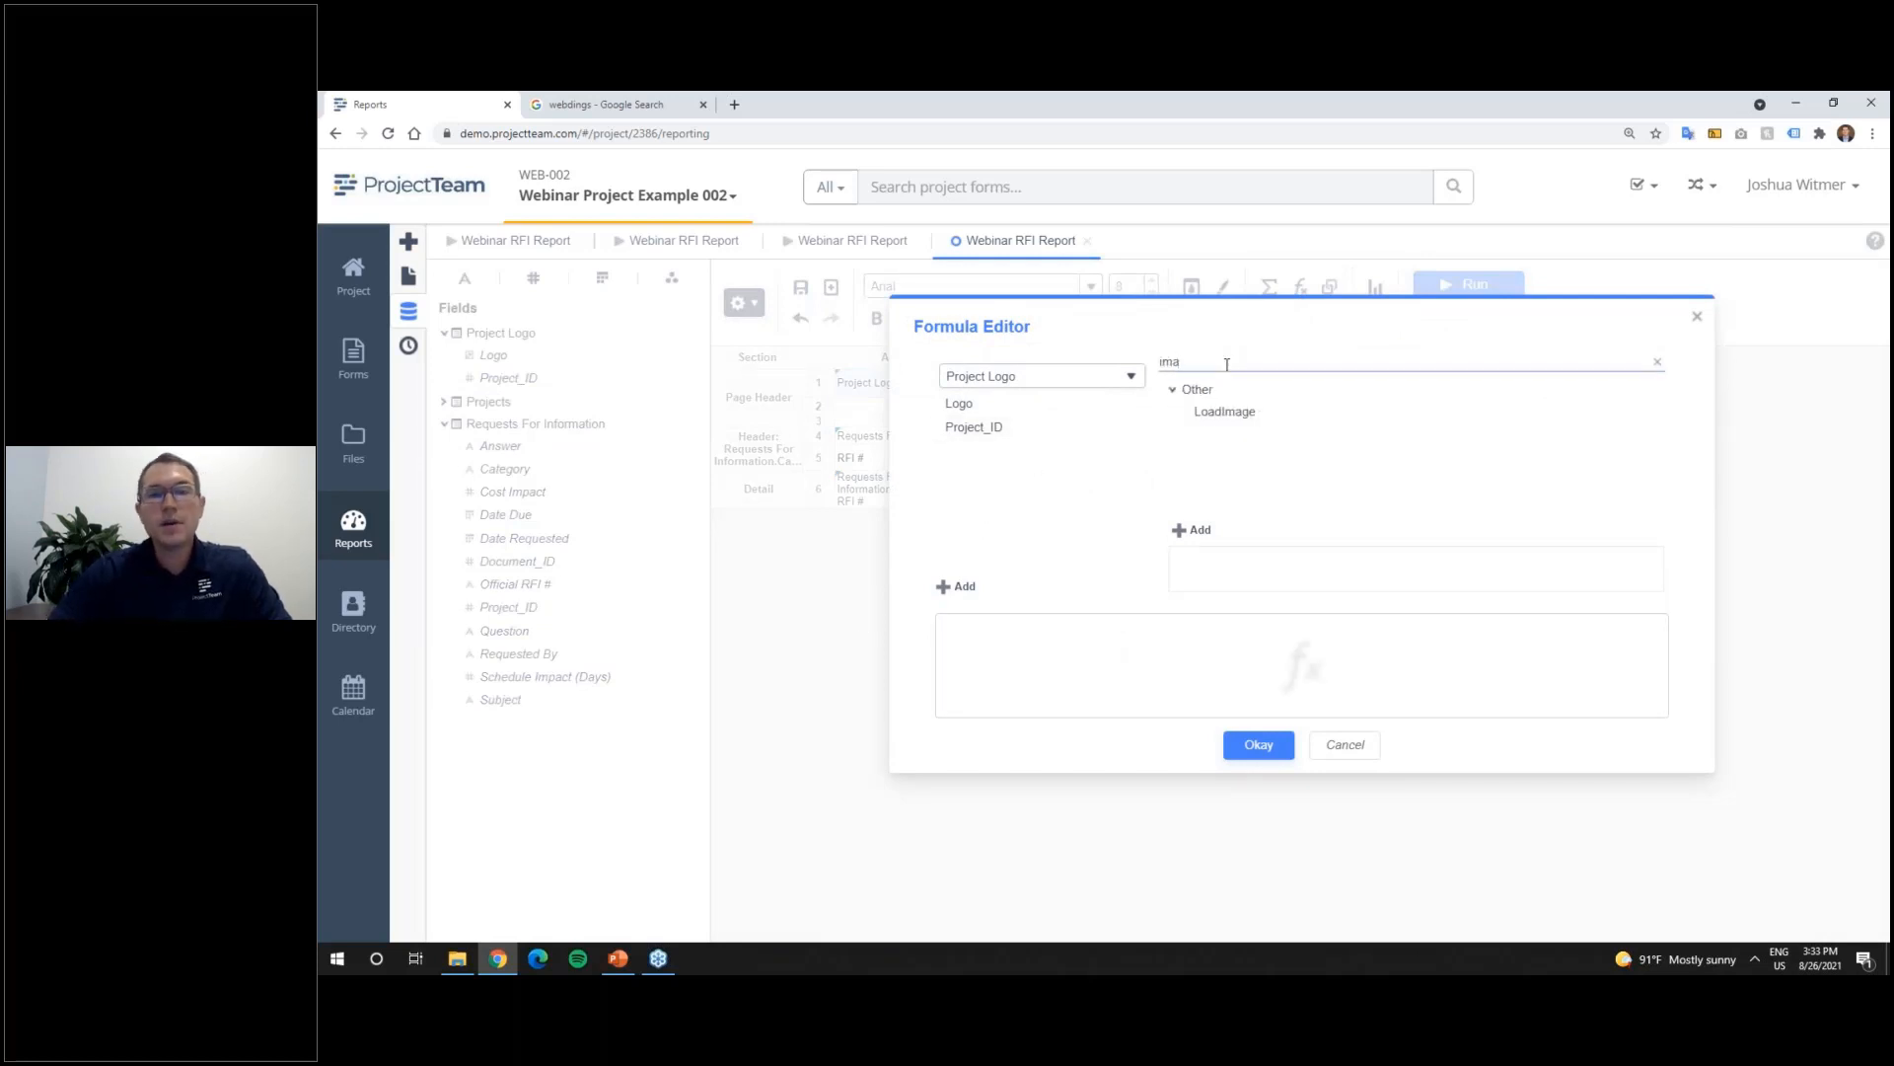
Step: Clear the function search and browse the function categories, including the String functions
{"action": "left_click_drag", "start_coordinate": [1209, 353], "coordinate": [1123, 351]}
{"action": "key", "text": "BackSpace"}
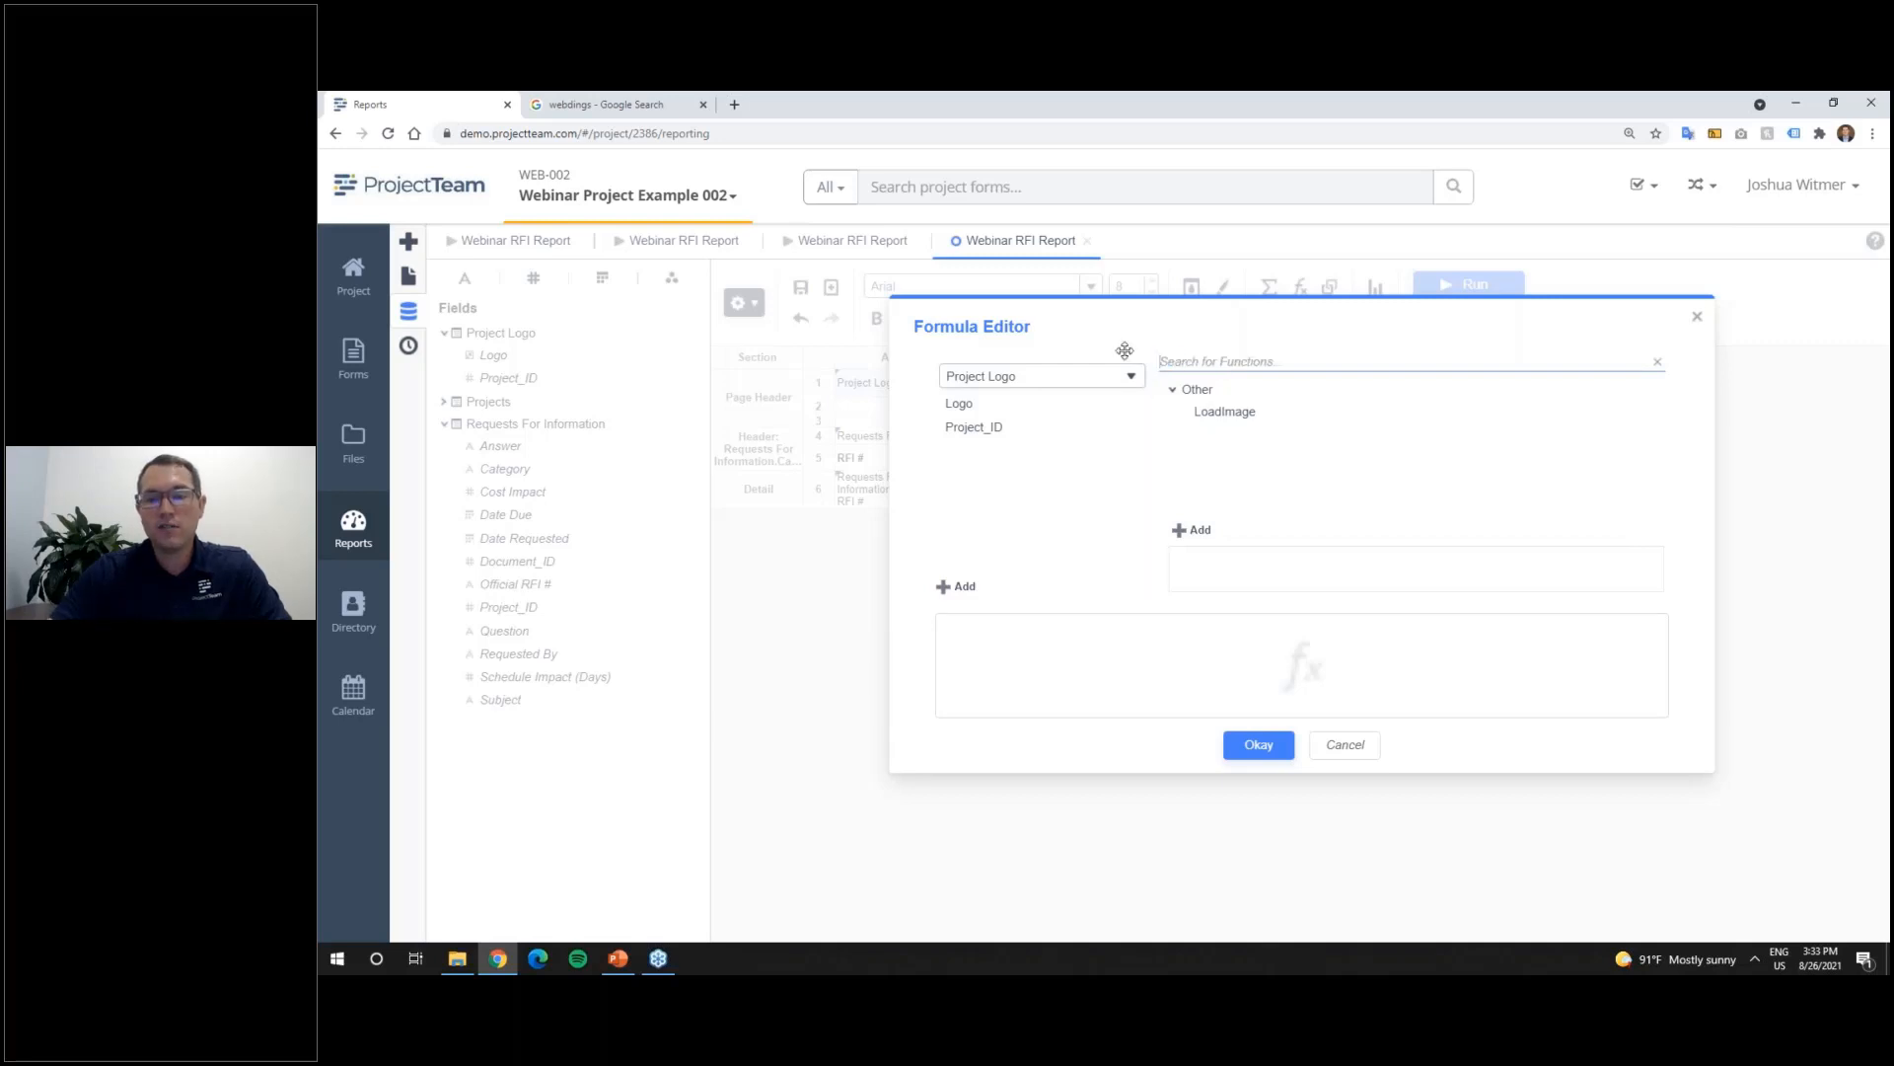
{"action": "scroll", "coordinate": [1213, 429], "scroll_direction": "down", "scroll_amount": 2}
{"action": "left_click", "coordinate": [1180, 412]}
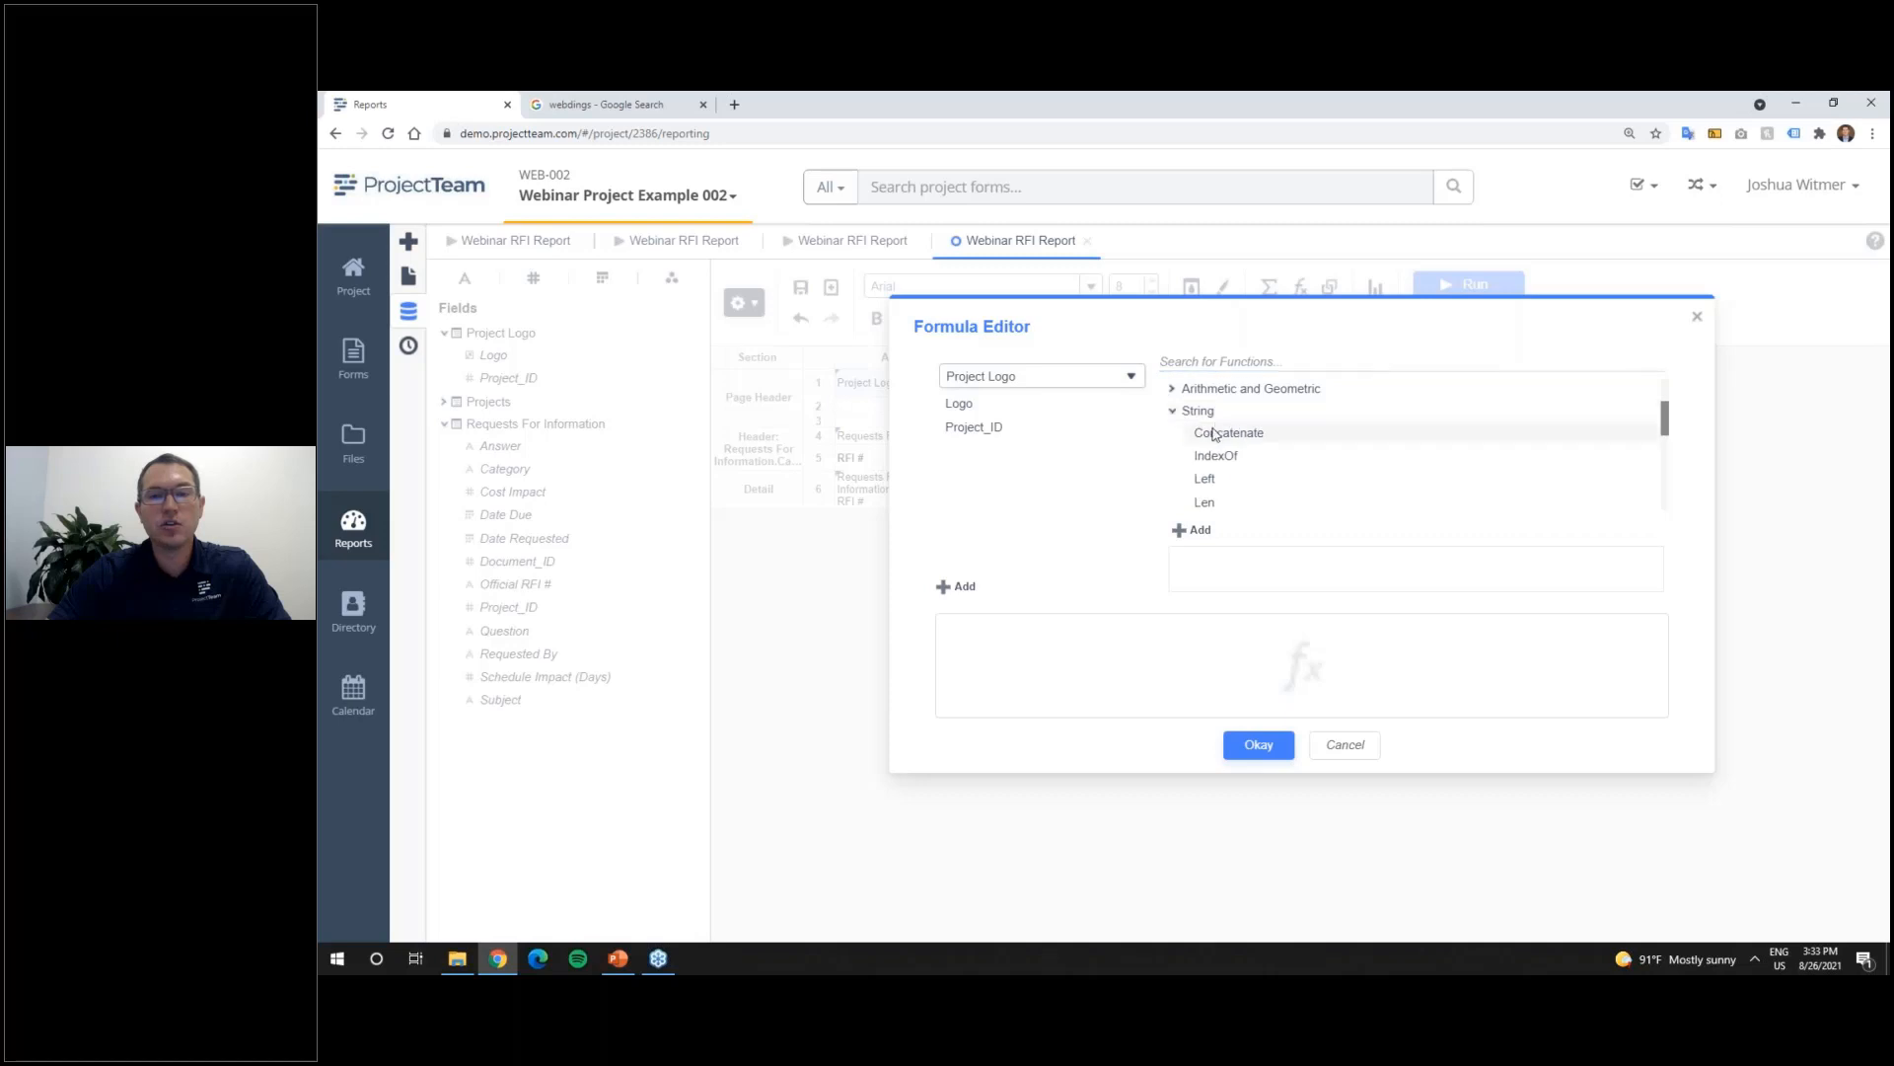
{"action": "left_click", "coordinate": [1173, 411]}
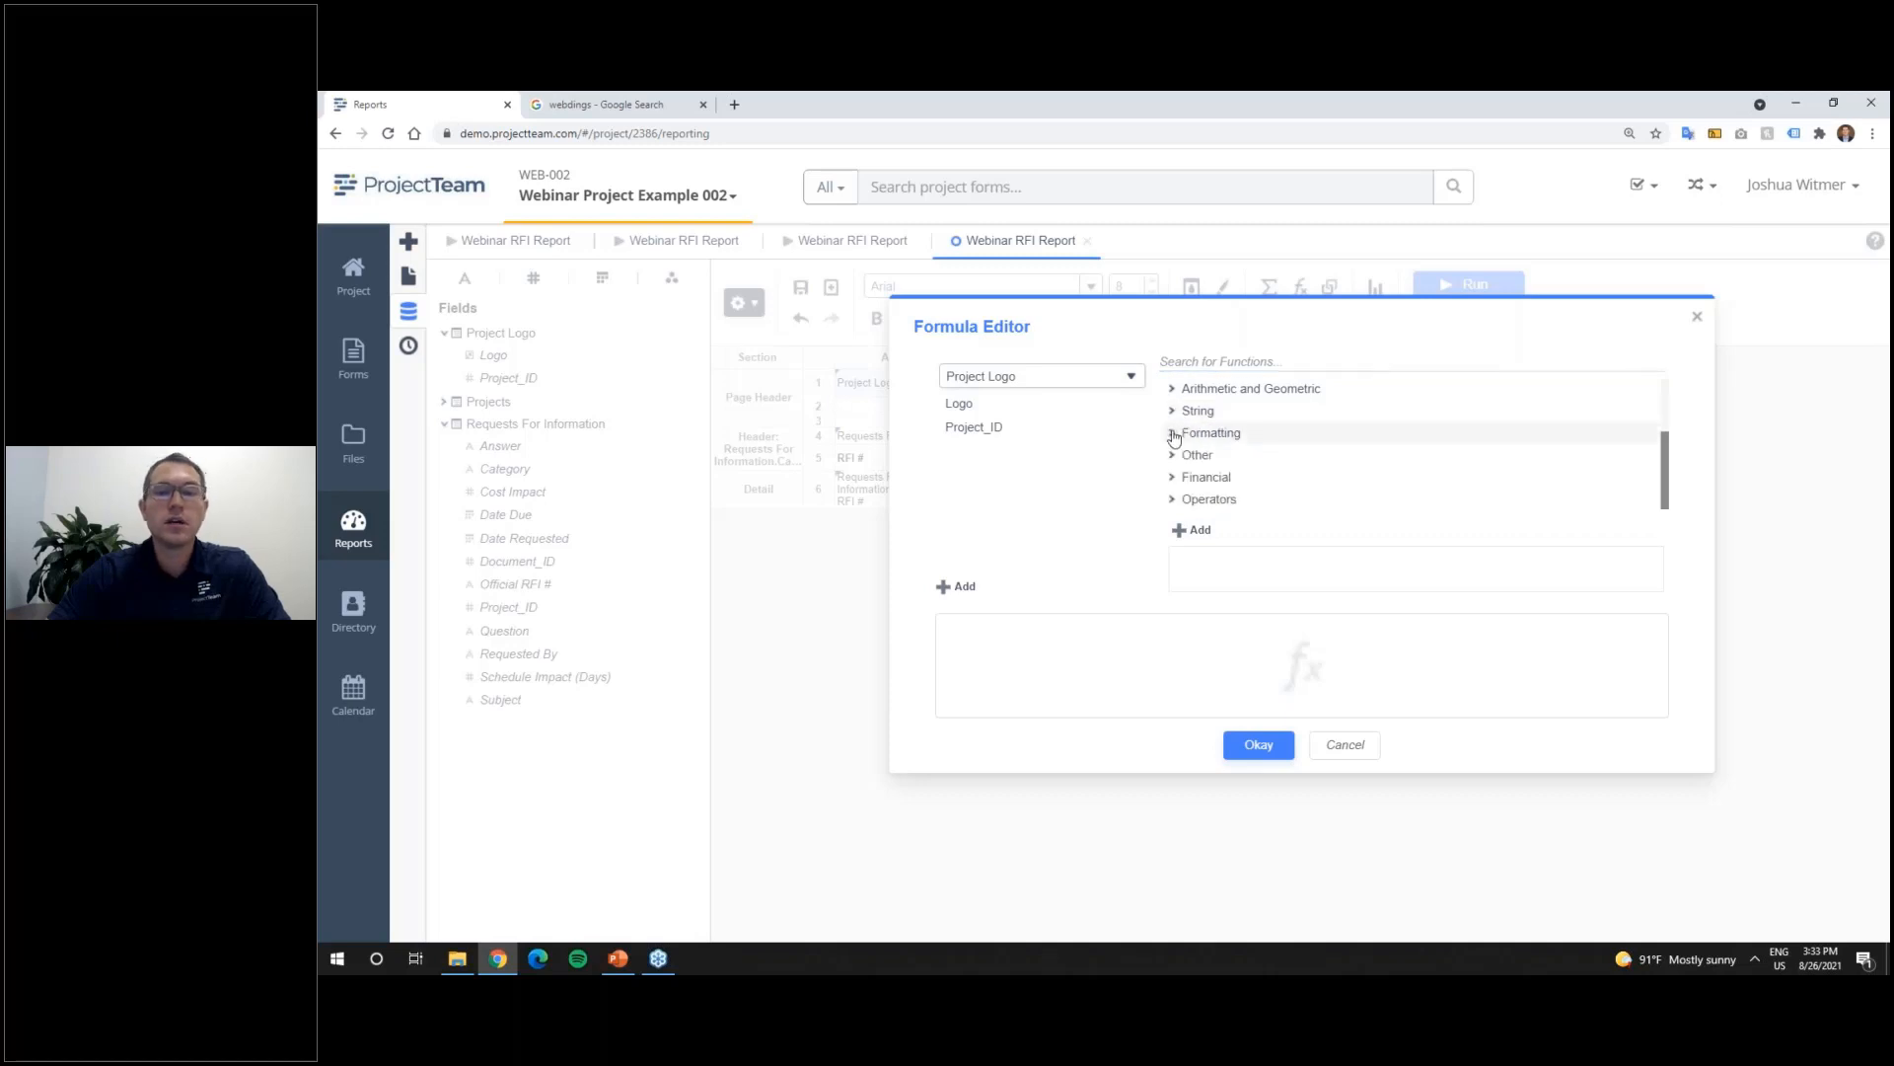
{"action": "scroll", "coordinate": [1194, 480], "scroll_direction": "up", "scroll_amount": 3}
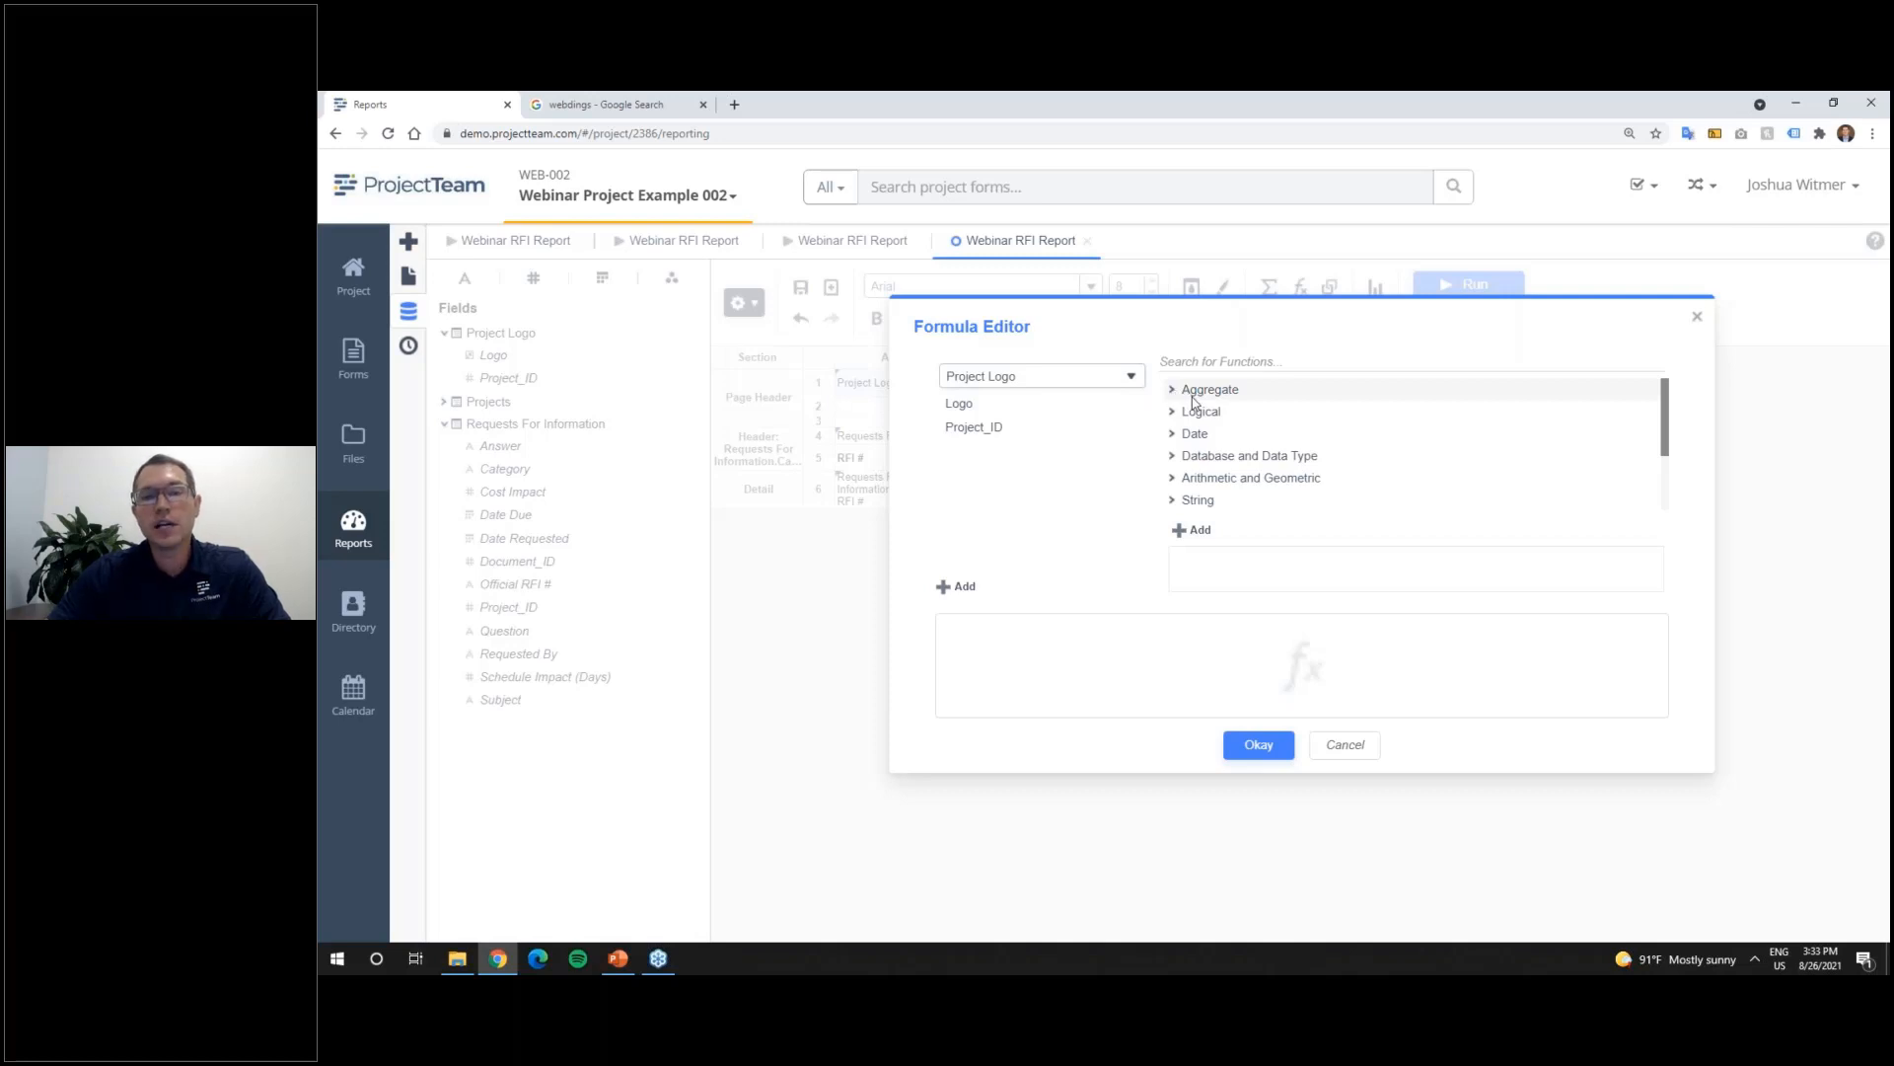
Step: Set the logo cell's formula to LoadImage({Project Logo.Logo}), preview the report and return to its designer
{"action": "left_click", "coordinate": [1192, 361]}
{"action": "type", "text": "ima"}
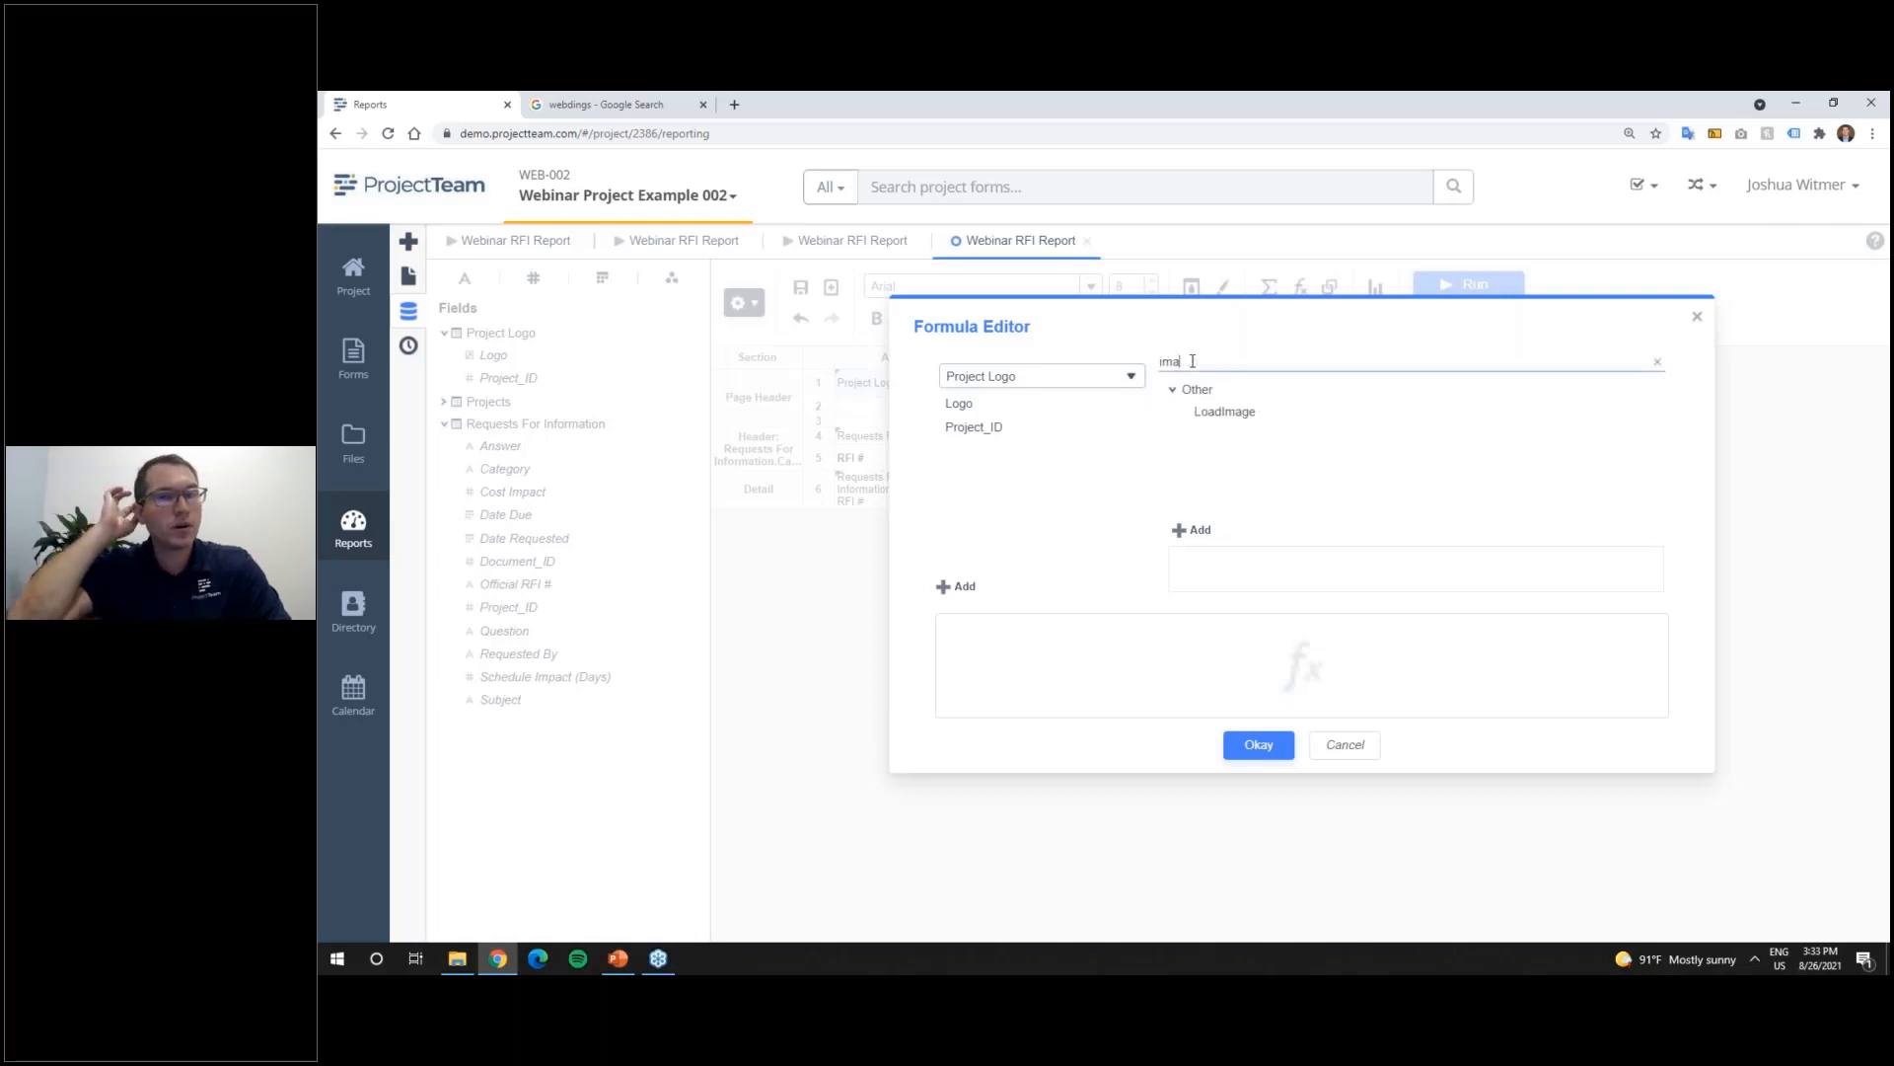
{"action": "double_click", "coordinate": [1221, 413]}
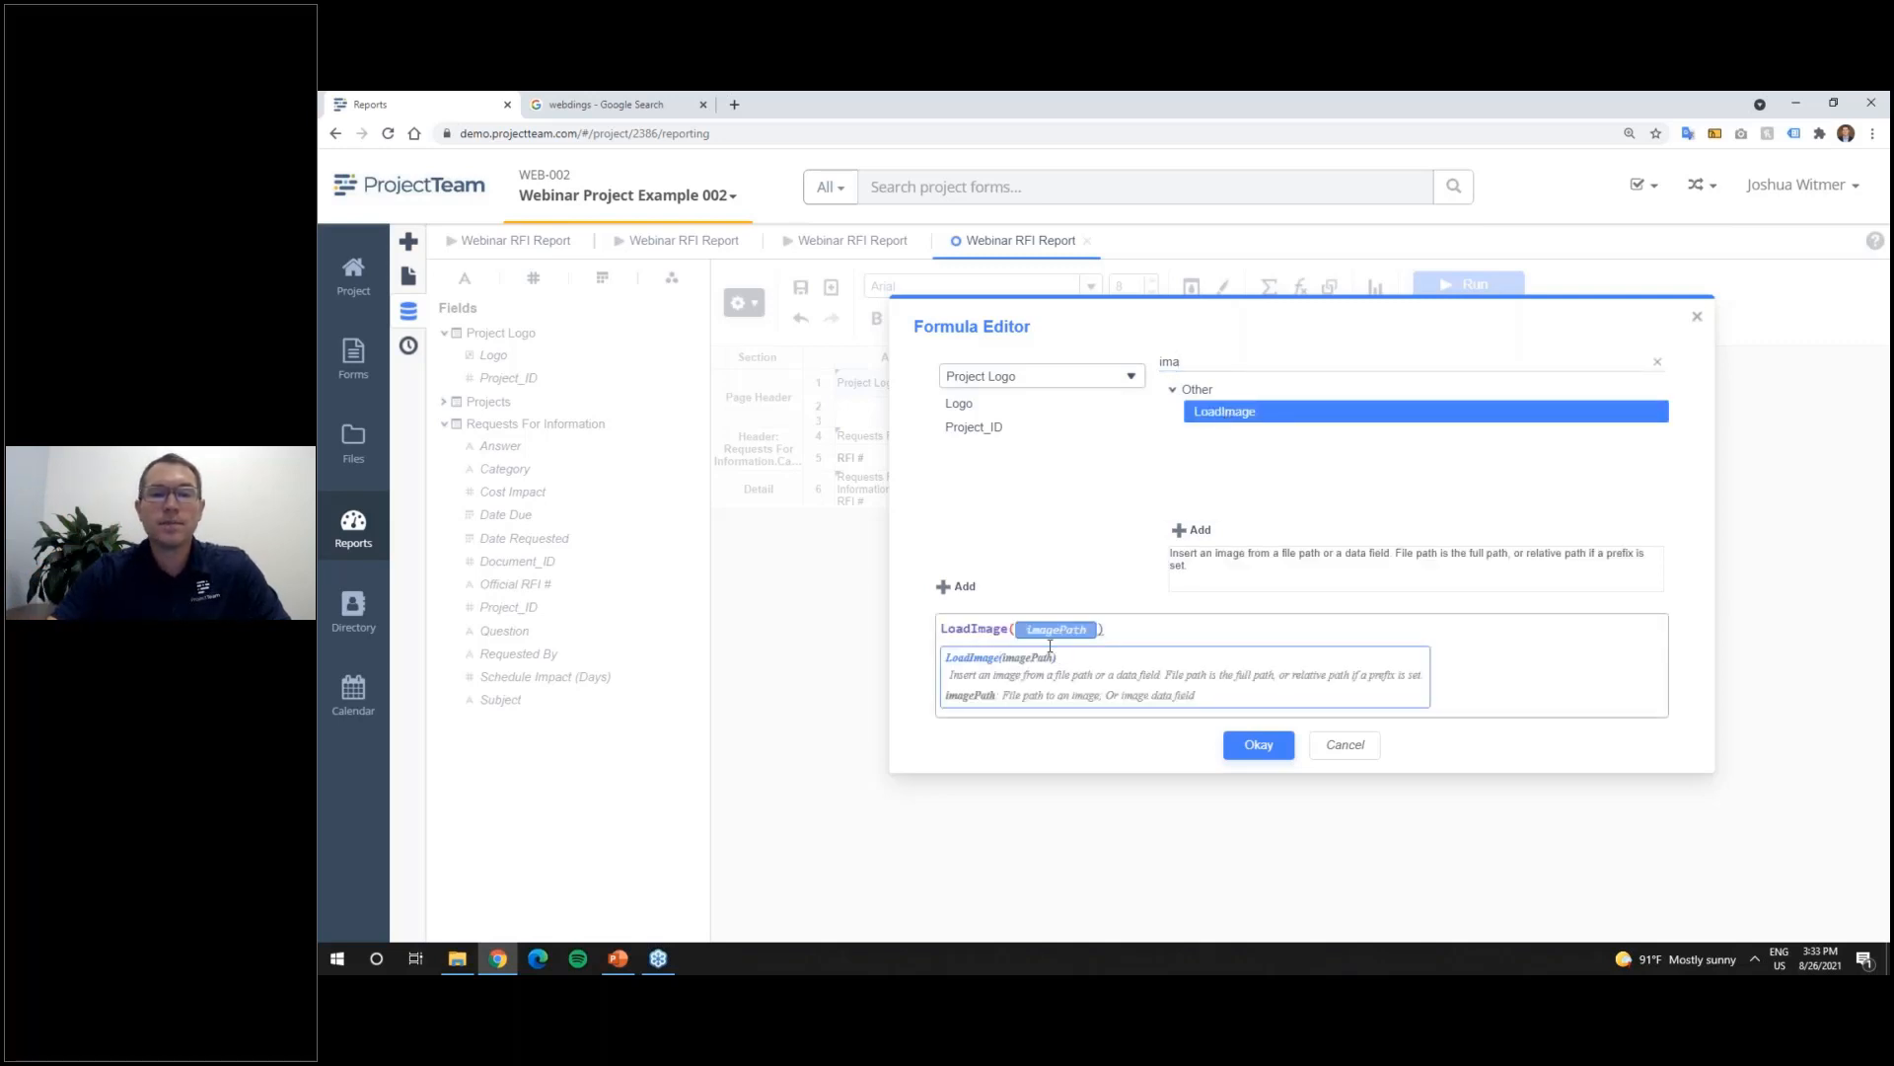
{"action": "double_click", "coordinate": [1011, 412]}
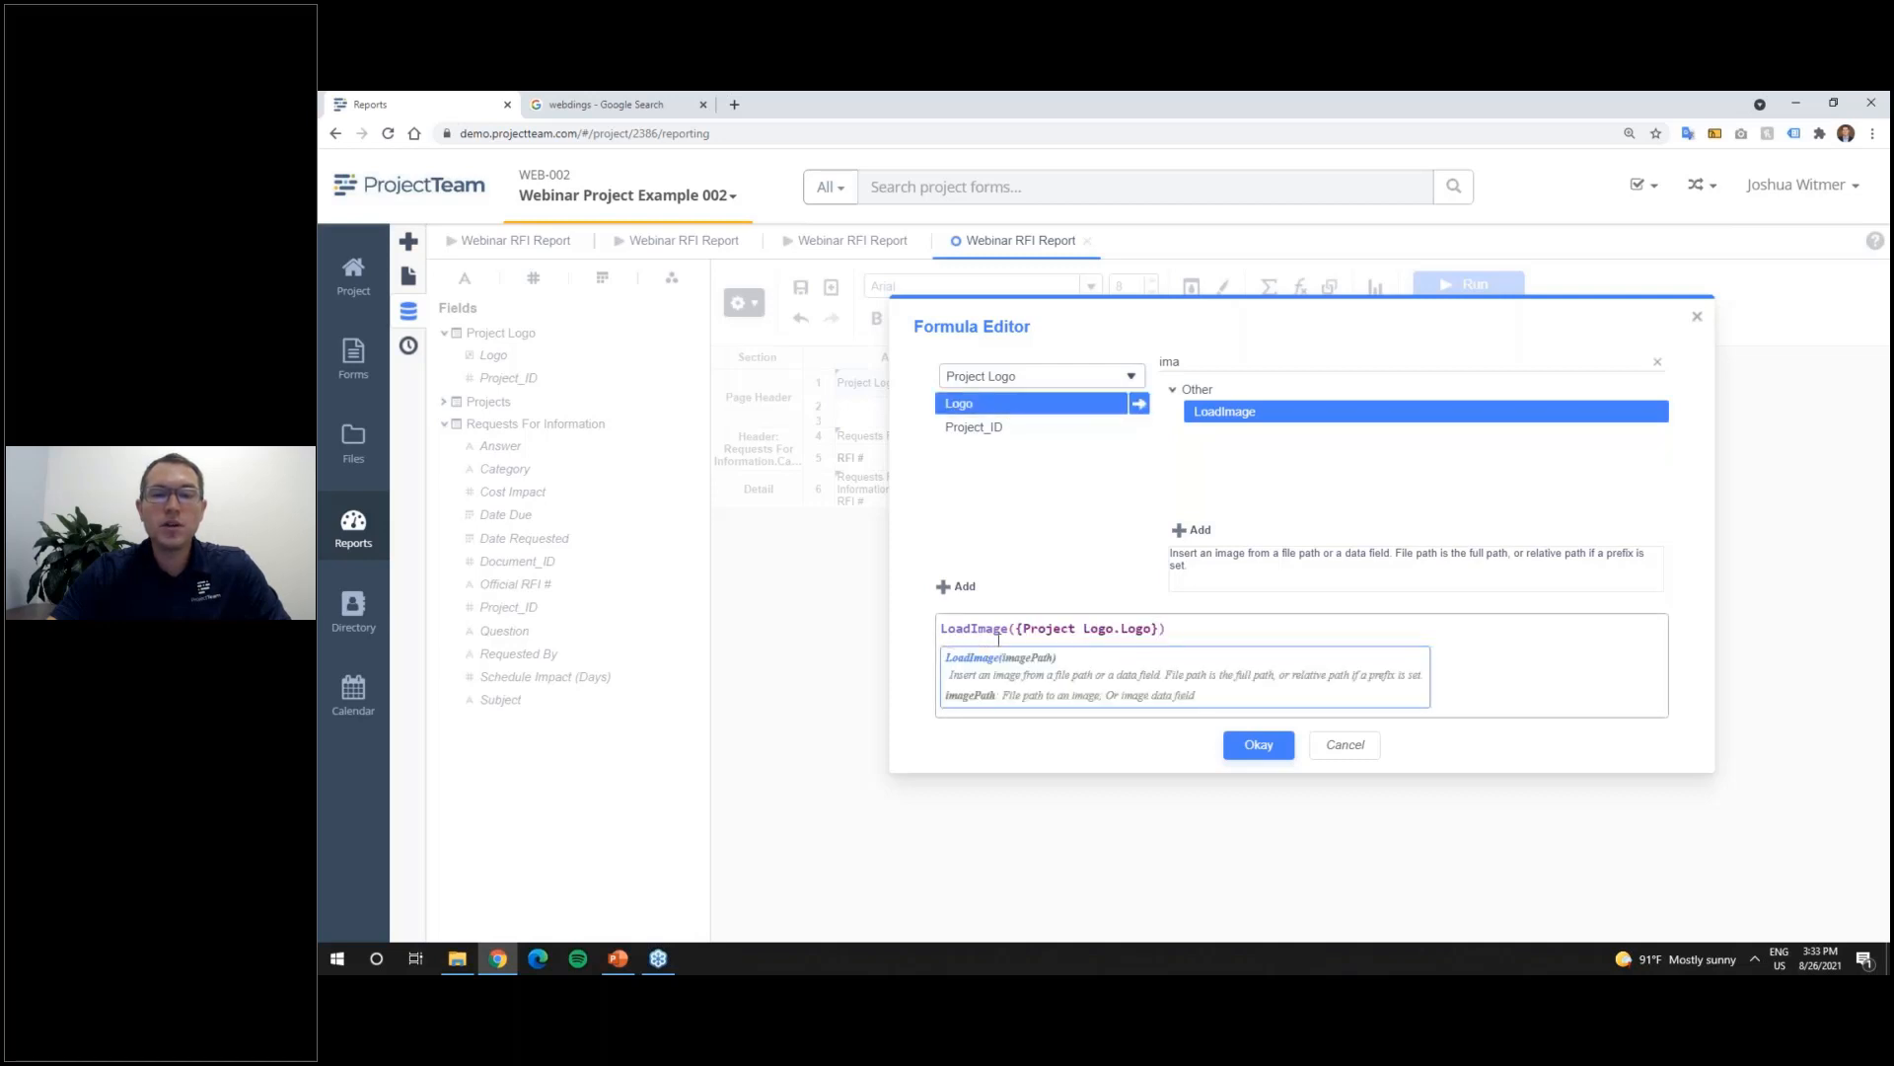
{"action": "left_click", "coordinate": [1258, 745]}
{"action": "left_click", "coordinate": [1470, 285]}
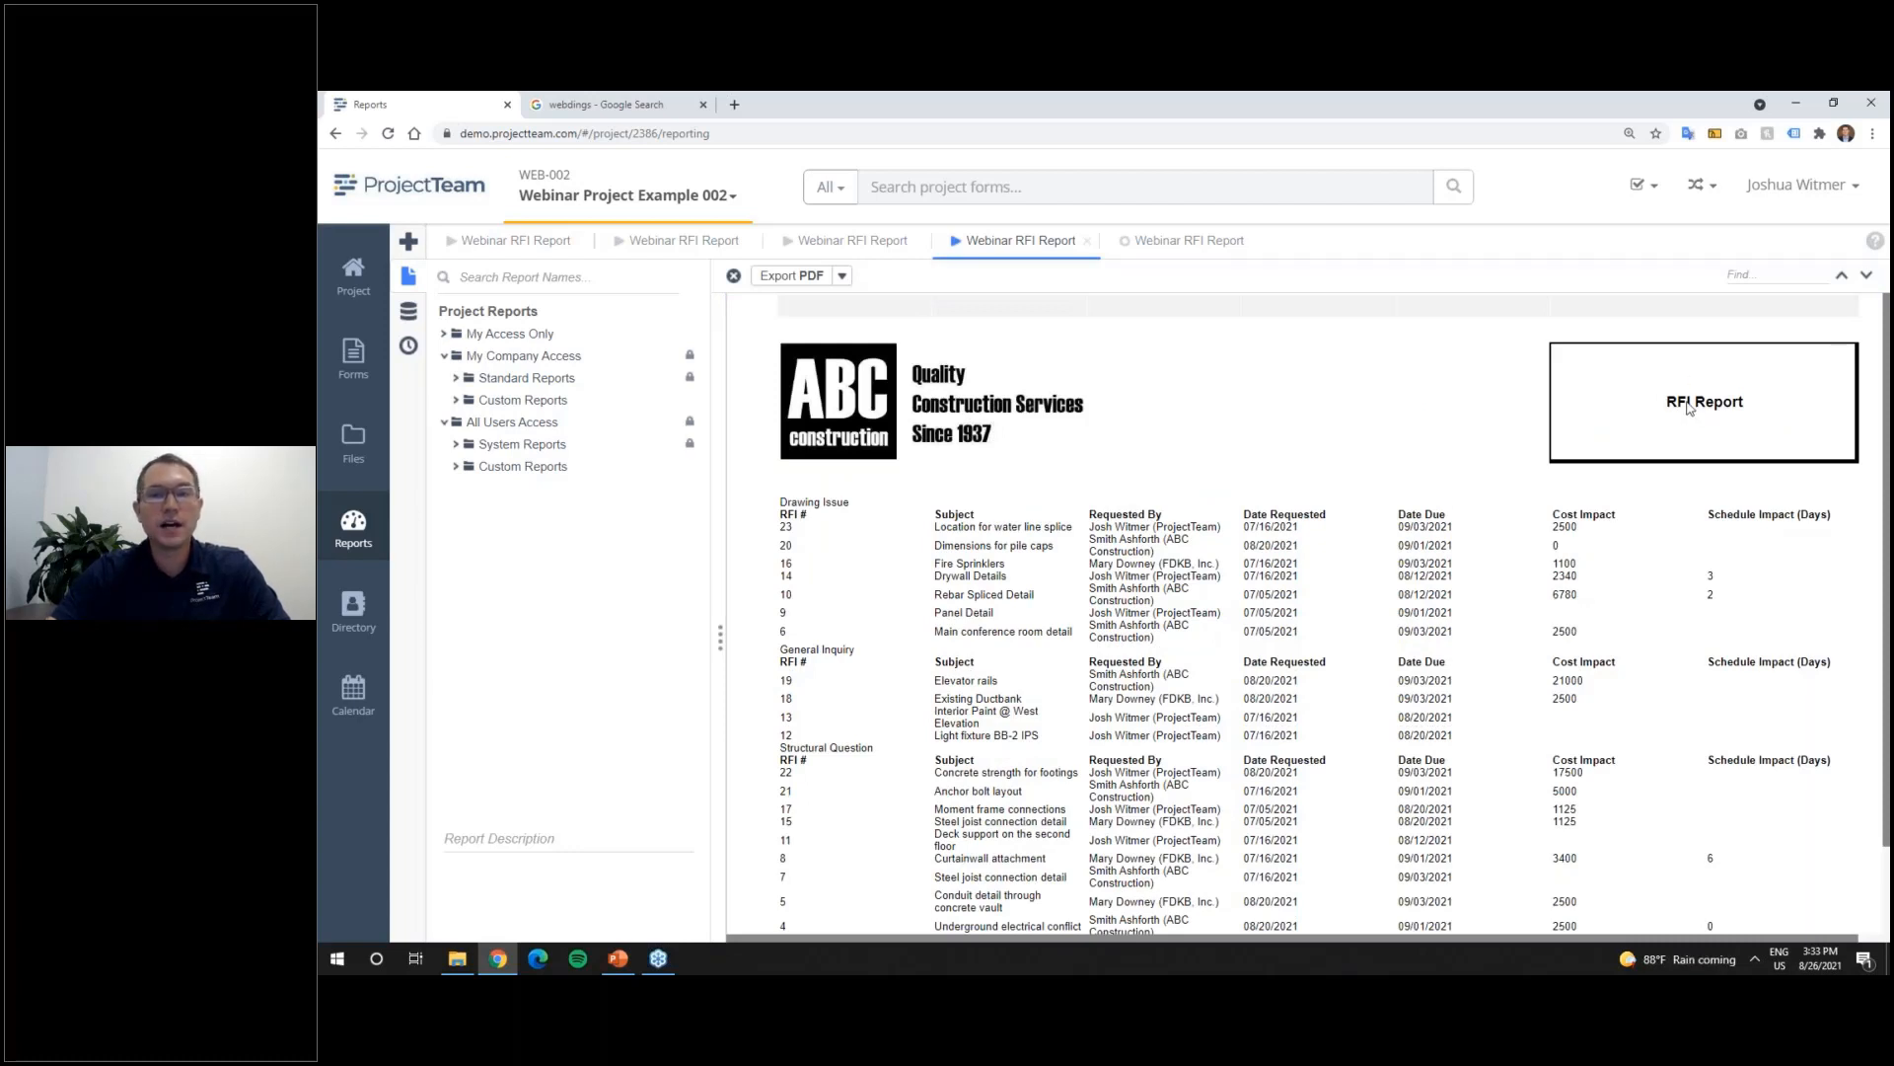
{"action": "left_click", "coordinate": [1171, 249]}
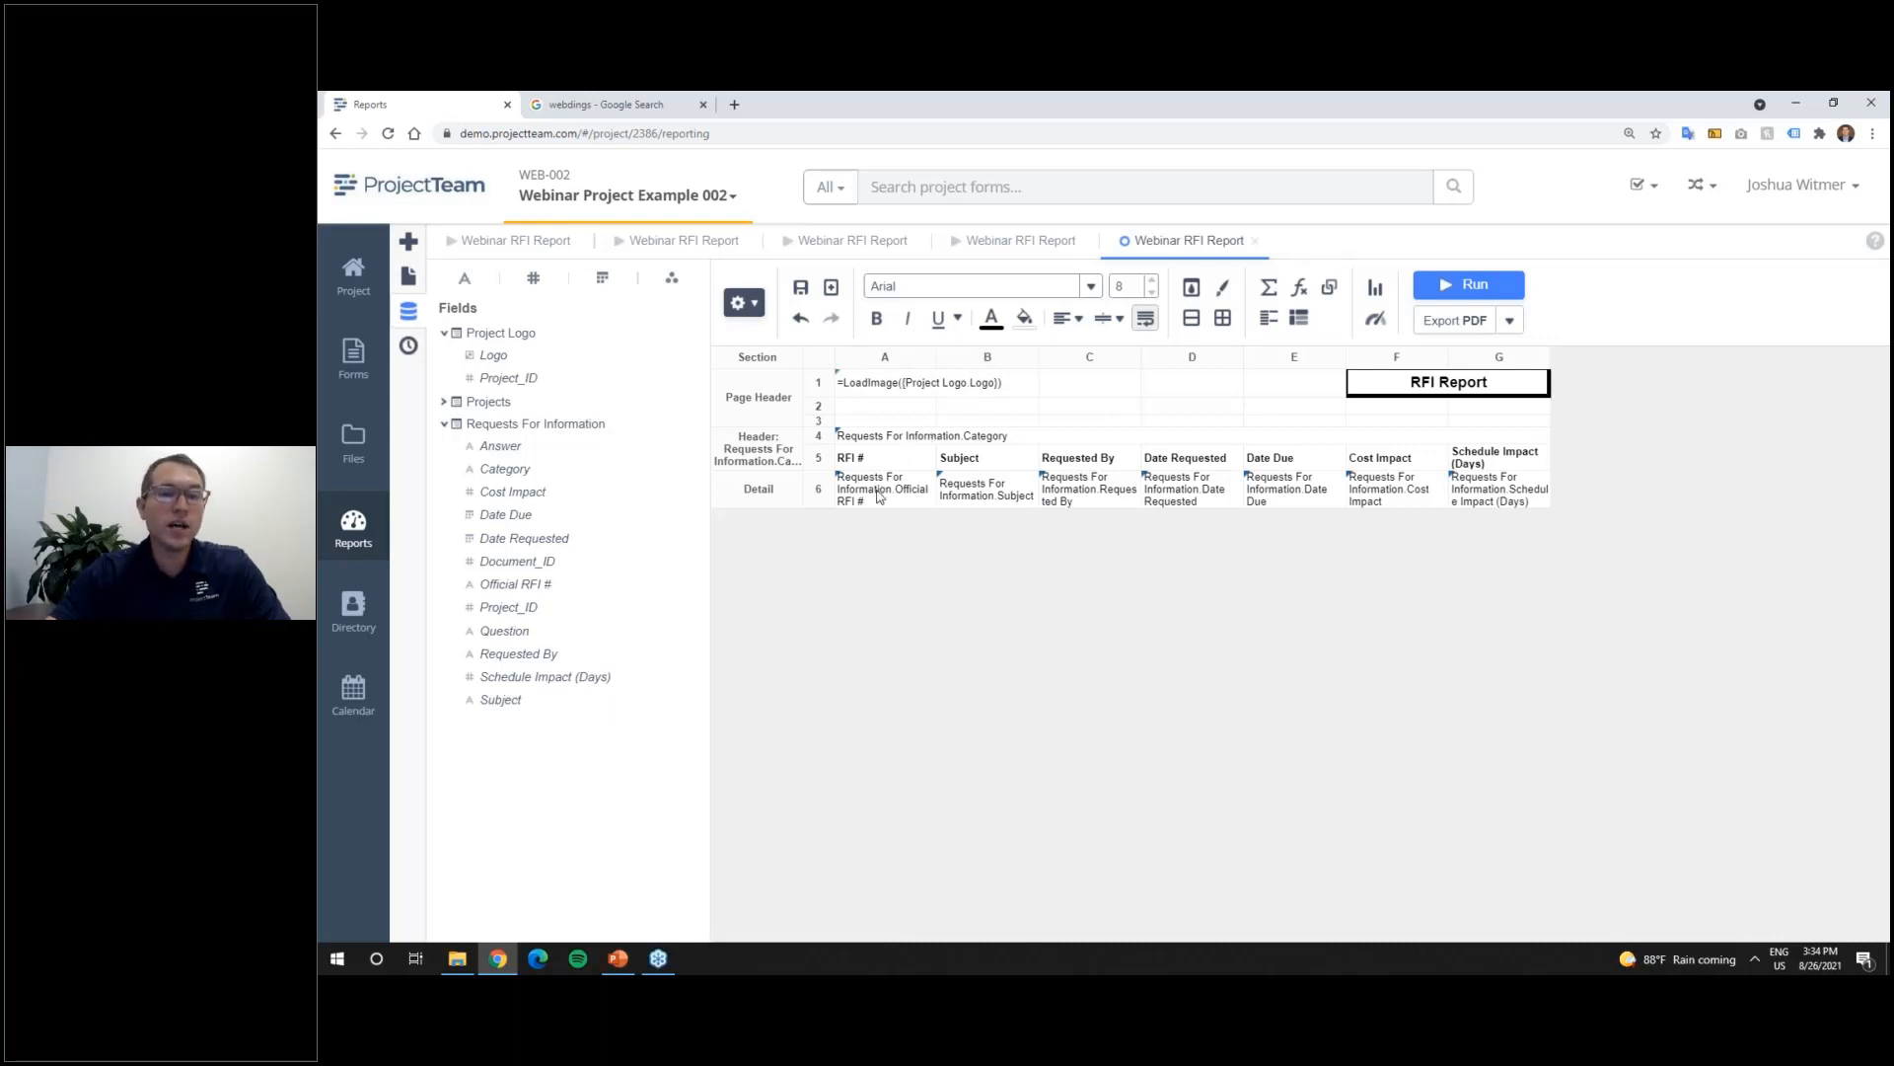
Step: Narrow column A to about 56 px and set the height of page header row 1 to 50 px
{"action": "left_click_drag", "start_coordinate": [936, 356], "coordinate": [892, 356]}
{"action": "left_click", "coordinate": [1036, 406]}
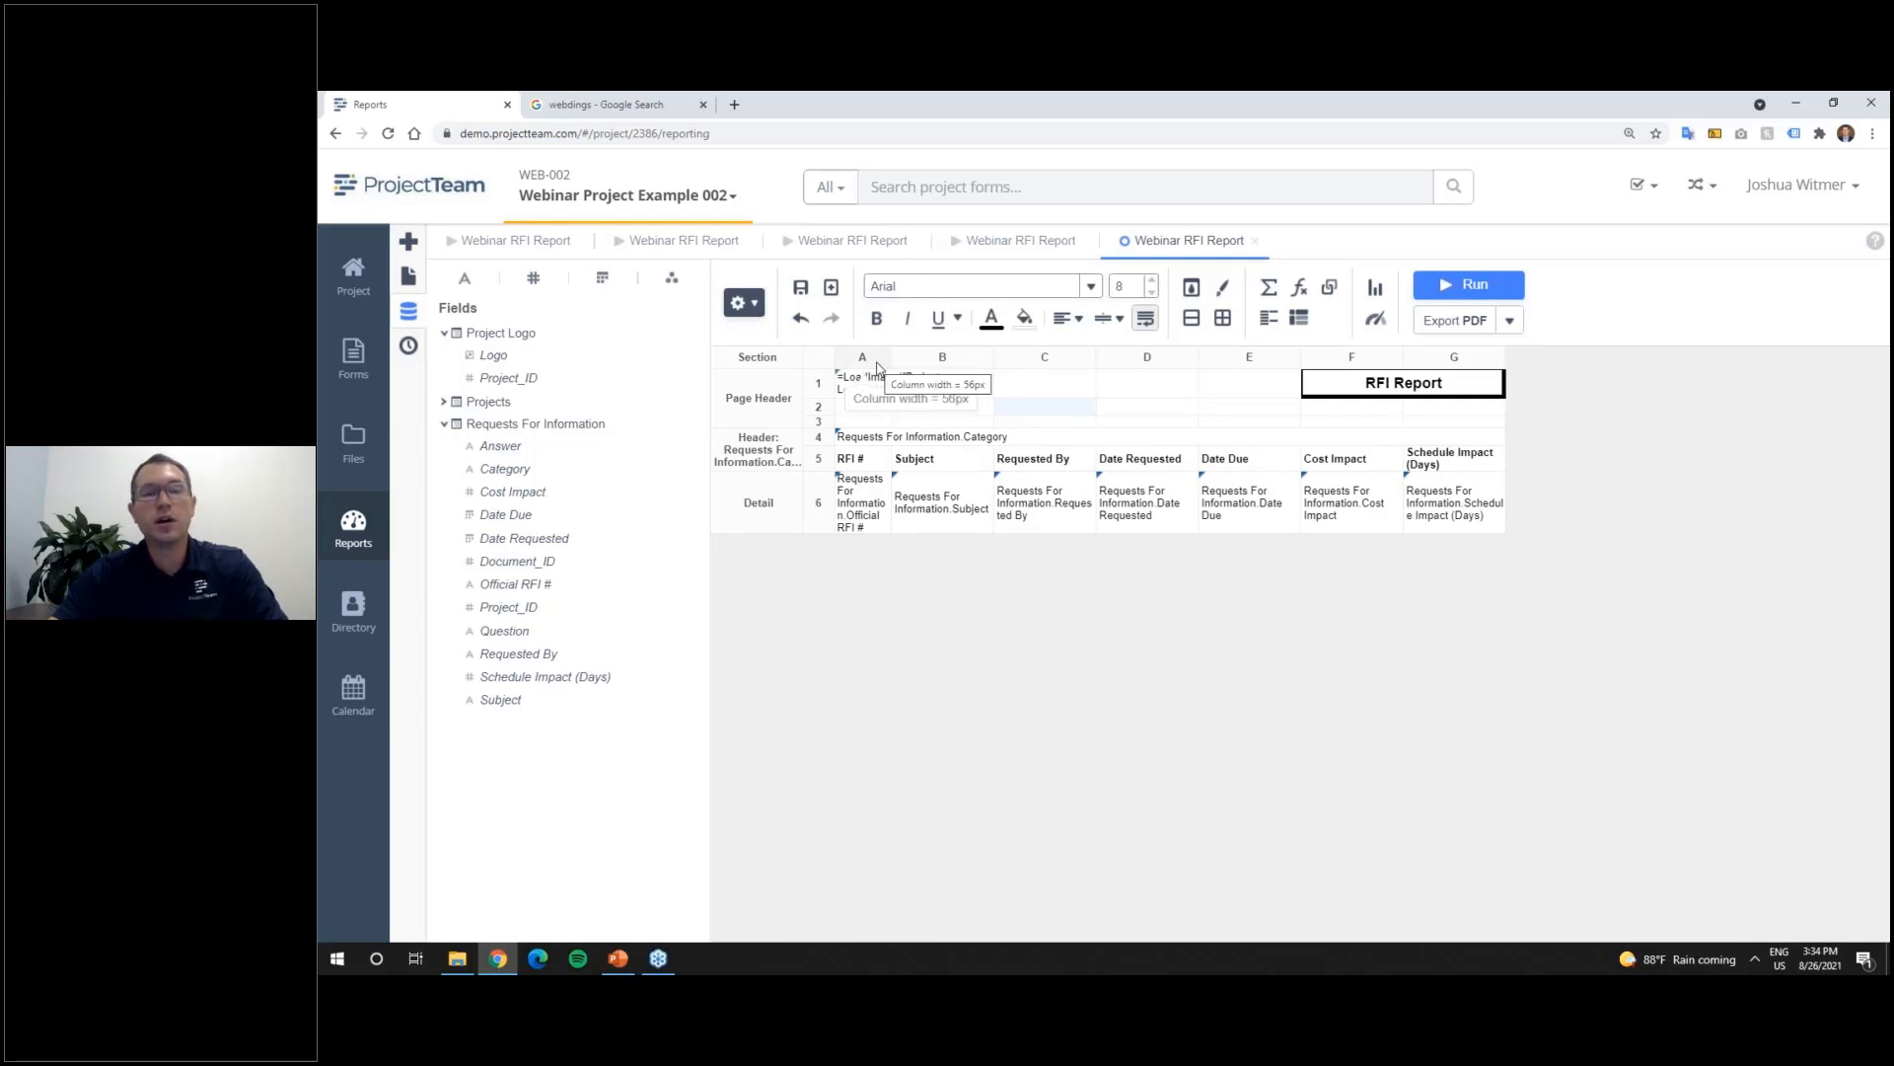
{"action": "right_click", "coordinate": [820, 384]}
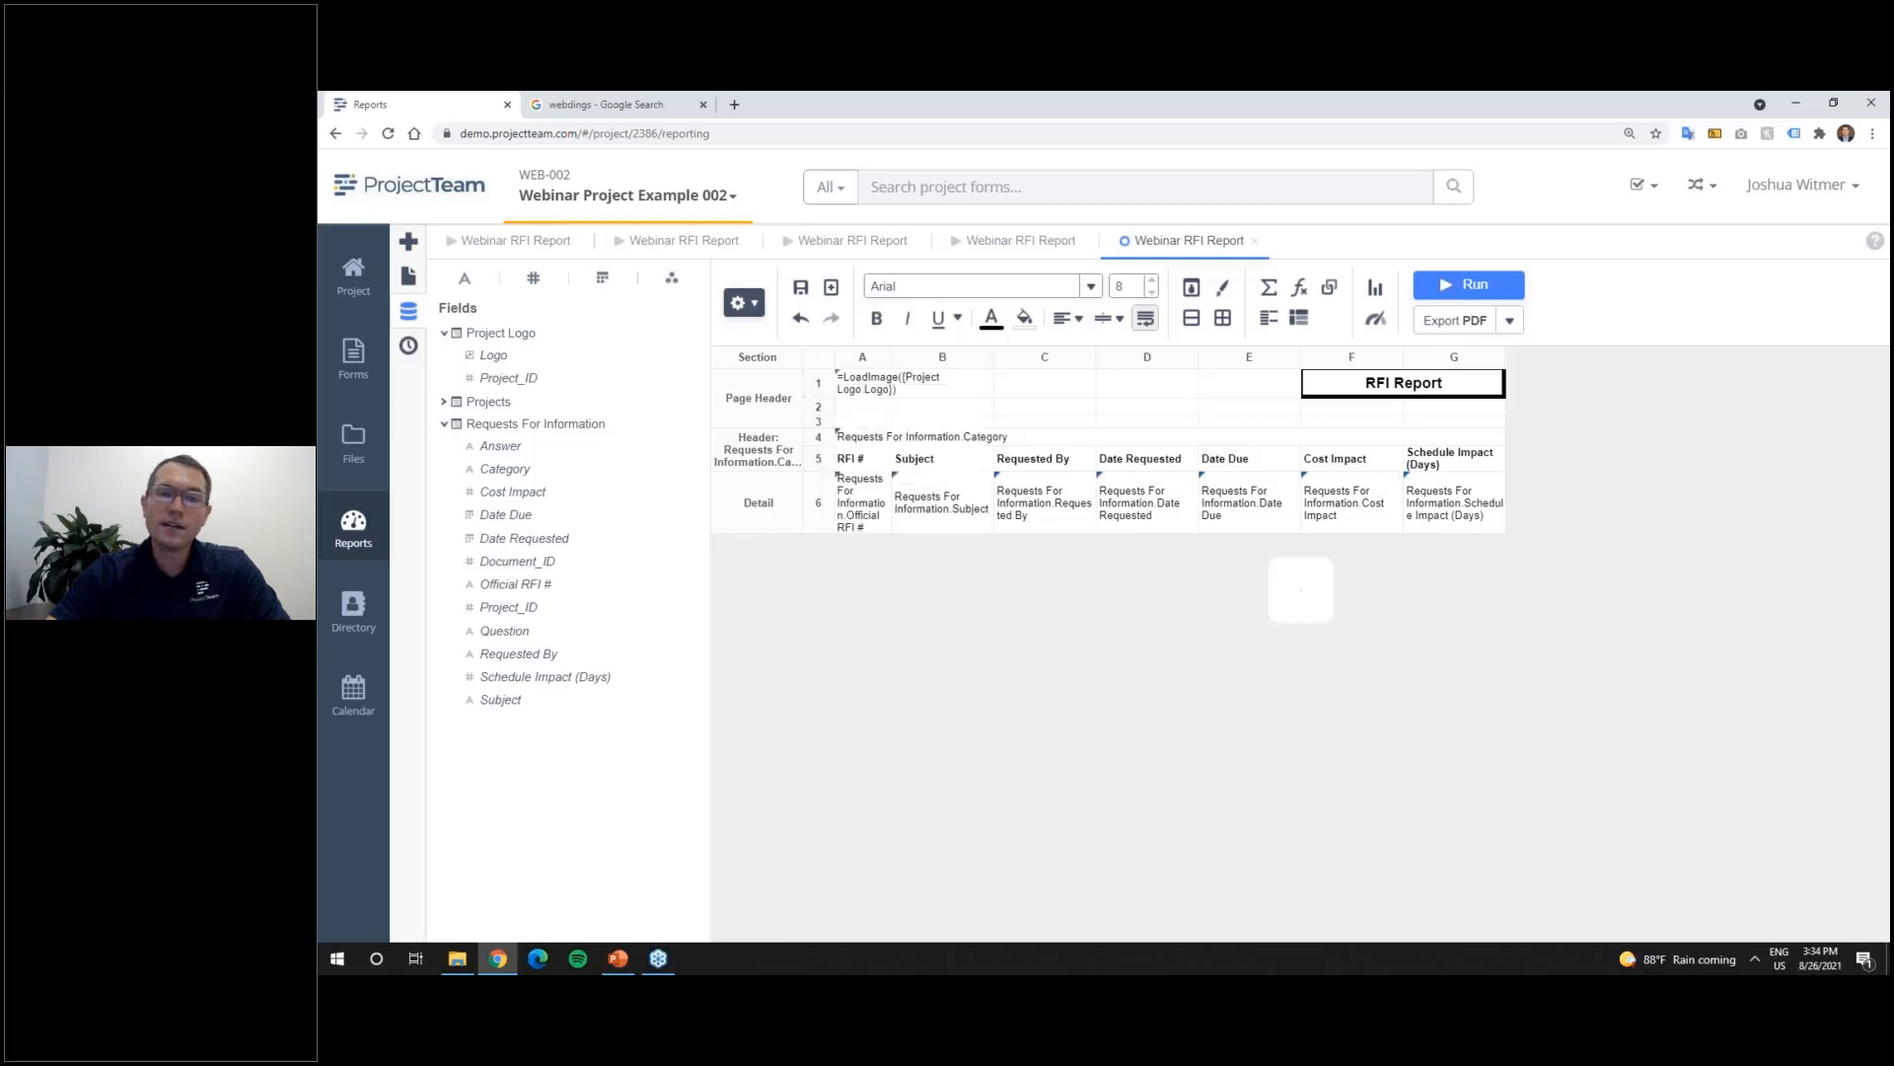
{"action": "left_click", "coordinate": [878, 535]}
{"action": "left_click", "coordinate": [1322, 608]}
{"action": "type", "text": "50"}
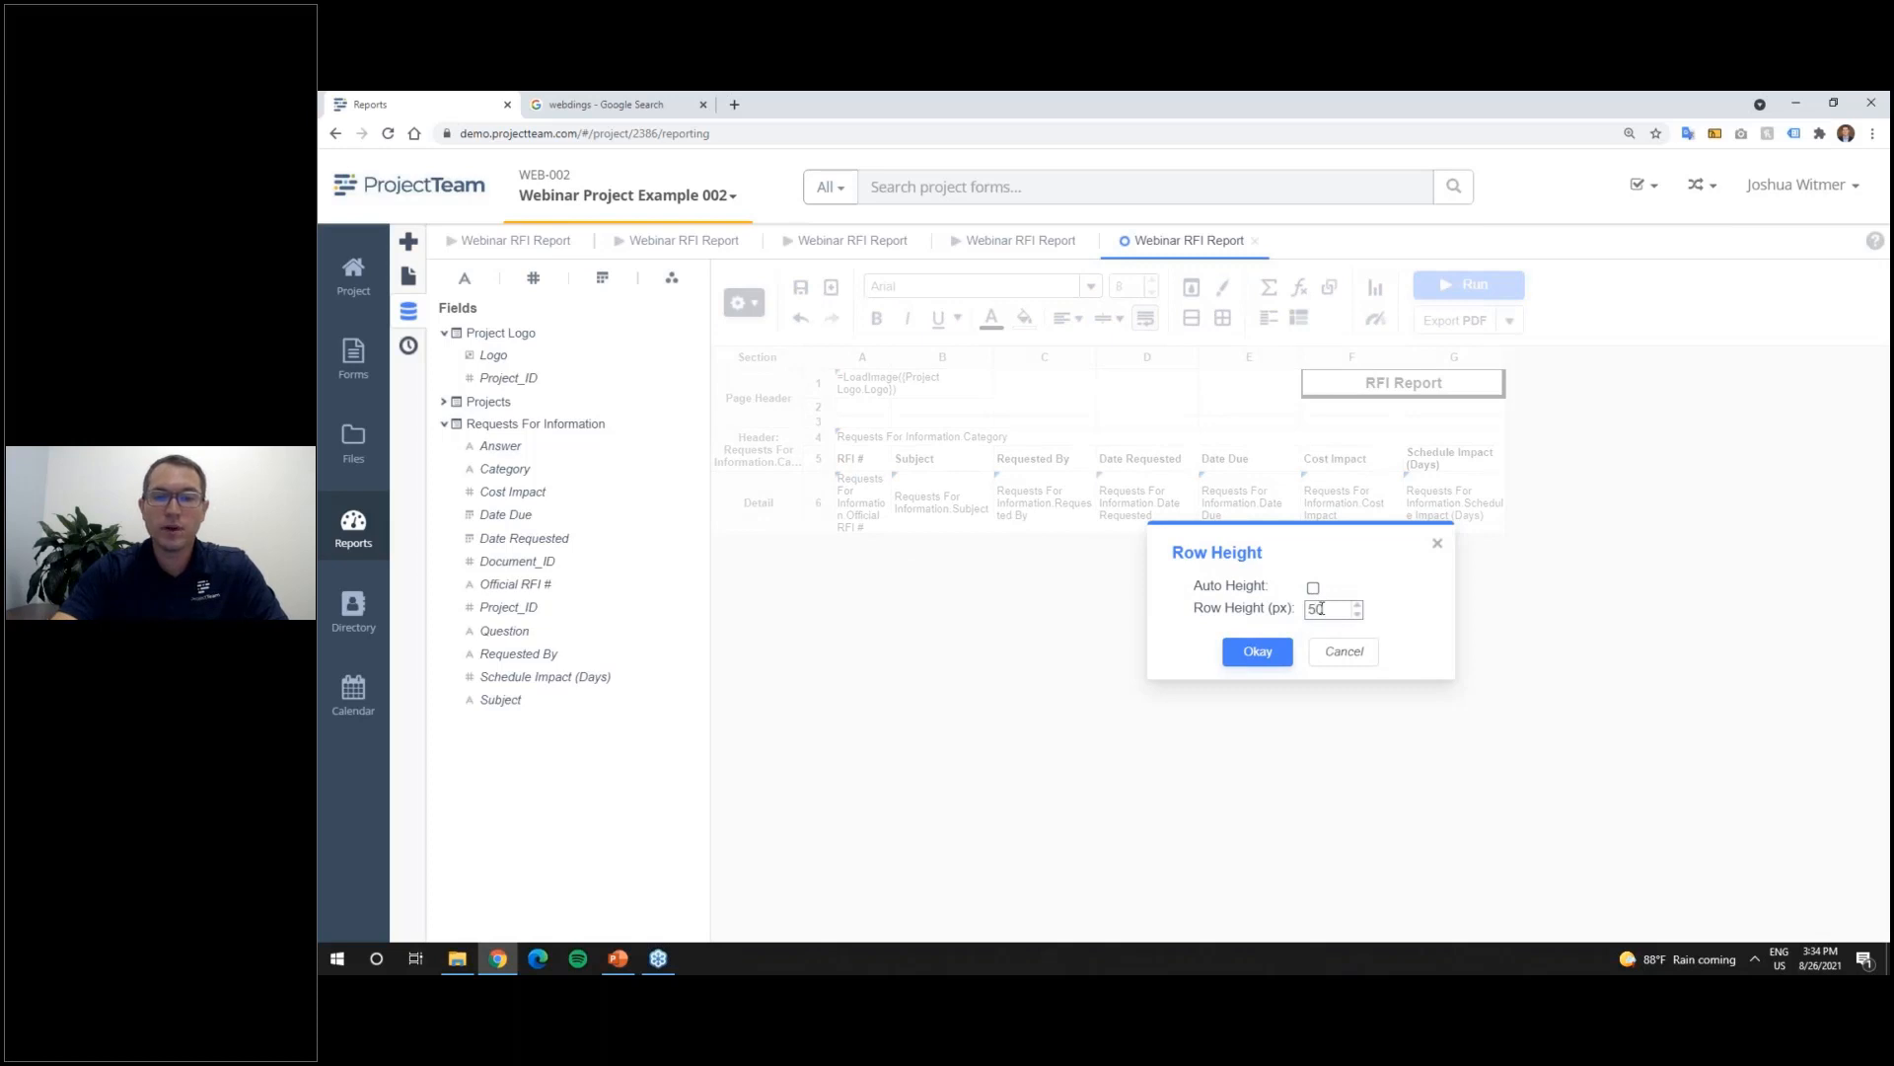
{"action": "left_click", "coordinate": [1261, 652]}
Step: Run the report to preview the resized page header, and close every report tab except the current designer
{"action": "left_click", "coordinate": [1469, 284]}
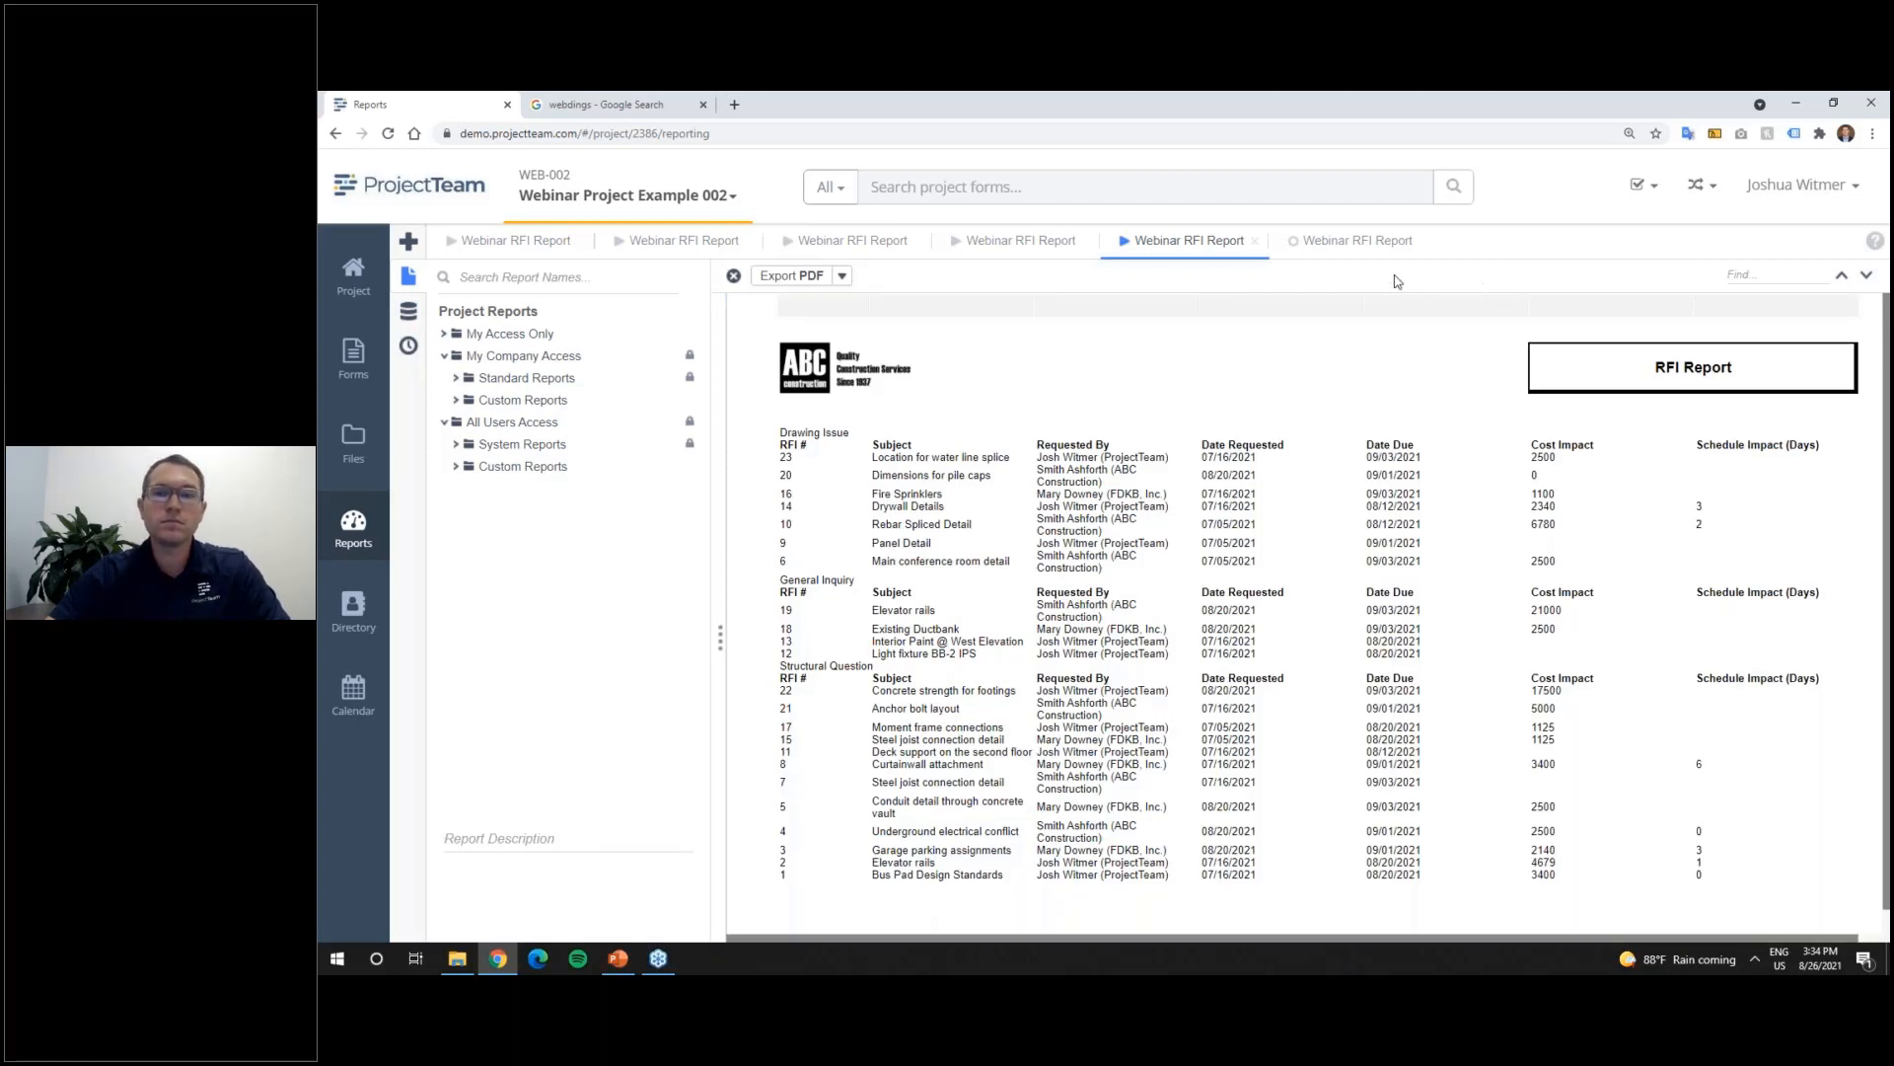
{"action": "right_click", "coordinate": [1327, 243]}
{"action": "left_click", "coordinate": [1367, 295]}
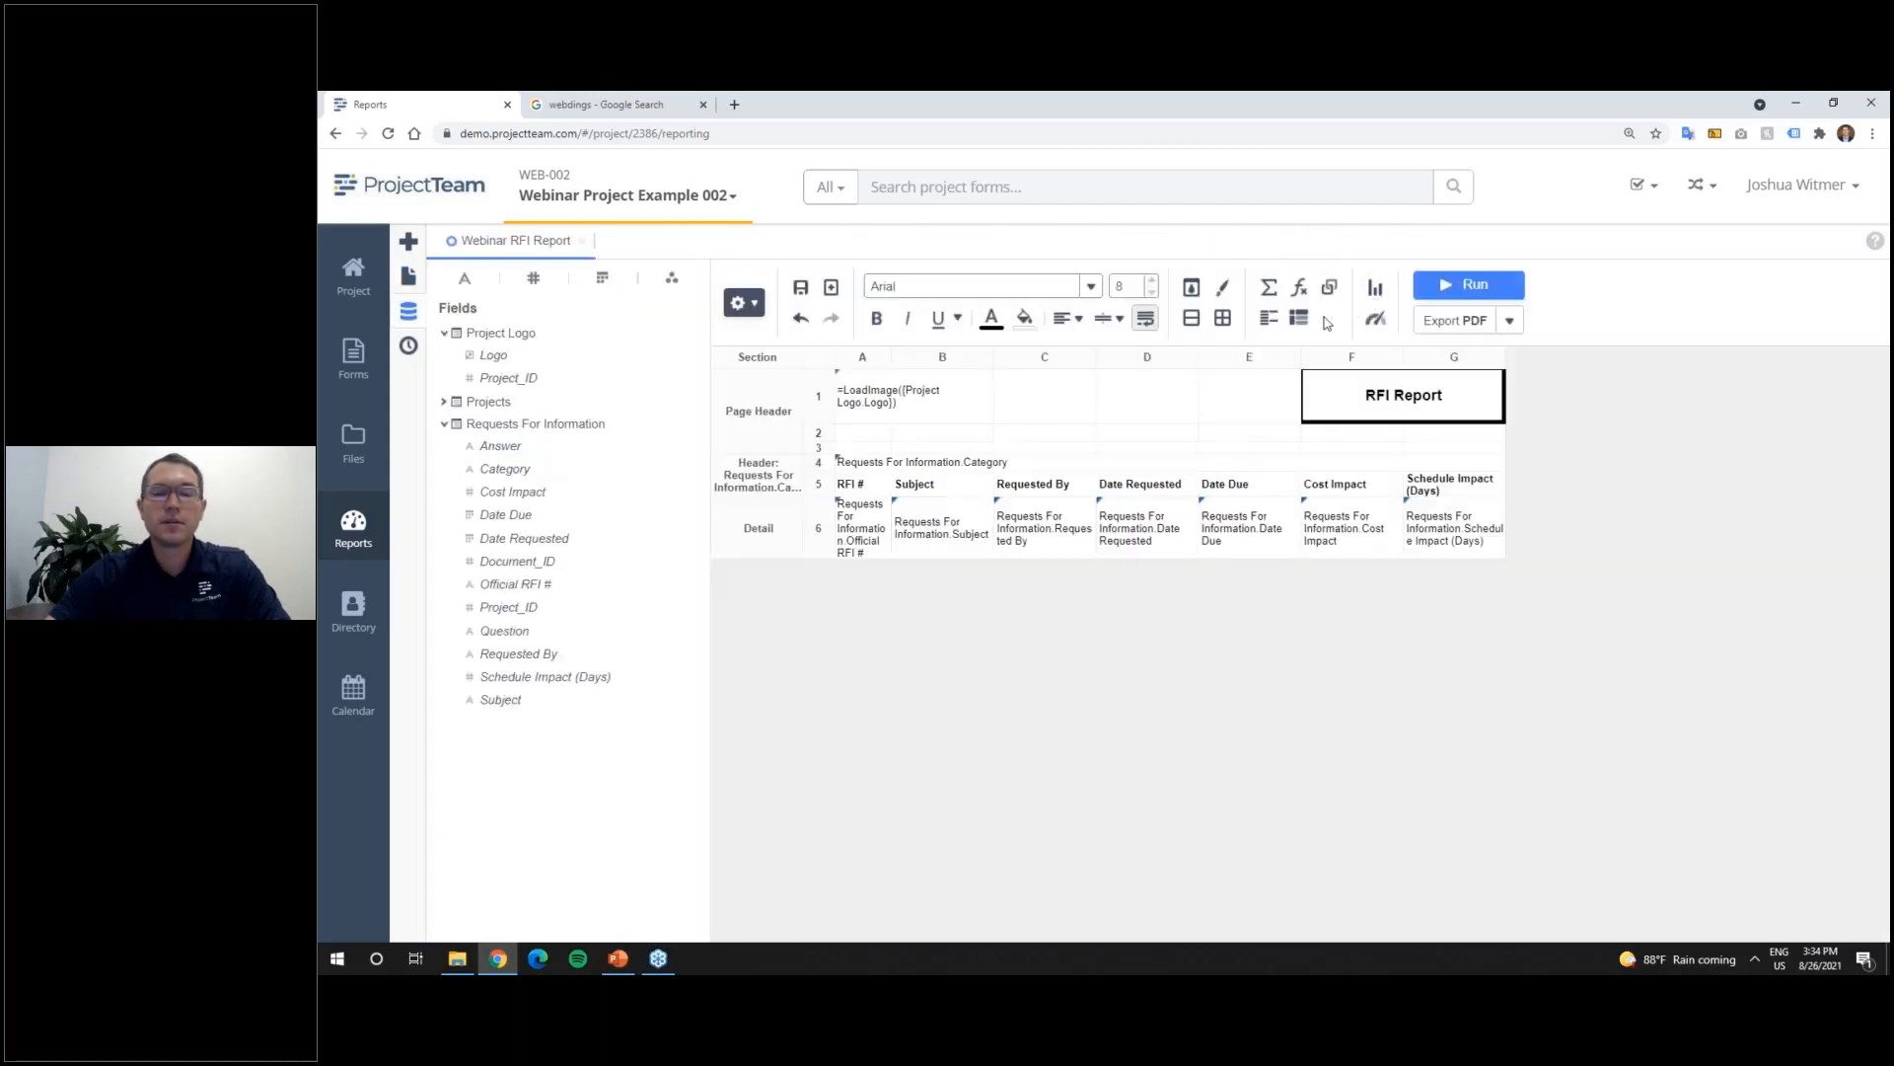
Step: Make the Category field in group header row 4 bold and fill its cell with light gray
{"action": "left_click", "coordinate": [979, 470]}
{"action": "left_click", "coordinate": [875, 323]}
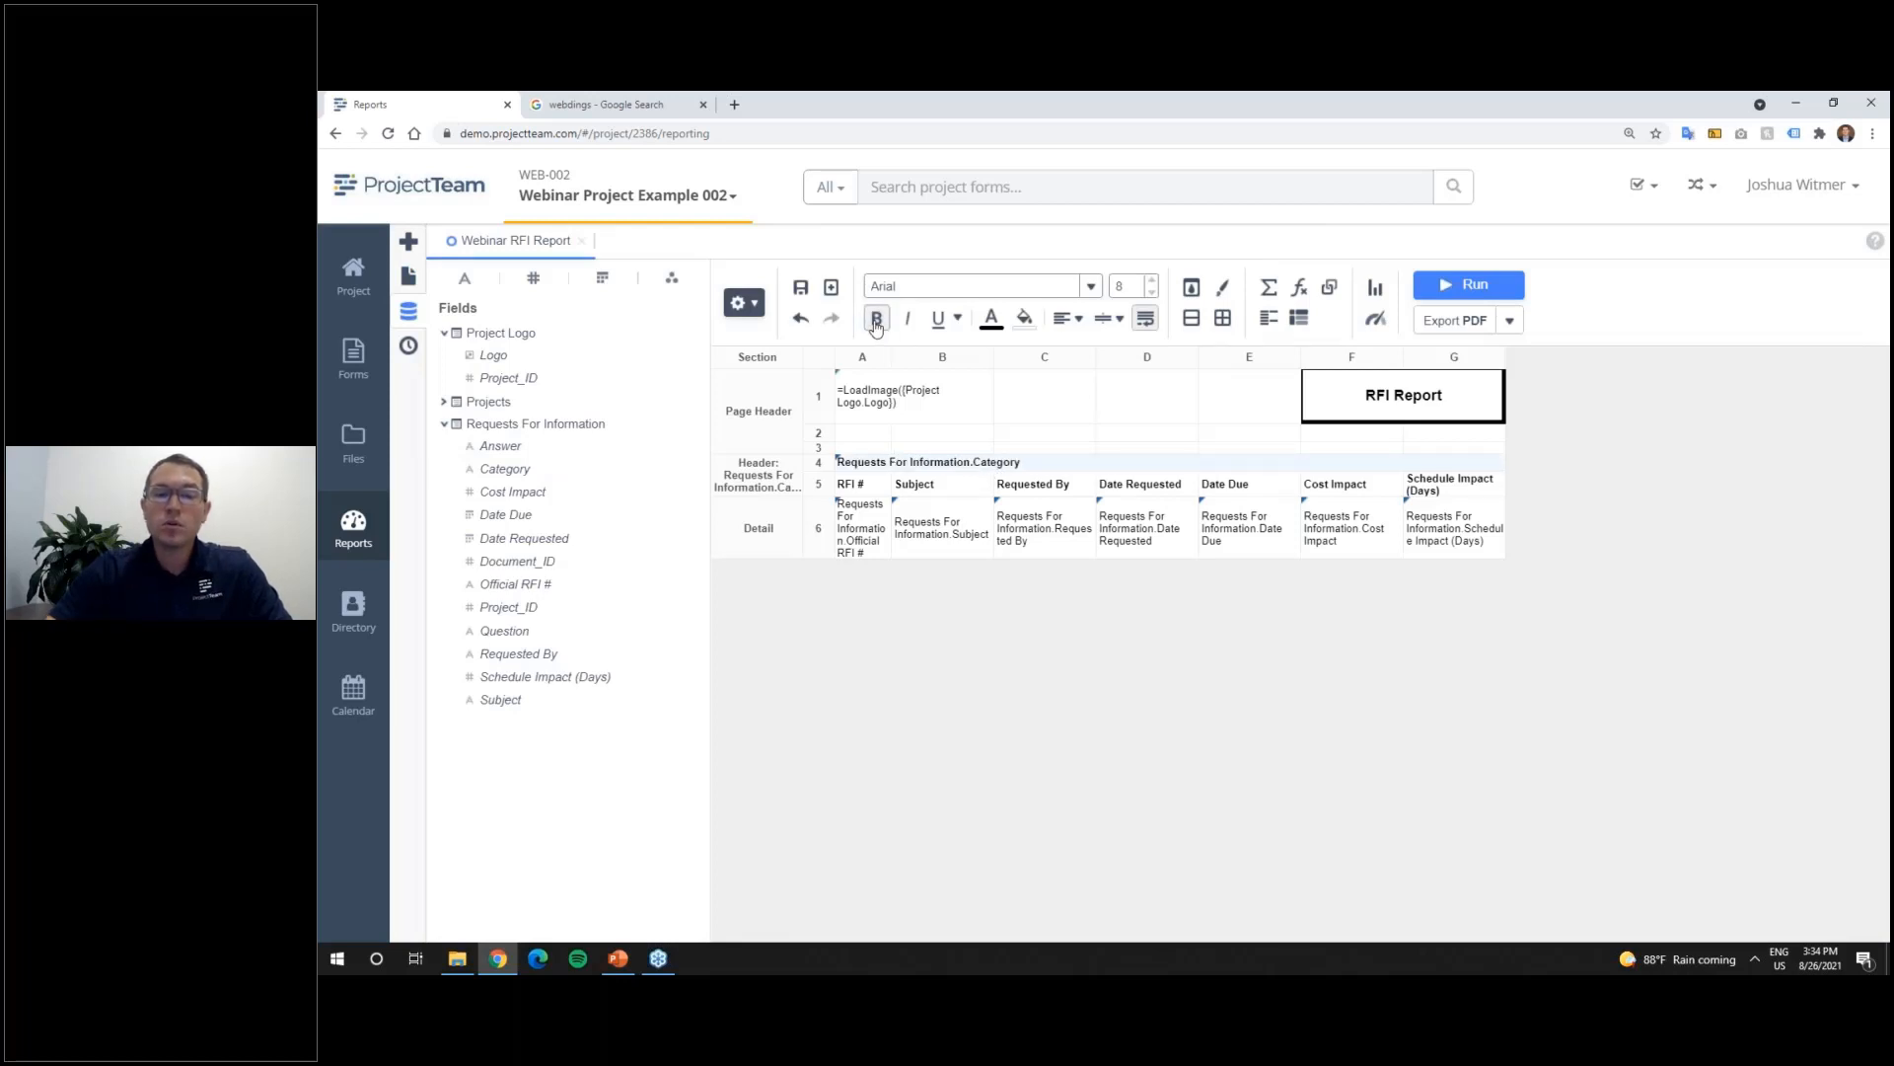
{"action": "left_click", "coordinate": [1024, 318]}
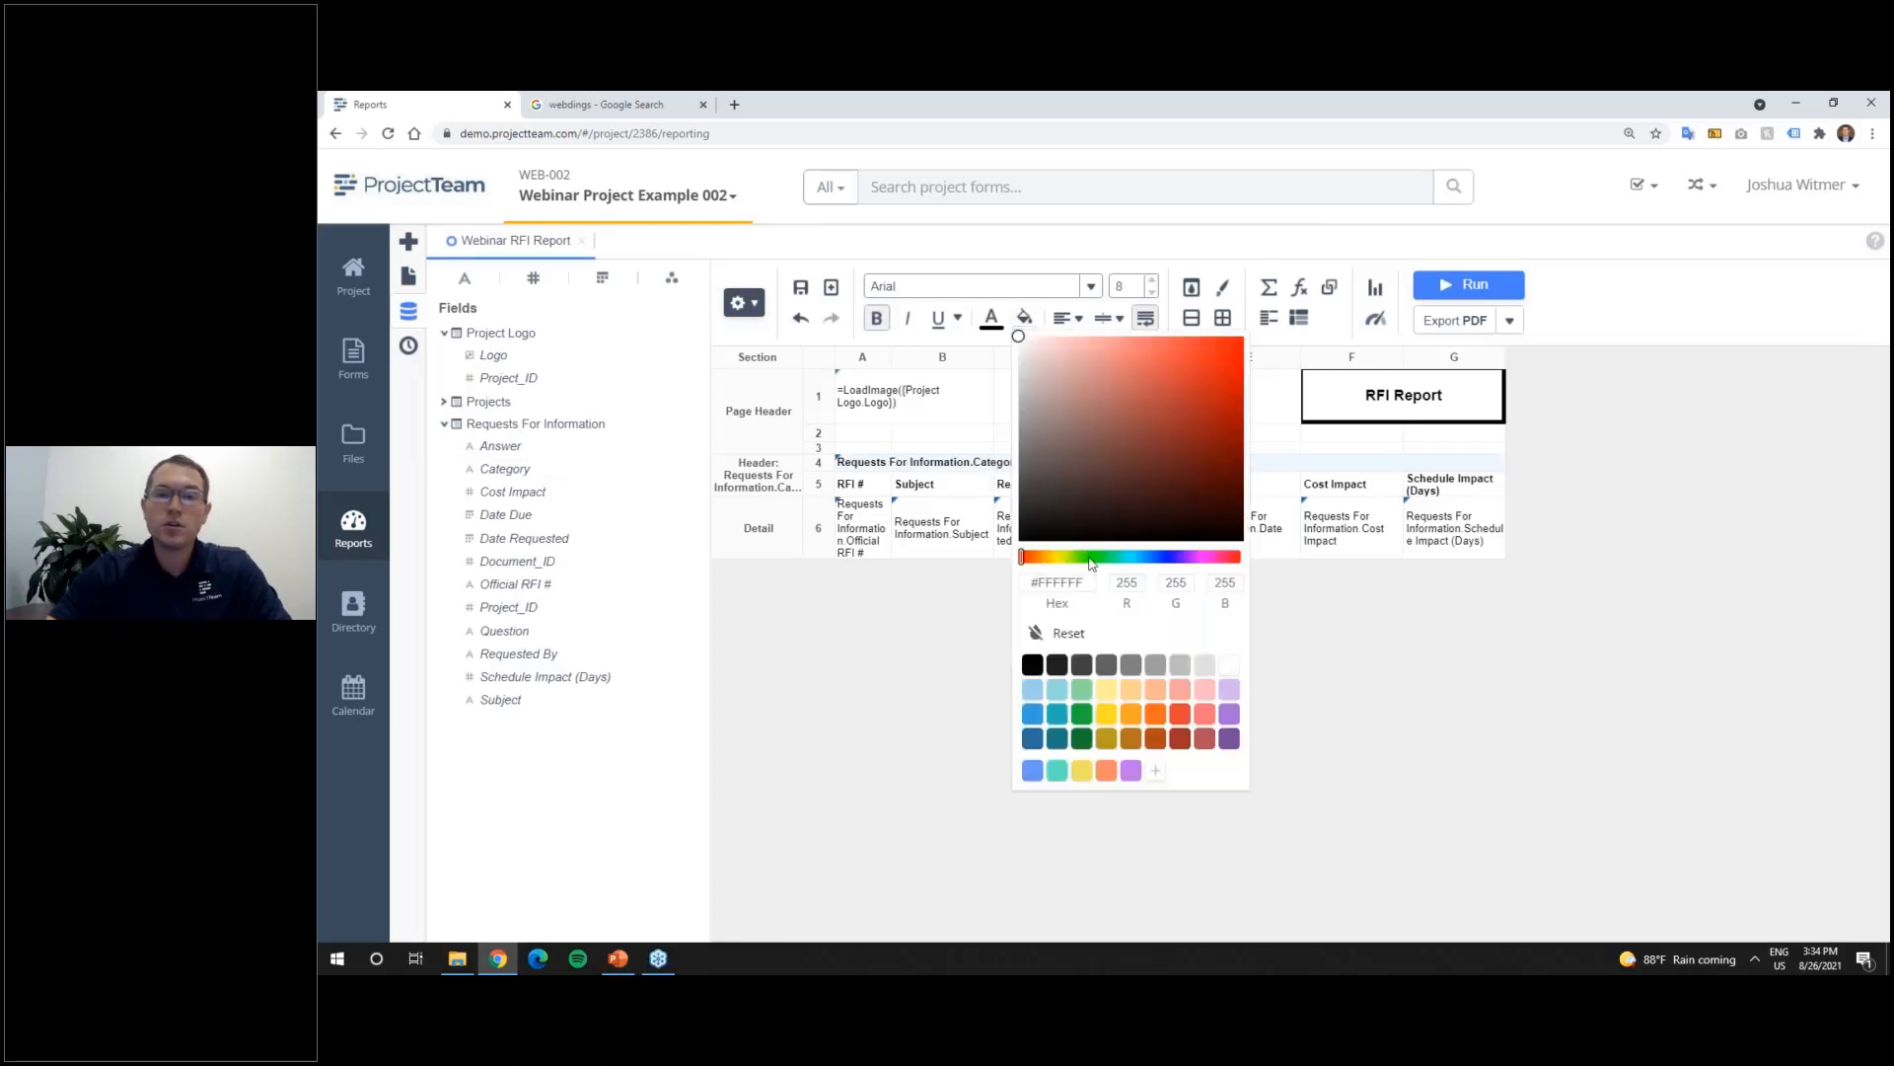
{"action": "left_click", "coordinate": [1200, 664]}
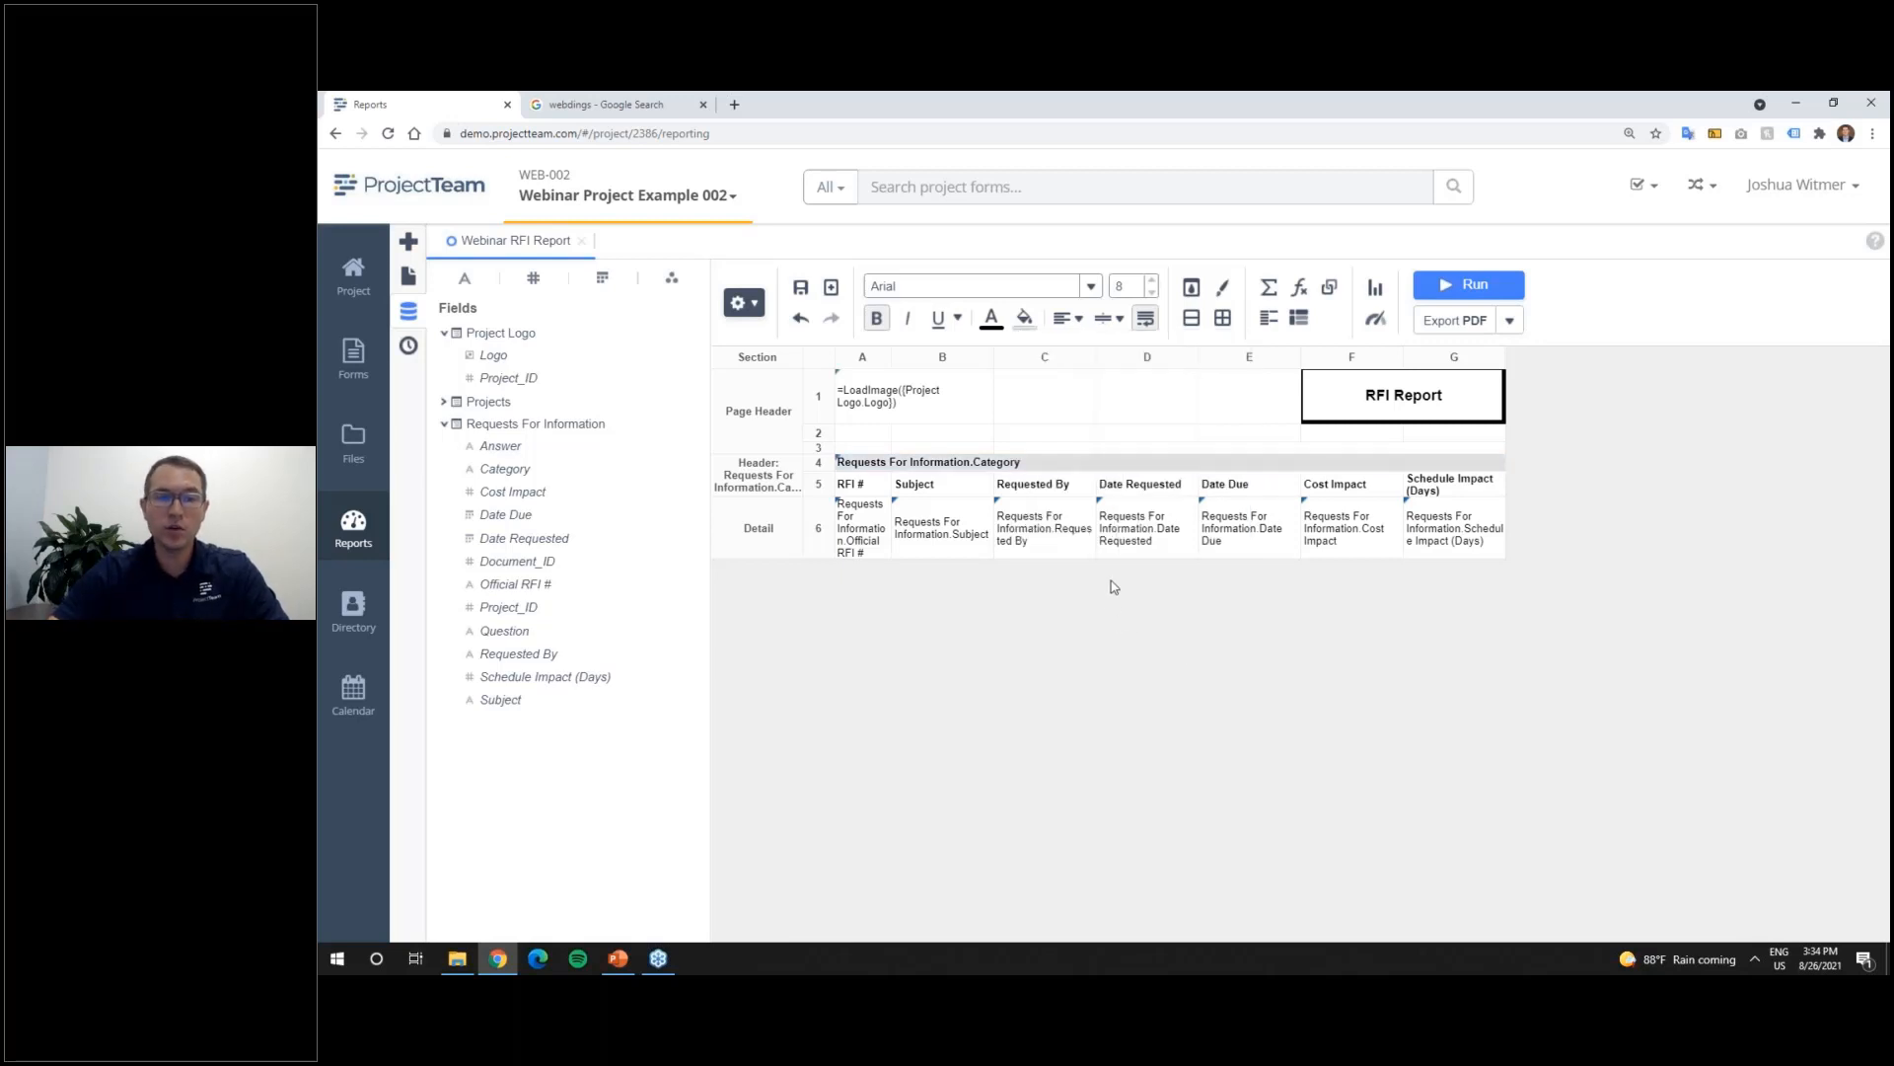
Step: Delete the extra blank row at the end of the page header, preview the report and return to its designer
{"action": "right_click", "coordinate": [819, 440]}
{"action": "left_click", "coordinate": [878, 513]}
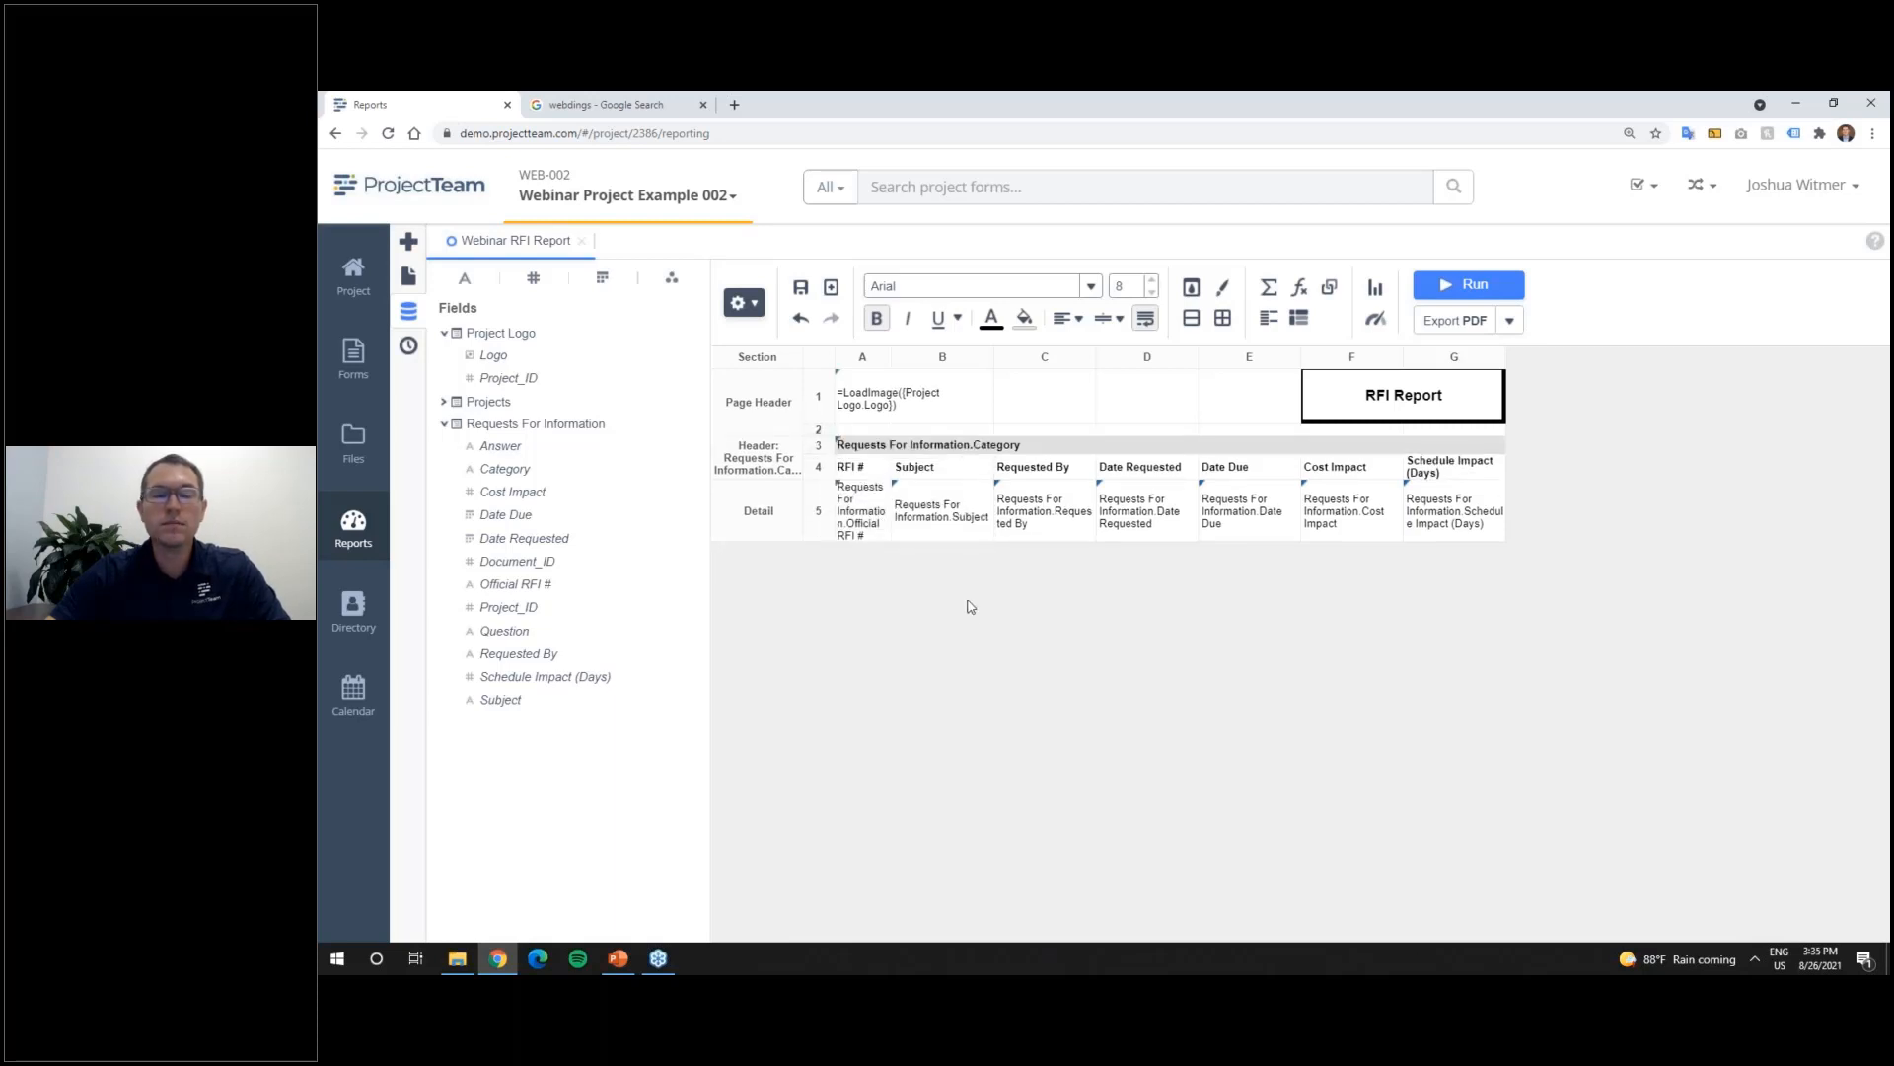
{"action": "left_click", "coordinate": [1476, 285]}
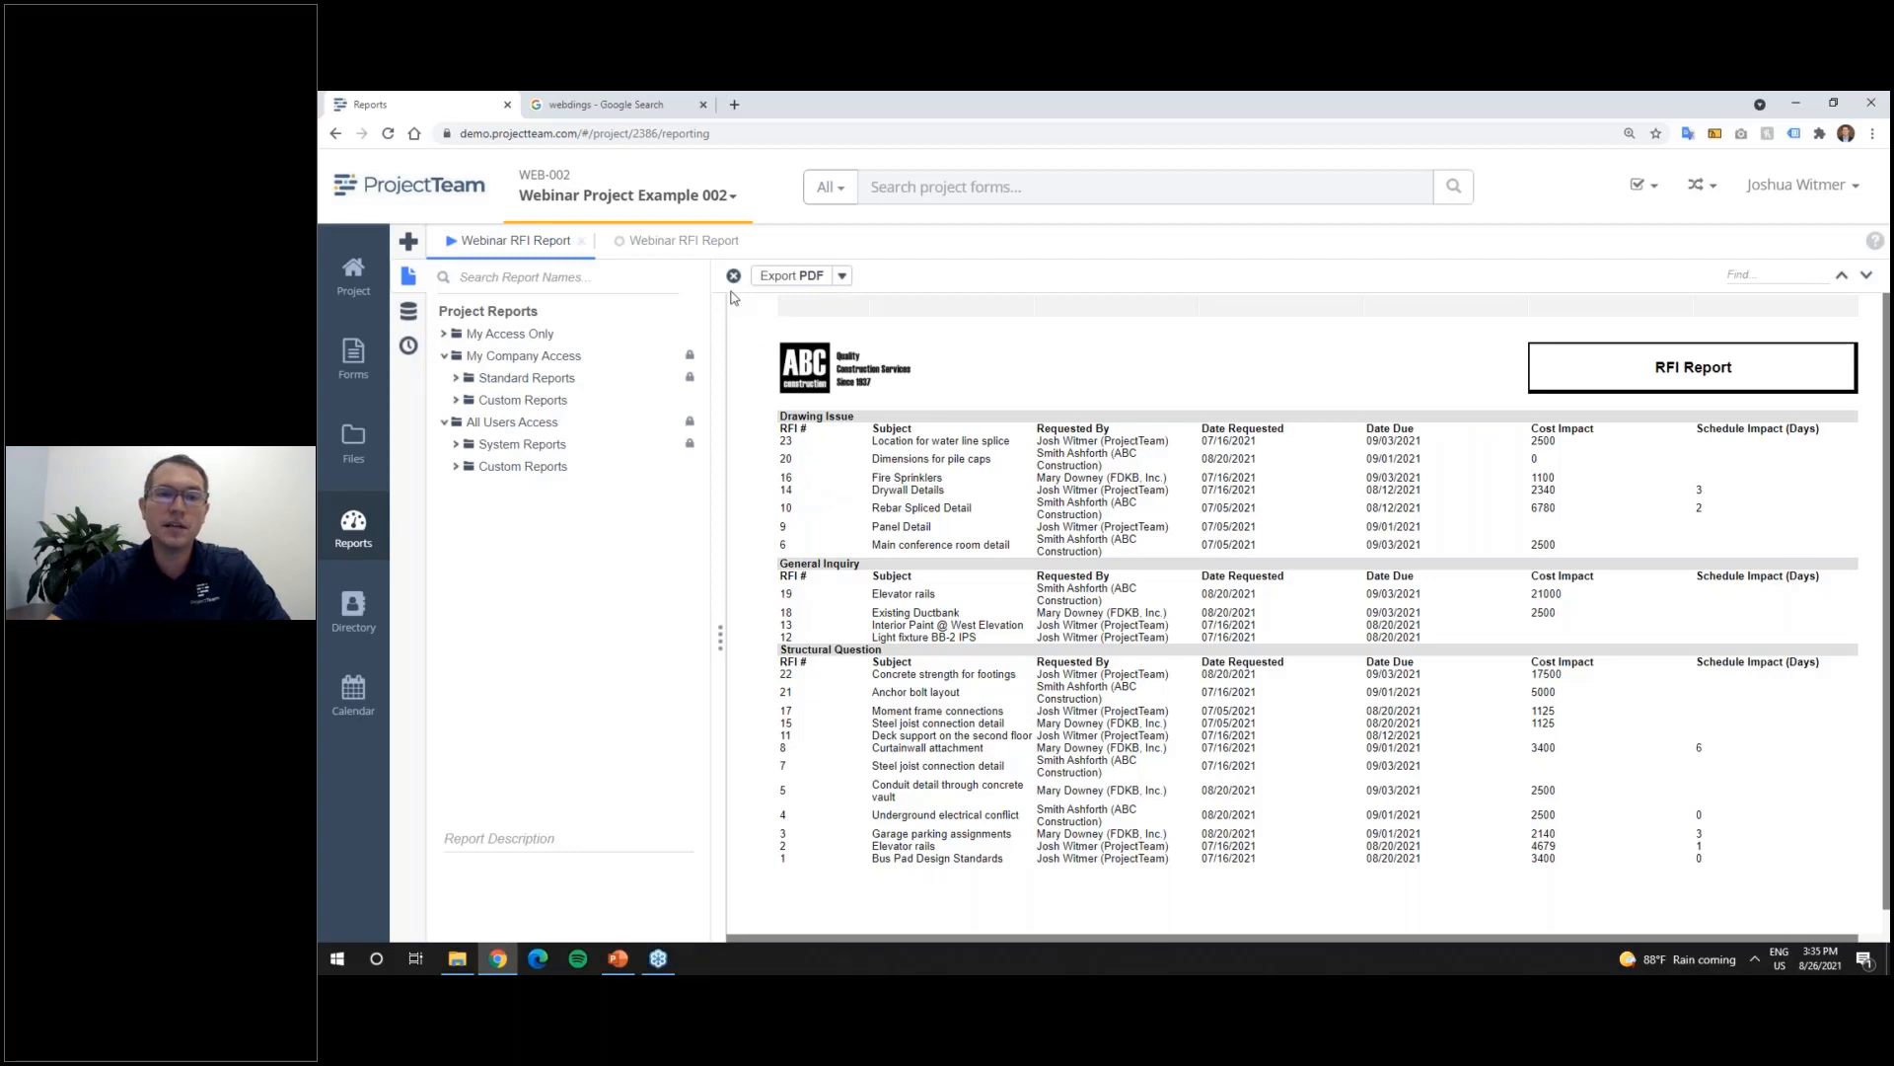
{"action": "left_click", "coordinate": [704, 250]}
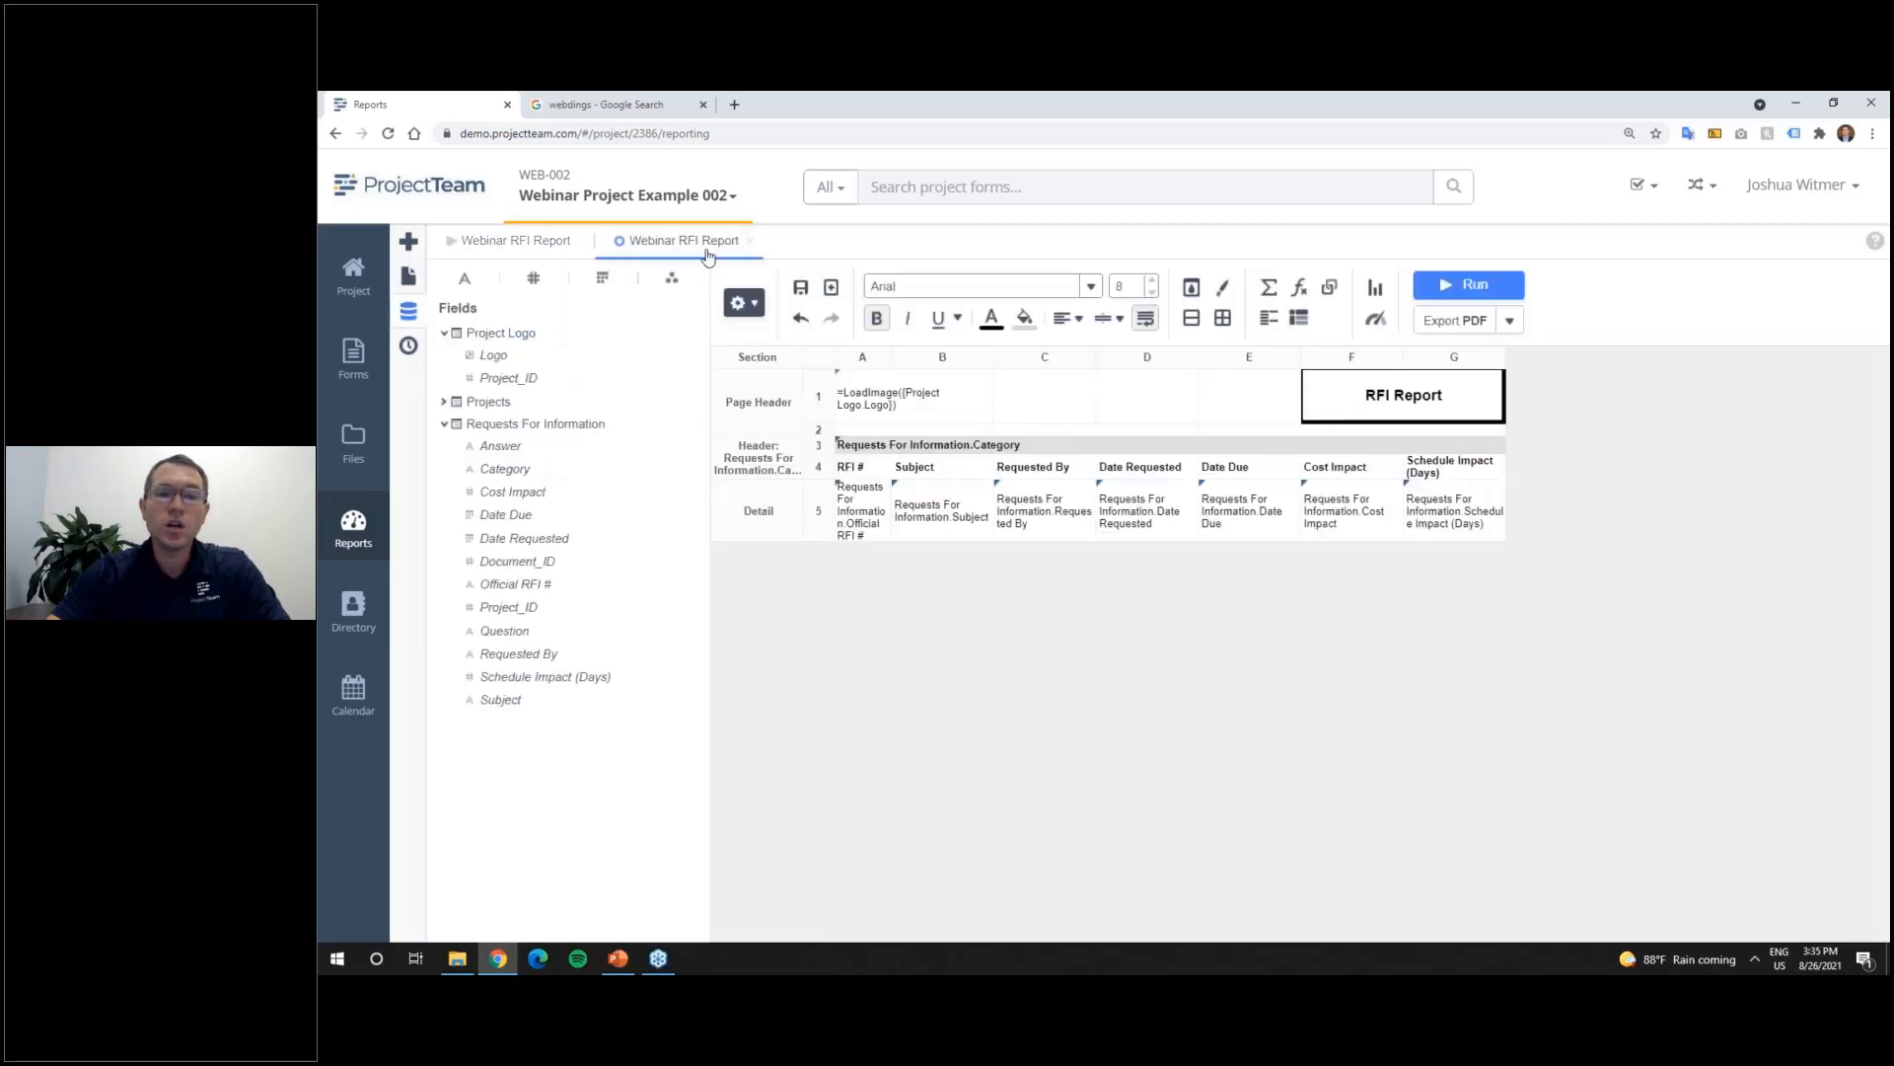
Step: Insert a blank row above the Category row in the group header, preview the report and return to its designer
{"action": "right_click", "coordinate": [821, 450]}
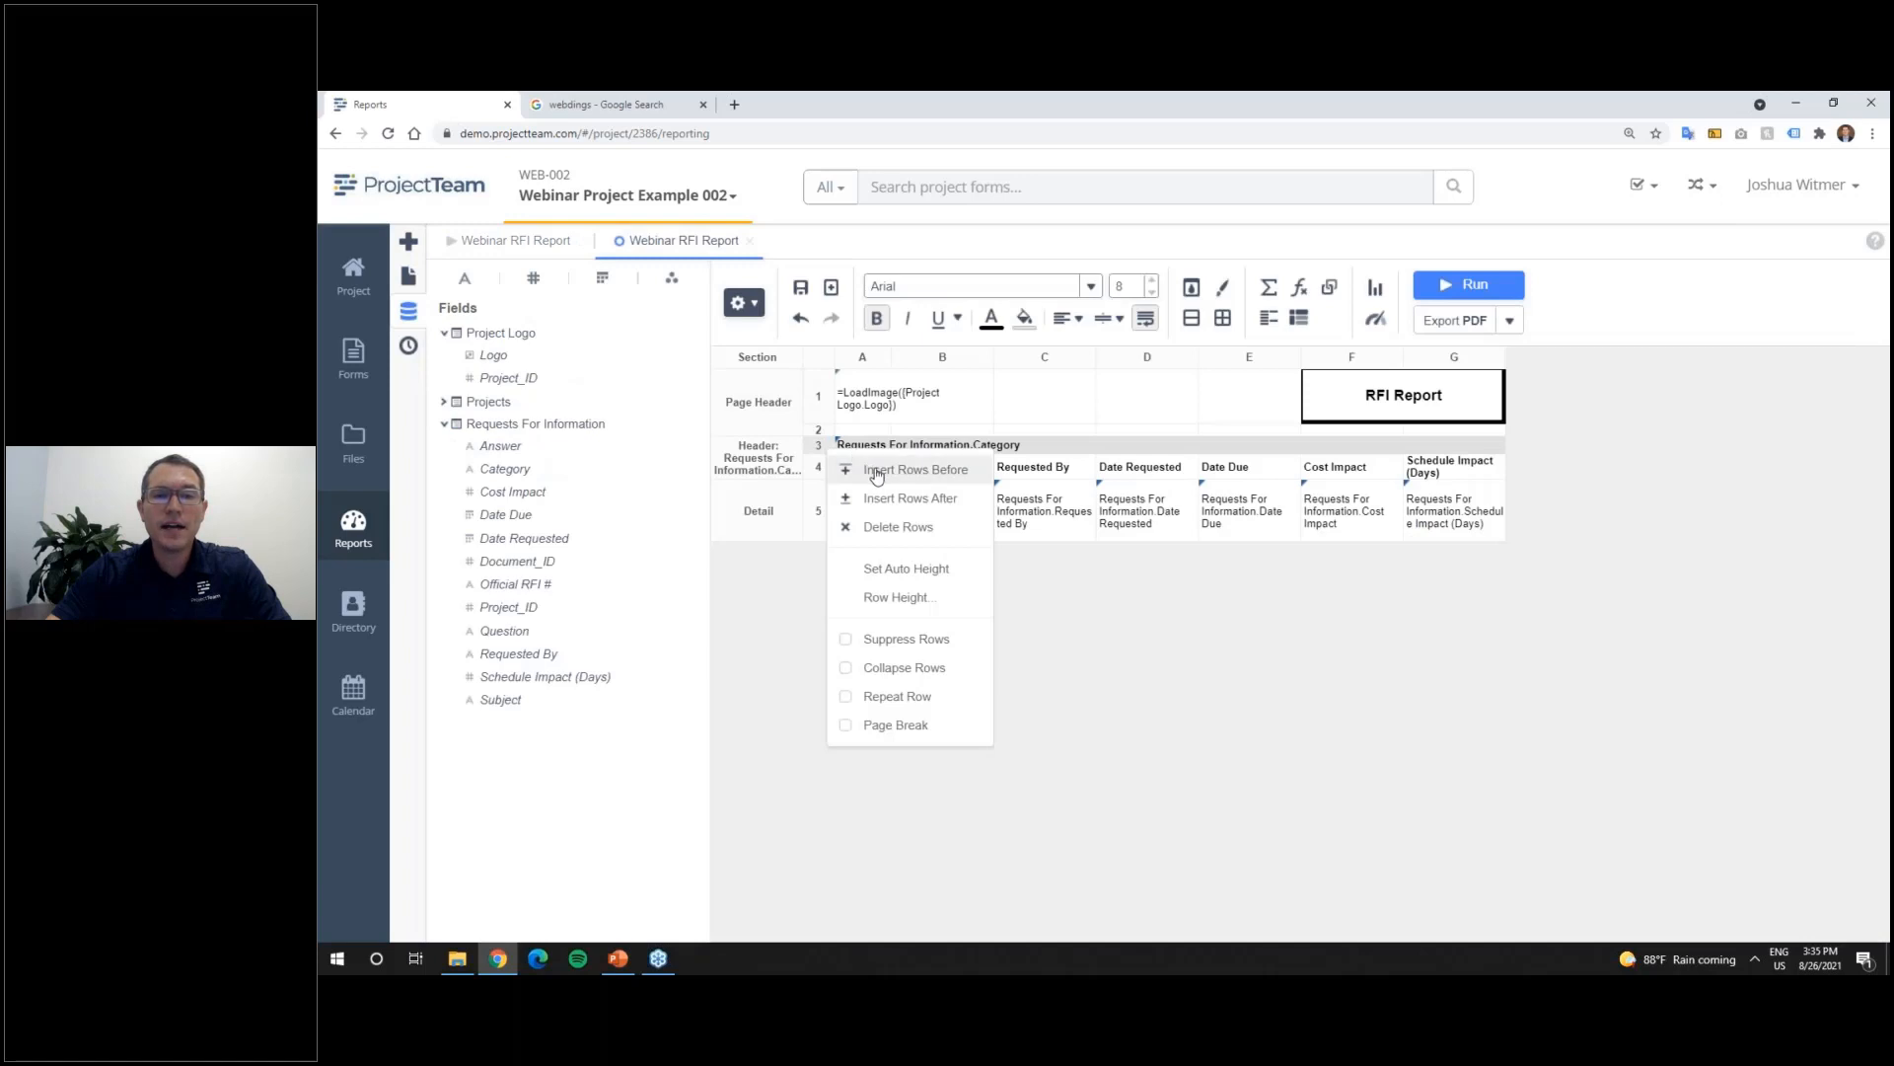
{"action": "left_click", "coordinate": [877, 472]}
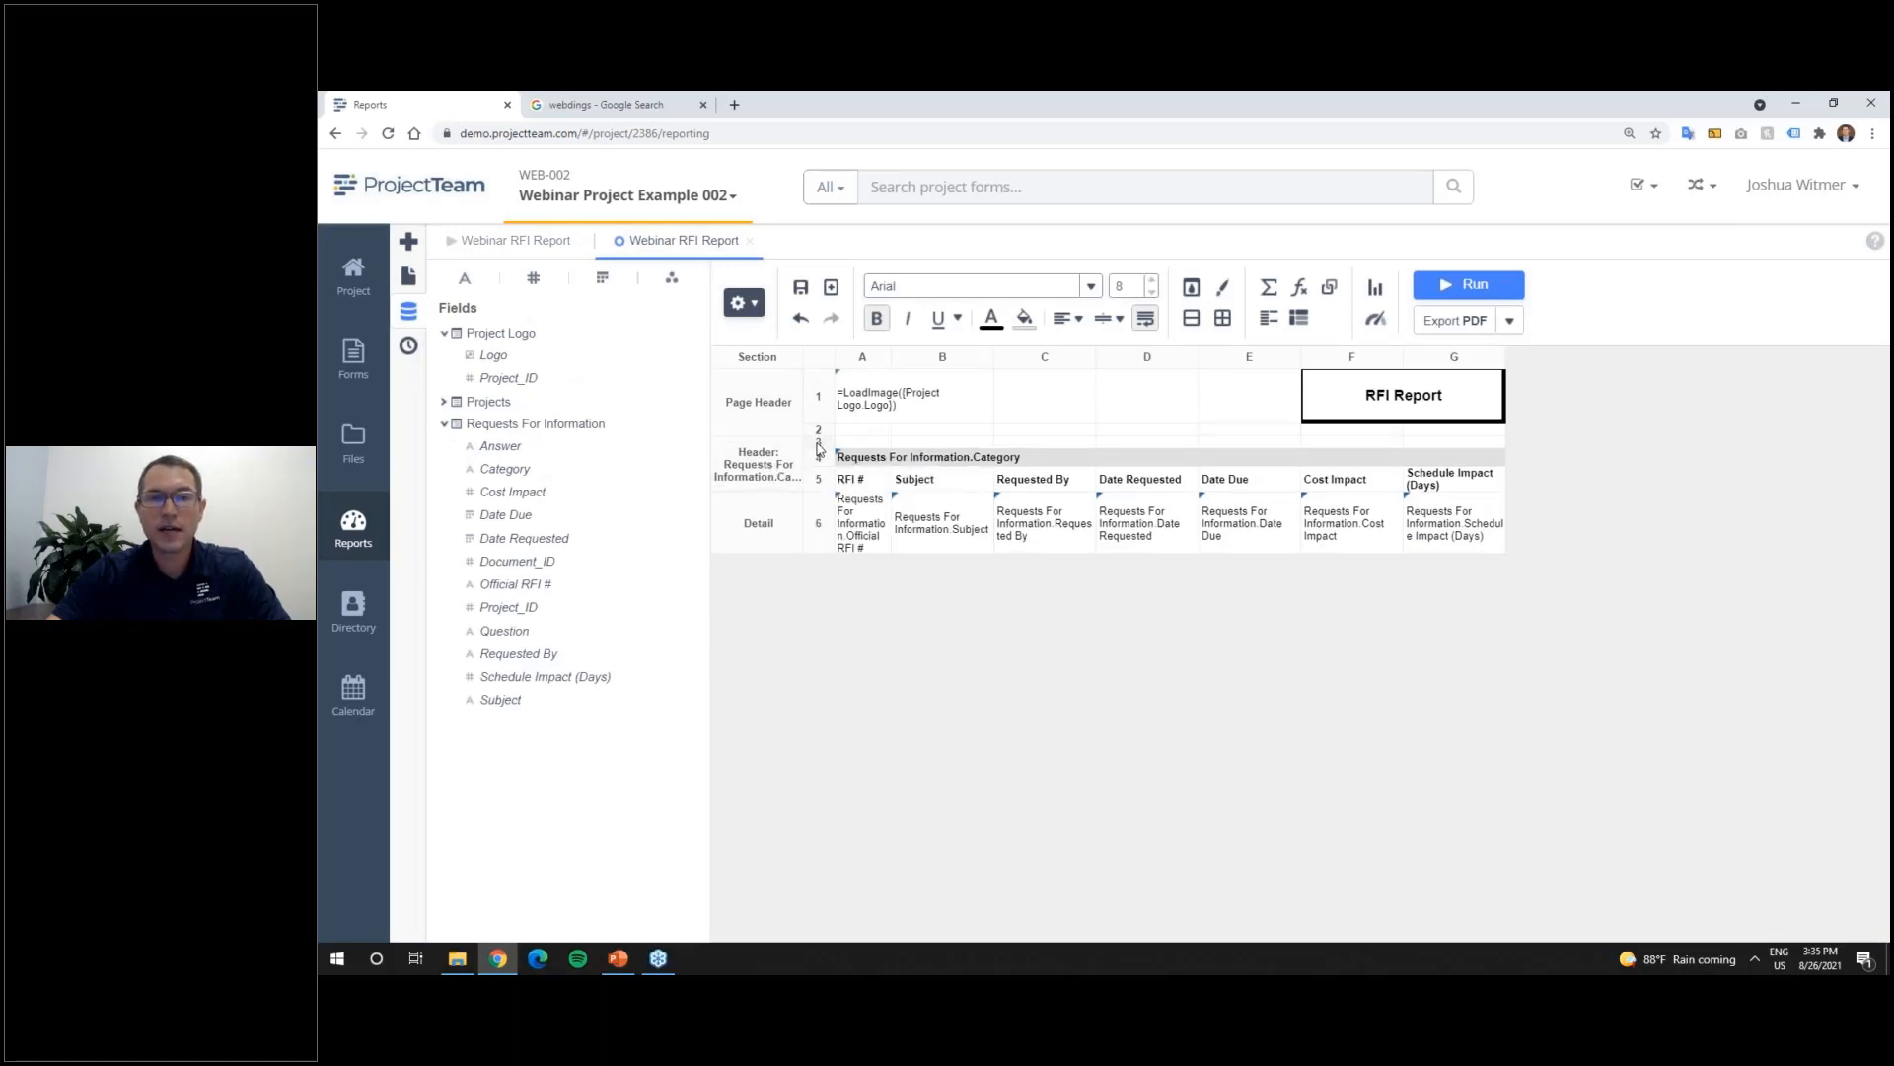
{"action": "left_click", "coordinate": [874, 443]}
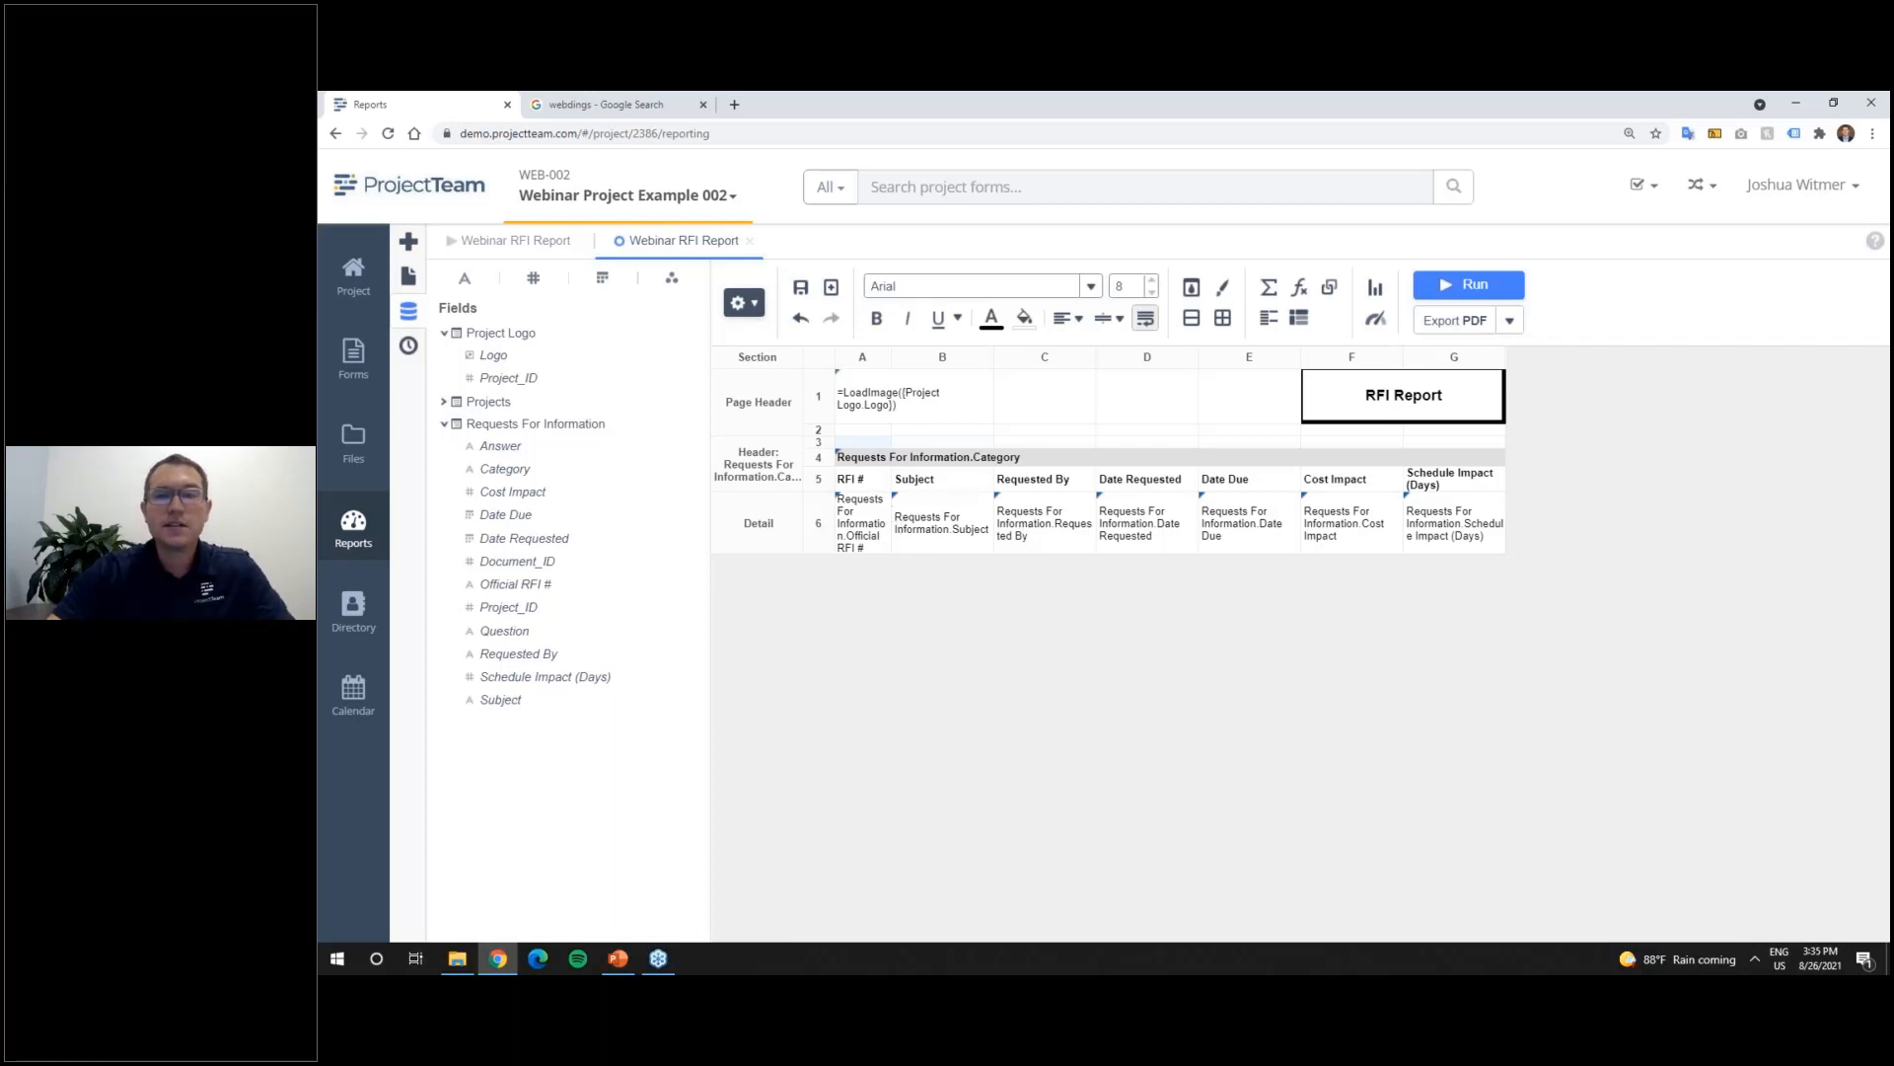
{"action": "left_click", "coordinate": [1462, 286]}
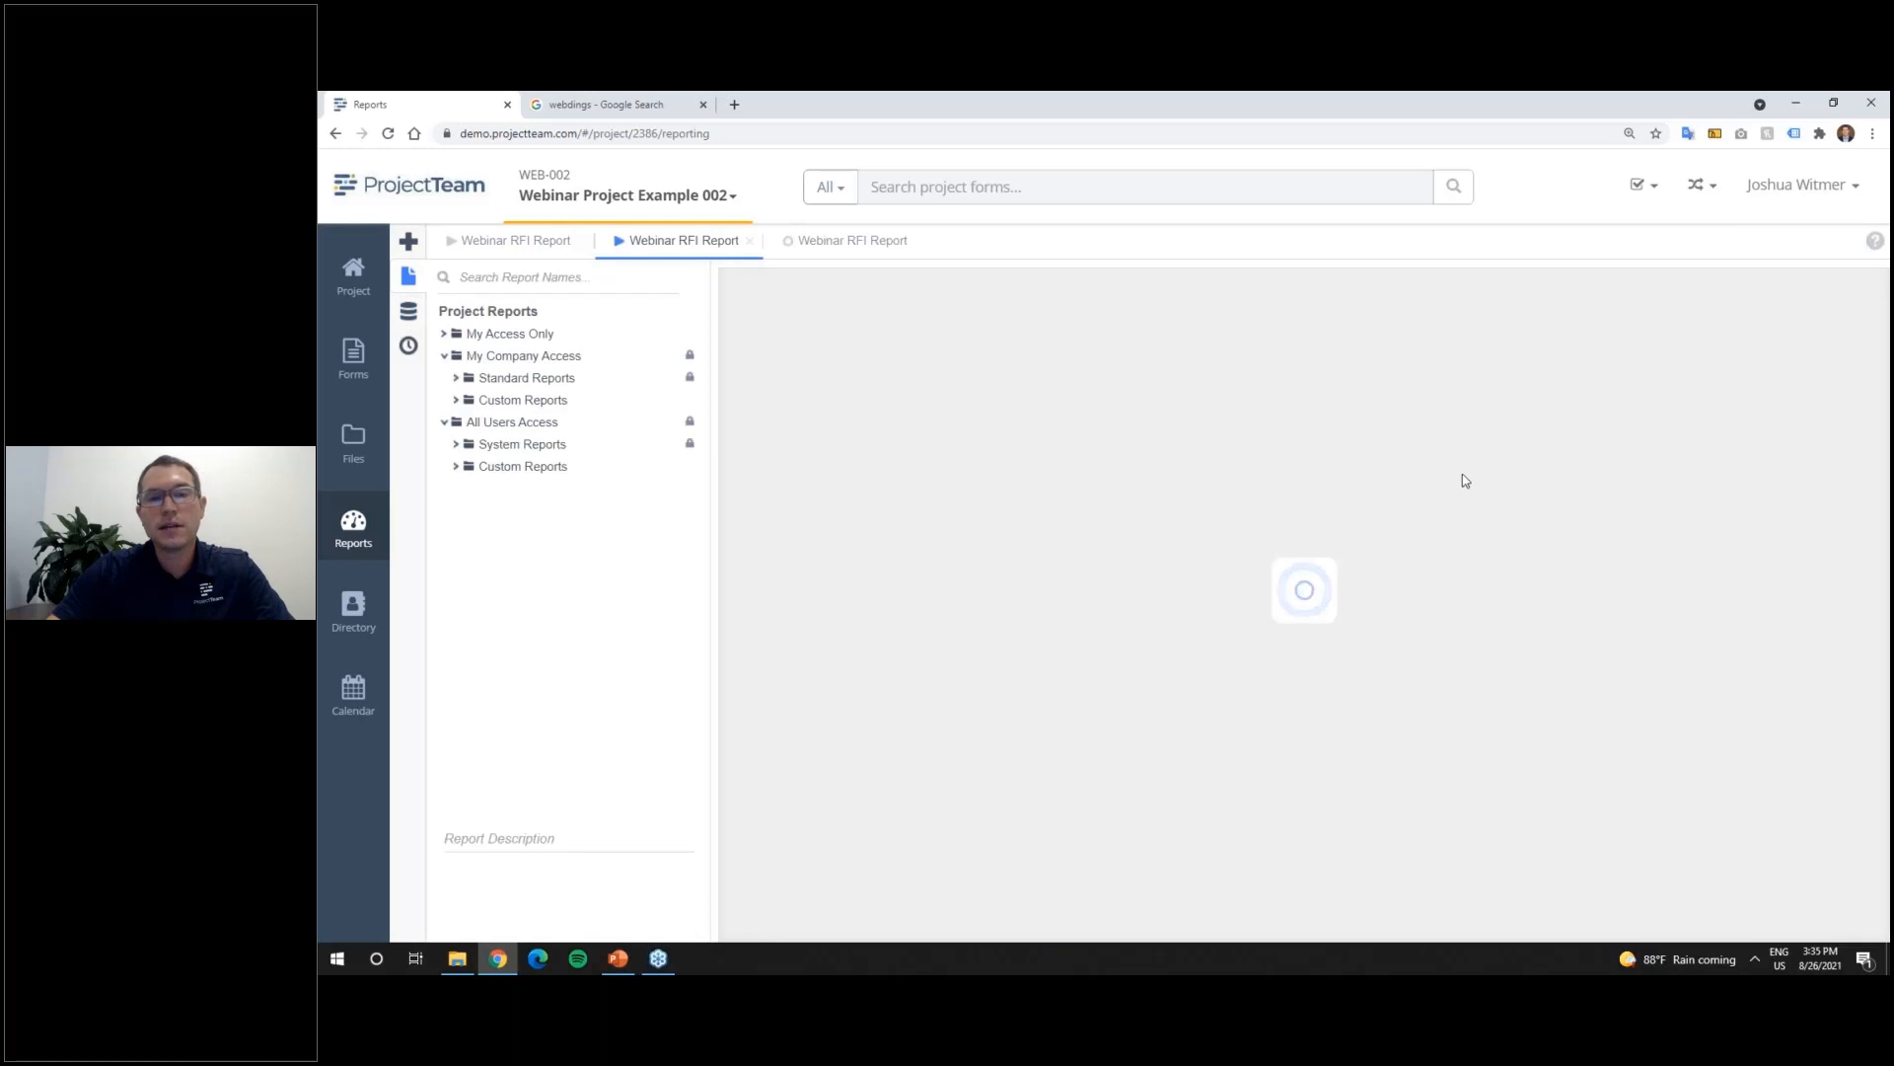
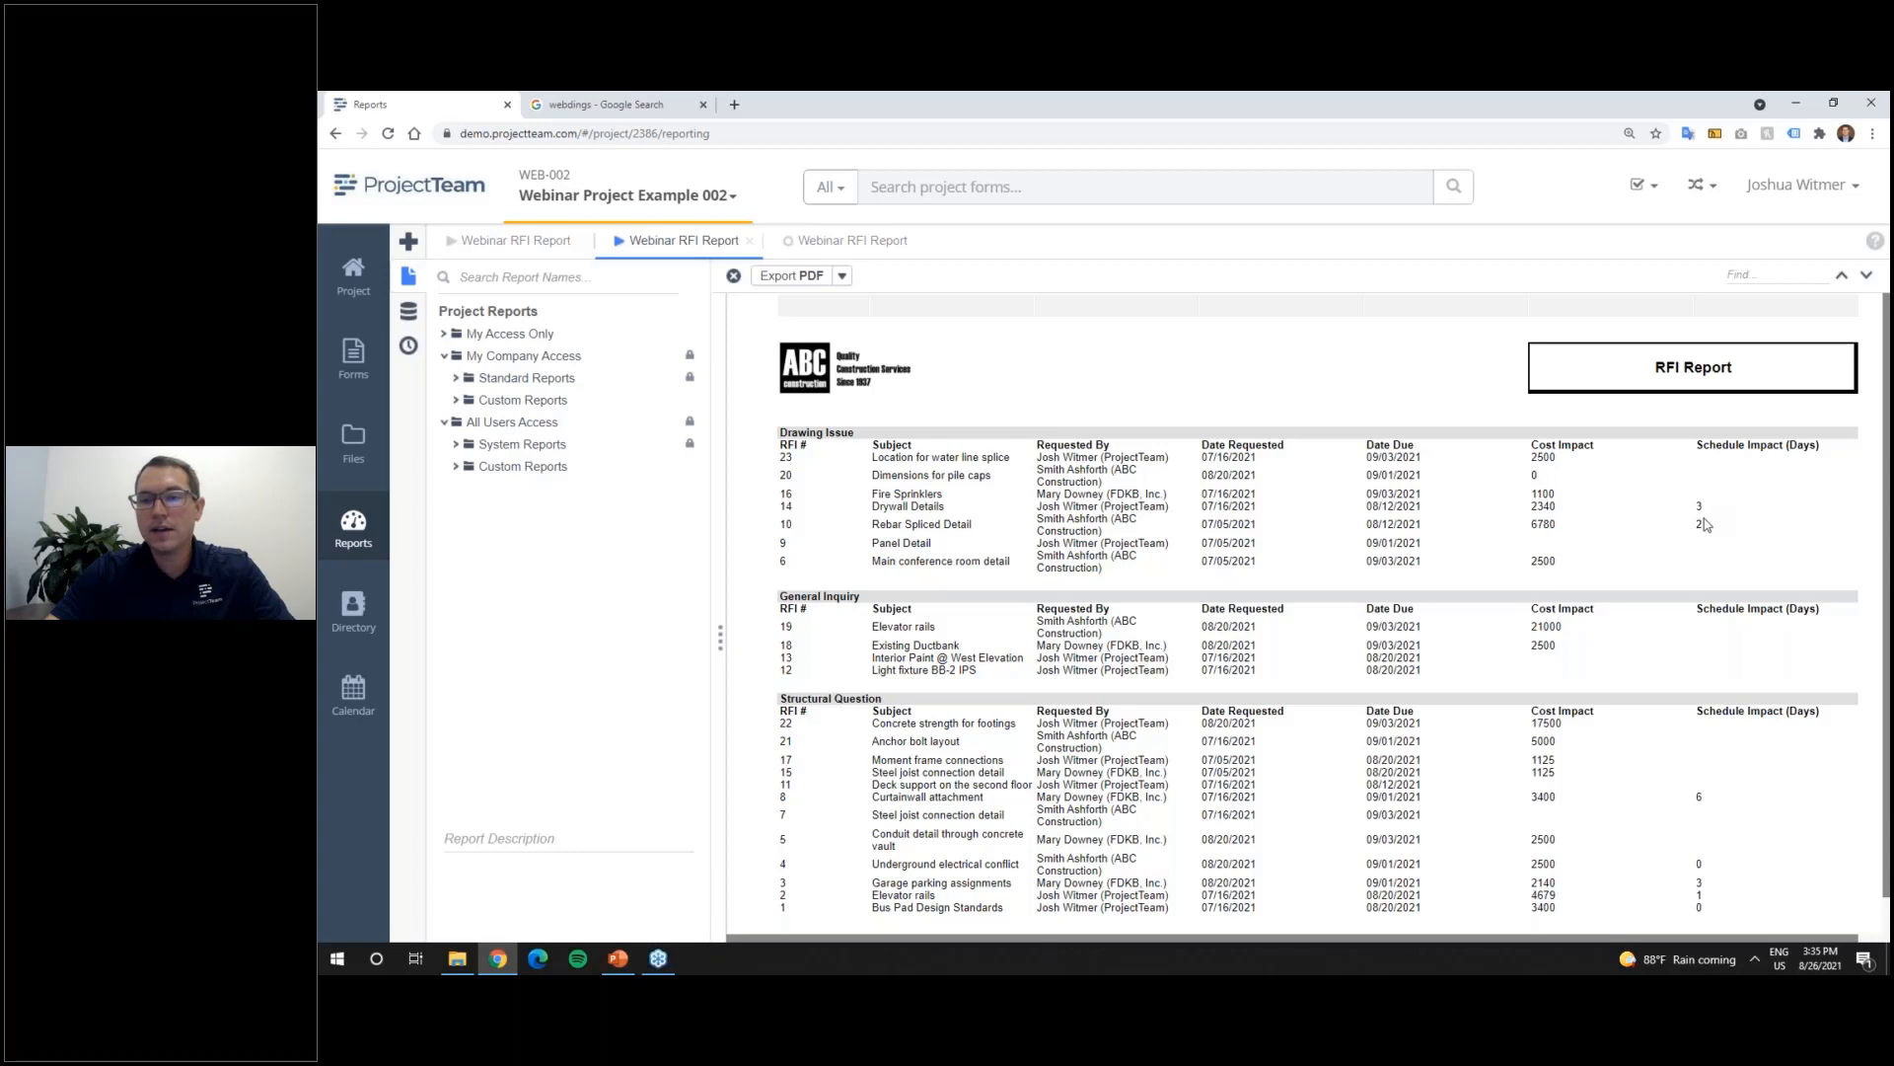
{"action": "left_click", "coordinate": [850, 249]}
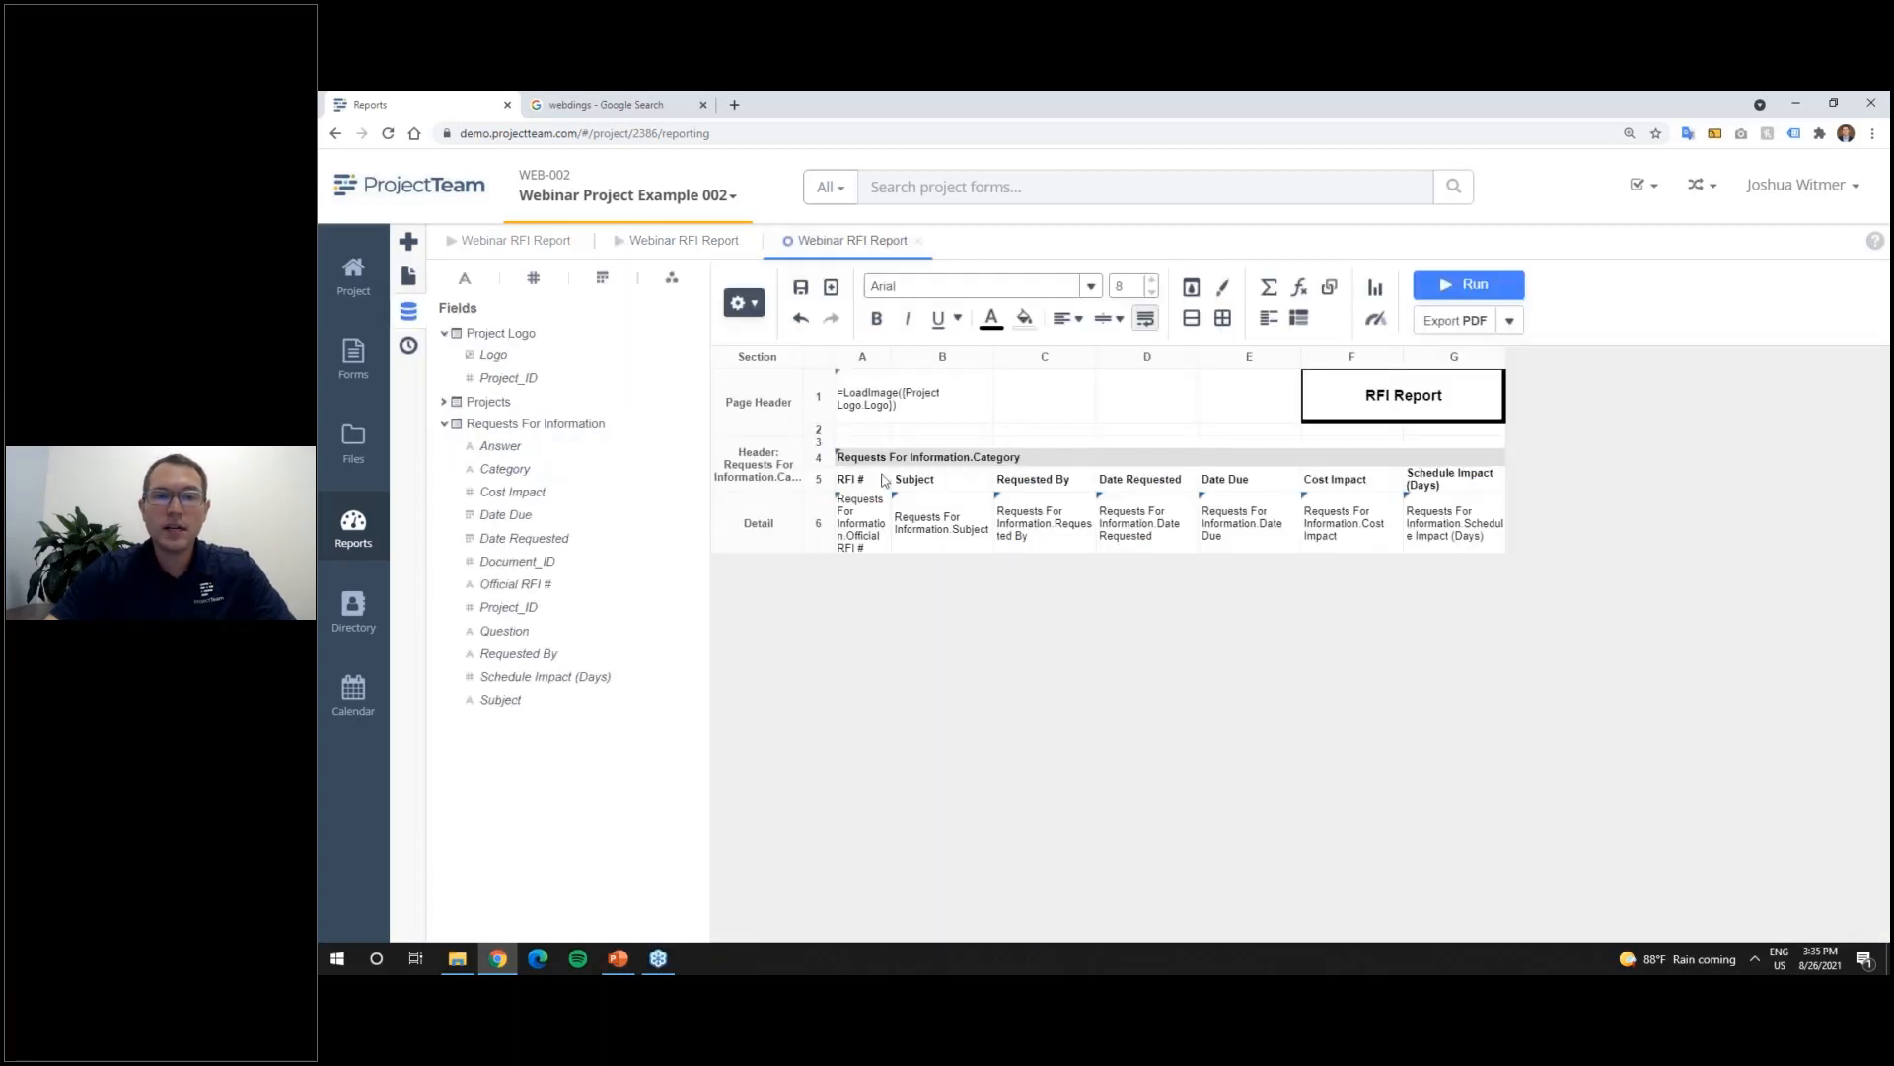
Step: Center-align all column headings in row 5 and all detail fields in row 6
{"action": "left_click_drag", "start_coordinate": [877, 483], "coordinate": [1445, 481]}
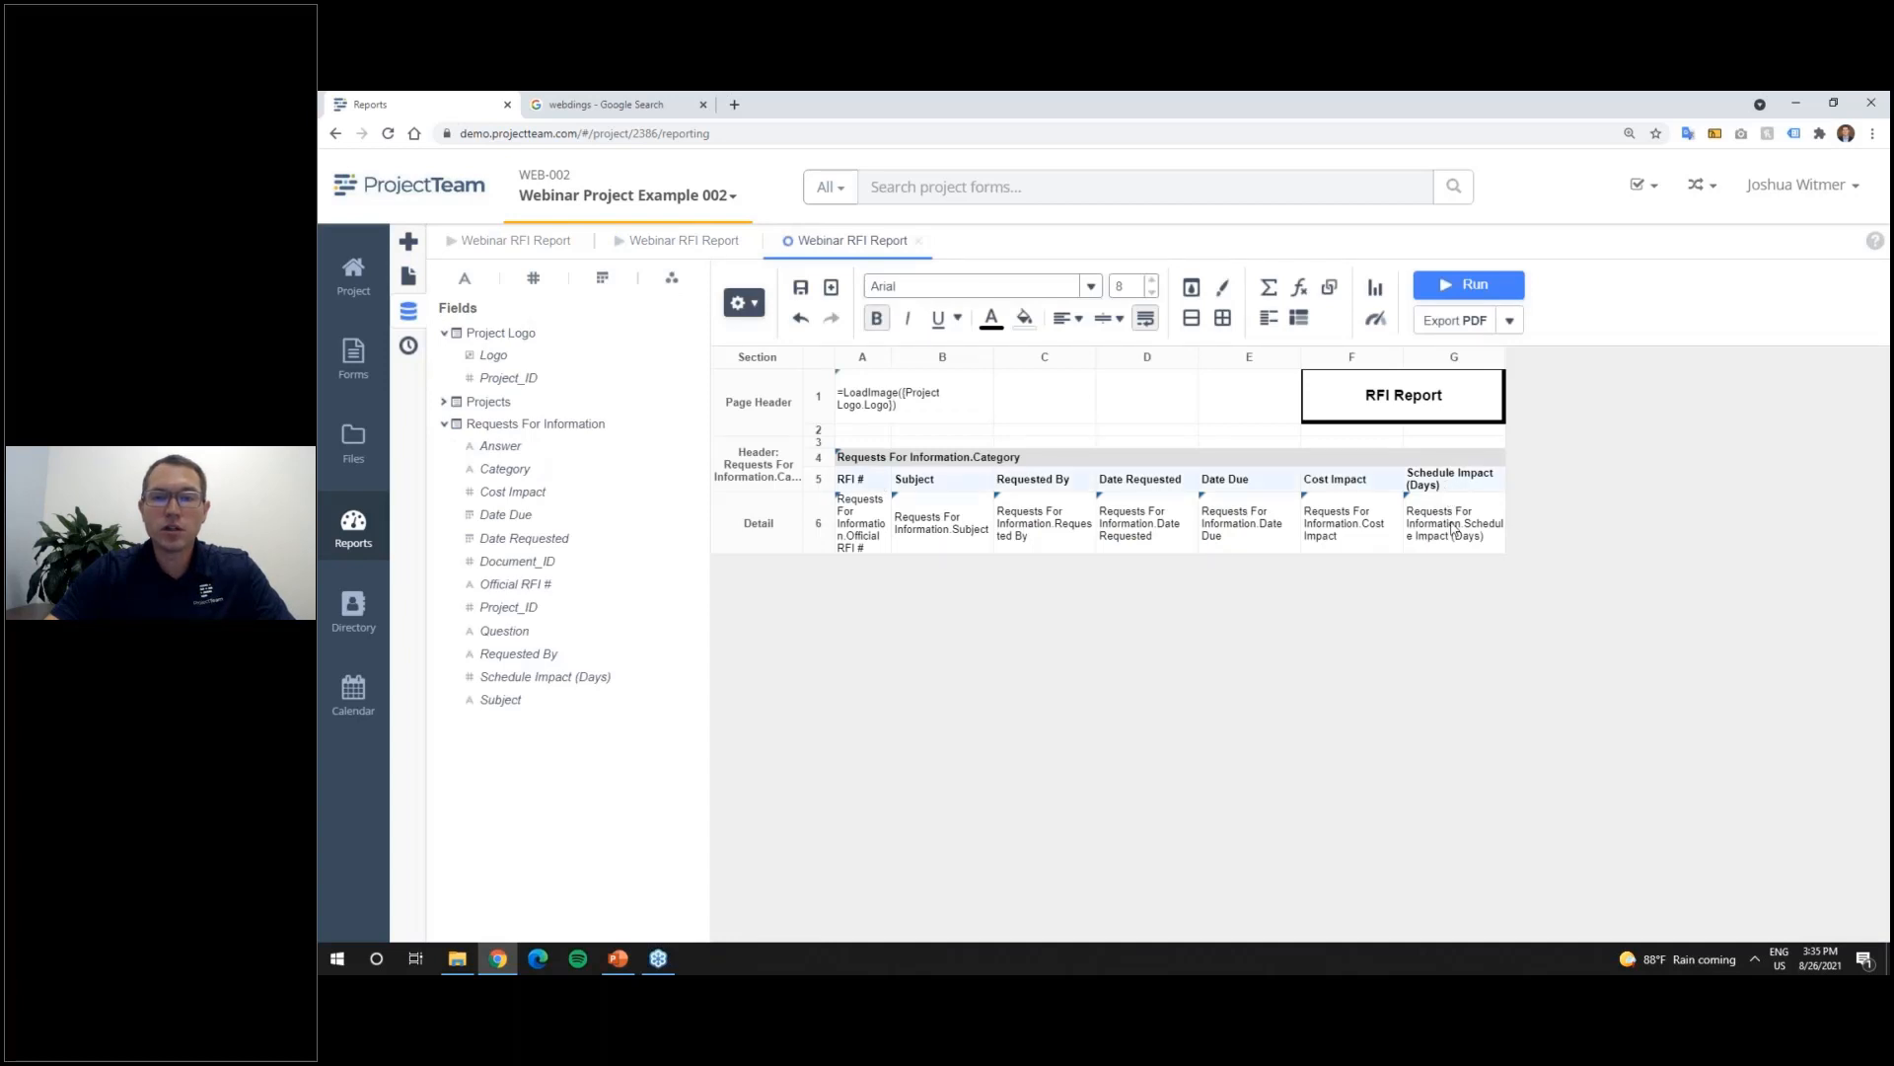
{"action": "left_click", "coordinate": [1451, 527], "text": "ctrl"}
{"action": "left_click_drag", "start_coordinate": [875, 482], "coordinate": [937, 537]}
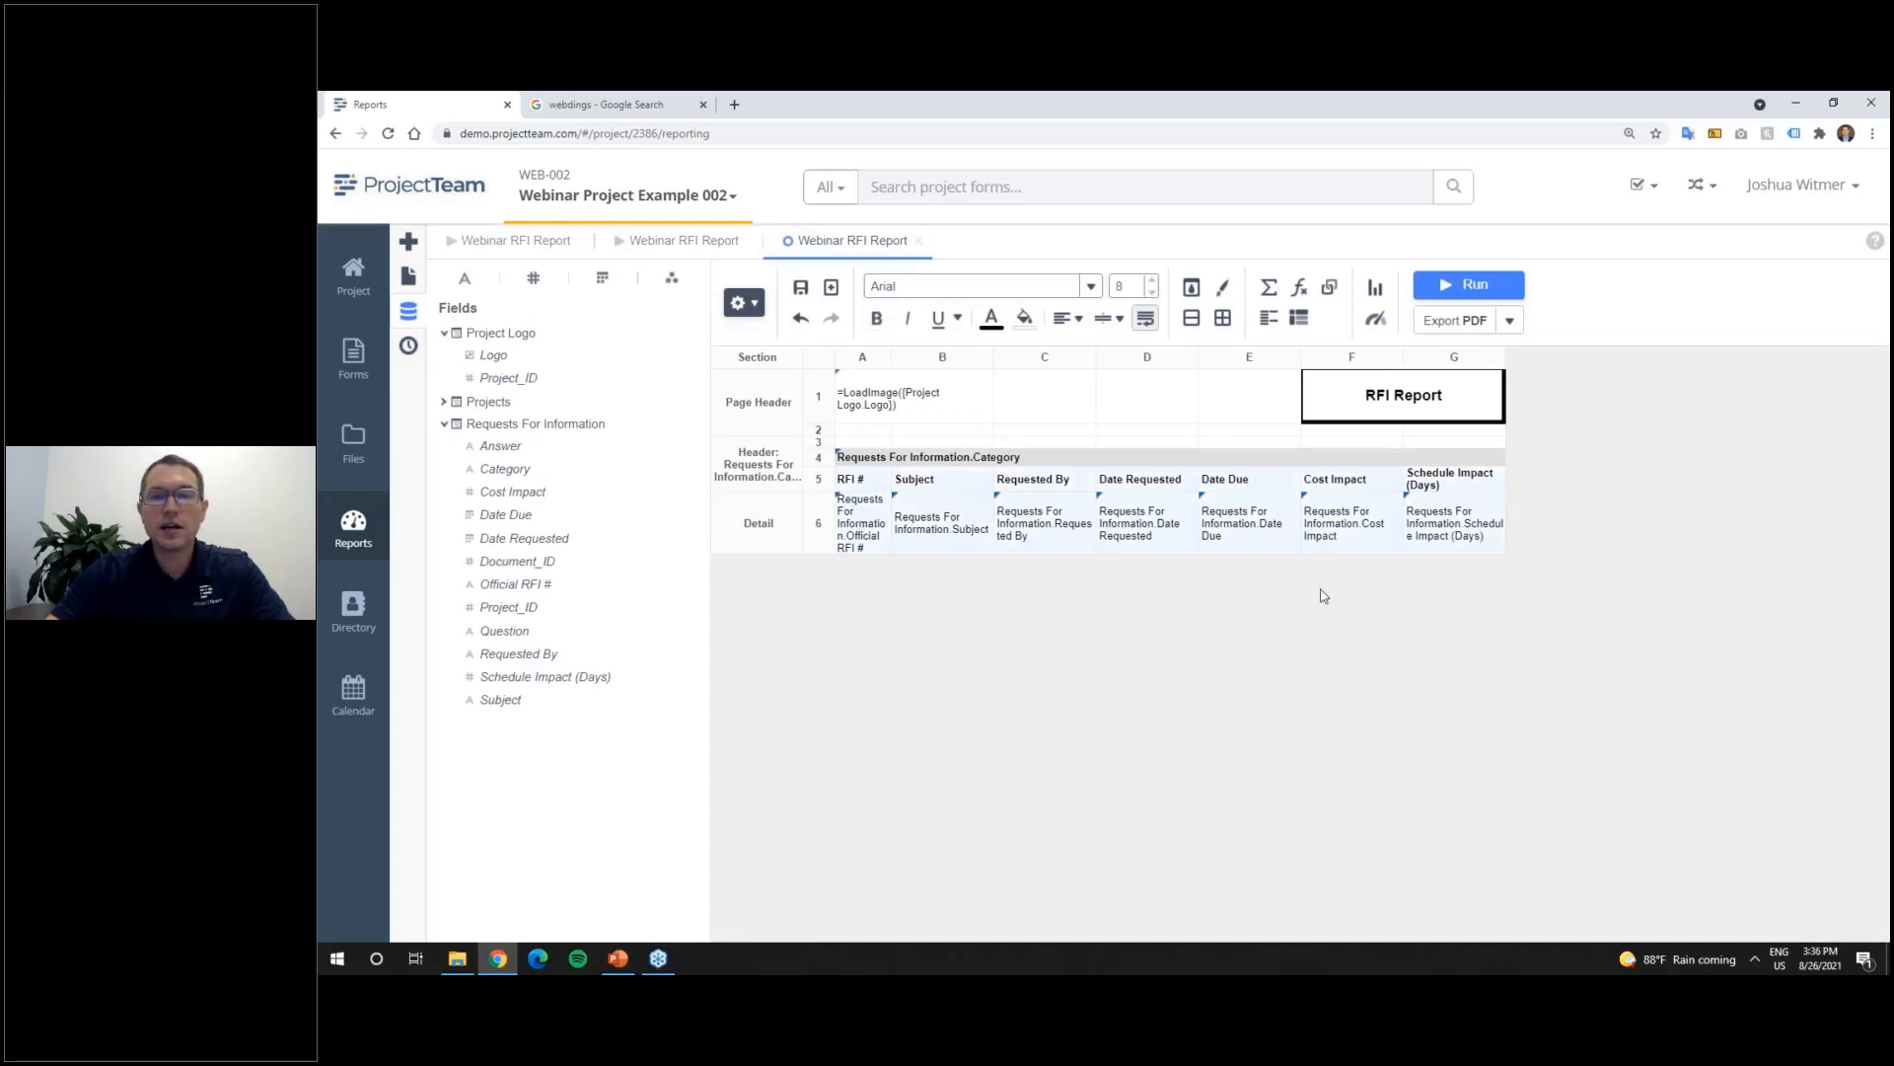
{"action": "left_click", "coordinate": [1068, 318]}
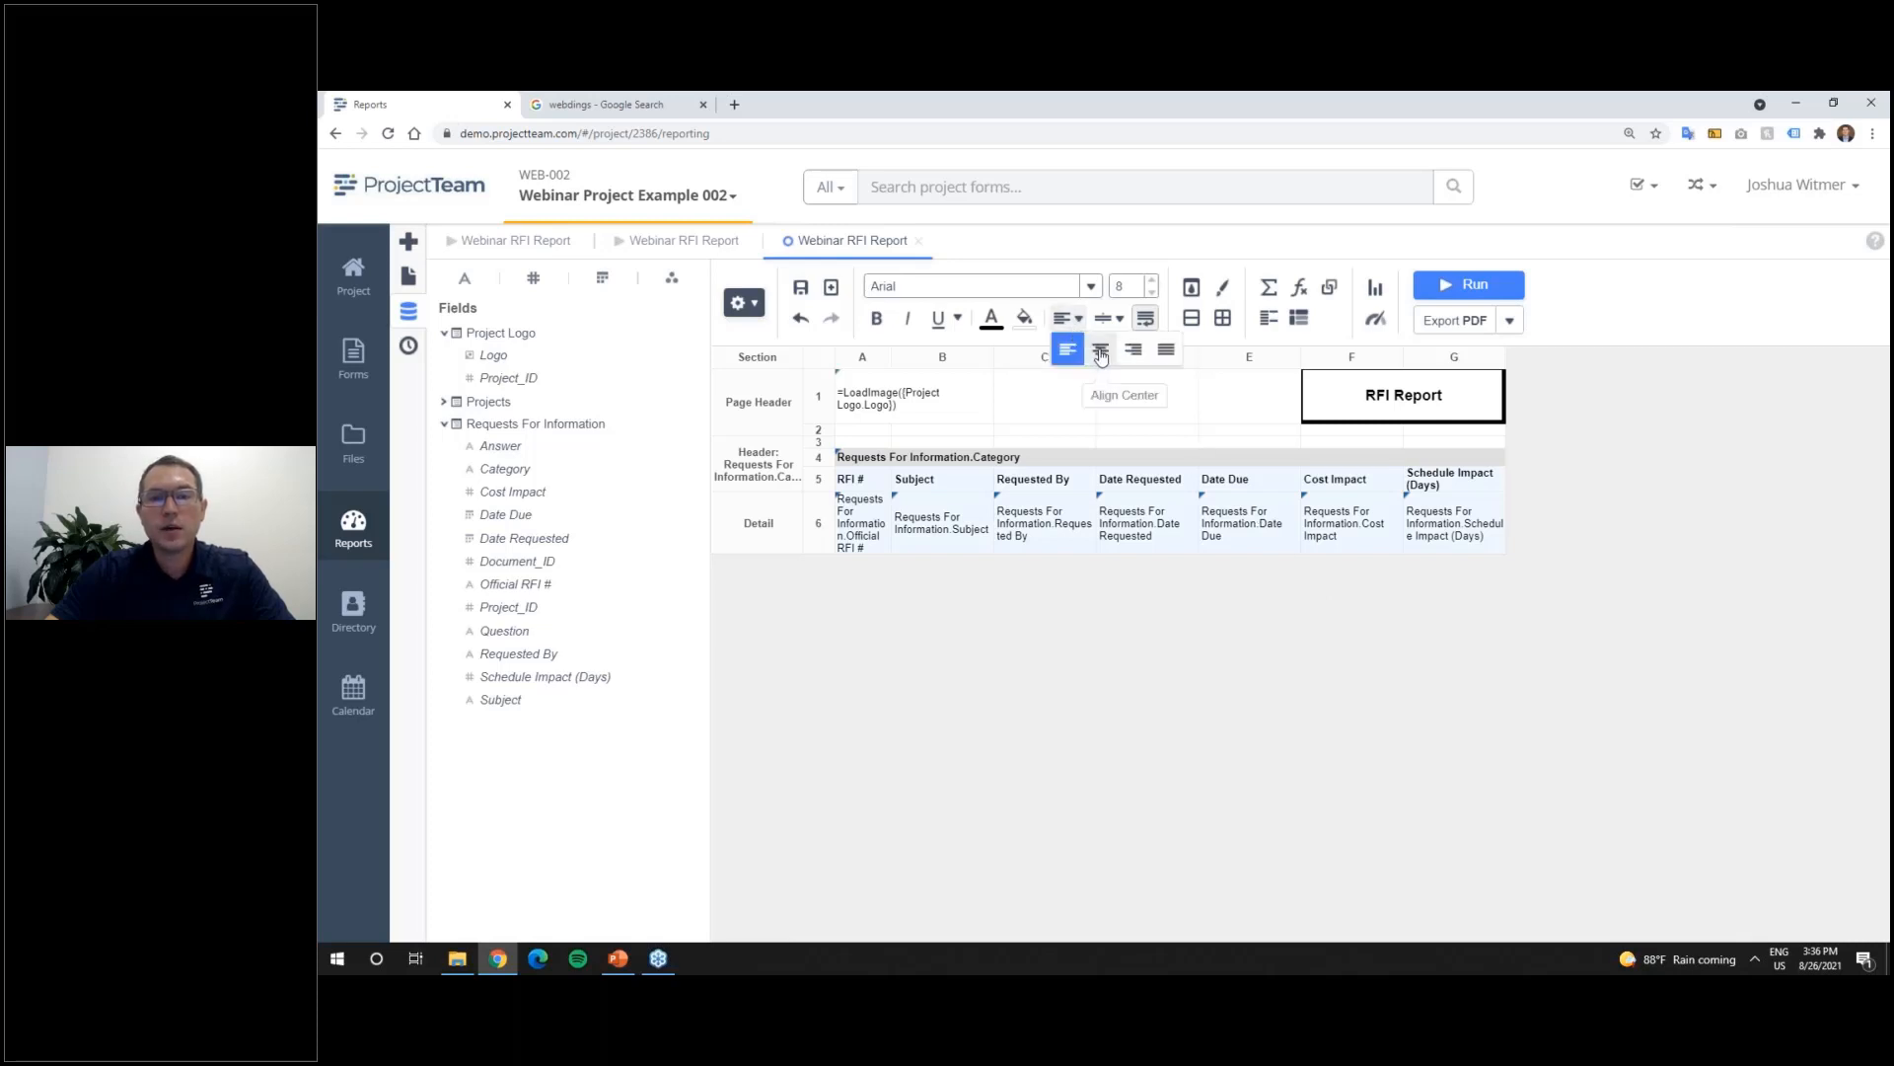
{"action": "left_click", "coordinate": [1099, 351]}
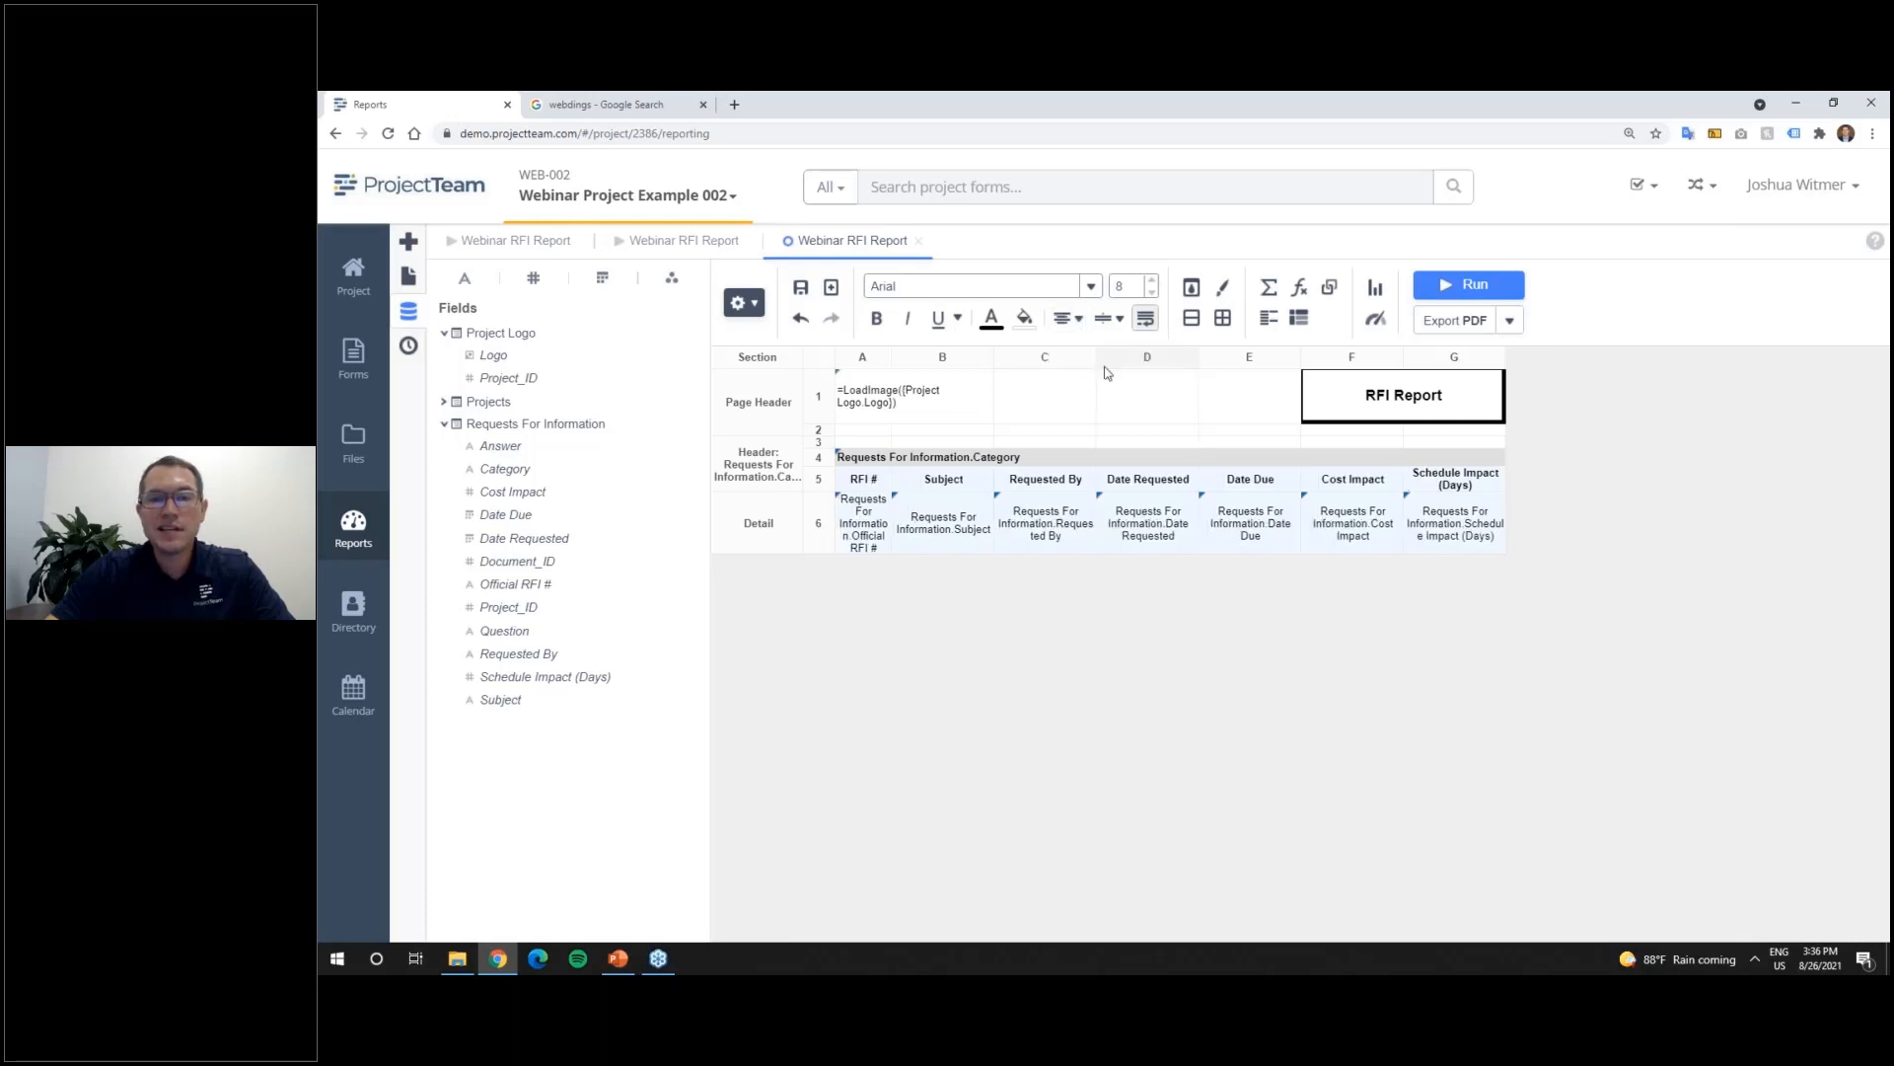
{"action": "left_click", "coordinate": [1166, 679]}
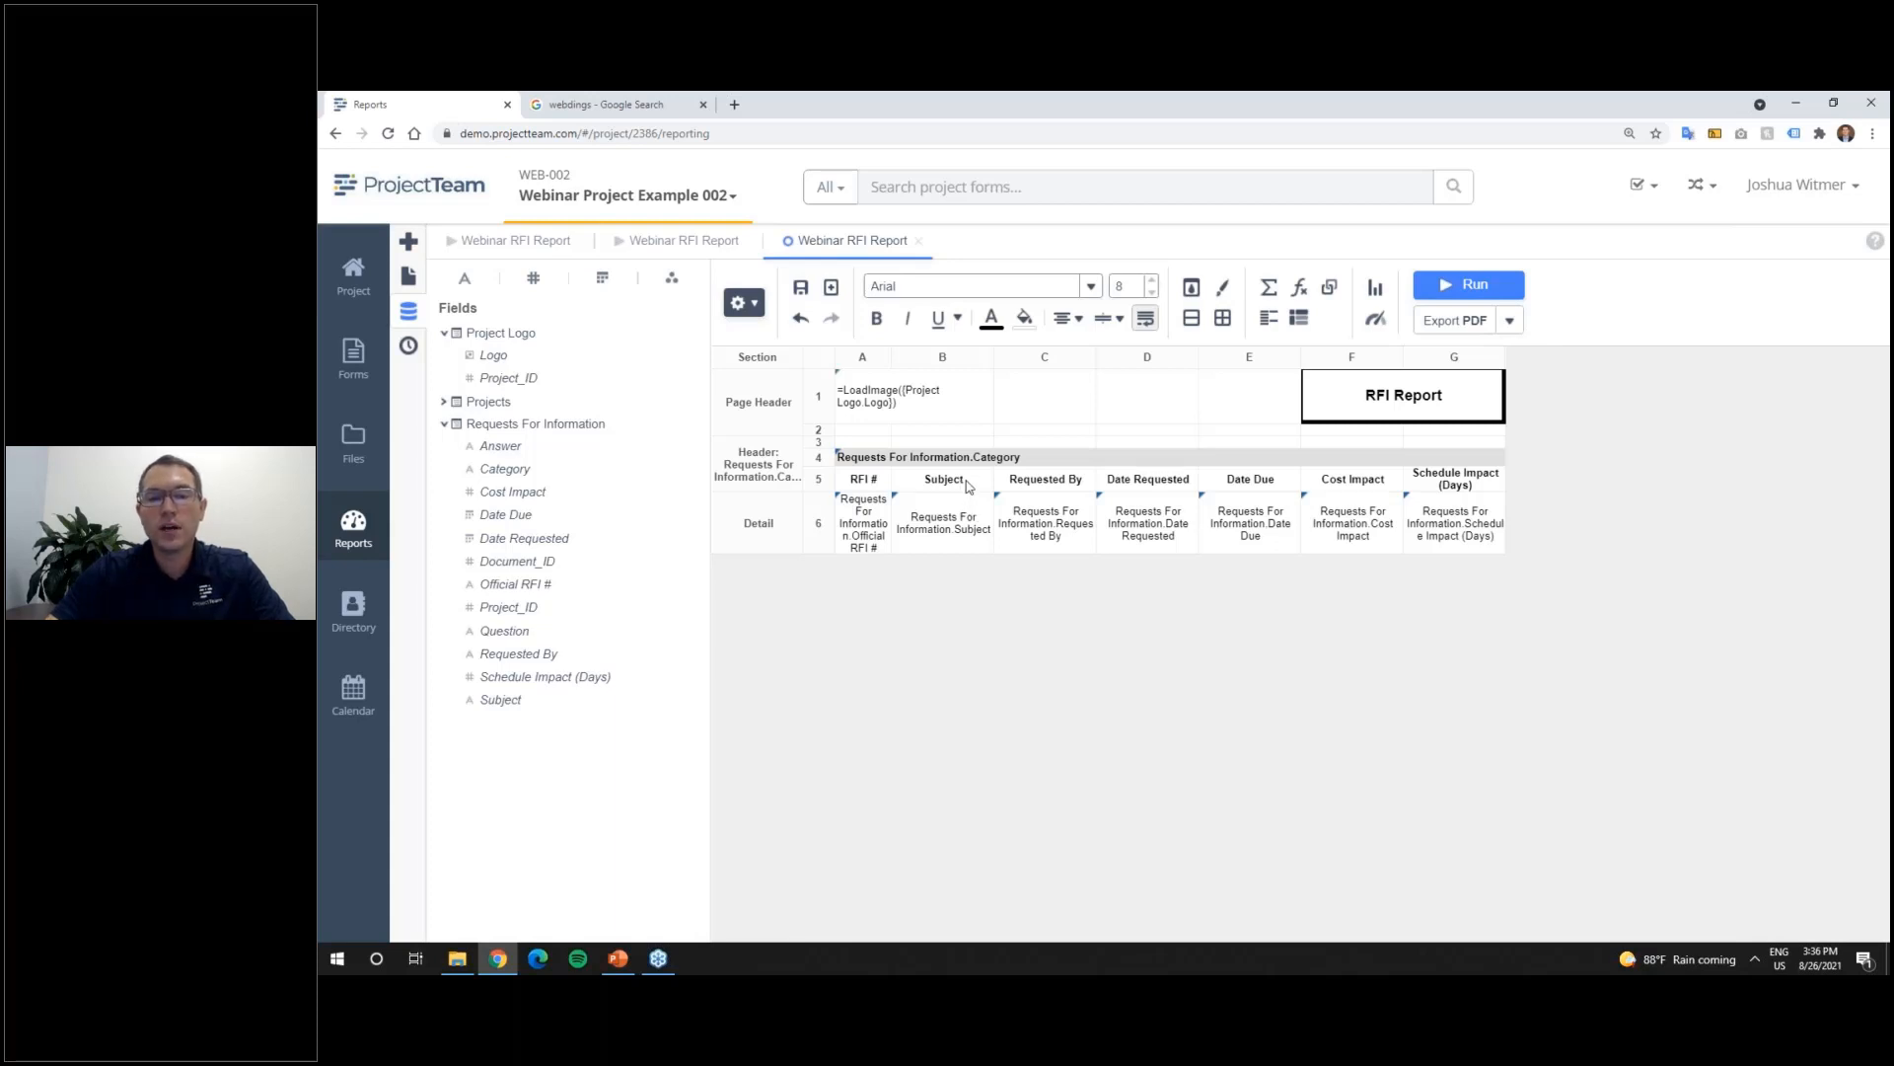
Step: Left-align the Subject heading and its detail field in column B
{"action": "left_click_drag", "start_coordinate": [967, 483], "coordinate": [967, 521]}
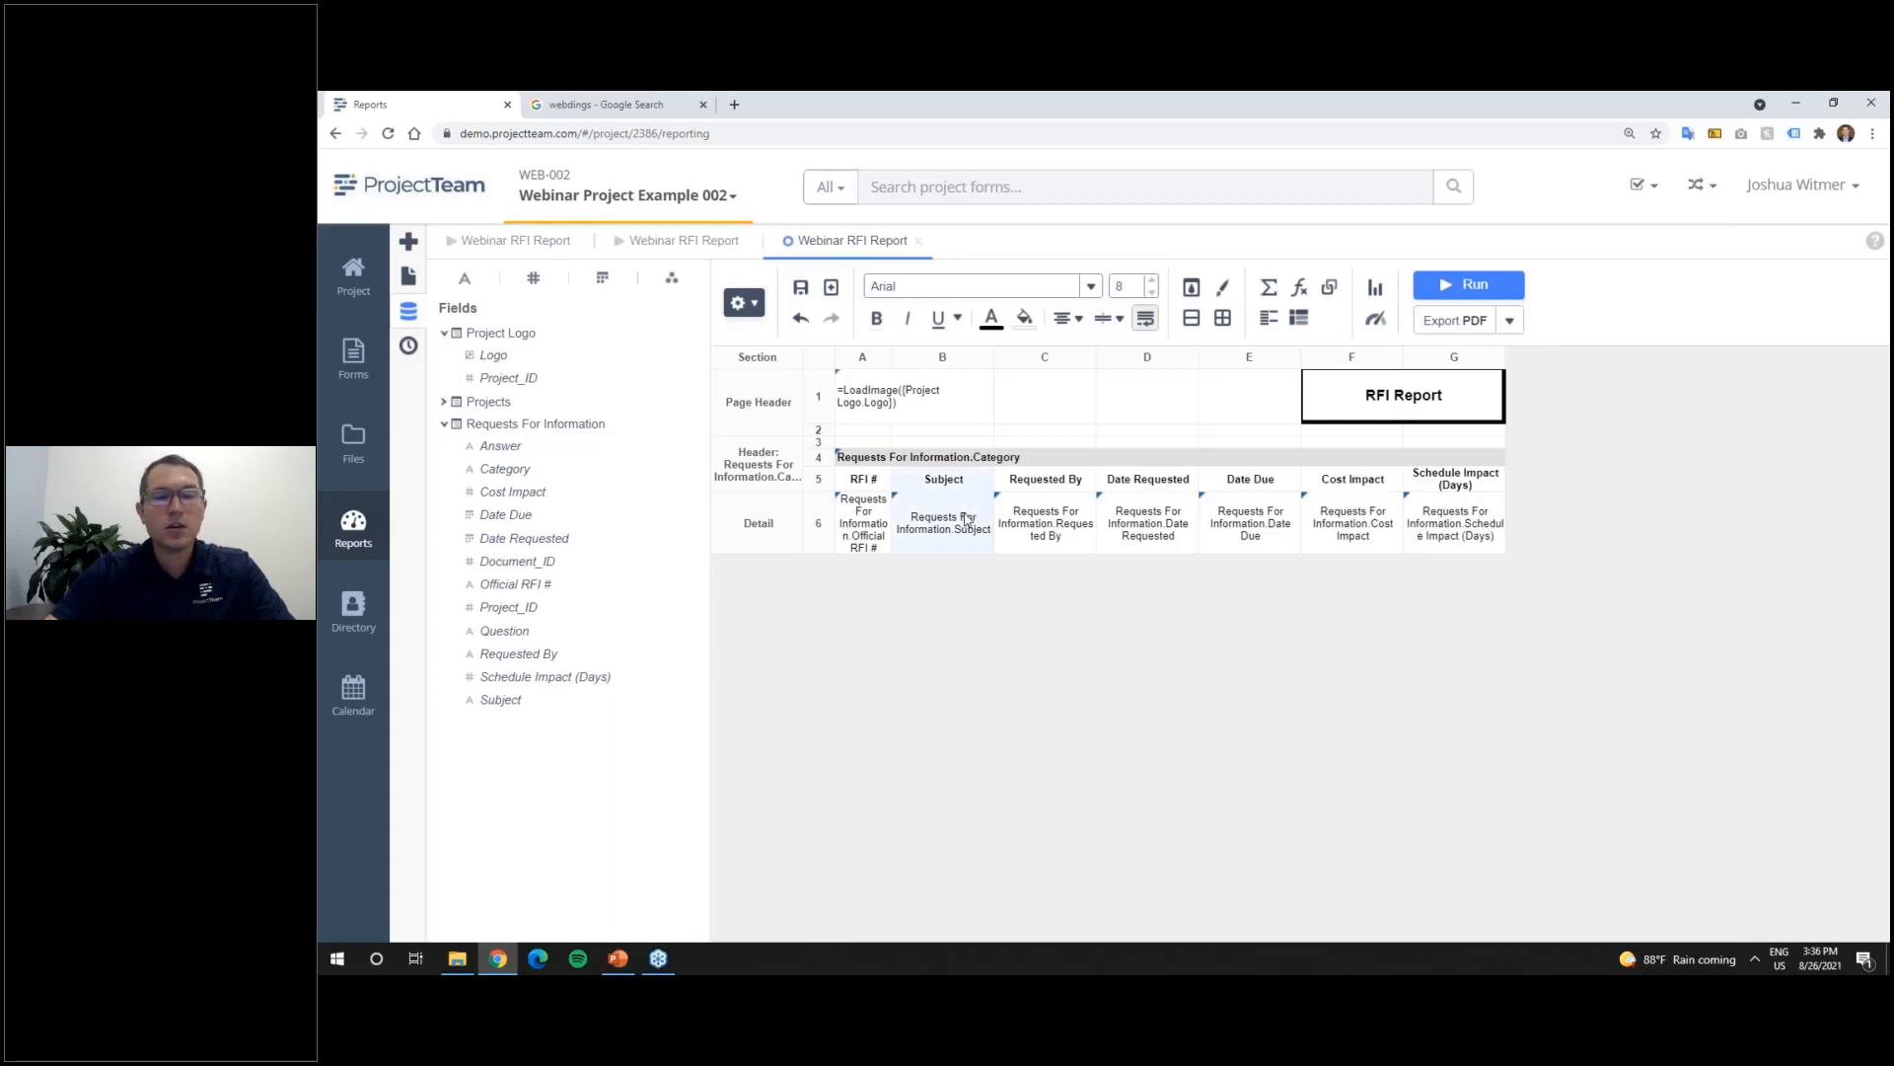
{"action": "left_click", "coordinate": [1068, 318]}
{"action": "left_click", "coordinate": [1067, 351]}
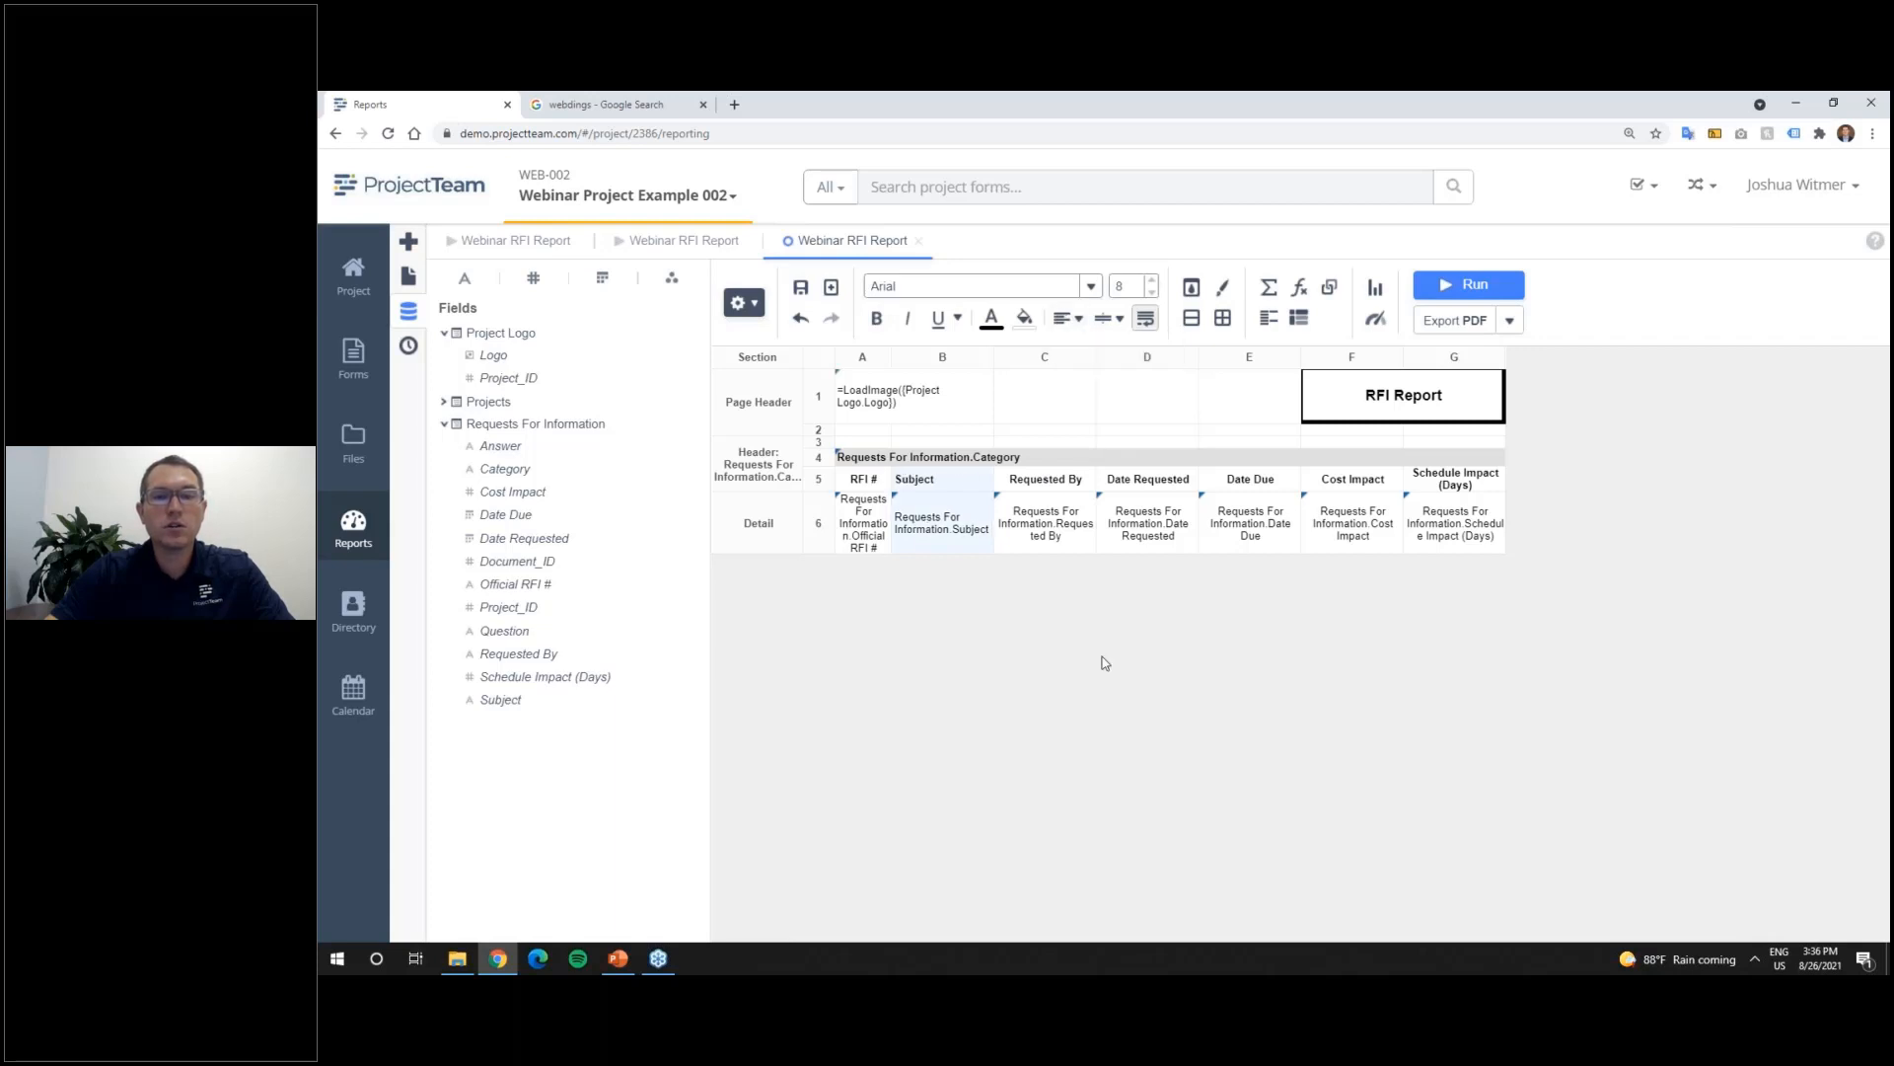
{"action": "left_click", "coordinate": [1104, 663]}
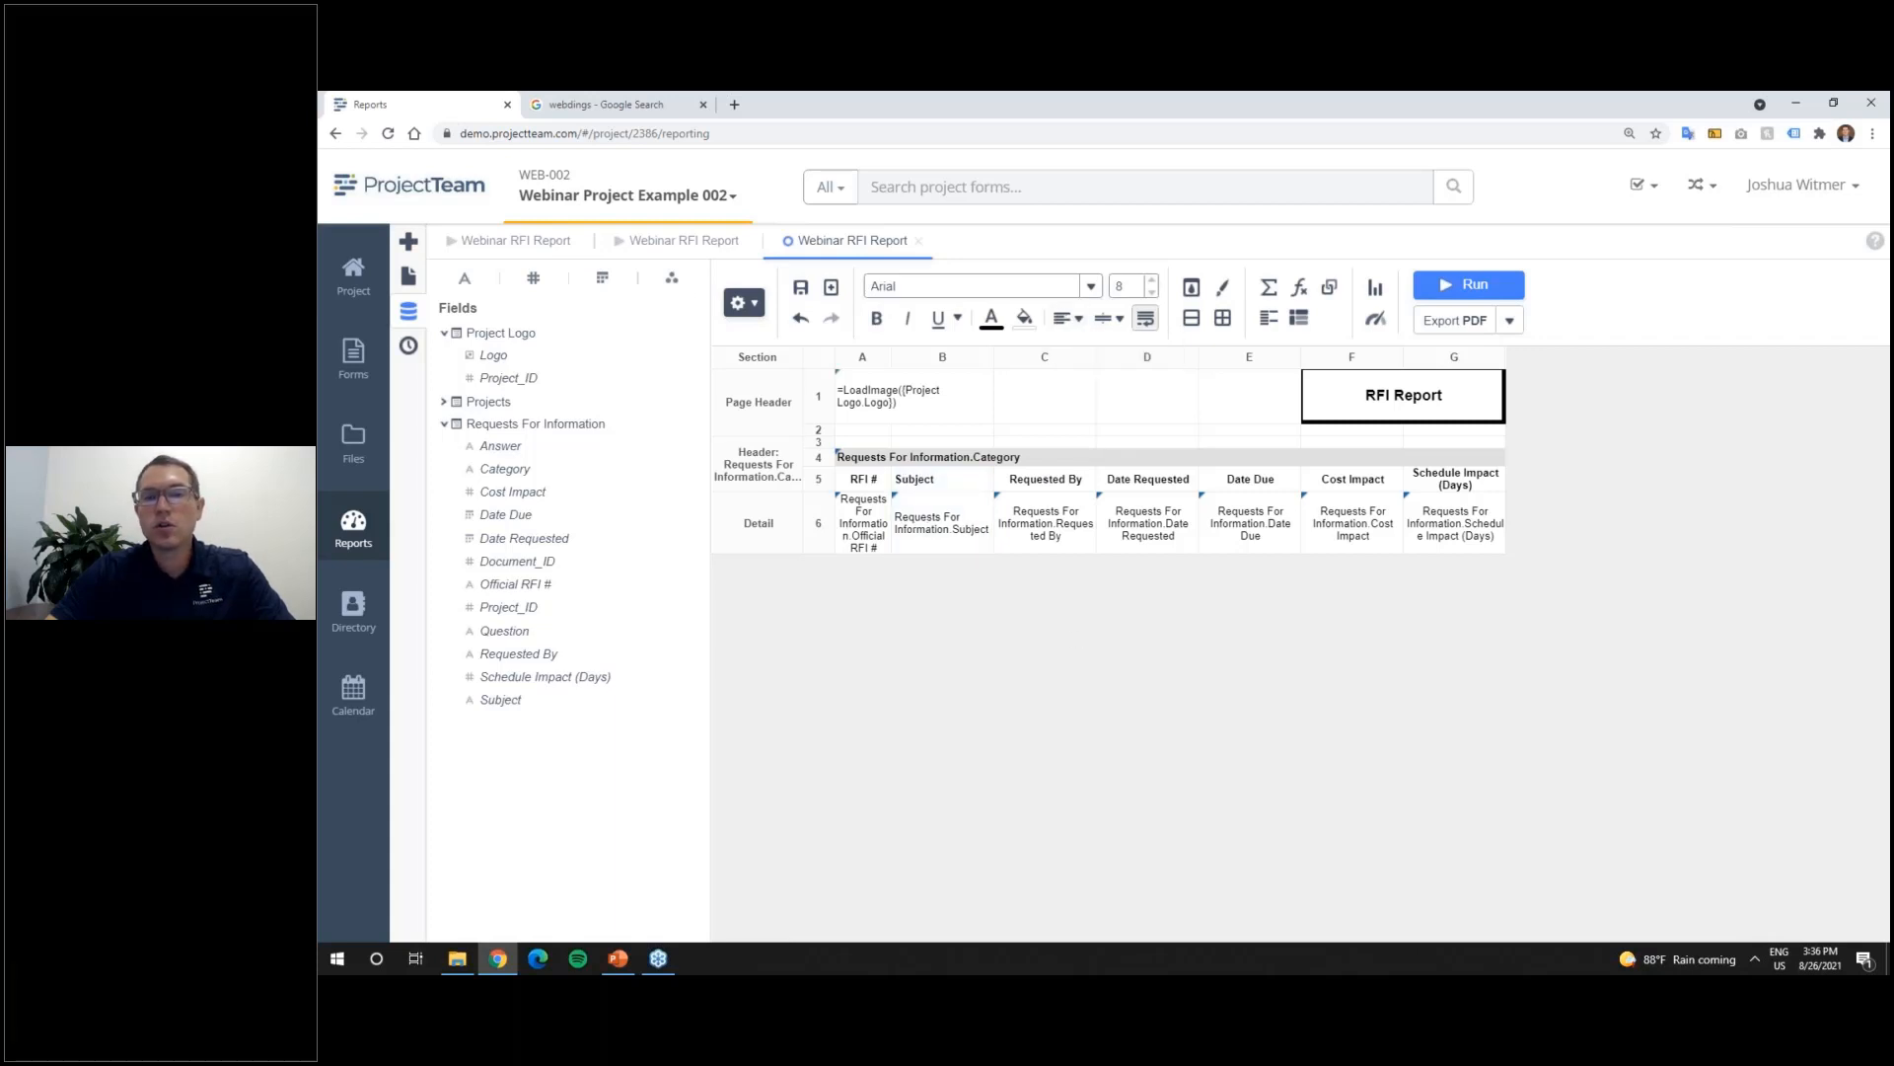
Step: Check the text wrapping in the earlier preview, and widen columns B and C to about twice their width
{"action": "left_click", "coordinate": [691, 242]}
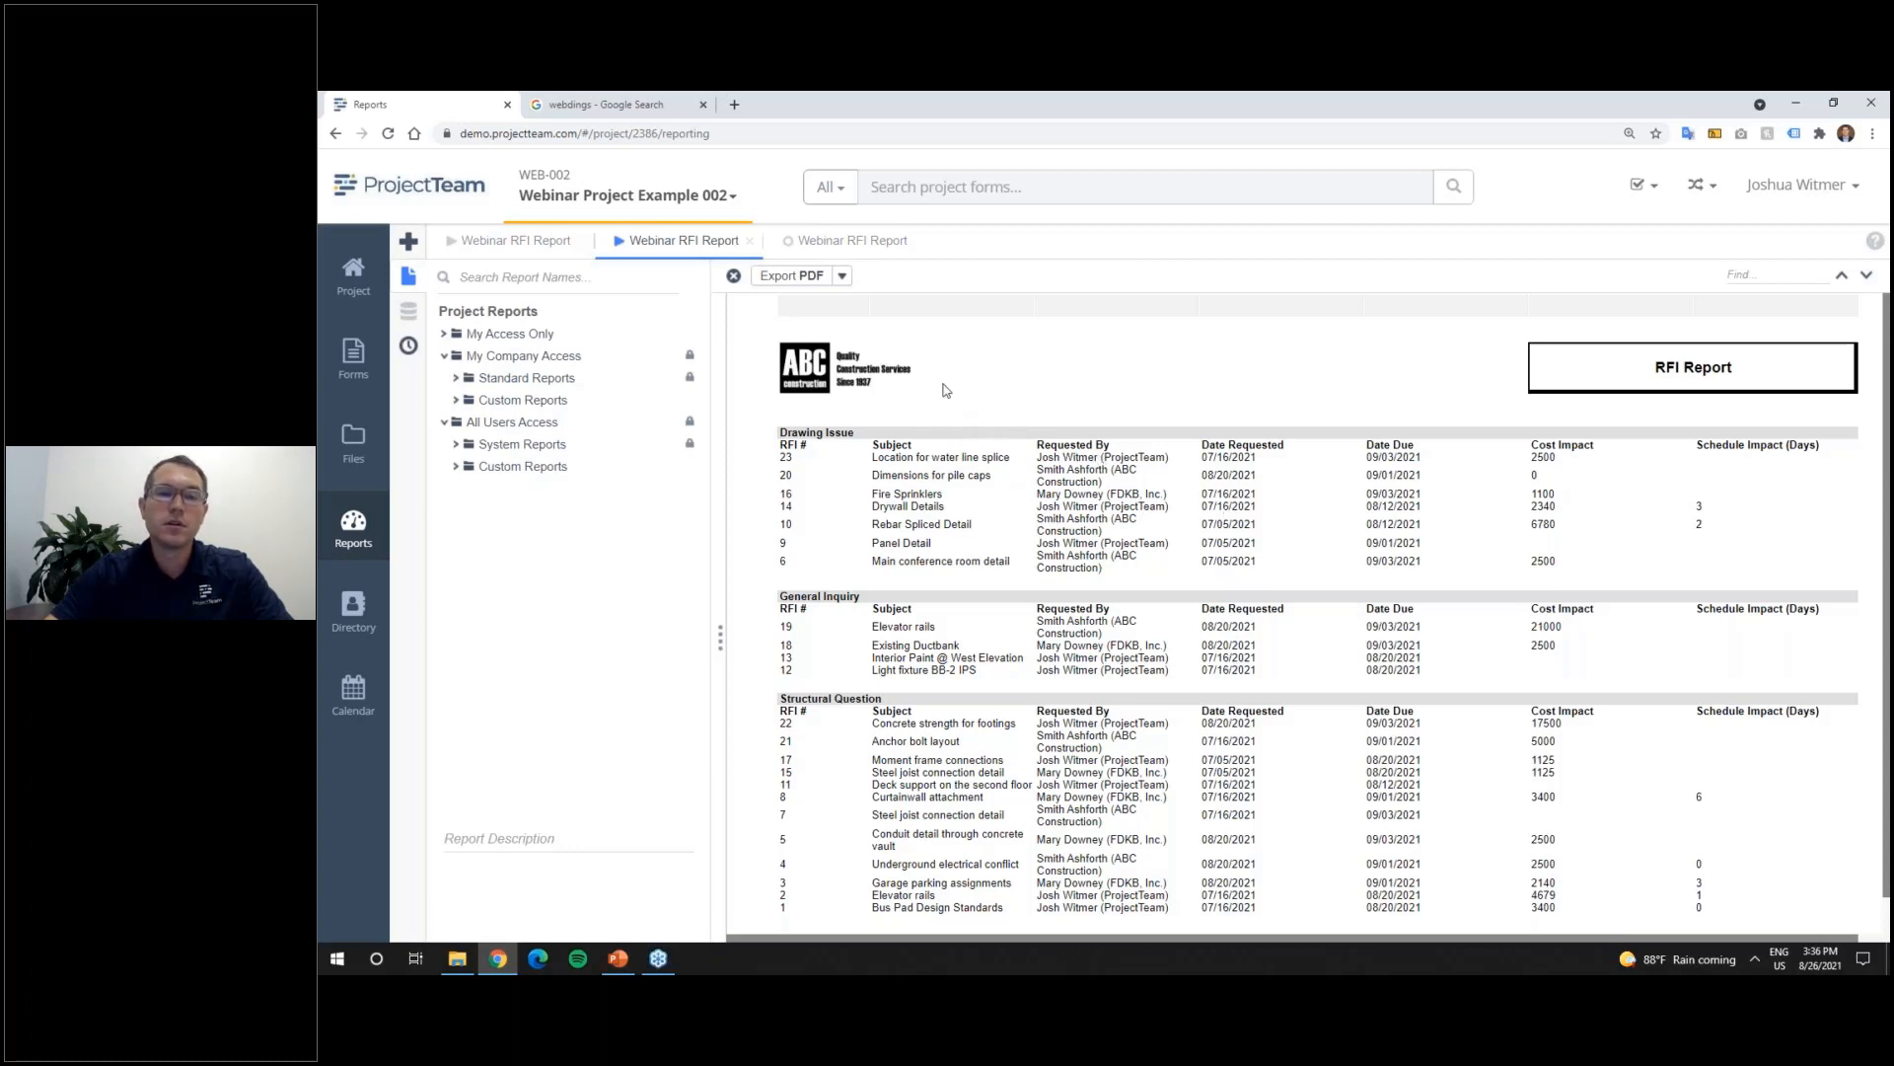
{"action": "left_click", "coordinate": [874, 240]}
{"action": "left_click_drag", "start_coordinate": [997, 356], "coordinate": [1327, 363]}
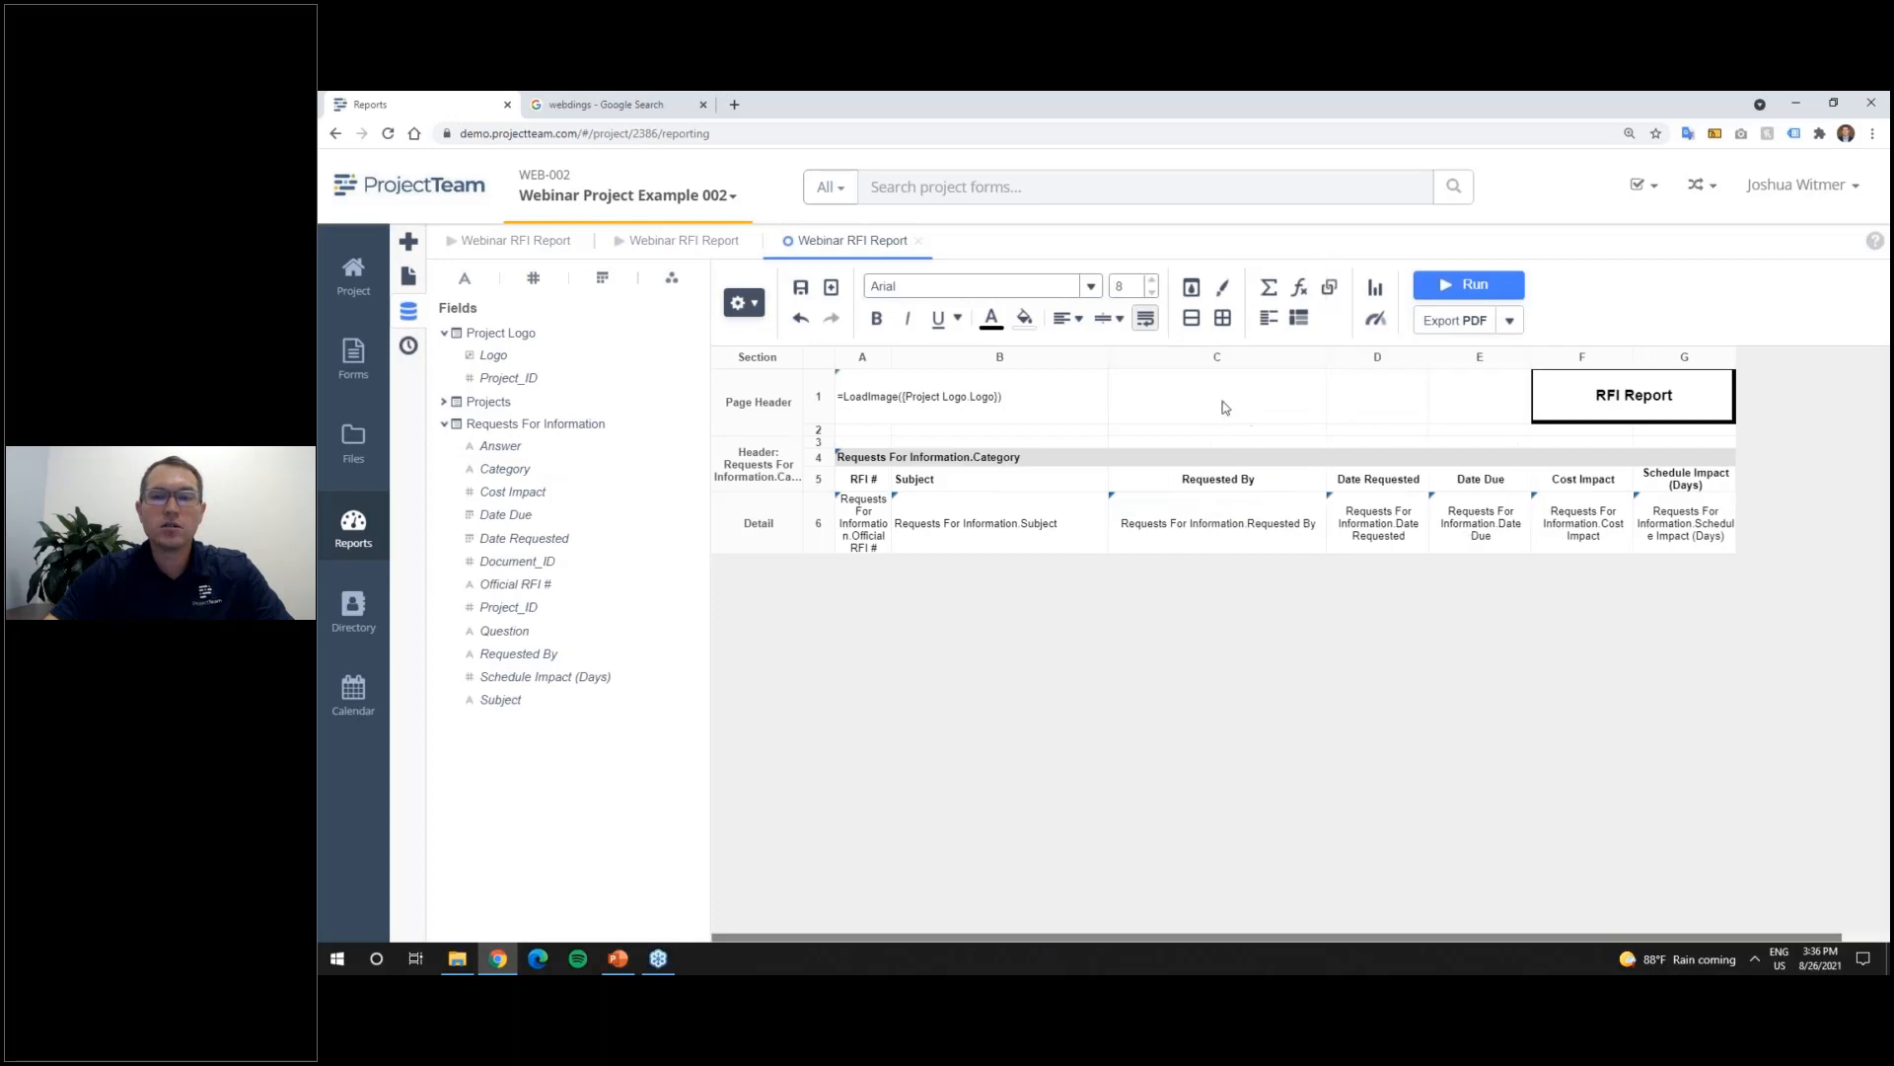
Step: Run the report, compare the new alignment and column widths with the previous preview, and return to the designer
{"action": "left_click", "coordinate": [1469, 285]}
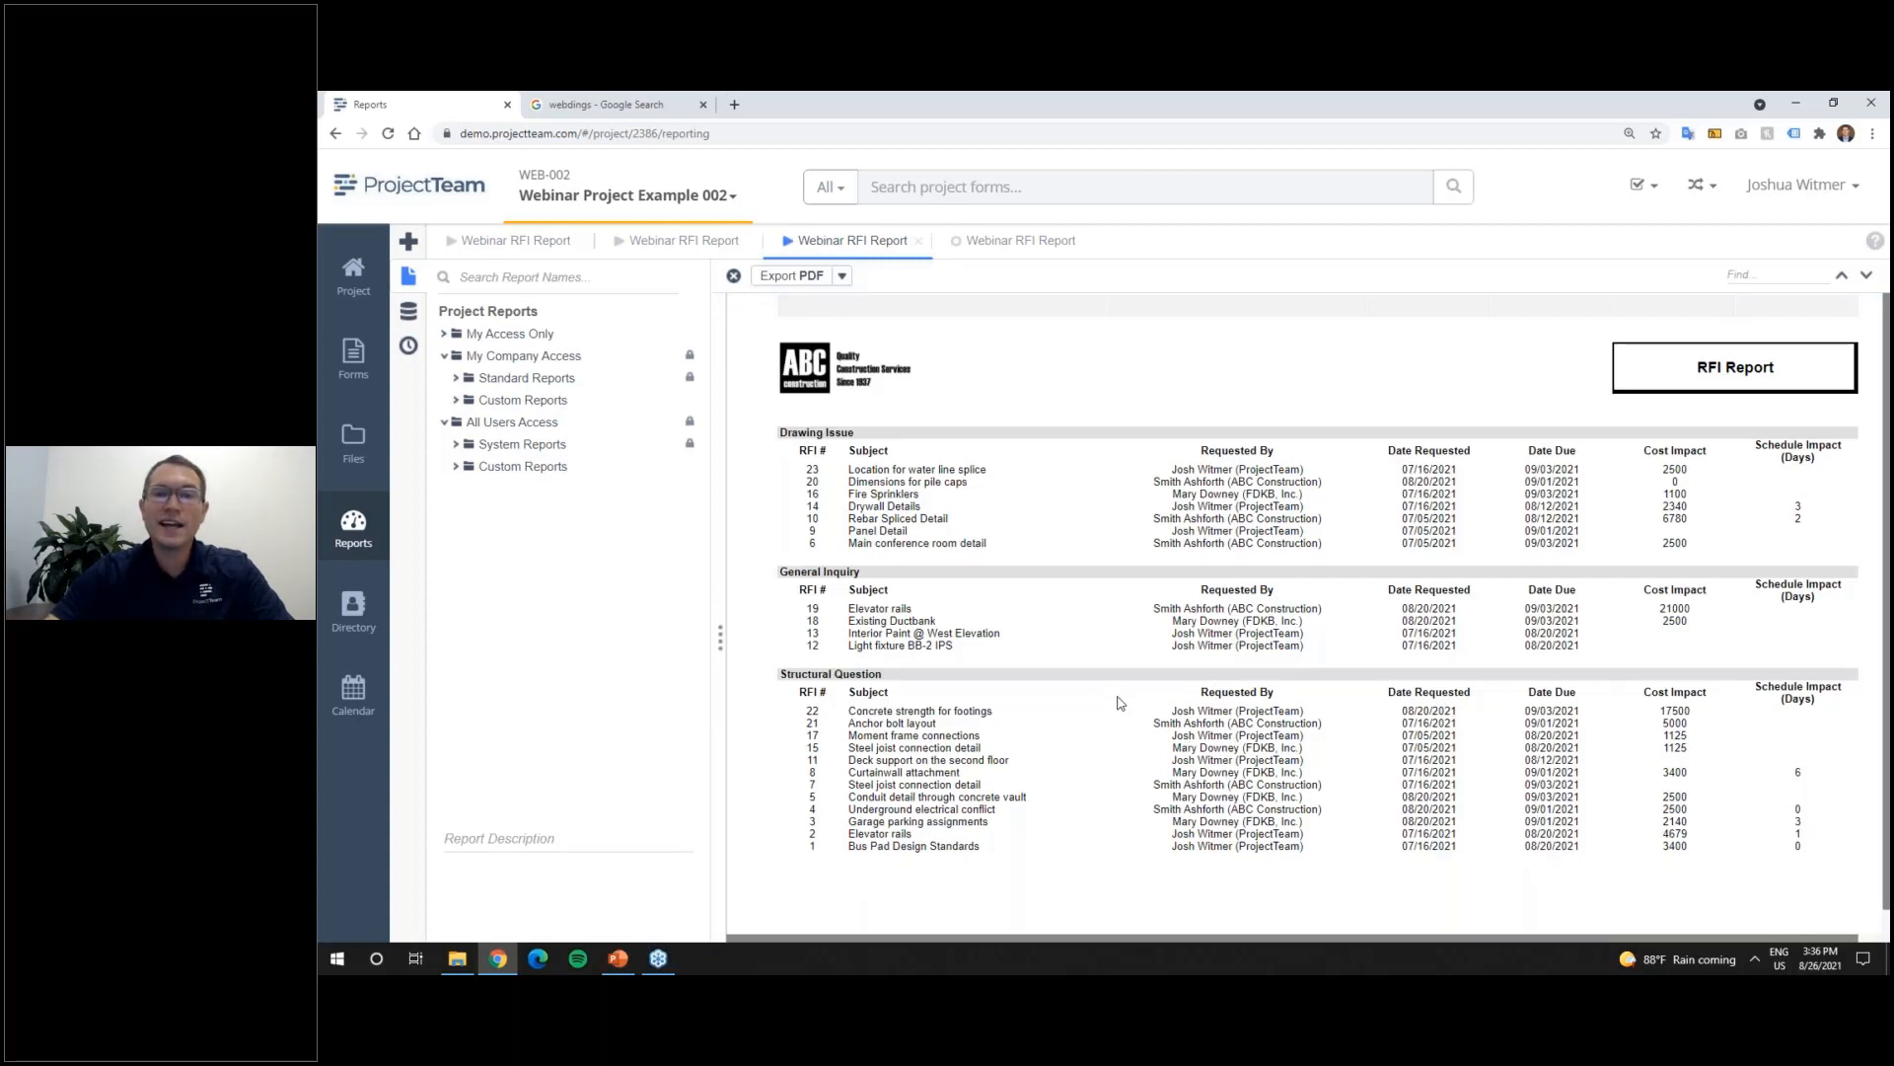
{"action": "left_click", "coordinate": [687, 241]}
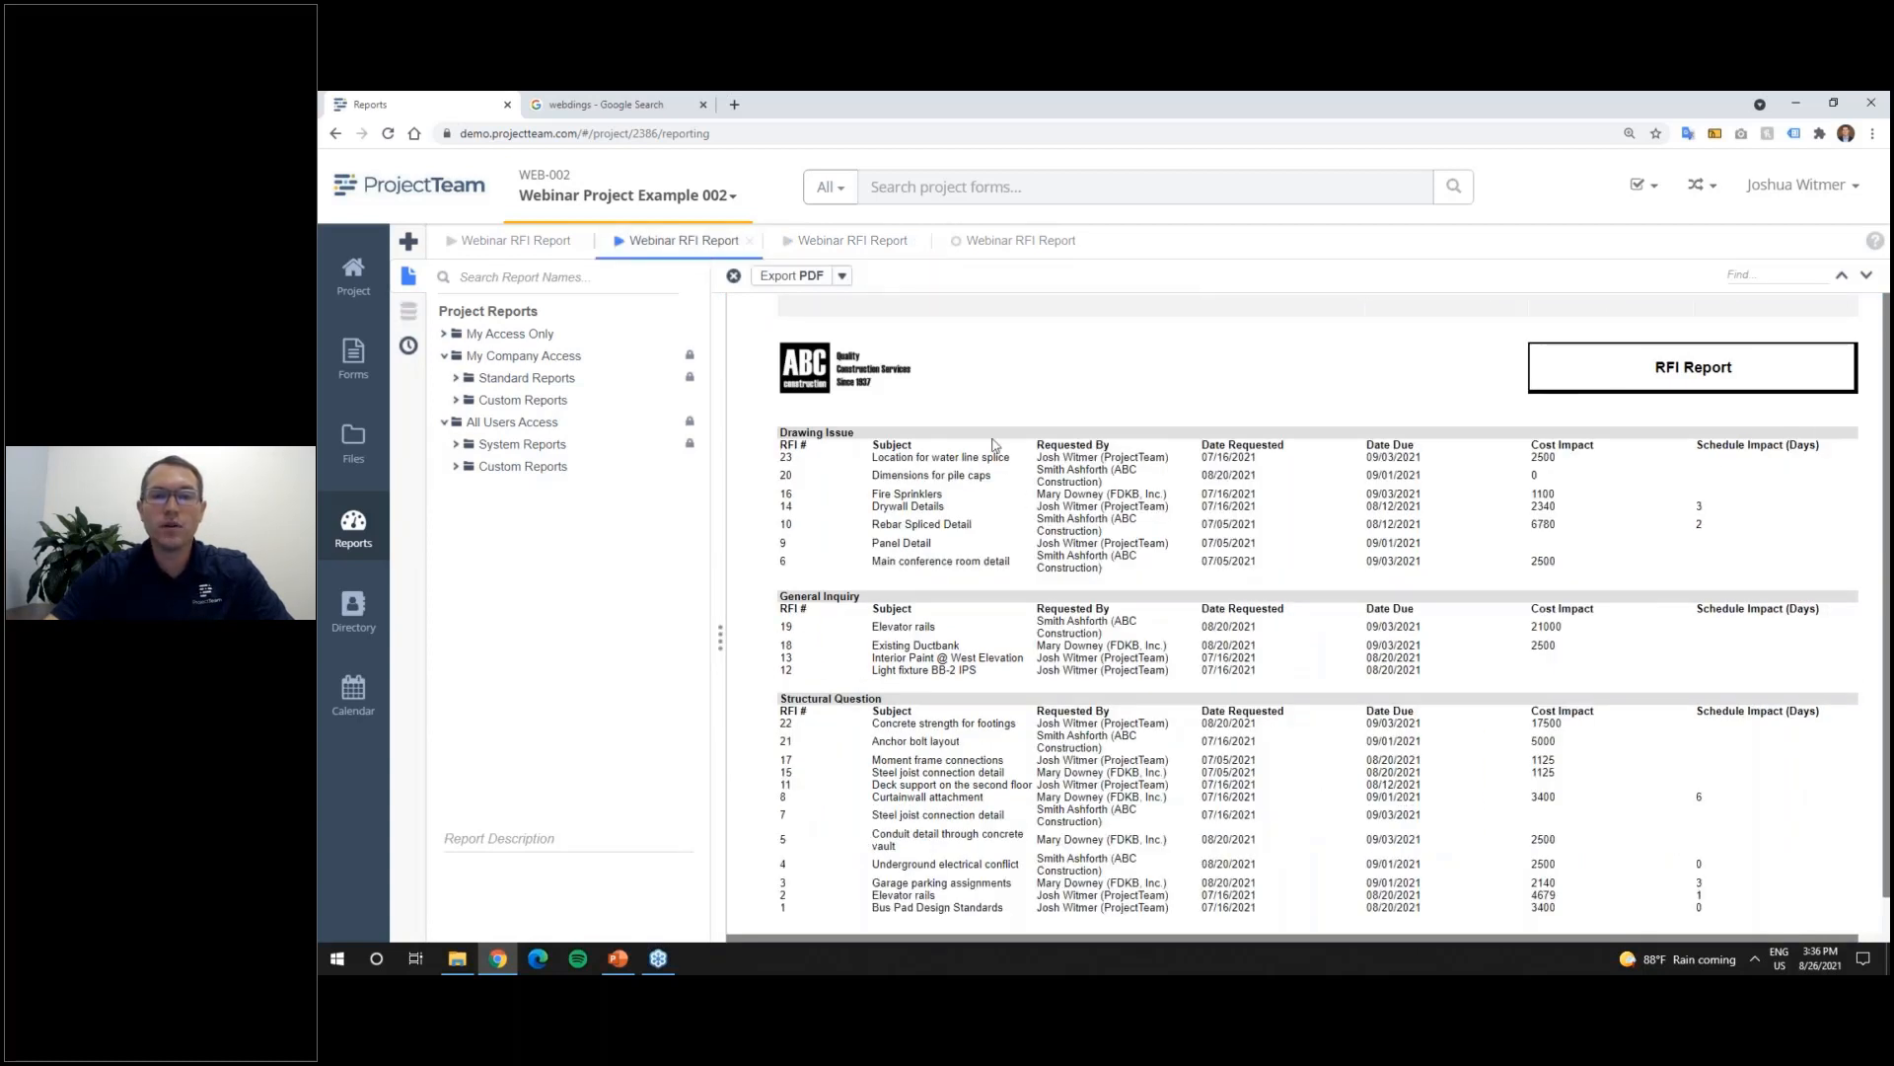
{"action": "left_click", "coordinate": [861, 246]}
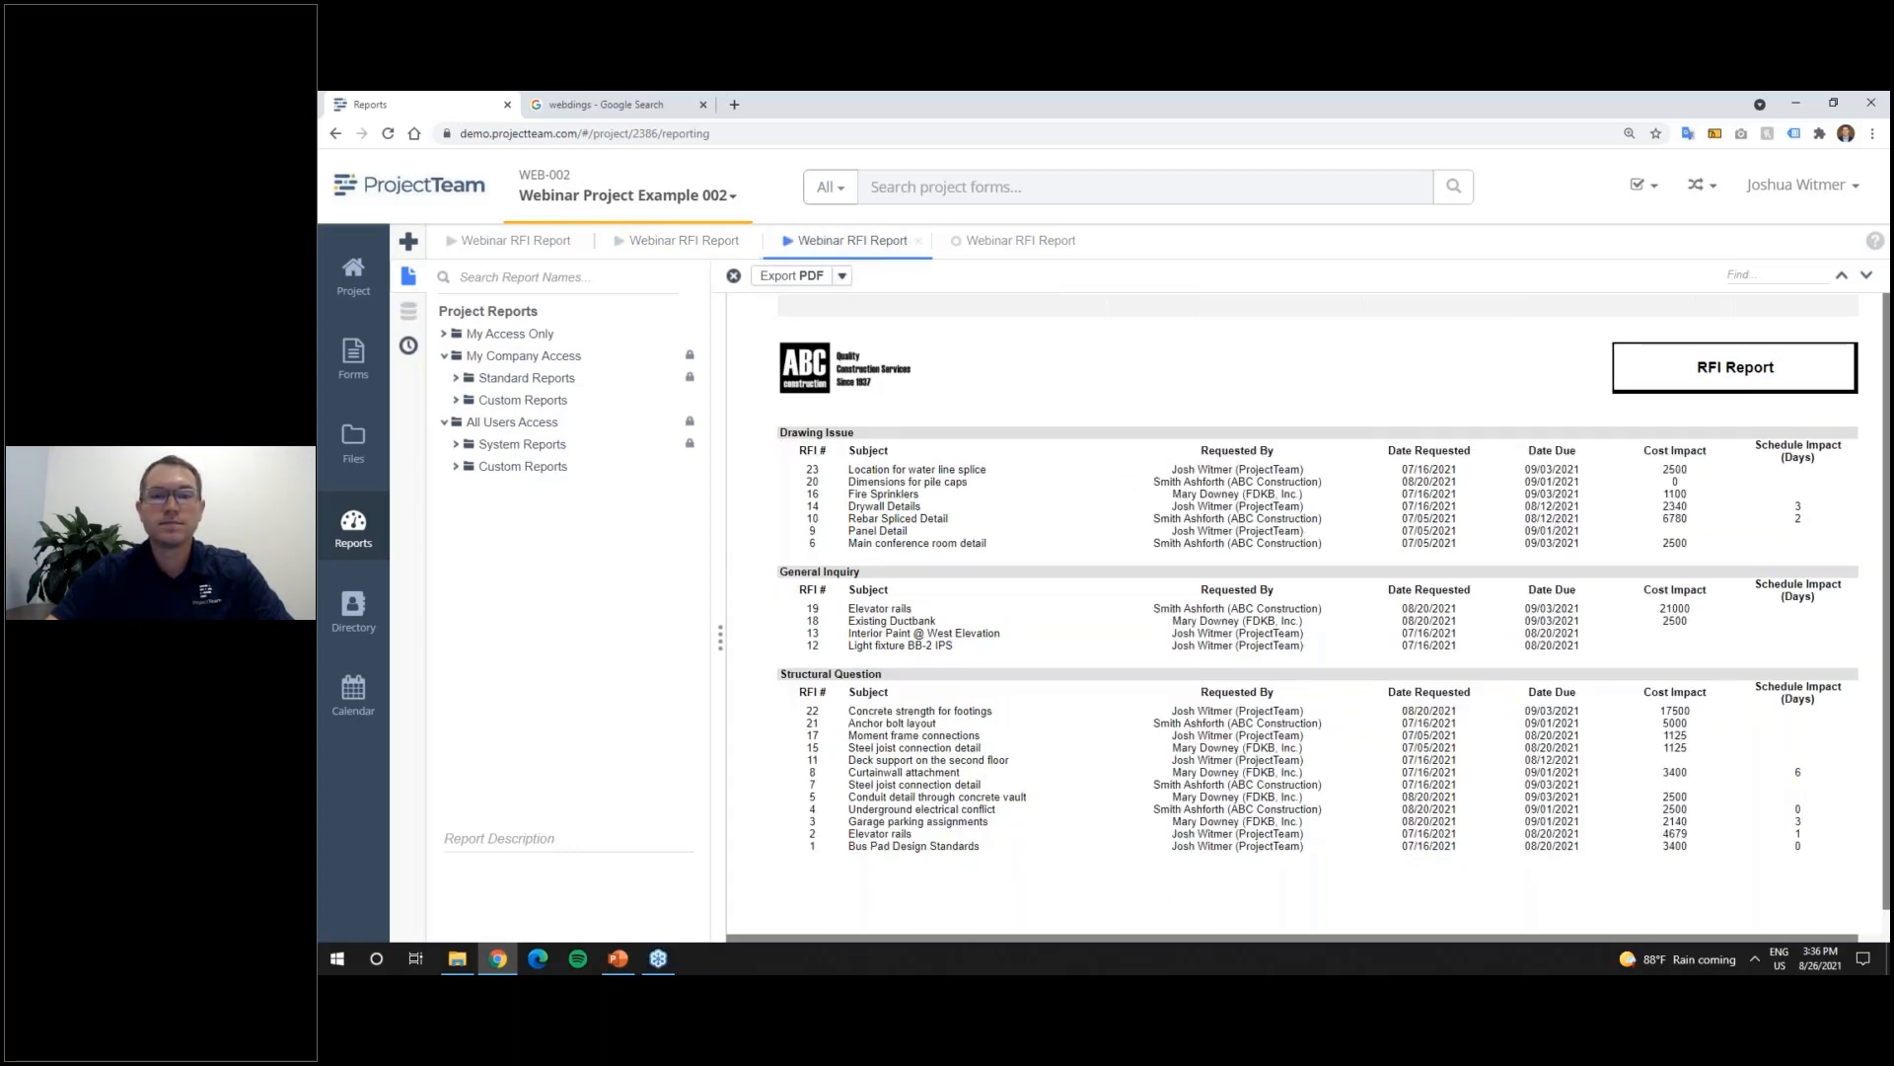
{"action": "left_click", "coordinate": [1003, 247]}
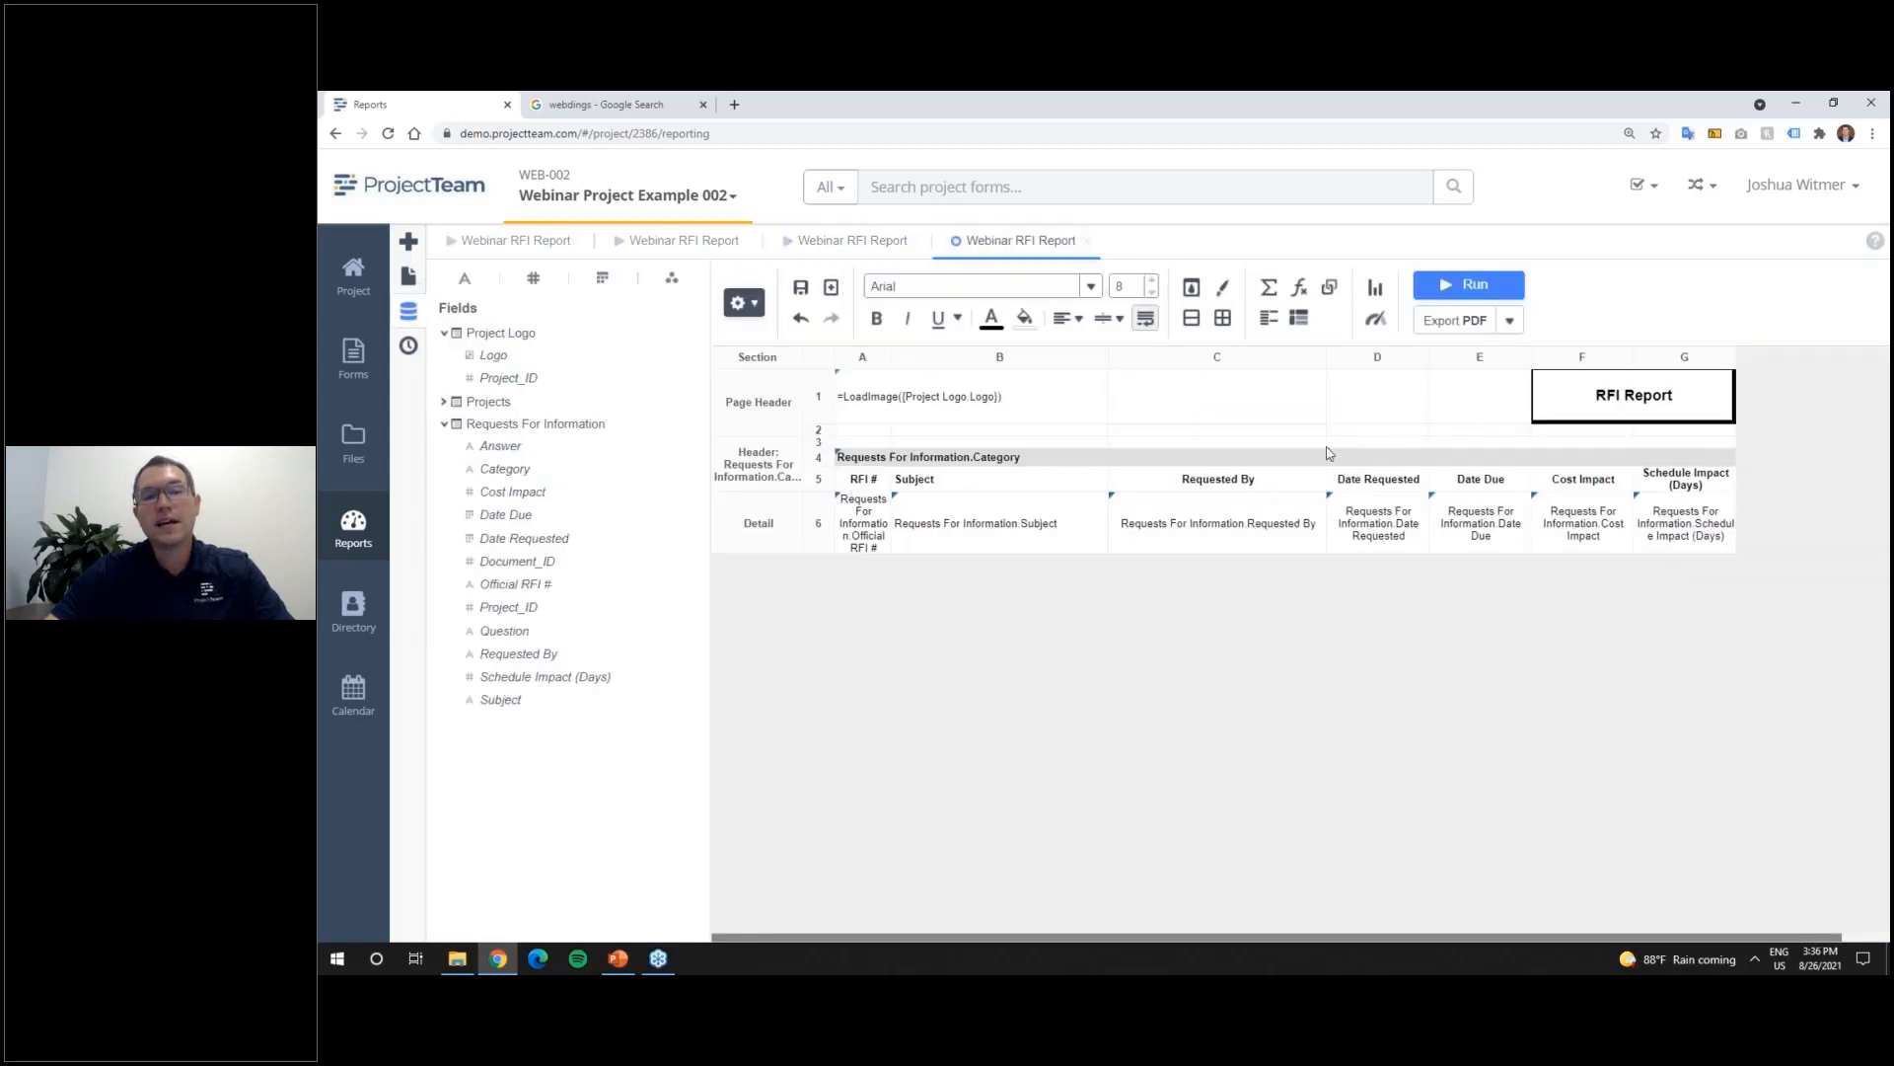
Step: Give the Category cell in group header row 4 black (#000000) top and bottom borders of width 2
{"action": "left_click", "coordinate": [1269, 461]}
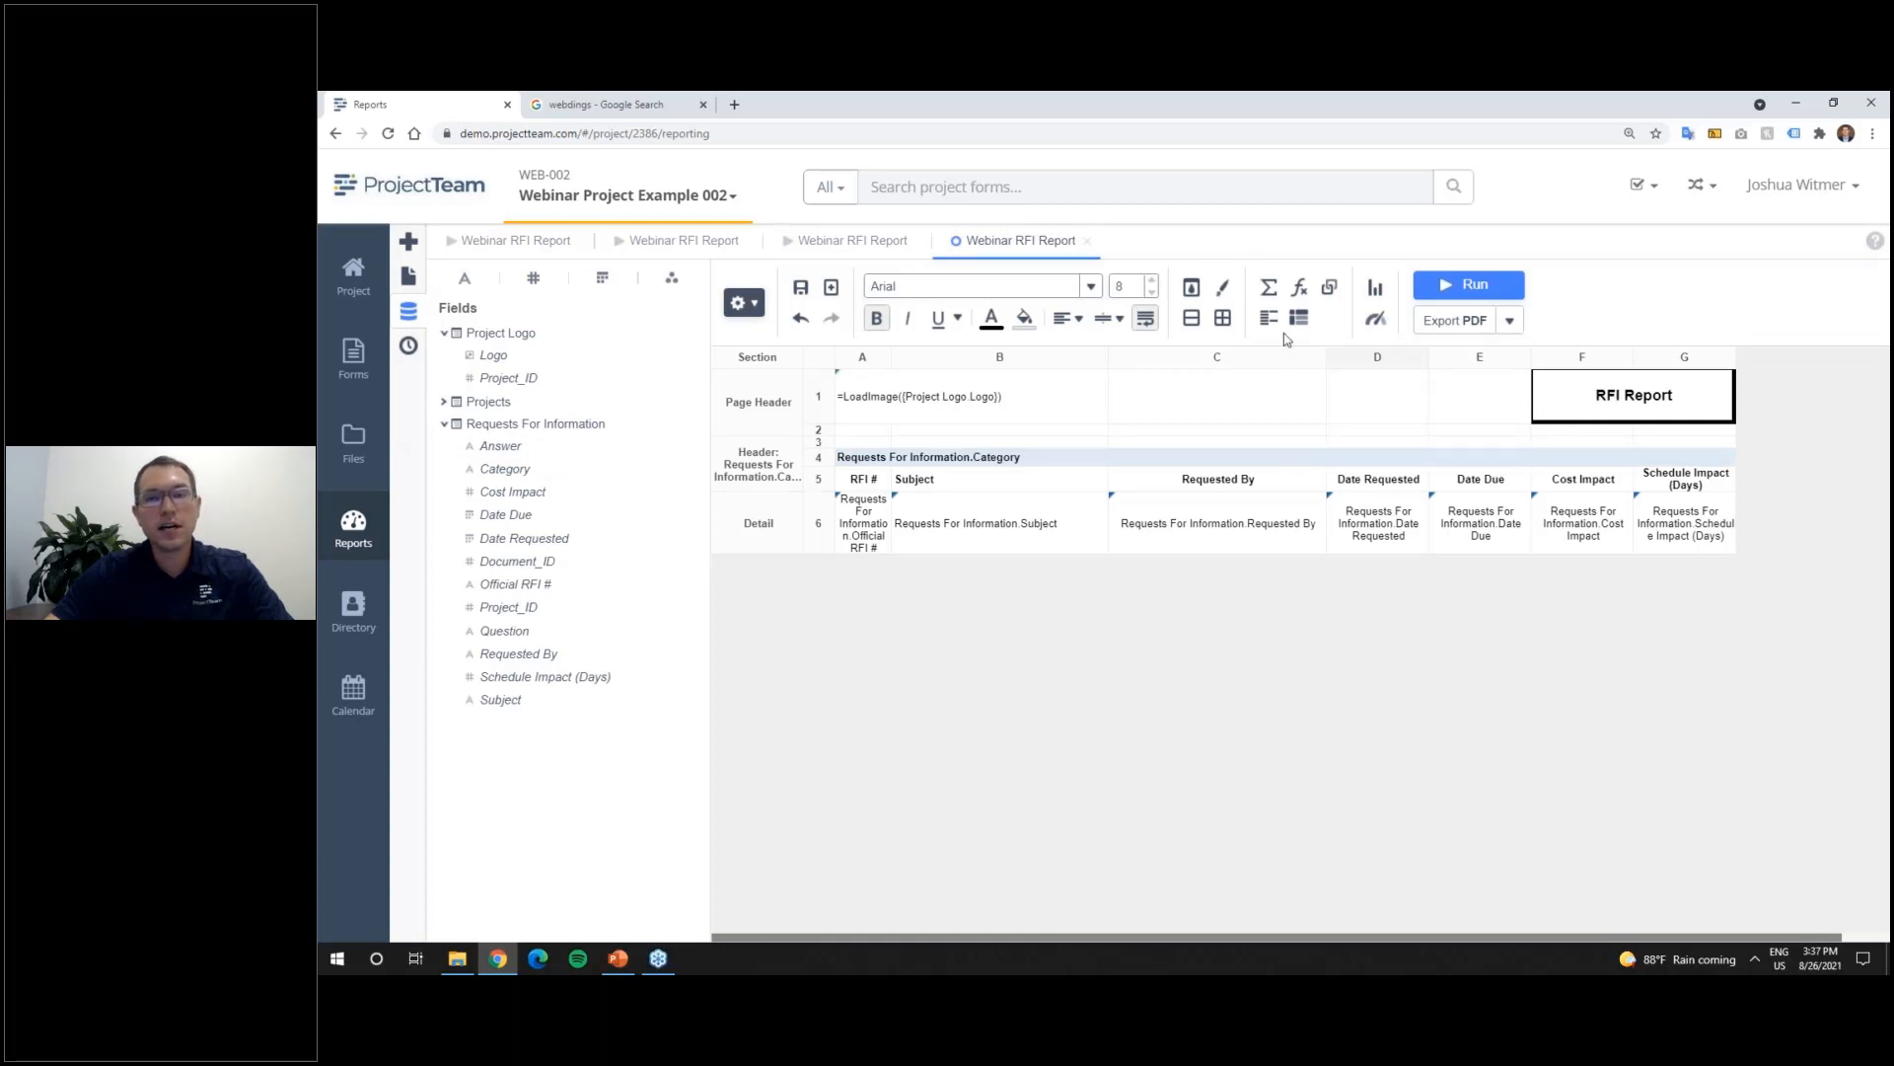
{"action": "left_click", "coordinate": [1195, 288]}
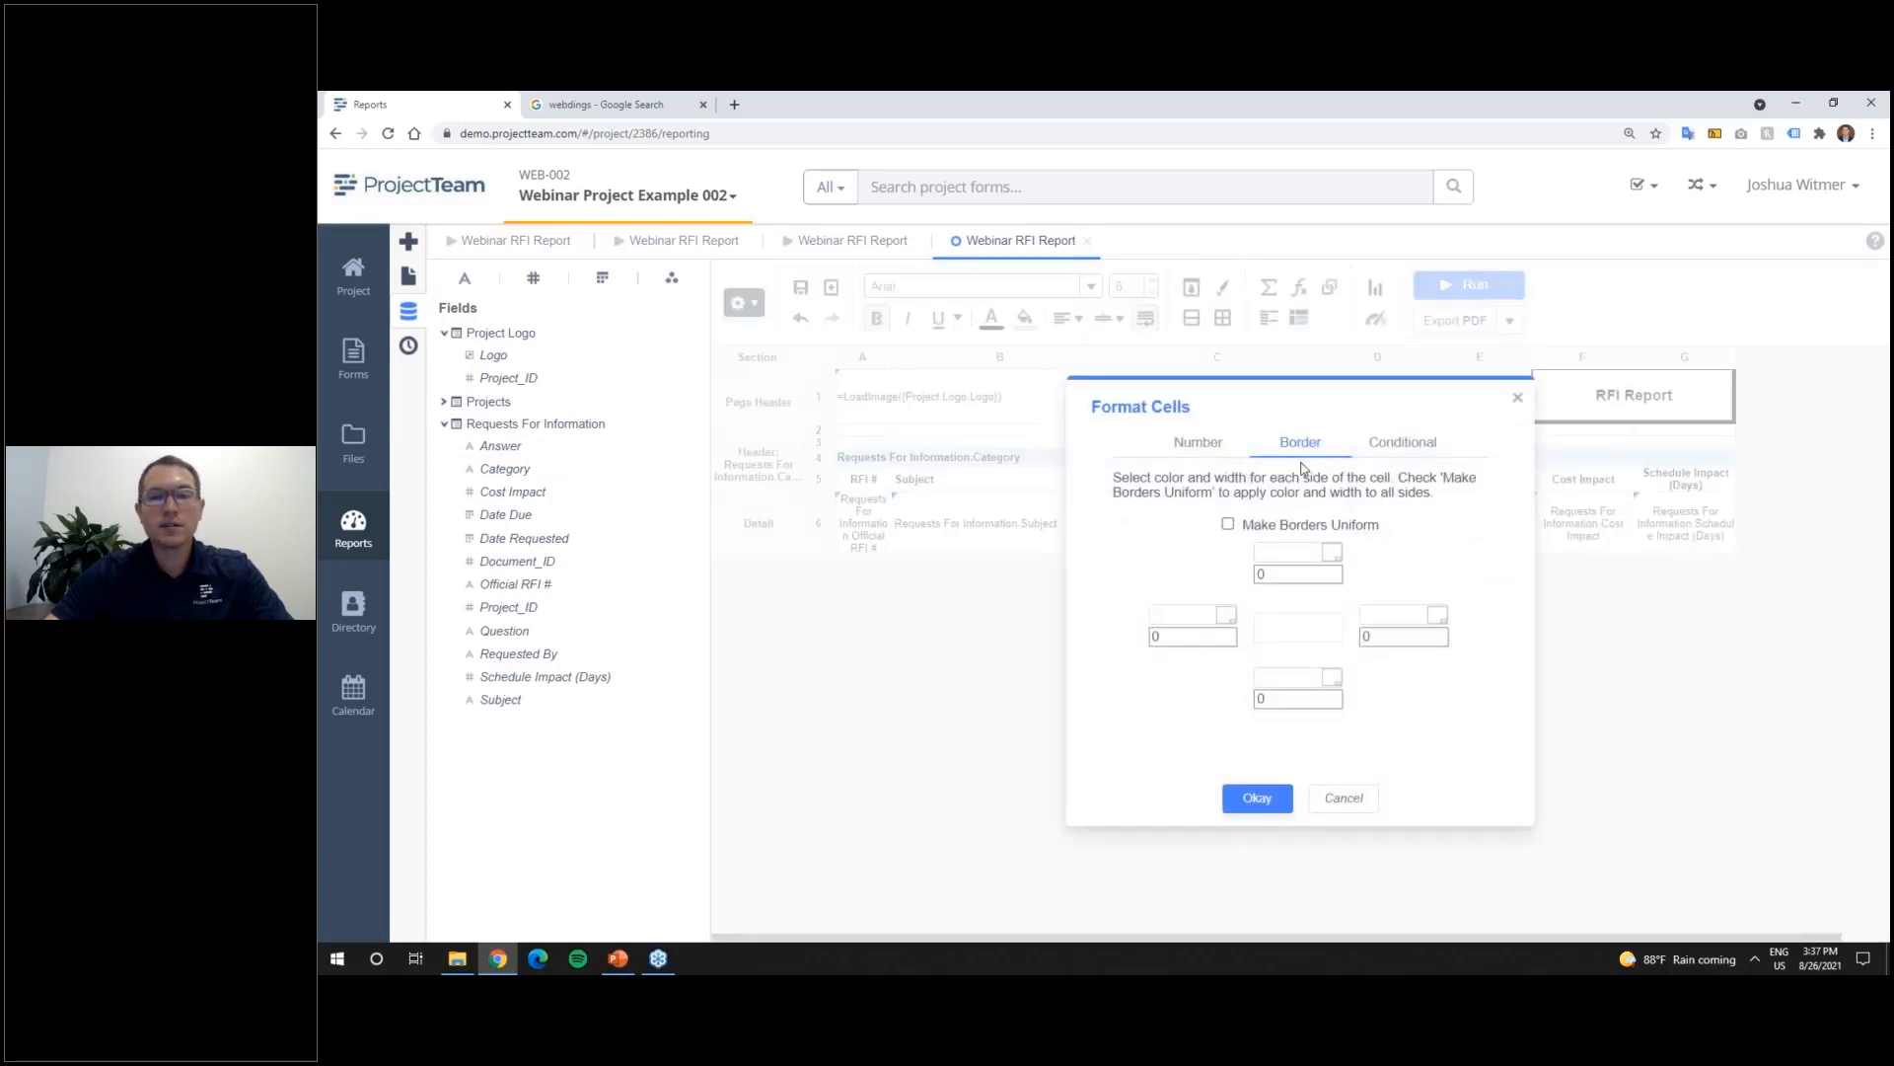
{"action": "left_click", "coordinate": [1337, 569]}
{"action": "left_click", "coordinate": [1337, 569]}
{"action": "left_click", "coordinate": [1339, 697]}
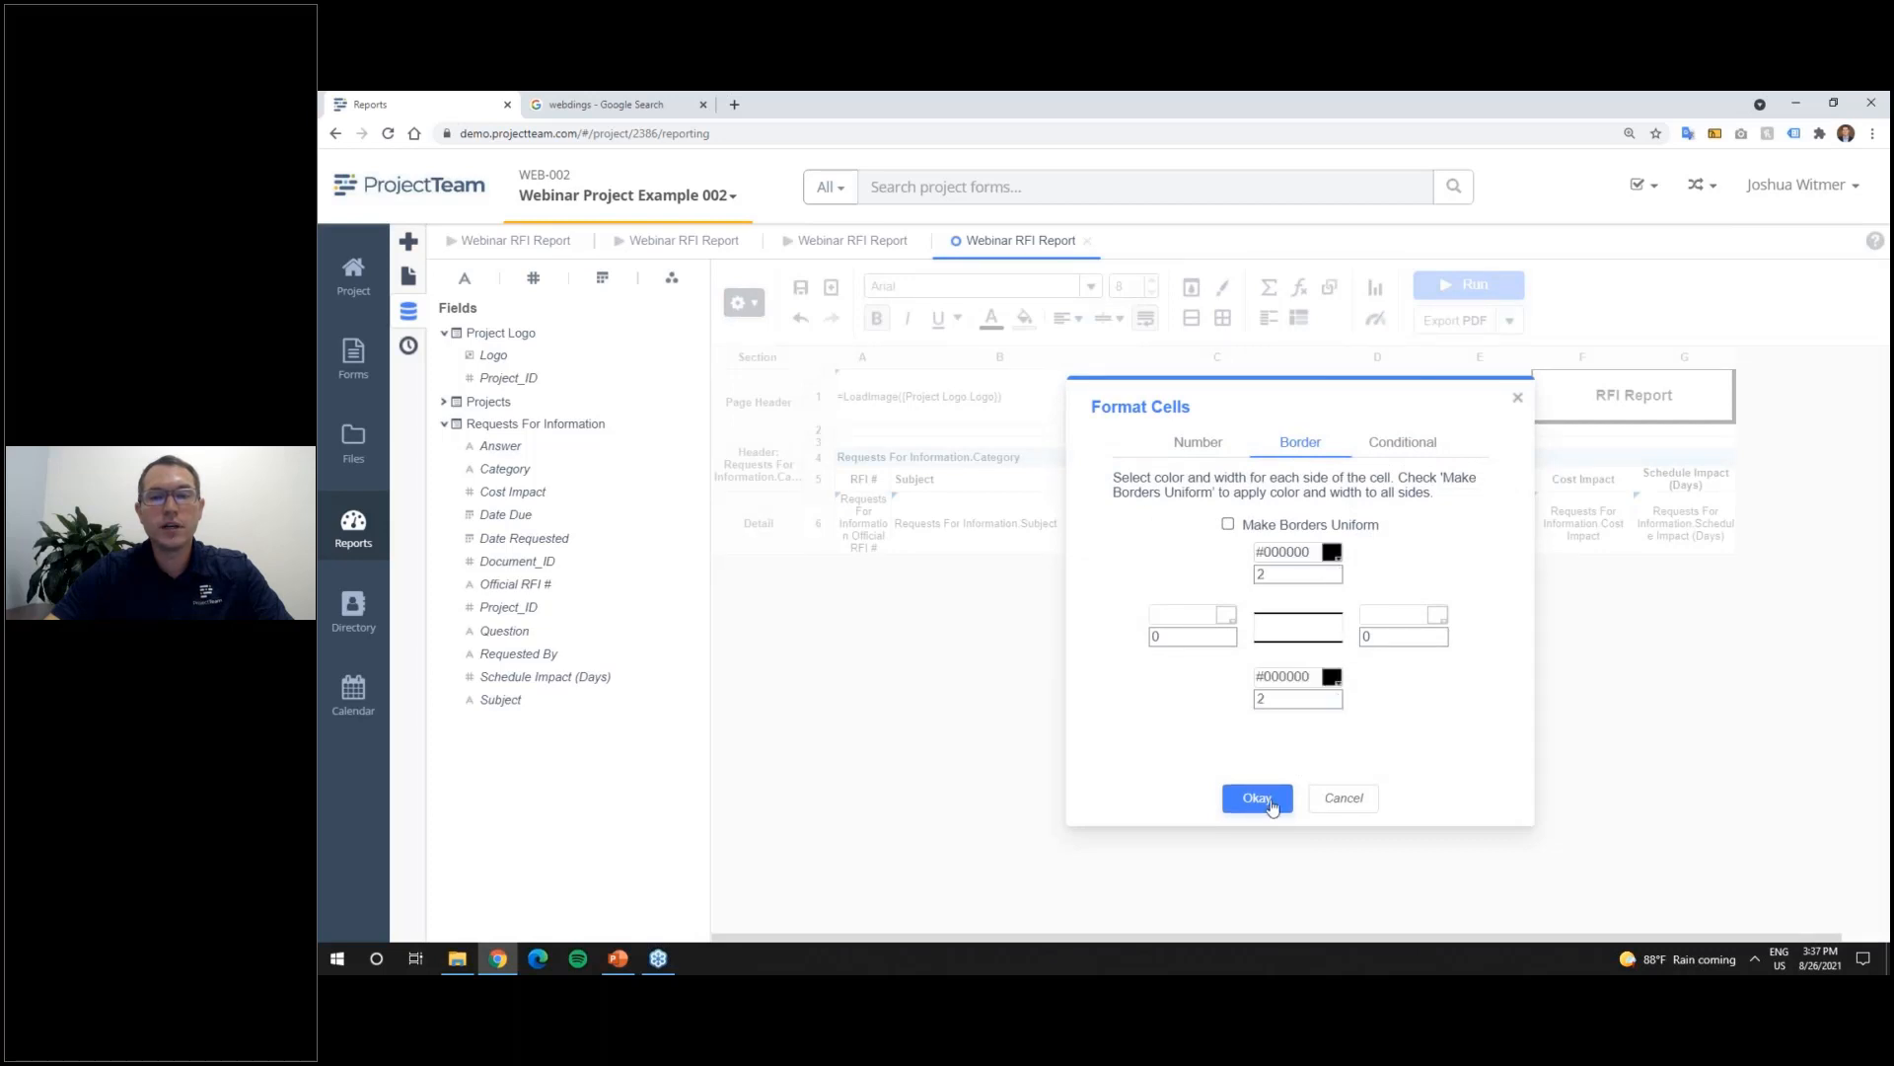
{"action": "left_click", "coordinate": [1266, 805]}
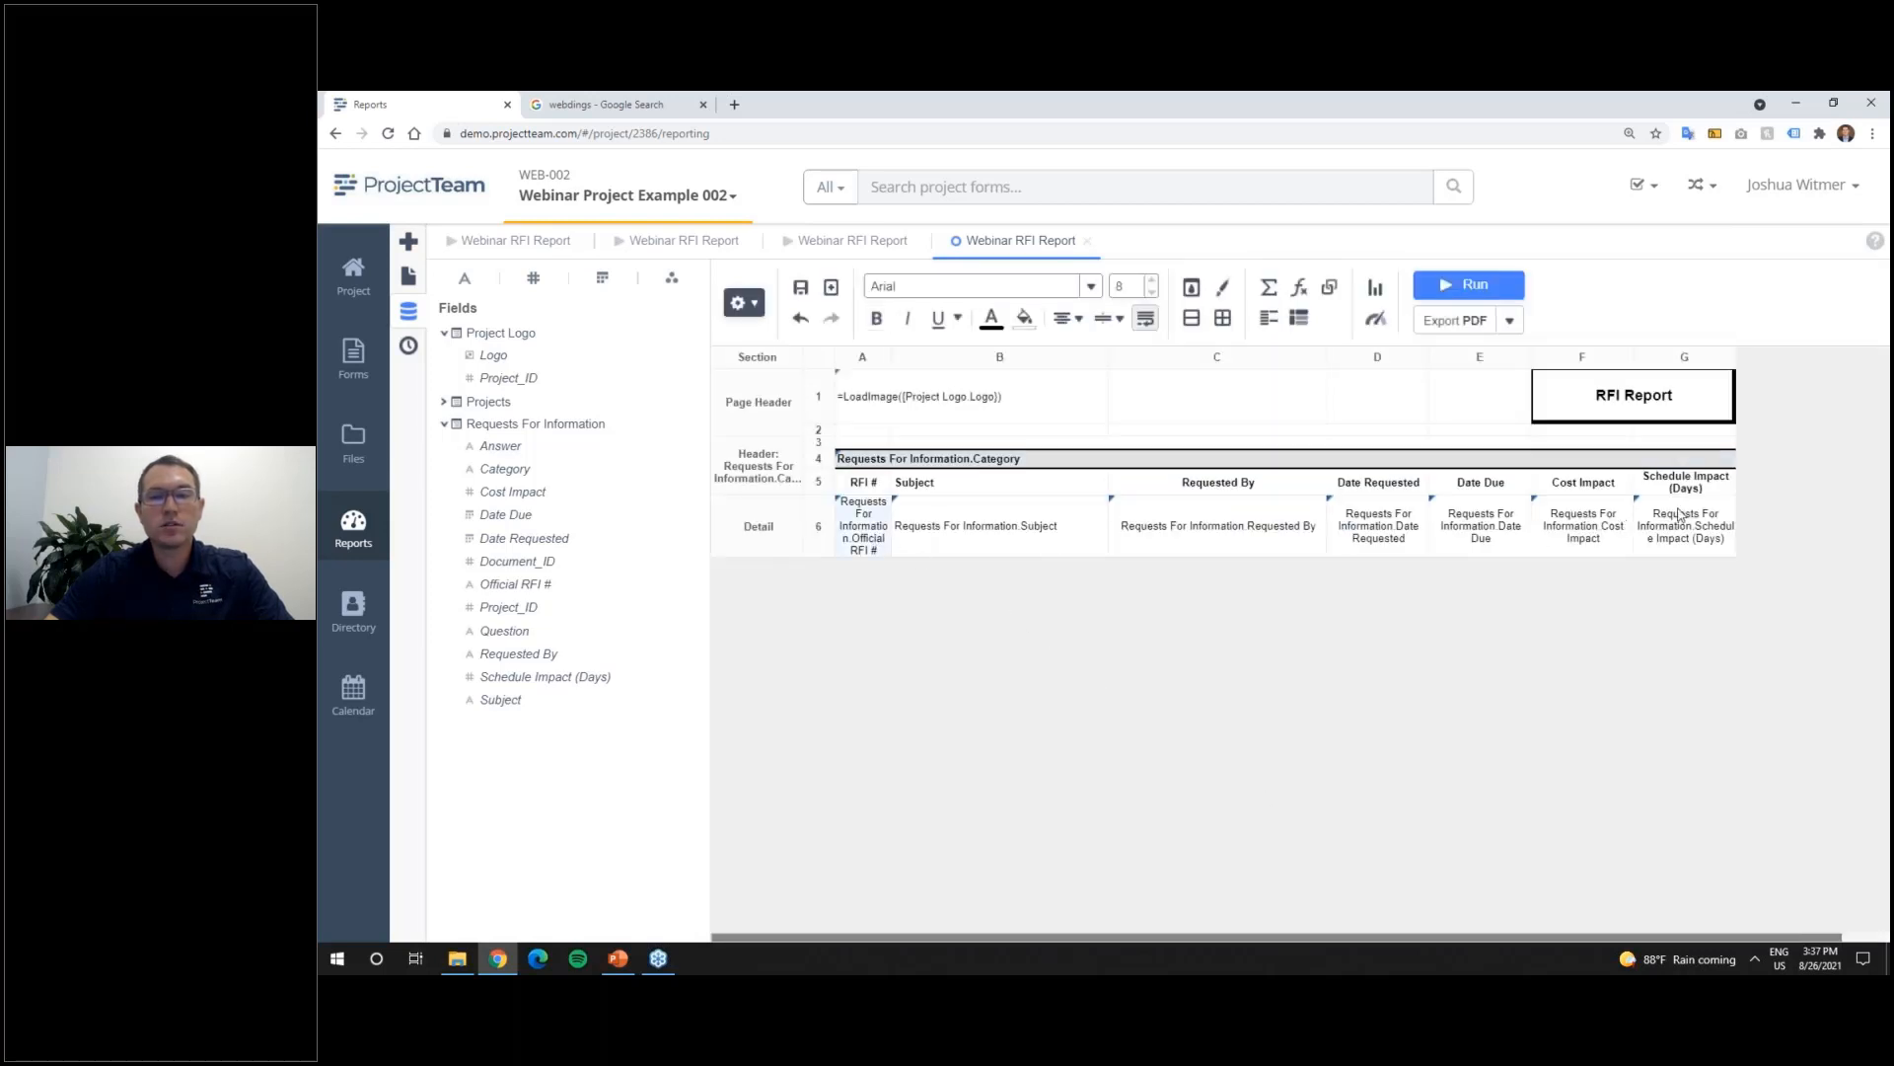
Step: Give all detail cells in row 6 a black (#000000) bottom border of width 1
{"action": "left_click", "coordinate": [873, 541]}
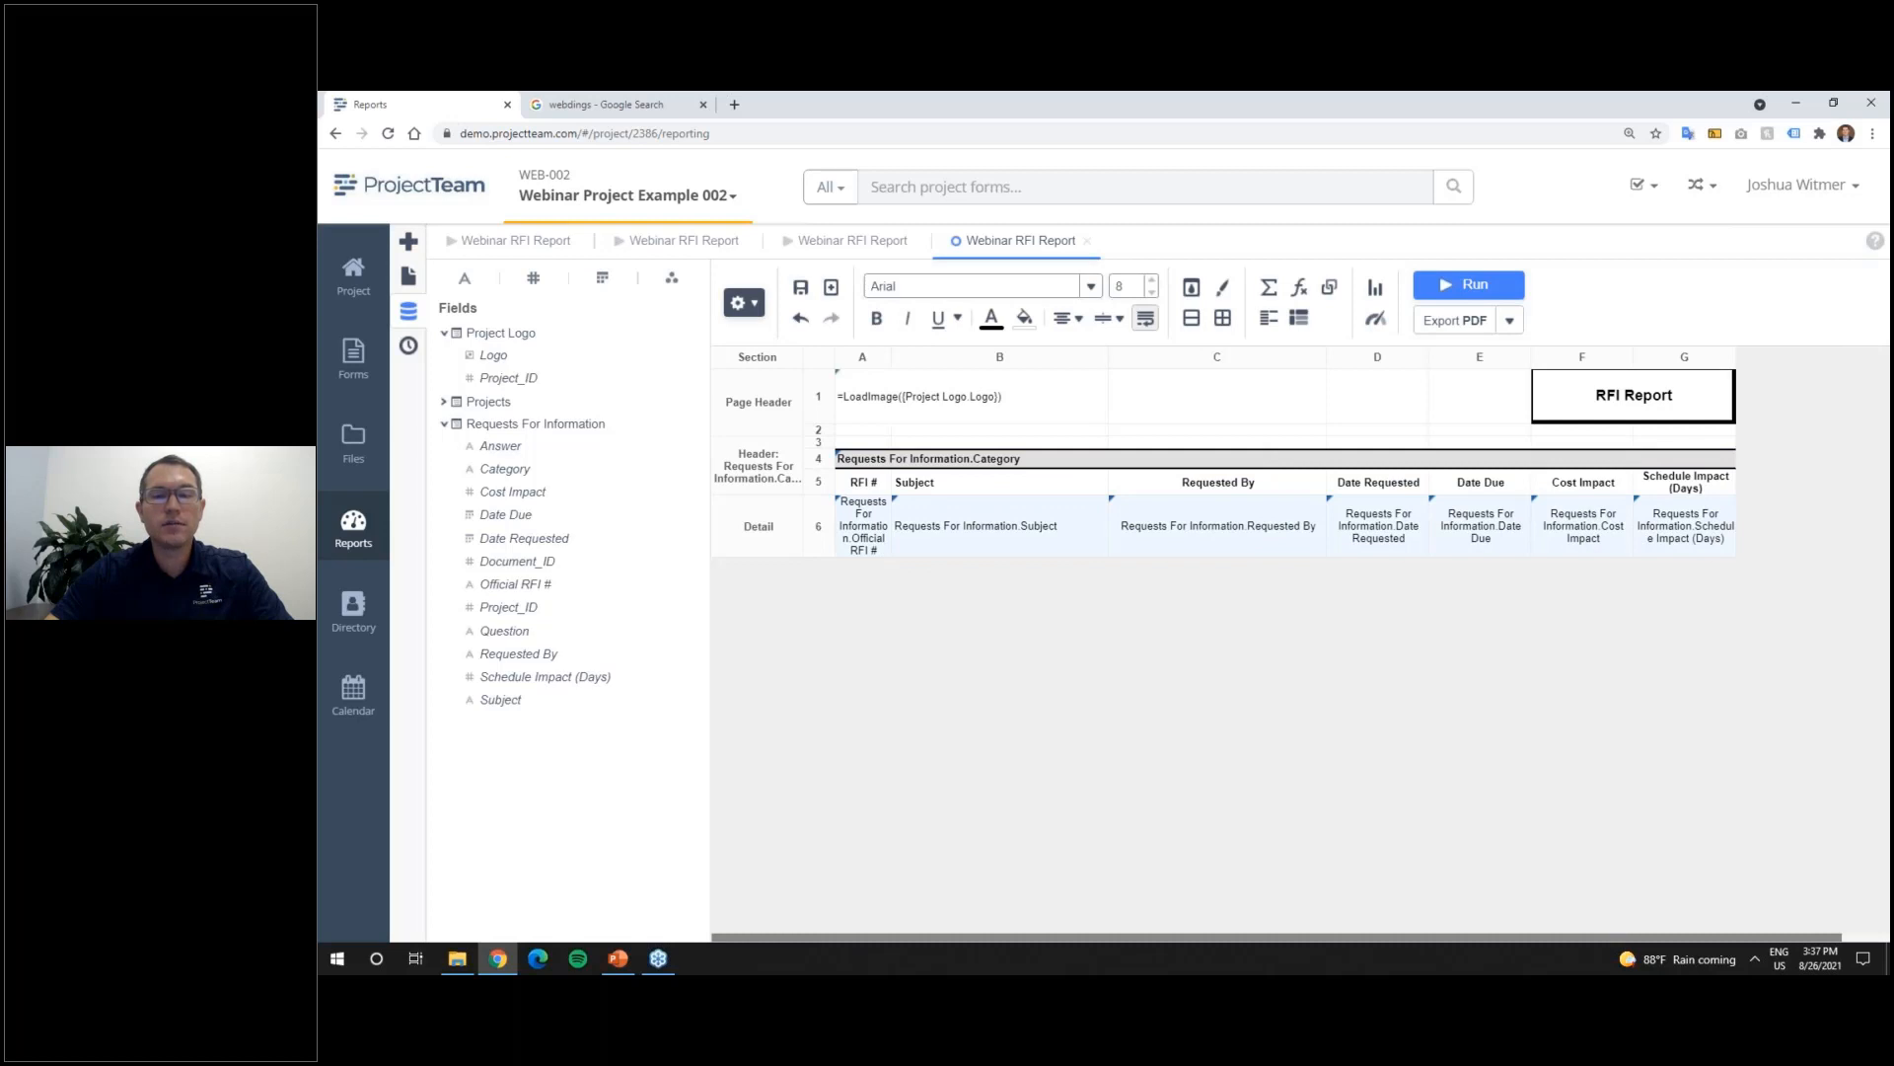
{"action": "left_click", "coordinate": [1191, 286]}
{"action": "left_click", "coordinate": [1338, 695]}
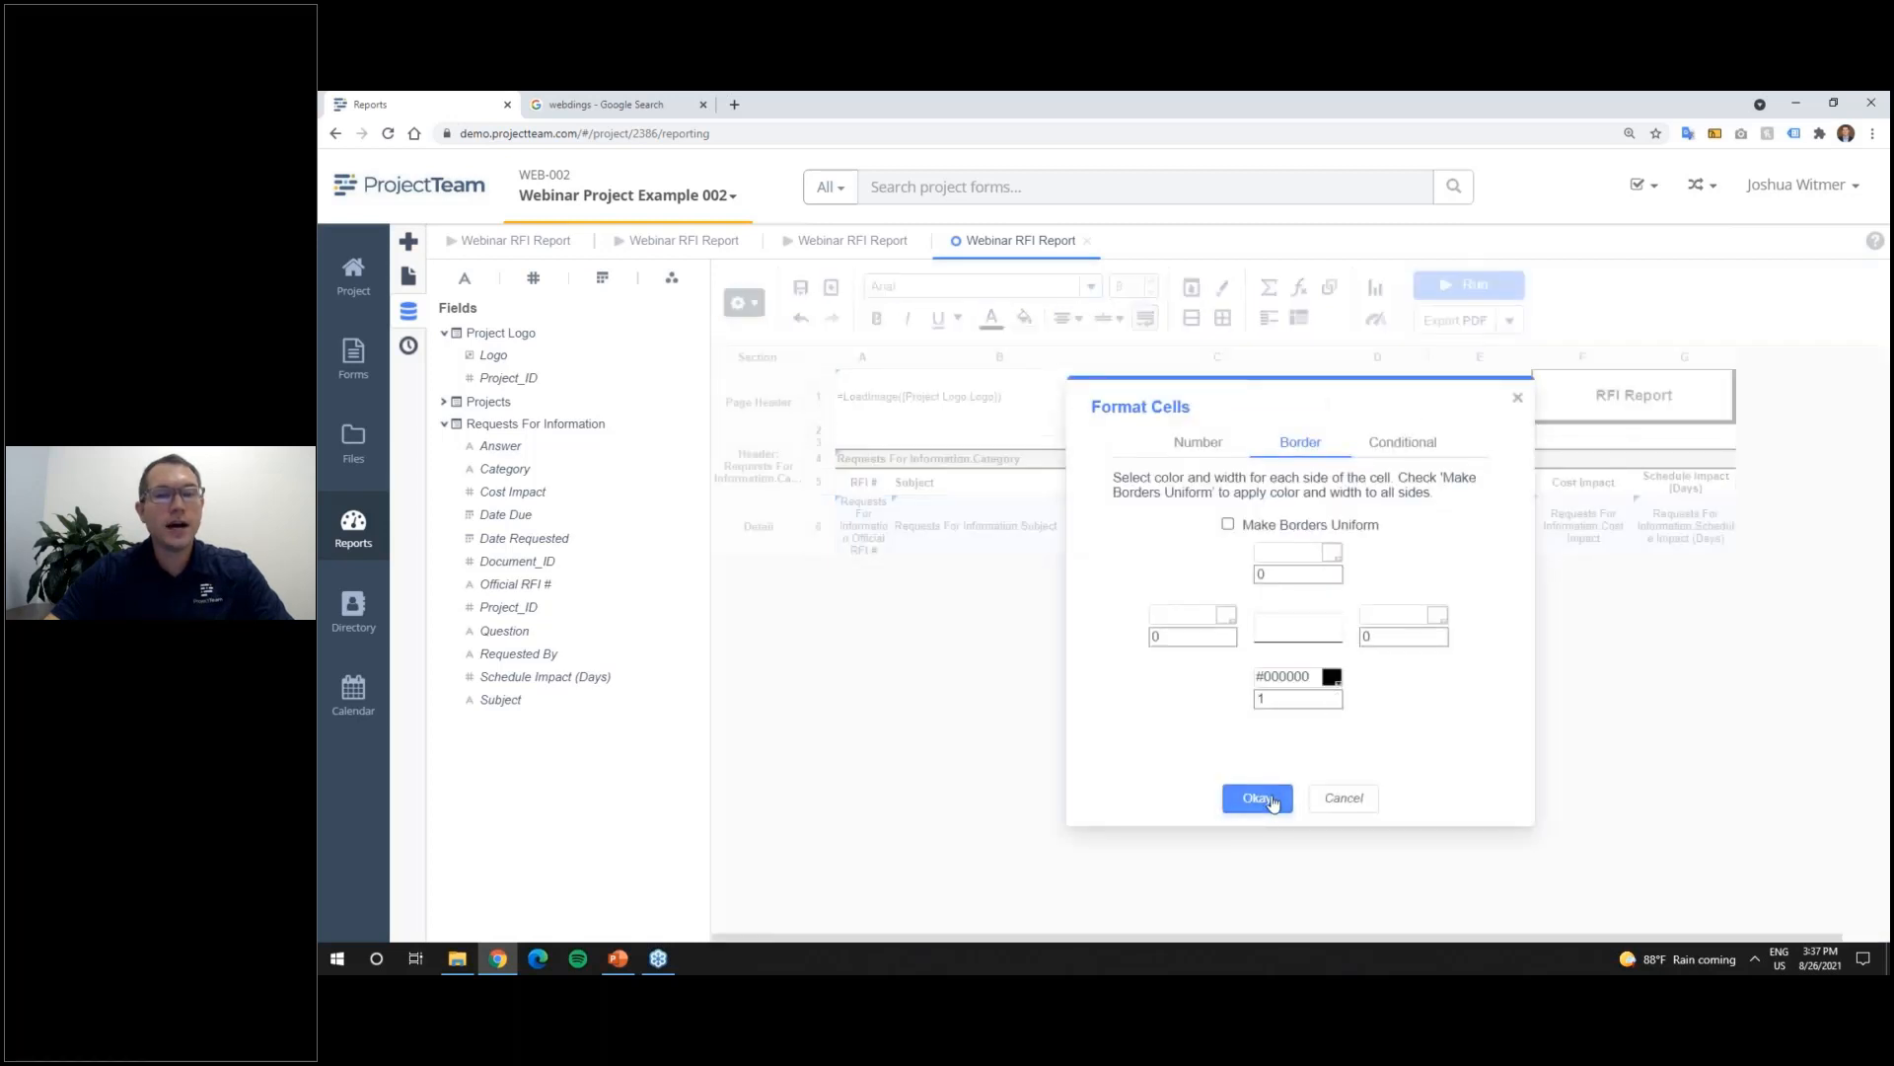
{"action": "left_click", "coordinate": [1269, 799]}
Step: Run the report to preview the category and detail row borders, and return to the designer
{"action": "left_click", "coordinate": [1108, 460]}
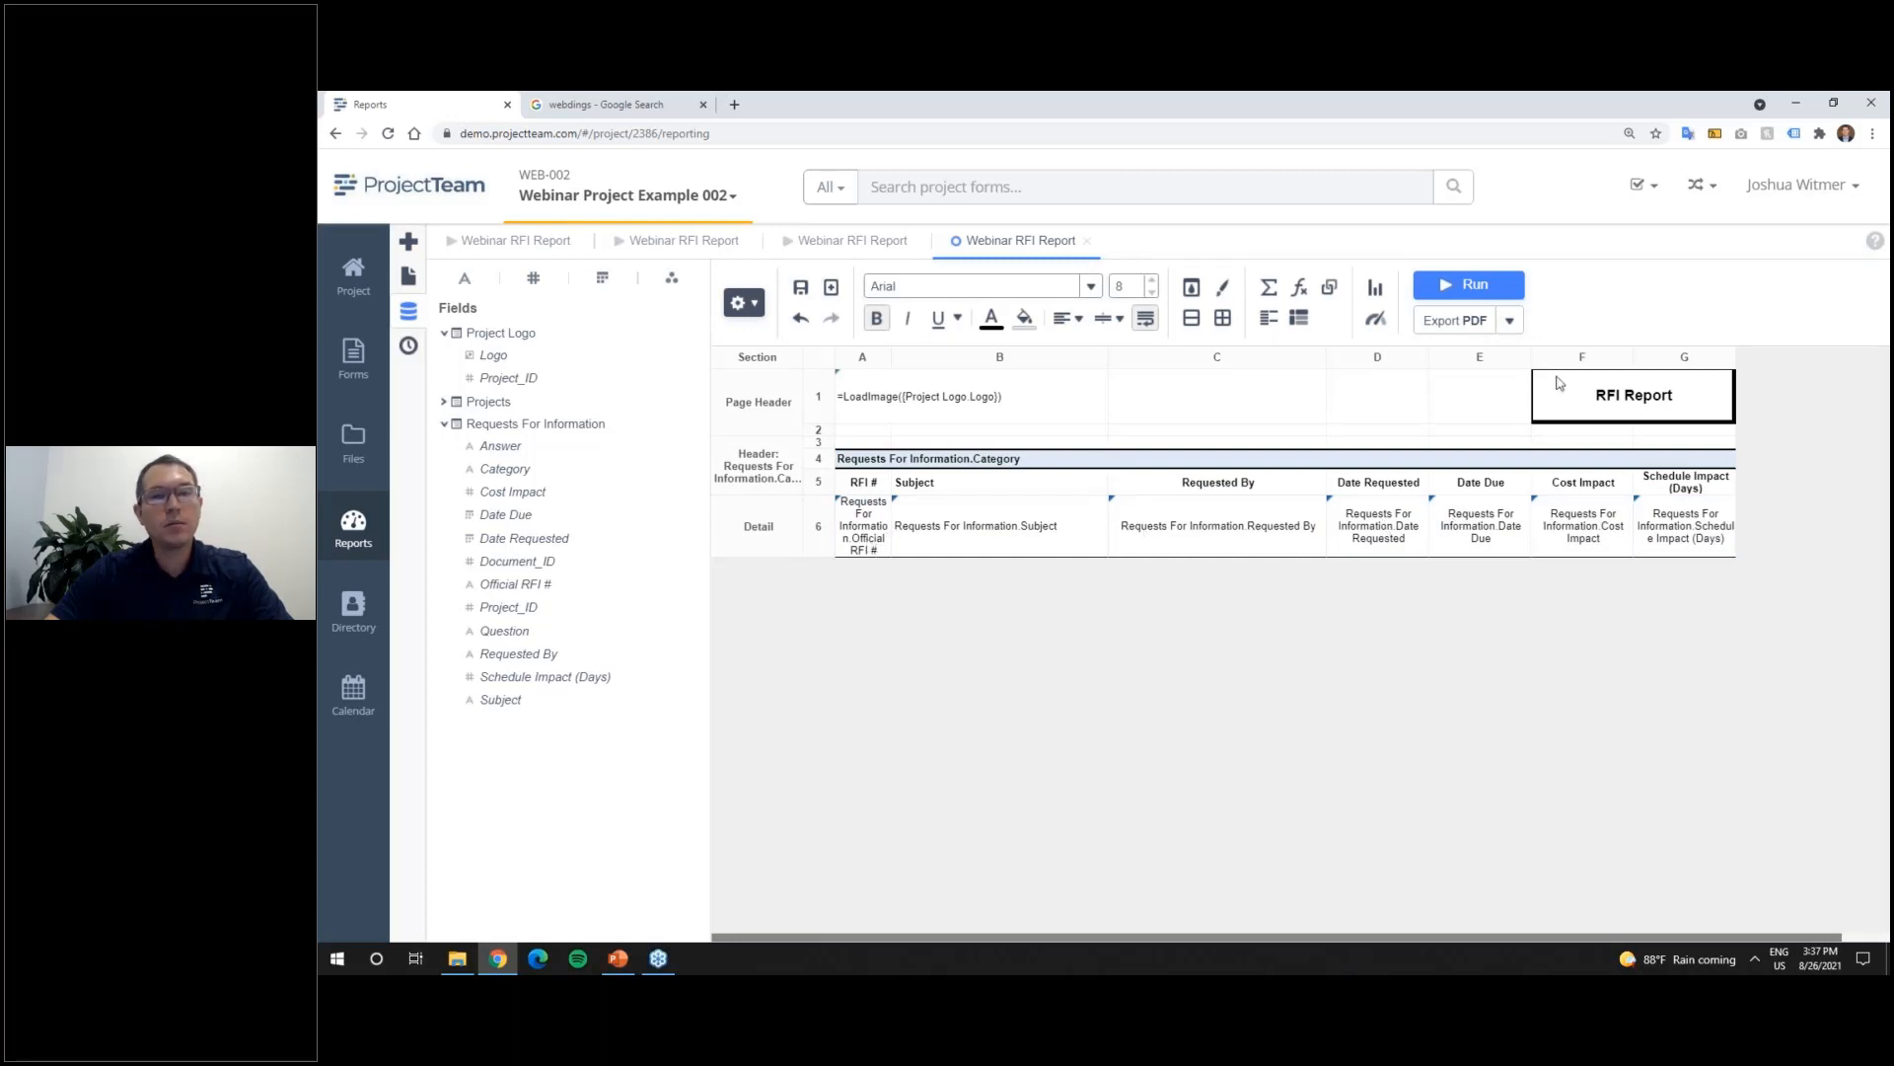
{"action": "left_click", "coordinate": [1472, 285]}
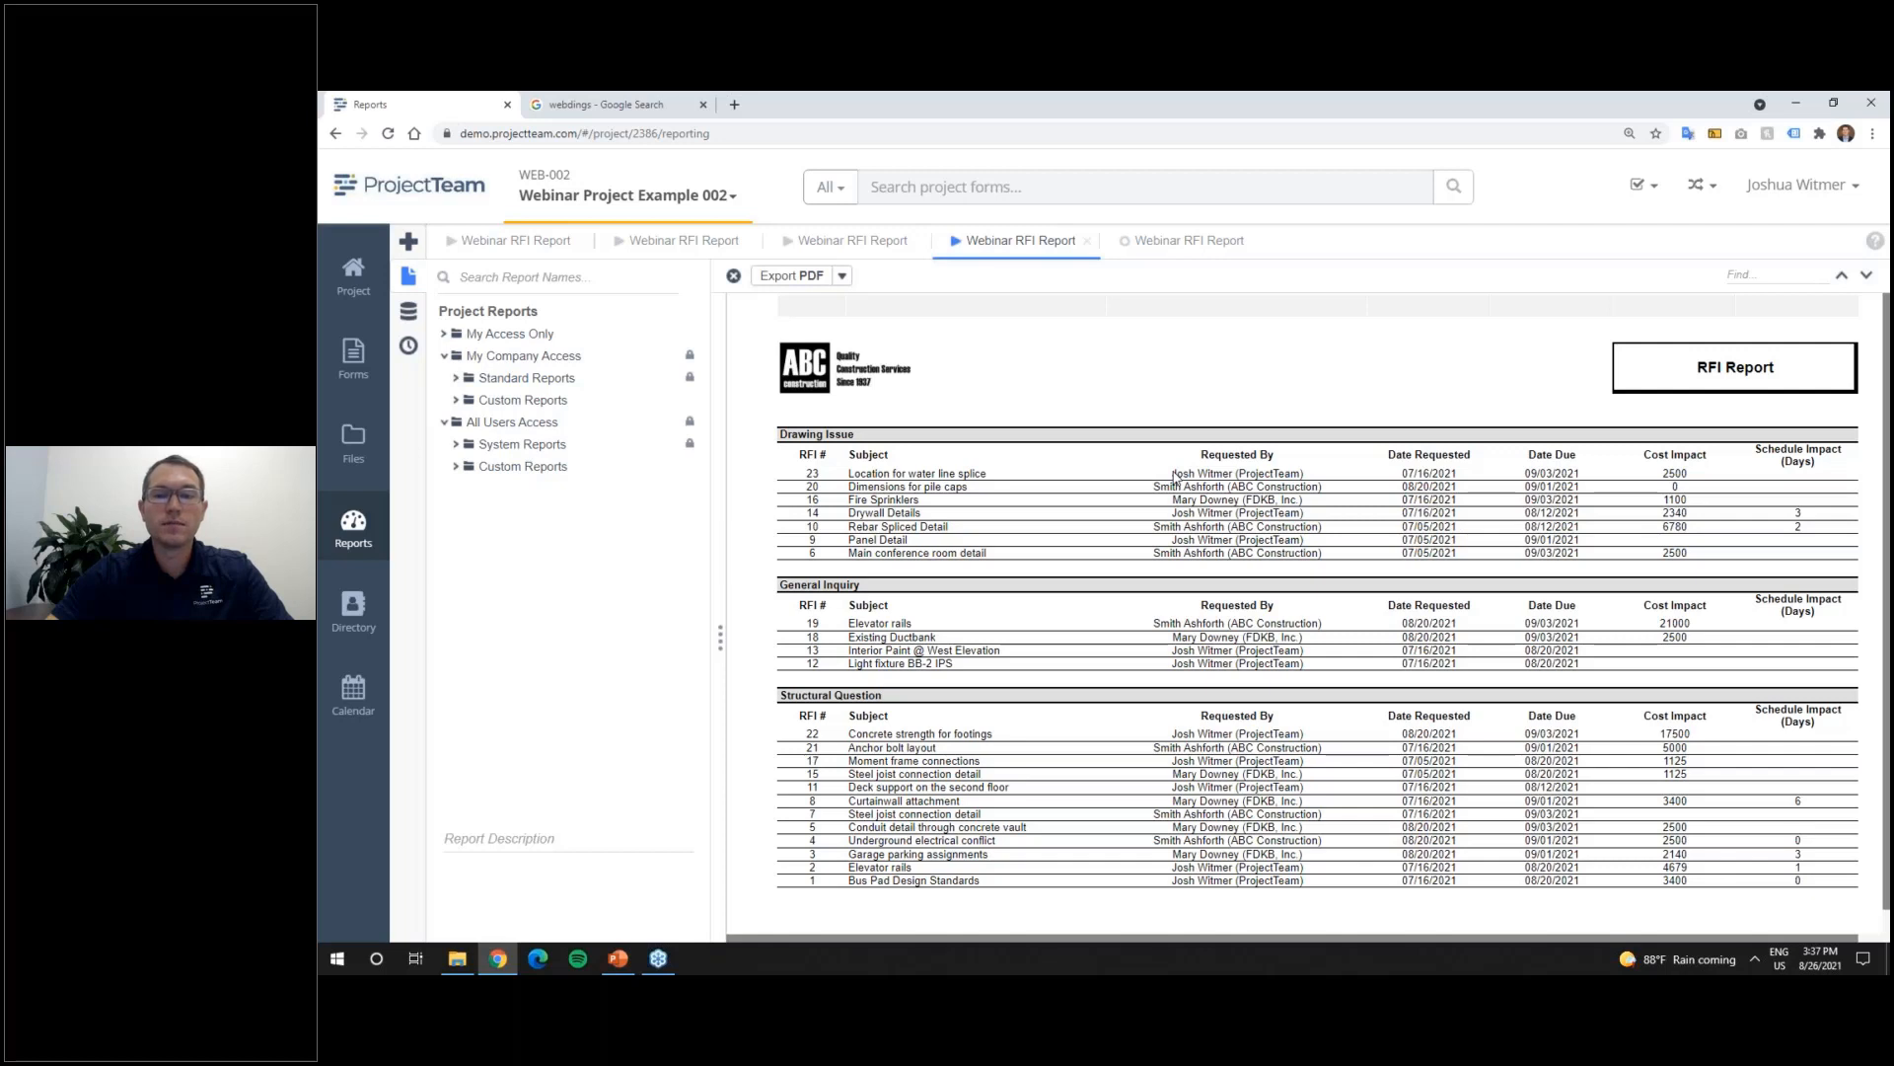
{"action": "left_click", "coordinate": [1173, 255]}
{"action": "left_click", "coordinate": [1044, 244]}
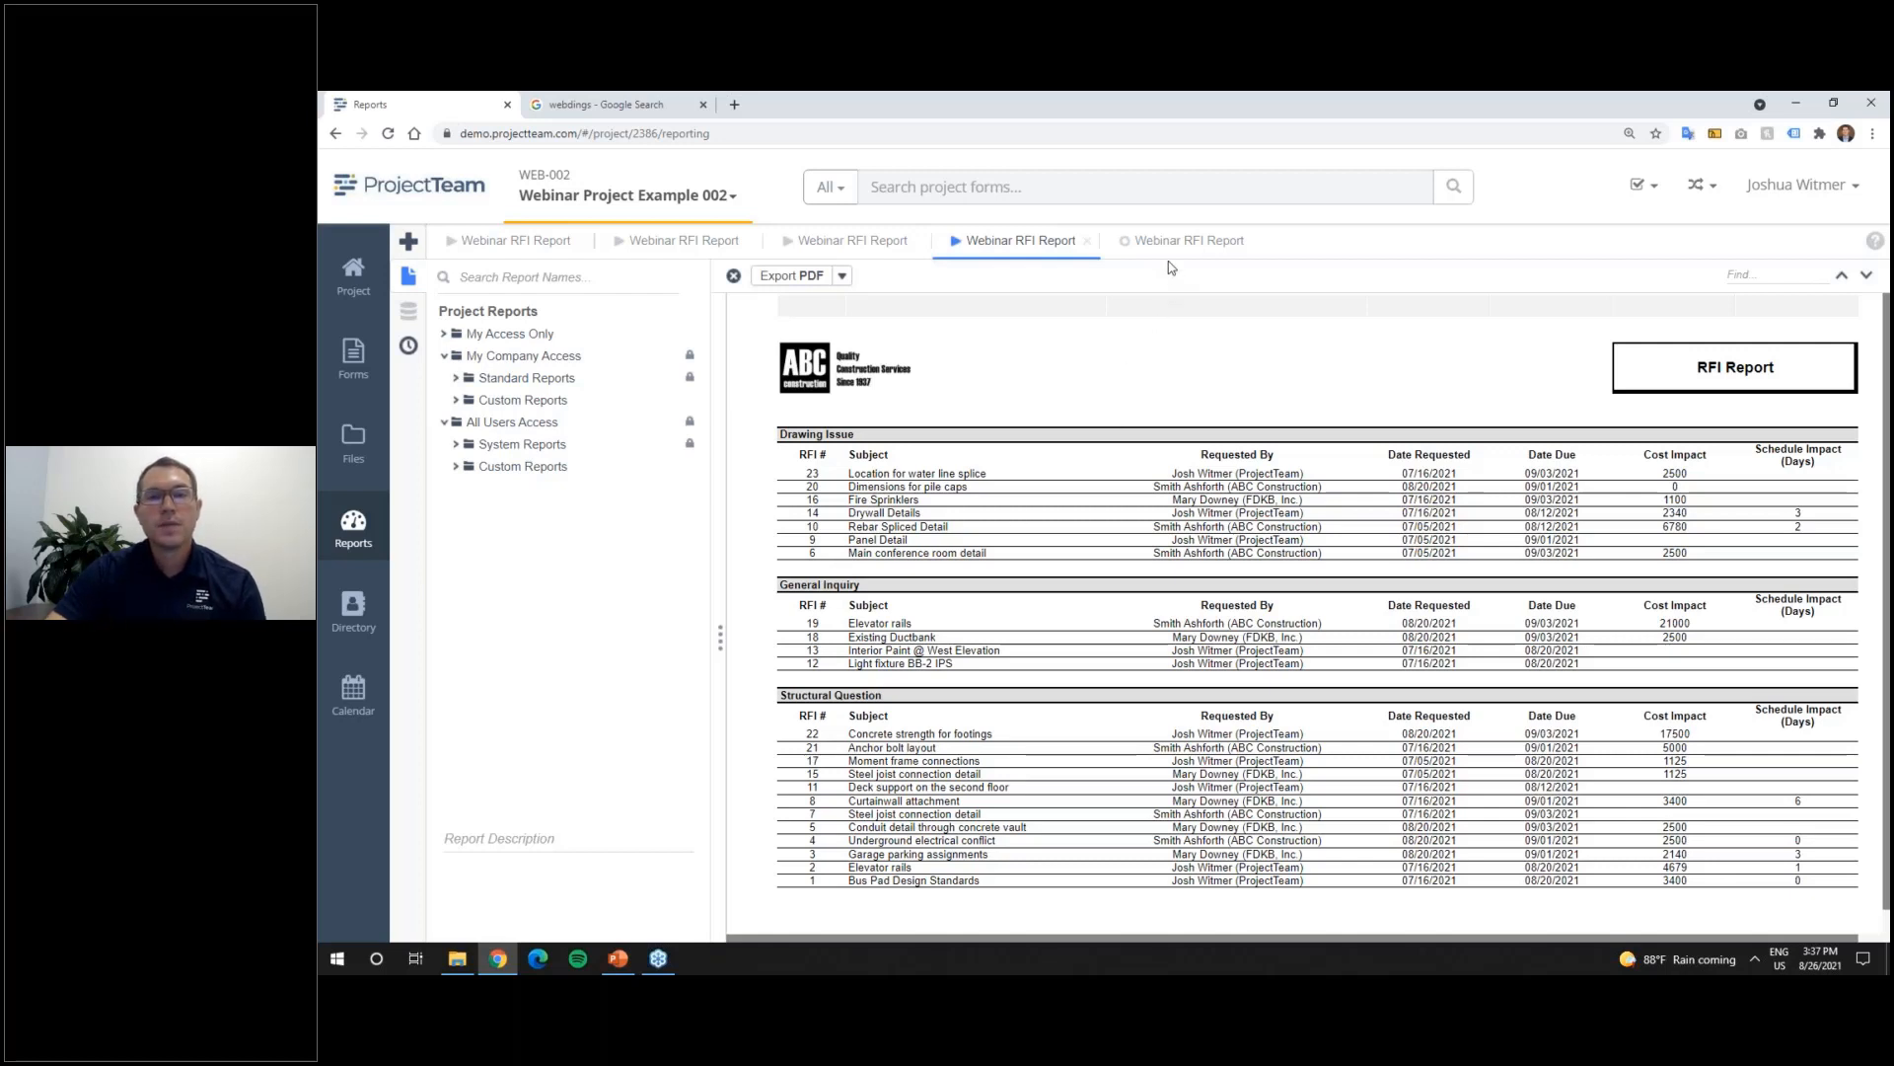
{"action": "left_click", "coordinate": [1184, 240]}
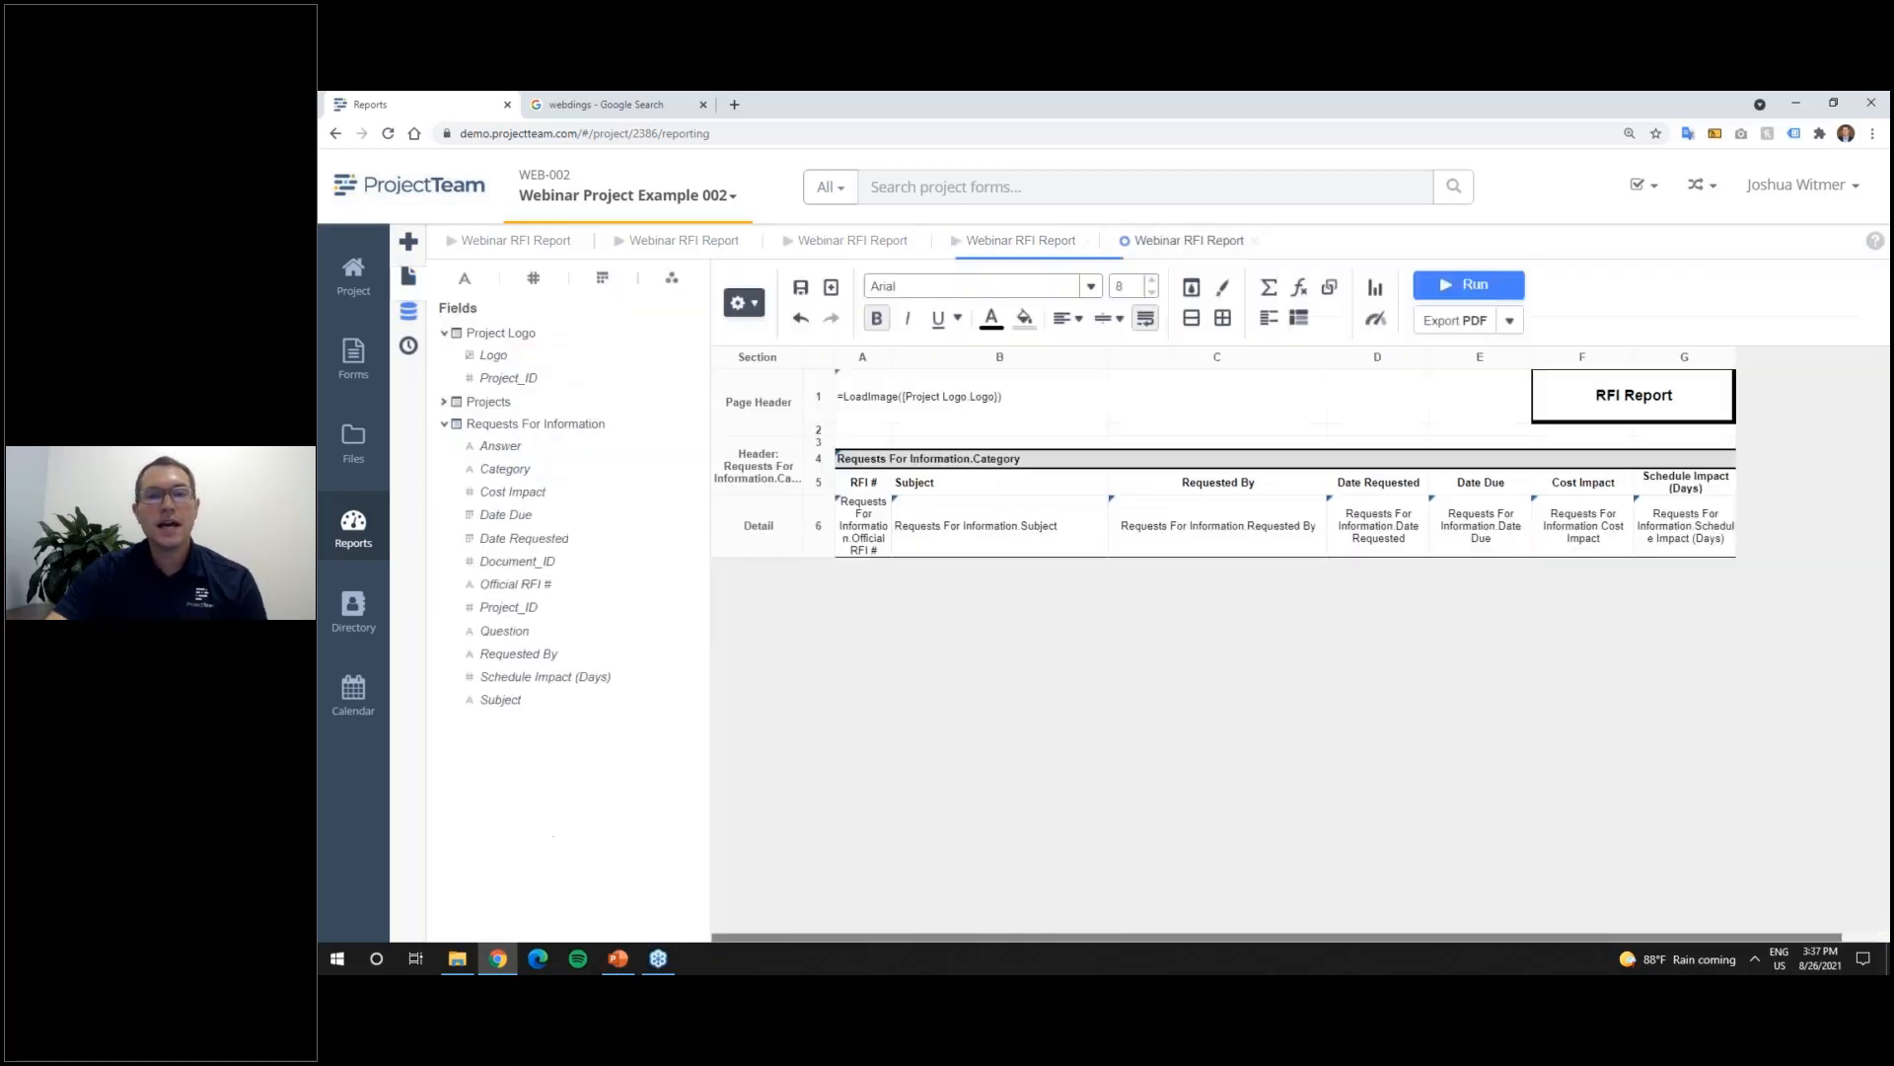
Step: Add a group footer section below the detail row, shown for each change of Requests For Information.Category
{"action": "right_click", "coordinate": [775, 539]}
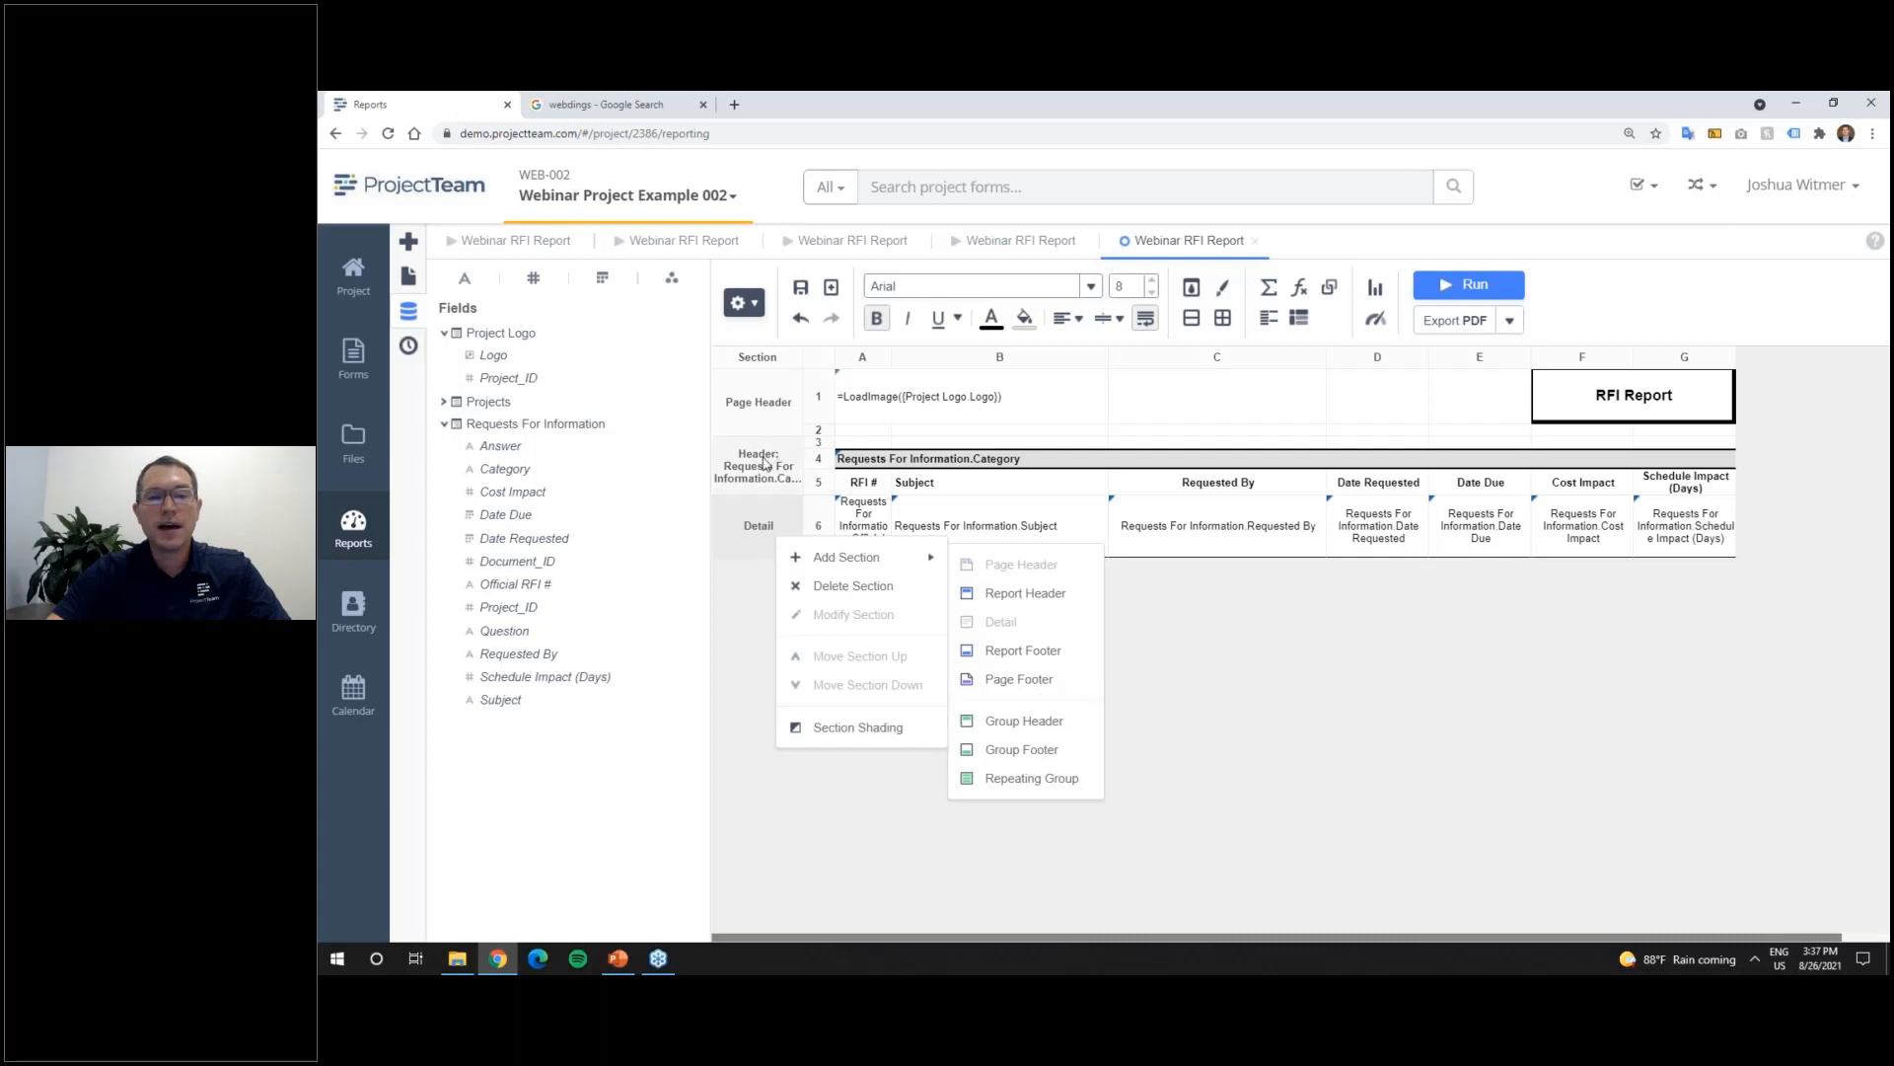
{"action": "left_click", "coordinate": [1074, 752]}
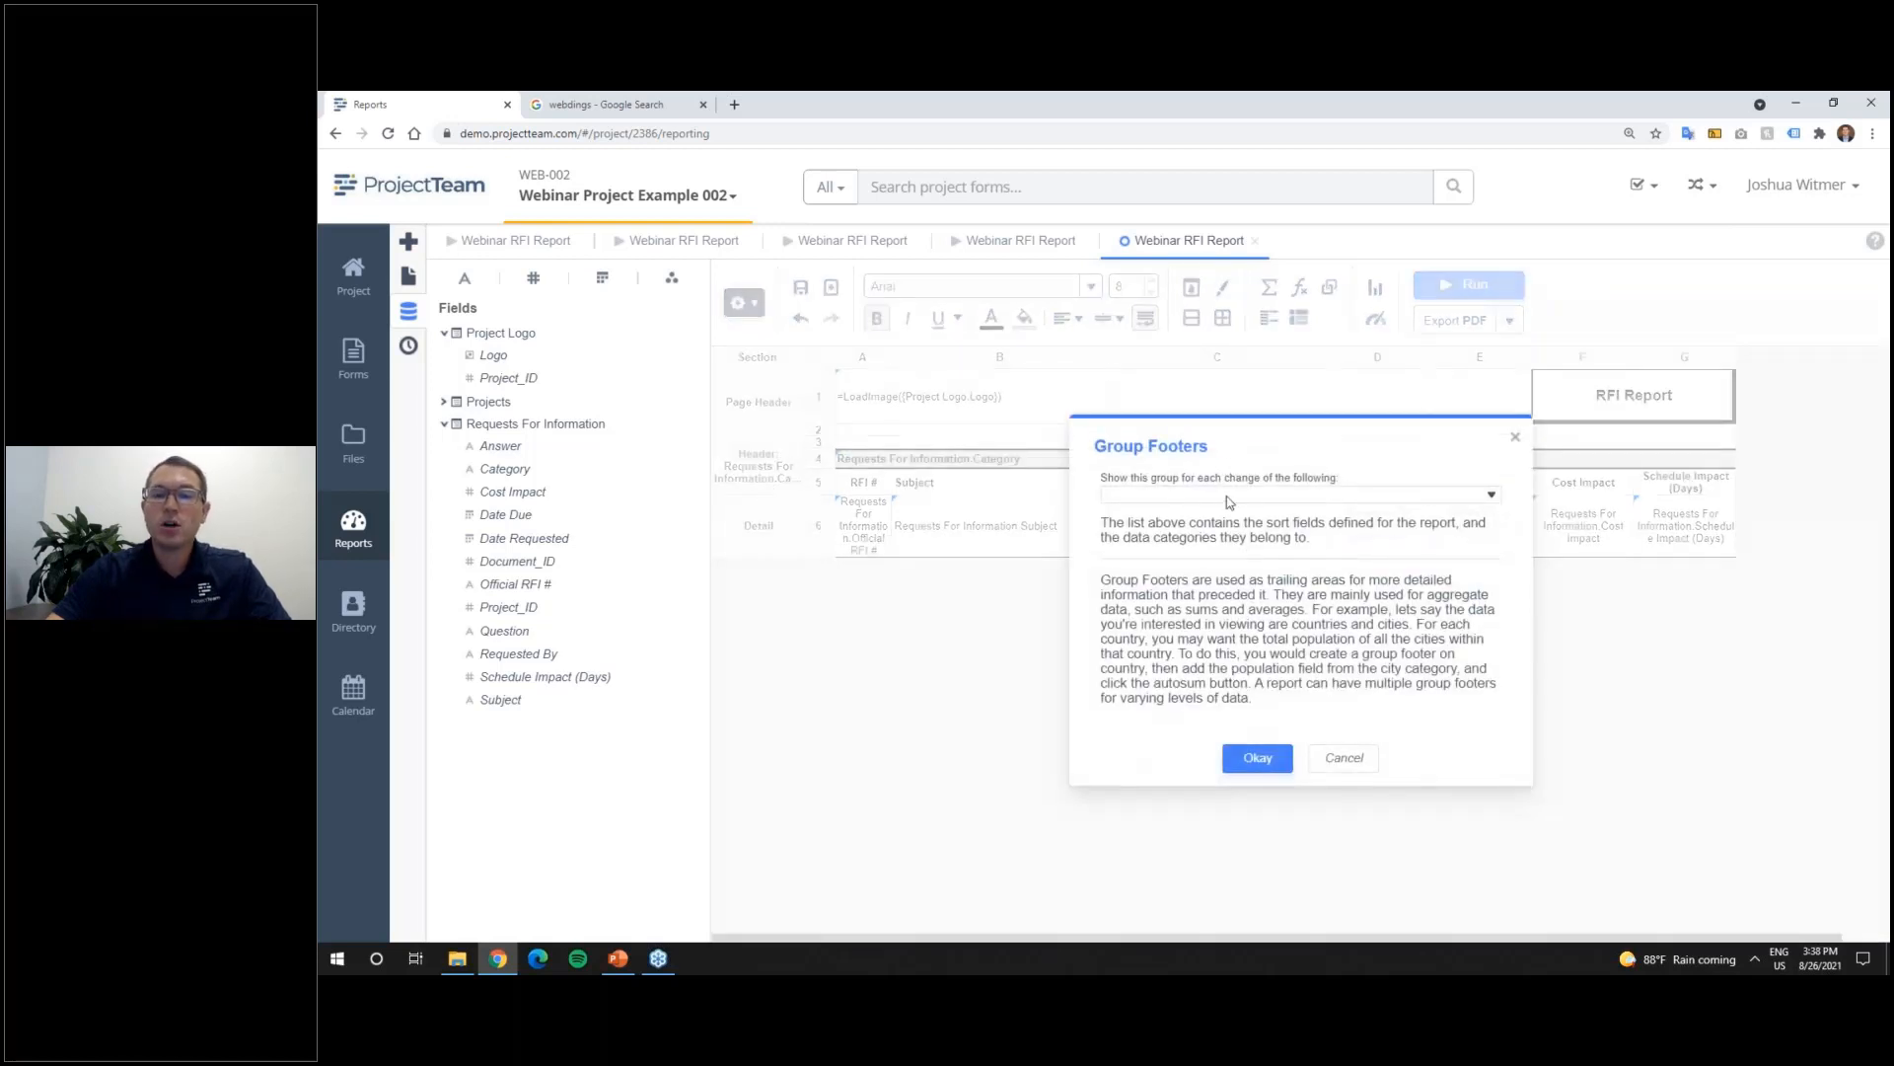
{"action": "left_click", "coordinate": [1230, 497]}
{"action": "left_click", "coordinate": [1241, 564]}
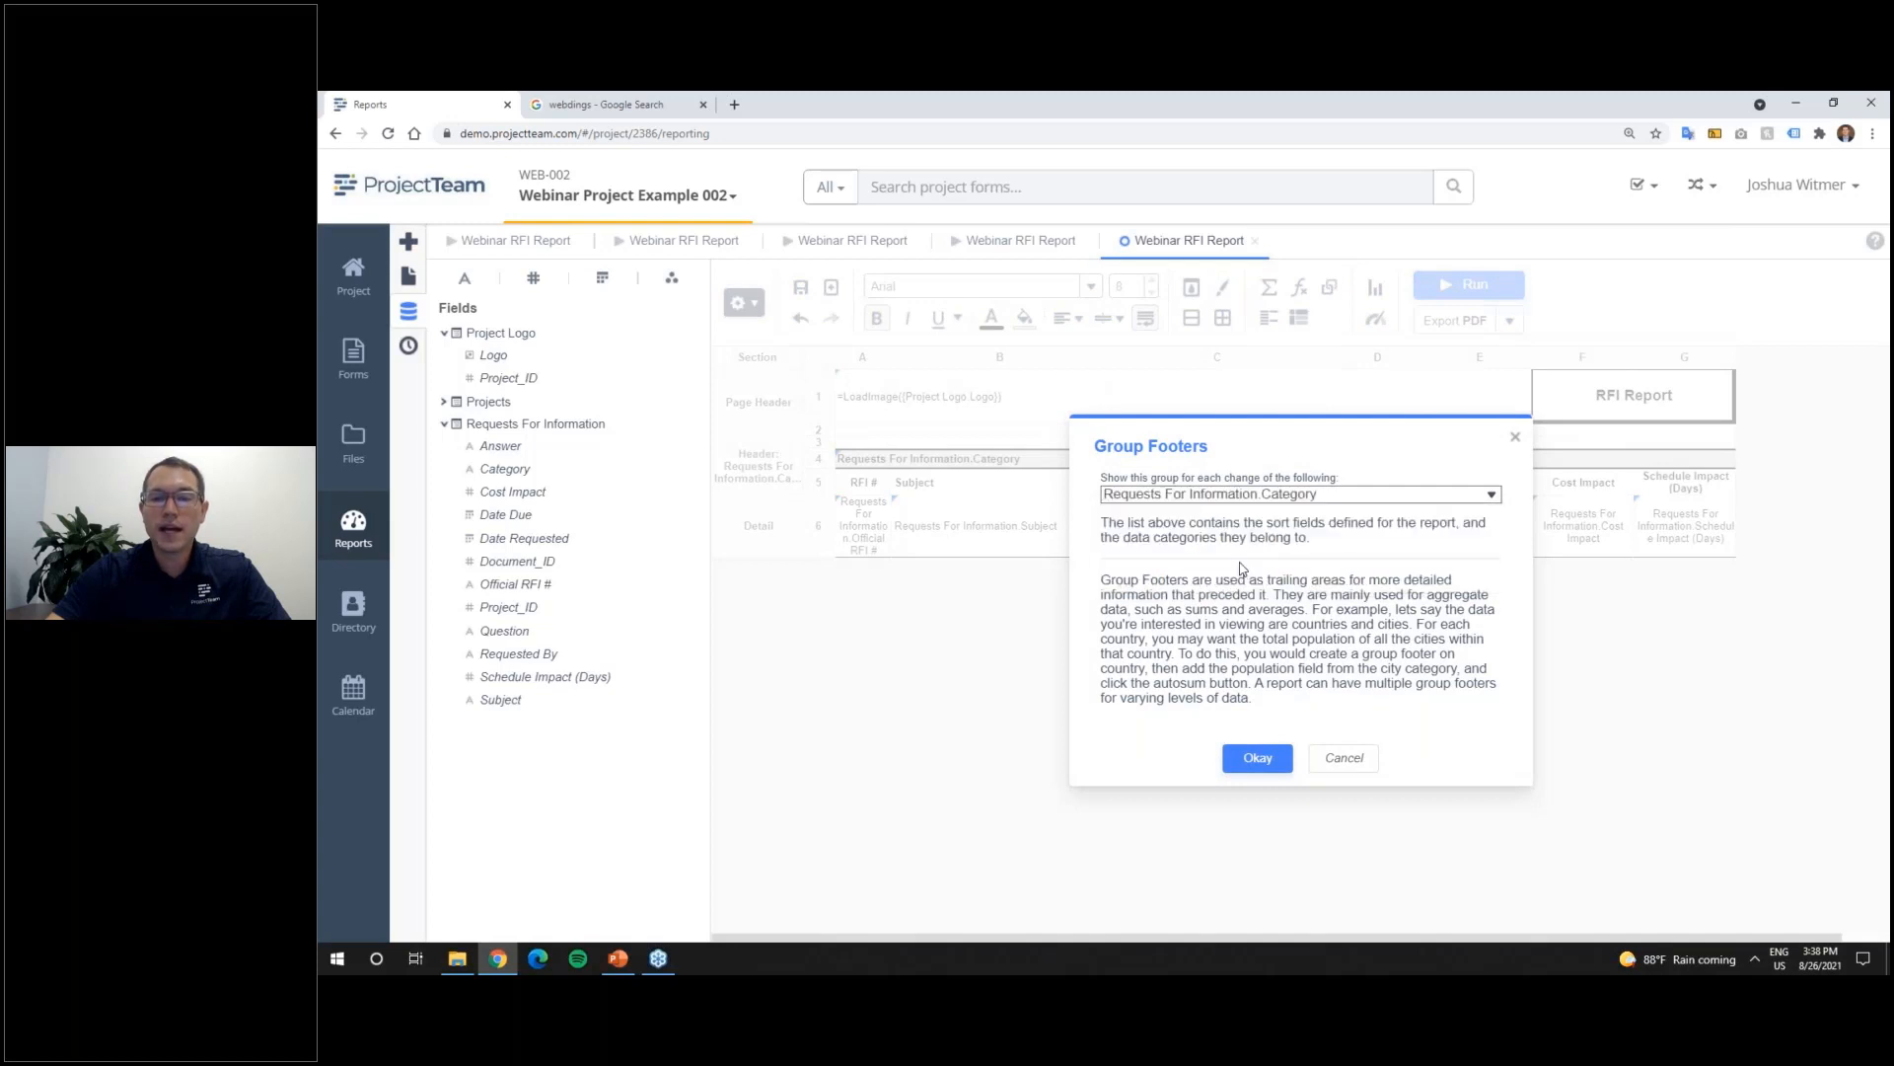
{"action": "left_click", "coordinate": [1258, 759]}
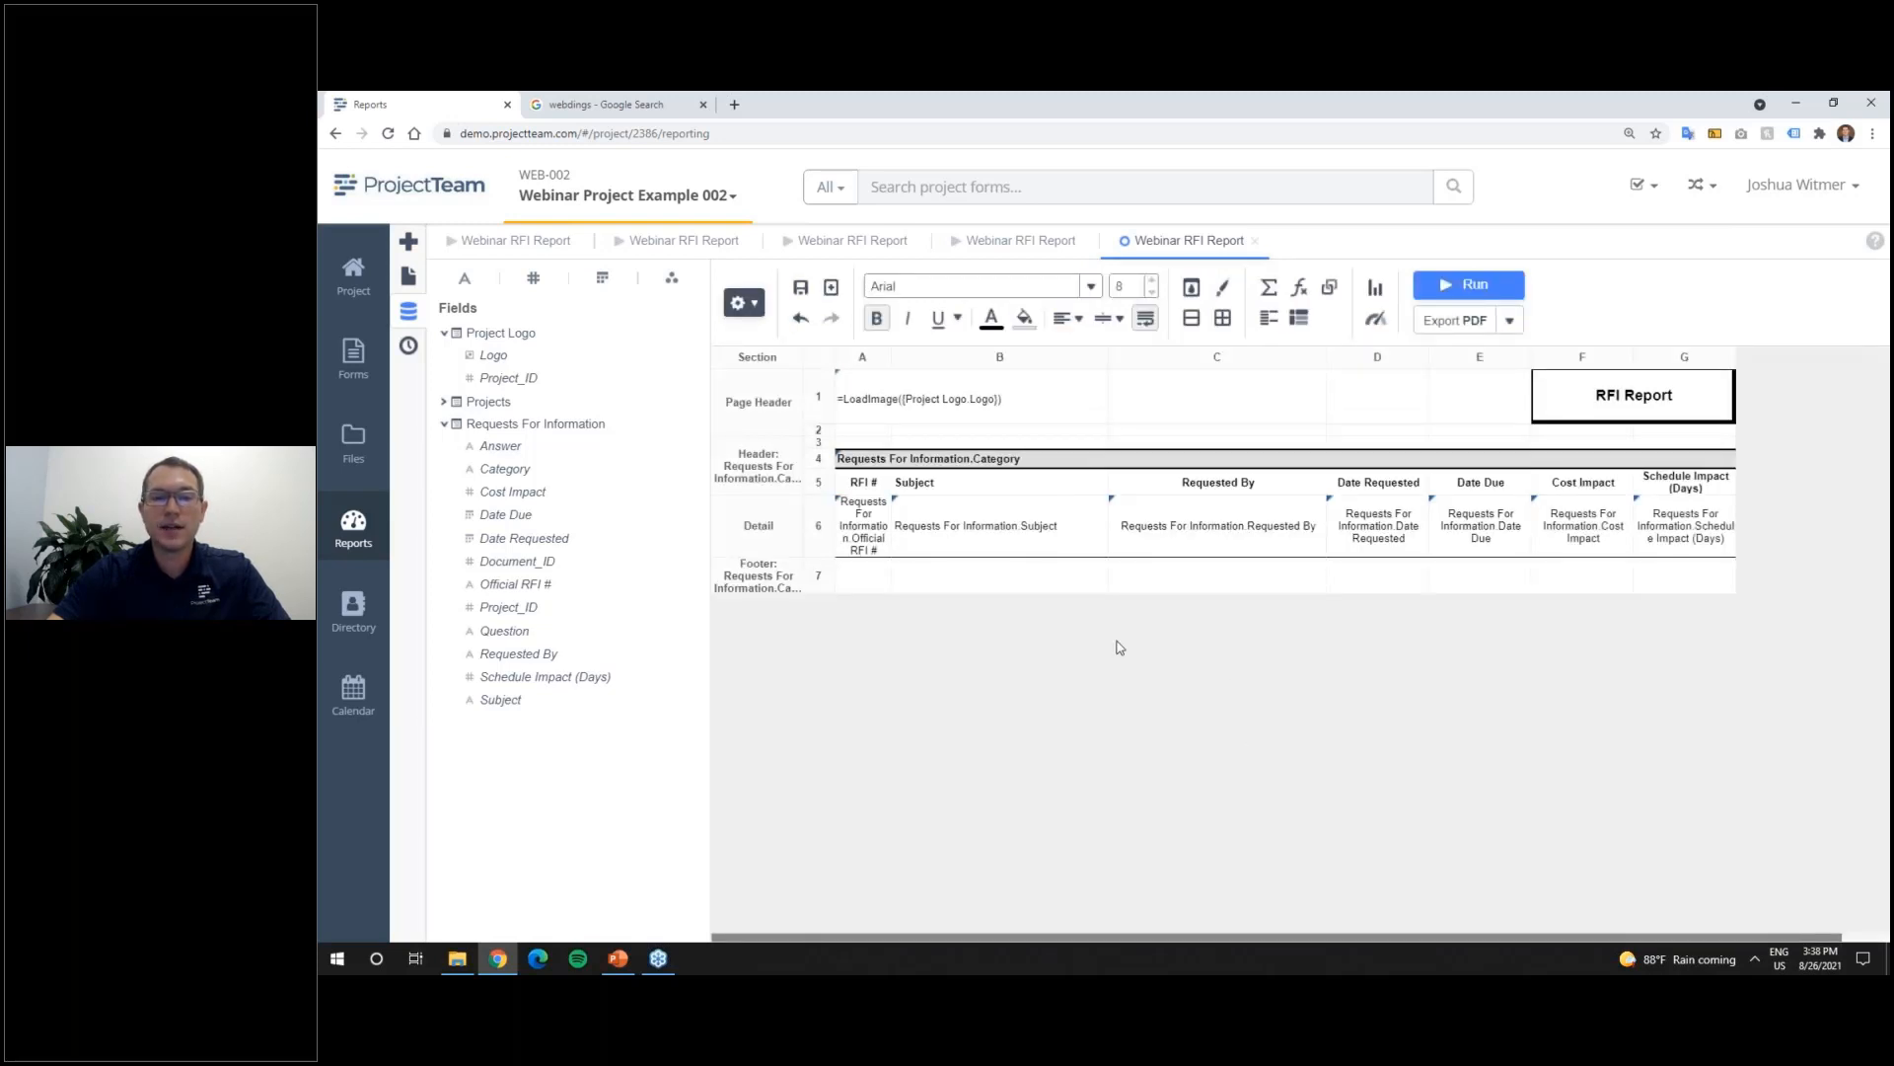
Step: Merge cells A through F of group footer row 7 into one cell
{"action": "left_click", "coordinate": [866, 577]}
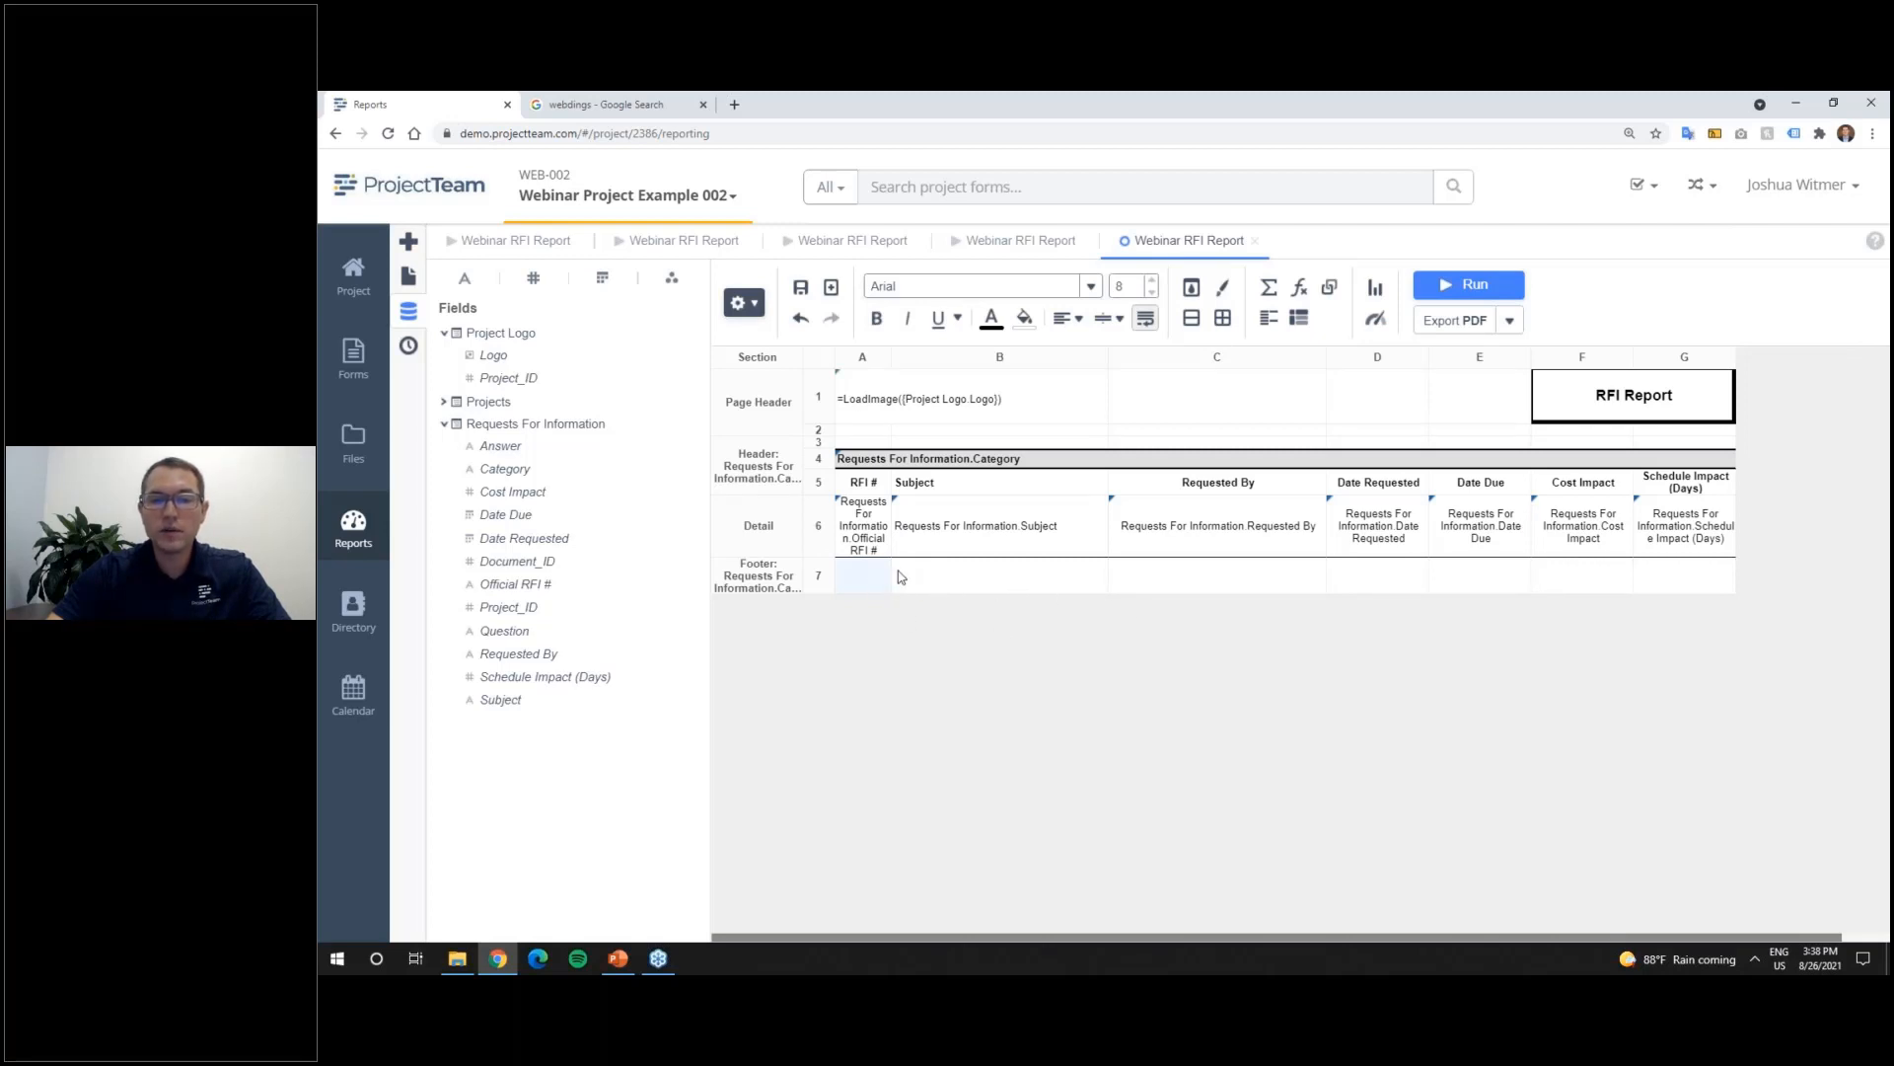
{"action": "left_click", "coordinate": [1542, 584], "text": "shift"}
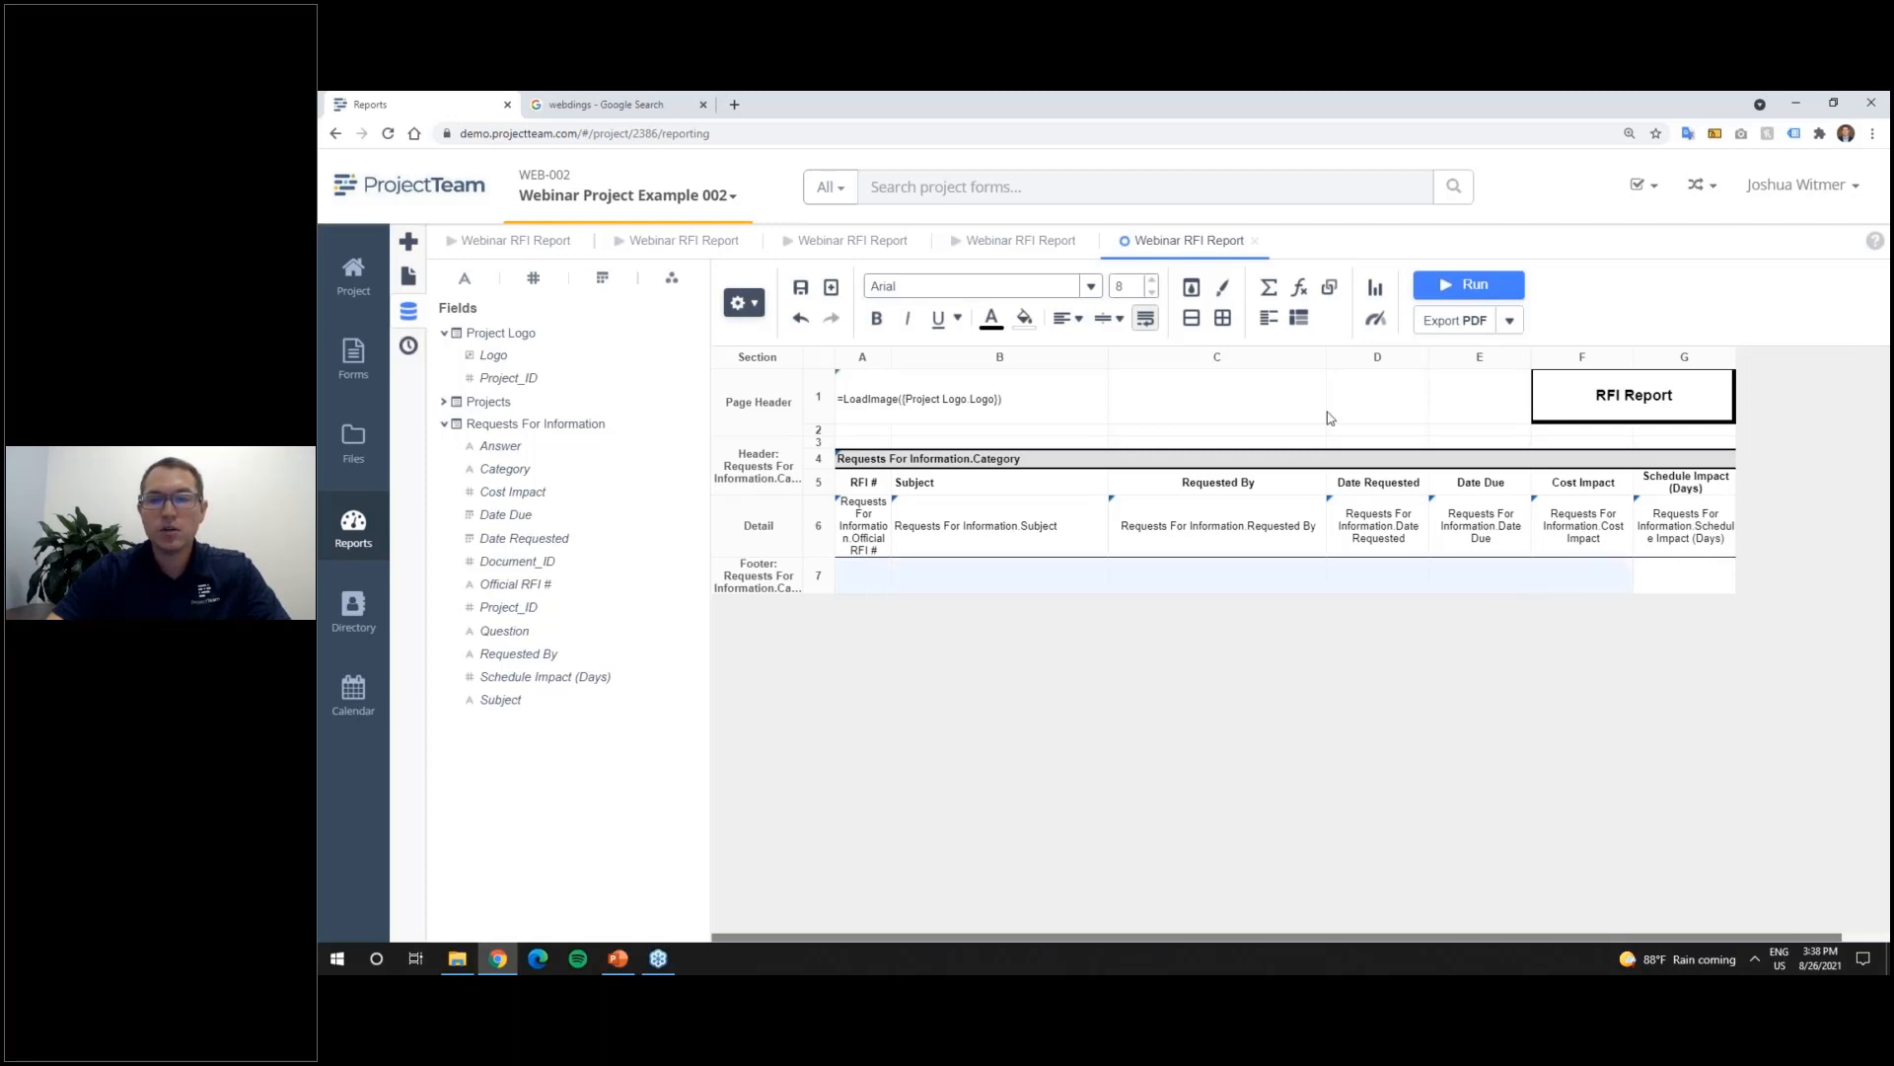
{"action": "left_click", "coordinate": [1217, 322]}
{"action": "left_click", "coordinate": [987, 584]}
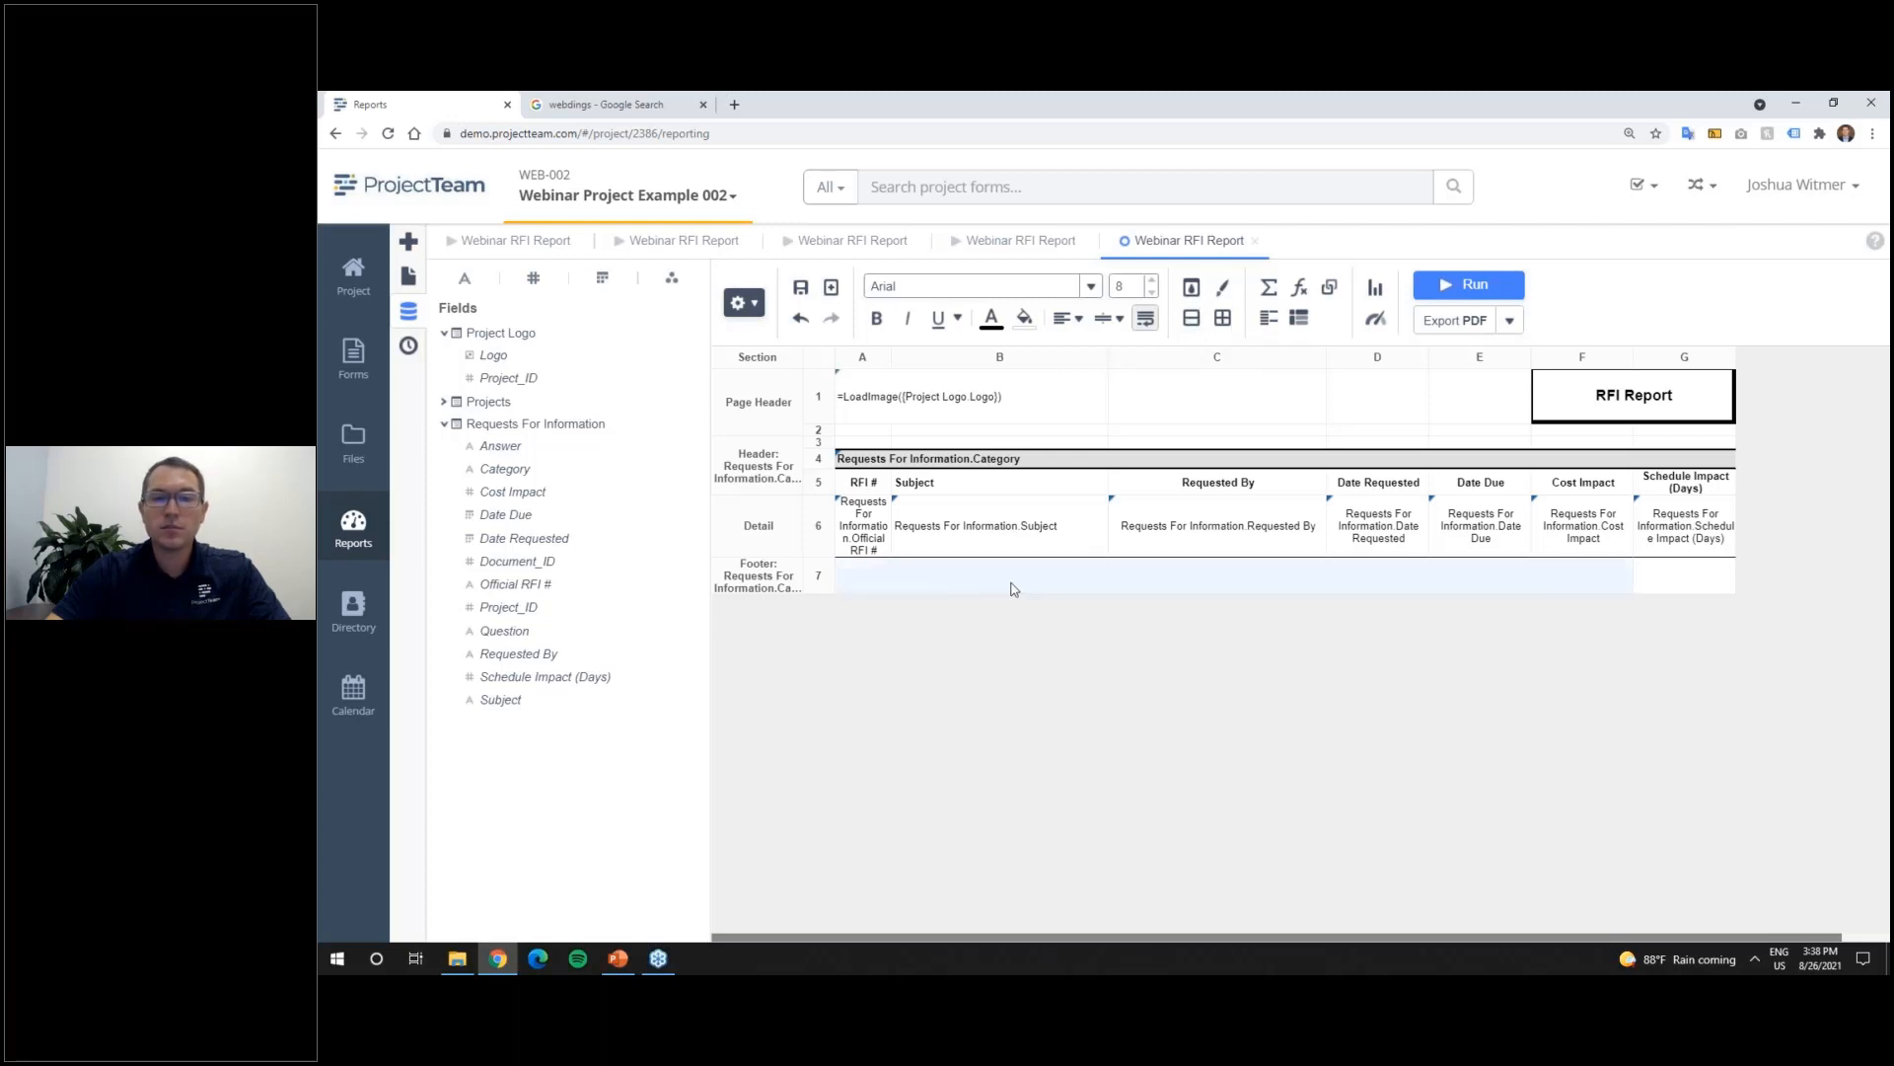
{"action": "left_click", "coordinate": [1693, 592]}
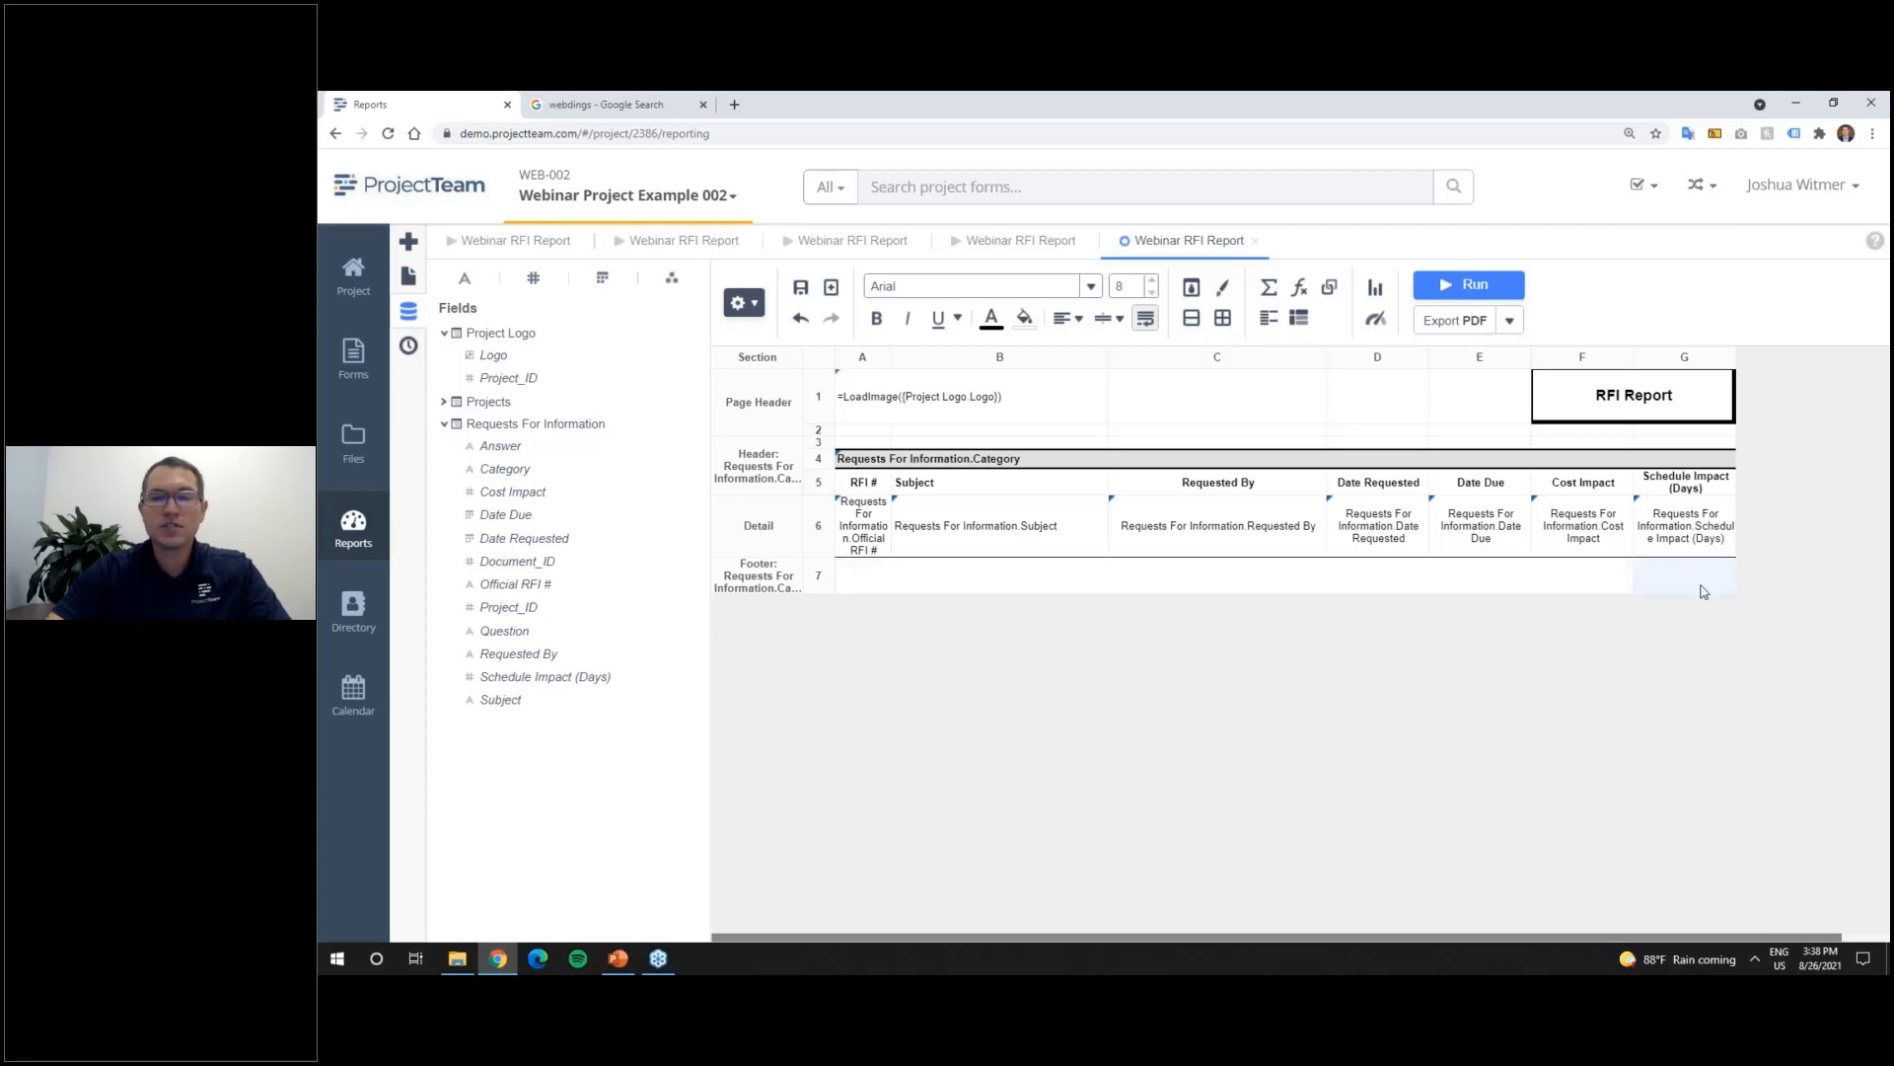
Step: Enter SUBTOTAL in the merged cell of footer row 7 and make it bold
{"action": "left_click", "coordinate": [1500, 584]}
{"action": "type", "text": "SUBTOTAL"}
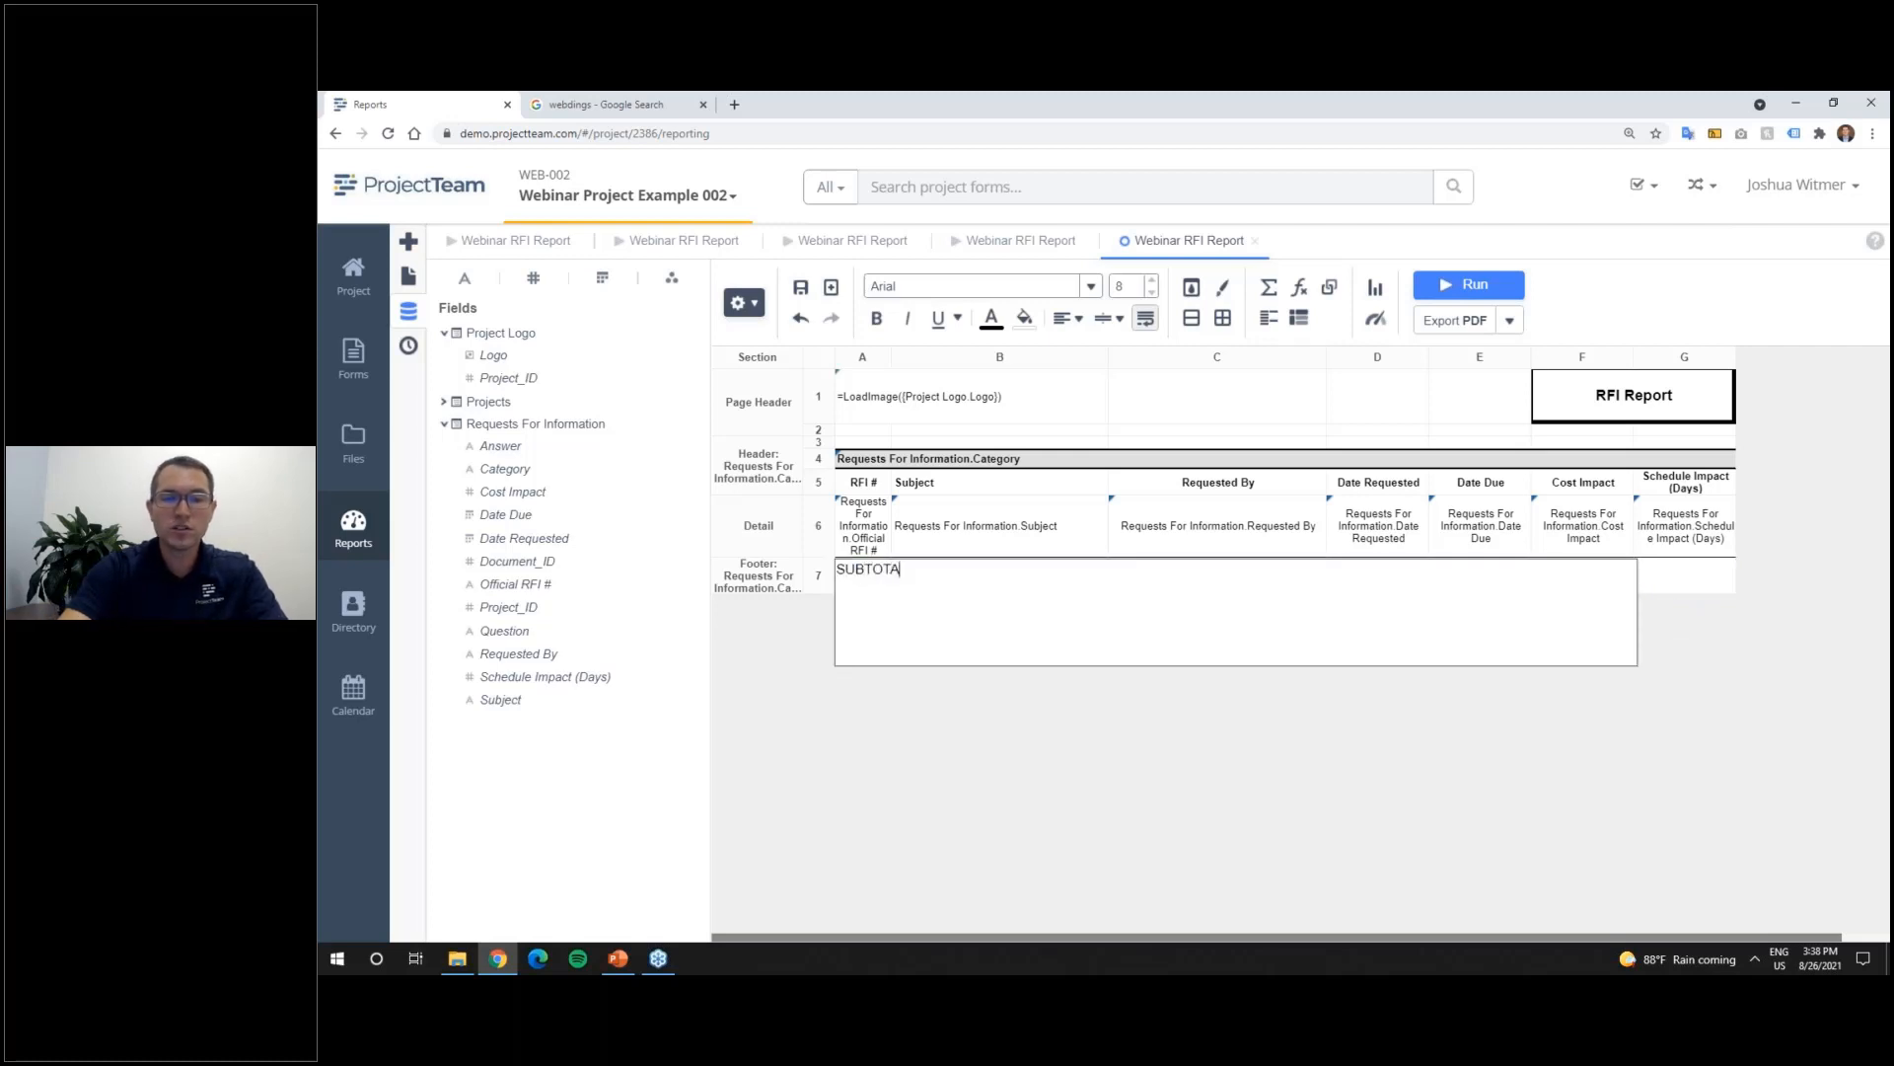
{"action": "key", "text": "Return"}
{"action": "left_click", "coordinate": [876, 317]}
Step: Select footer cell G7, review the category groups in the previous report preview, and return to the designer
{"action": "left_click", "coordinate": [1674, 585]}
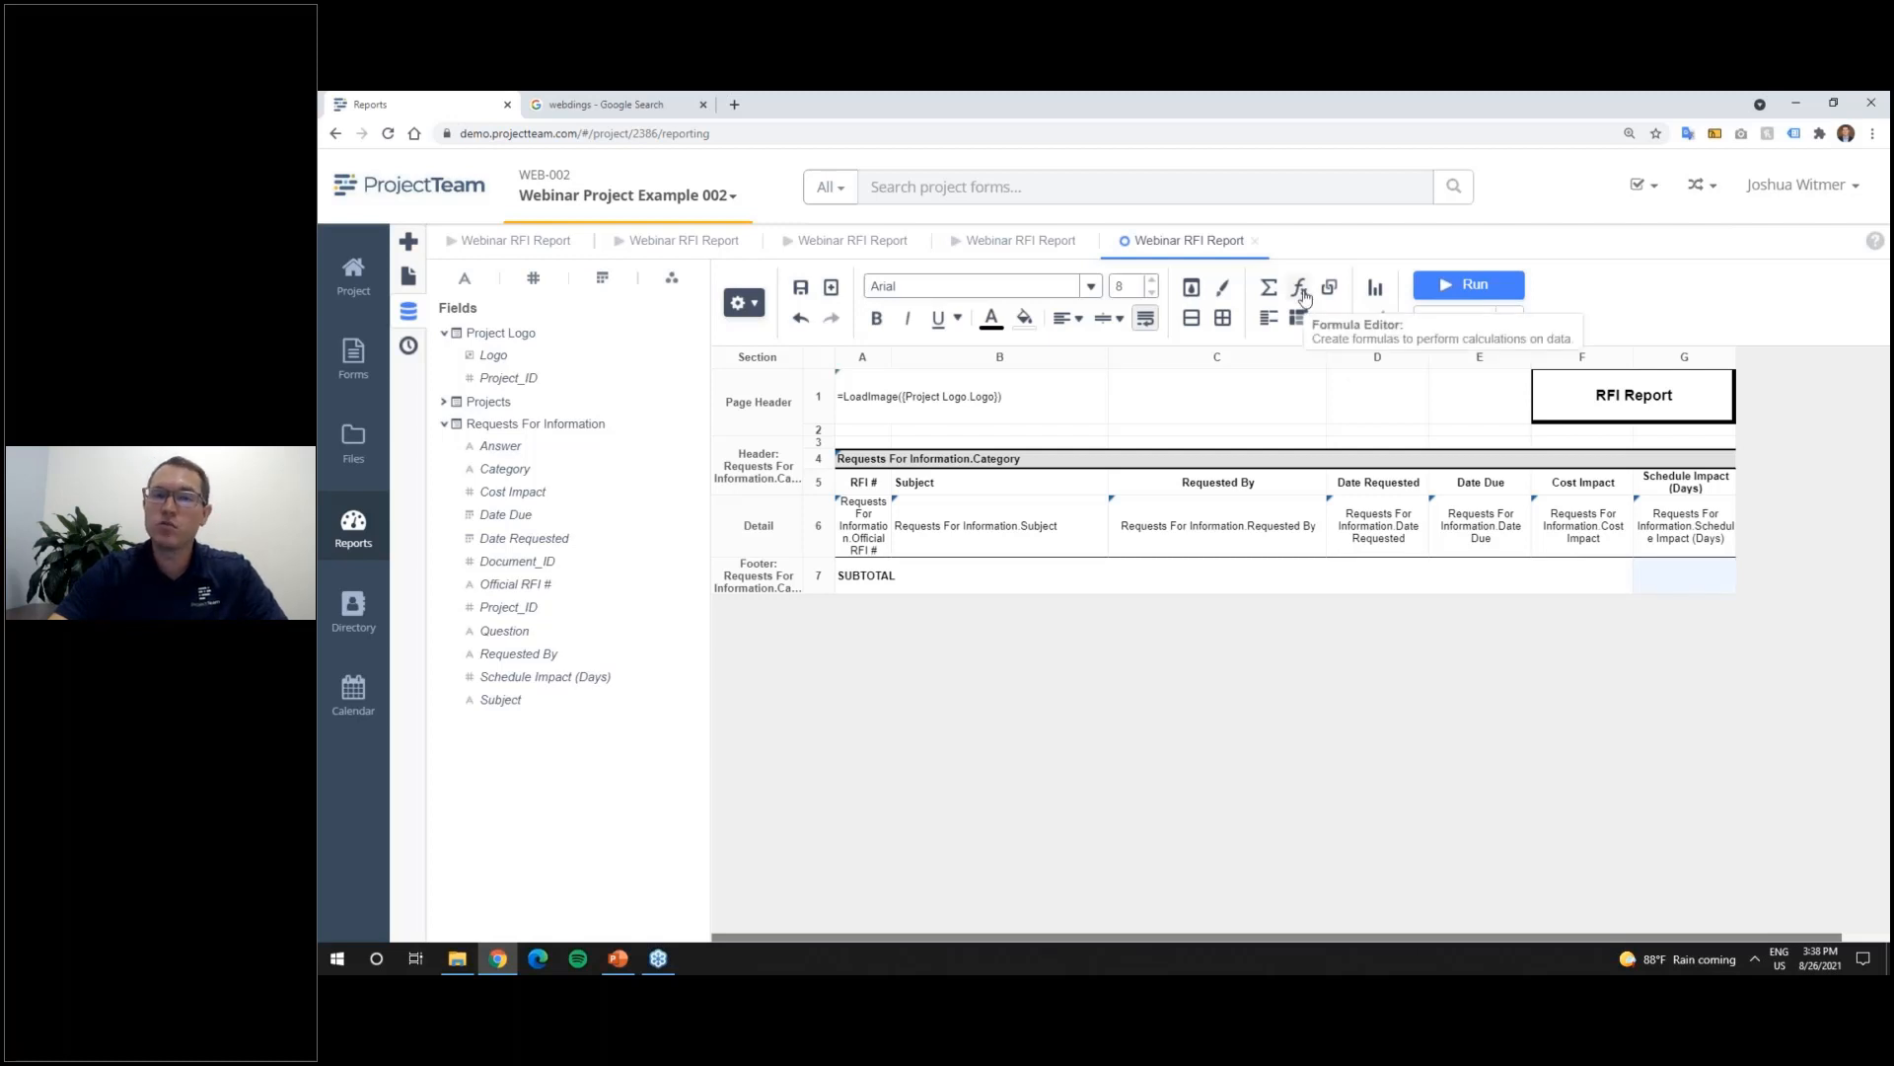
{"action": "left_click_drag", "start_coordinate": [1305, 298], "coordinate": [1320, 399]}
{"action": "left_click", "coordinate": [1061, 242]}
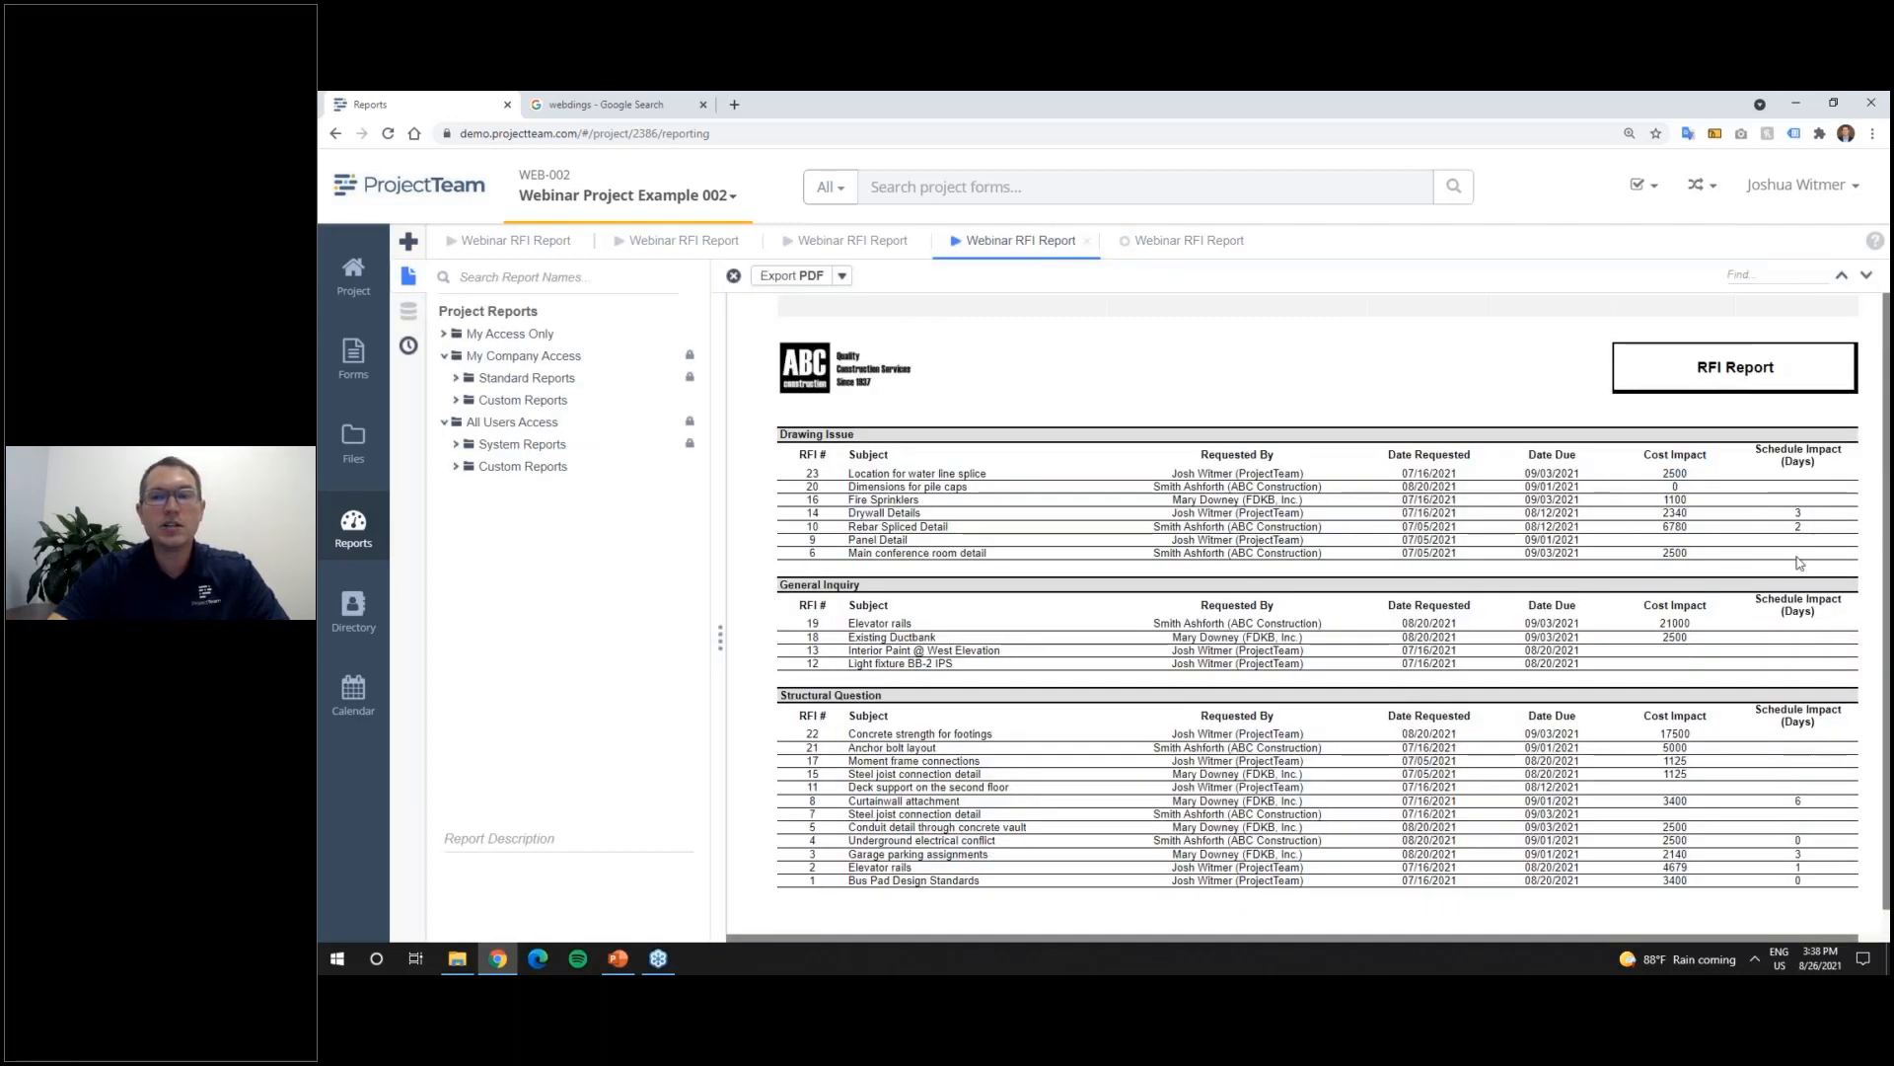
{"action": "left_click", "coordinate": [1208, 245]}
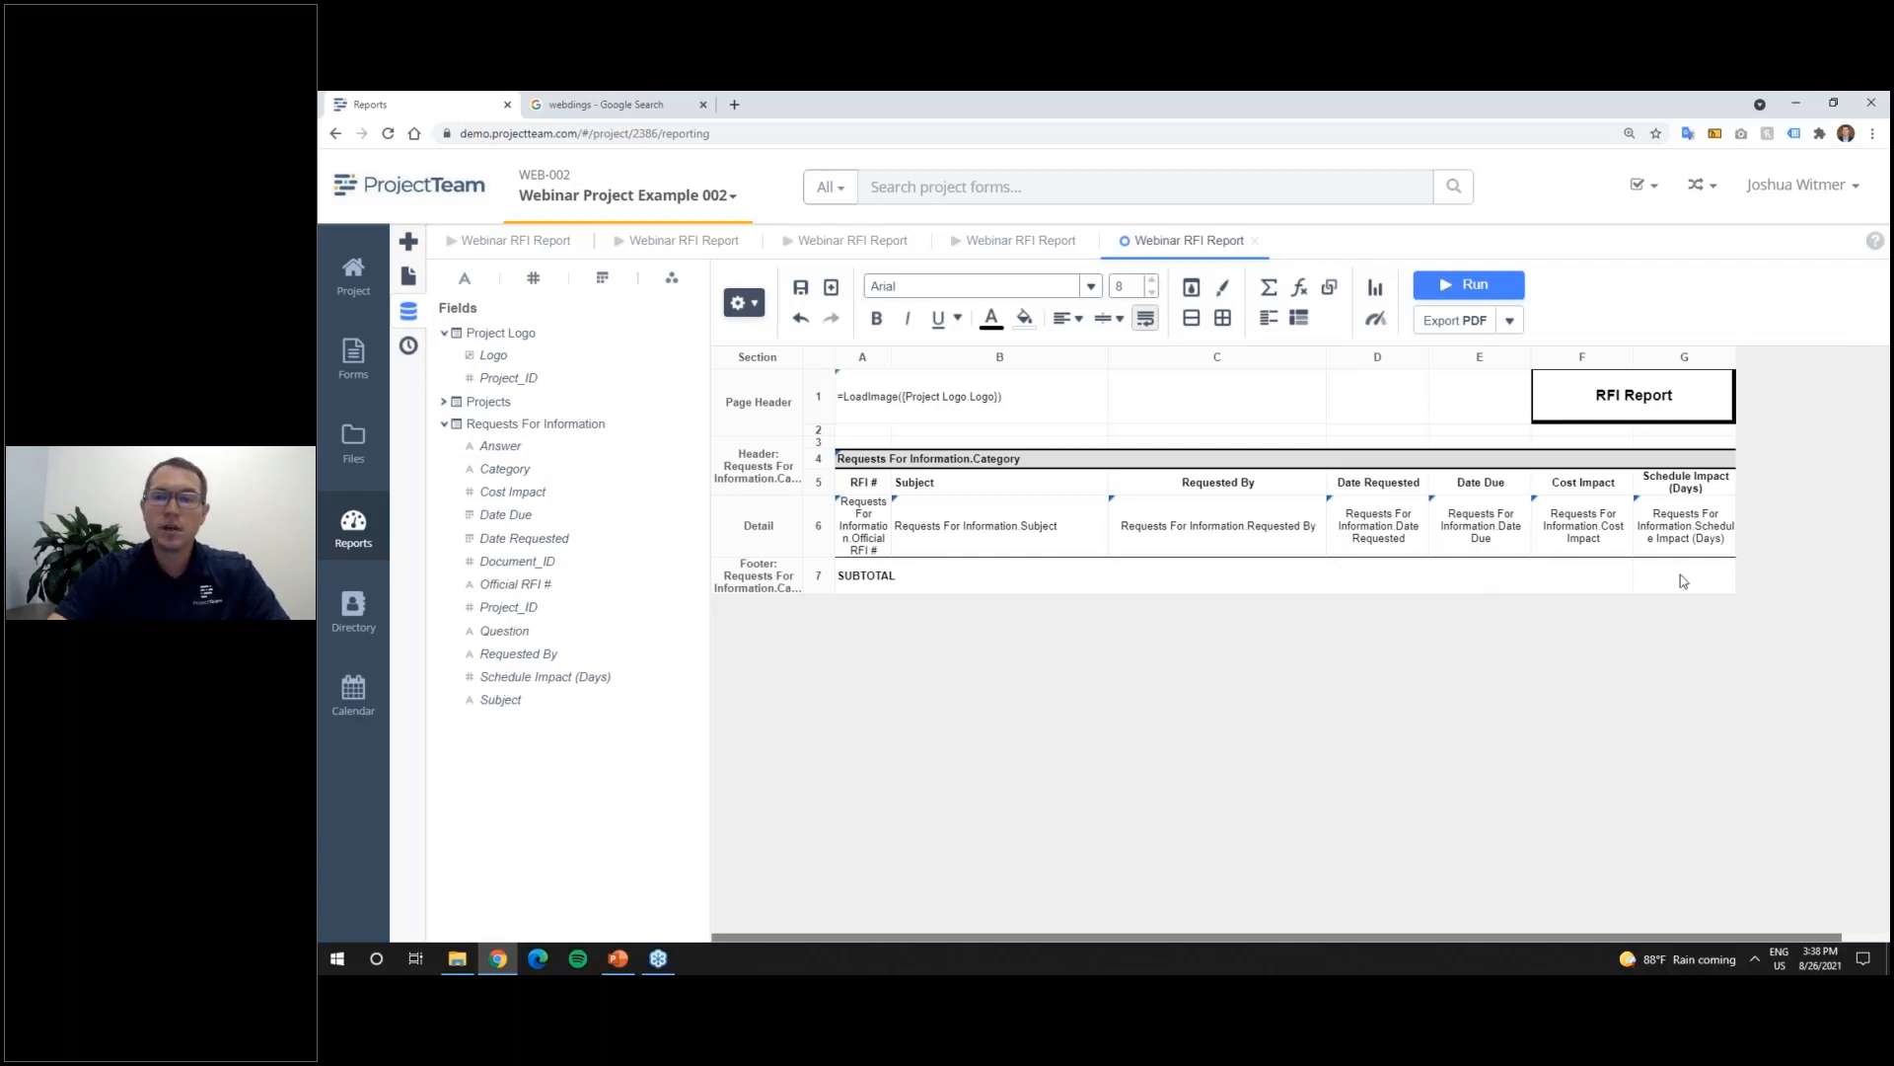
Step: Open the Formula Editor for footer cell G7, search the functions for "count", and clear the search
{"action": "left_click", "coordinate": [1298, 290]}
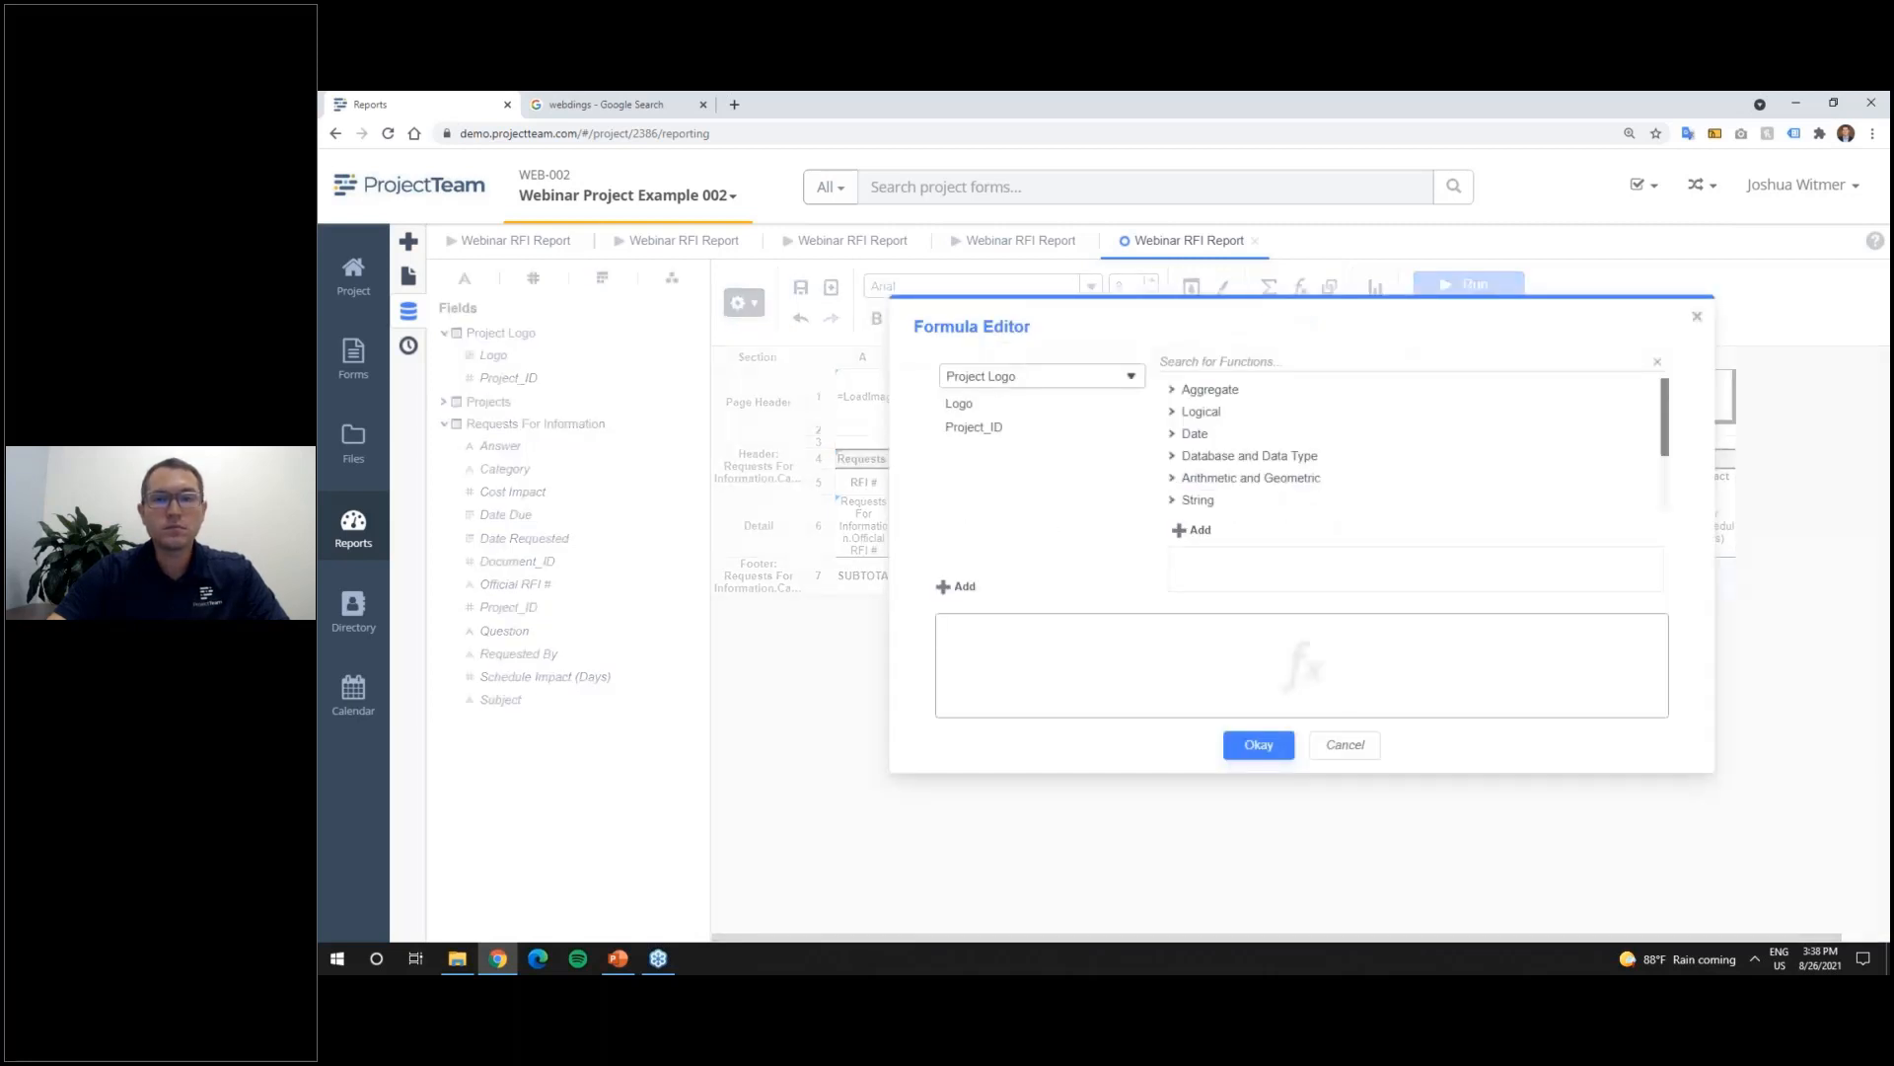
{"action": "left_click", "coordinate": [1258, 364]}
{"action": "type", "text": "count"}
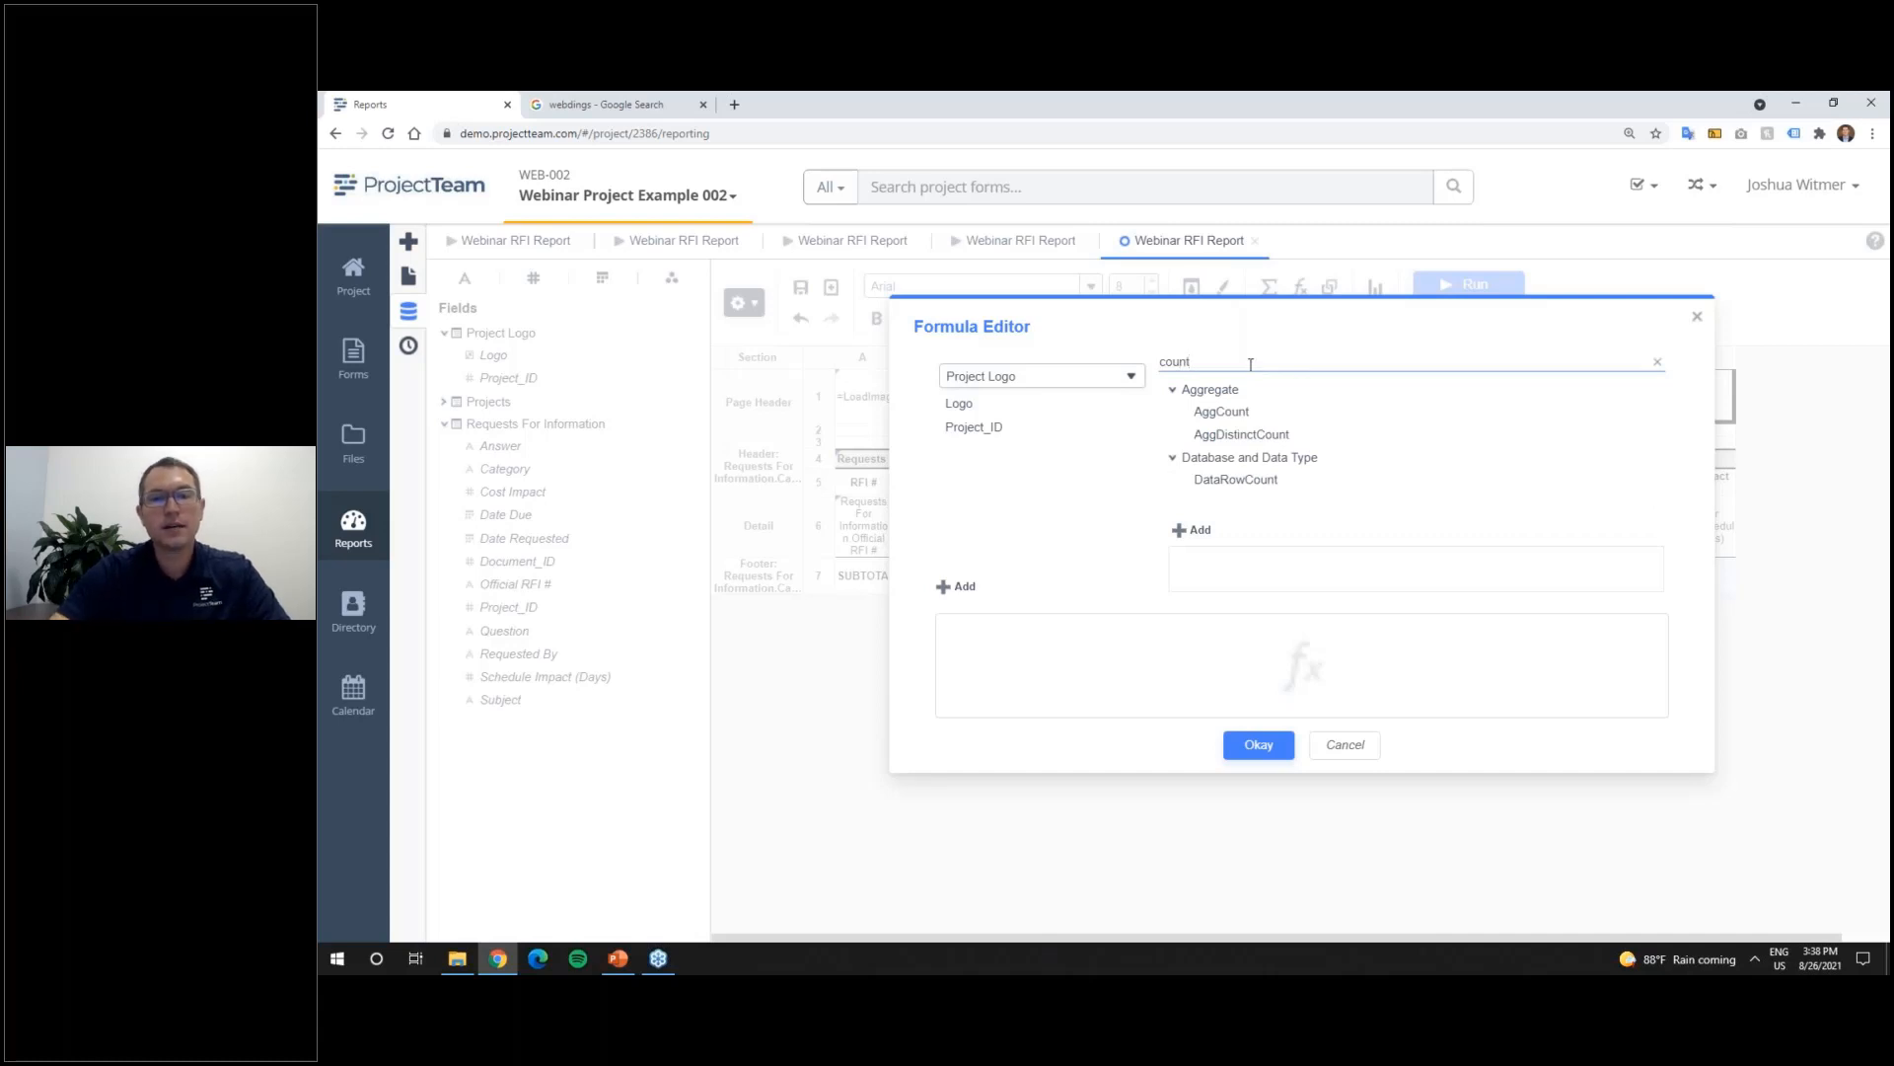
{"action": "key", "text": "BackSpace"}
{"action": "key", "text": "BackSpace"}
{"action": "key", "text": "BackSpace"}
{"action": "key", "text": "BackSpace"}
{"action": "key", "text": "BackSpace"}
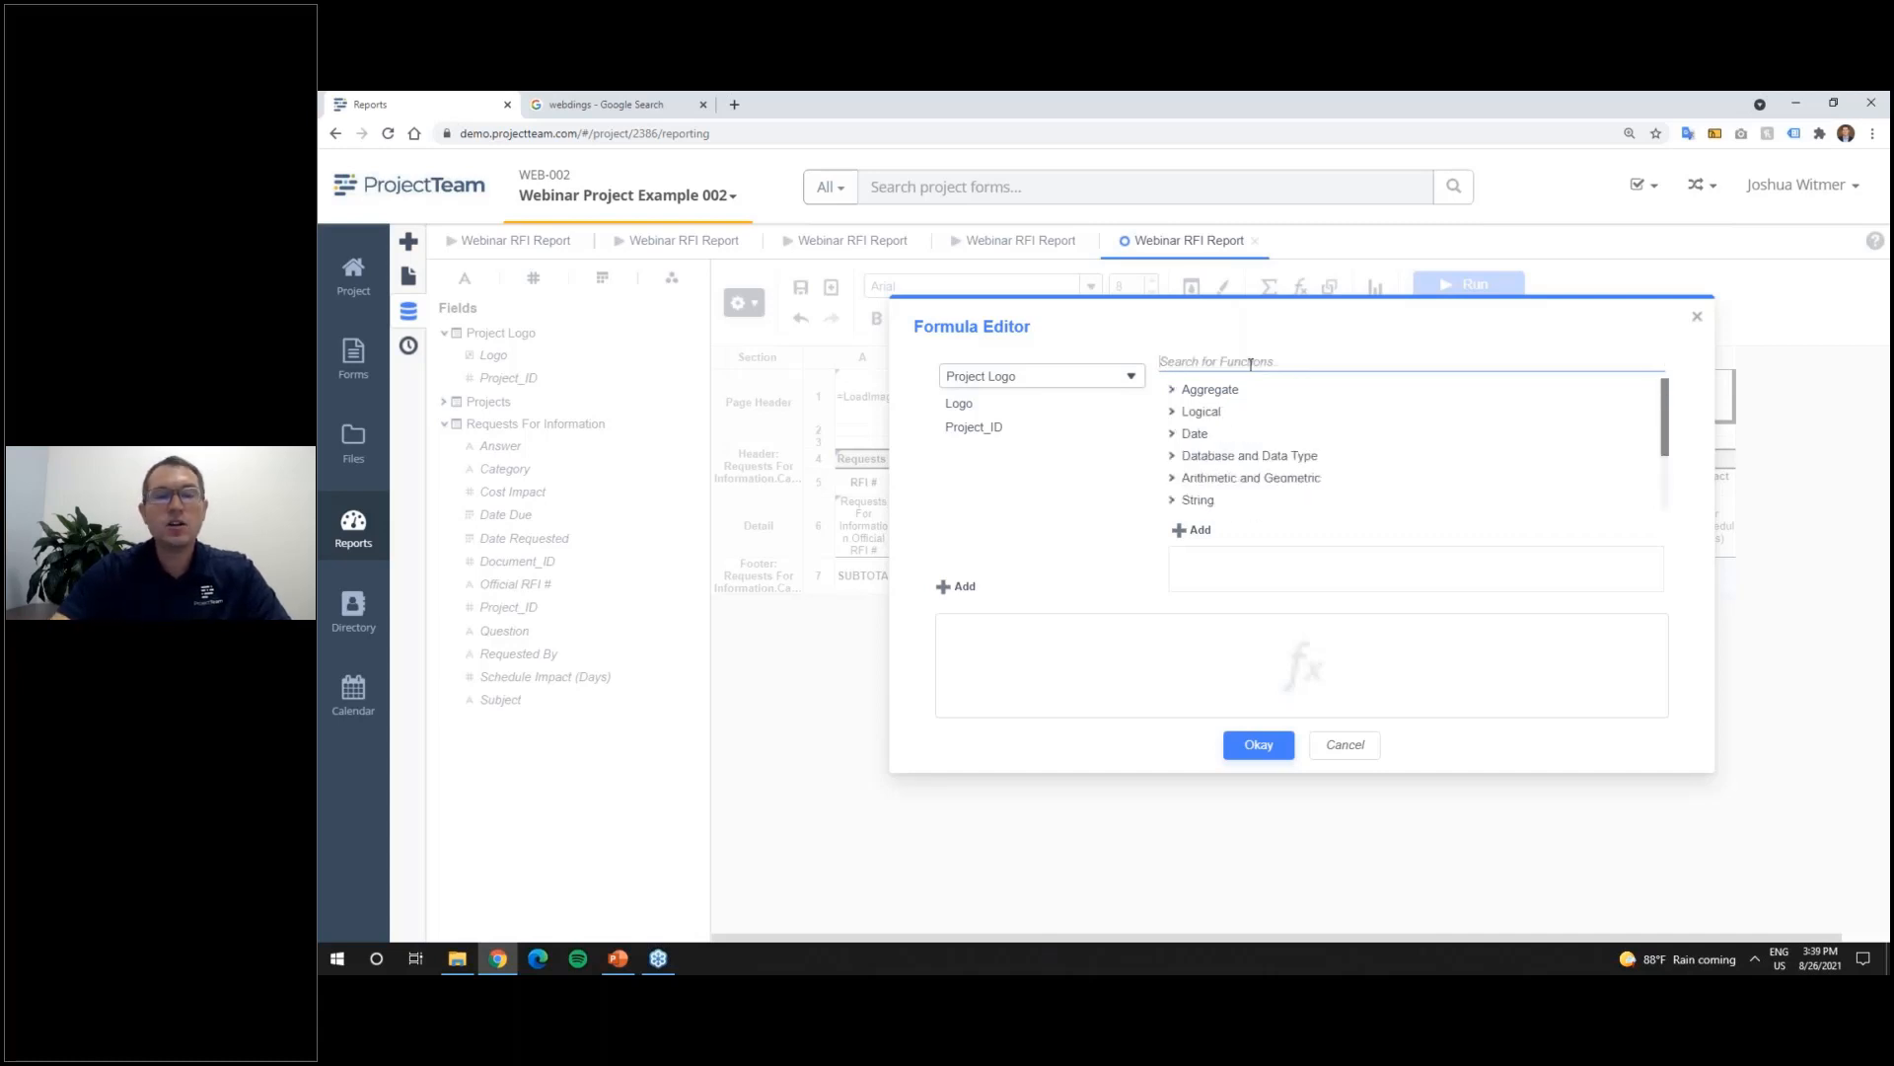
Step: Compare the descriptions of the aggregate functions AggDistinctCount and AggCount, and insert AggCount into the formula
{"action": "left_click", "coordinate": [1174, 391]}
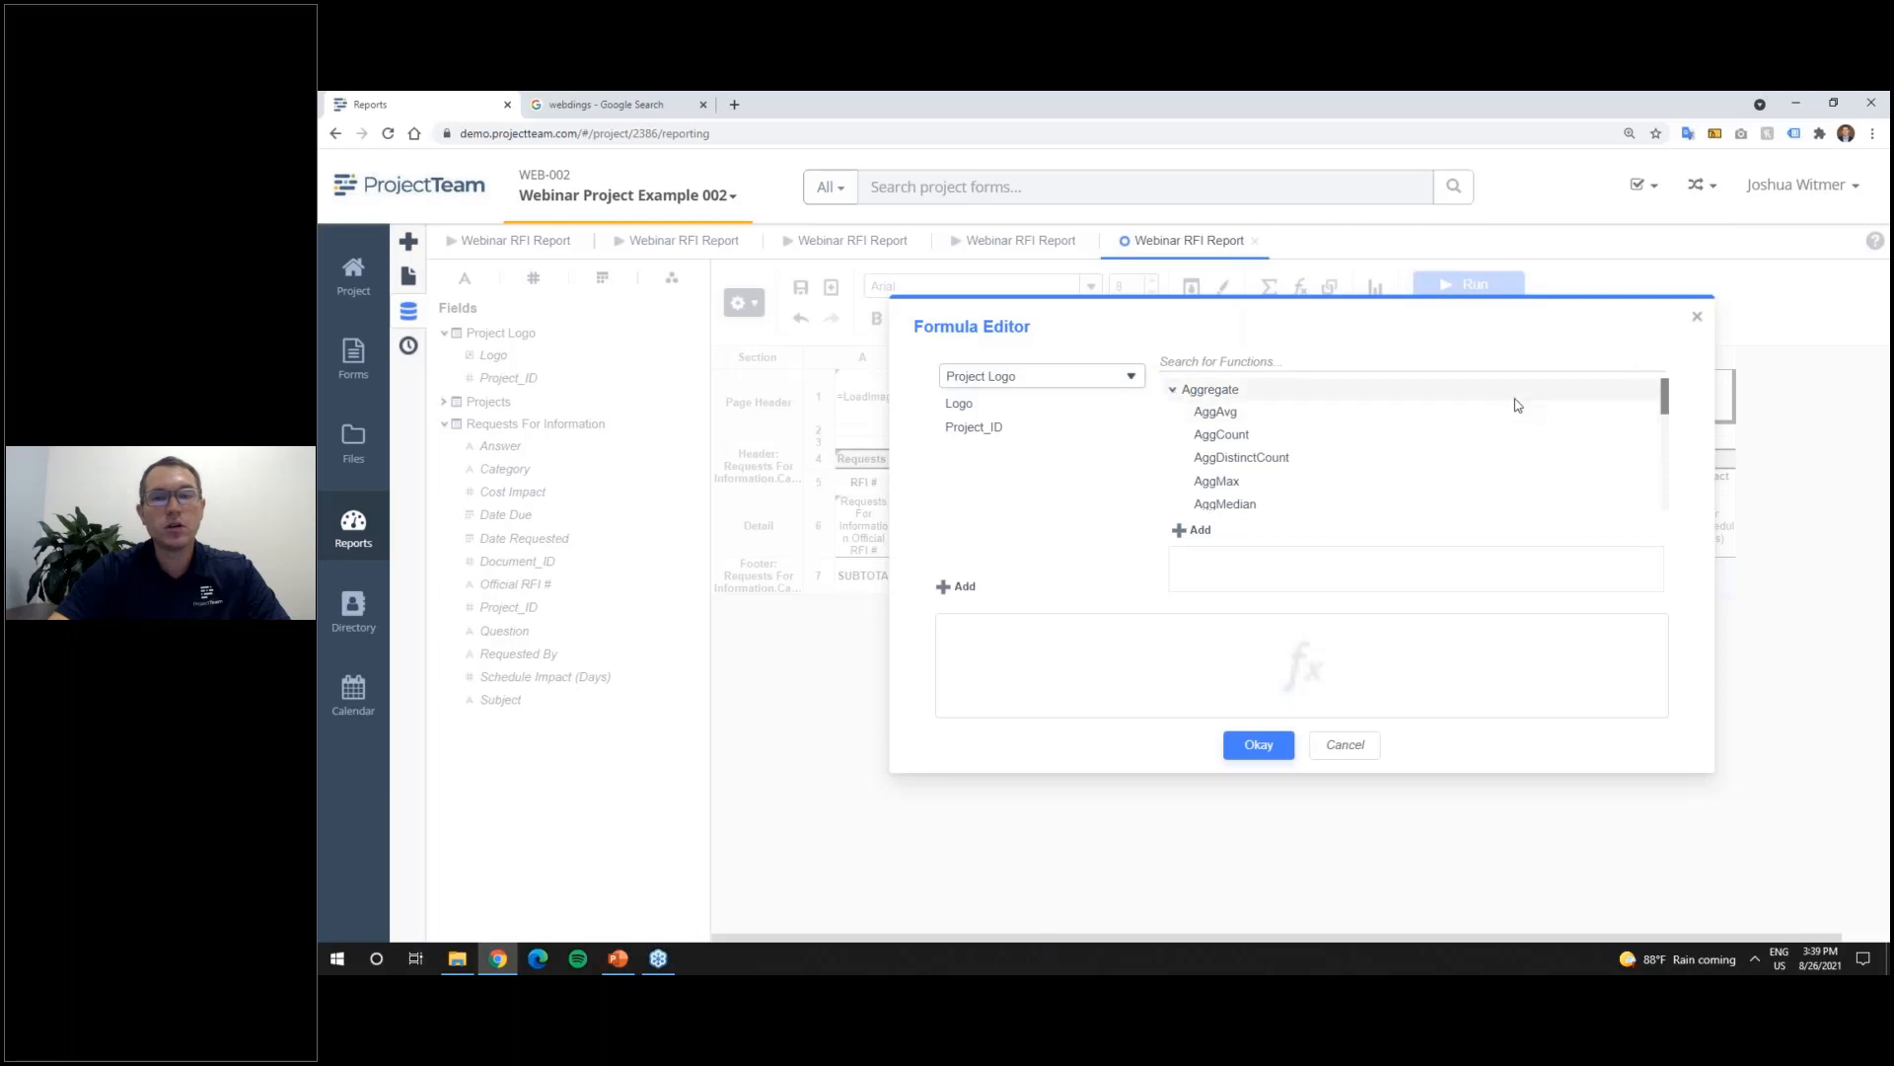
{"action": "left_click_drag", "start_coordinate": [1664, 406], "coordinate": [1664, 408]}
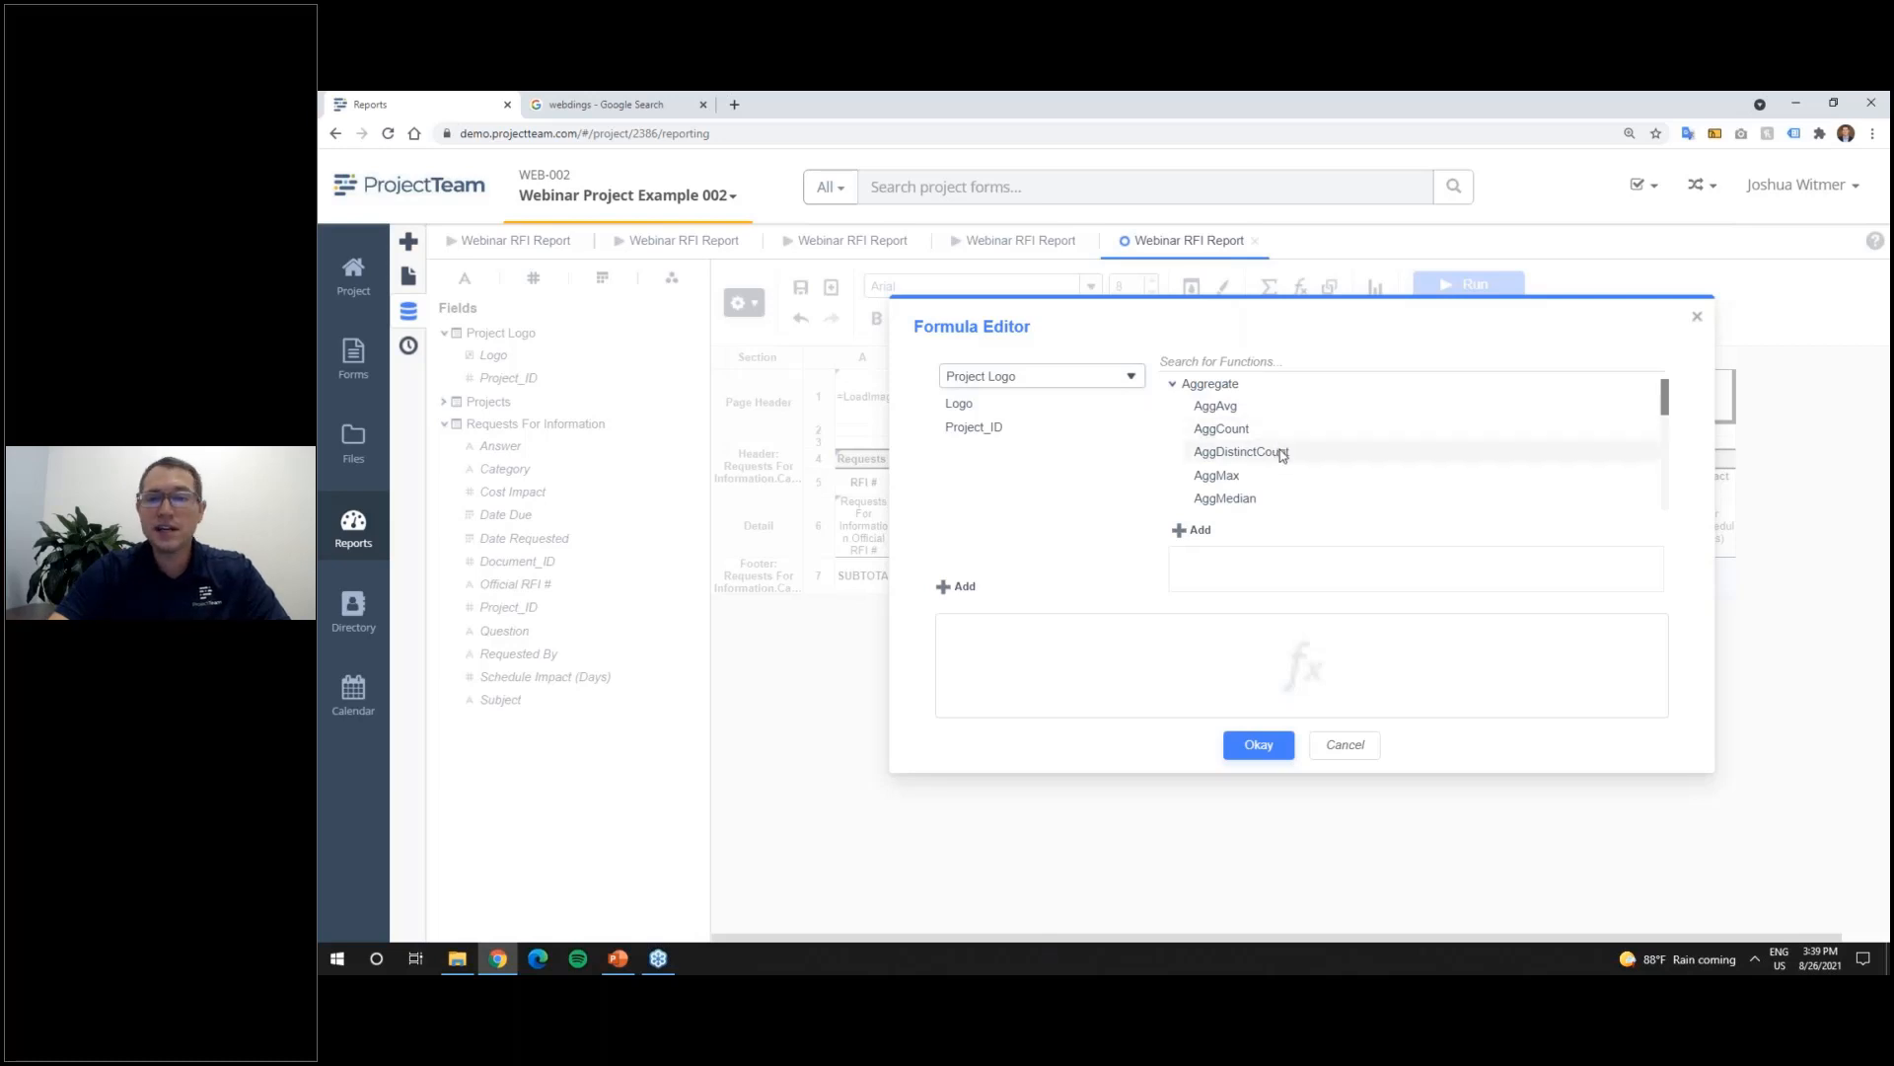
{"action": "left_click", "coordinate": [1283, 453]}
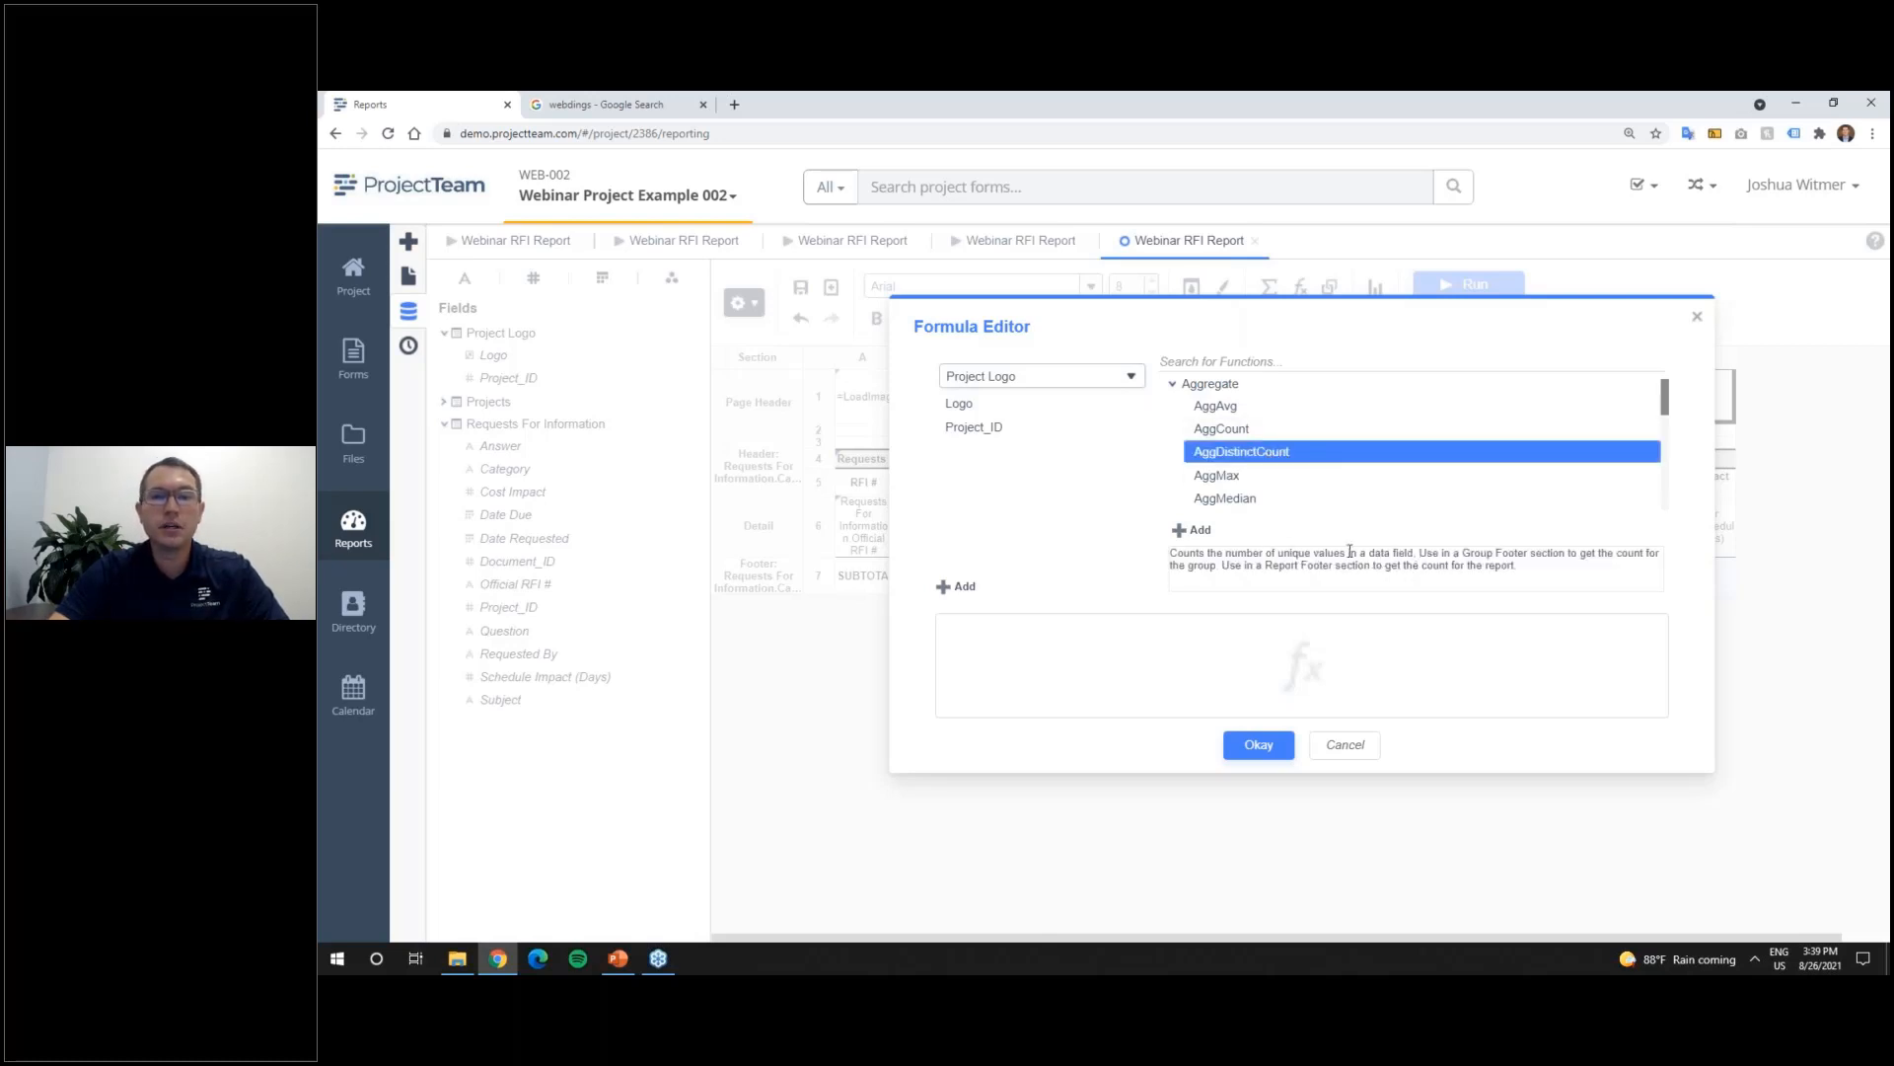
{"action": "left_click", "coordinate": [1262, 432]}
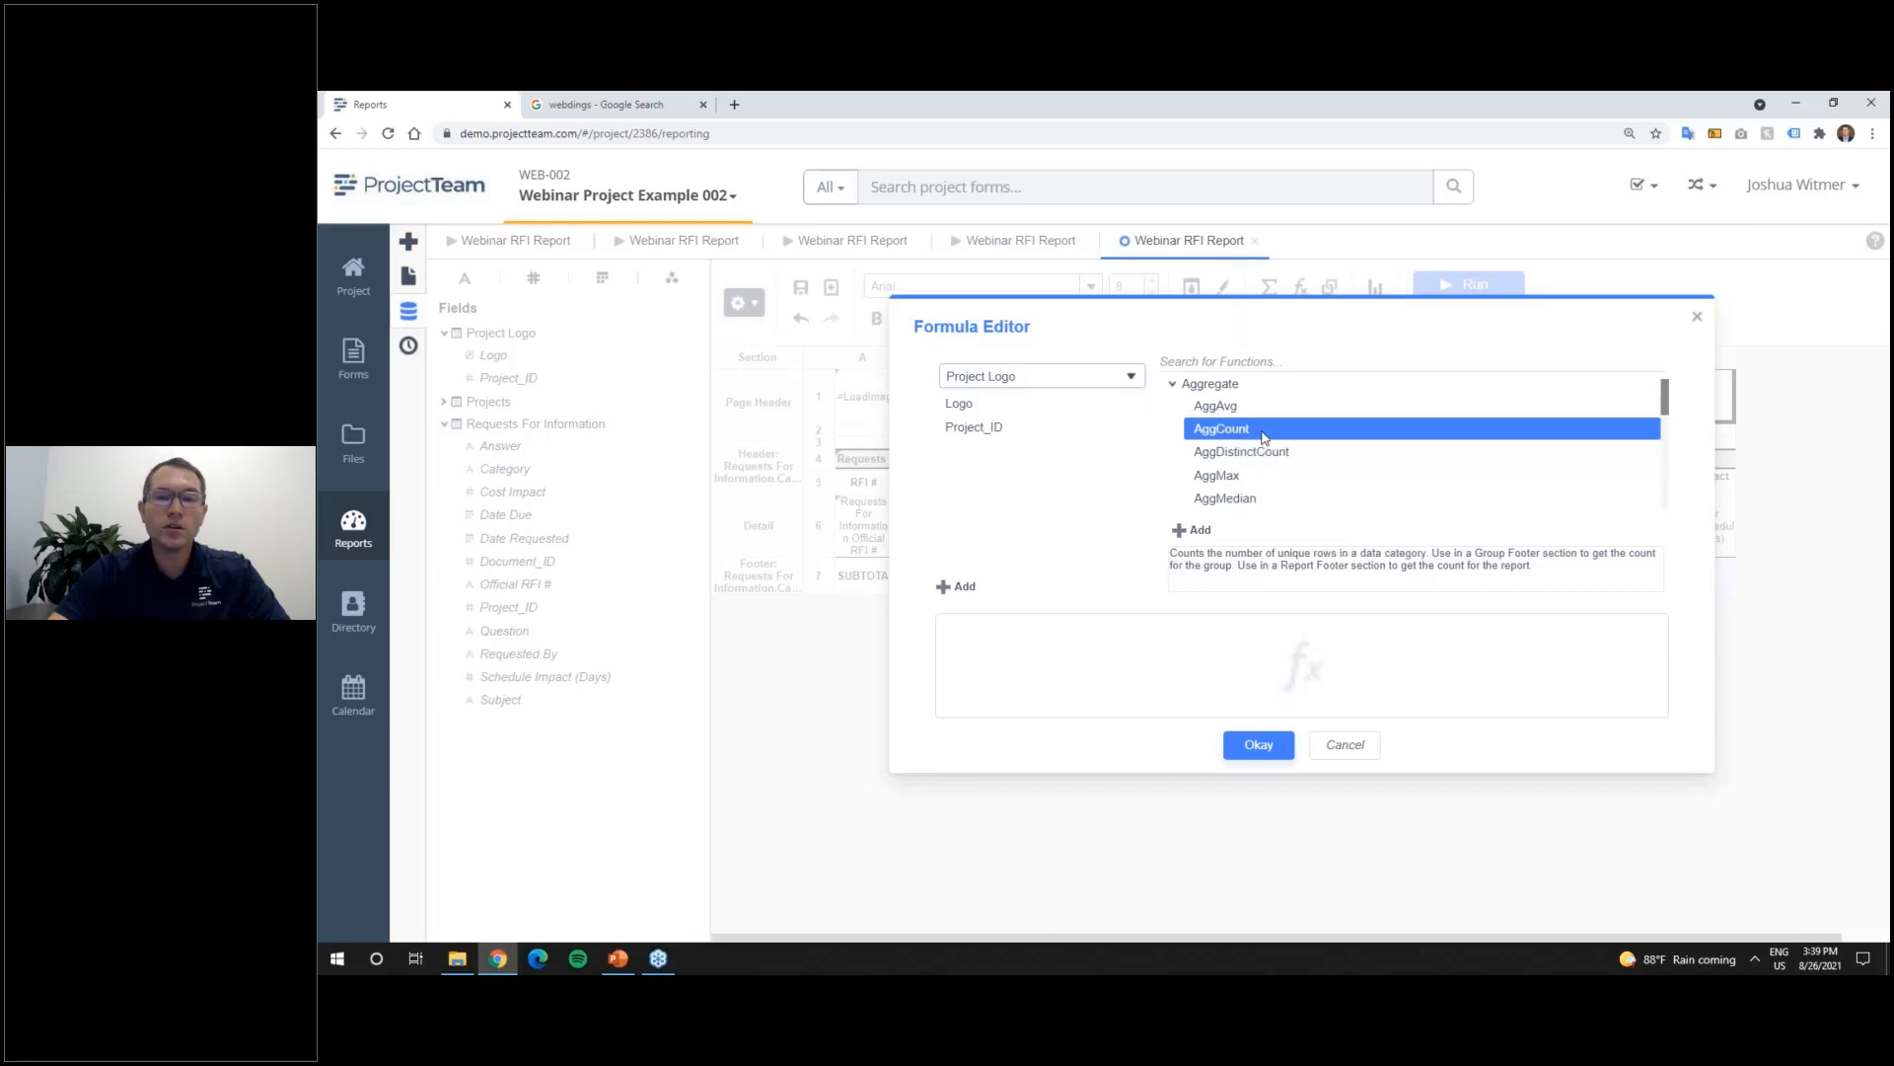
{"action": "double_click", "coordinate": [1262, 433]}
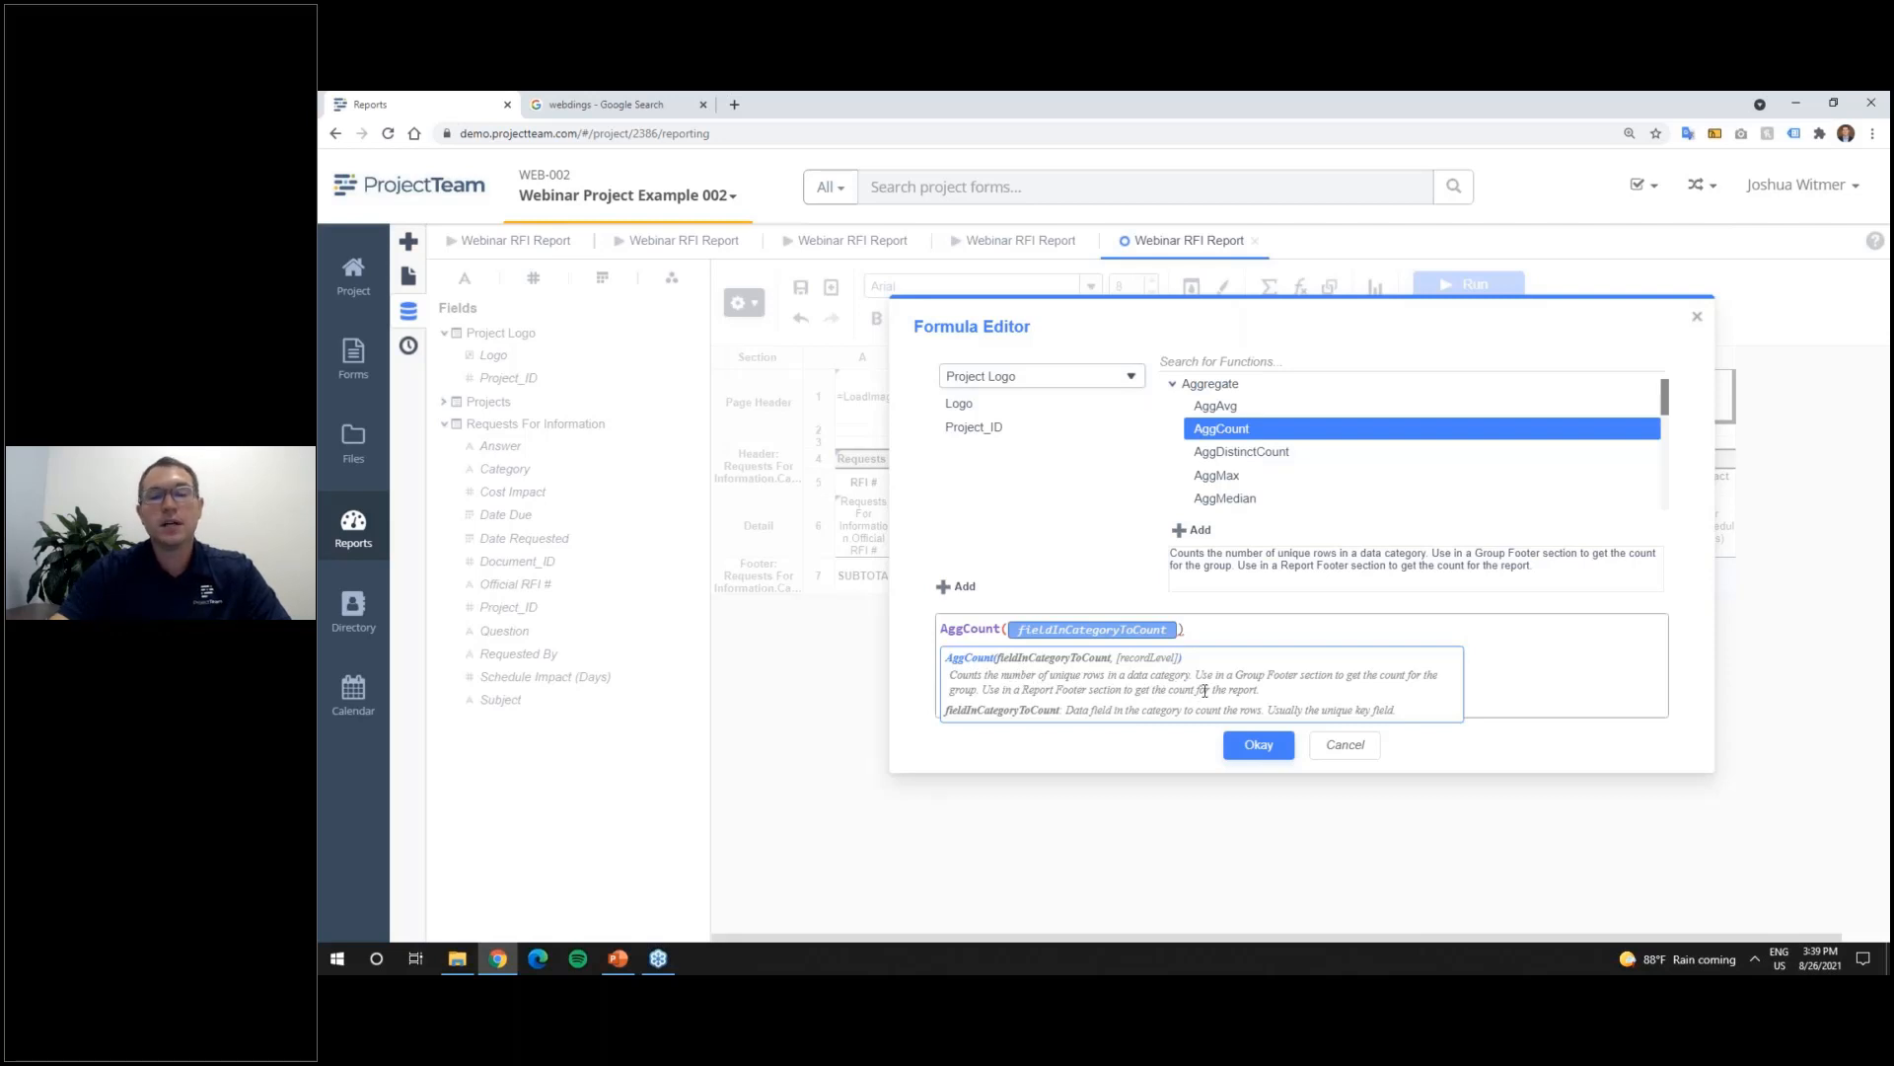
Step: Use the Requests For Information Document_ID field as the AggCount argument and apply the formula to cell G7
{"action": "left_click", "coordinate": [1116, 381]}
{"action": "left_click", "coordinate": [1112, 427]}
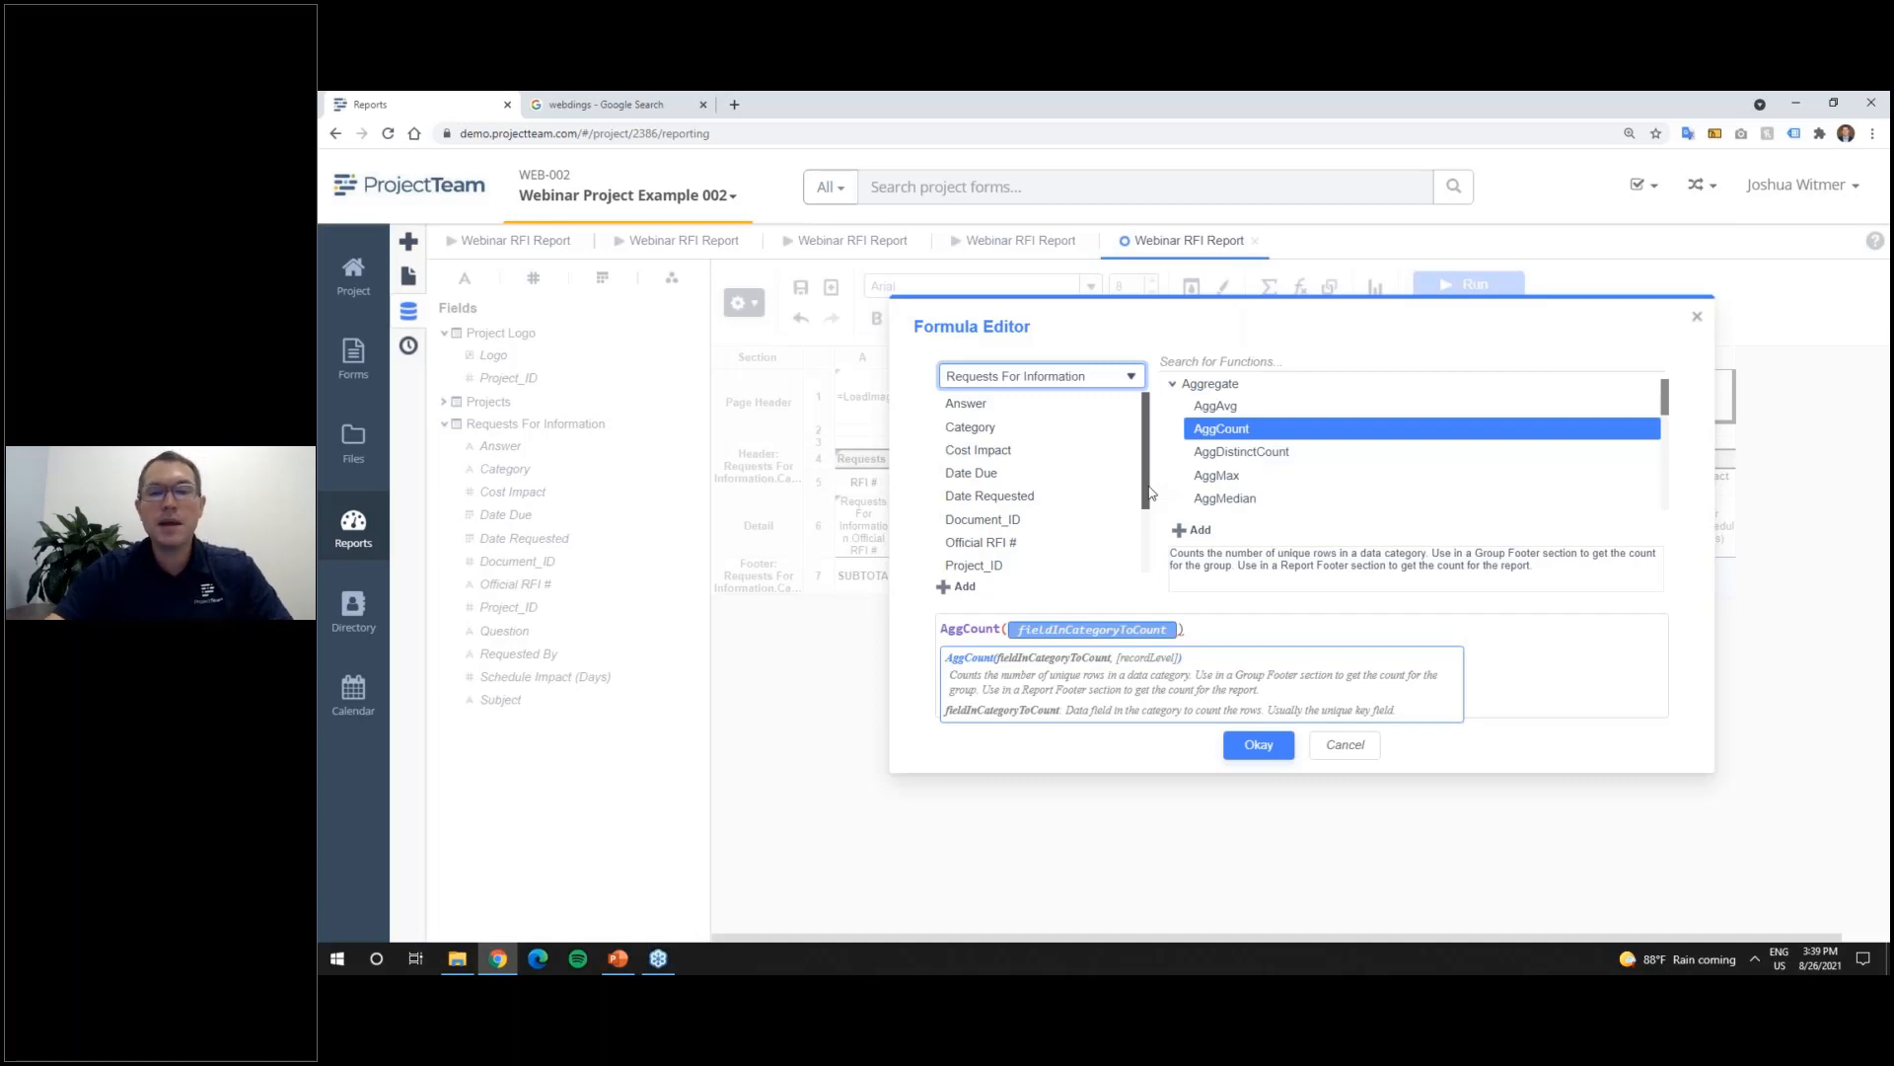
{"action": "left_click", "coordinate": [1086, 527]}
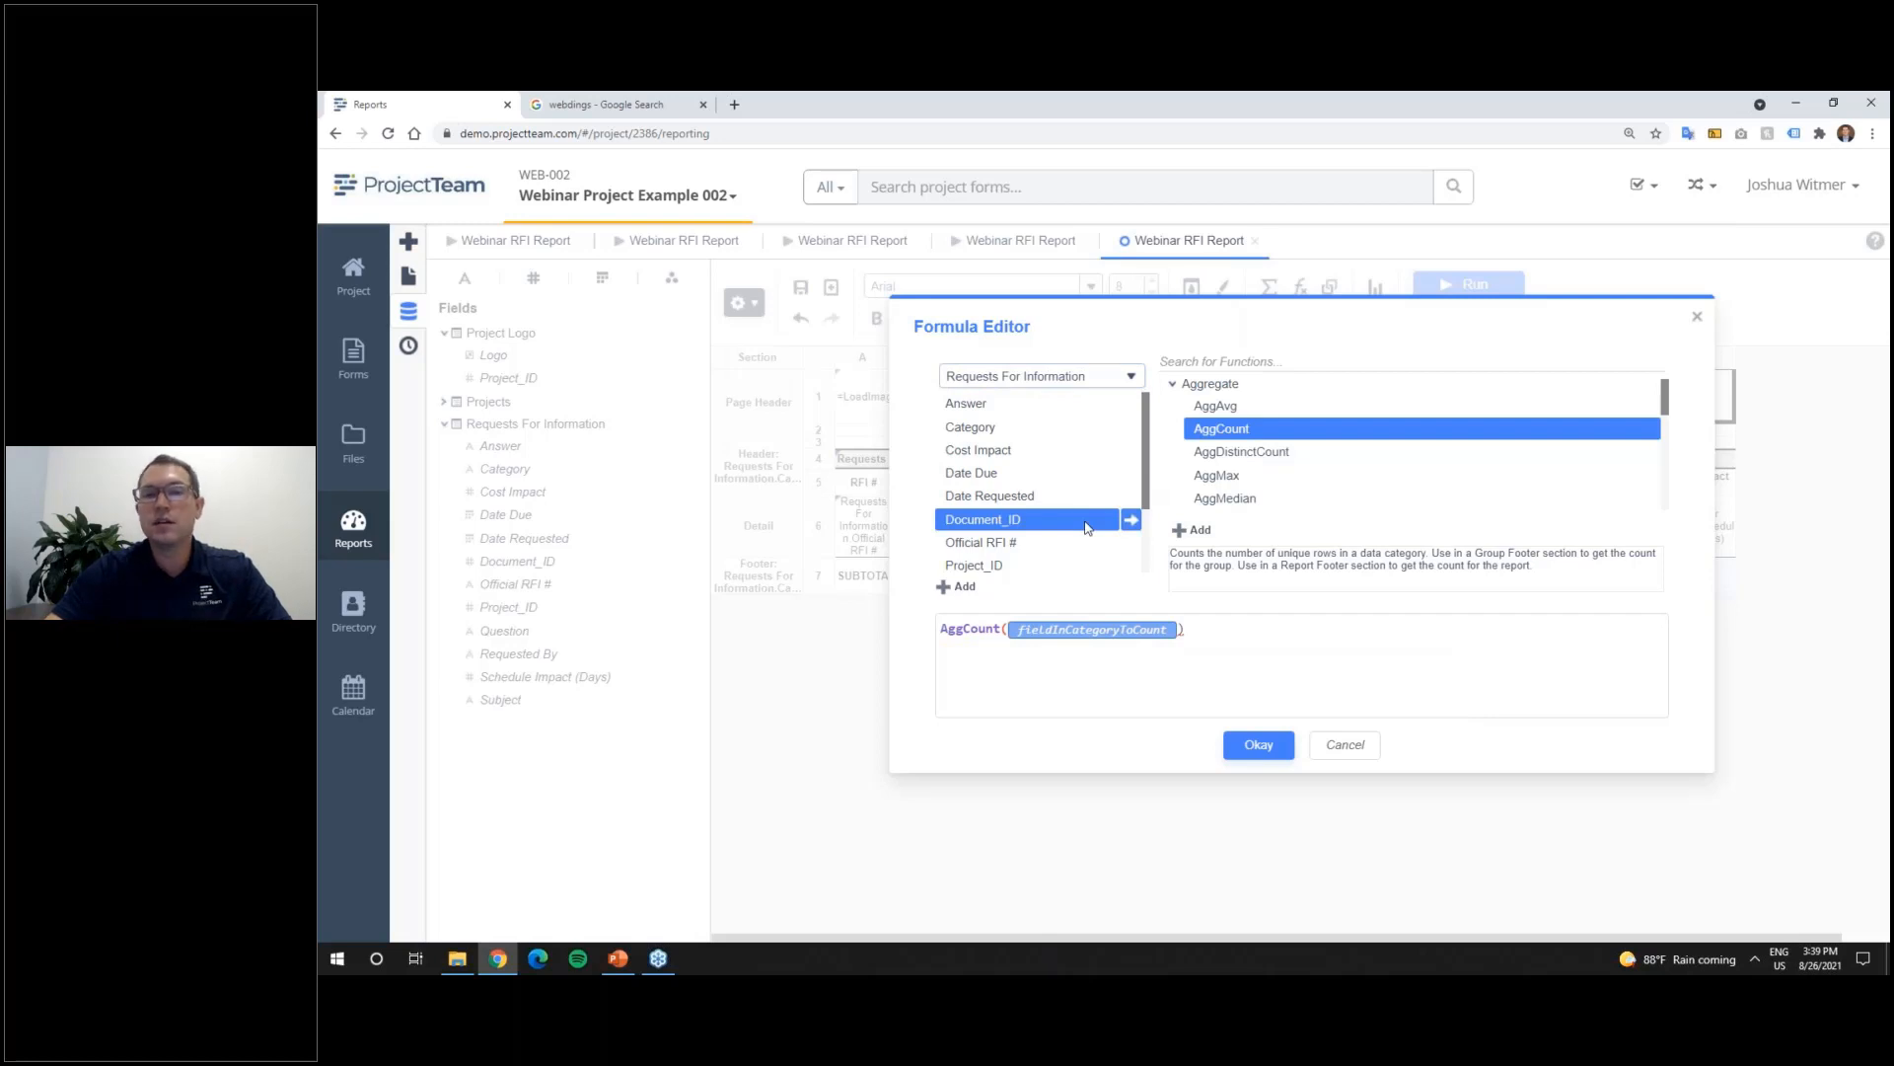
{"action": "left_click", "coordinate": [1130, 520]}
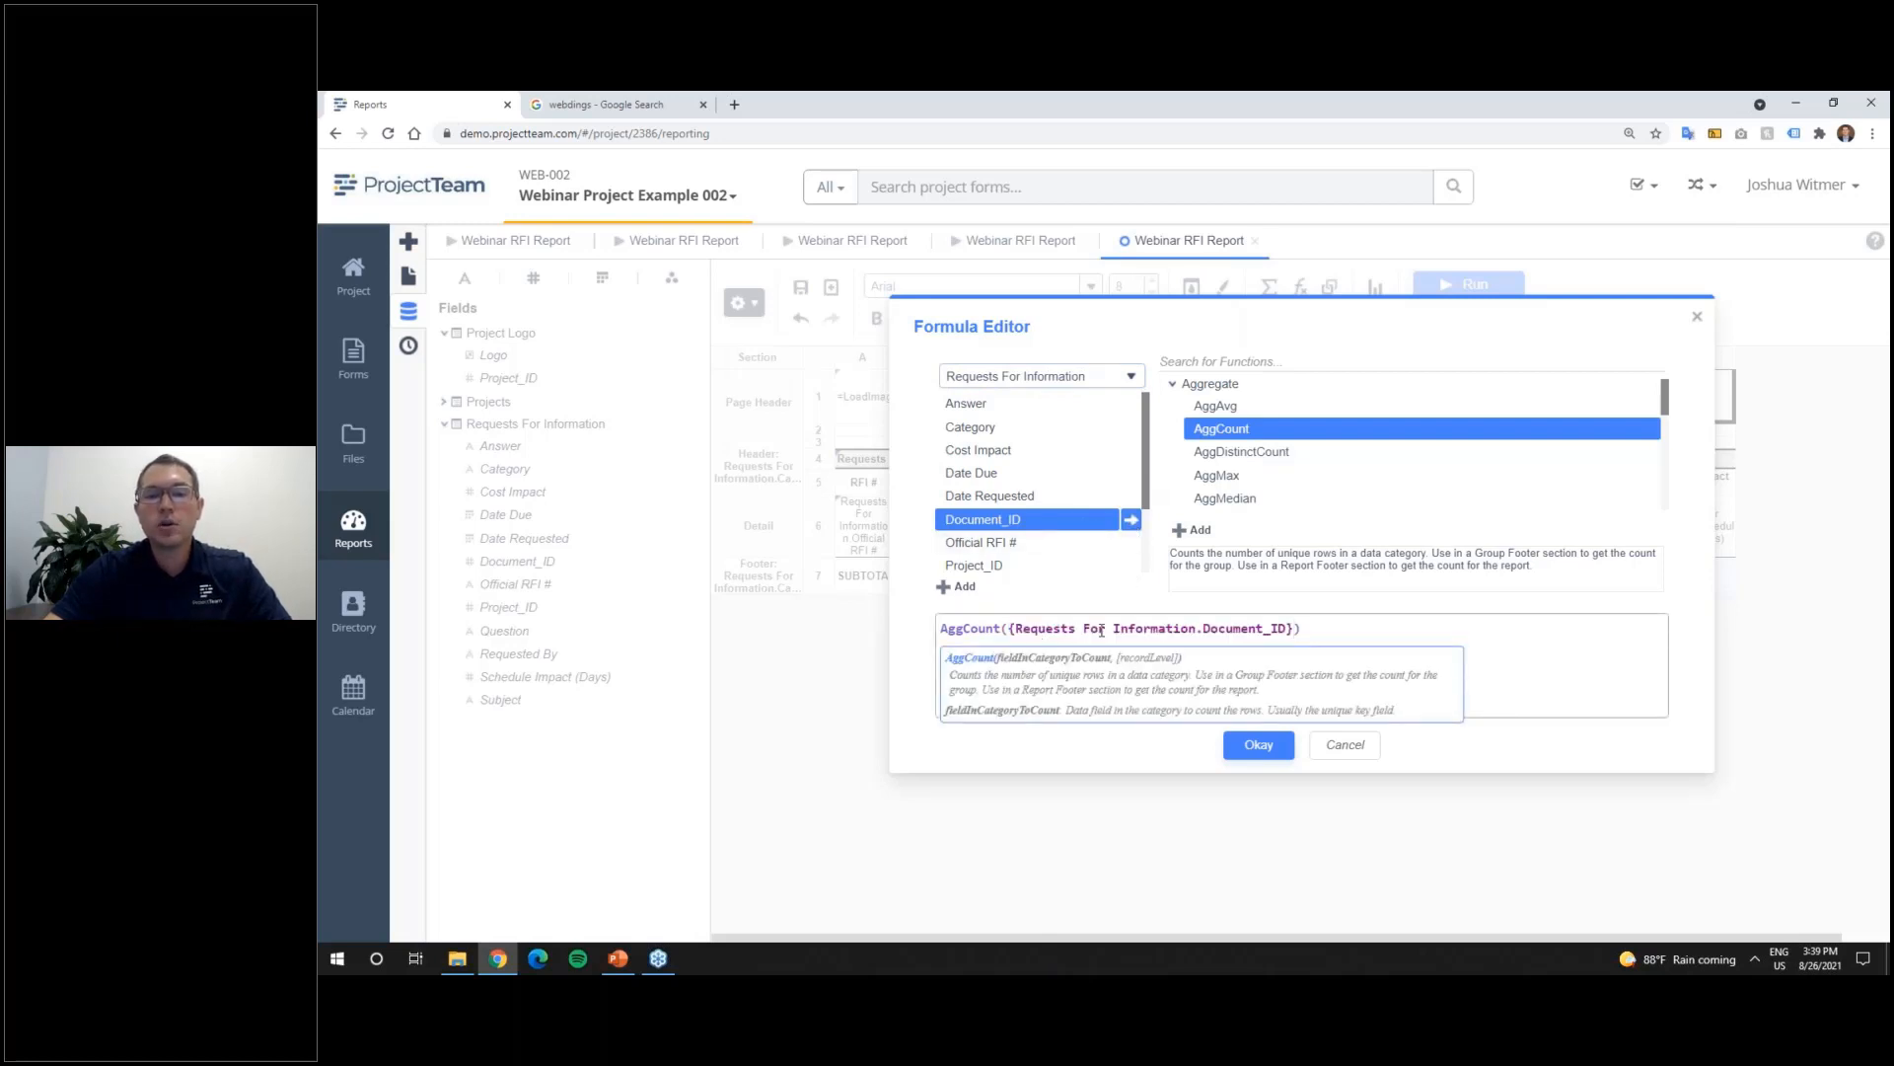
{"action": "left_click", "coordinate": [1320, 632]}
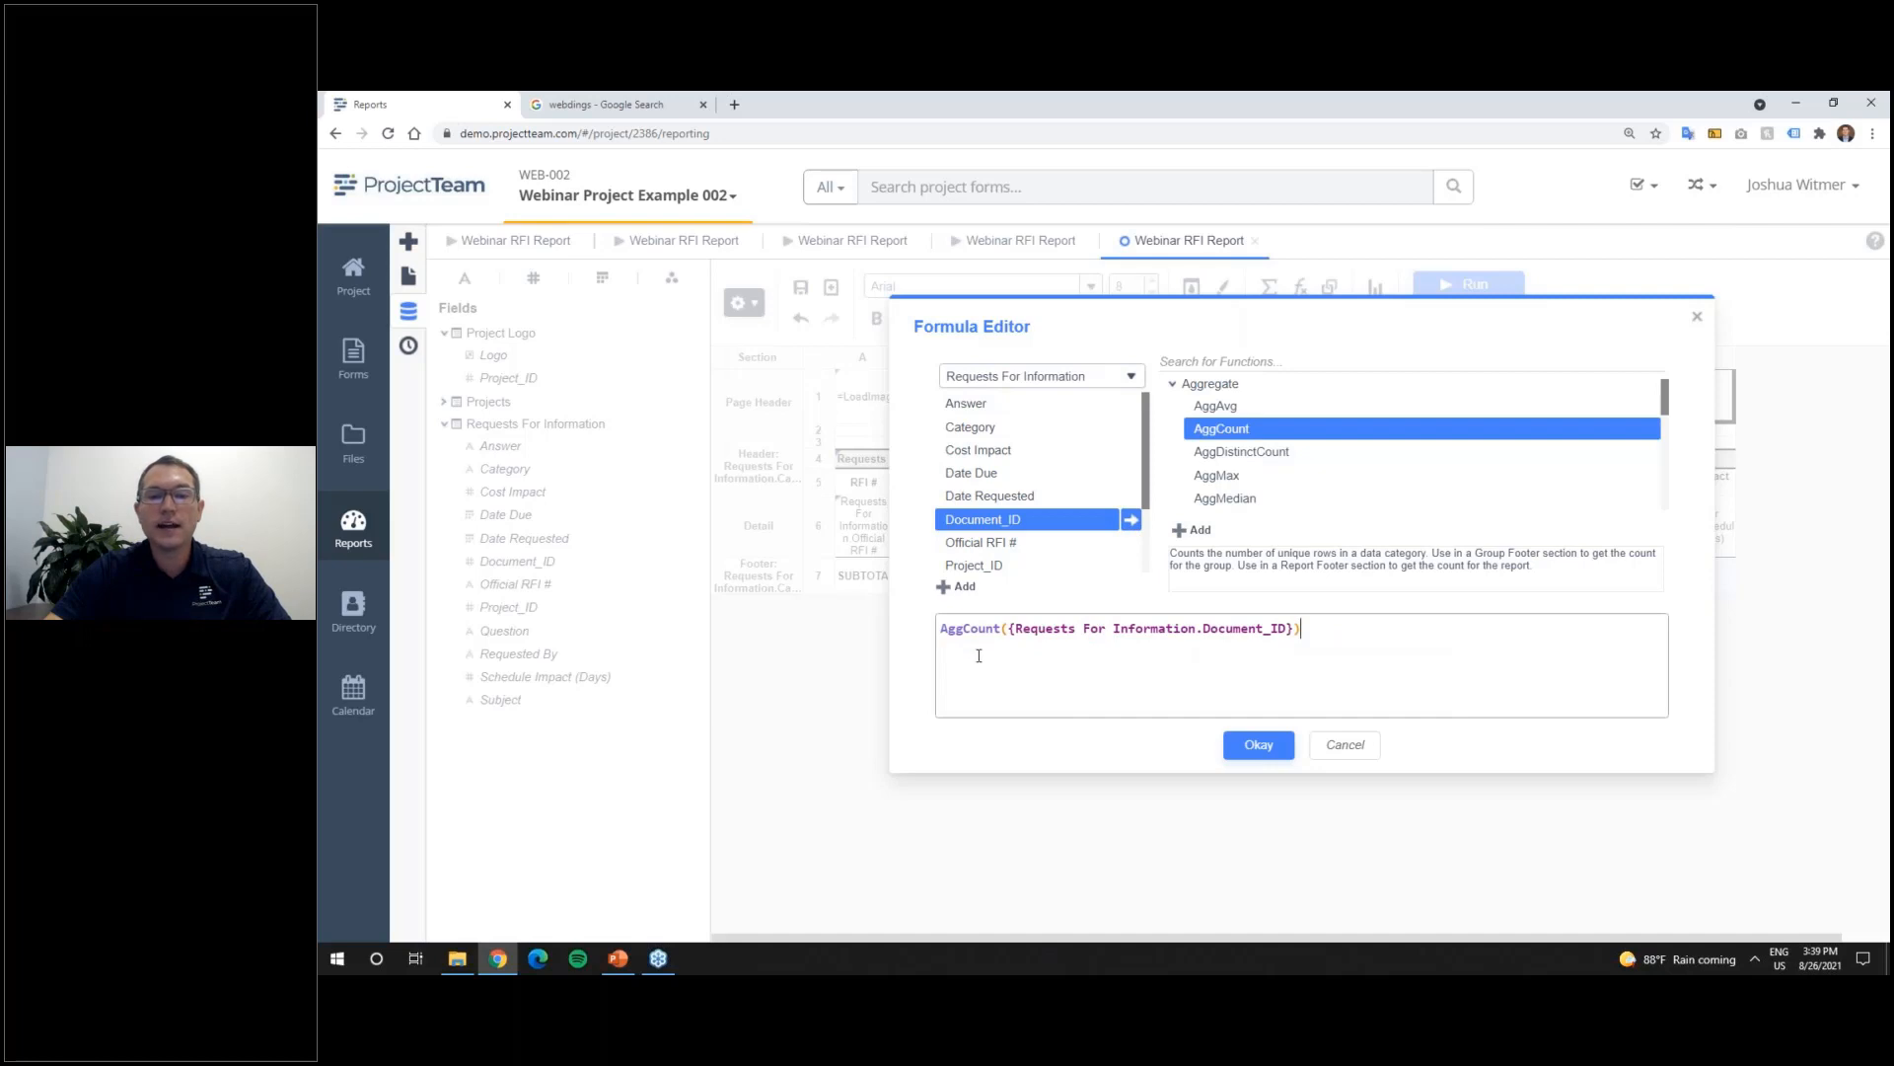
{"action": "left_click", "coordinate": [1253, 747]}
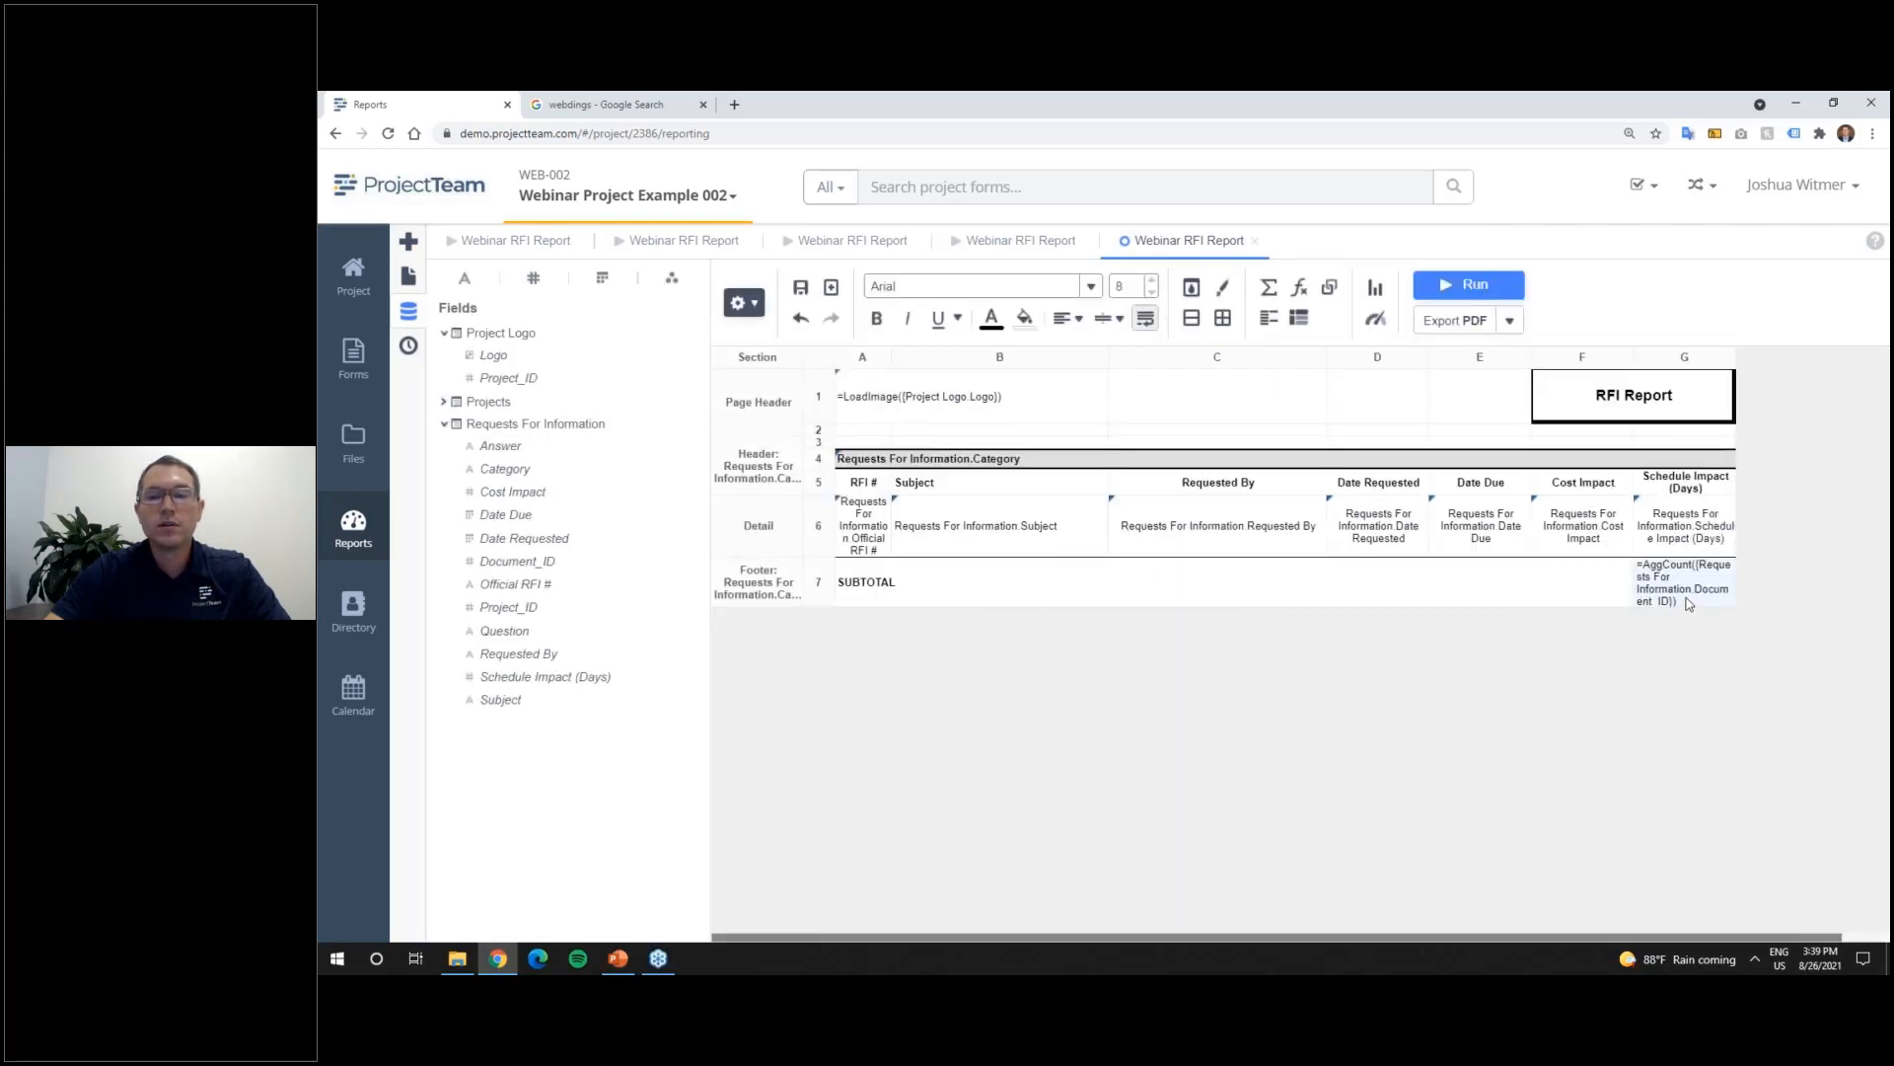
Step: Center the AggCount formula in footer cell G7 and make it bold
{"action": "left_click", "coordinate": [1073, 318]}
{"action": "left_click", "coordinate": [1095, 352]}
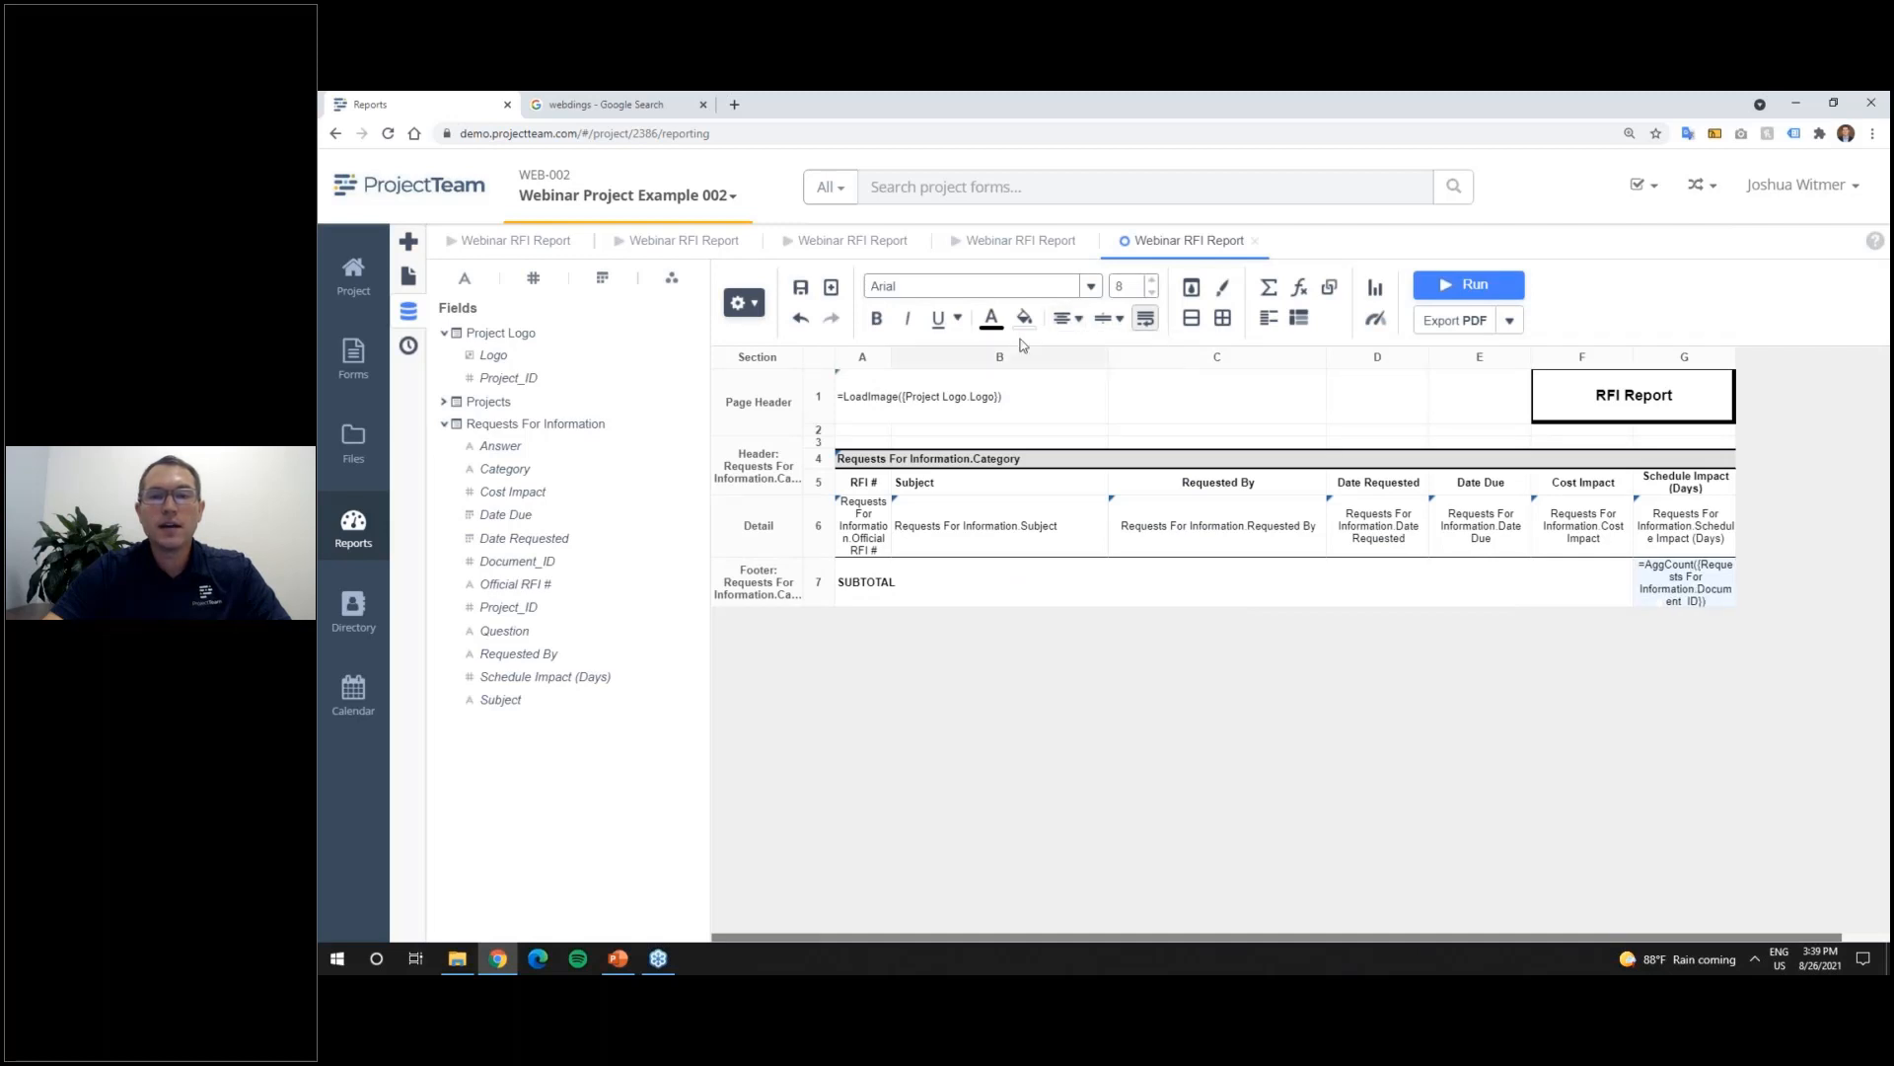
{"action": "left_click", "coordinate": [876, 318]}
Step: Run the report, check the subtotal count beneath each category group, and return to the designer
{"action": "left_click", "coordinate": [1470, 285]}
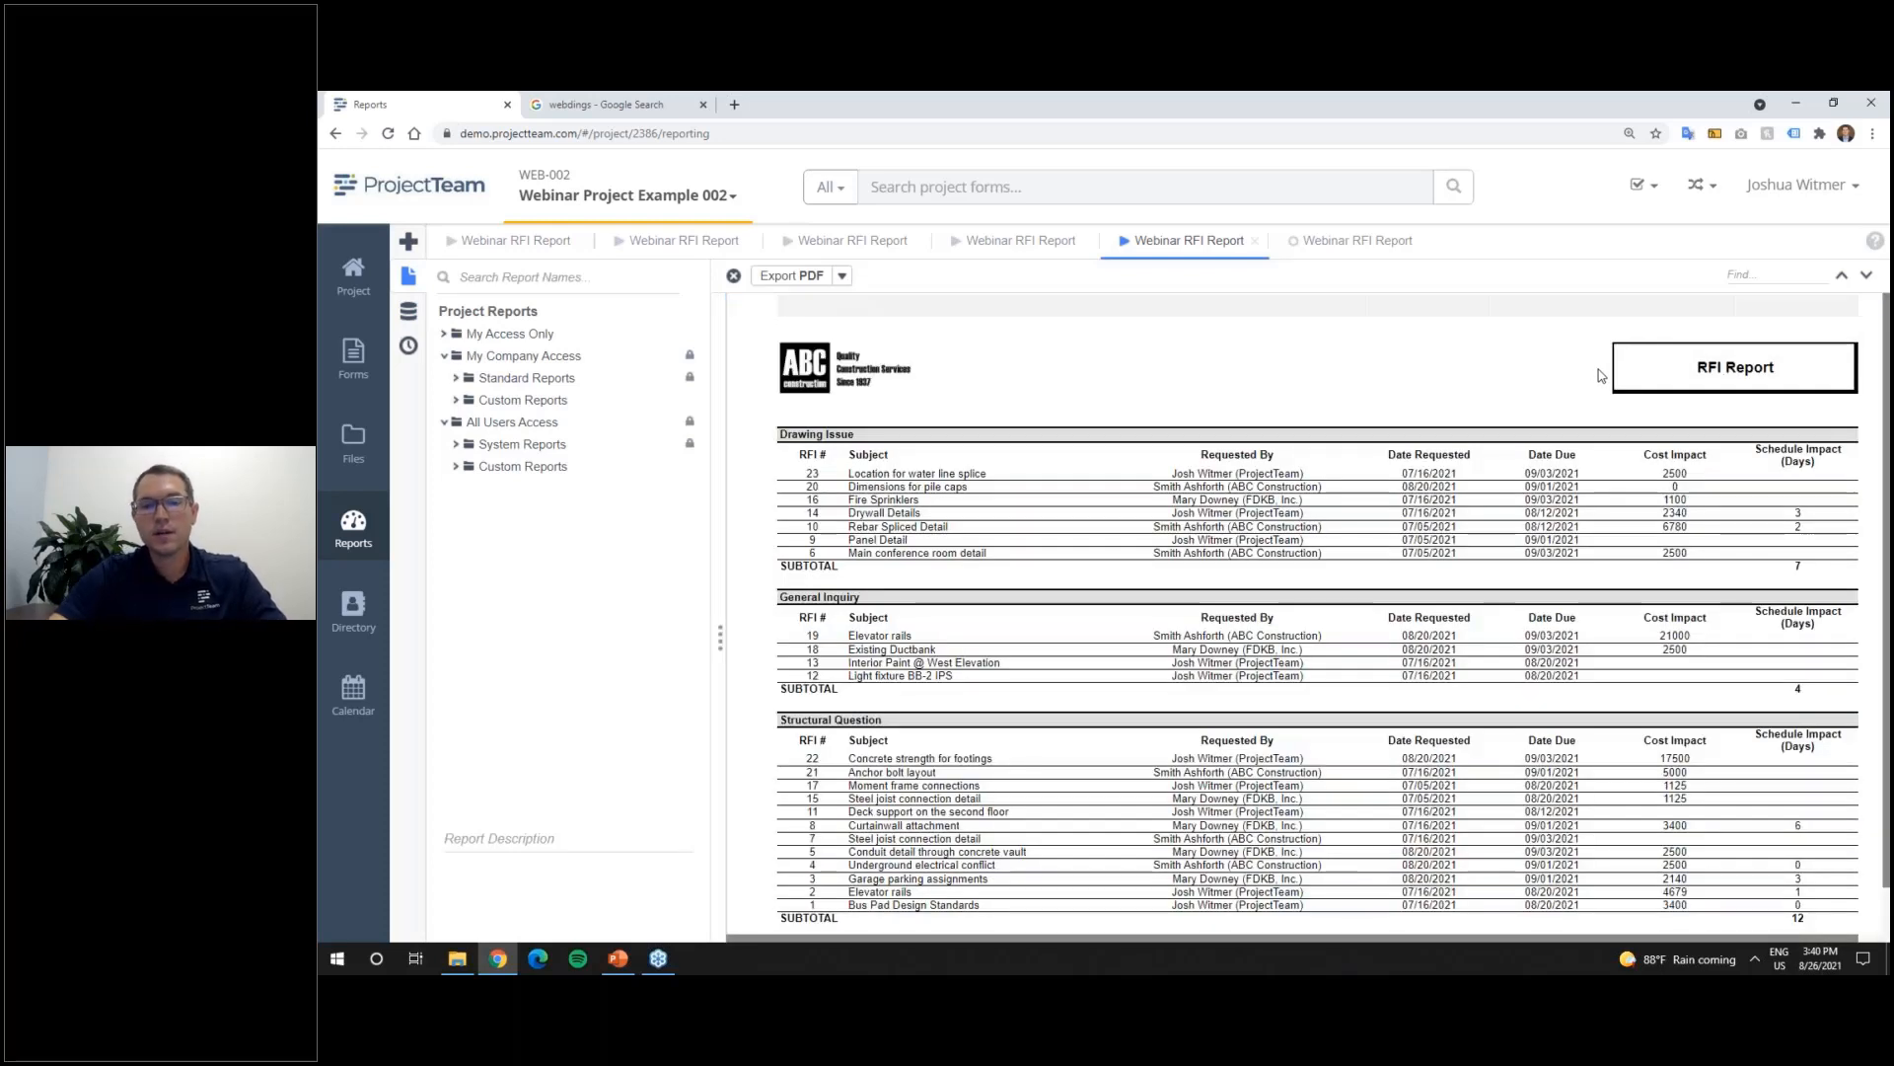
{"action": "double_click", "coordinate": [1802, 572]}
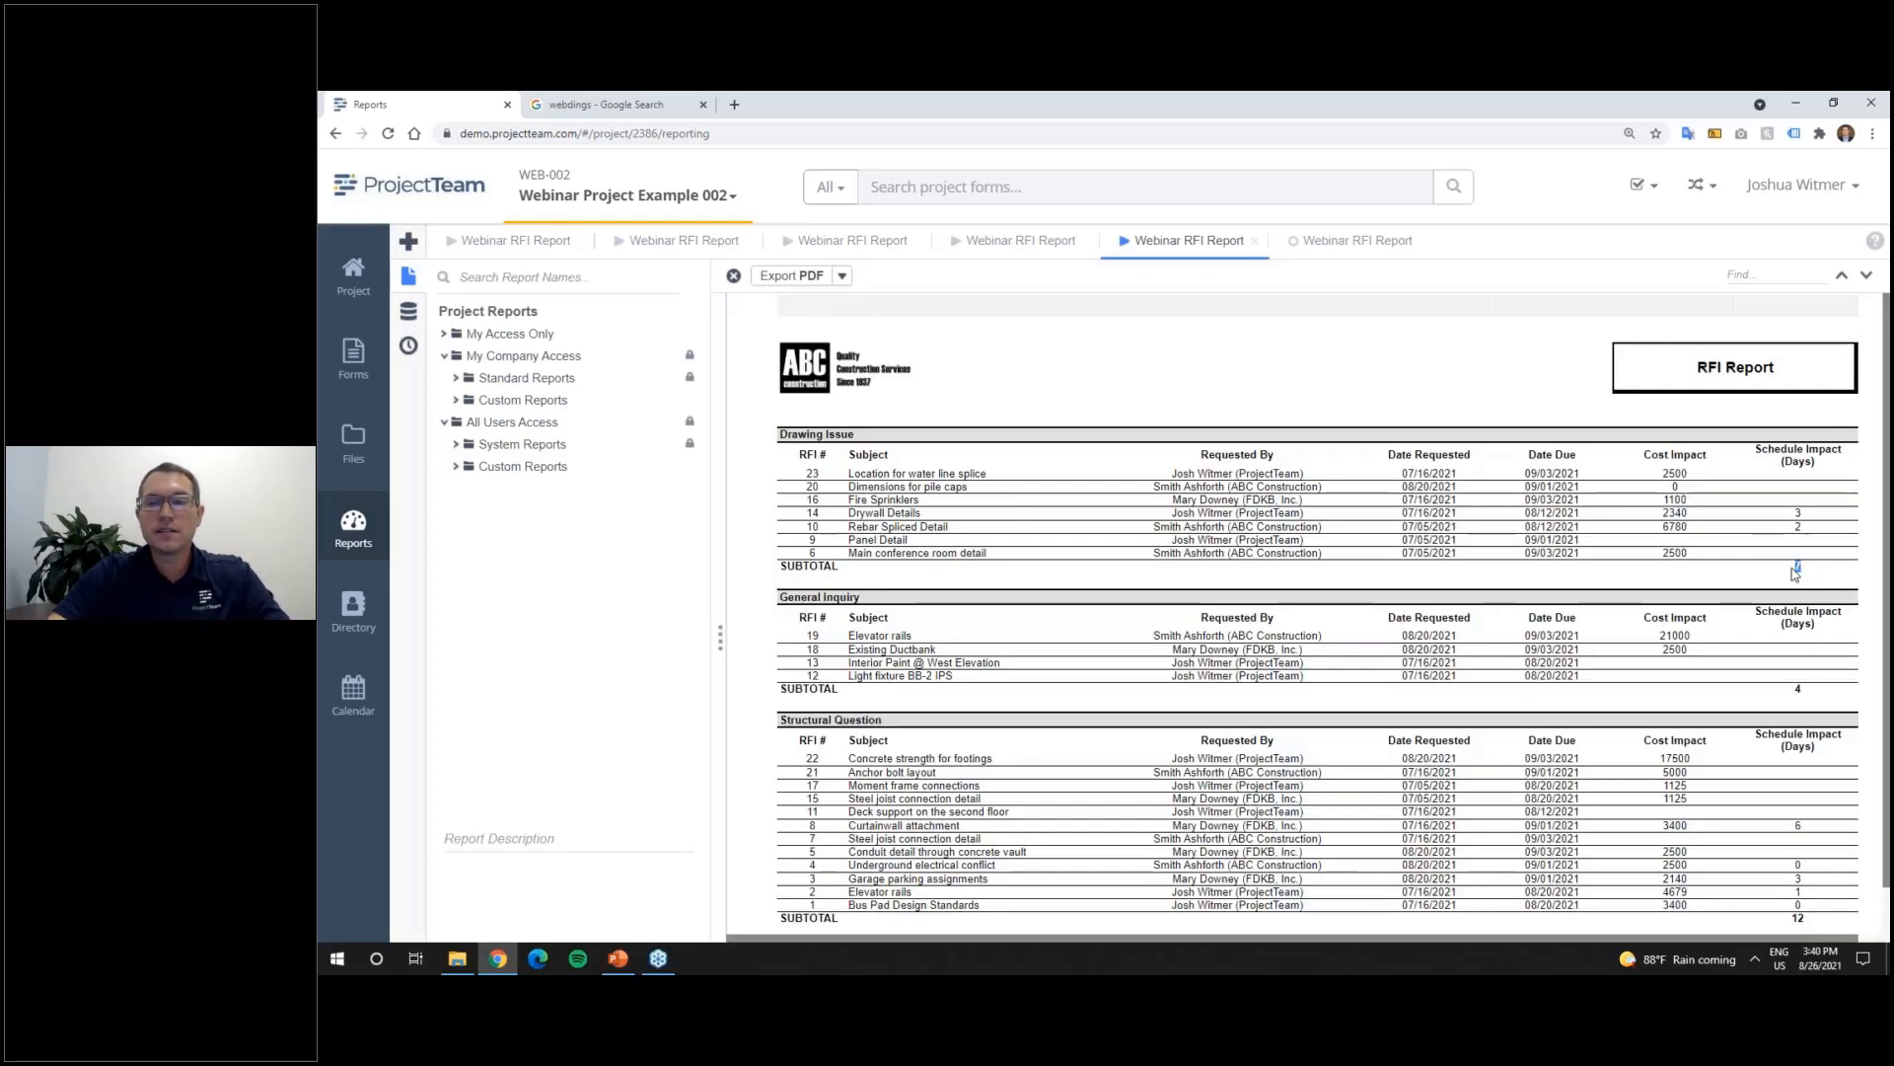
{"action": "left_click", "coordinate": [1798, 689]}
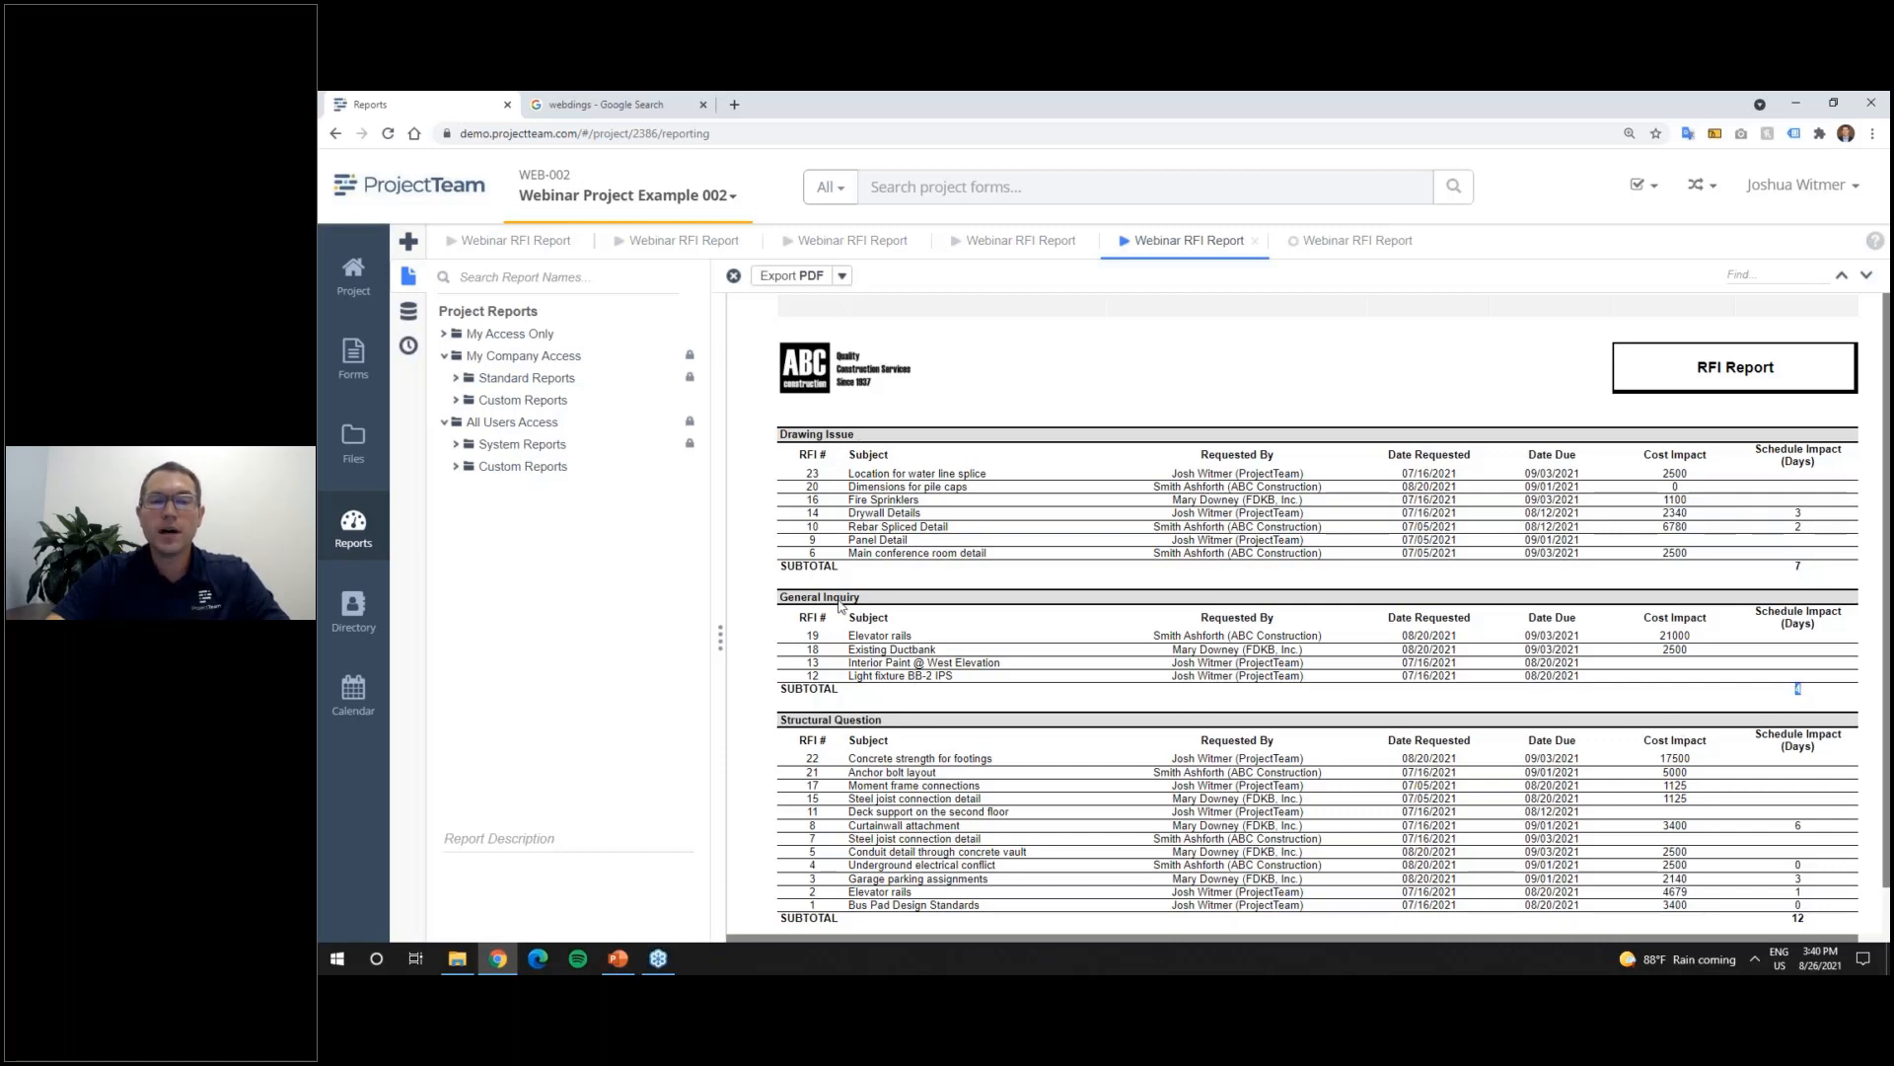
{"action": "left_click", "coordinate": [1373, 674]}
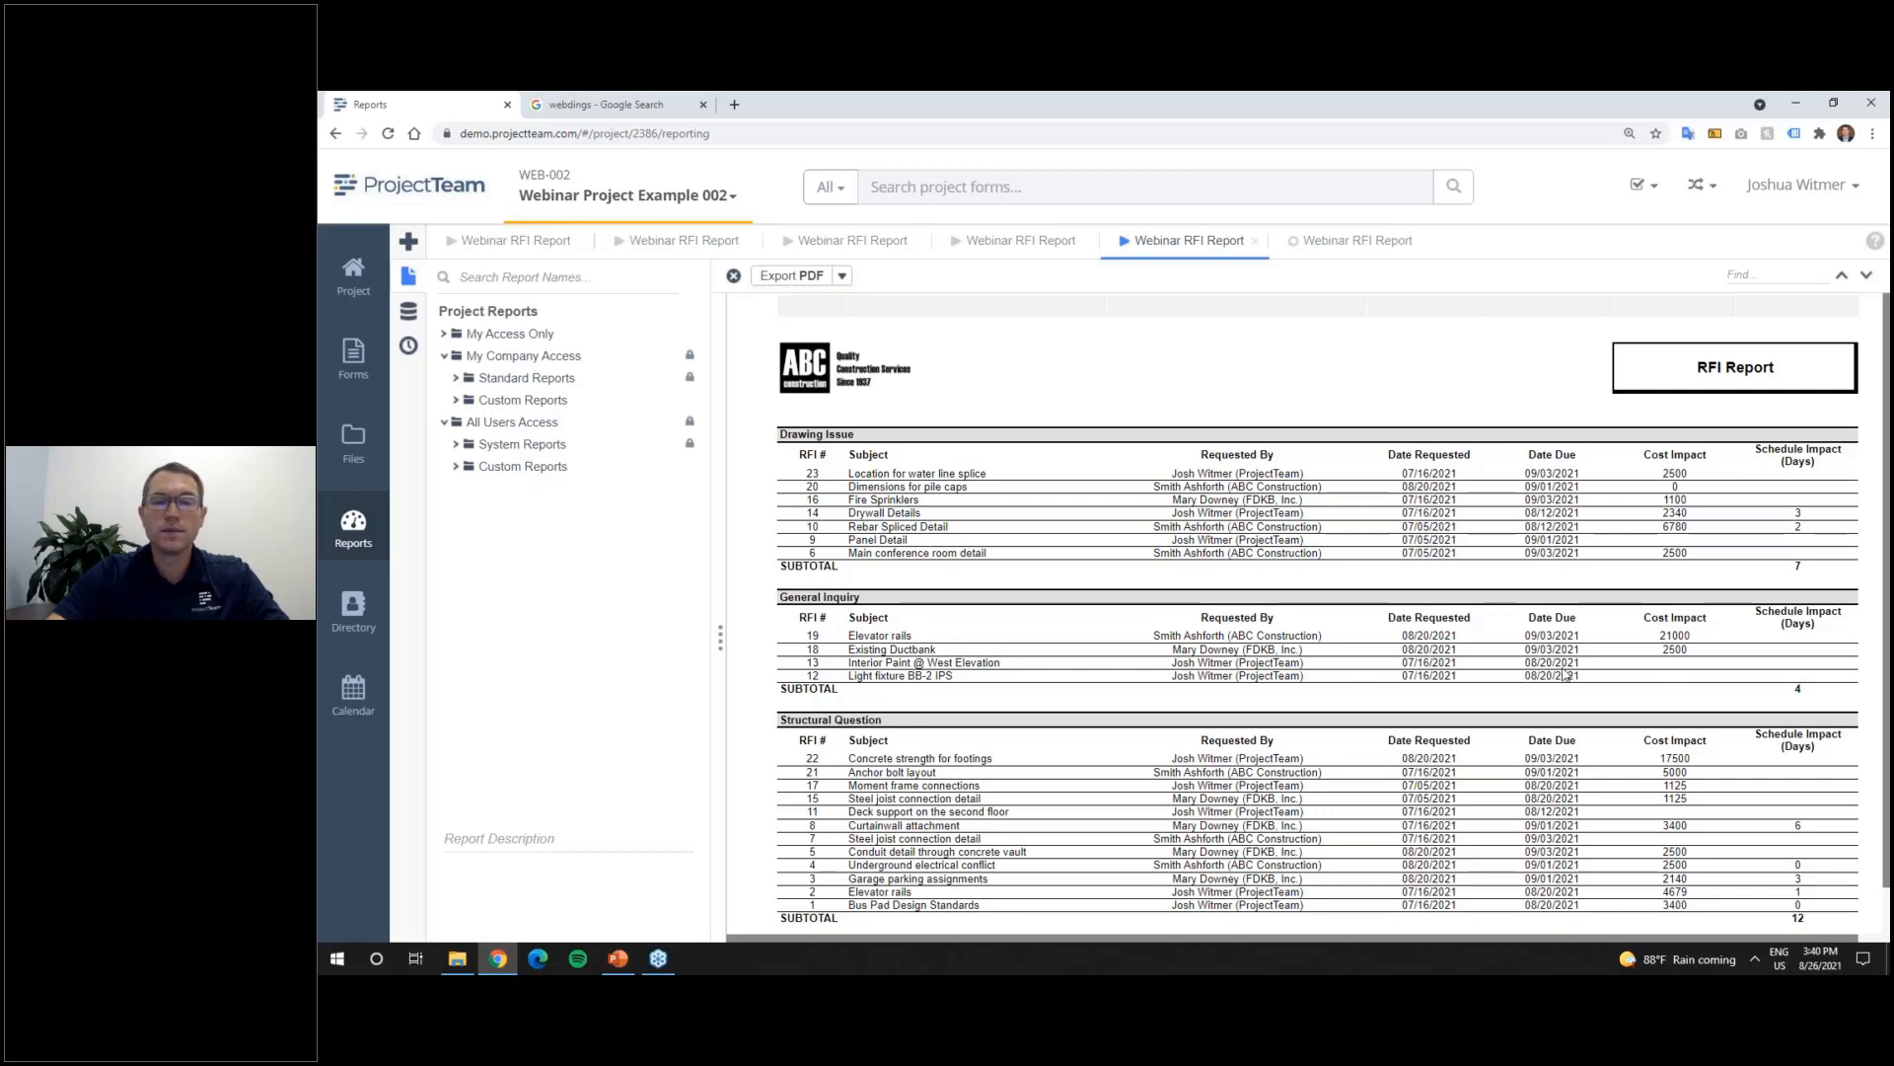
{"action": "left_click", "coordinate": [1330, 247]}
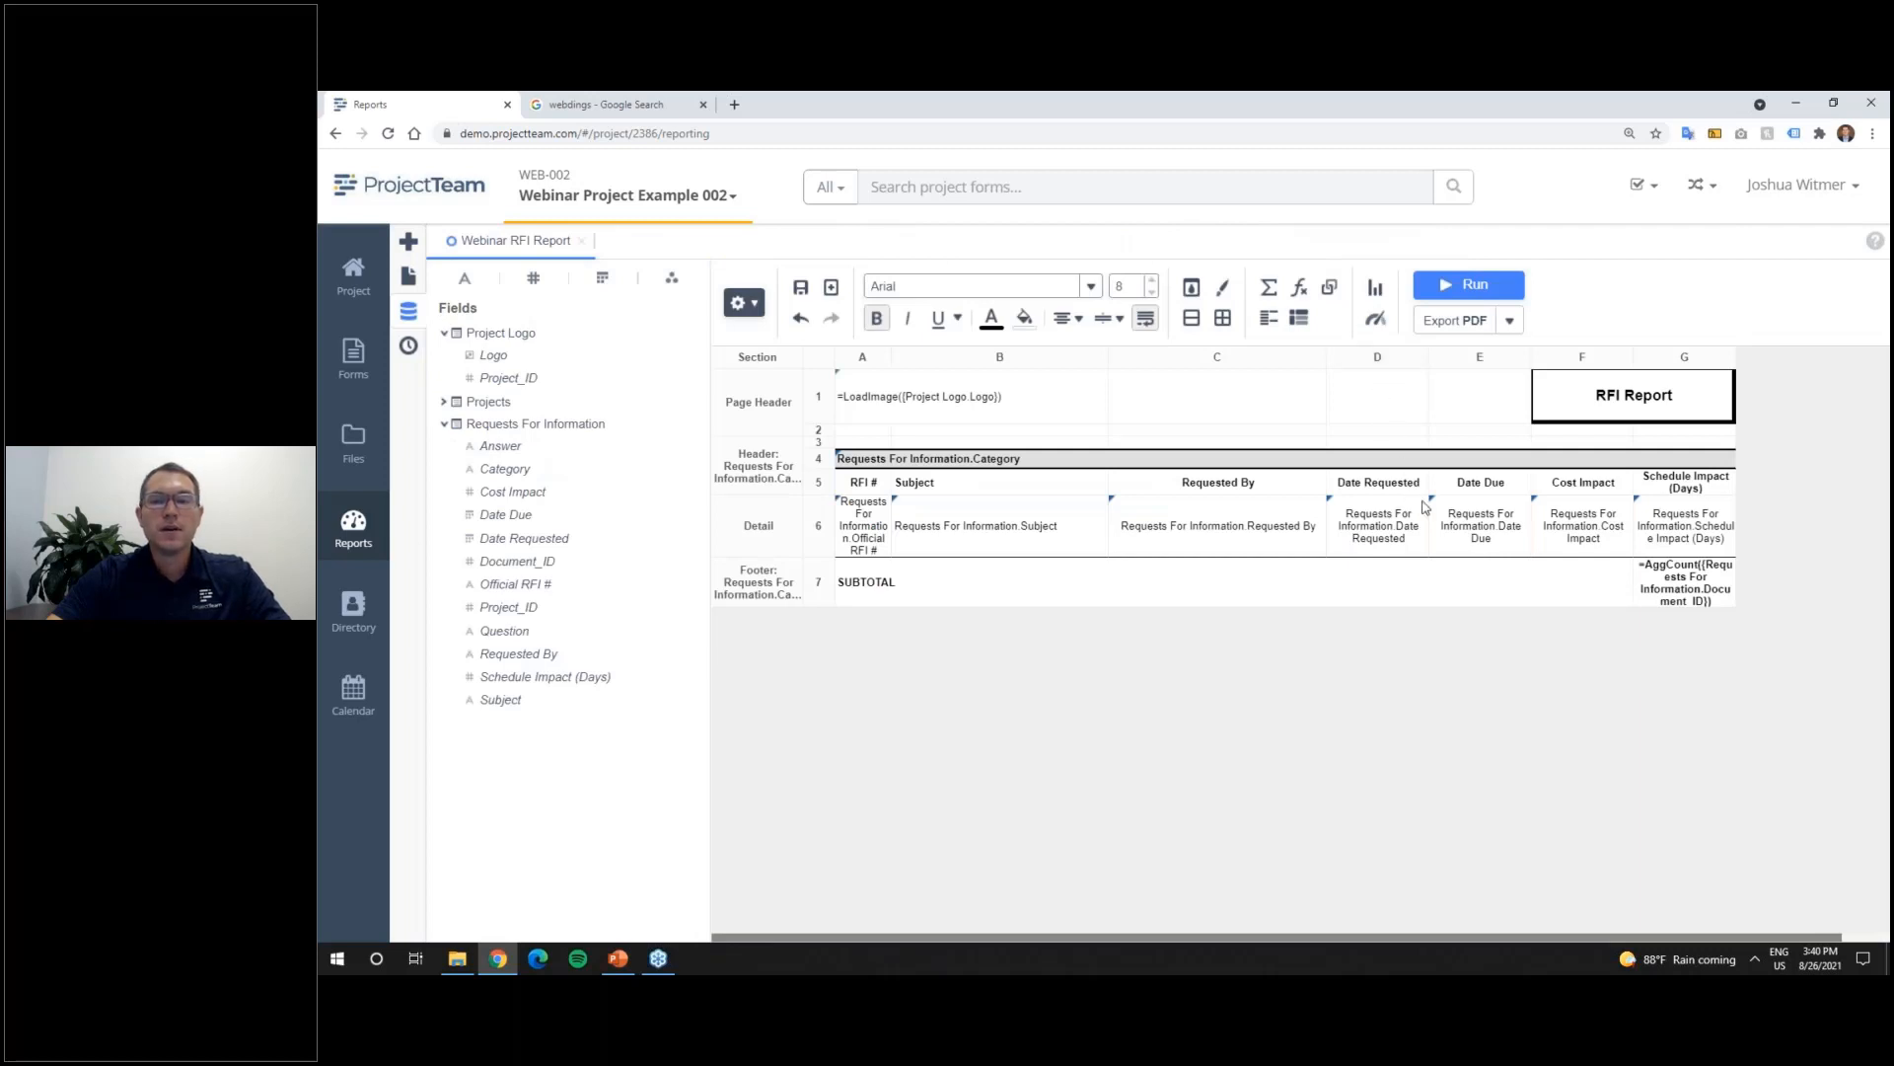
Step: Add a conditional Foreground Color rule with red #DB3838 to the Date Due cell in the Detail row
{"action": "left_click", "coordinate": [1464, 540]}
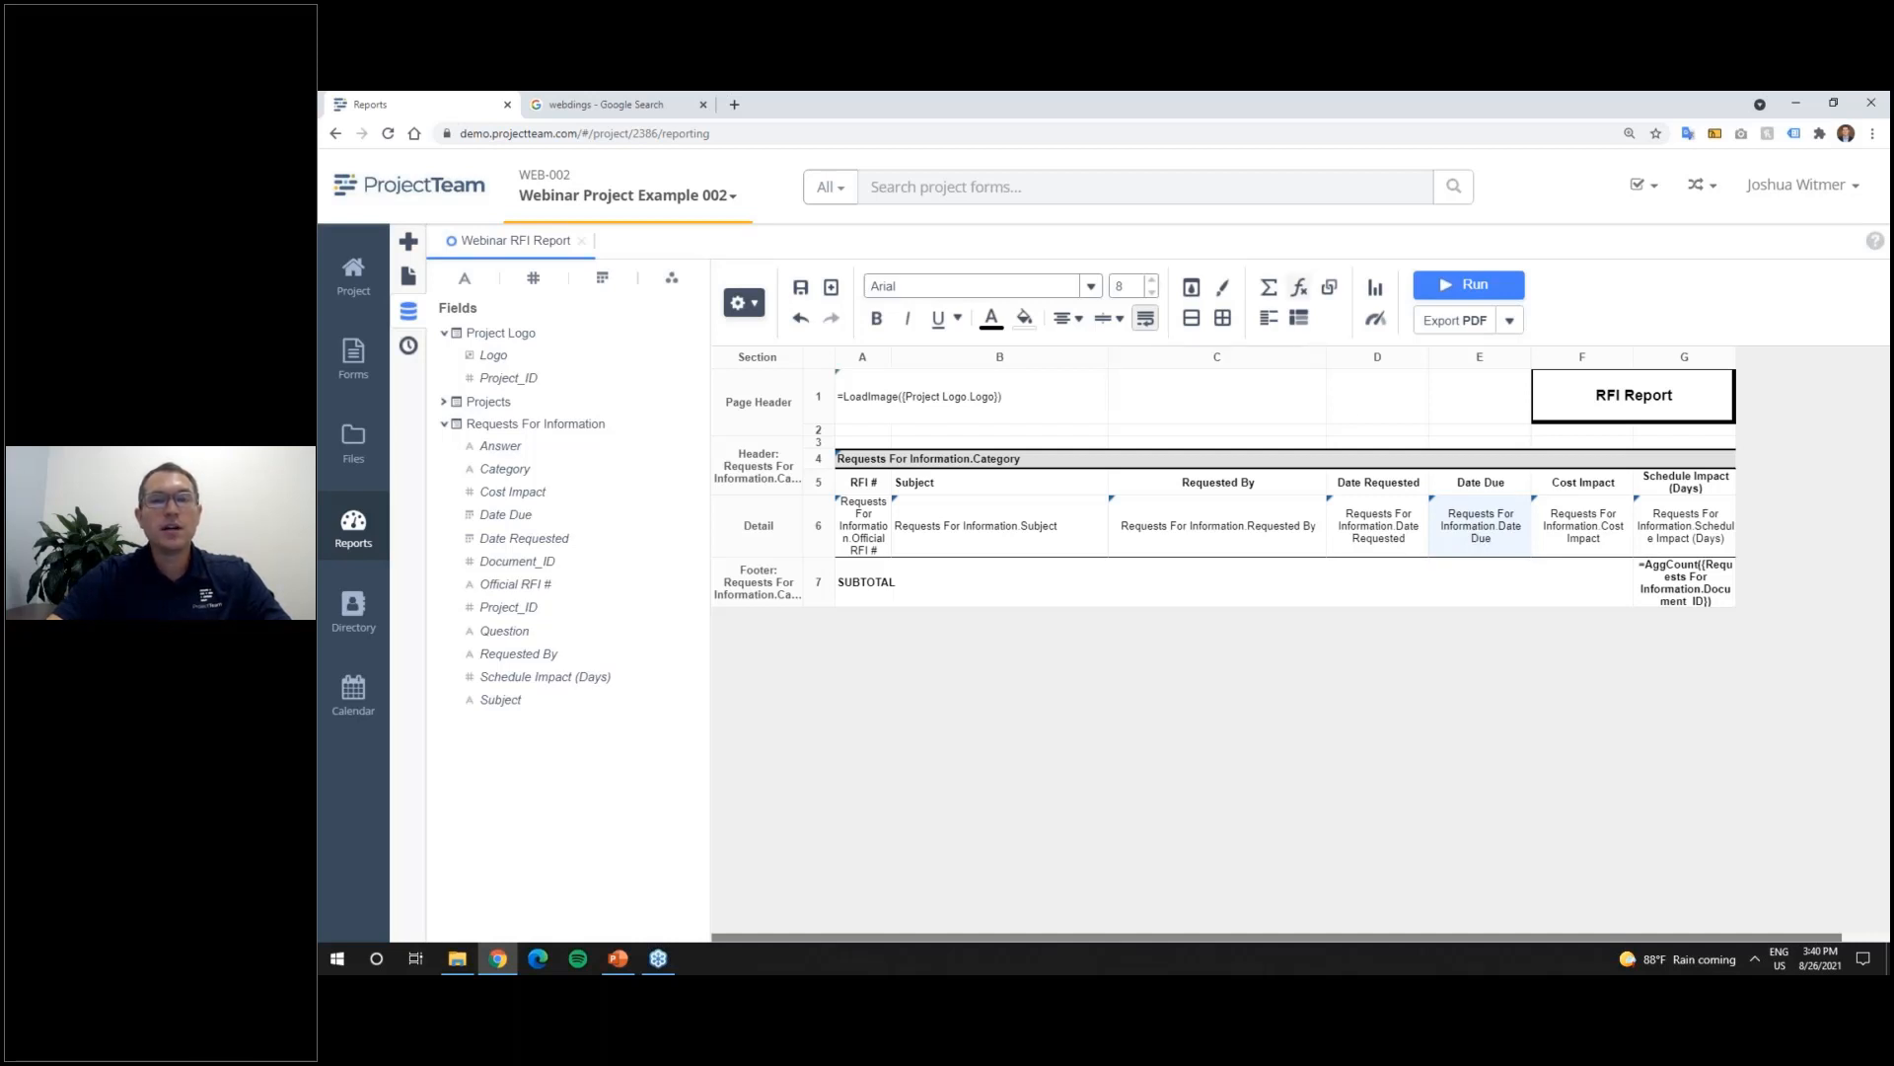
{"action": "right_click", "coordinate": [1473, 534]}
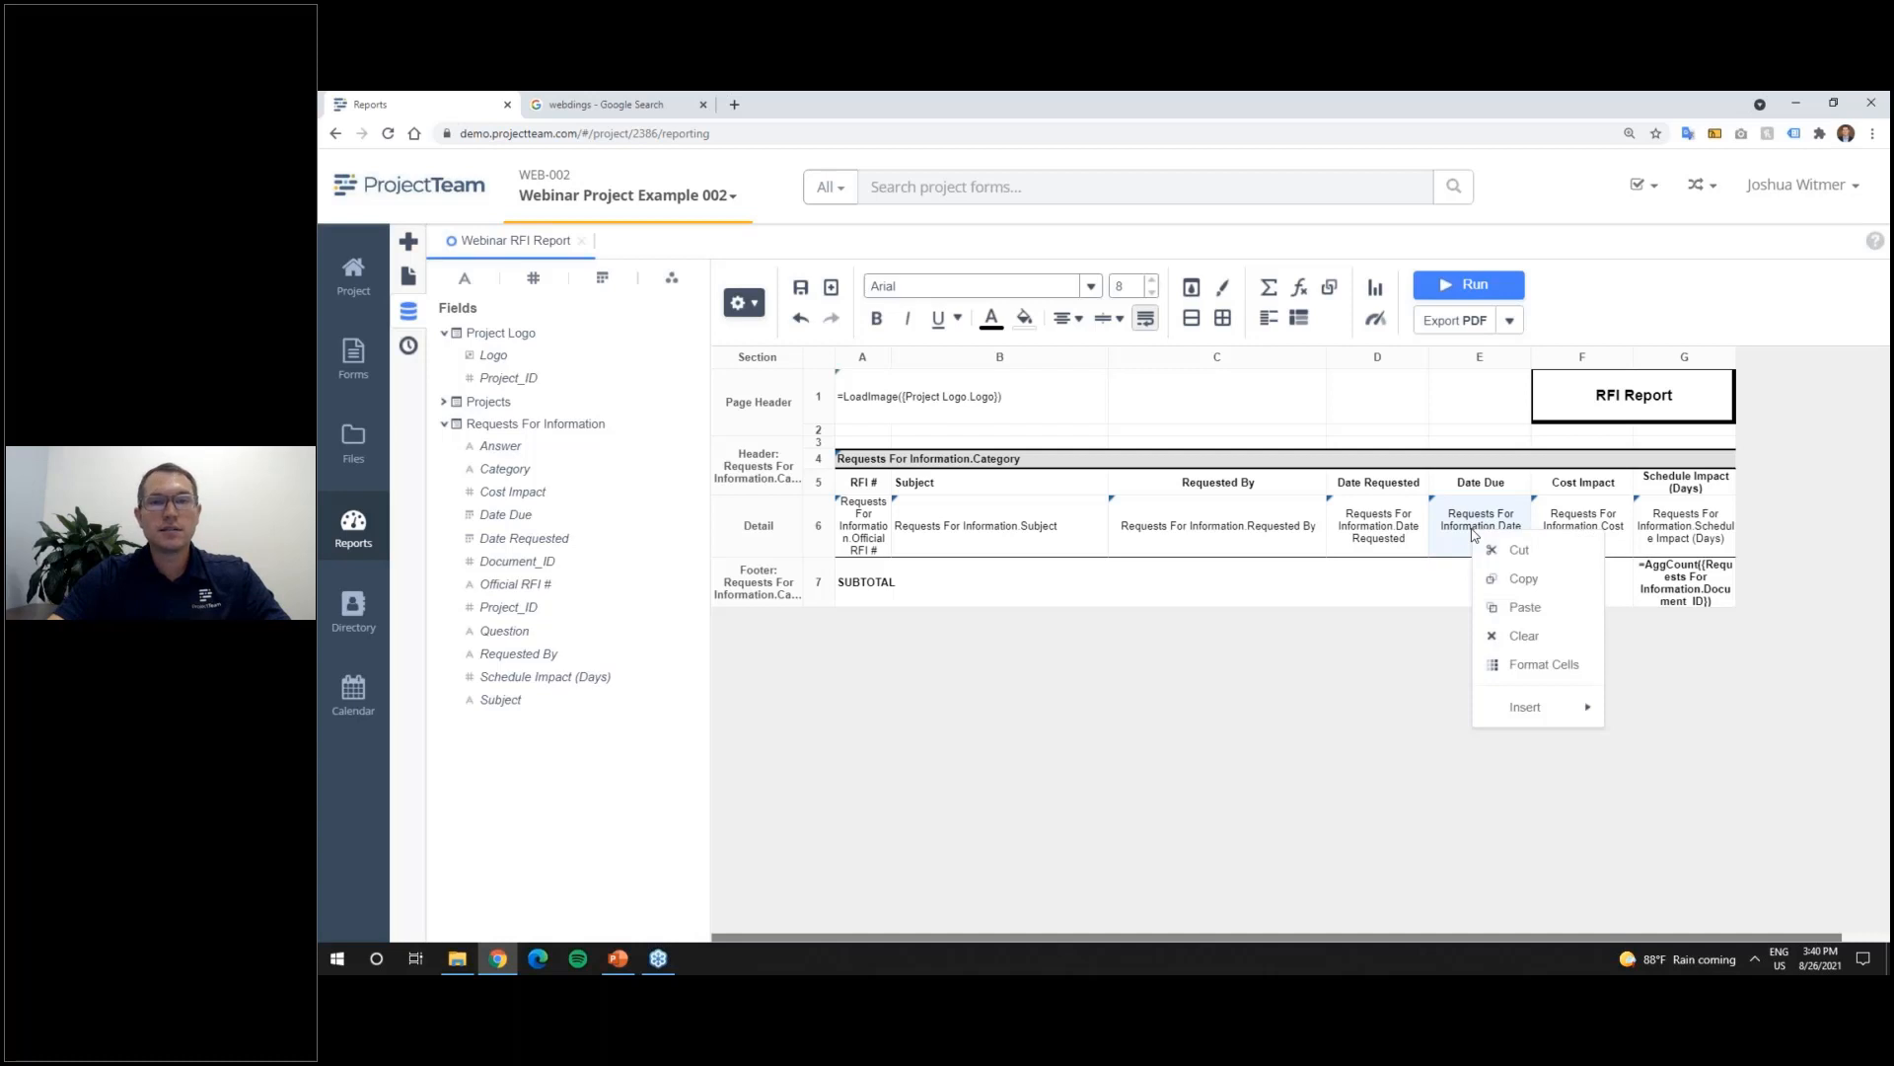
{"action": "left_click", "coordinate": [1565, 666]}
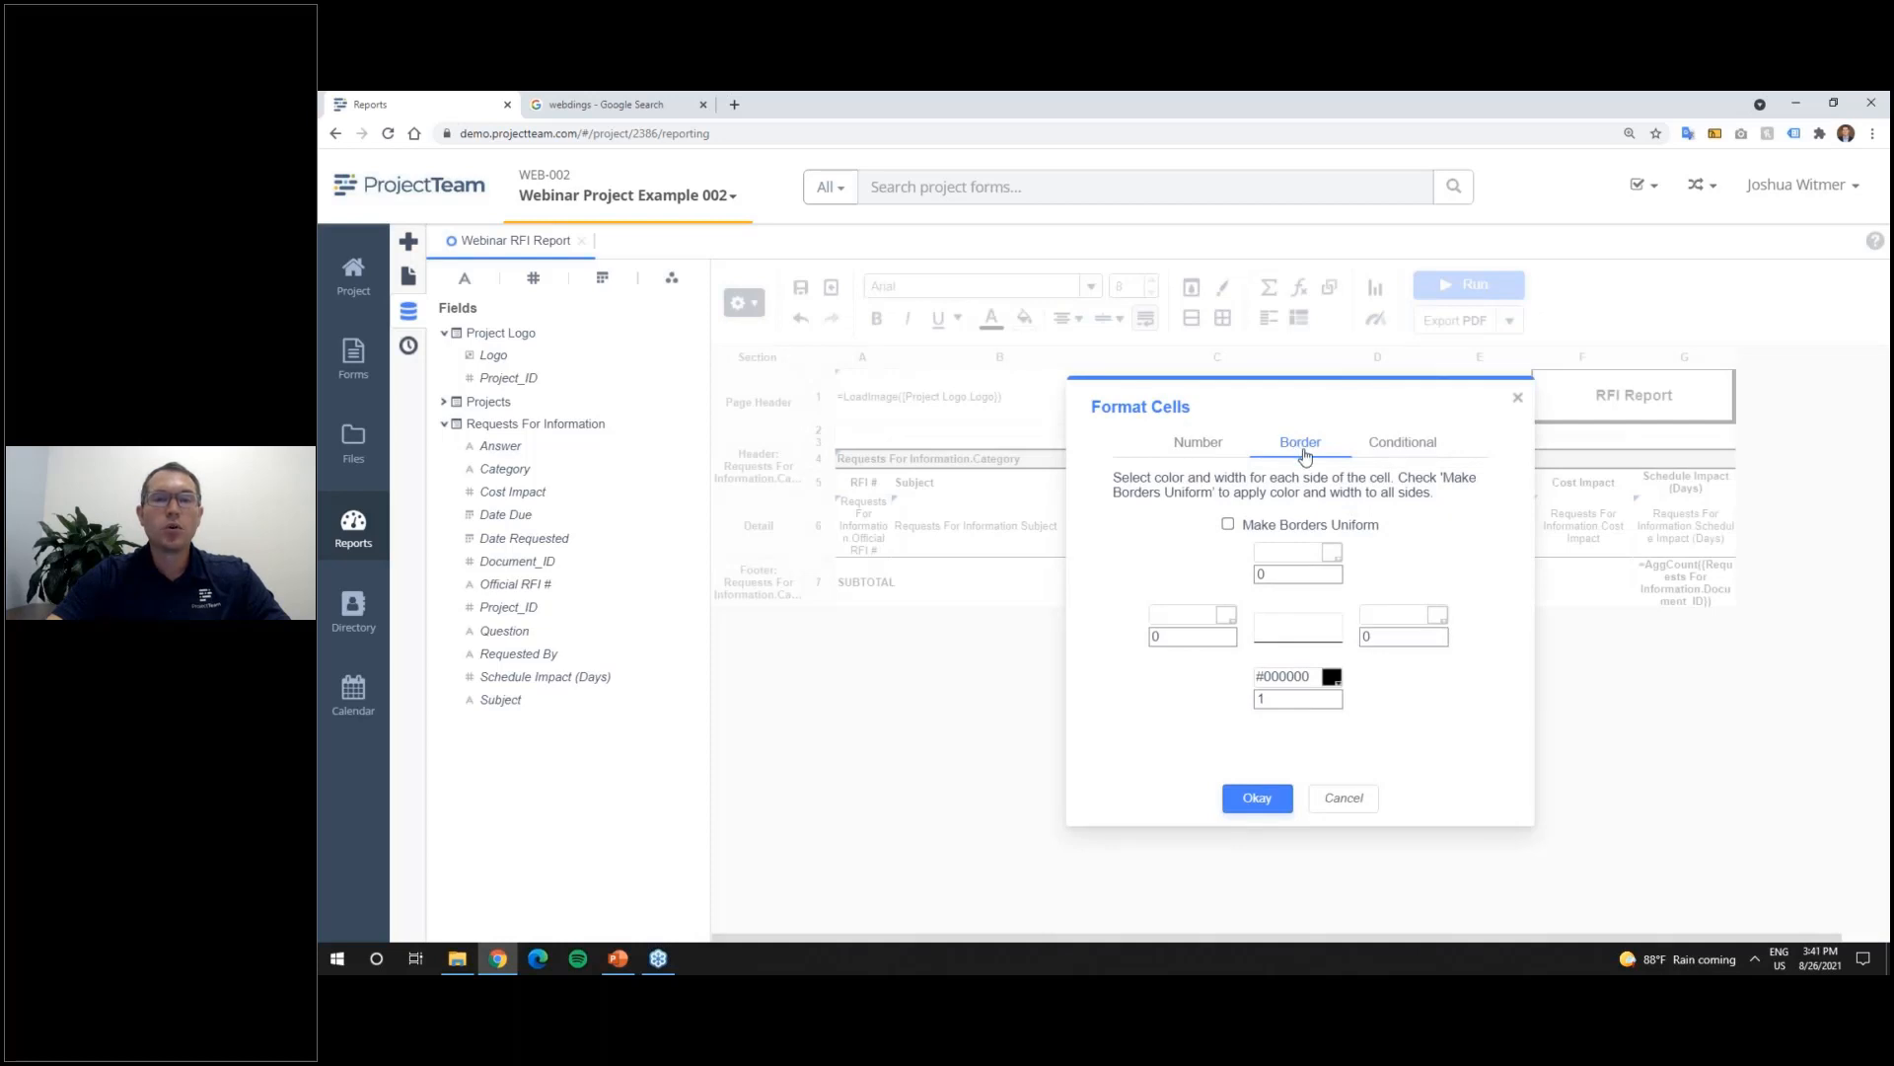
{"action": "left_click", "coordinate": [1405, 453]}
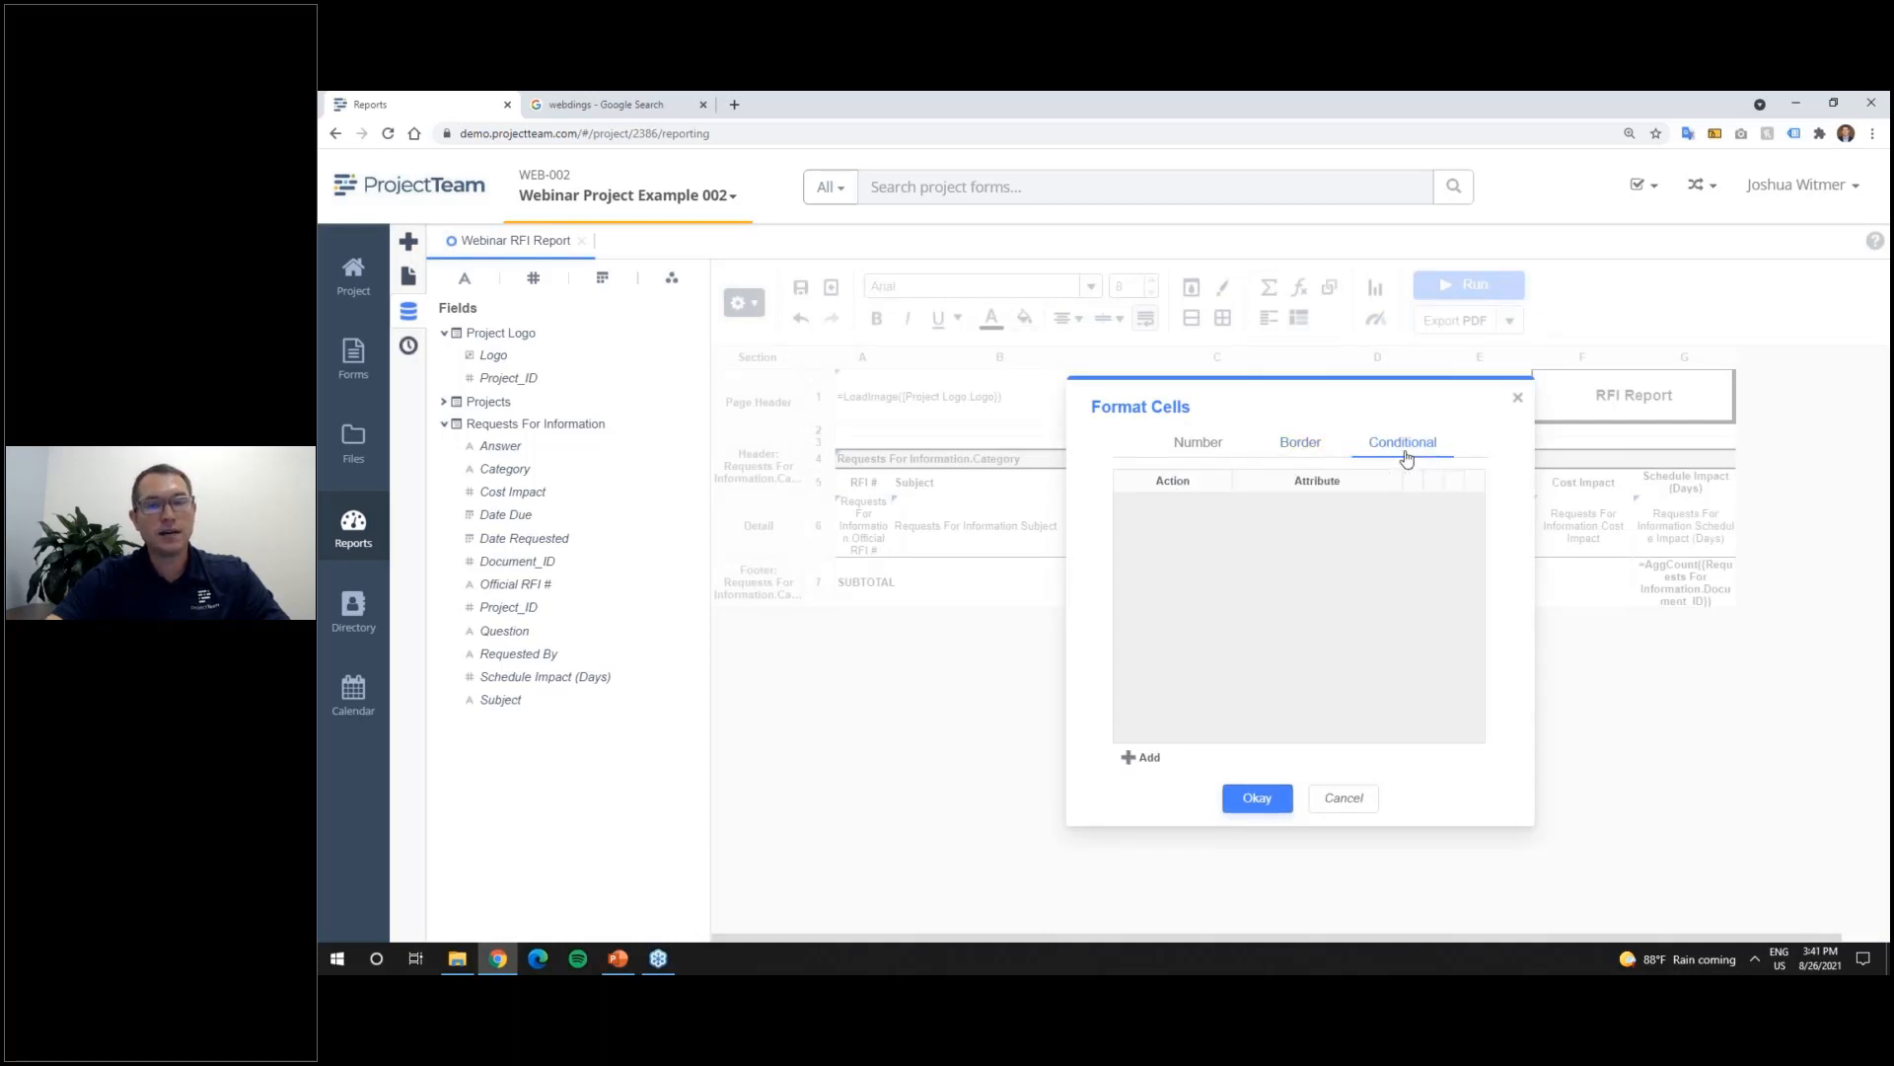
{"action": "left_click", "coordinate": [1141, 758]}
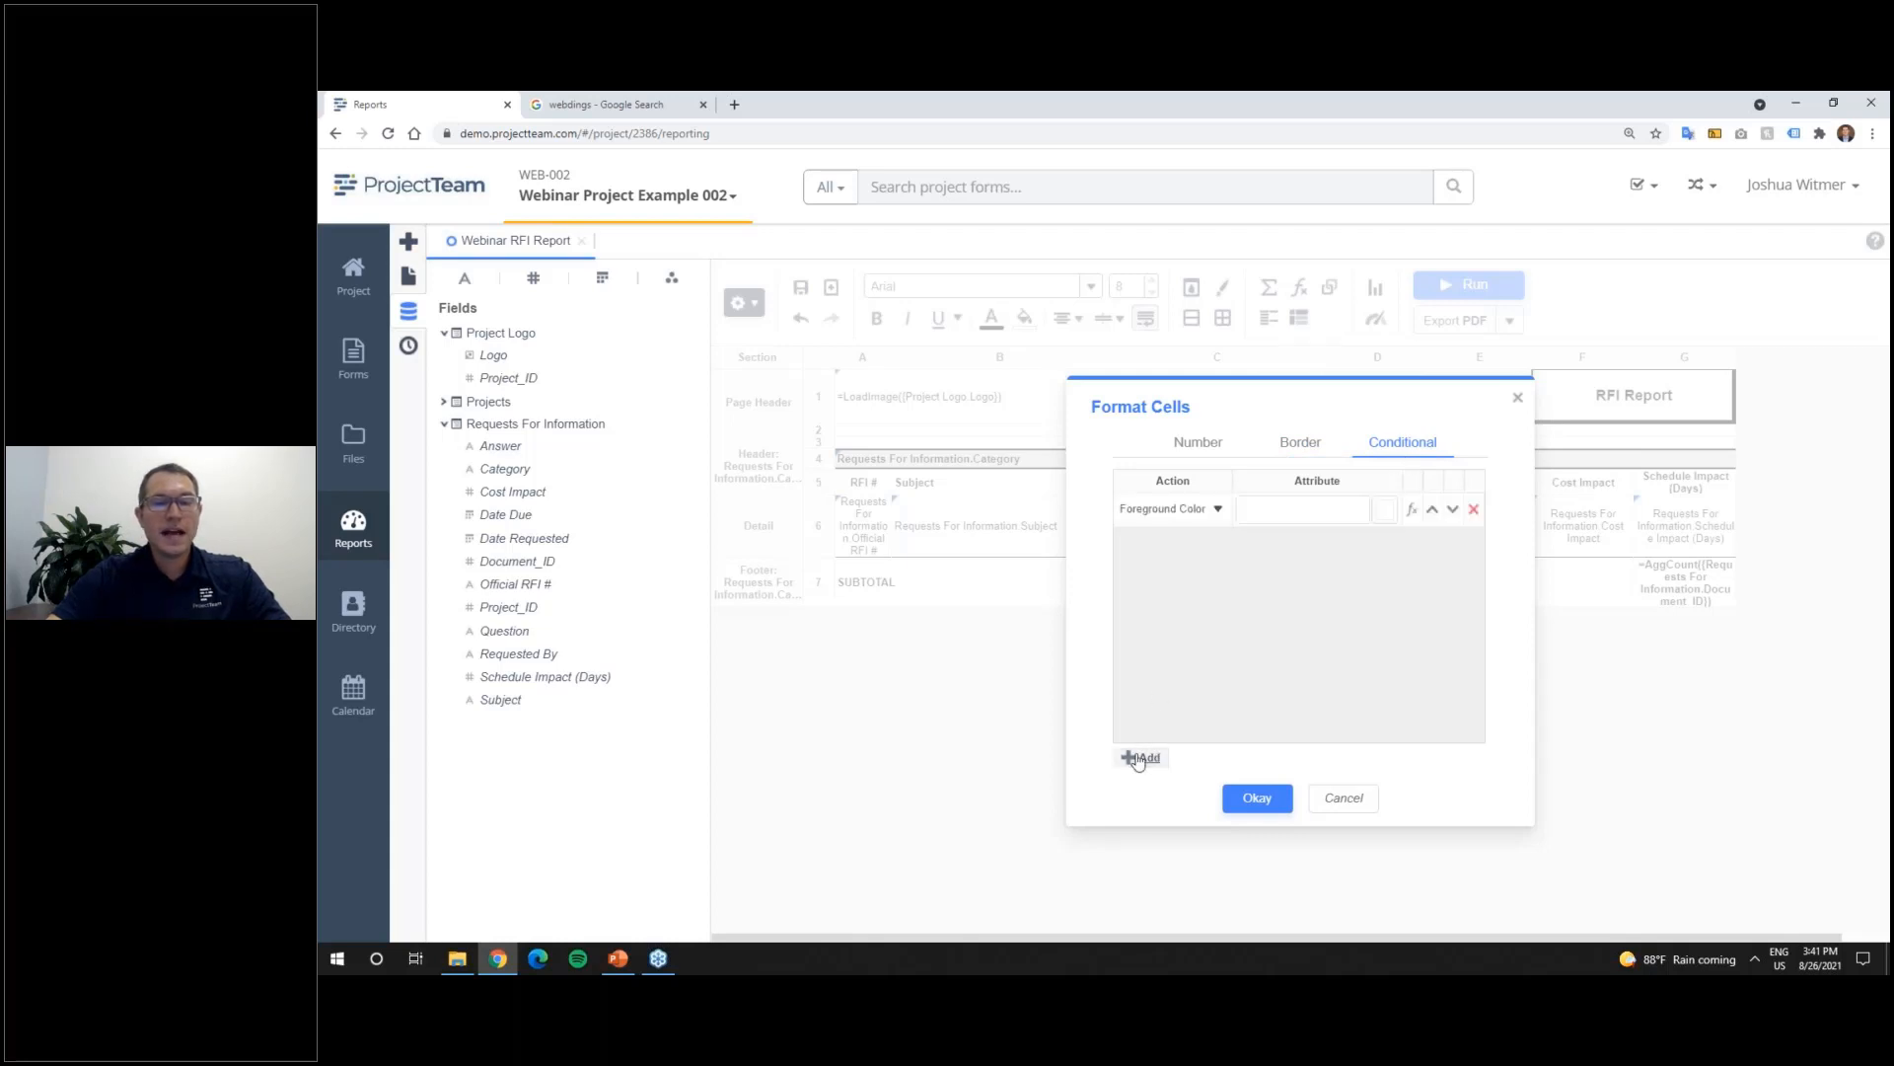
{"action": "left_click", "coordinate": [1217, 510]}
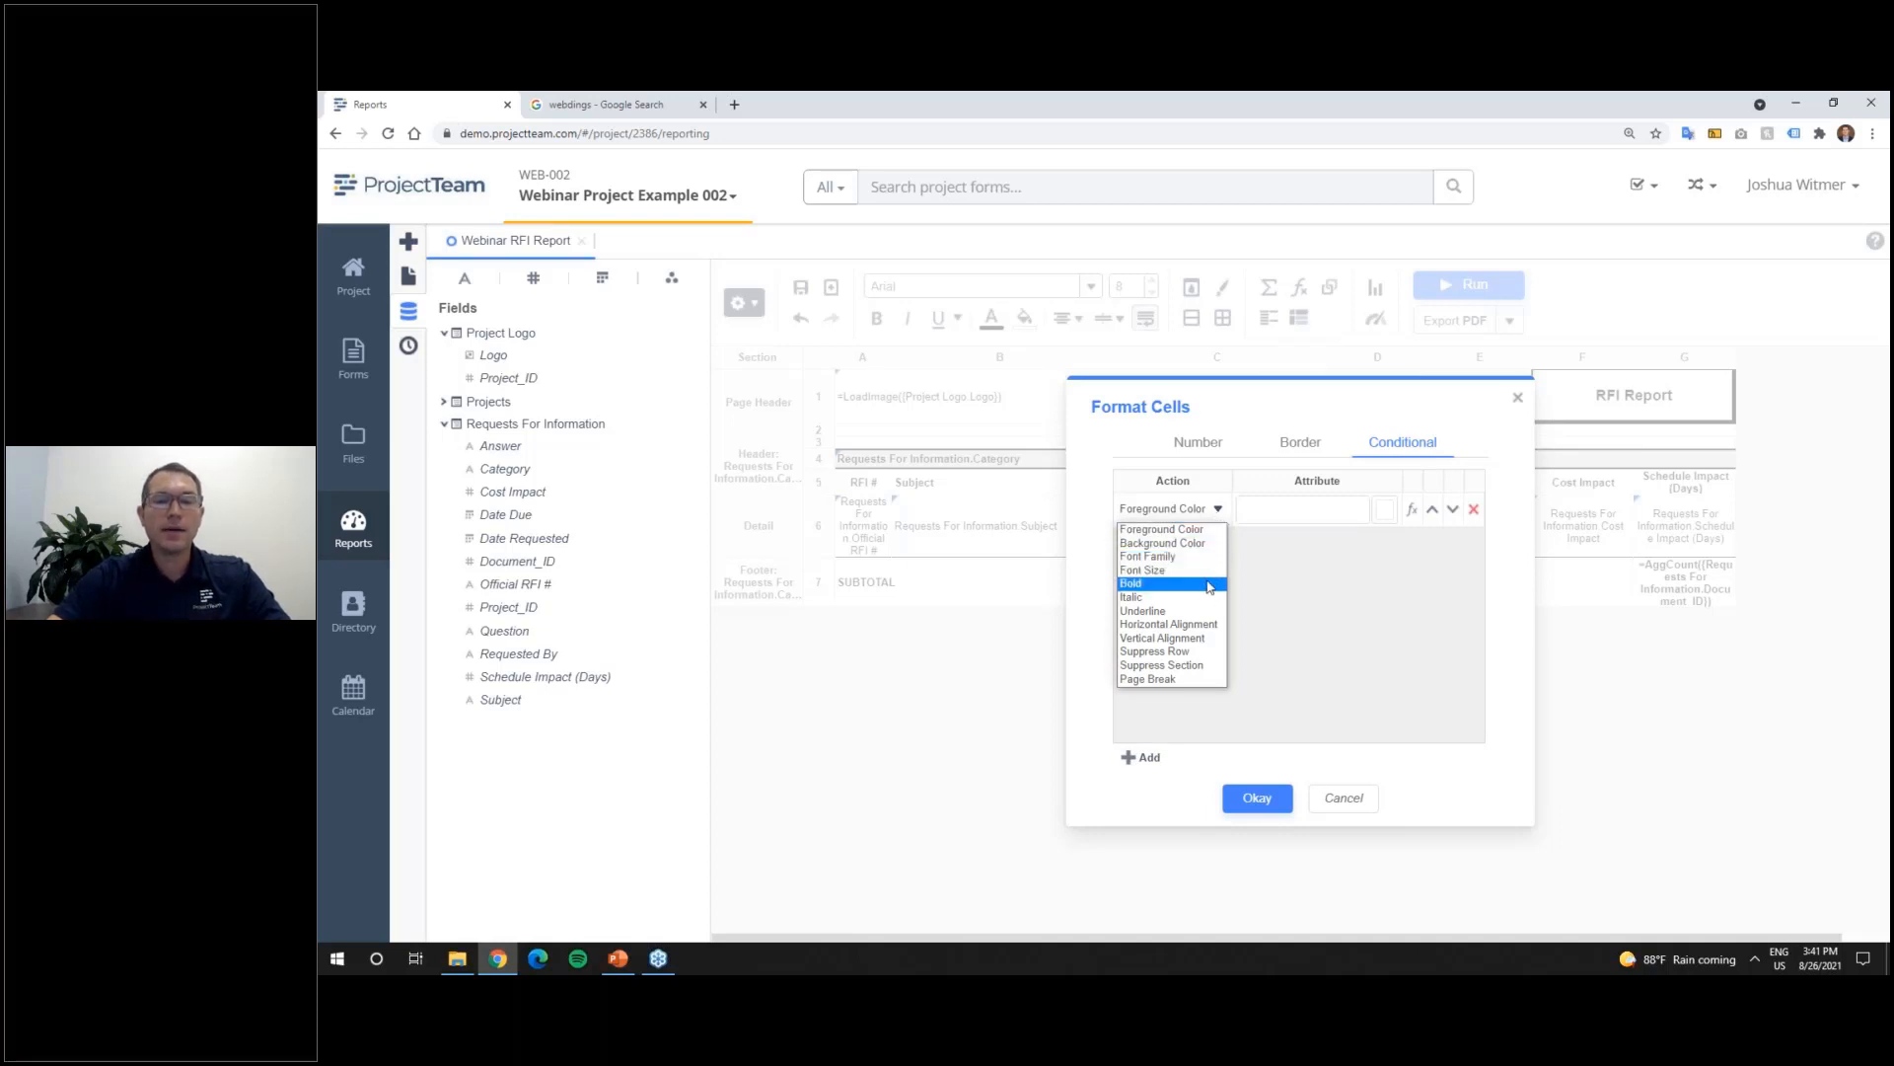
{"action": "left_click", "coordinate": [1288, 568]}
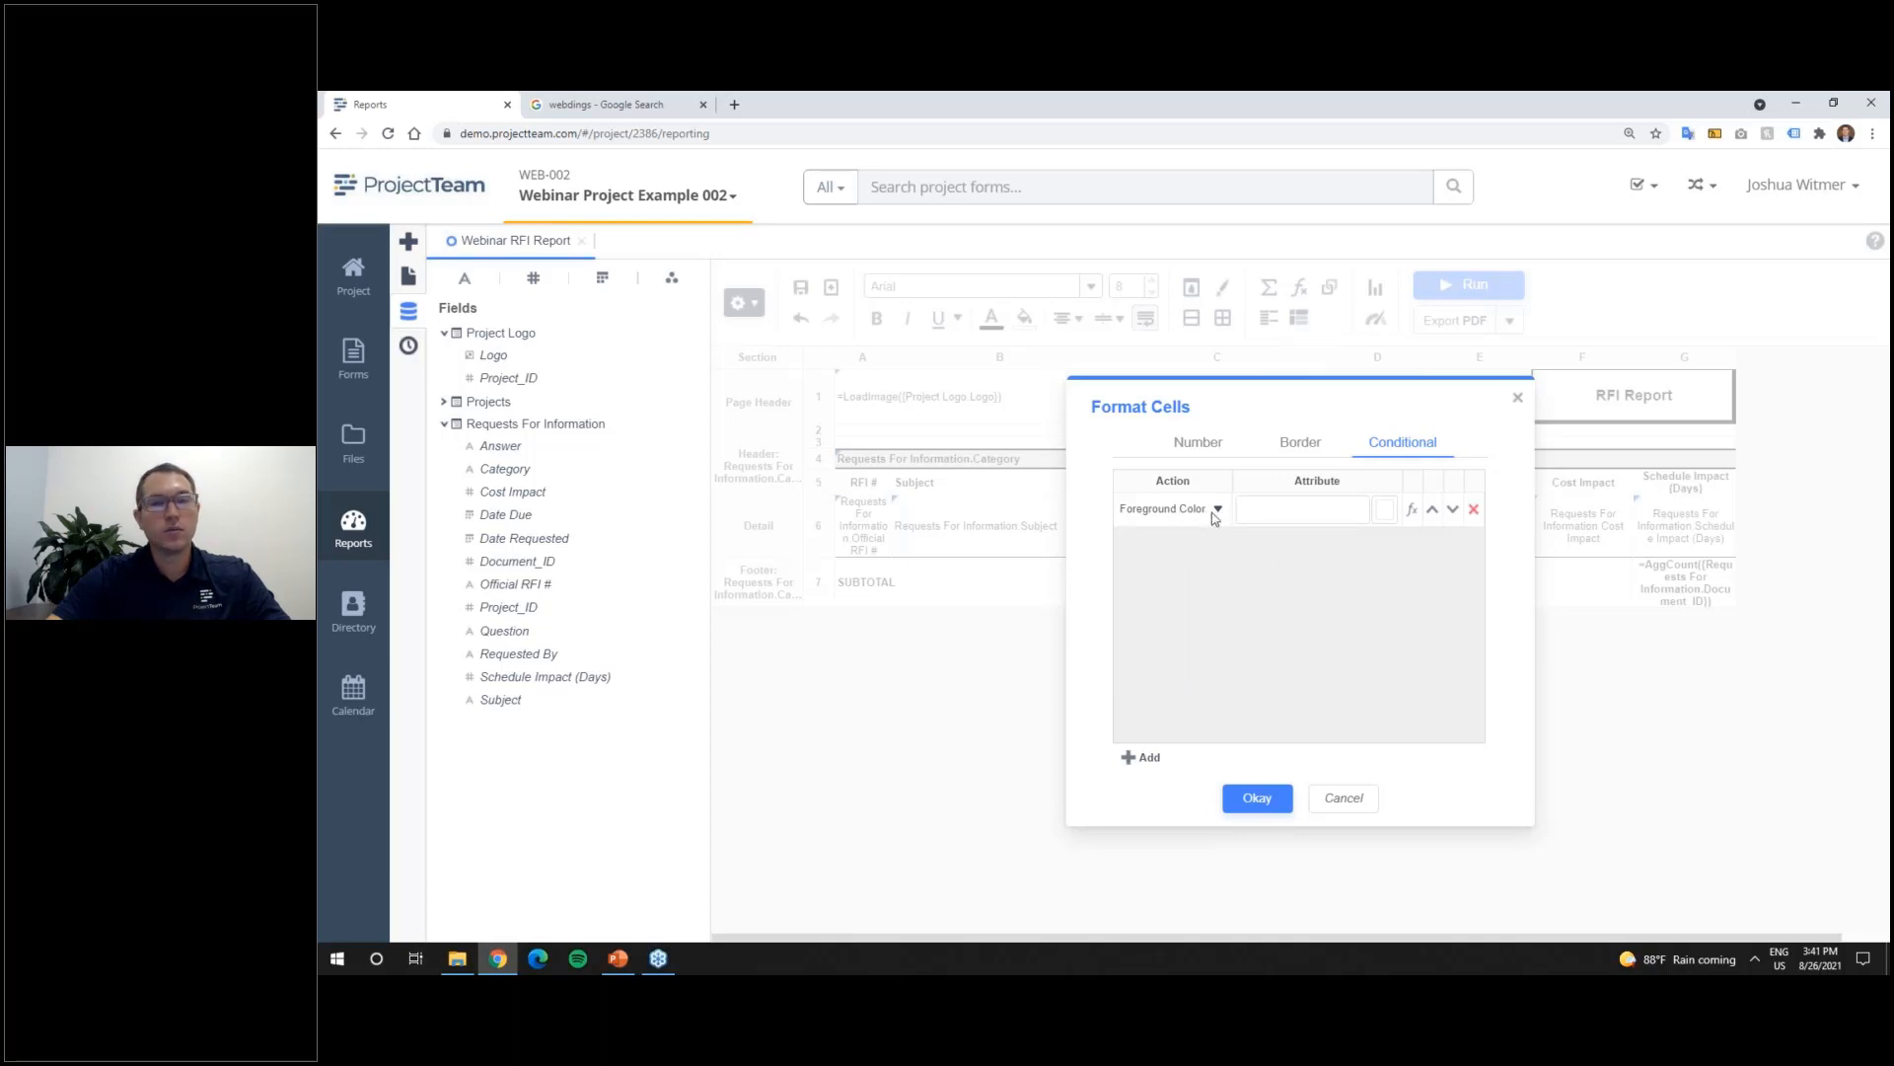
{"action": "left_click", "coordinate": [1381, 526]}
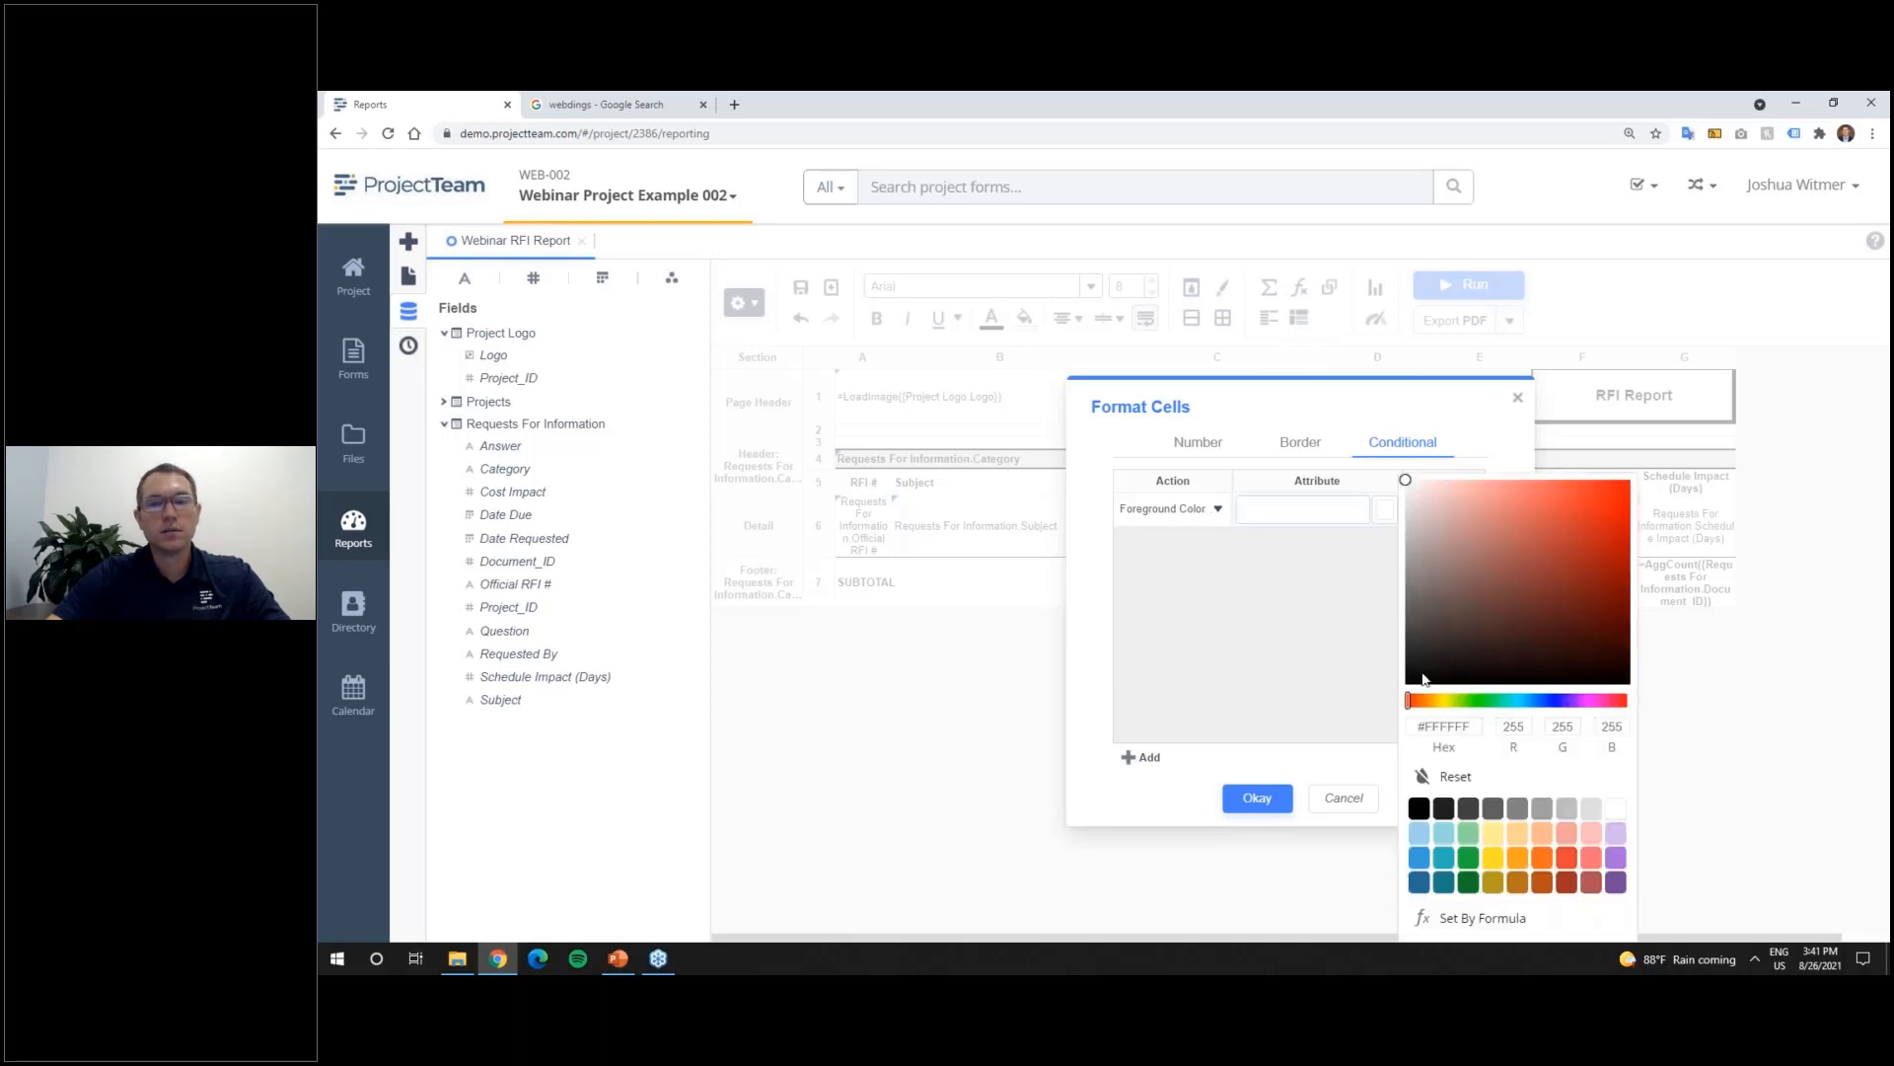
{"action": "left_click", "coordinate": [1563, 865]}
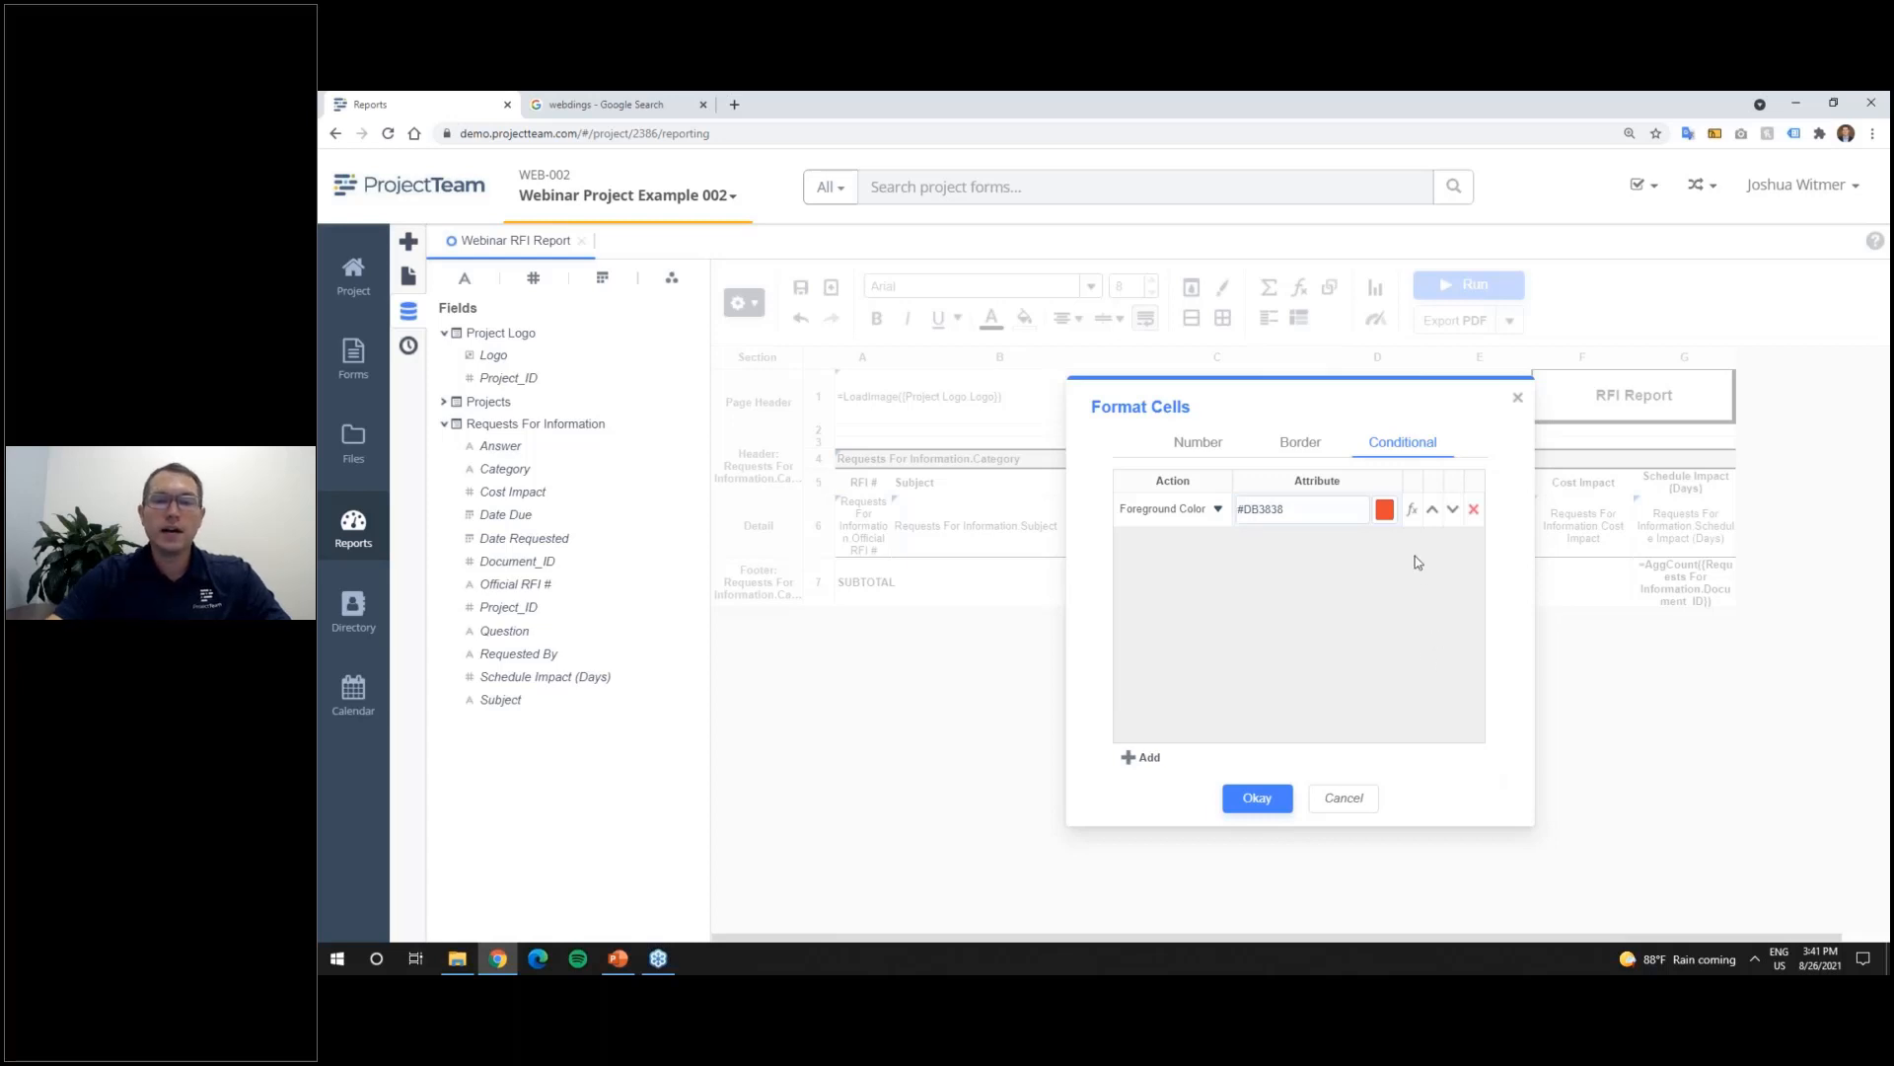
Step: Write the rule's condition as {Requests For Information.Date Due}>Today() using the Date Due field and the Today function
{"action": "left_click", "coordinate": [1412, 511]}
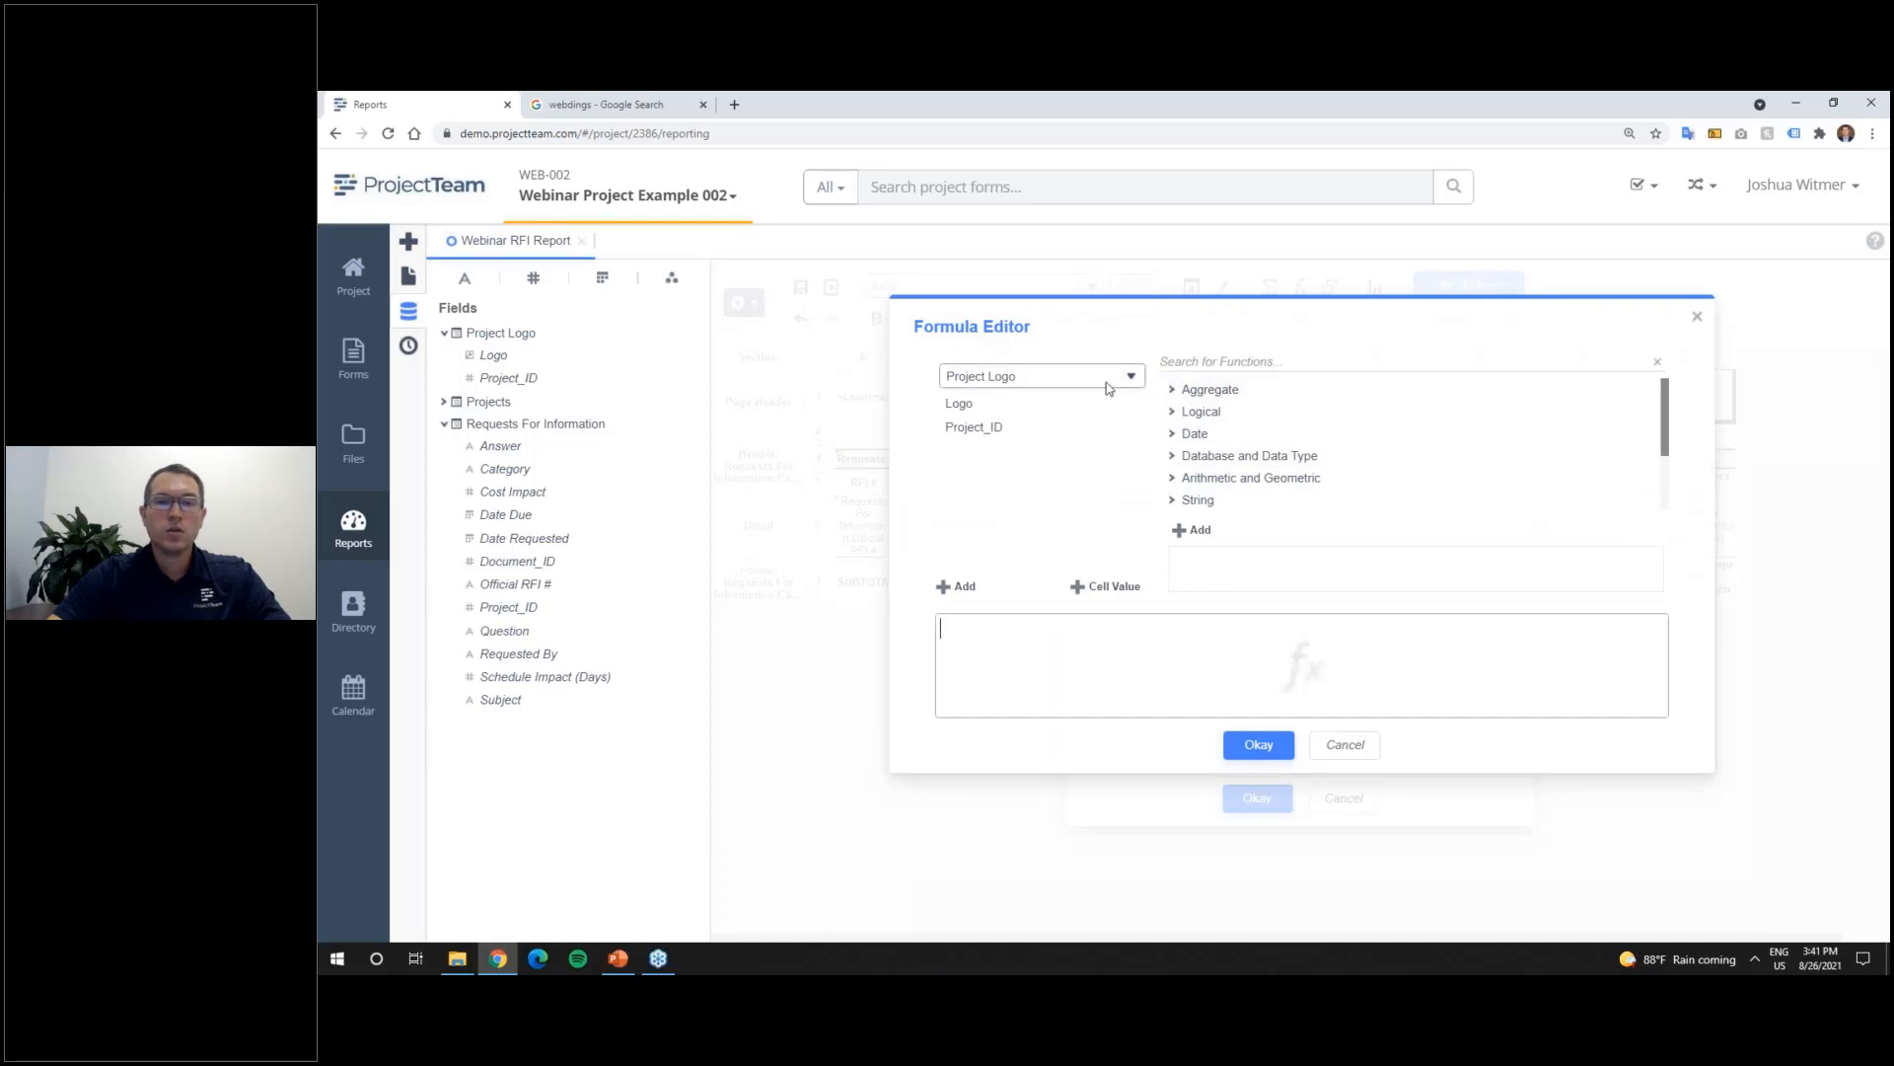
{"action": "left_click", "coordinate": [1109, 388]}
{"action": "left_click", "coordinate": [1097, 426]}
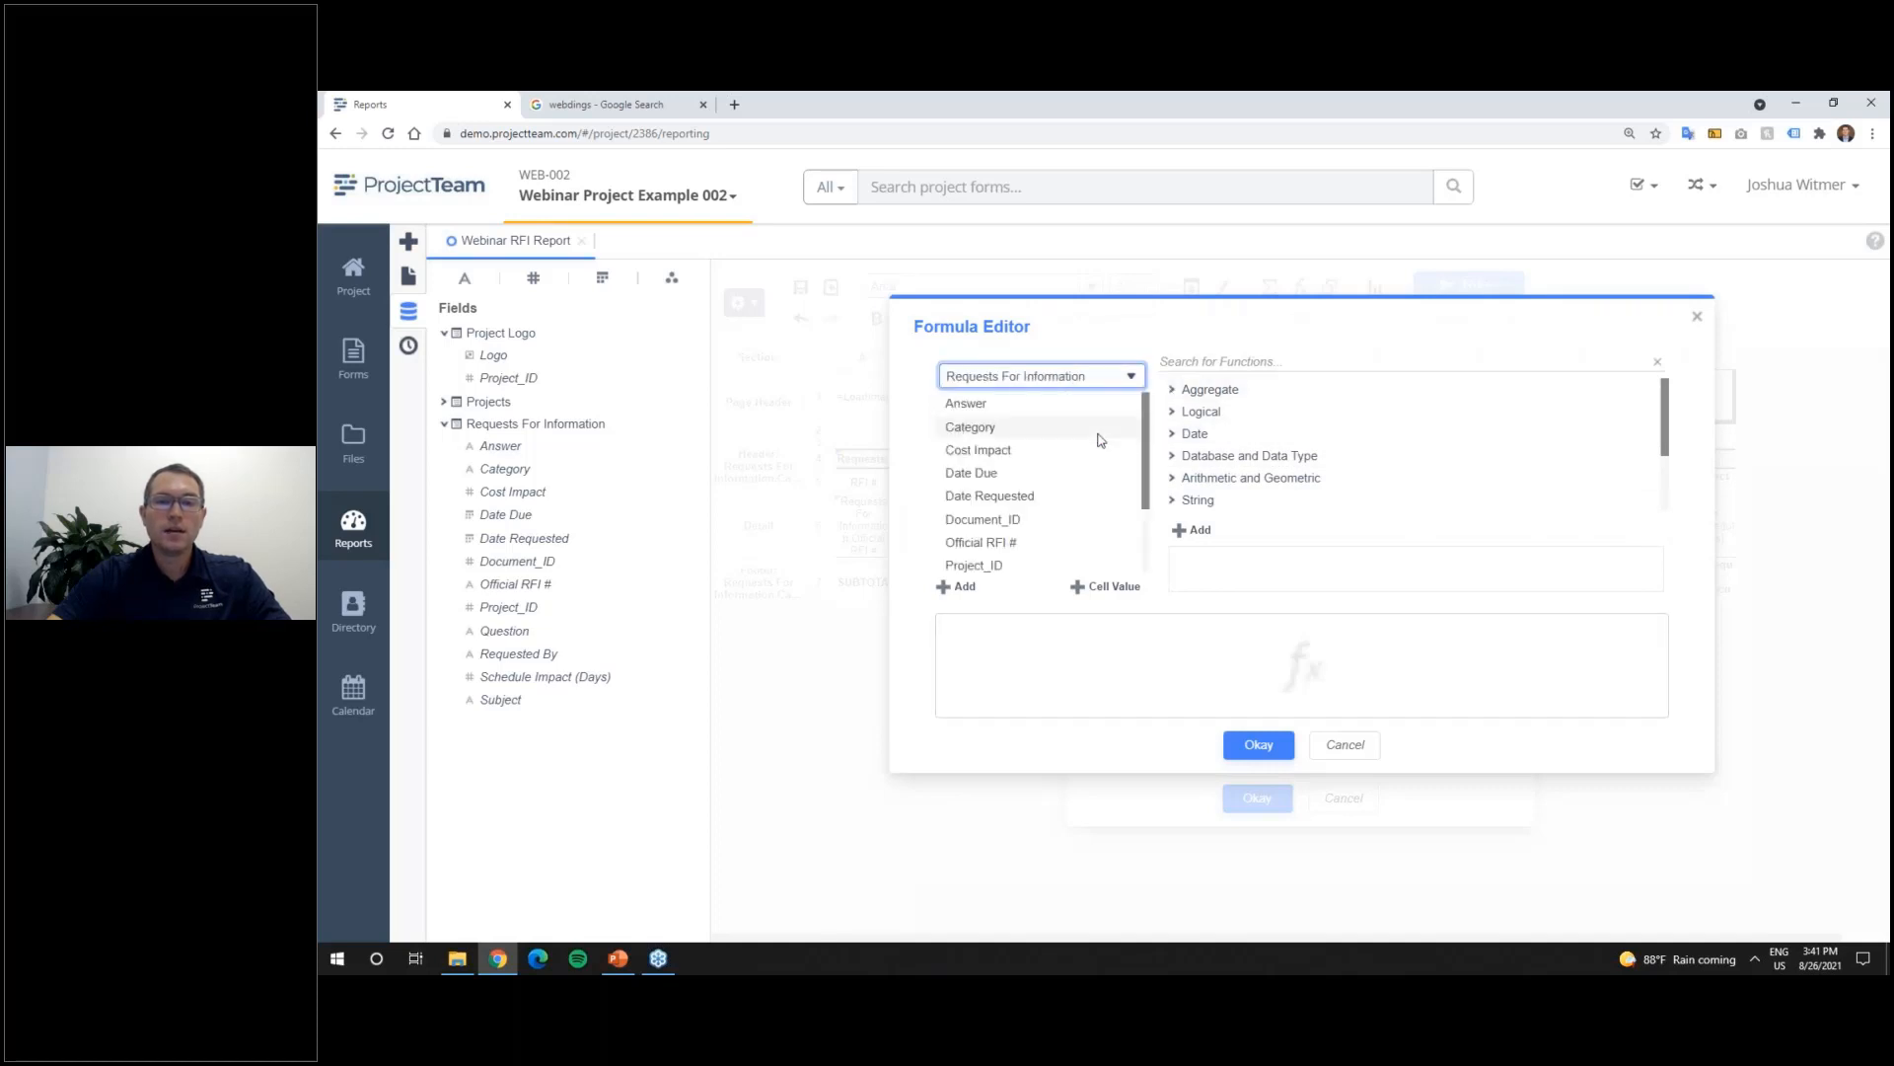
{"action": "double_click", "coordinate": [1047, 474]}
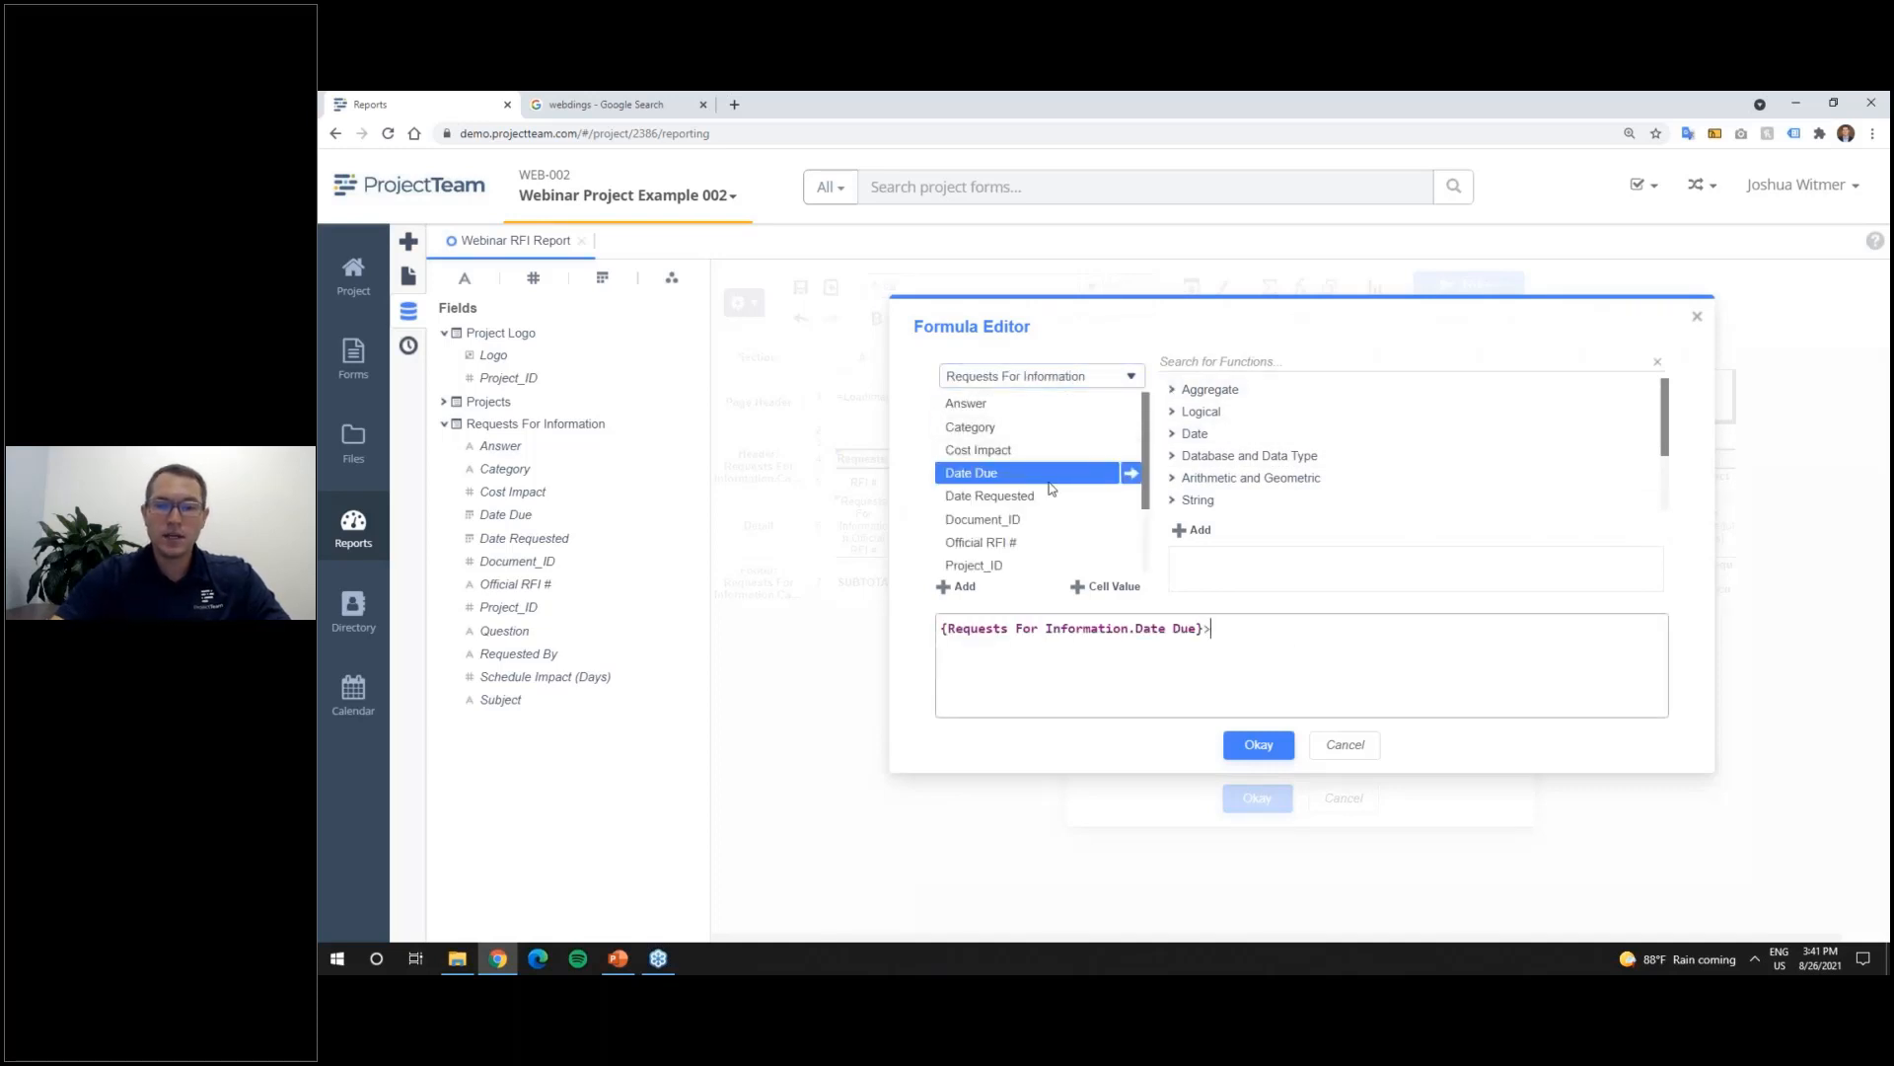
{"action": "left_click", "coordinate": [1210, 363]}
{"action": "type", "text": "tod"}
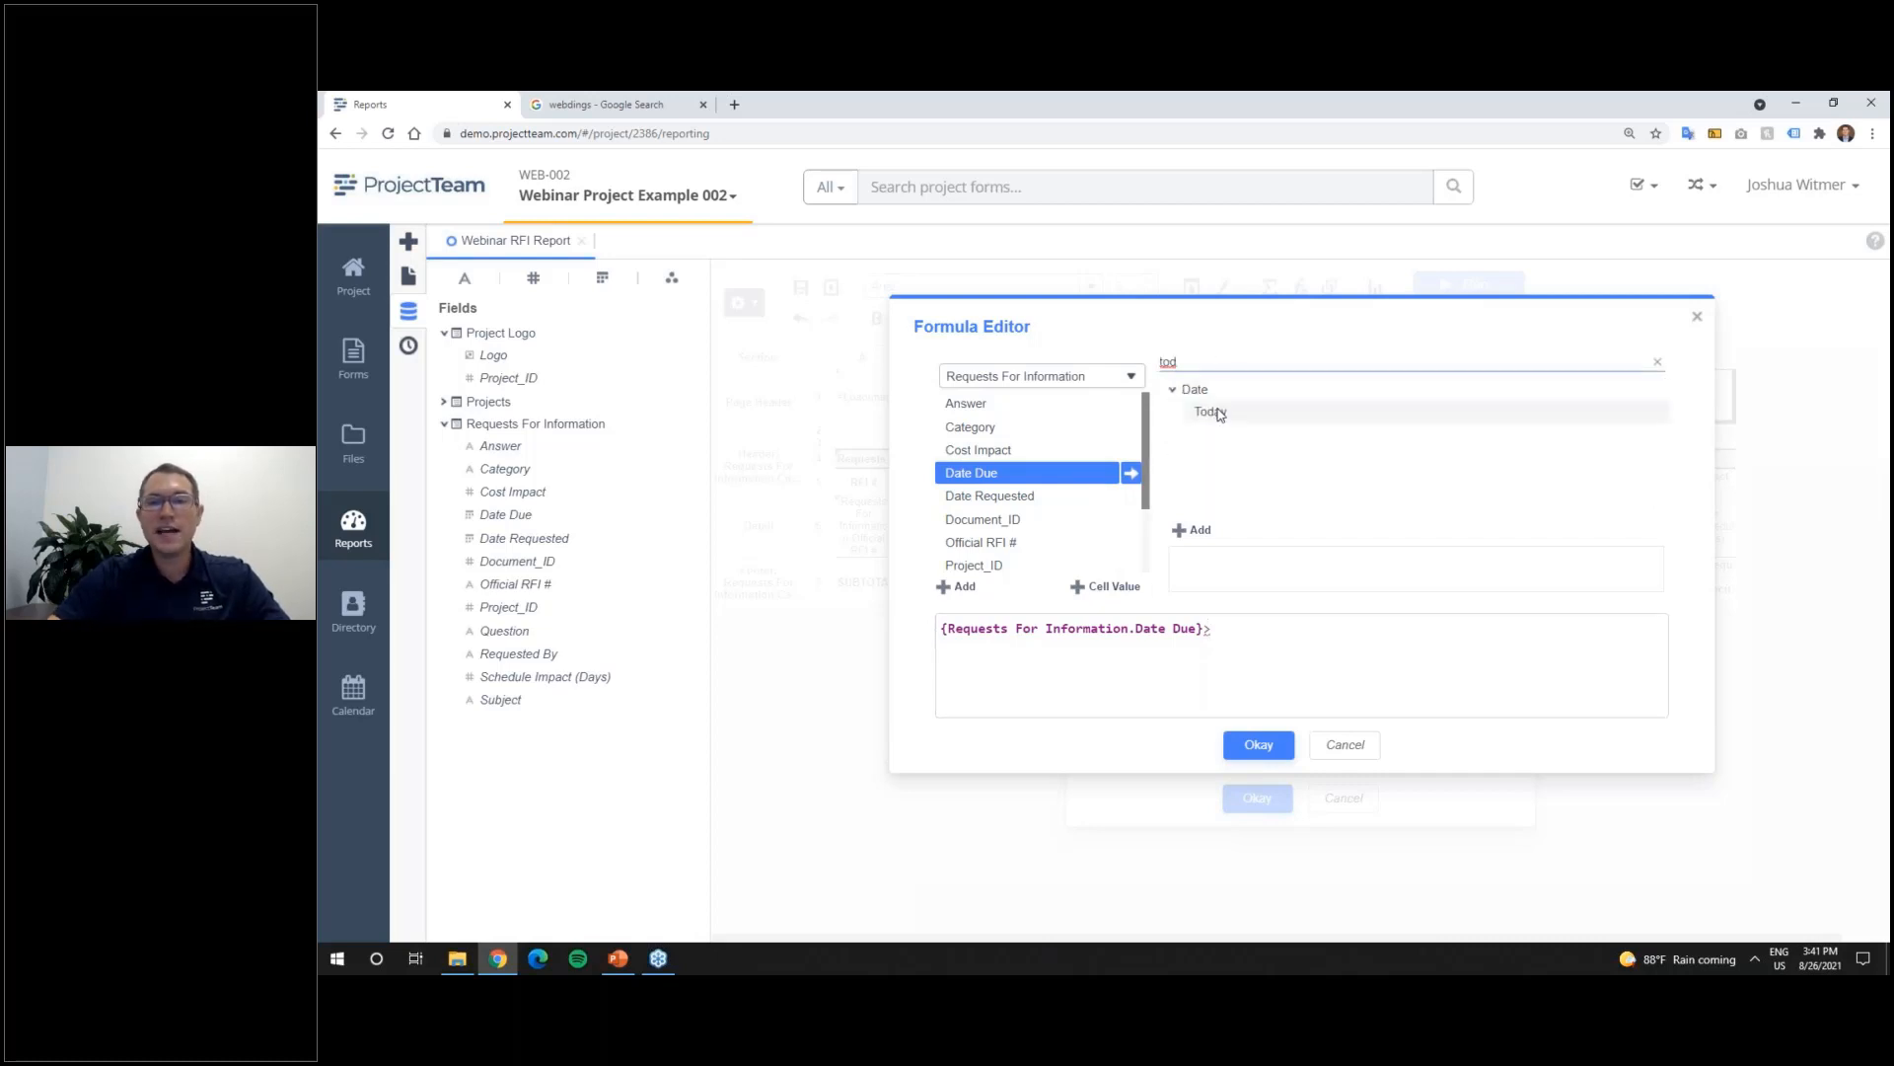
{"action": "left_click", "coordinate": [1221, 418]}
{"action": "double_click", "coordinate": [1220, 415]}
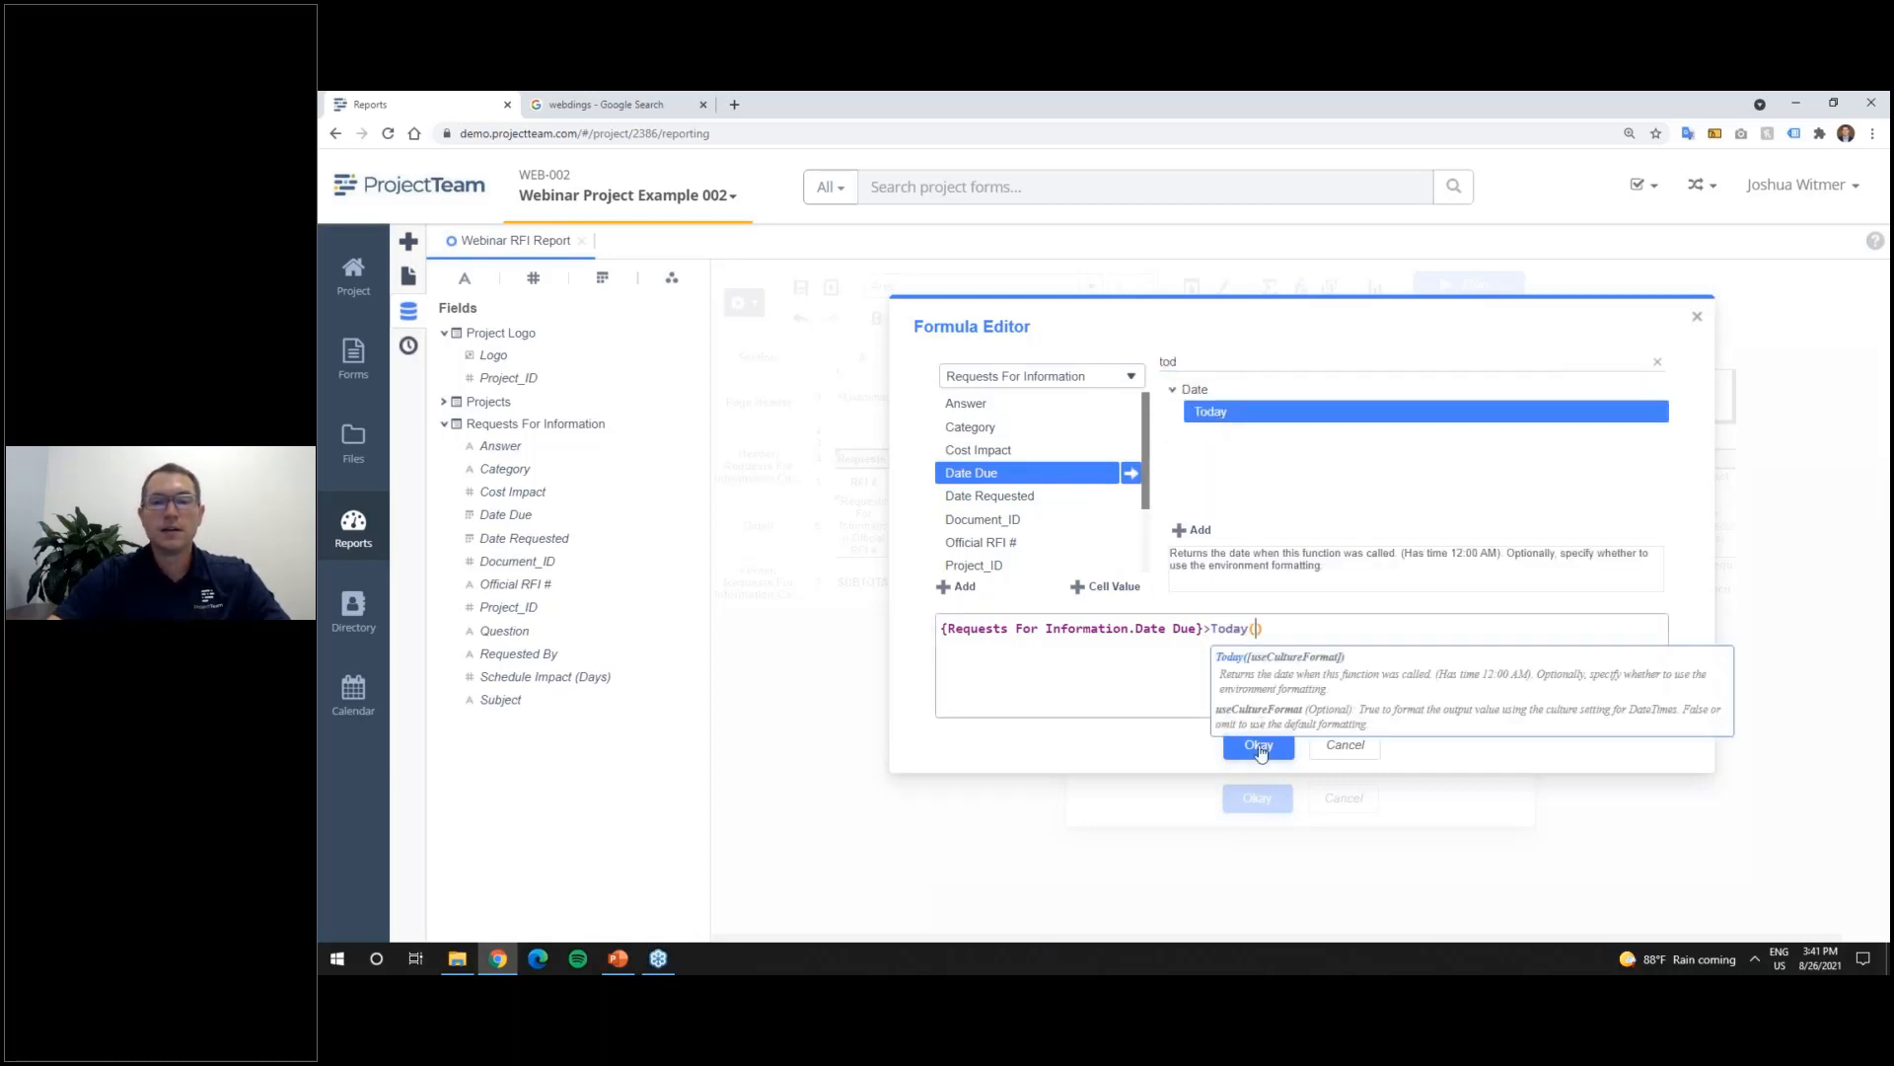
Step: Apply the conditional format and run the report to check which Date Due values are colored, returning to the designer
{"action": "left_click", "coordinate": [1259, 746]}
{"action": "left_click", "coordinate": [1256, 797]}
{"action": "left_click", "coordinate": [1492, 281]}
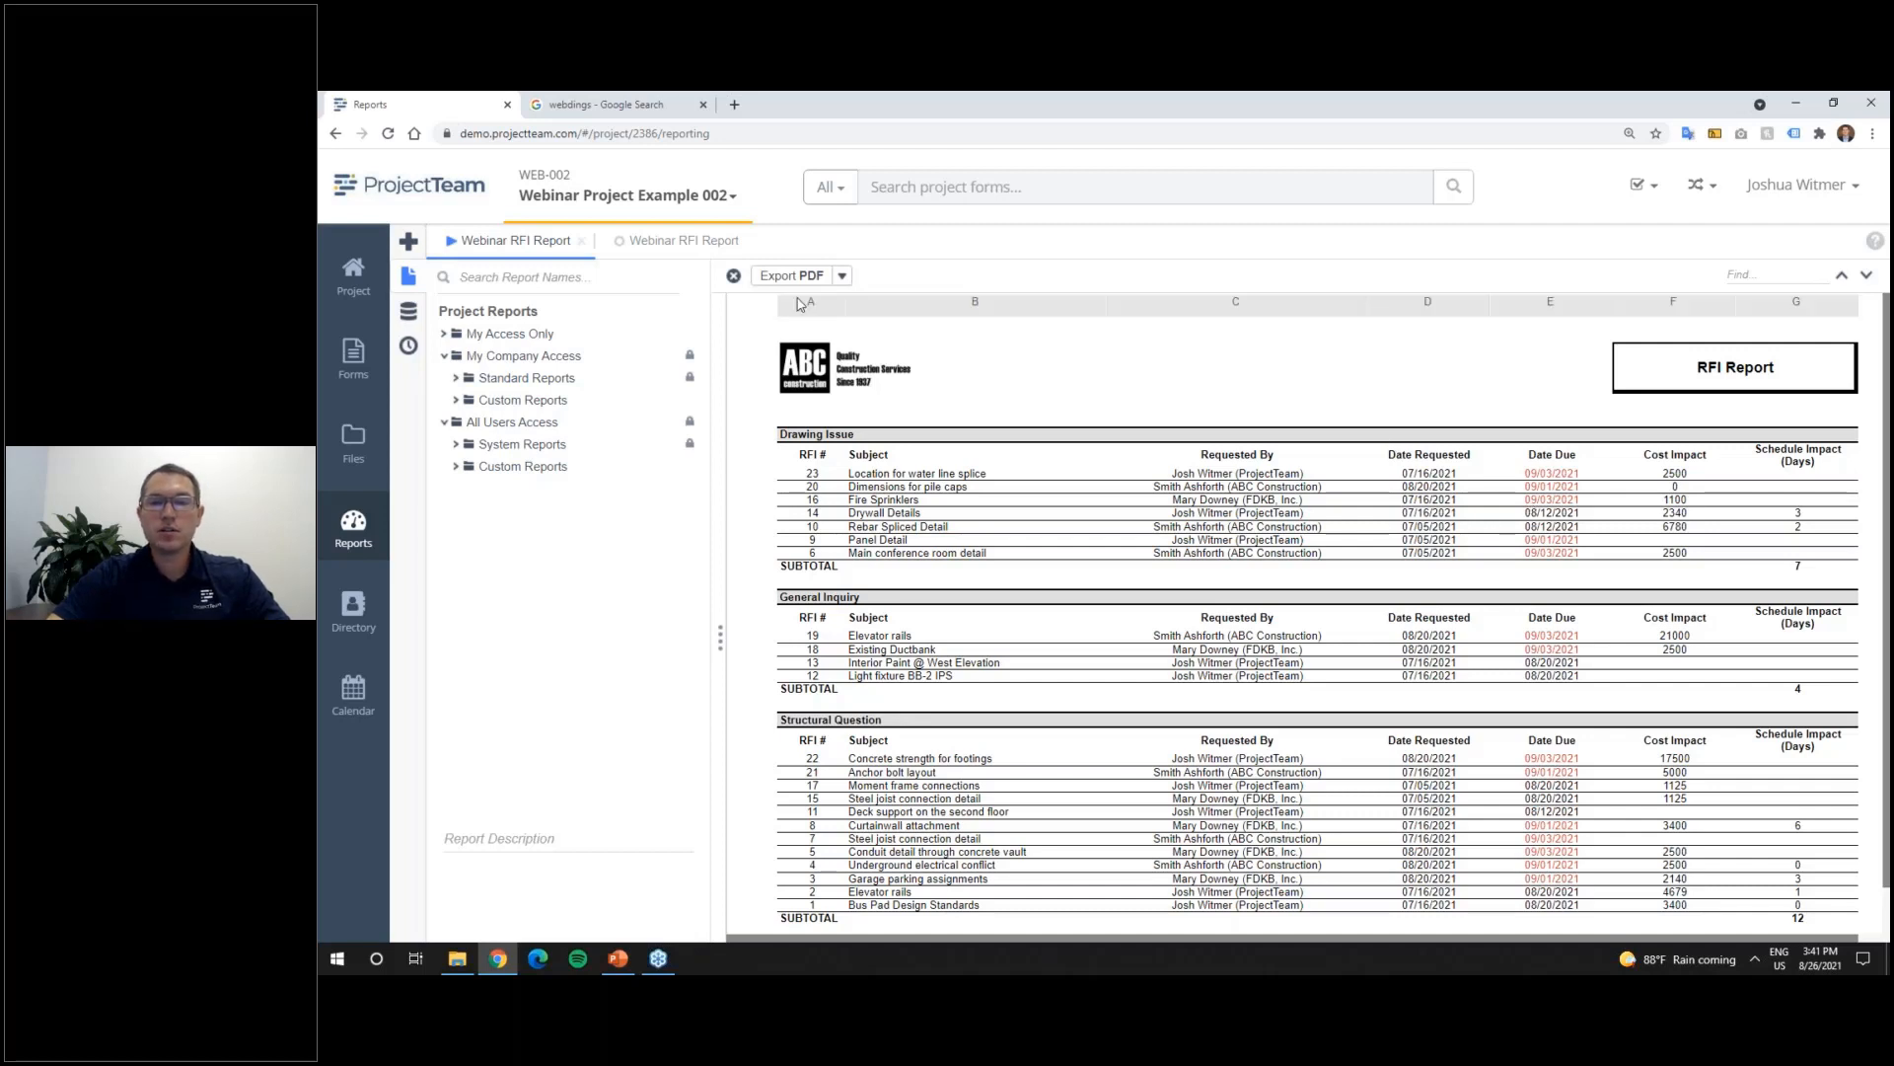
{"action": "left_click", "coordinate": [675, 243]}
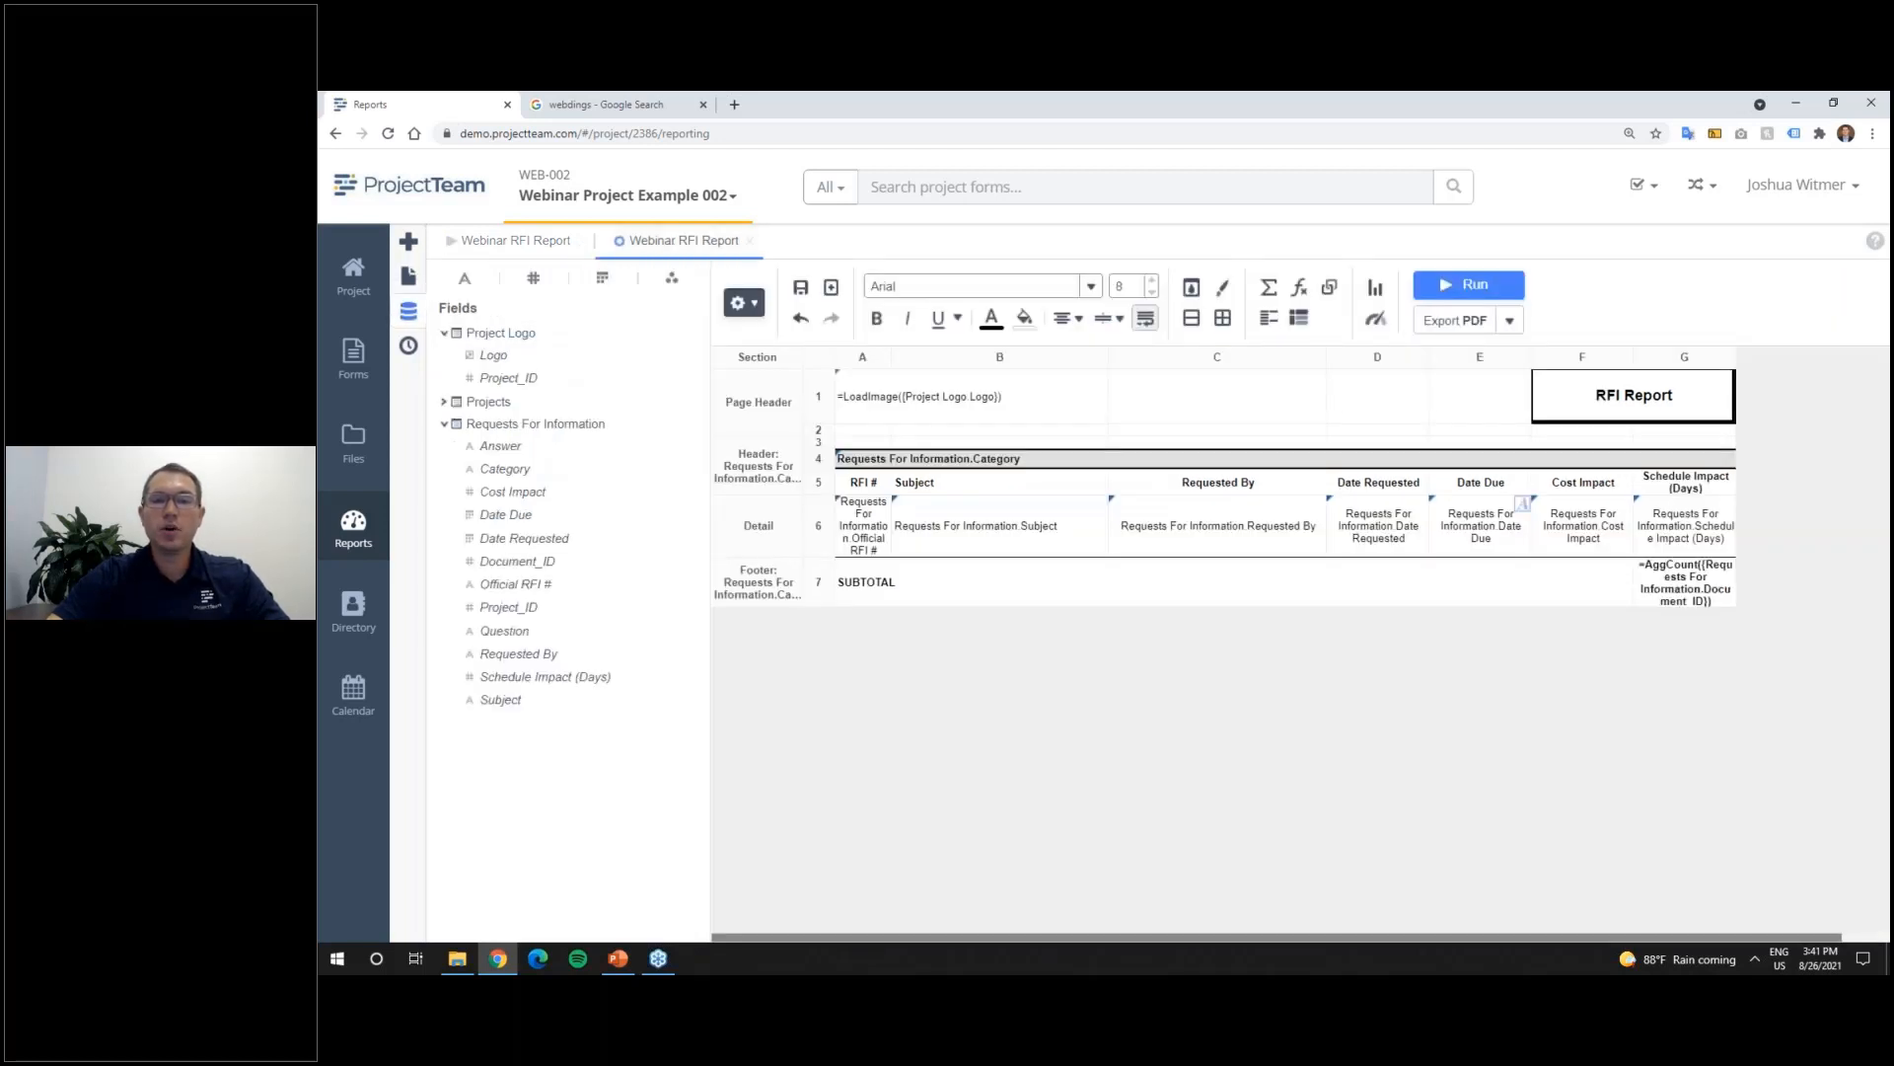
Step: Change the comparison in the Date Due color rule to less than, giving {Requests For Information.Date Due}<Today()
{"action": "right_click", "coordinate": [1462, 524]}
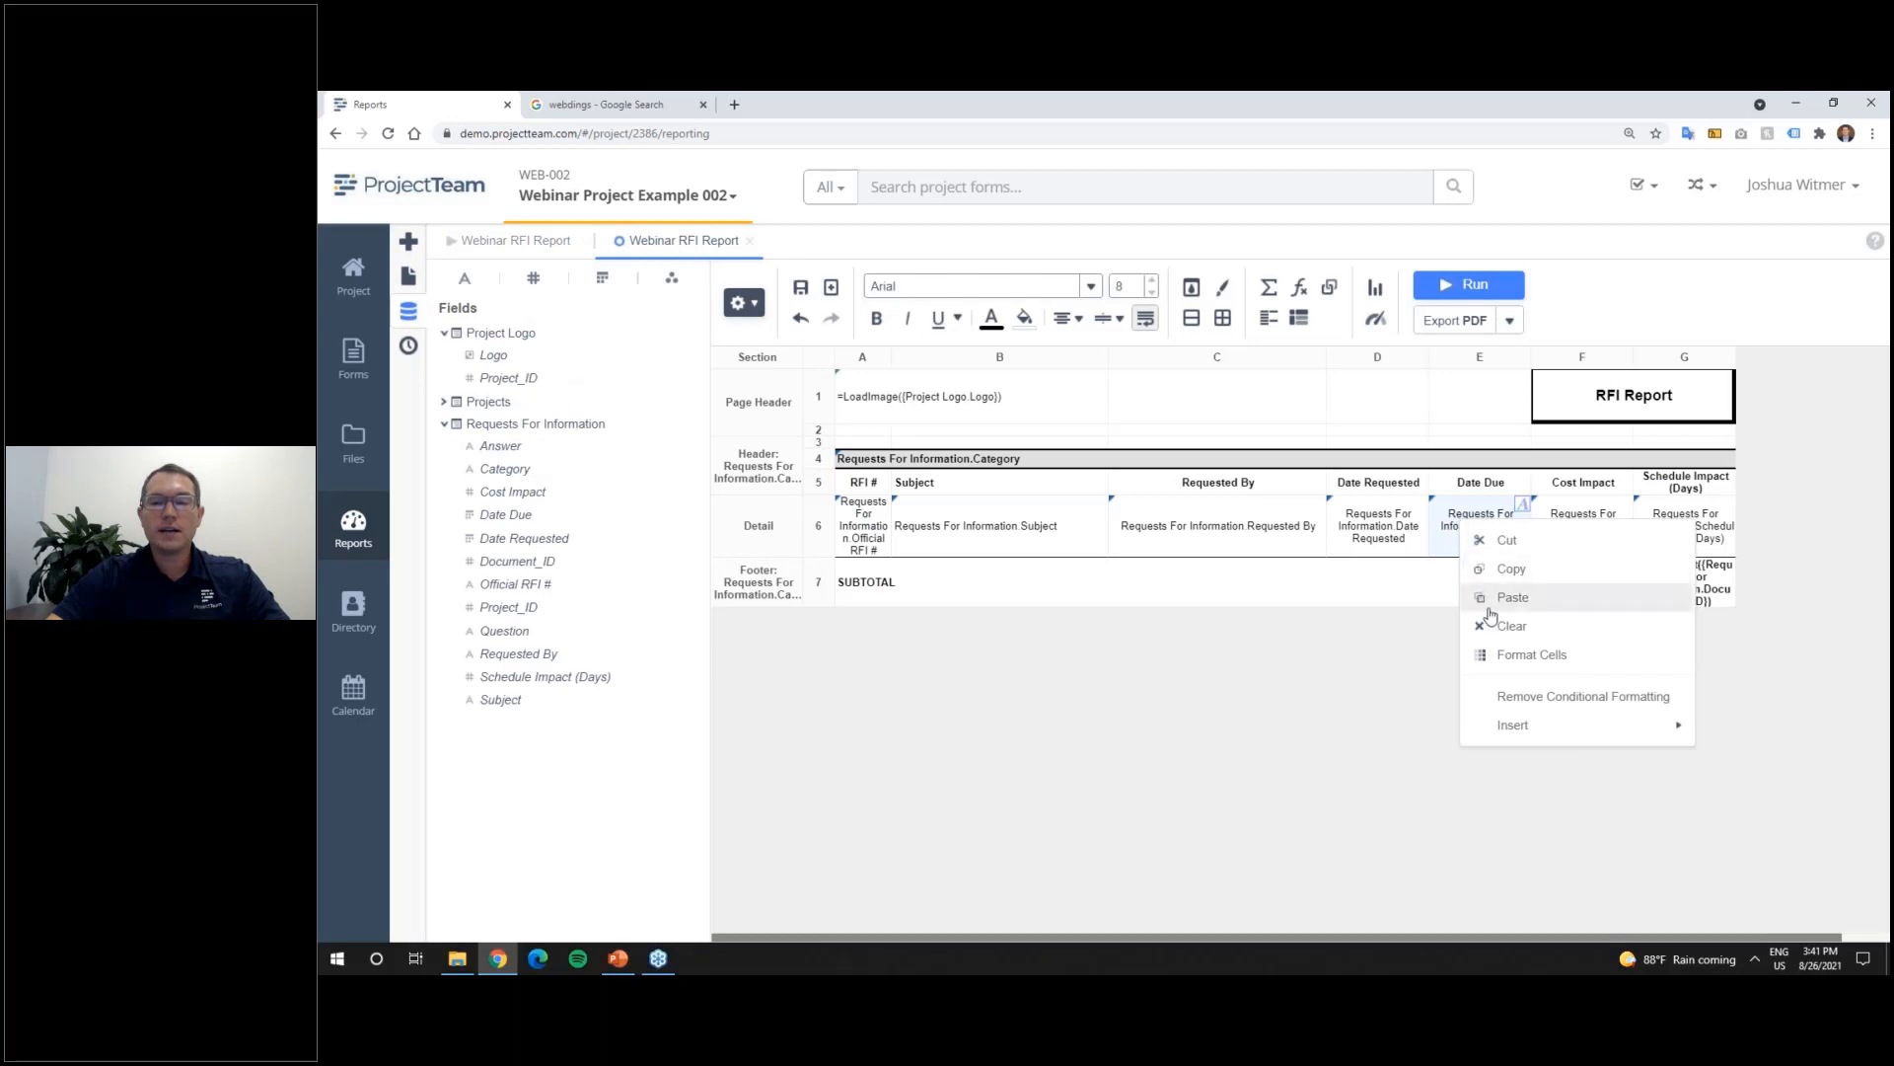
{"action": "left_click", "coordinate": [1495, 654]}
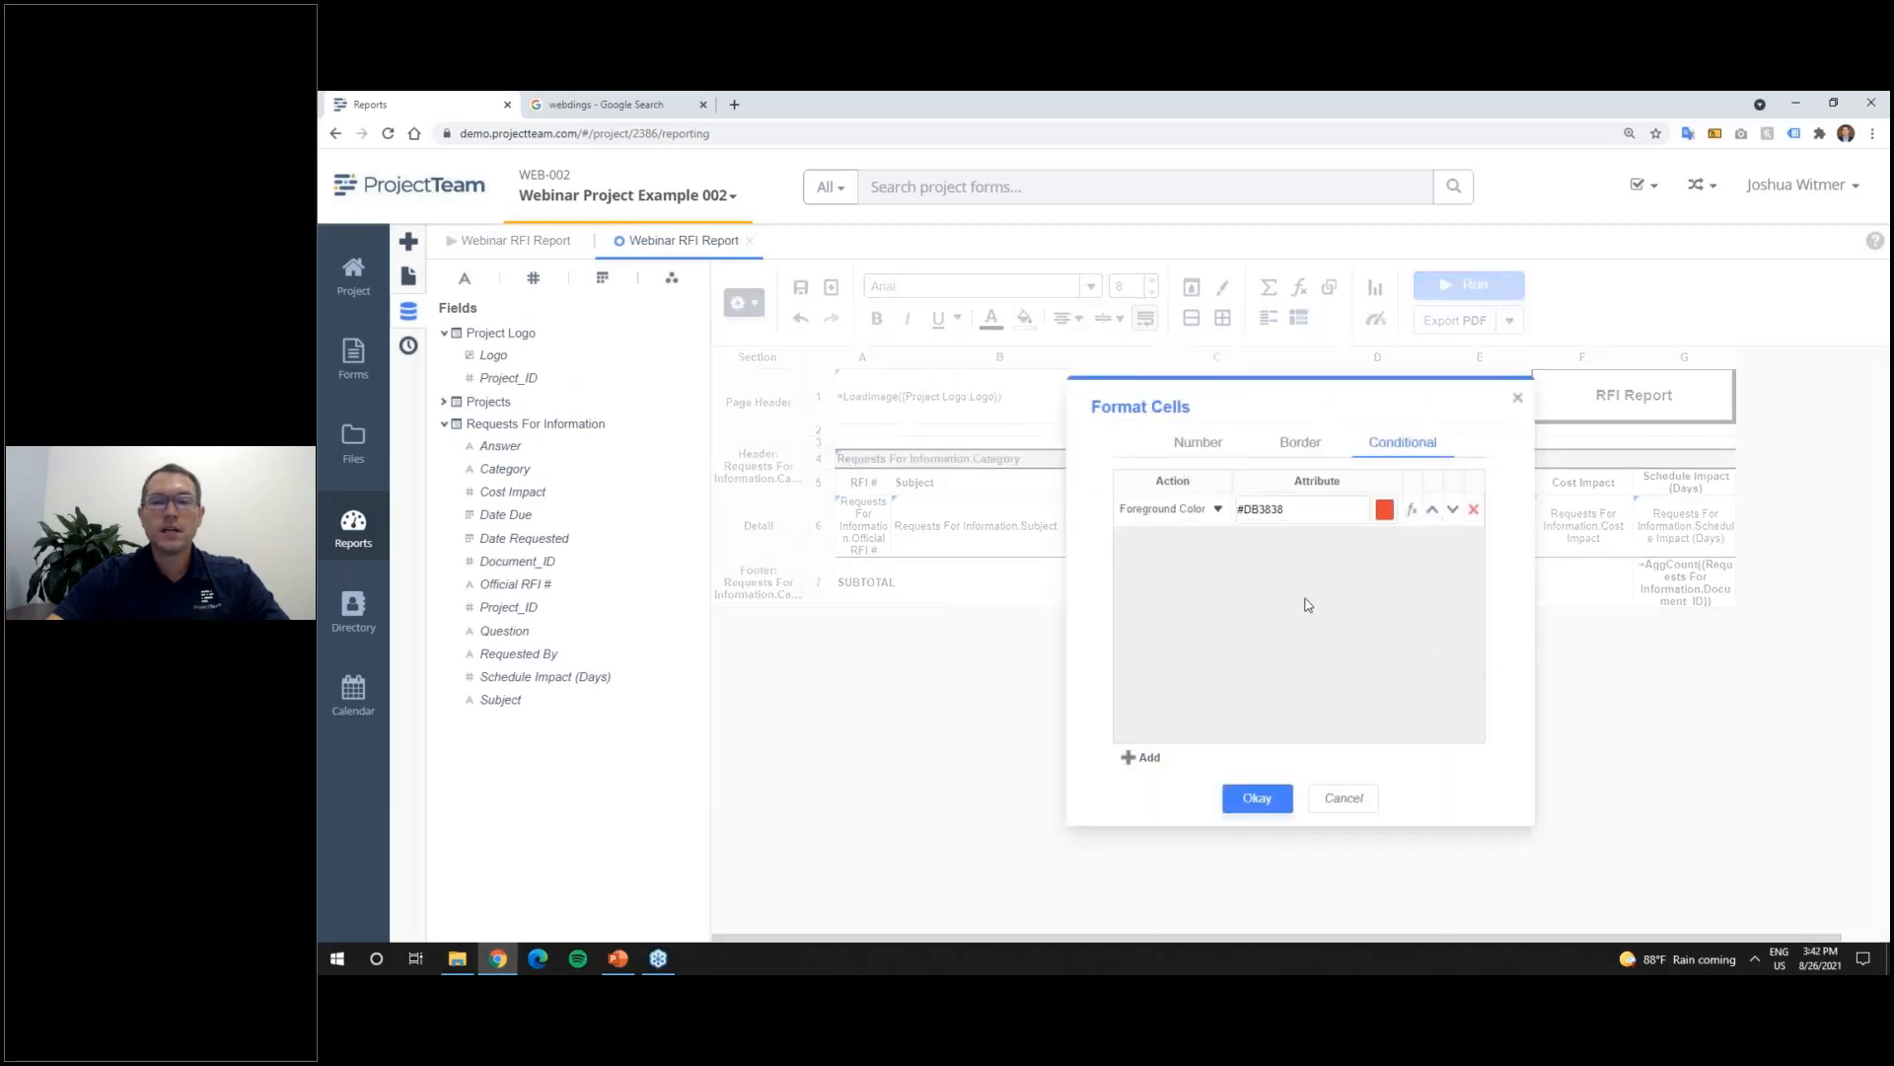
{"action": "left_click", "coordinate": [1412, 511]}
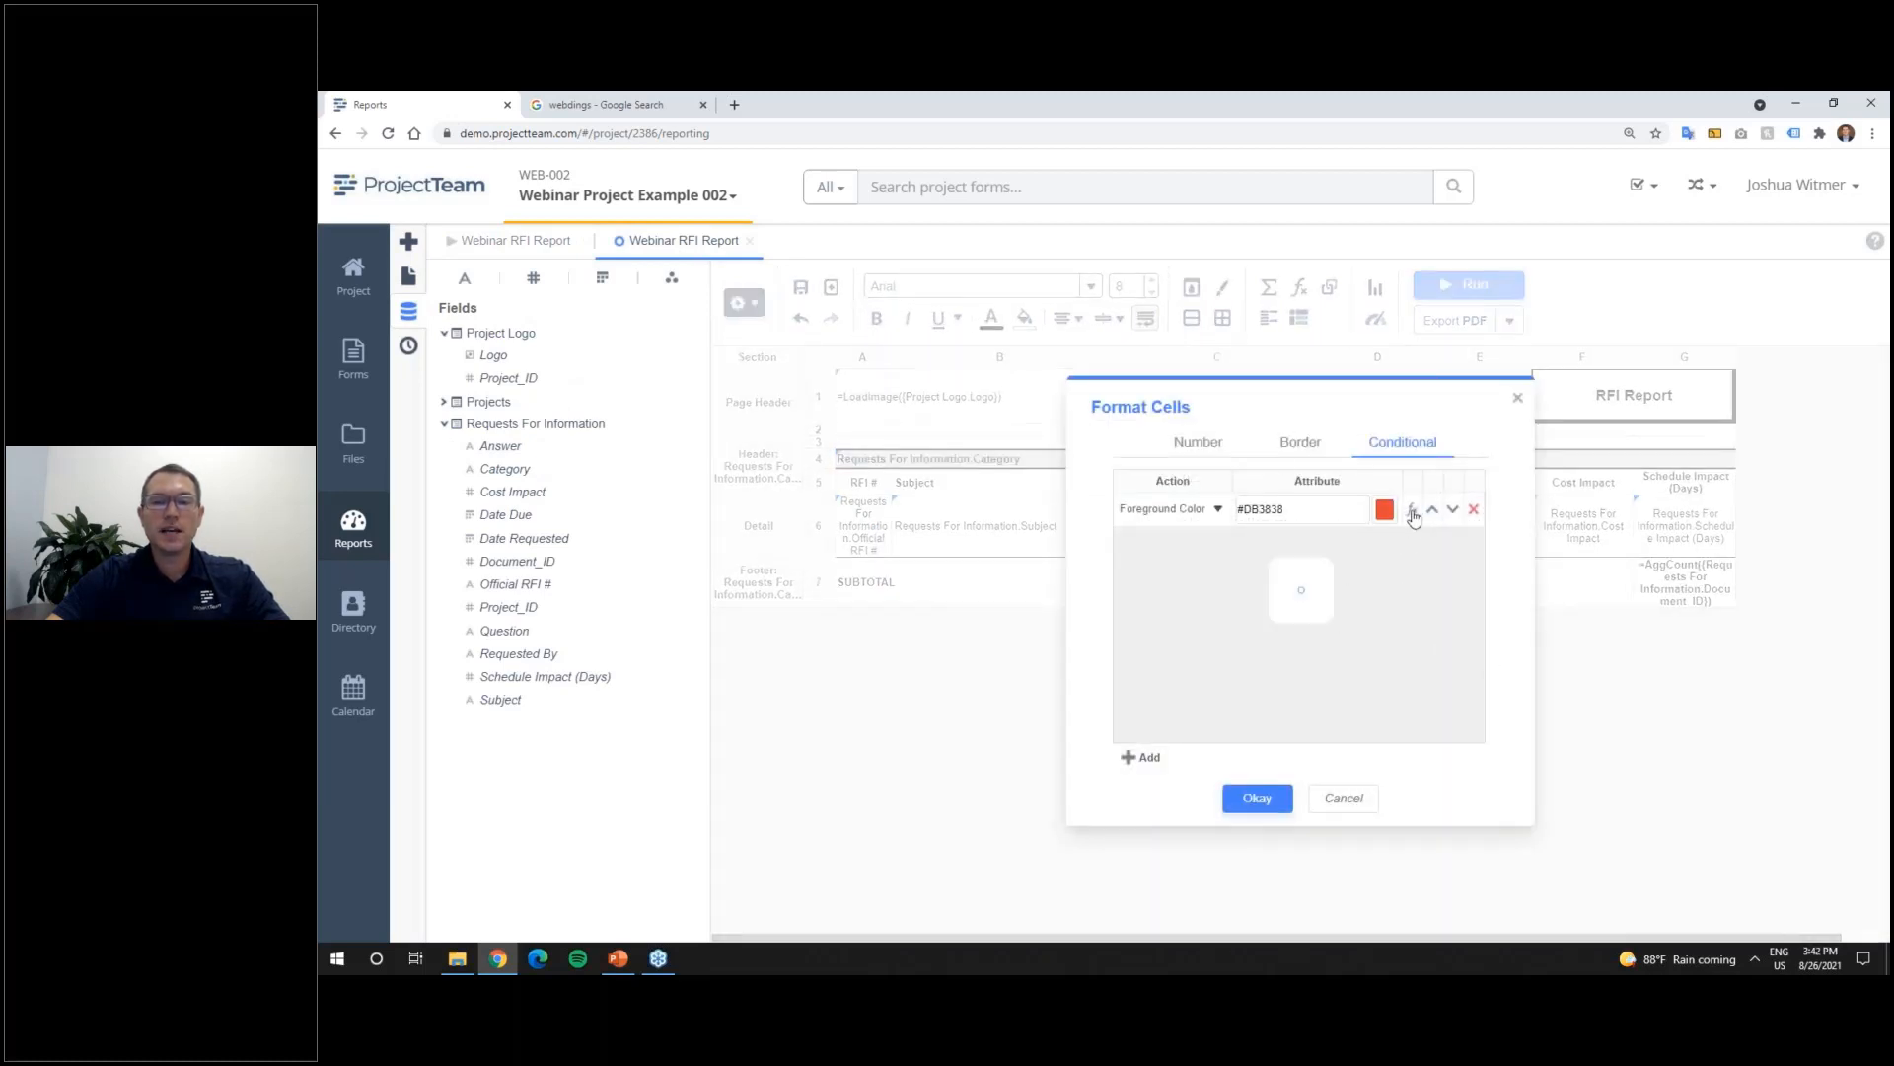
{"action": "left_click", "coordinate": [1204, 631]}
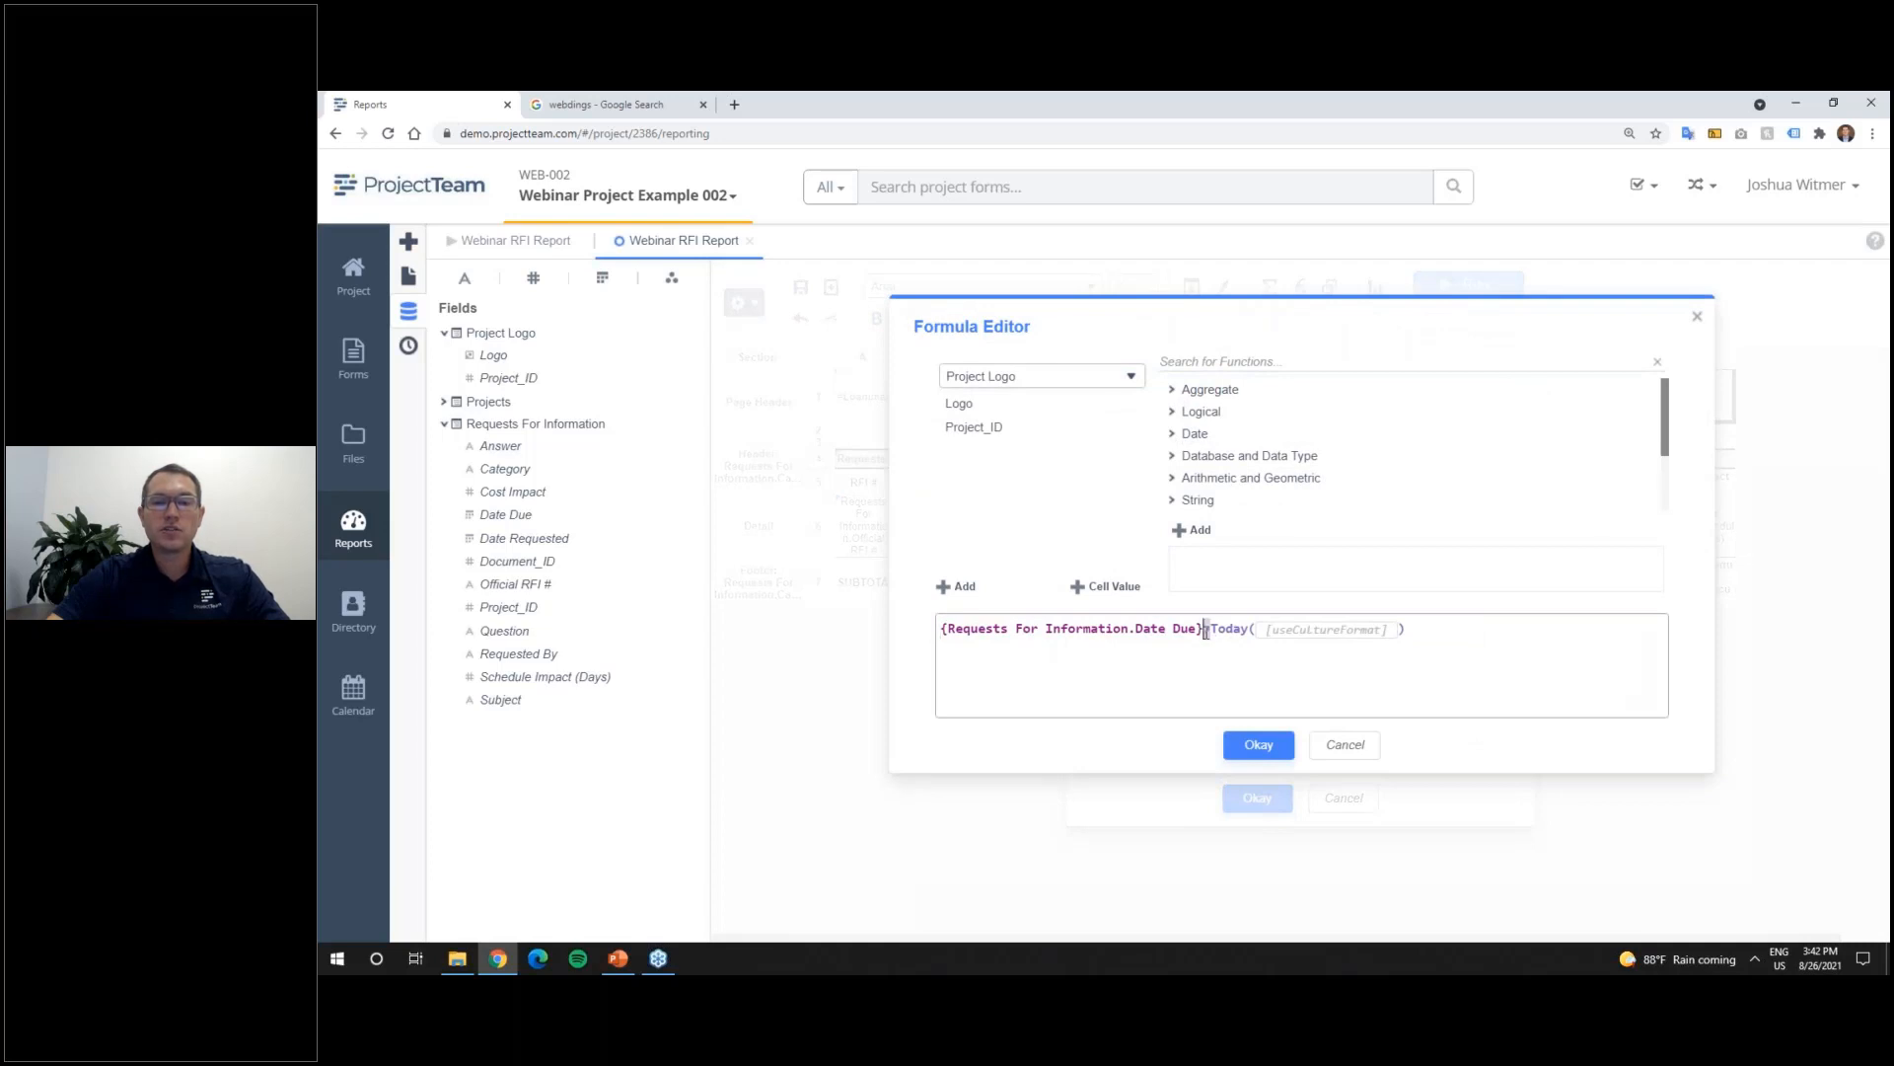
{"action": "type", "text": "<"}
{"action": "left_click", "coordinate": [1480, 627]}
{"action": "left_click", "coordinate": [1275, 747]}
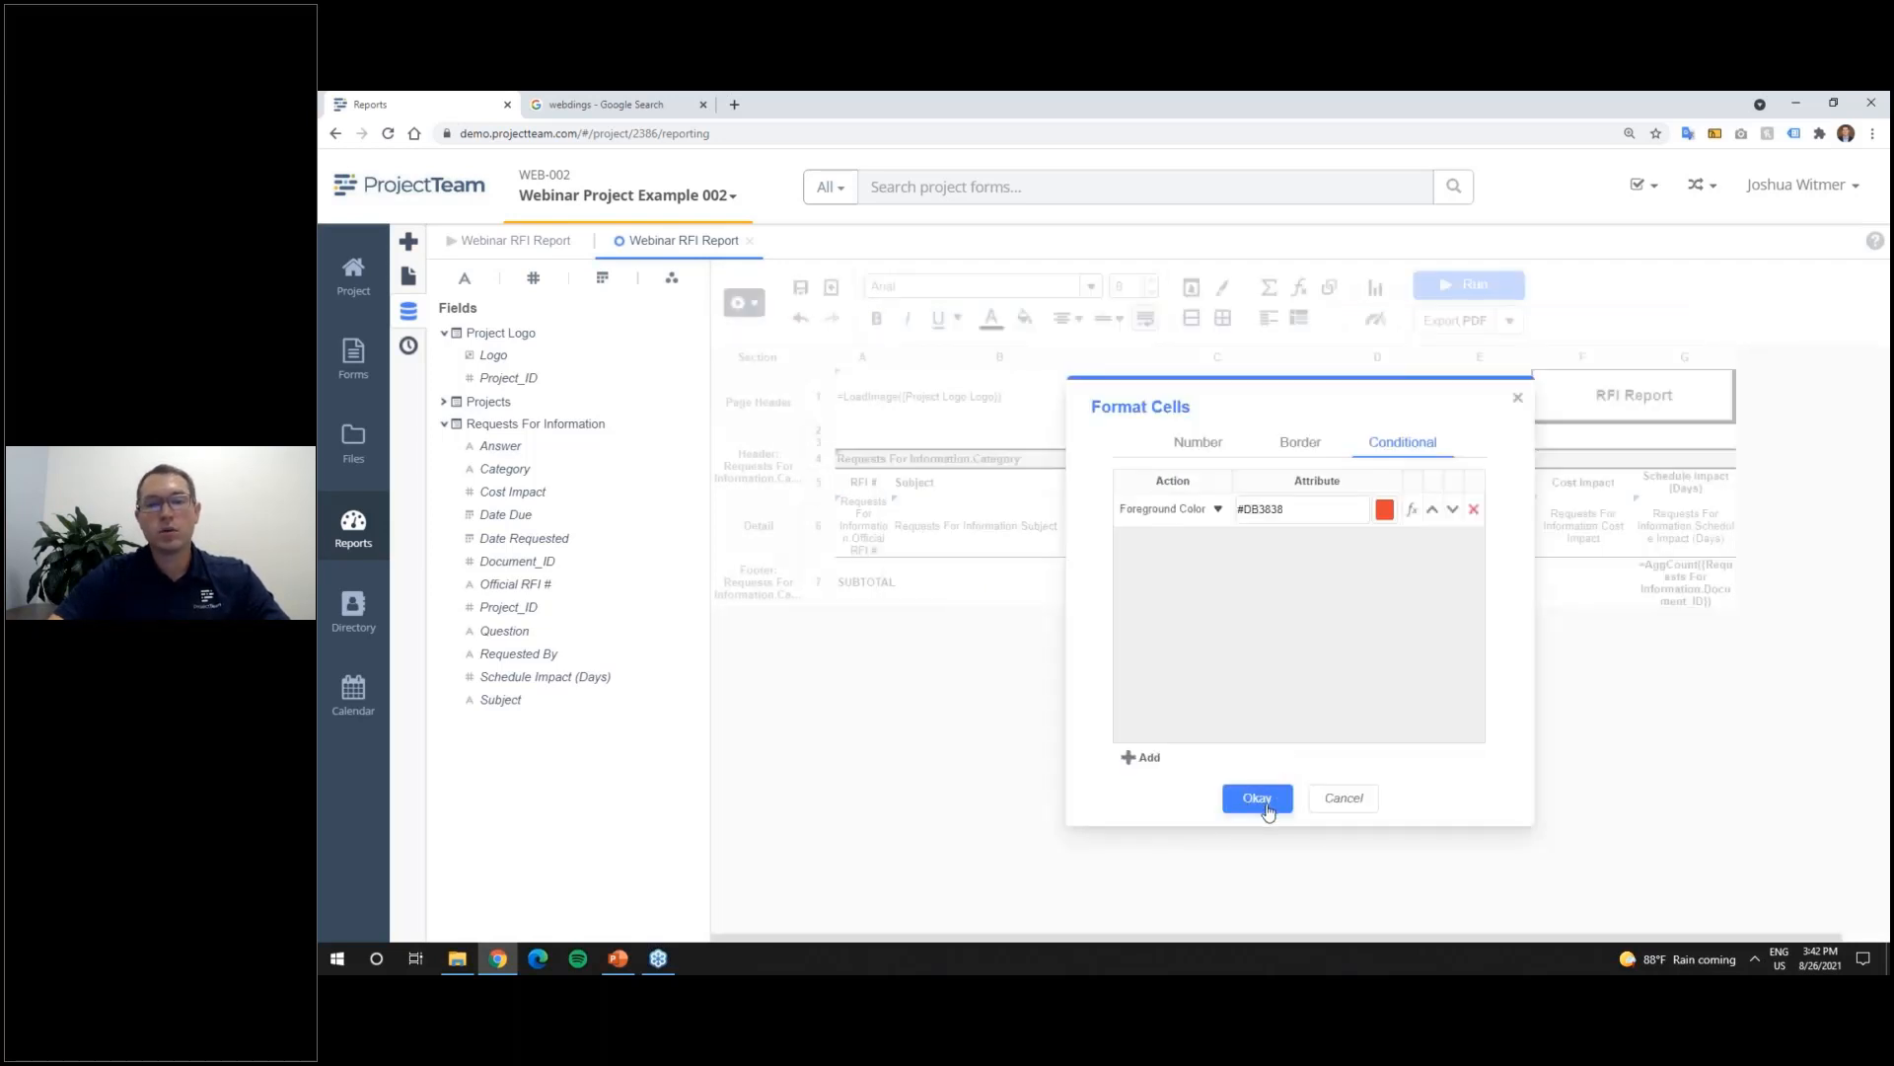
Step: Apply the corrected color rule and rerun the report to check the overdue dates, returning to the designer
{"action": "left_click", "coordinate": [1266, 801]}
{"action": "left_click", "coordinate": [1469, 285]}
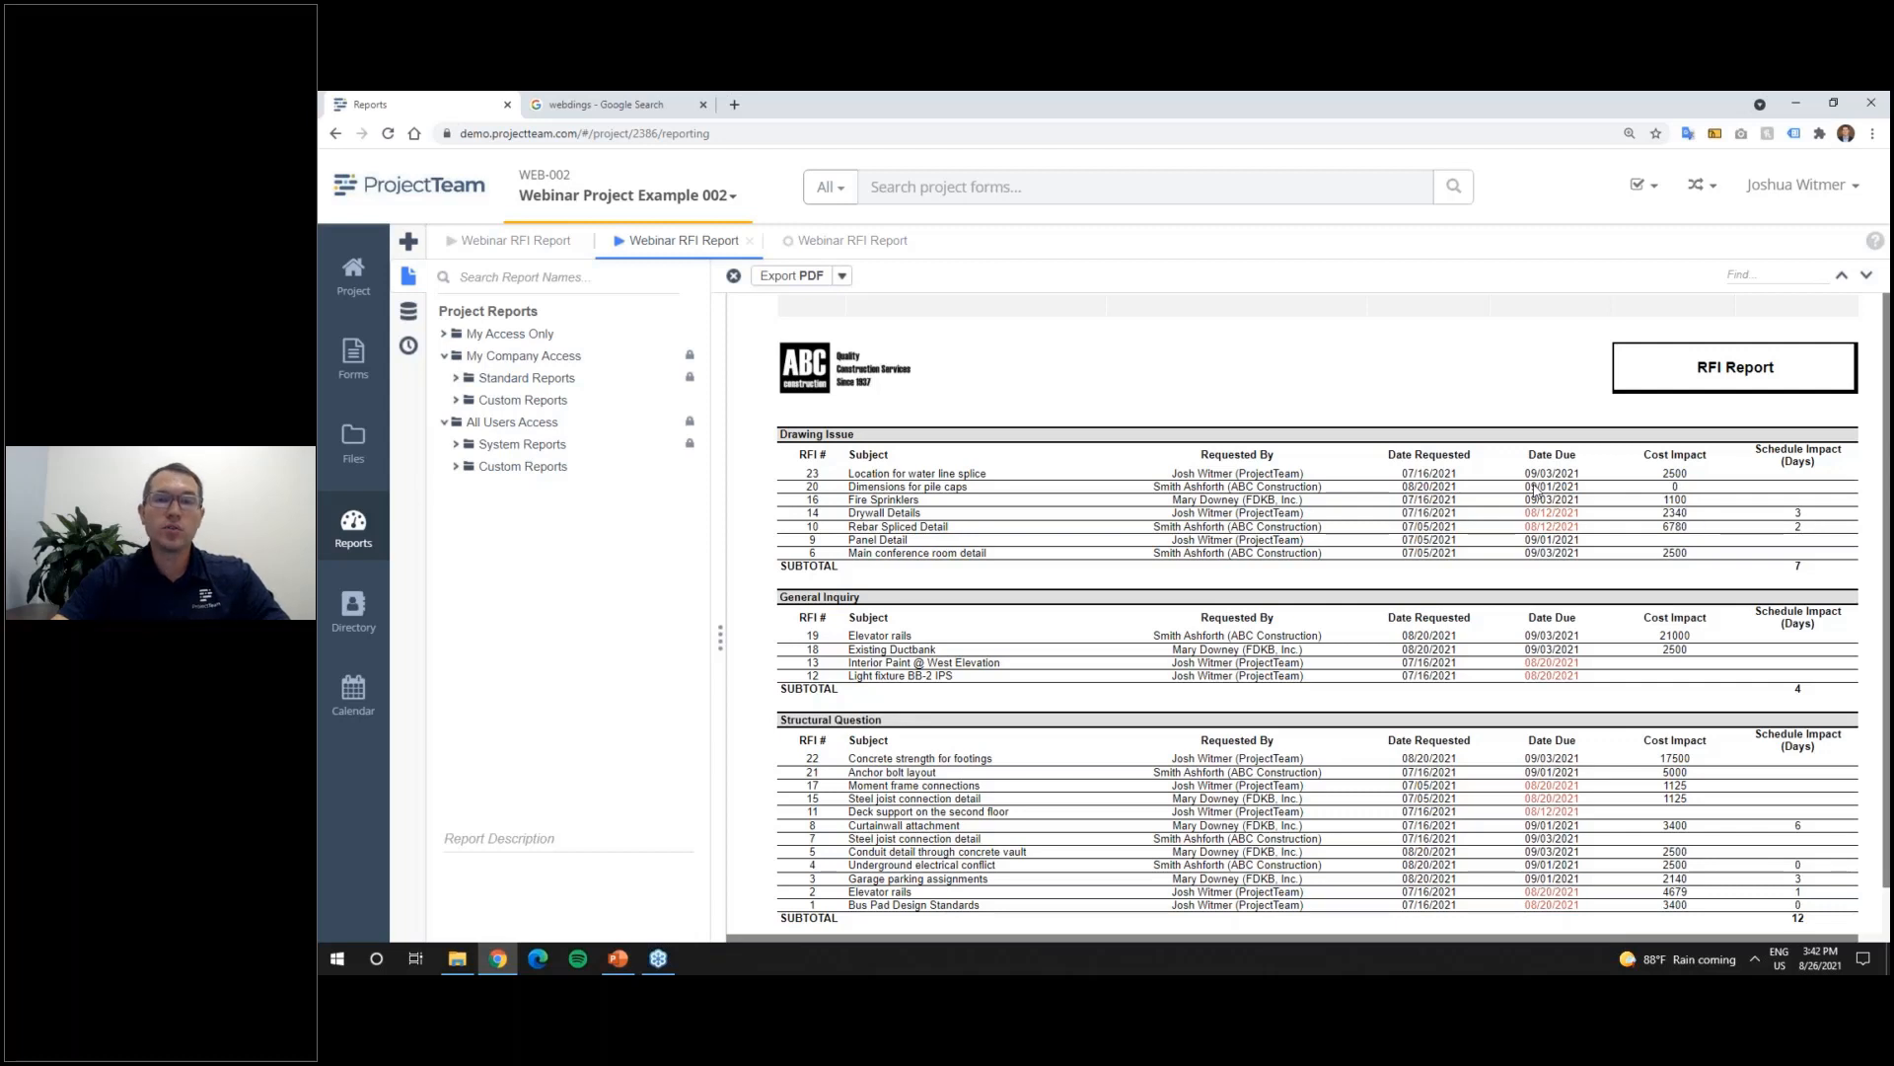
{"action": "left_click", "coordinate": [884, 245]}
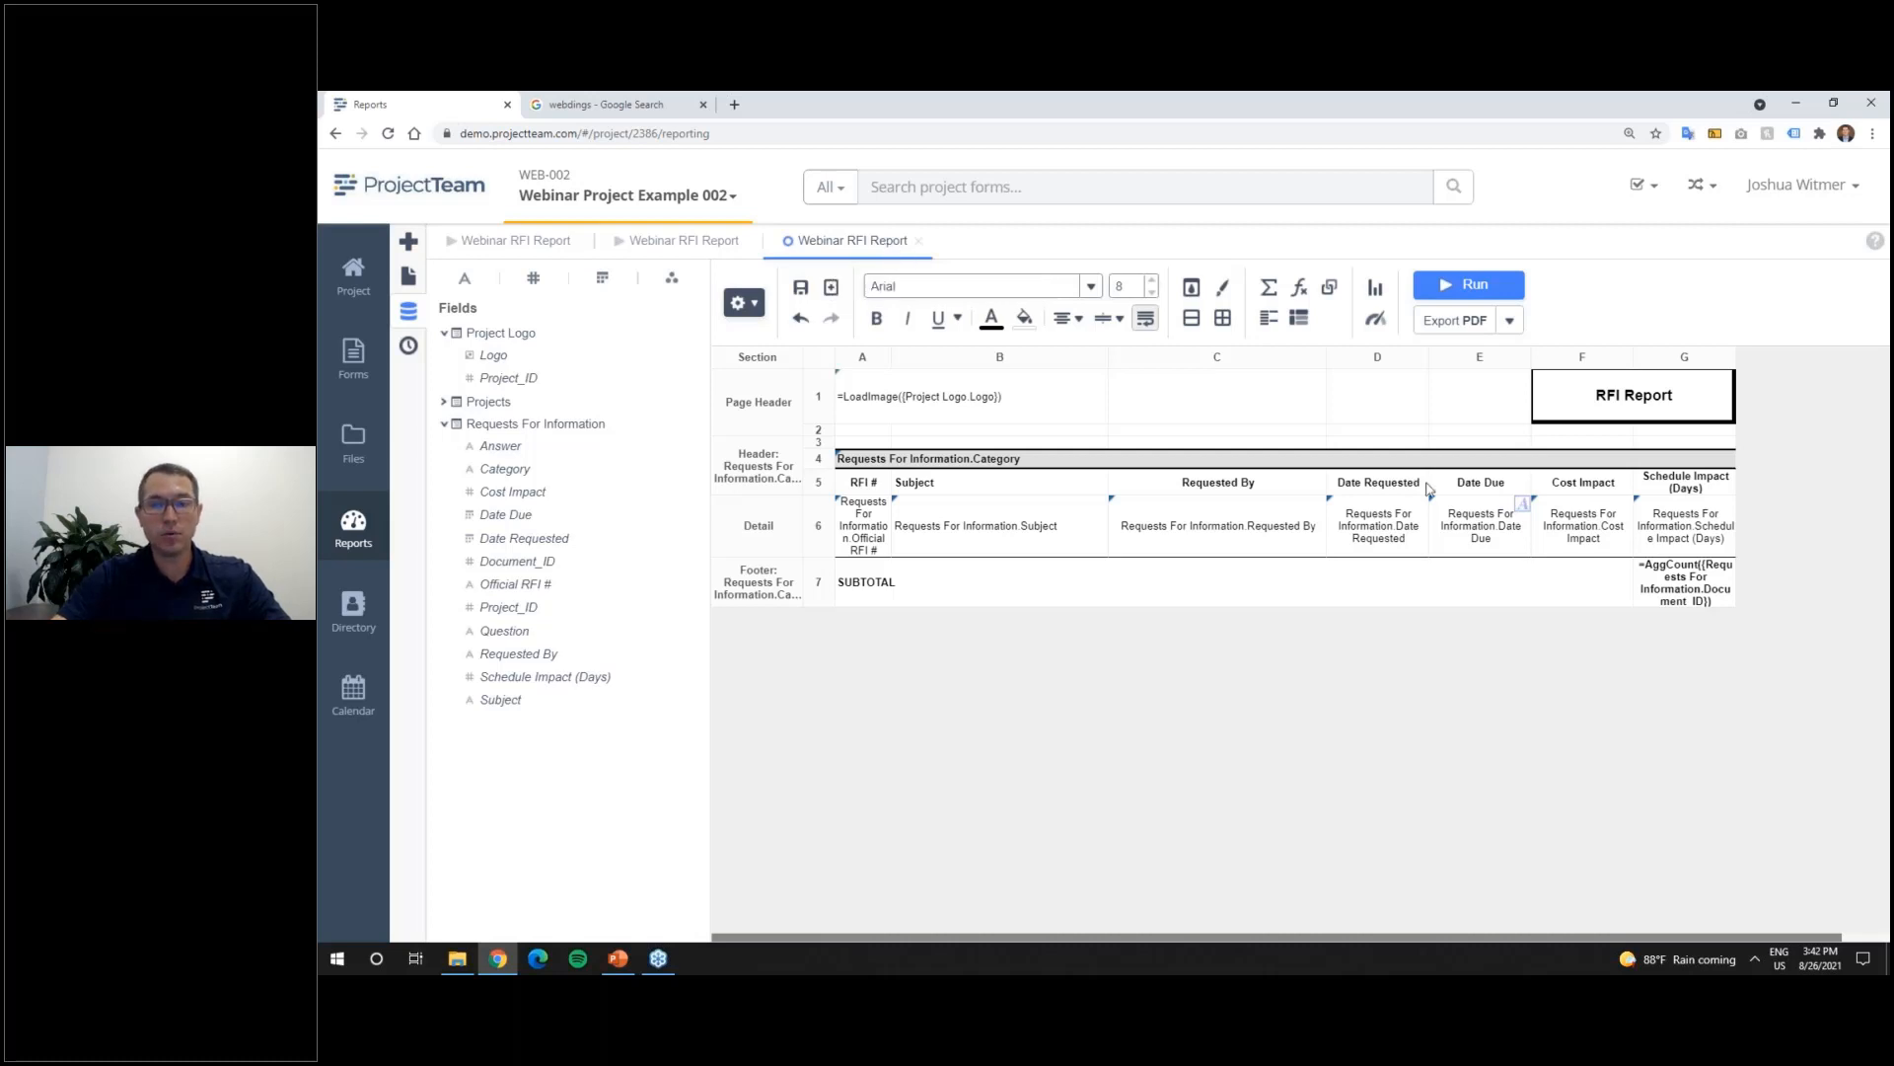
Step: Add a conditional Bold rule to the Date Due cell with the condition {Requests For Information.Date Due}<Today()
{"action": "left_click", "coordinate": [1522, 505]}
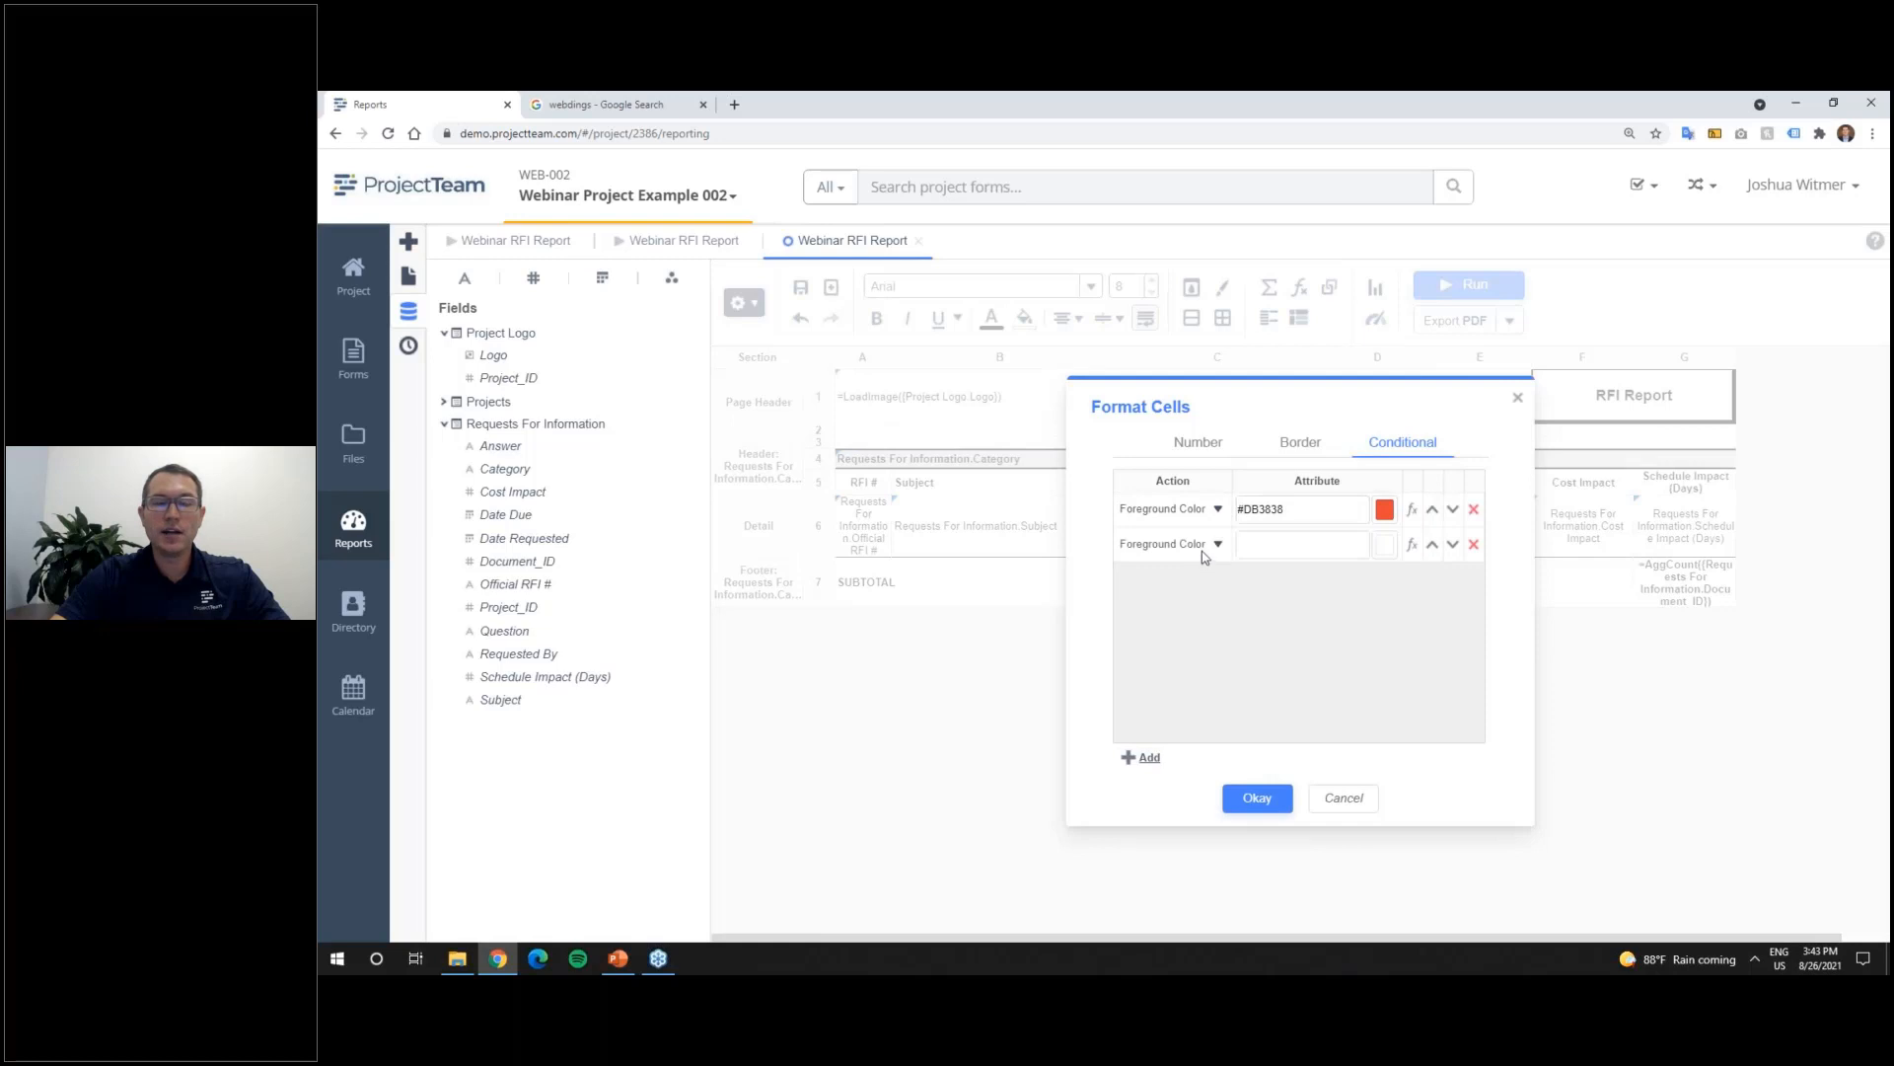
{"action": "left_click", "coordinate": [1202, 547]}
{"action": "left_click", "coordinate": [1188, 621]}
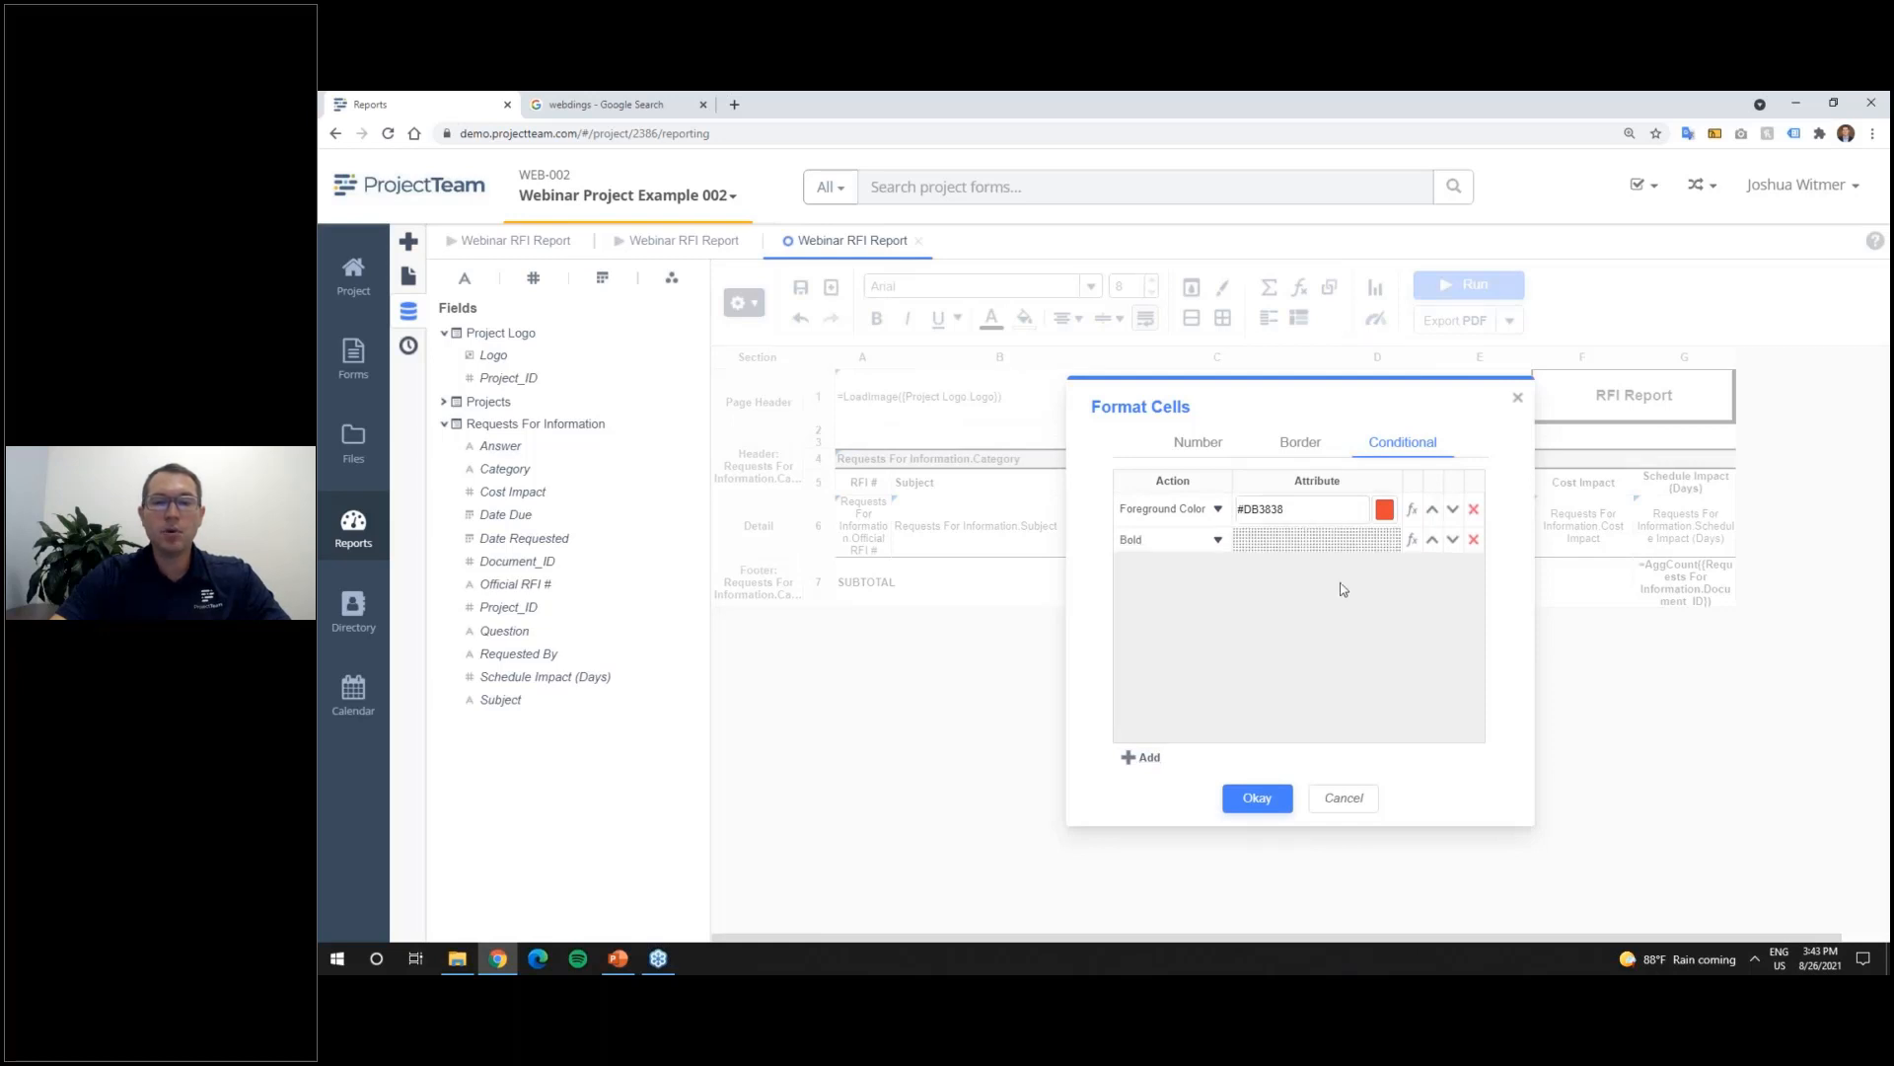
{"action": "left_click", "coordinate": [1418, 543]}
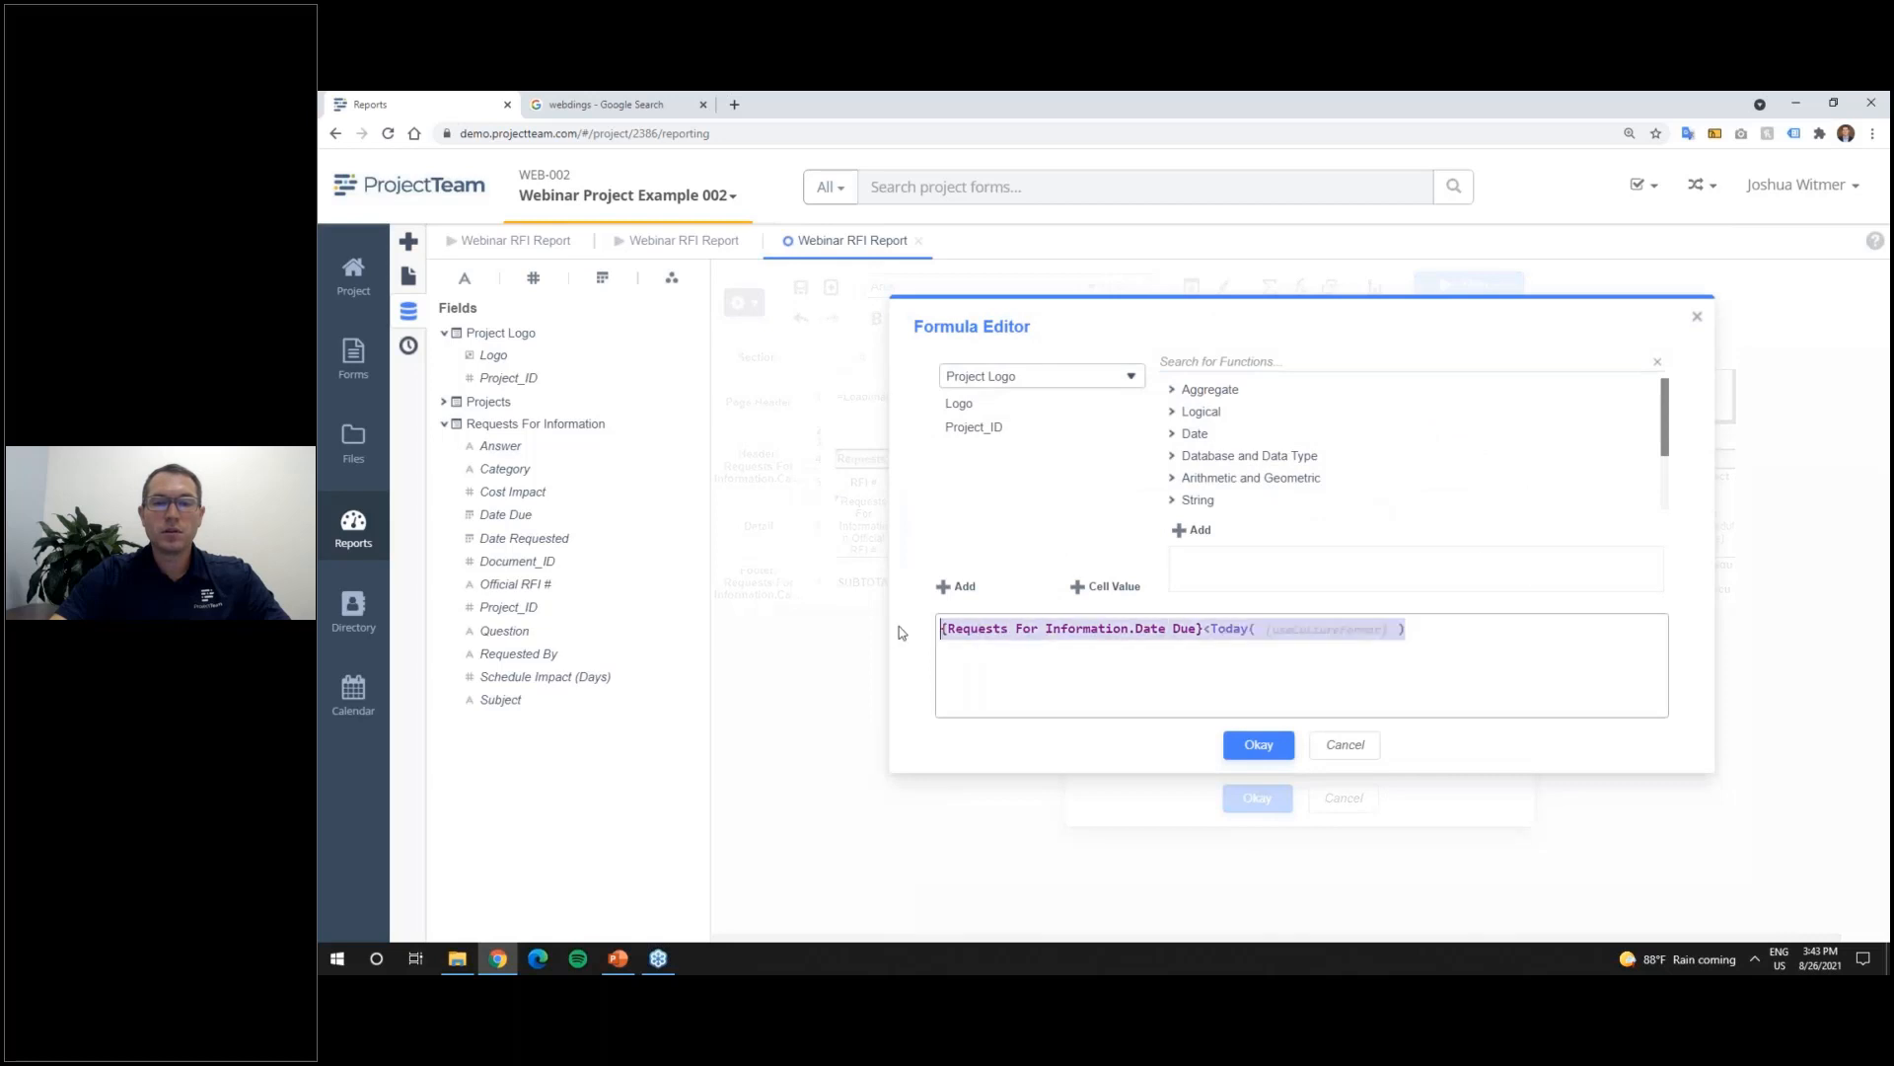
{"action": "left_click", "coordinate": [1255, 746]}
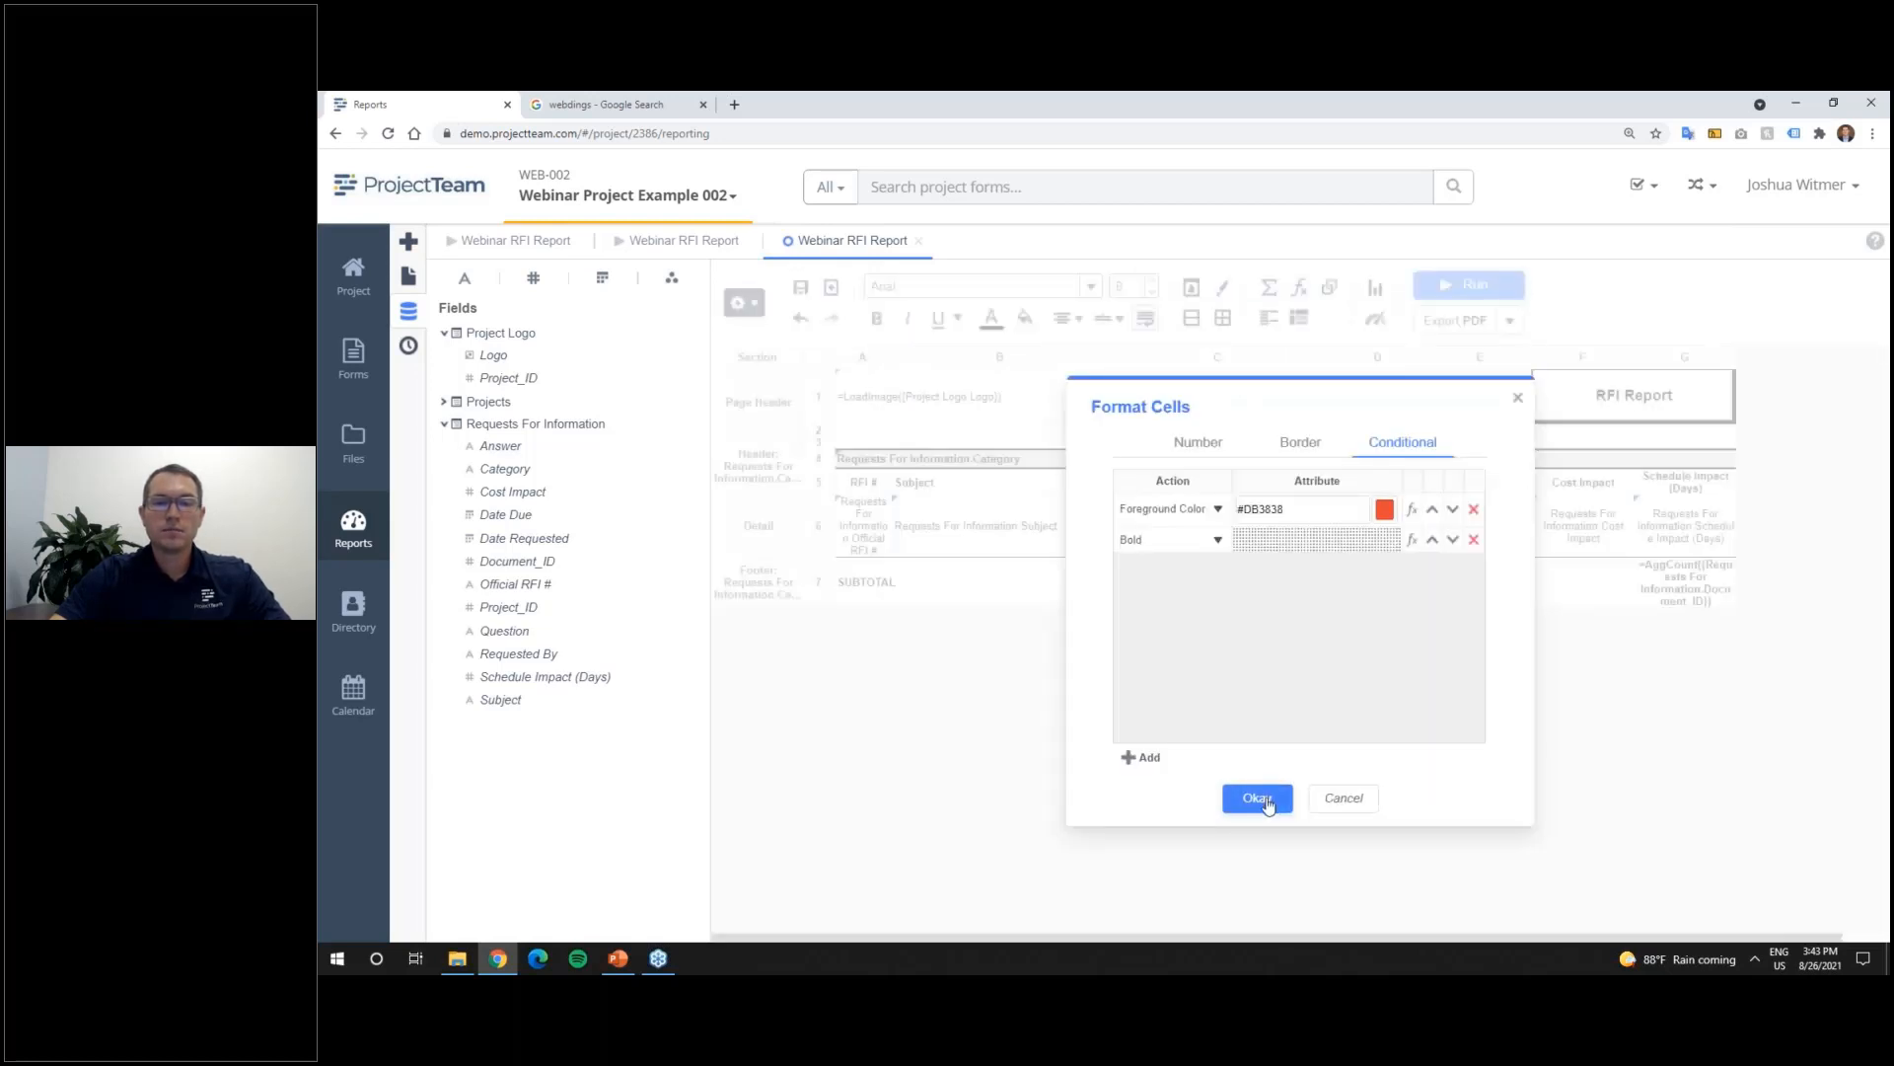
{"action": "left_click", "coordinate": [1267, 801]}
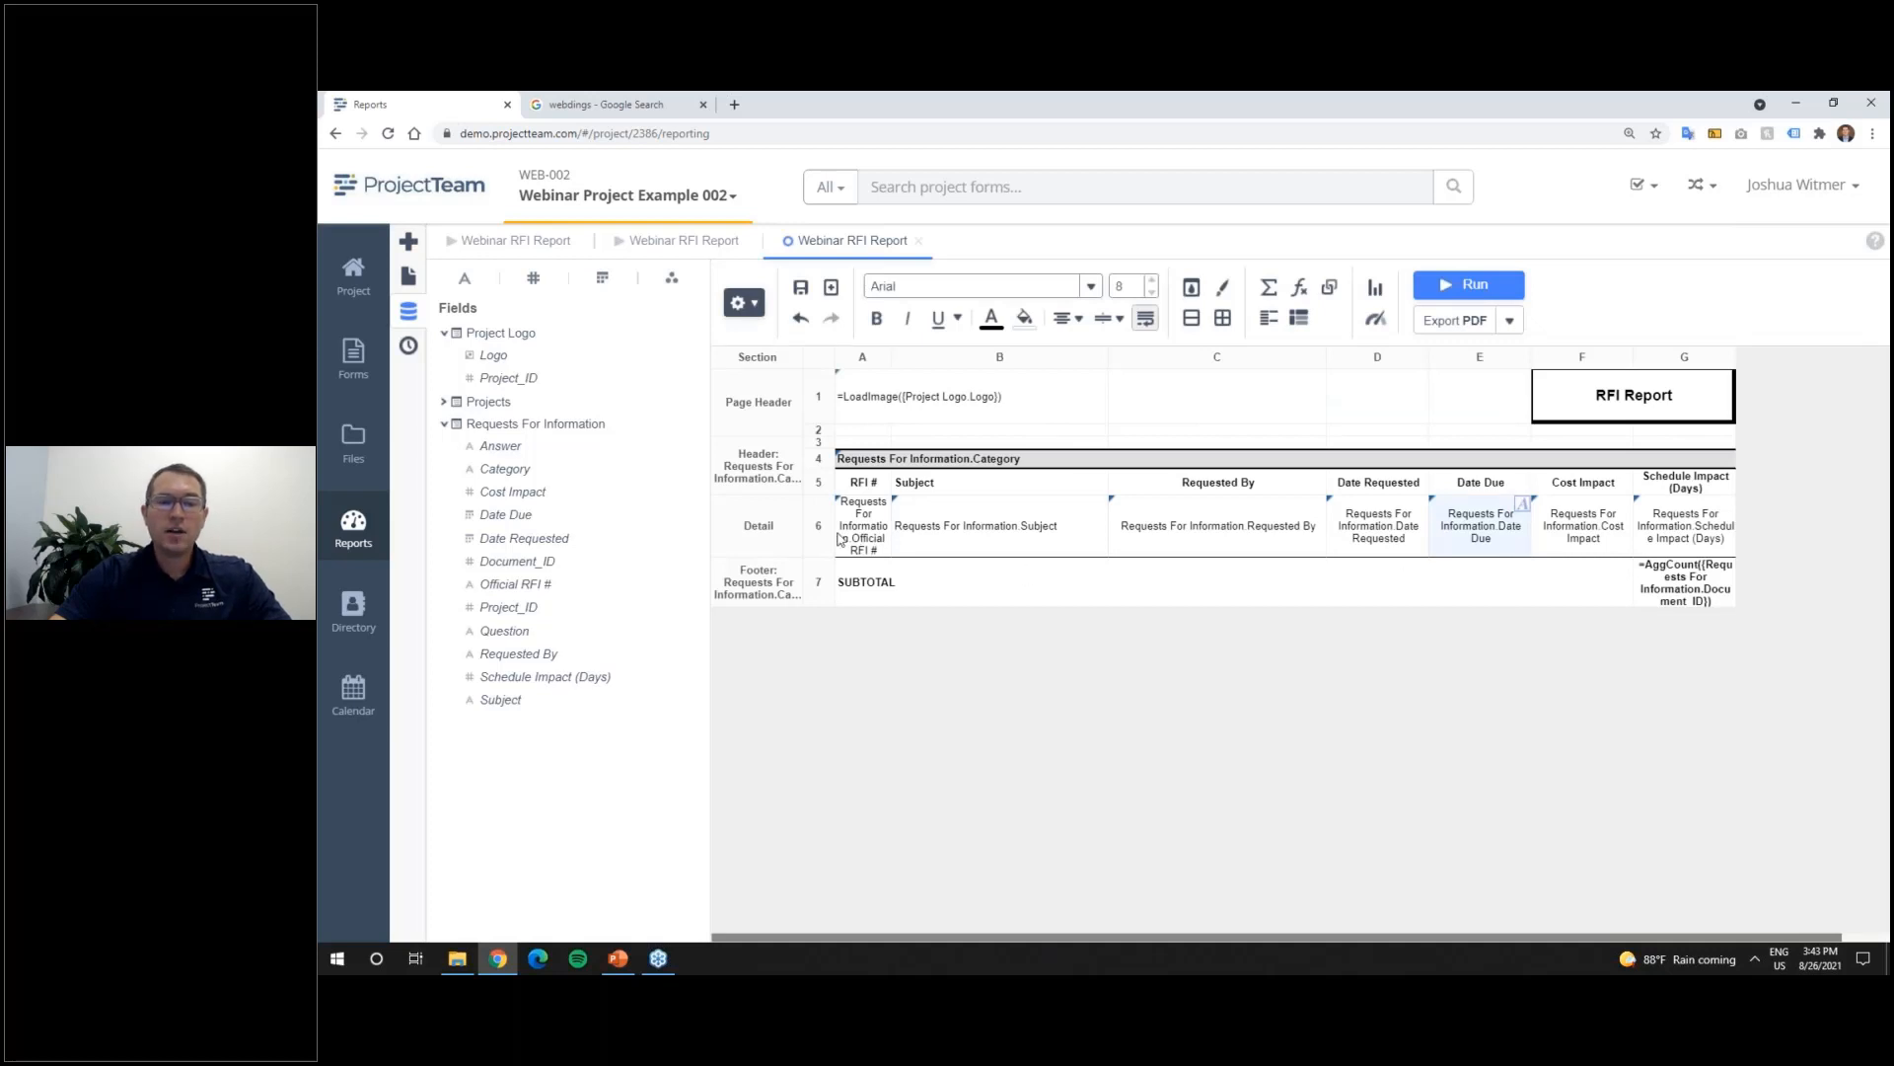
Step: Insert a column before column A and merge its Page Header cell with the logo cell
{"action": "right_click", "coordinate": [860, 363]}
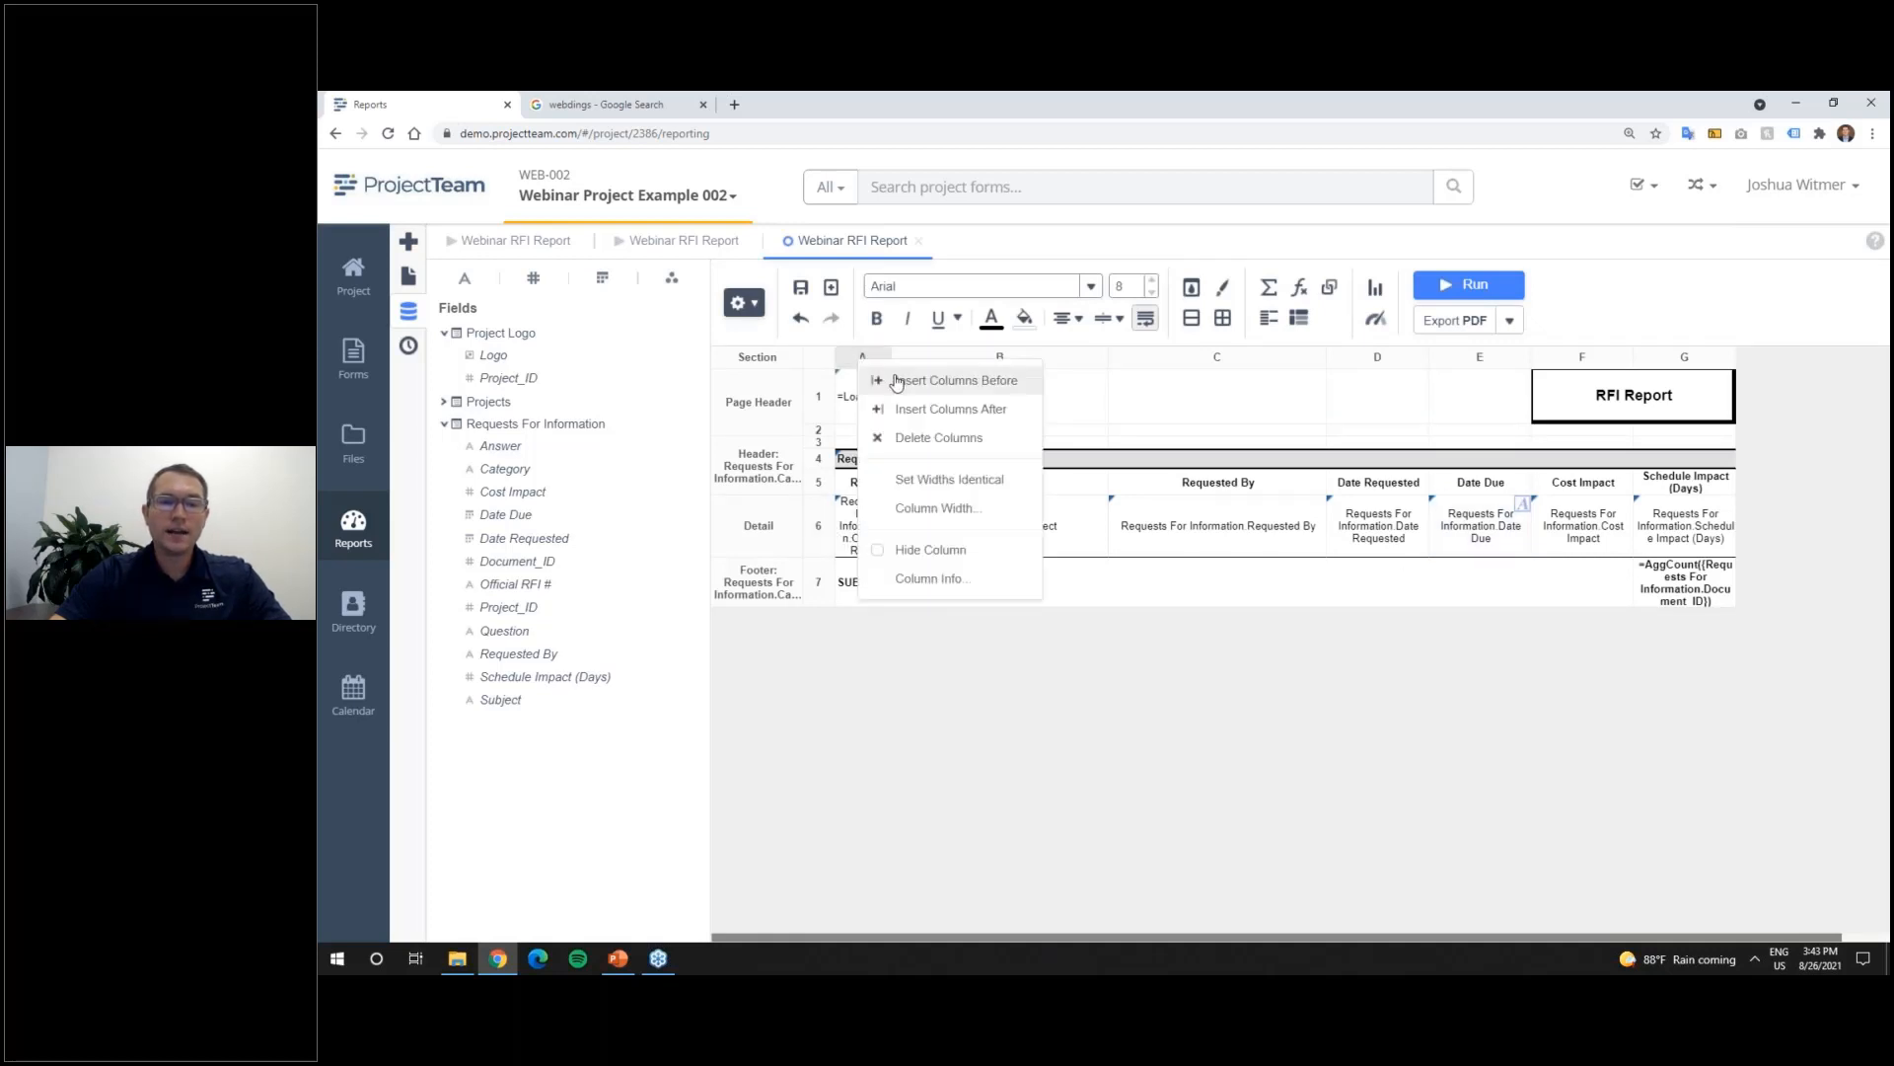
{"action": "left_click", "coordinate": [897, 380]}
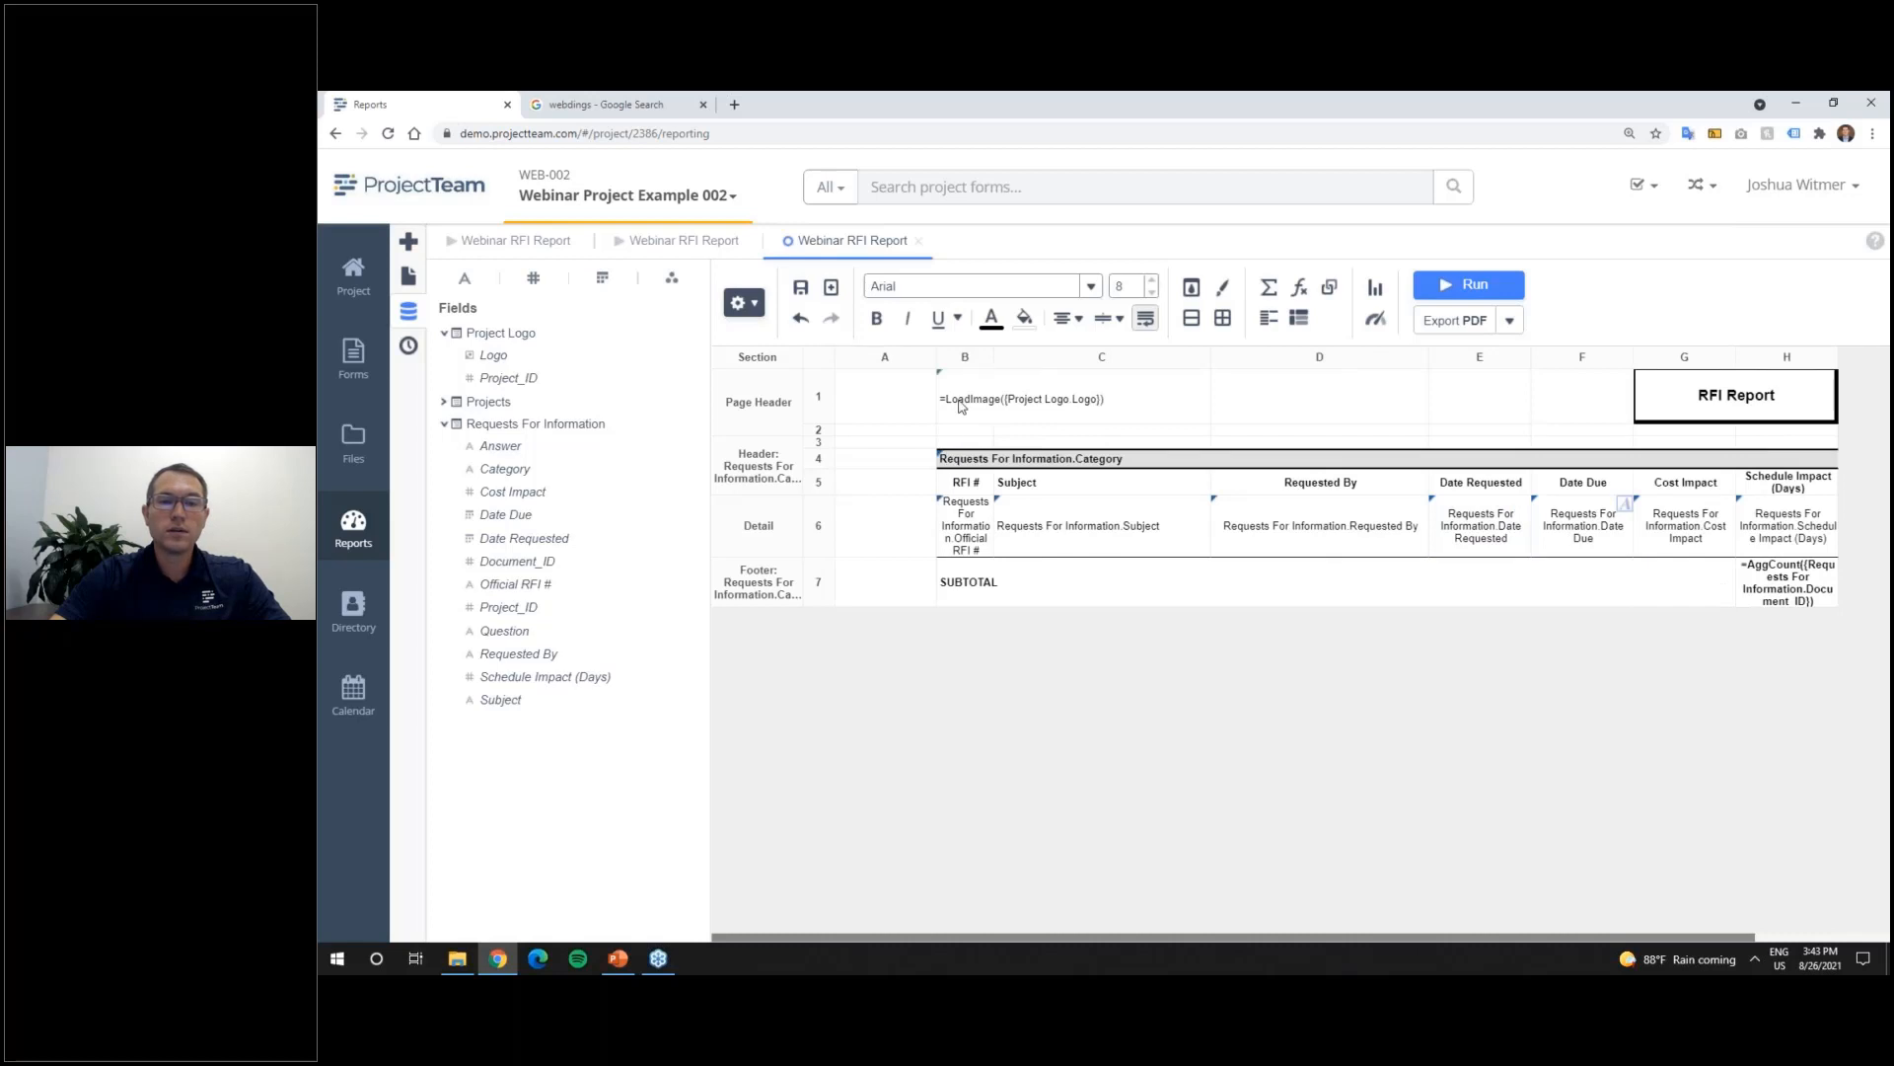
{"action": "left_click_drag", "start_coordinate": [948, 402], "coordinate": [924, 399]}
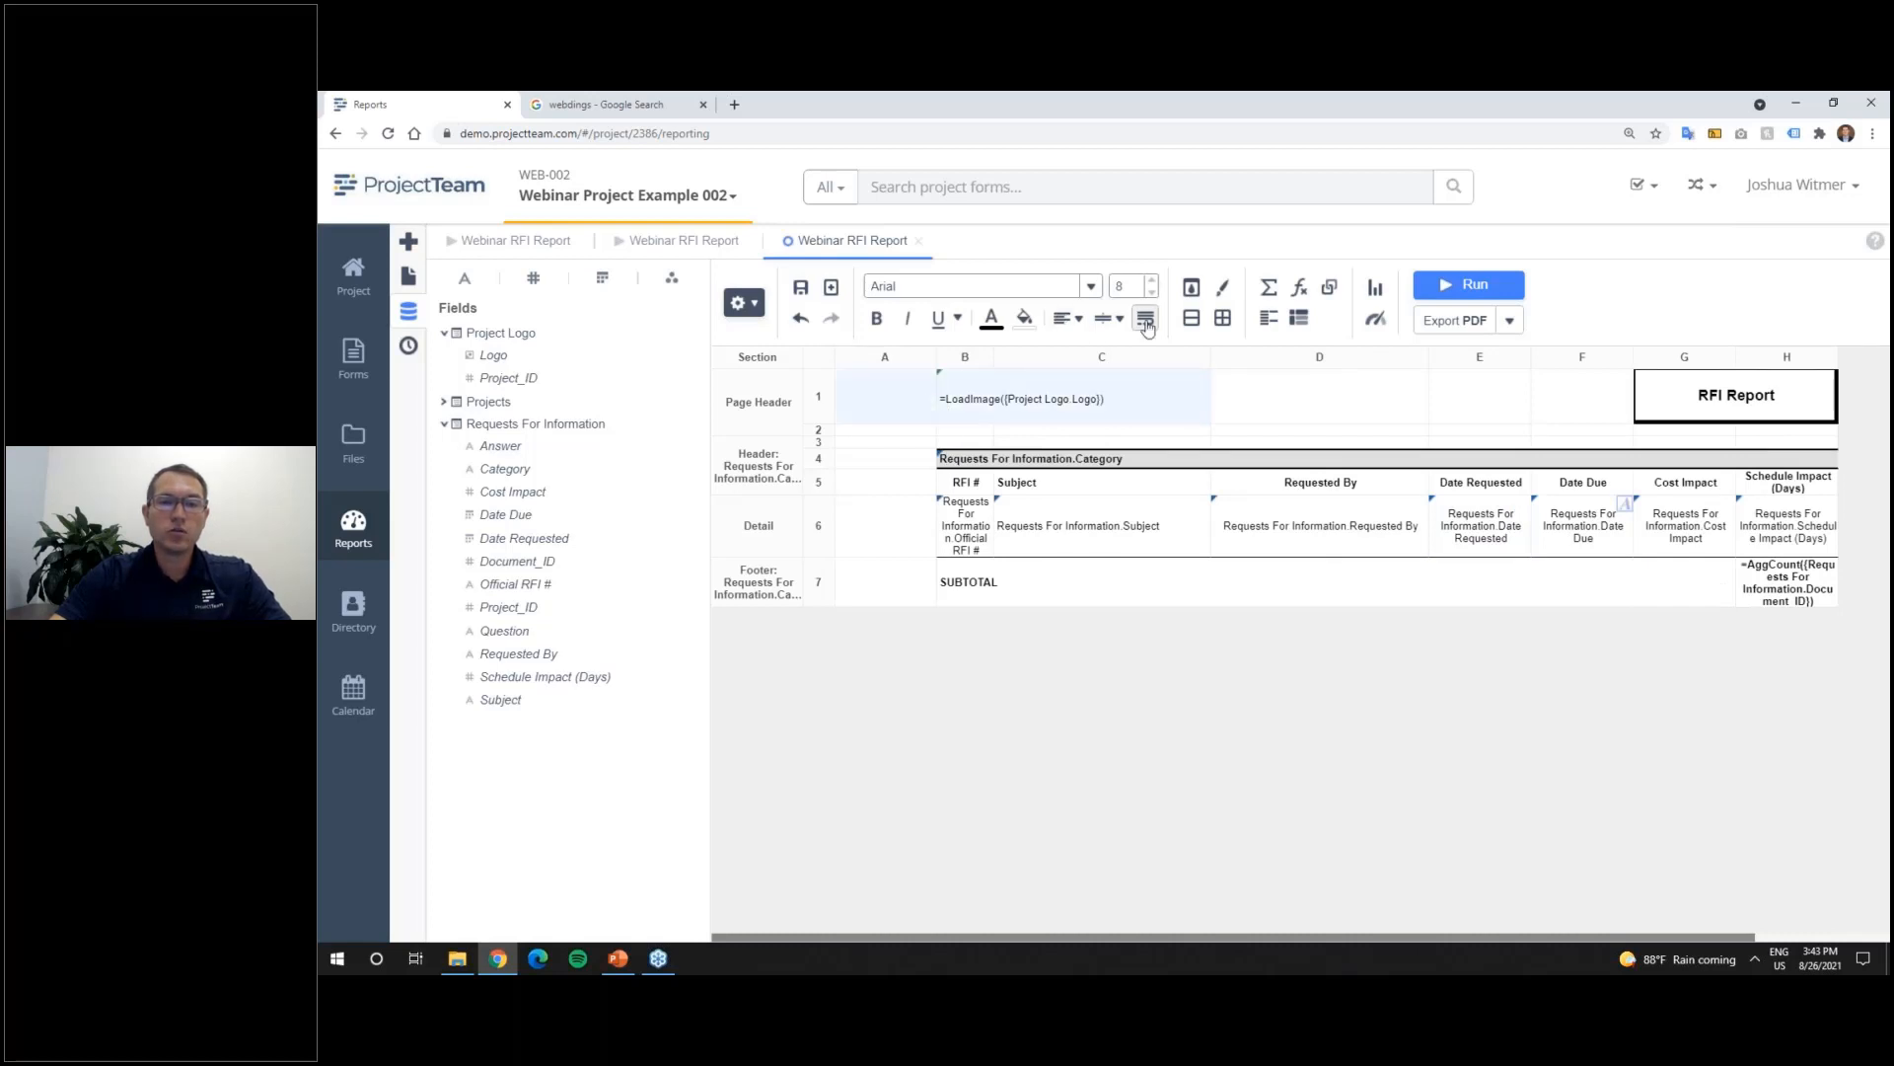
{"action": "left_click", "coordinate": [1191, 319]}
Step: Merge the new column's cells into the category header and SUBTOTAL cells, and narrow column A
{"action": "left_click_drag", "start_coordinate": [955, 463], "coordinate": [903, 460]}
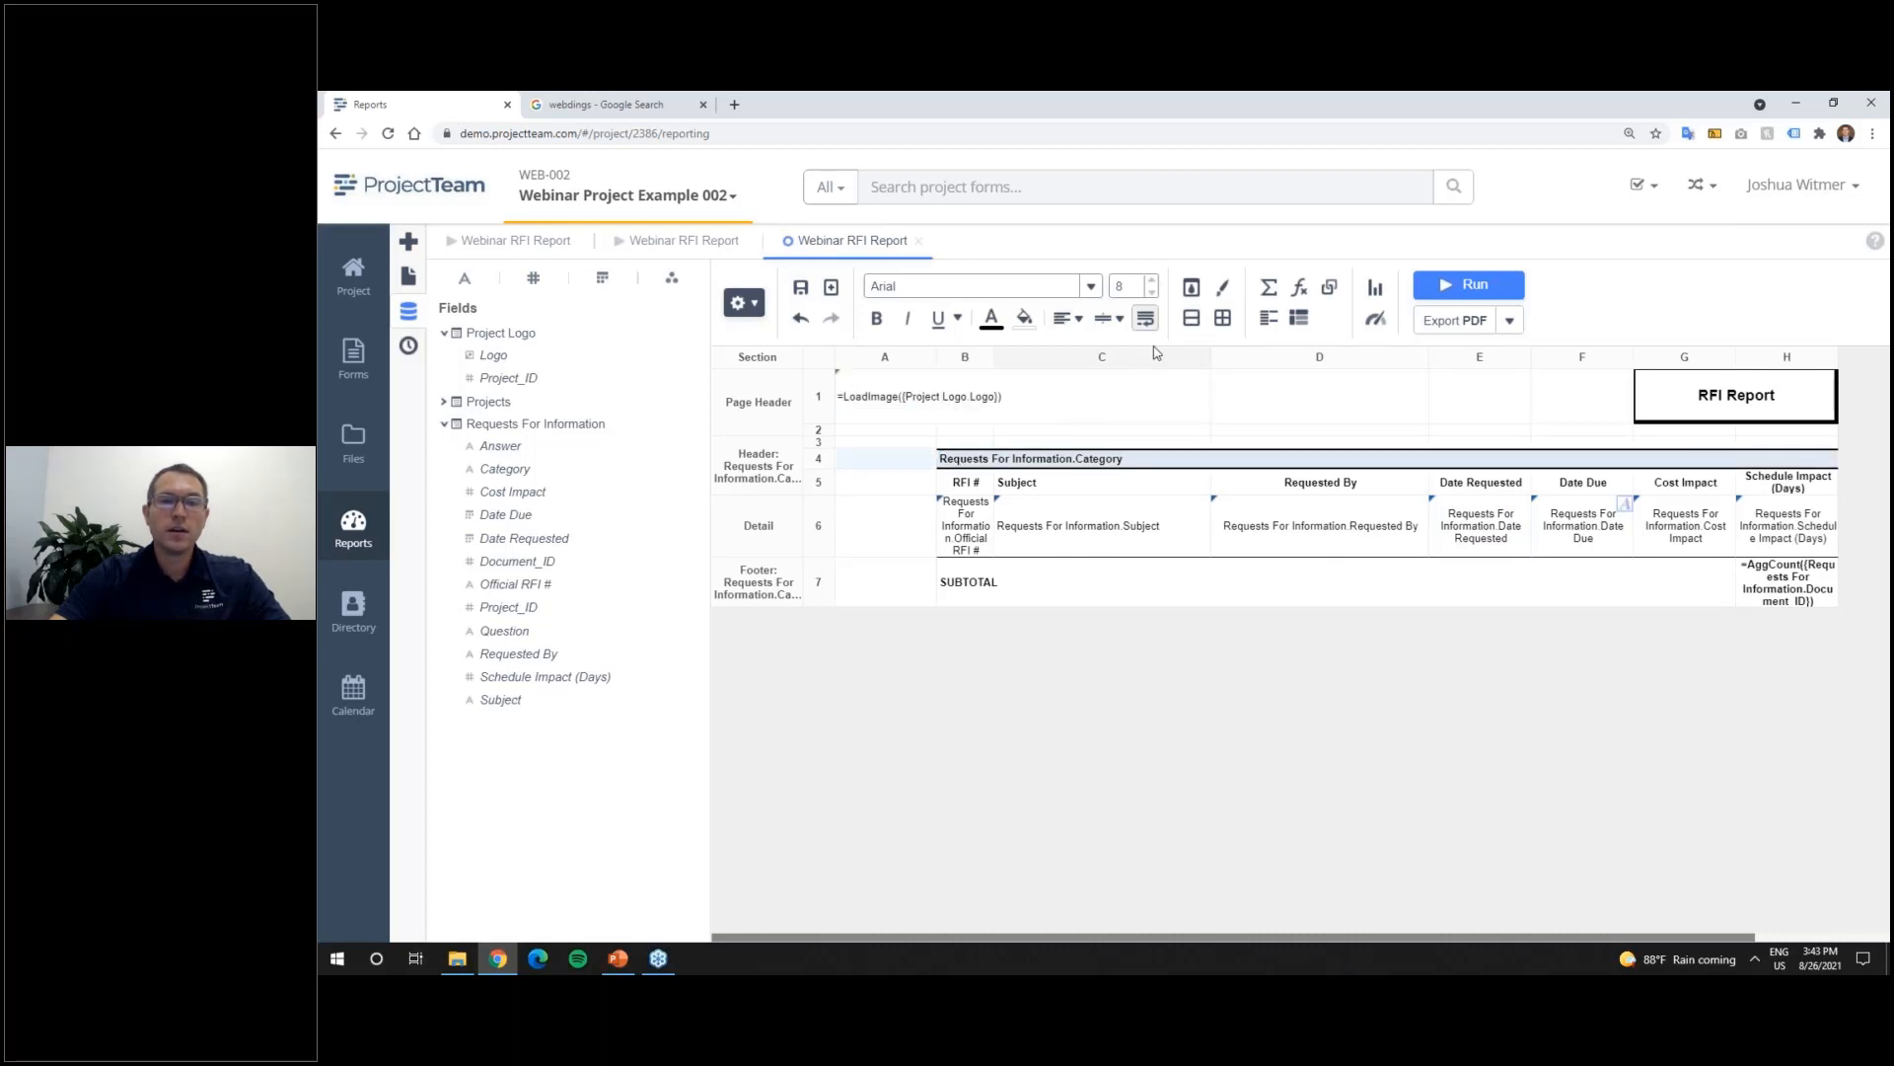
{"action": "left_click", "coordinate": [1191, 317]}
{"action": "left_click_drag", "start_coordinate": [976, 574], "coordinate": [914, 571]}
{"action": "left_click", "coordinate": [1191, 318]}
{"action": "left_click_drag", "start_coordinate": [939, 370], "coordinate": [862, 369]}
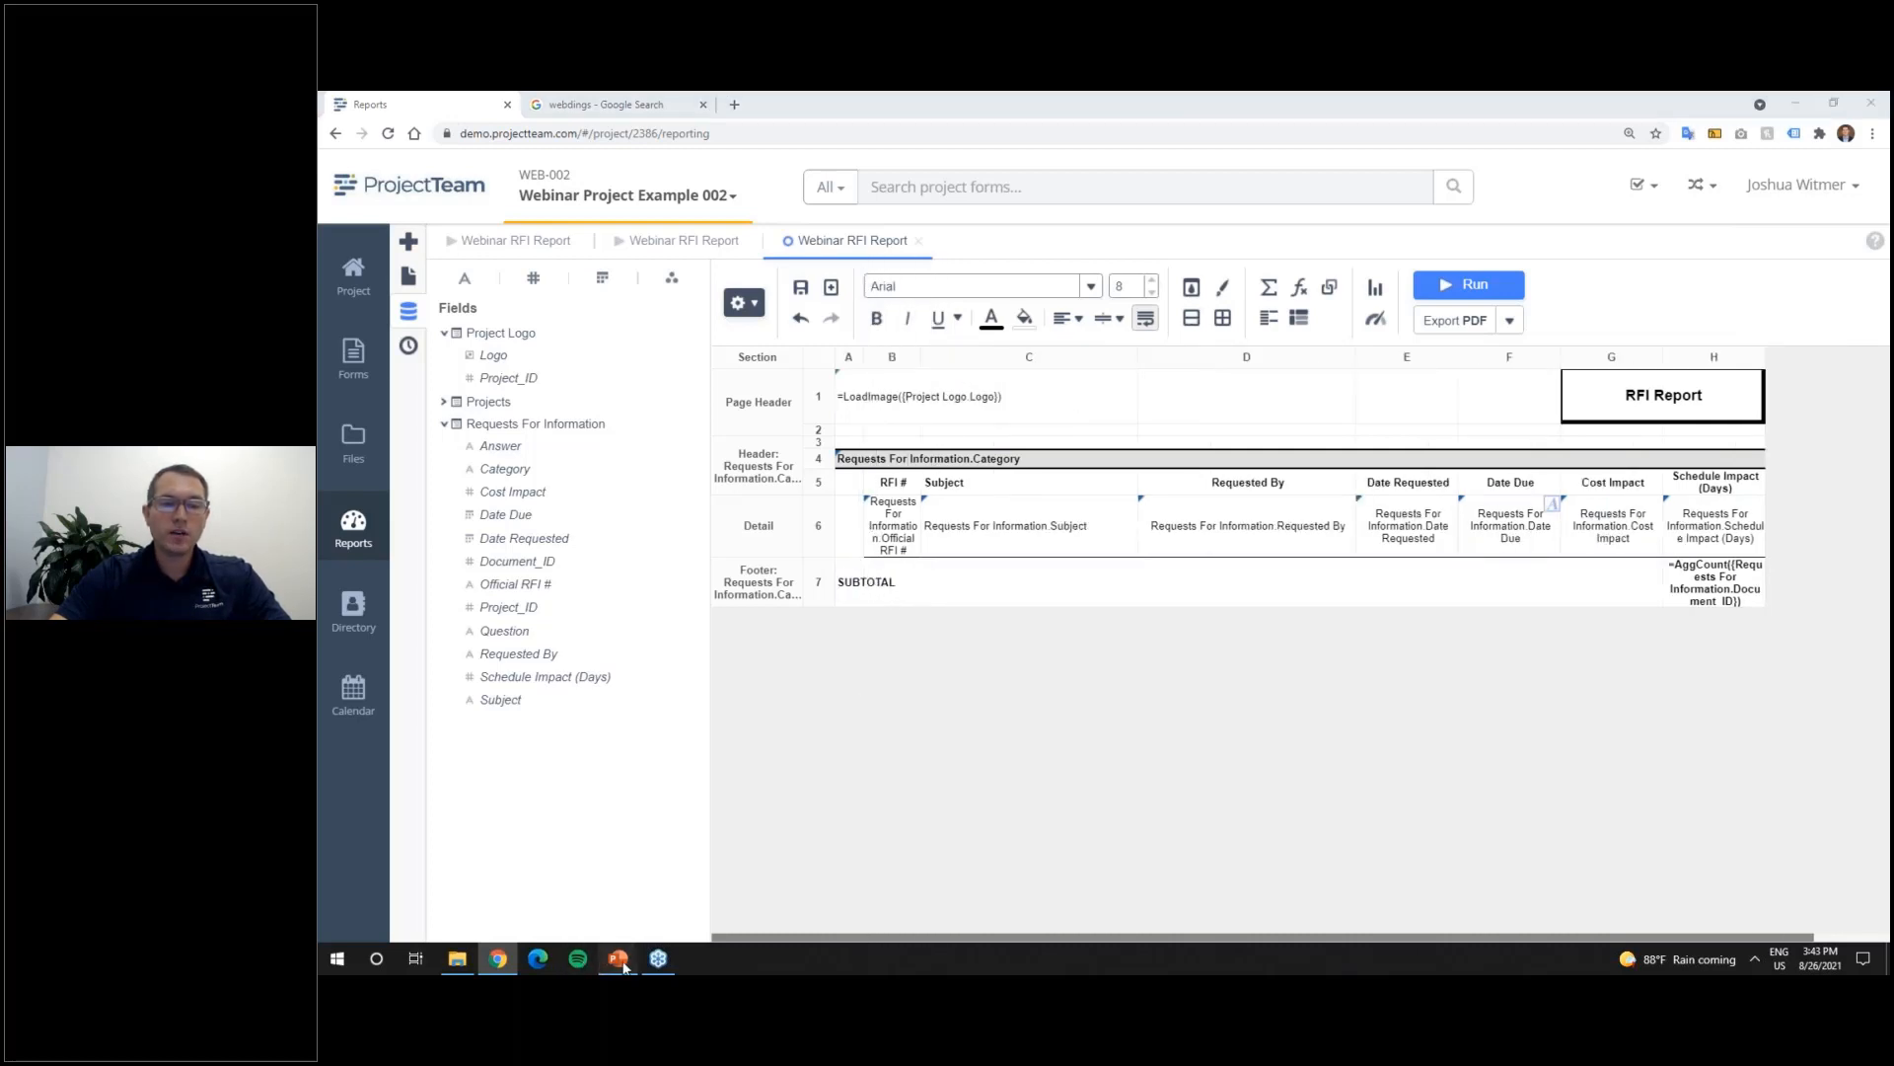
Step: Switch to PowerPoint to review the target RFI report on the "What Are We Building Today?" slide, and return to the report designer
{"action": "left_click", "coordinate": [617, 958]}
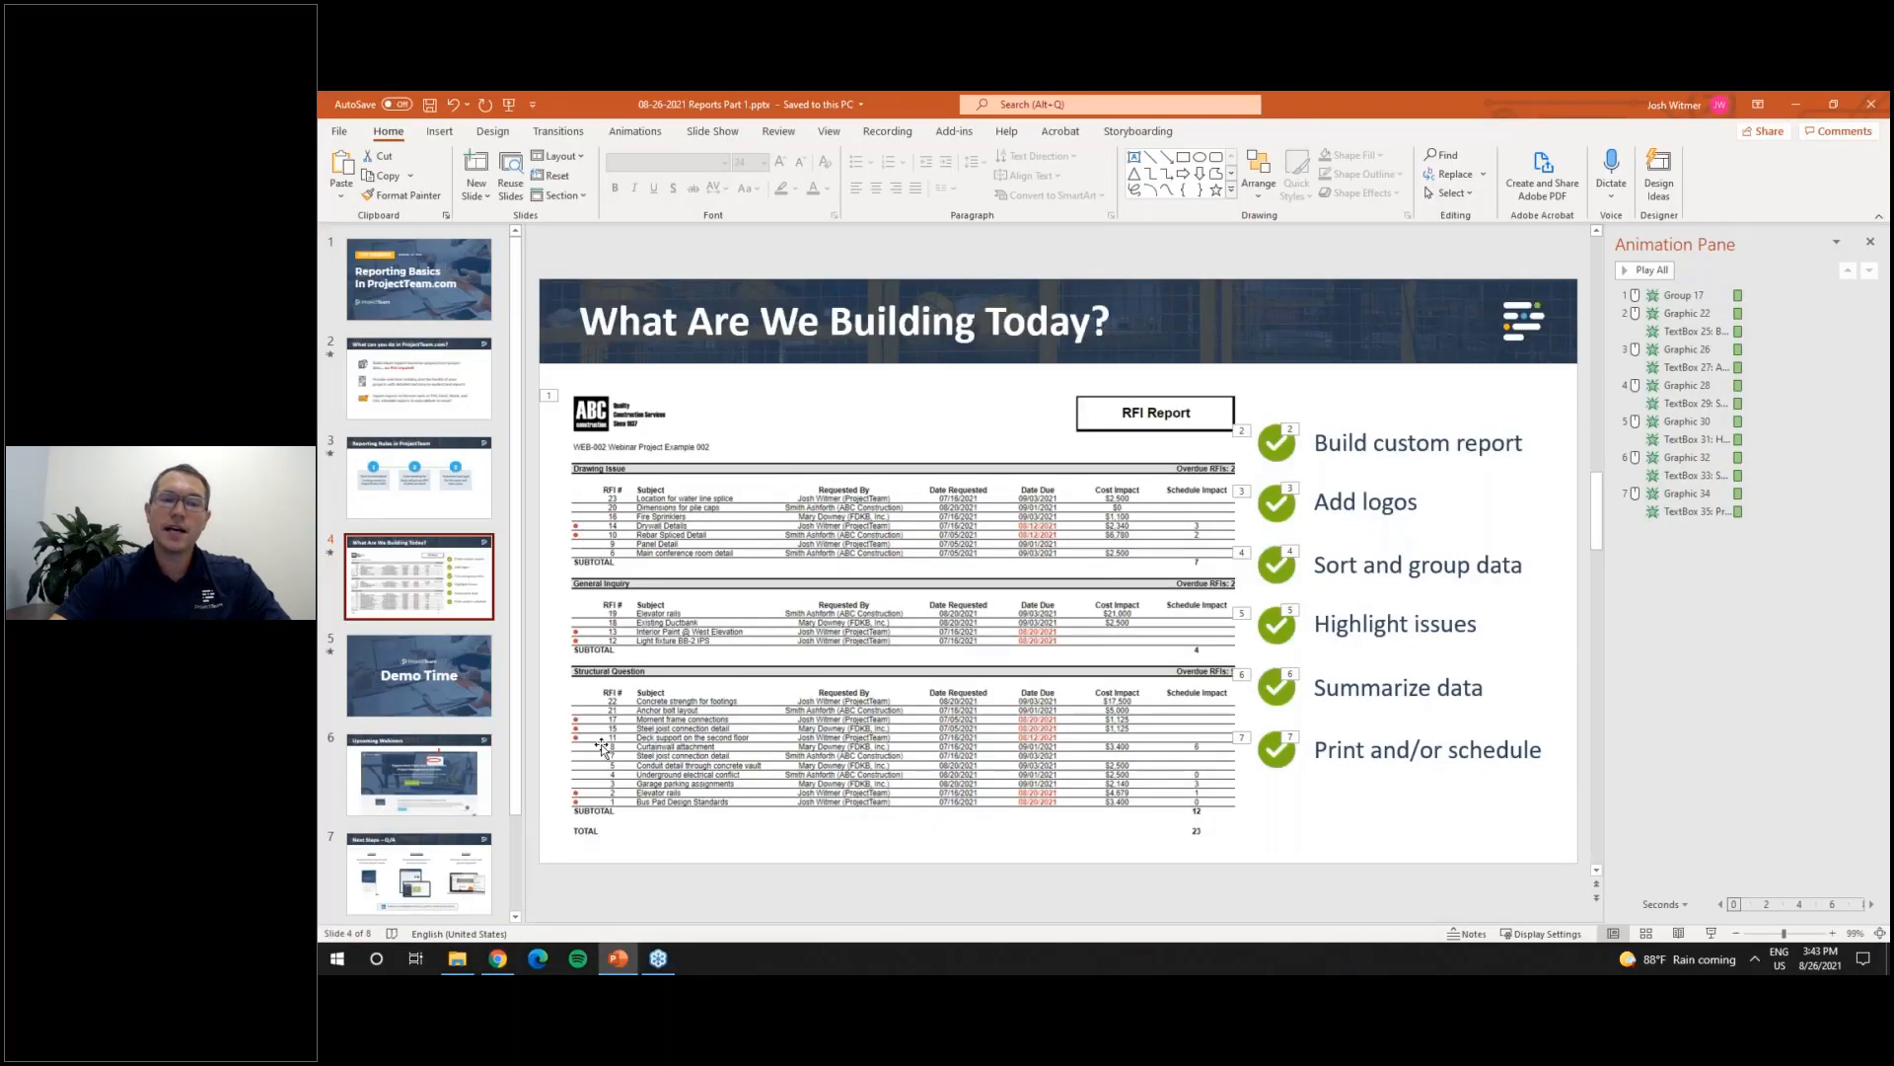
{"action": "left_click", "coordinate": [500, 962]}
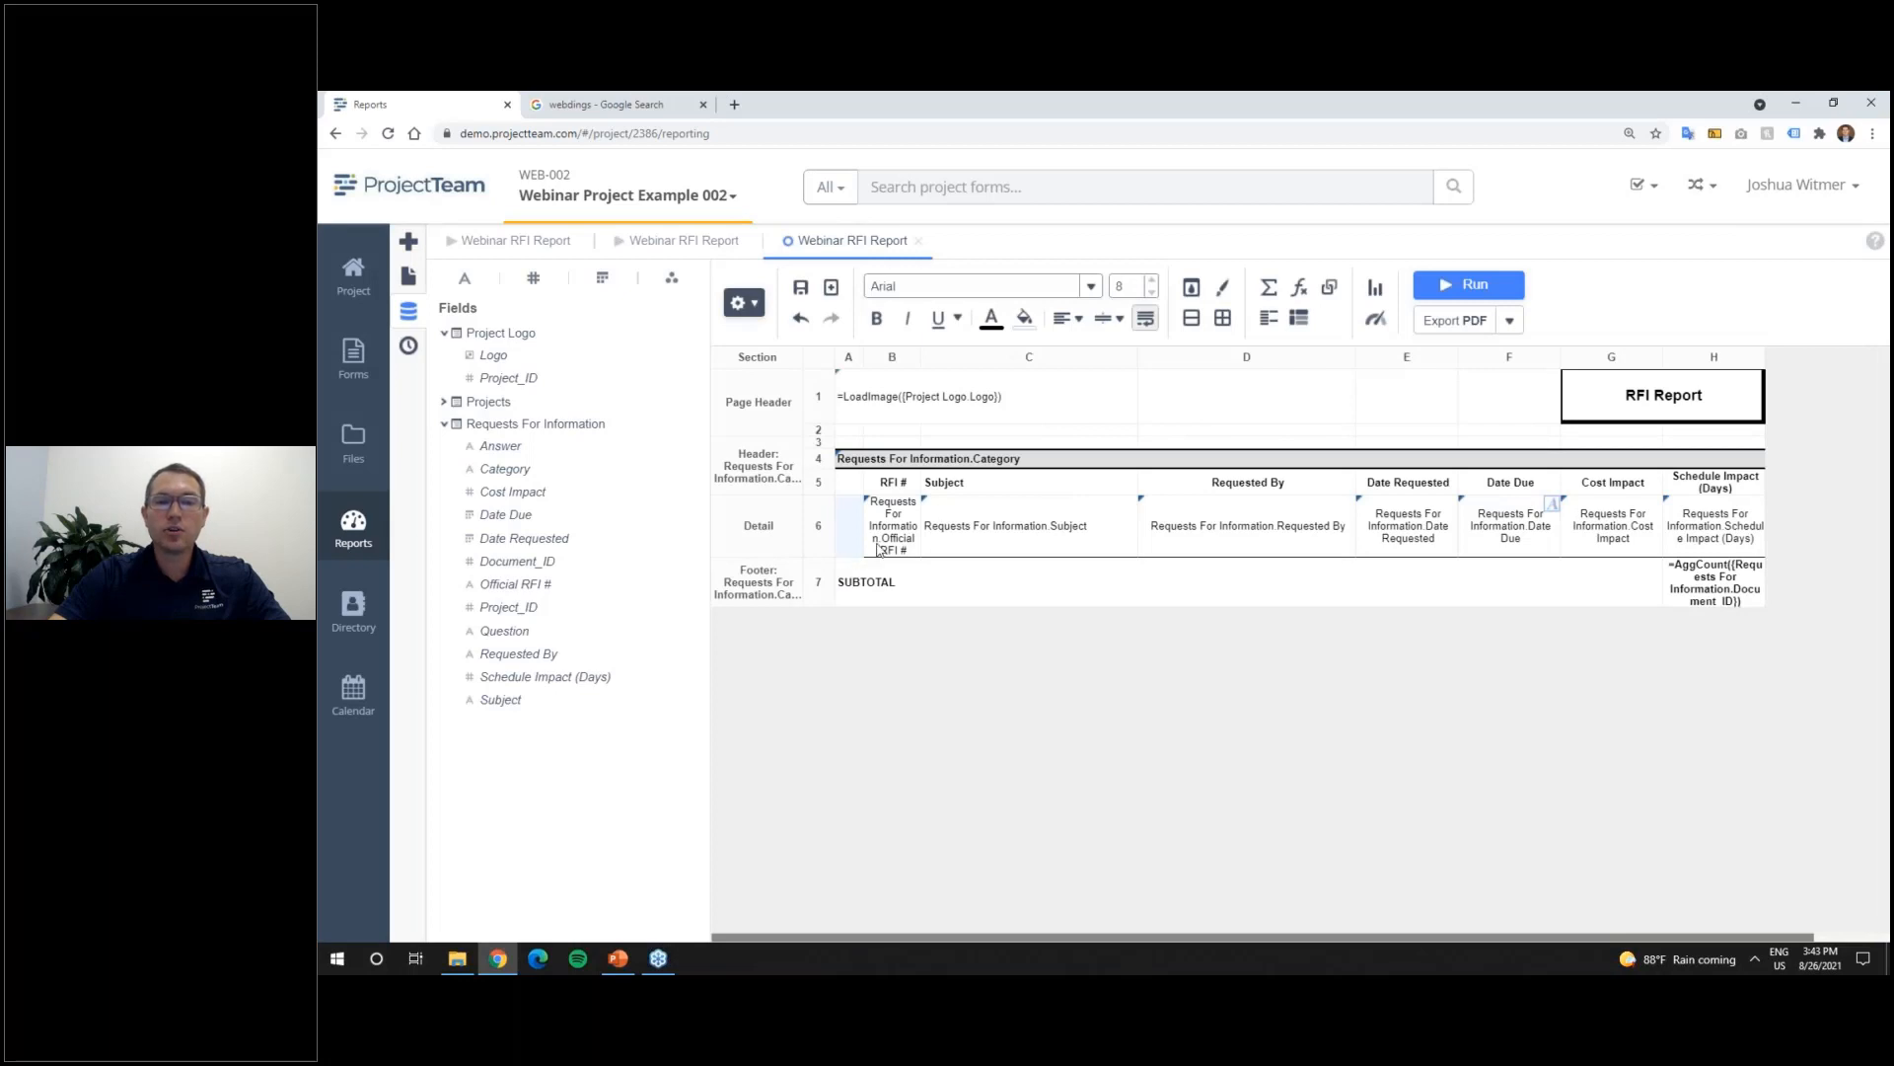
Step: Copy the formatting of the Official RFI # Detail cell onto the empty Detail cell in column A
{"action": "left_click", "coordinate": [896, 538]}
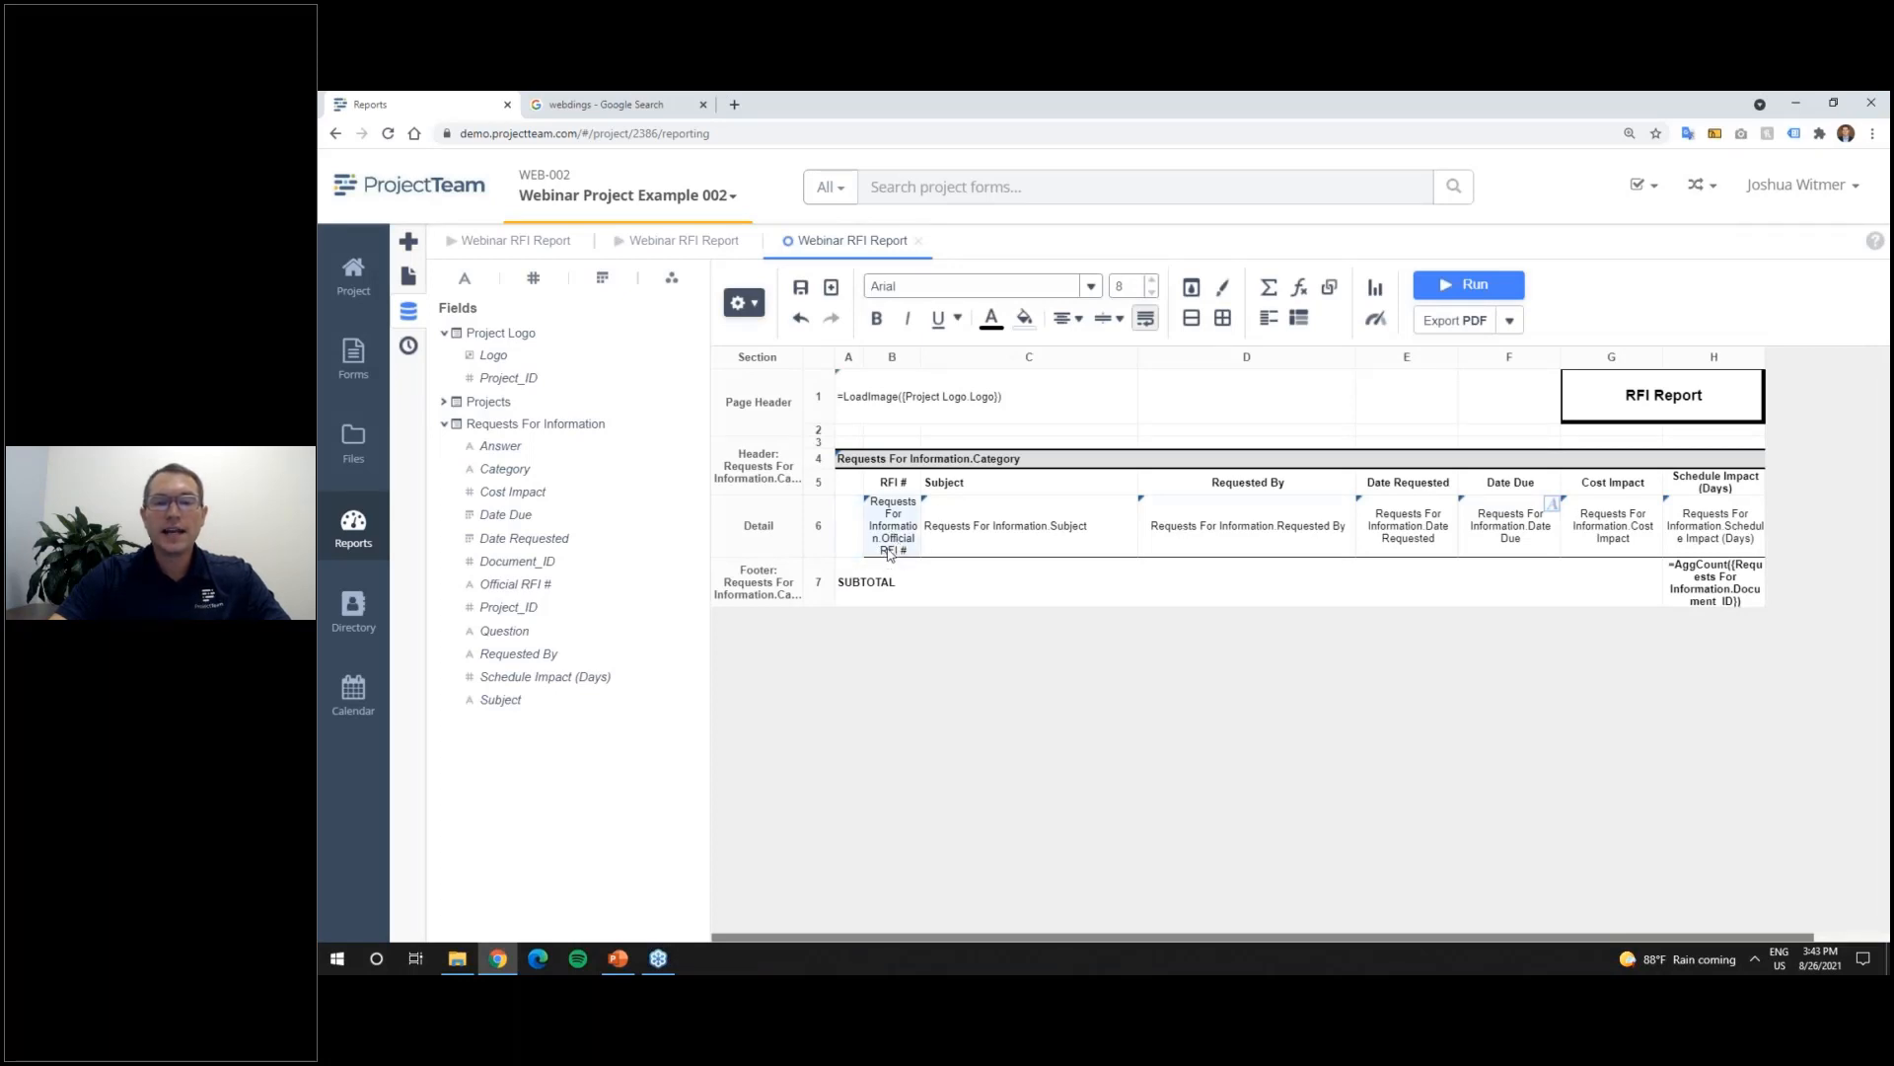
{"action": "left_click", "coordinate": [1223, 287]}
{"action": "left_click", "coordinate": [852, 533]}
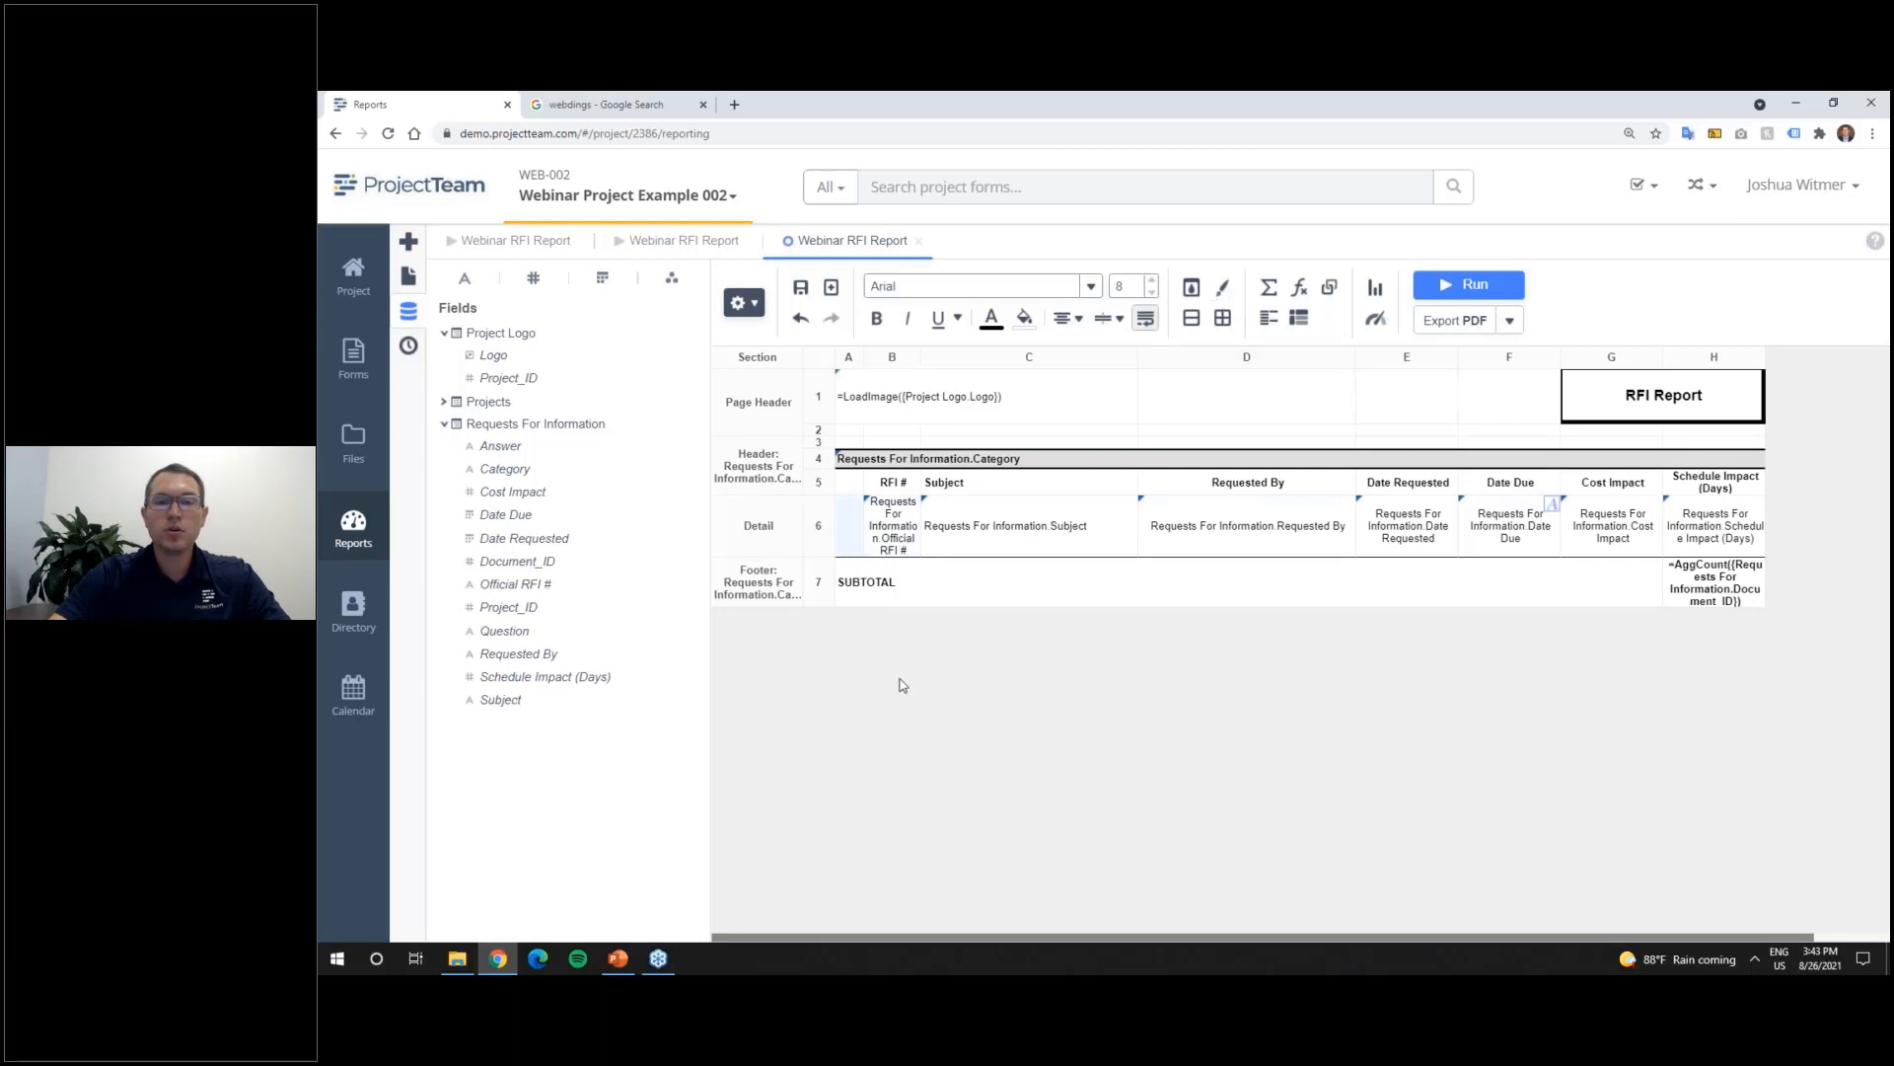
Step: Set the font of the empty column A Detail cell to Webdings
{"action": "left_click", "coordinate": [857, 540]}
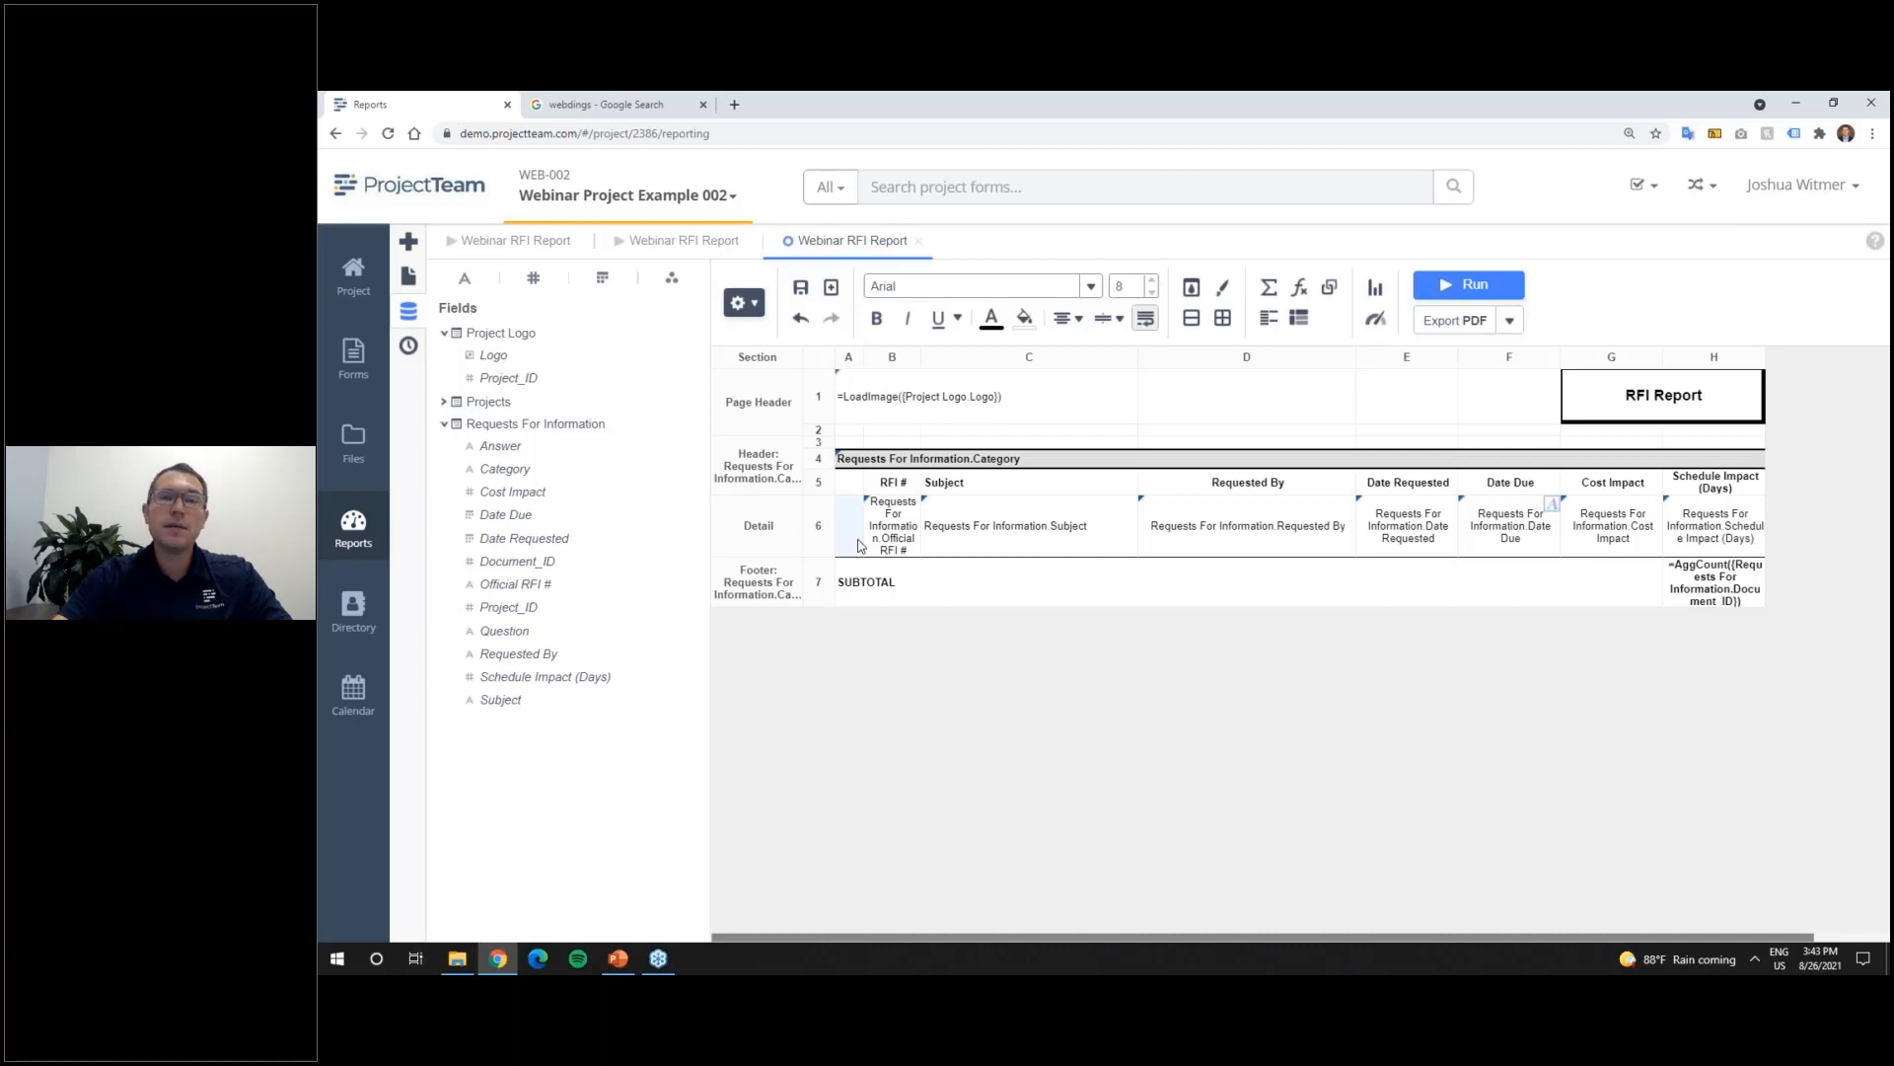
{"action": "left_click", "coordinate": [1092, 287]}
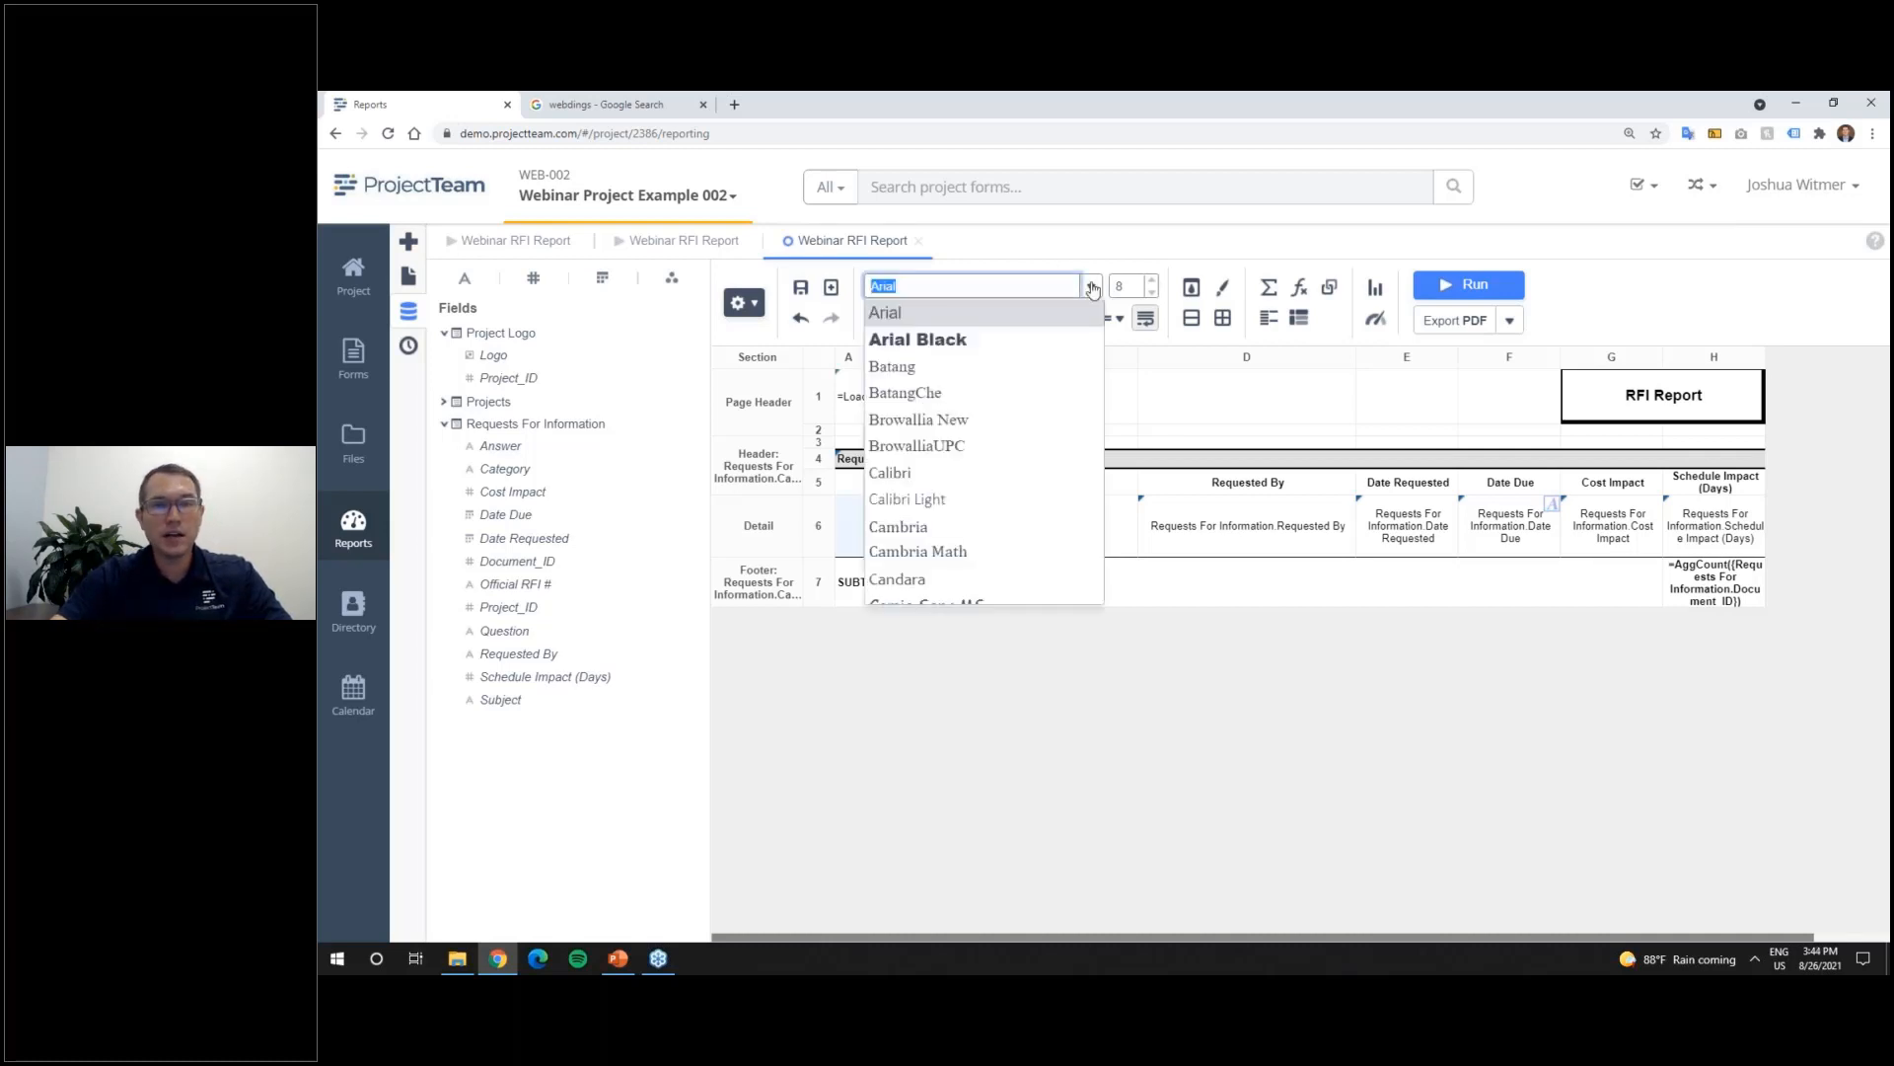
{"action": "scroll", "coordinate": [1101, 459], "scroll_direction": "down", "scroll_amount": 10}
{"action": "scroll", "coordinate": [1101, 460], "scroll_direction": "down", "scroll_amount": 15}
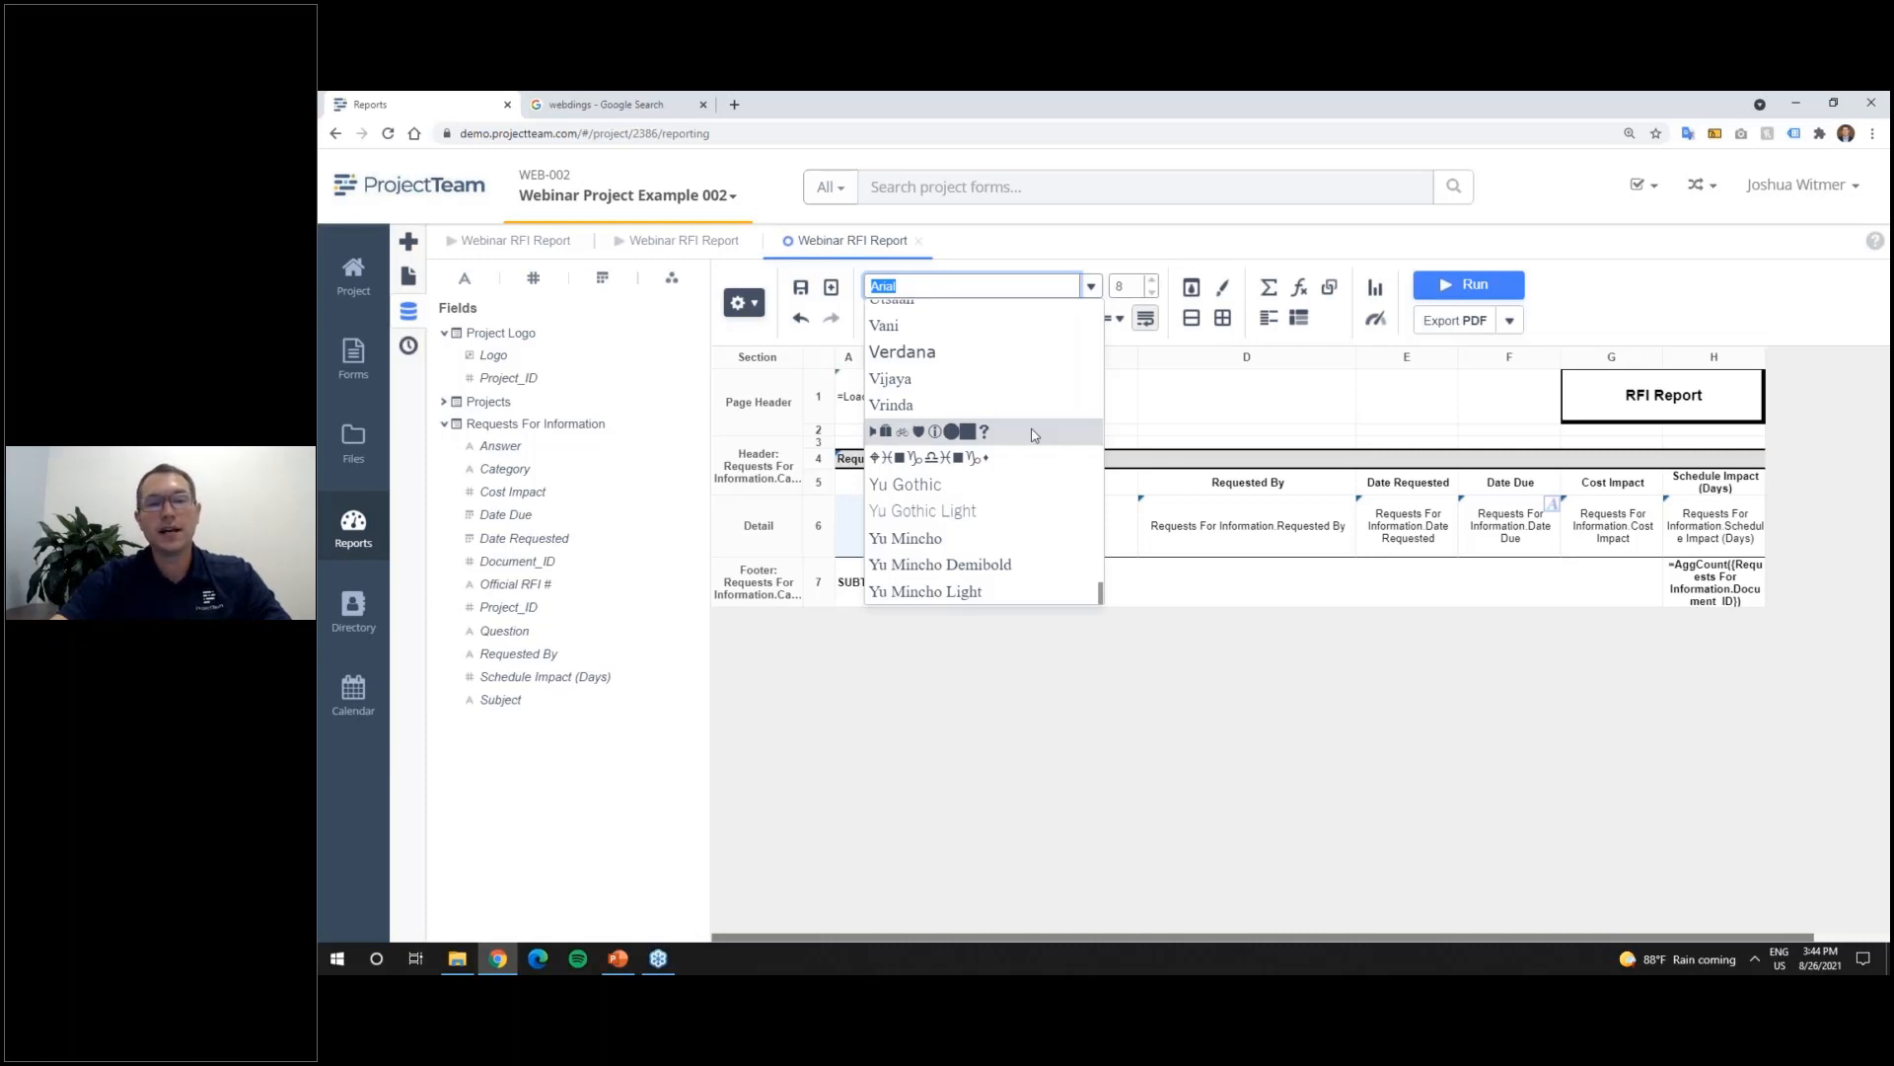
{"action": "left_click", "coordinate": [952, 441]}
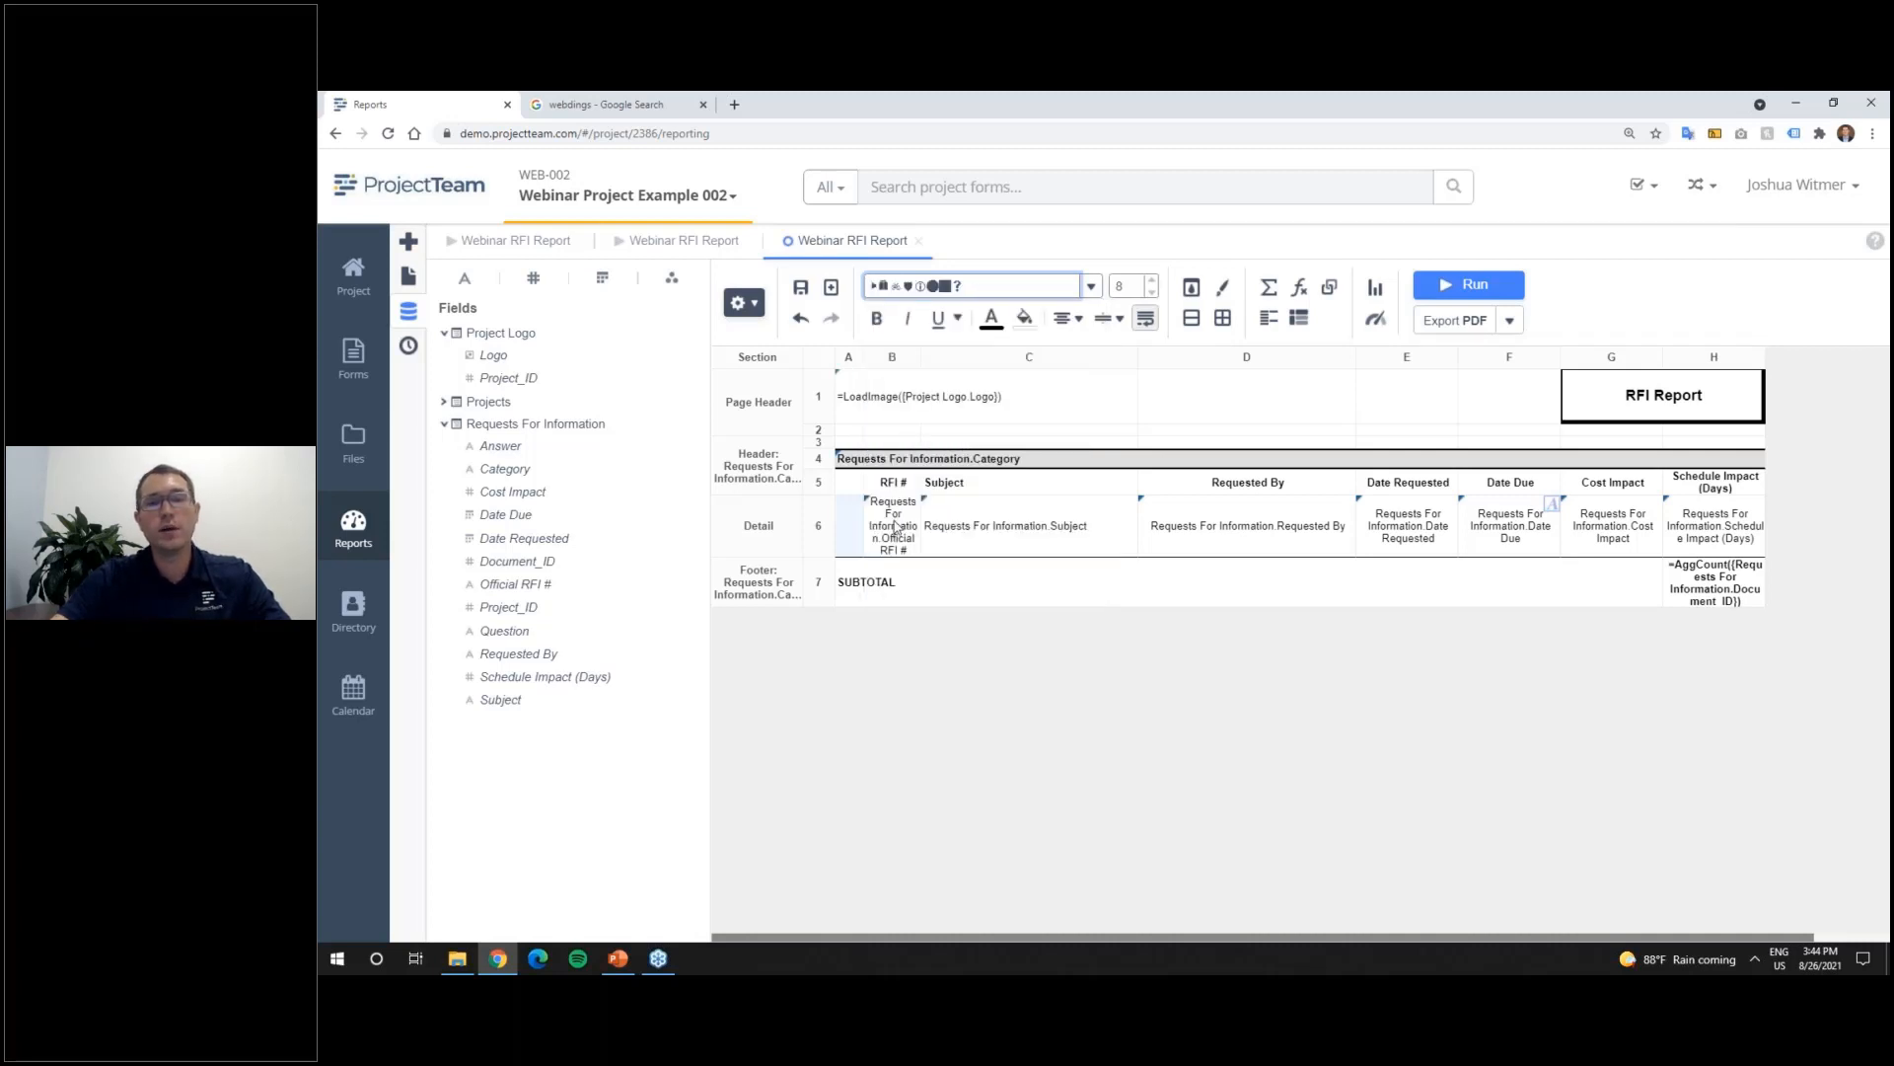
{"action": "left_click_drag", "start_coordinate": [972, 289], "coordinate": [866, 287]}
{"action": "left_click", "coordinate": [1022, 286]}
{"action": "left_click", "coordinate": [1191, 433]}
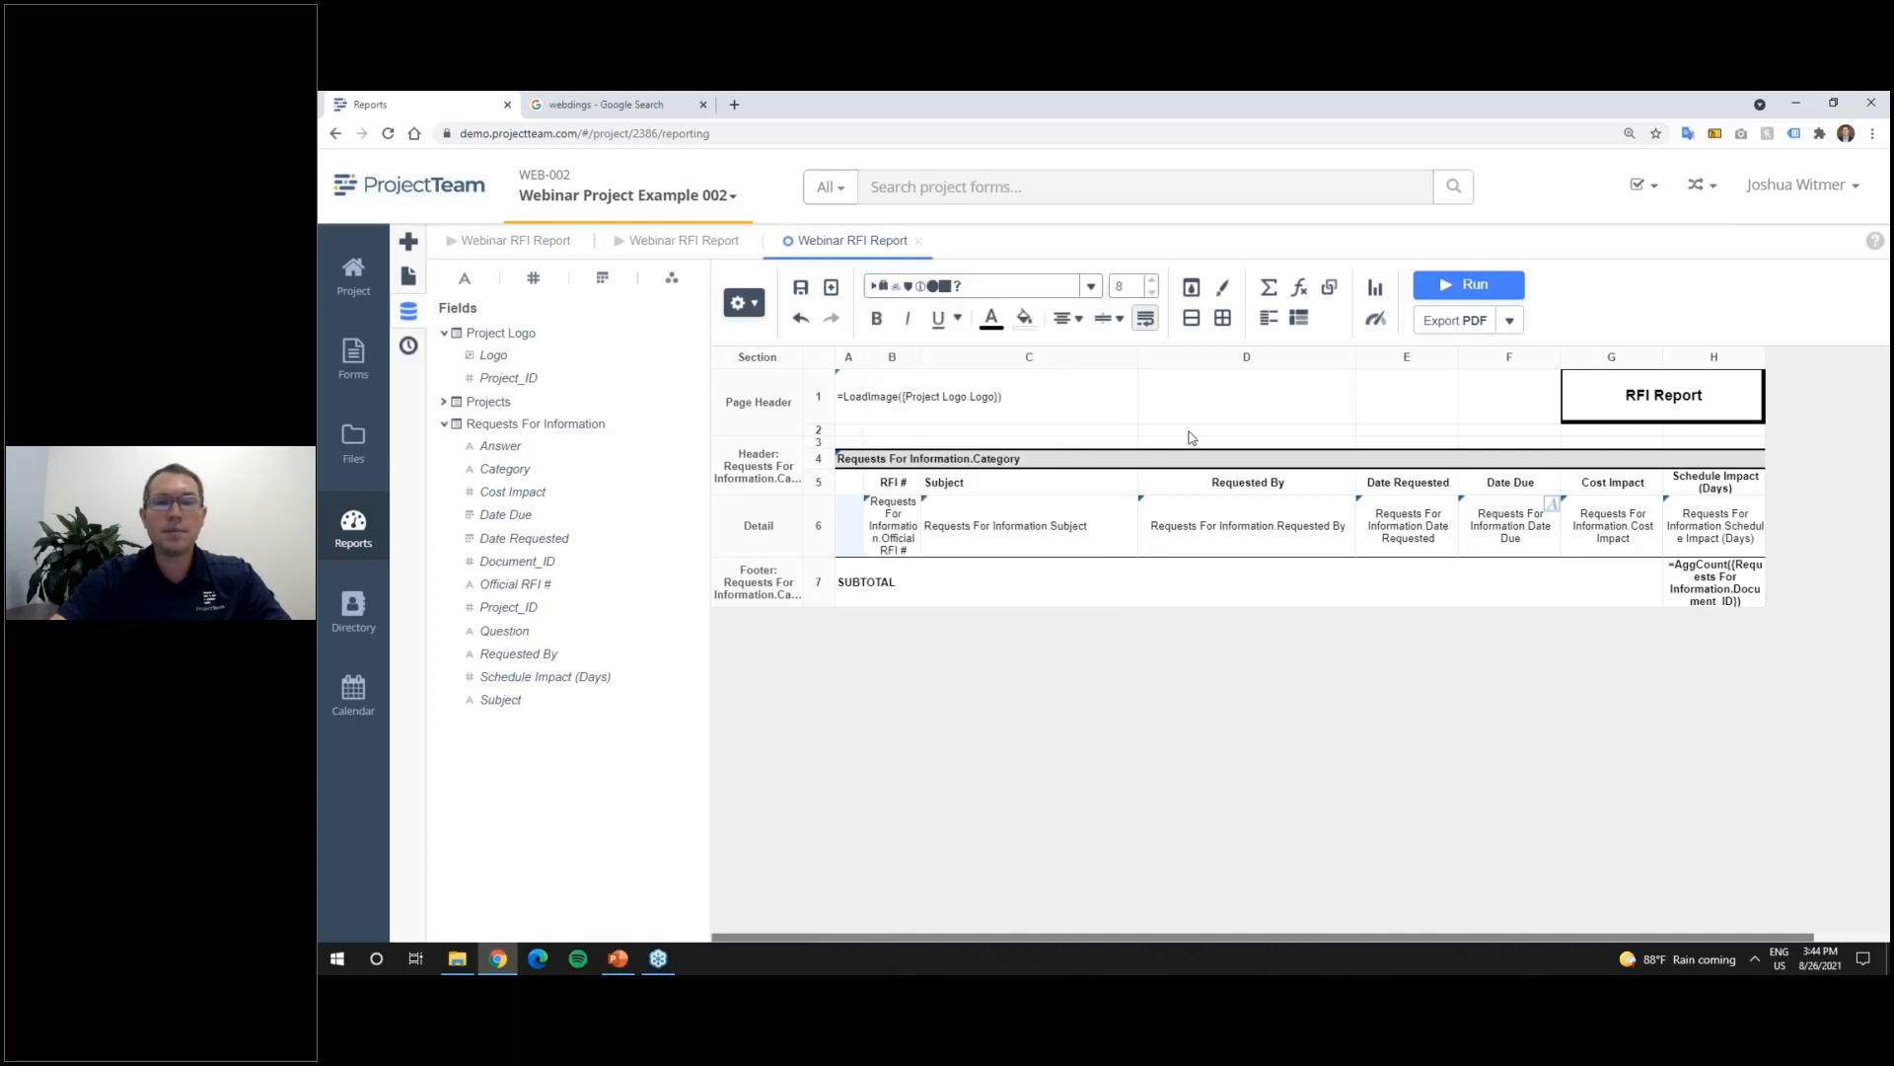
{"action": "left_click", "coordinate": [841, 532]}
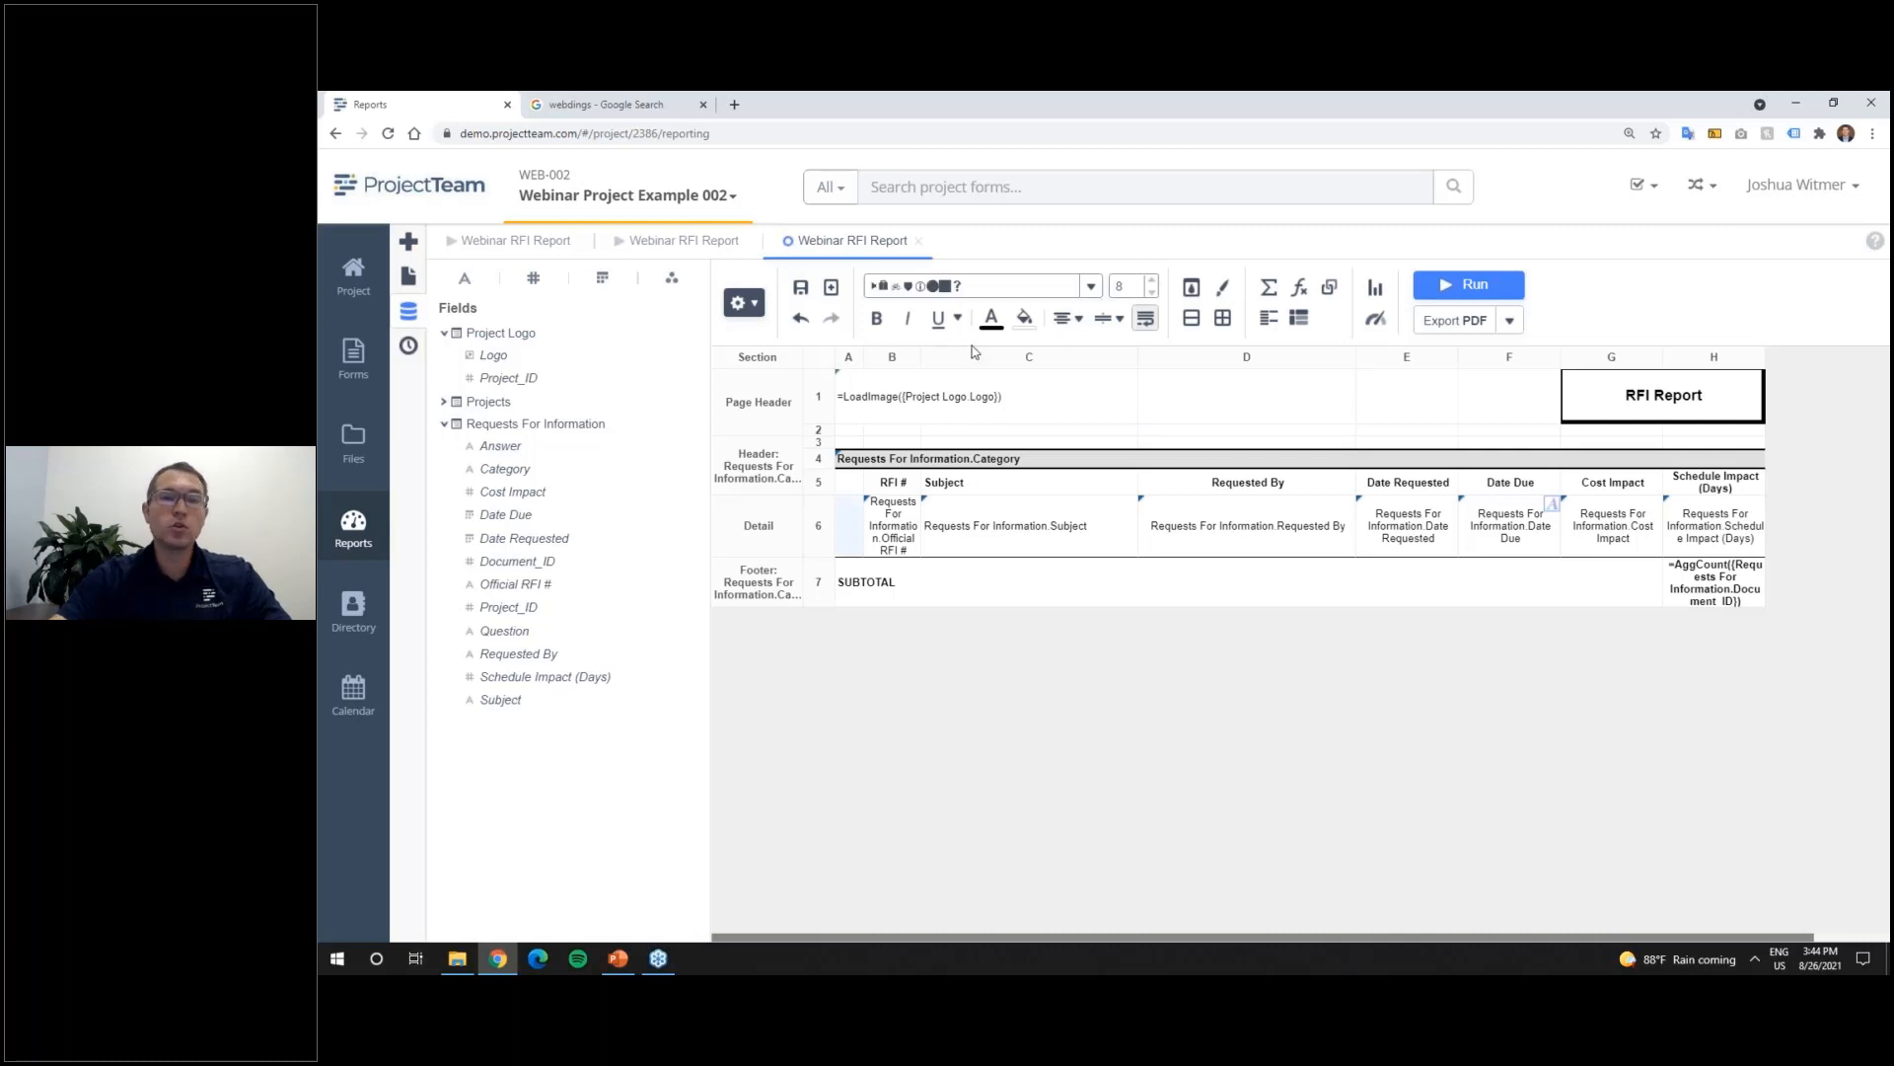
Step: Switch to the webdings search results, open TheSpreadsheetGuru's Wingdings & Webdings character map, and examine the icon font cheat sheet
{"action": "left_click", "coordinate": [607, 104]}
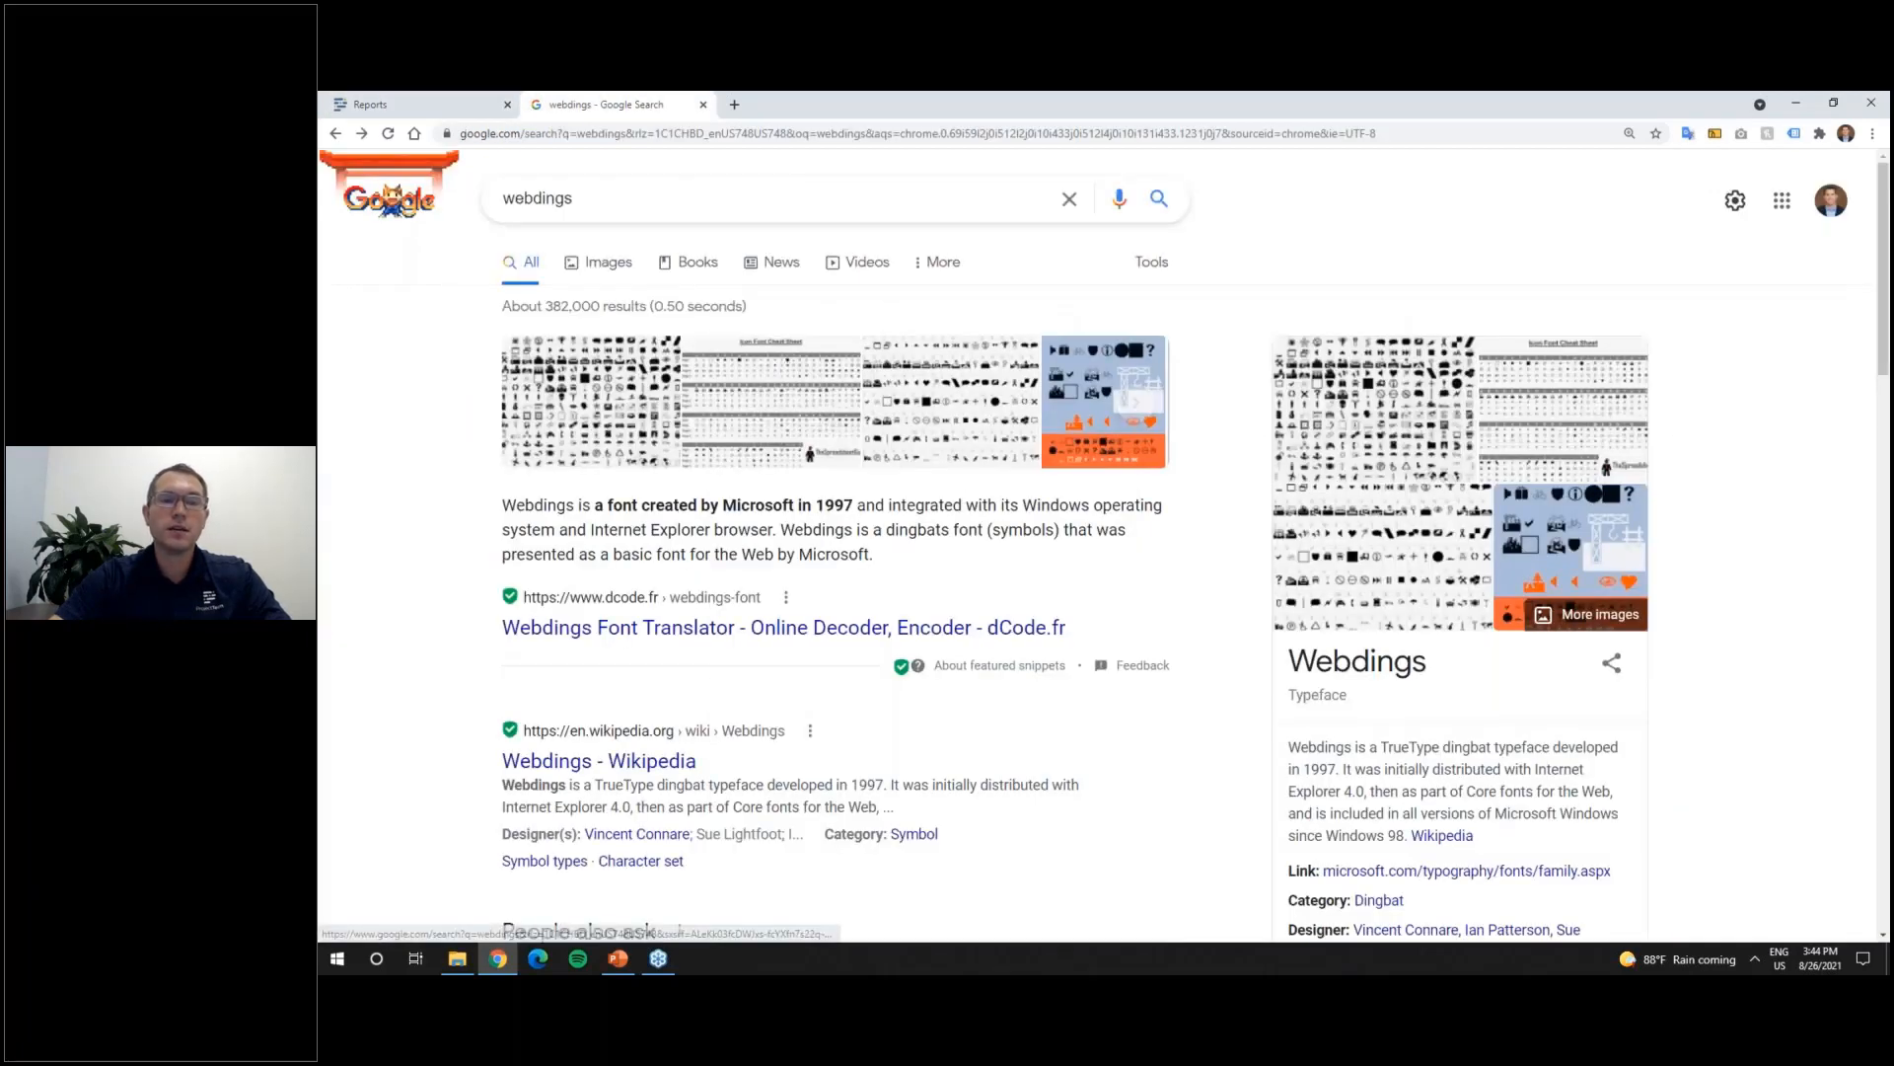
{"action": "scroll", "coordinate": [1095, 562], "scroll_direction": "down", "scroll_amount": 6}
{"action": "scroll", "coordinate": [709, 447], "scroll_direction": "down", "scroll_amount": 3}
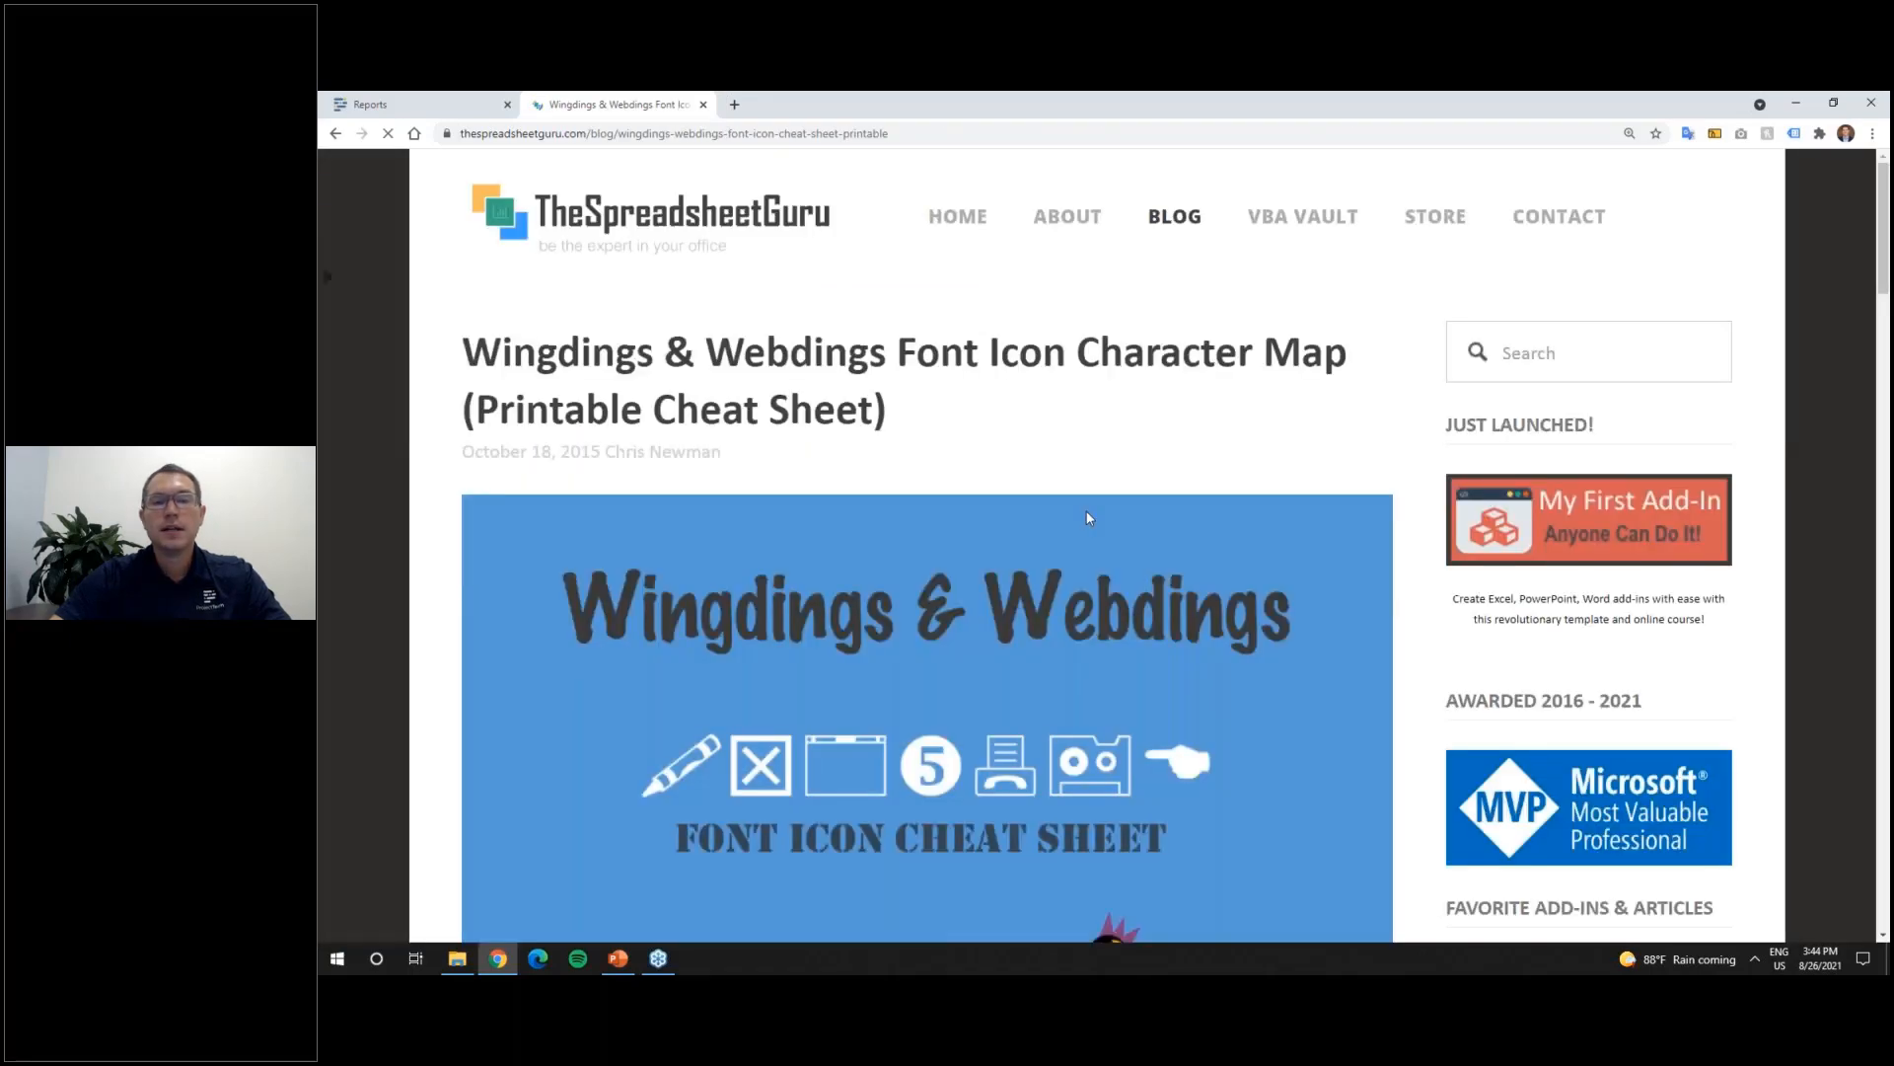
{"action": "scroll", "coordinate": [1089, 517], "scroll_direction": "down", "scroll_amount": 10}
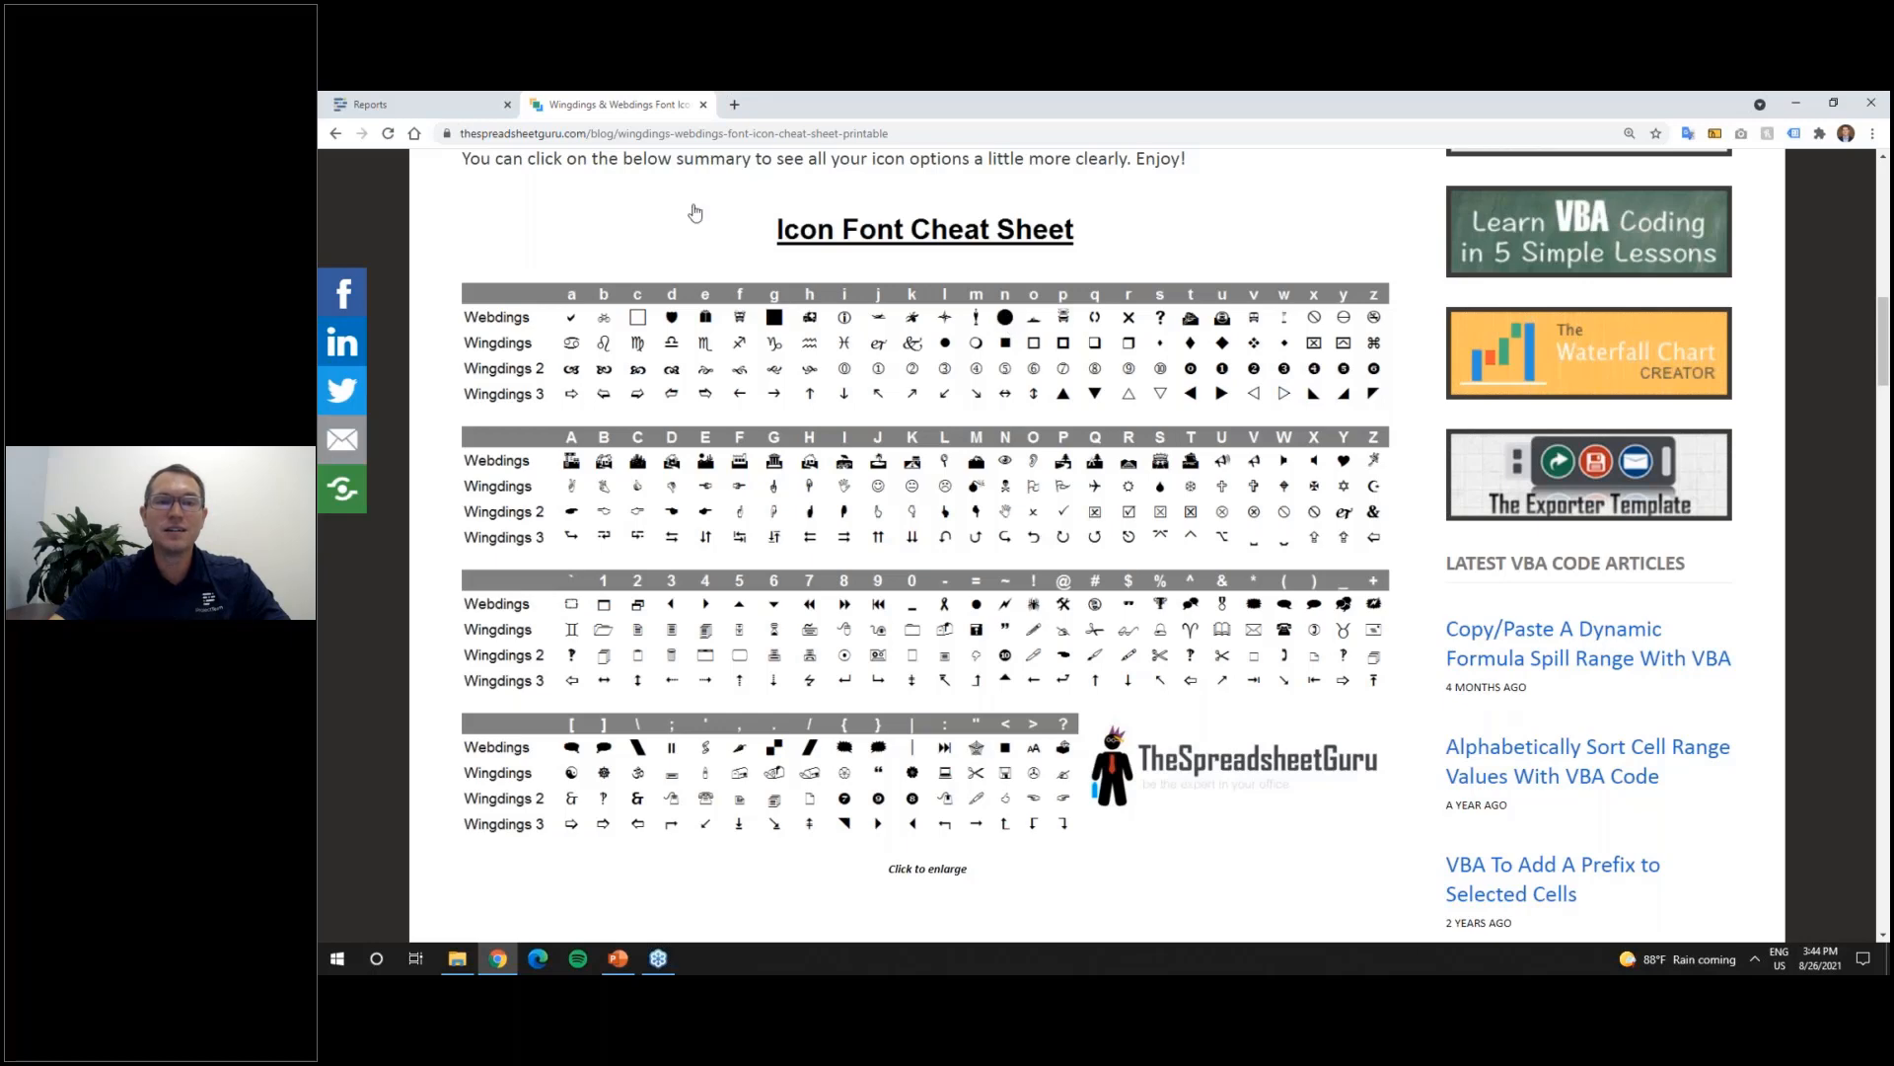
Step: Return to the report designer, enter n in the column A Detail cell, and set its font color to white
{"action": "left_click", "coordinate": [415, 104]}
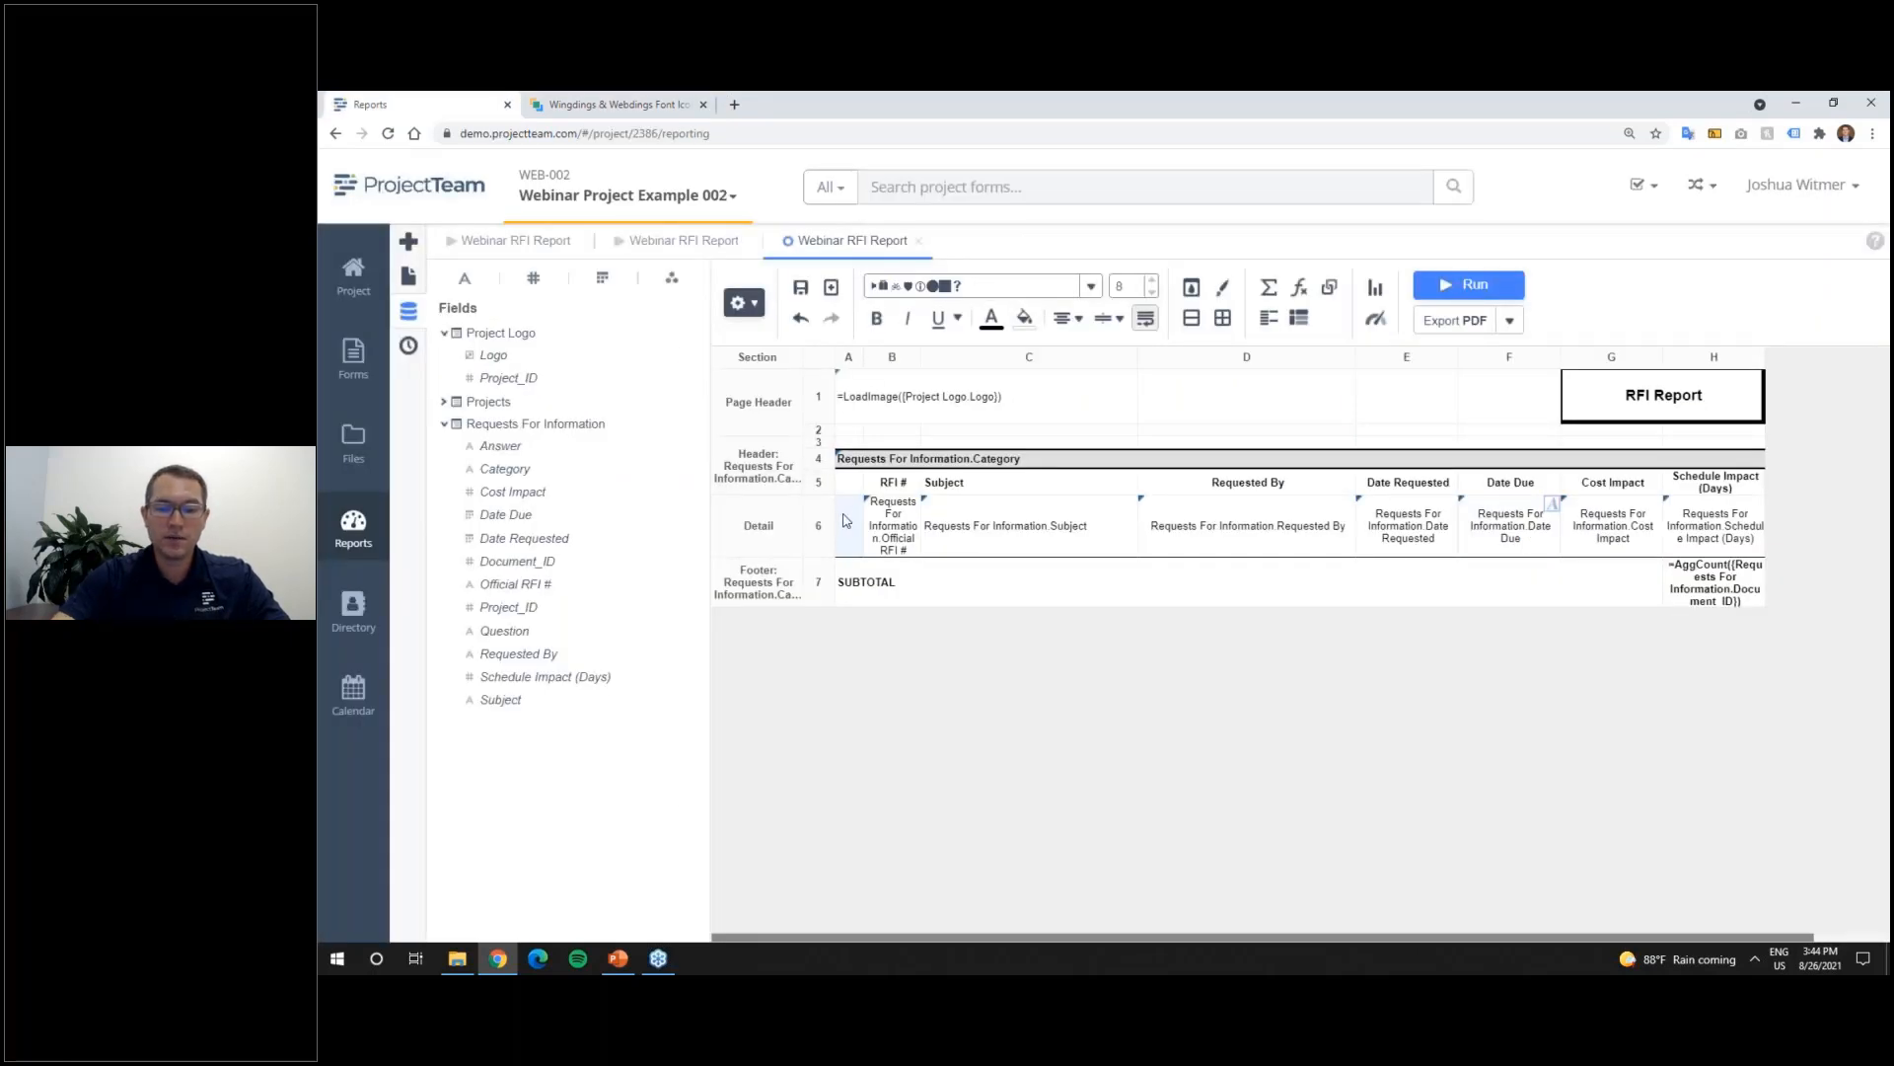
{"action": "type", "text": "n"}
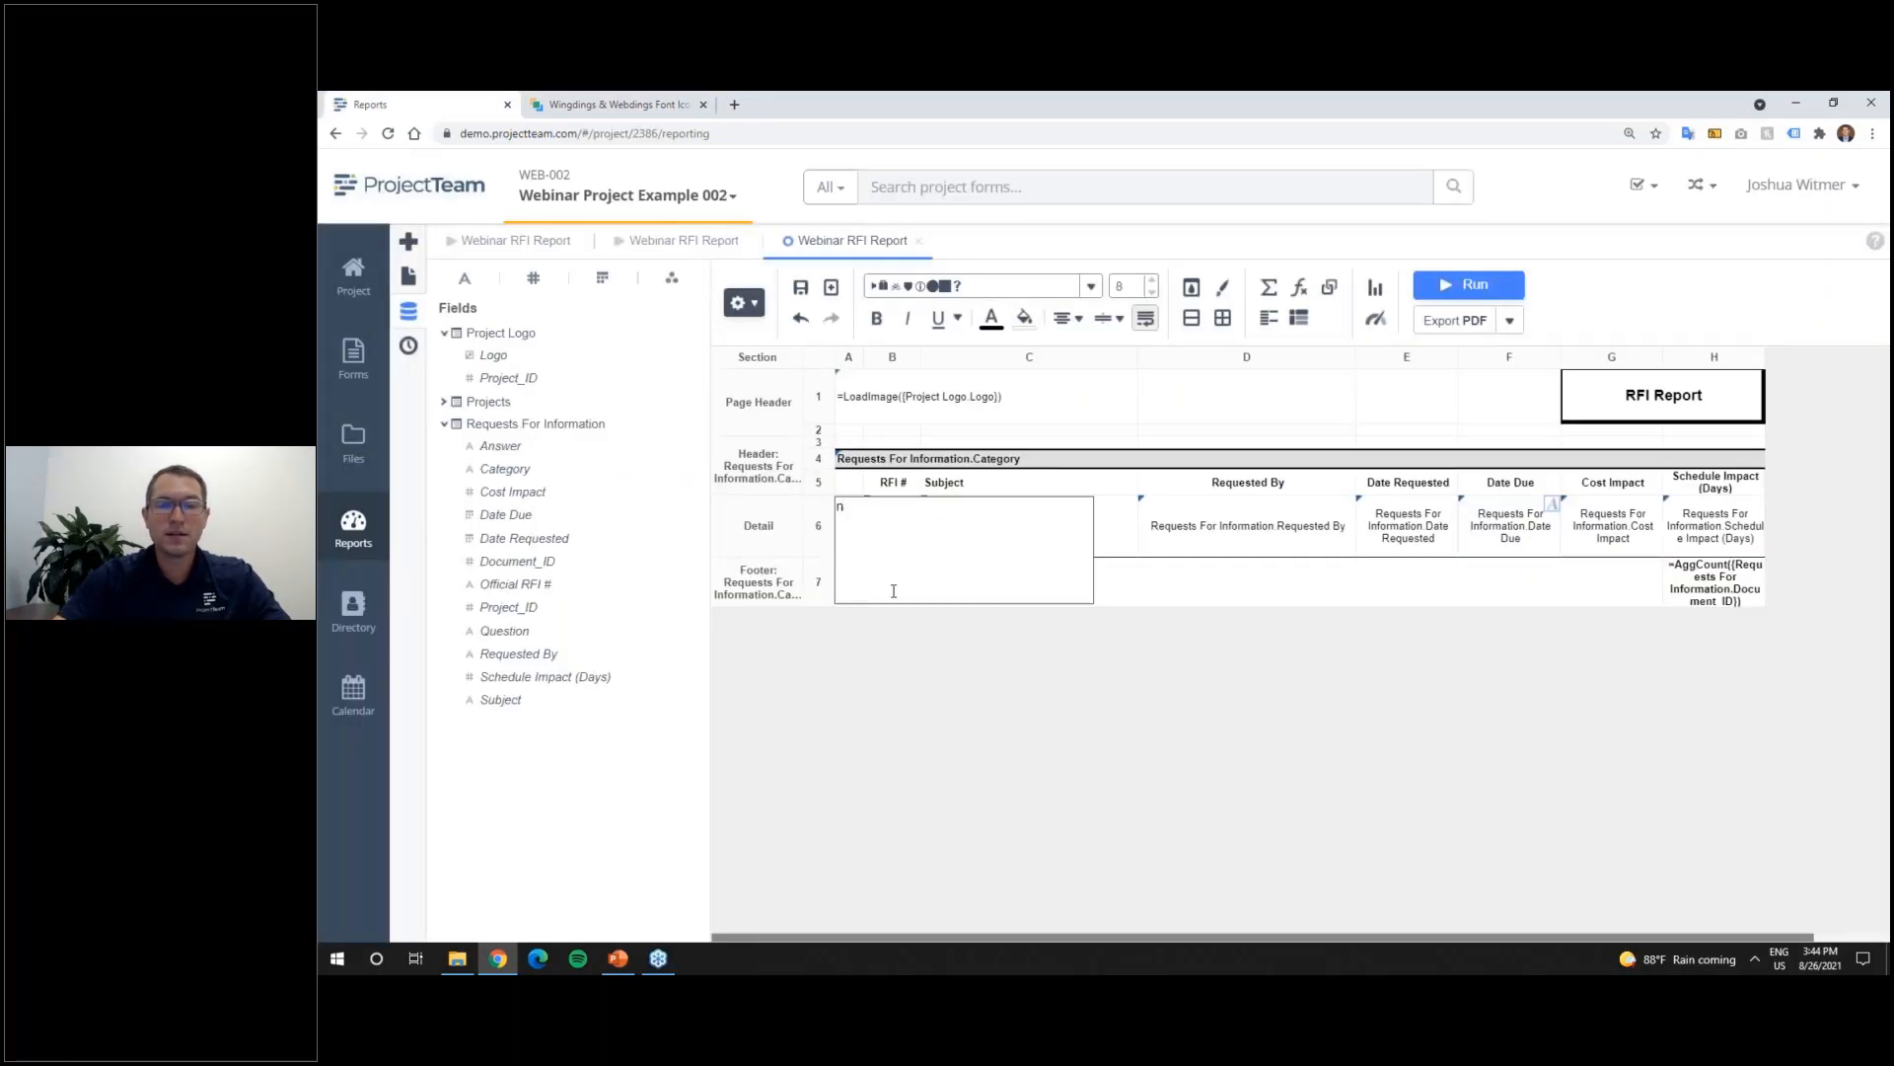
{"action": "left_click", "coordinate": [1191, 582]}
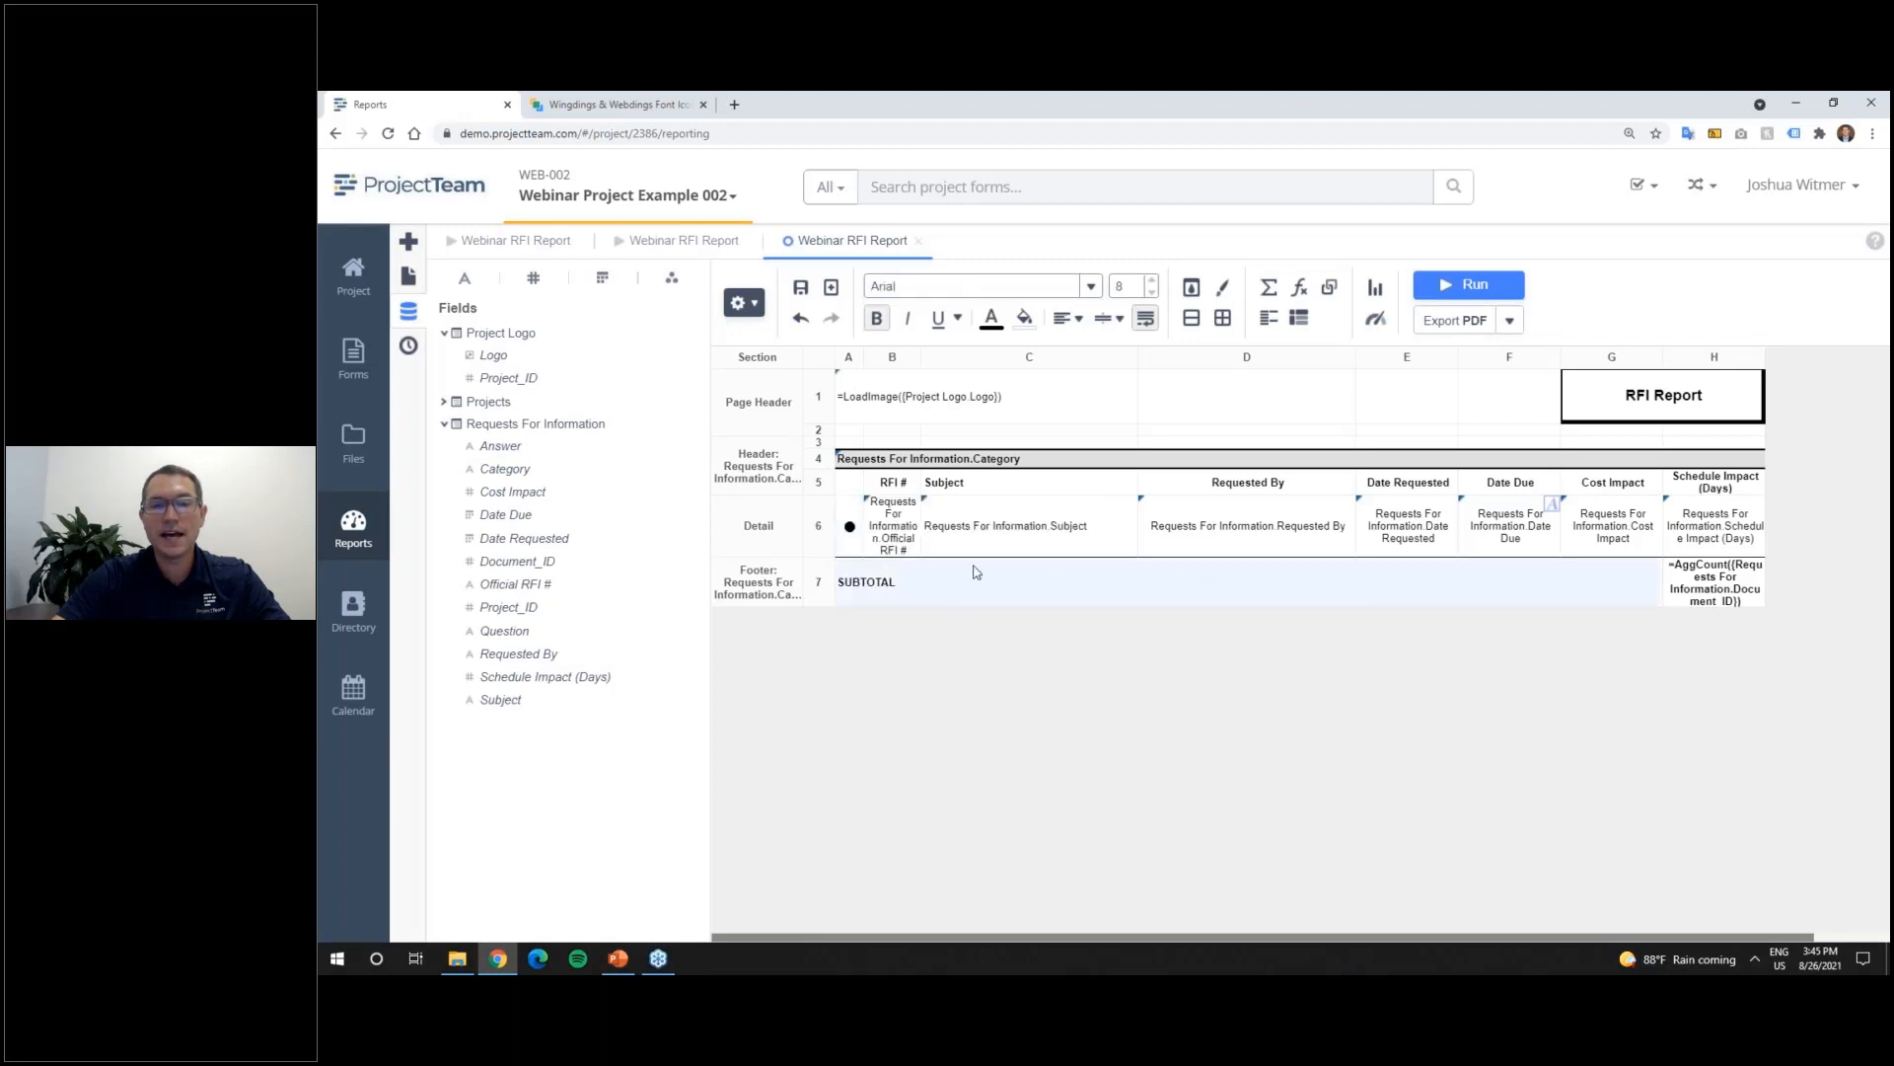
{"action": "left_click", "coordinate": [855, 542]}
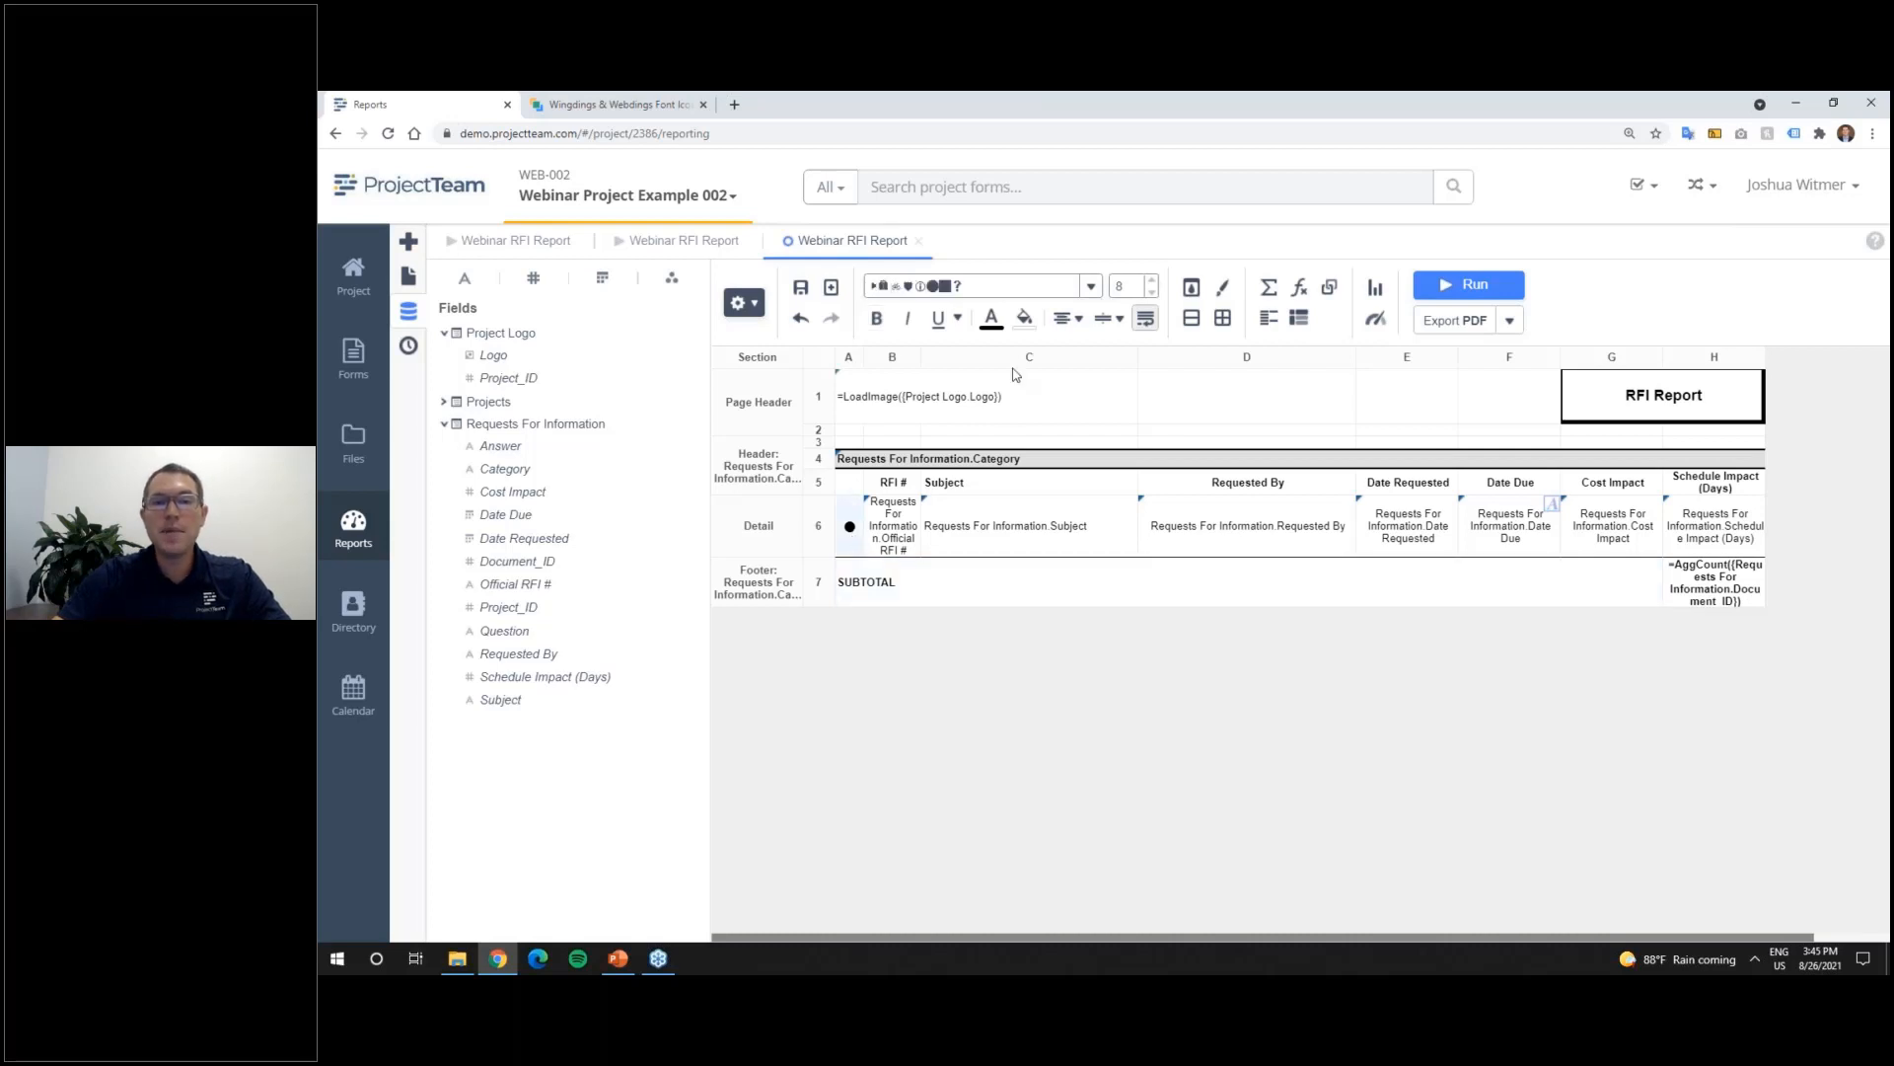
{"action": "left_click", "coordinate": [992, 318]}
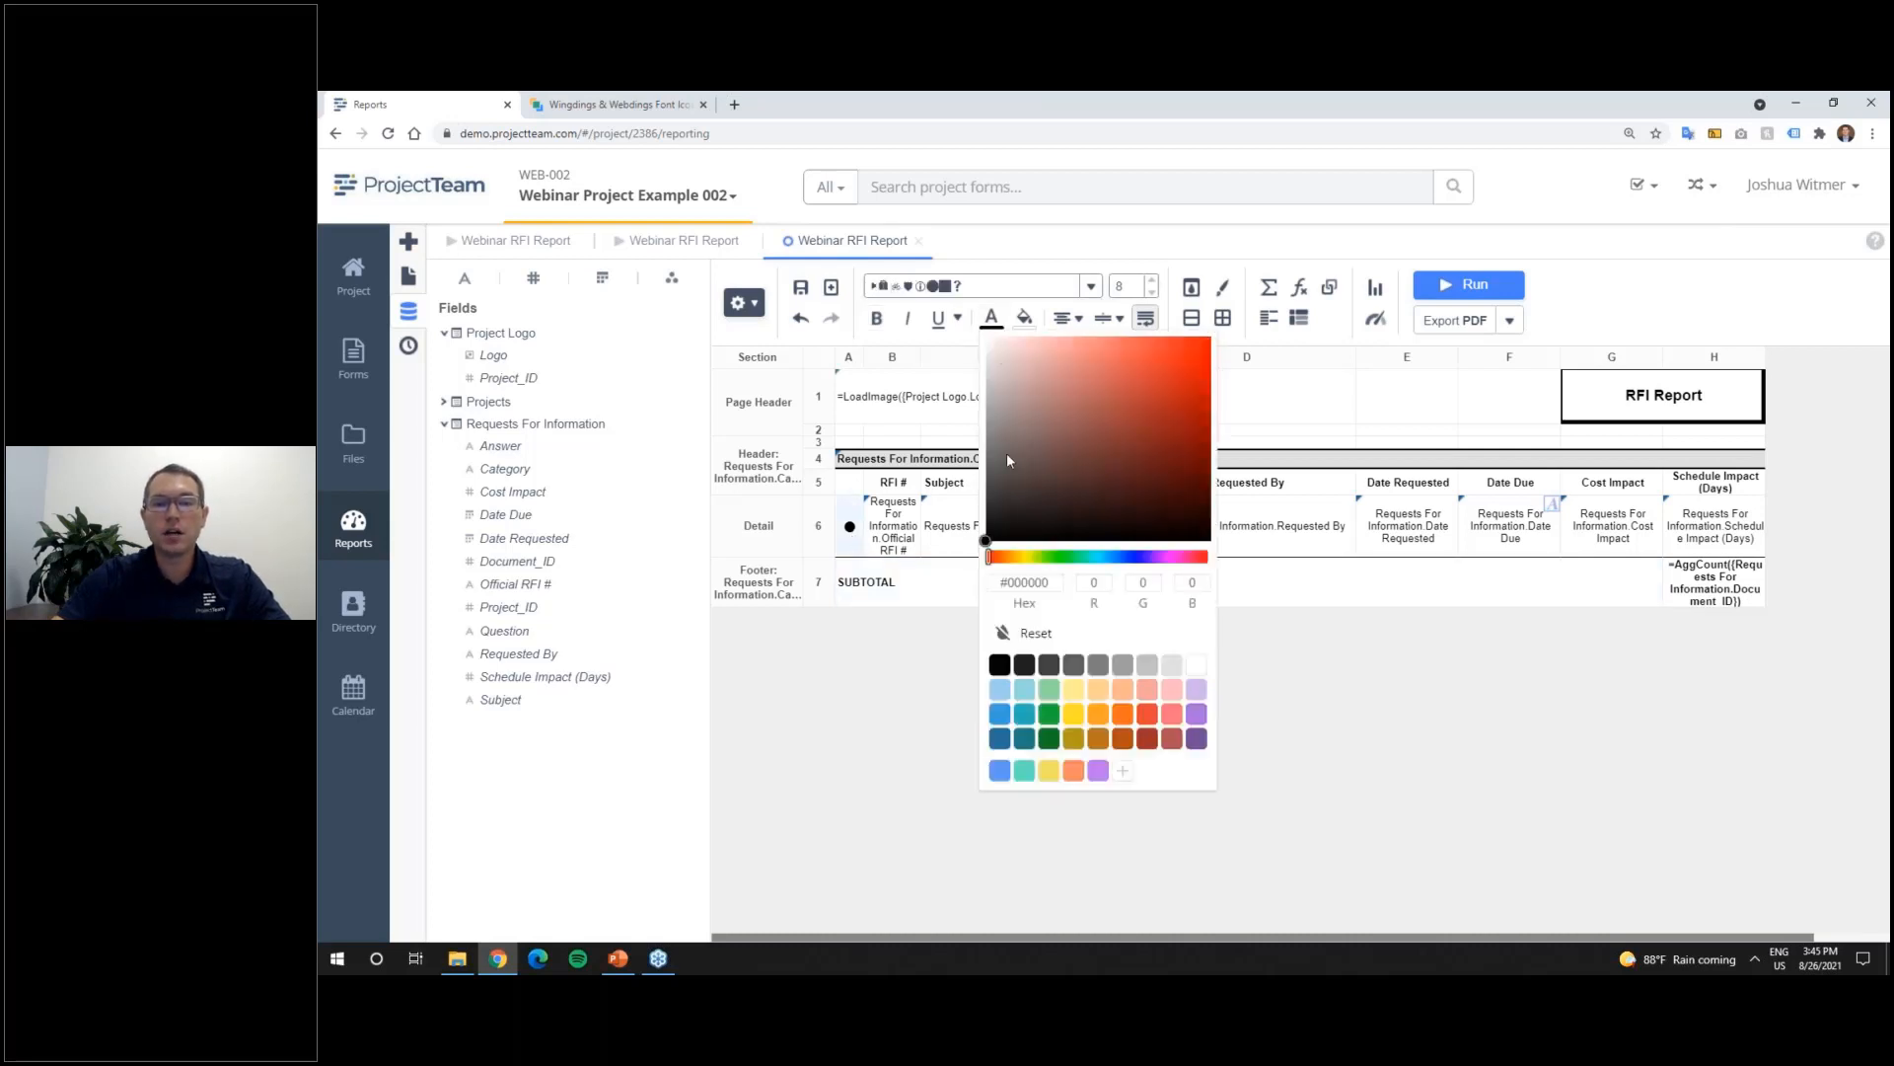
{"action": "left_click", "coordinate": [1197, 665]}
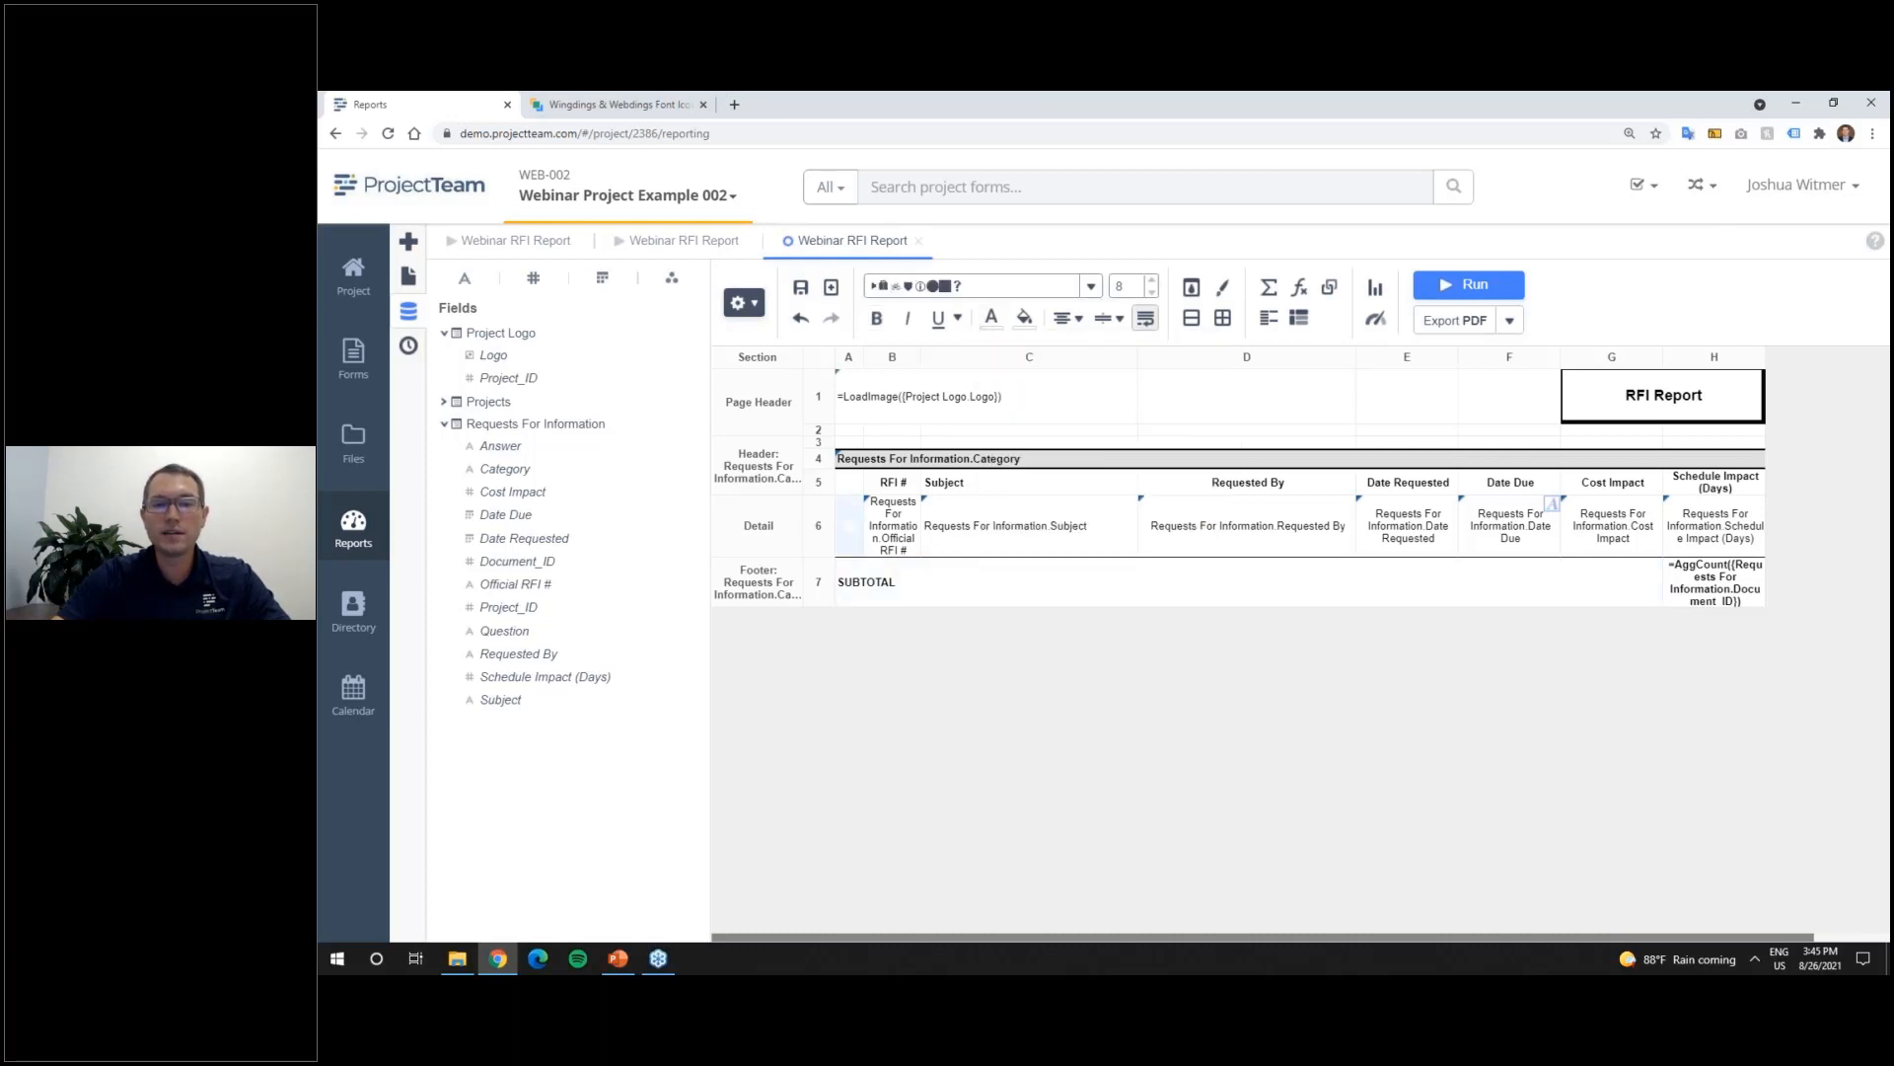
Step: Add a conditional Foreground Color rule of #DB3838 to the column A Detail cell with condition {Requests For Information.Date Due}<Today(), and run the report
{"action": "right_click", "coordinate": [847, 519]}
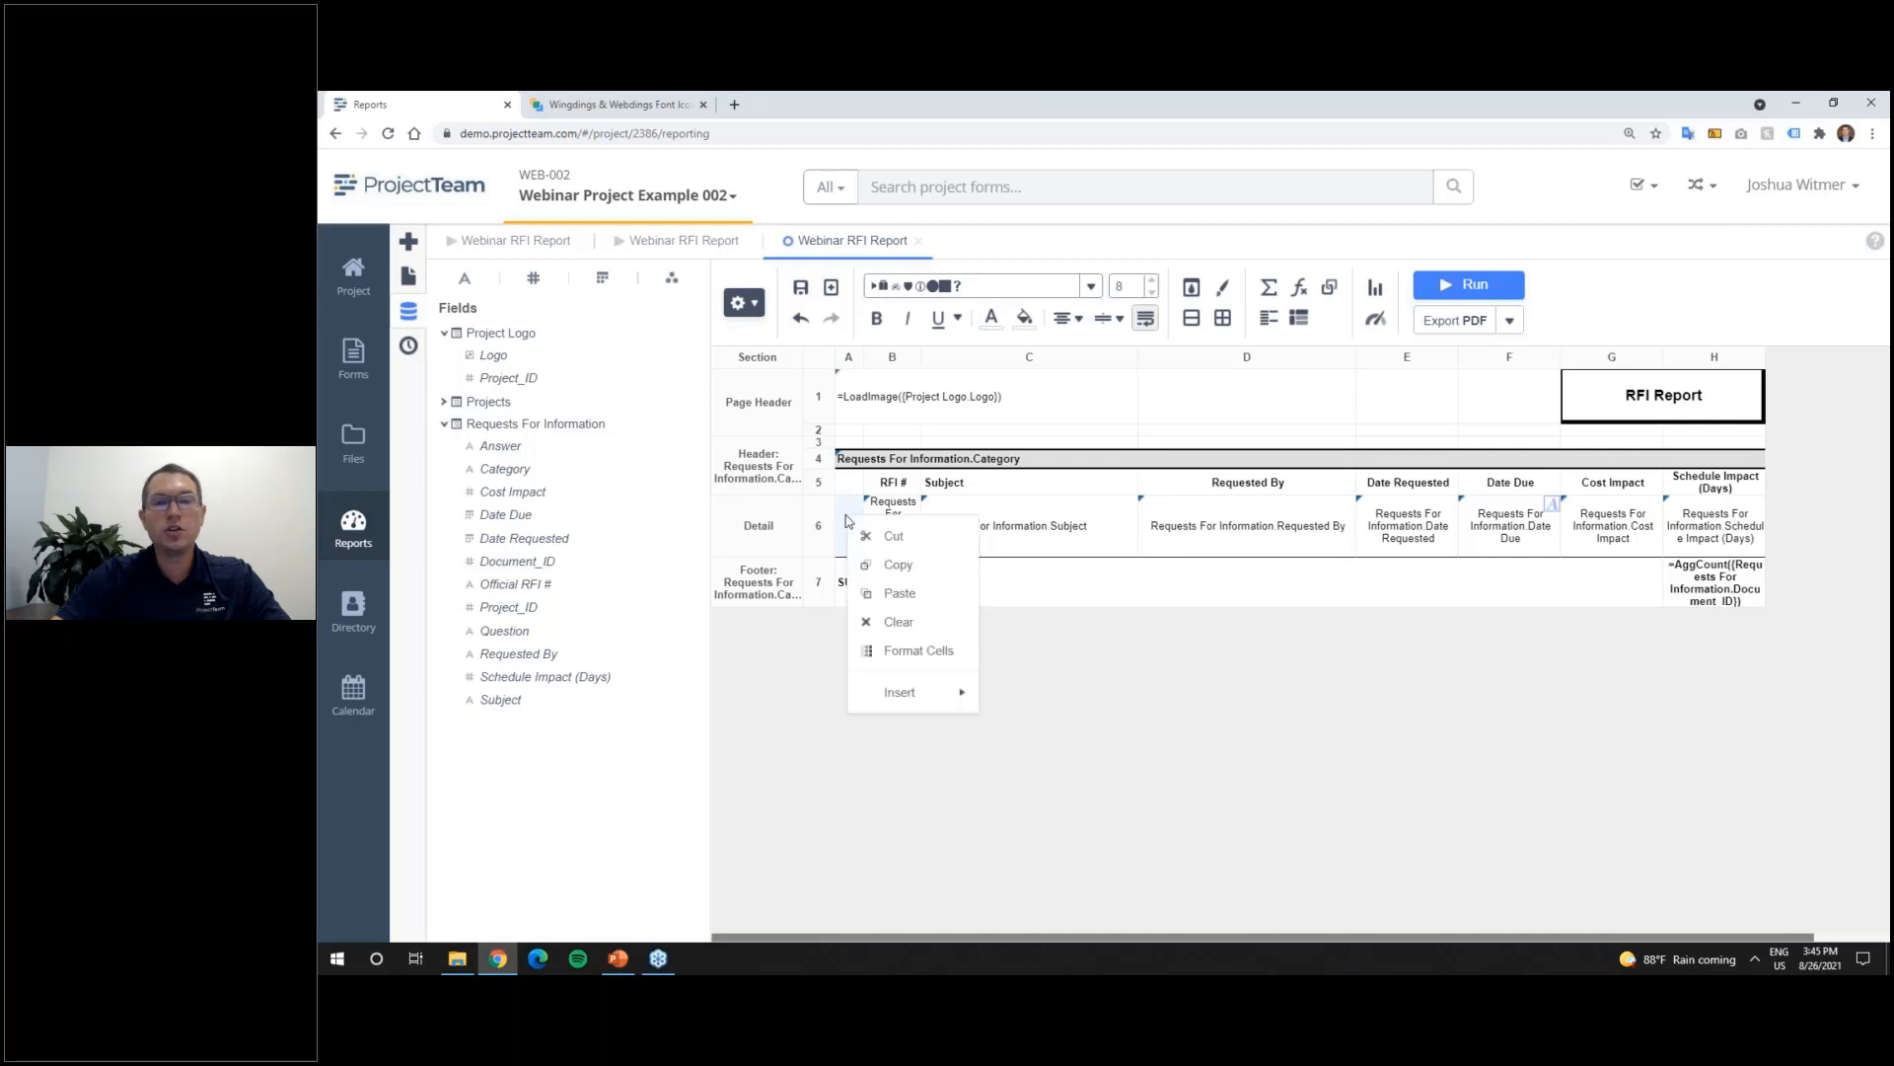
{"action": "left_click", "coordinate": [913, 651]}
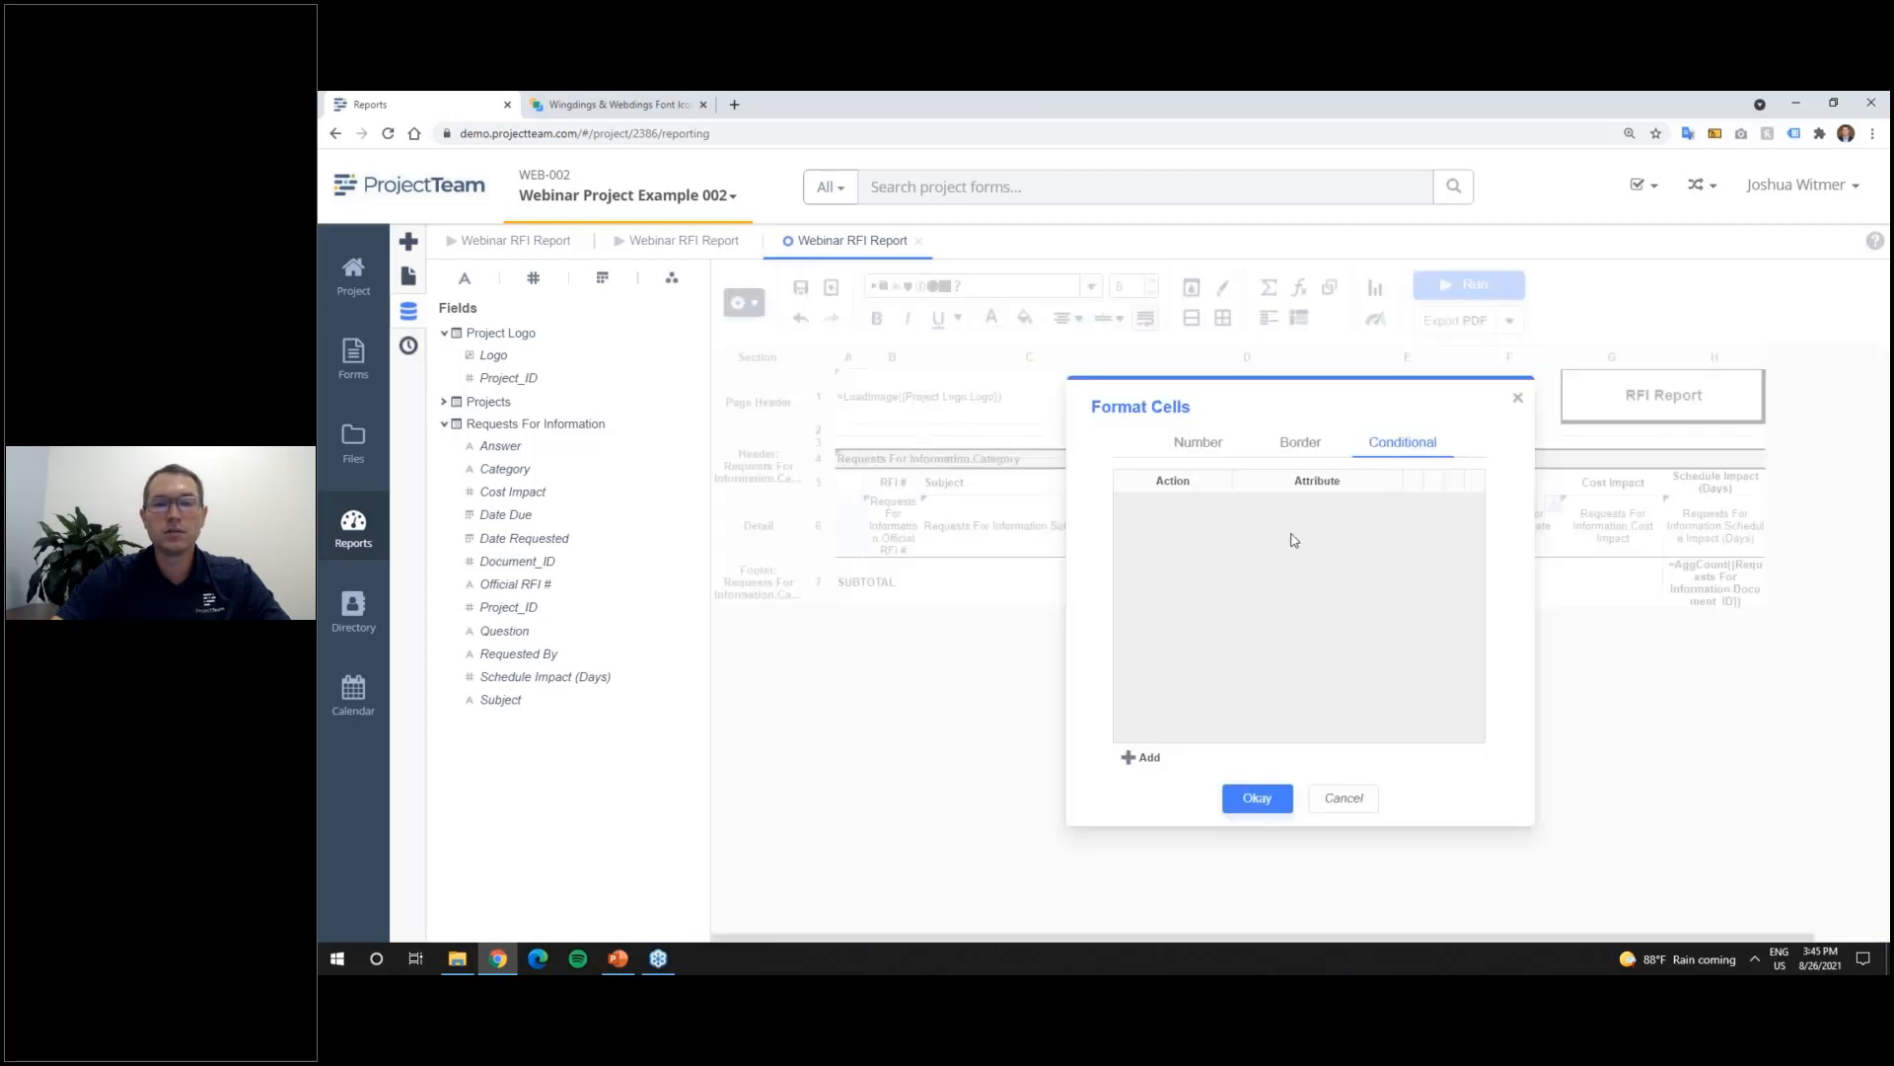
{"action": "left_click", "coordinate": [1144, 757]}
{"action": "left_click", "coordinate": [1382, 517]}
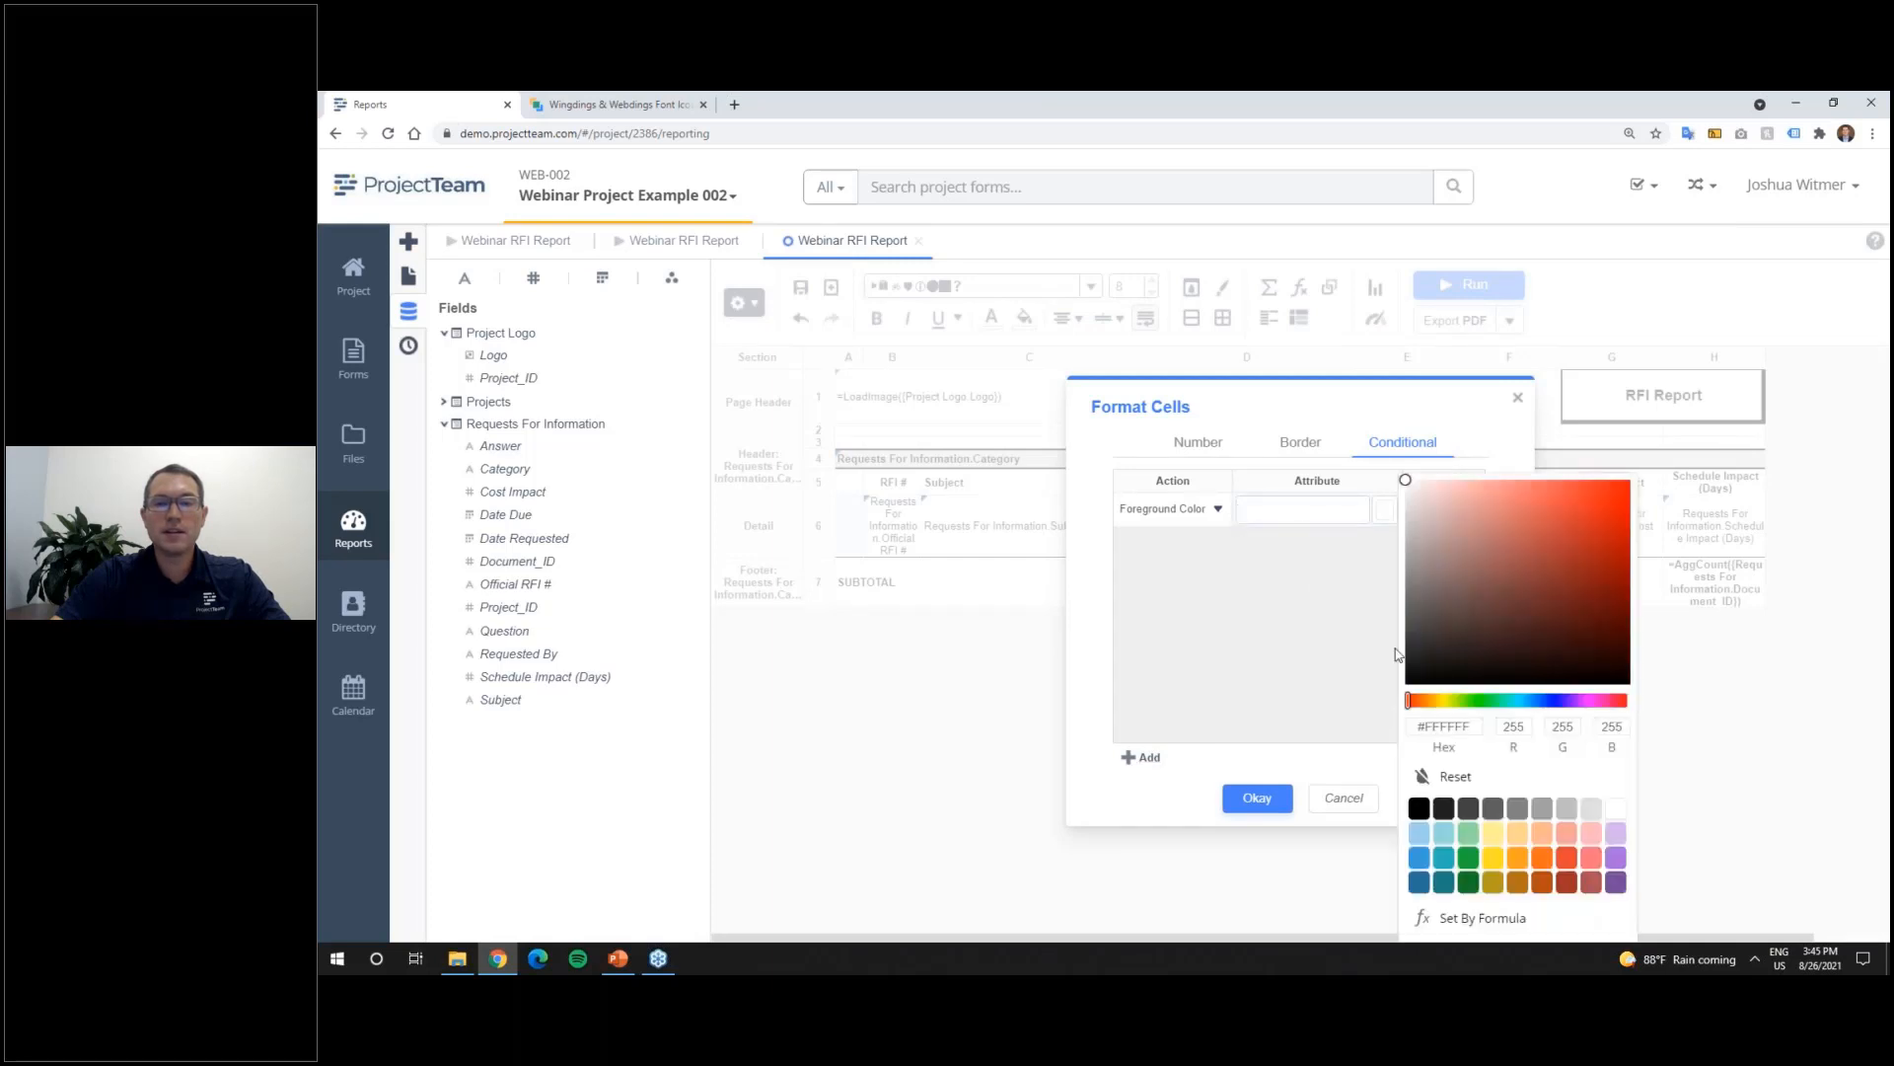
{"action": "left_click", "coordinate": [1575, 858]}
{"action": "left_click", "coordinate": [1412, 509]}
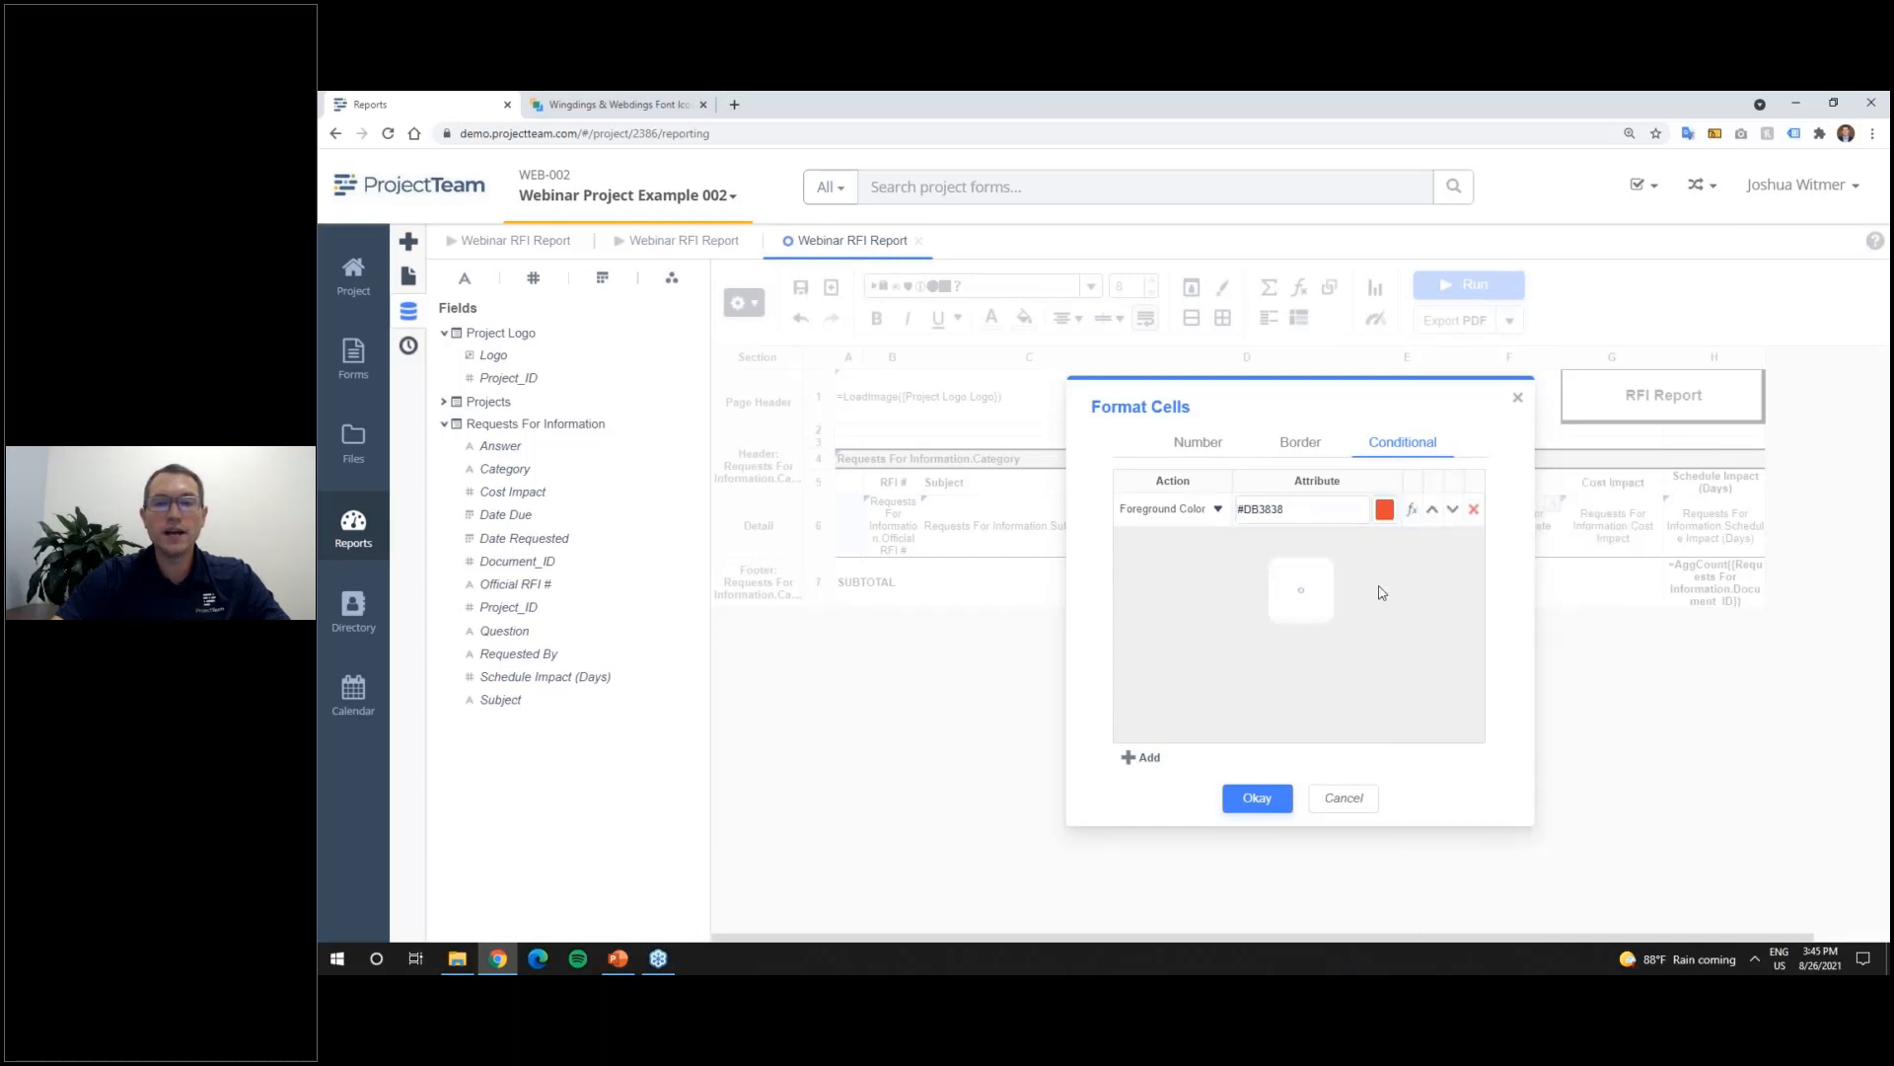
{"action": "type", "text": "{Requests For Information.Date Due}<Today()"}
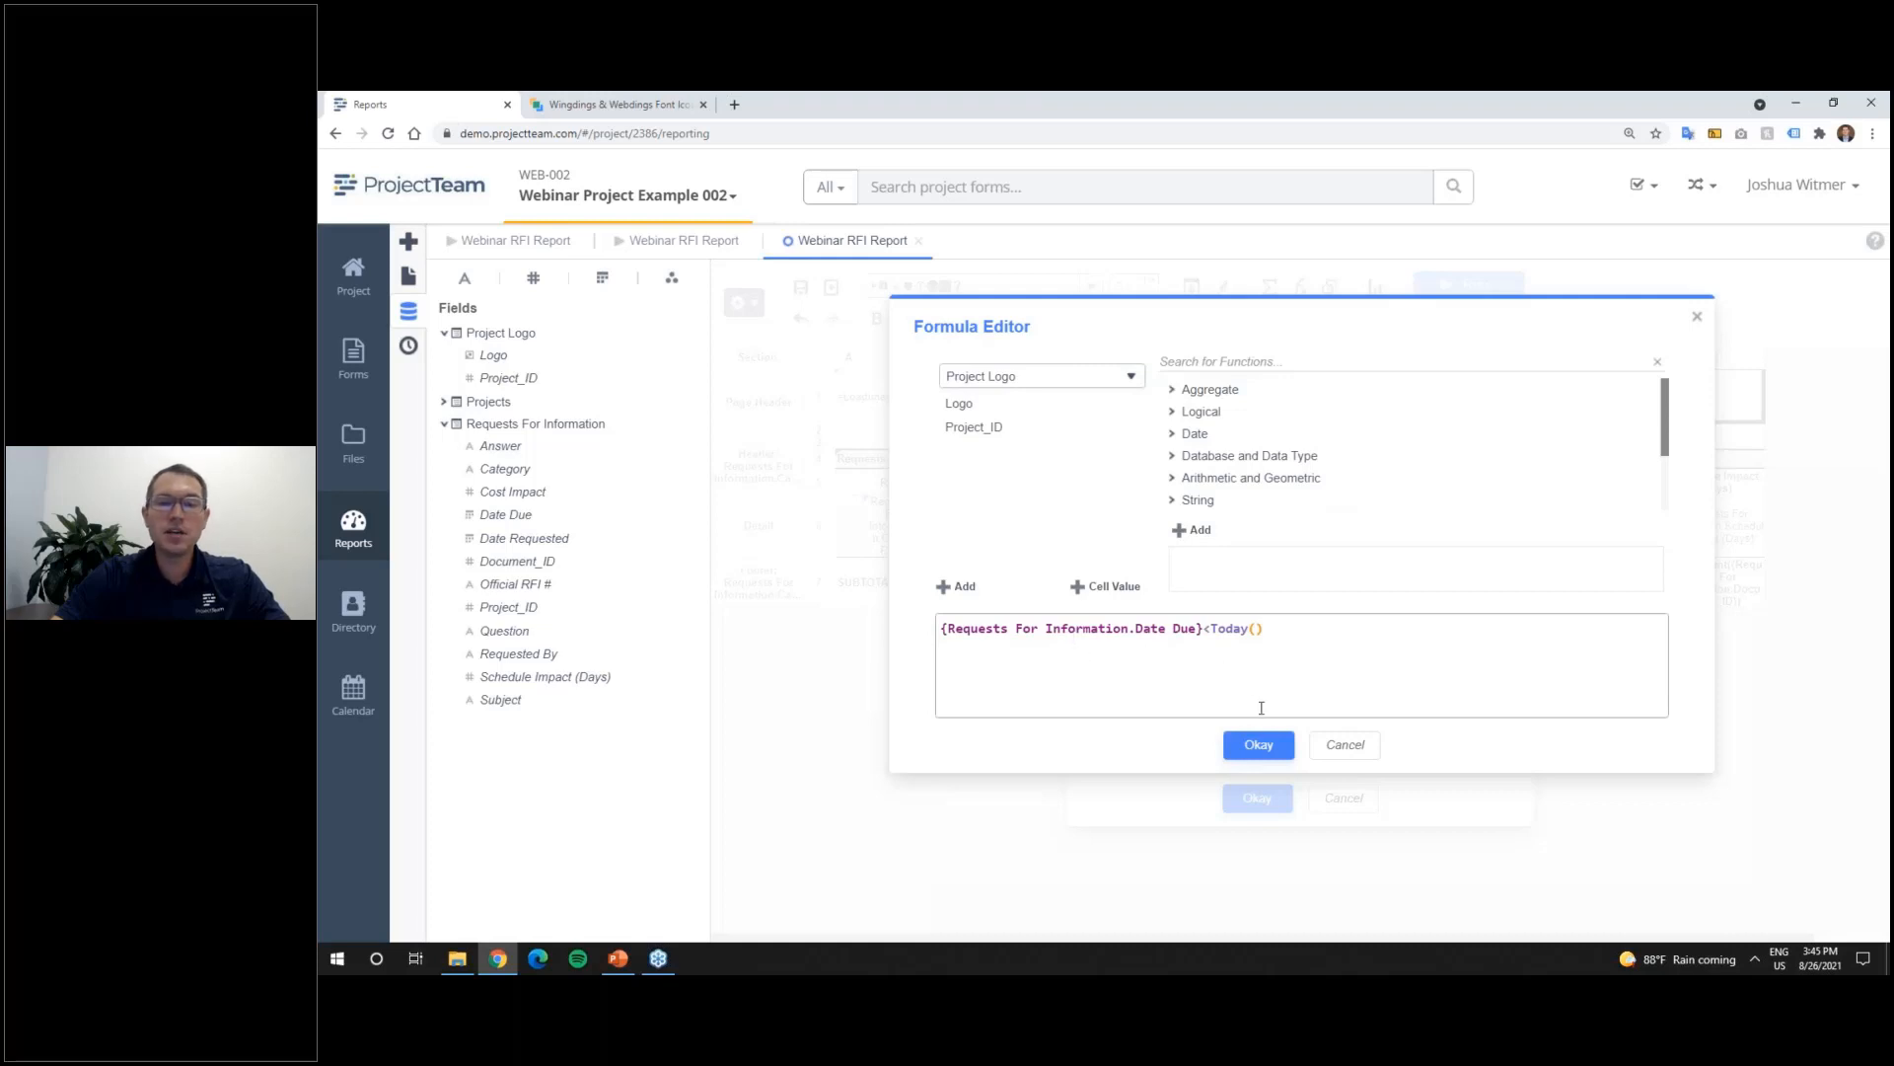
{"action": "left_click", "coordinate": [1269, 751]}
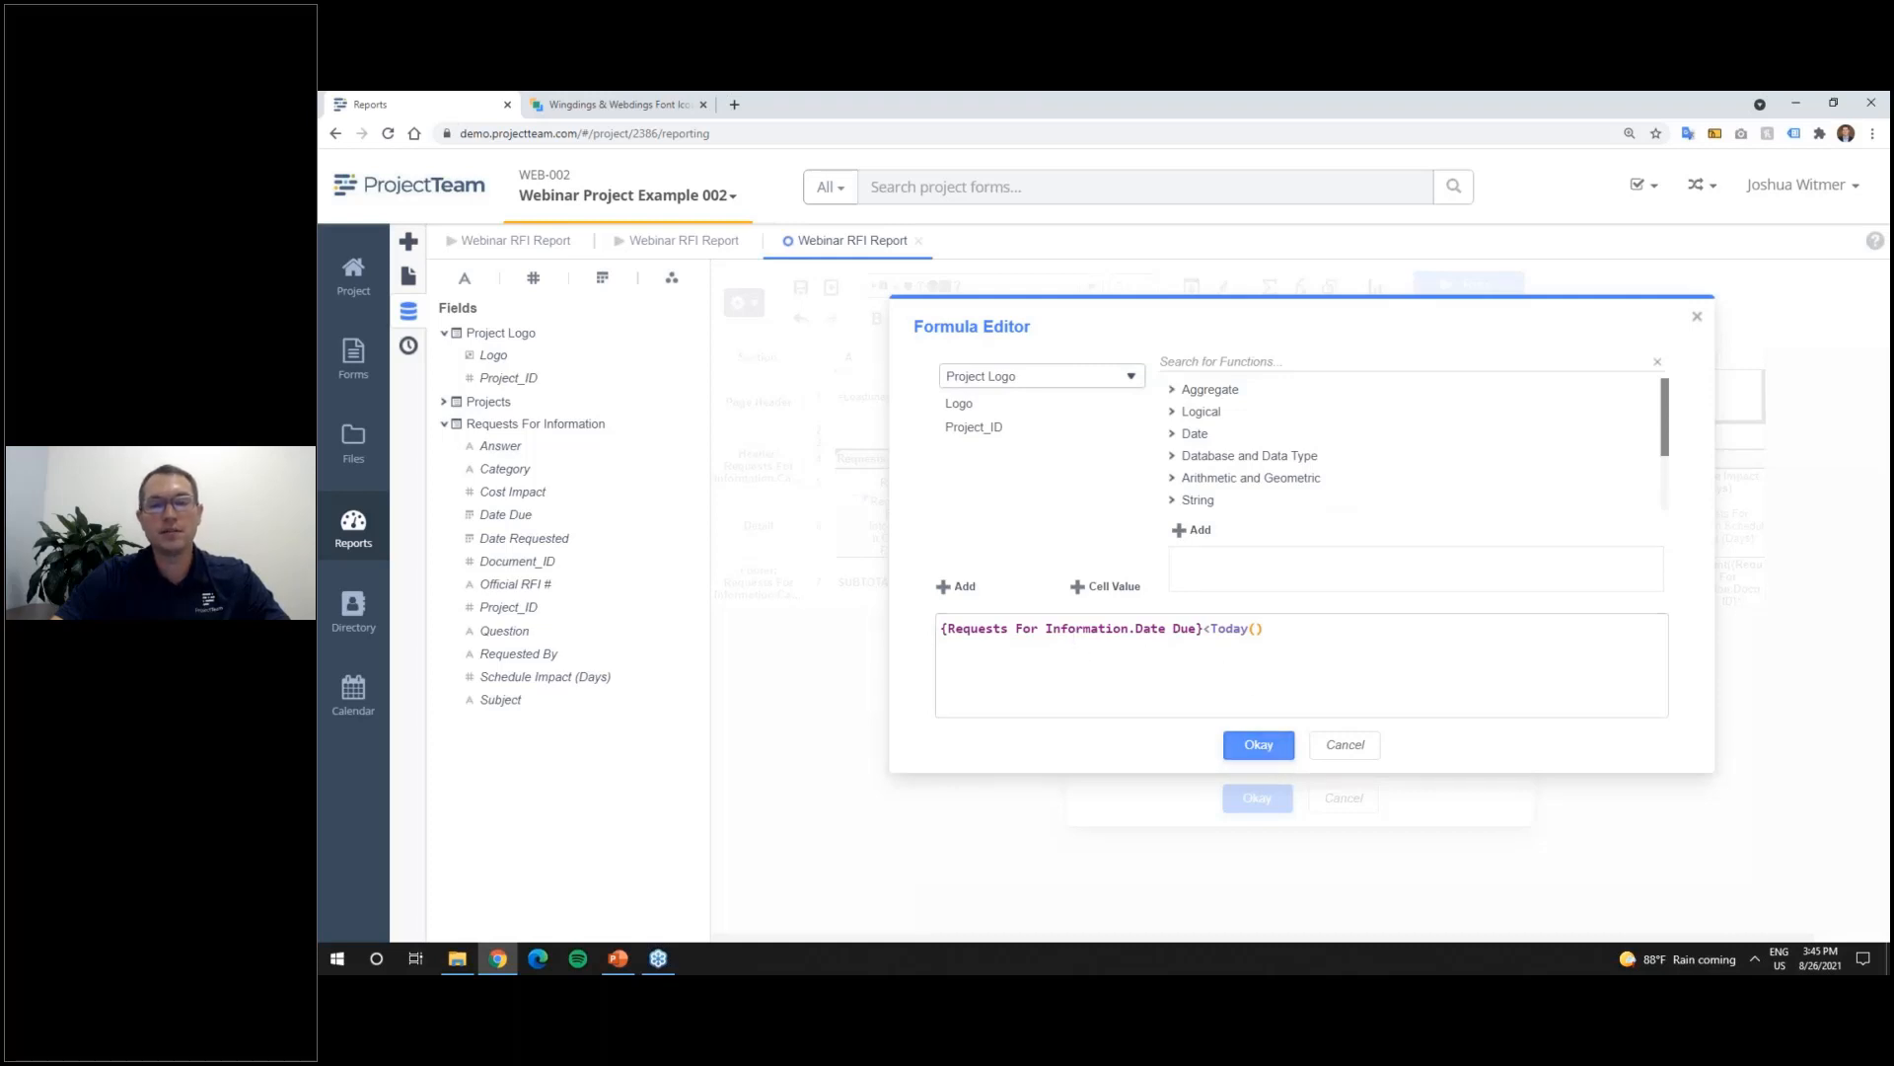
{"action": "left_click", "coordinate": [1258, 797]}
{"action": "left_click", "coordinate": [1475, 294]}
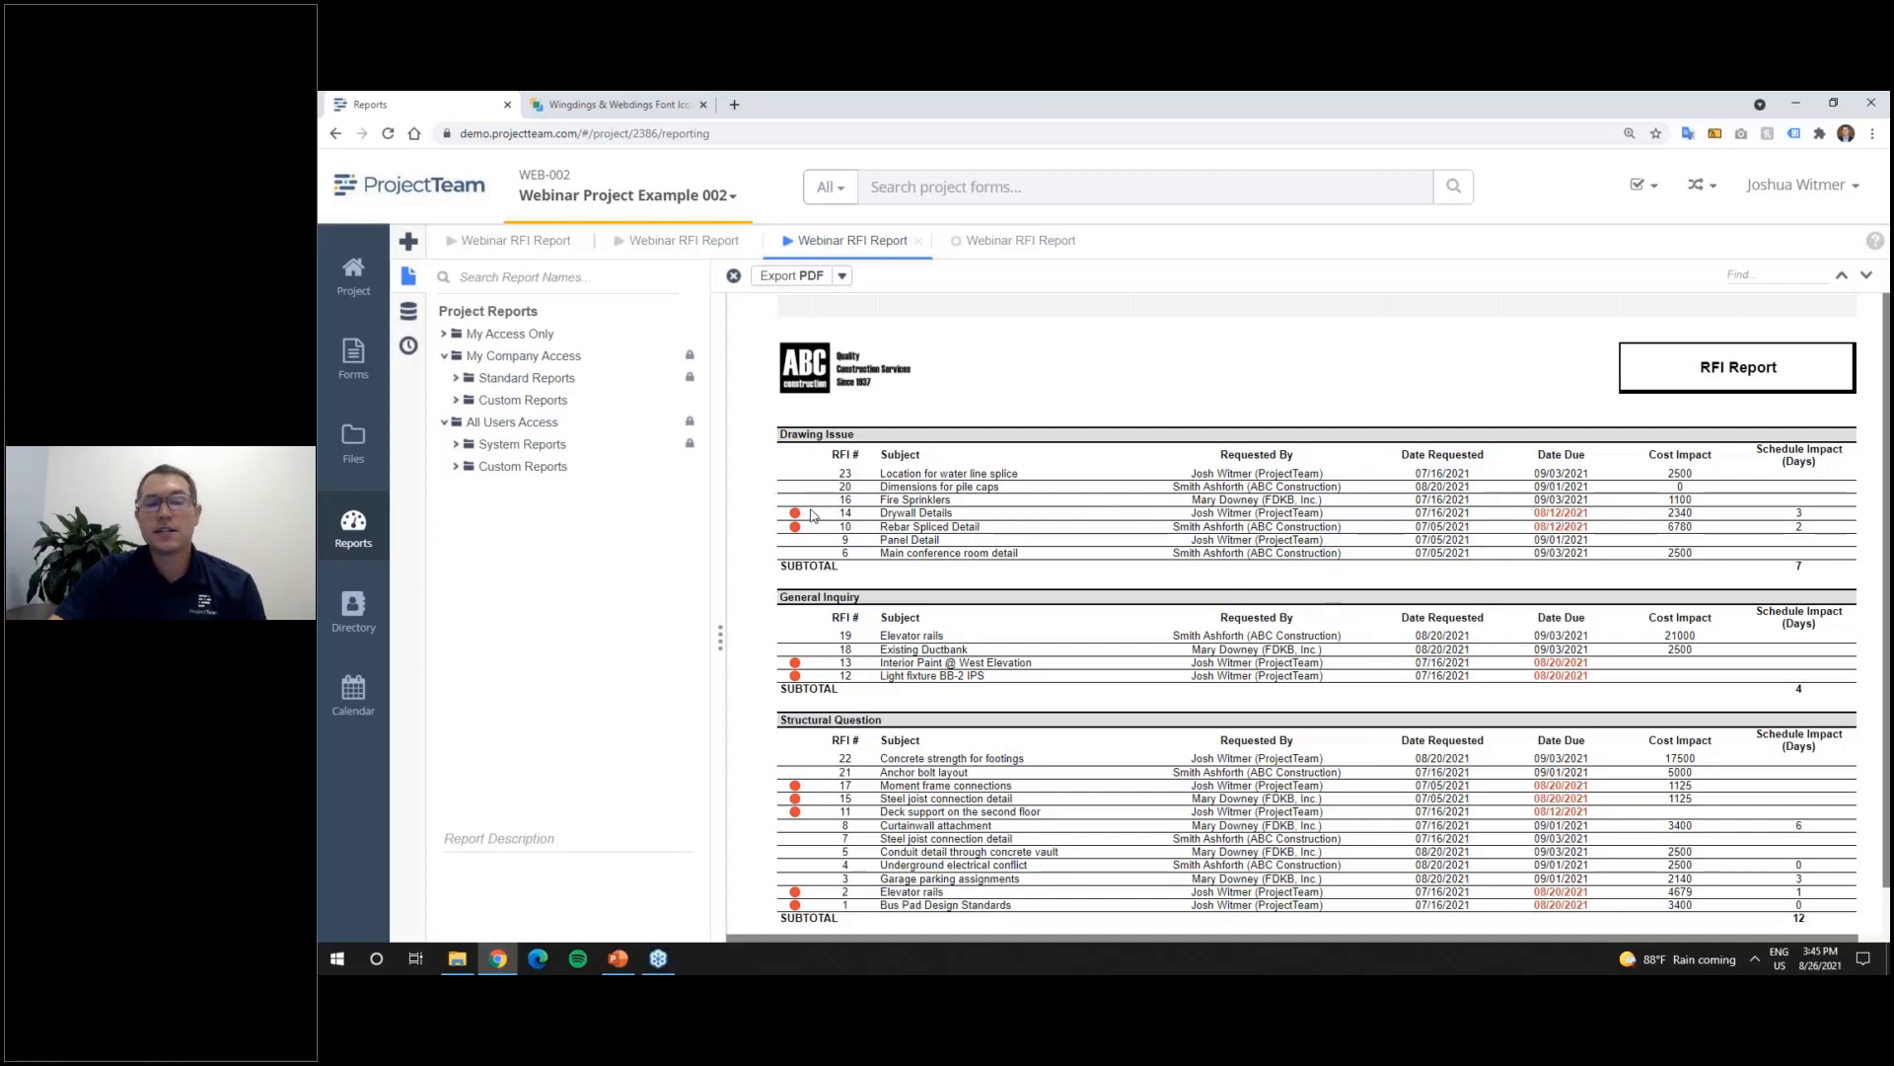
Step: Back in the designer, set the column A marker's font size to 5 and run the report again
{"action": "left_click", "coordinate": [1002, 243]}
{"action": "left_click", "coordinate": [1152, 293]}
{"action": "left_click", "coordinate": [1152, 293]}
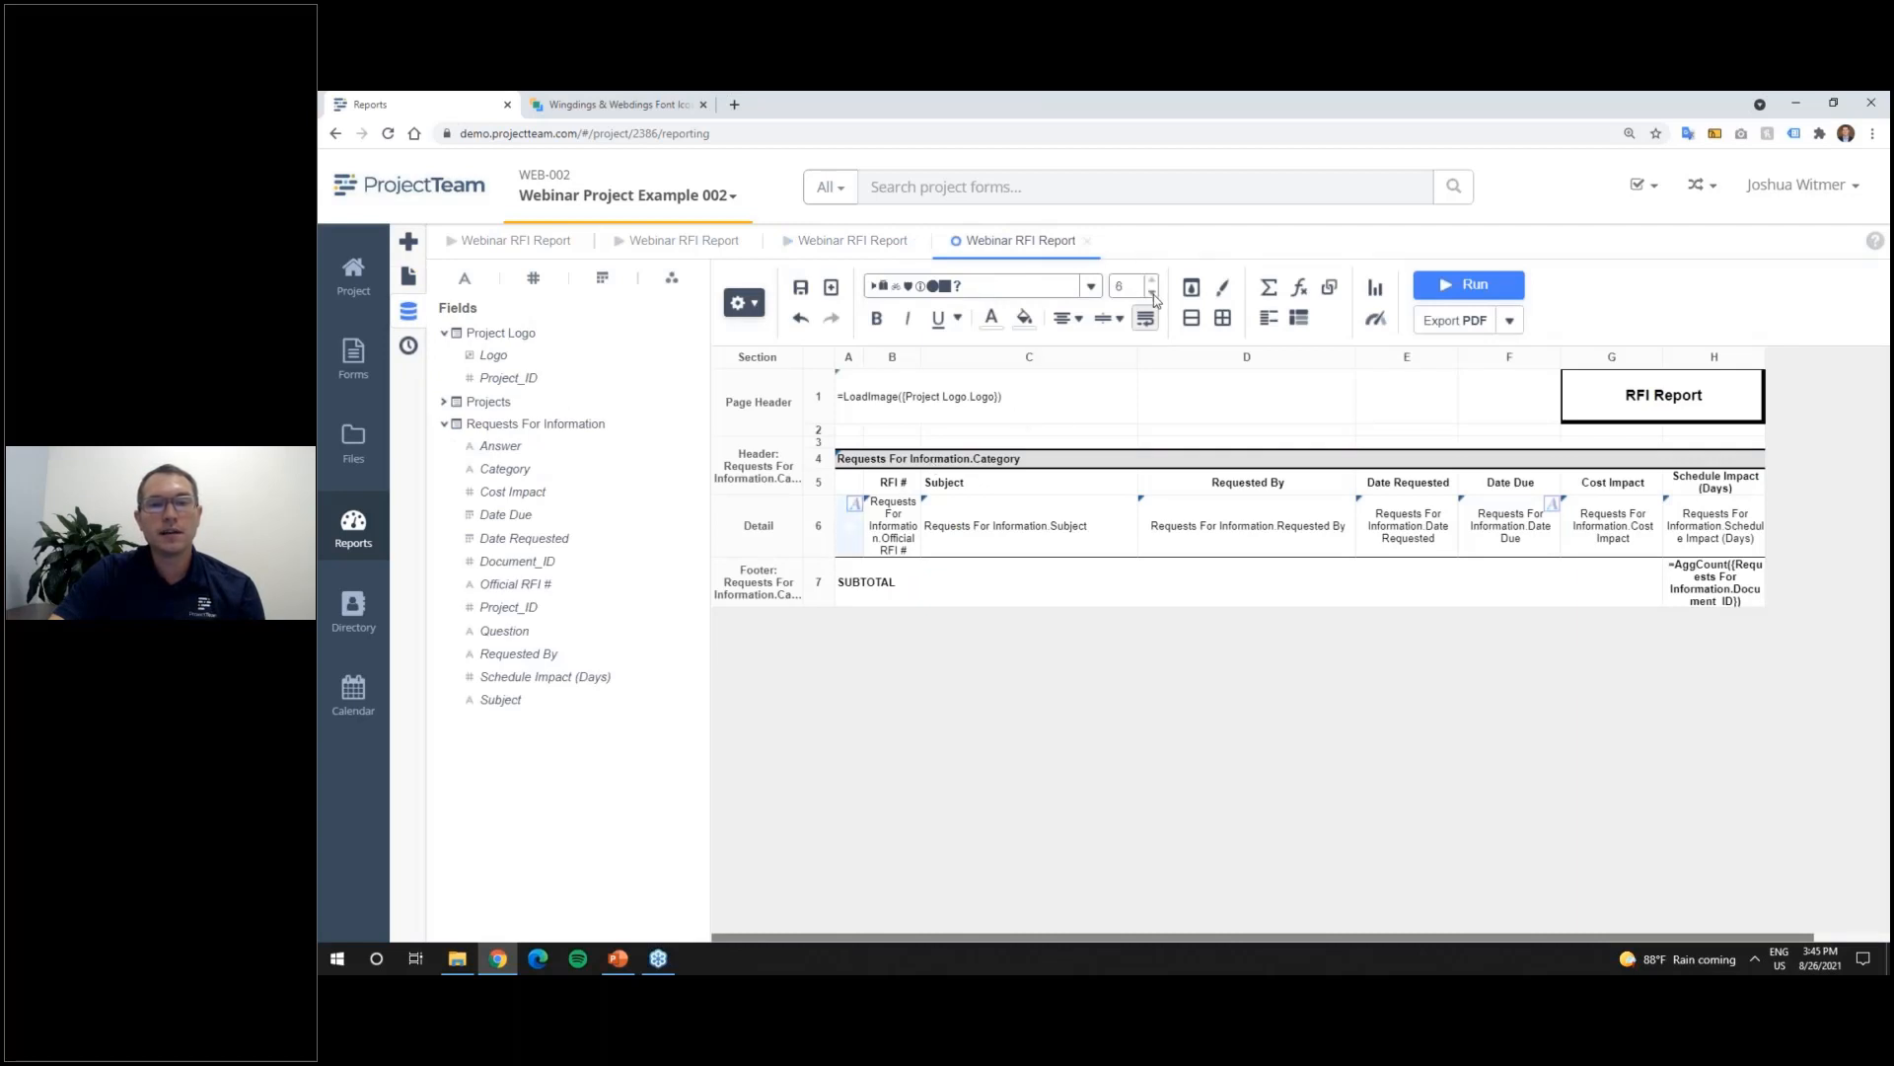
{"action": "left_click", "coordinate": [1150, 281]}
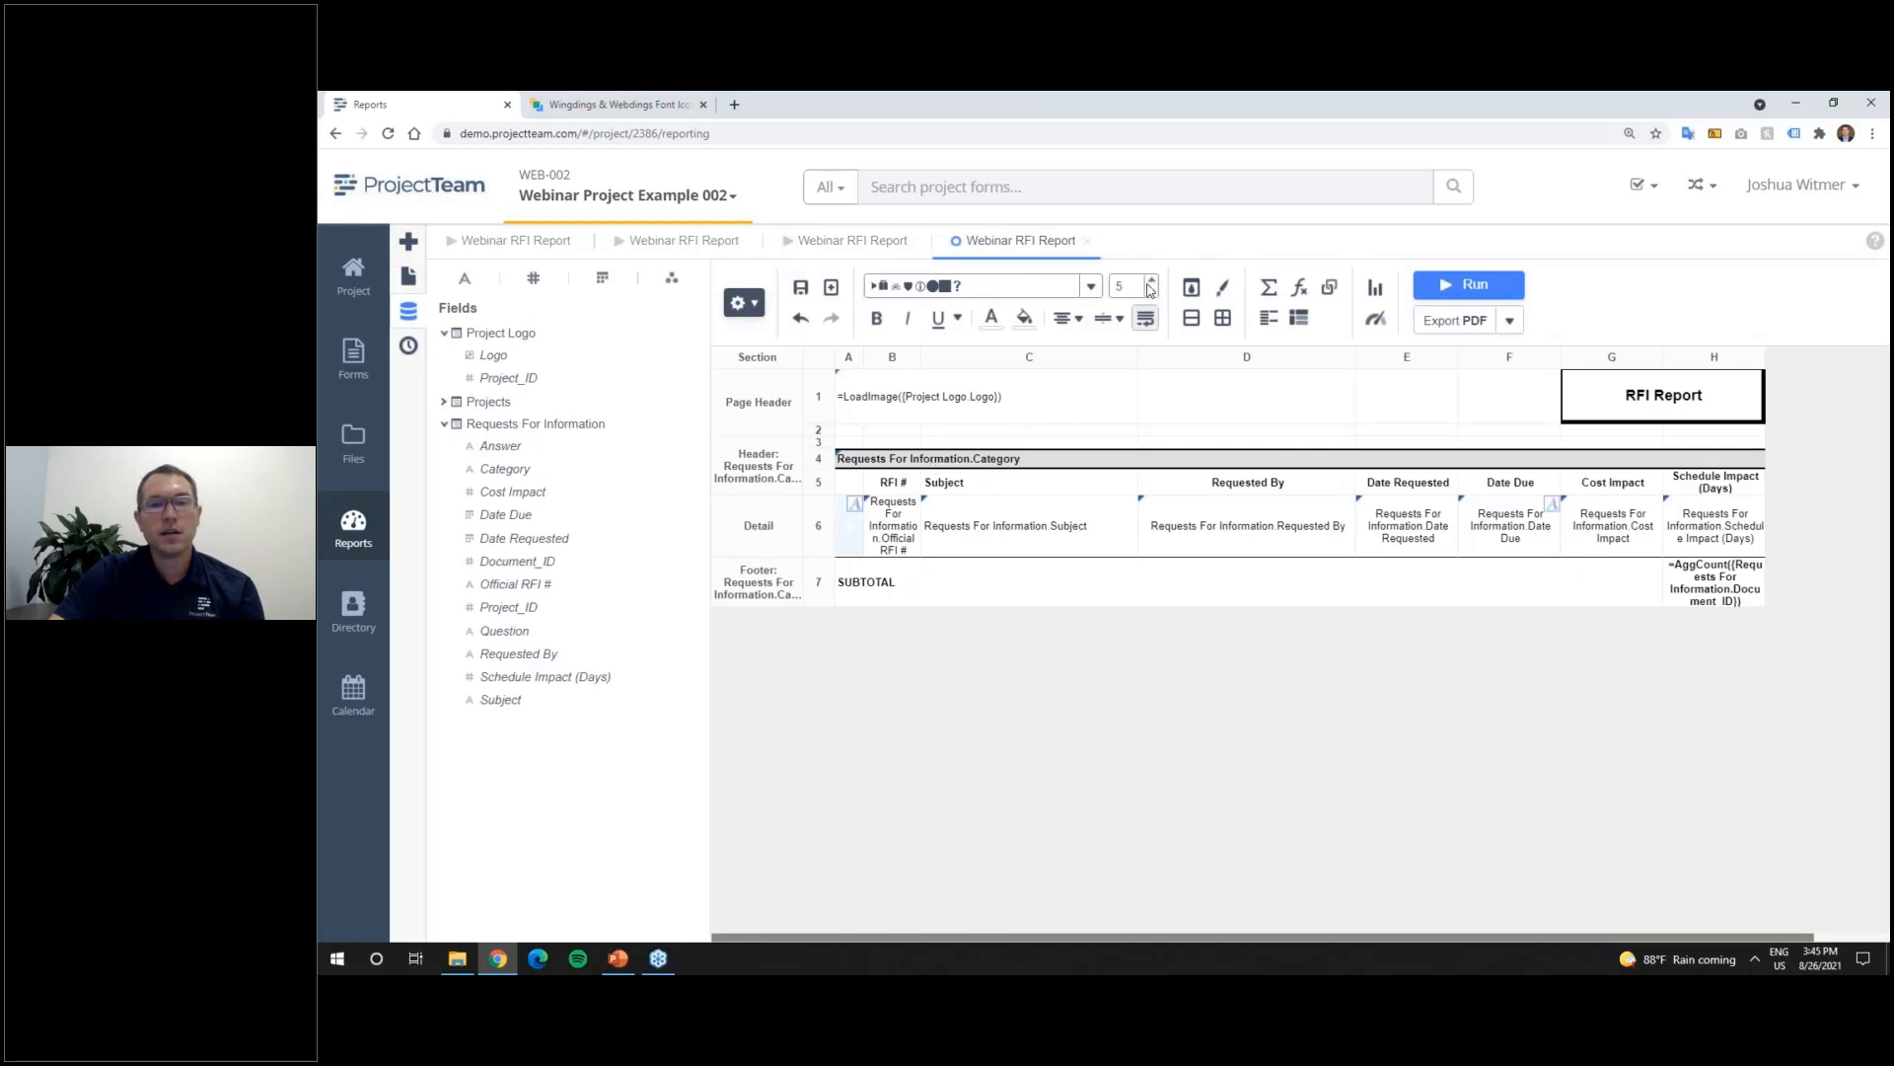
{"action": "left_click", "coordinate": [1470, 286]}
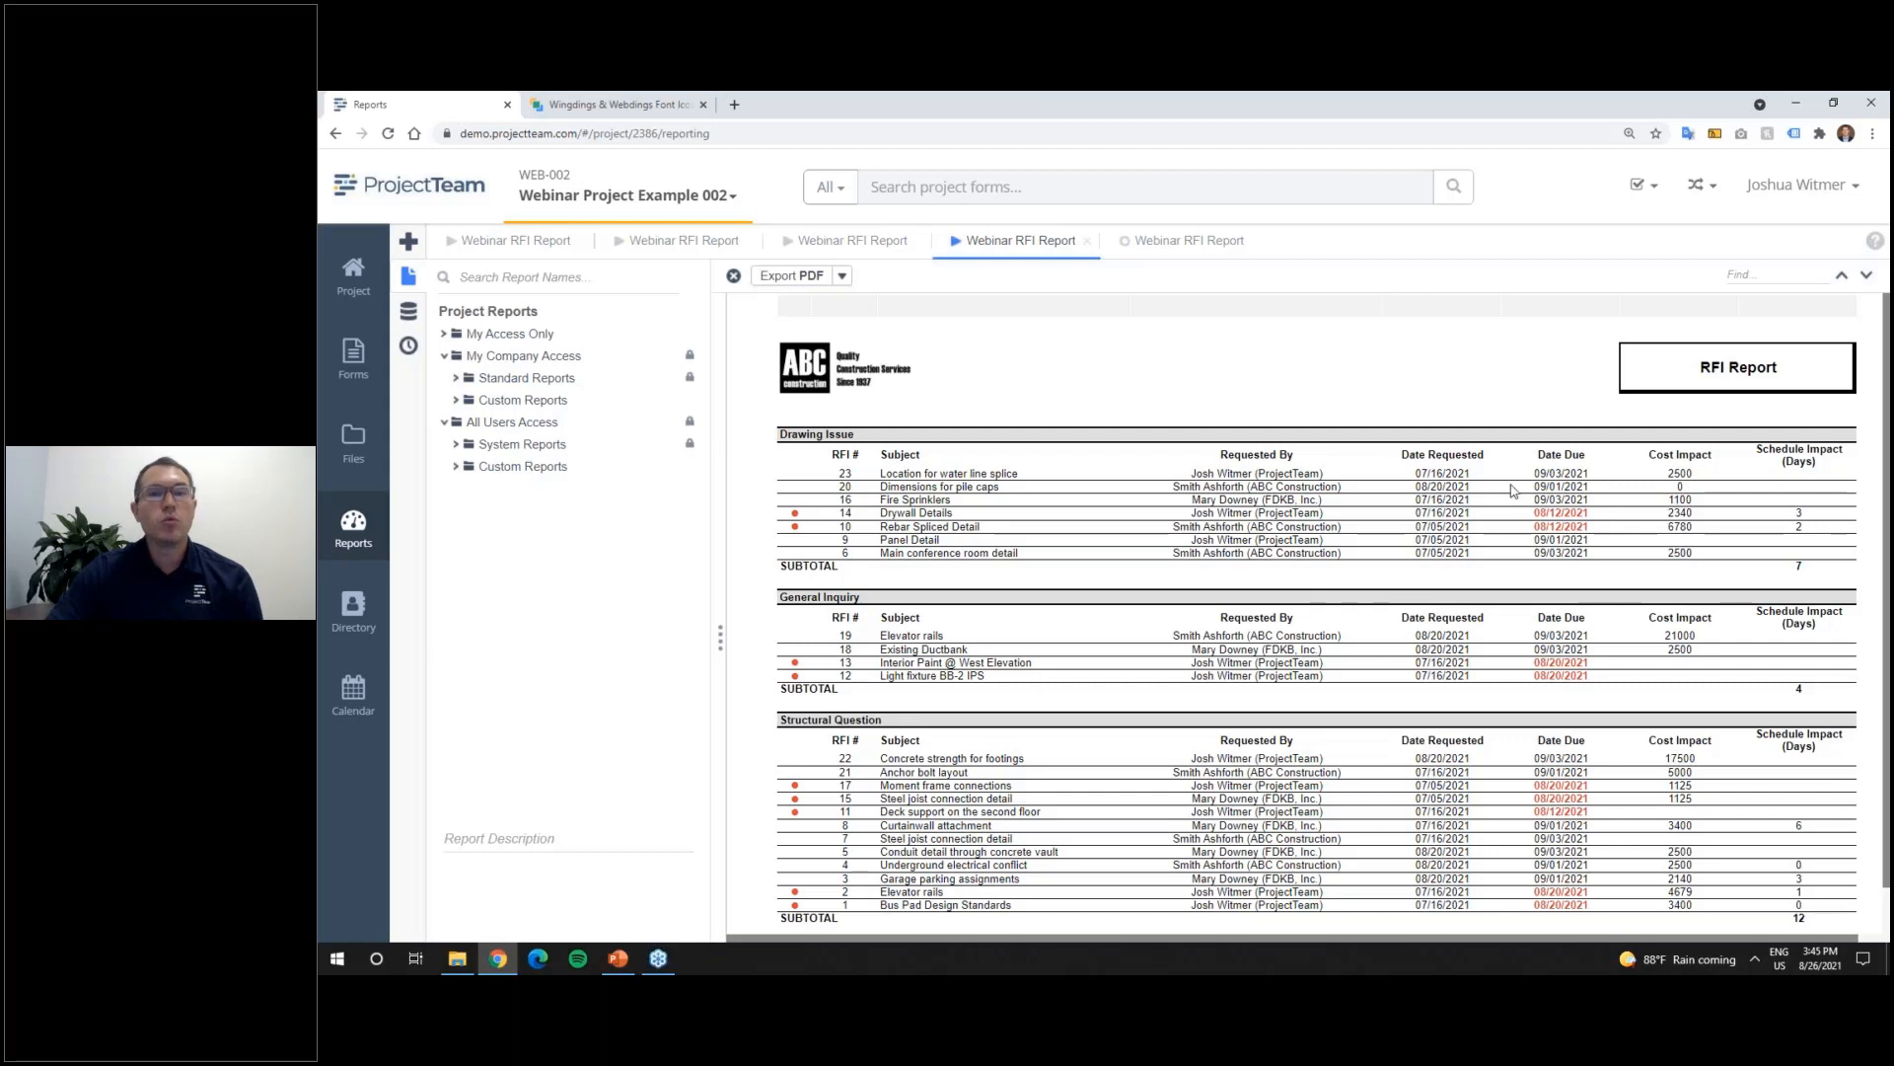
Step: Format the Cost Impact Detail cell as a Number with 0 decimal places, a 1000 separator, and the $ currency symbol
{"action": "left_click", "coordinate": [1177, 245]}
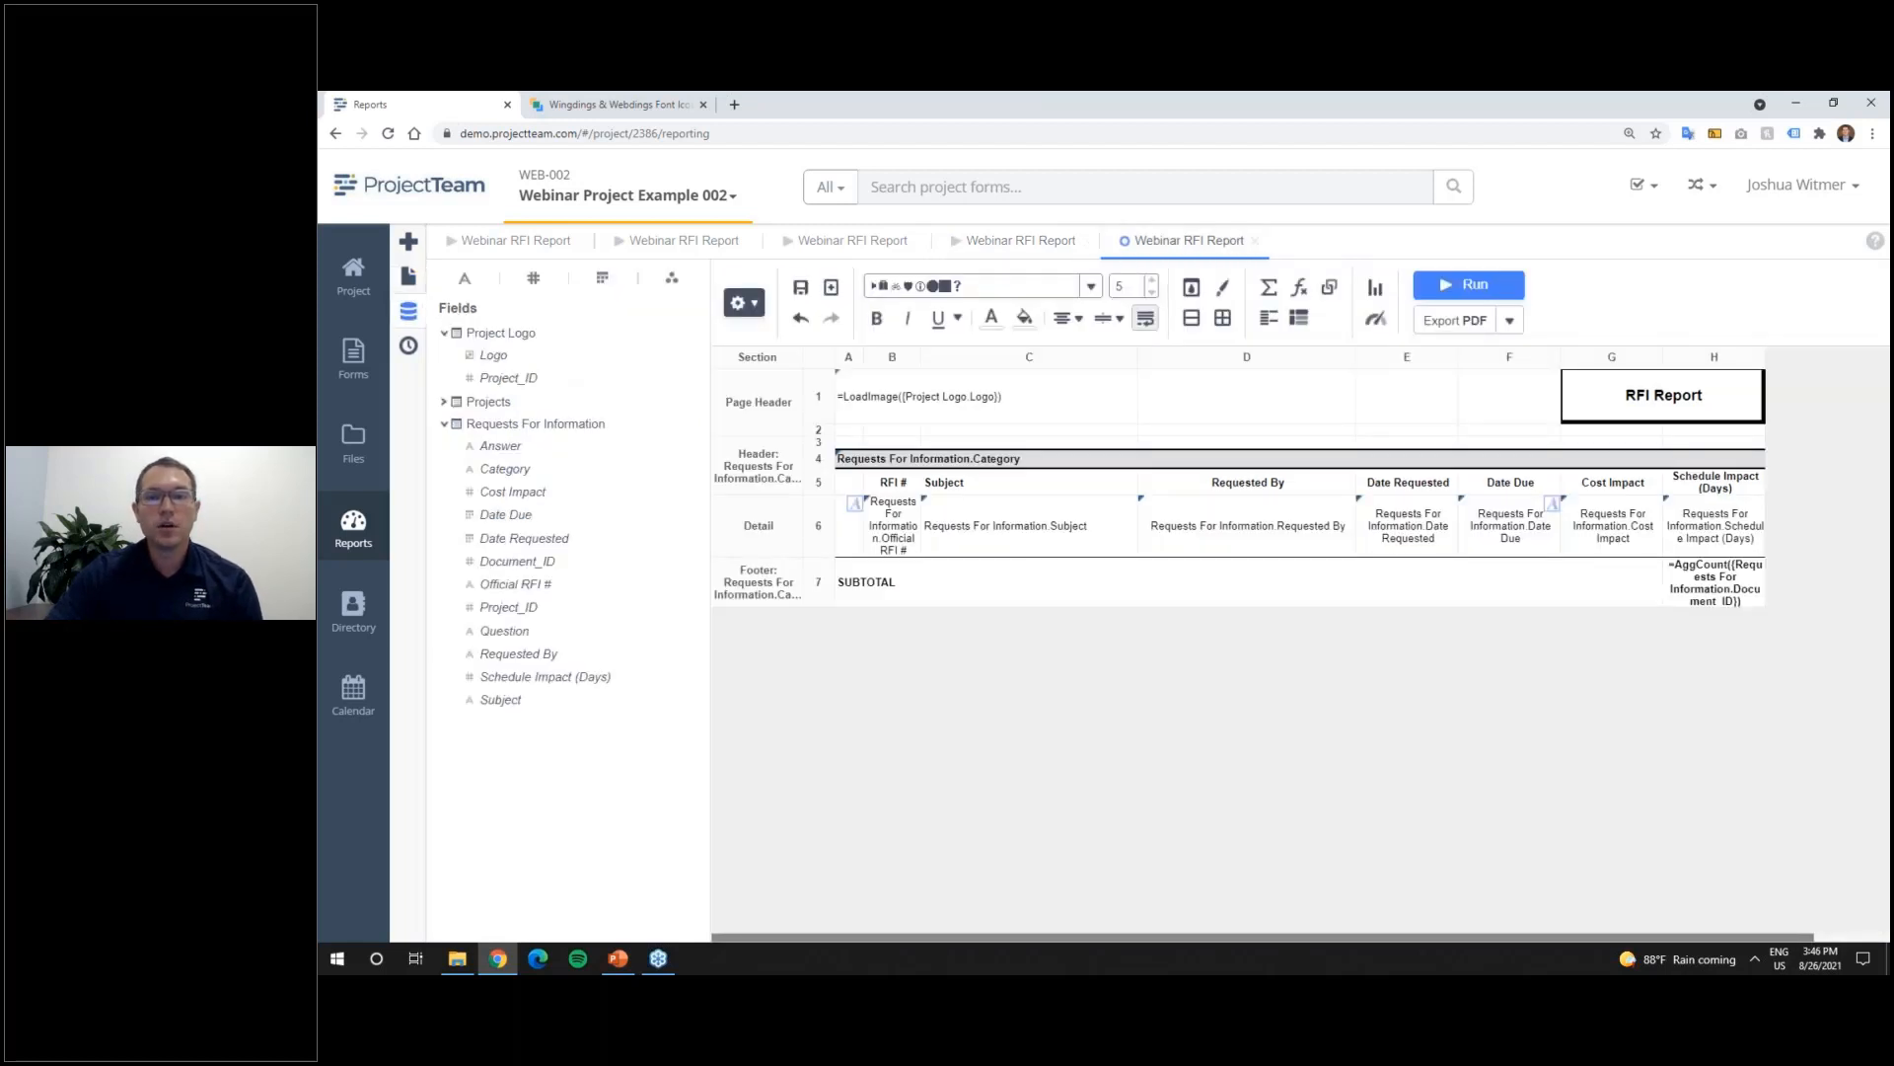
{"action": "left_click", "coordinate": [1614, 536]}
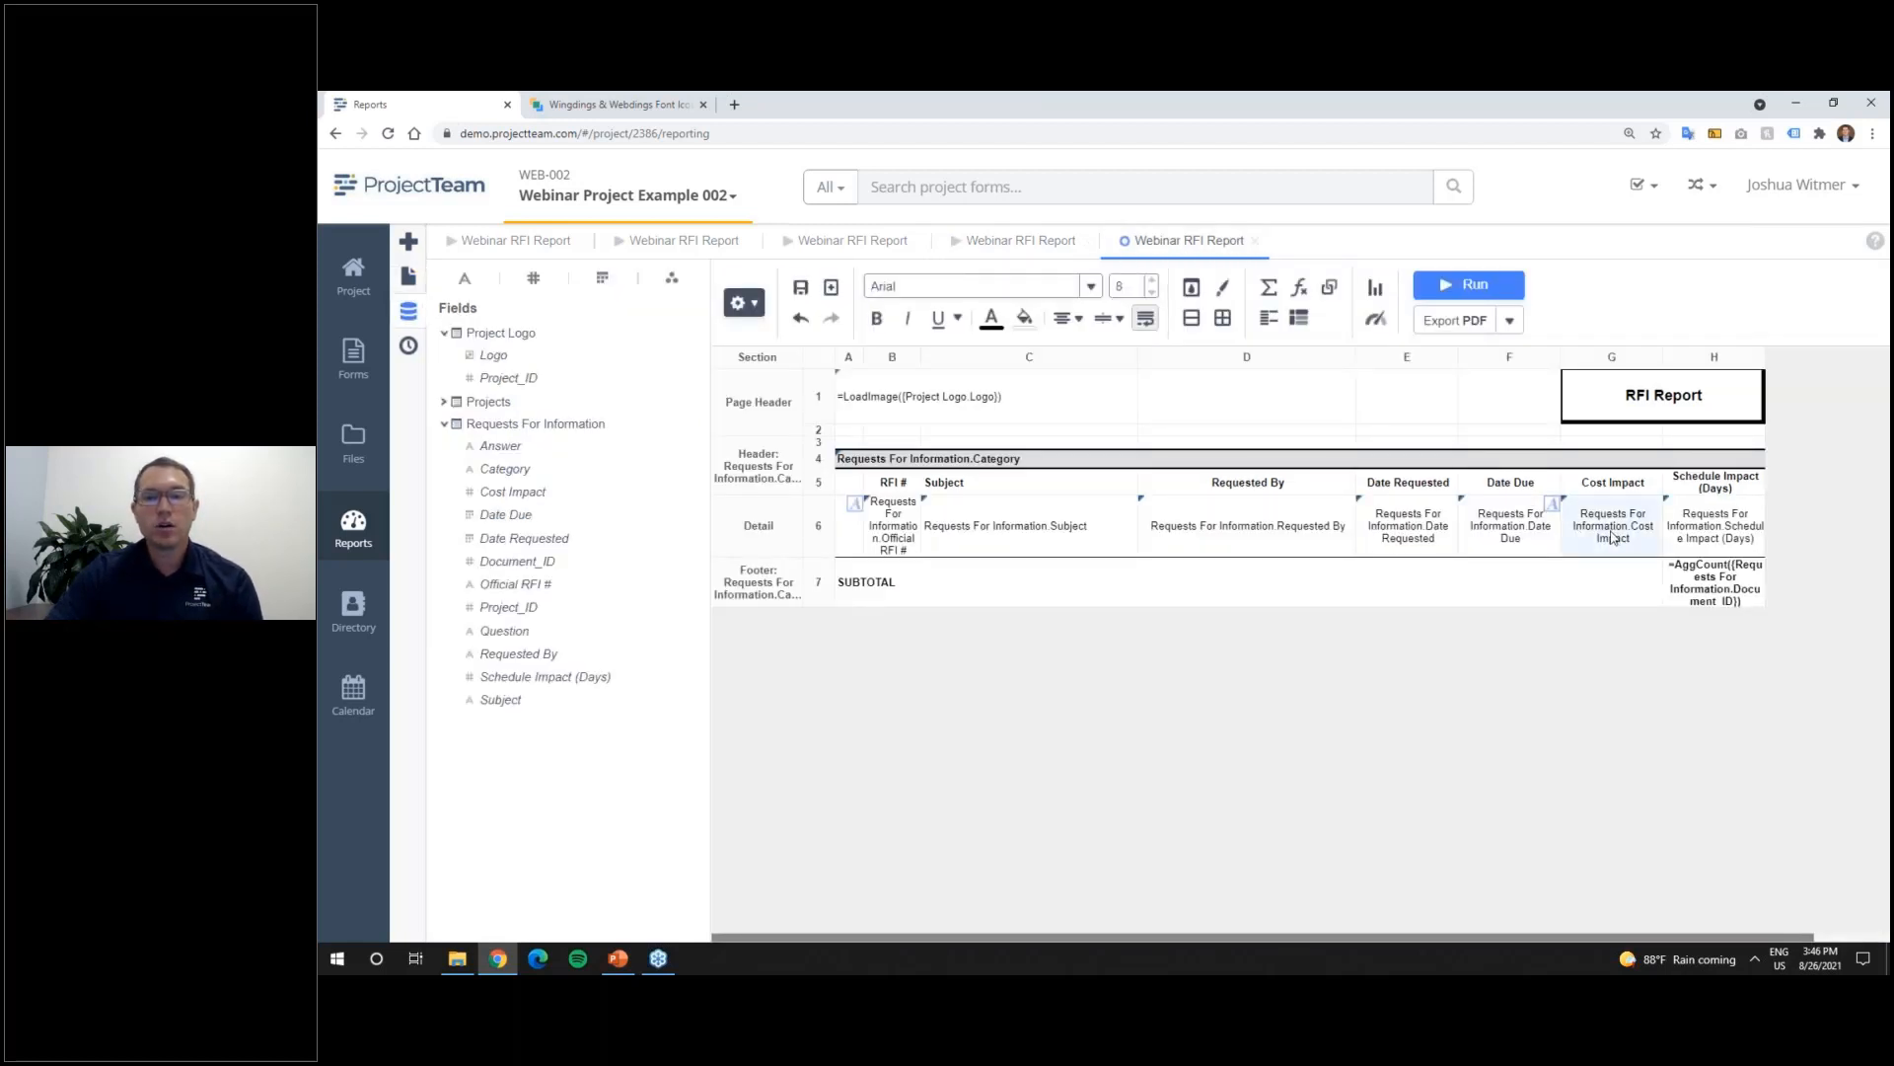
{"action": "left_click", "coordinate": [1192, 288]}
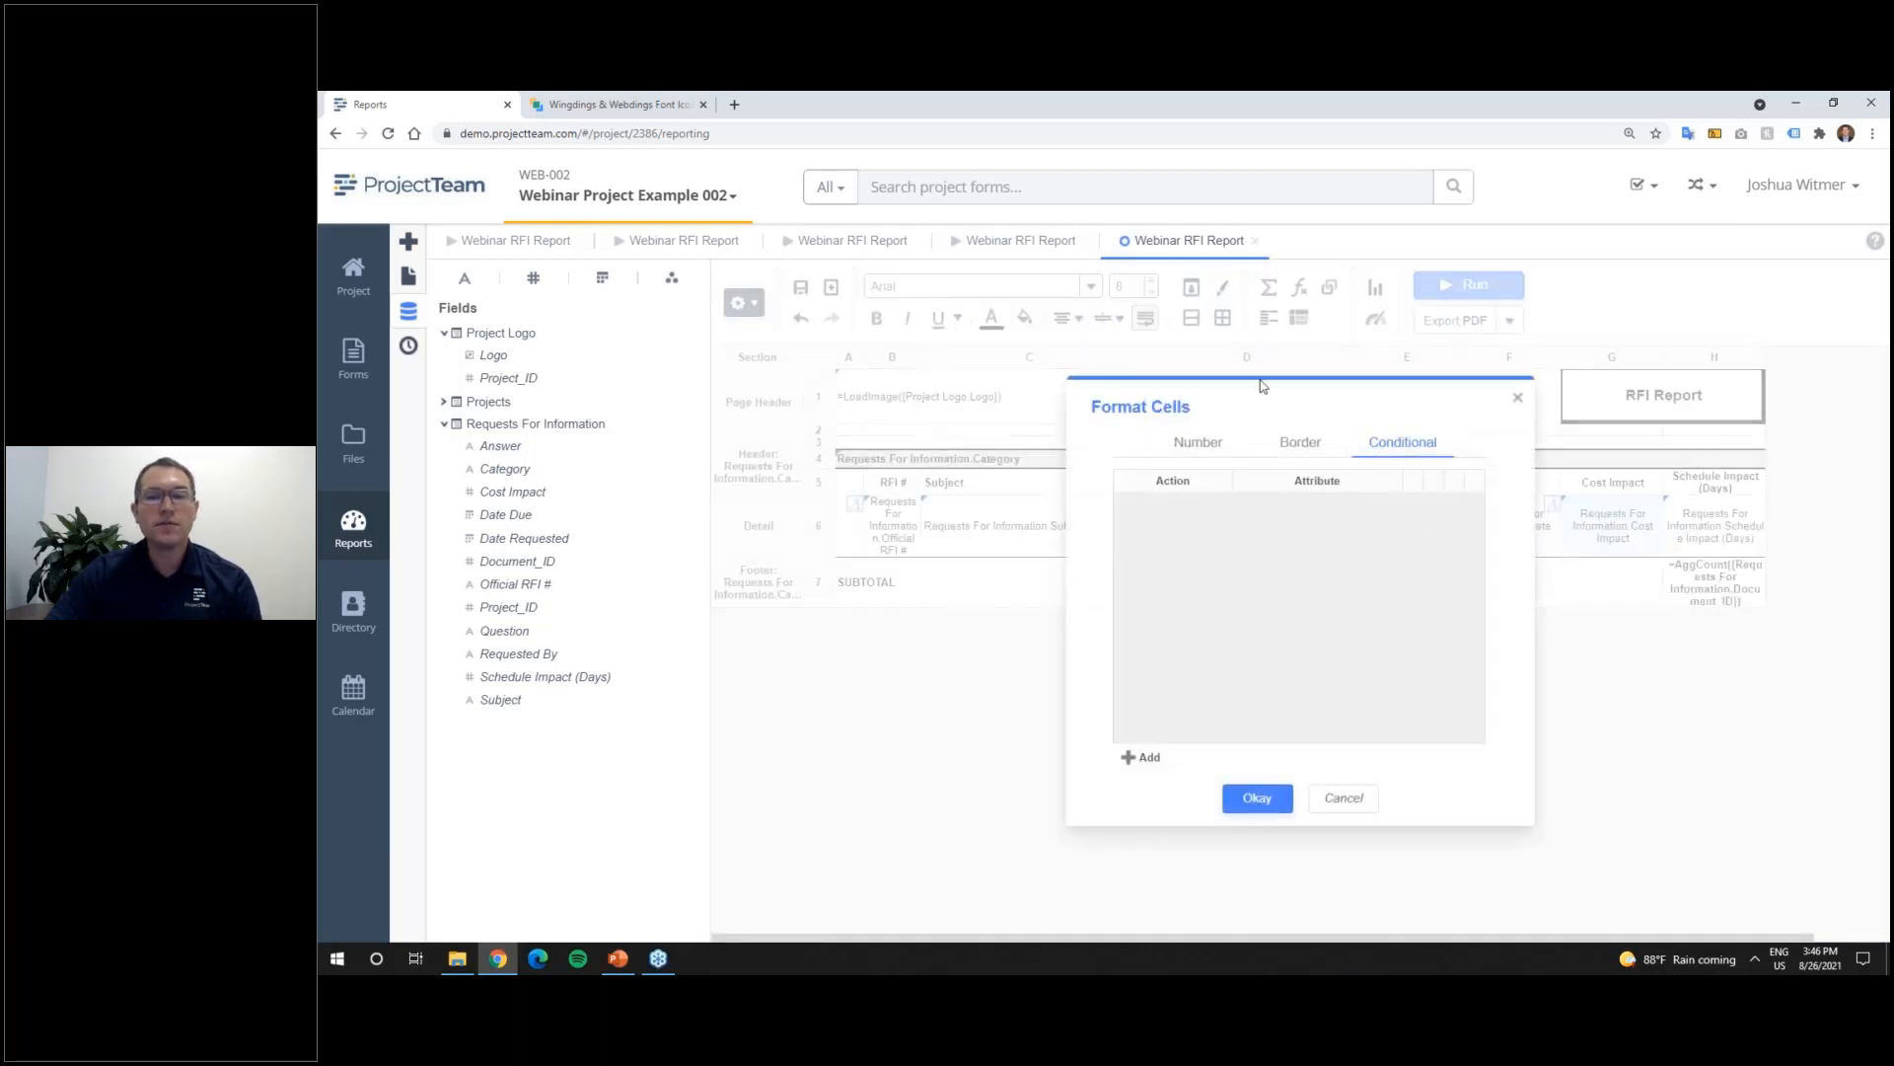
{"action": "left_click", "coordinate": [1313, 446]}
{"action": "left_click", "coordinate": [1198, 447]}
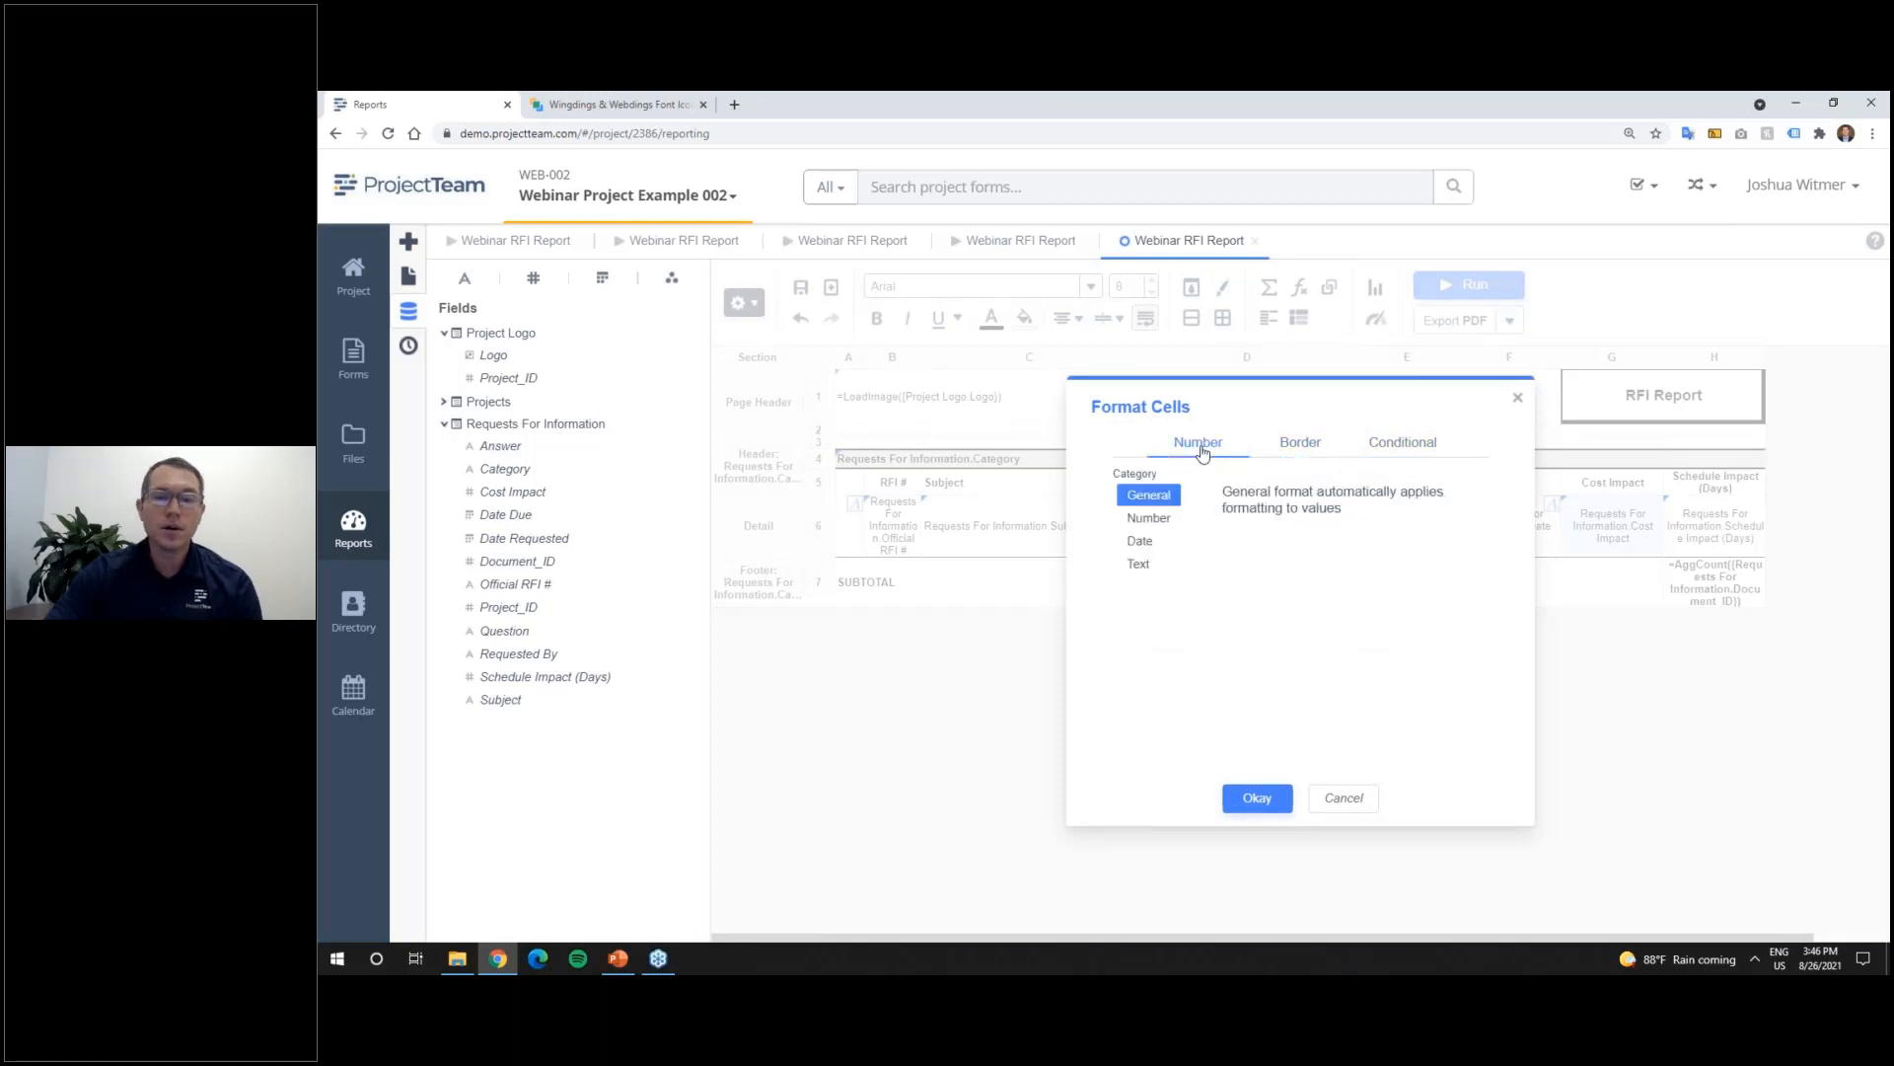
{"action": "left_click", "coordinate": [1160, 519]}
{"action": "left_click", "coordinate": [1161, 504]}
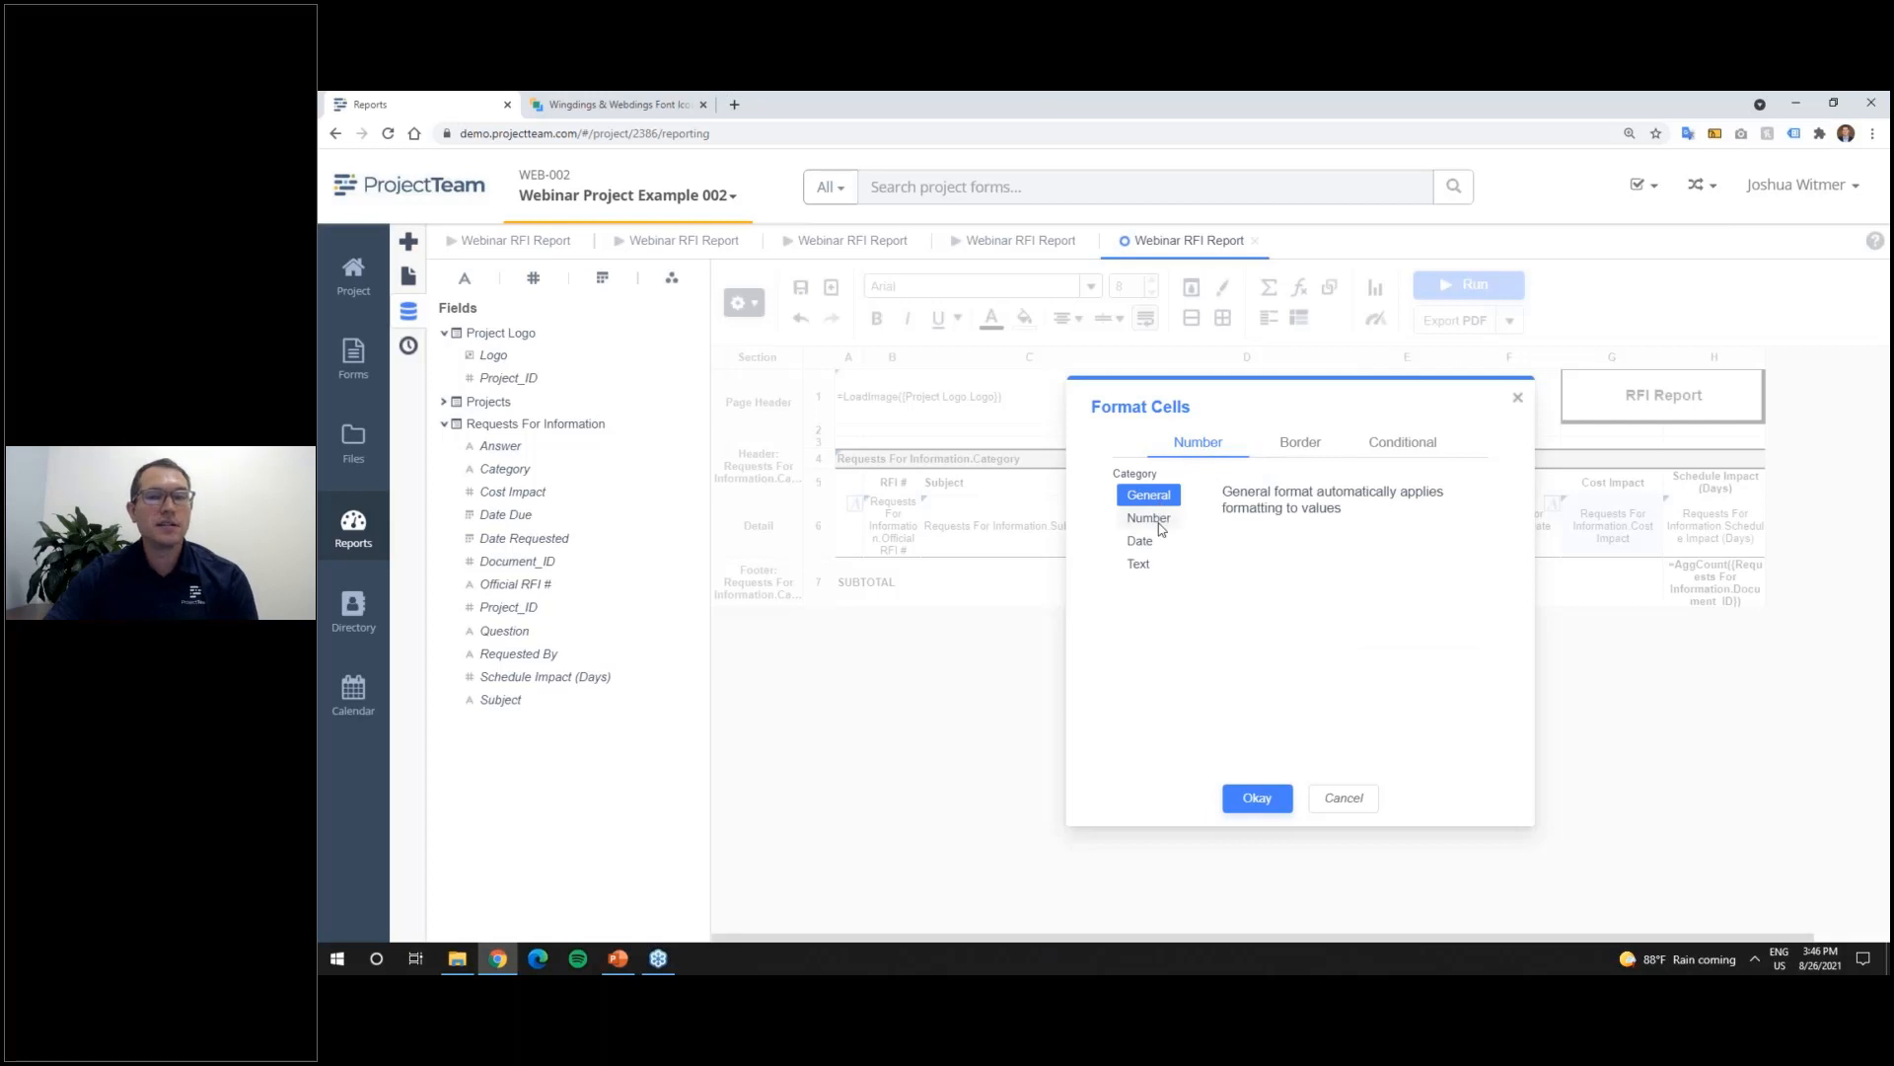
{"action": "left_click", "coordinate": [1162, 526]}
{"action": "left_click", "coordinate": [1232, 553]}
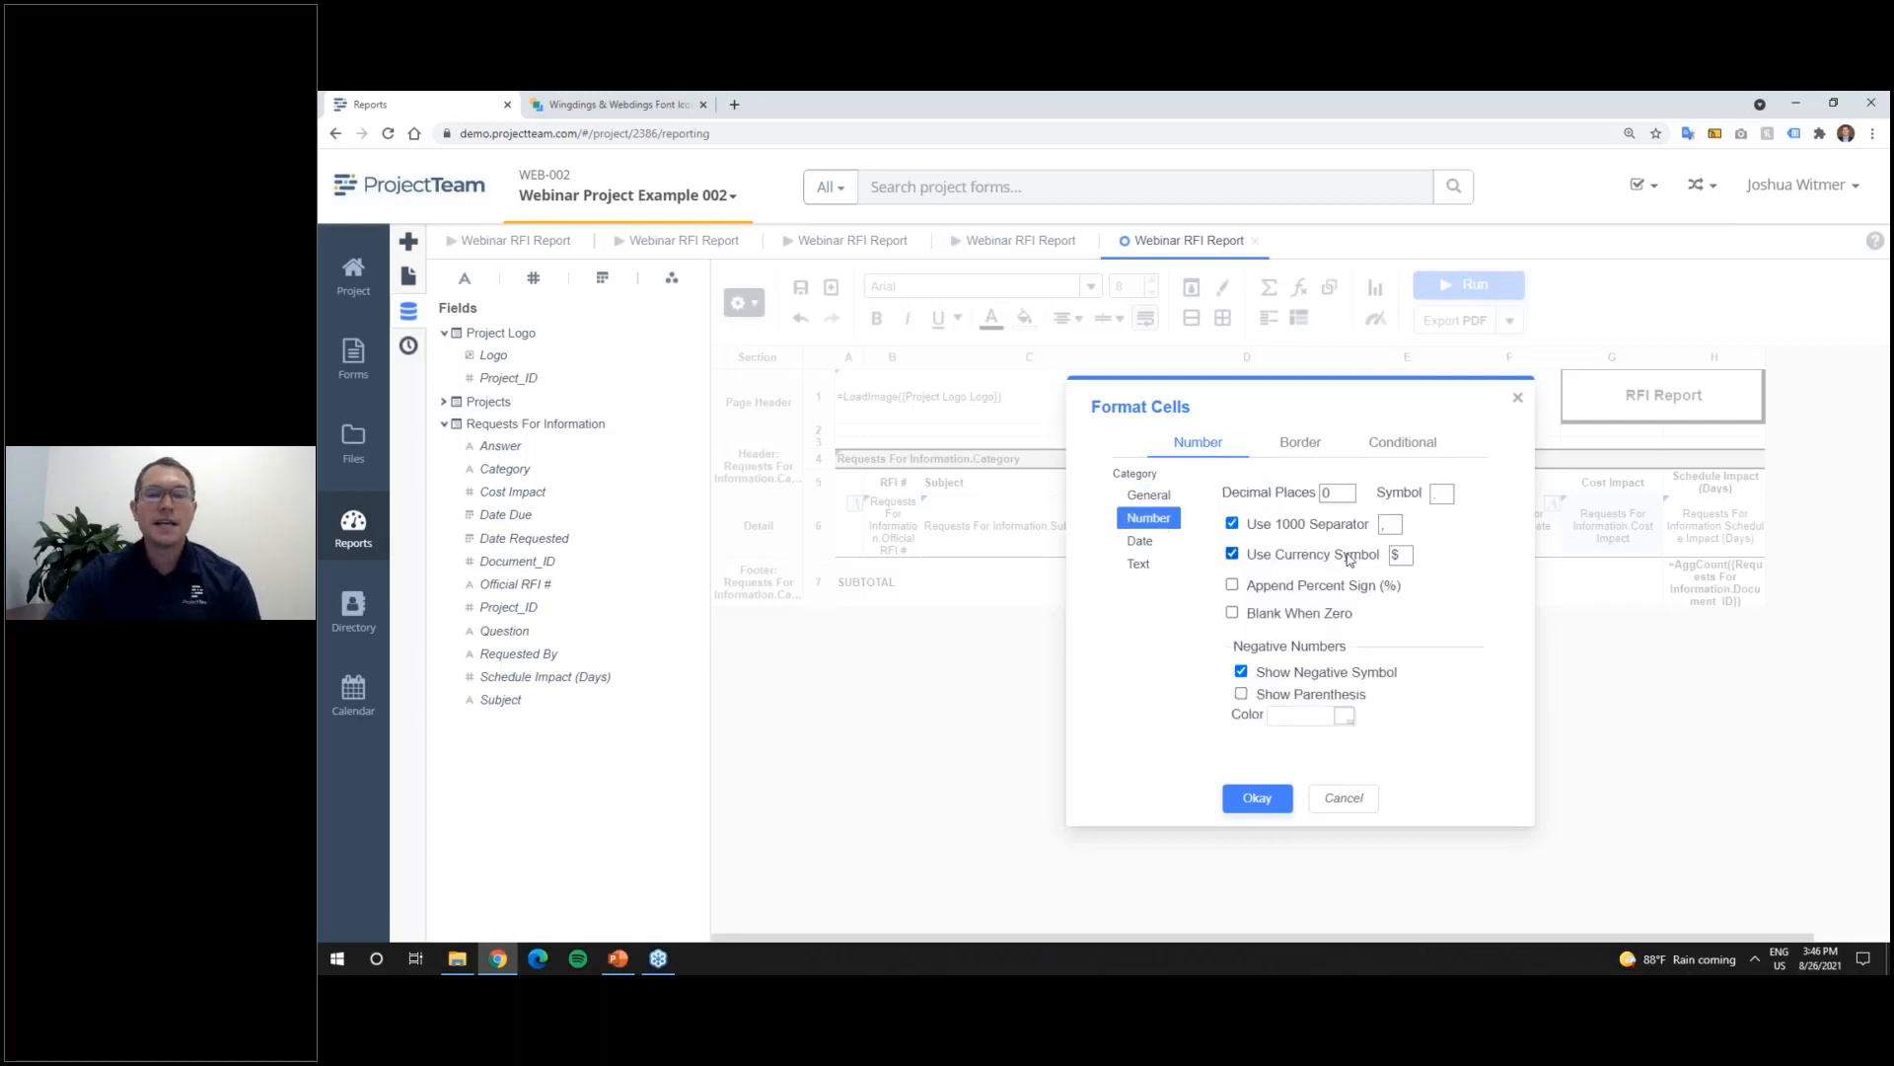
{"action": "left_click_drag", "start_coordinate": [1401, 559], "coordinate": [1394, 560]}
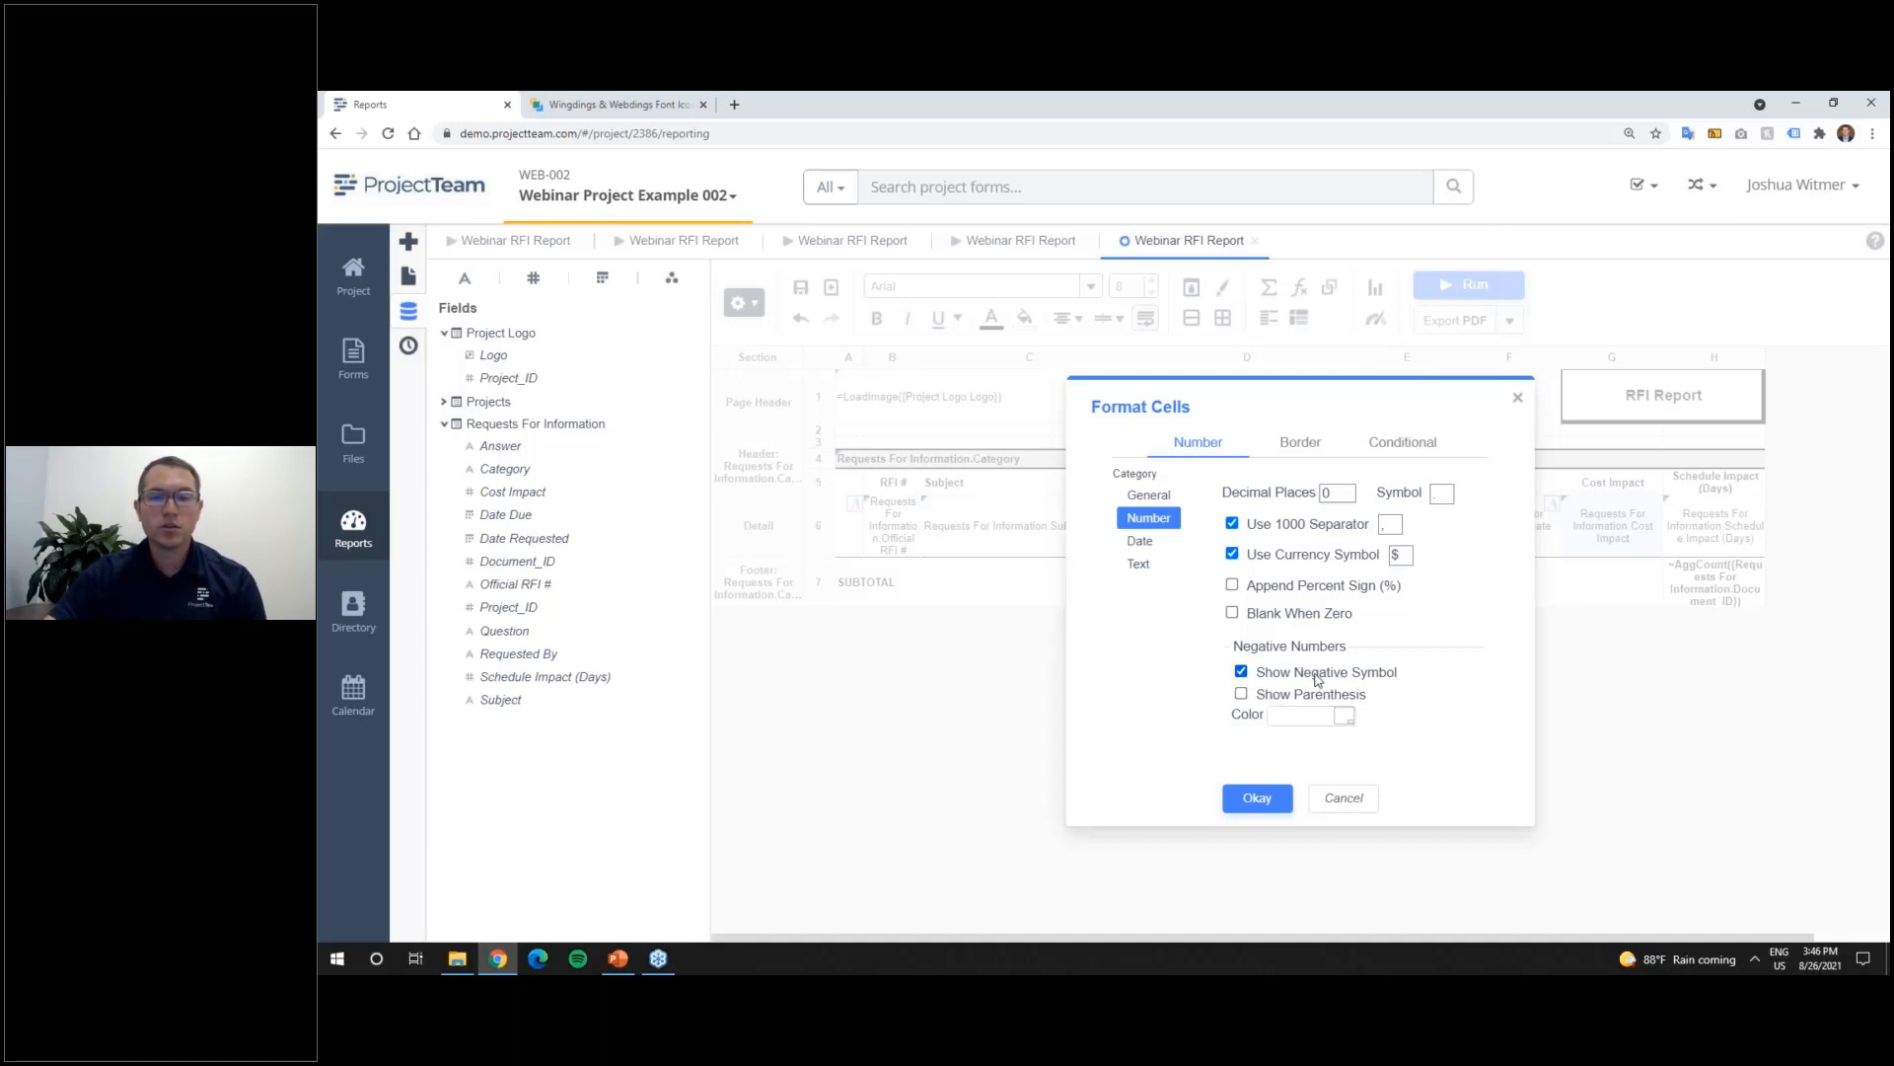
{"action": "left_click", "coordinate": [1258, 798]}
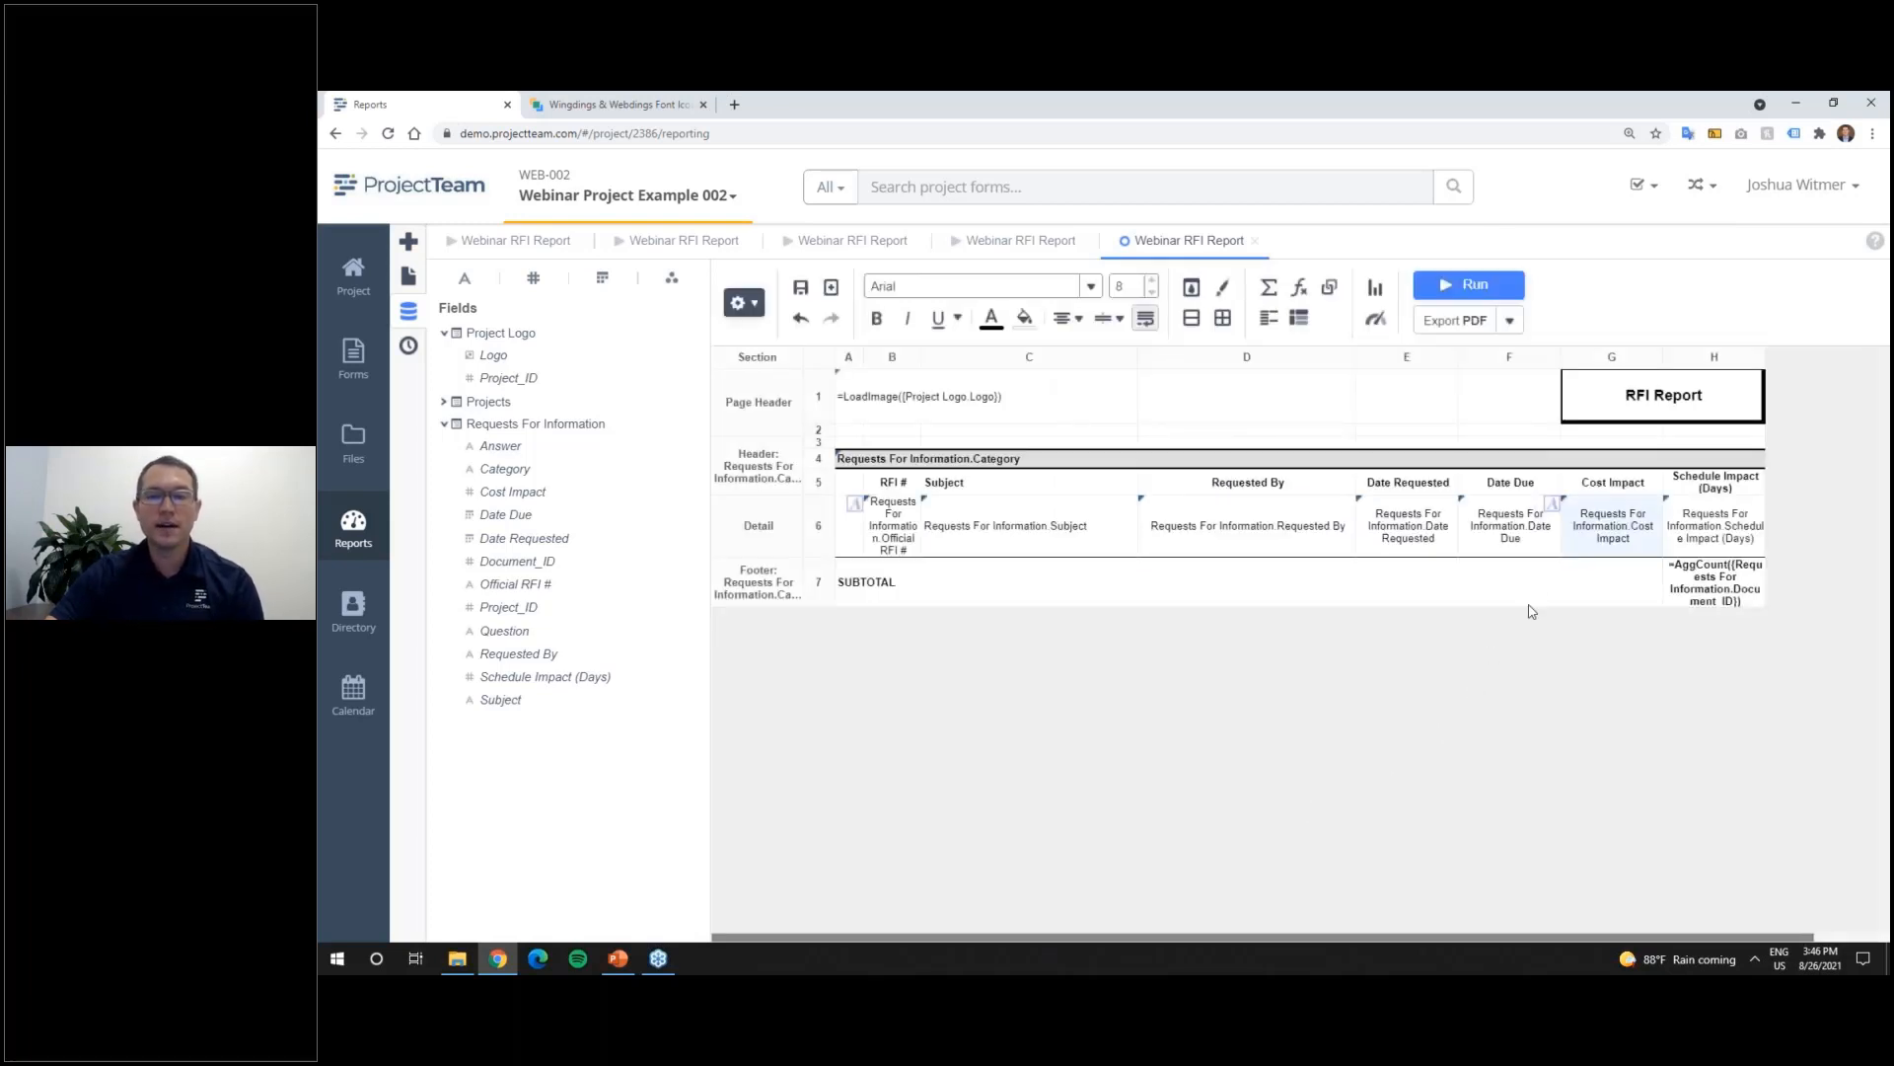
Step: Run the report to check the cost format, return to the designer, and consult the sample report slide in PowerPoint
{"action": "left_click", "coordinate": [1470, 284]}
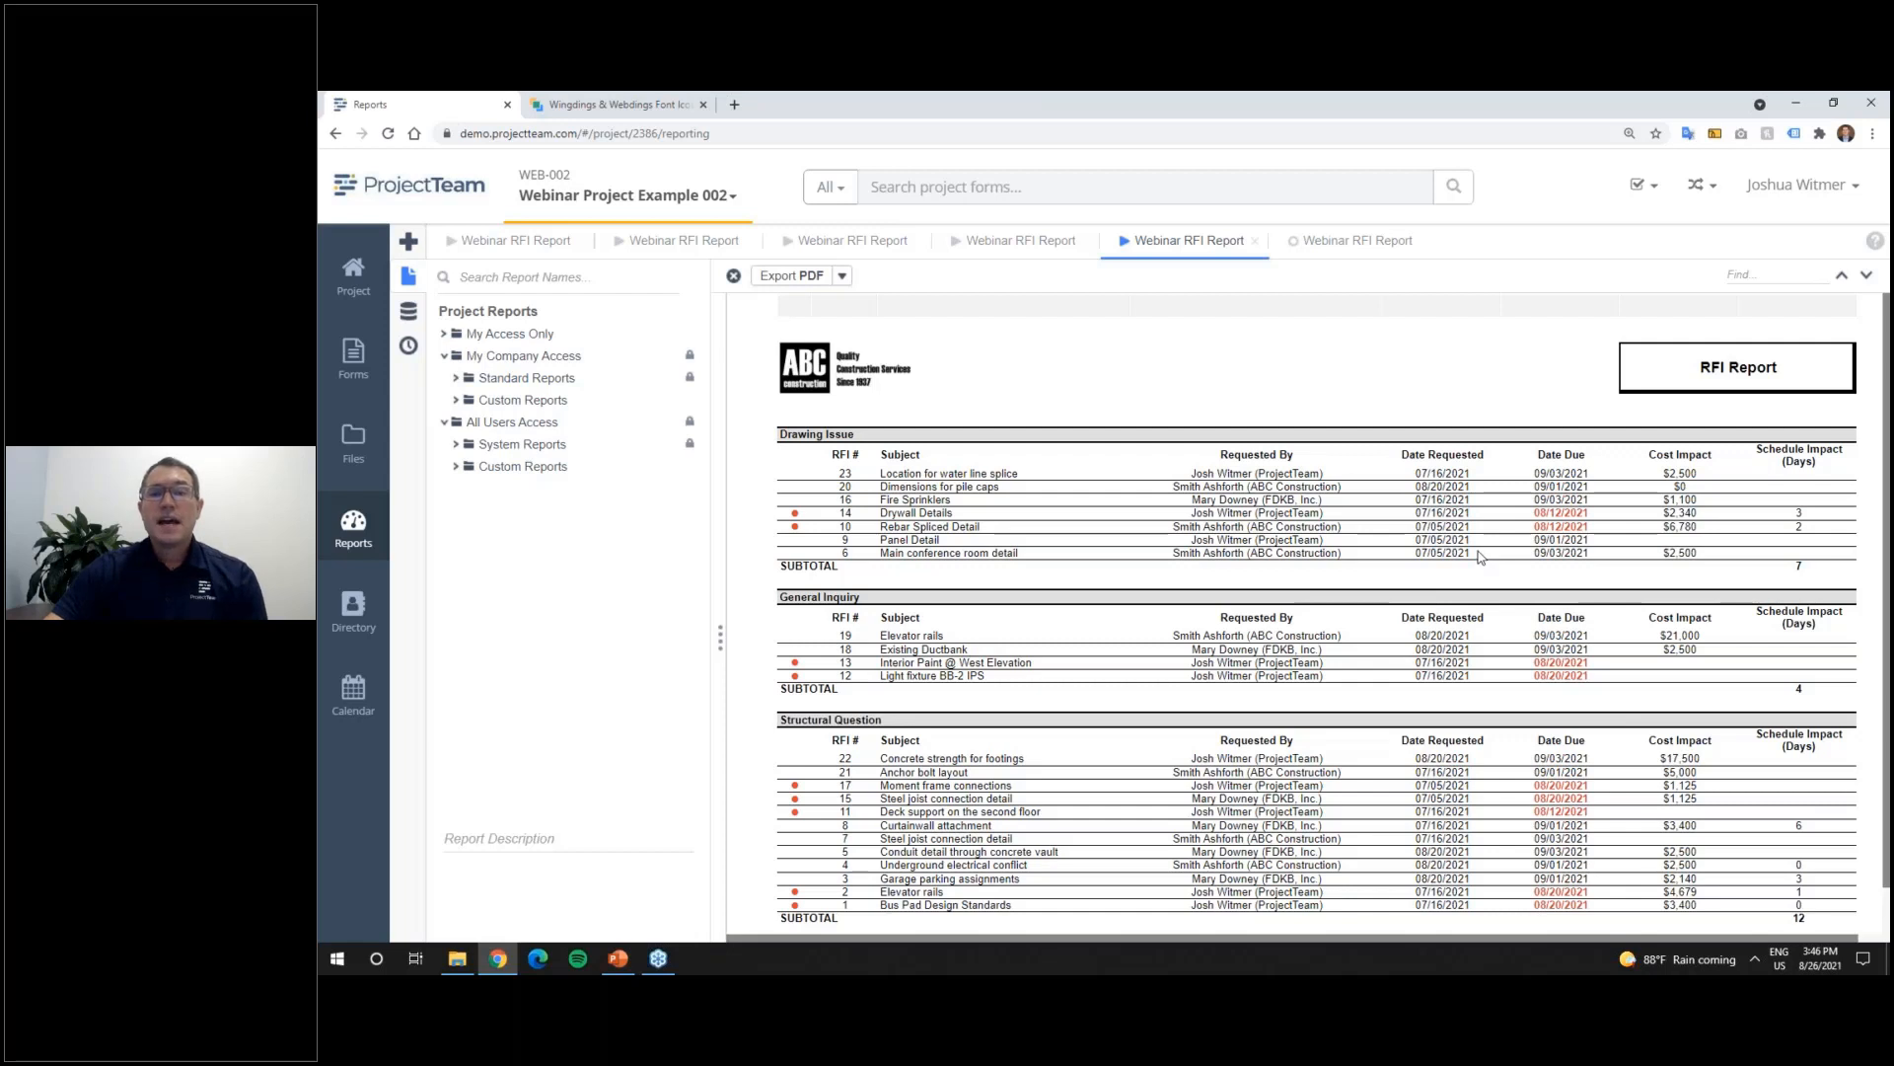
{"action": "left_click", "coordinate": [1347, 247]}
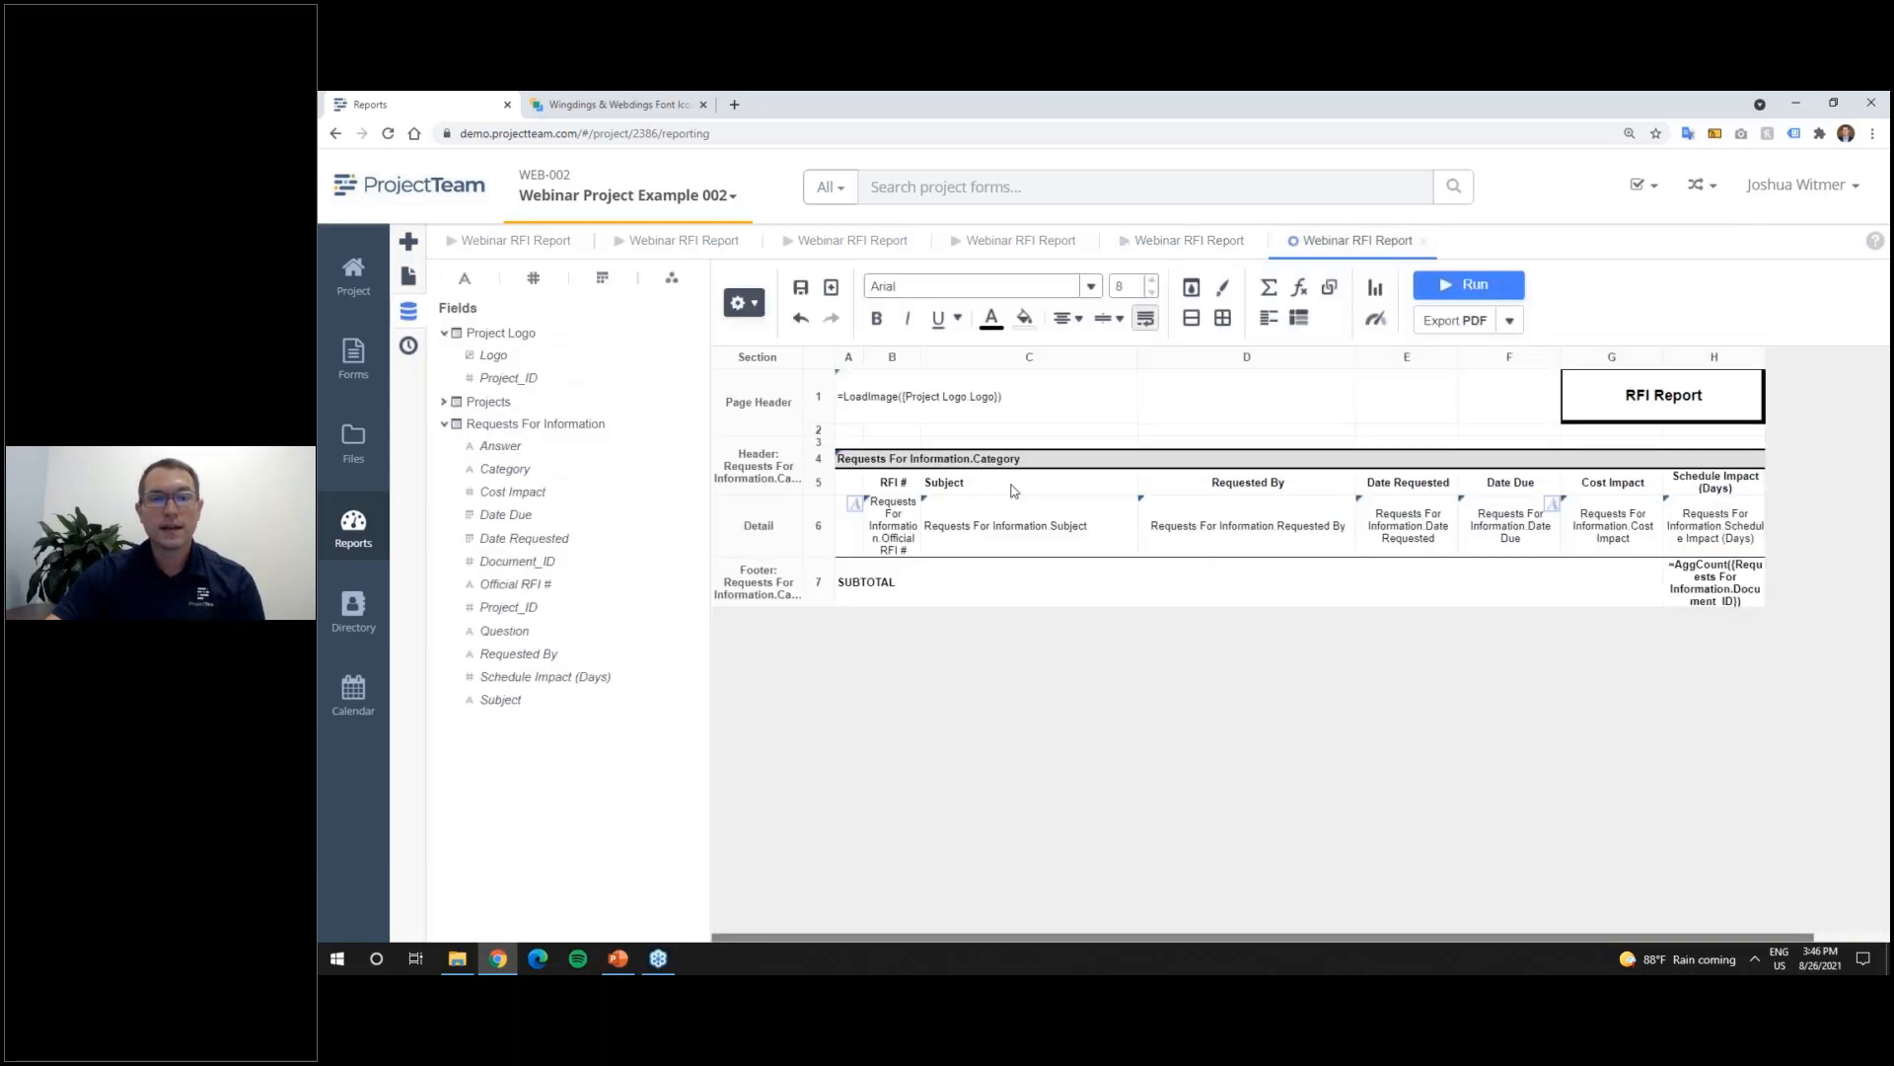
{"action": "left_click", "coordinate": [619, 958]}
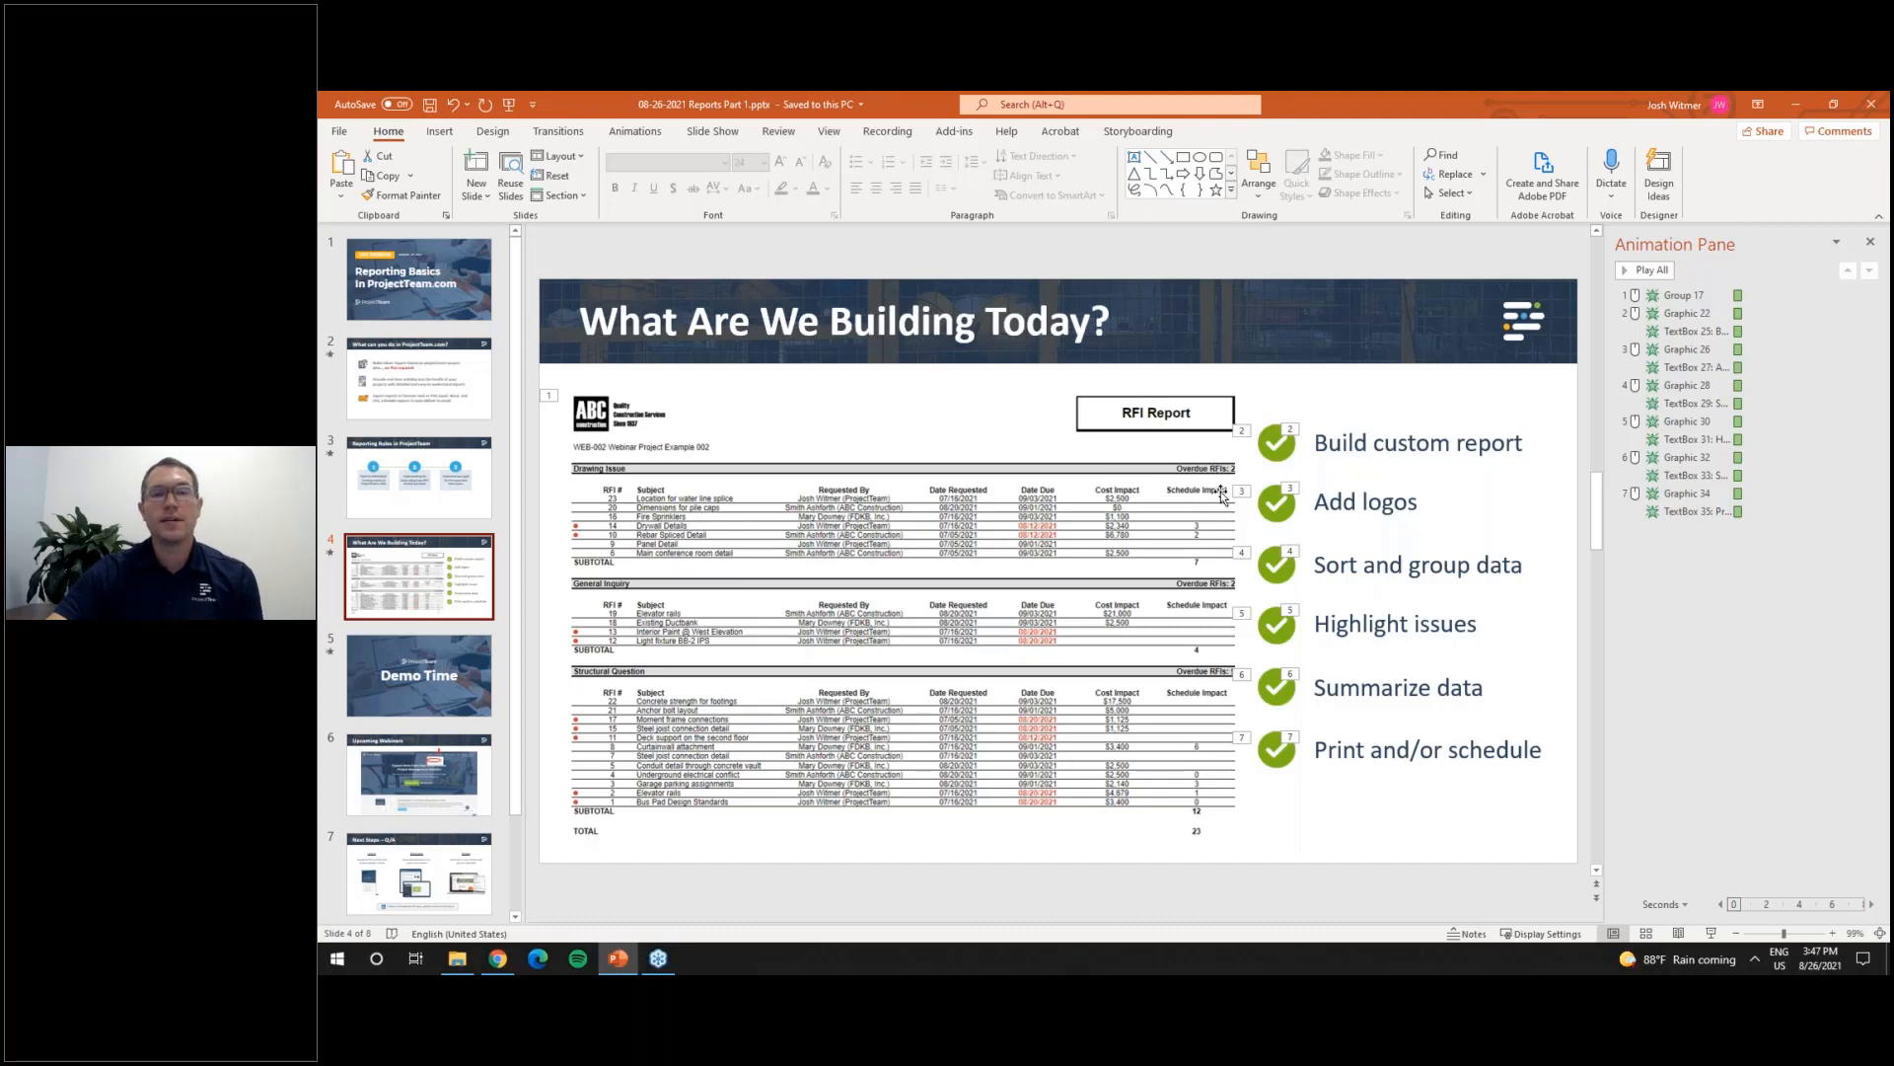
{"action": "left_click", "coordinate": [1797, 109]}
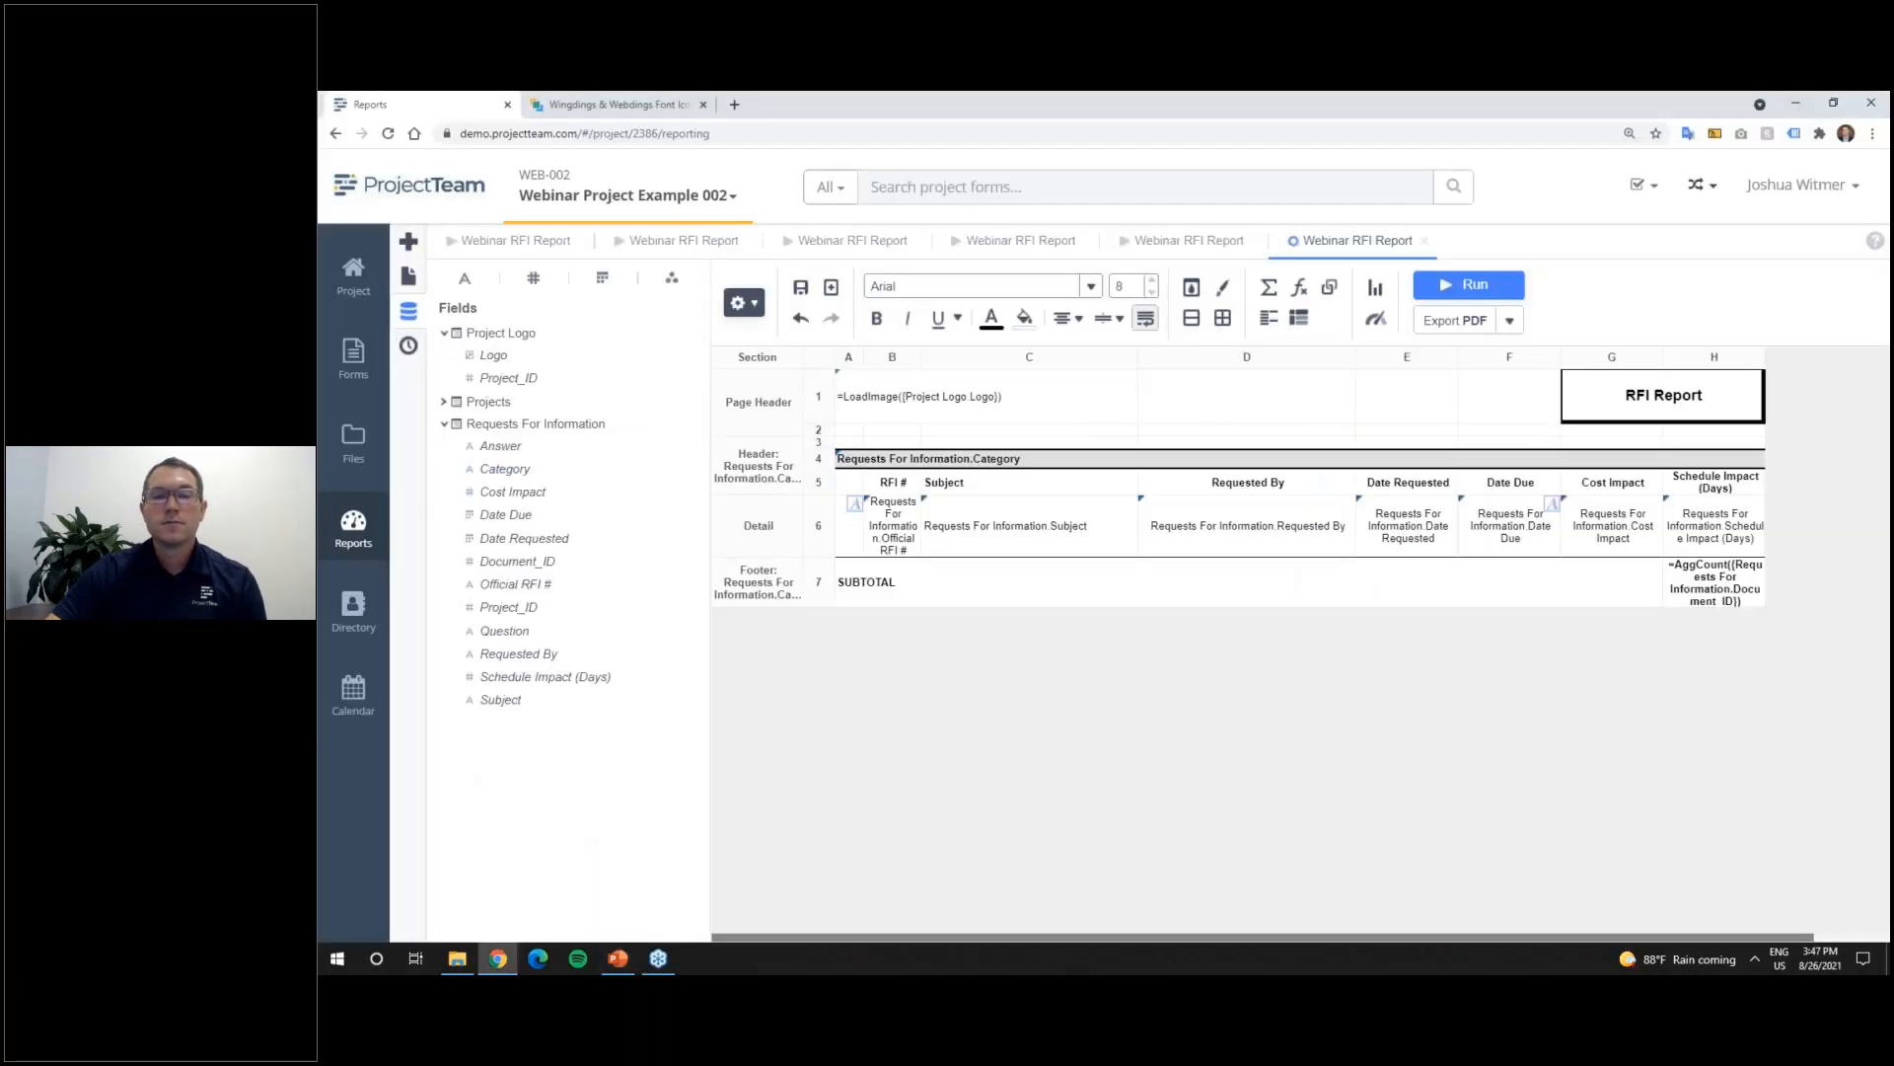
Step: Insert a row after the SUBTOTAL row in the category footer and merge its cells from column A through E
{"action": "right_click", "coordinate": [823, 590]}
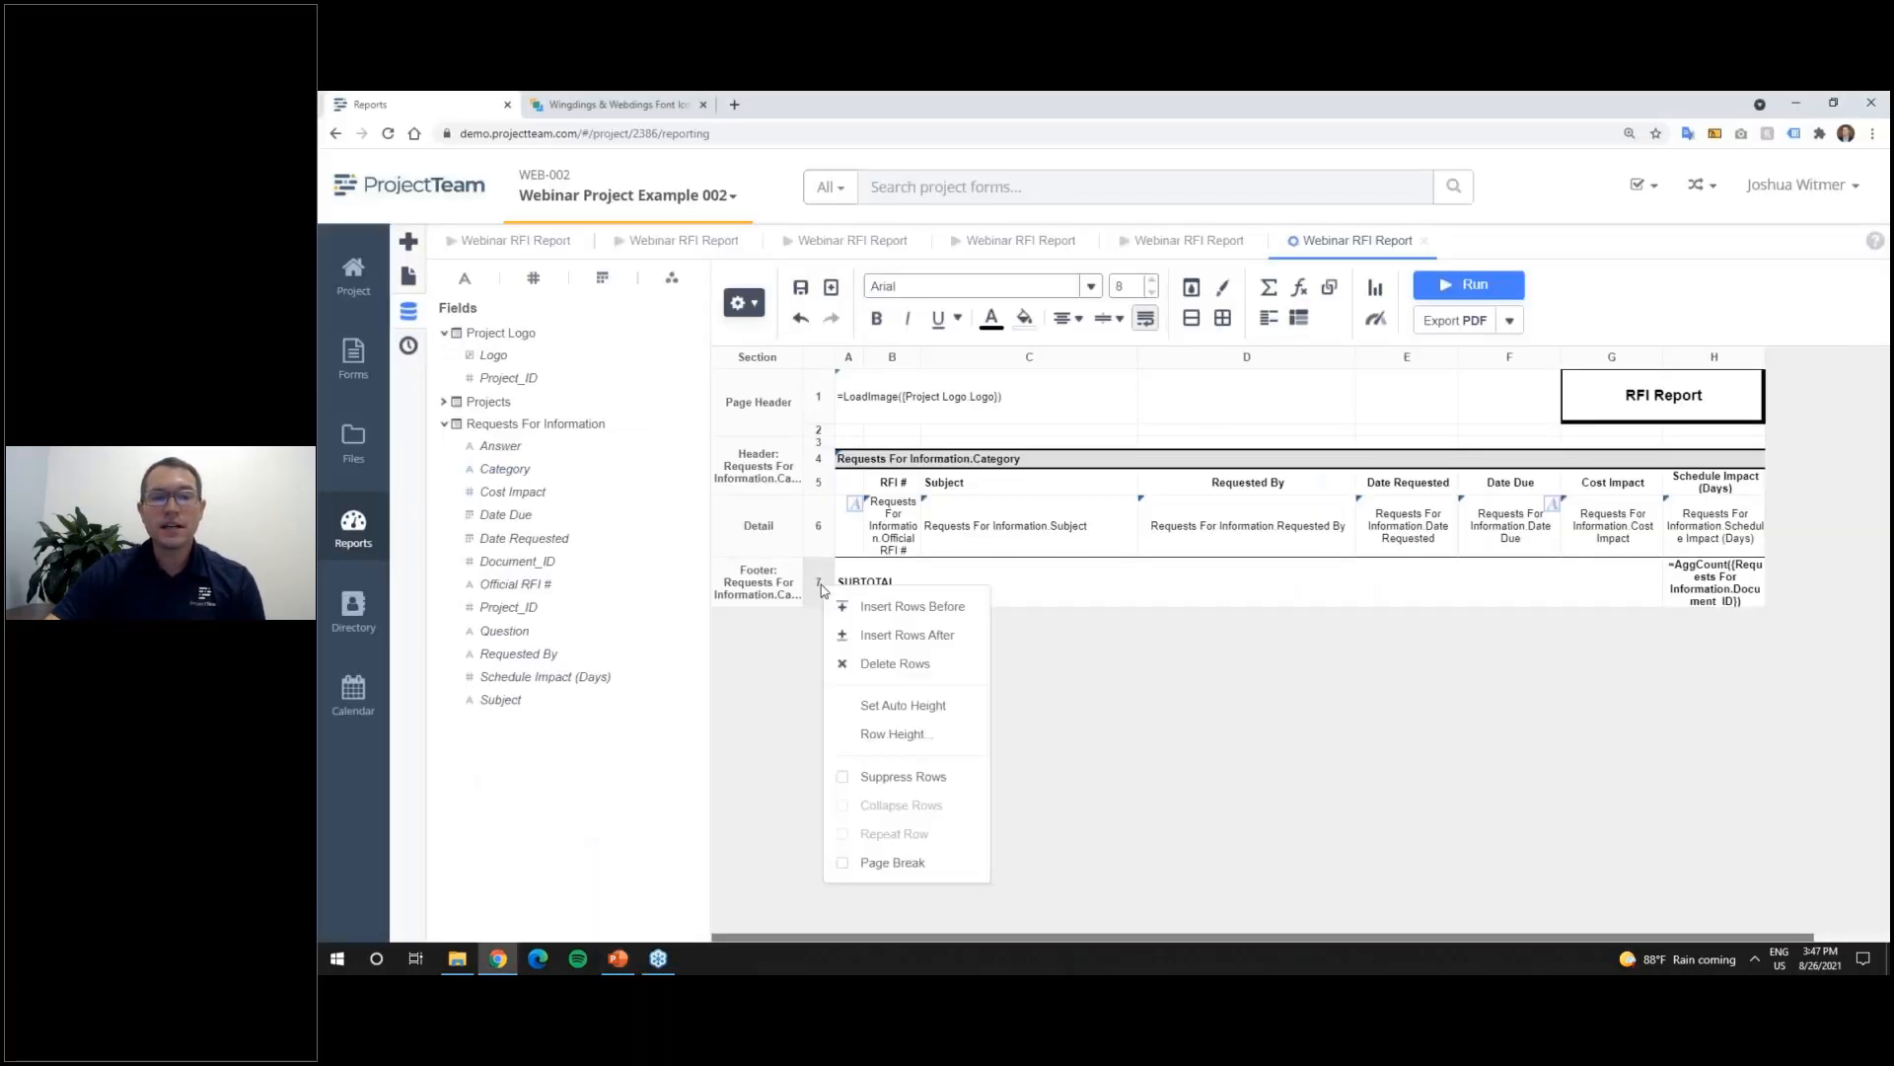
{"action": "left_click", "coordinate": [854, 634]}
{"action": "left_click_drag", "start_coordinate": [852, 615], "coordinate": [1457, 612]}
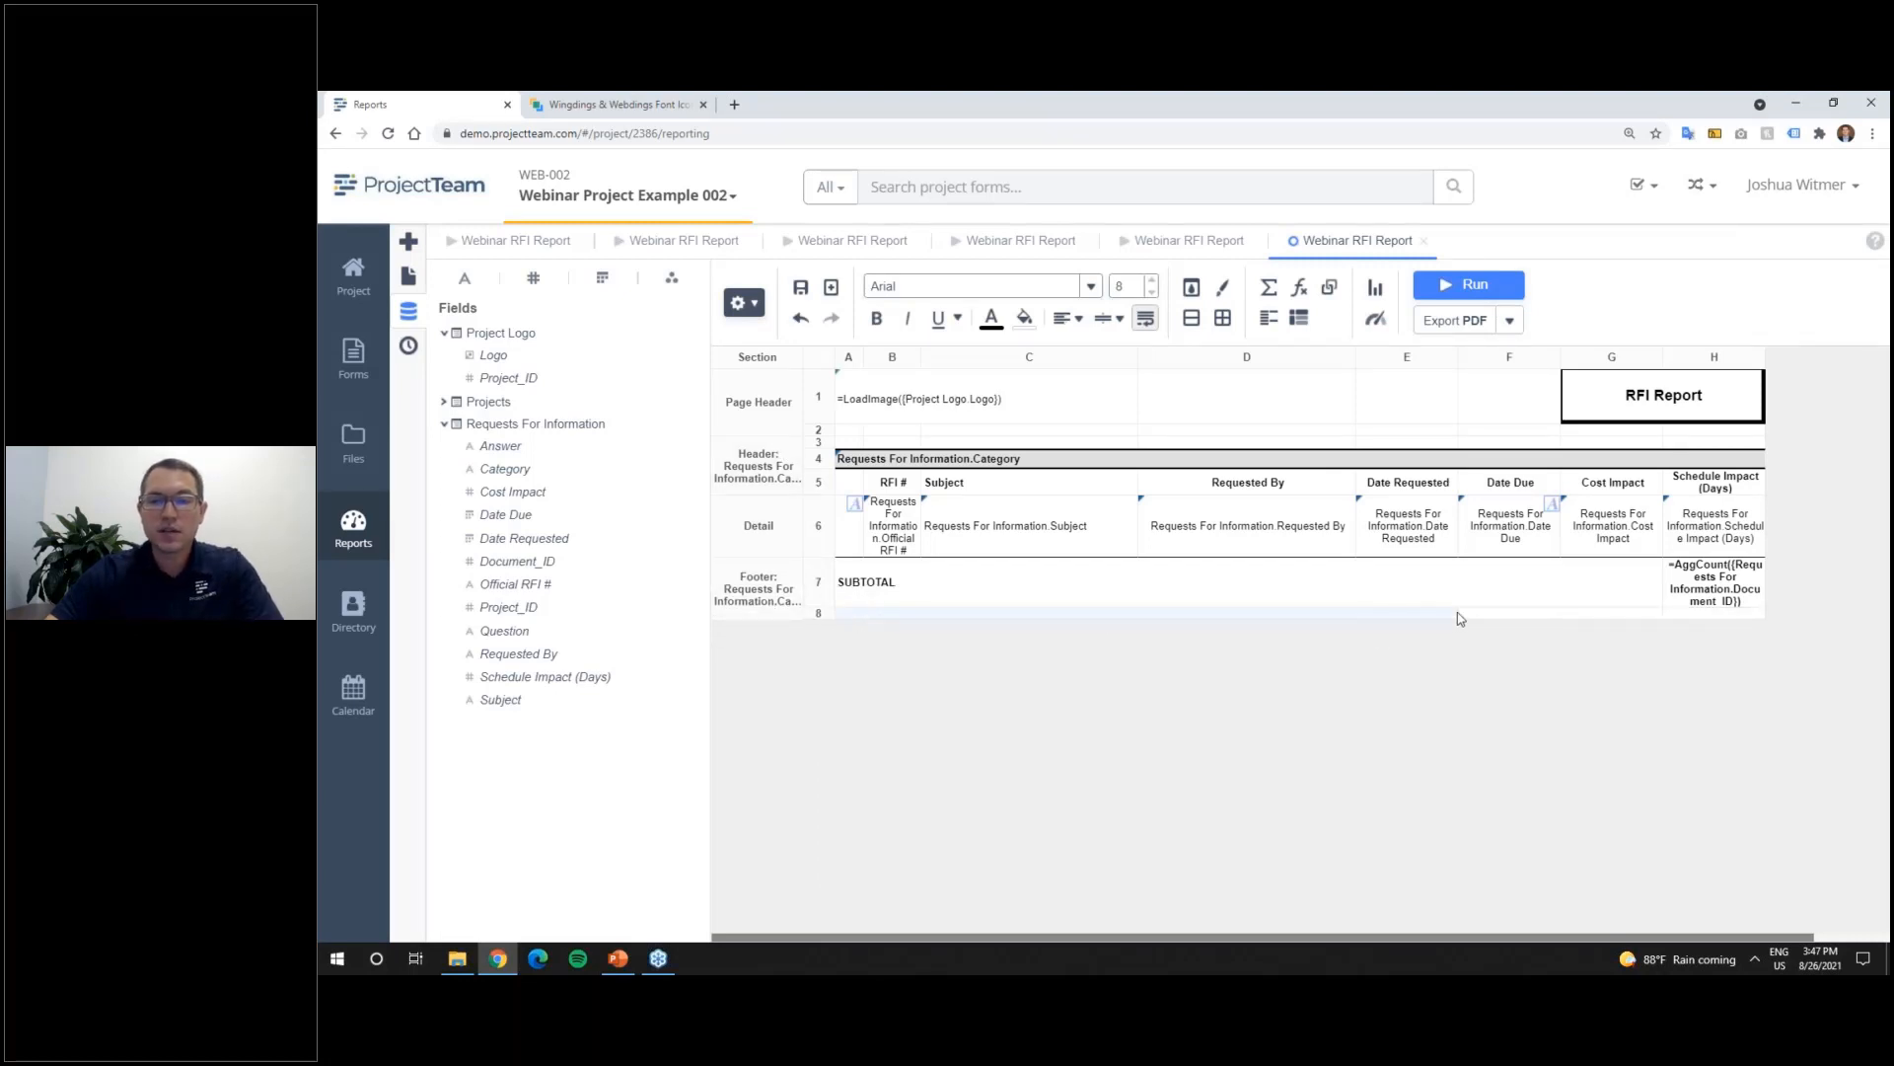
{"action": "left_click", "coordinate": [1054, 629]}
{"action": "left_click", "coordinate": [1042, 619]}
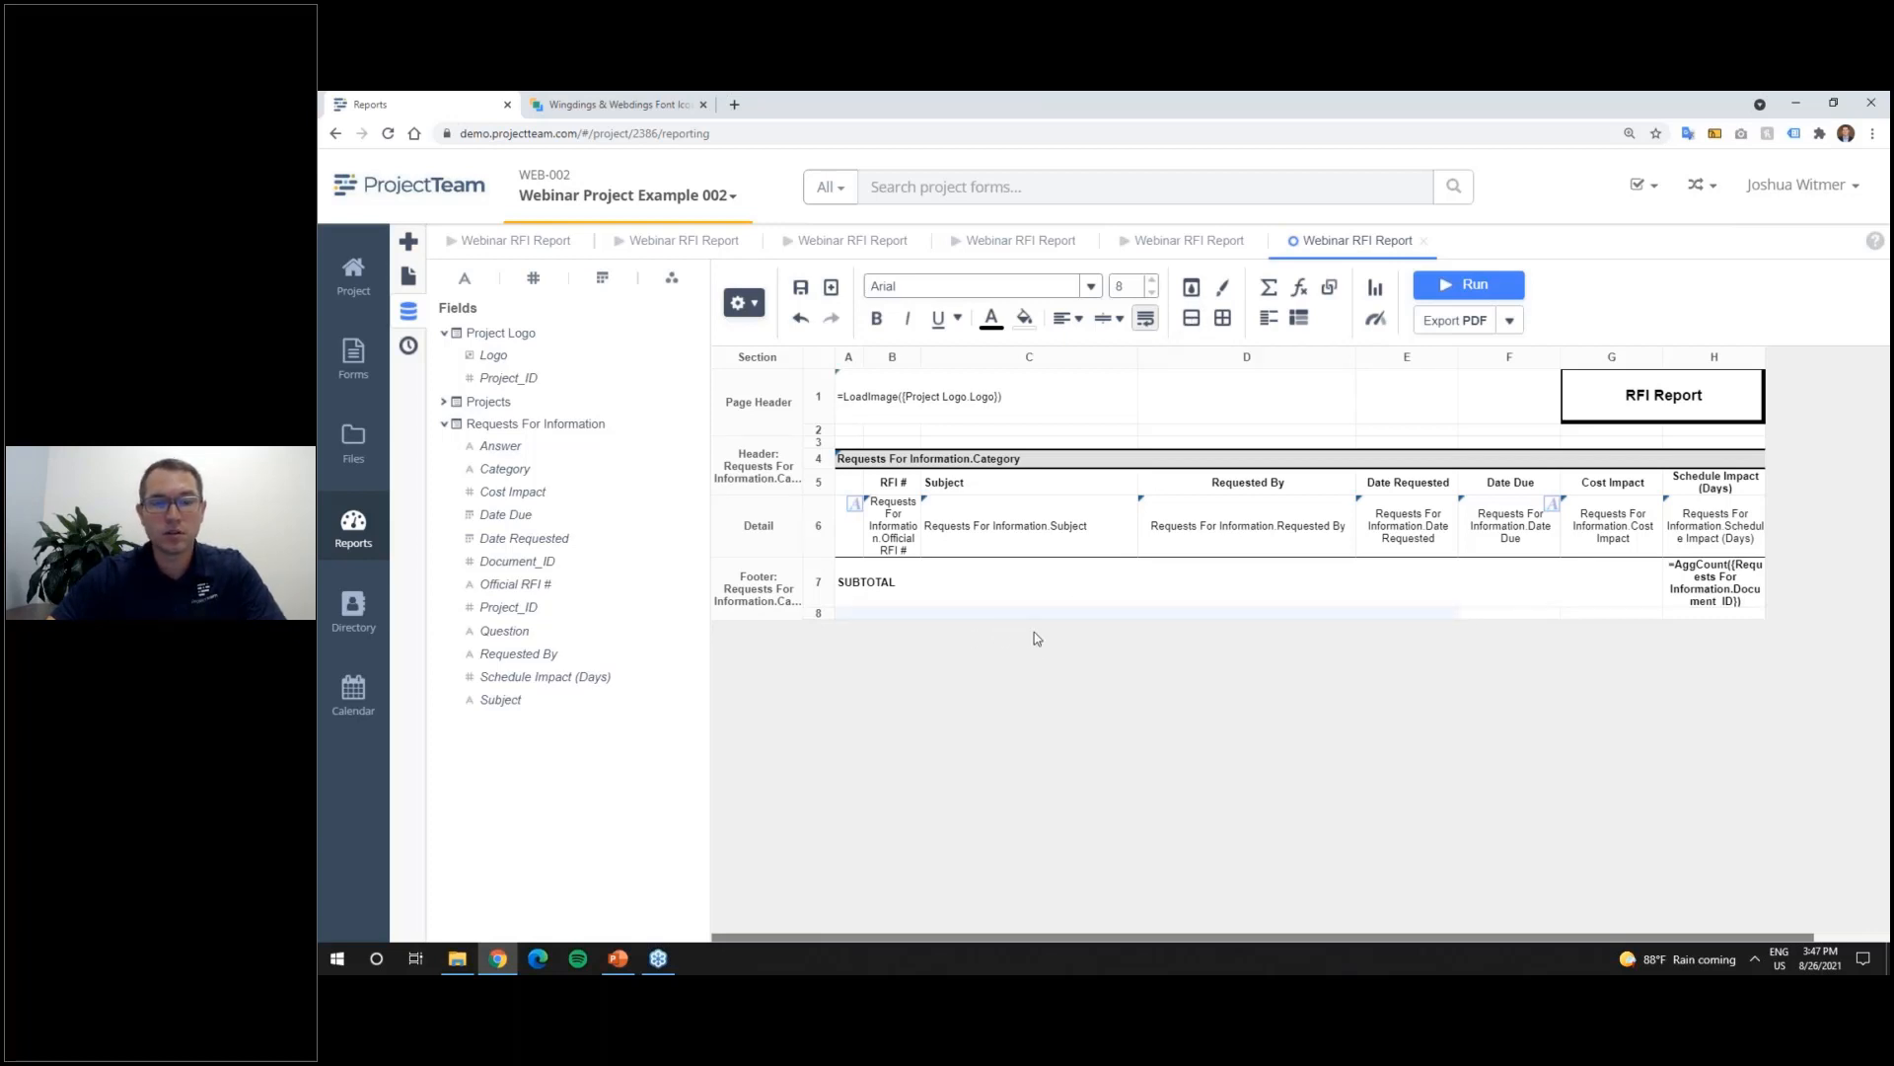
Step: In the merged row 8 cell, start a formula with AggCount around an If whose condition is {Requests For Information.Date Due}<Today()
{"action": "left_click", "coordinate": [1301, 292]}
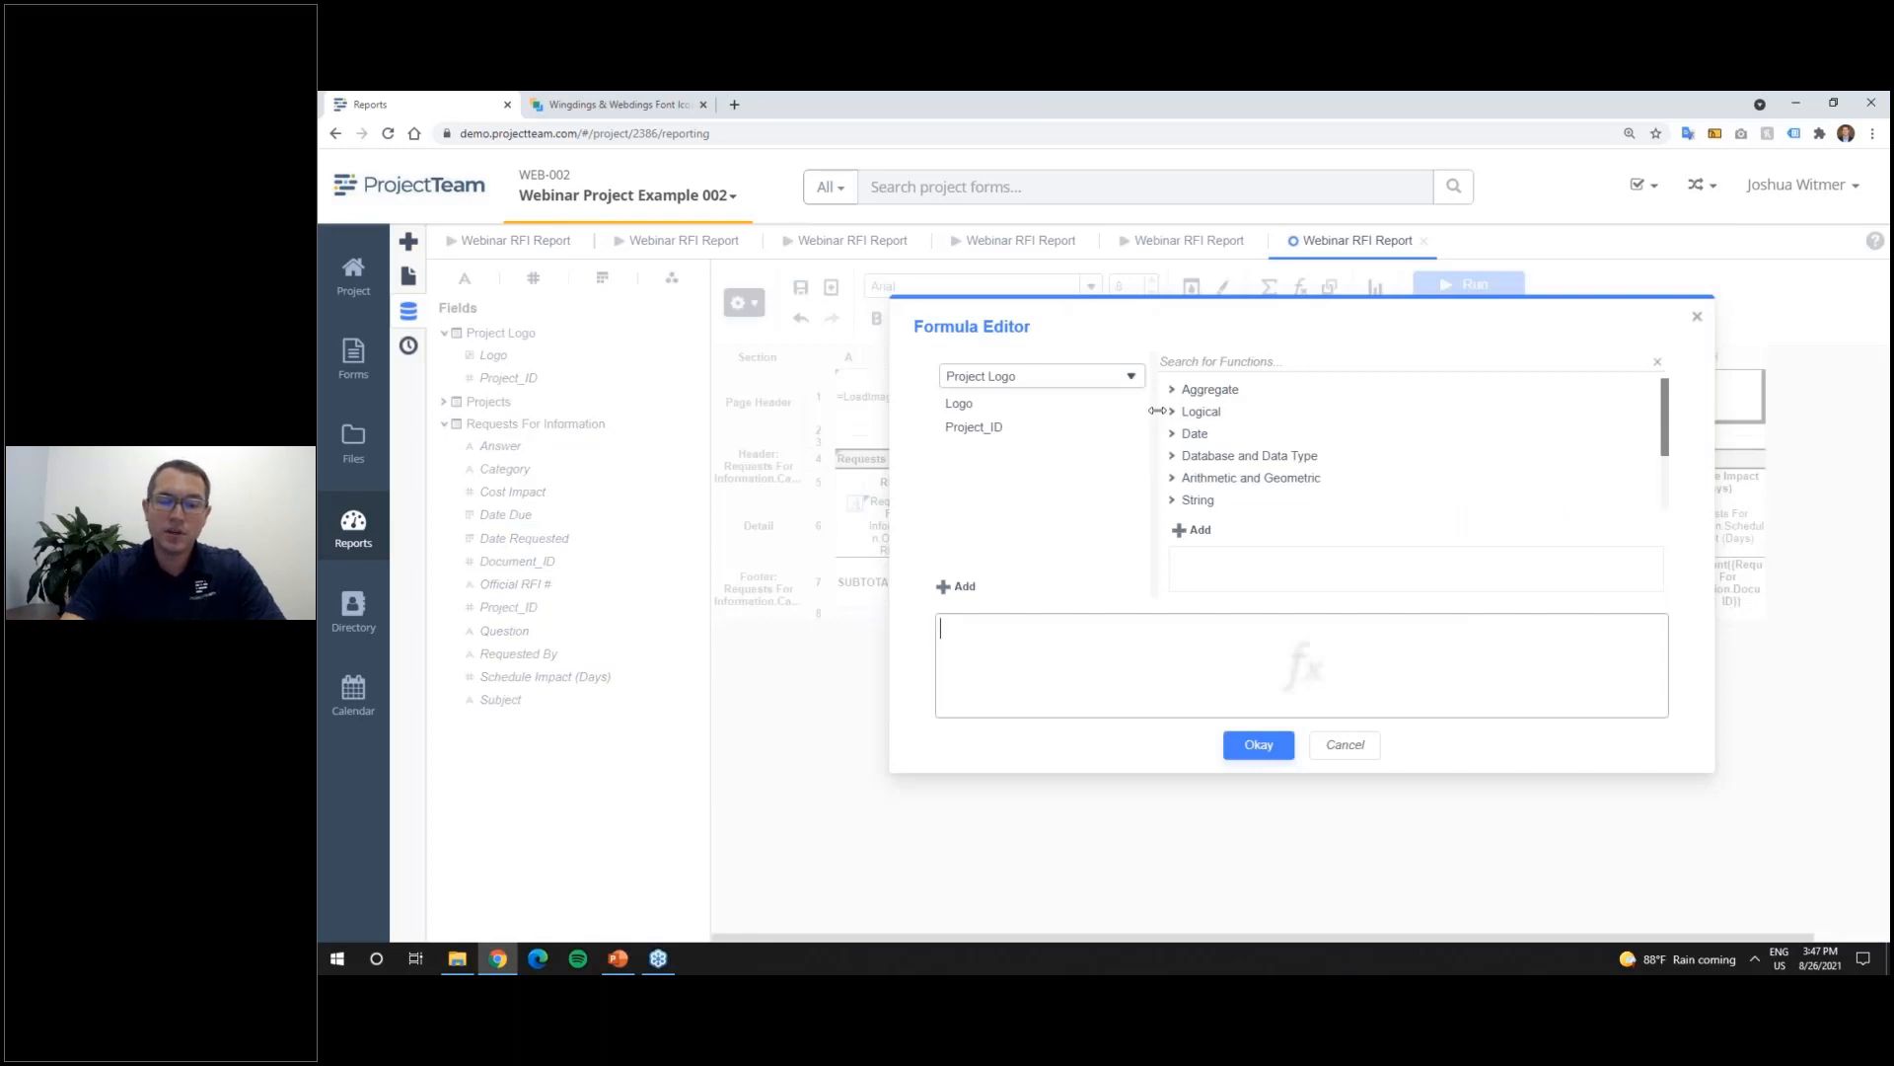
{"action": "type", "text": "cou"}
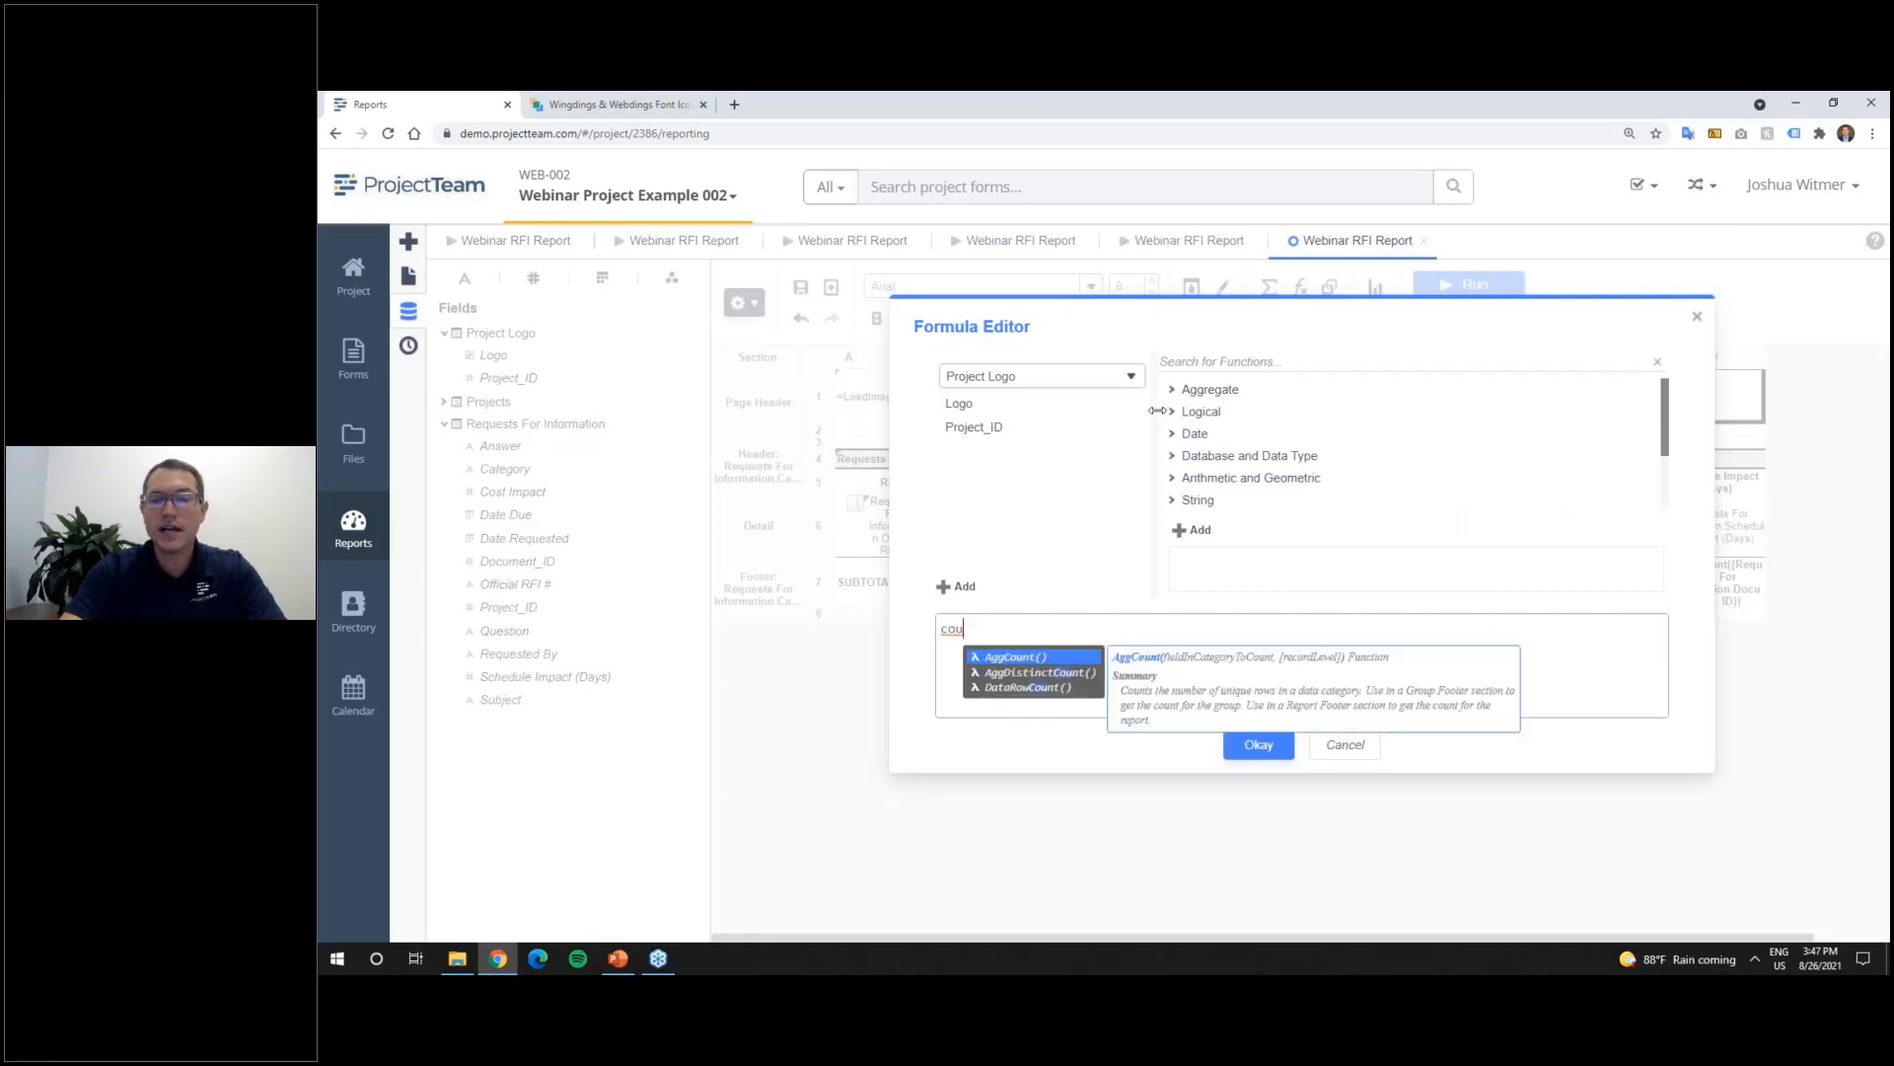
{"action": "key", "text": "Return"}
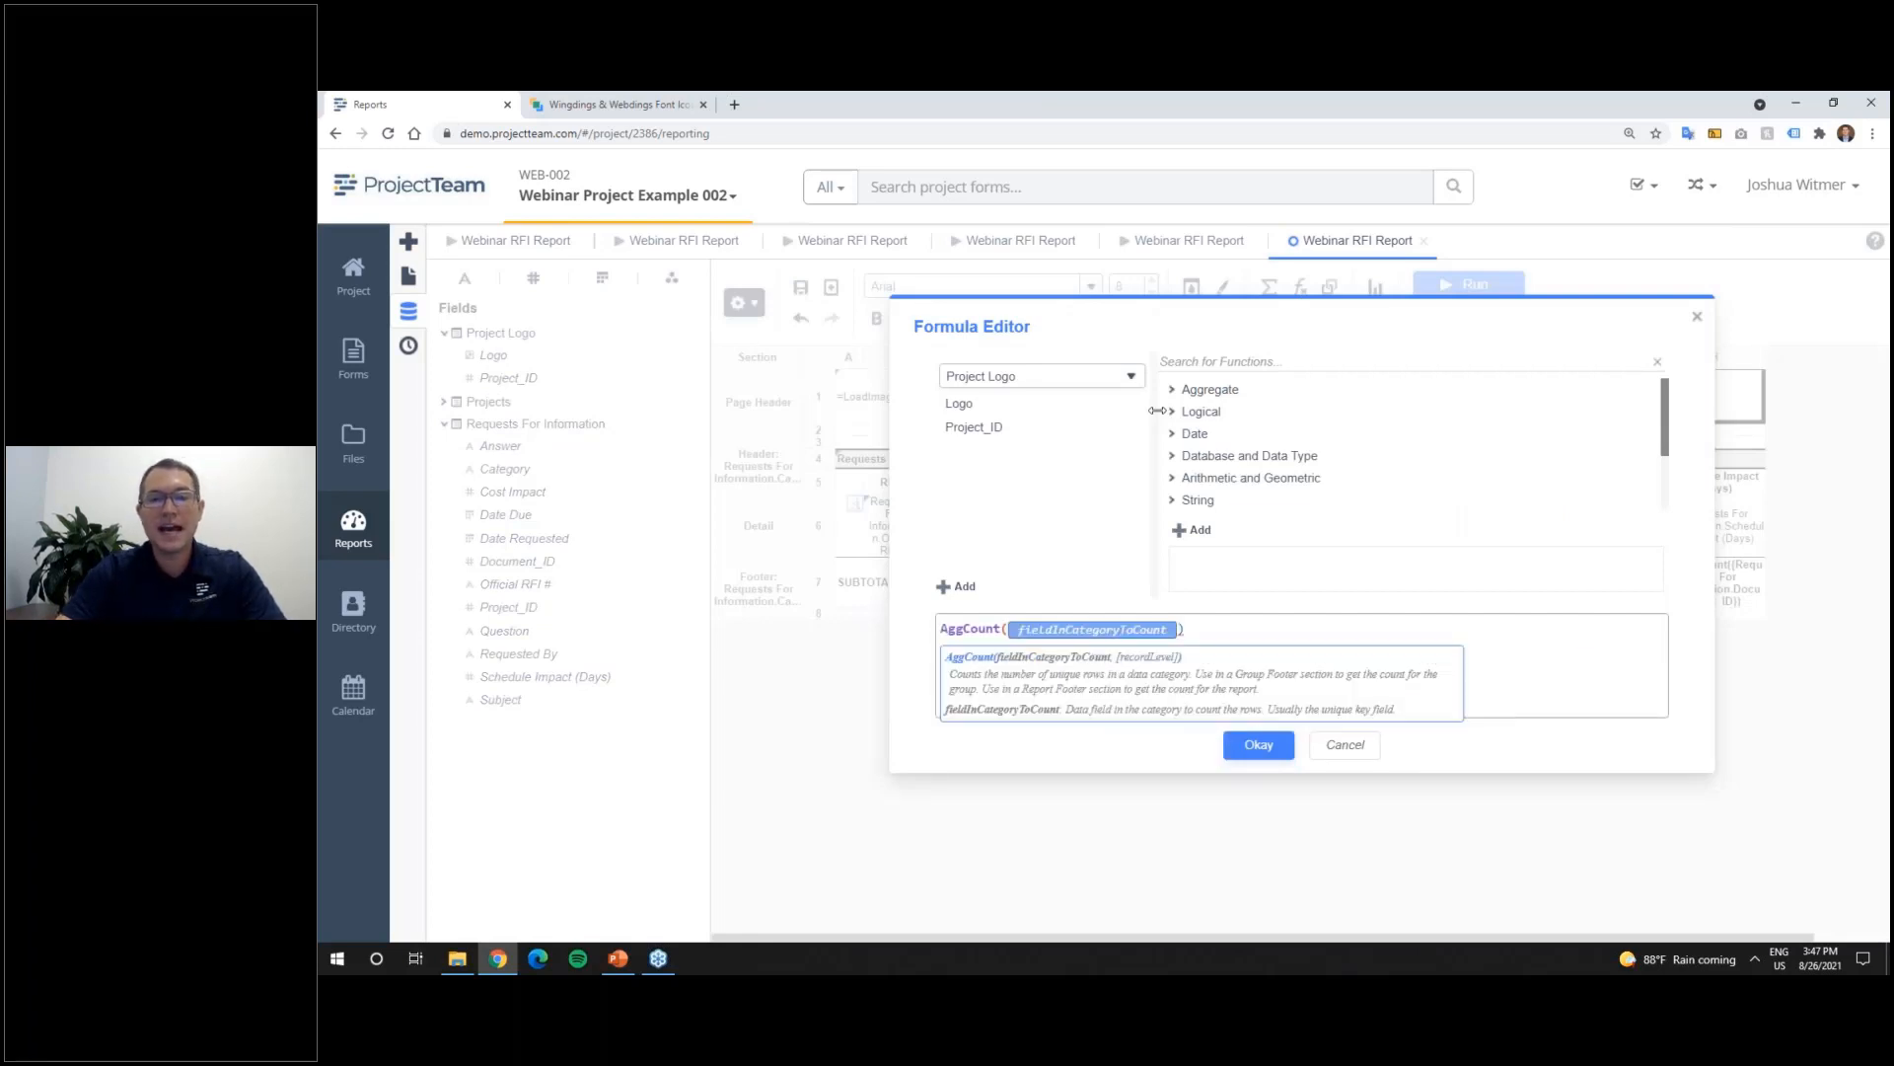
{"action": "left_click", "coordinate": [1199, 365]}
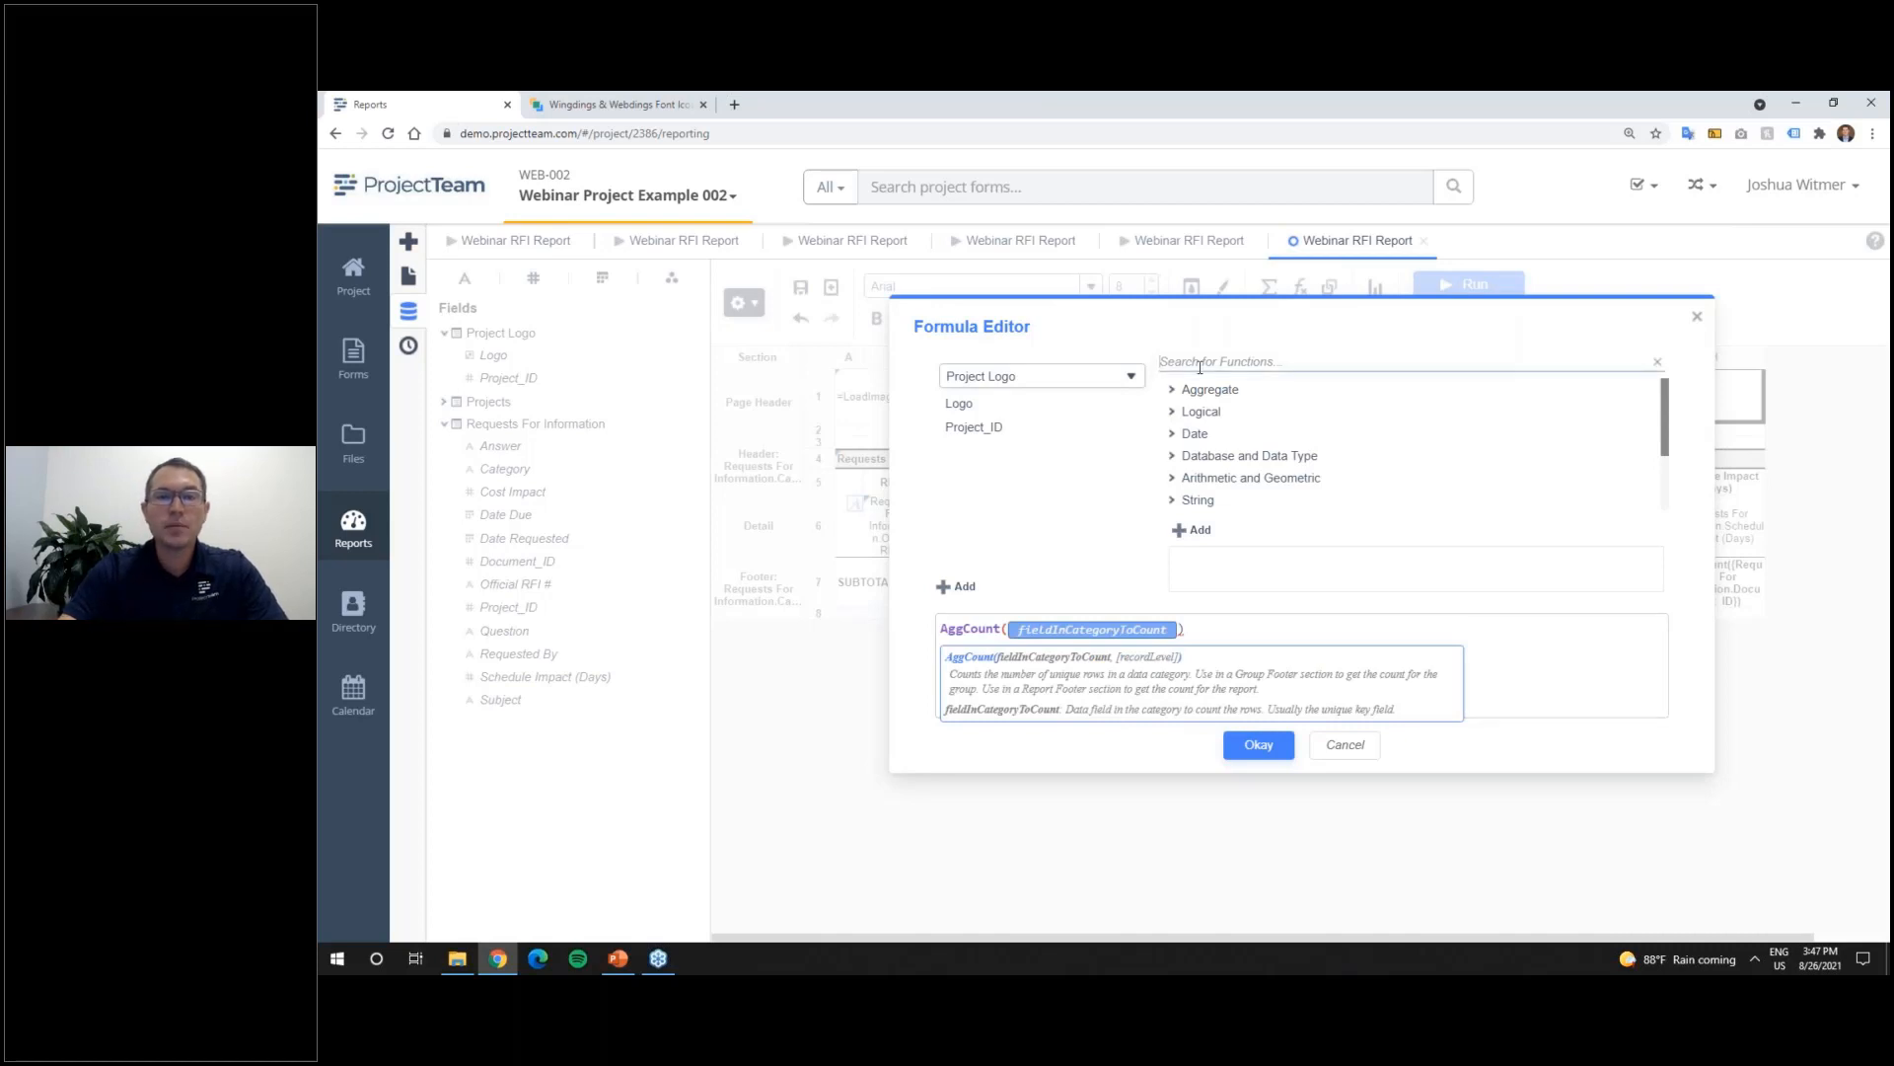
{"action": "type", "text": "If"}
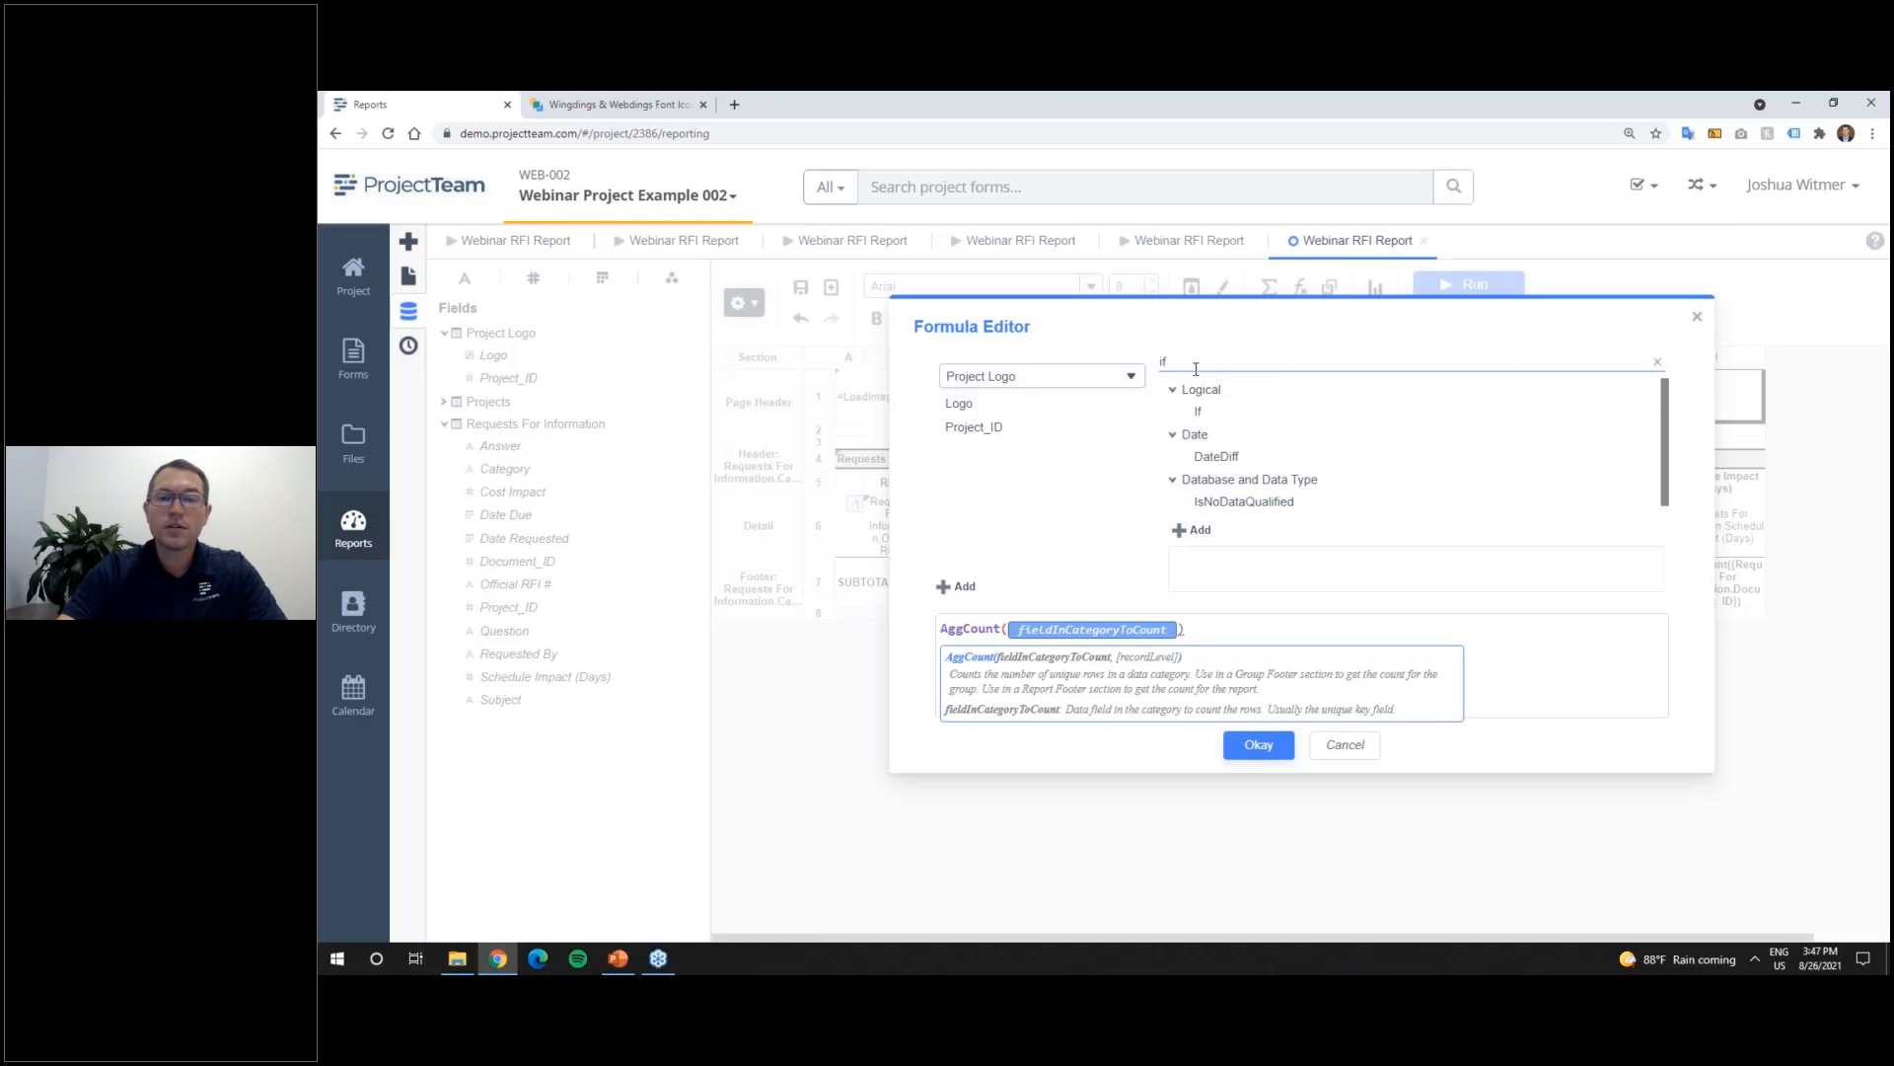
{"action": "double_click", "coordinate": [1221, 410]}
{"action": "type", "text": "{Requests For Information.Date Due}<Today()"}
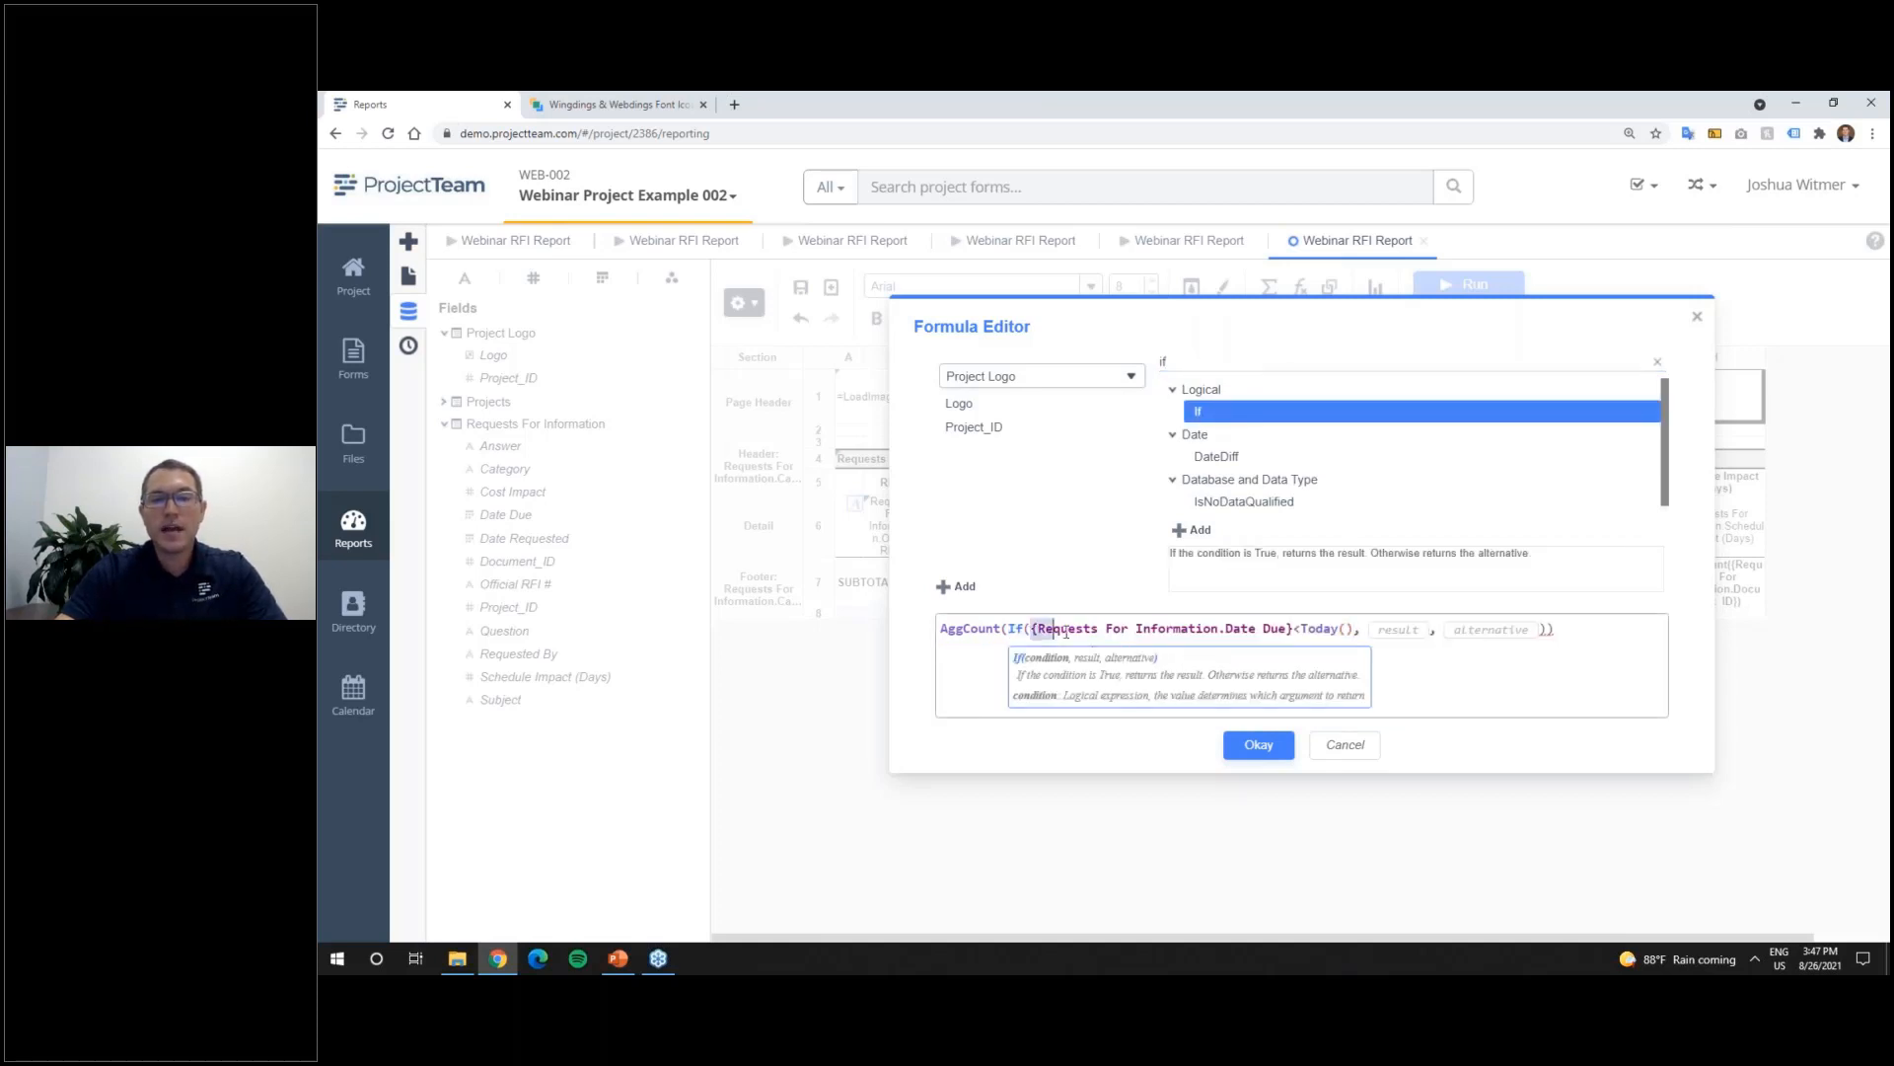
Step: Complete the If function with result 1 and alternative 0, apply the formula, and run the report
{"action": "left_click_drag", "start_coordinate": [1031, 631], "coordinate": [1356, 634]}
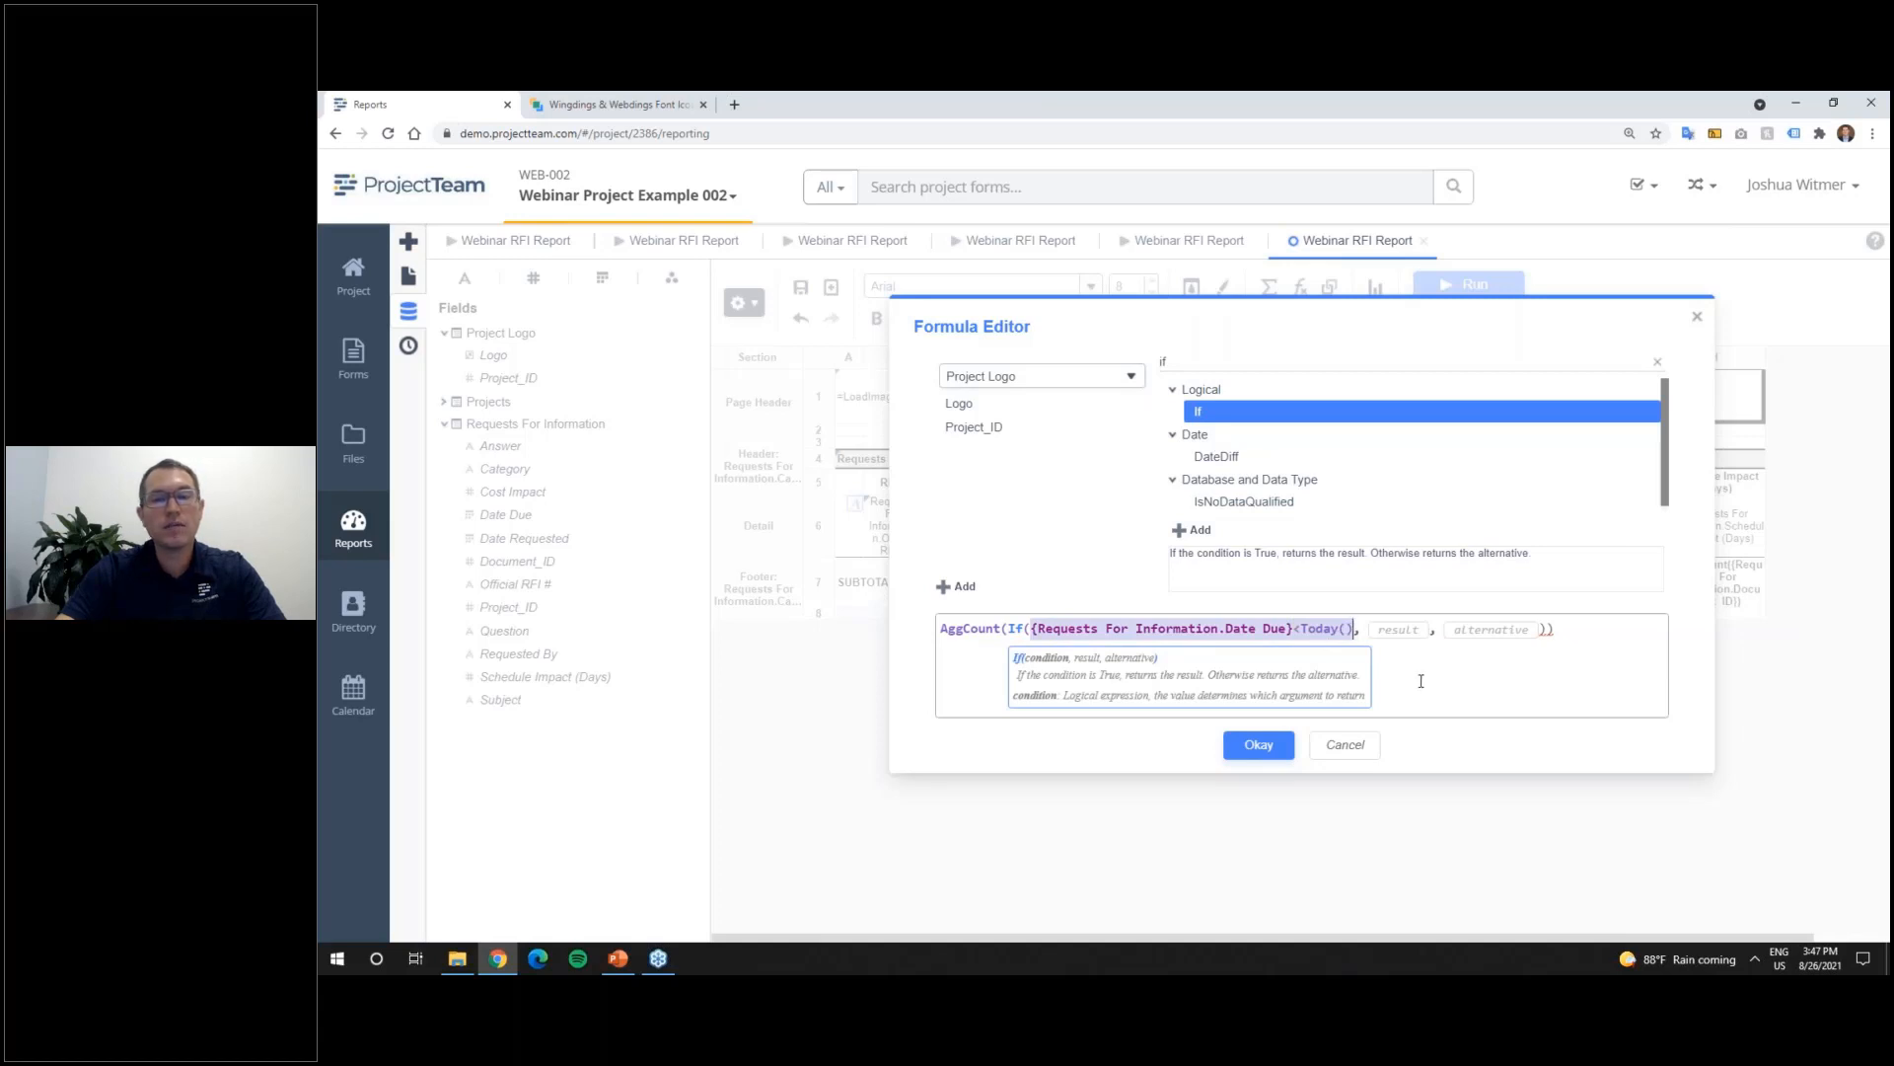
{"action": "left_click", "coordinate": [1397, 631]}
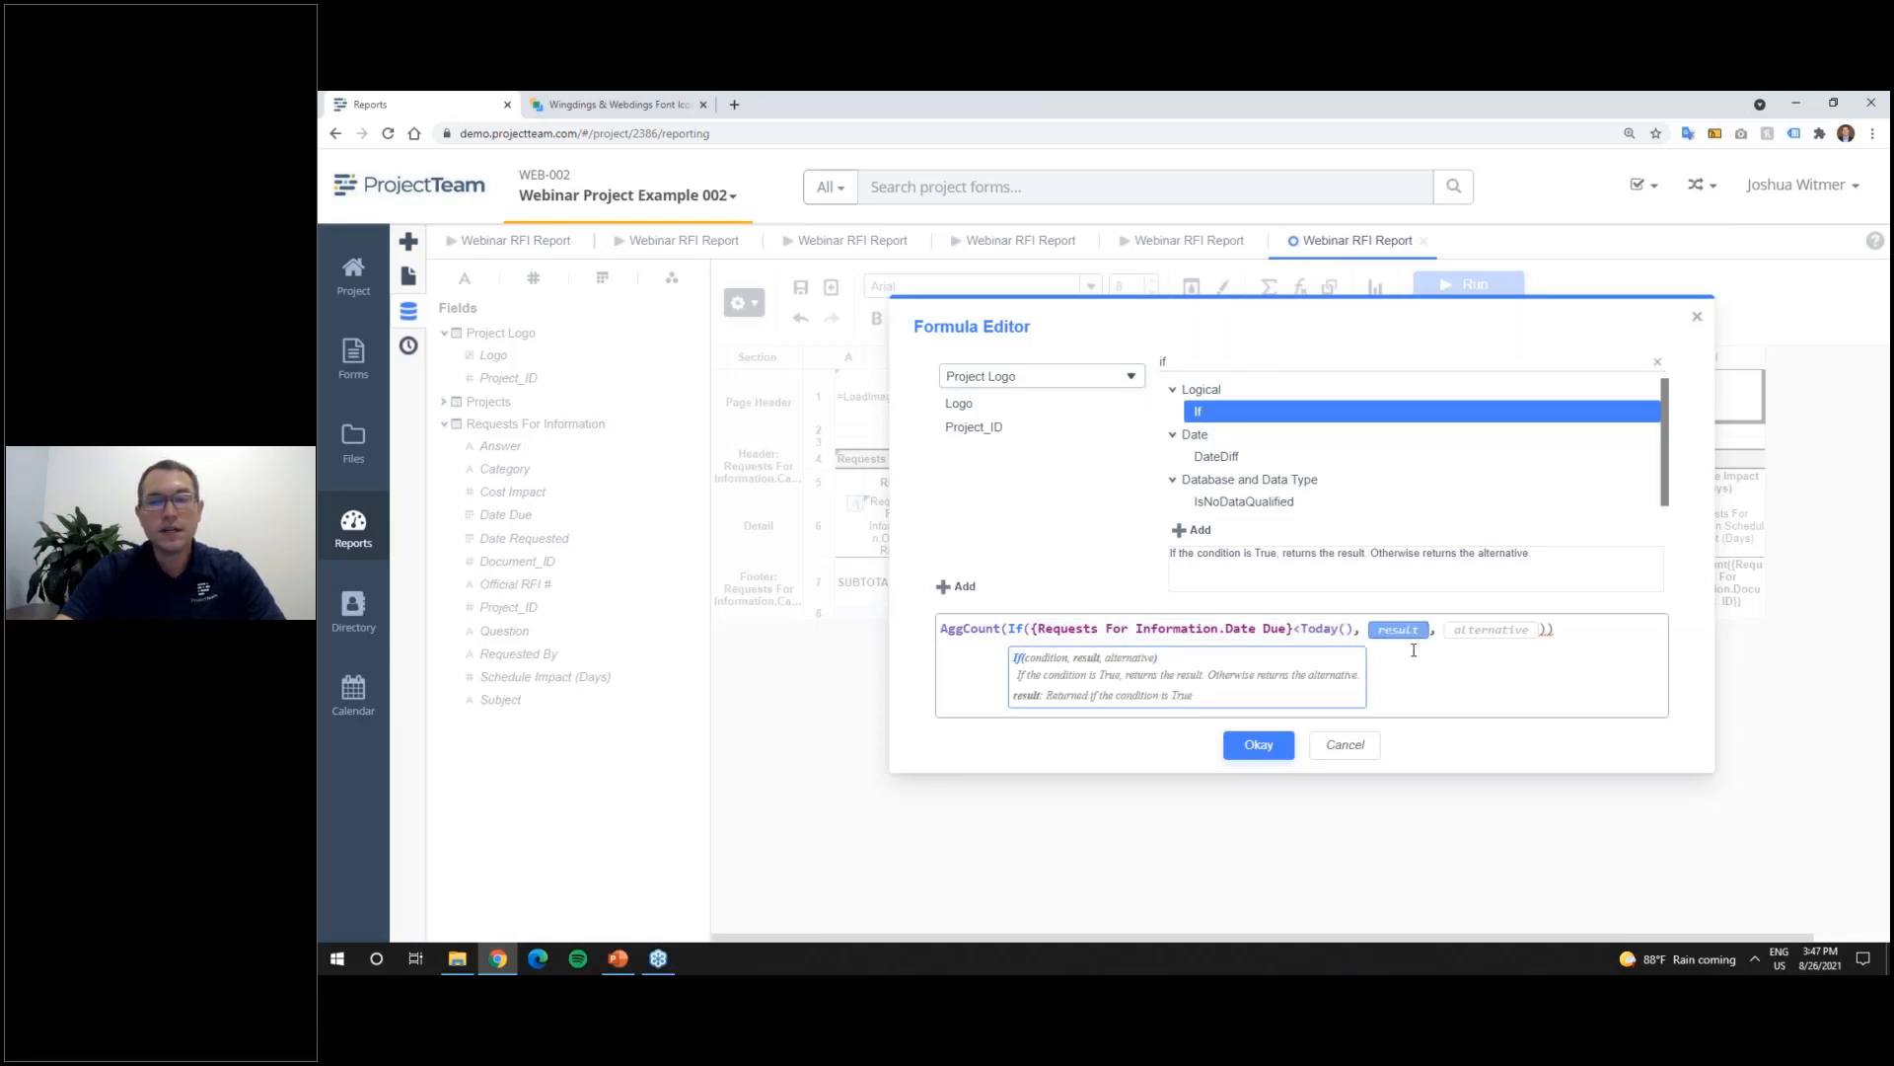
{"action": "type", "text": "1"}
{"action": "left_click", "coordinate": [1439, 631]}
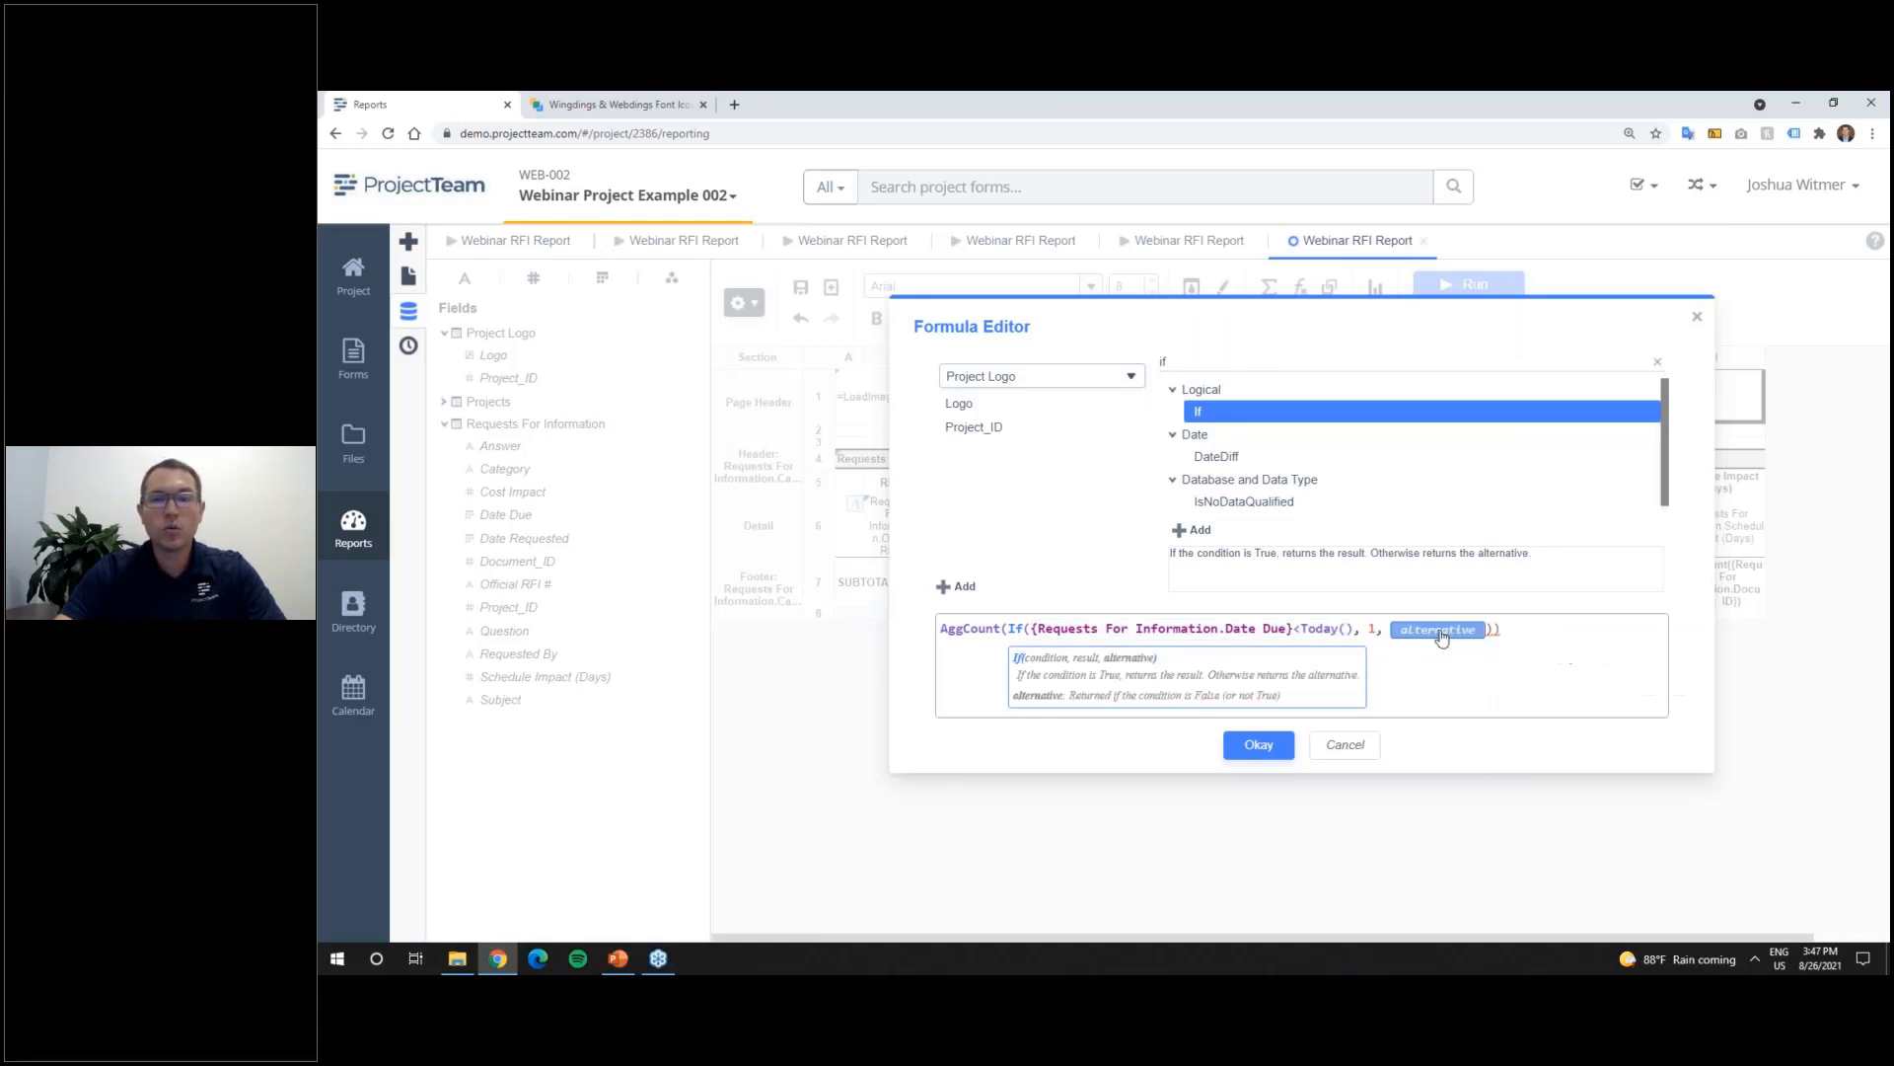
{"action": "type", "text": "0"}
{"action": "left_click", "coordinate": [1427, 632]}
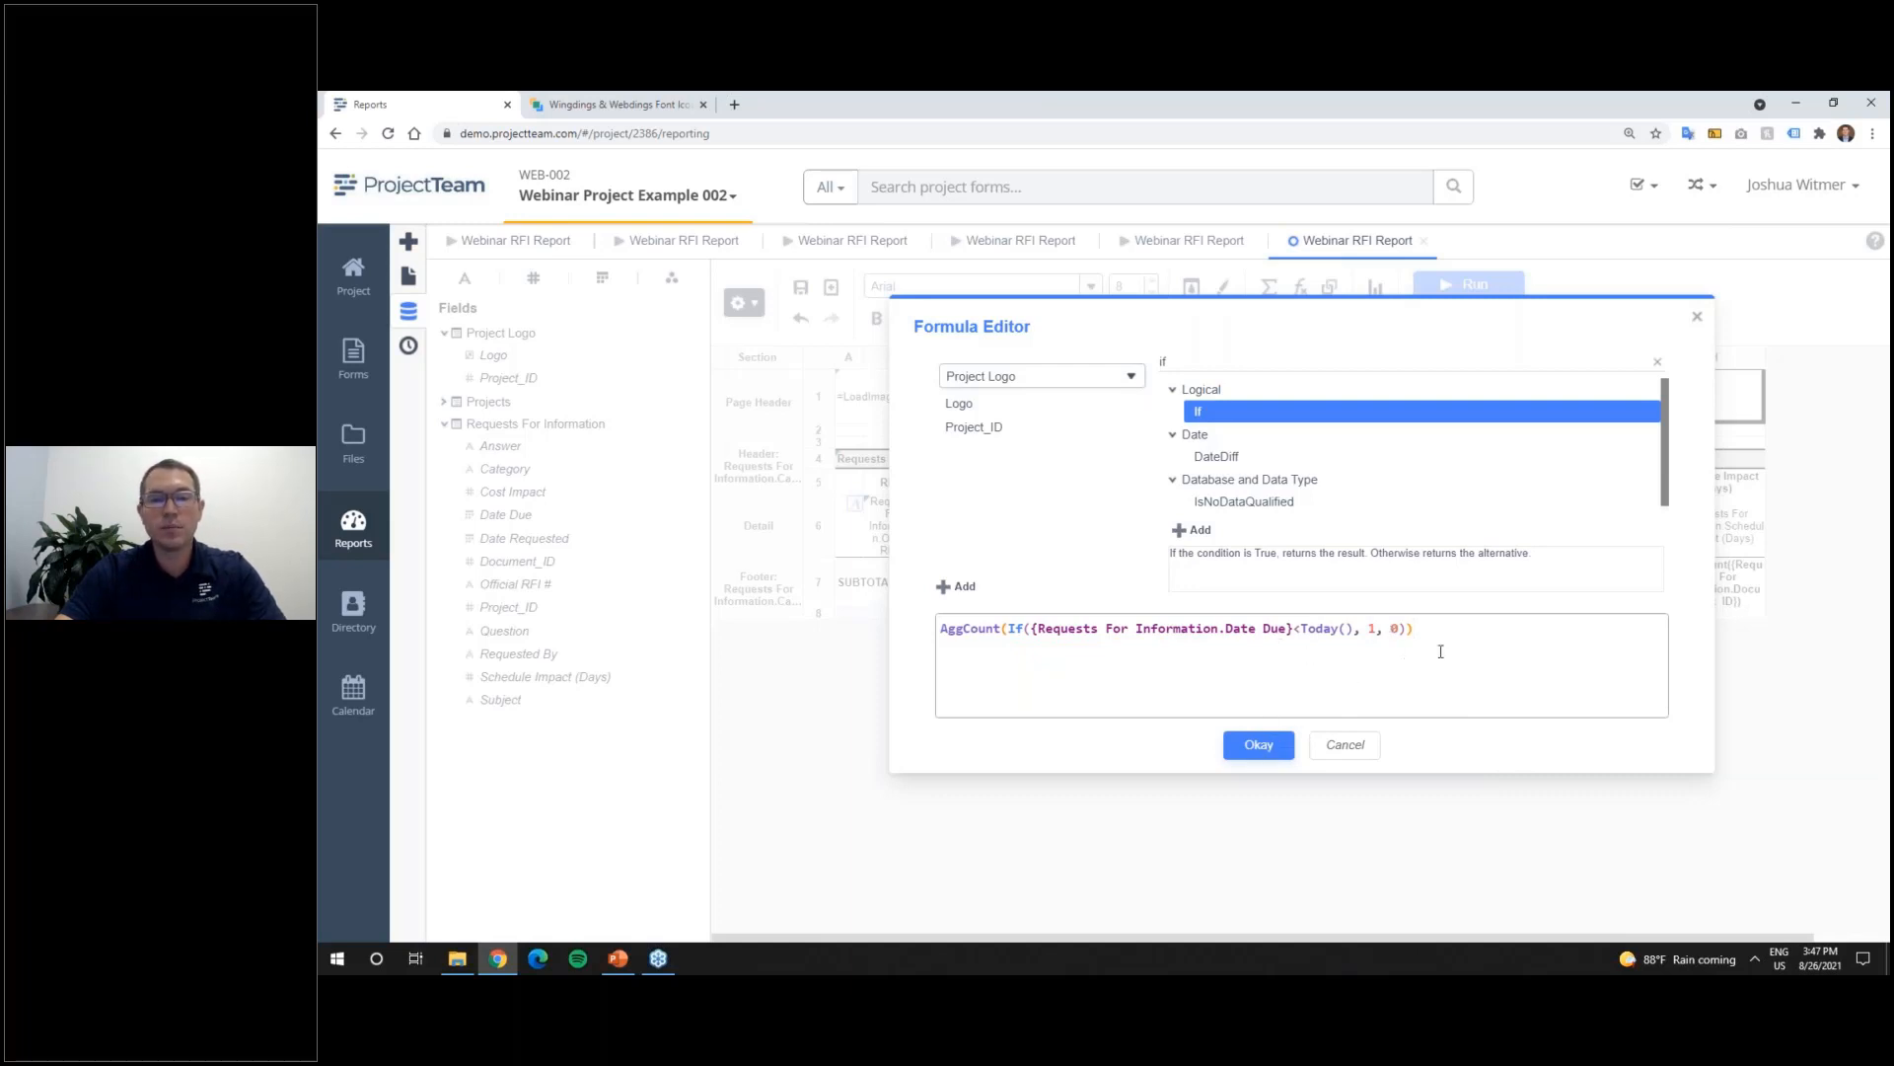
{"action": "left_click", "coordinate": [1259, 746]}
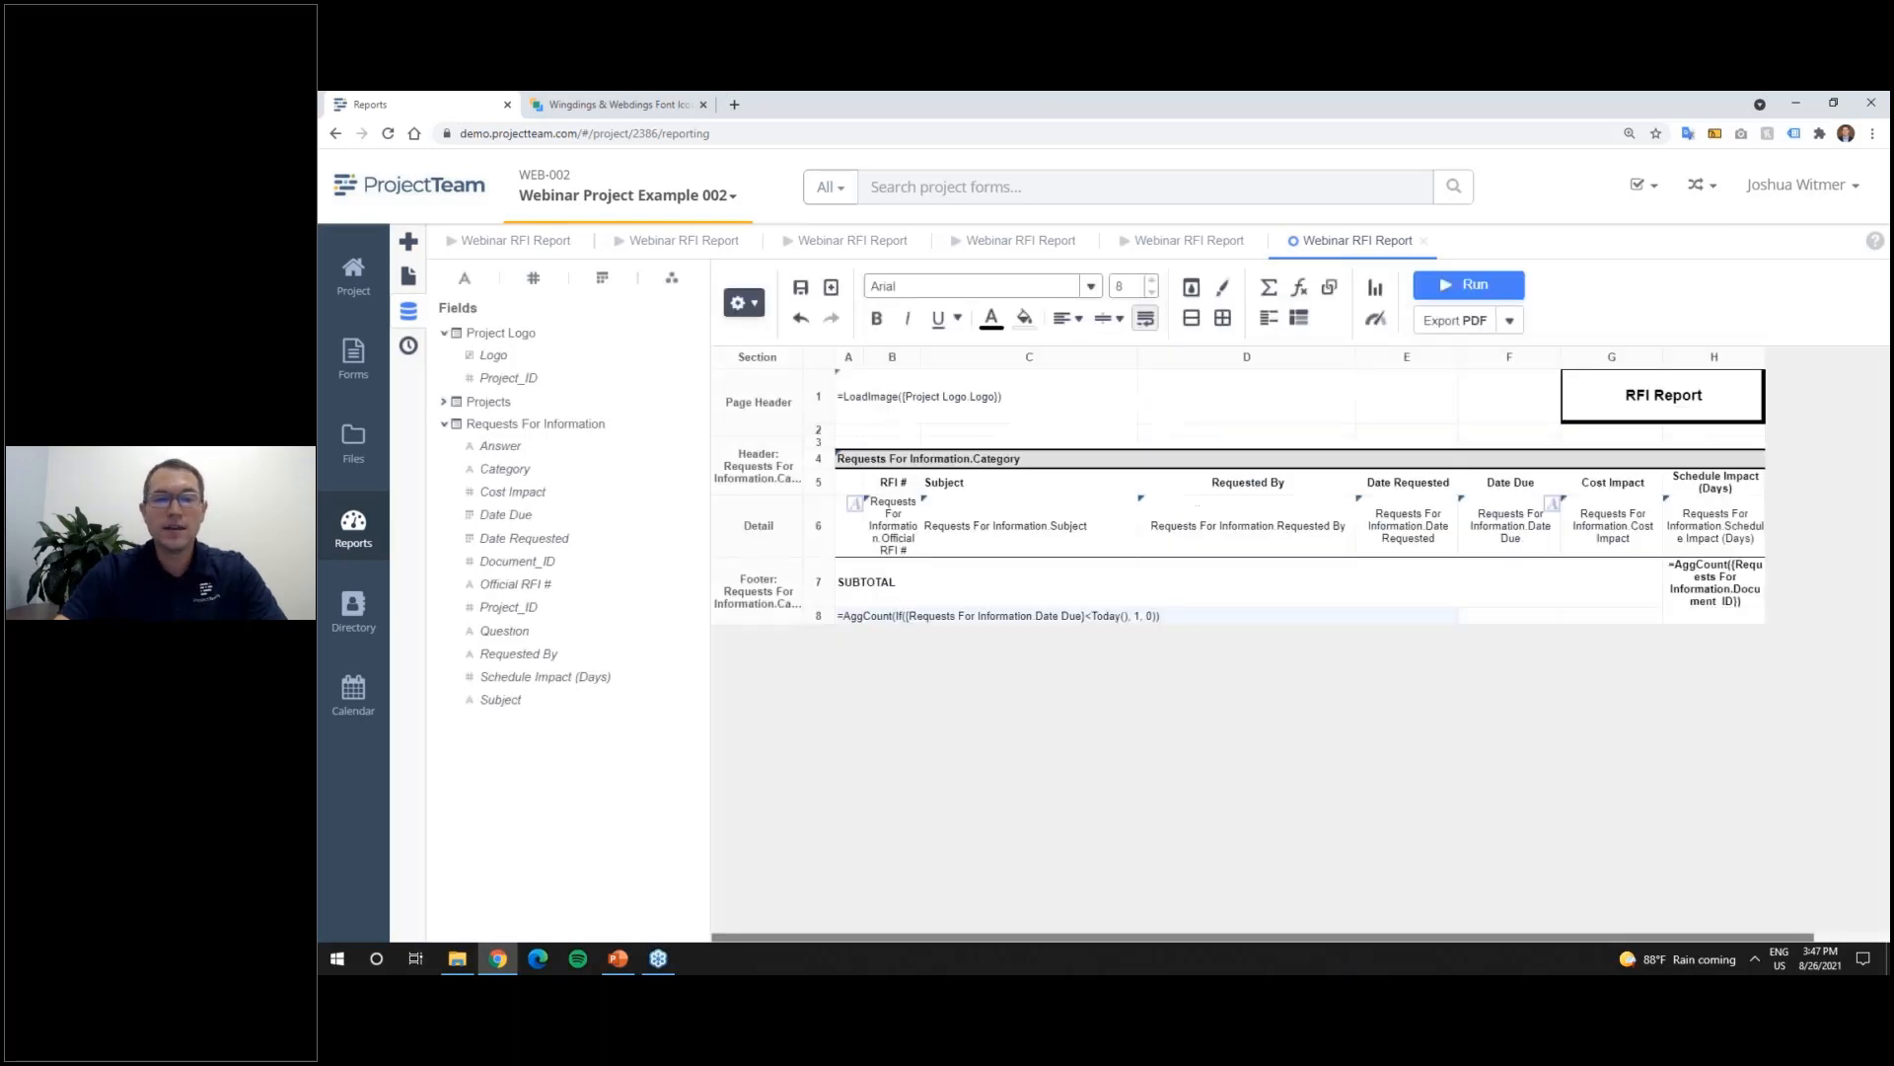
{"action": "left_click", "coordinate": [1458, 289]}
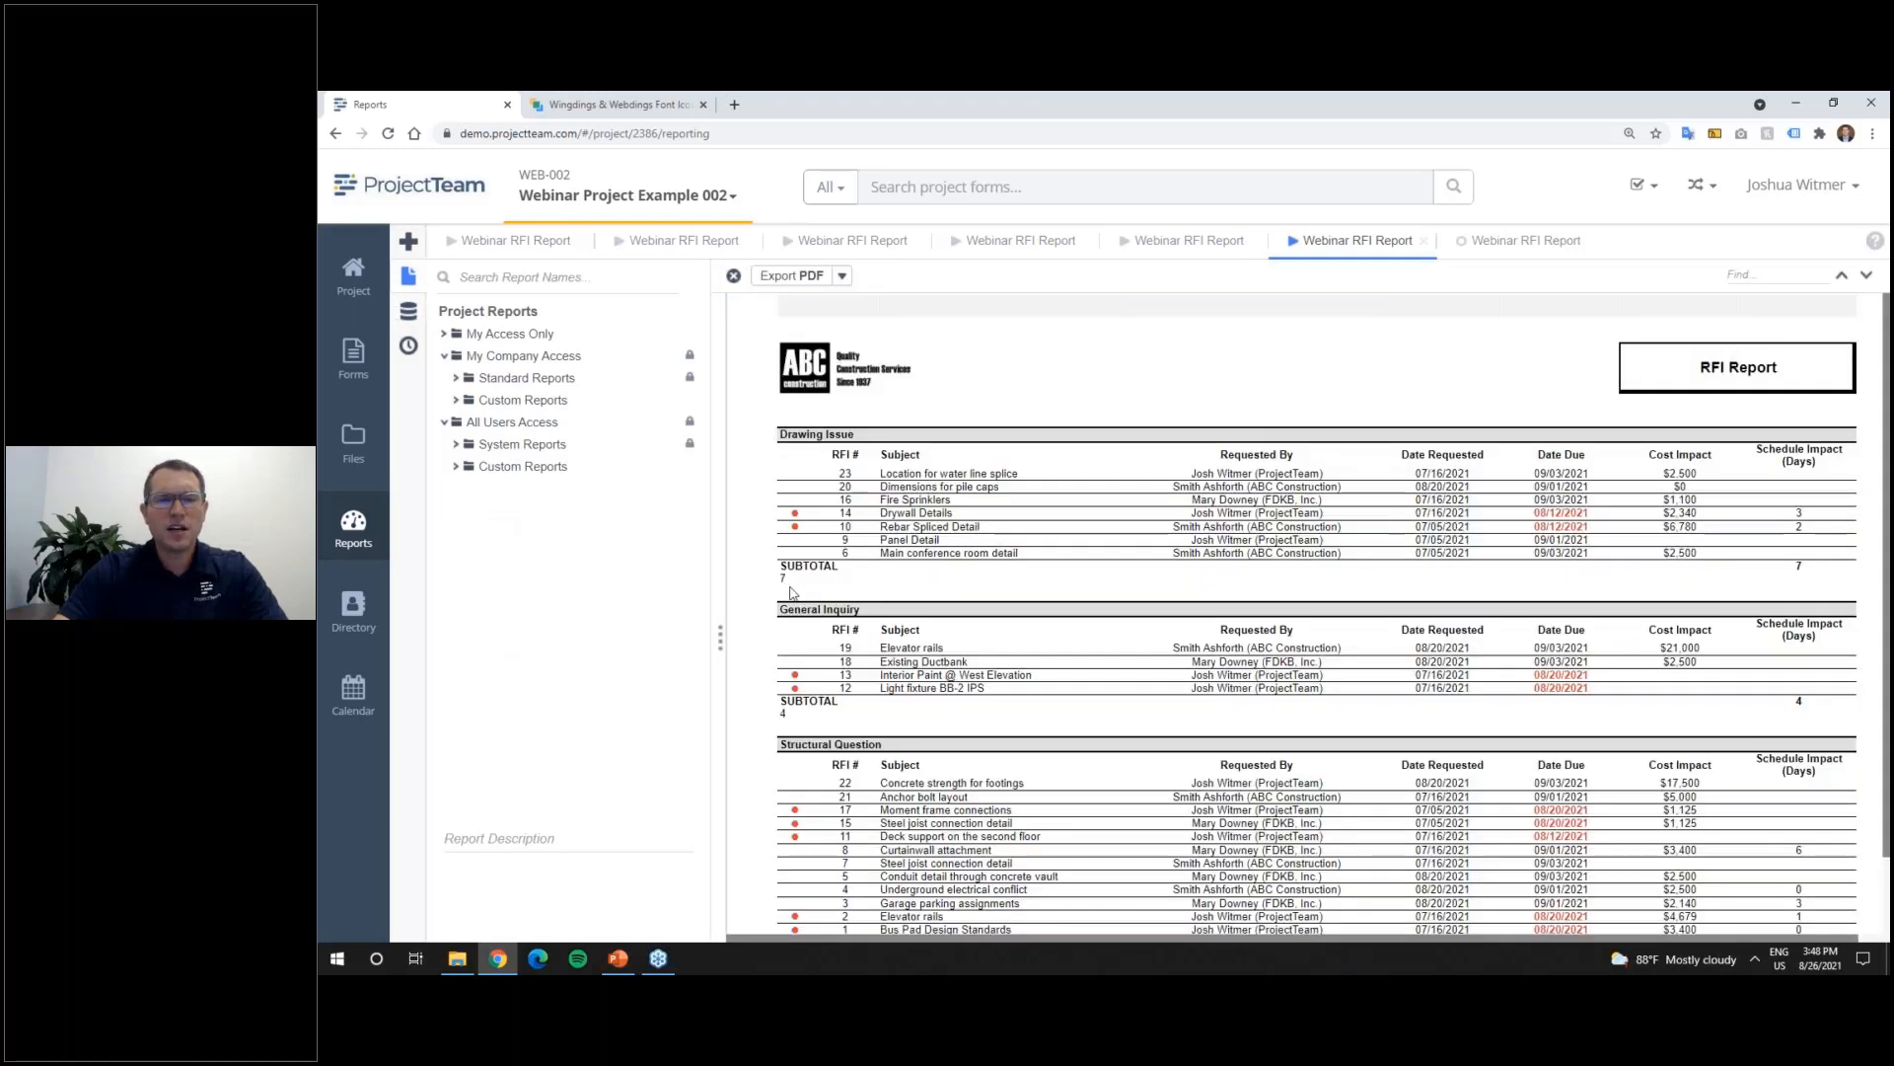
Step: Back in the designer, replace AggCount with AggSum in the row 8 formula, and rerun the report to check each category's overdue count
{"action": "left_click", "coordinate": [1486, 251]}
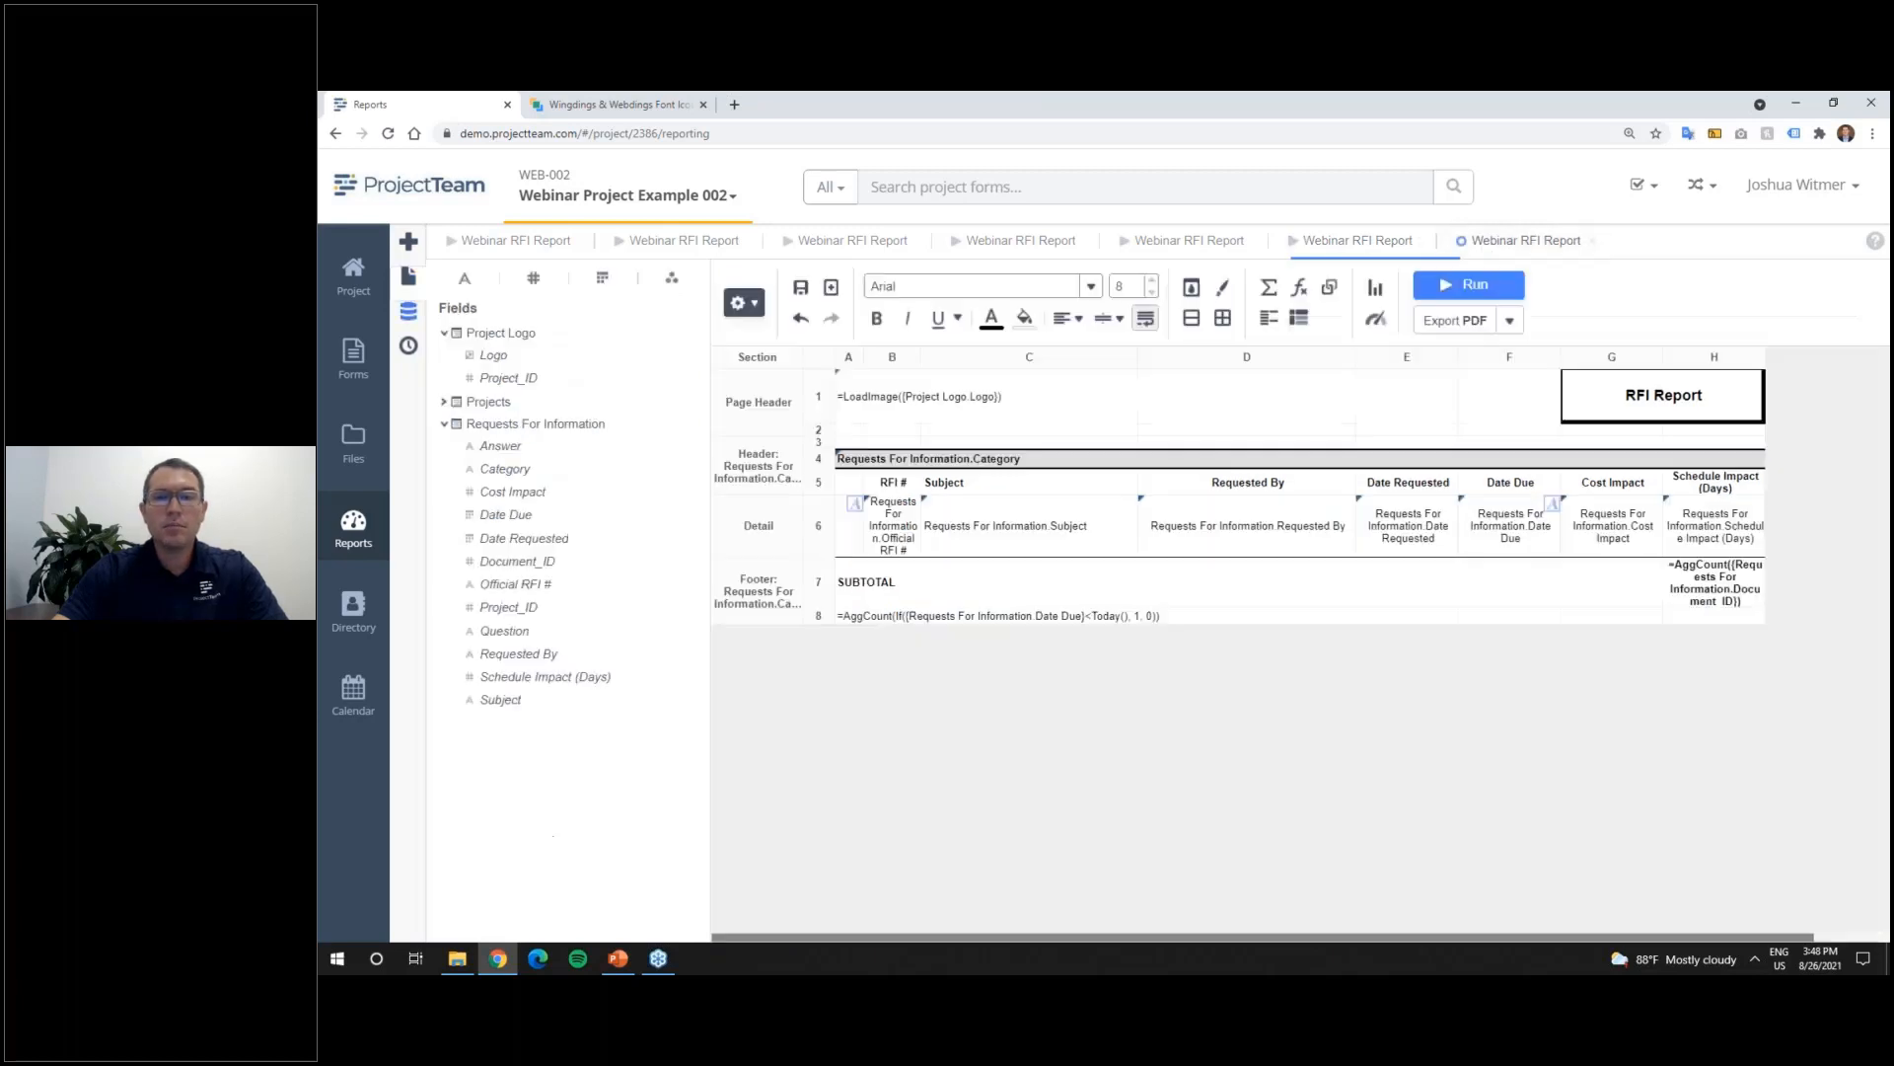
{"action": "left_click", "coordinate": [1301, 288]}
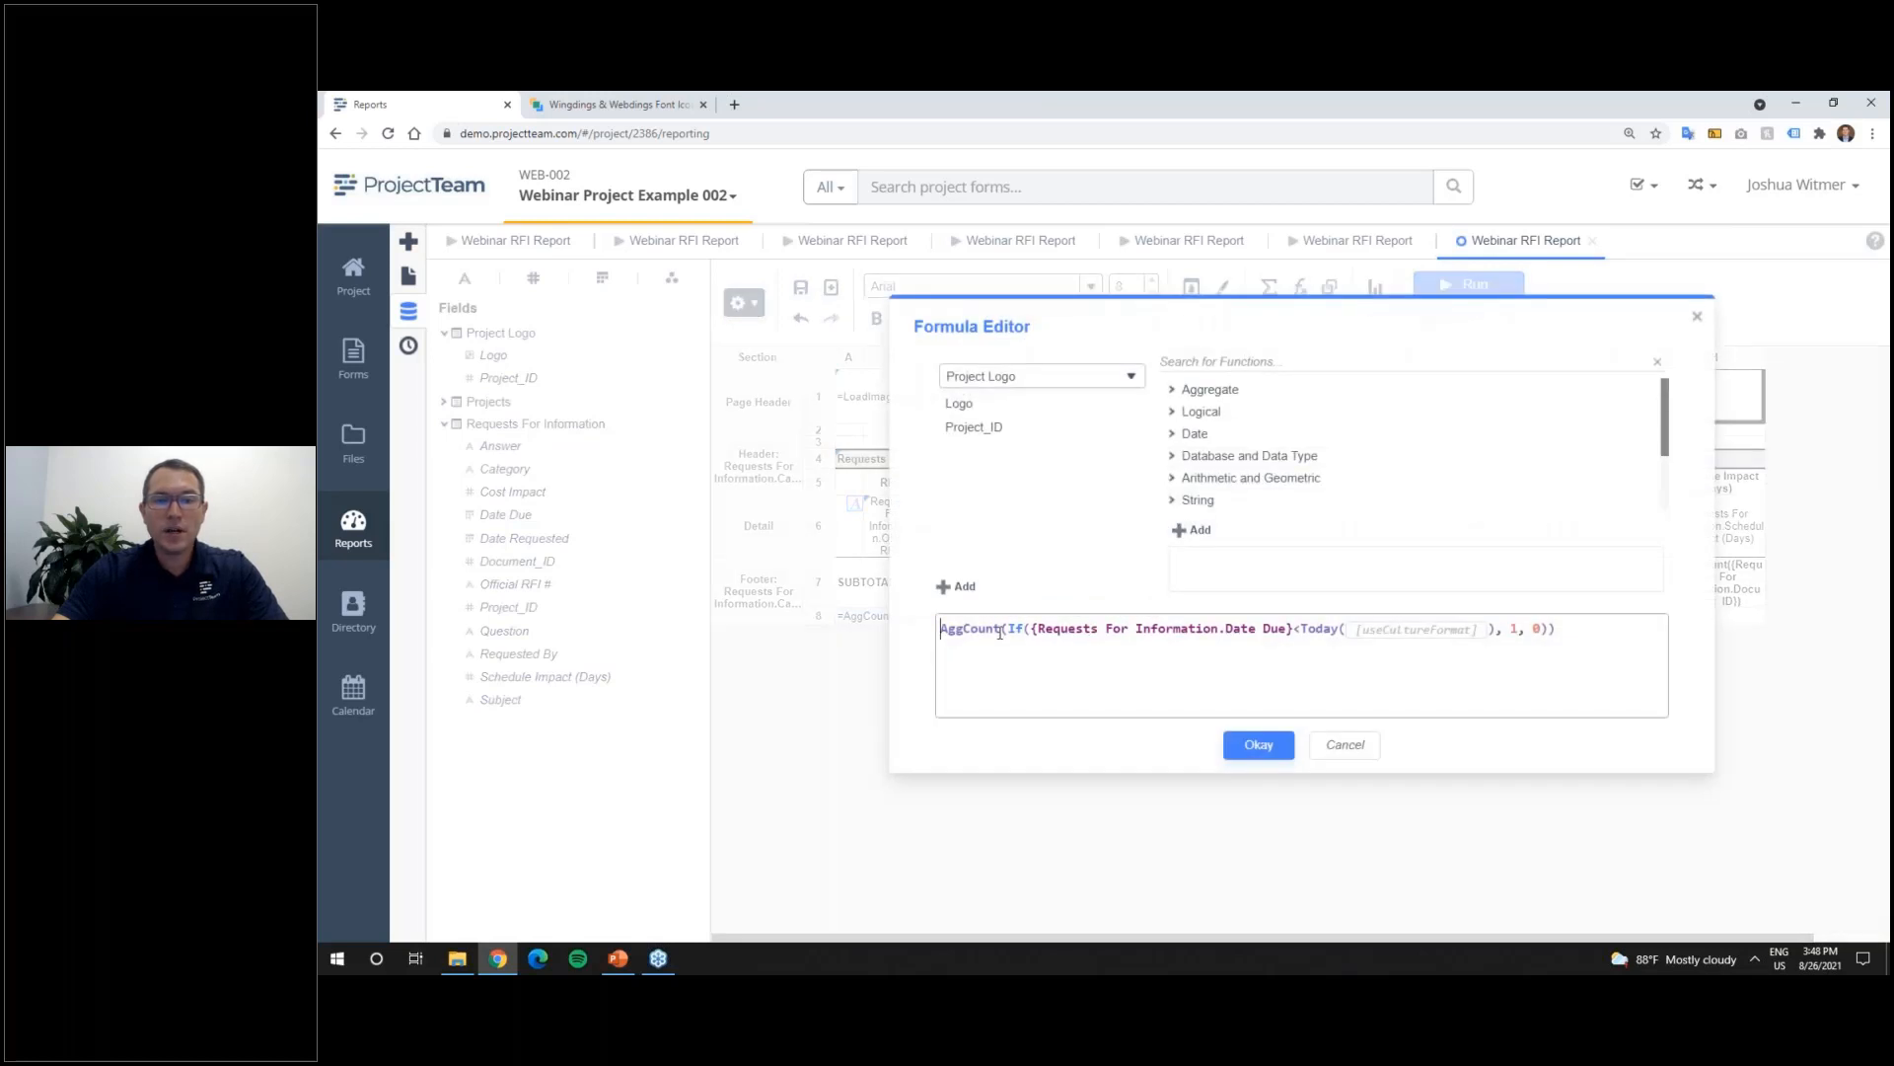
{"action": "left_click_drag", "start_coordinate": [1000, 632], "coordinate": [966, 628]}
{"action": "type", "text": "Sum"}
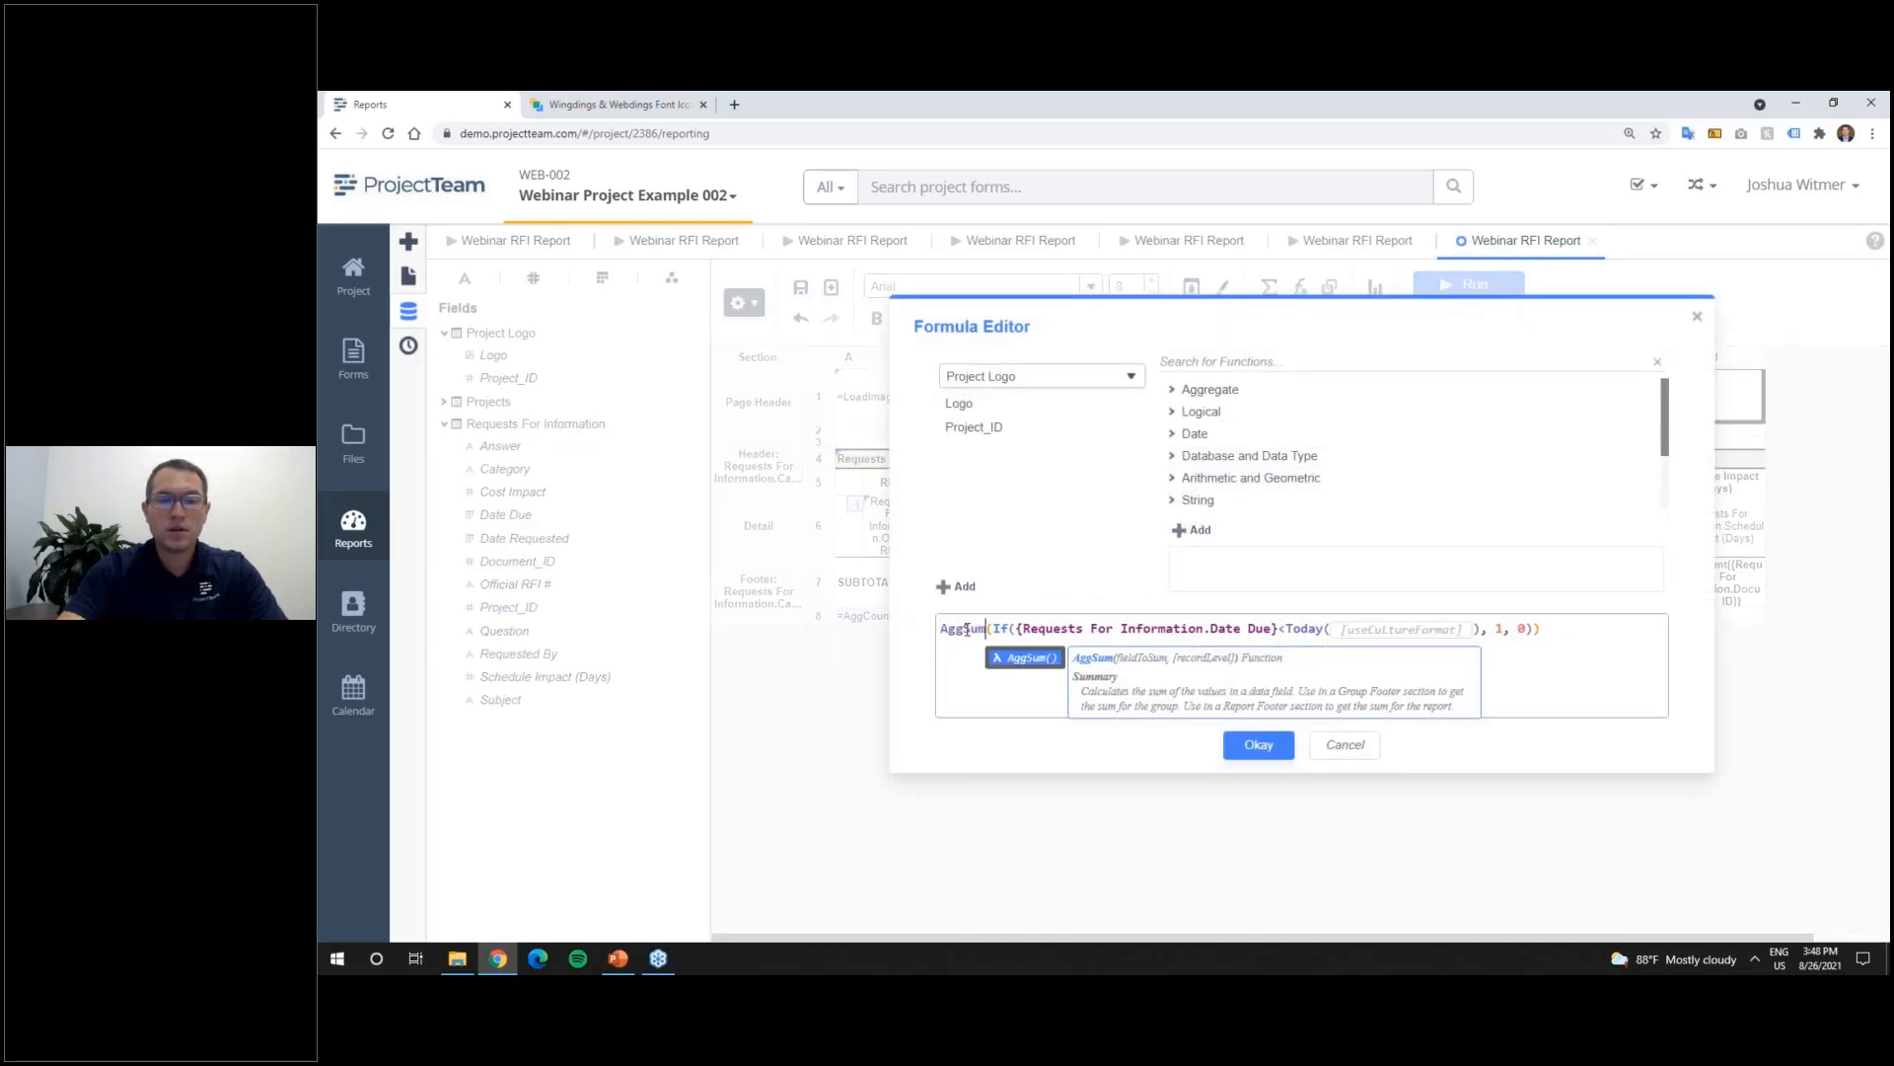
{"action": "left_click", "coordinate": [1278, 746]}
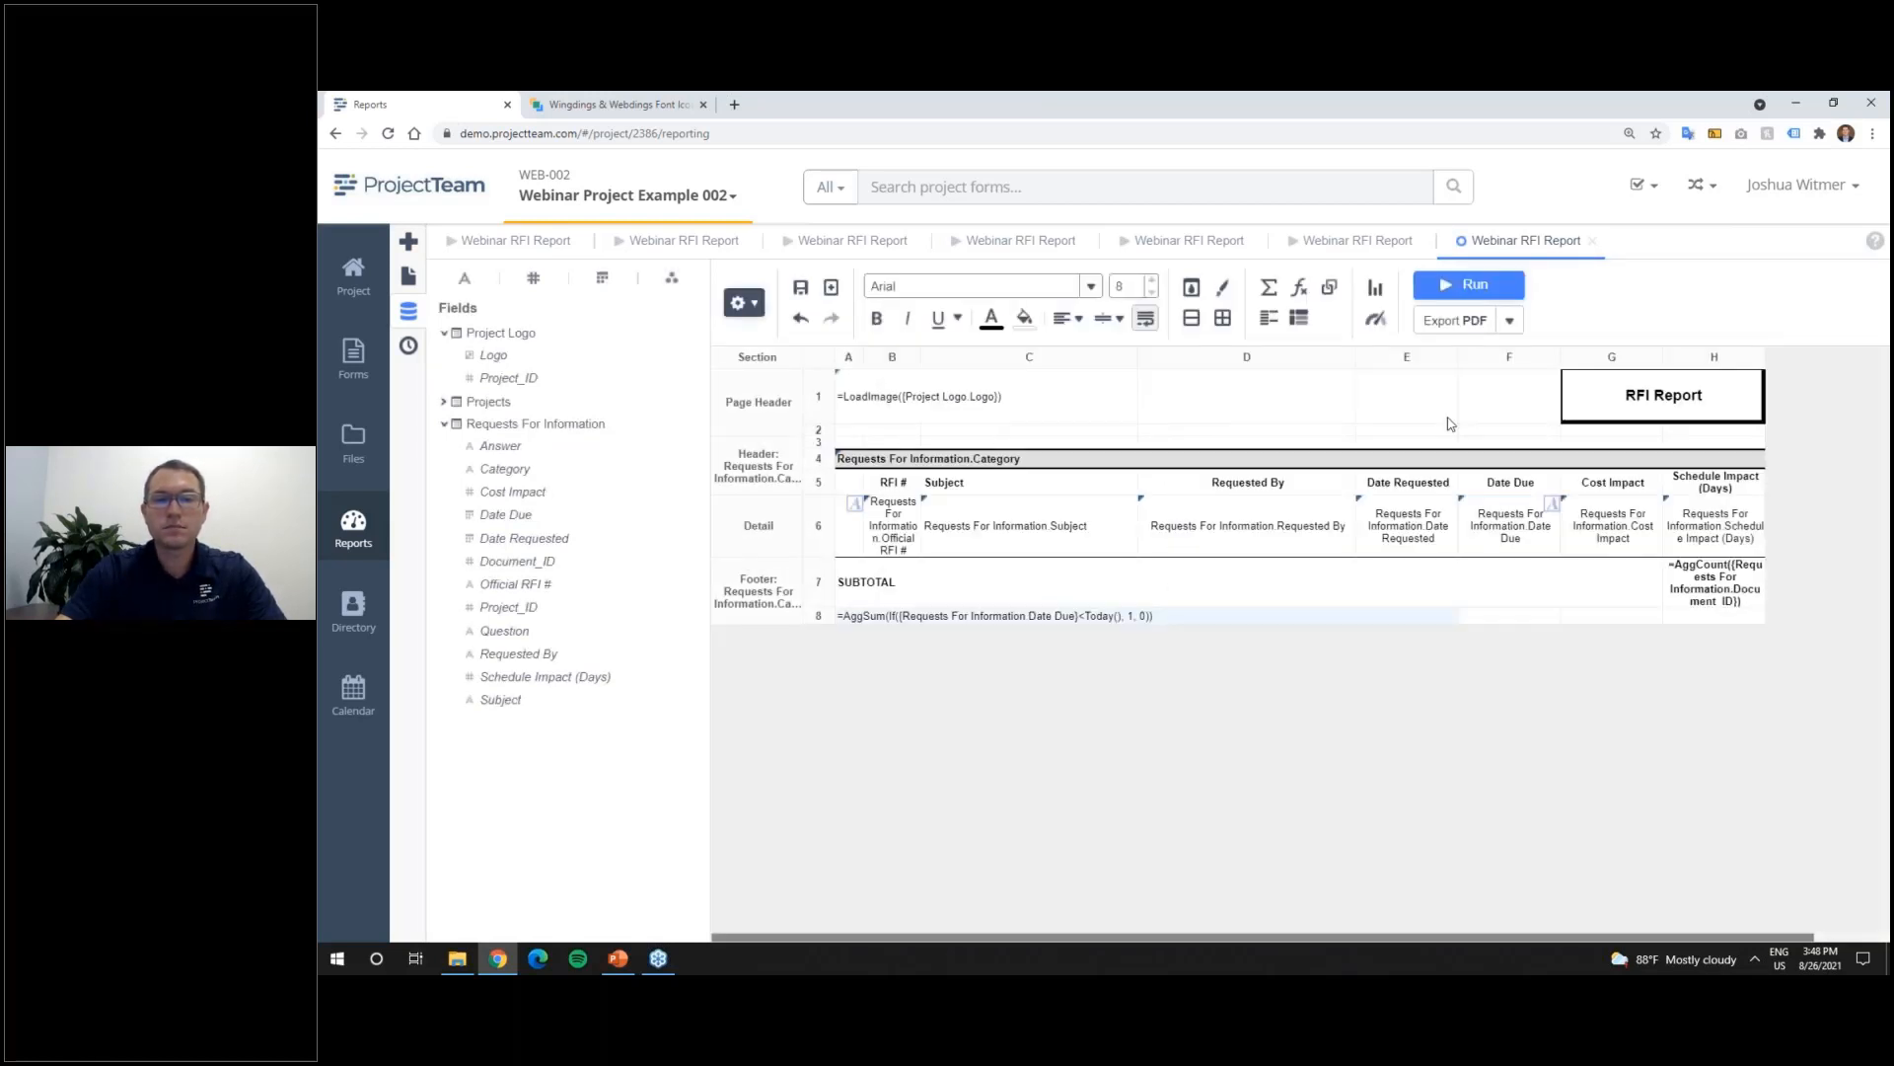
{"action": "left_click", "coordinate": [1460, 296]}
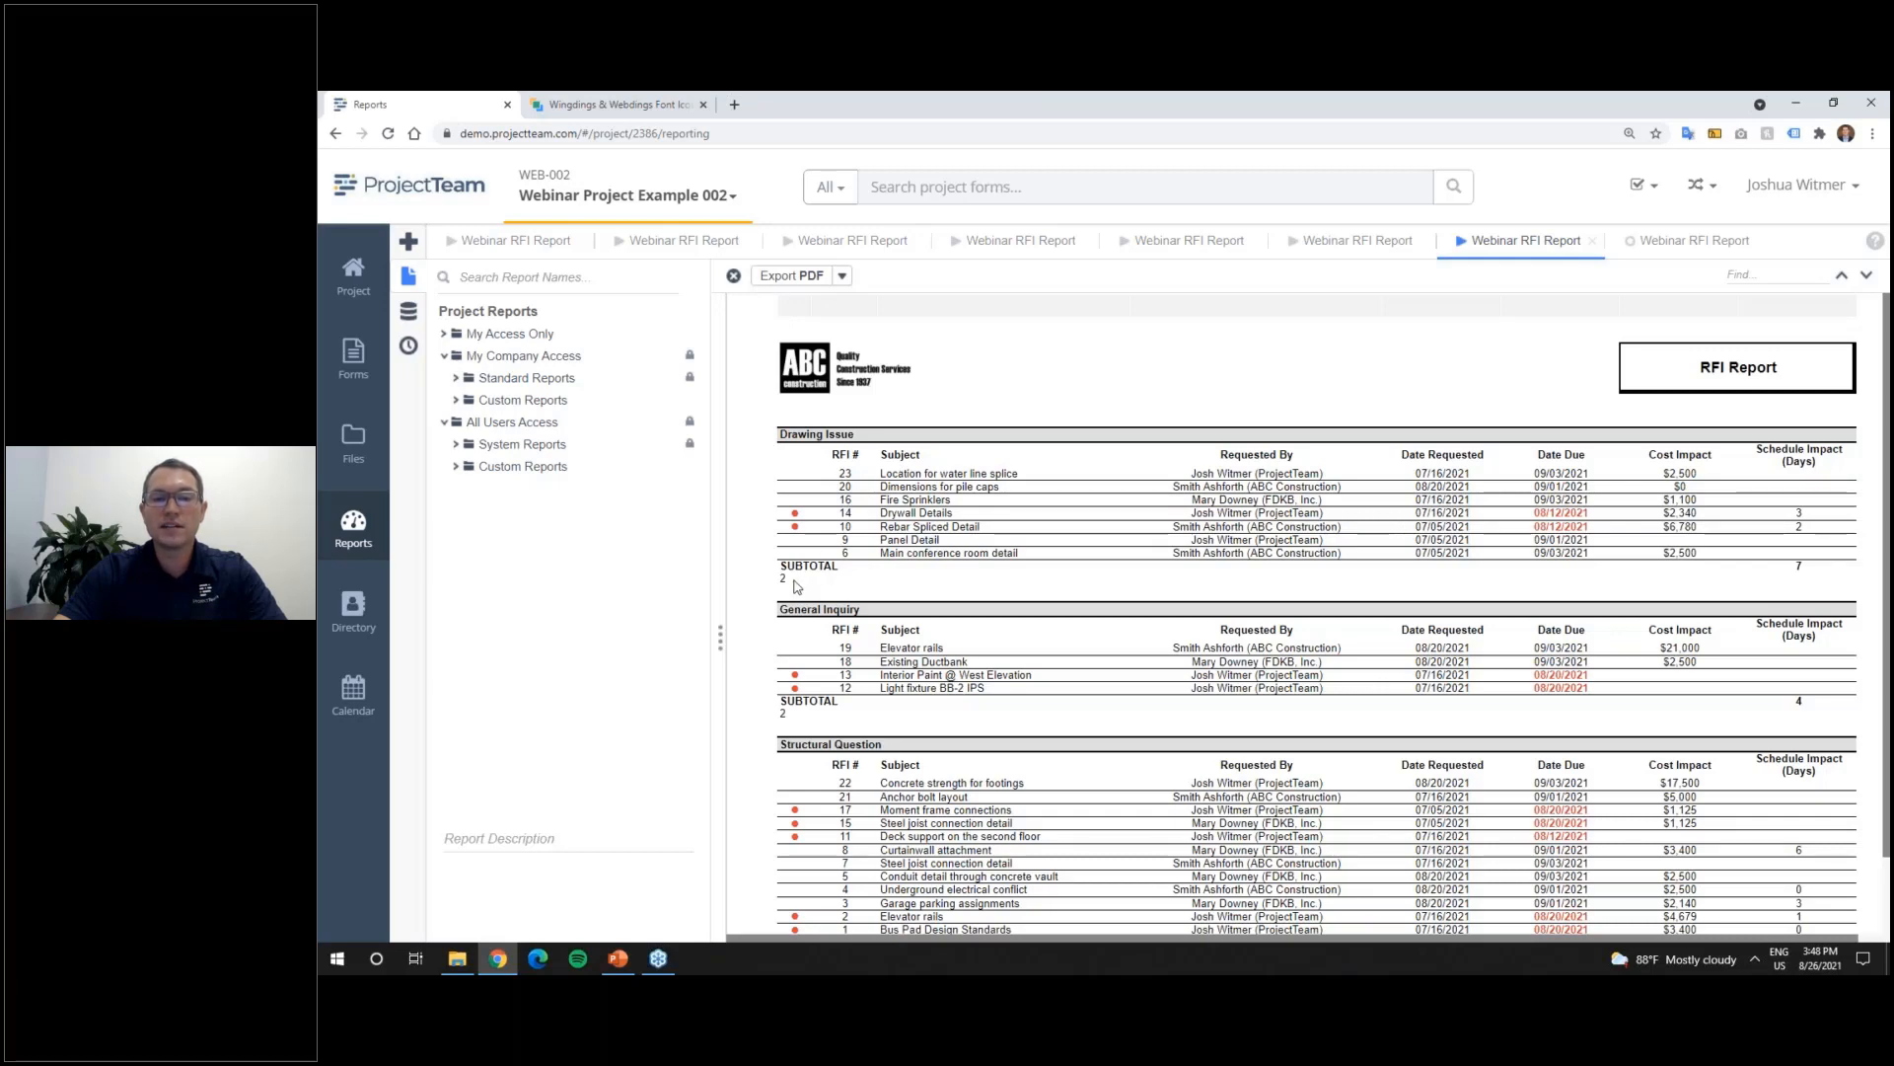
{"action": "scroll", "coordinate": [795, 868], "scroll_direction": "down", "scroll_amount": 2}
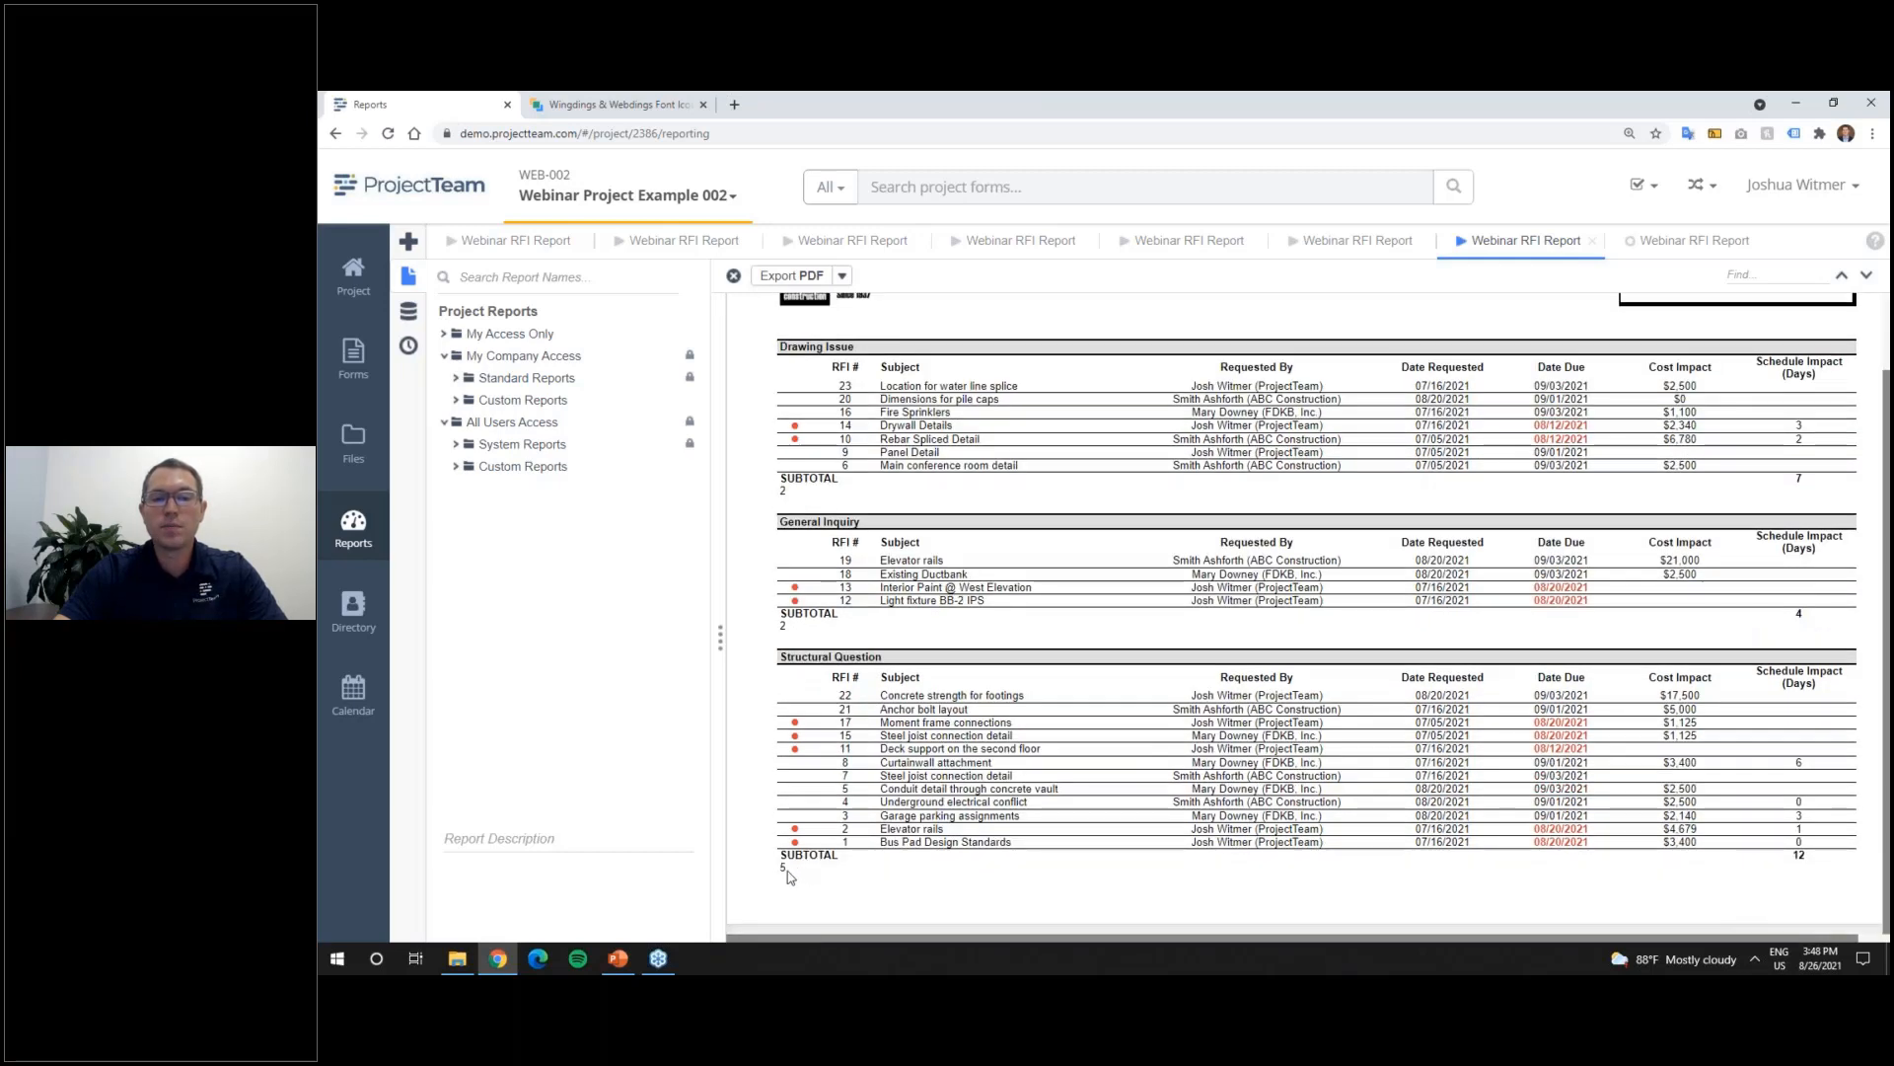
{"action": "scroll", "coordinate": [789, 592], "scroll_direction": "up", "scroll_amount": 2}
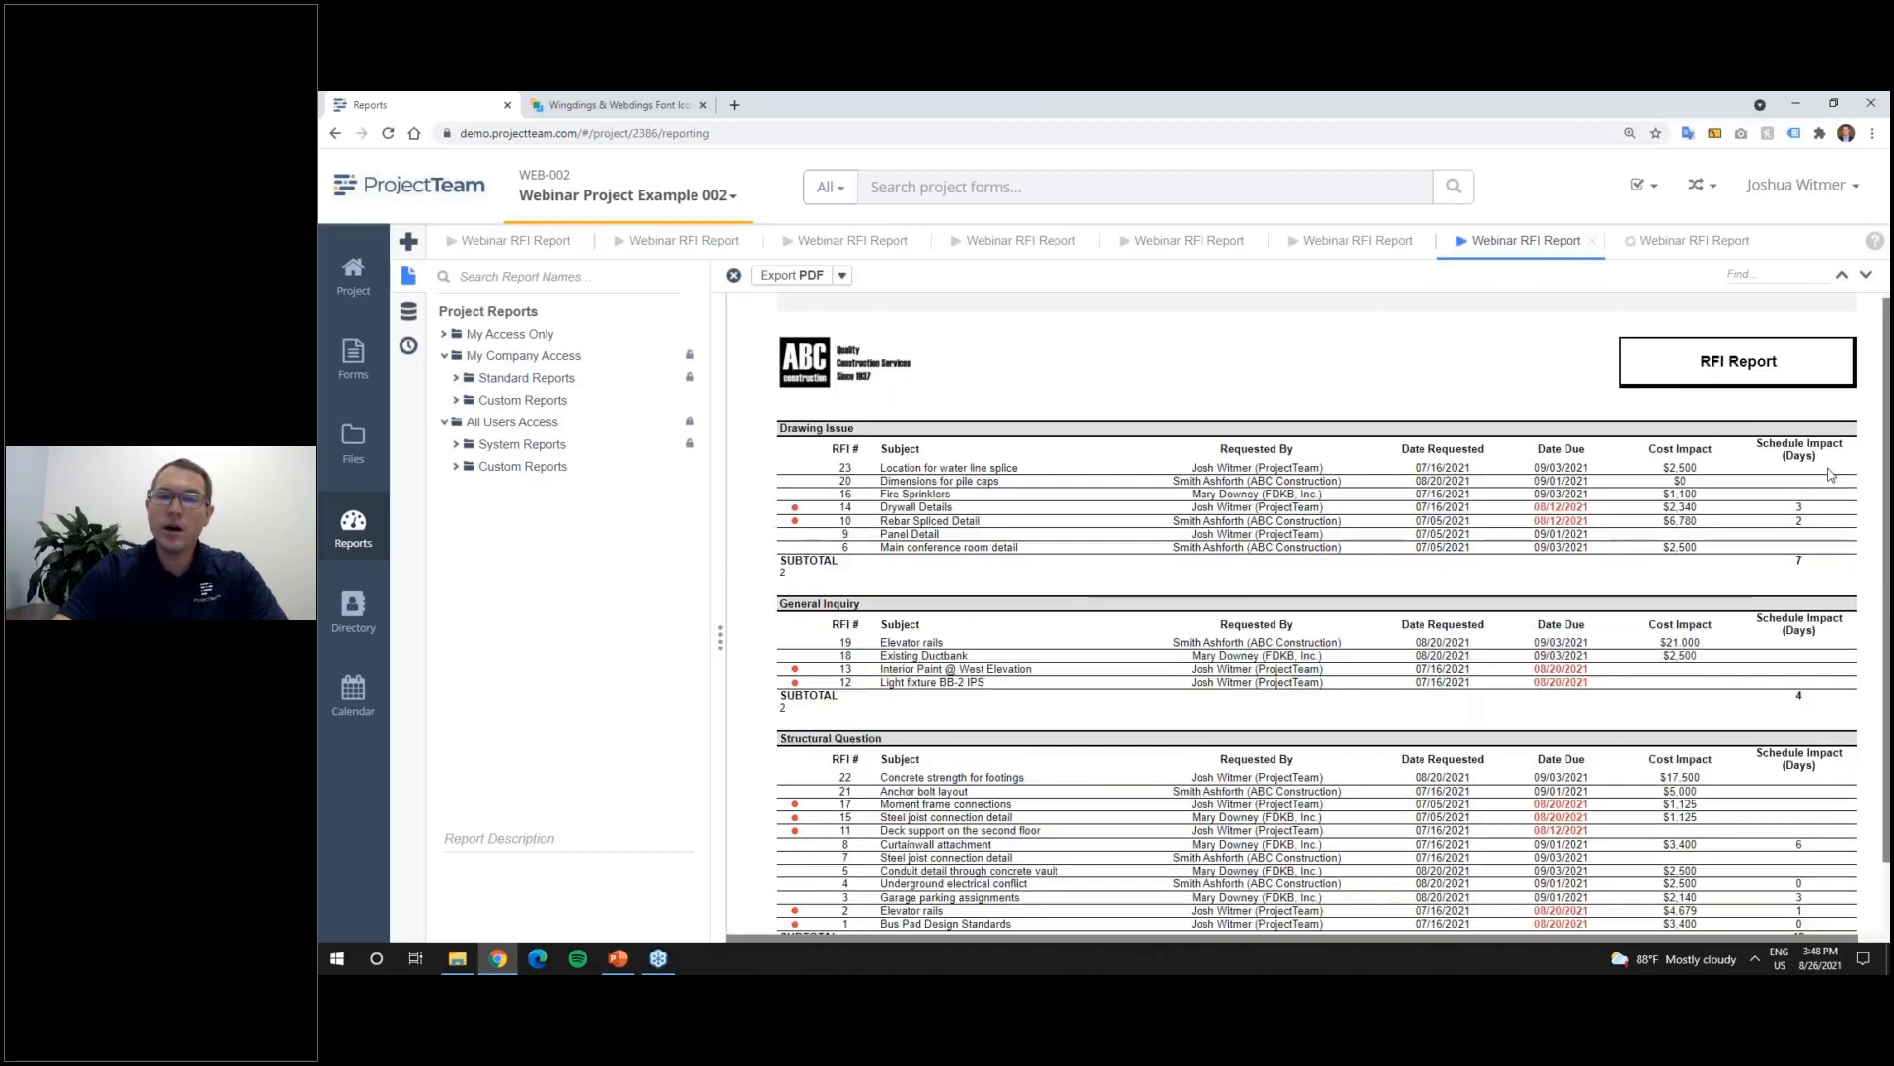
Step: Return to the designer, reduce the merged category header in row 4 to columns A through G, and copy its formatting to cell H4
{"action": "left_click", "coordinate": [1690, 244]}
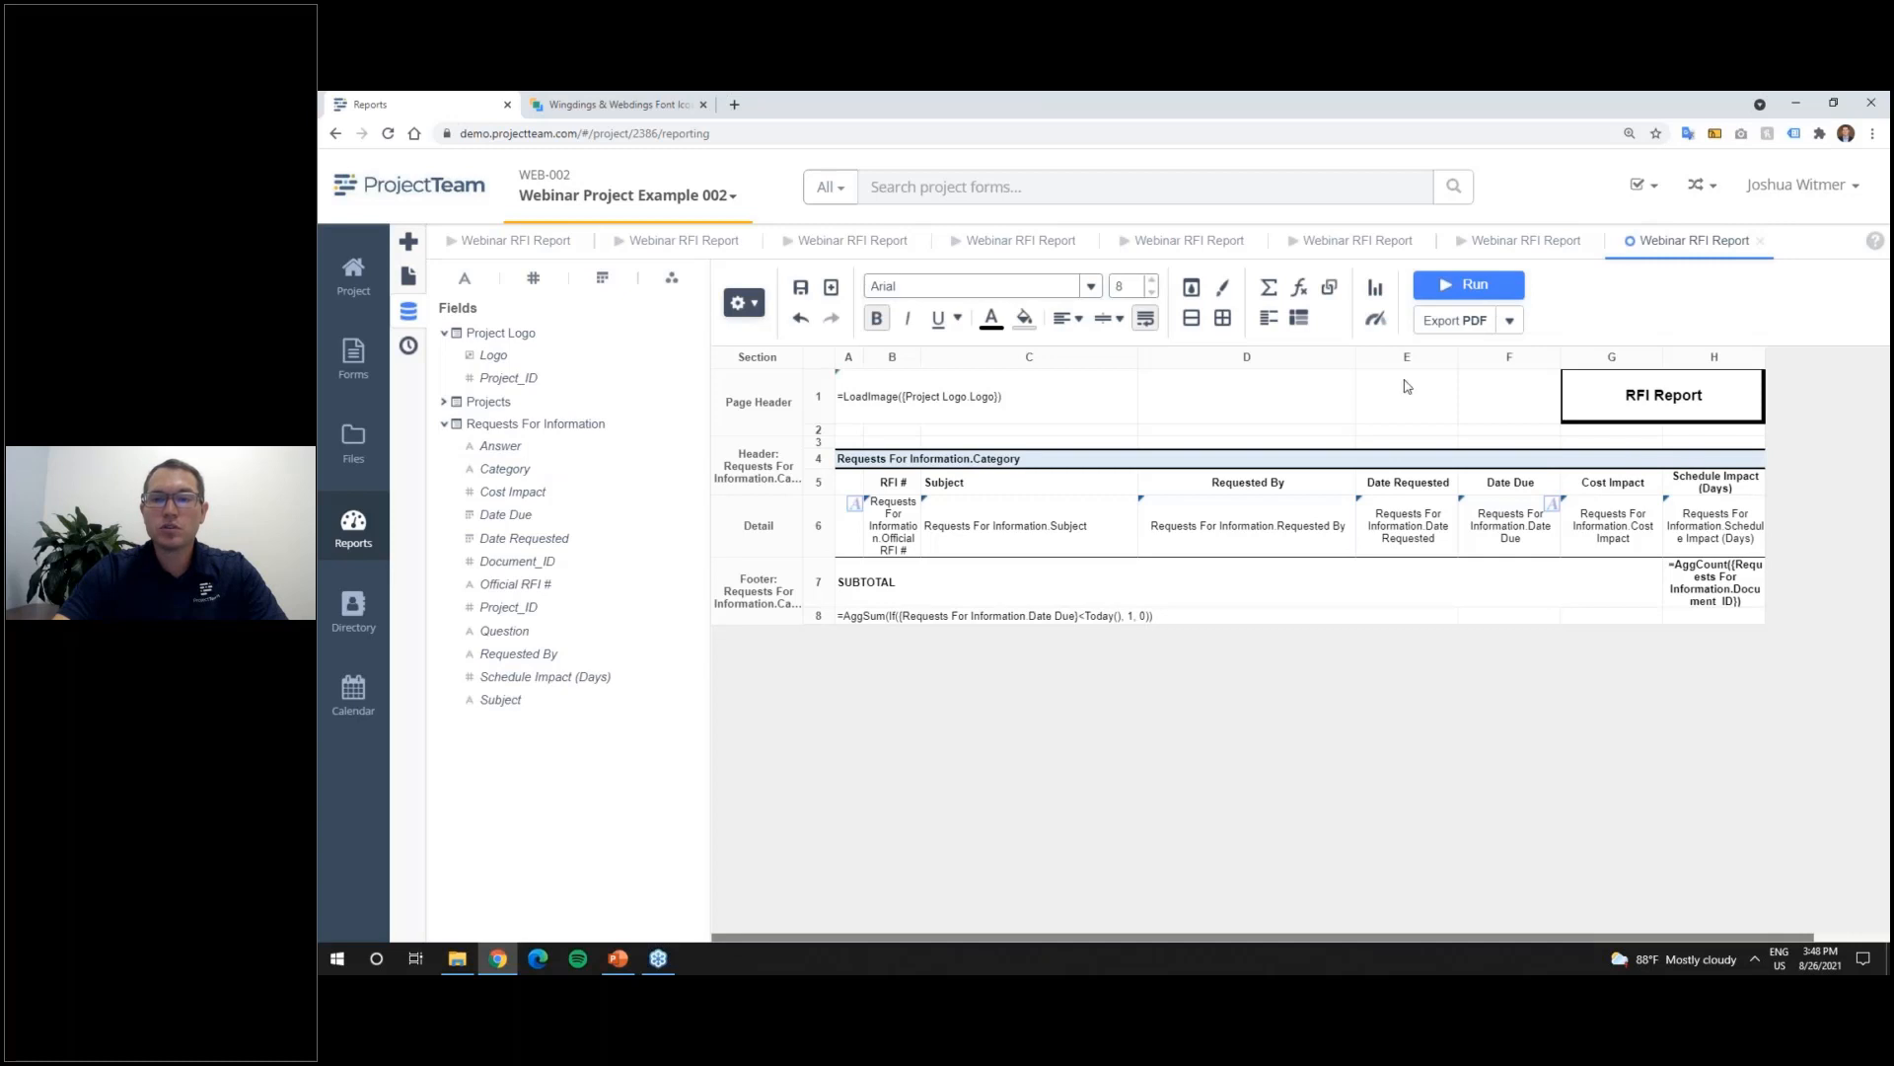
{"action": "left_click", "coordinate": [1222, 320]}
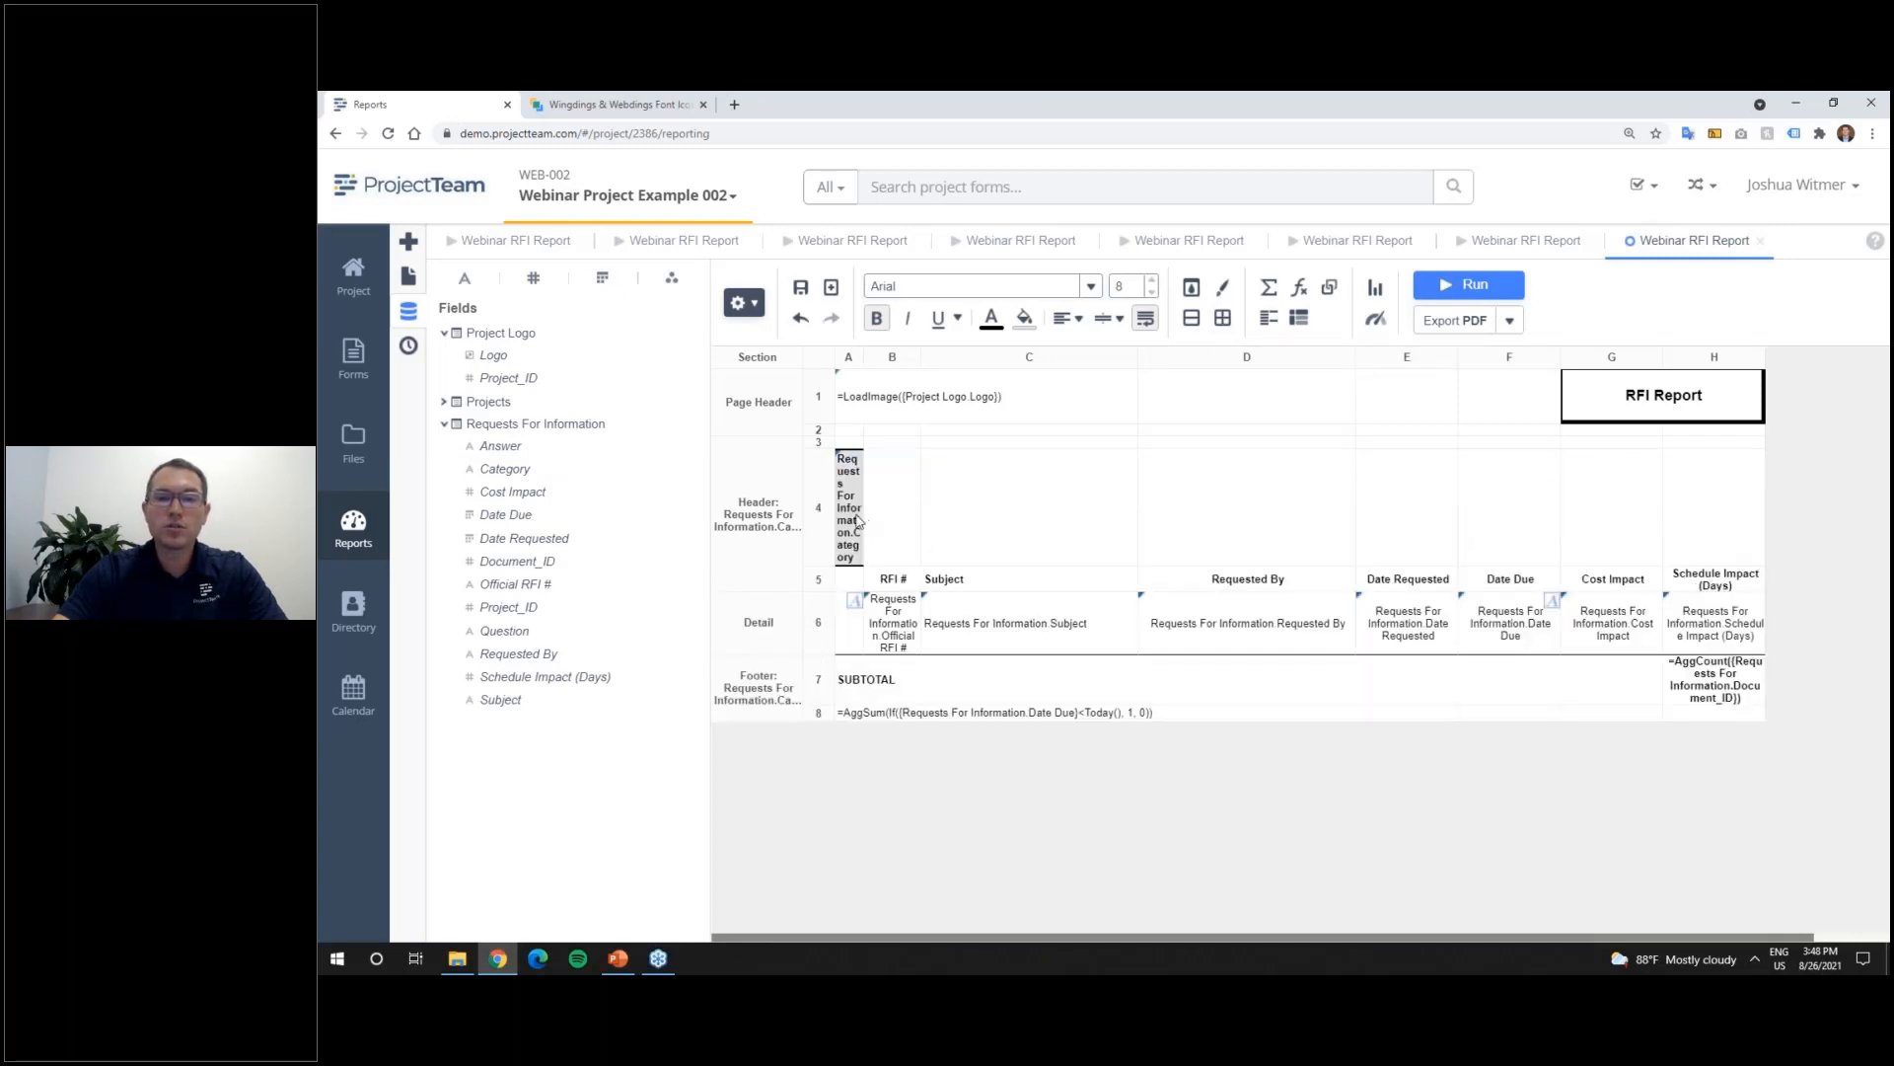
{"action": "left_click", "coordinate": [1586, 513], "text": "shift"}
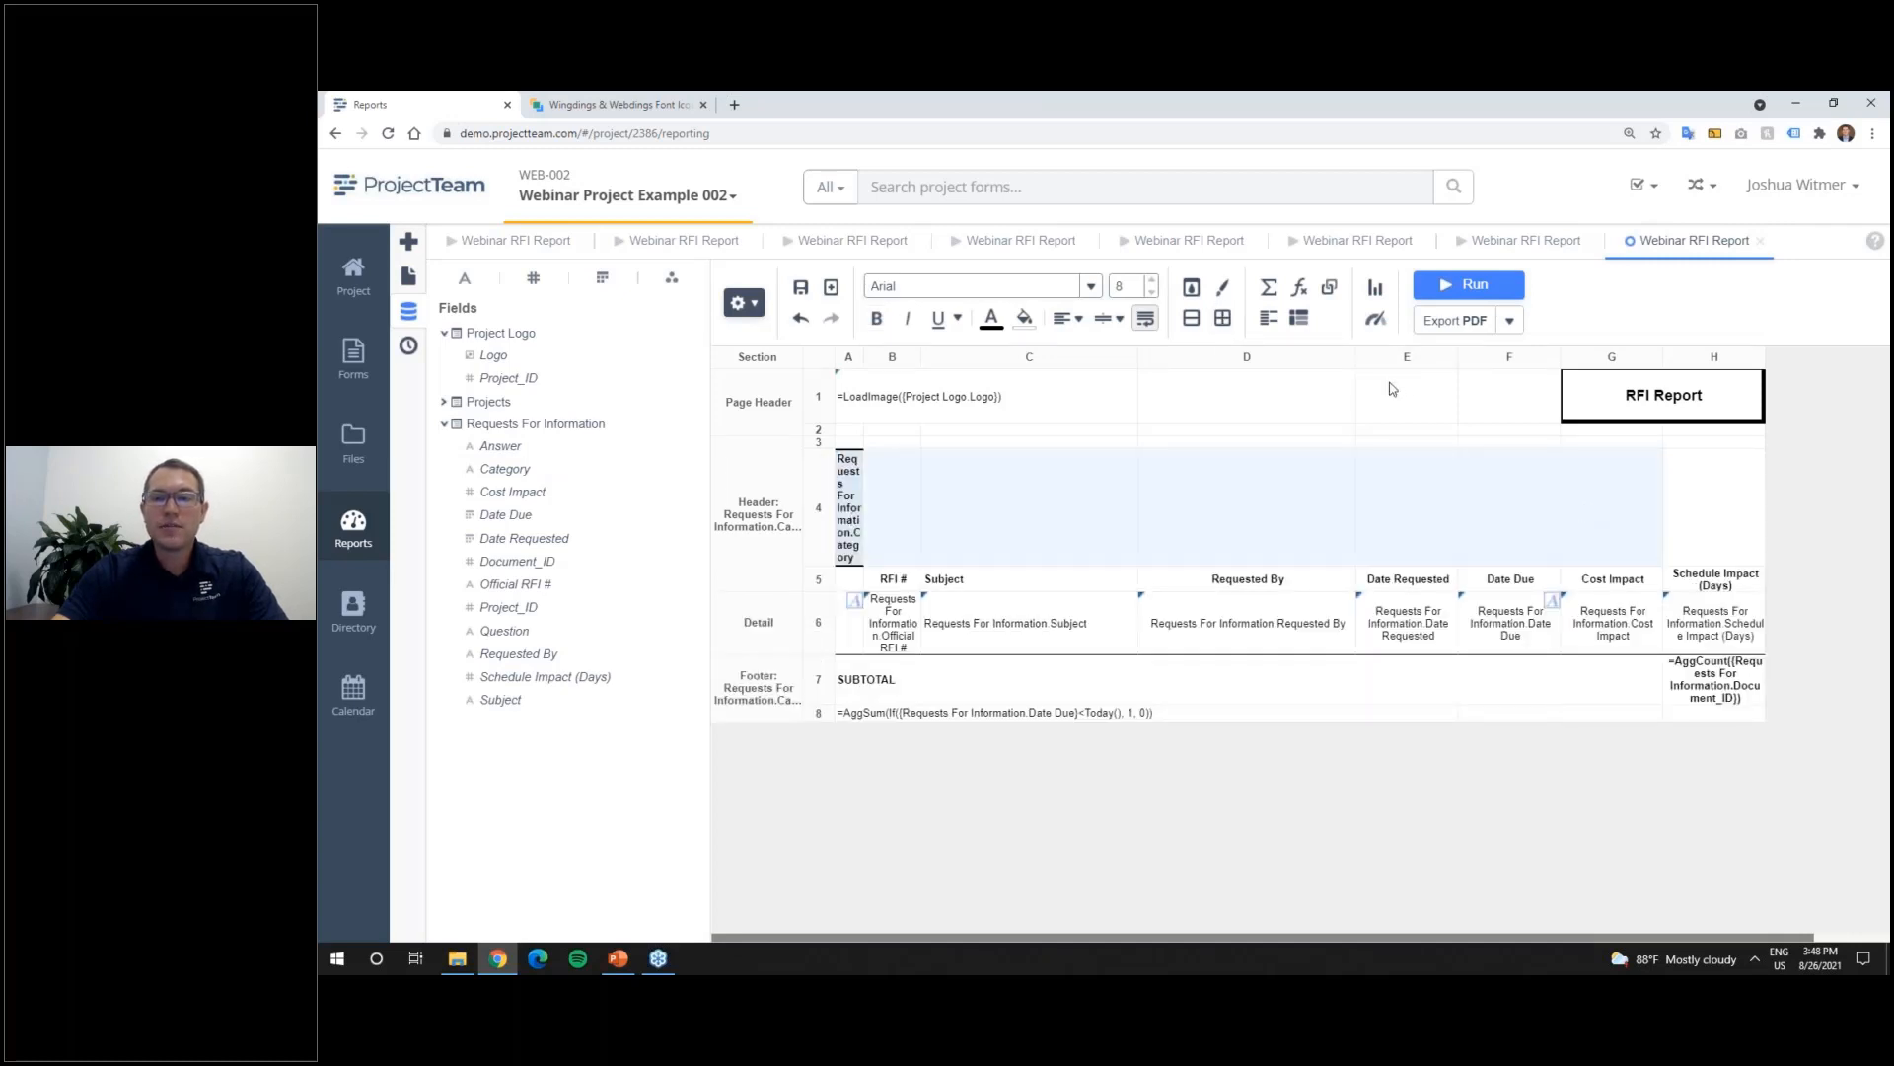
{"action": "left_click", "coordinate": [1193, 319]}
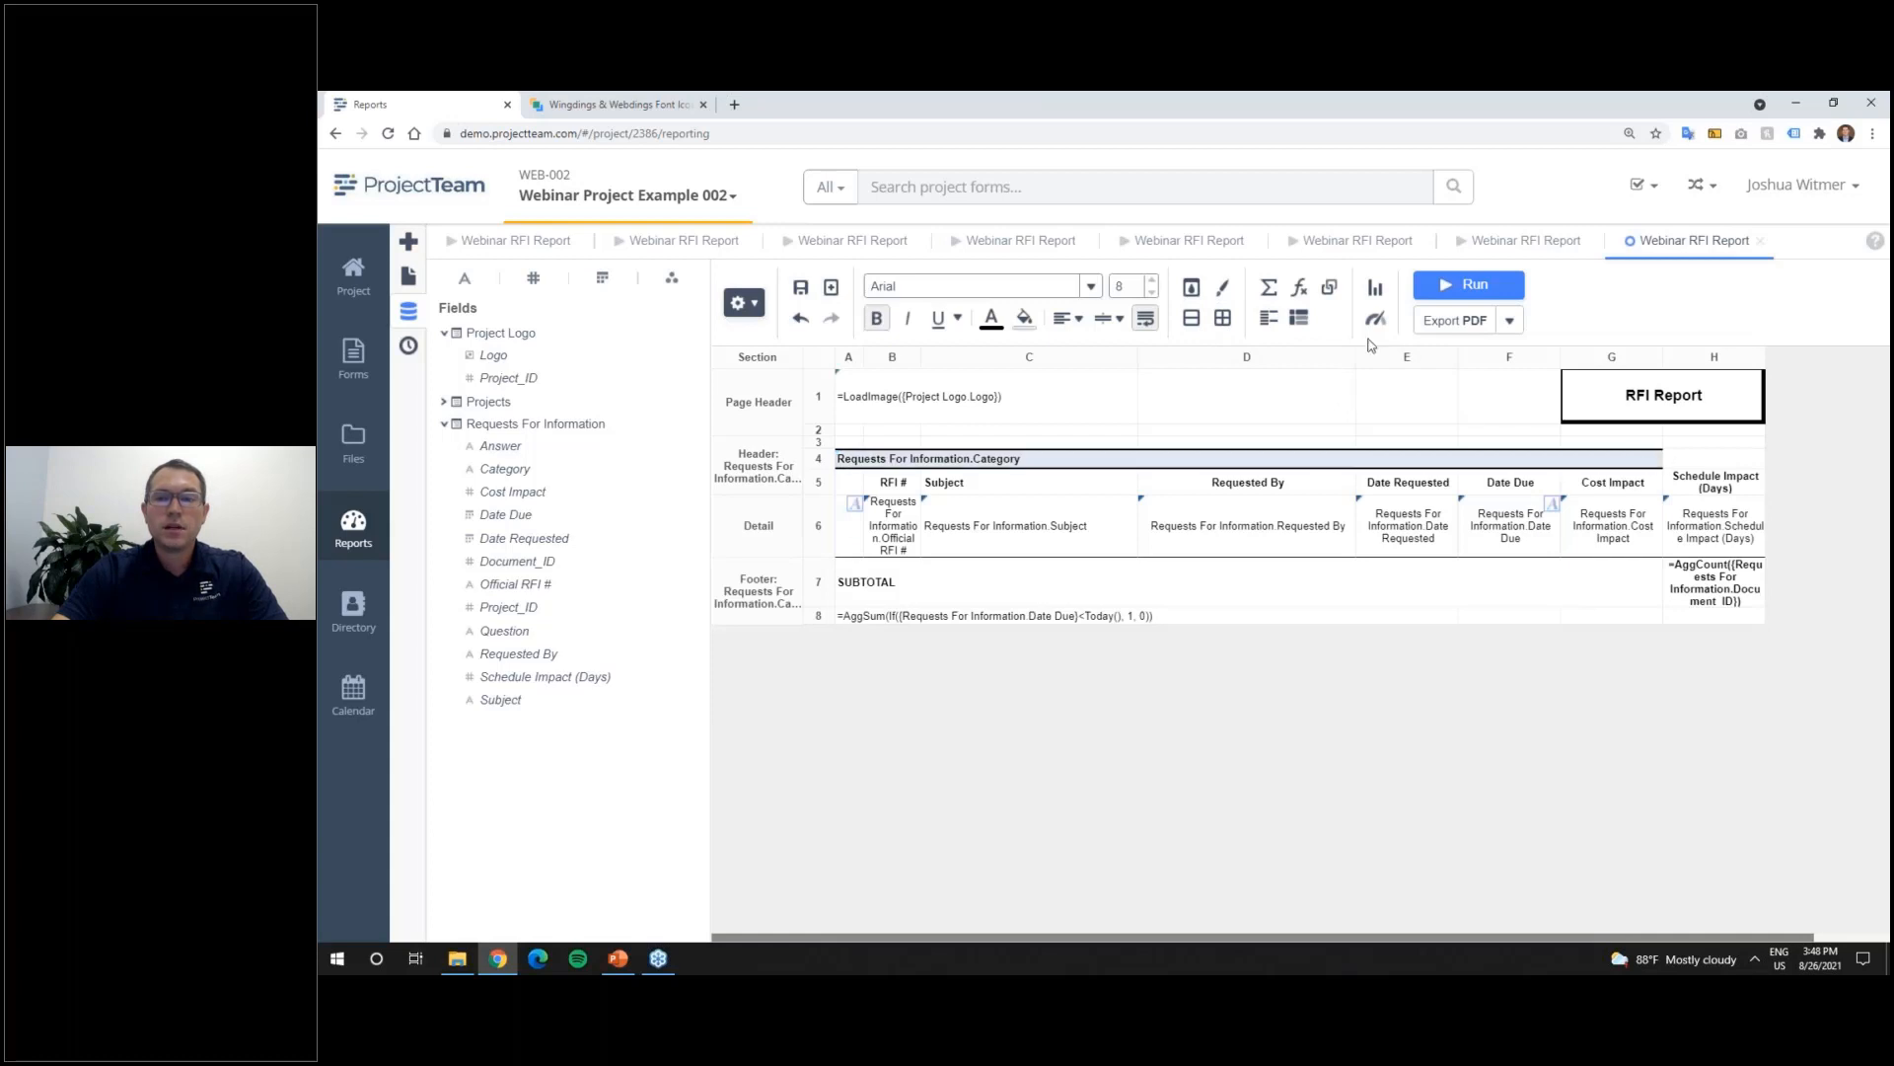
{"action": "left_click", "coordinate": [1223, 288]}
{"action": "left_click", "coordinate": [1697, 460]}
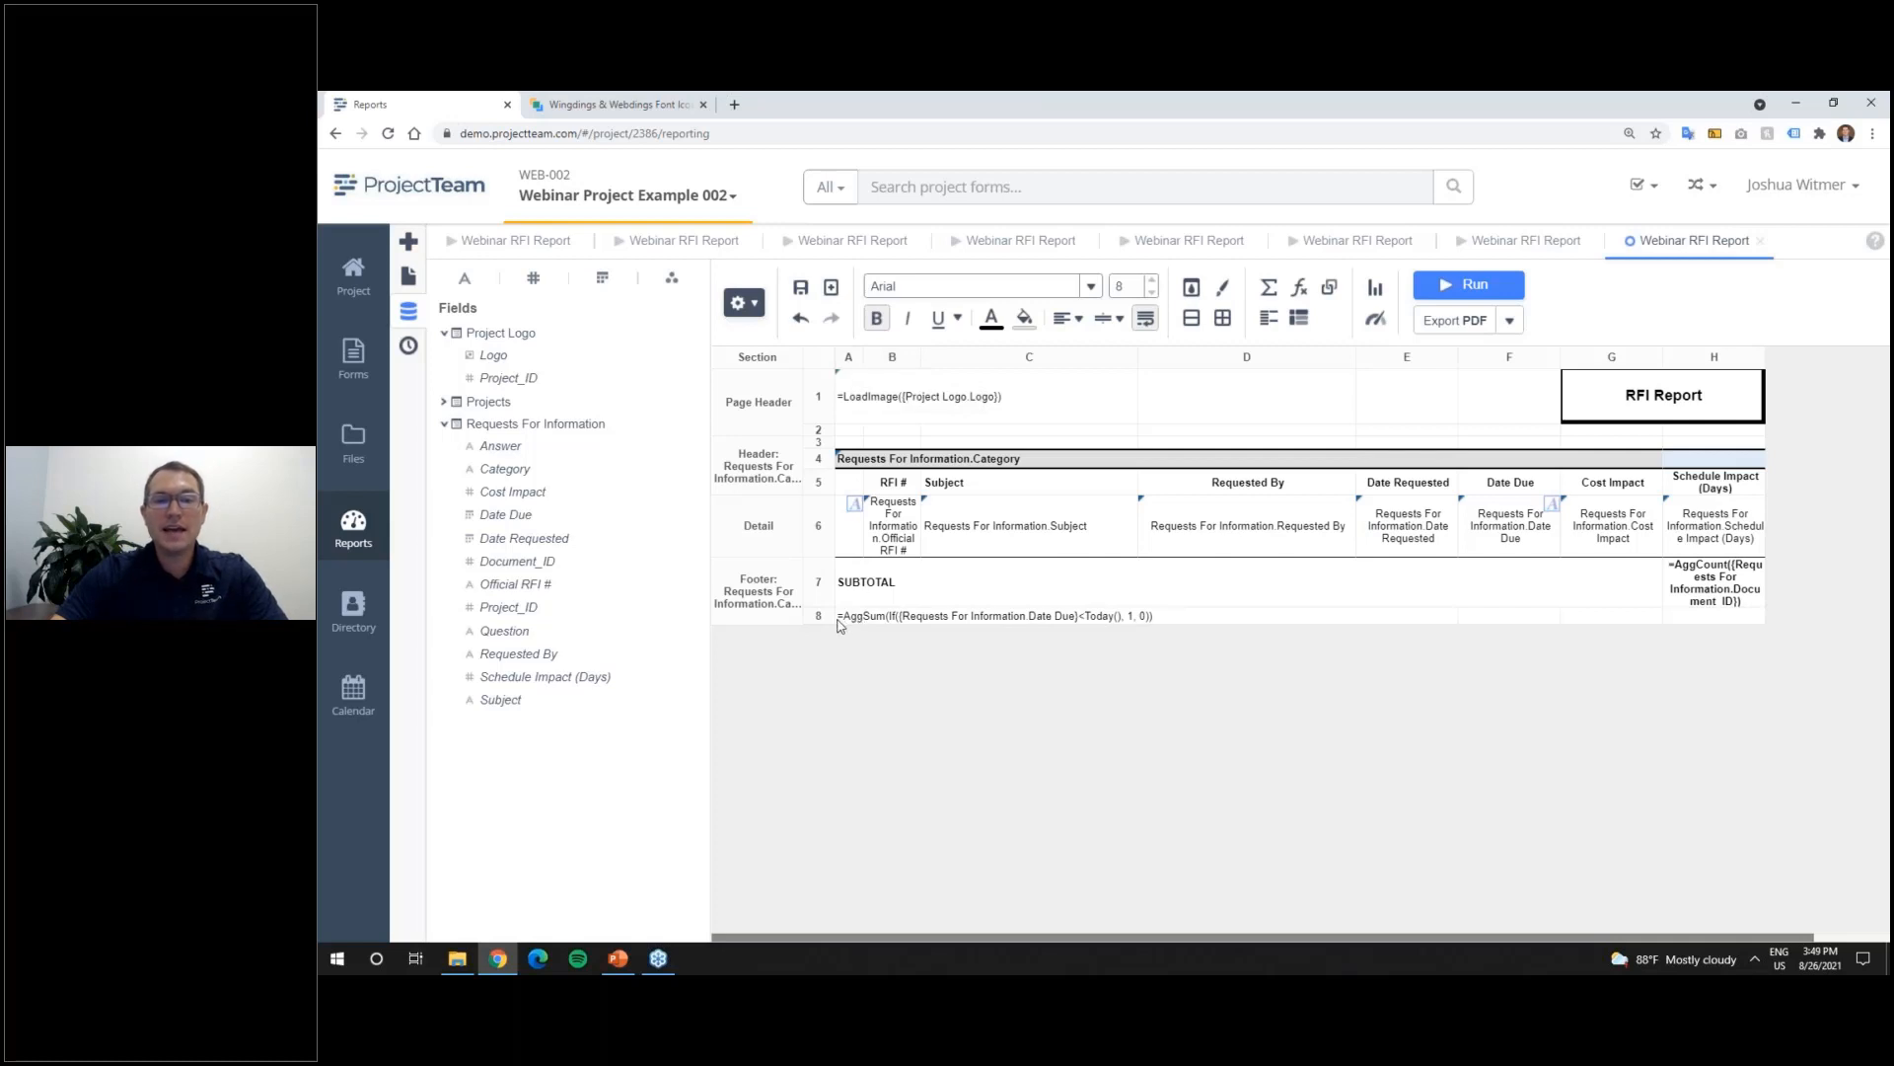
Step: In cell H4 of the category header, enter the formula "Overdue RFIs: " & [A8] and apply it
{"action": "left_click", "coordinate": [1302, 293]}
{"action": "type", "text": "\"Overdue"}
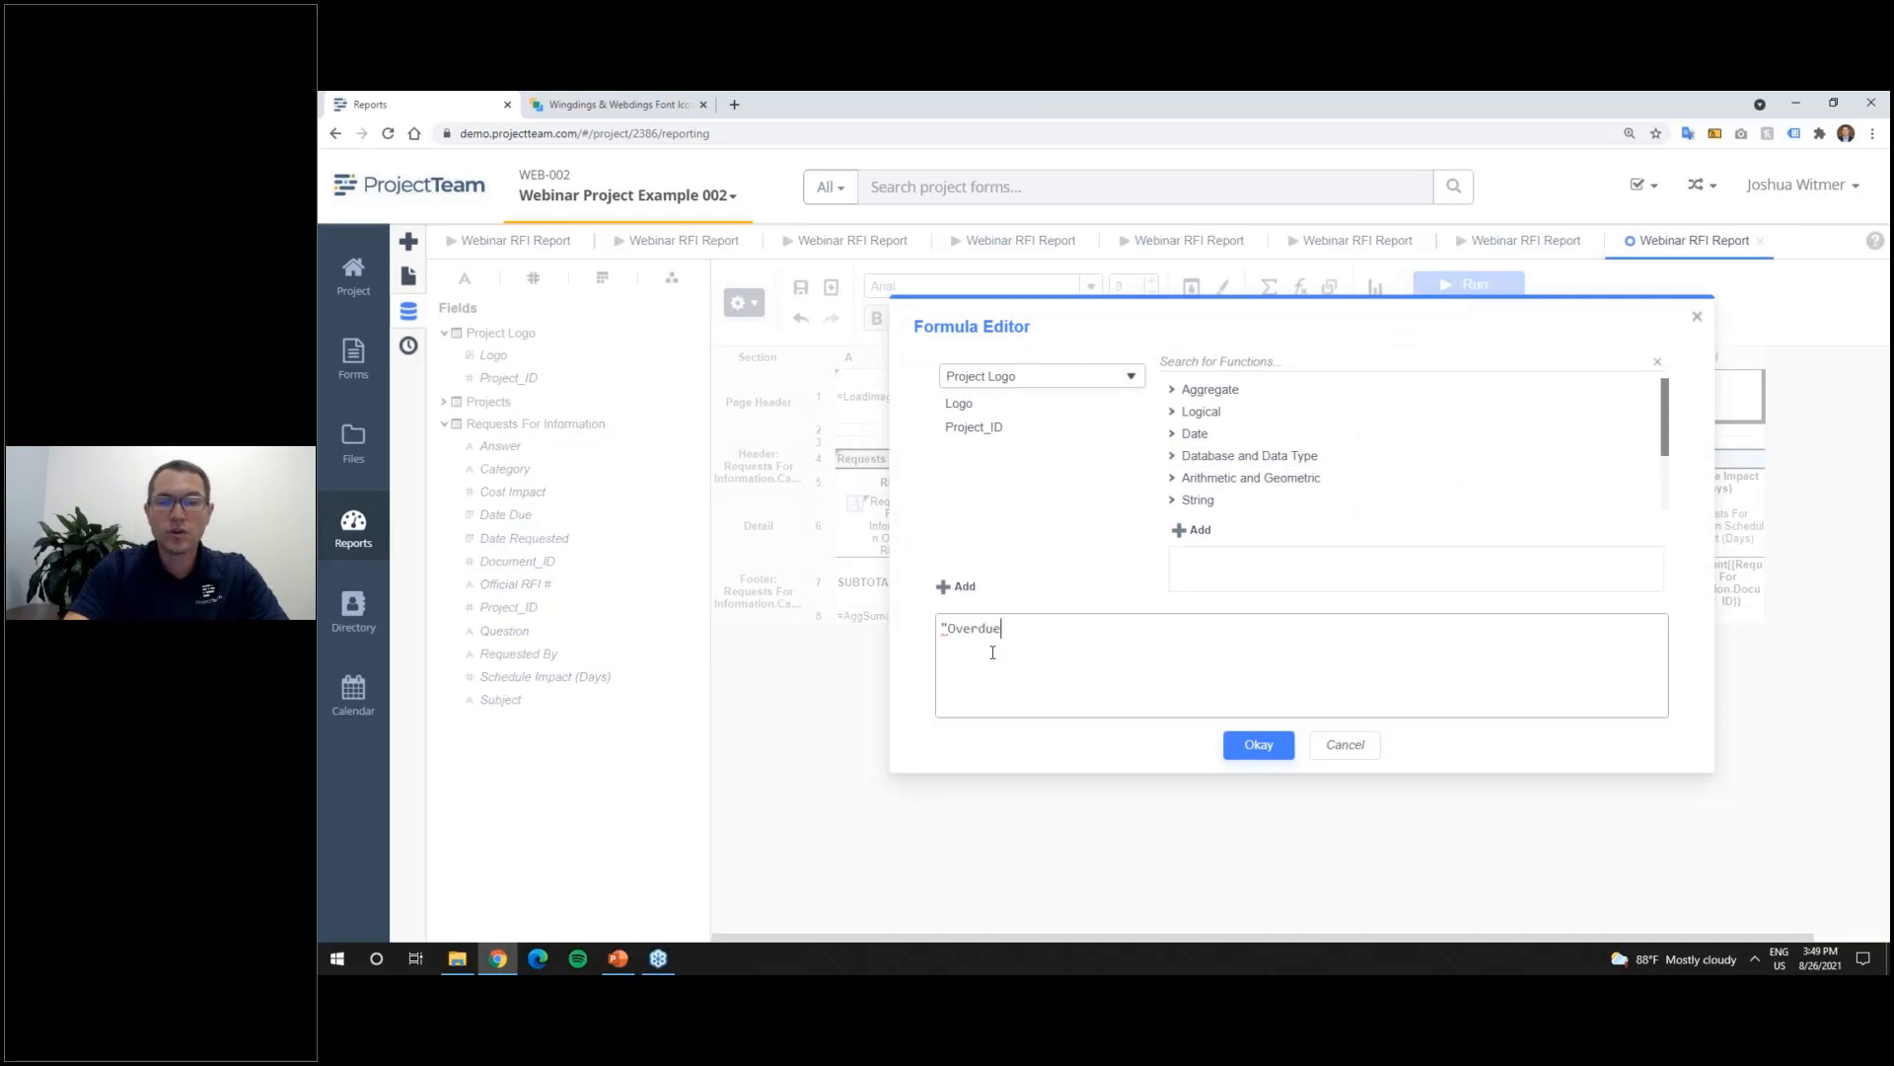
{"action": "type", "text": " RFIs:"}
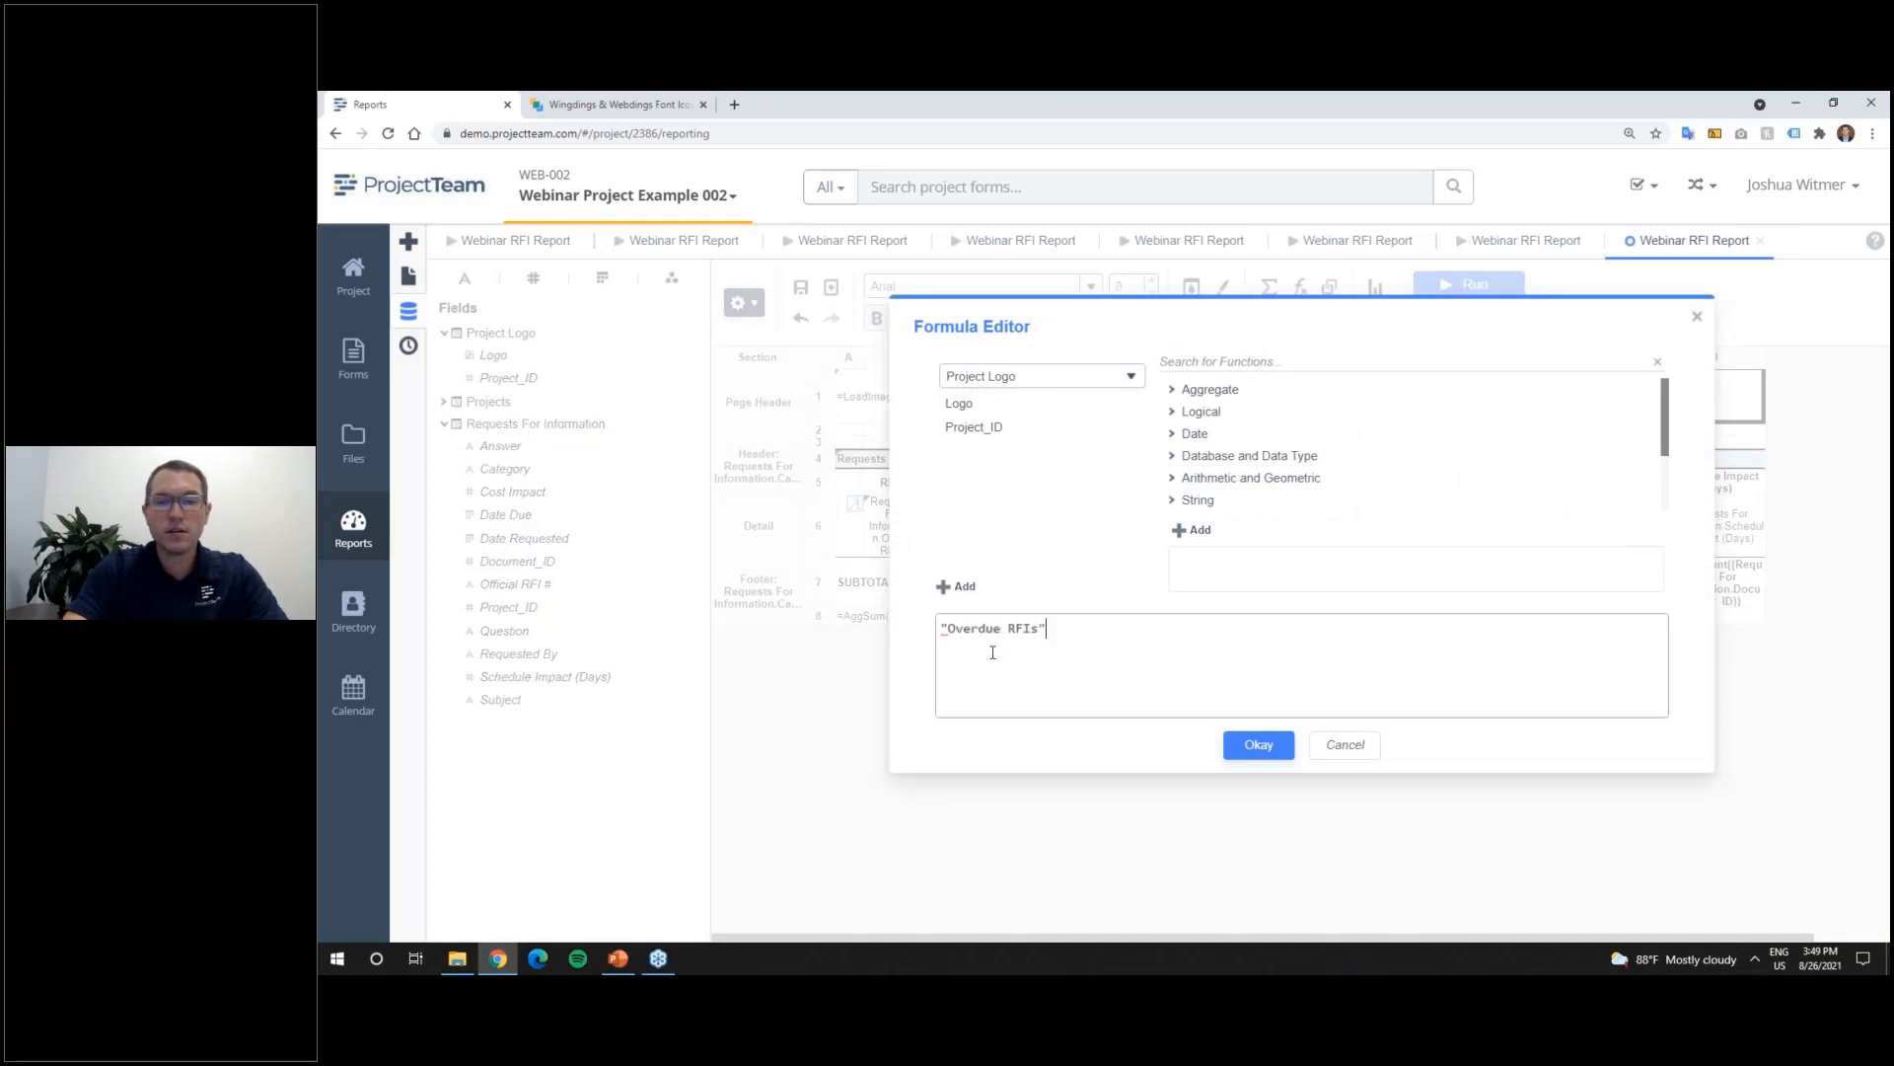
{"action": "type", "text": " \""}
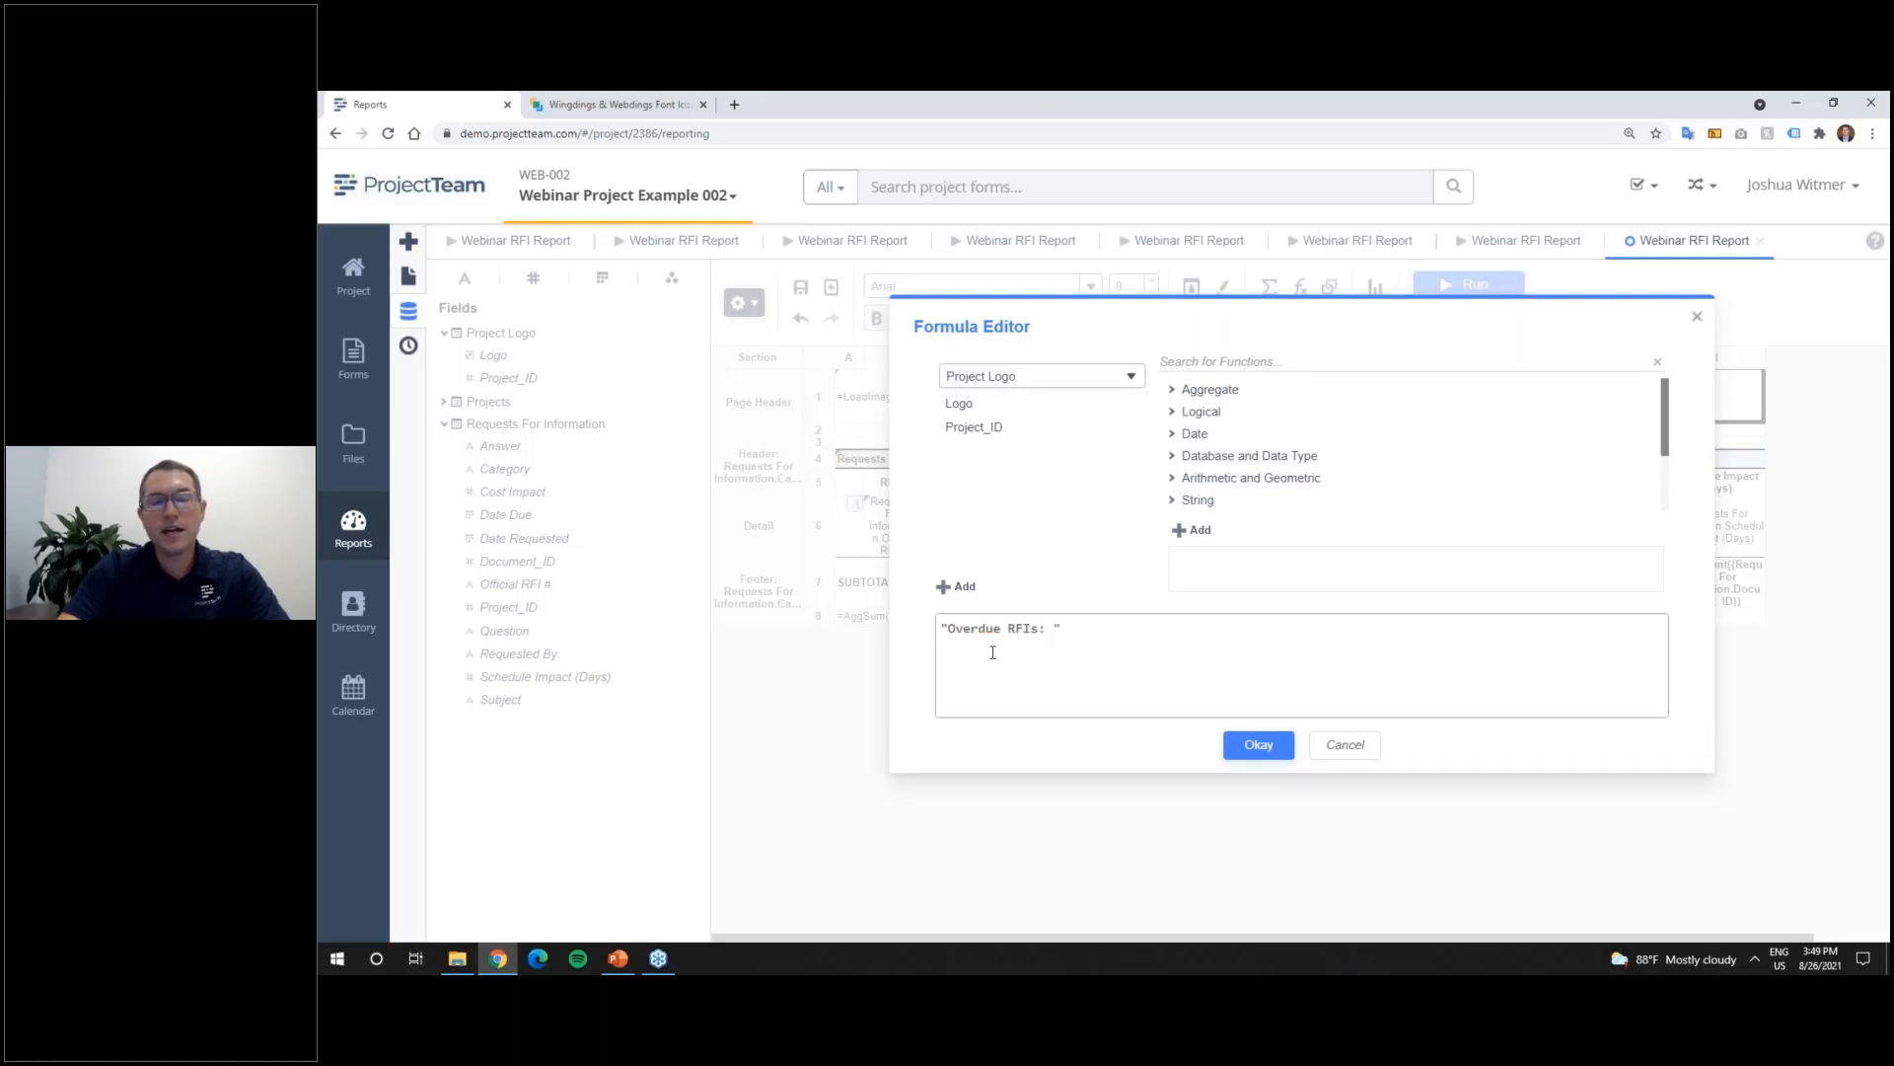
{"action": "type", "text": " & ["}
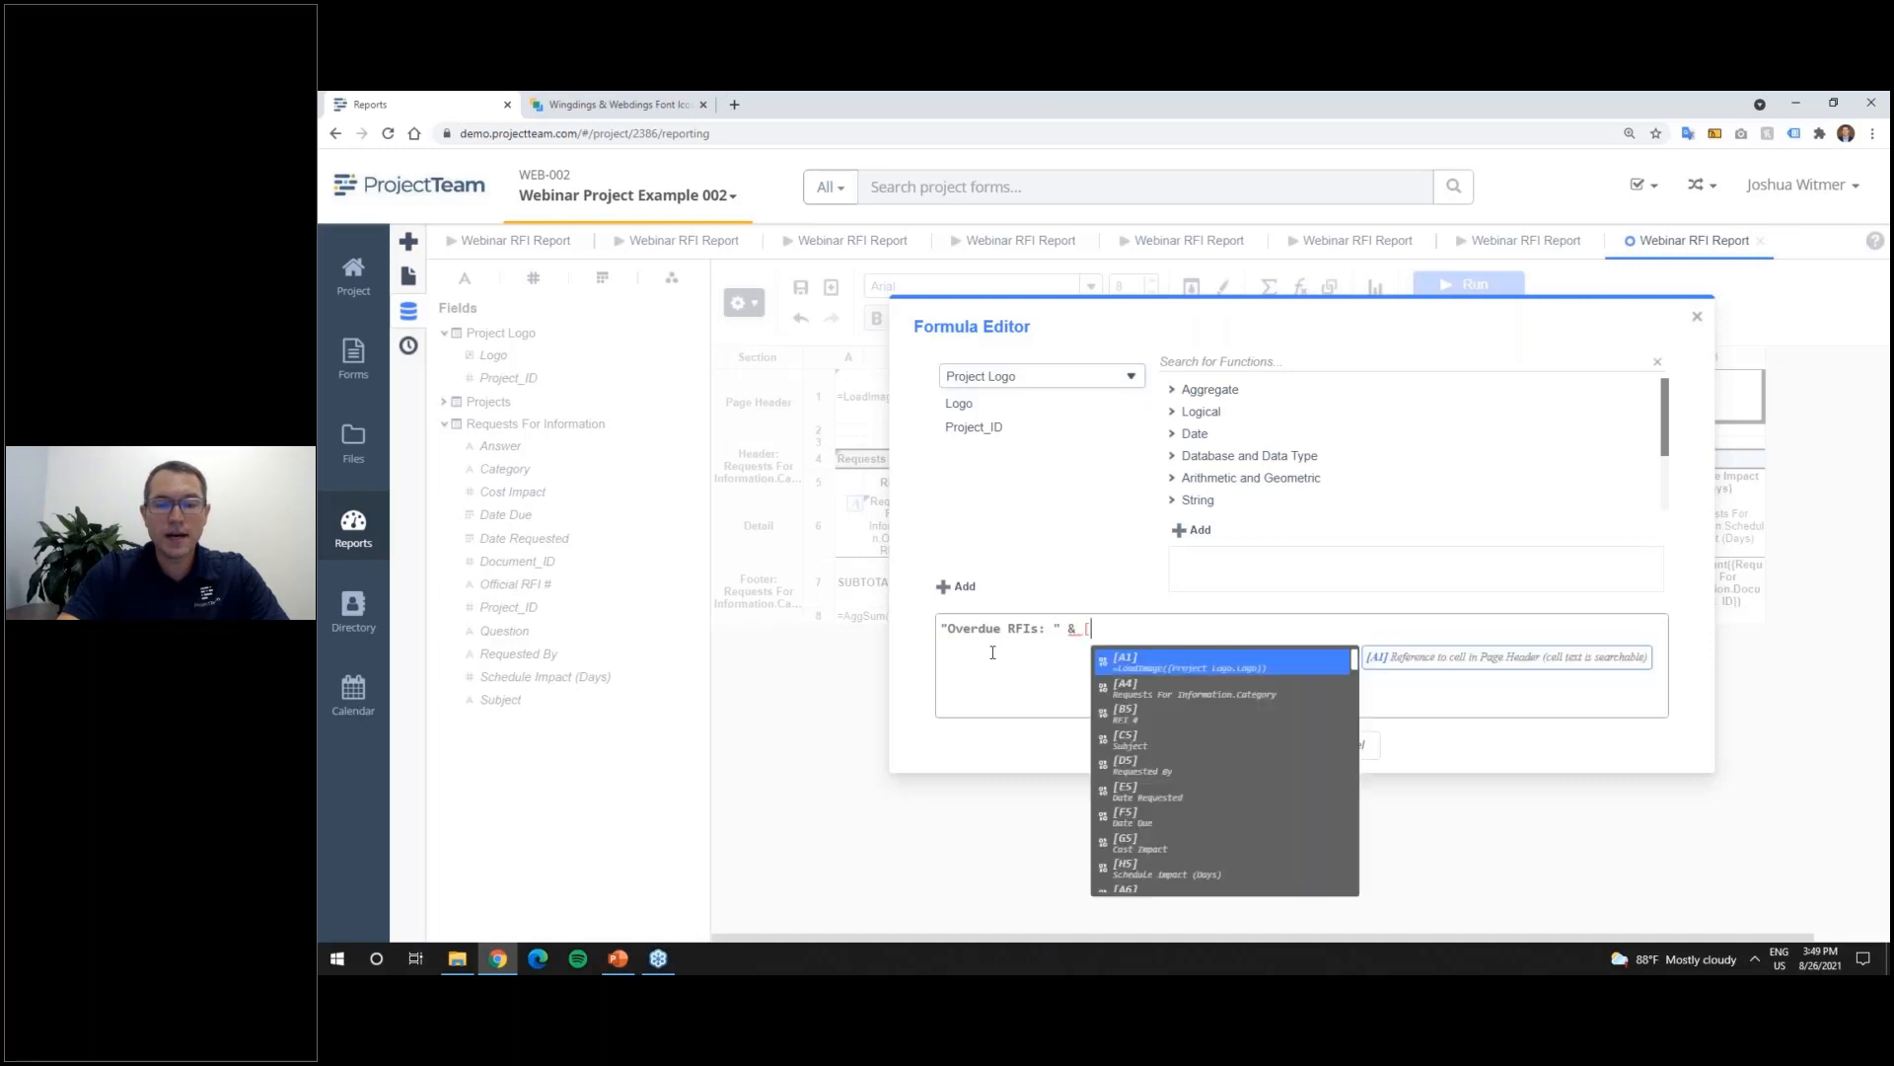
{"action": "type", "text": "A"}
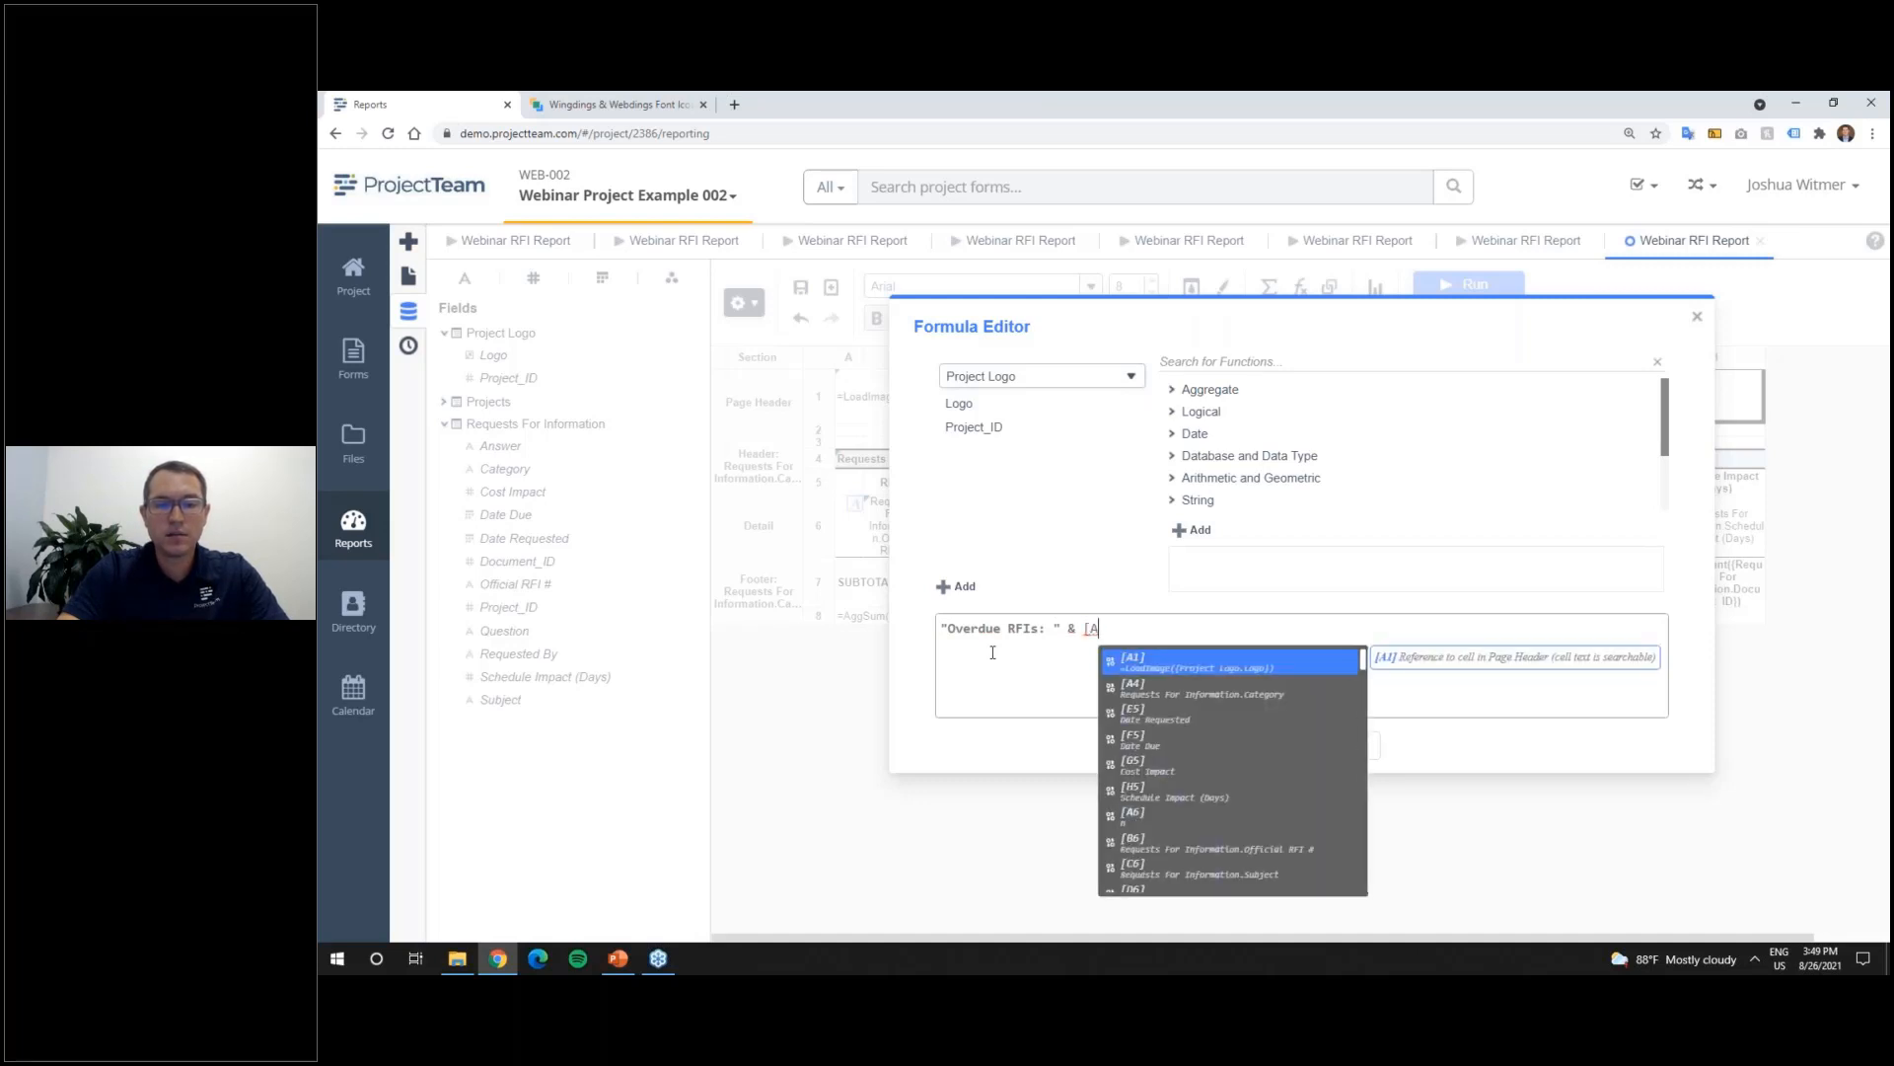
{"action": "type", "text": "8]"}
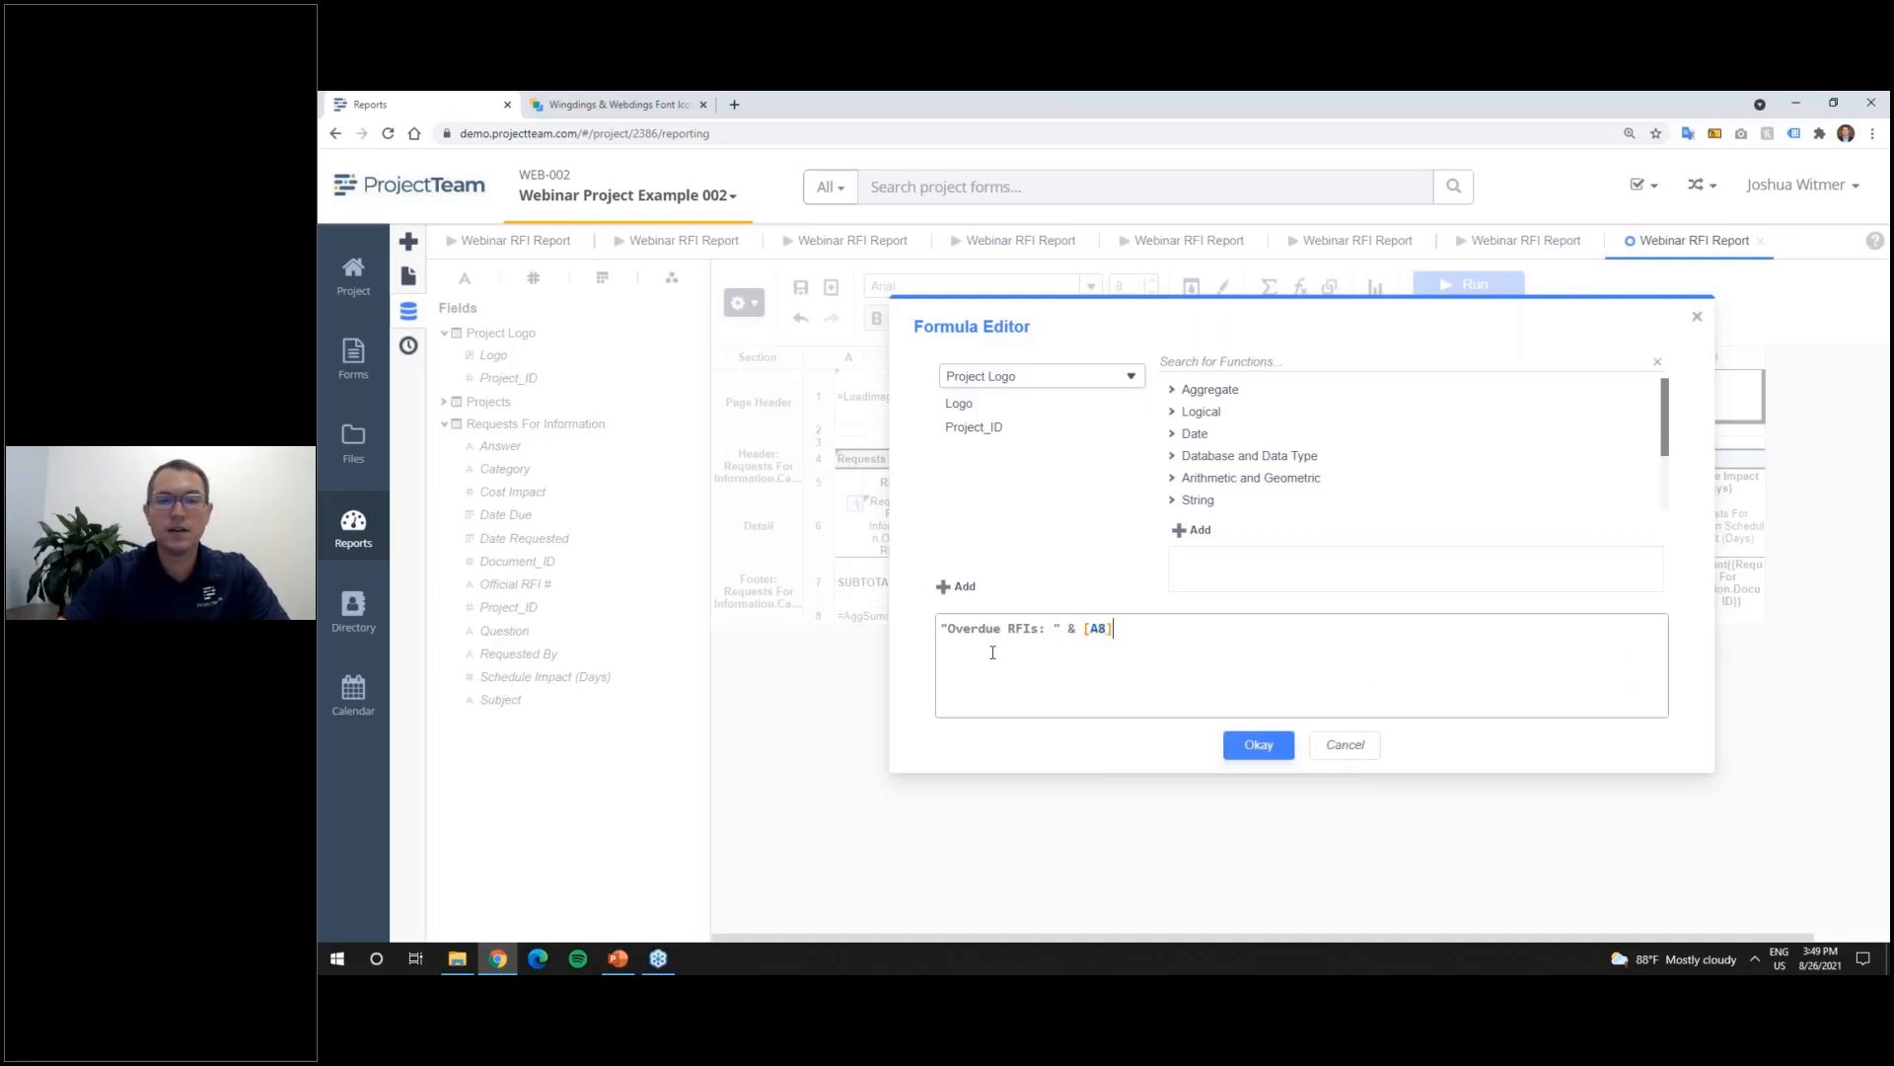
{"action": "left_click", "coordinate": [1259, 747]}
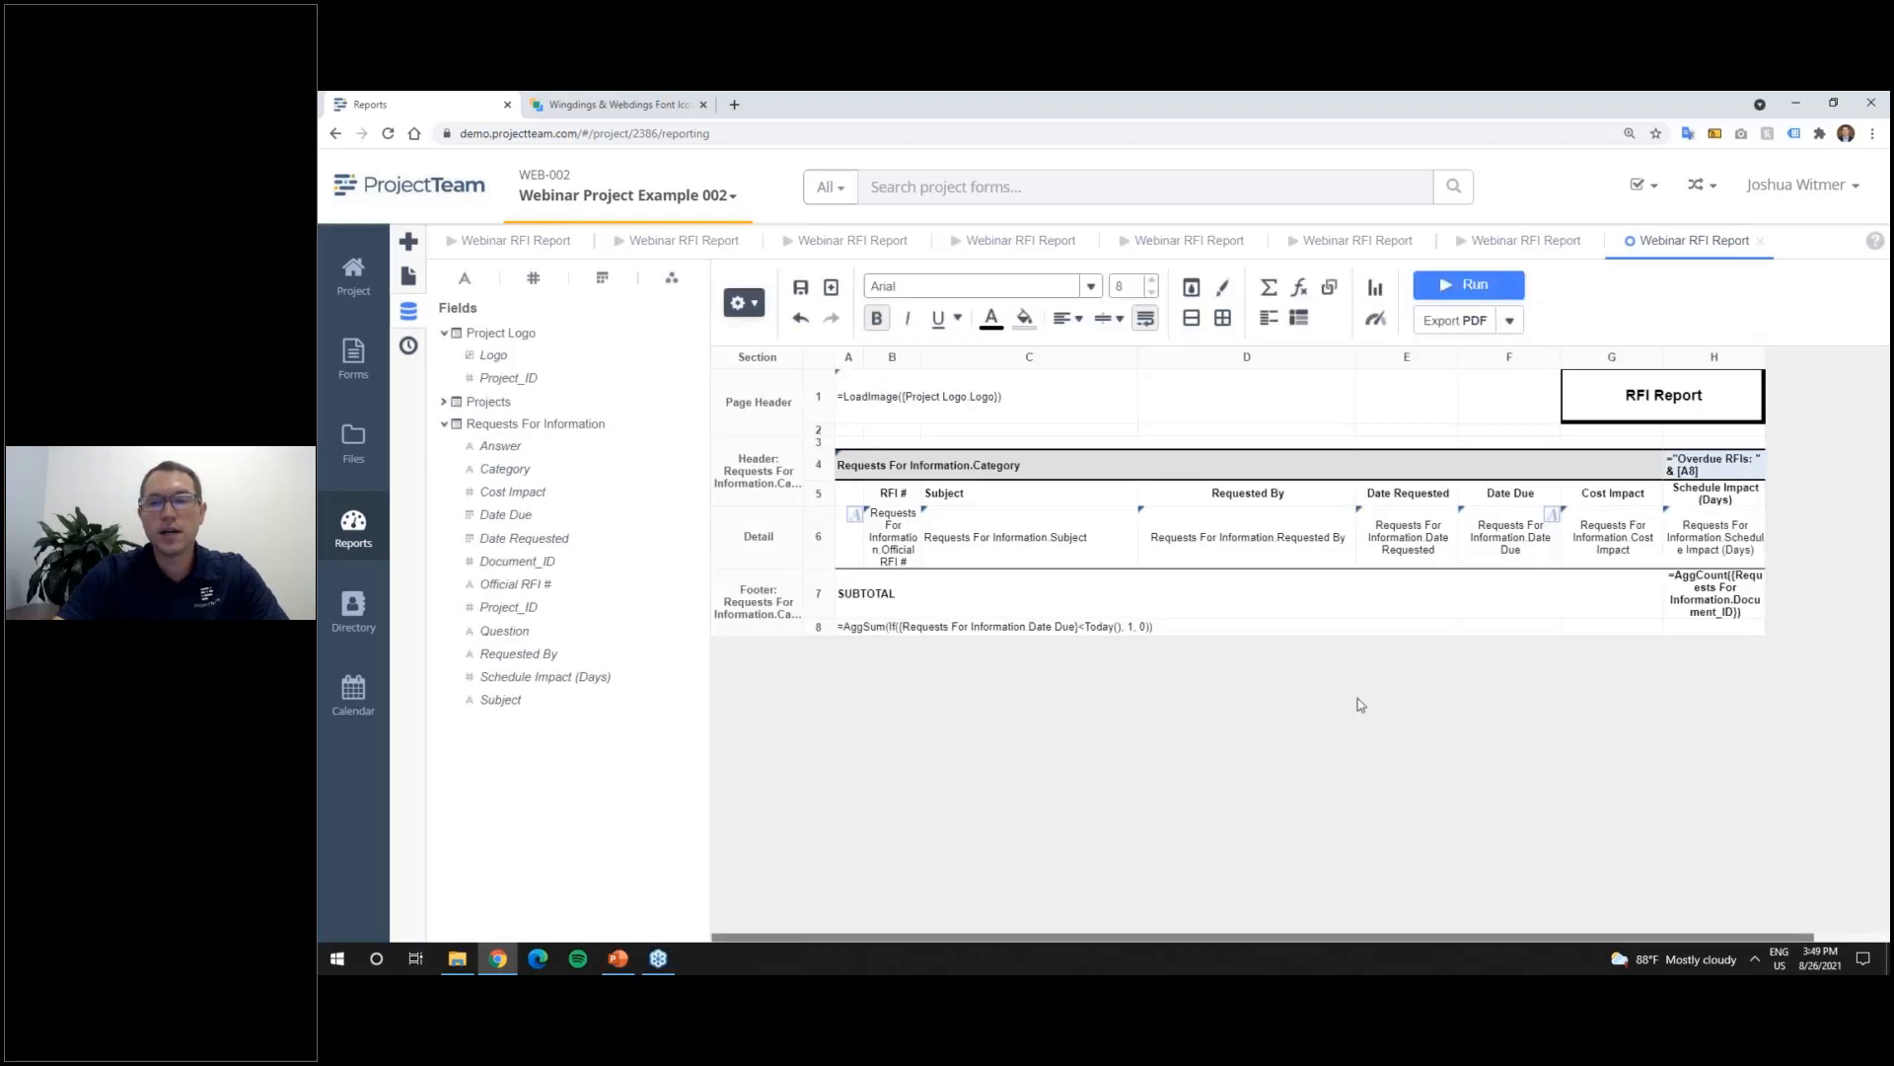
Step: Run the report and compare the overdue RFI counts in the category headers with those beneath the subtotals
{"action": "left_click", "coordinate": [1485, 285]}
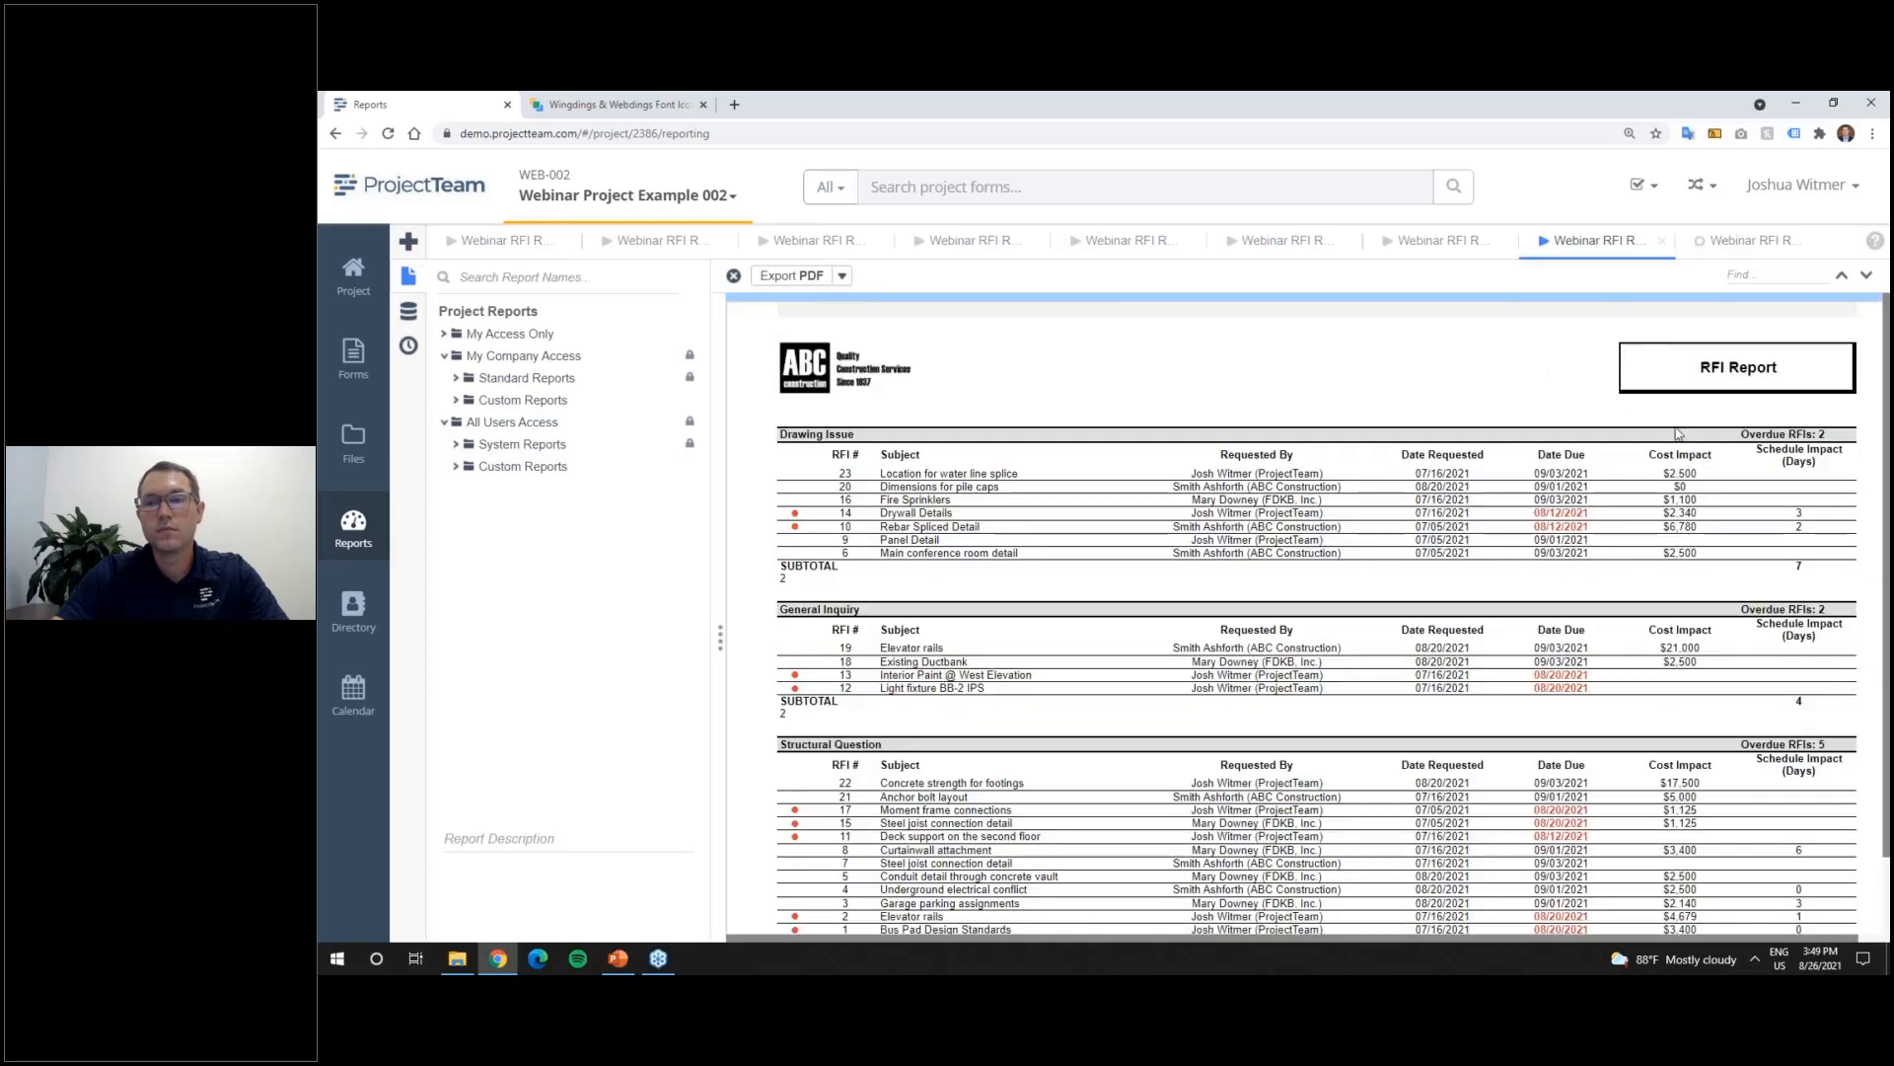
{"action": "left_click_drag", "start_coordinate": [1833, 435], "coordinate": [1749, 436]}
{"action": "left_click_drag", "start_coordinate": [1832, 747], "coordinate": [1751, 752]}
{"action": "left_click", "coordinate": [1749, 749]}
{"action": "left_click_drag", "start_coordinate": [780, 579], "coordinate": [787, 580]}
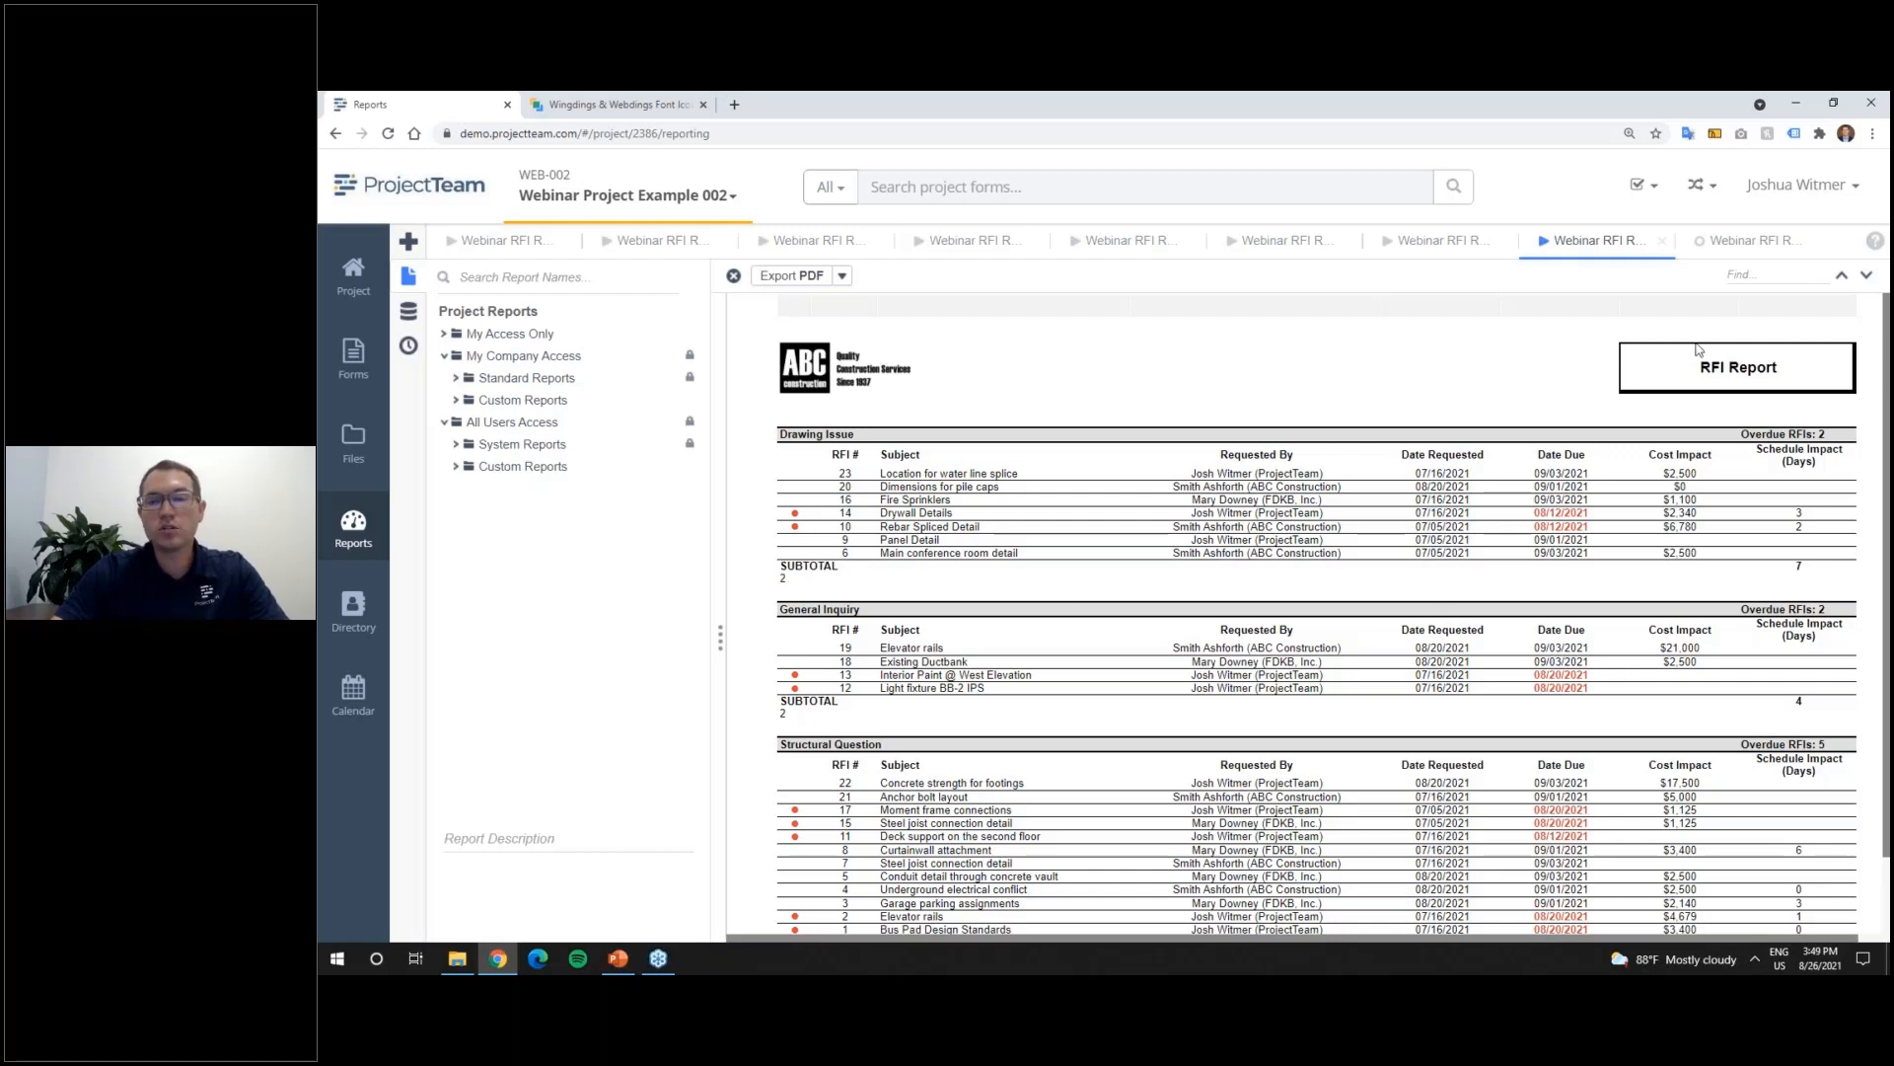
Step: Back in the designer, suppress row 8 containing the AggSum formula, and rerun the report
{"action": "left_click", "coordinate": [1756, 242]}
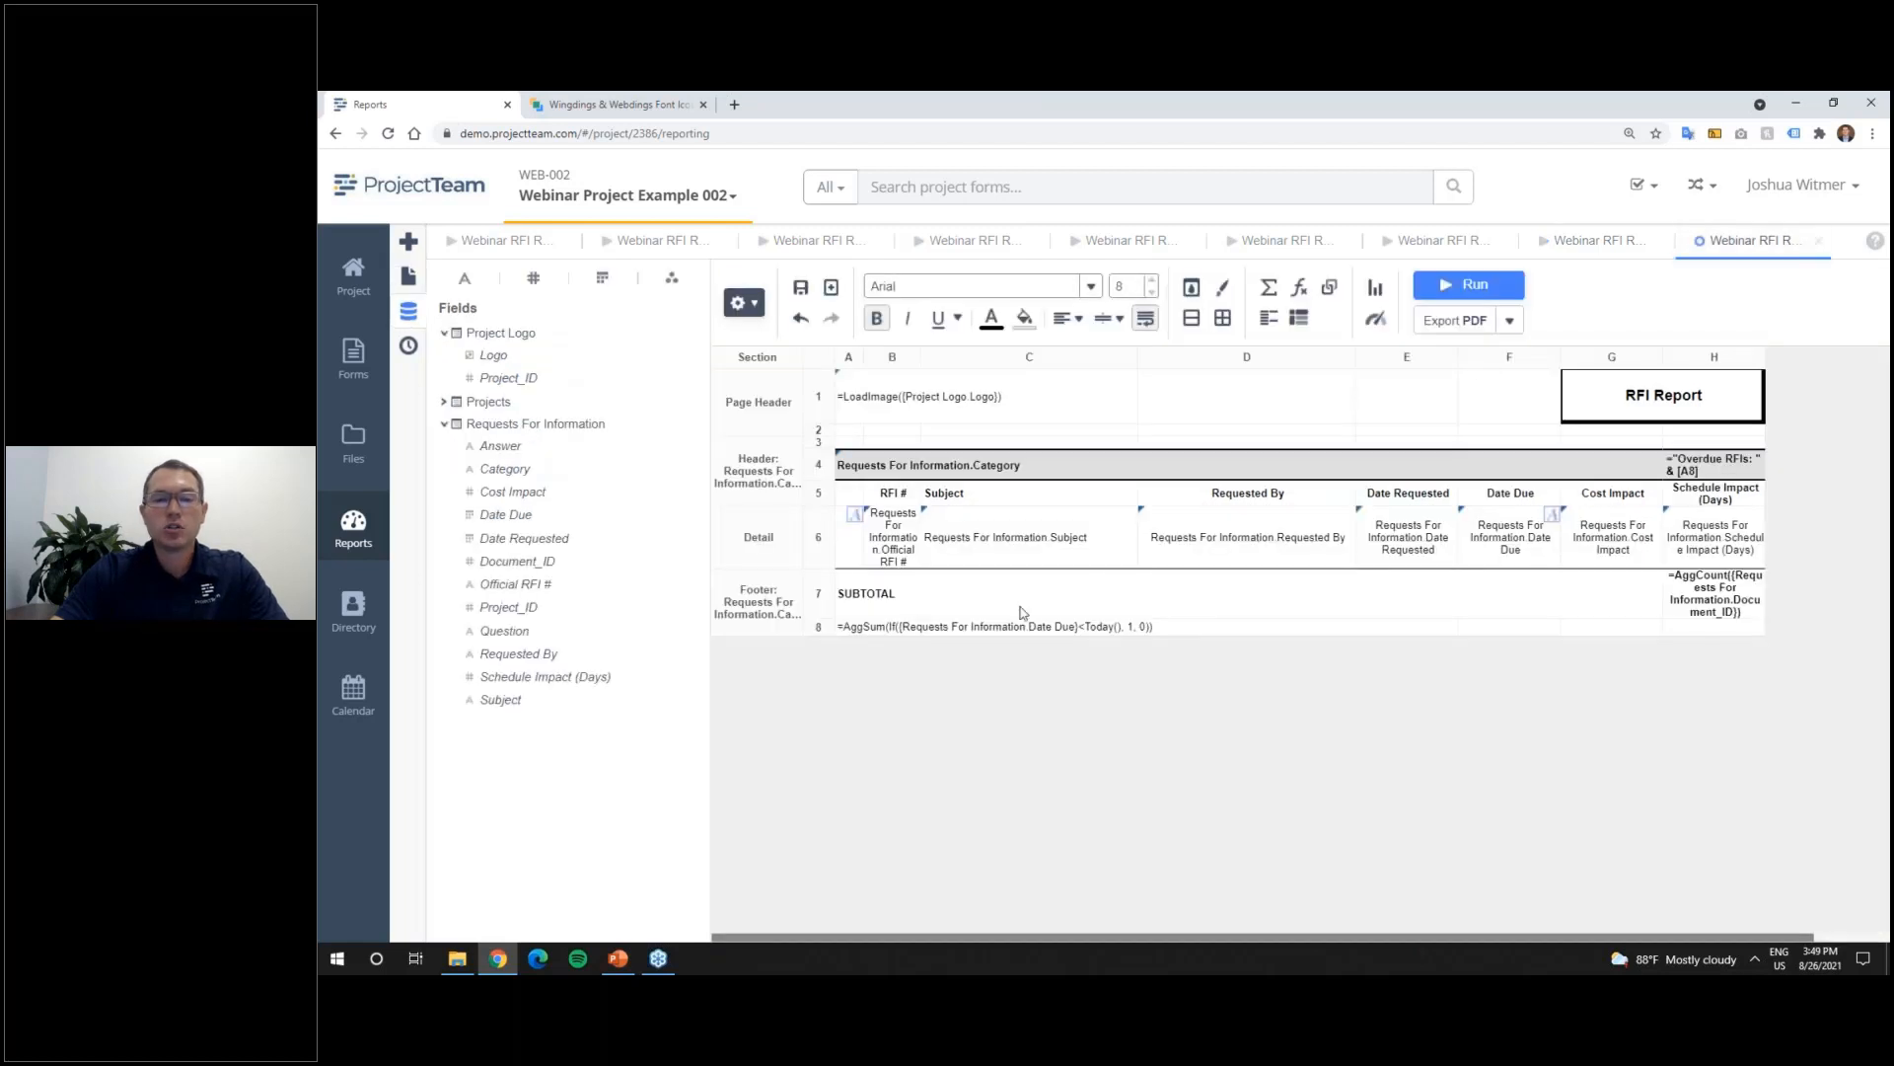
{"action": "right_click", "coordinate": [820, 629]}
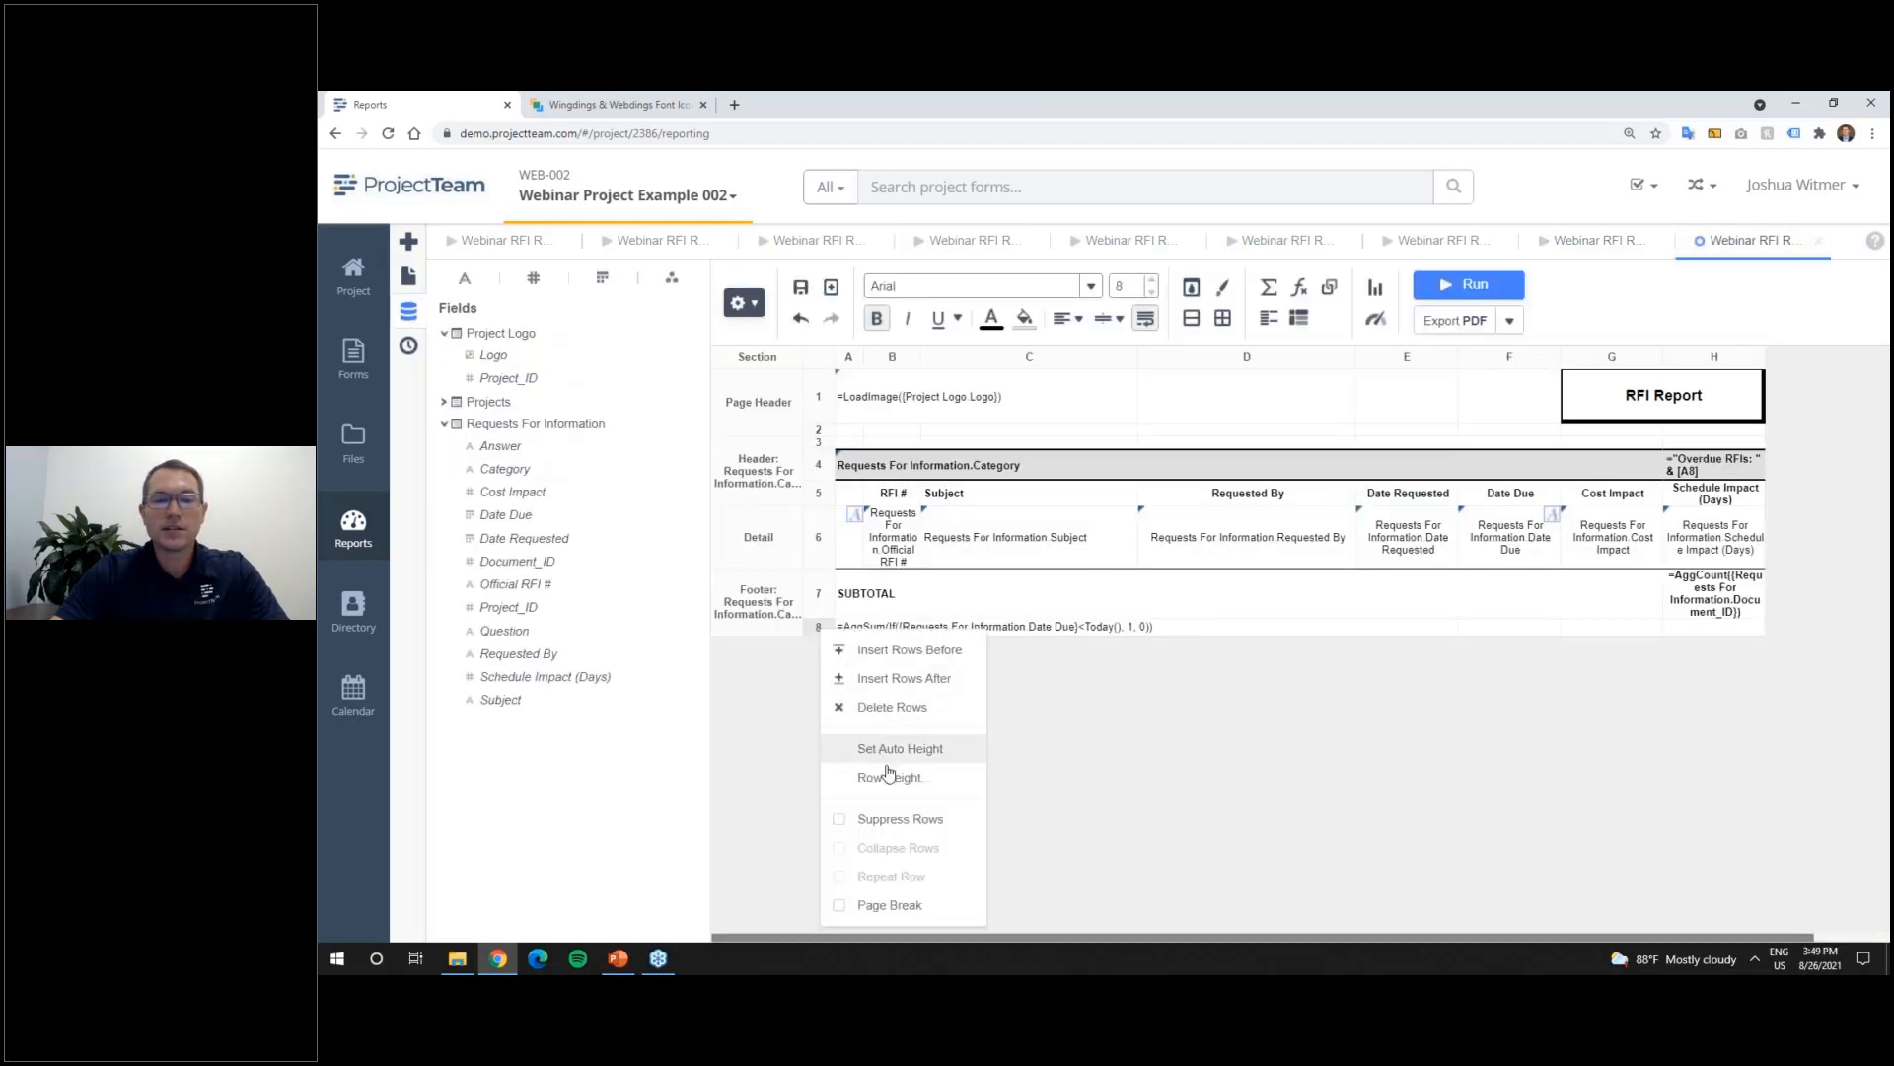
{"action": "left_click", "coordinate": [893, 820]}
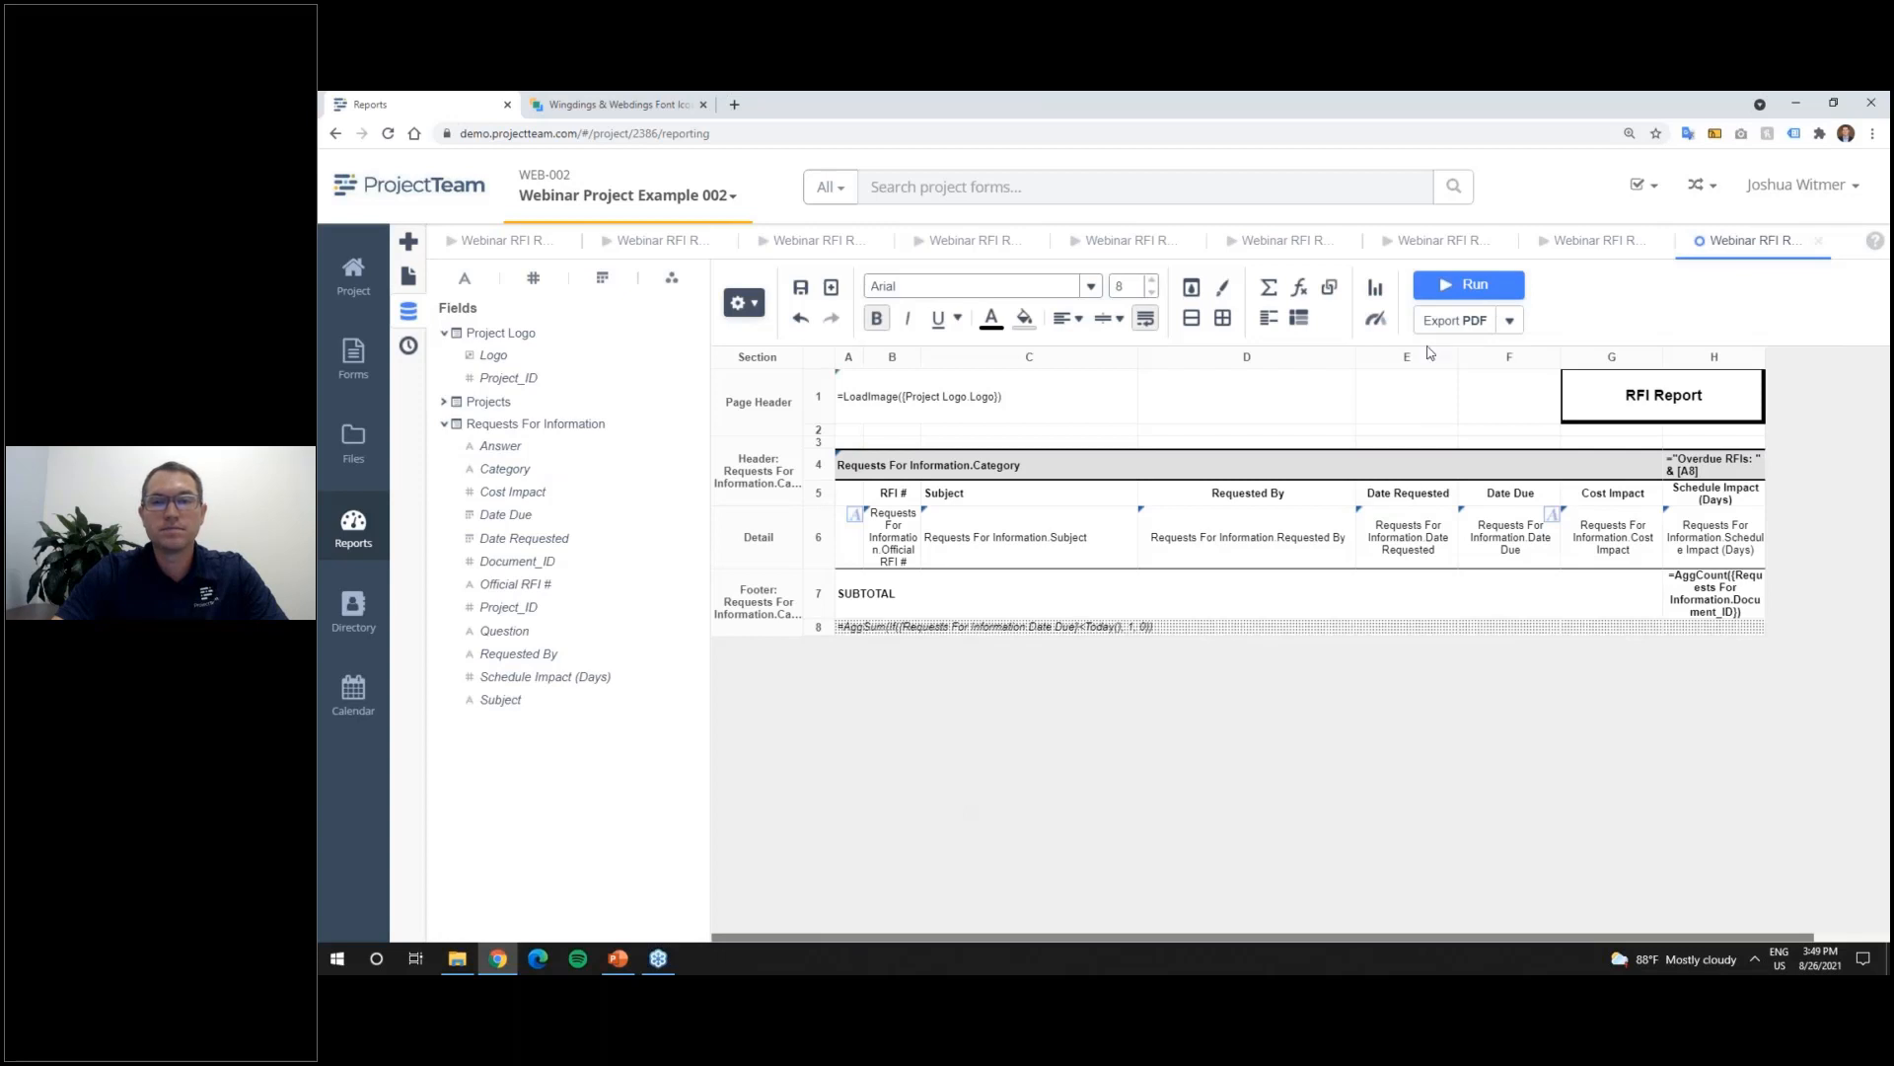
{"action": "left_click", "coordinate": [1470, 285]}
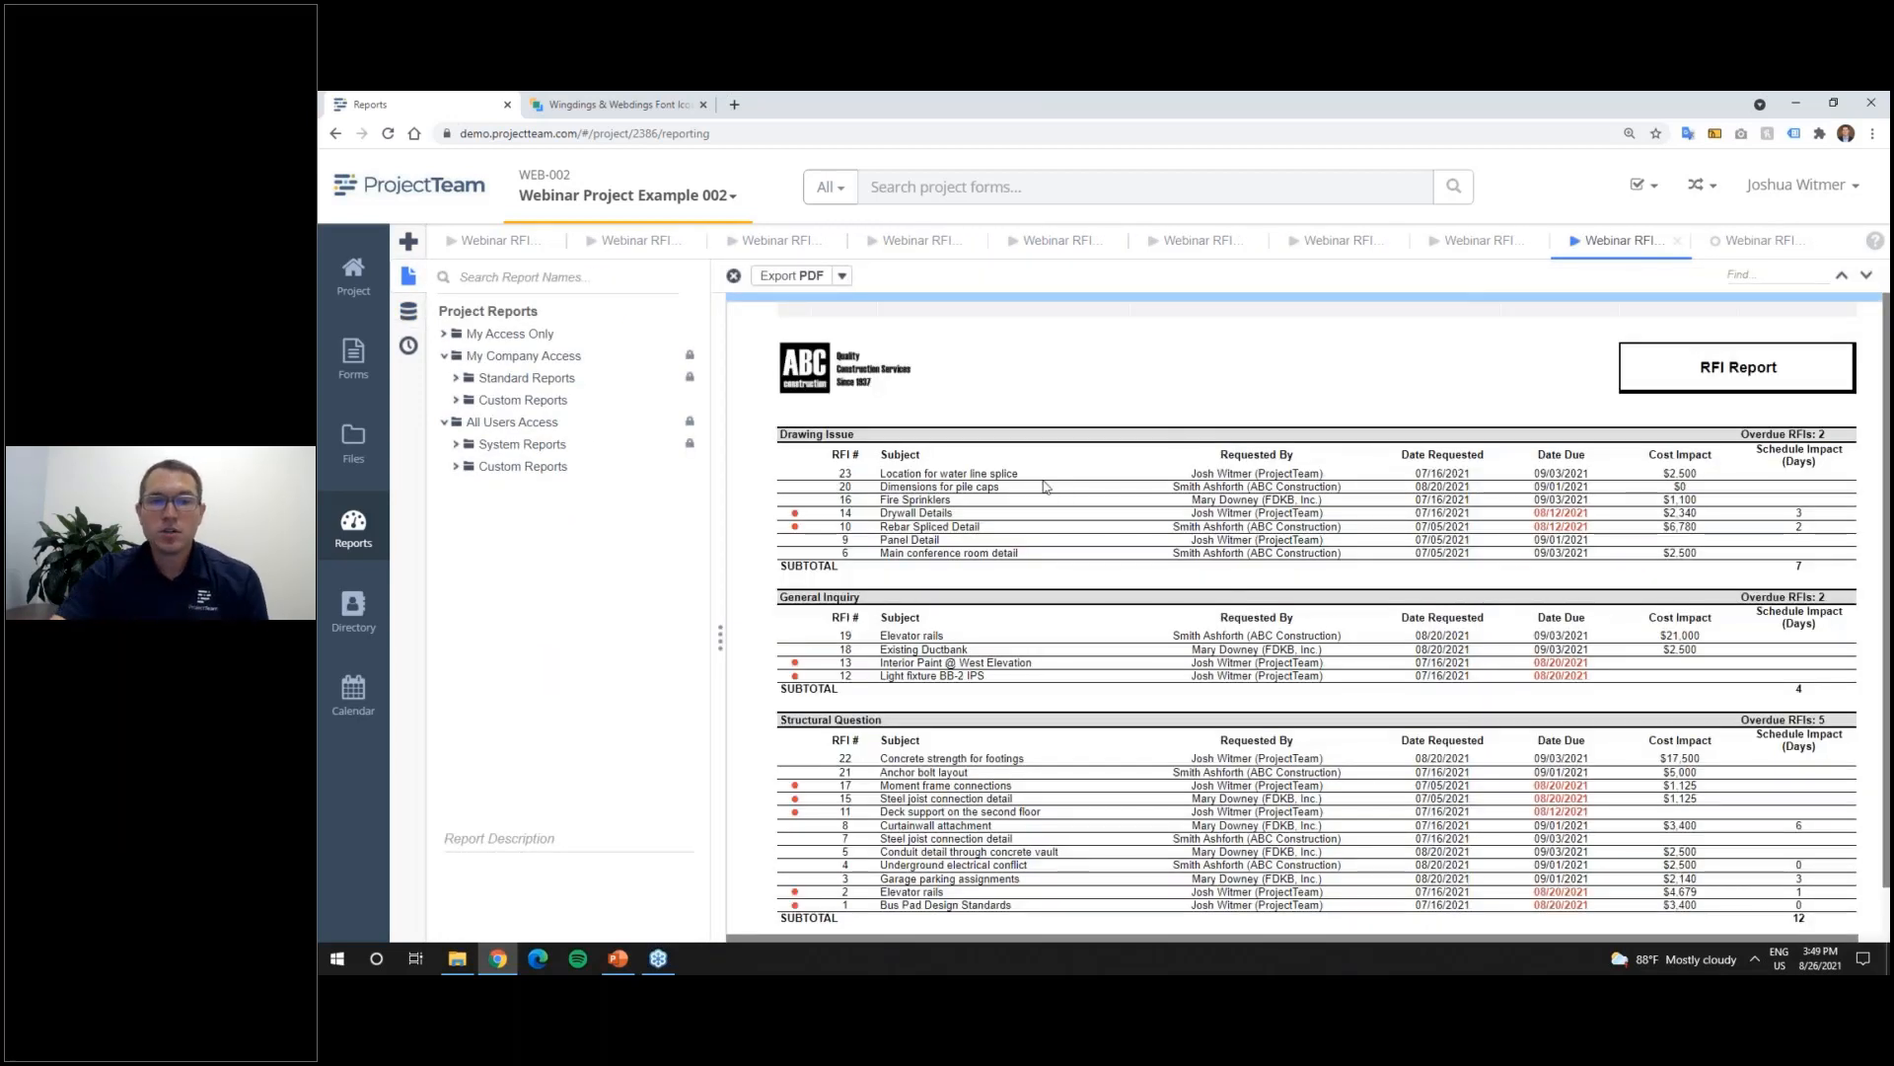
Step: Review the actions available for Webinar RFI Report in the My Access Only folder, and collapse the report list
{"action": "left_click", "coordinate": [409, 283]}
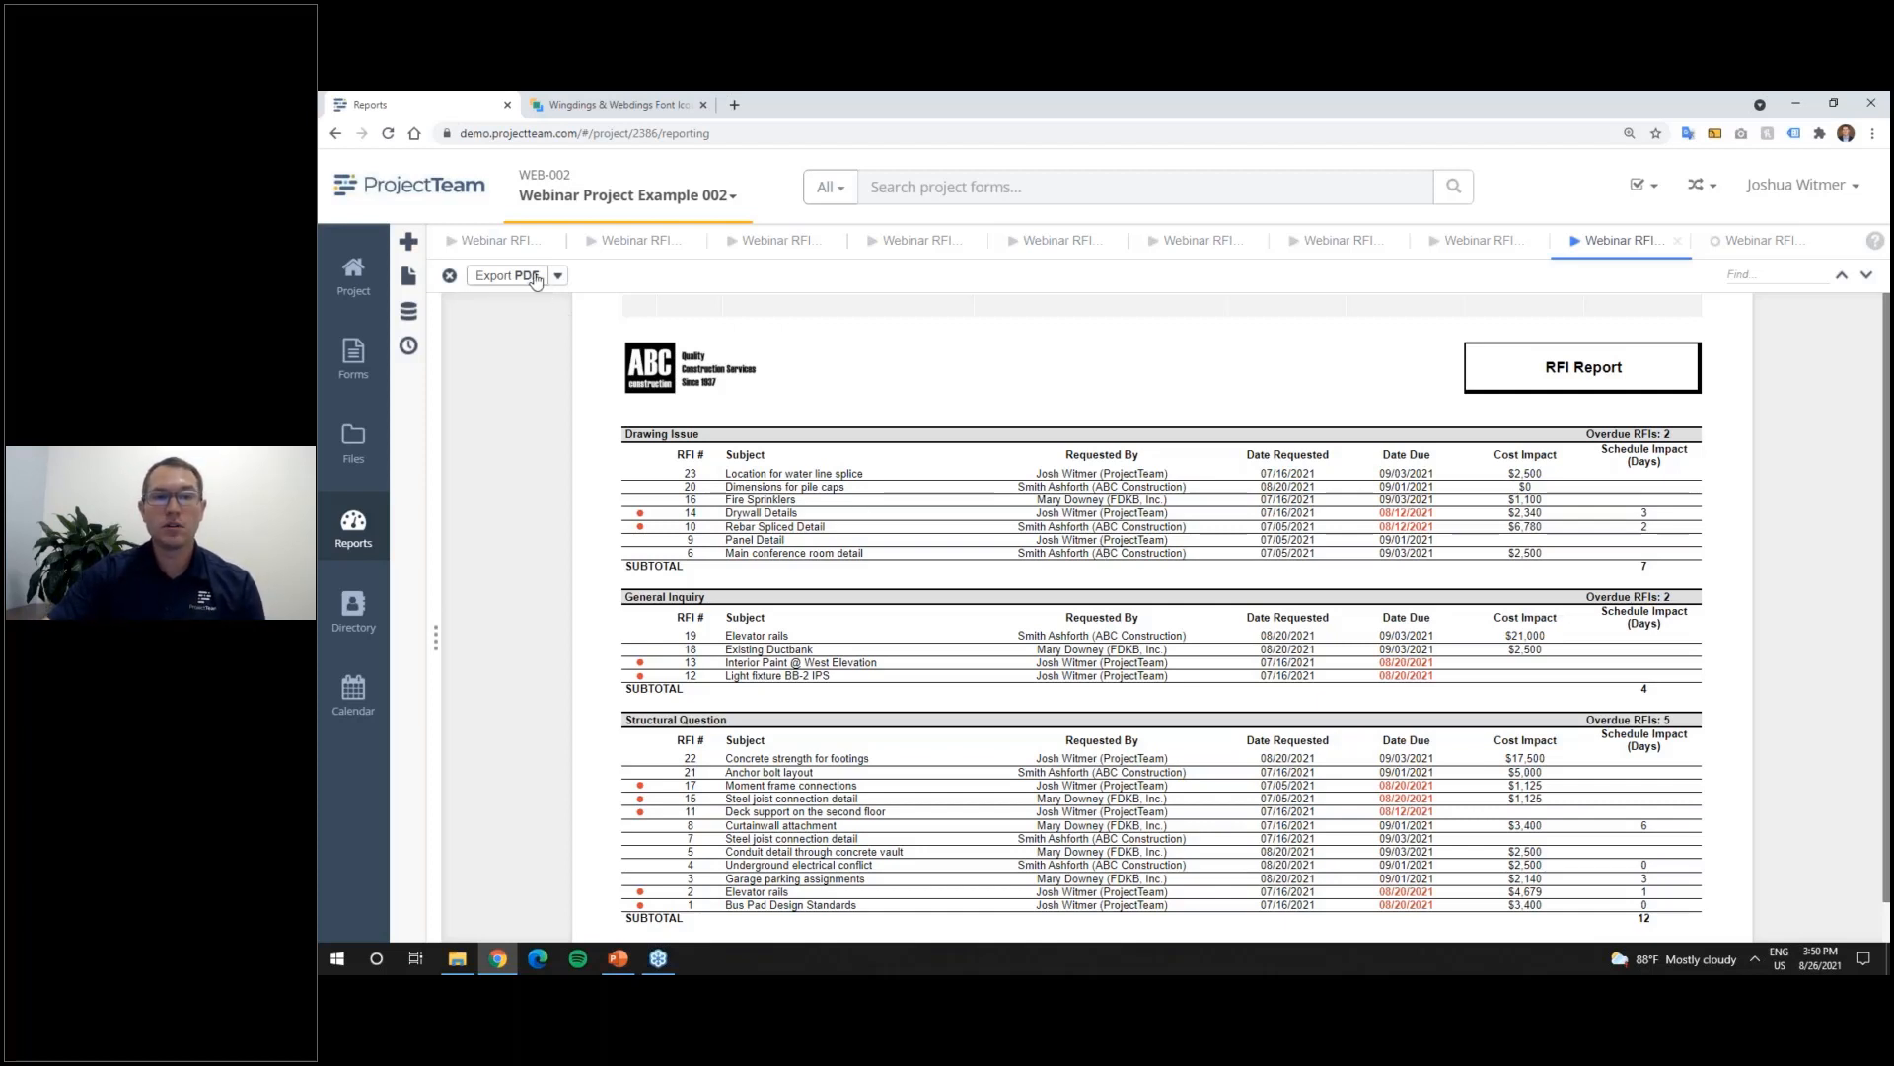
{"action": "left_click", "coordinate": [409, 277]}
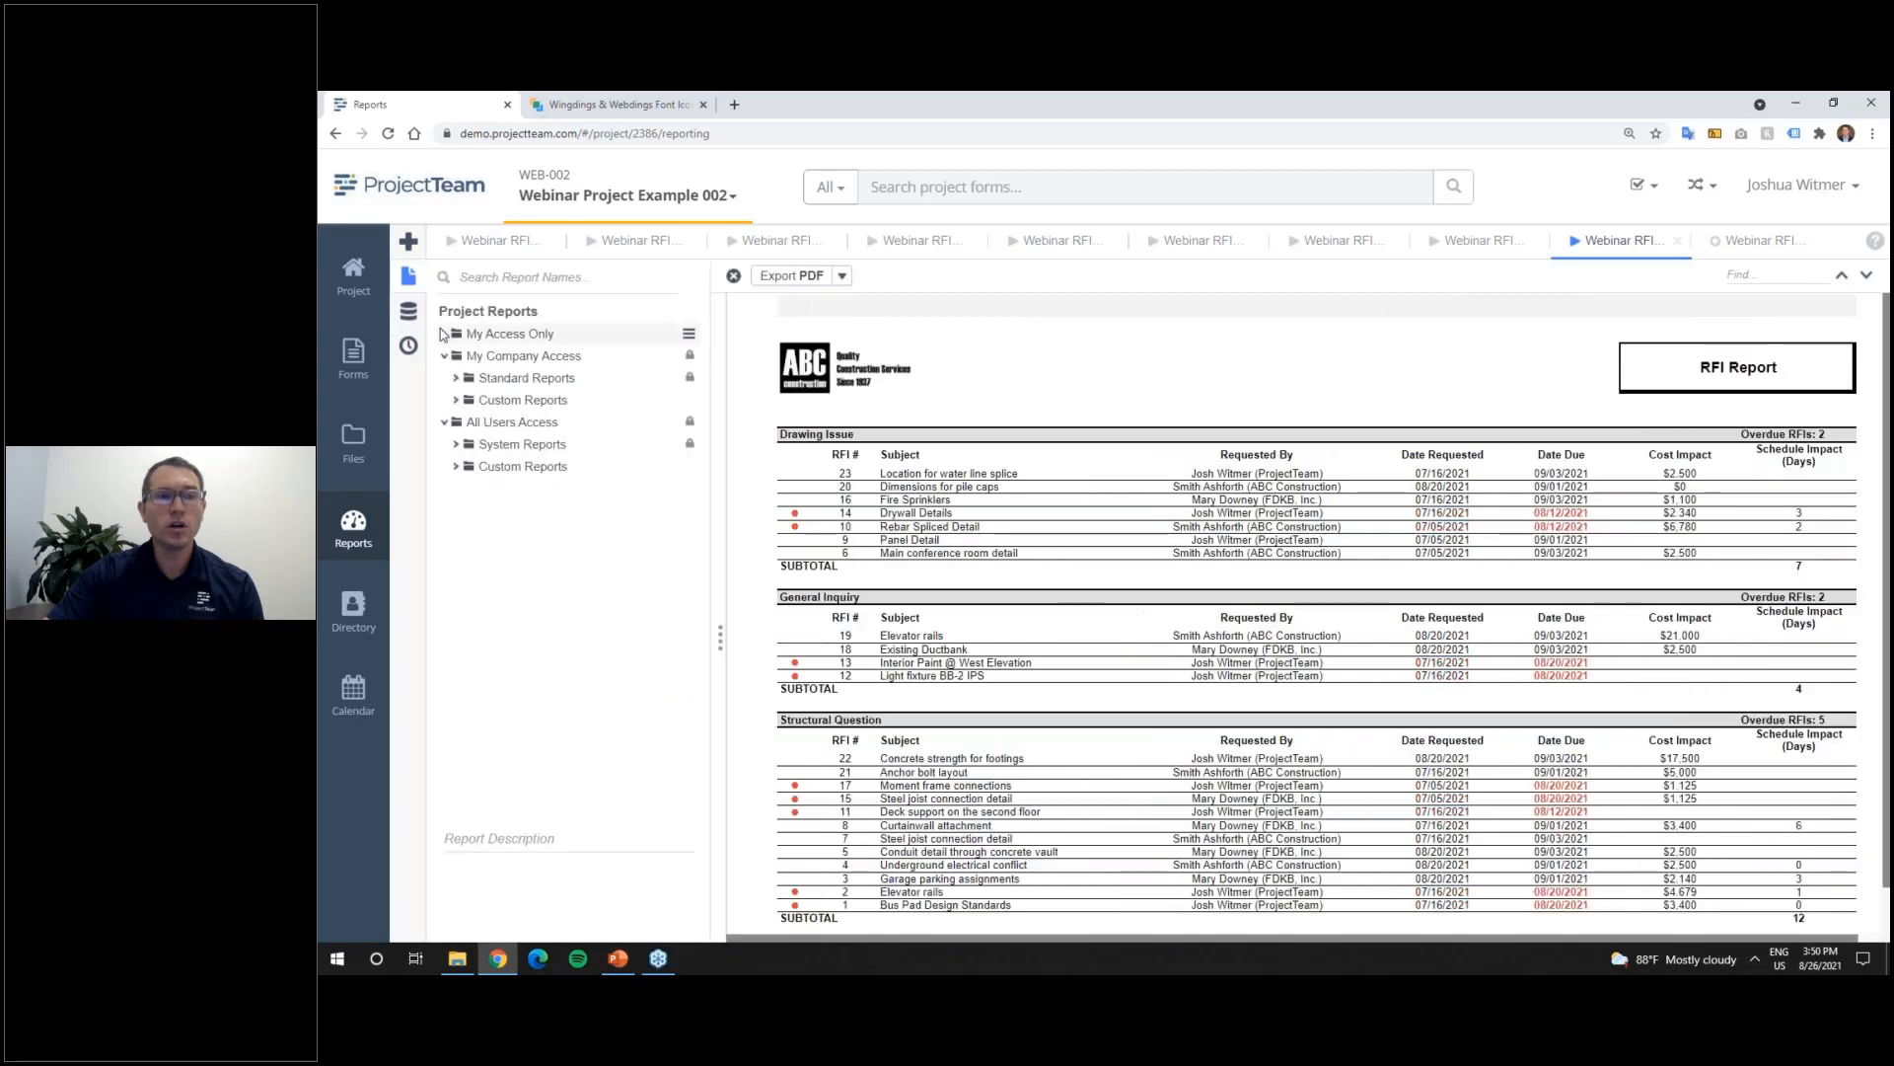
{"action": "left_click", "coordinate": [443, 334]}
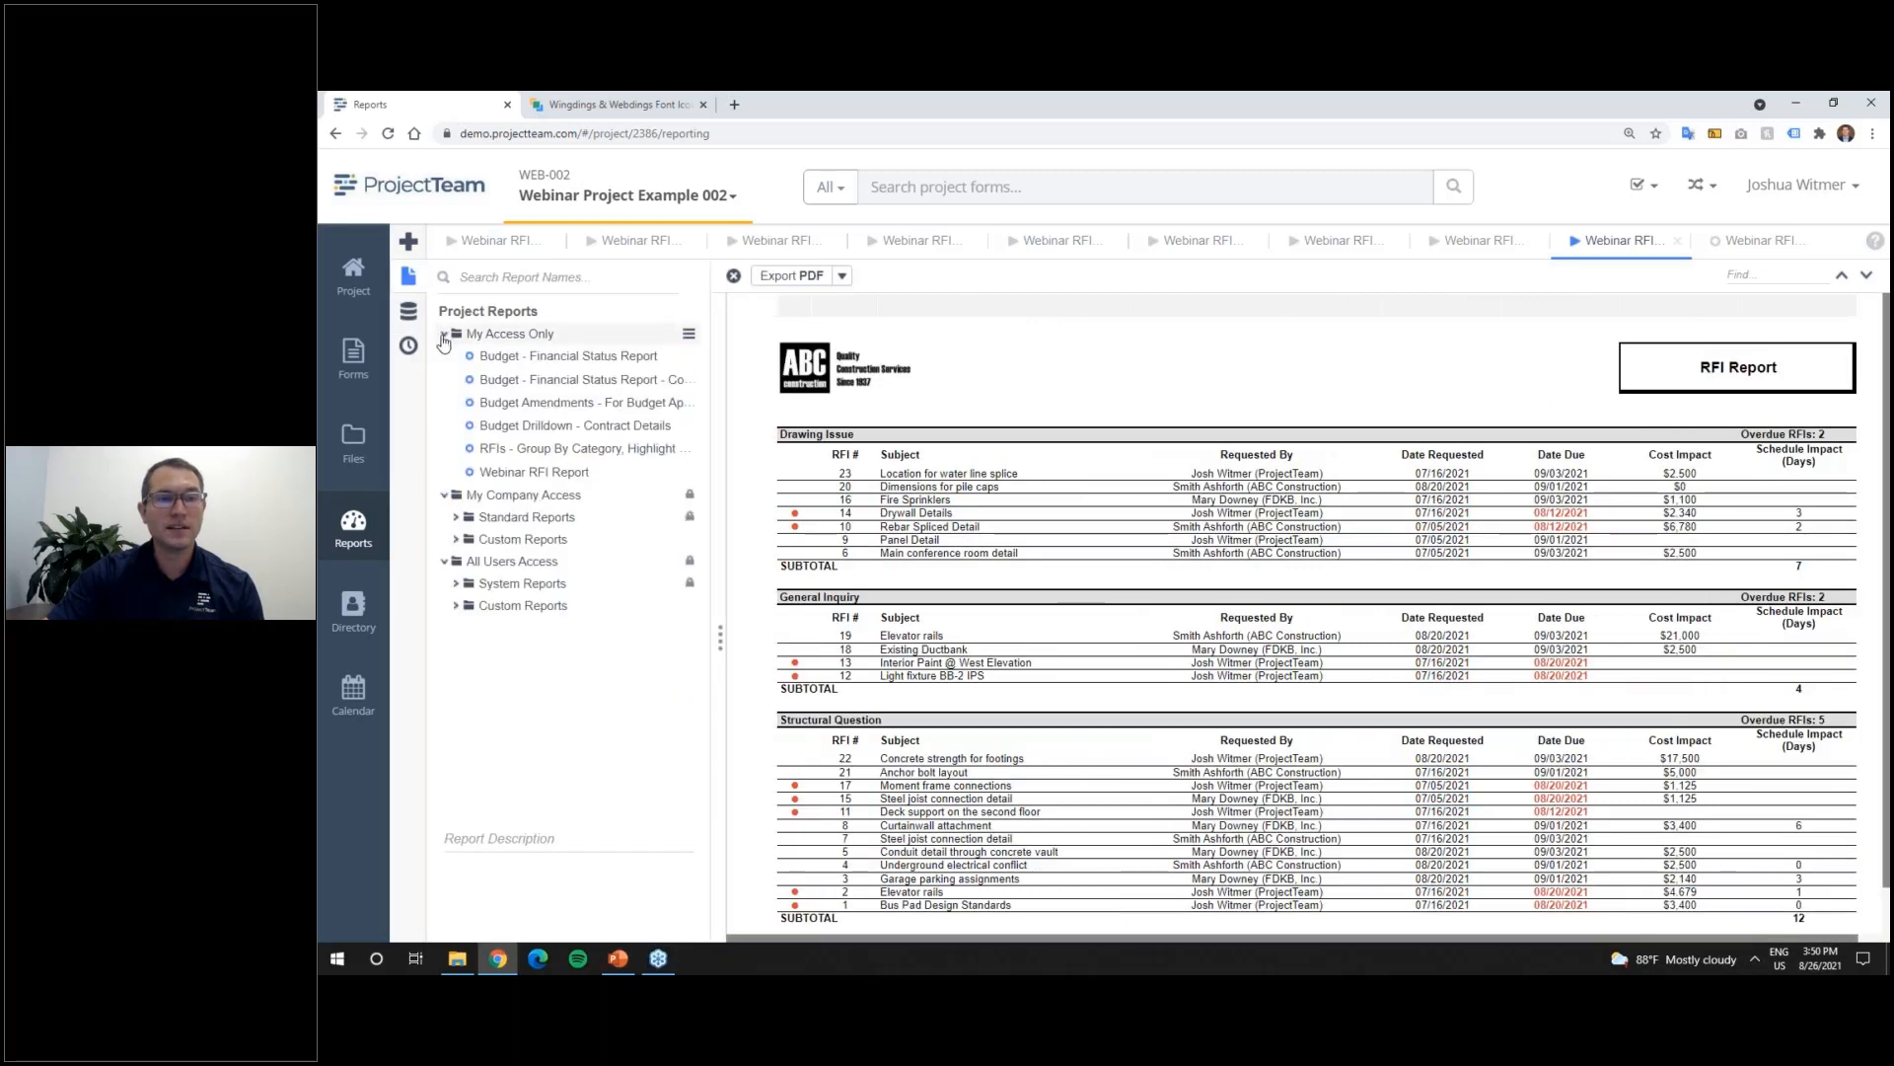
{"action": "right_click", "coordinate": [564, 477]}
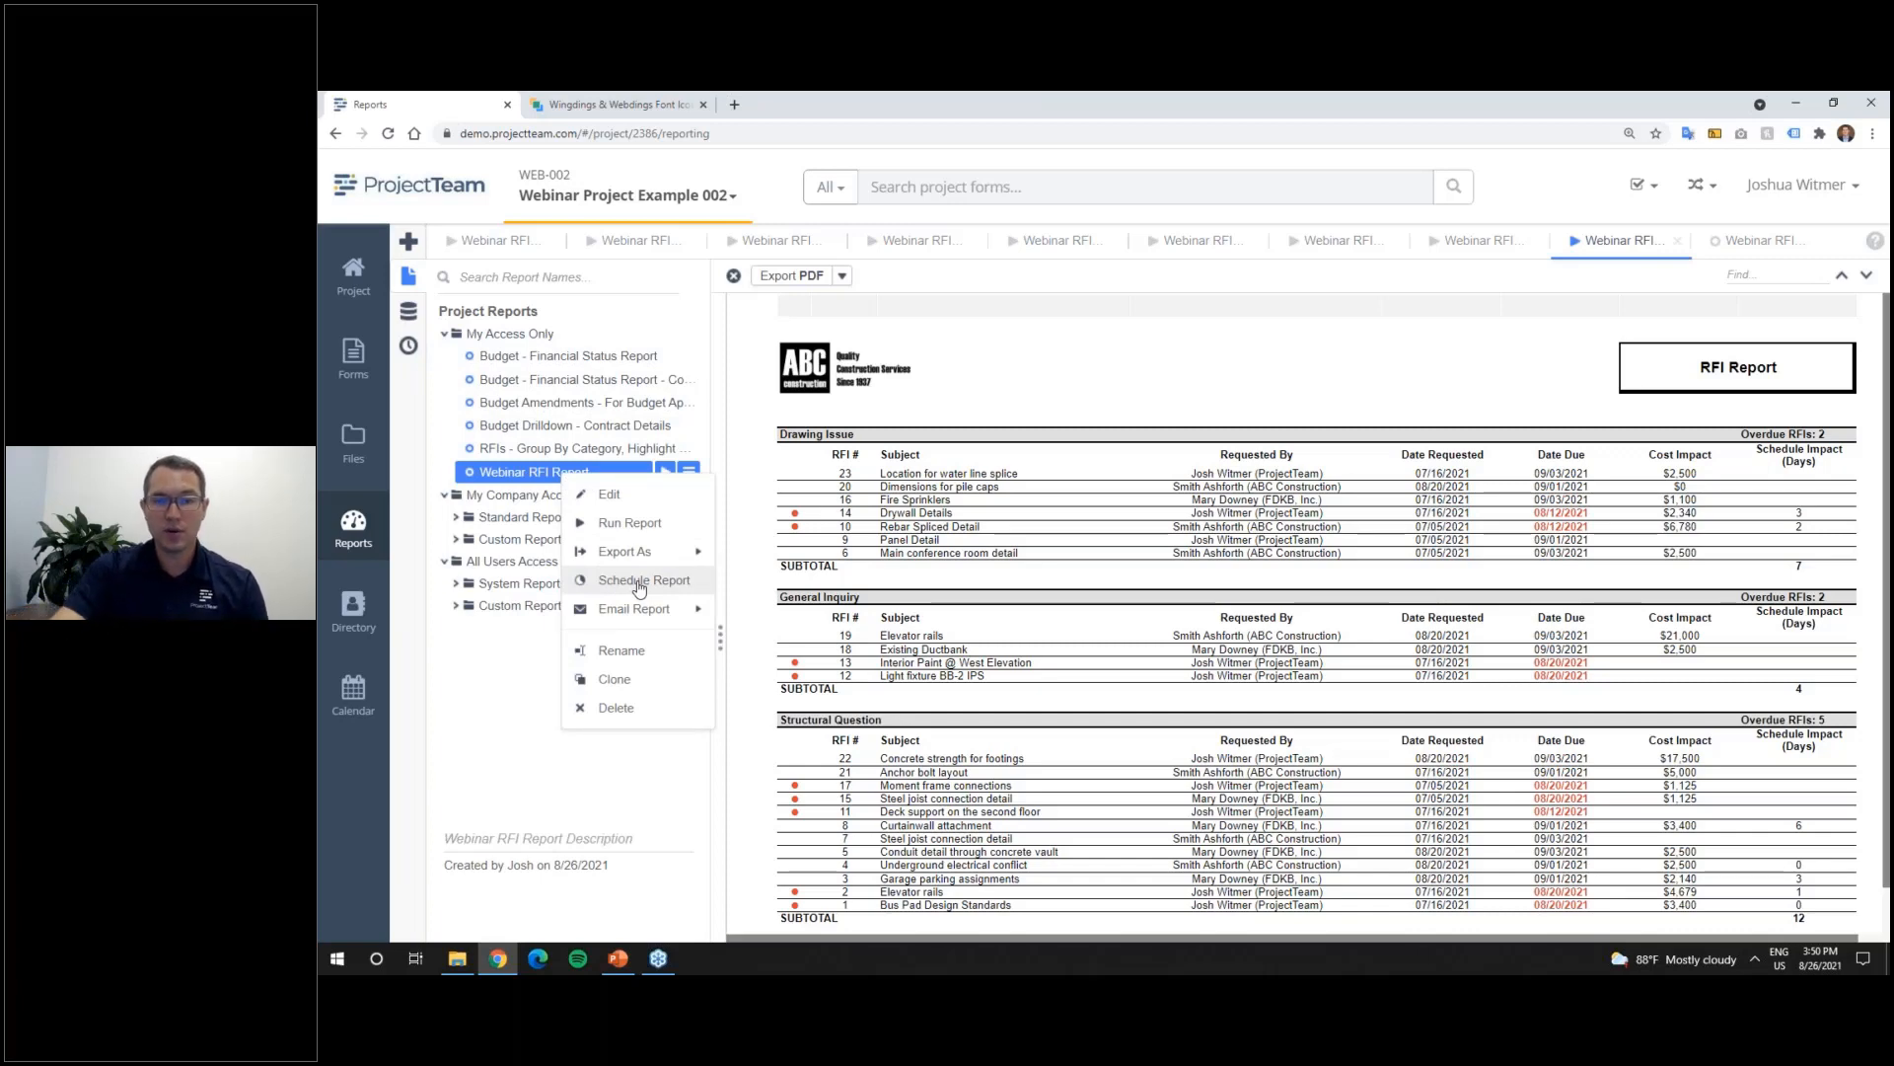
{"action": "left_click", "coordinate": [408, 277]}
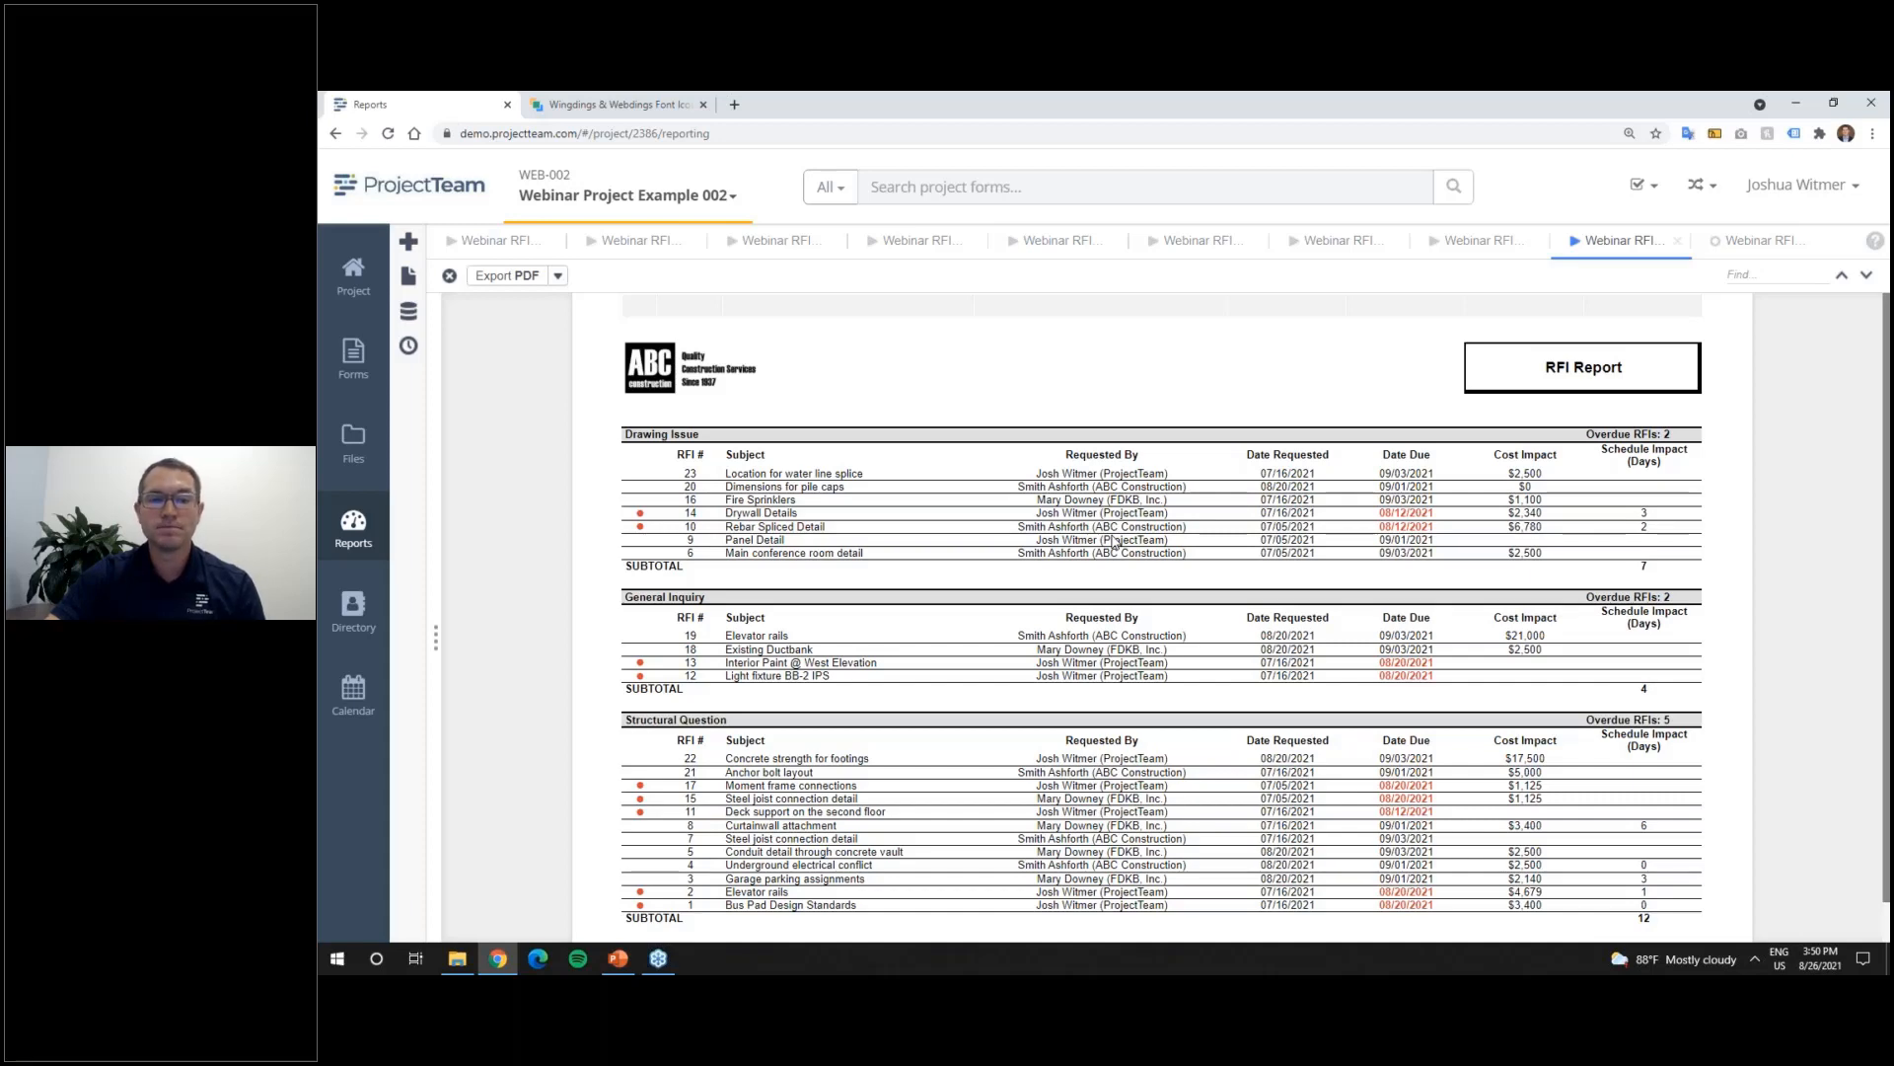
Step: Switch to the PowerPoint presentation and start the slide show from the Upcoming Webinars slide
{"action": "left_click", "coordinate": [619, 959]}
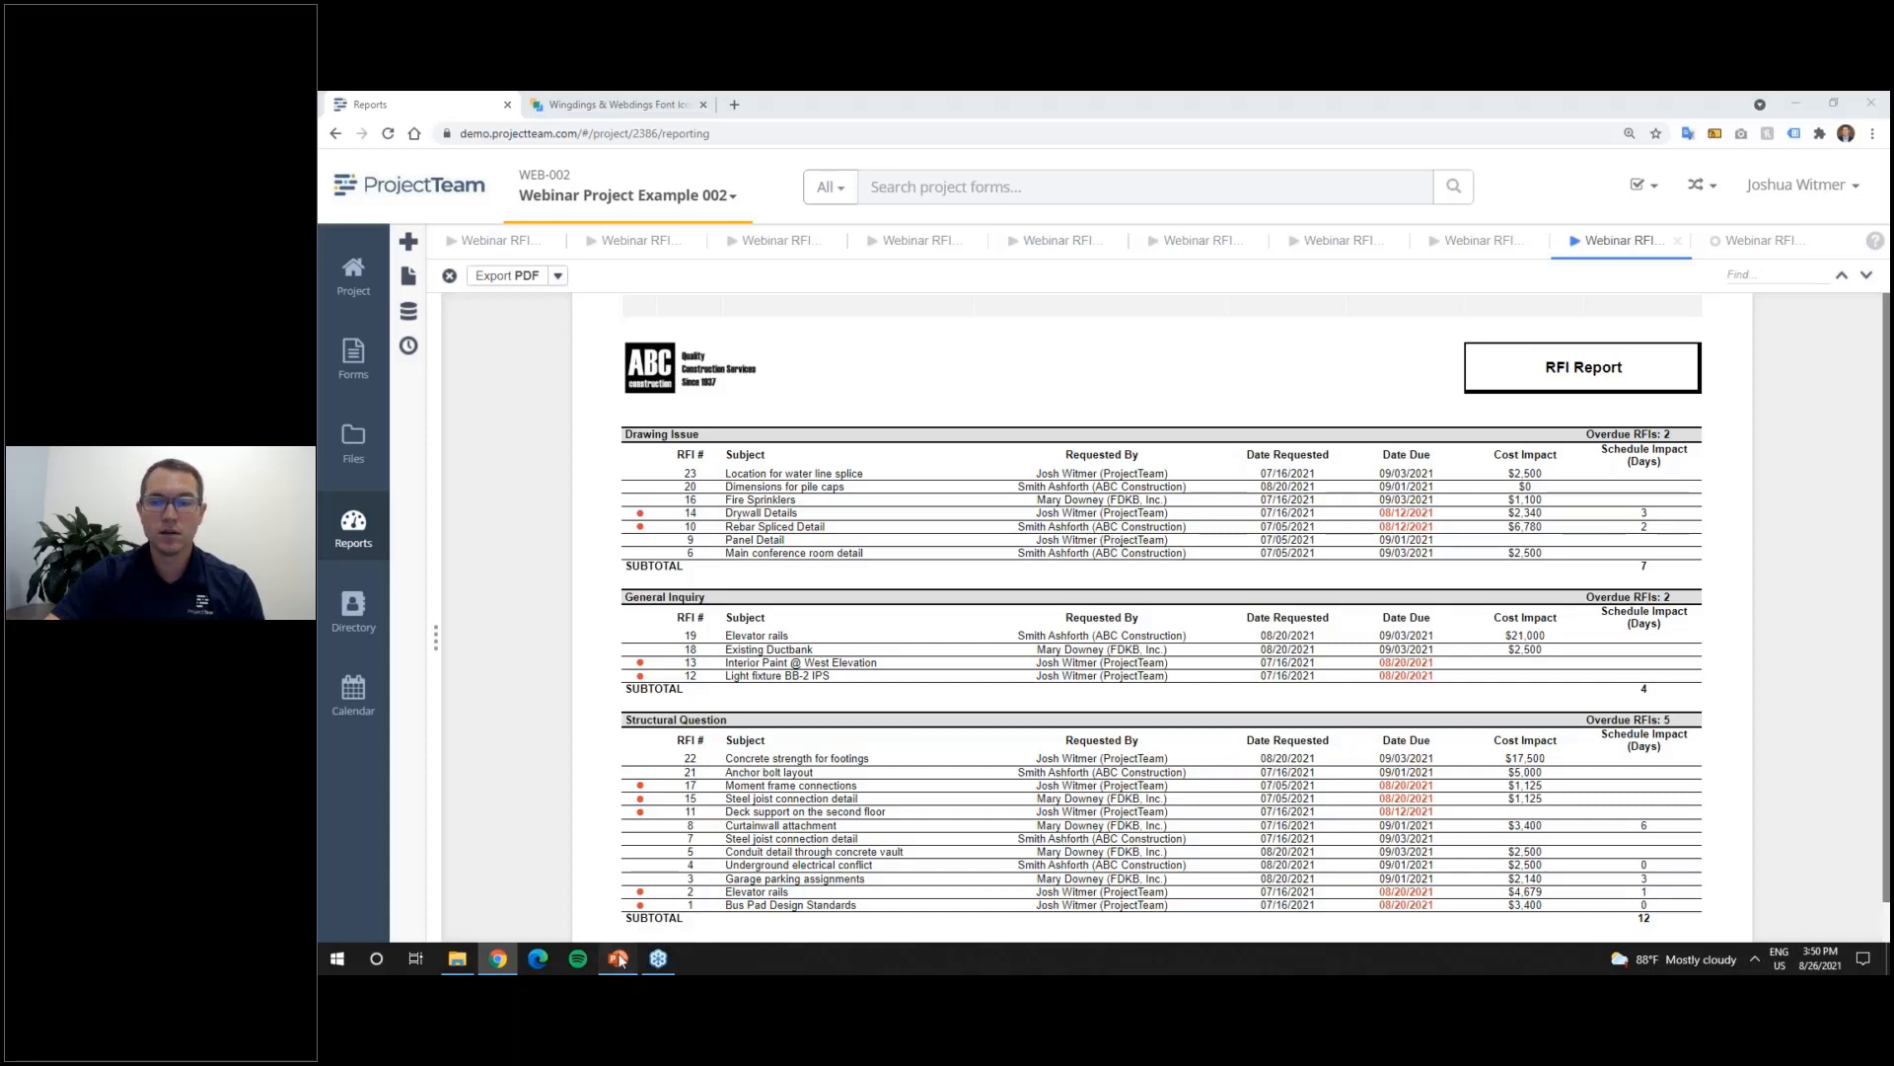
{"action": "left_click", "coordinate": [424, 773]}
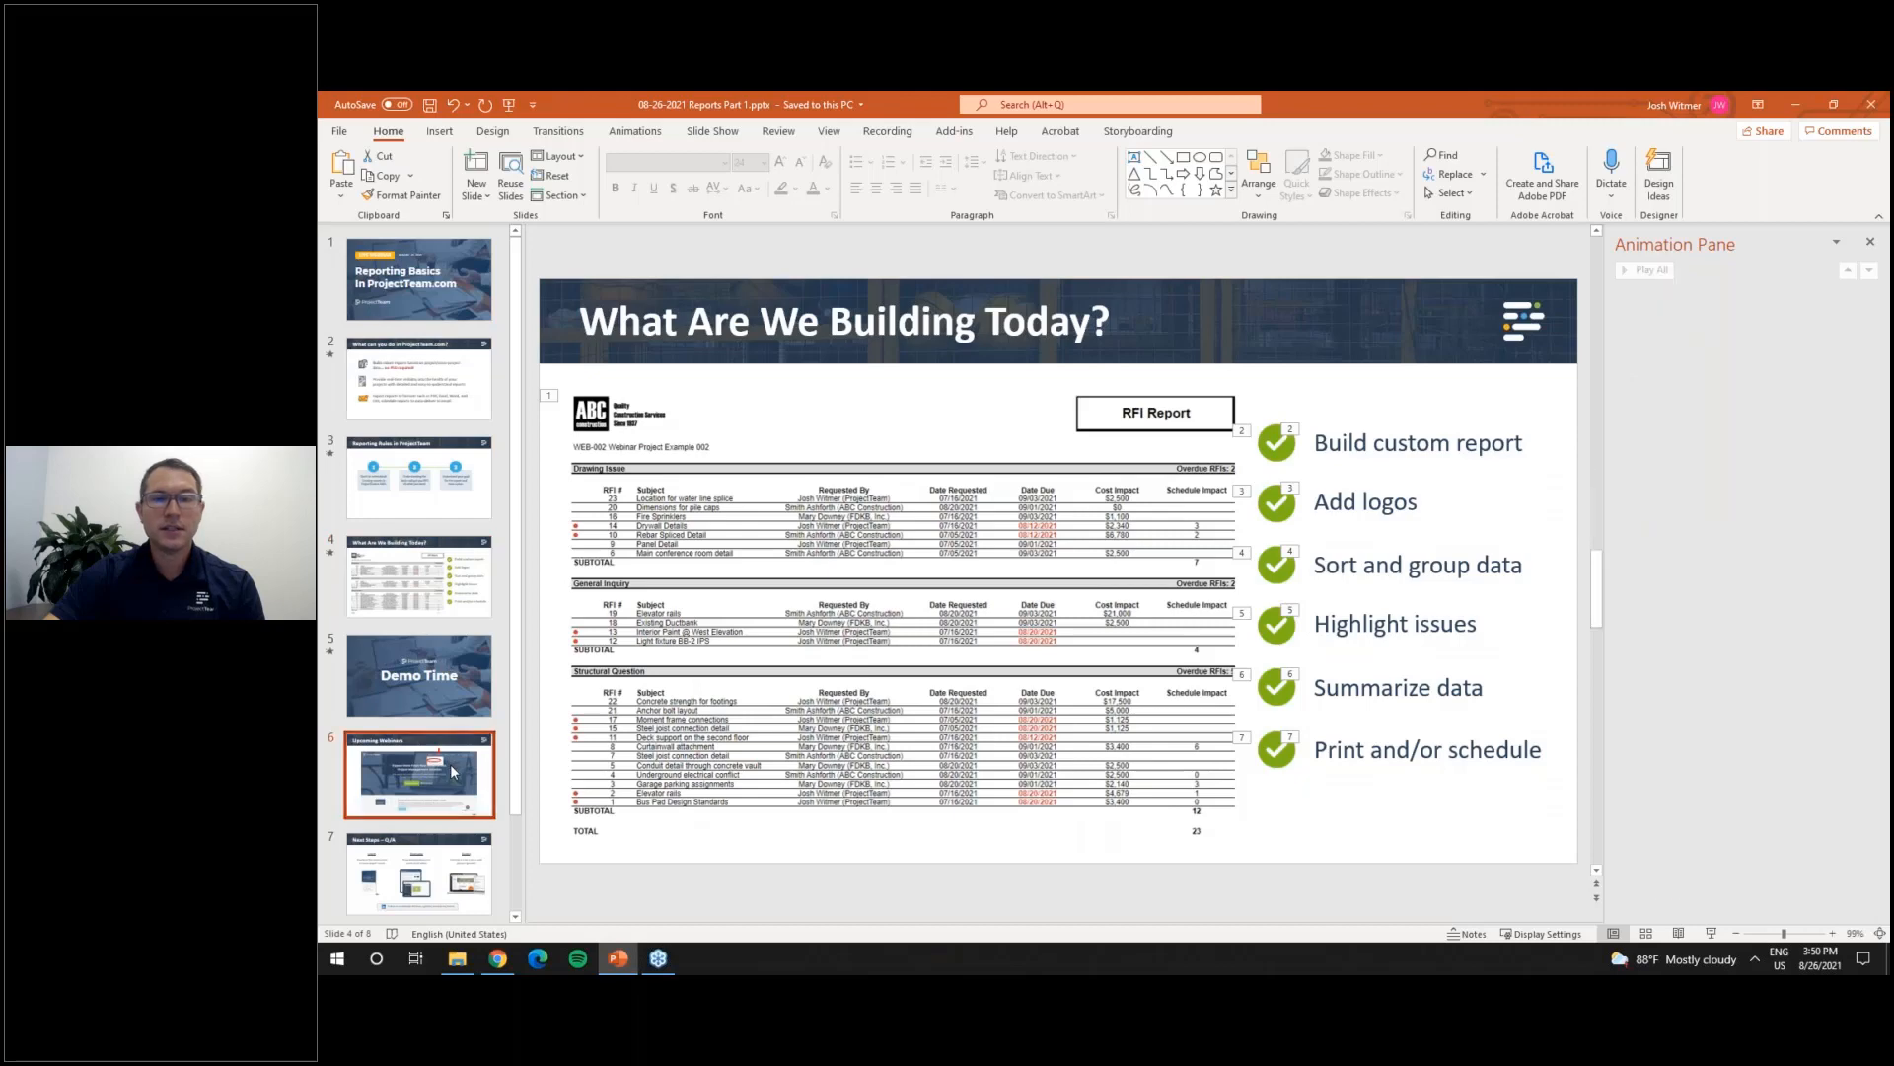
{"action": "left_click", "coordinate": [1711, 933]}
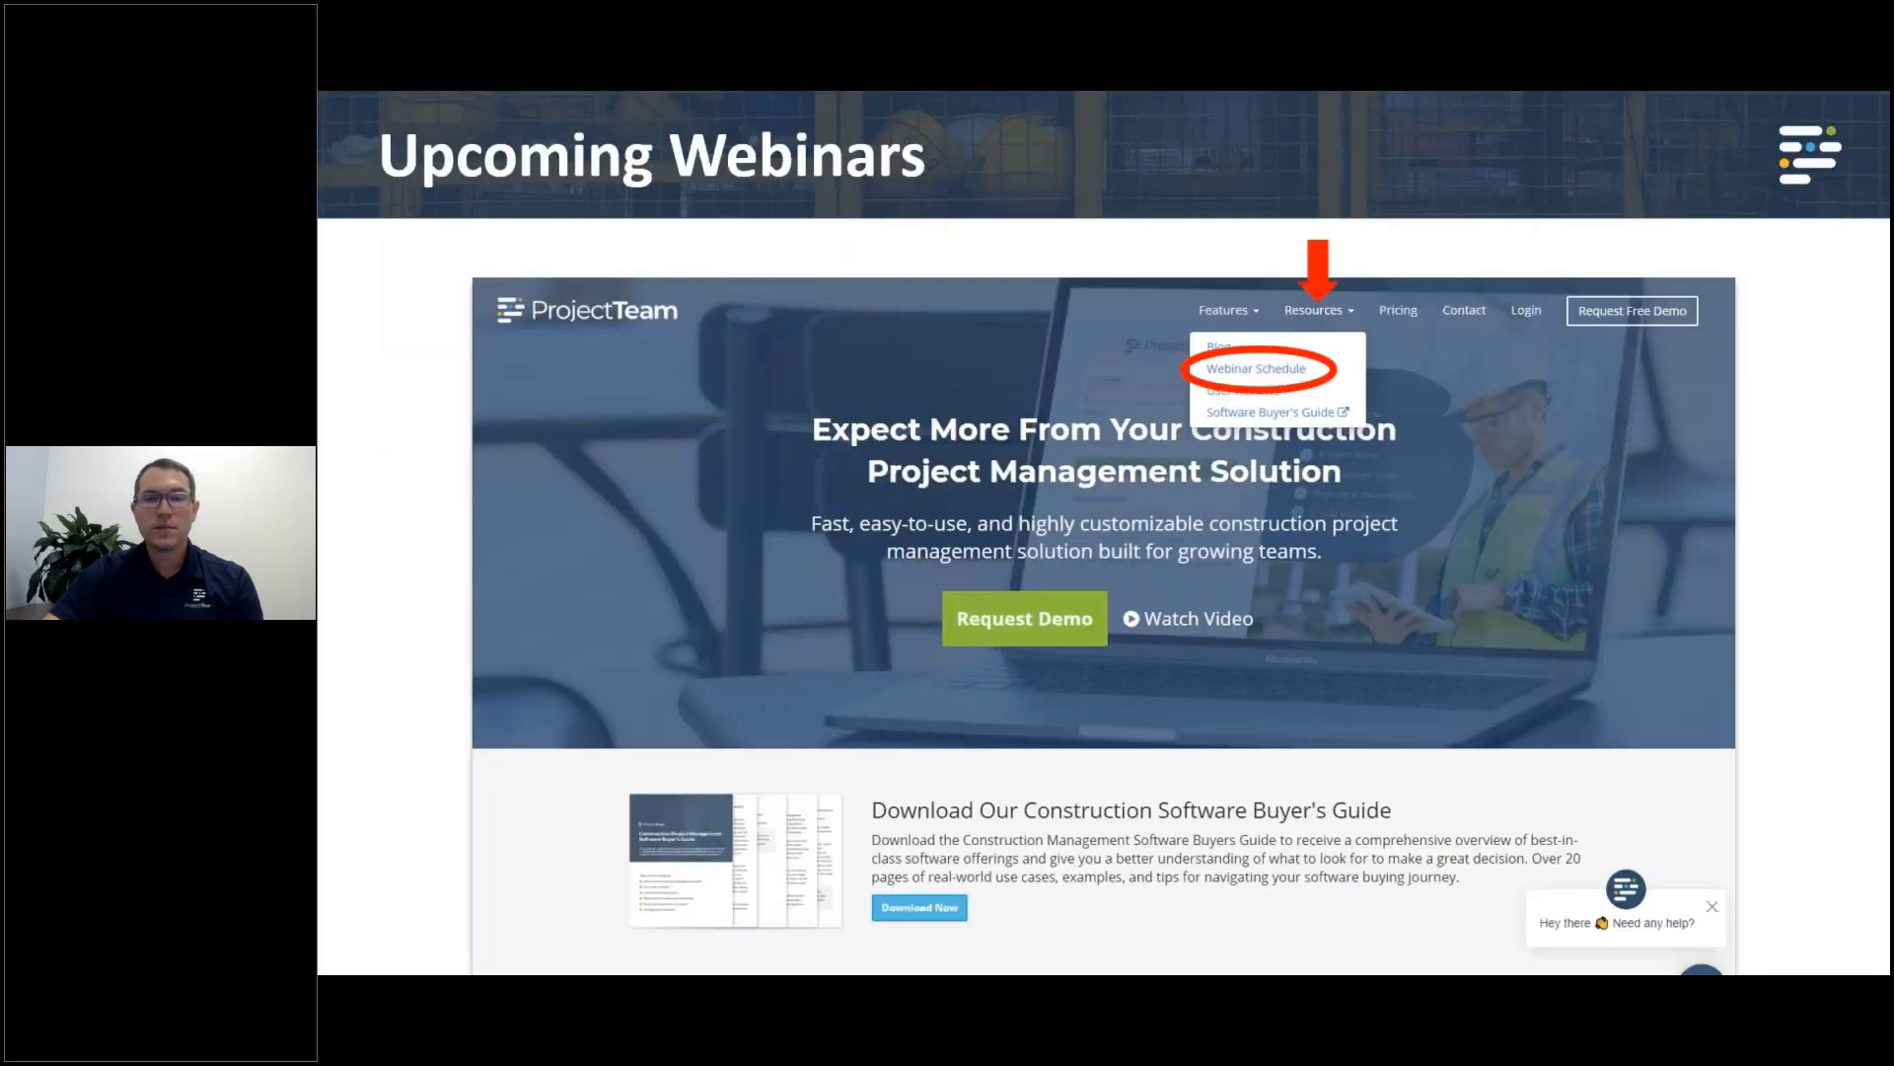